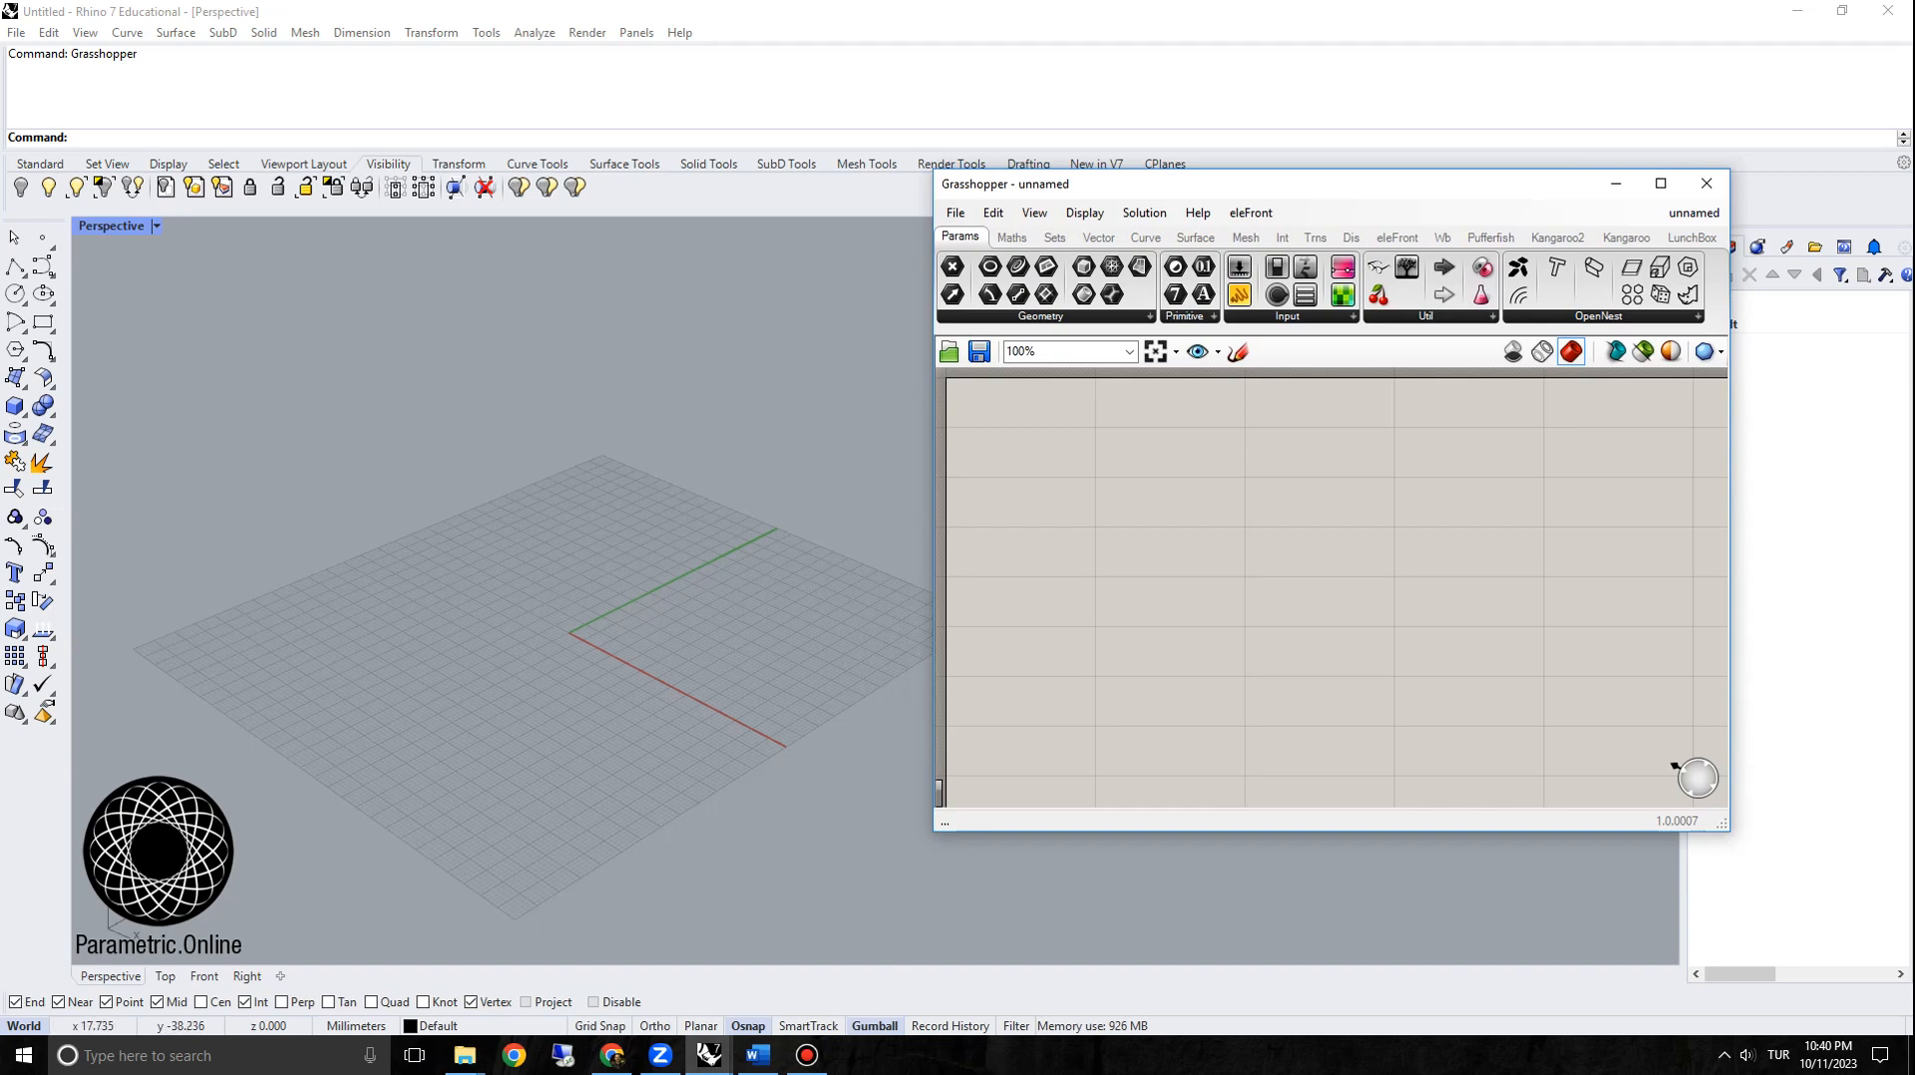
scroll(605, 623, "up", 1)
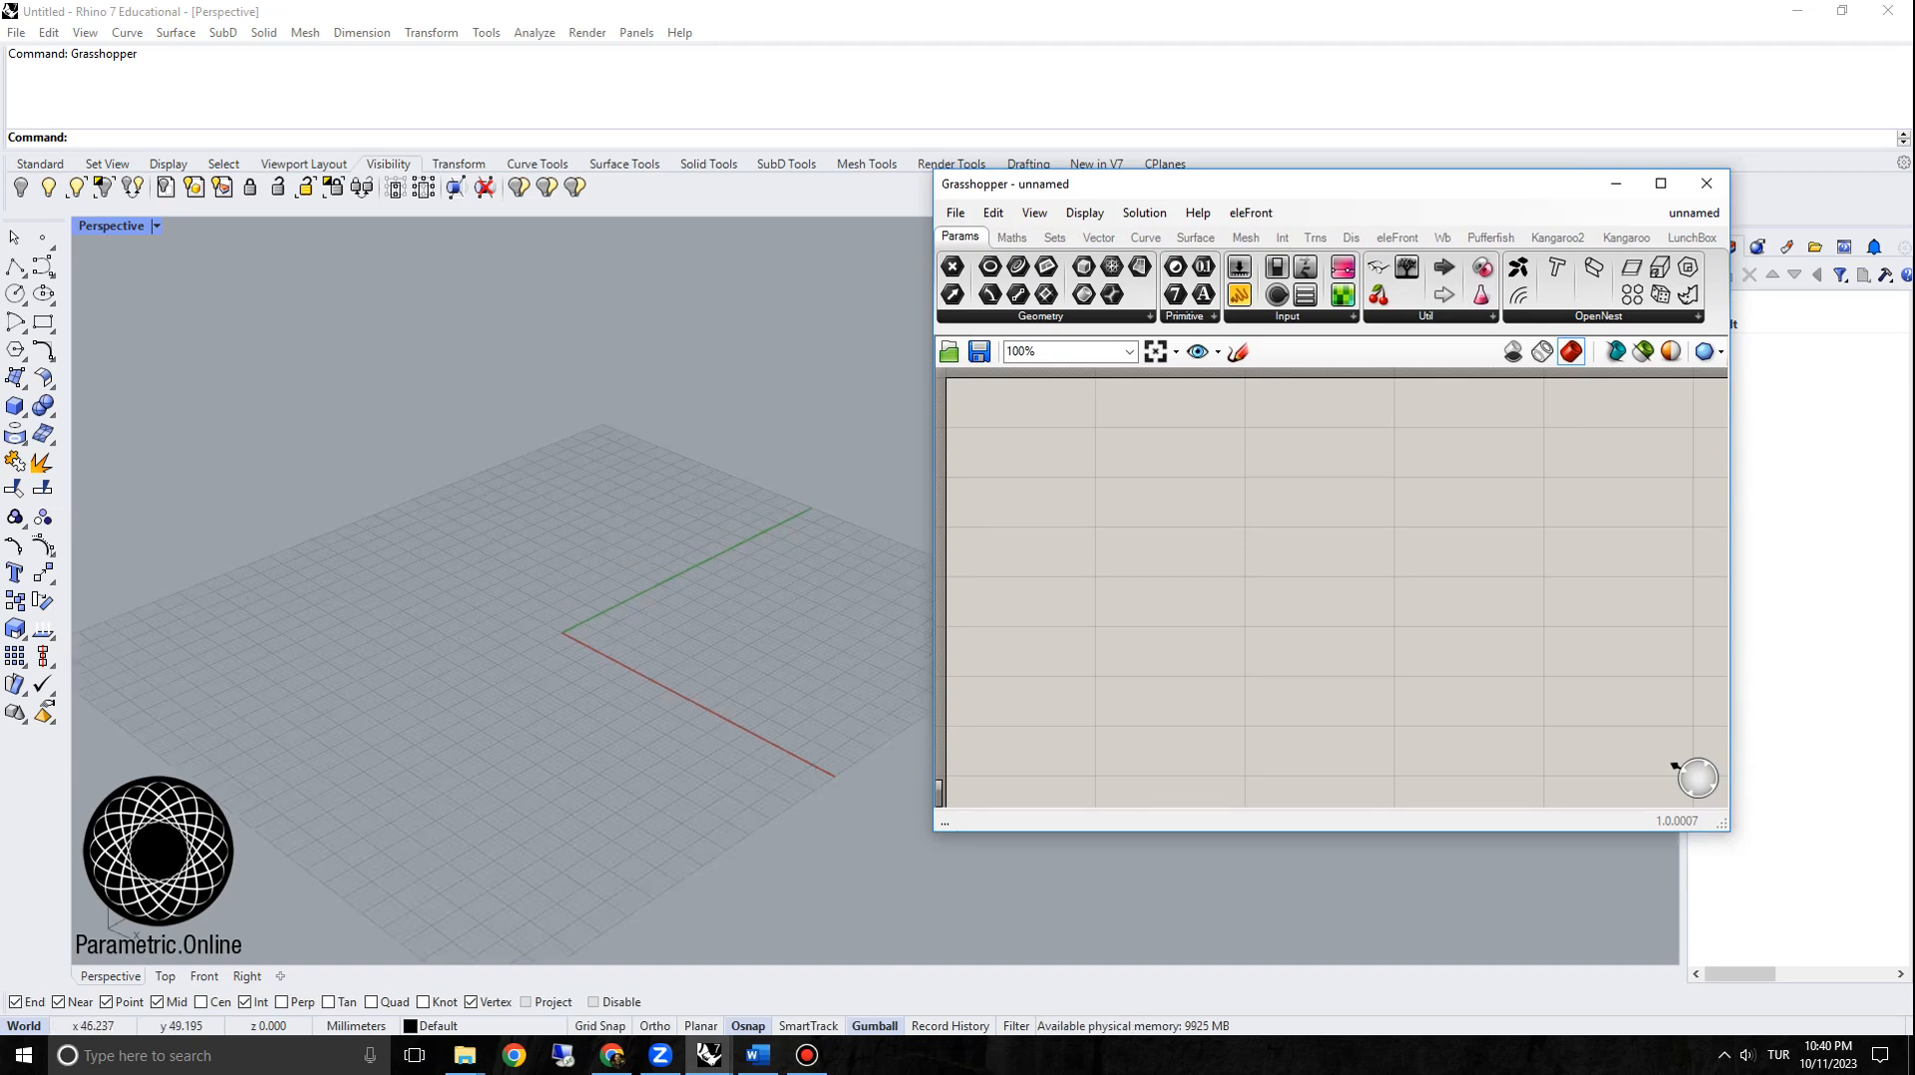
left_click_drag(1331, 183, 1296, 187)
left_click(1620, 887)
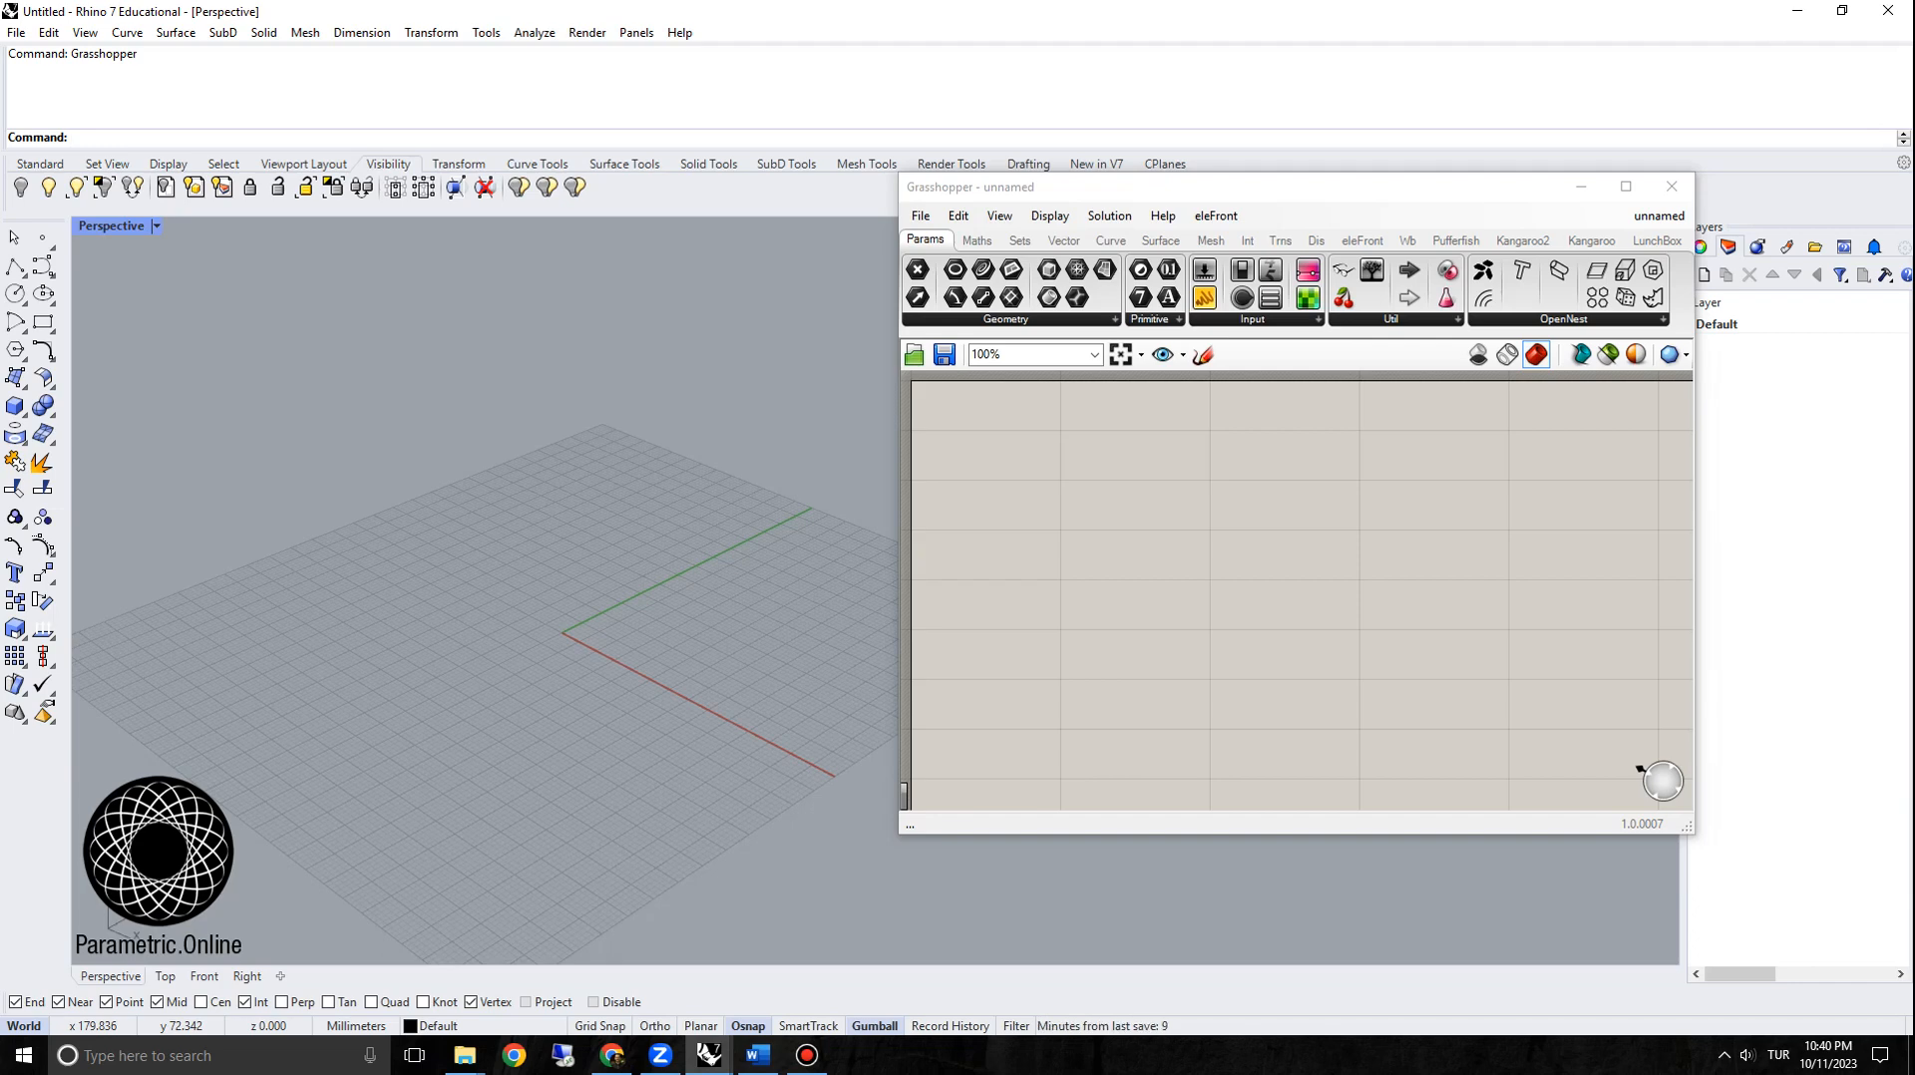
mouse_move(1146, 187)
left_mouse_down()
mouse_move(1113, 197)
mouse_move(1131, 186)
left_mouse_up()
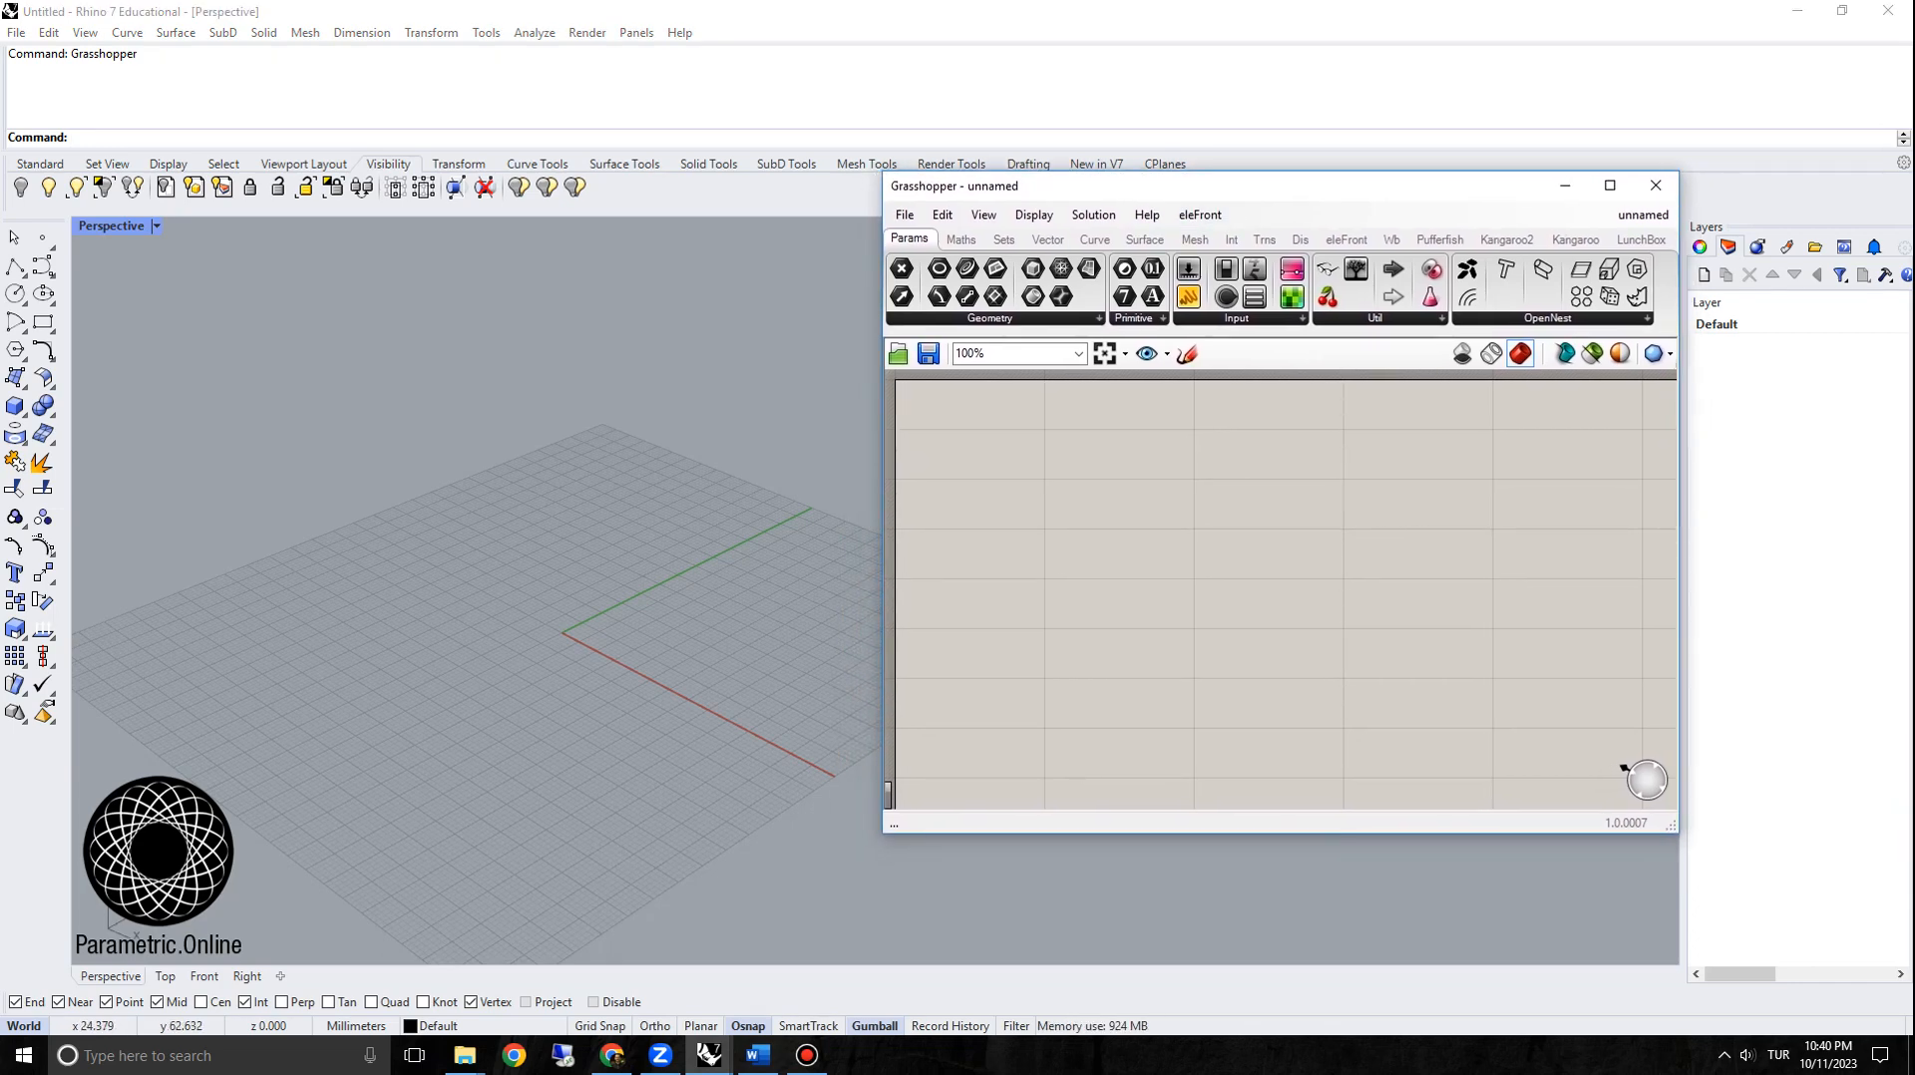
right_click_drag(480, 565, 487, 616)
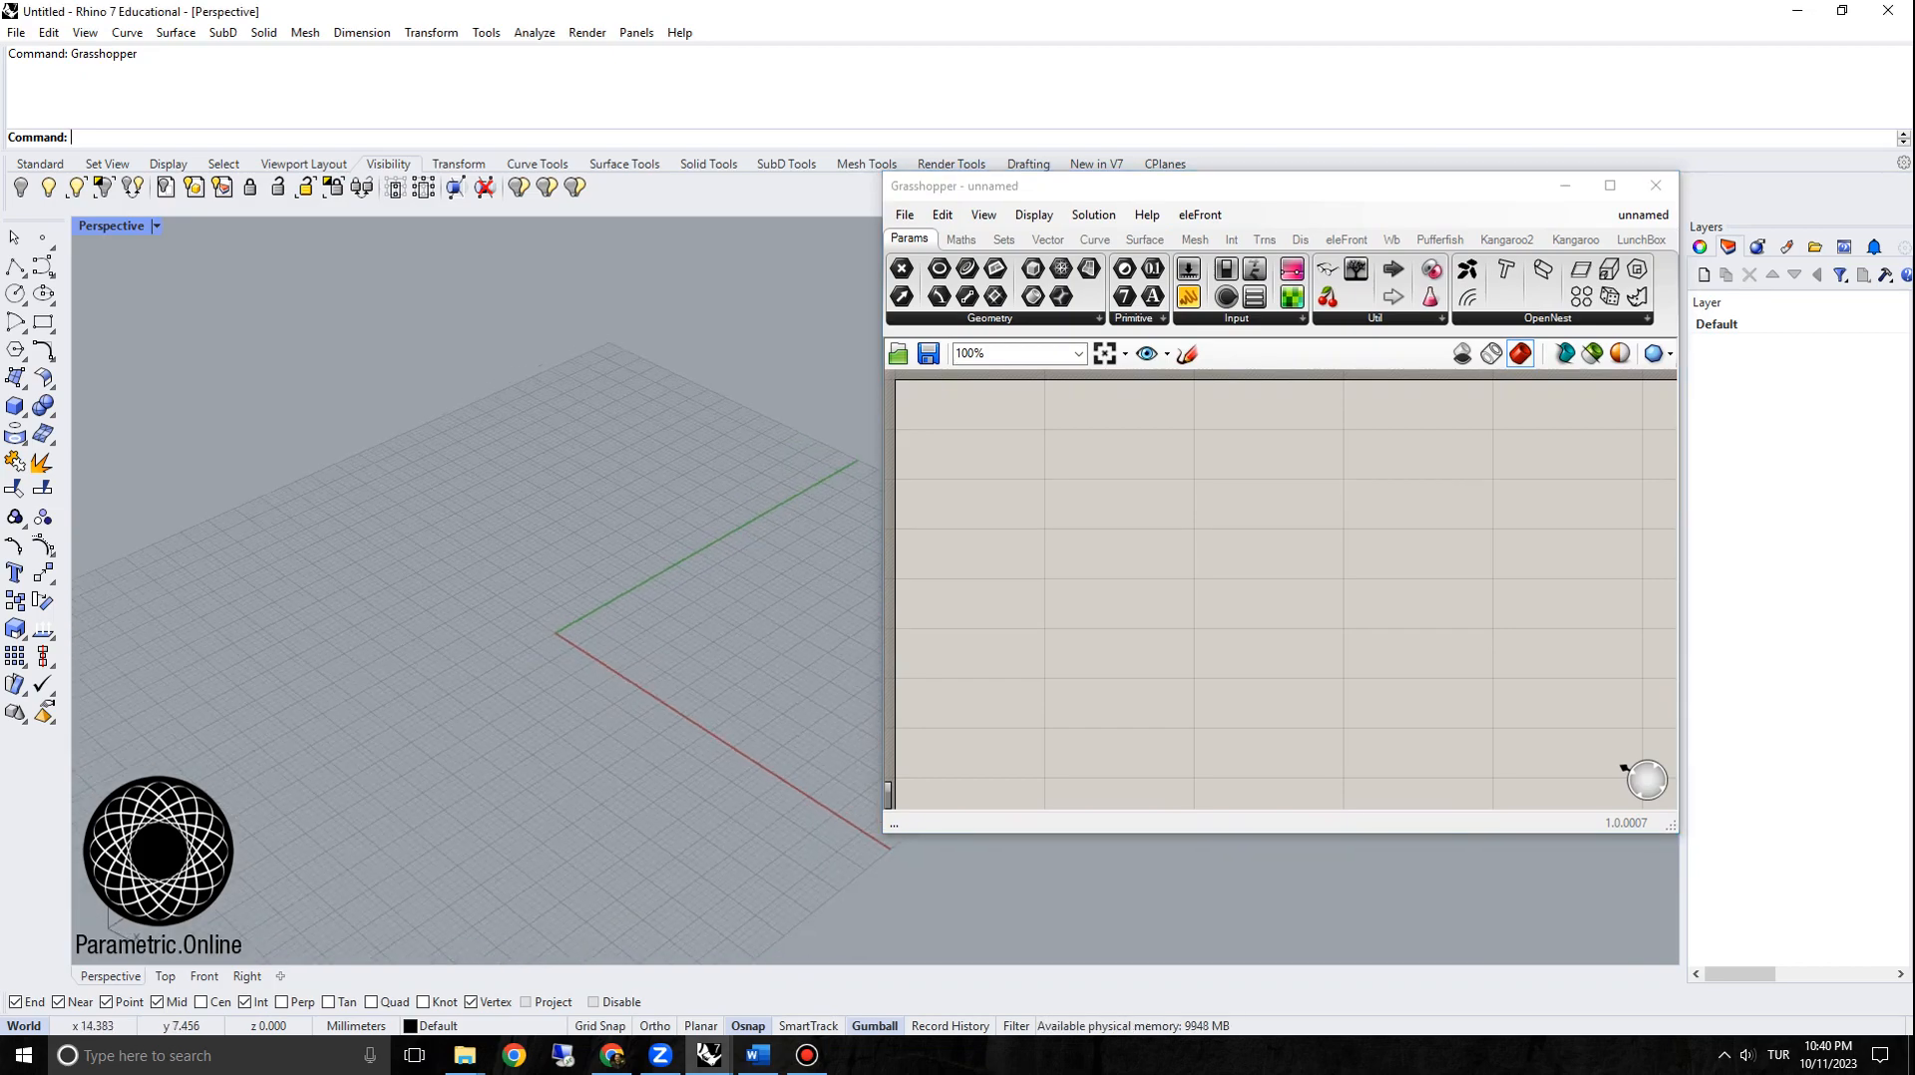
scroll(504, 583, "down", 5)
scroll(612, 600, "up", 4)
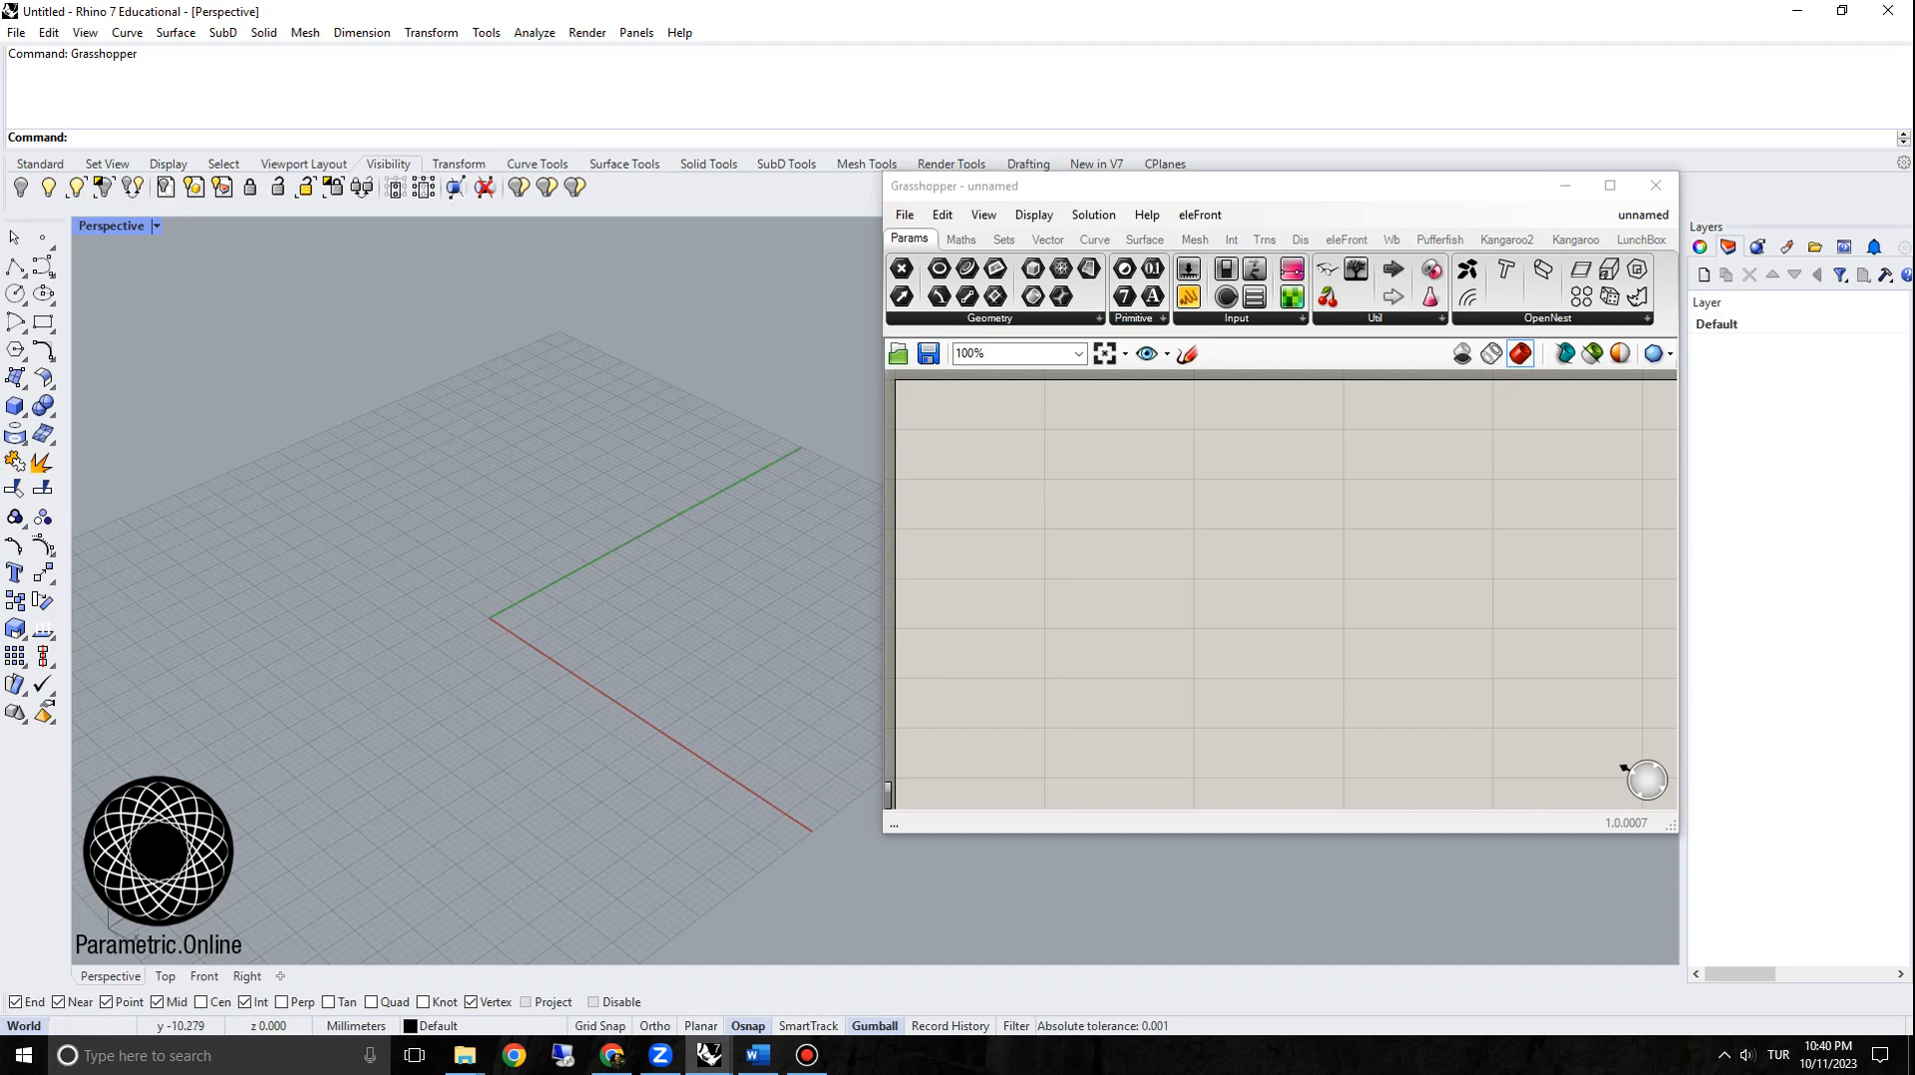
scroll(429, 588, "up", 4)
scroll(459, 554, "down", 4)
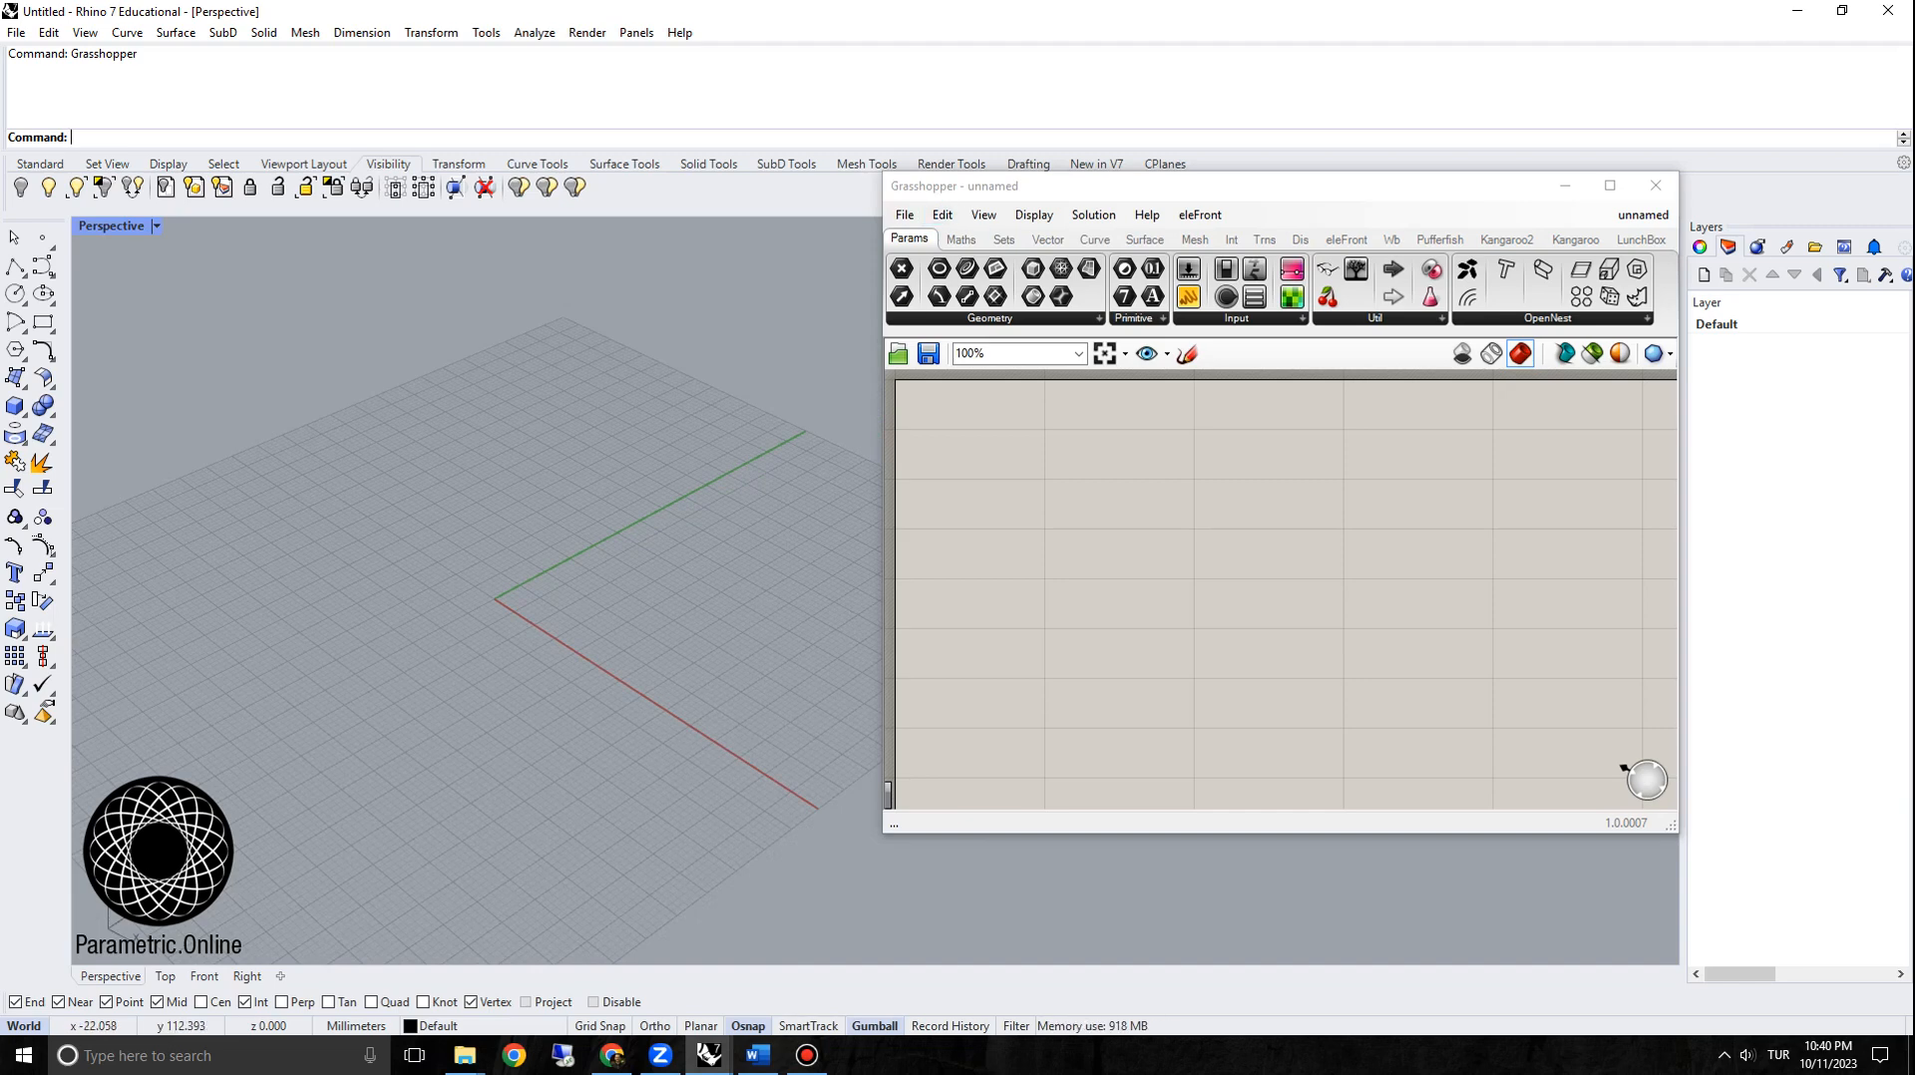
scroll(666, 624, "up", 2)
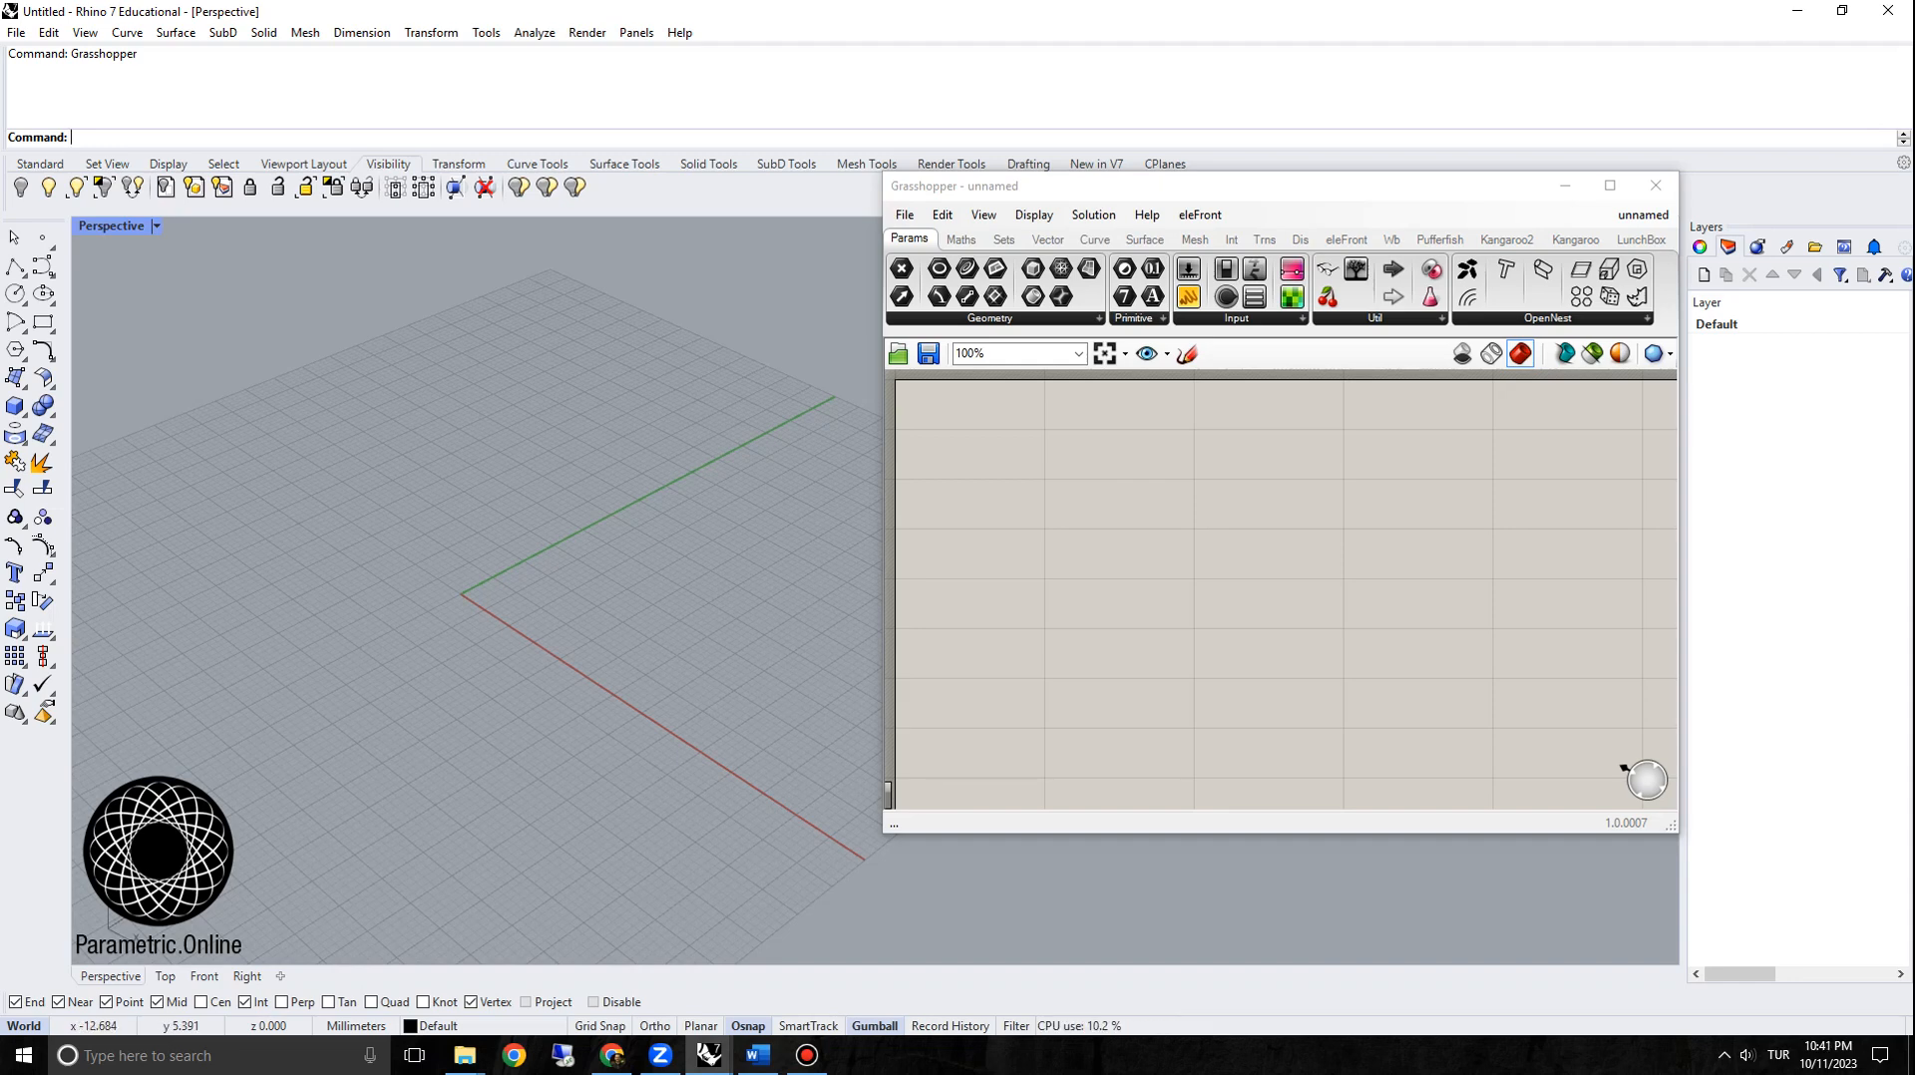
scroll(486, 476, "down", 2)
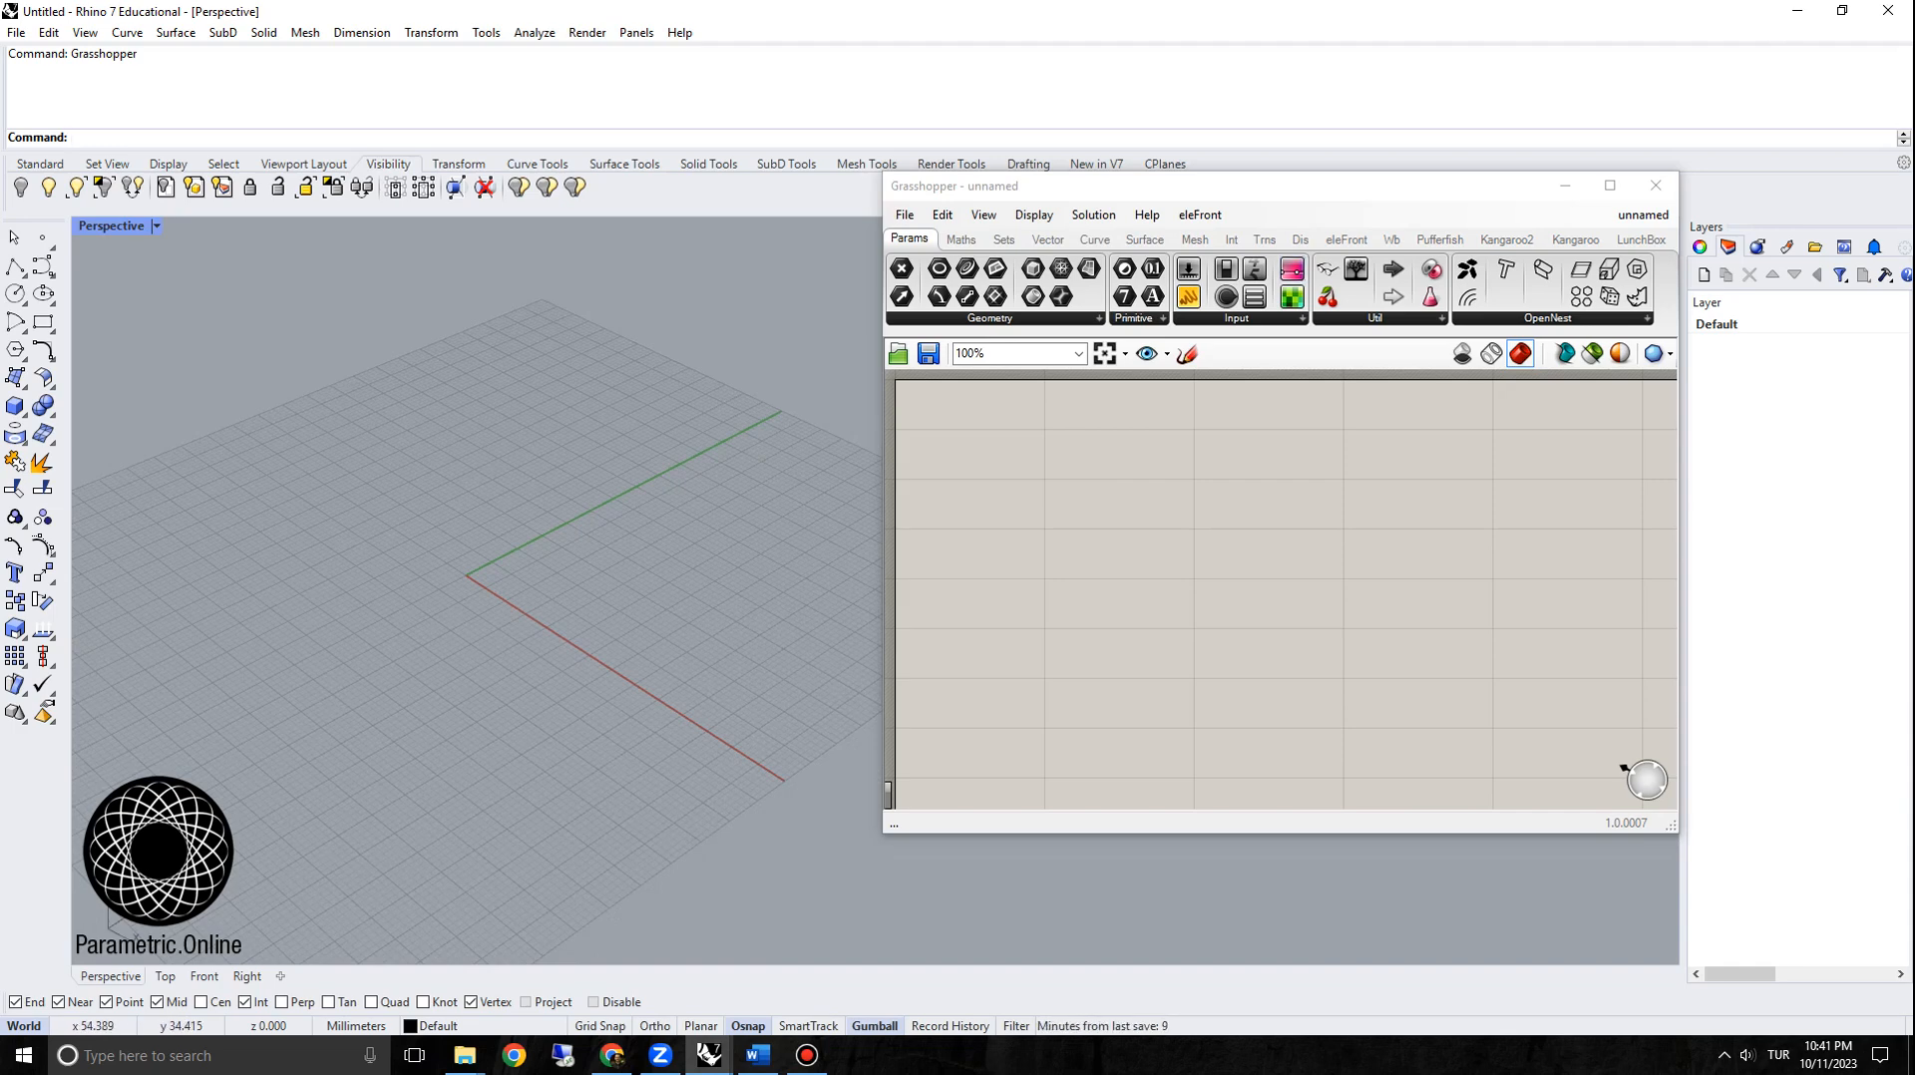
Step: Move the Grasshopper window beside the perspective grid and enlarge it for a bigger canvas
left_click_drag(1126, 187, 1208, 169)
scroll(598, 598, "up", 3)
right_click_drag(588, 648, 638, 692)
scroll(643, 668, "down", 3)
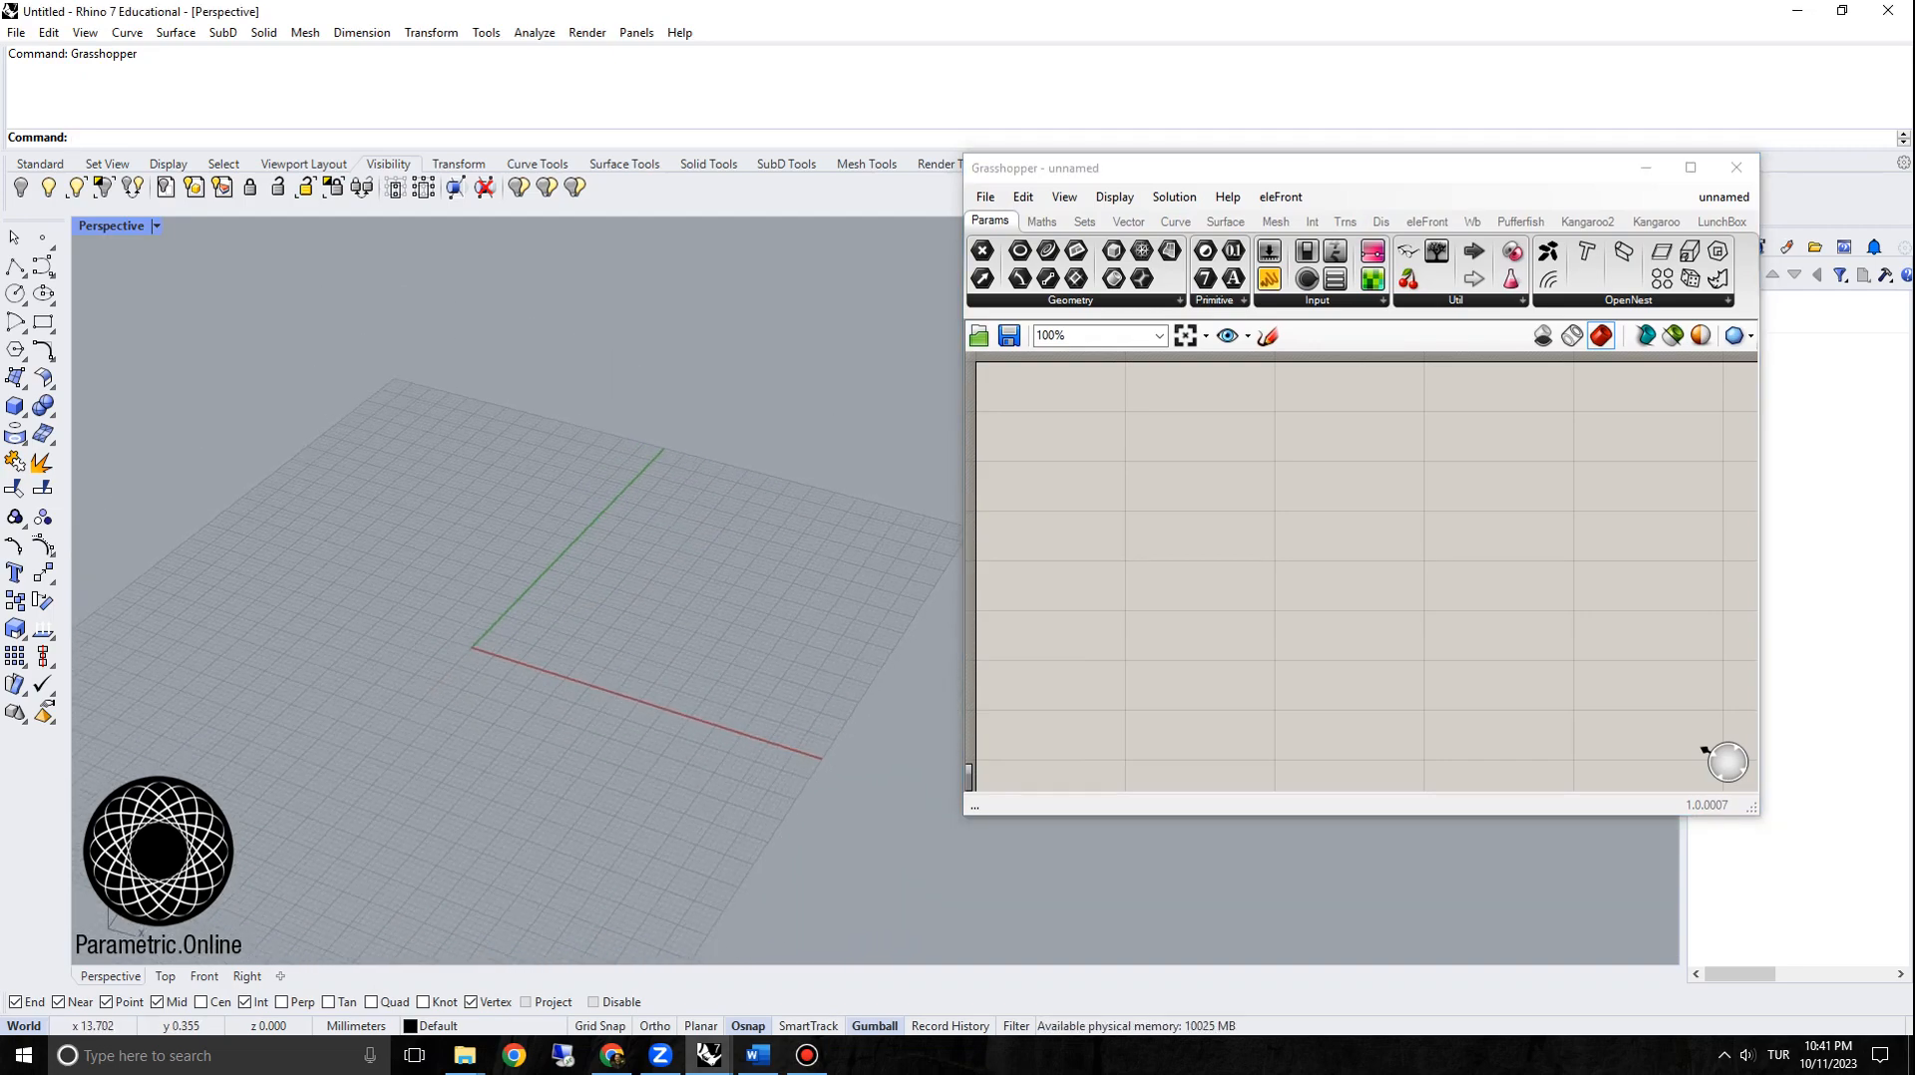
right_click_drag(778, 624, 710, 641)
left_click_drag(1177, 168, 1183, 167)
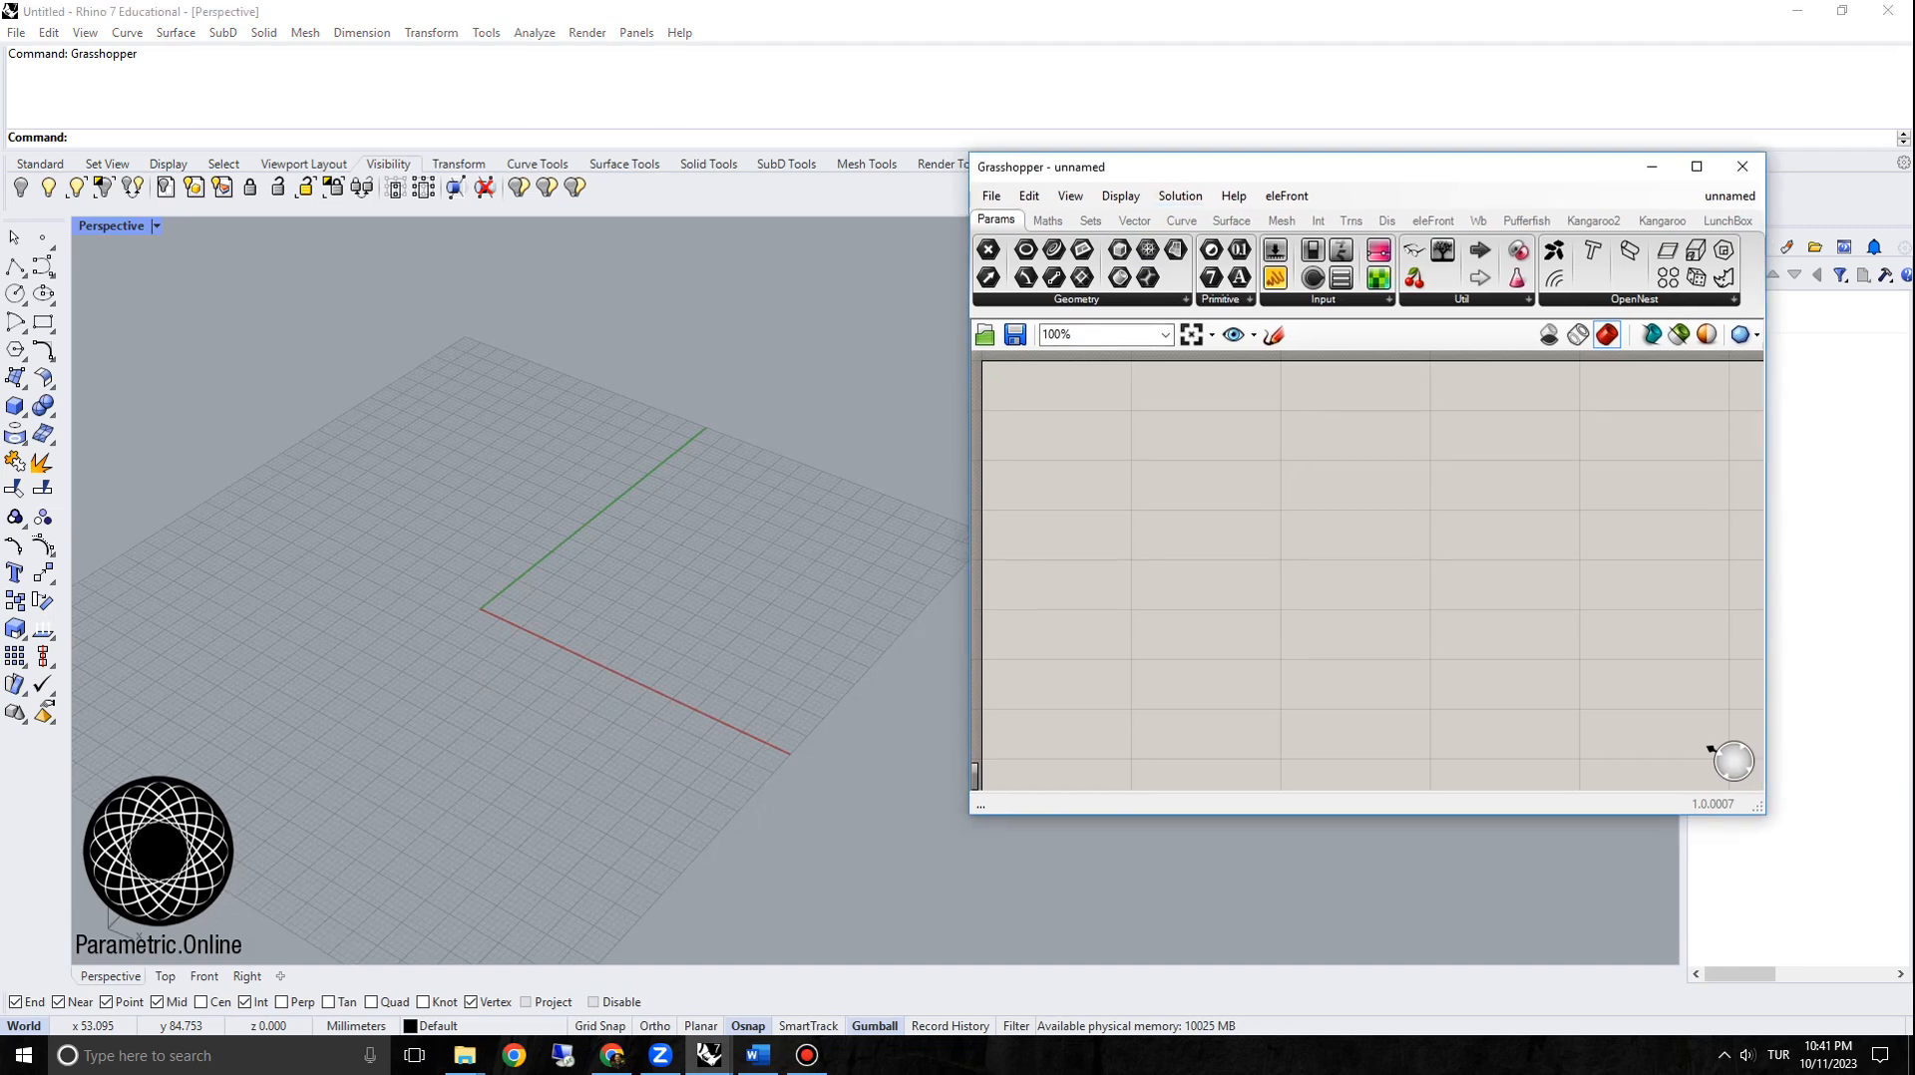
scroll(1087, 444, "down", 4)
scroll(1096, 534, "up", 2)
mouse_move(1337, 538)
right_mouse_down()
mouse_move(1356, 535)
mouse_move(1319, 561)
right_mouse_up()
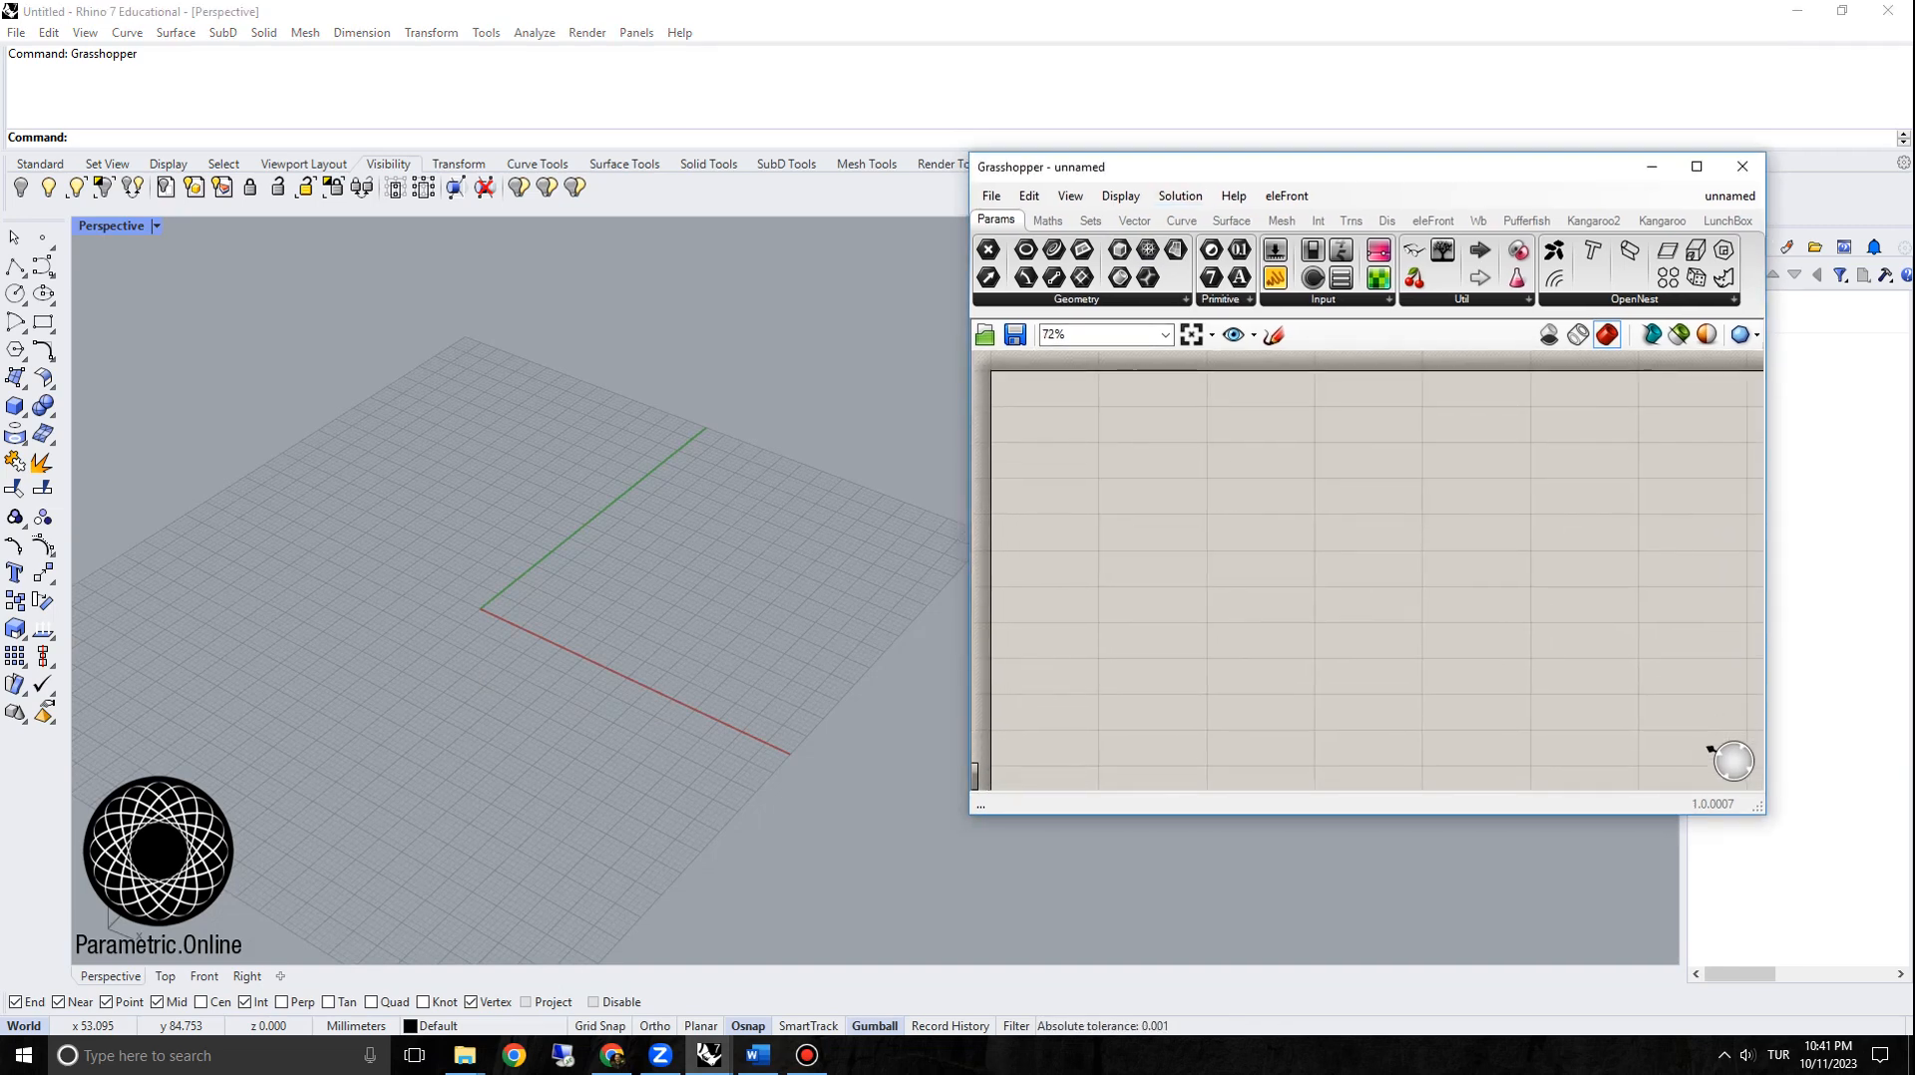
left_click(758, 599)
left_click_drag(1764, 814, 1883, 932)
scroll(1069, 504, "down", 3)
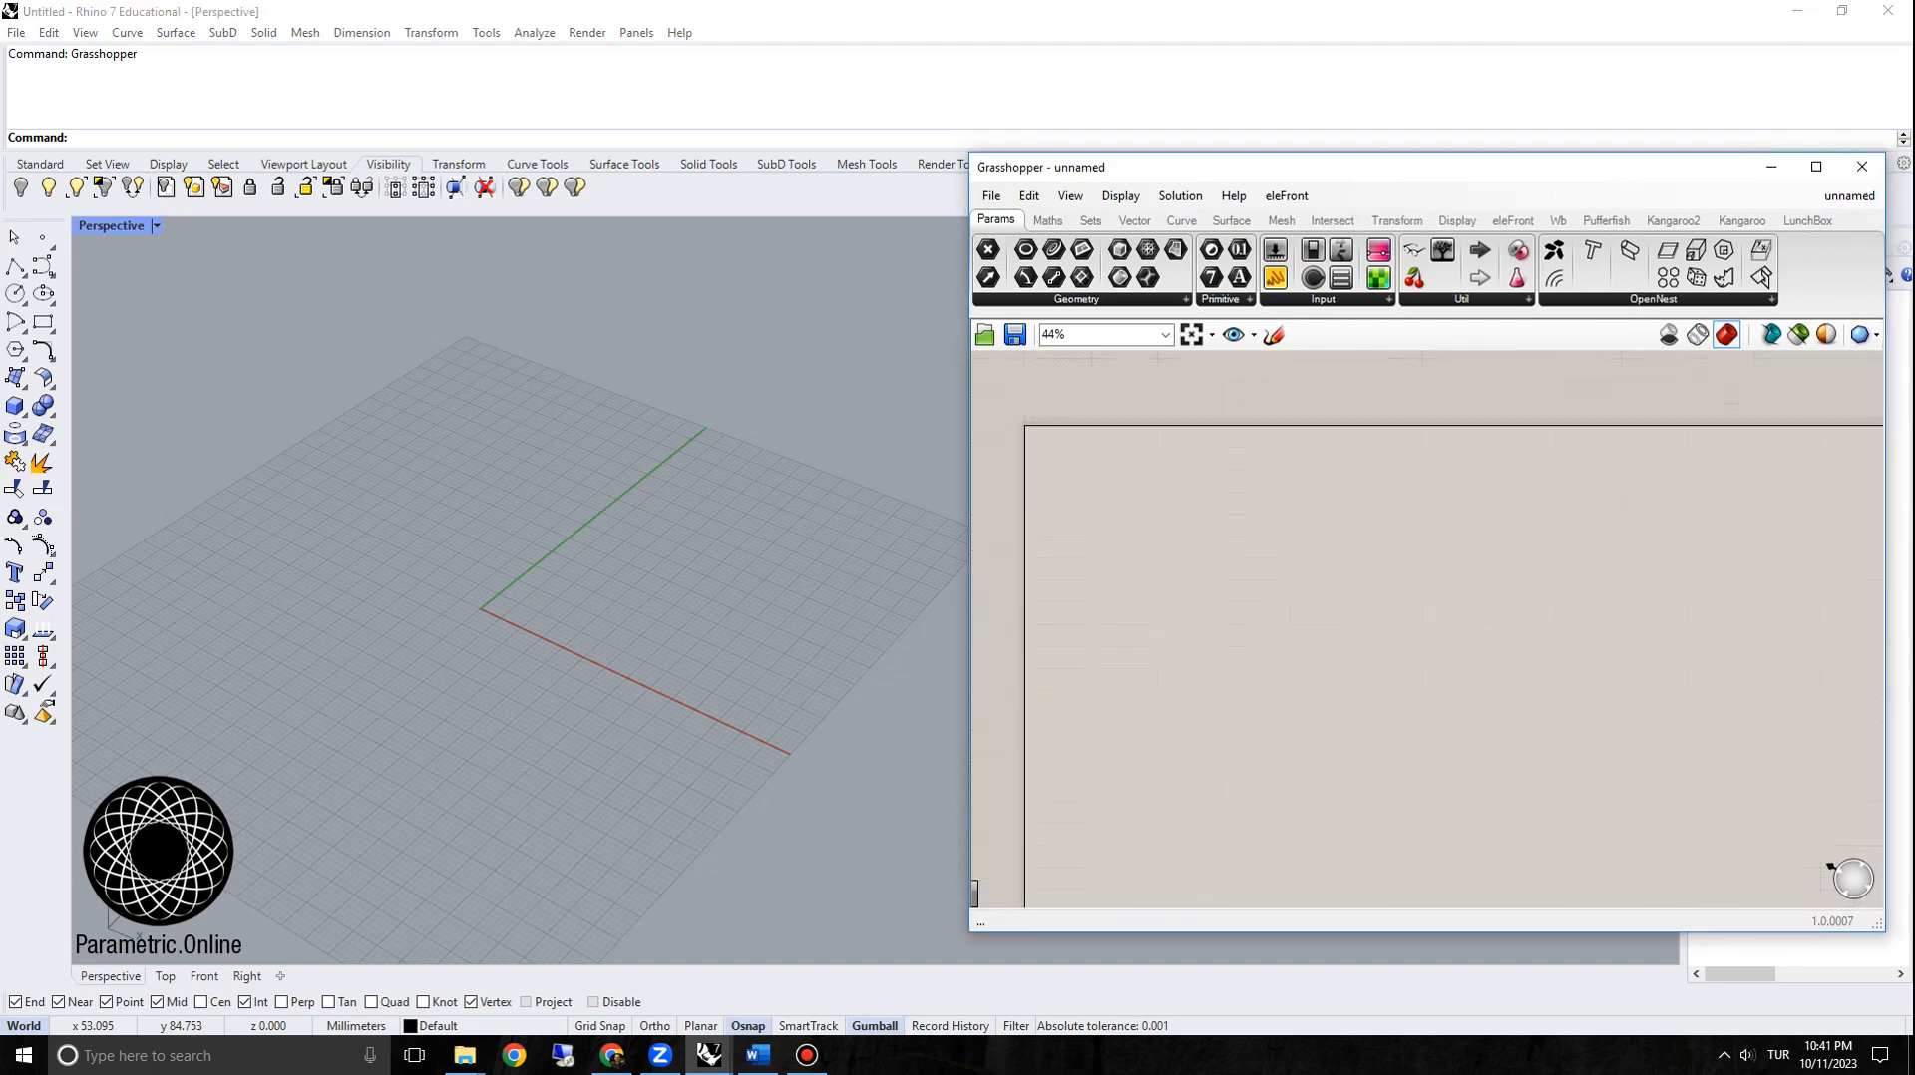
right_click_drag(1069, 504, 1113, 463)
scroll(1099, 476, "up", 5)
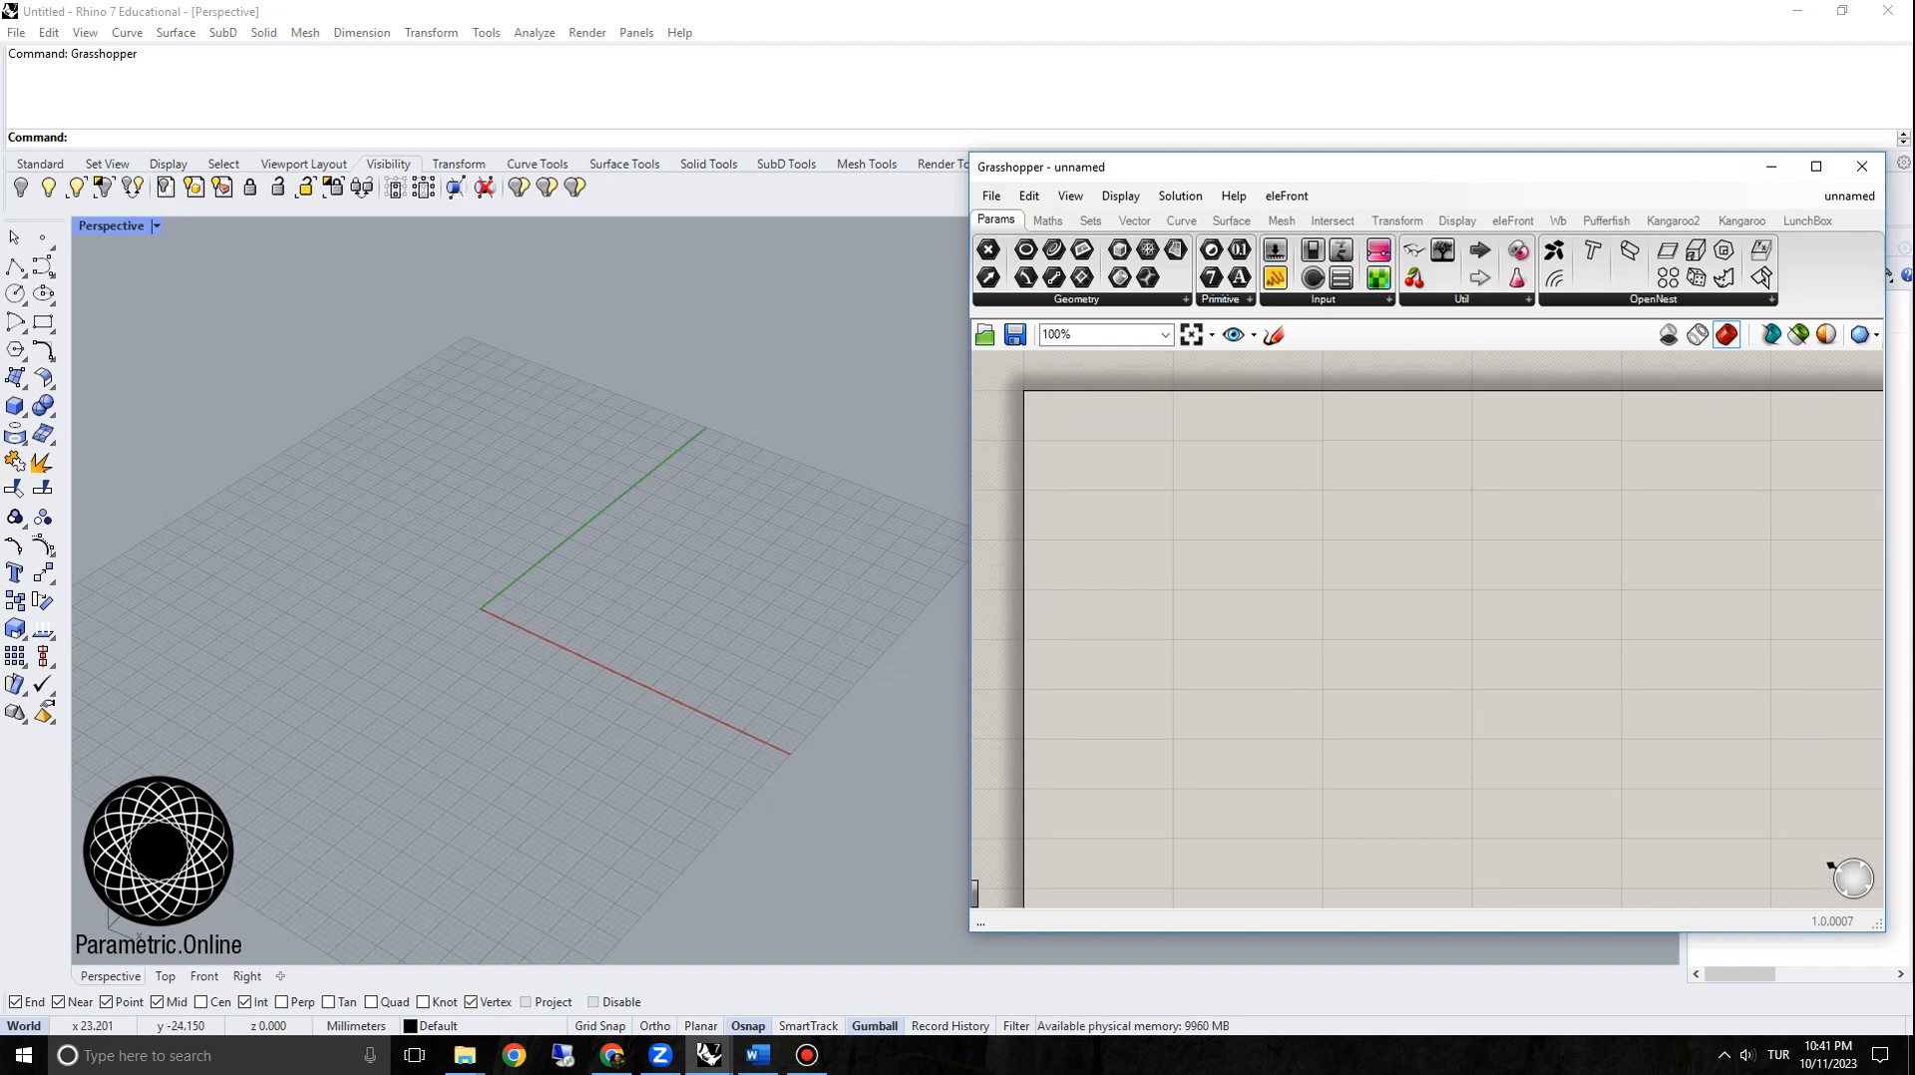
Step: Draw a Rhino circle centred on the origin with a radius of 15 mm
scroll(460, 594, "up", 5)
right_click_drag(574, 634, 521, 632)
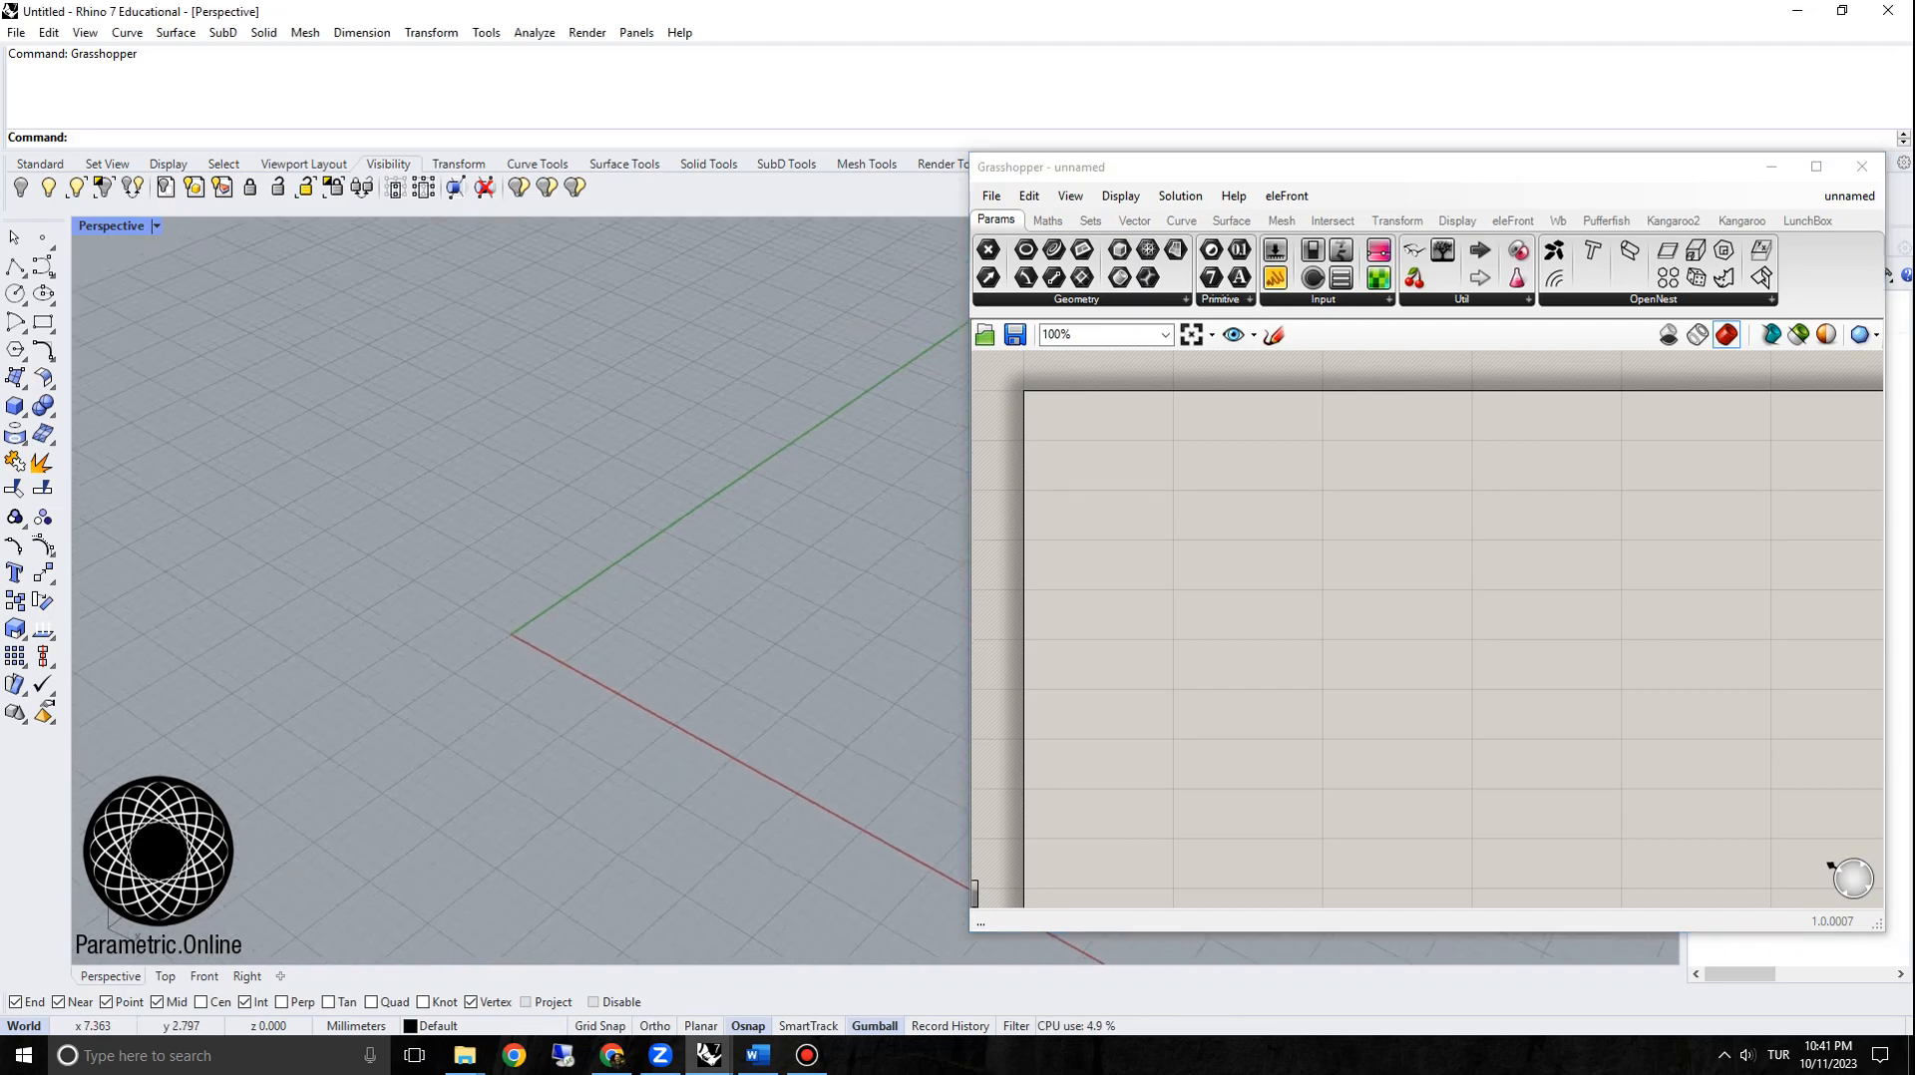
scroll(464, 558, "down", 2)
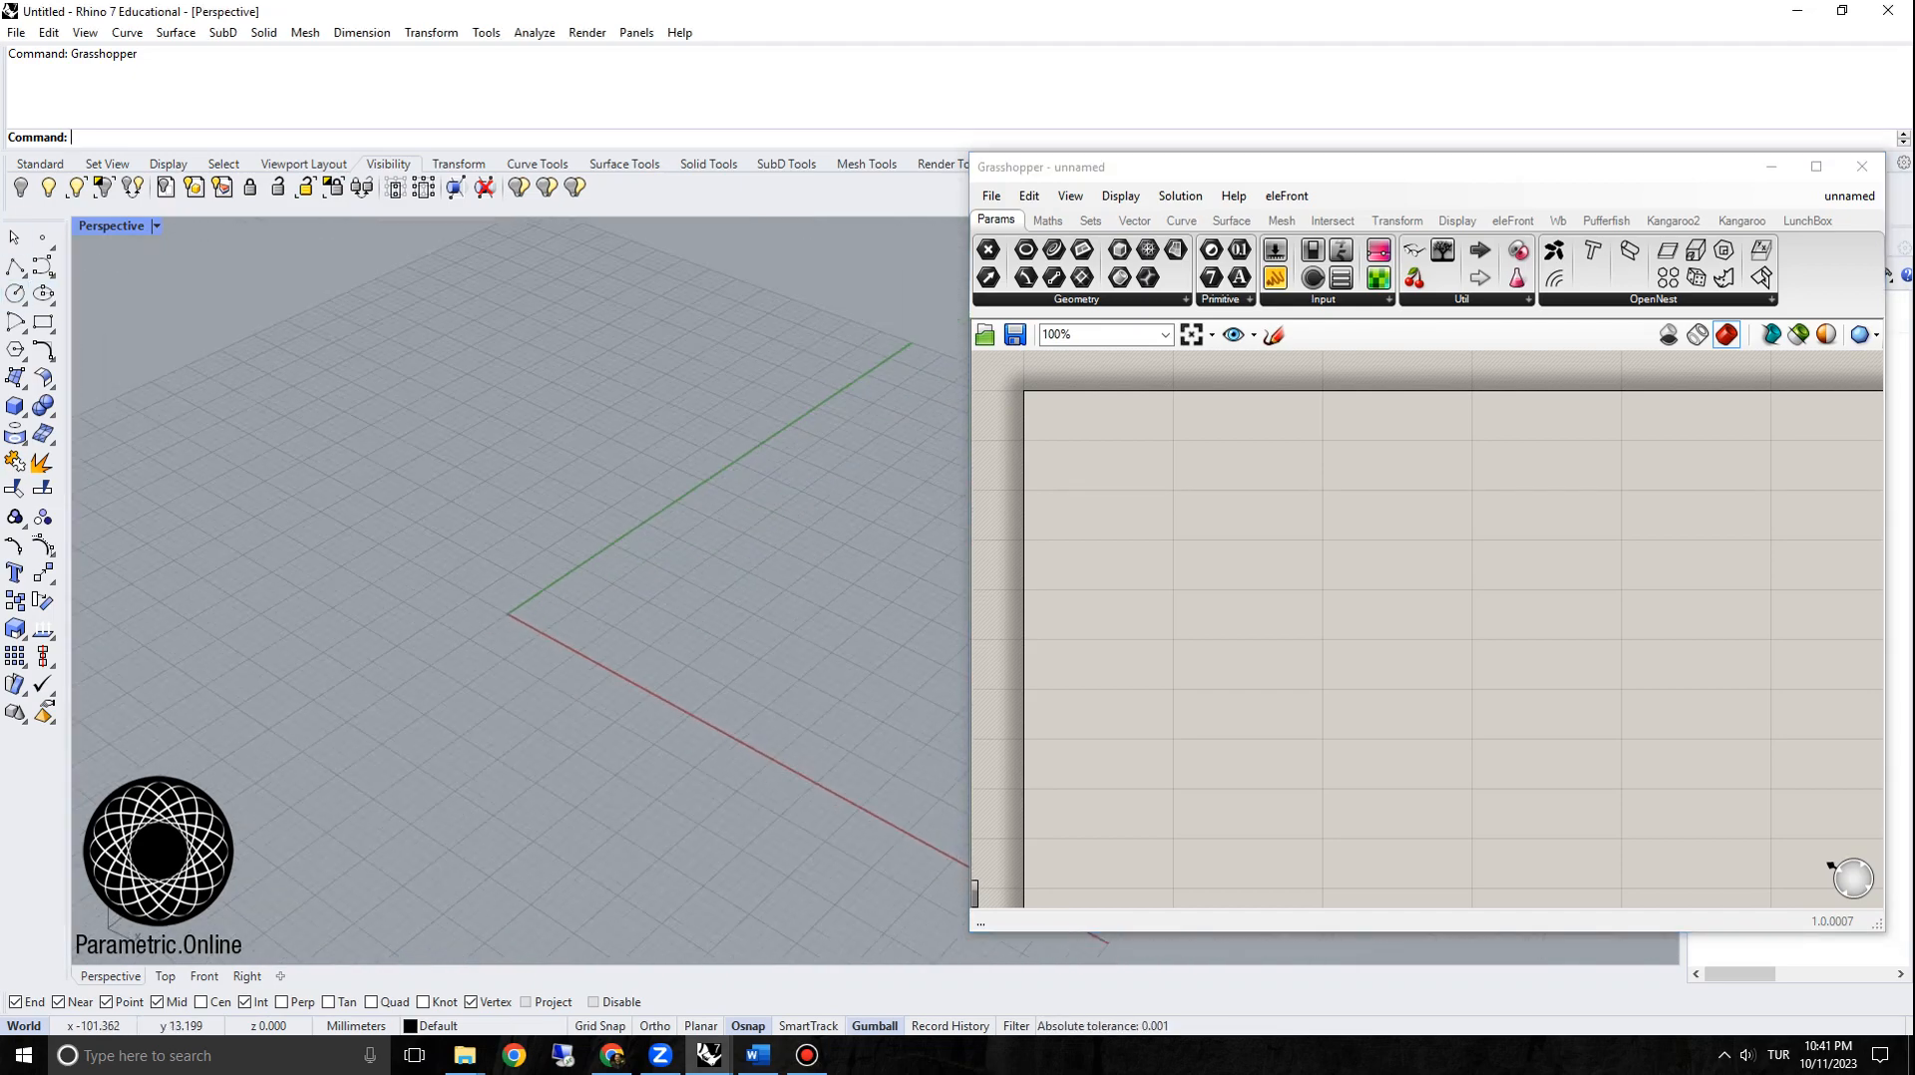
left_click(15, 293)
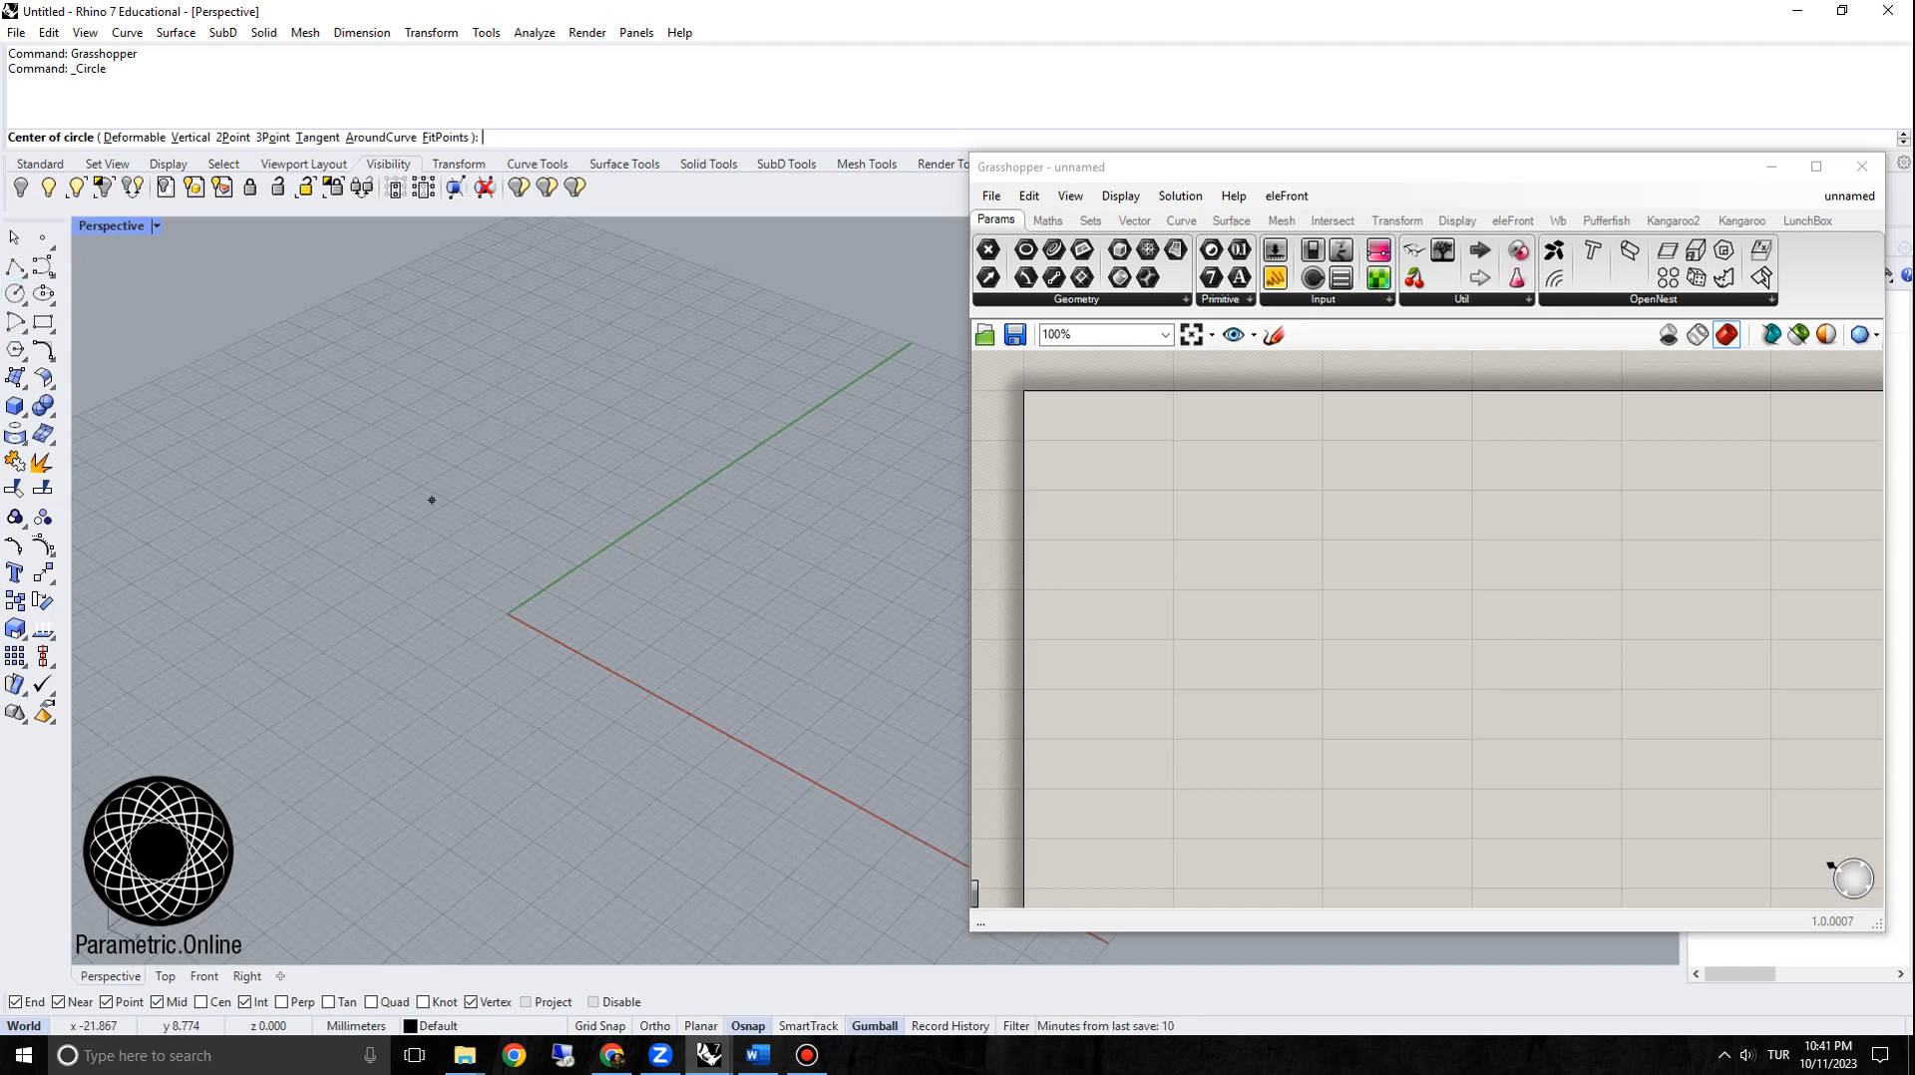
type("0")
key("Return")
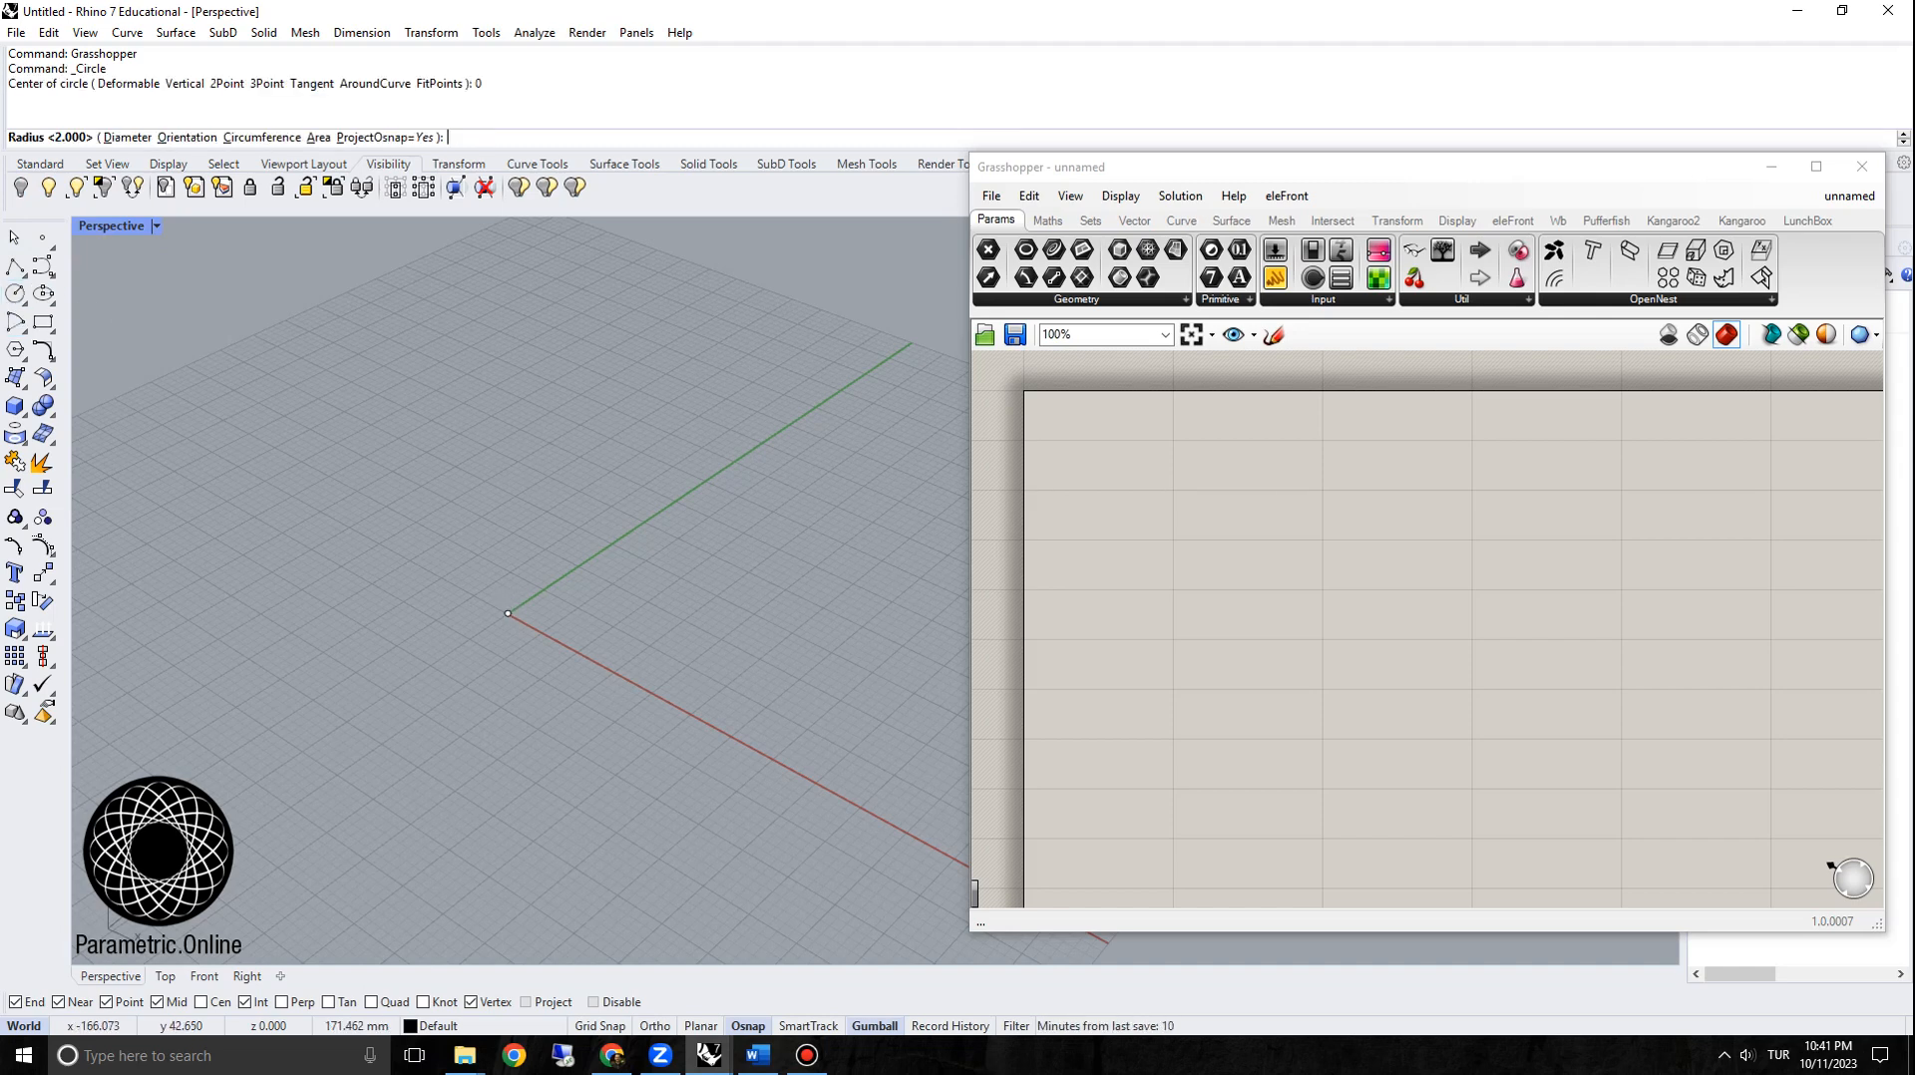
type("15")
key("Return")
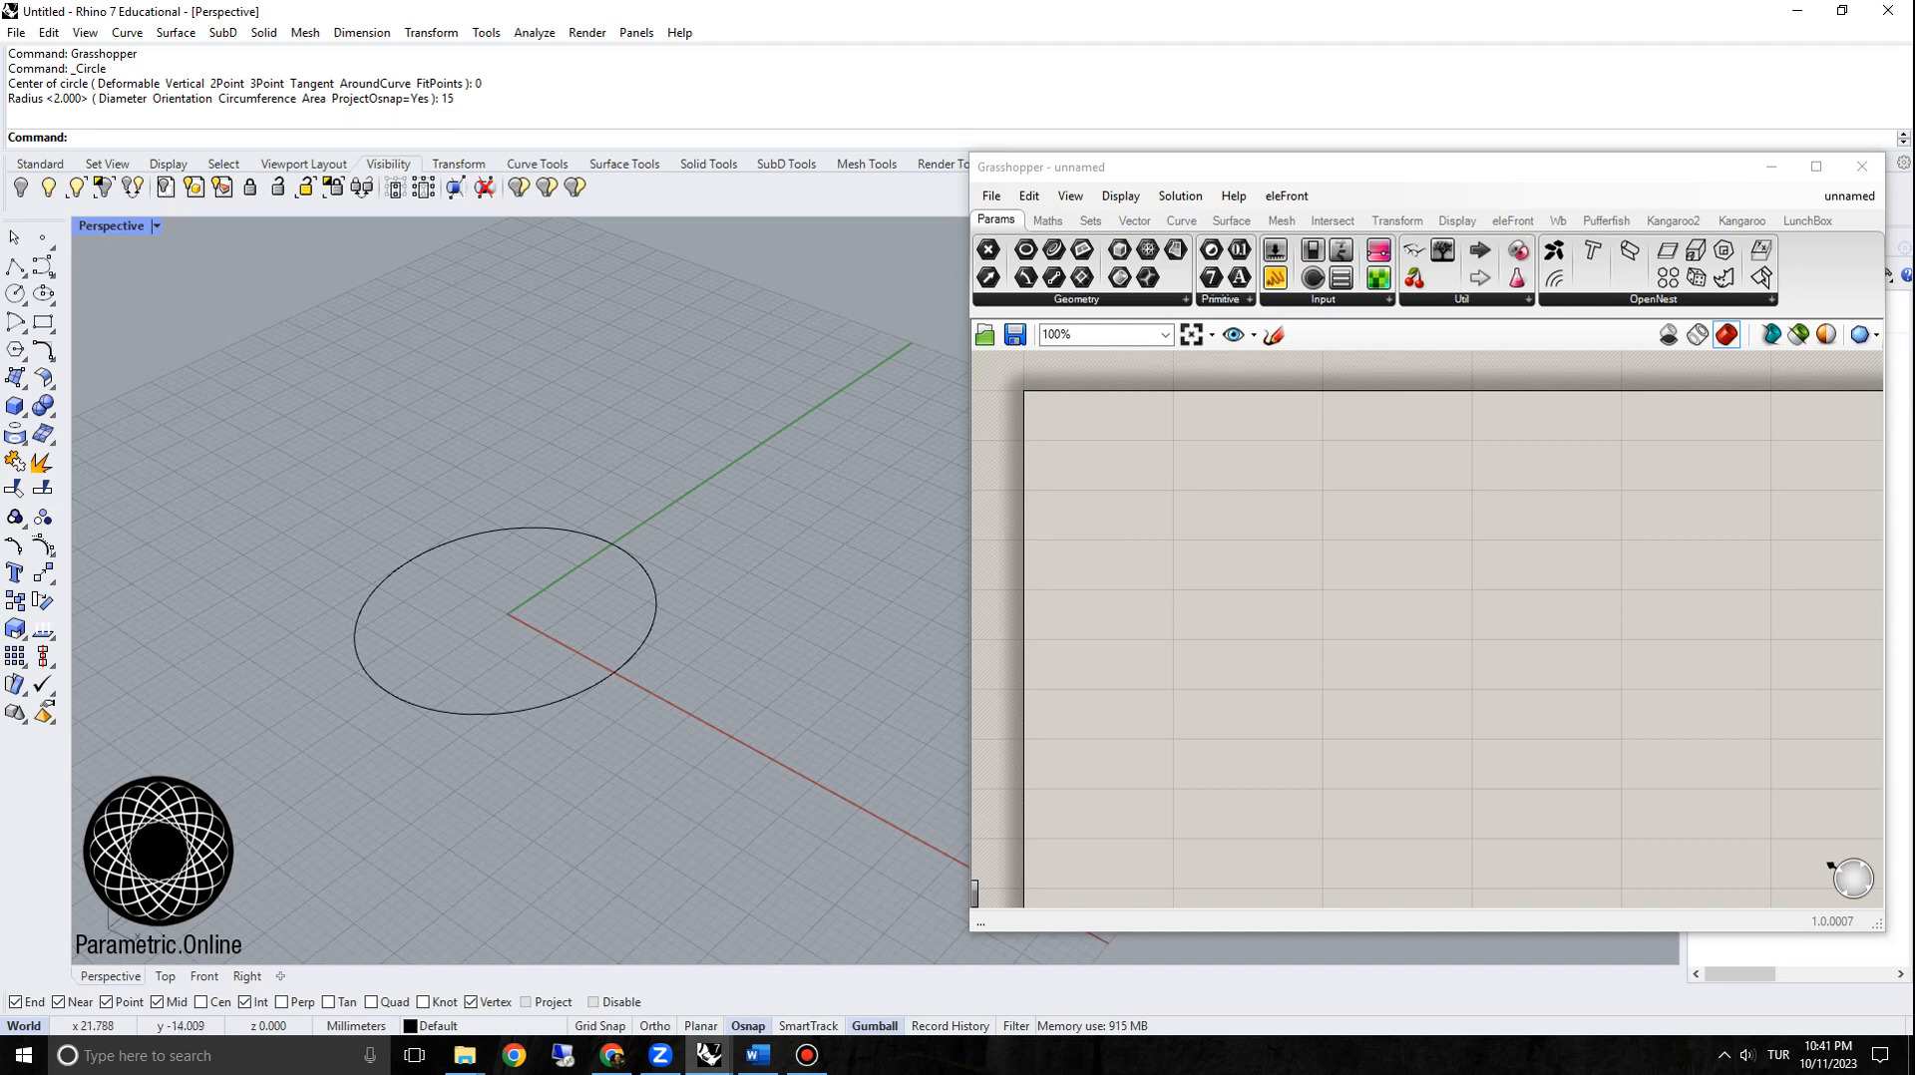
Step: Select the drawn Rhino circle with selection windows and clear the selection
left_click_drag(751, 501, 477, 798)
left_click_drag(478, 502, 476, 499)
left_click_drag(826, 492, 518, 764)
left_click_drag(841, 406, 354, 881)
key("Escape")
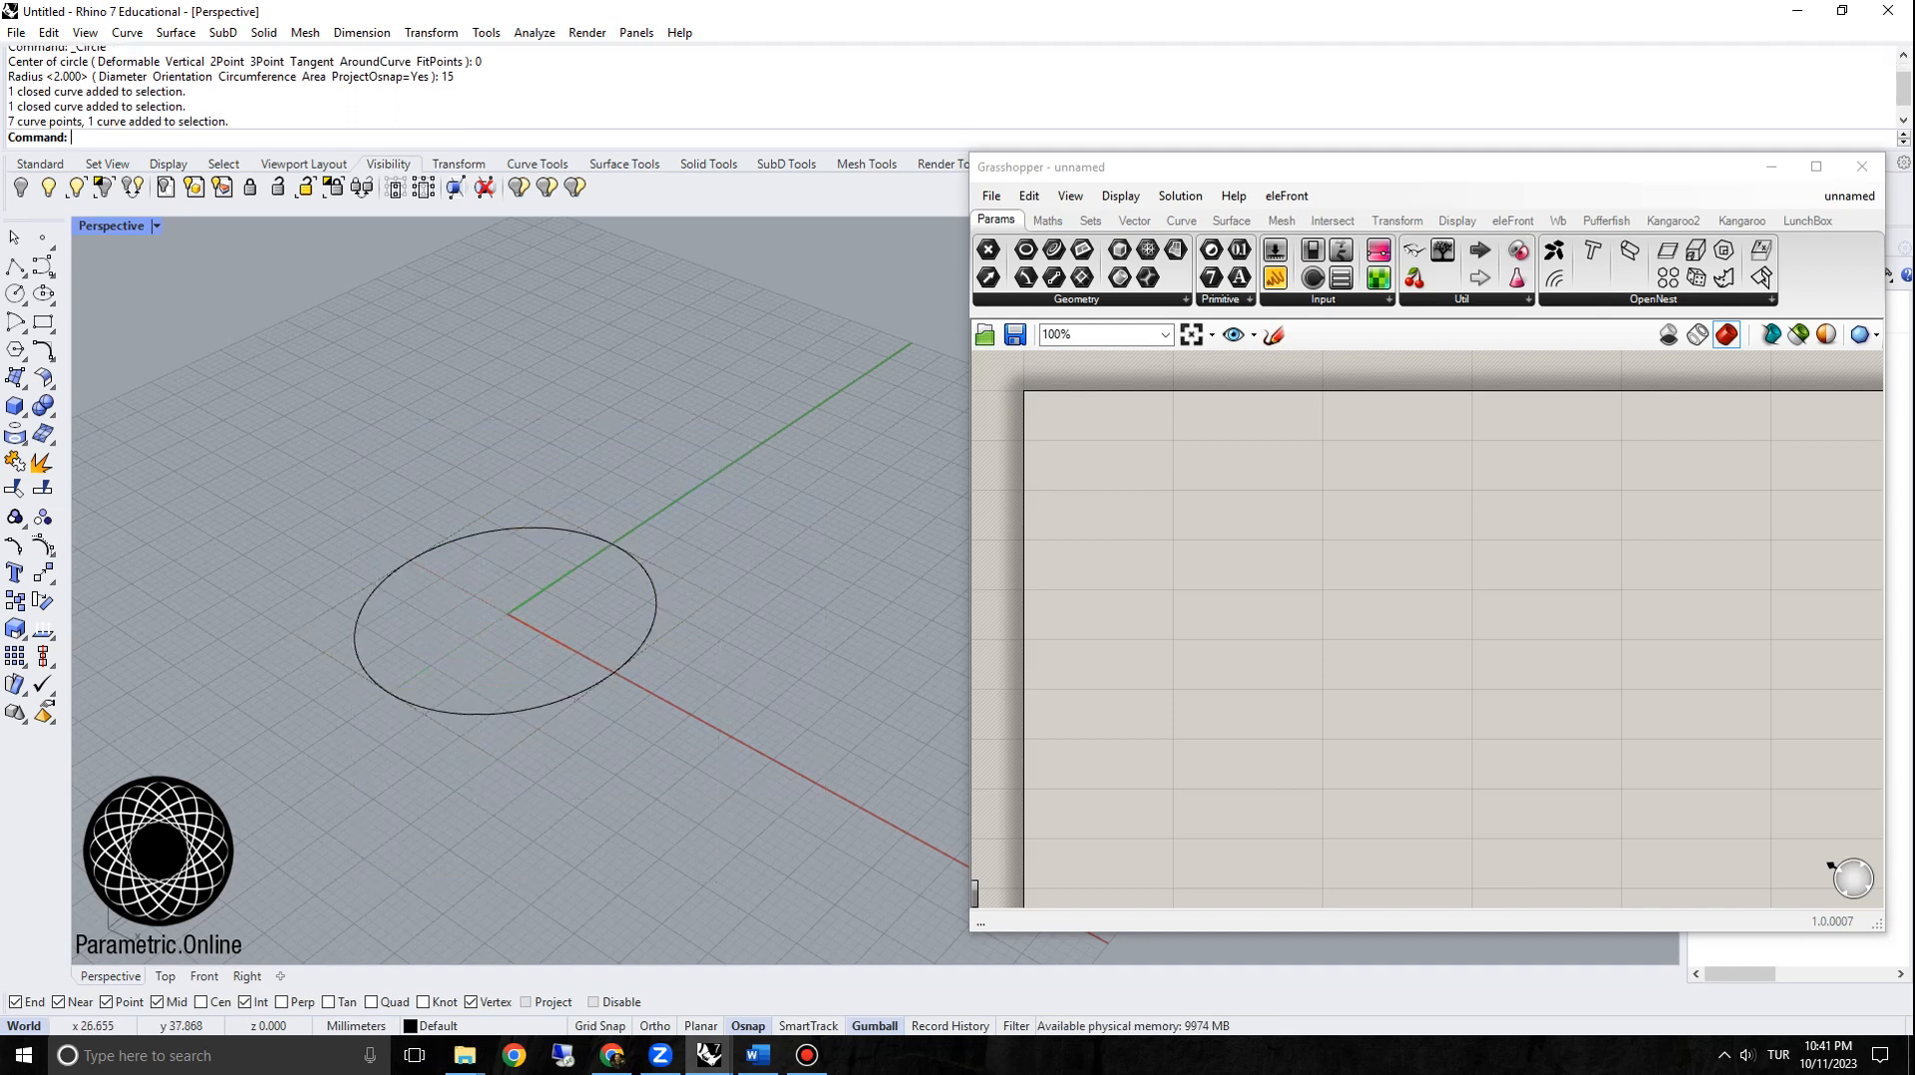
Step: Add the Circle component defined by base plane and radius to the Grasshopper canvas
double_click(1226, 530)
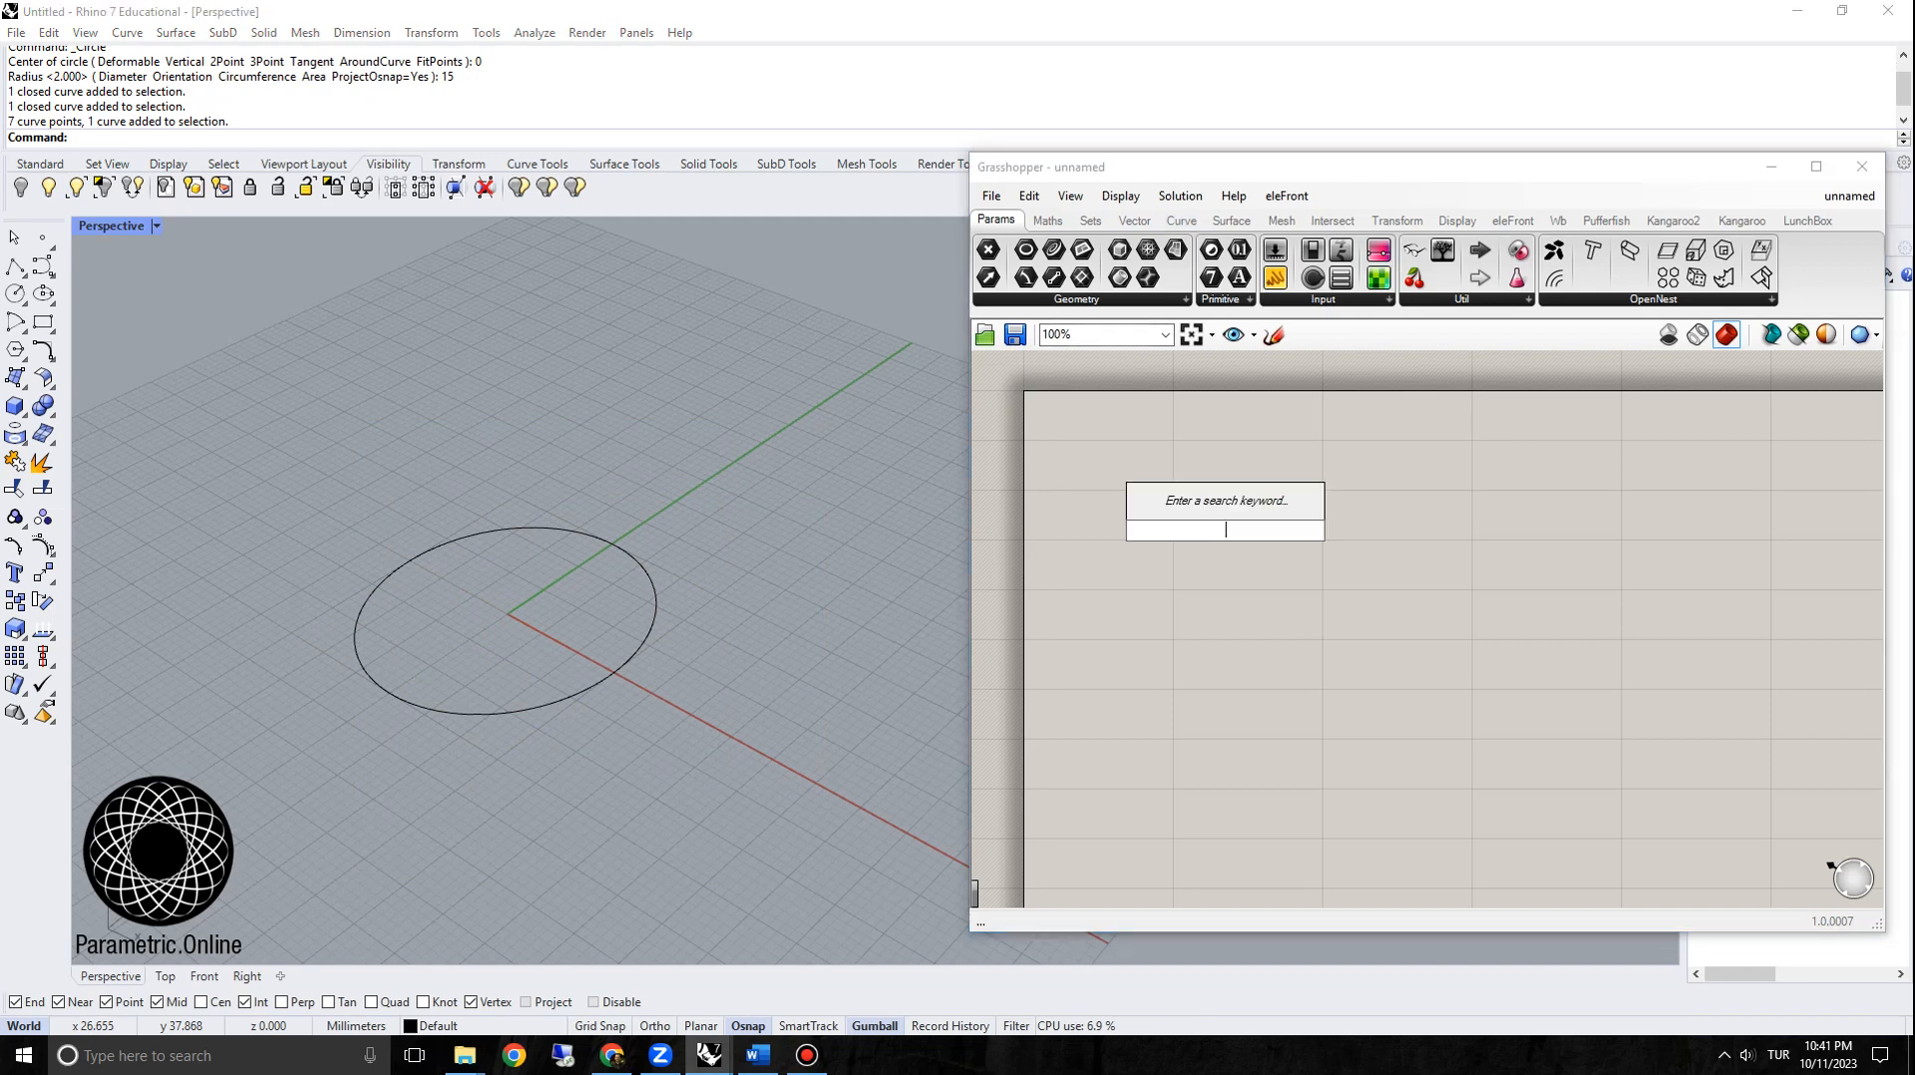
type("circle")
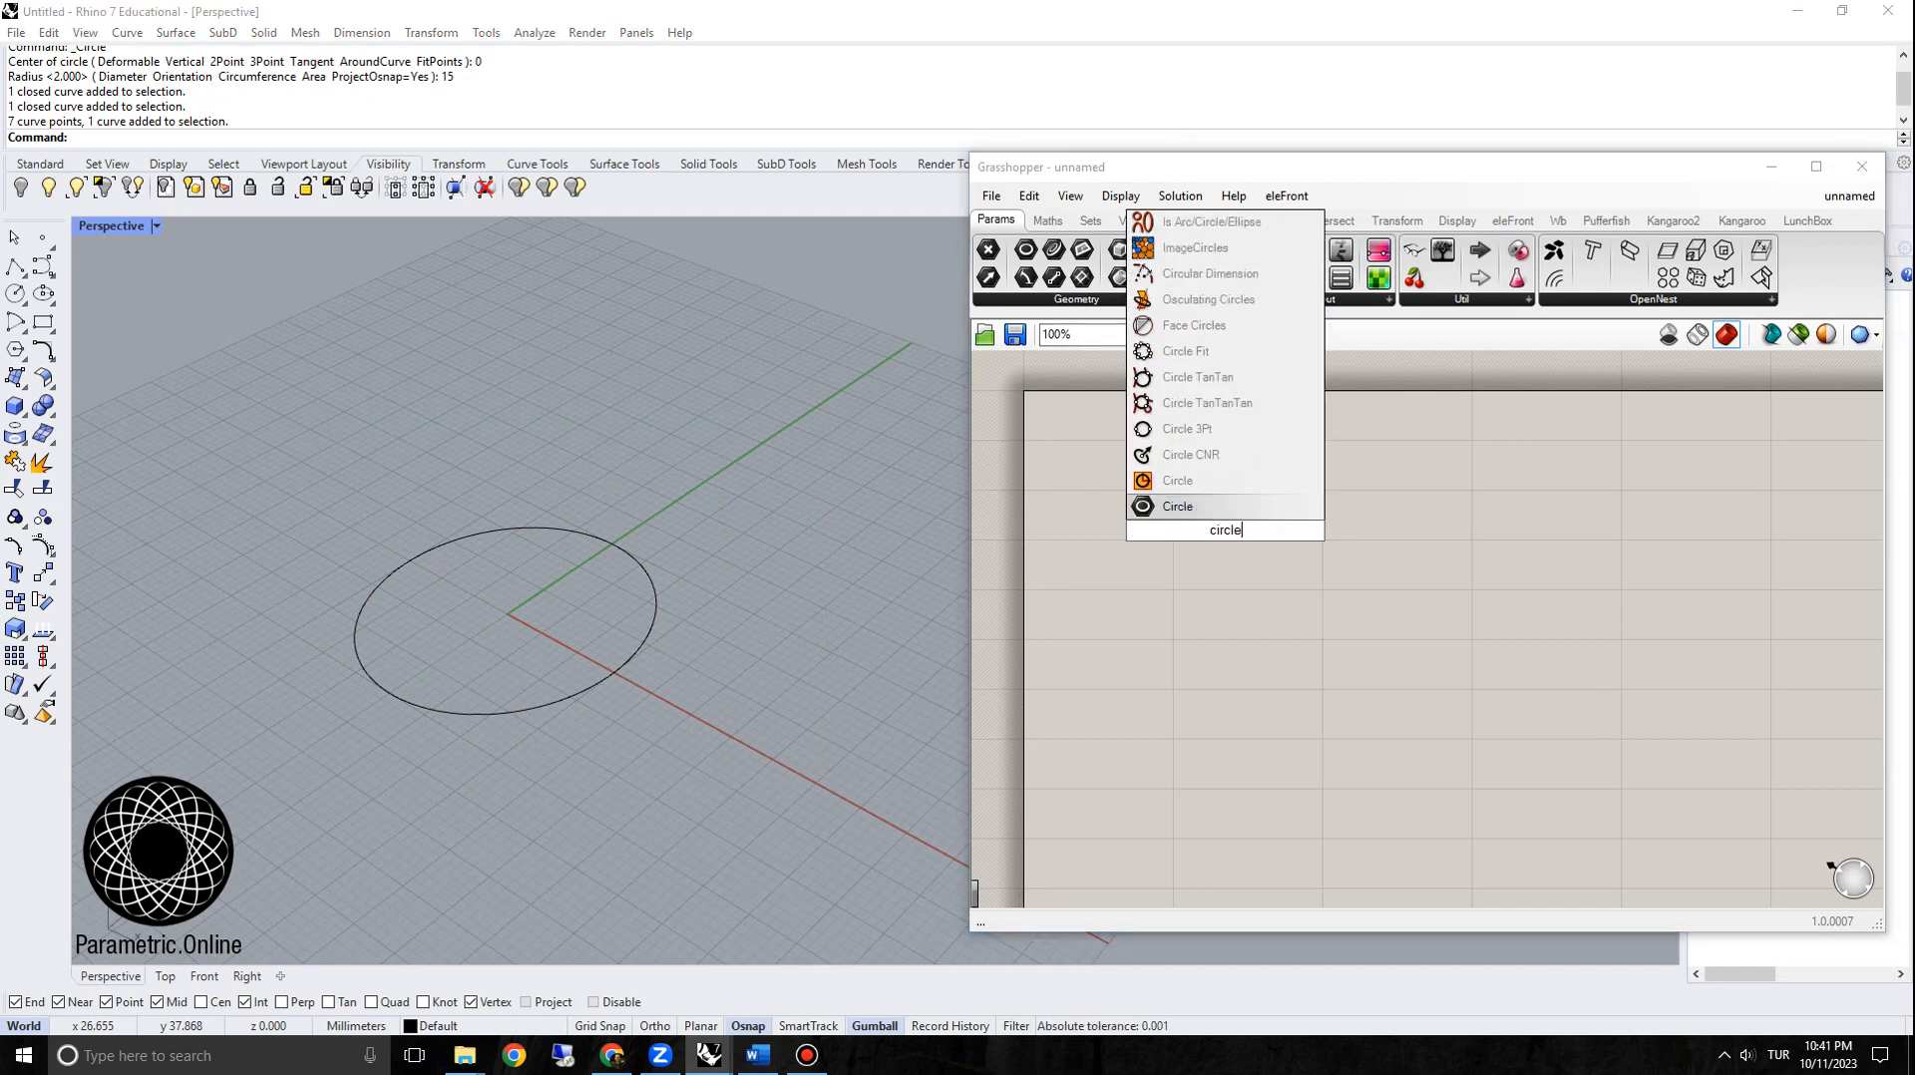
key("Up")
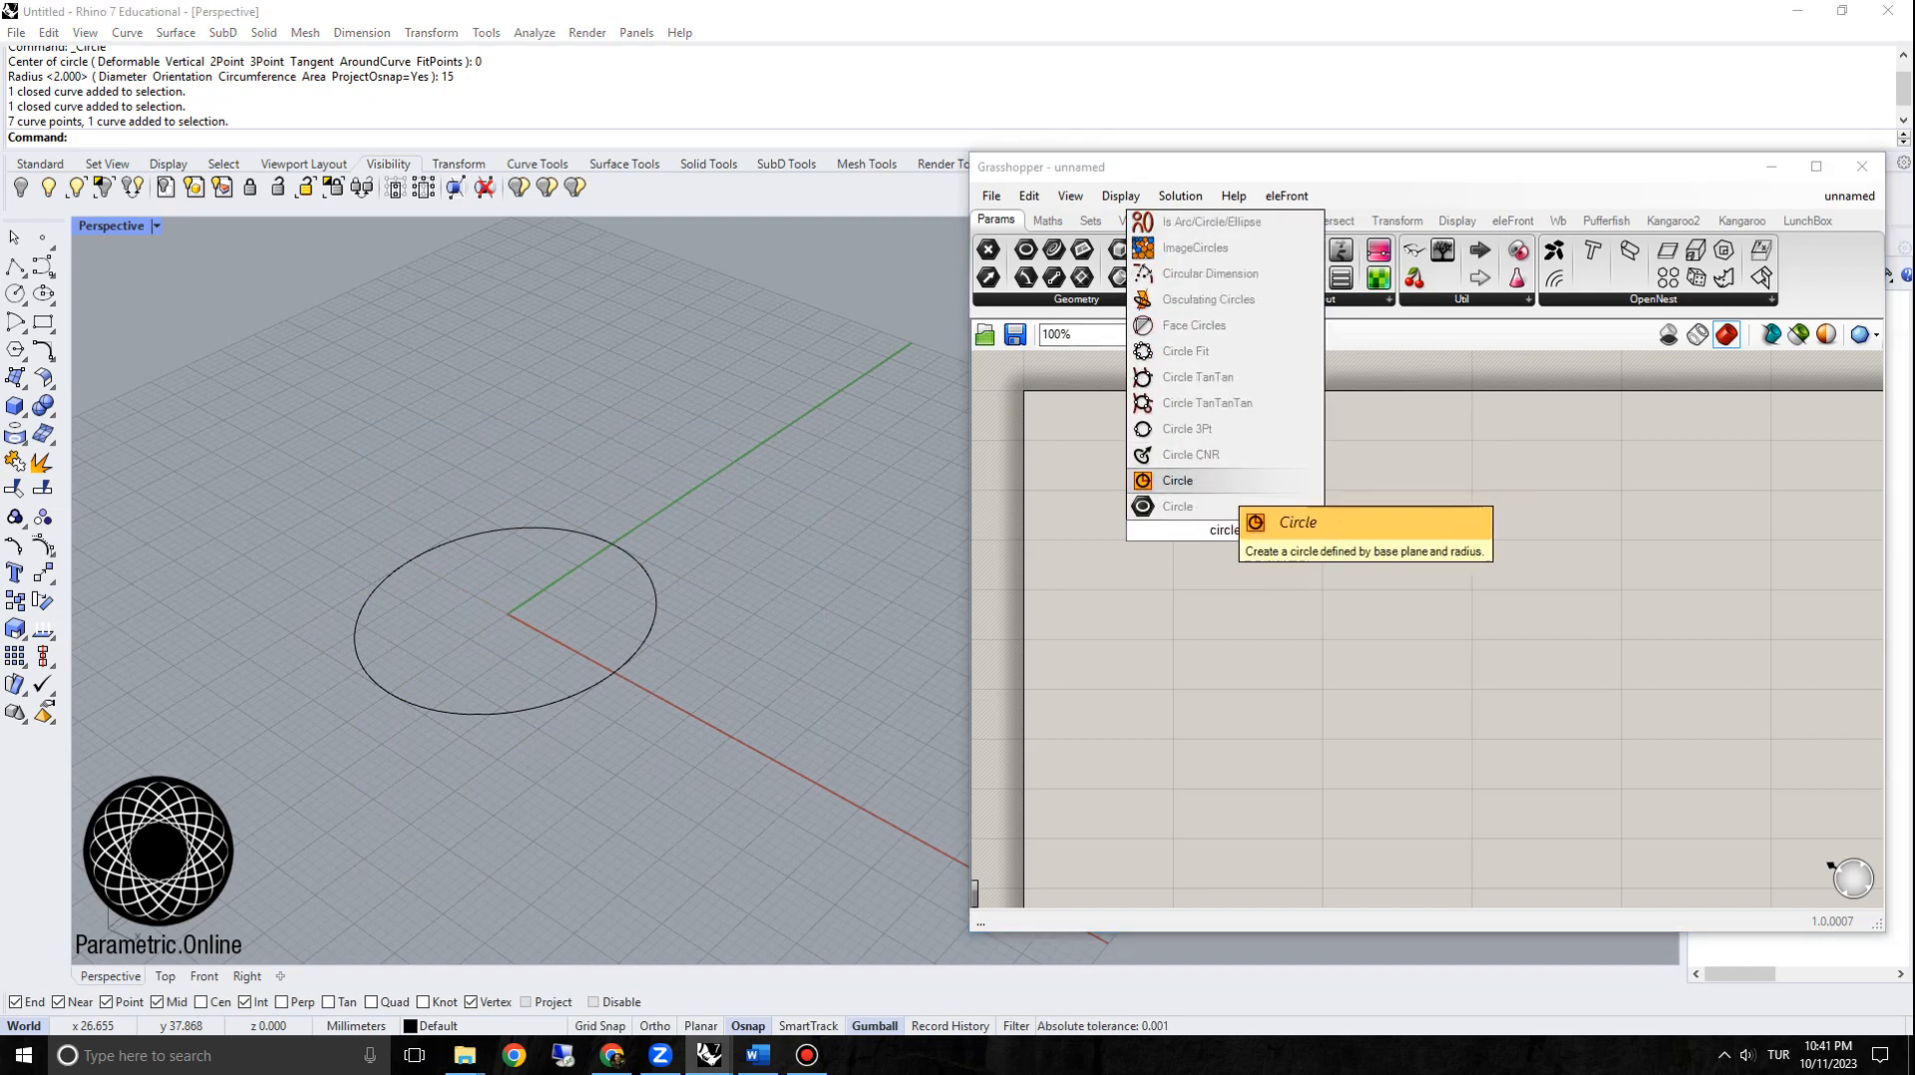
key("Return")
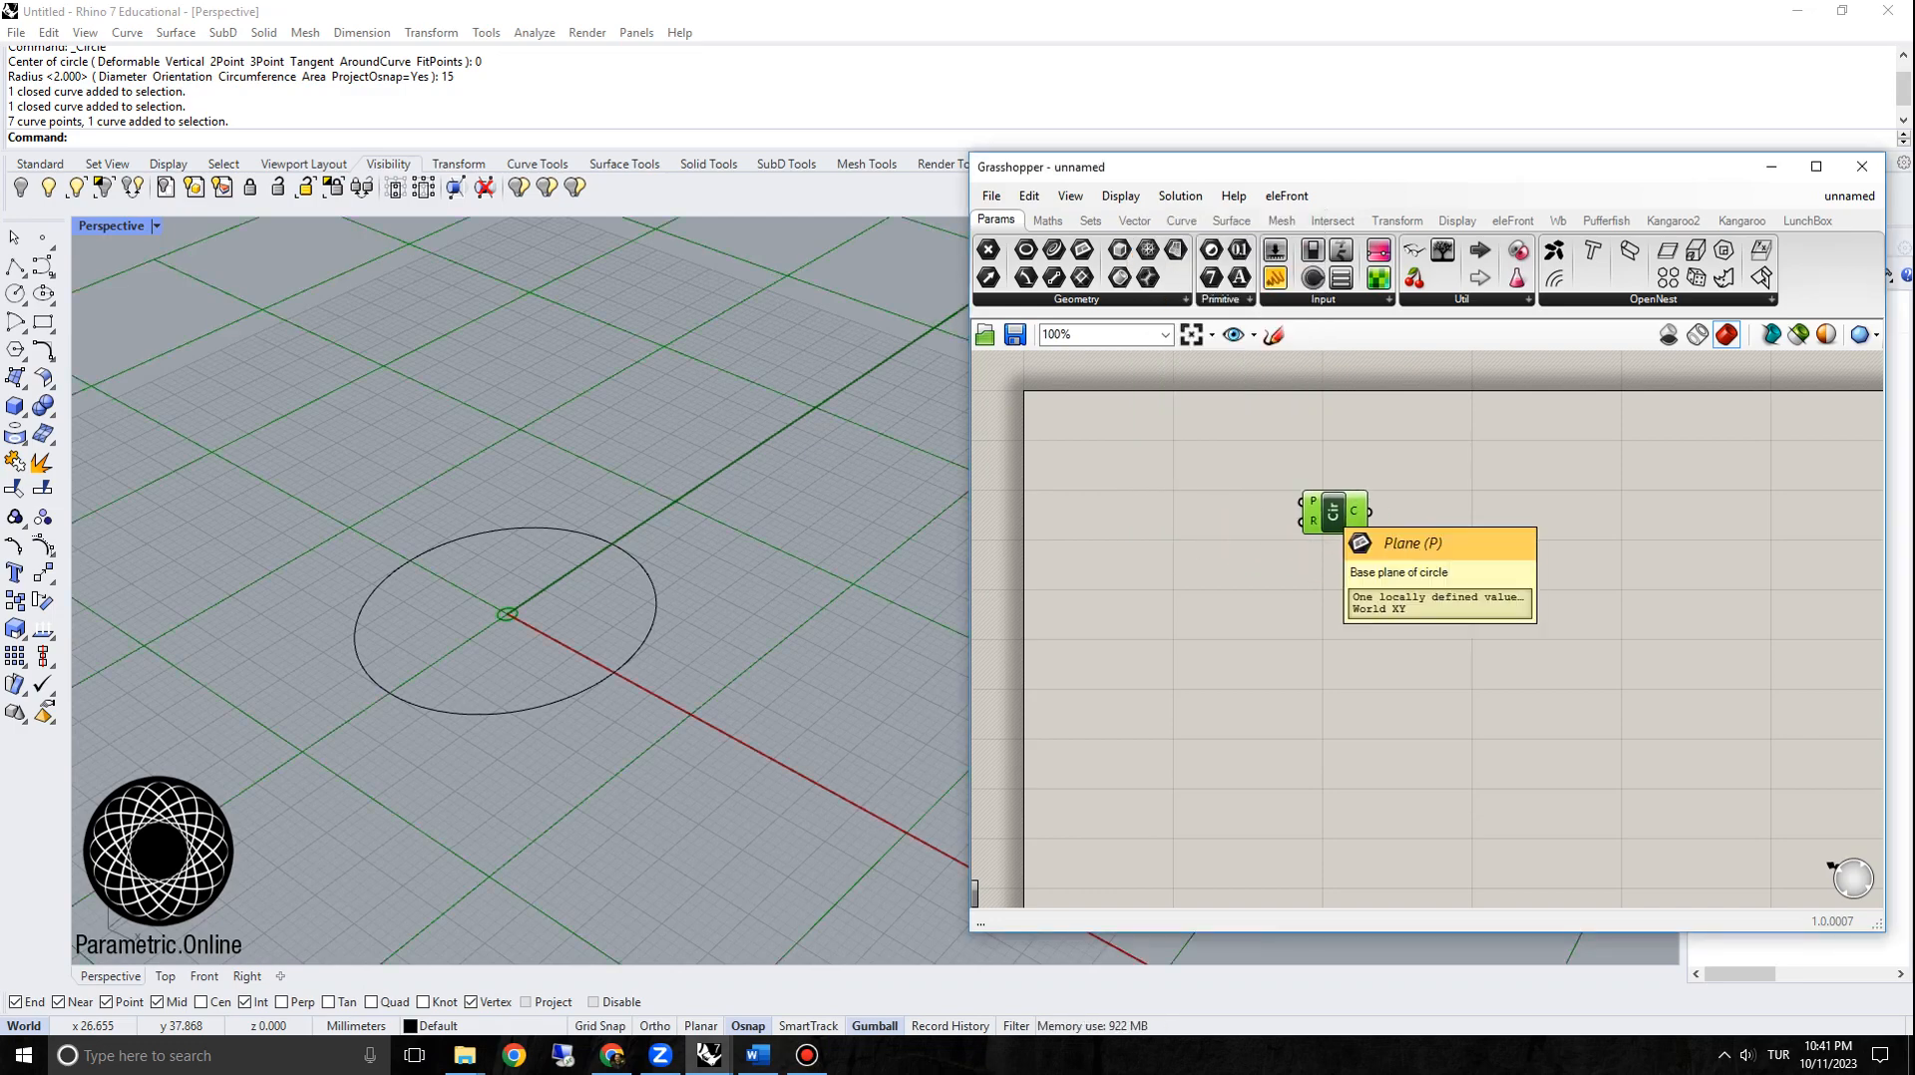
left_click(1280, 576)
Step: Add a number slider set to 15, connect it to the Circle component's radius input and reposition the component
double_click(1185, 539)
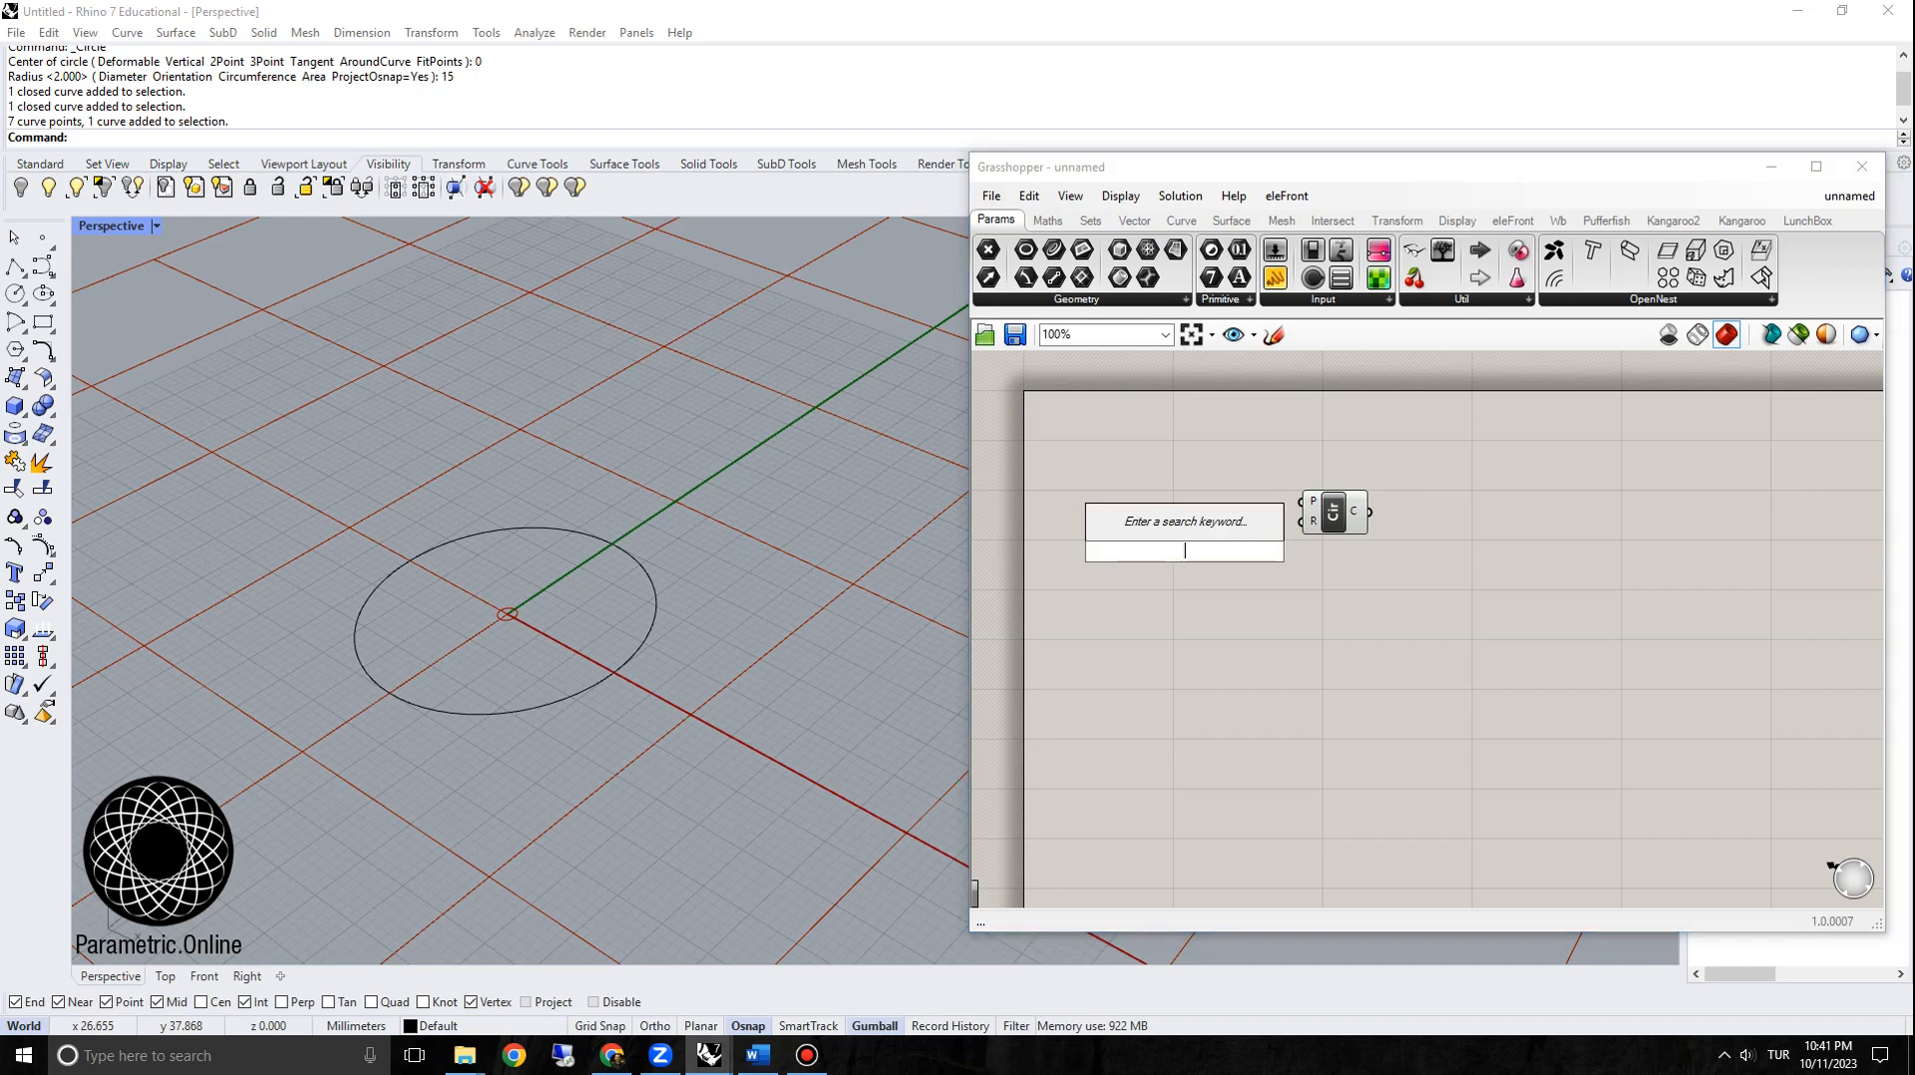
type("15")
key("Return")
left_click_drag(1267, 552, 1372, 543)
Step: Move the Rhino circle along the Y axis away from the Grasshopper preview circle to compare the two
scroll(629, 620, "down", 6)
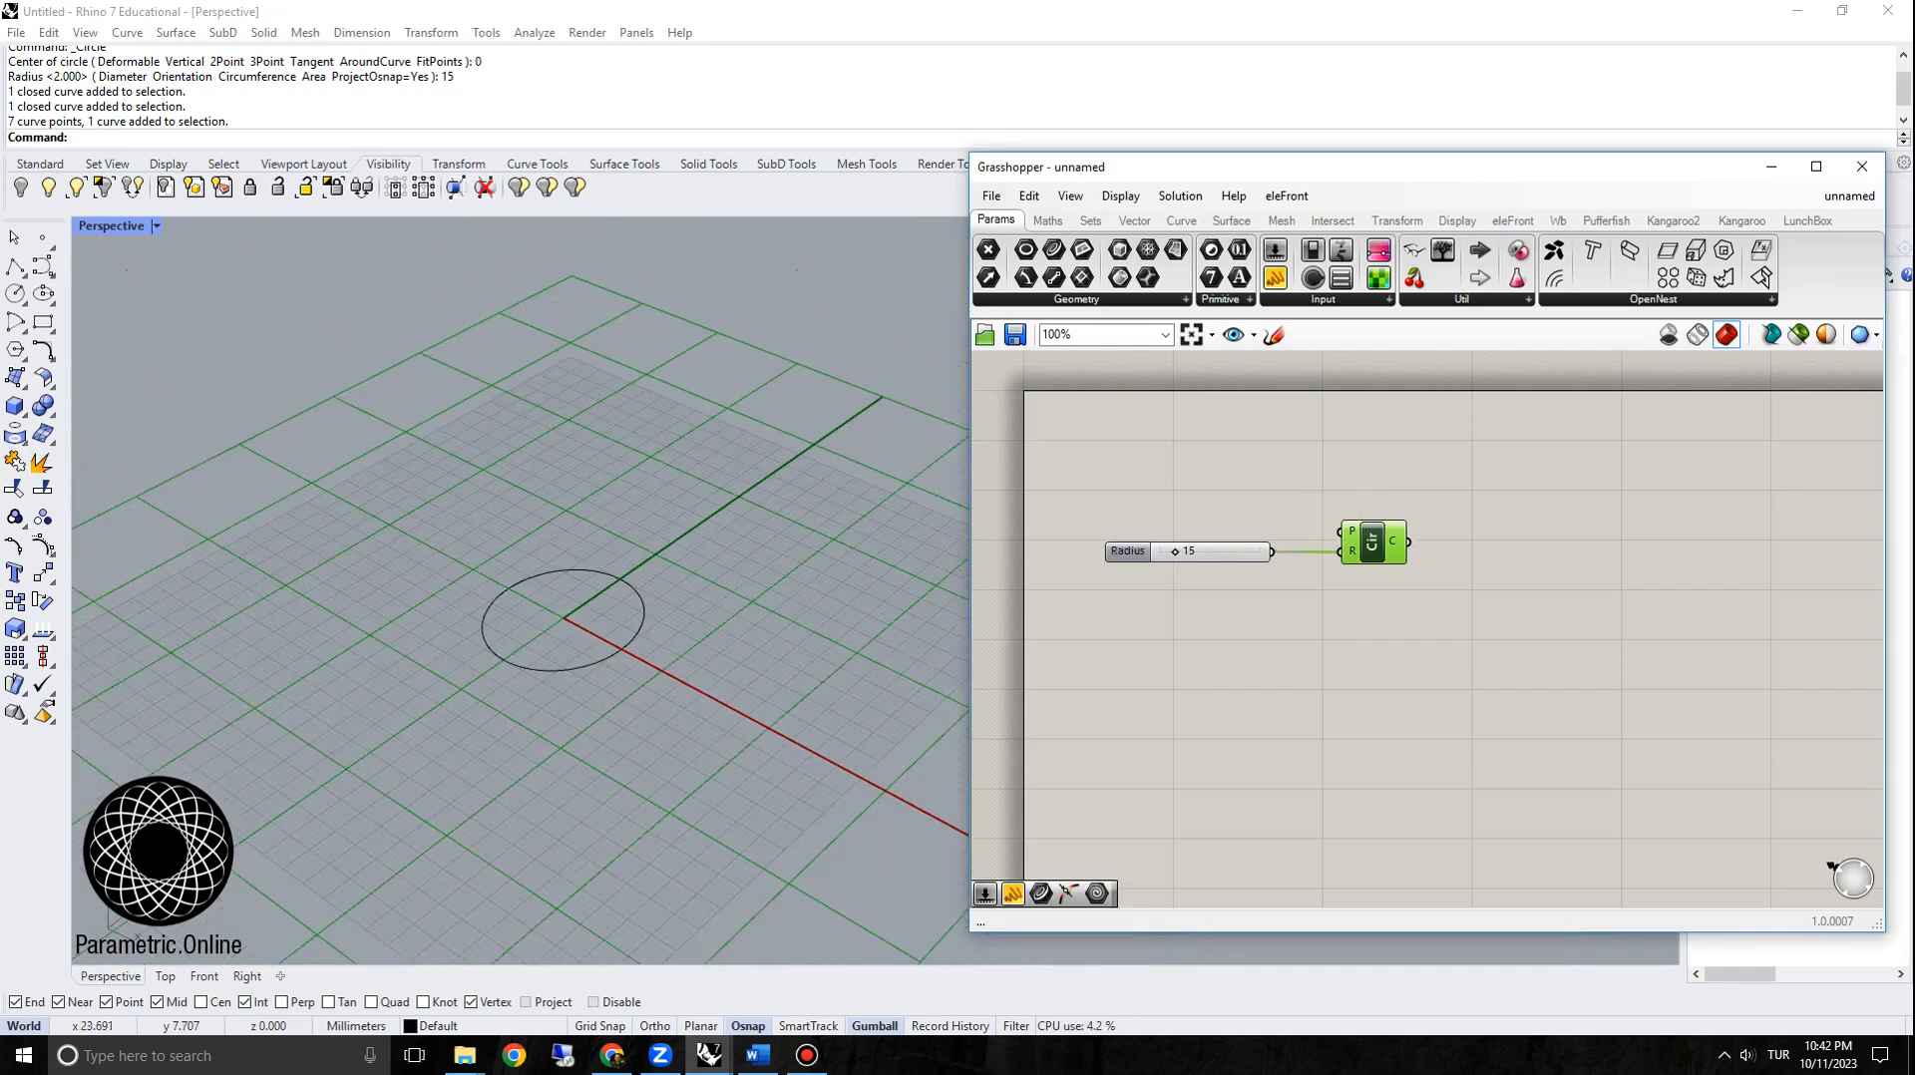
left_click(642, 601)
left_click_drag(617, 585, 781, 471)
left_click(743, 570)
scroll(743, 571, "up", 4)
right_click_drag(740, 571, 698, 548)
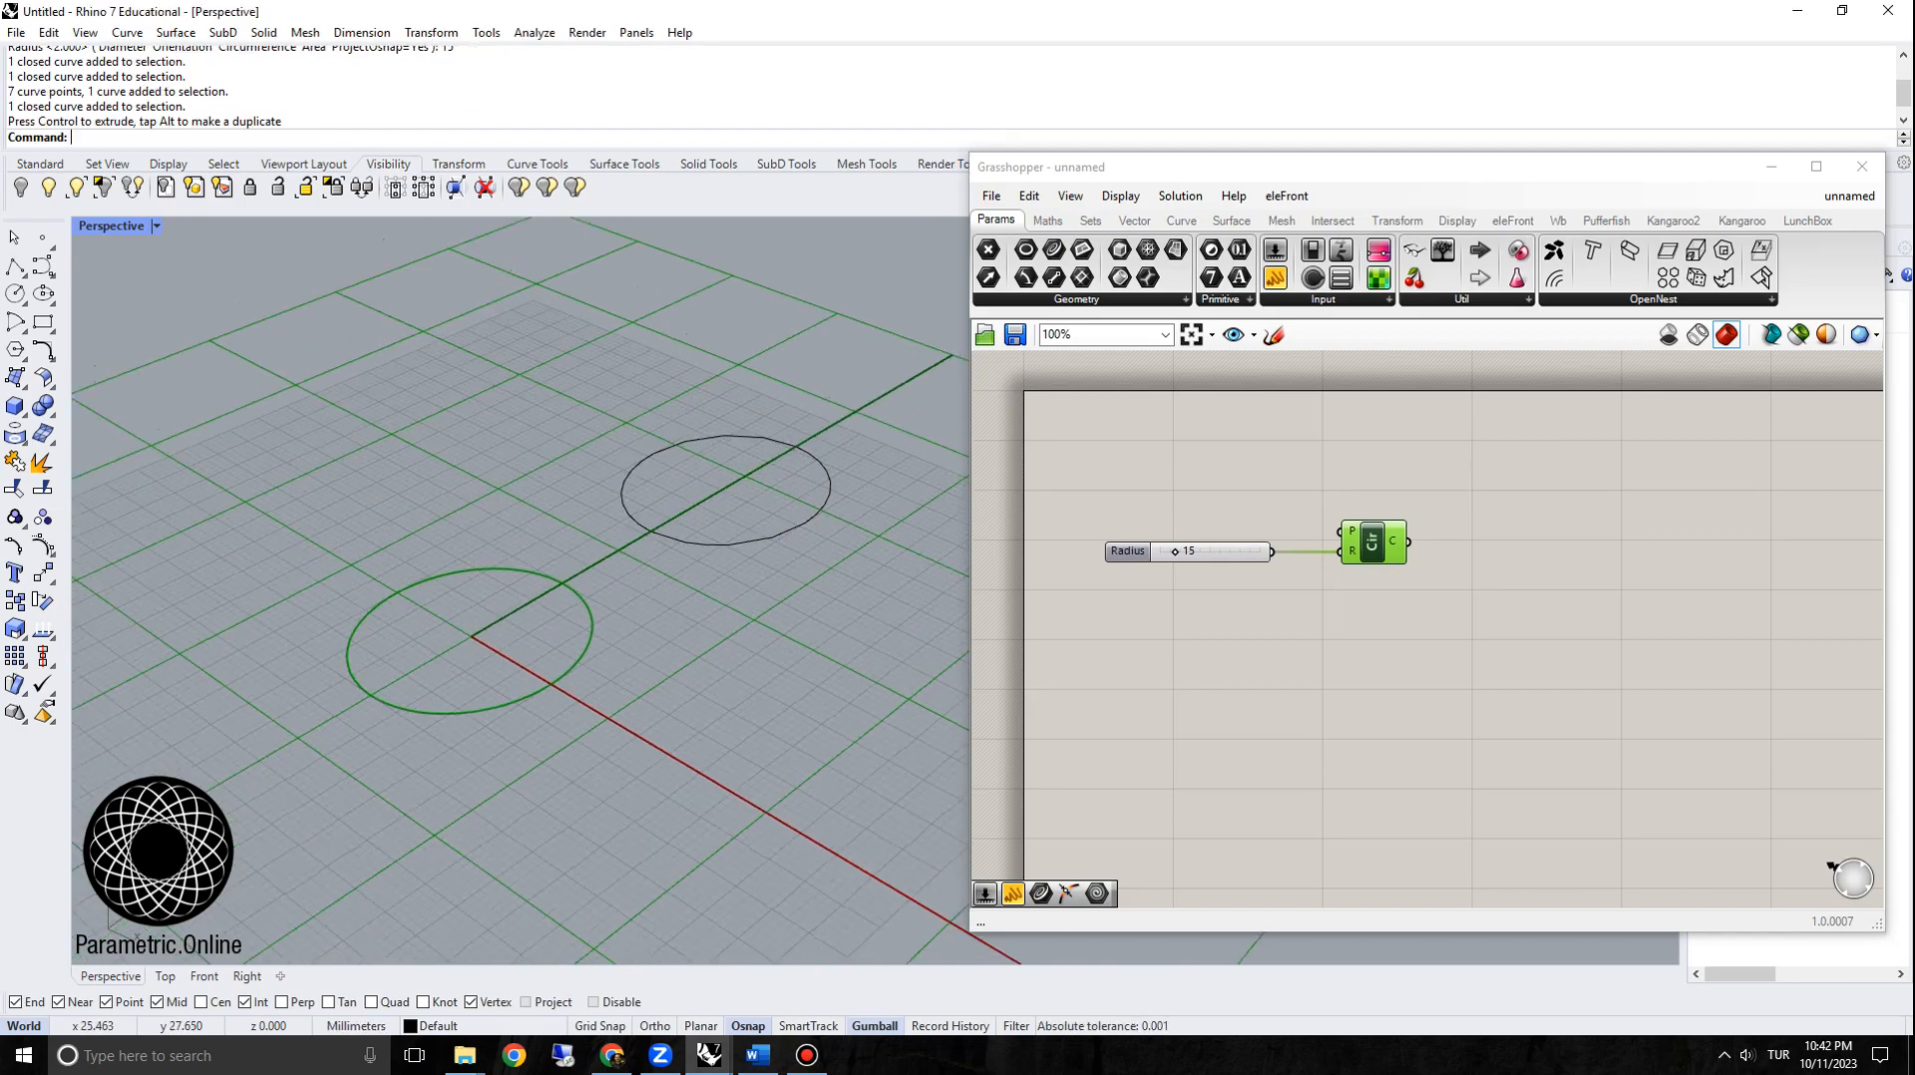
scroll(718, 519, "up", 2)
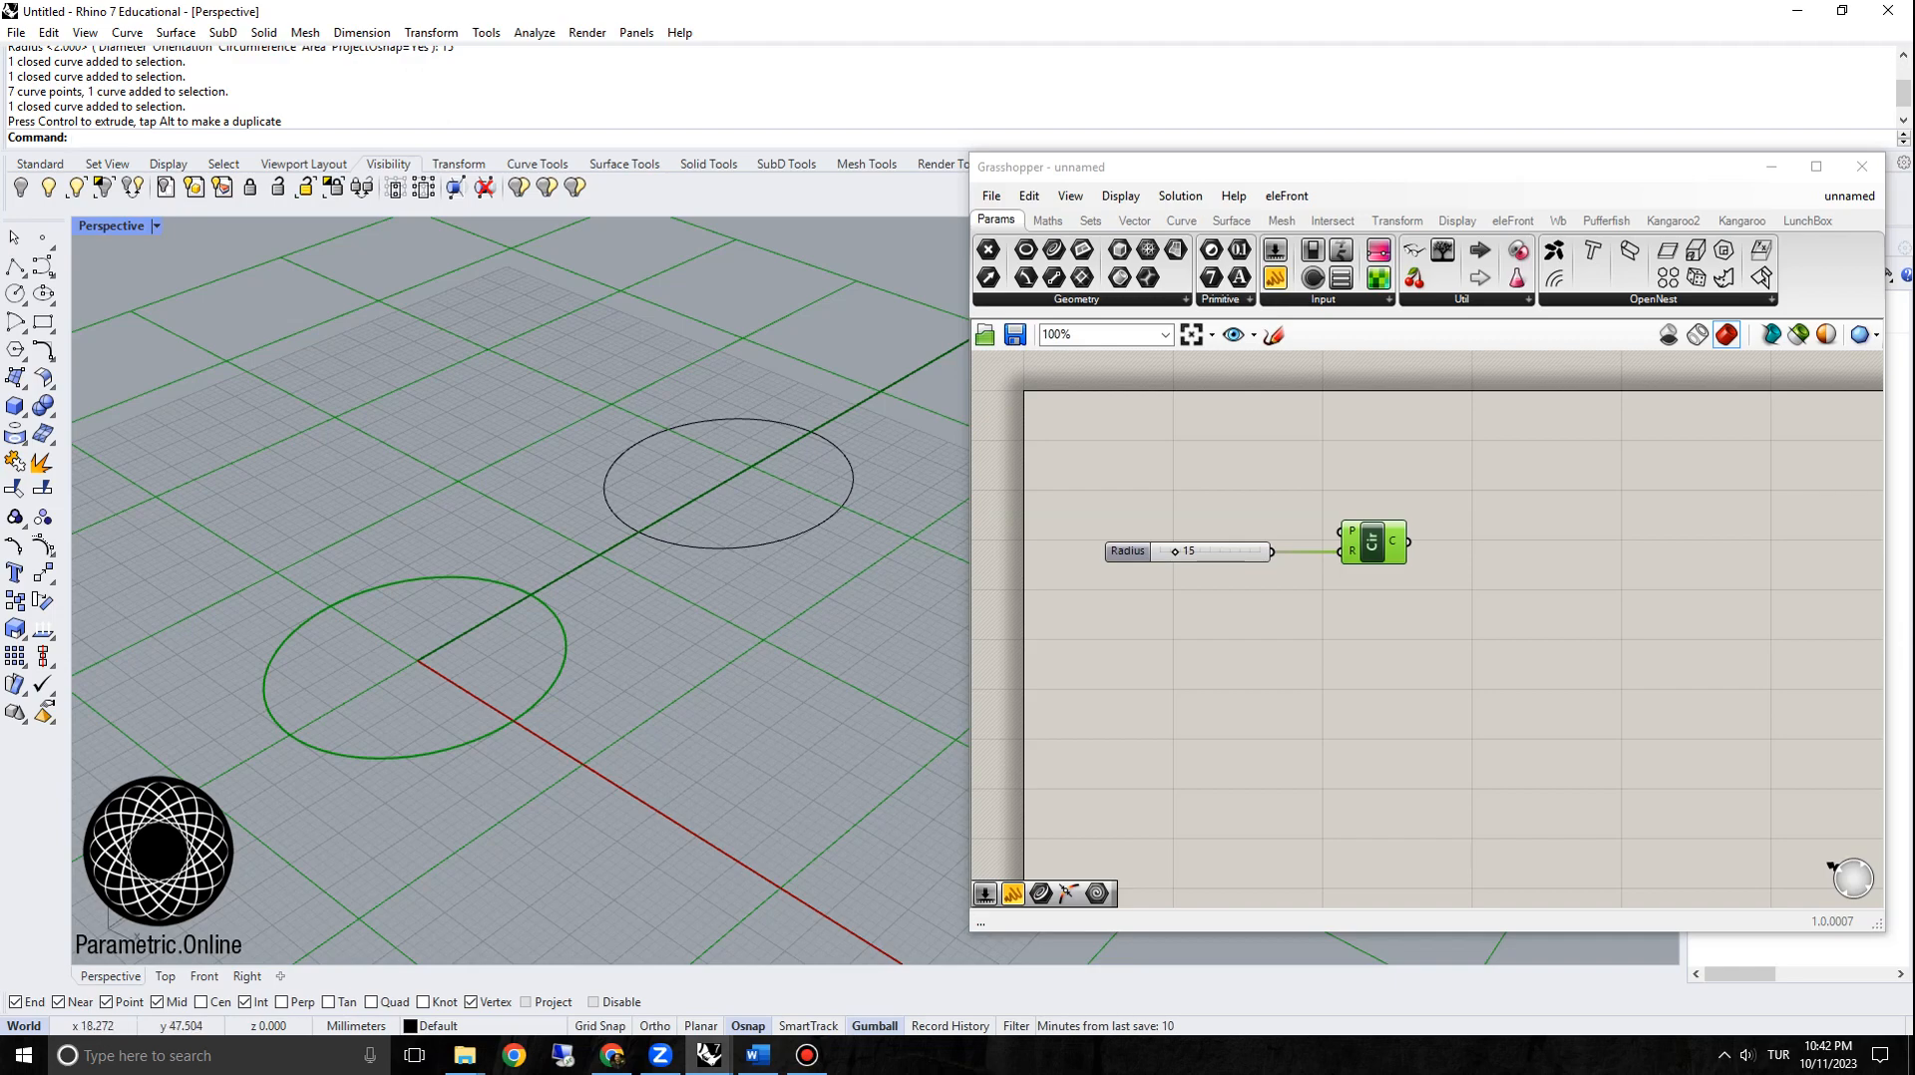
right_click_drag(748, 463, 745, 463, "shift")
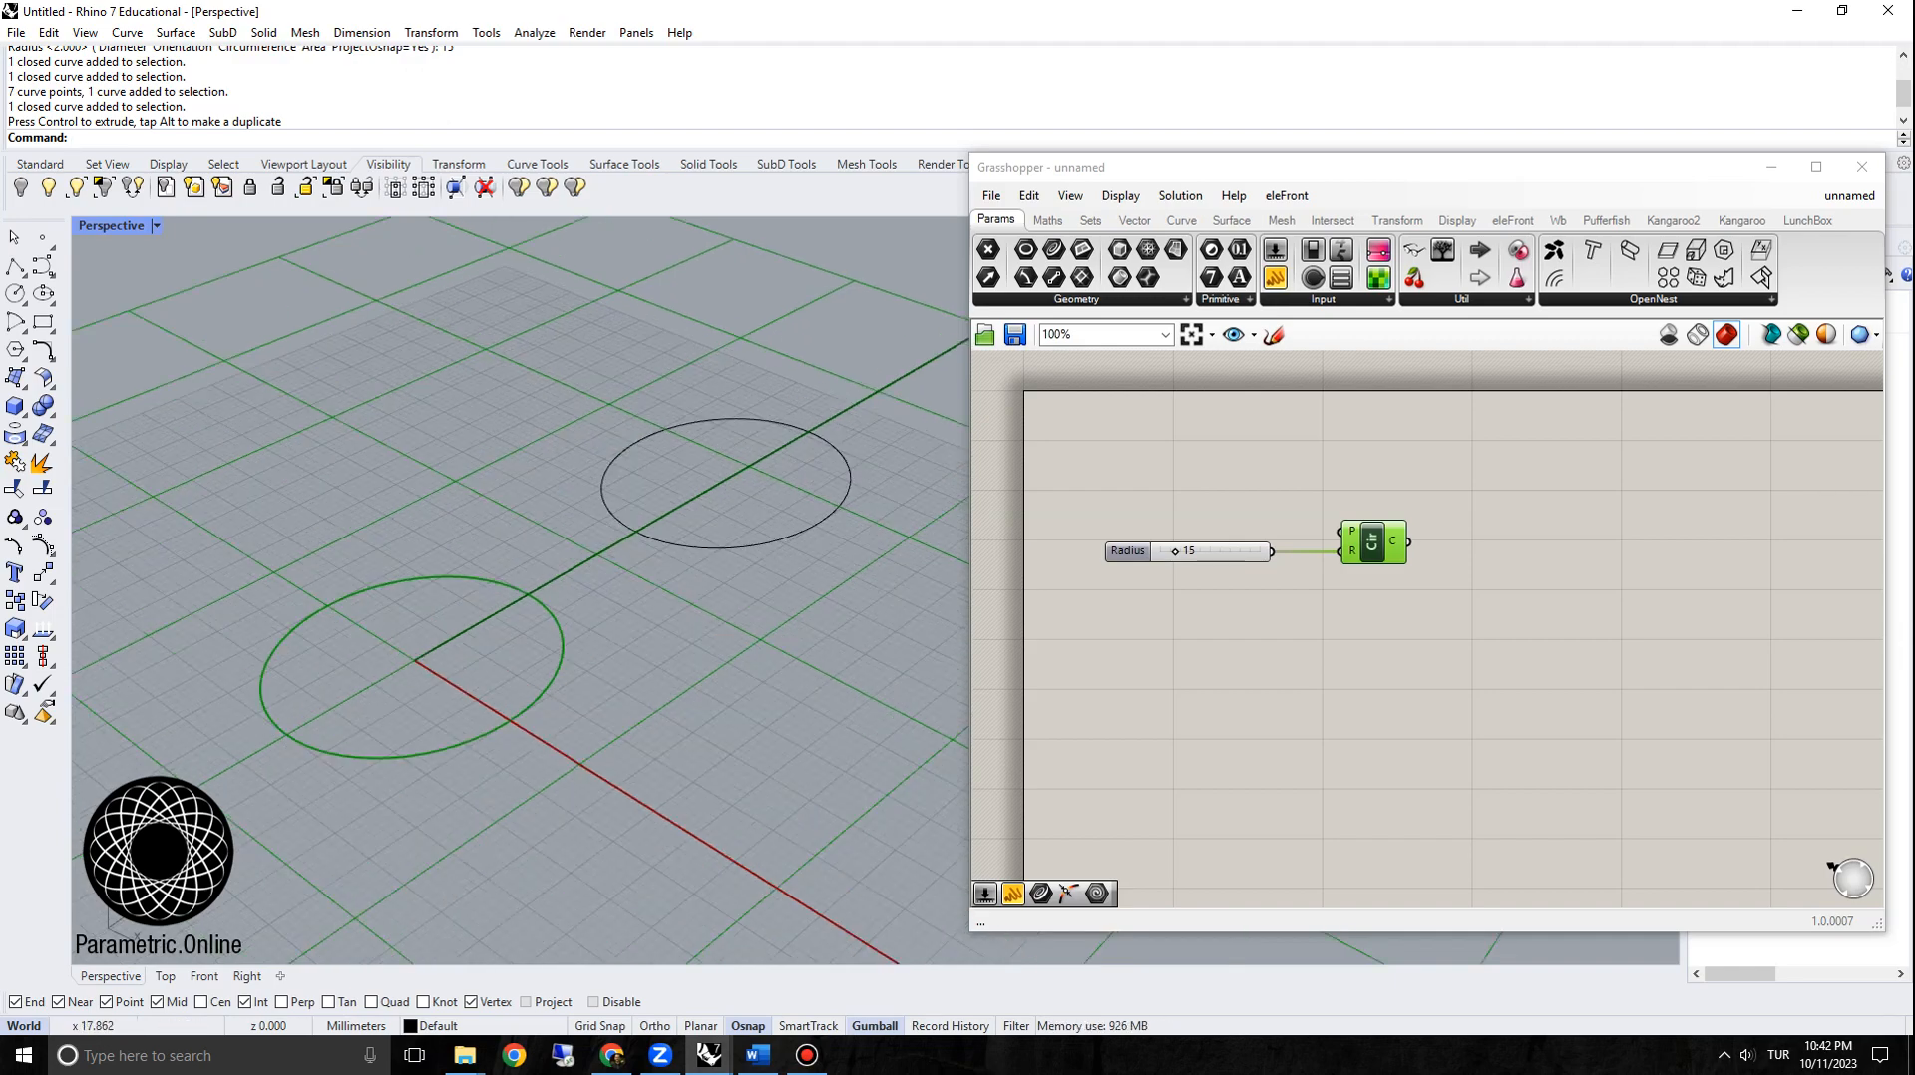
Step: Undo the circle's move and delete the Rhino circle
key("ctrl+z")
key("Escape")
left_click_drag(612, 847, 134, 457)
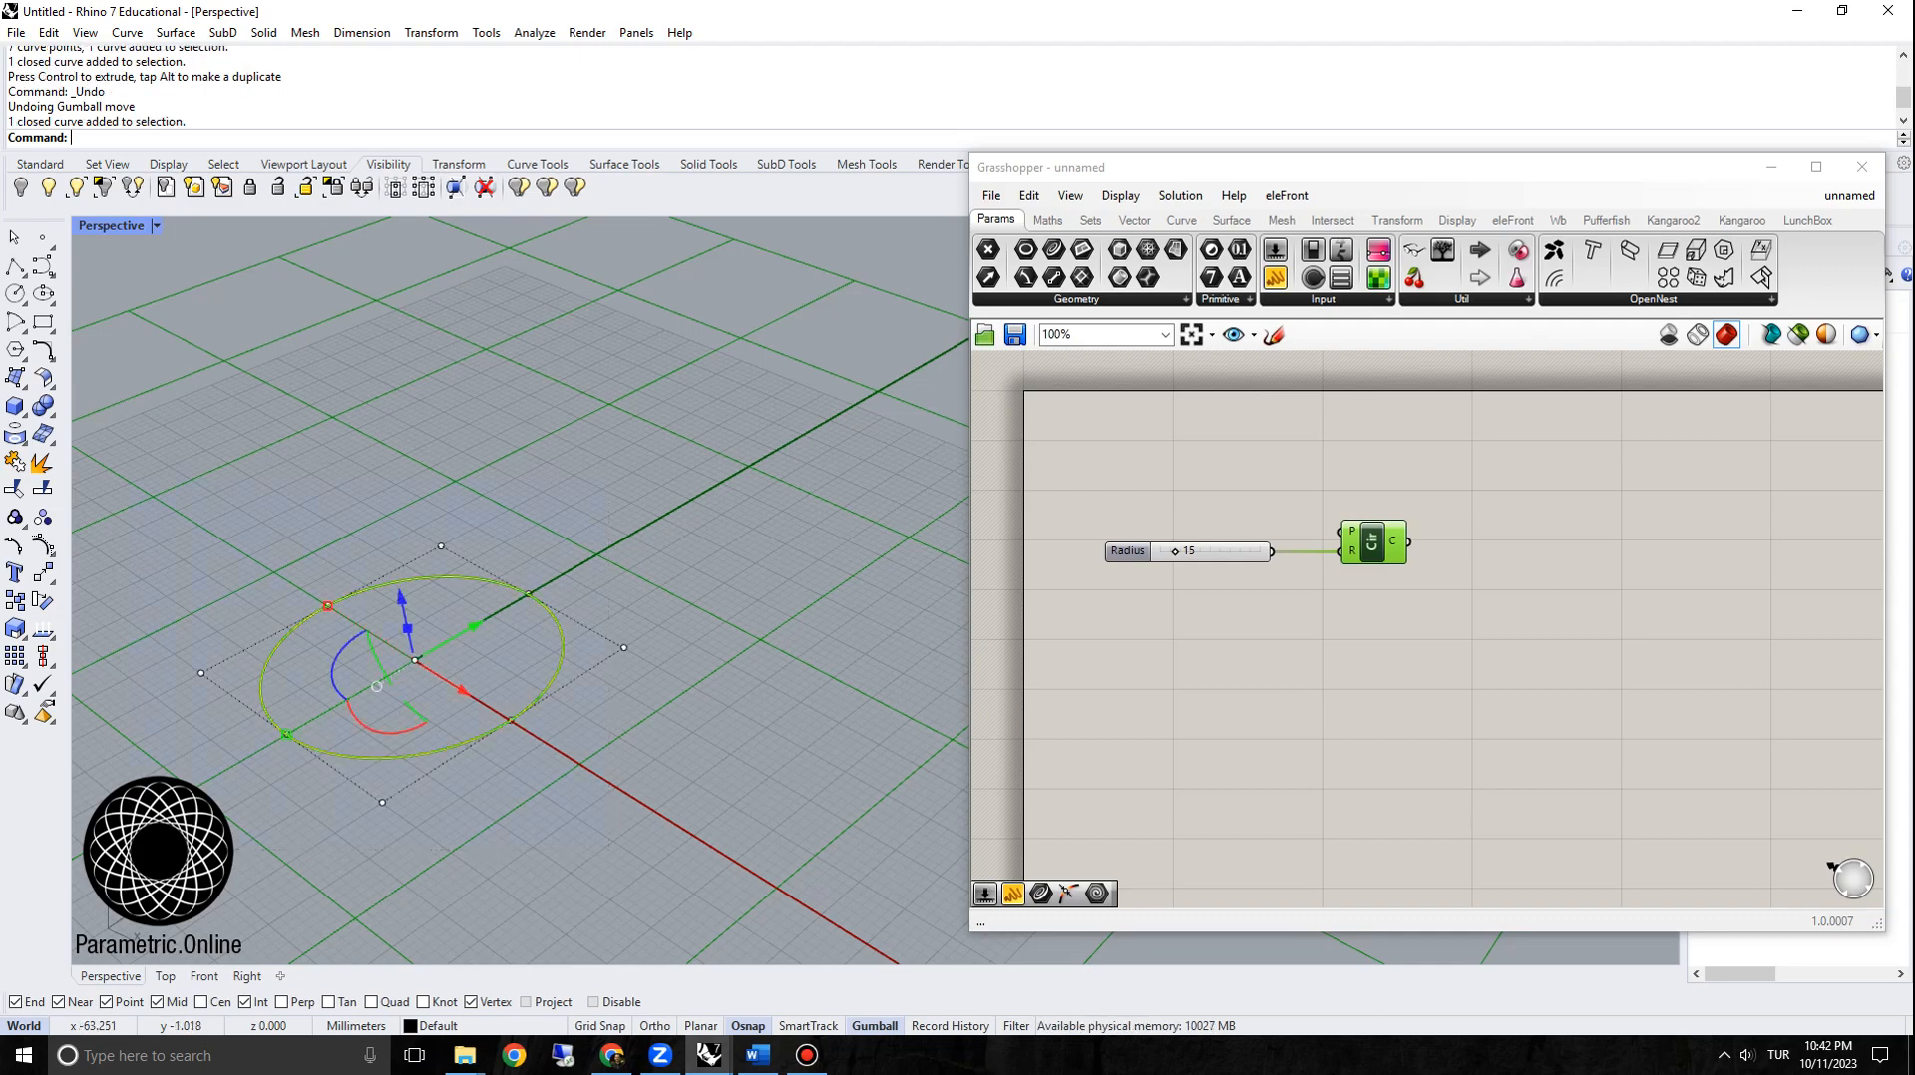
key("Delete")
scroll(611, 596, "down", 2)
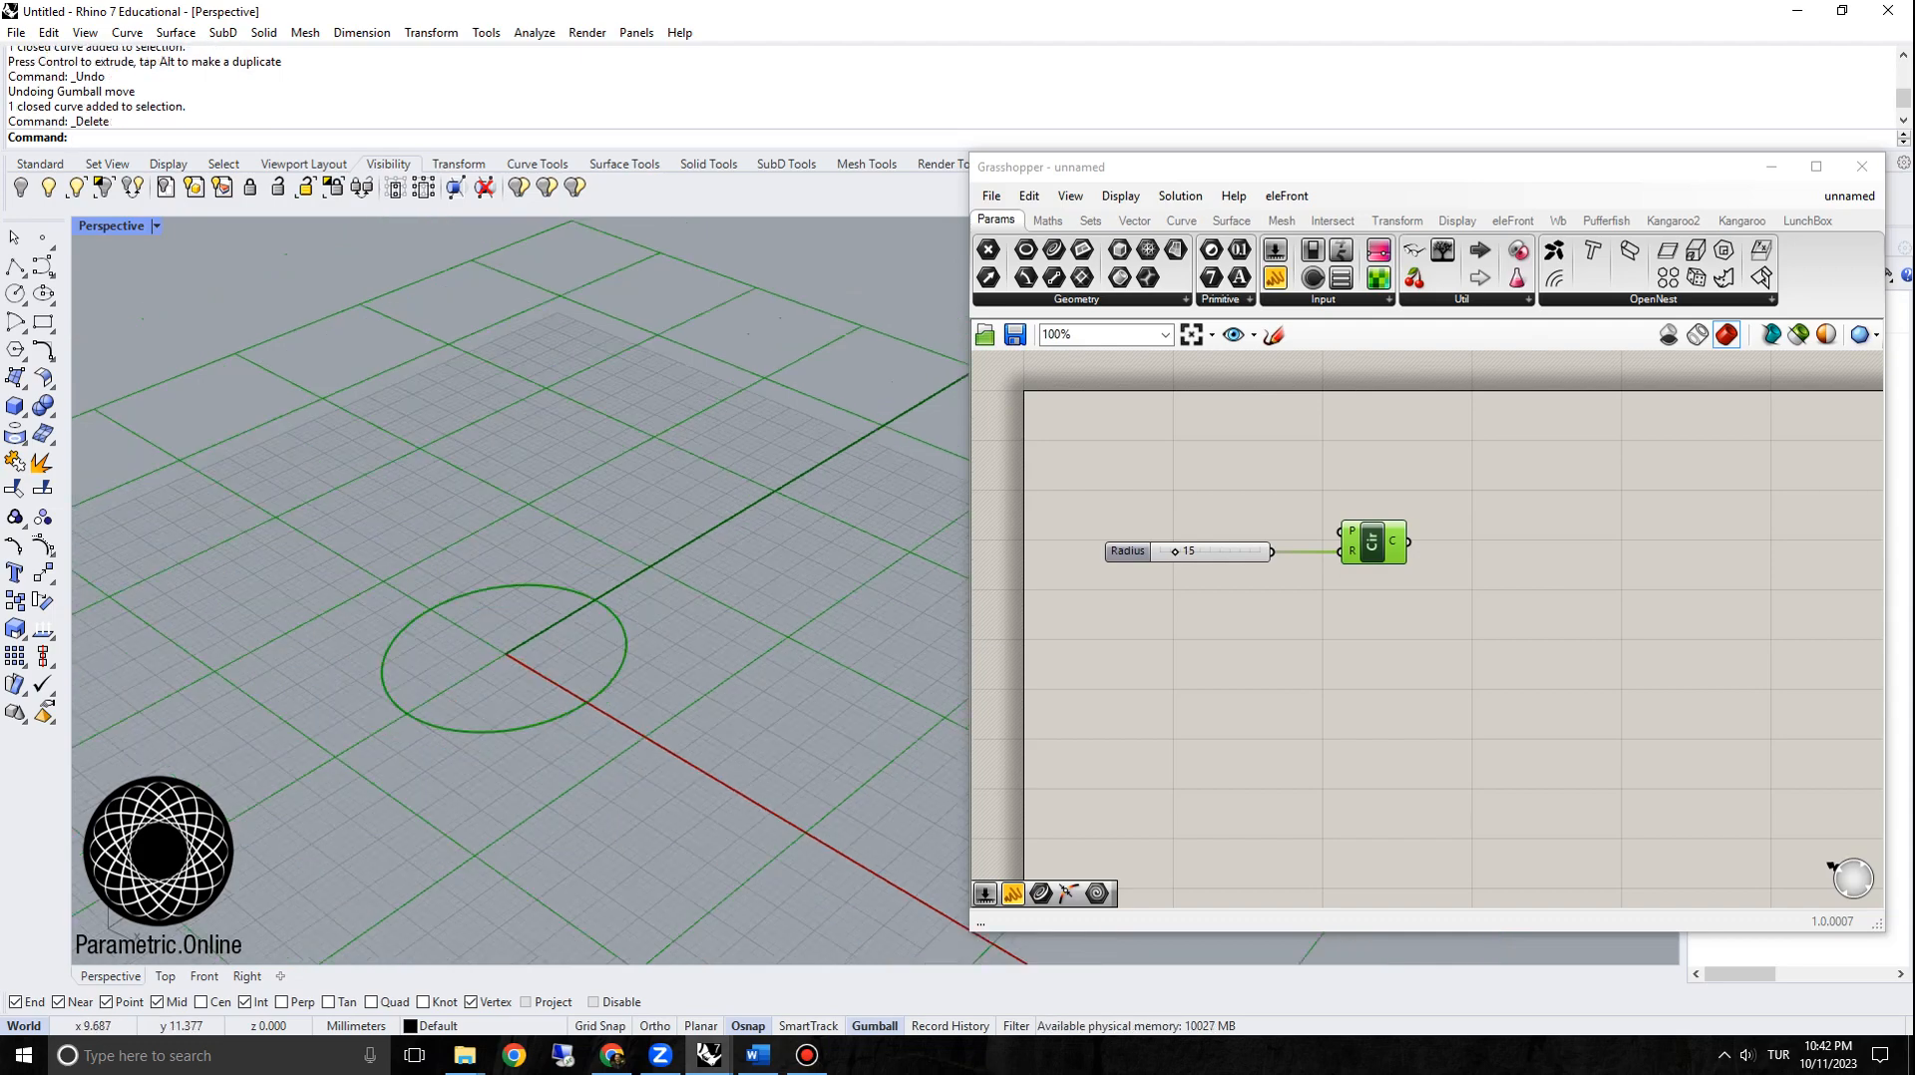
Step: Try to select the Grasshopper preview circle in the perspective viewport with a selection window
scroll(610, 596, "up", 2)
right_click_drag(599, 598, 643, 563)
scroll(558, 608, "down", 4)
left_click_drag(636, 545, 347, 877)
scroll(483, 722, "up", 2)
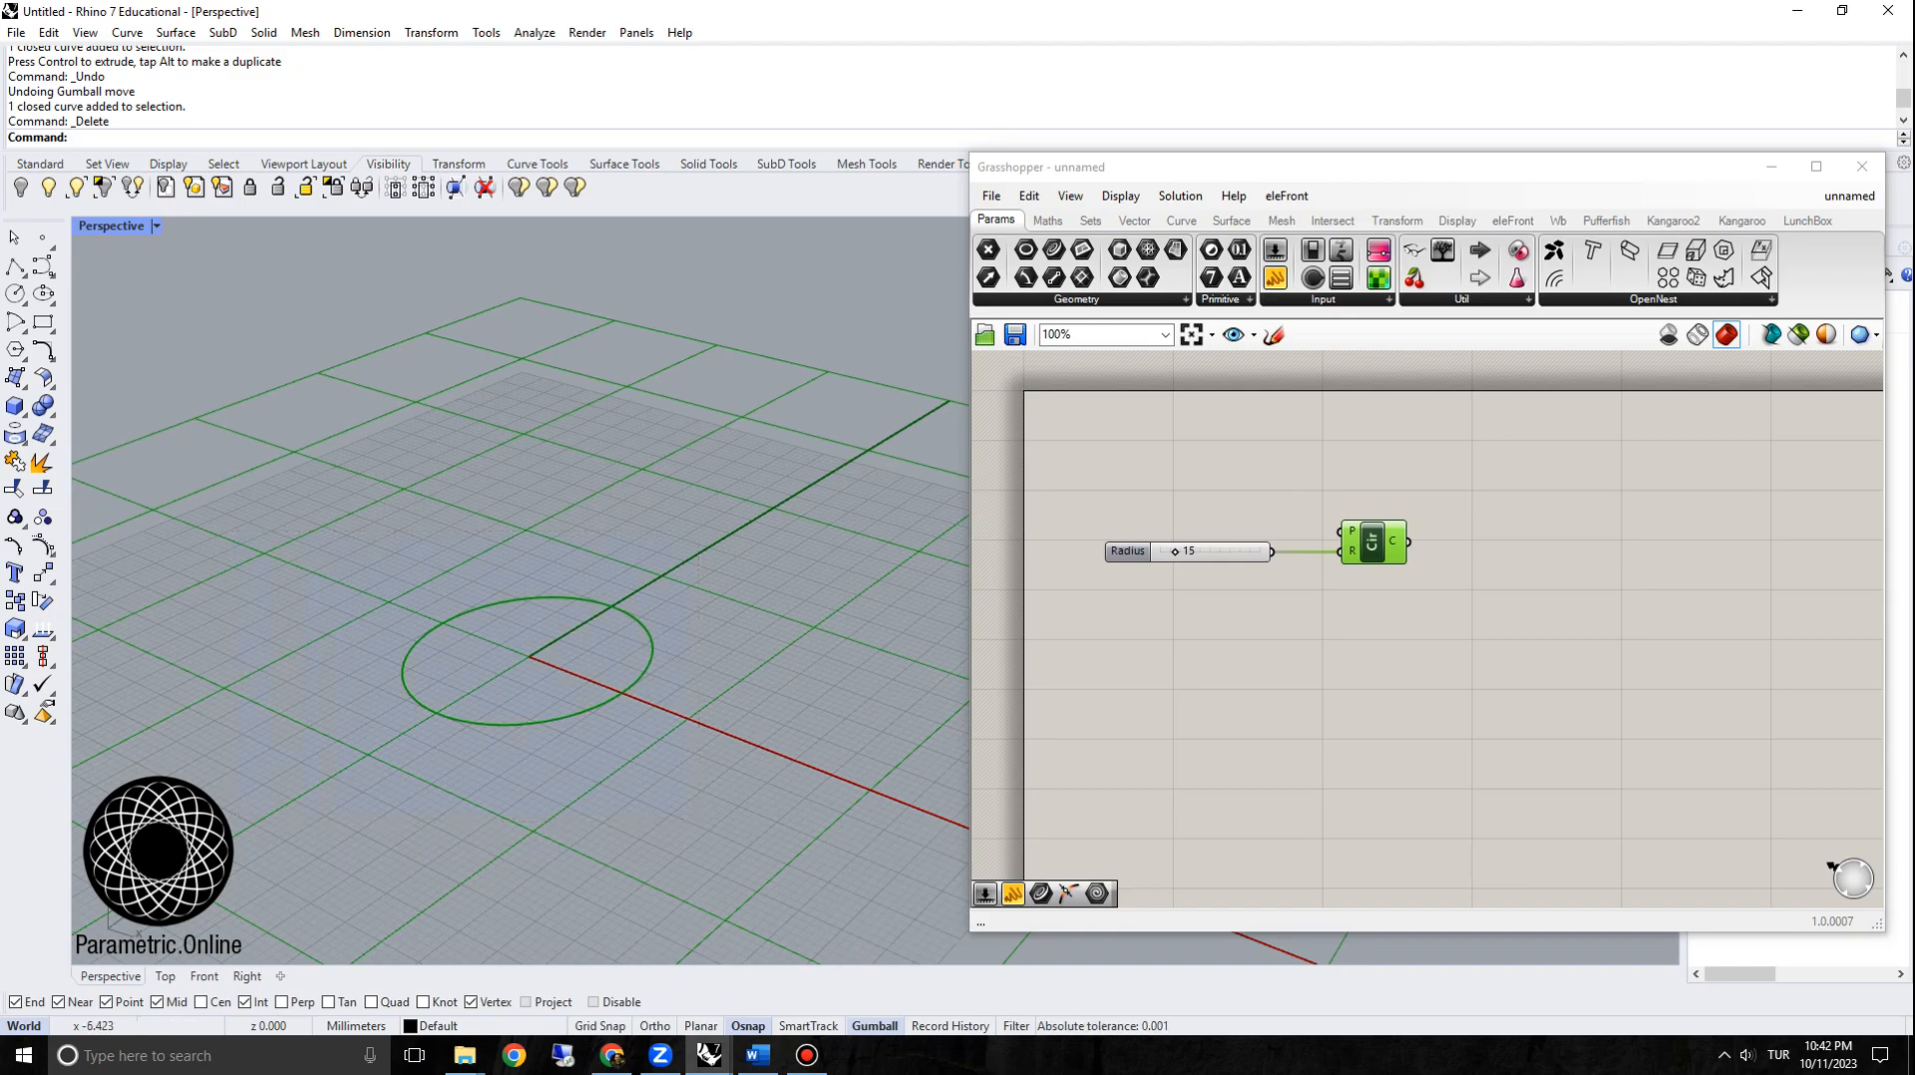
Step: Move the Circle component closer to the Radius slider and bake its circle into the Rhino document
left_click_drag(1372, 543, 1345, 543)
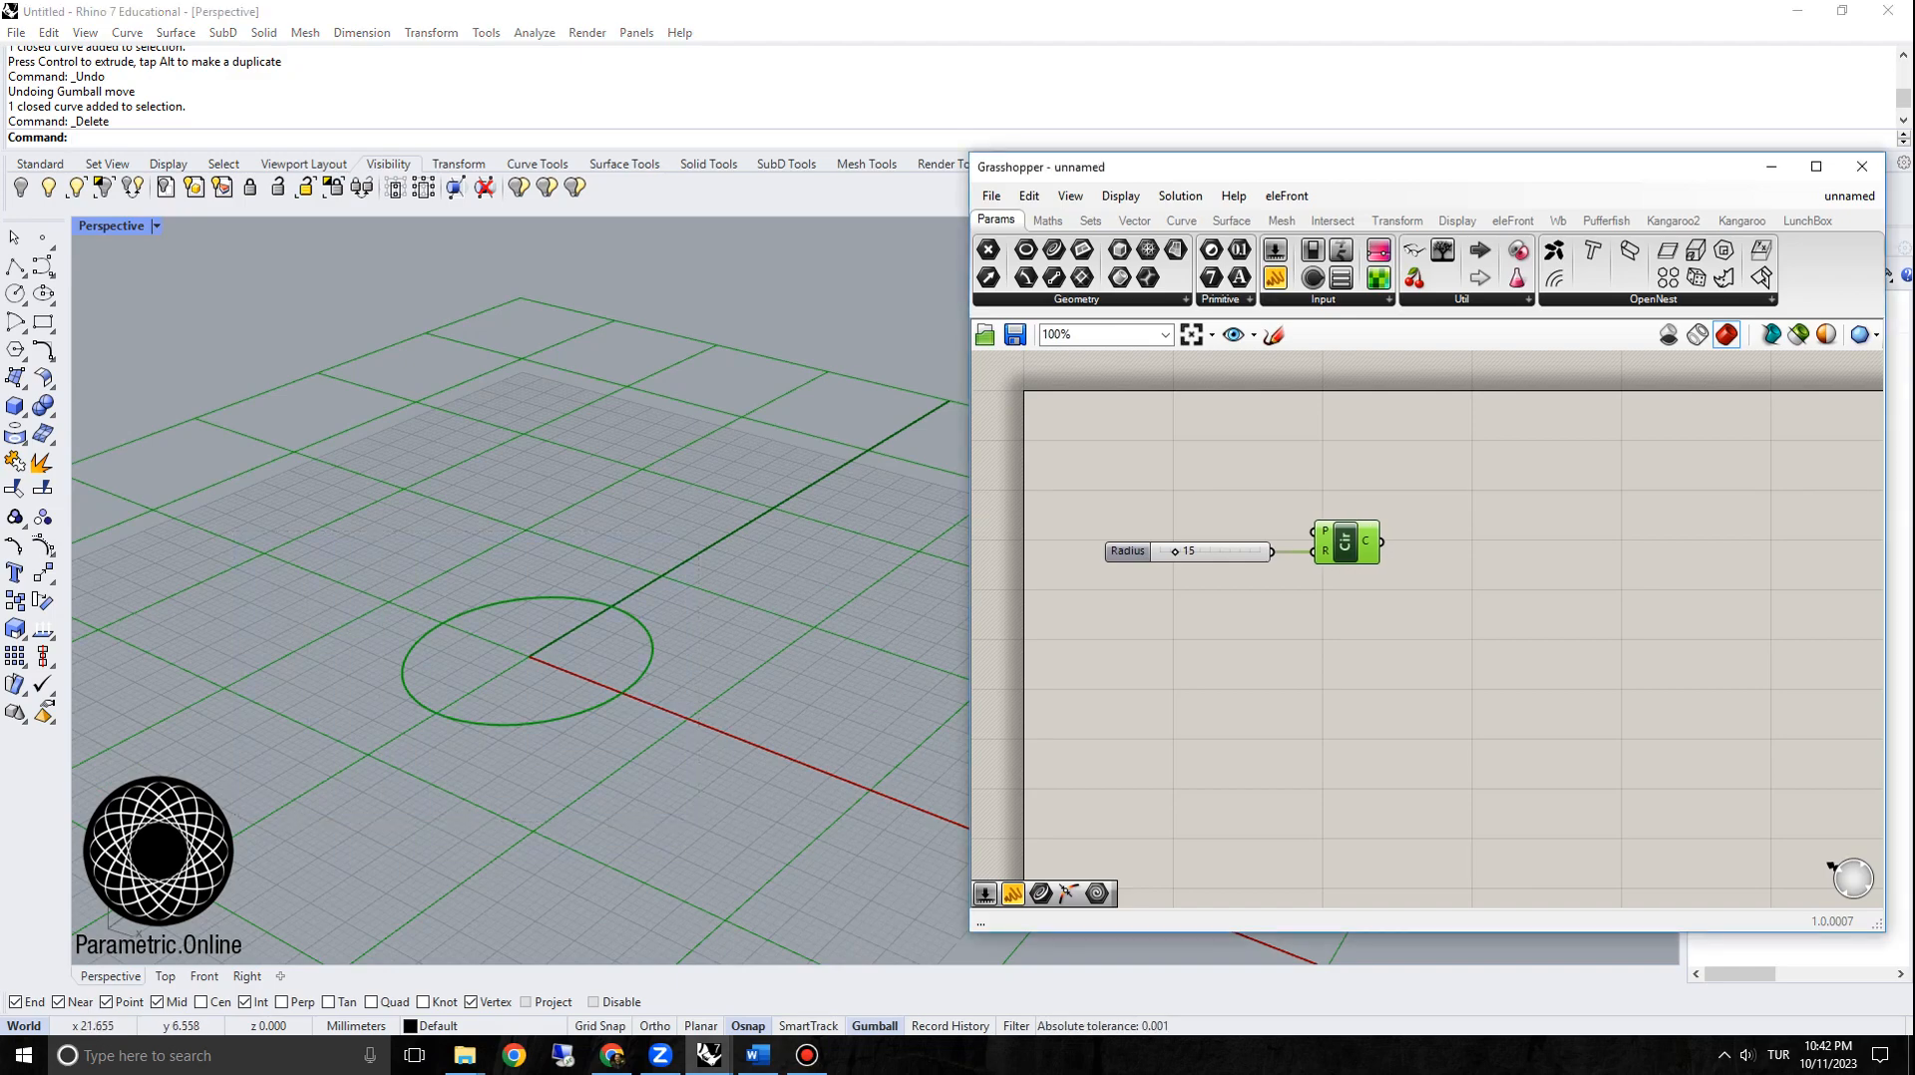
scroll(344, 610, "up", 2)
right_click_drag(344, 610, 317, 651)
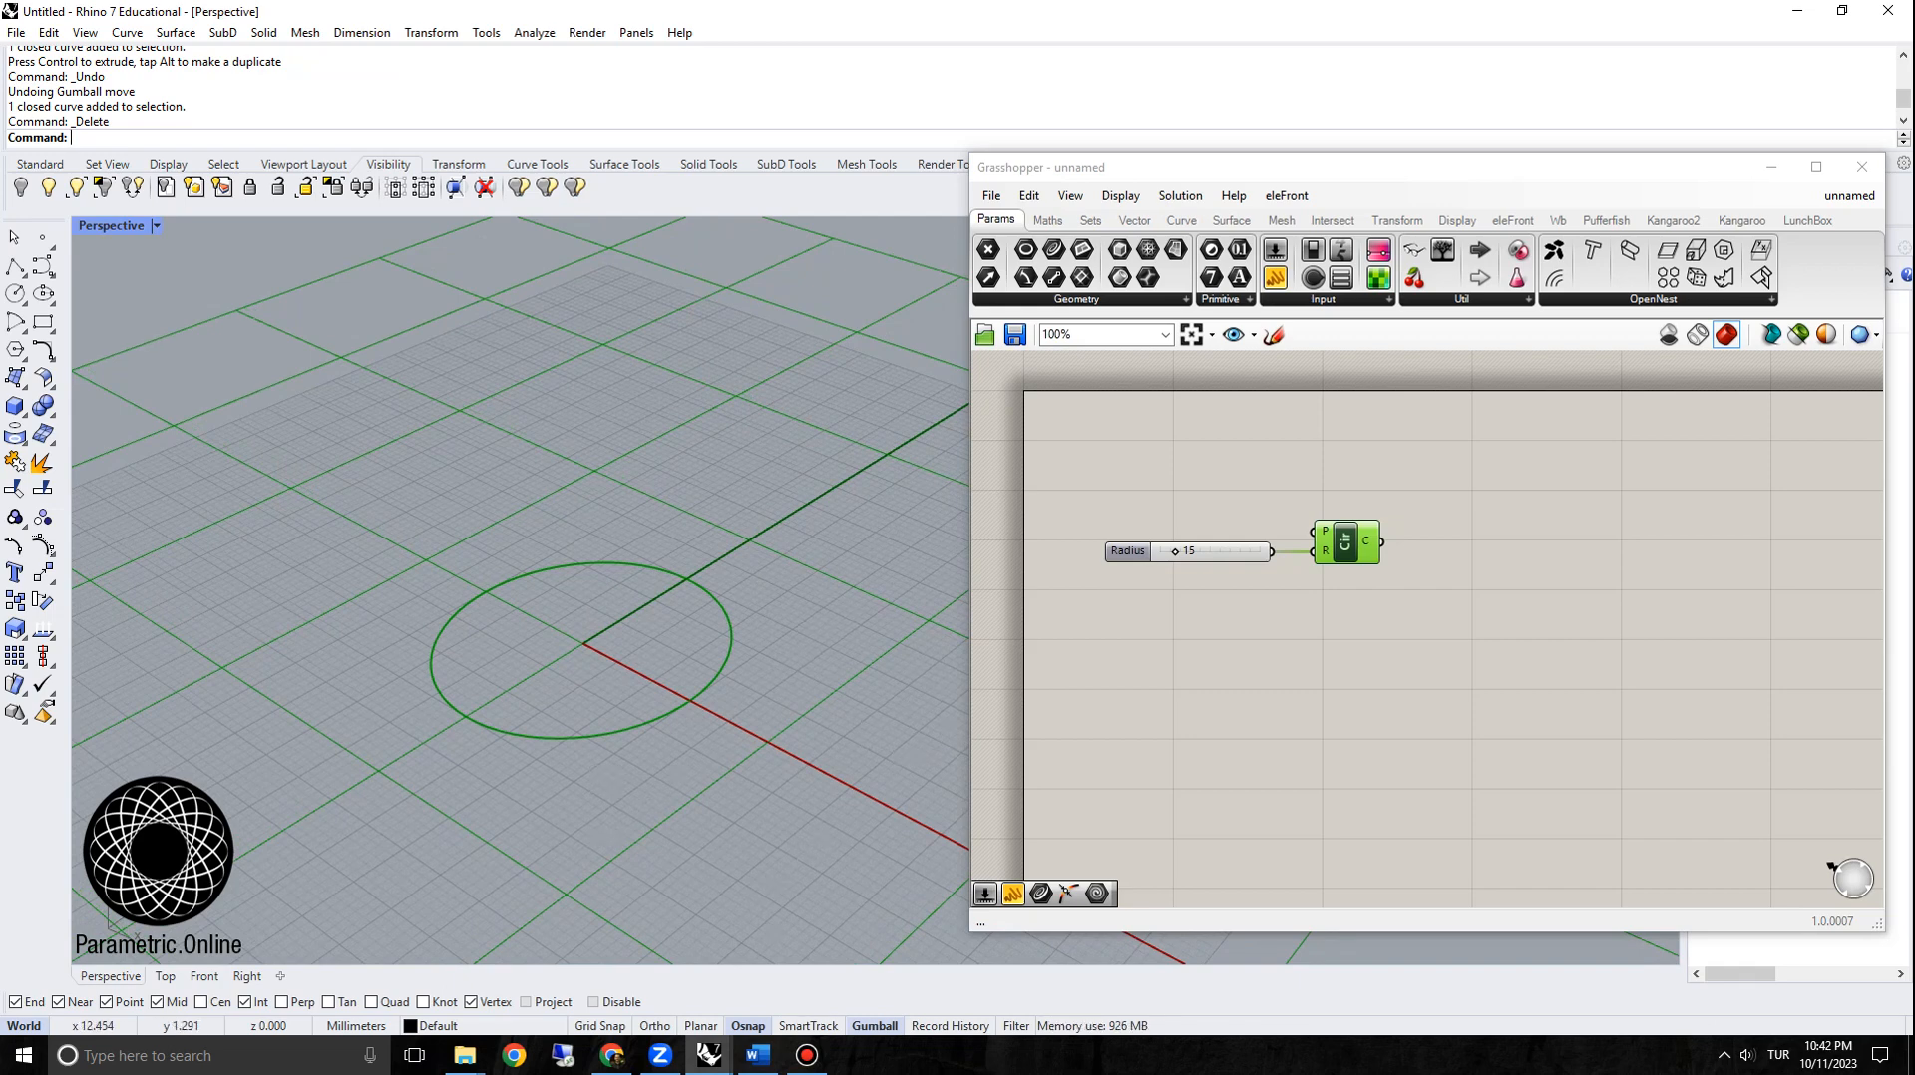
right_click(1343, 538)
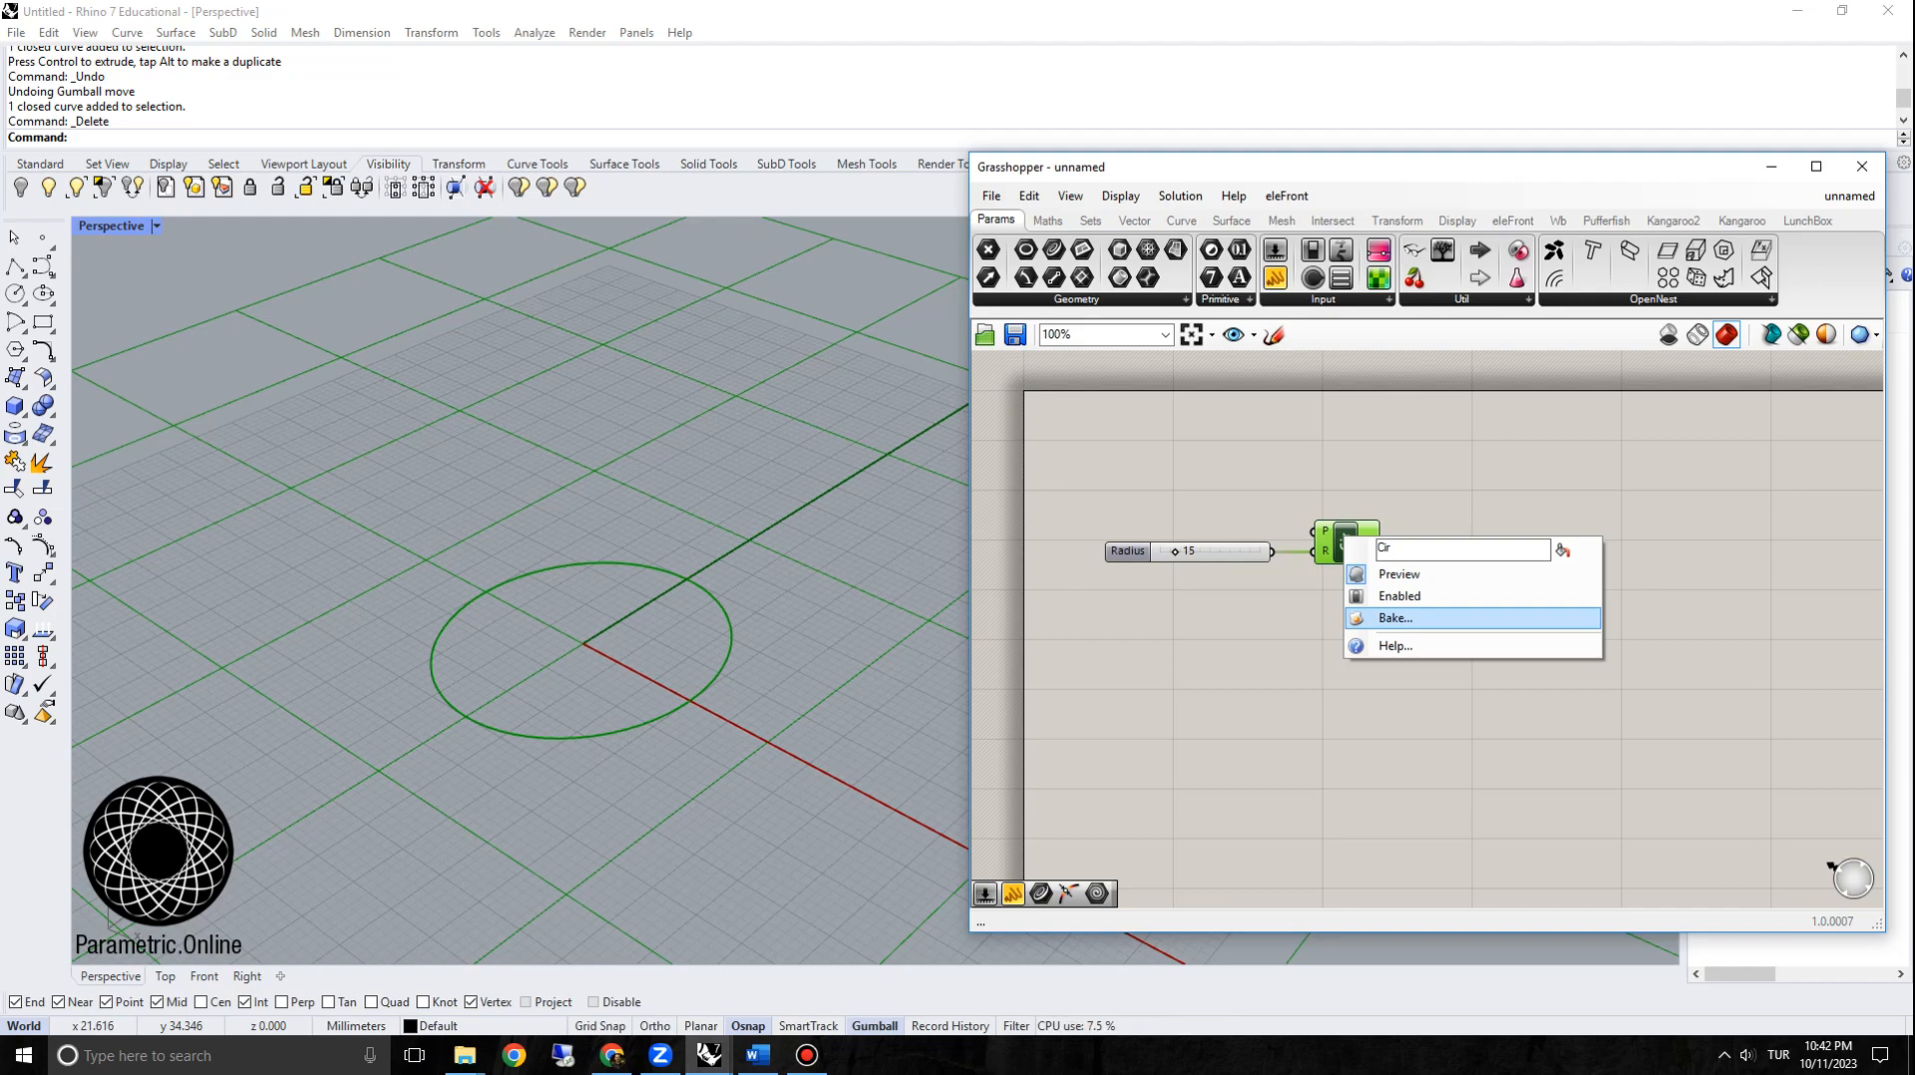
left_click(1395, 617)
left_click(1386, 802)
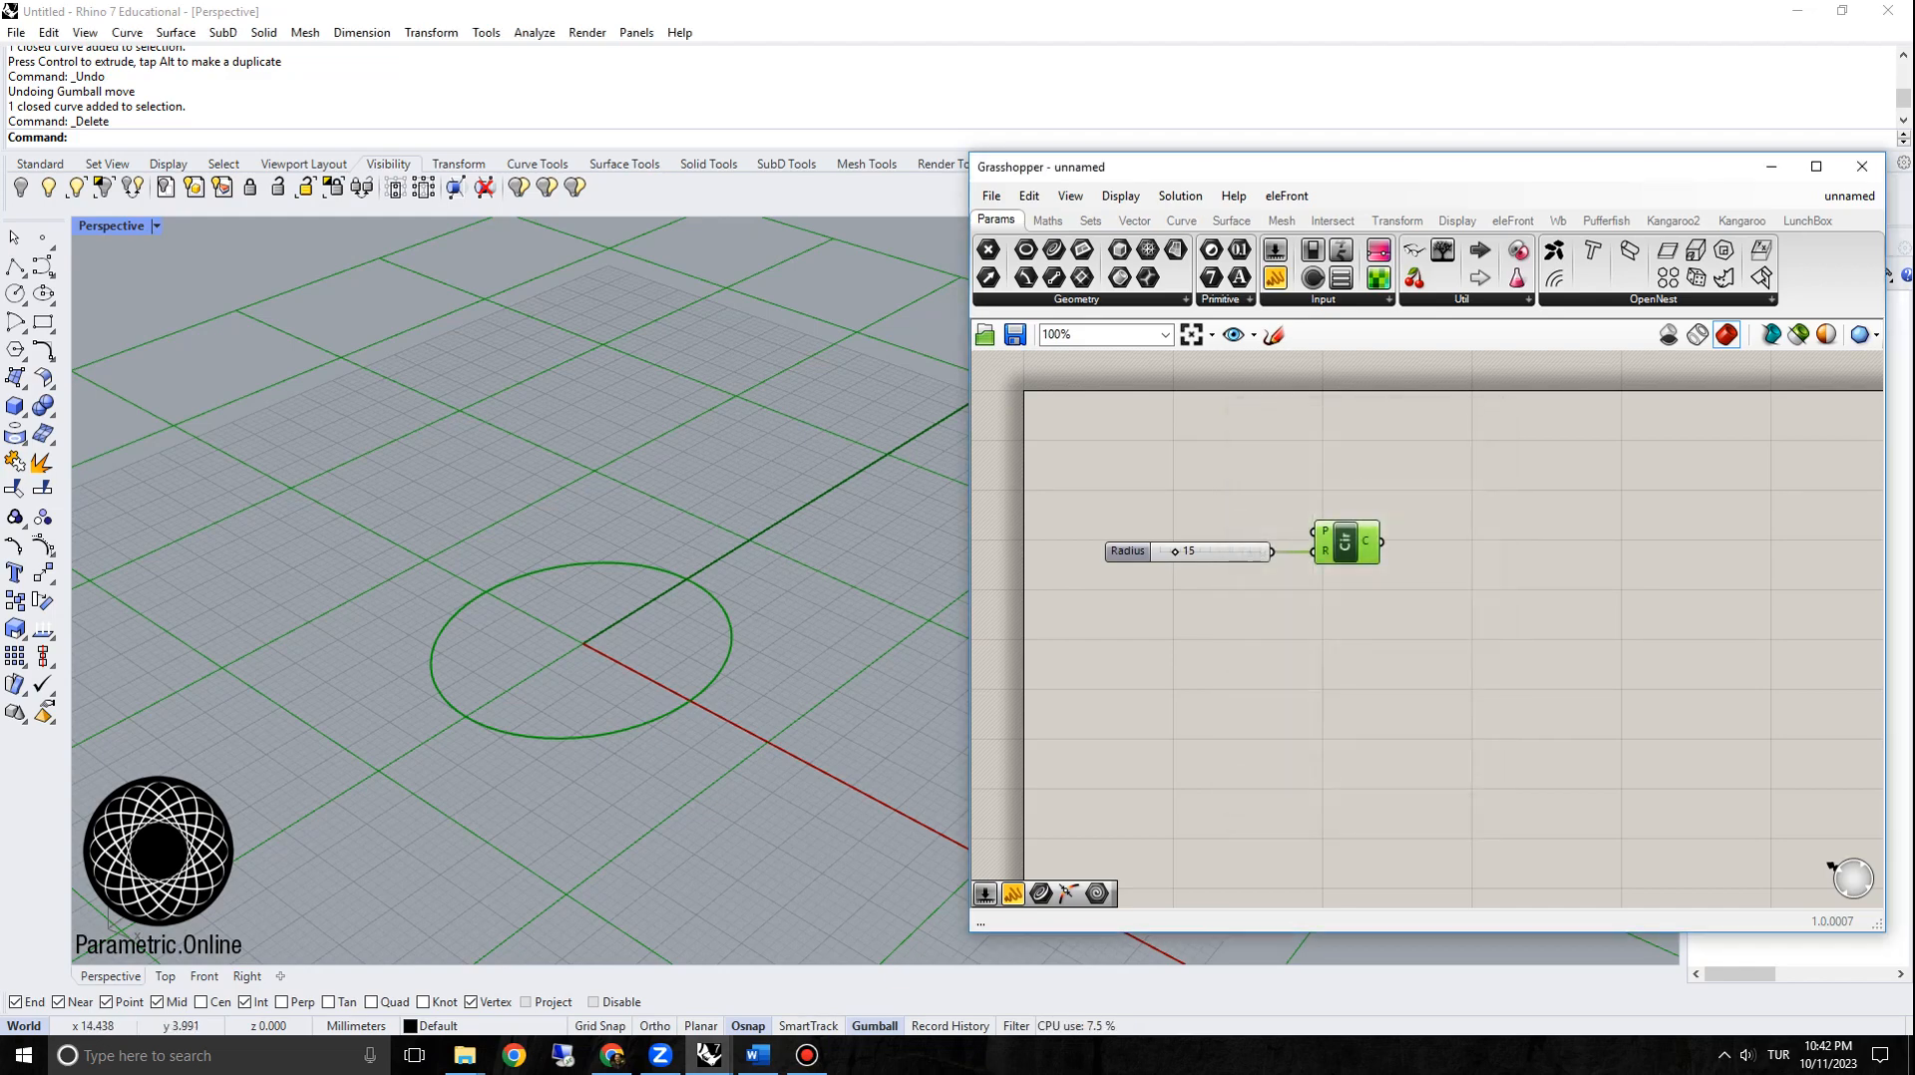
Step: Set the Radius slider to 32, select the baked circle to compare it with the Grasshopper preview, and clear the selection
left_click(720, 607)
left_click(933, 463)
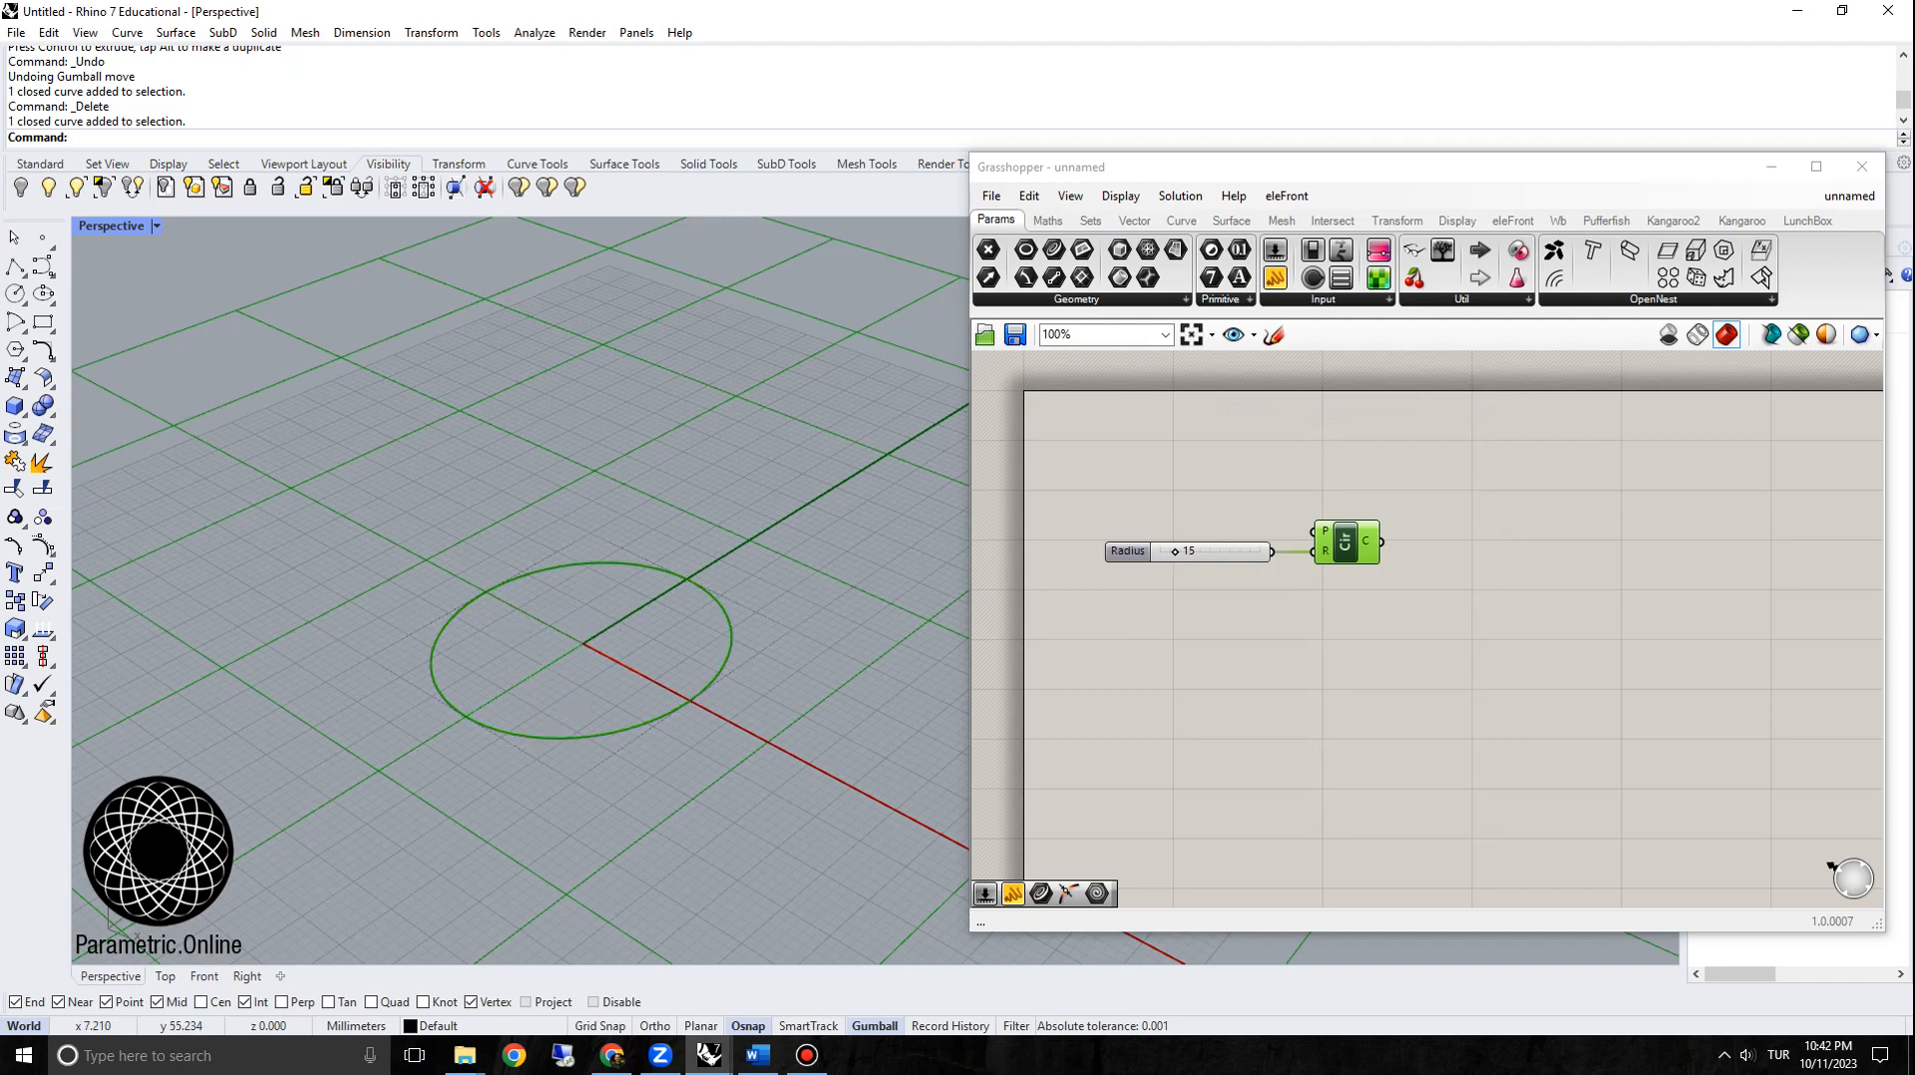
left_click_drag(1174, 551, 1192, 550)
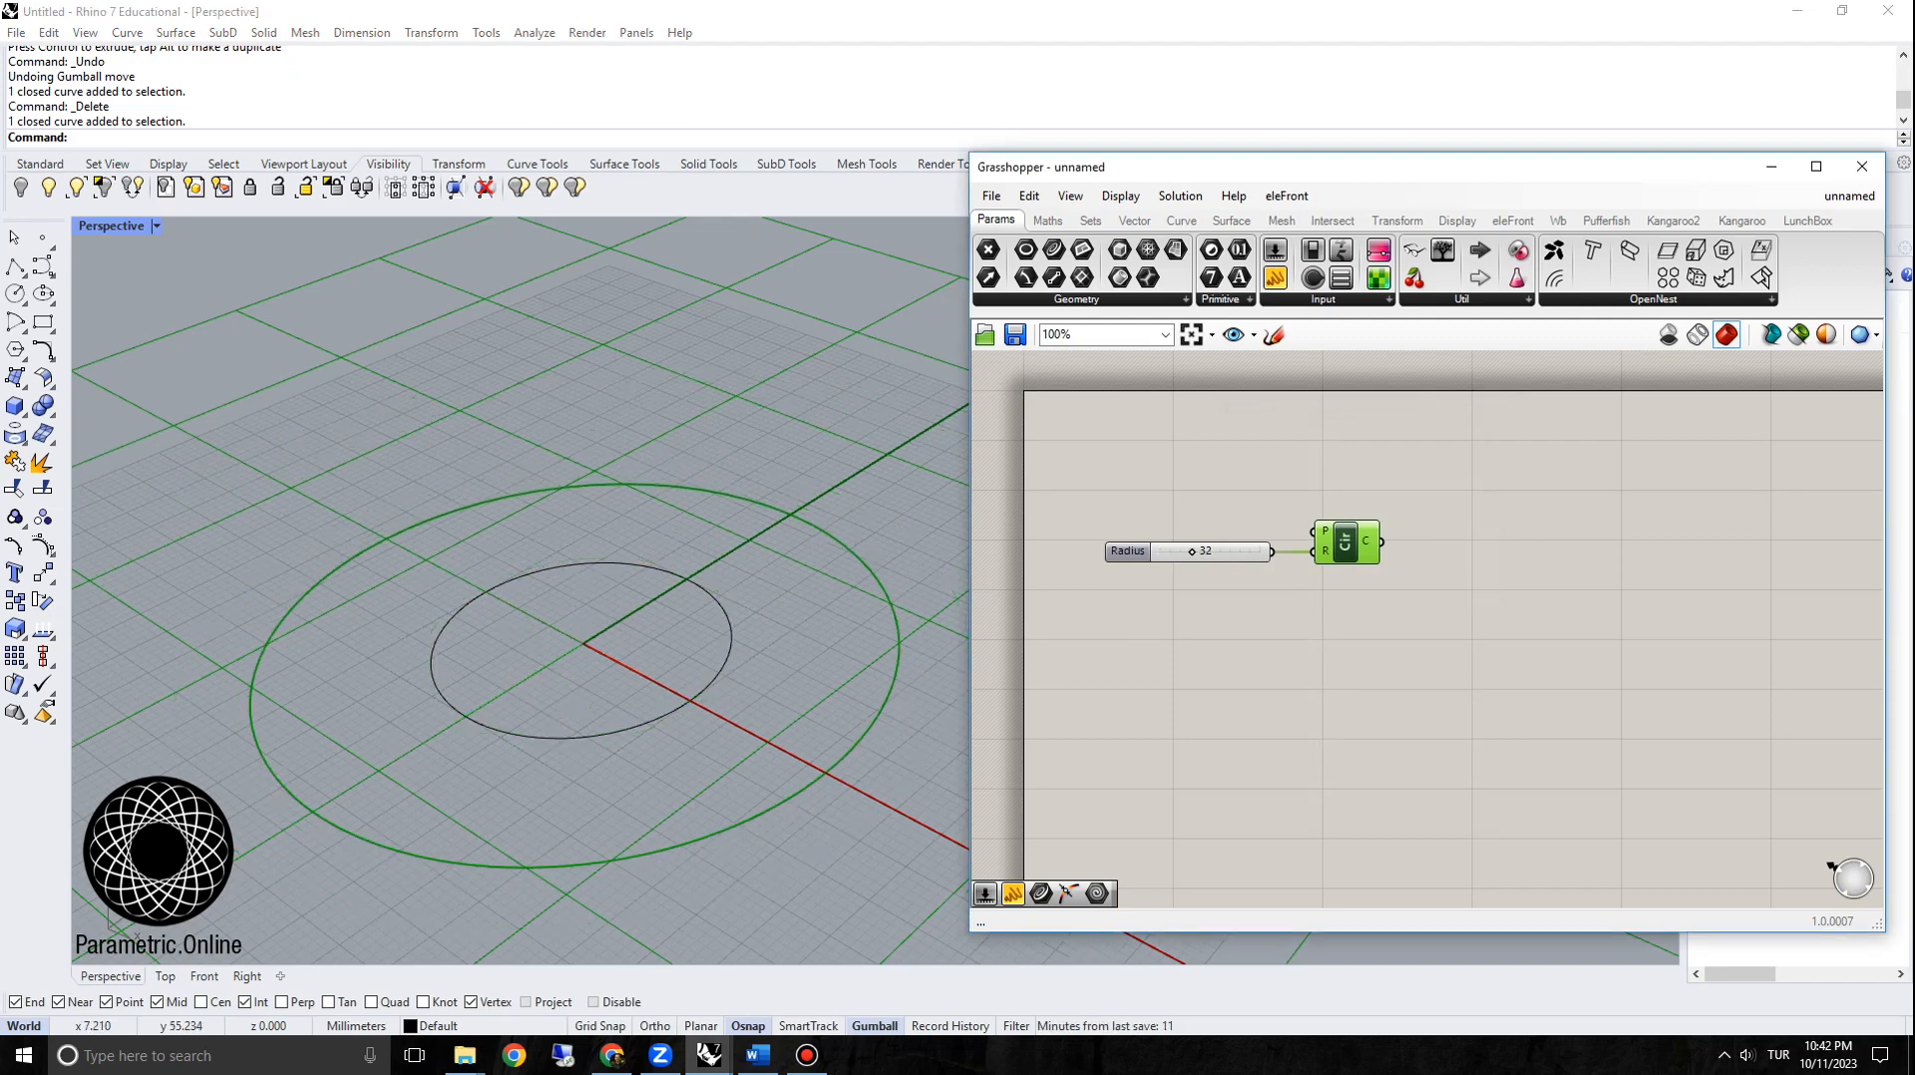
left_click(731, 643)
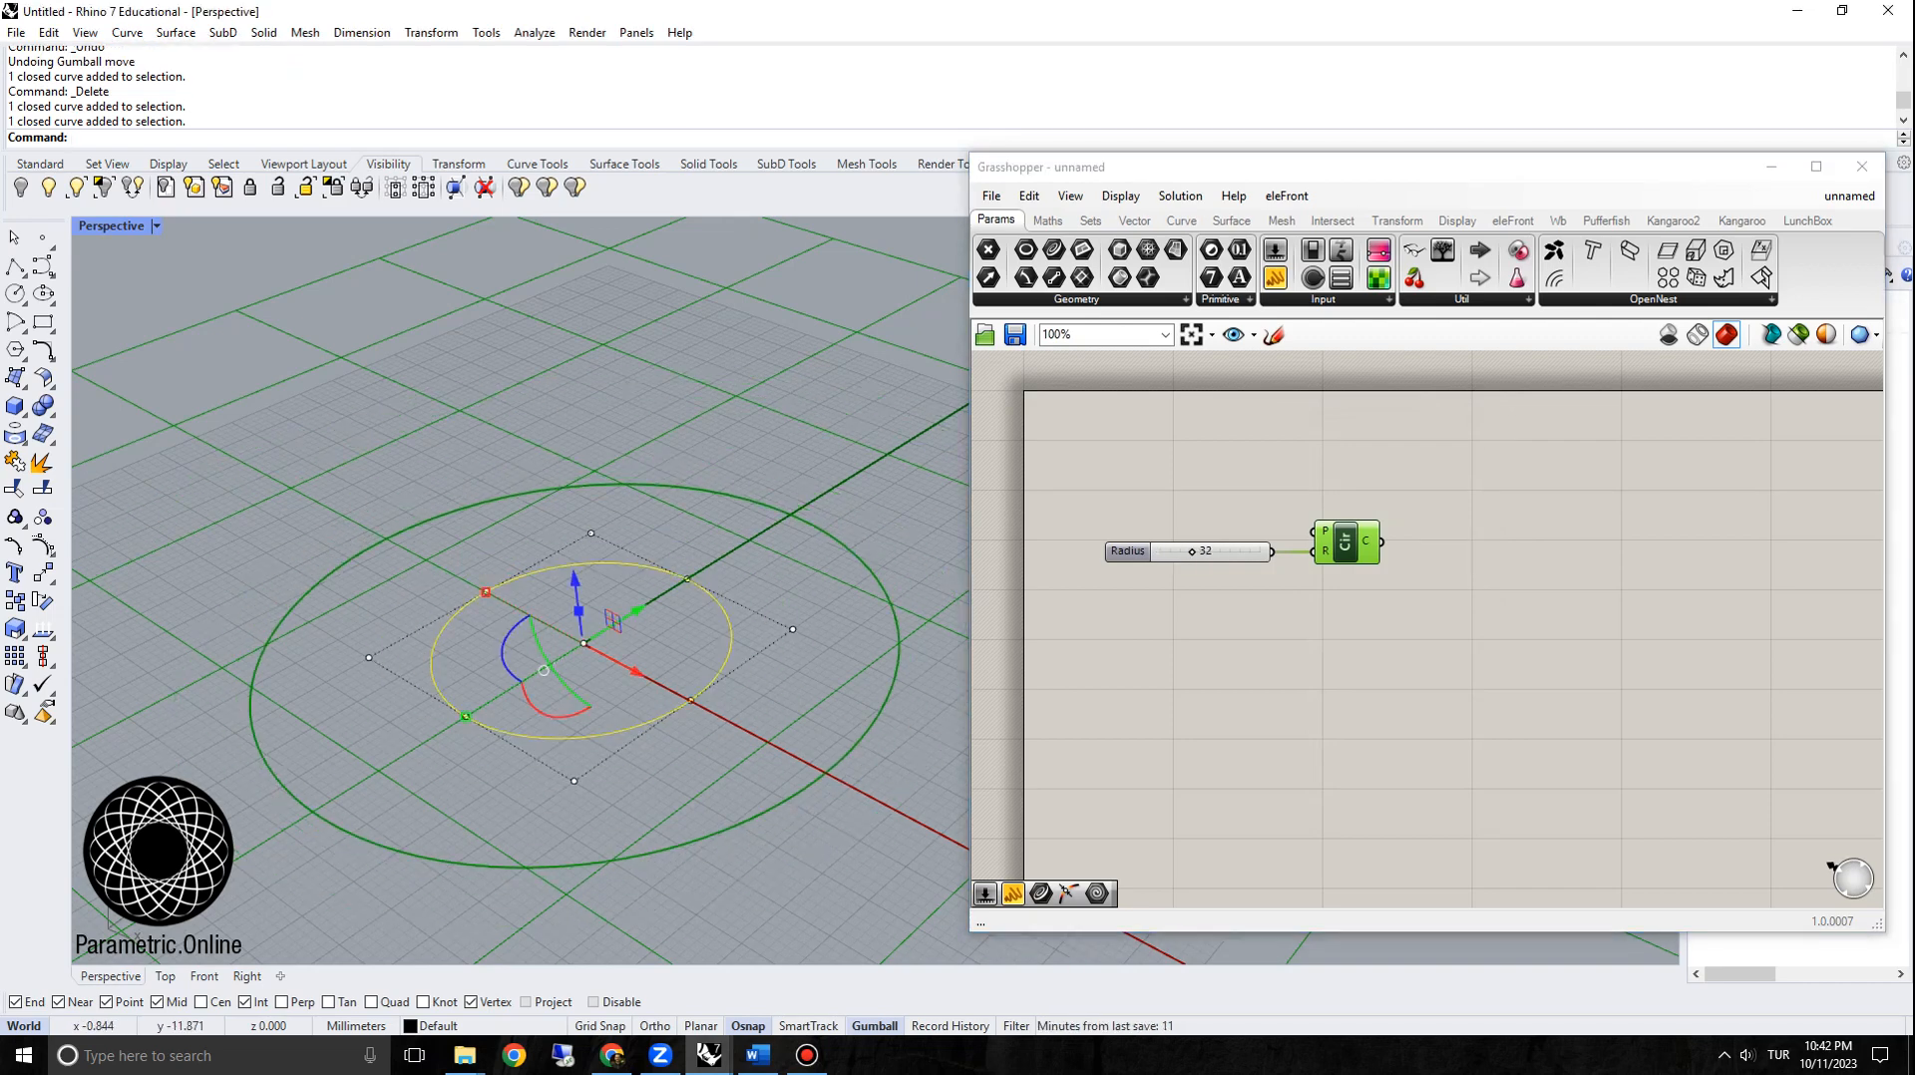
key("Escape")
scroll(632, 453, "down", 4)
scroll(648, 515, "up", 1)
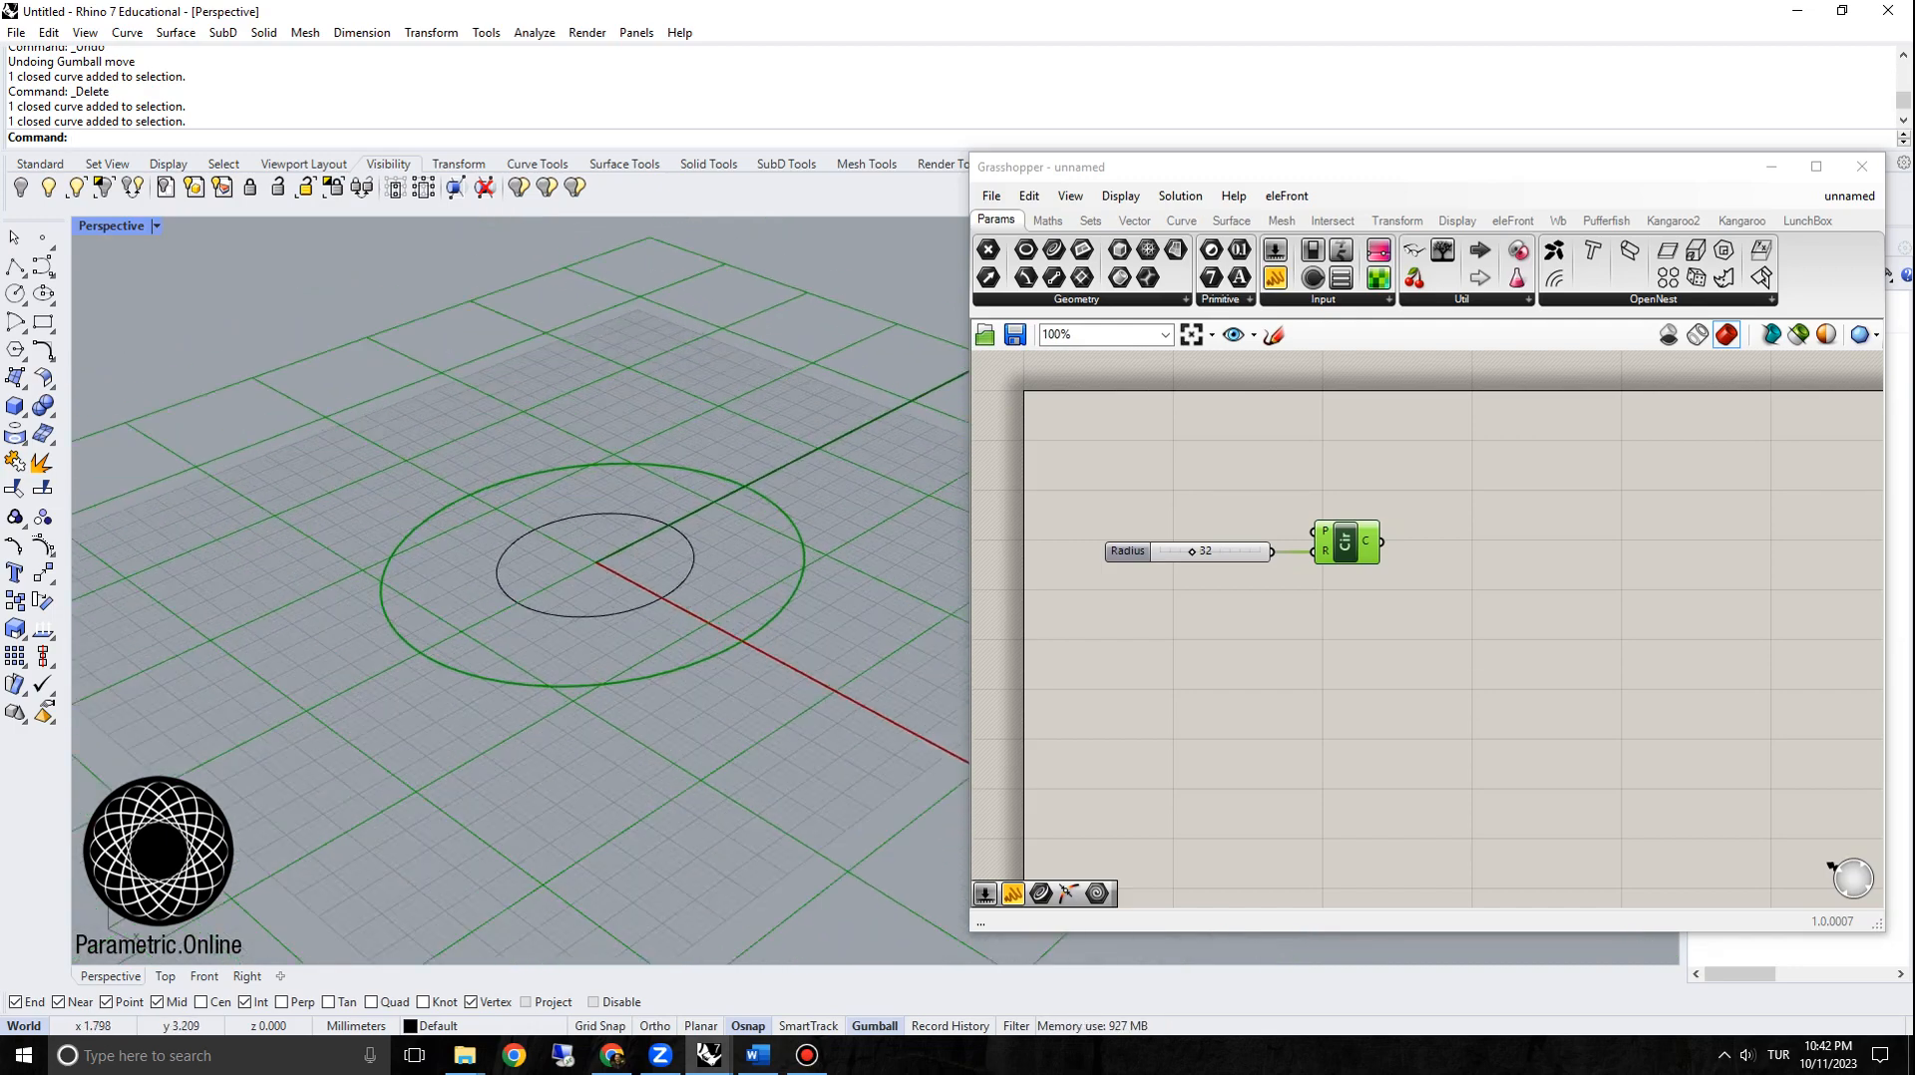
scroll(698, 463, "up", 3)
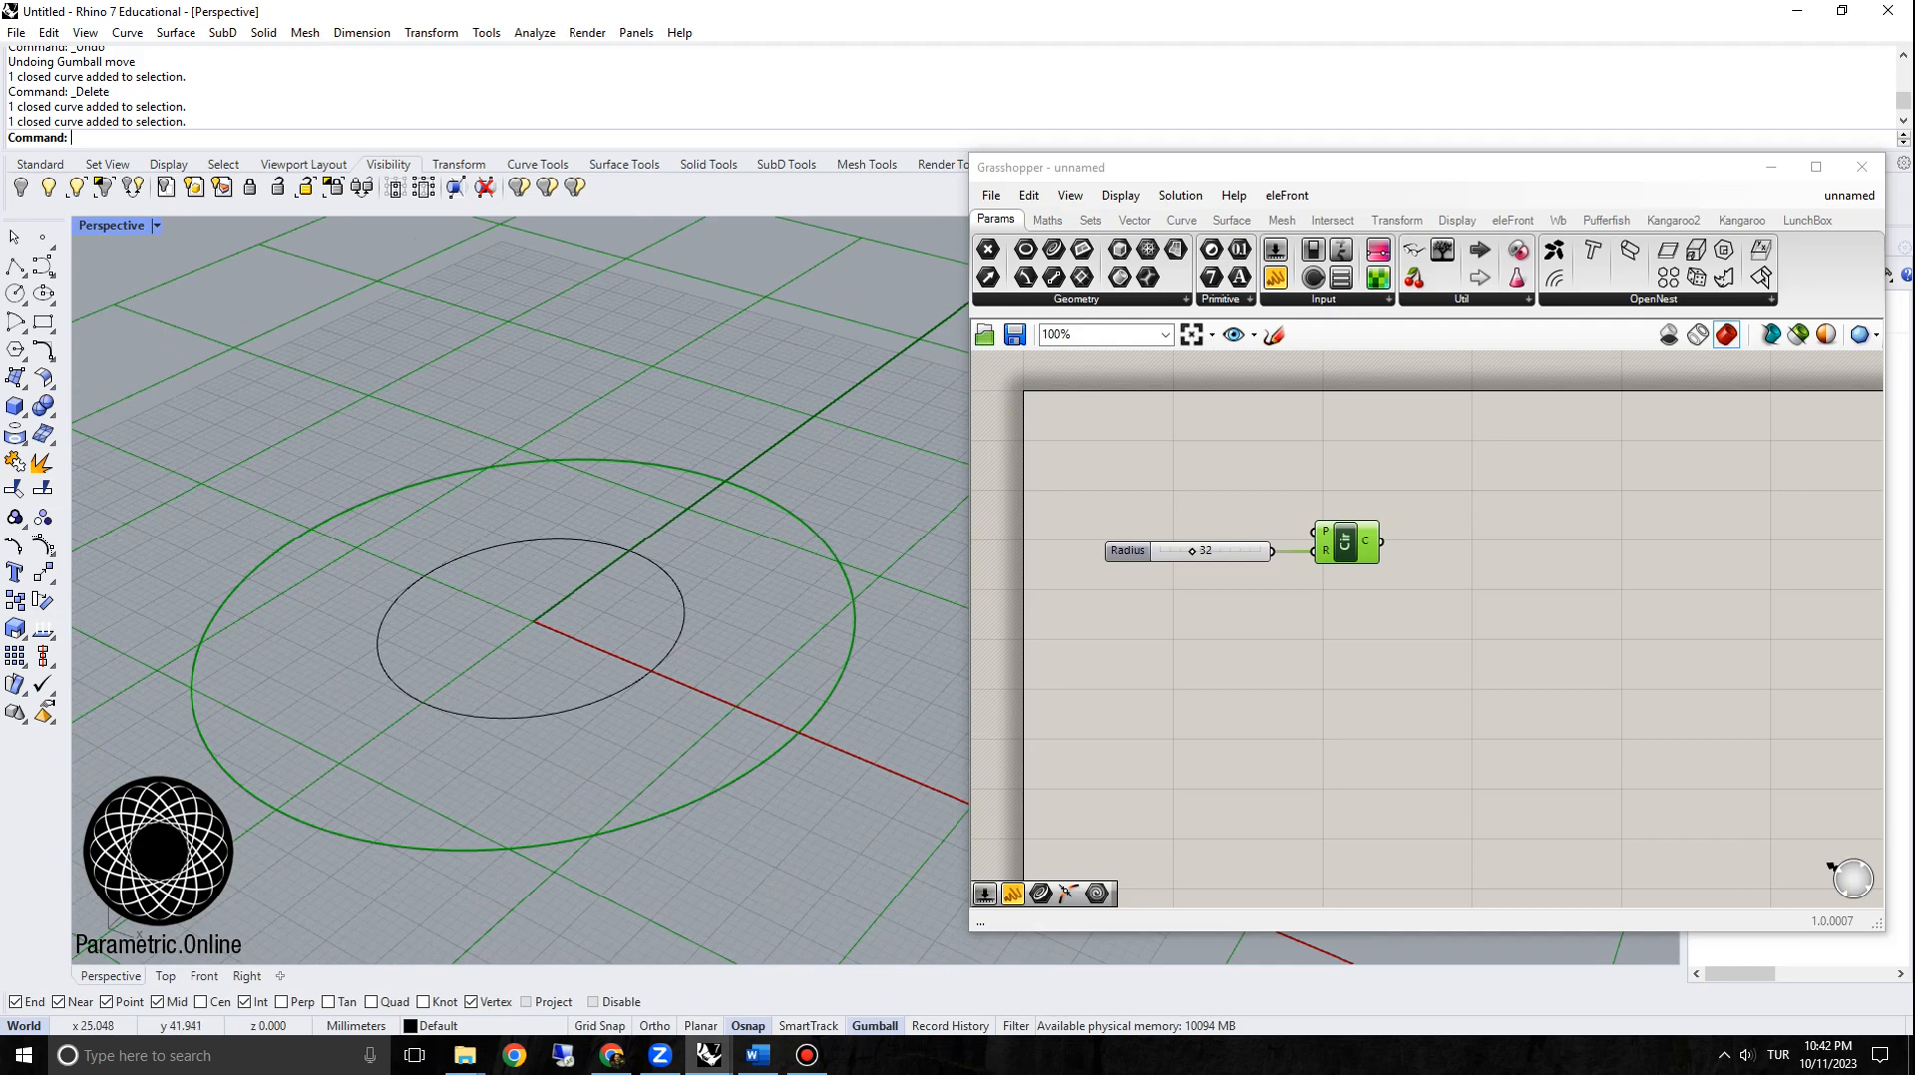
Step: Delete the baked circle from the Rhino document and set the Radius slider to 14
left_click_drag(608, 780, 430, 540)
key("Delete")
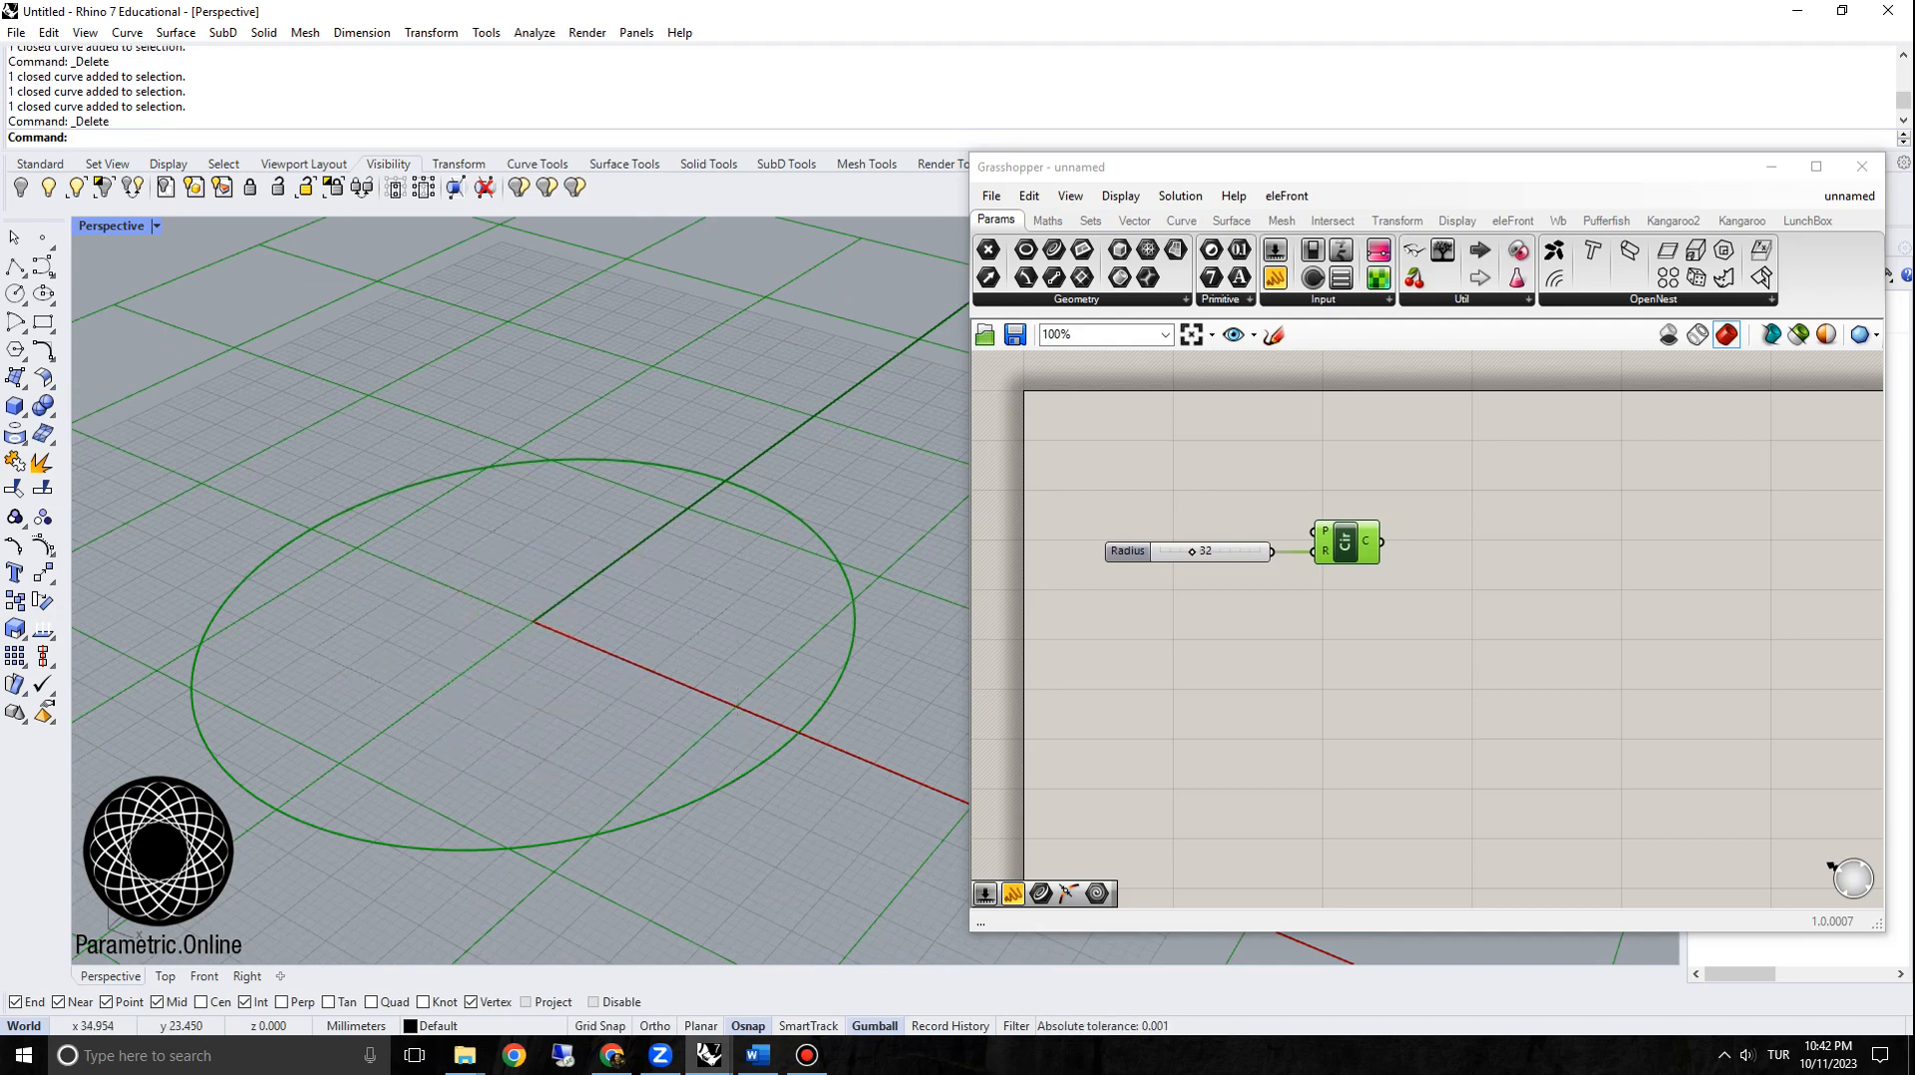
left_click_drag(1192, 551, 1174, 552)
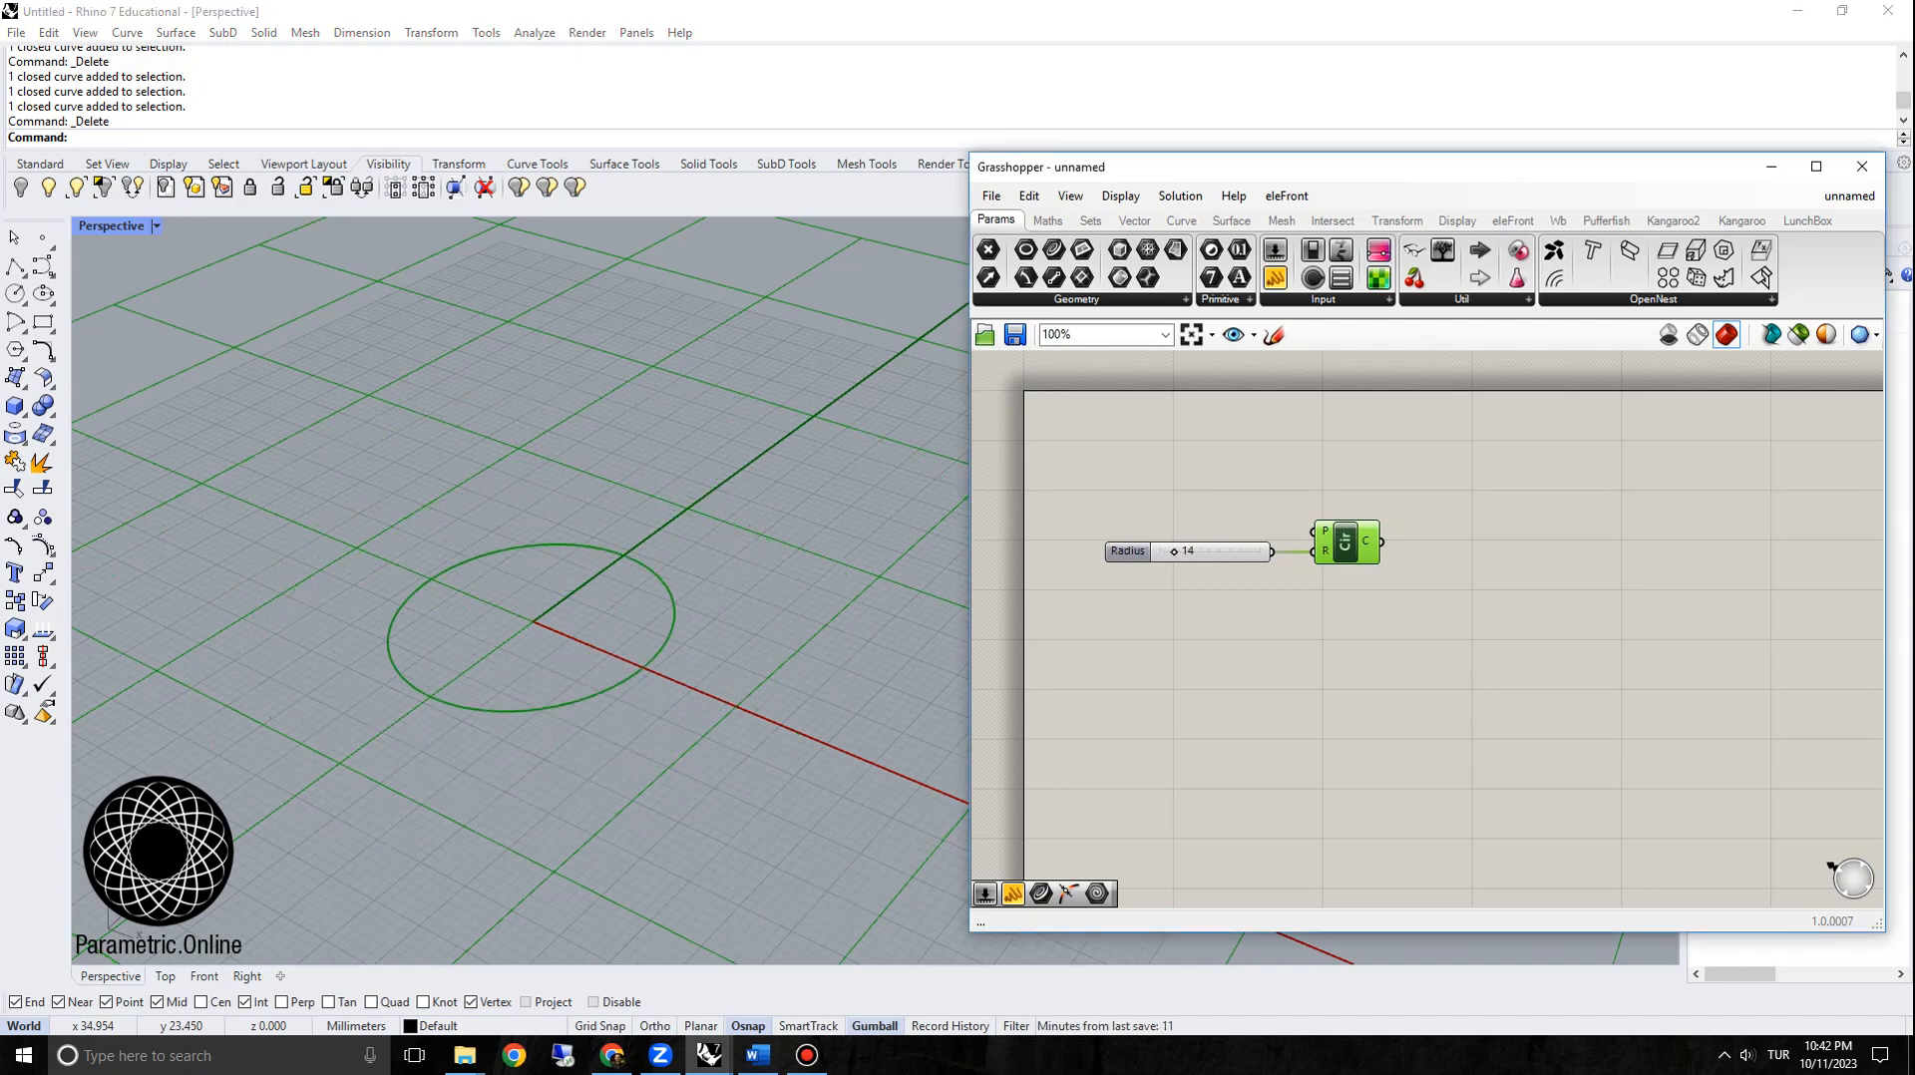
right_click_drag(698, 539, 620, 514)
scroll(618, 558, "down", 4)
scroll(618, 559, "up", 4)
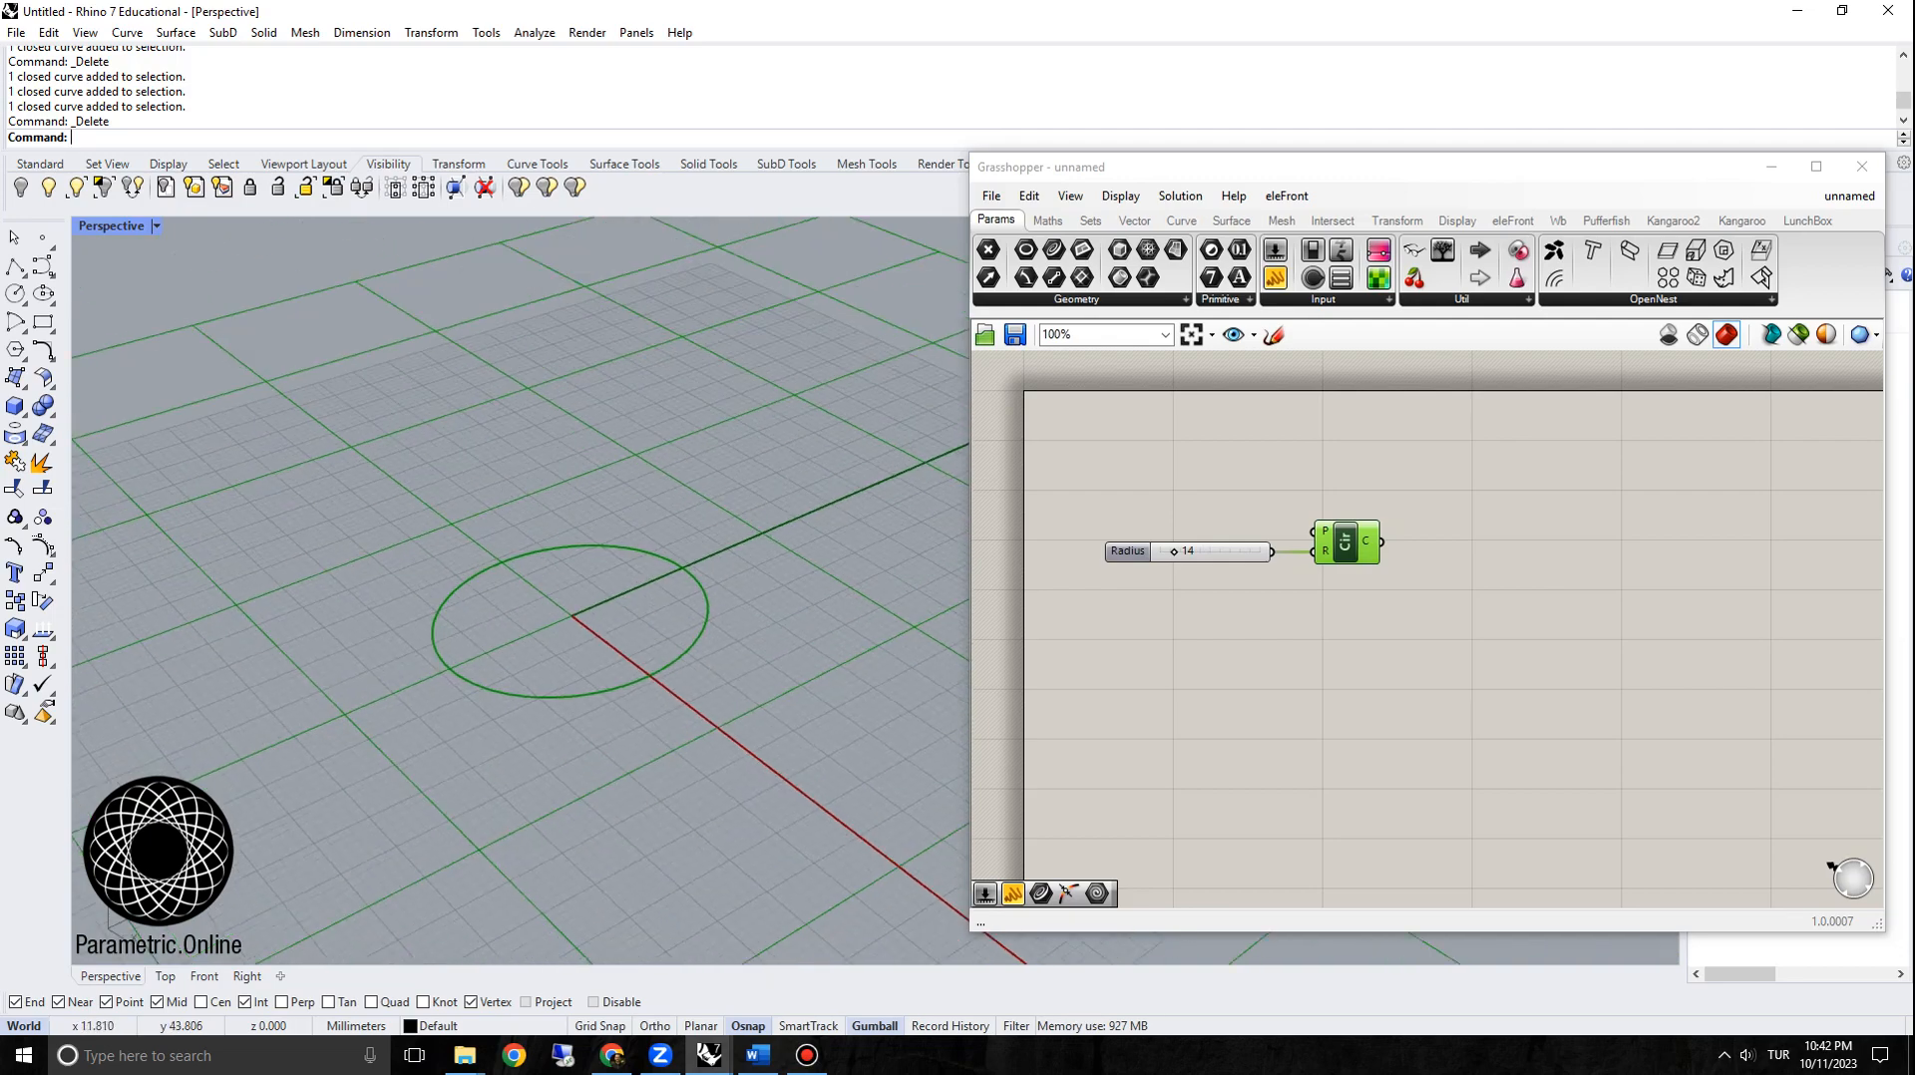
left_click(1262, 484)
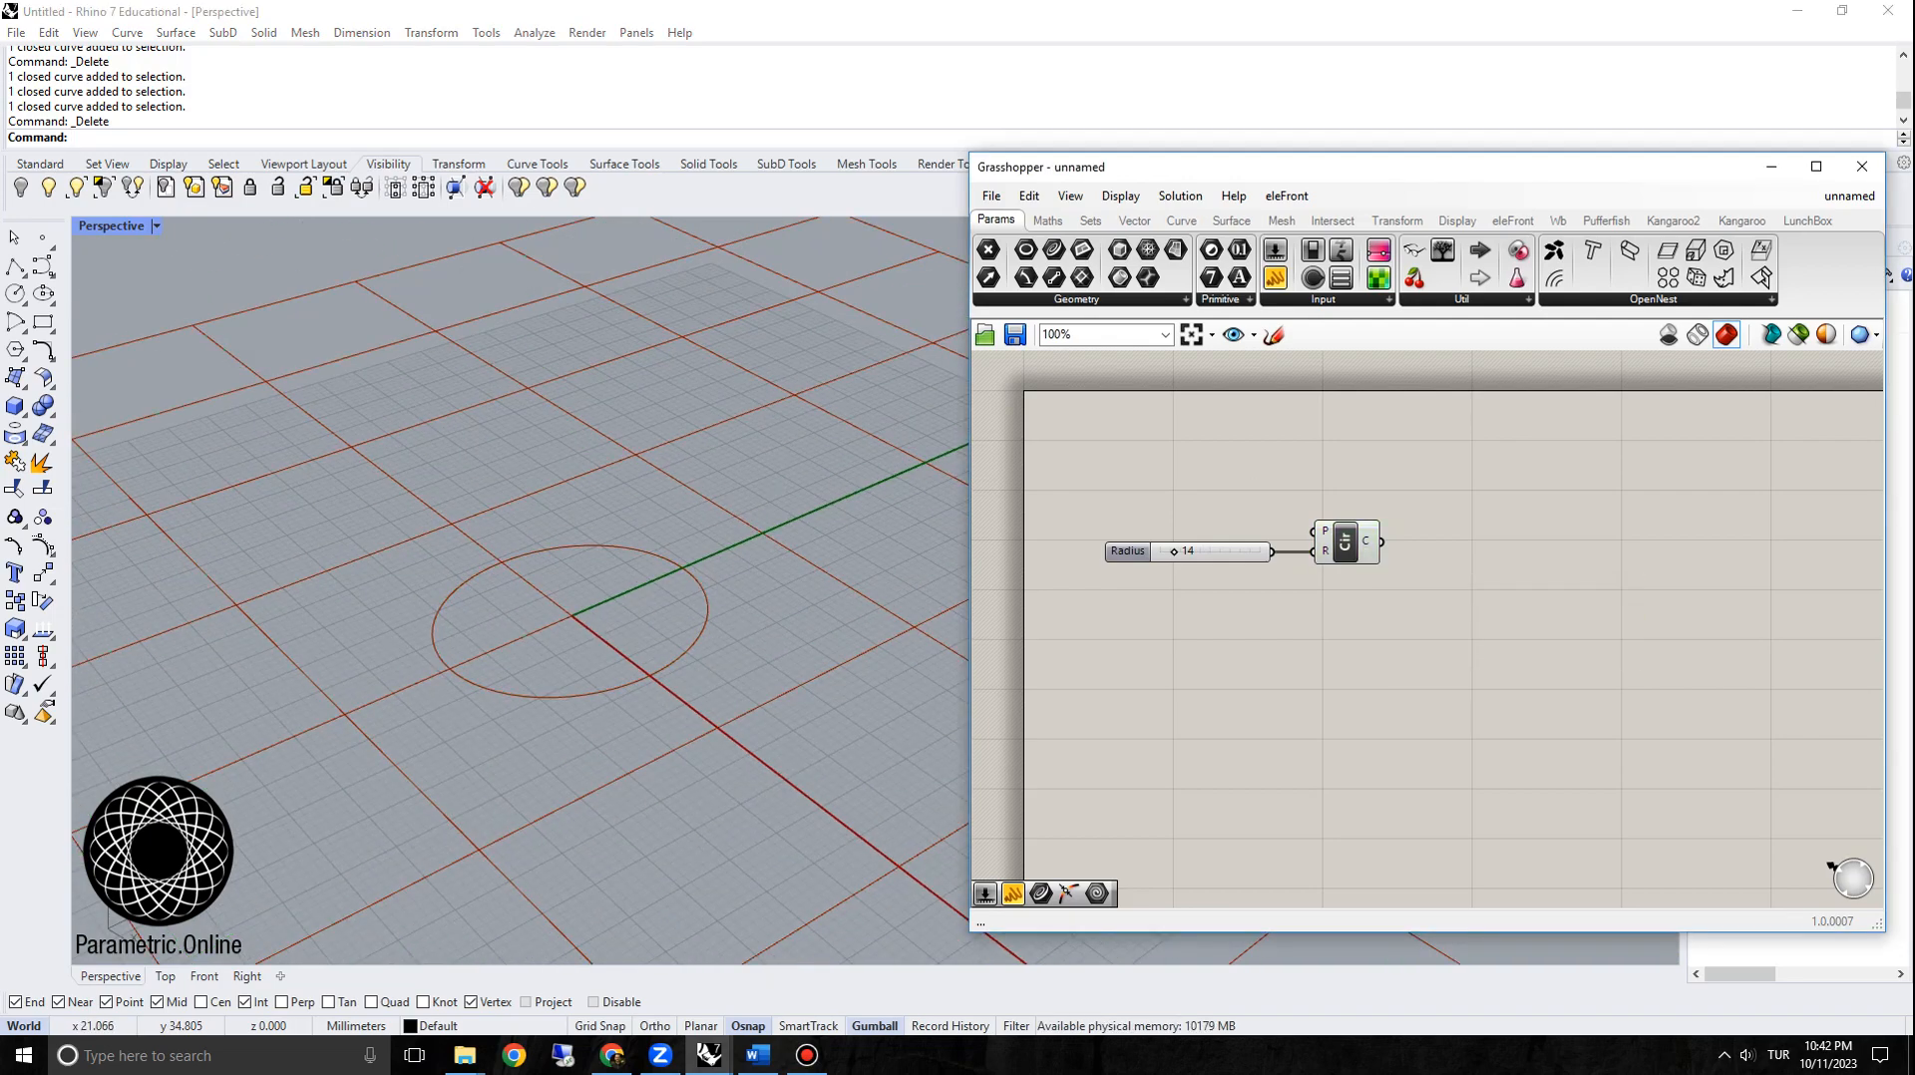
scroll(1262, 485, "down", 1)
scroll(577, 589, "down", 3)
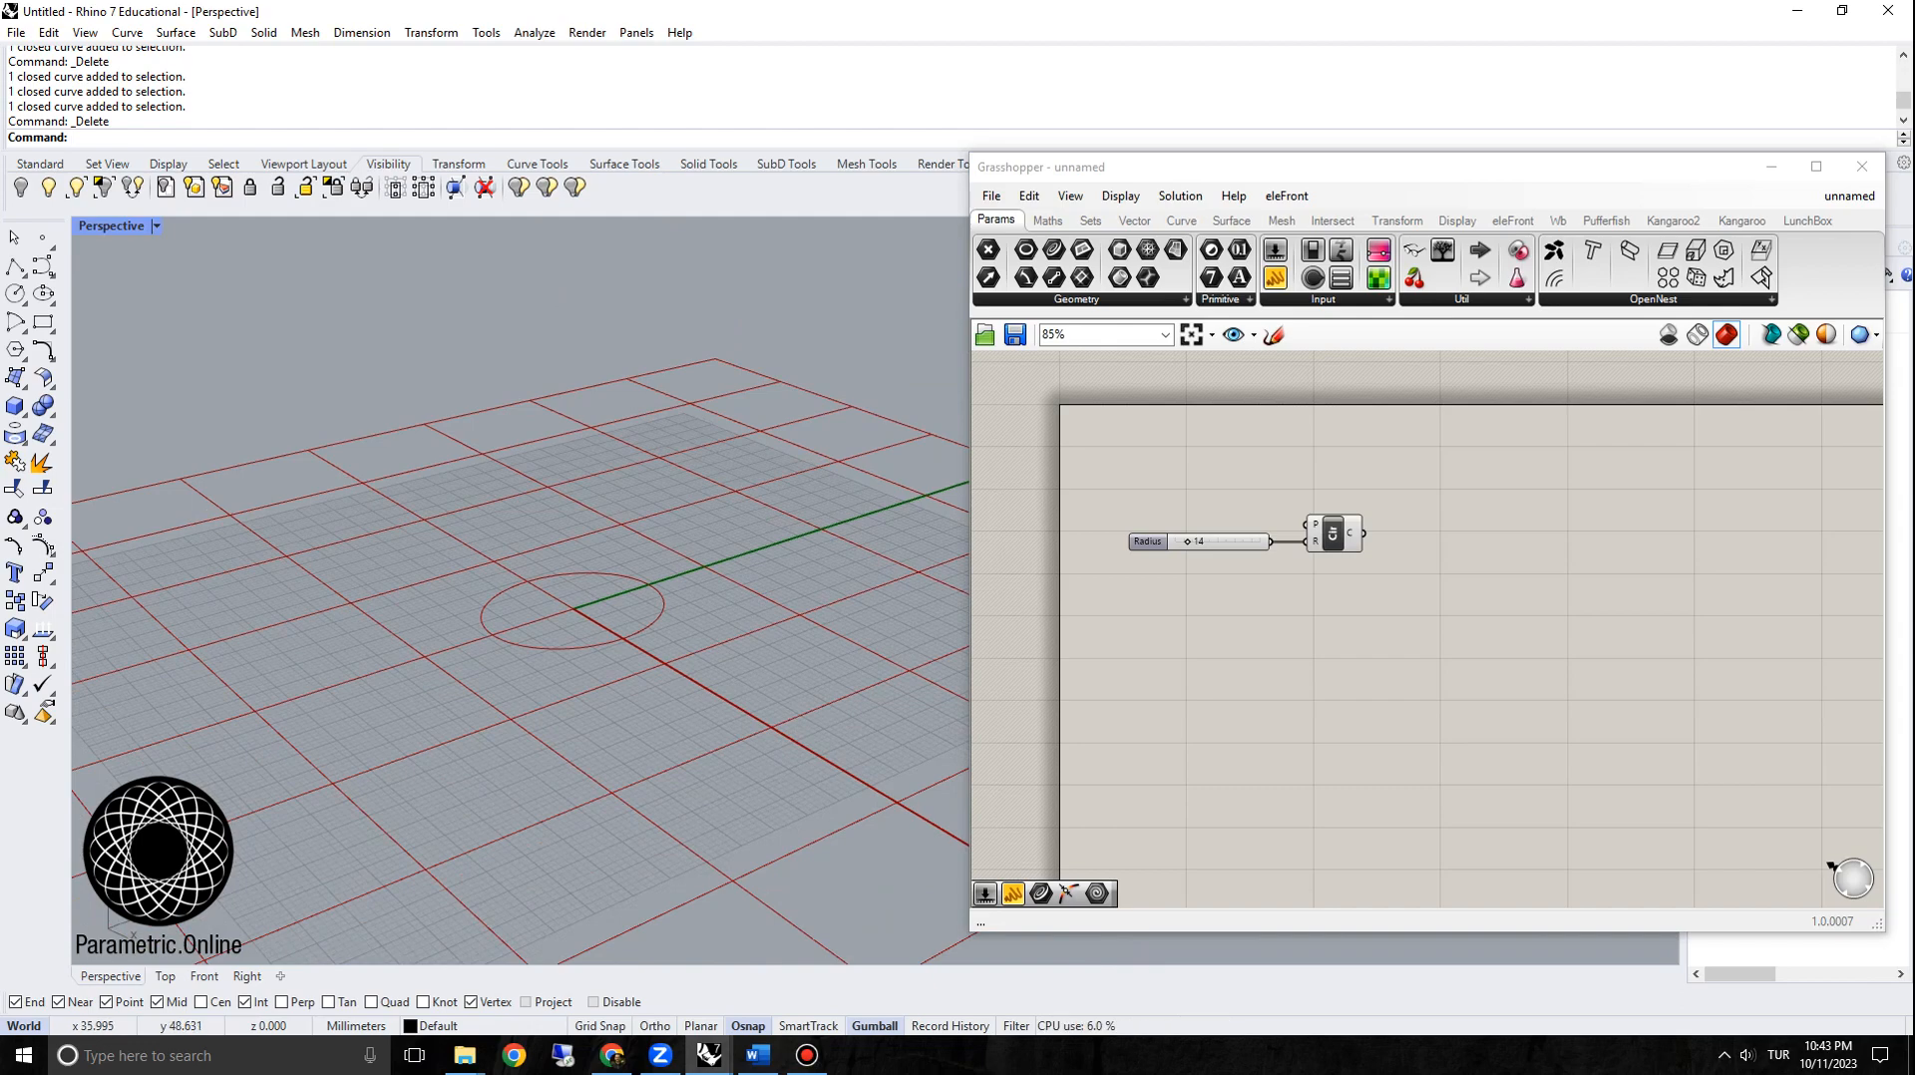
scroll(1250, 500, "down", 2)
scroll(1250, 499, "up", 2)
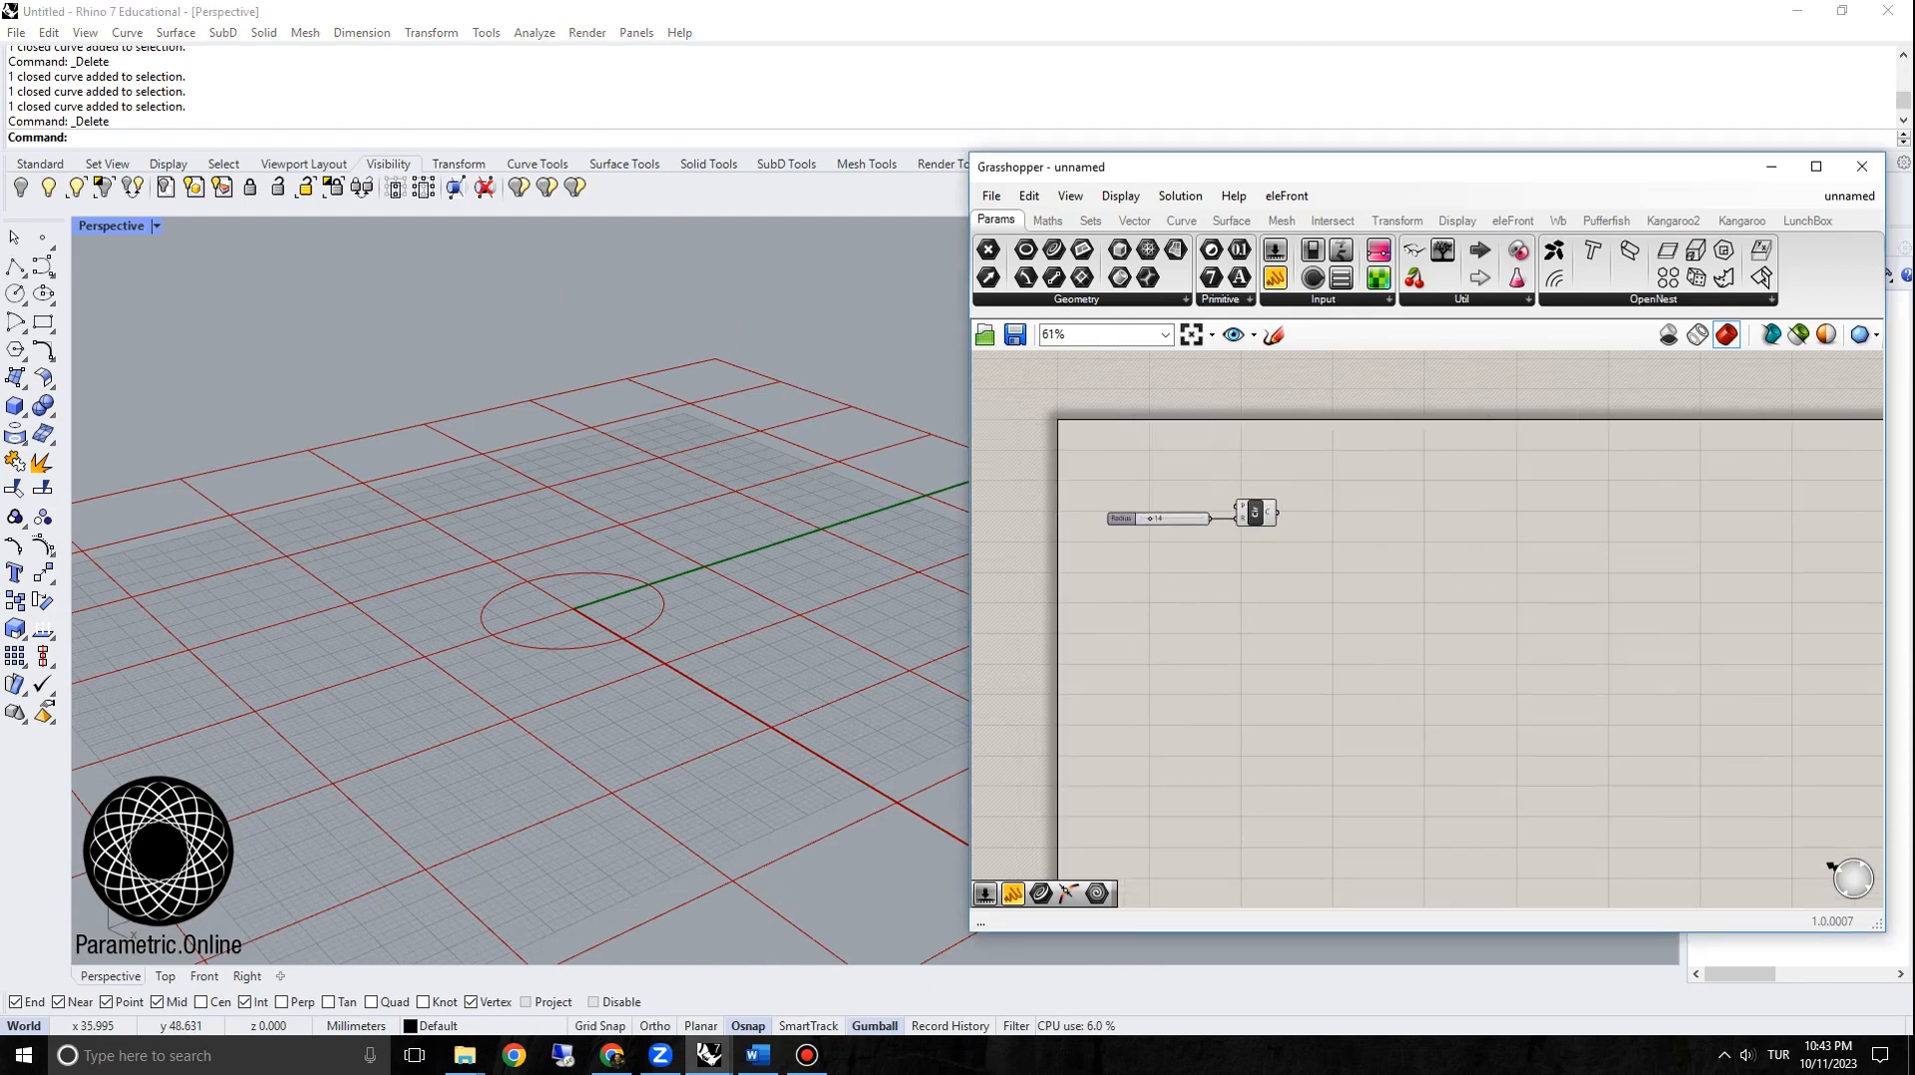
right_click_drag(560, 517, 600, 548)
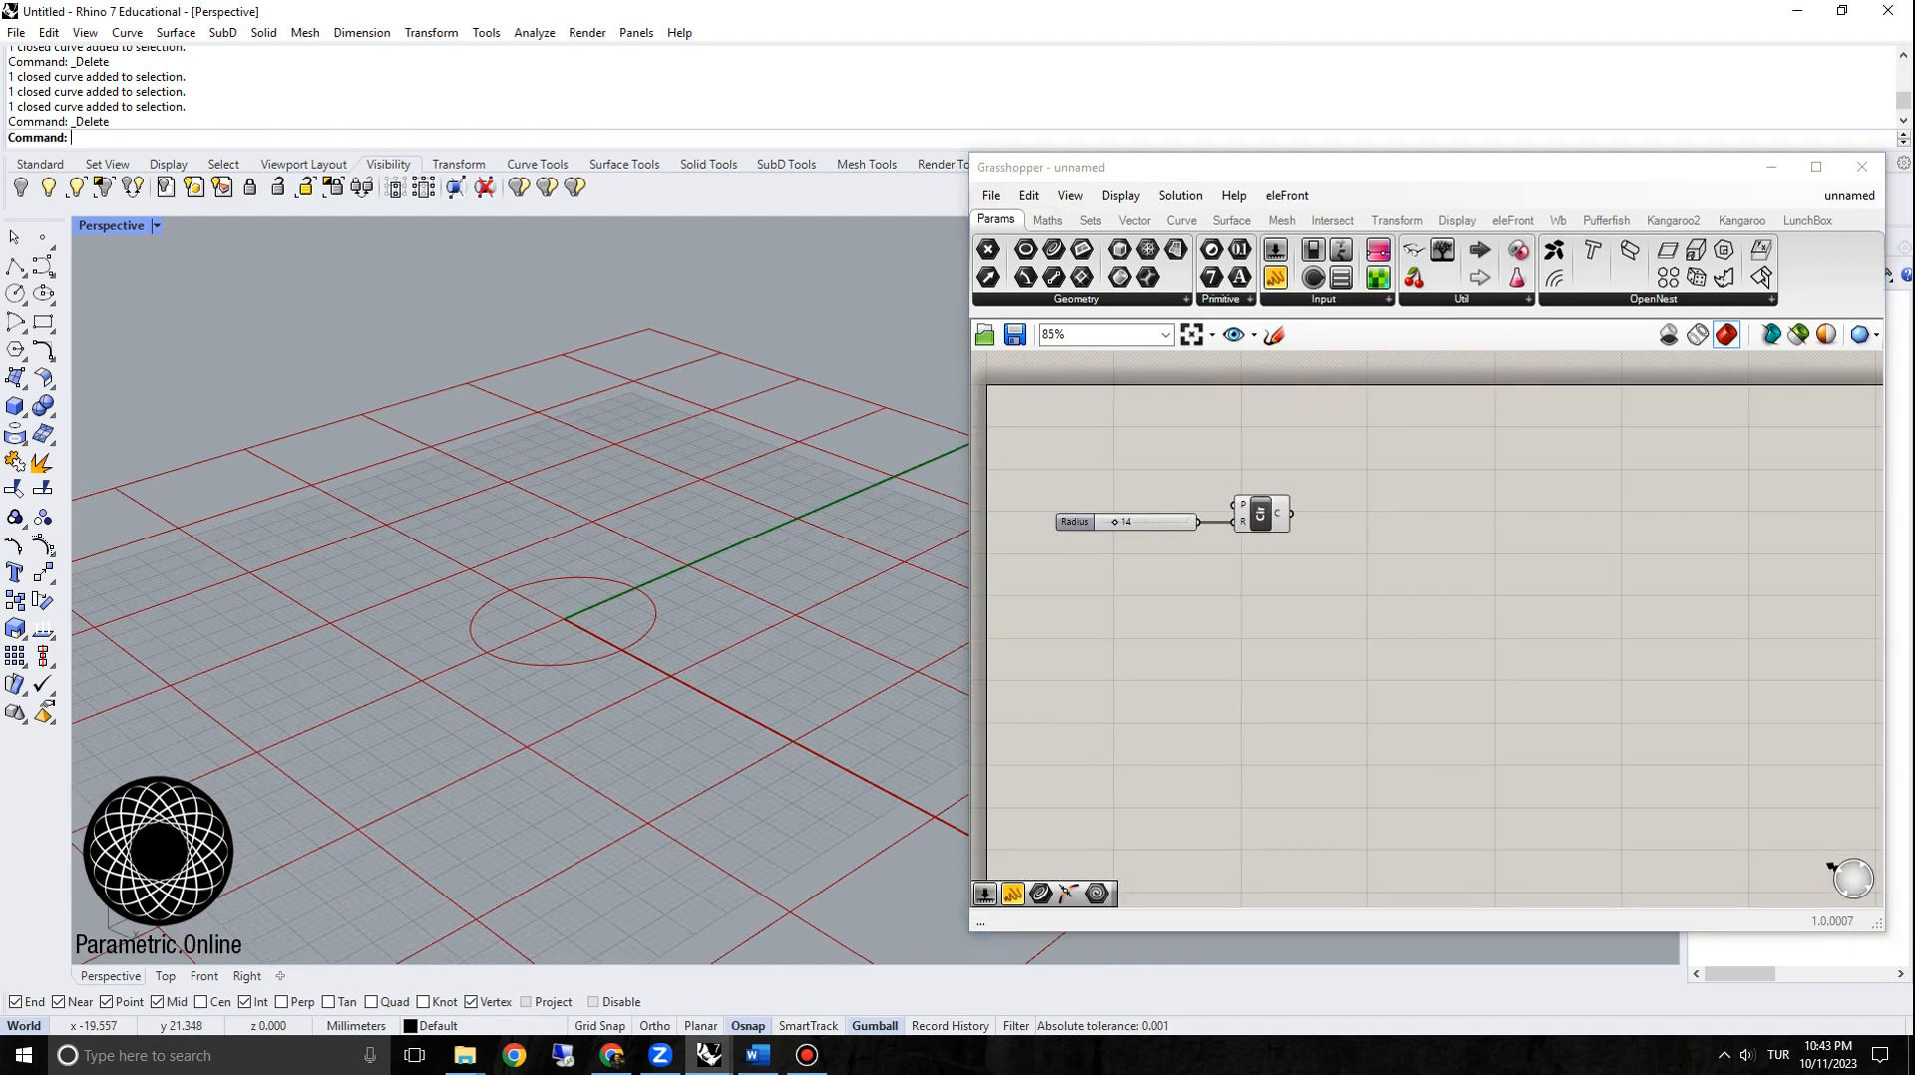
scroll(600, 547, "up", 2)
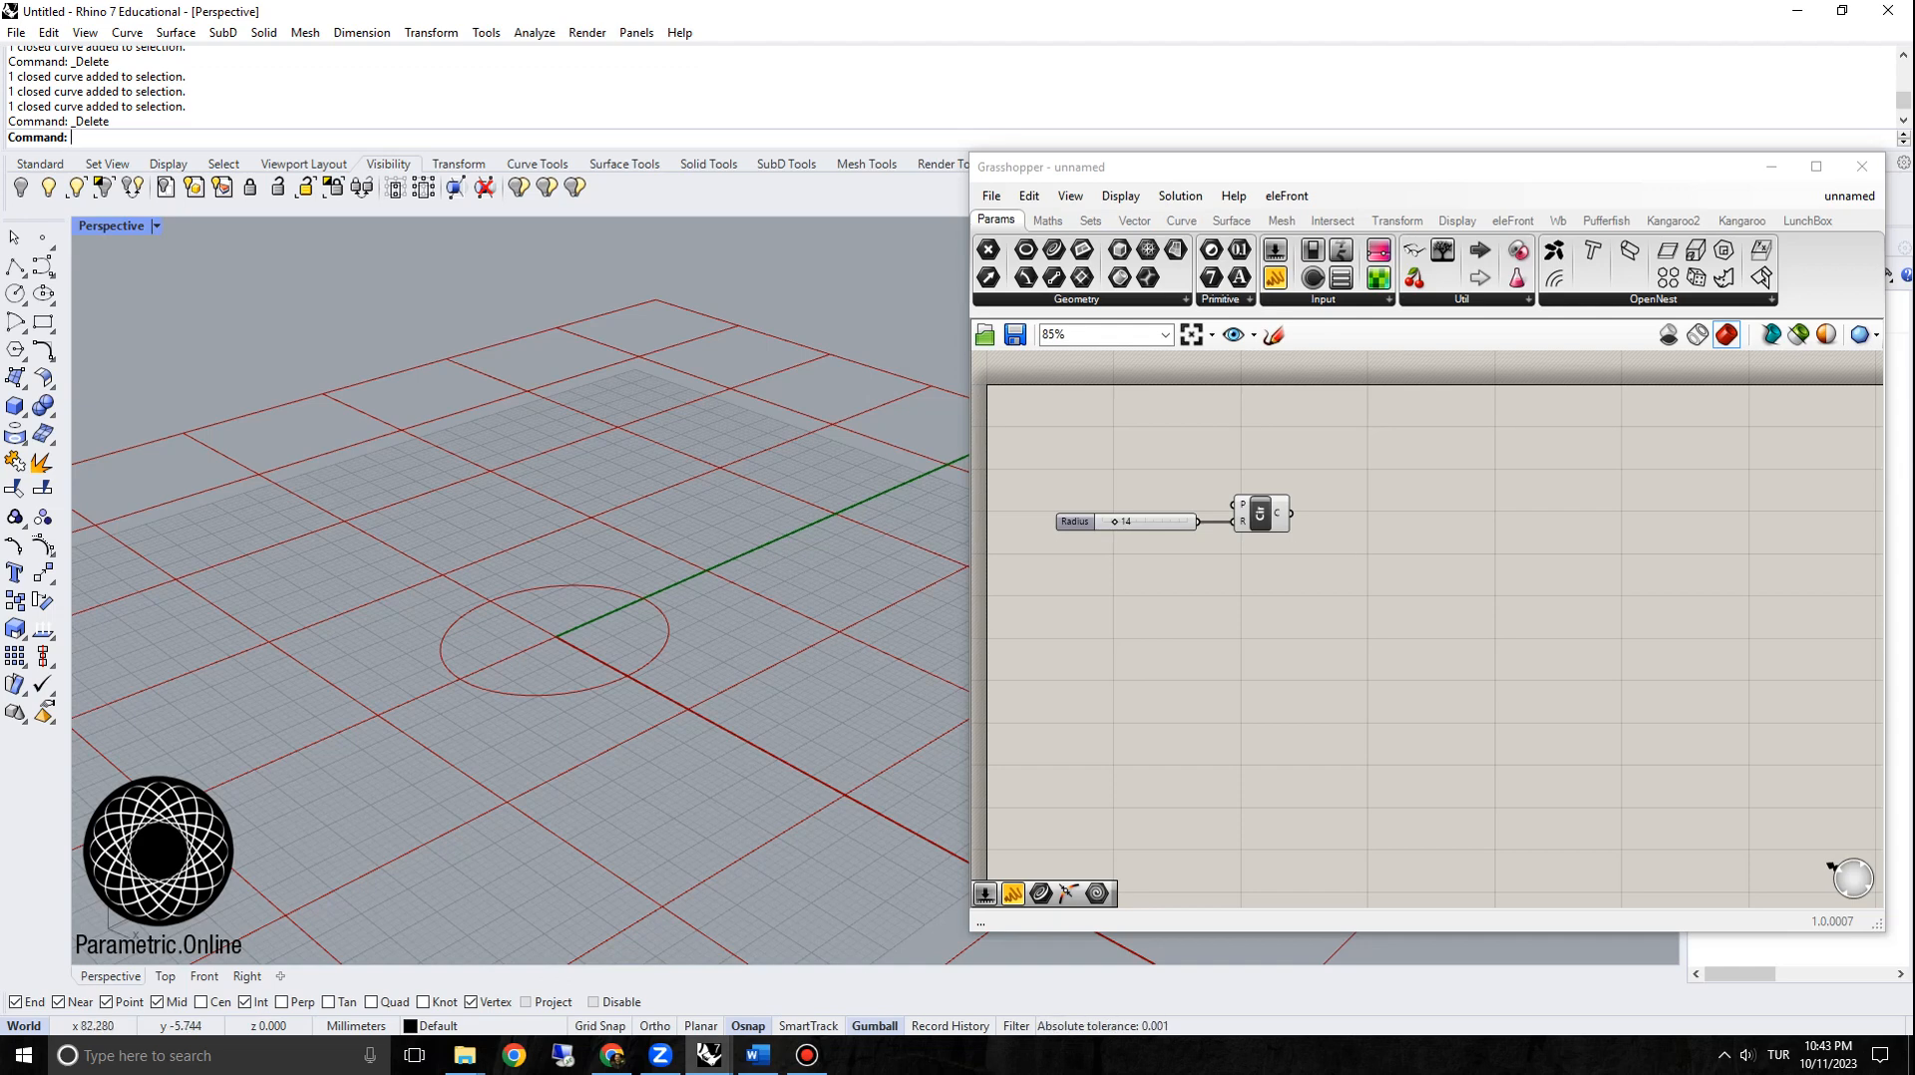
scroll(698, 479, "down", 2)
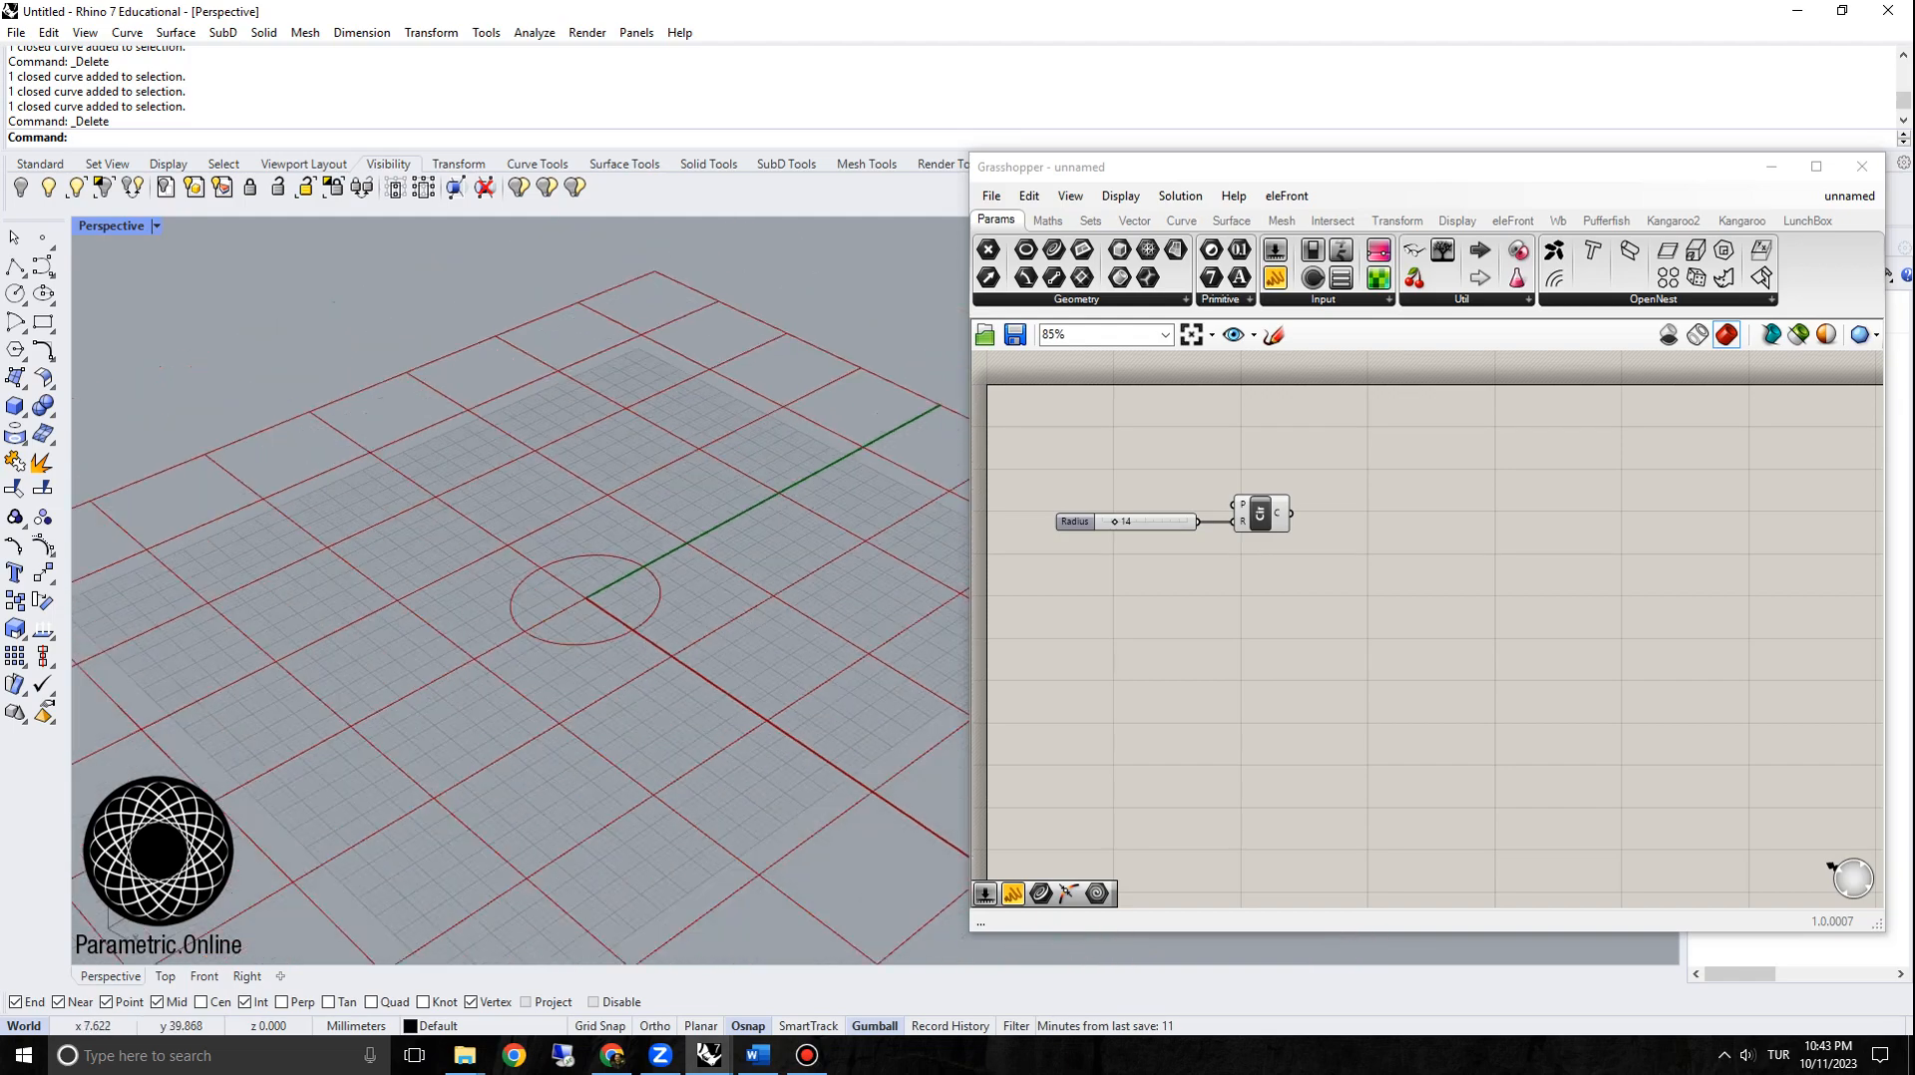
scroll(600, 565, "up", 3)
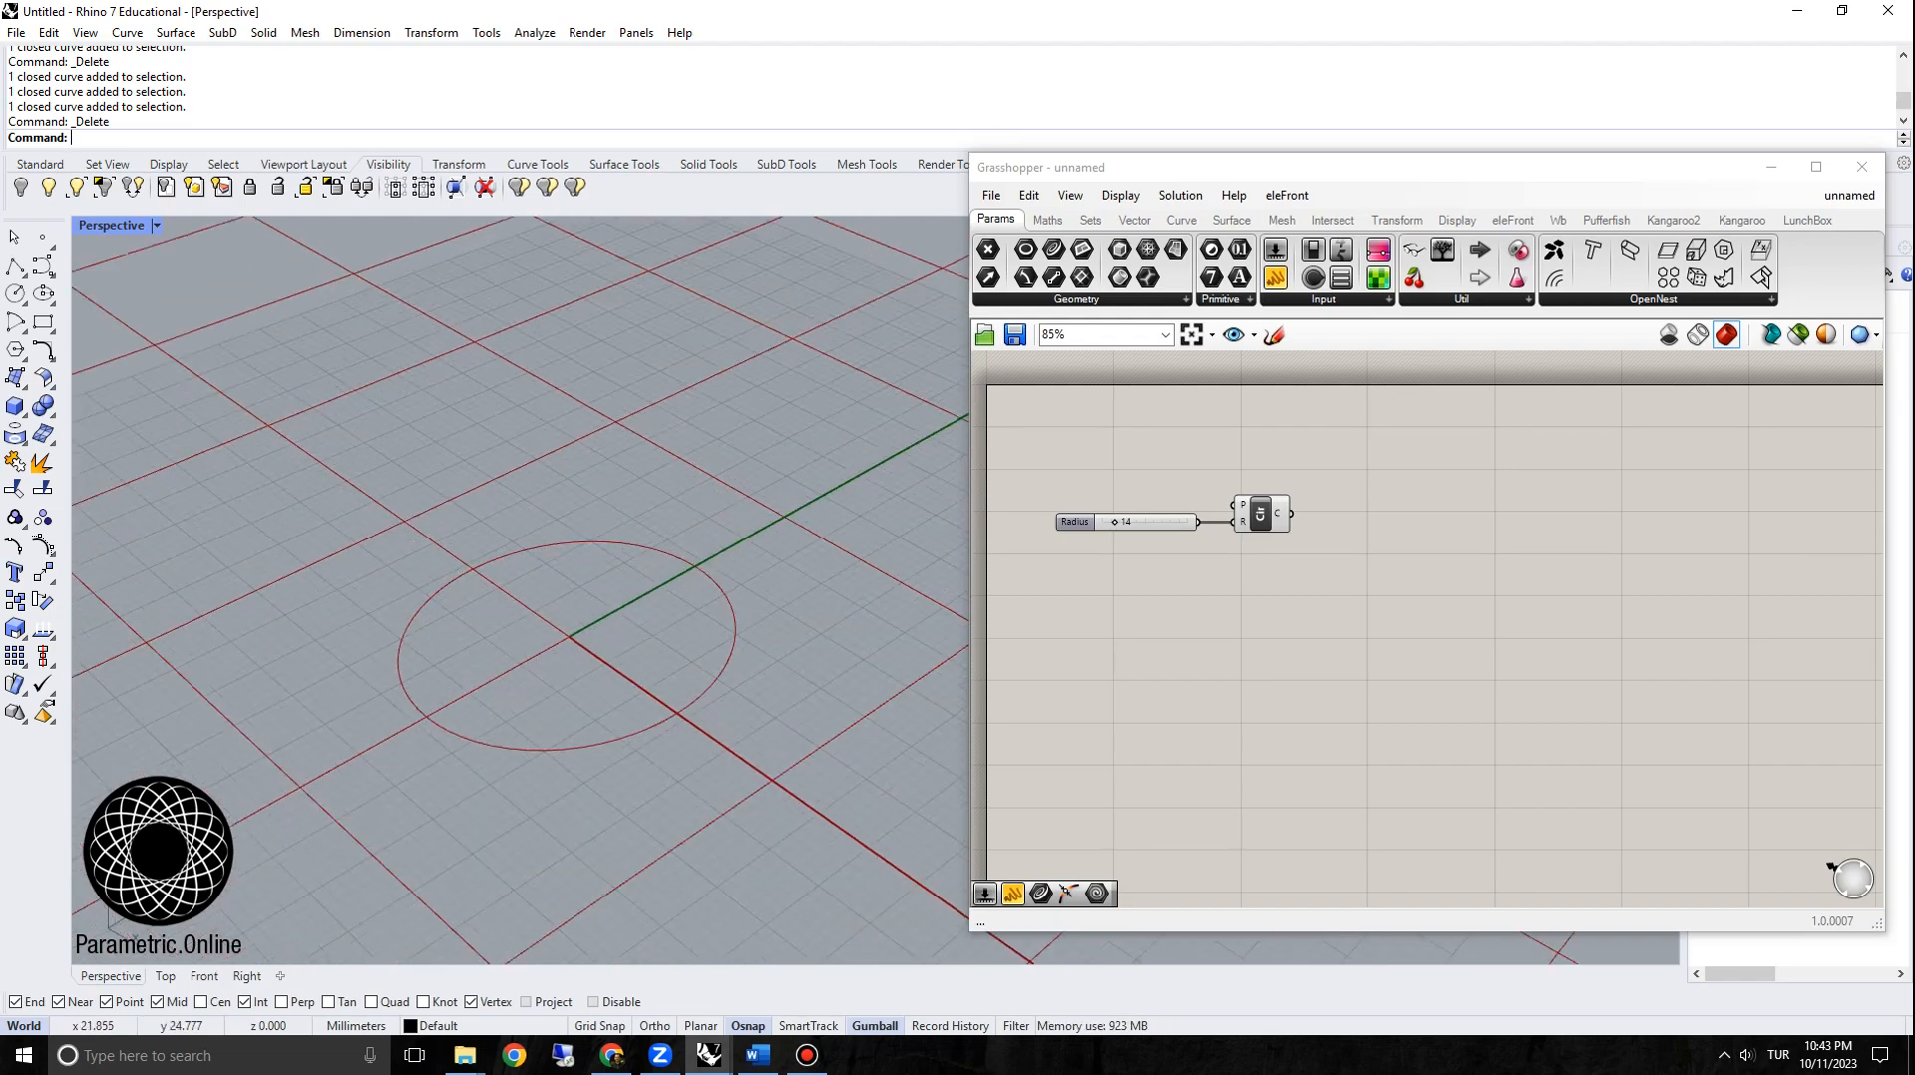
scroll(657, 537, "down", 8)
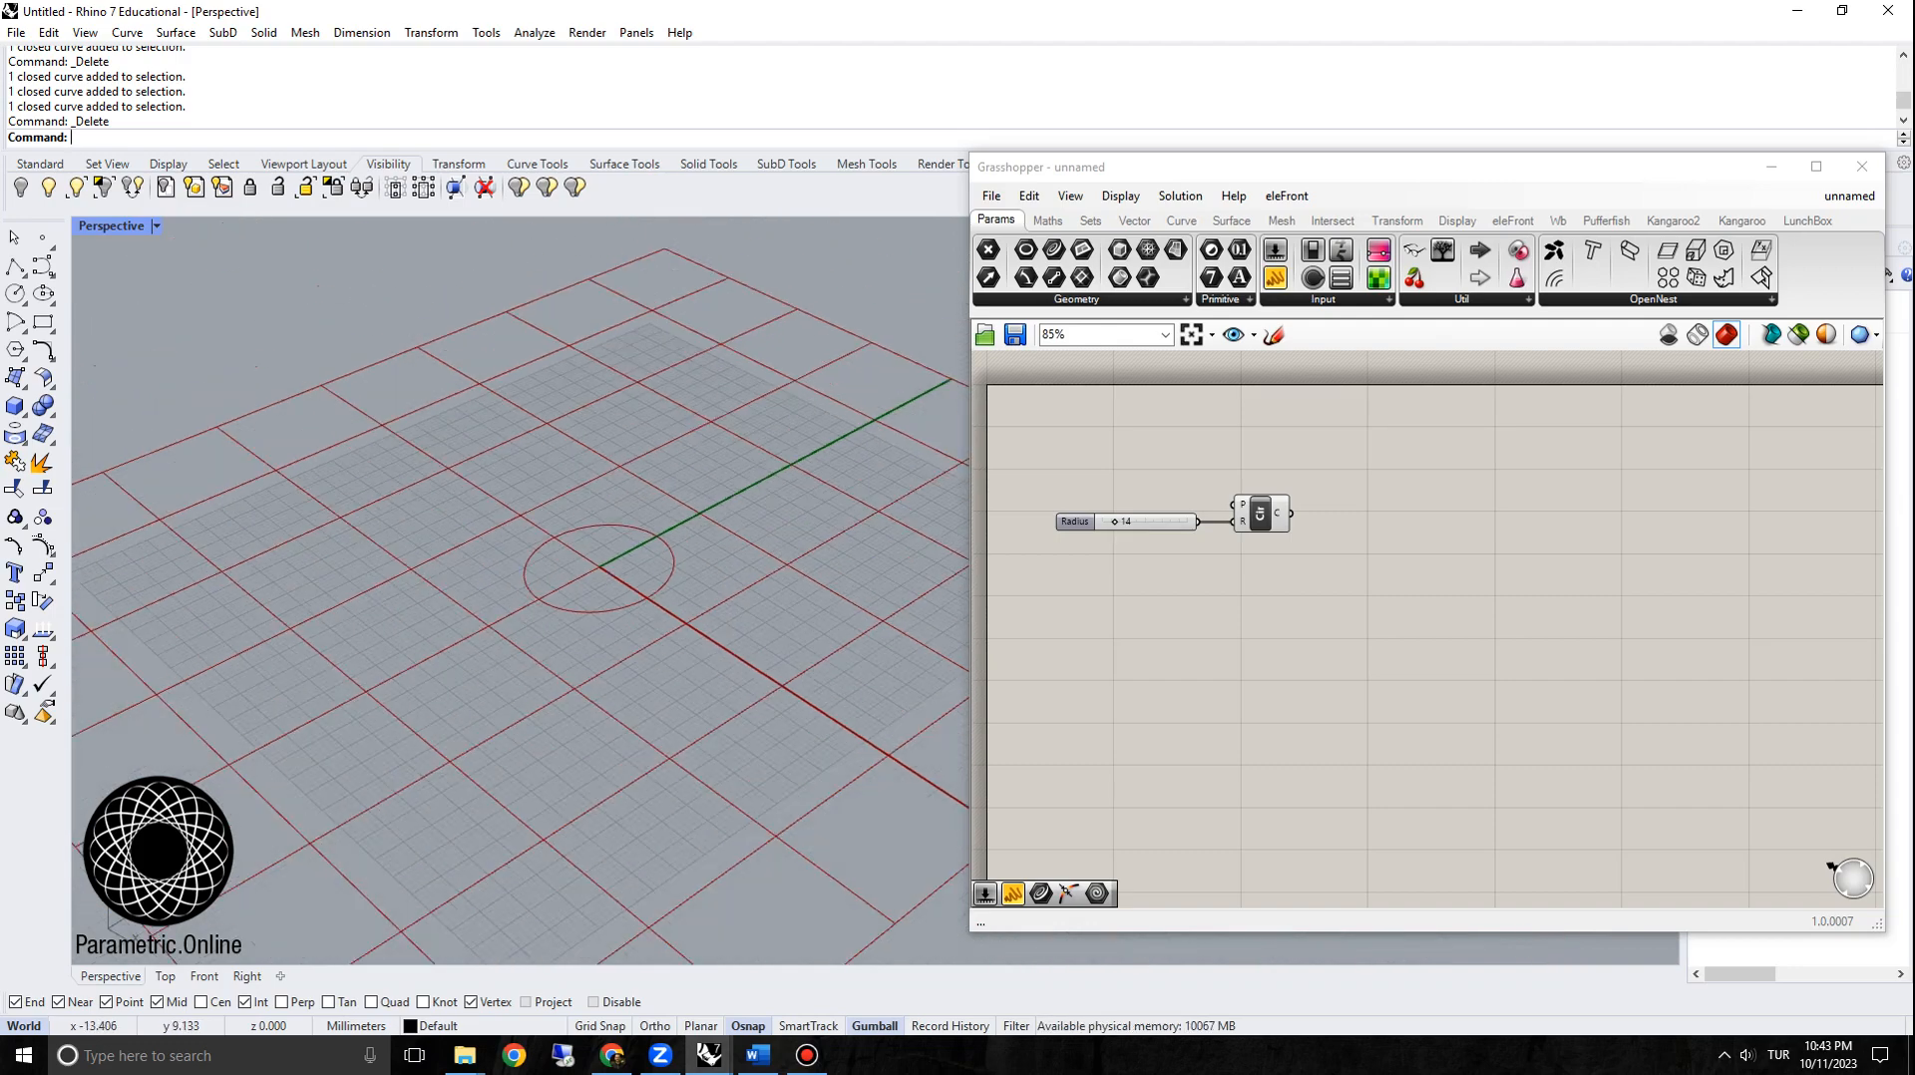
scroll(722, 513, "up", 4)
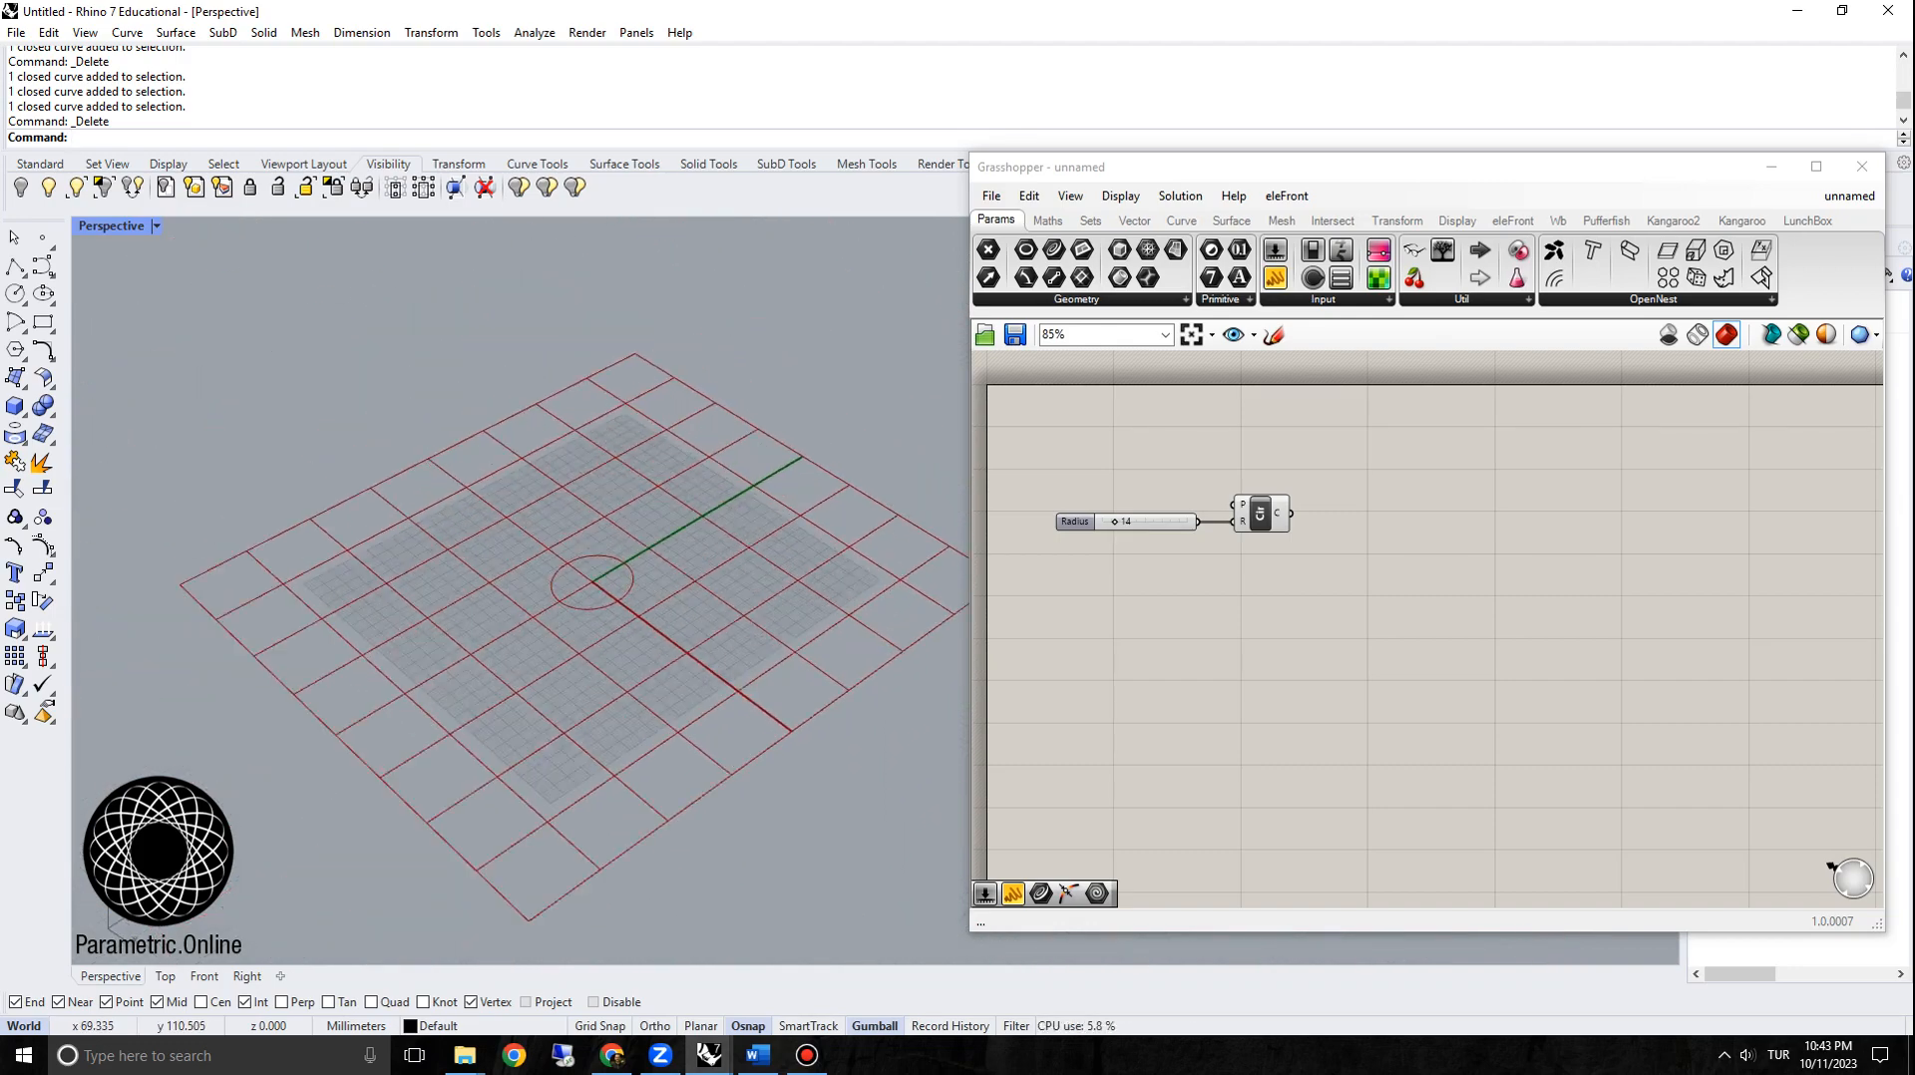
Step: Delete all components from the Grasshopper canvas
left_click(1116, 598)
key("ctrl+a")
key("Delete")
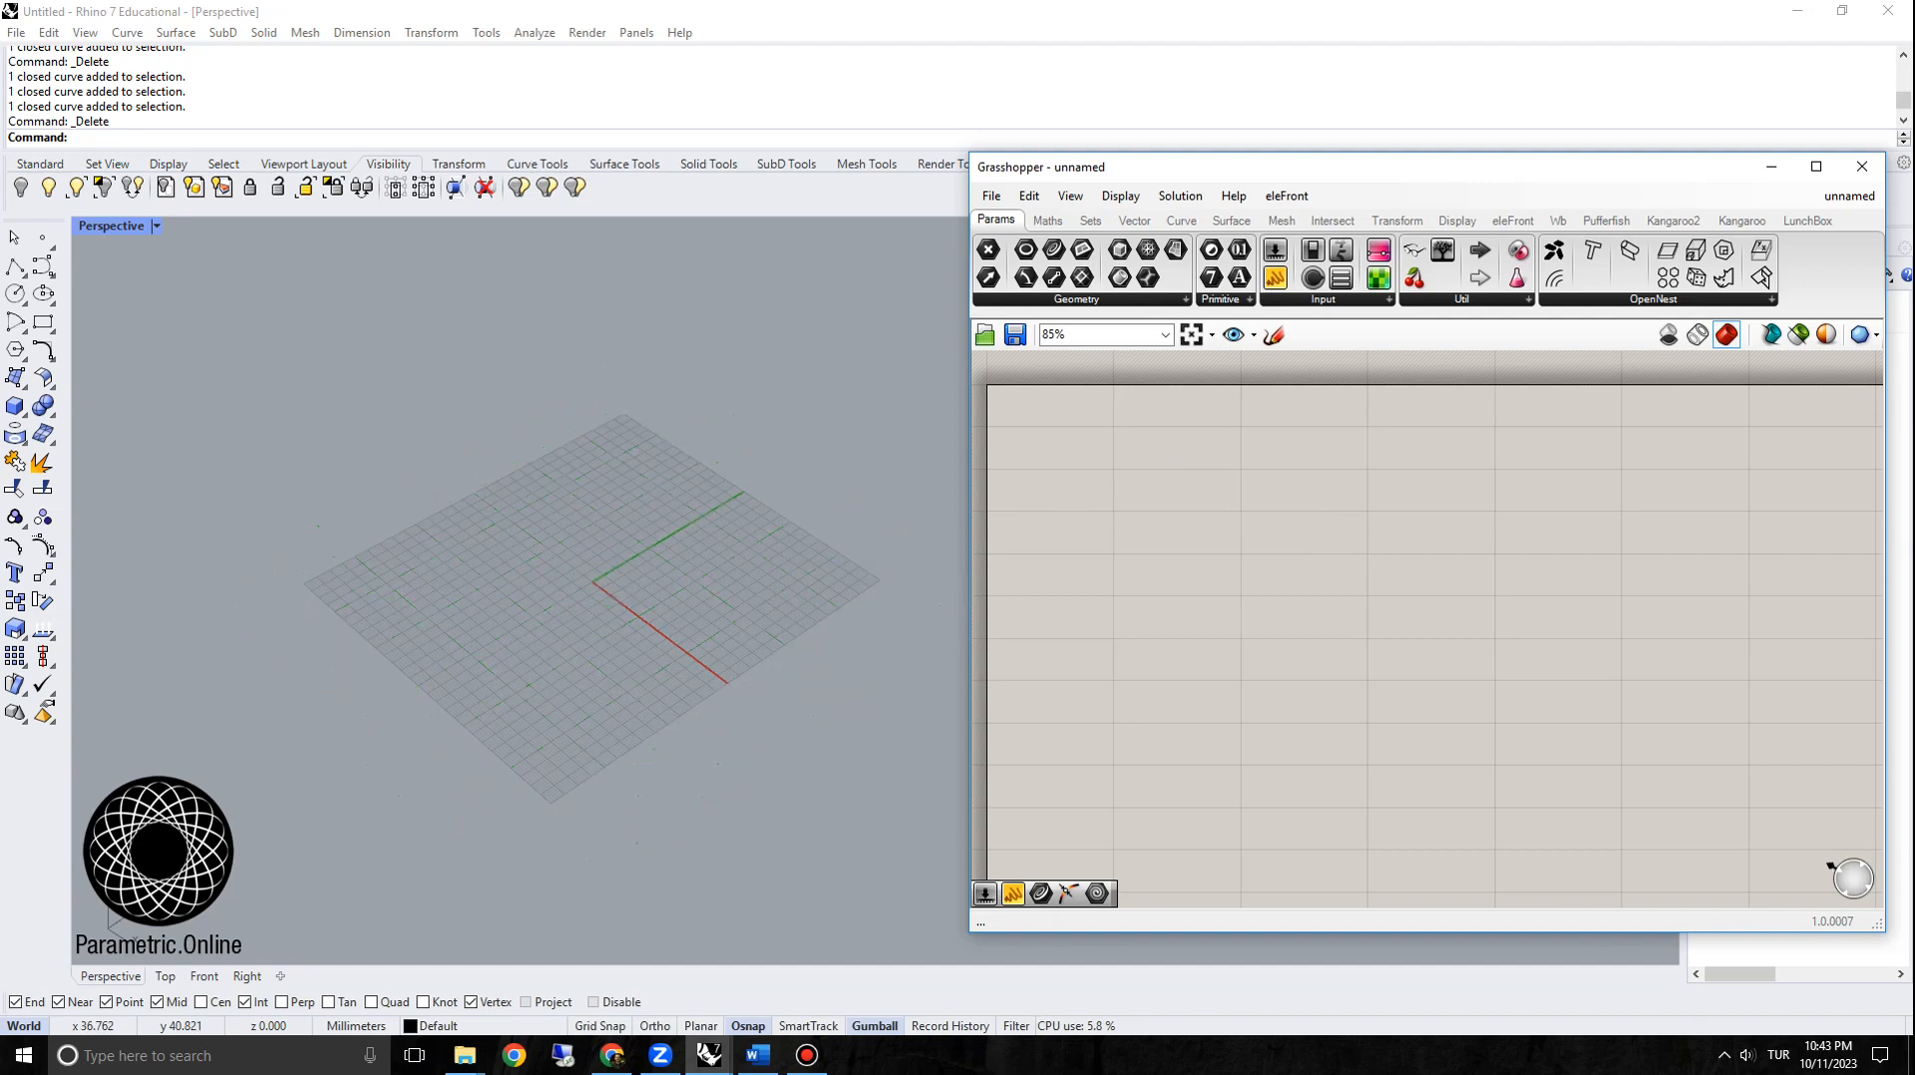
scroll(718, 514, "up", 3)
right_click_drag(598, 548, 608, 698)
scroll(698, 658, "down", 3)
scroll(608, 698, "up", 3)
right_click_drag(693, 788, 609, 723)
scroll(598, 649, "up", 2)
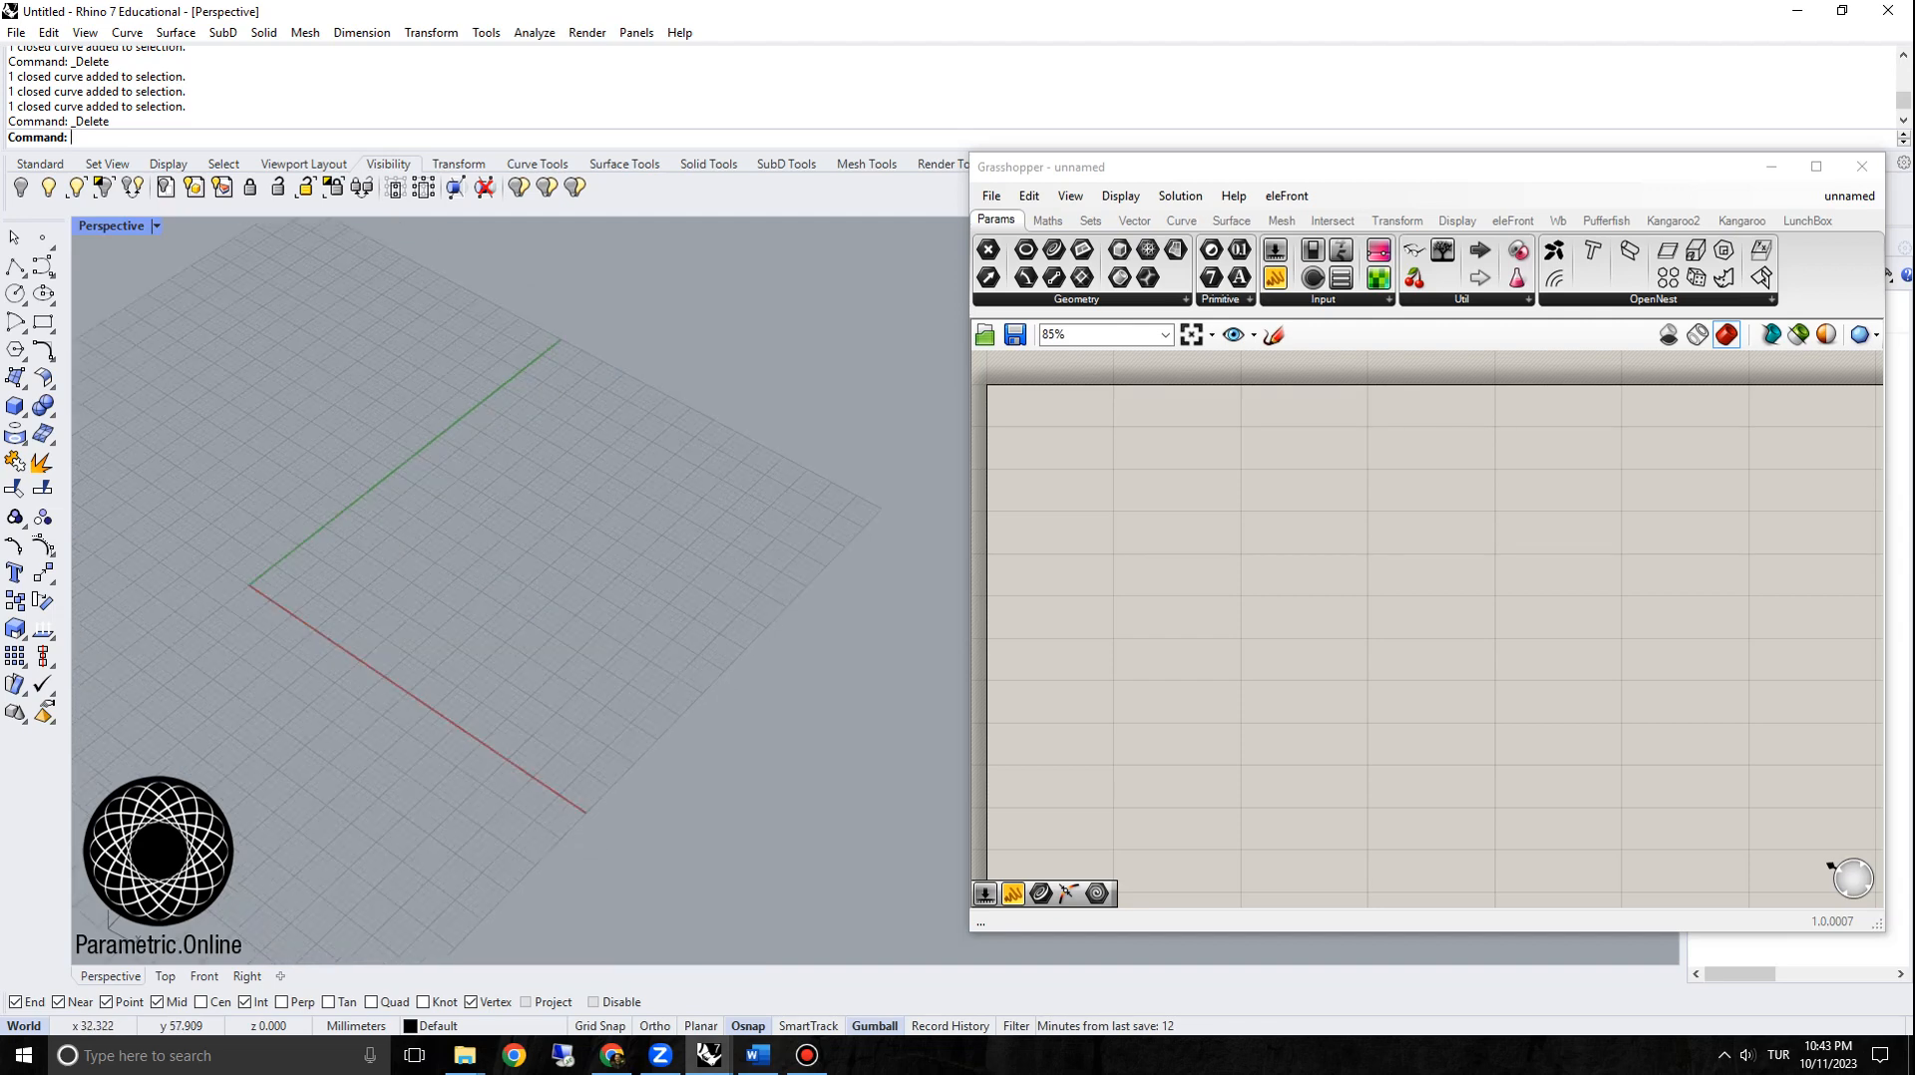
scroll(772, 511, "down", 2)
scroll(539, 519, "up", 2)
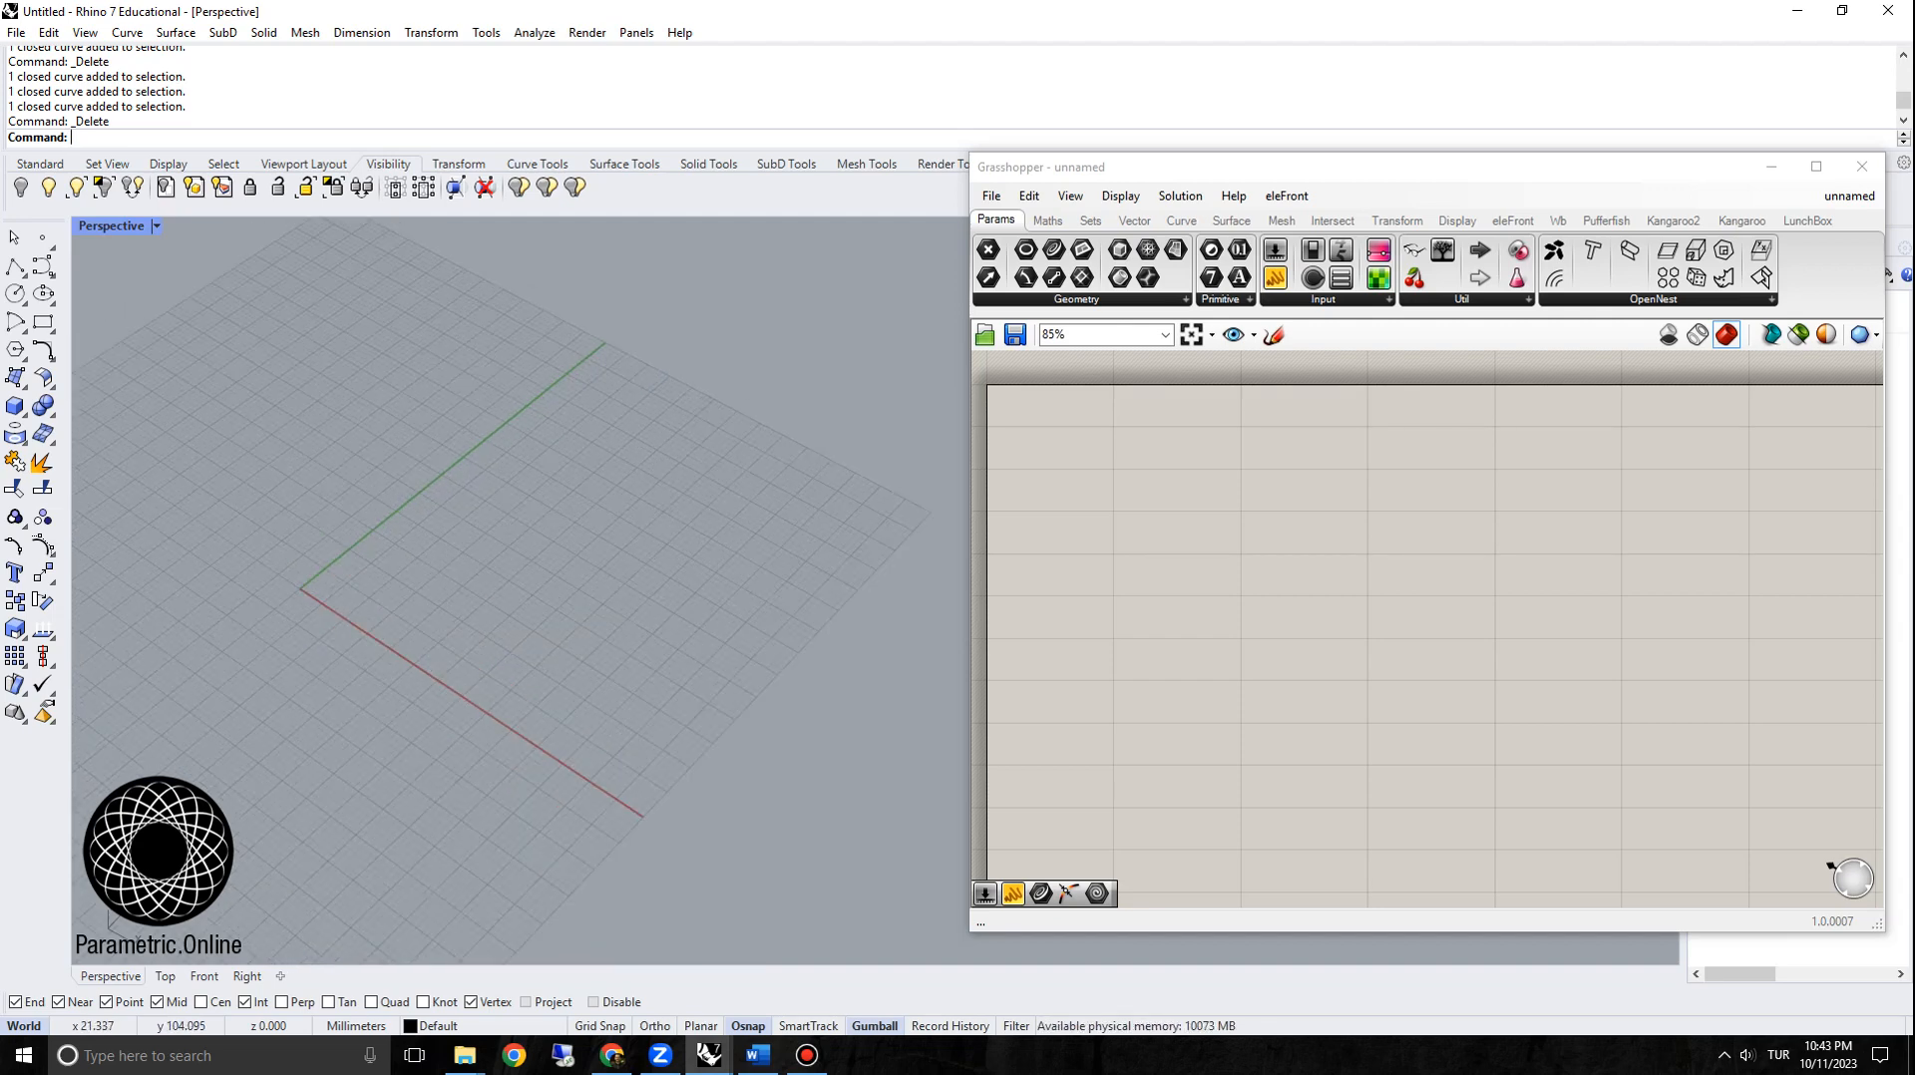
Step: Add a Construct Point component to the empty Grasshopper canvas and place it with free space for its inputs
right_click_drag(1376, 579, 1404, 565)
double_click(1174, 544)
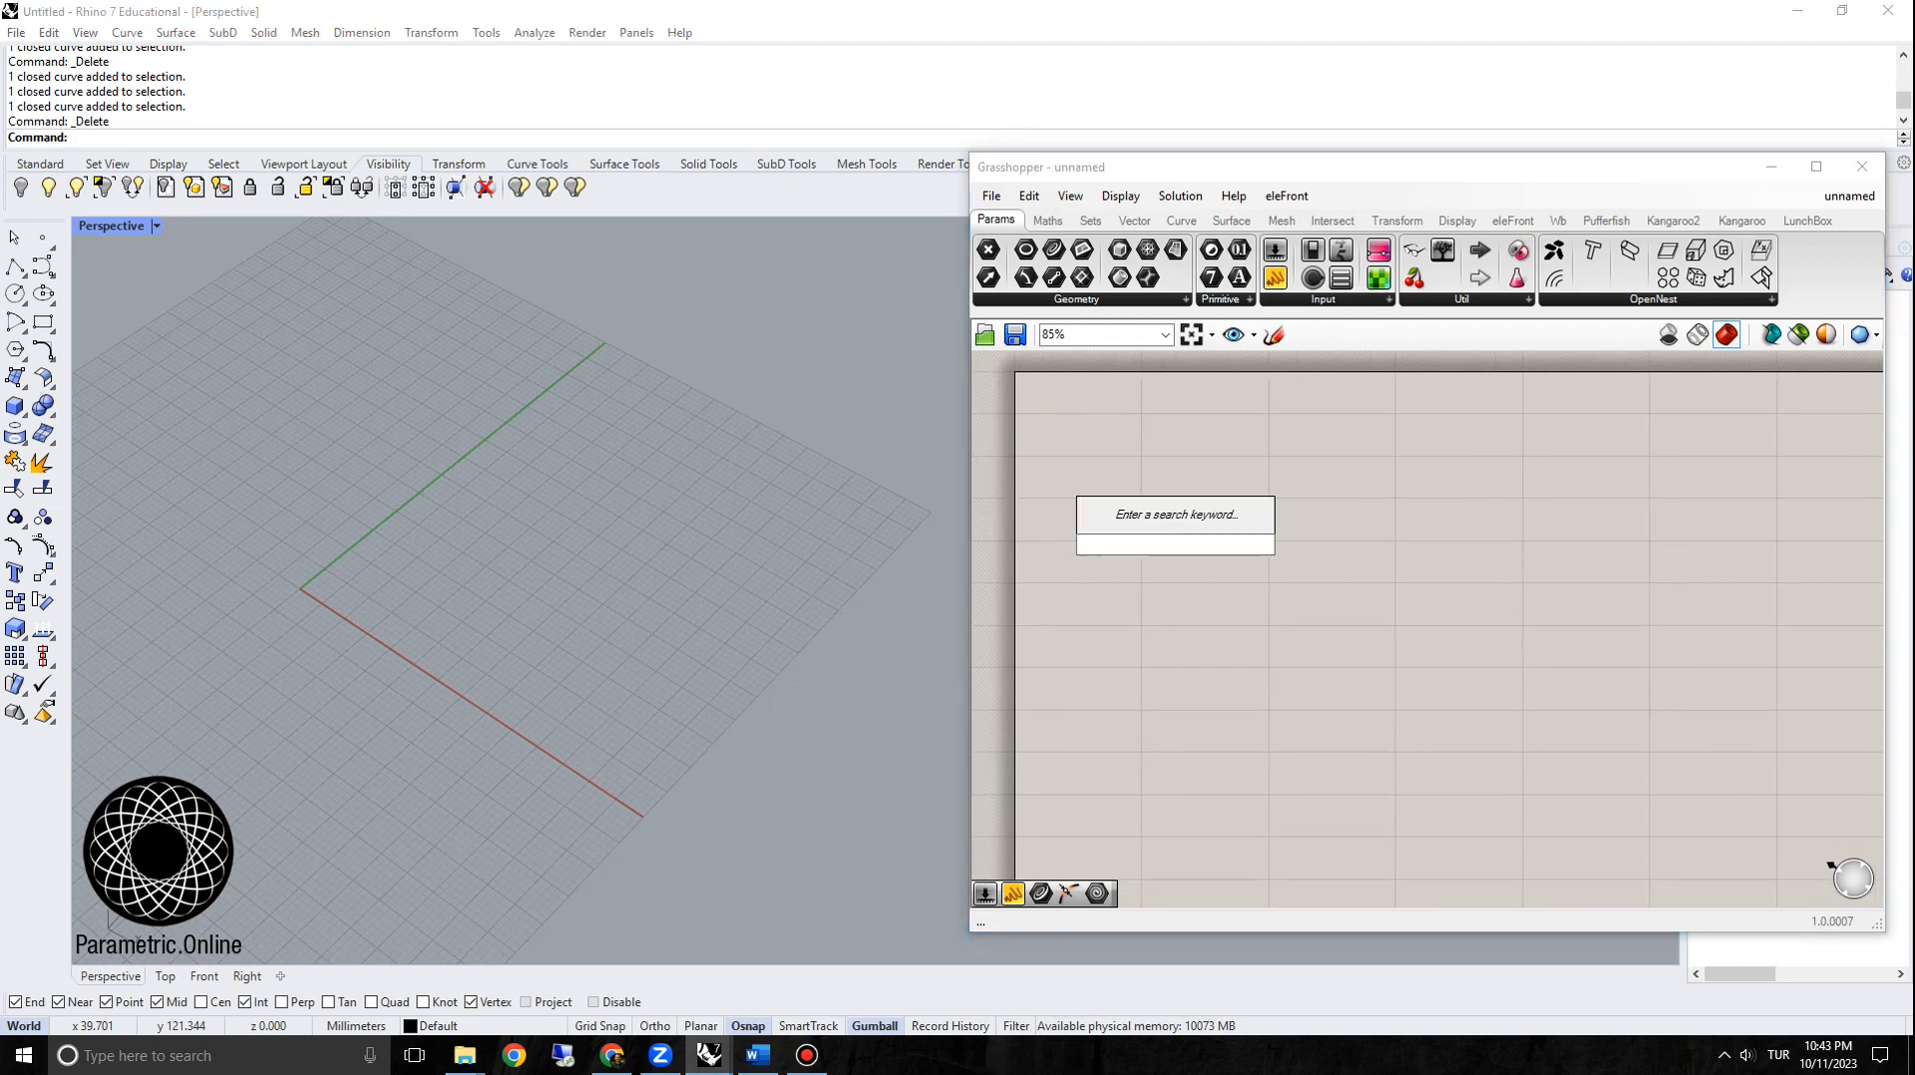
type("xyz")
key("Up")
key("Up")
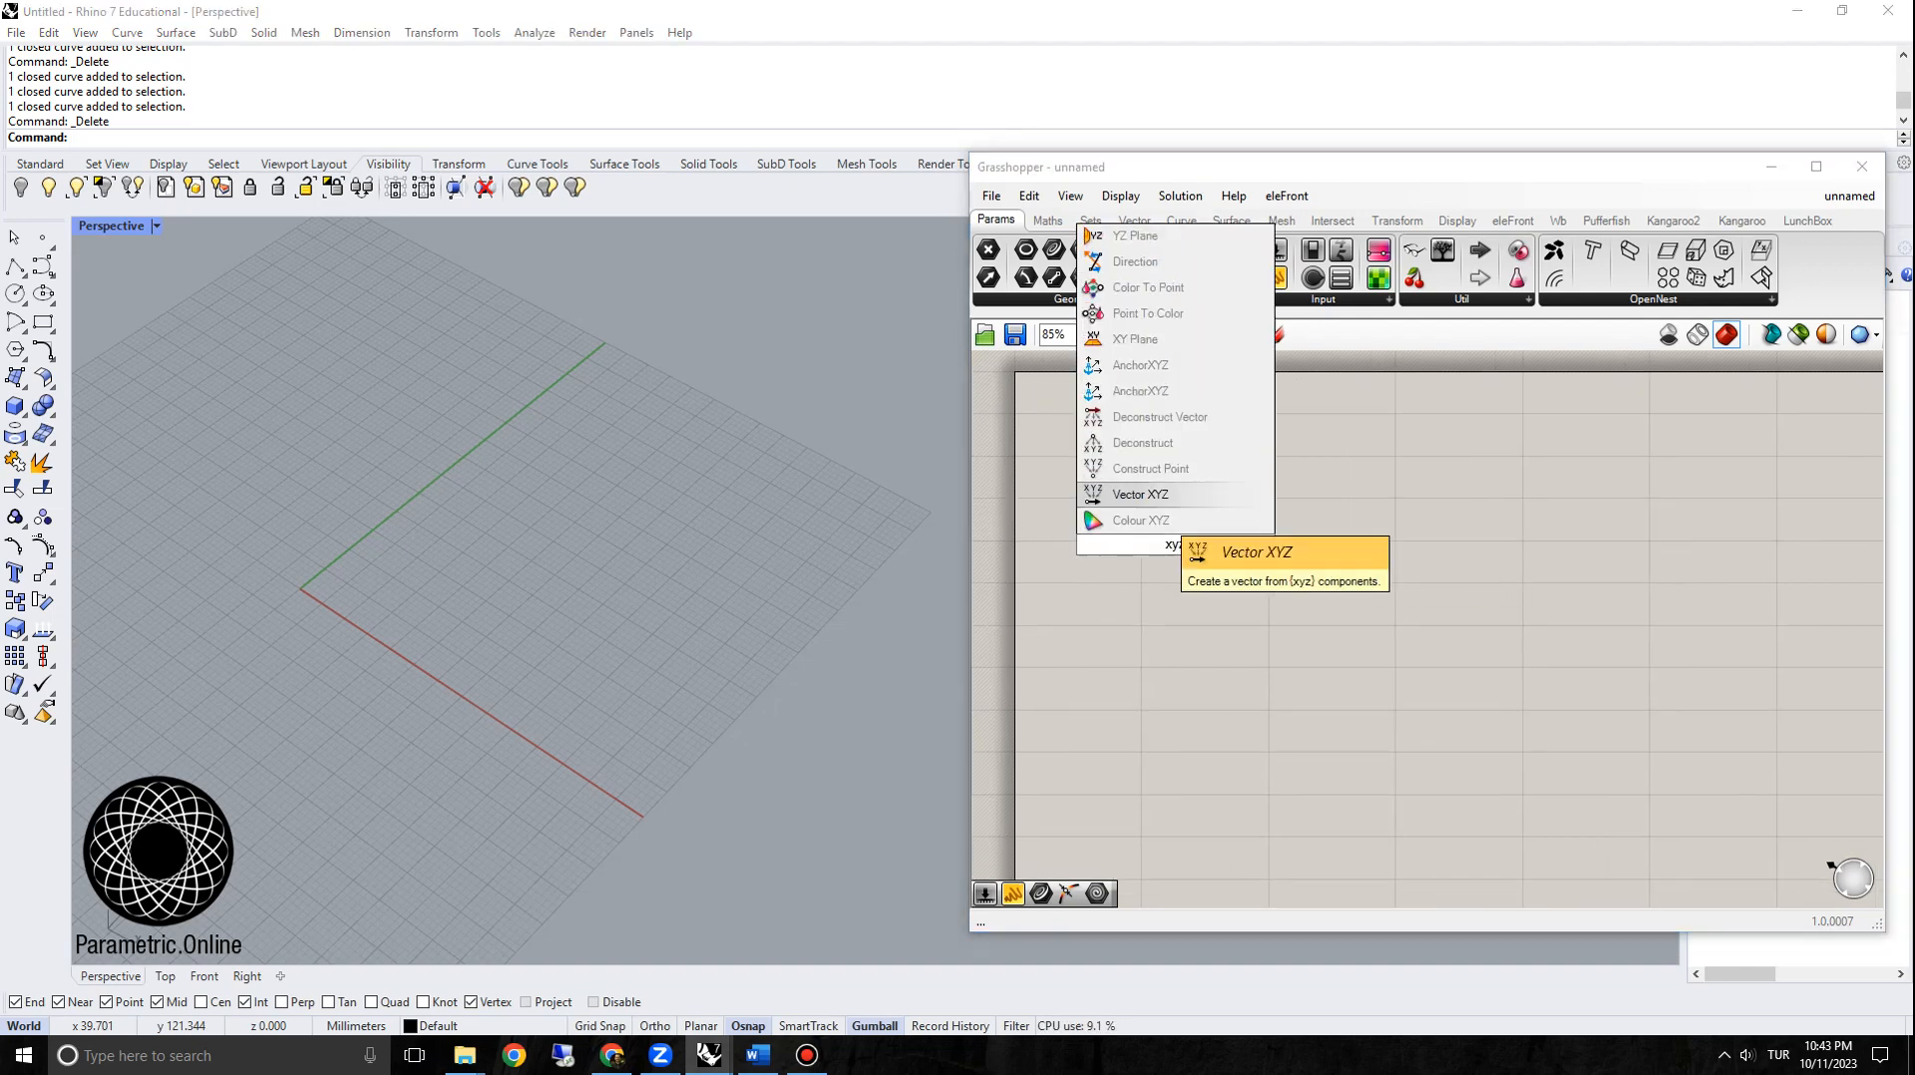
key("Return")
left_click_drag(1163, 543, 1304, 517)
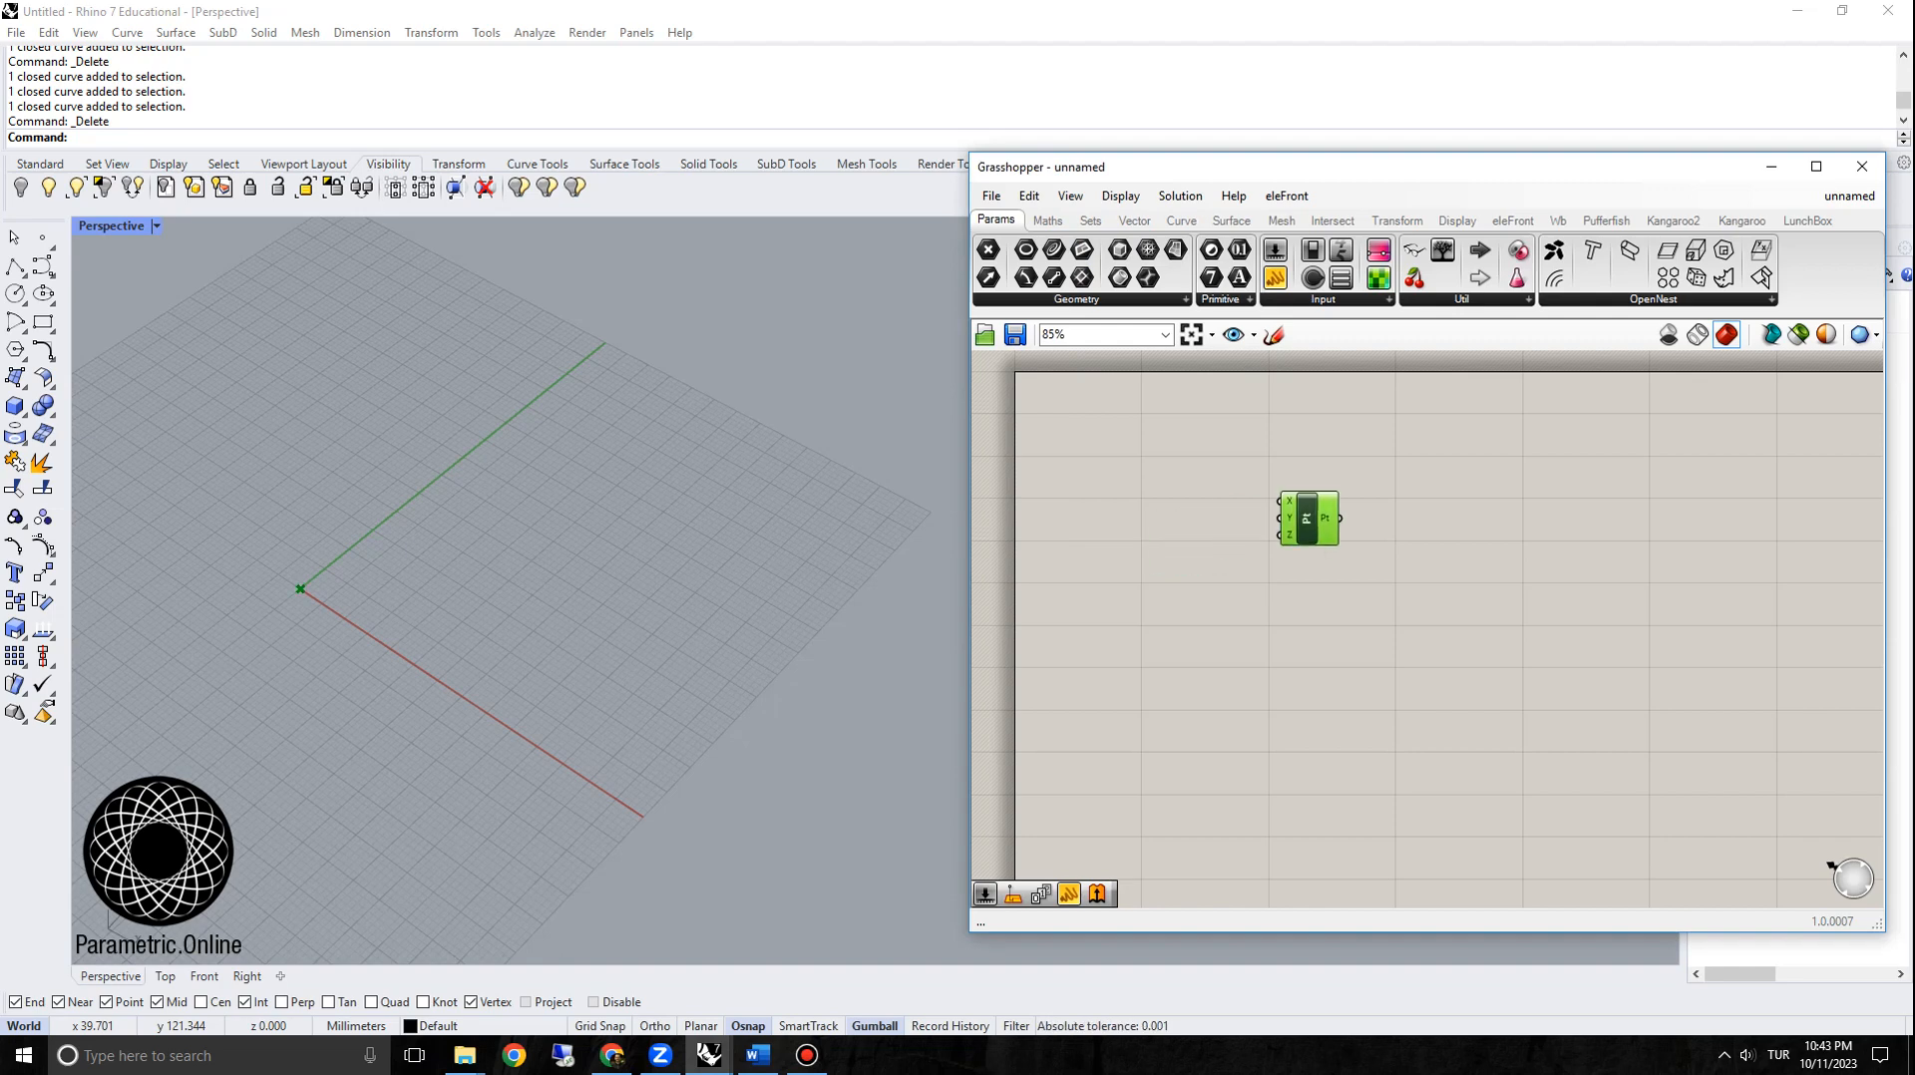
scroll(1327, 524, "up", 4)
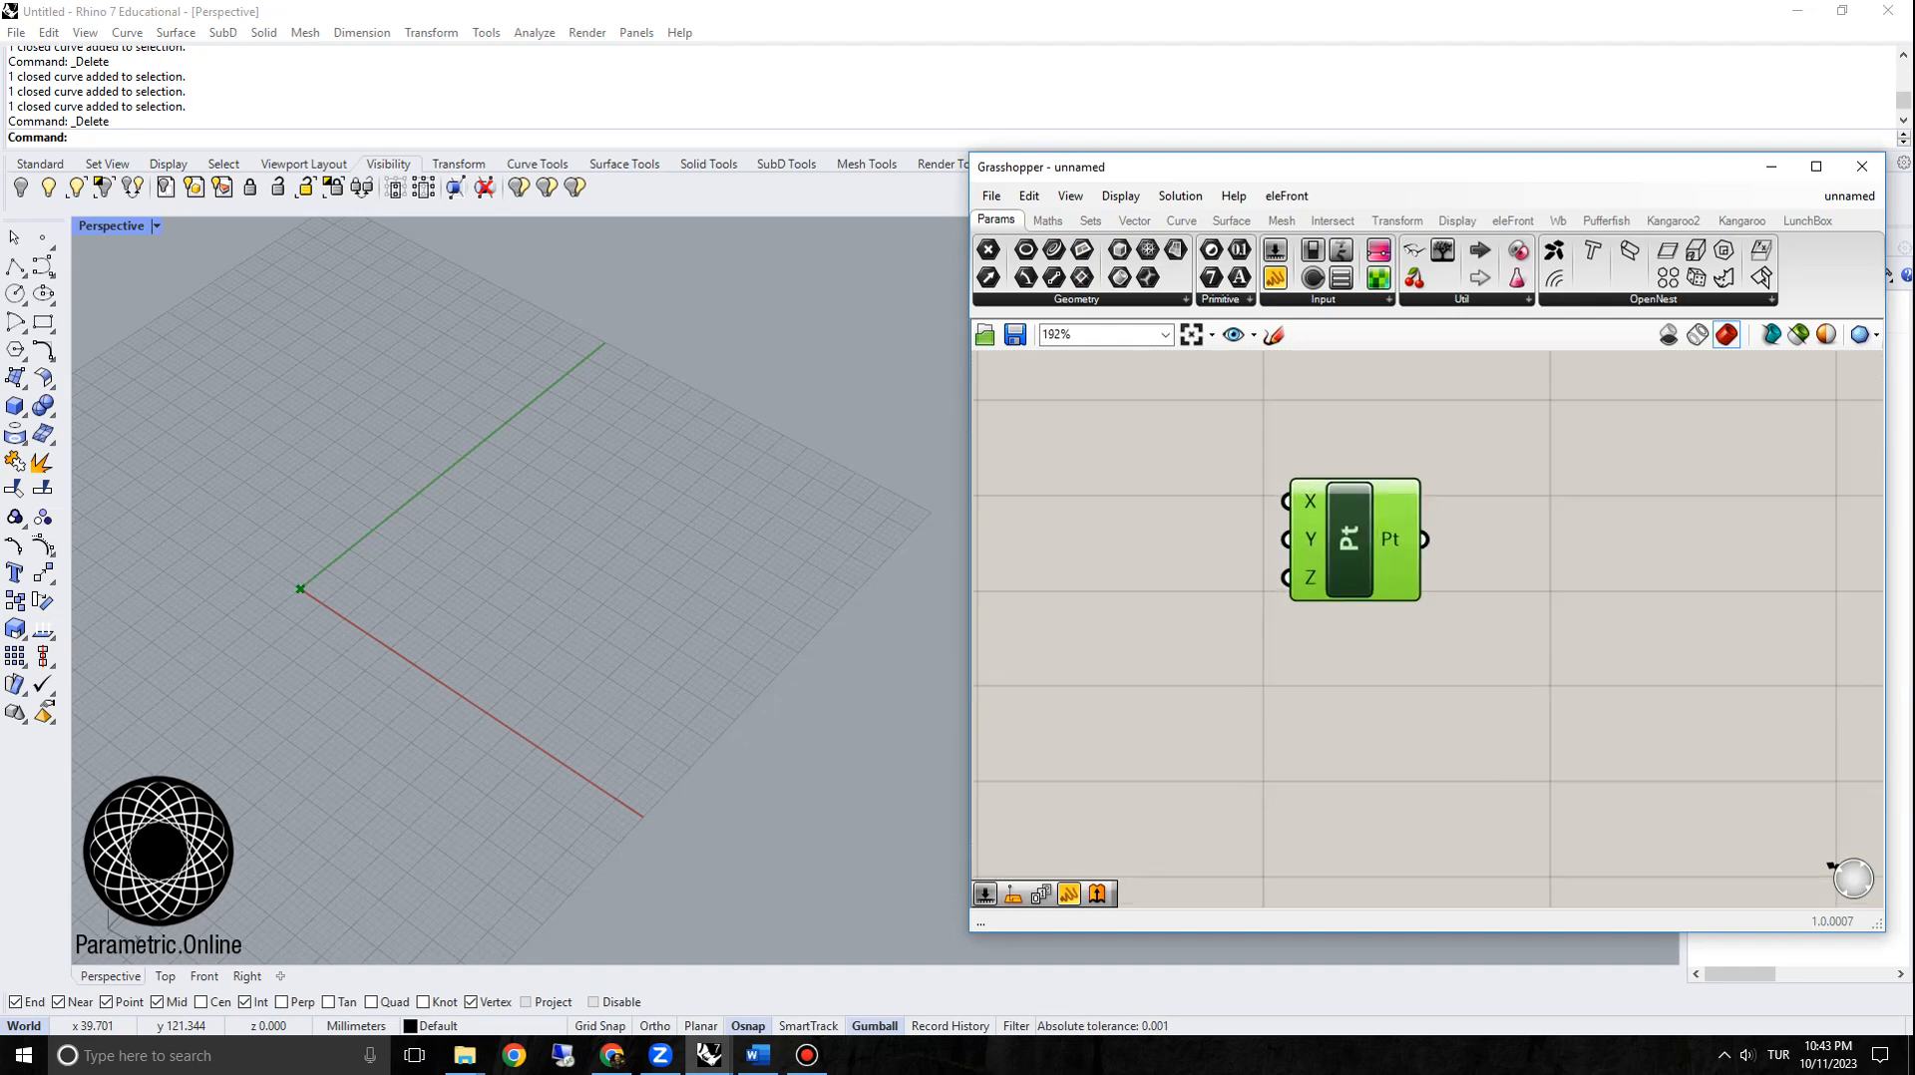
scroll(1625, 577, "down", 3)
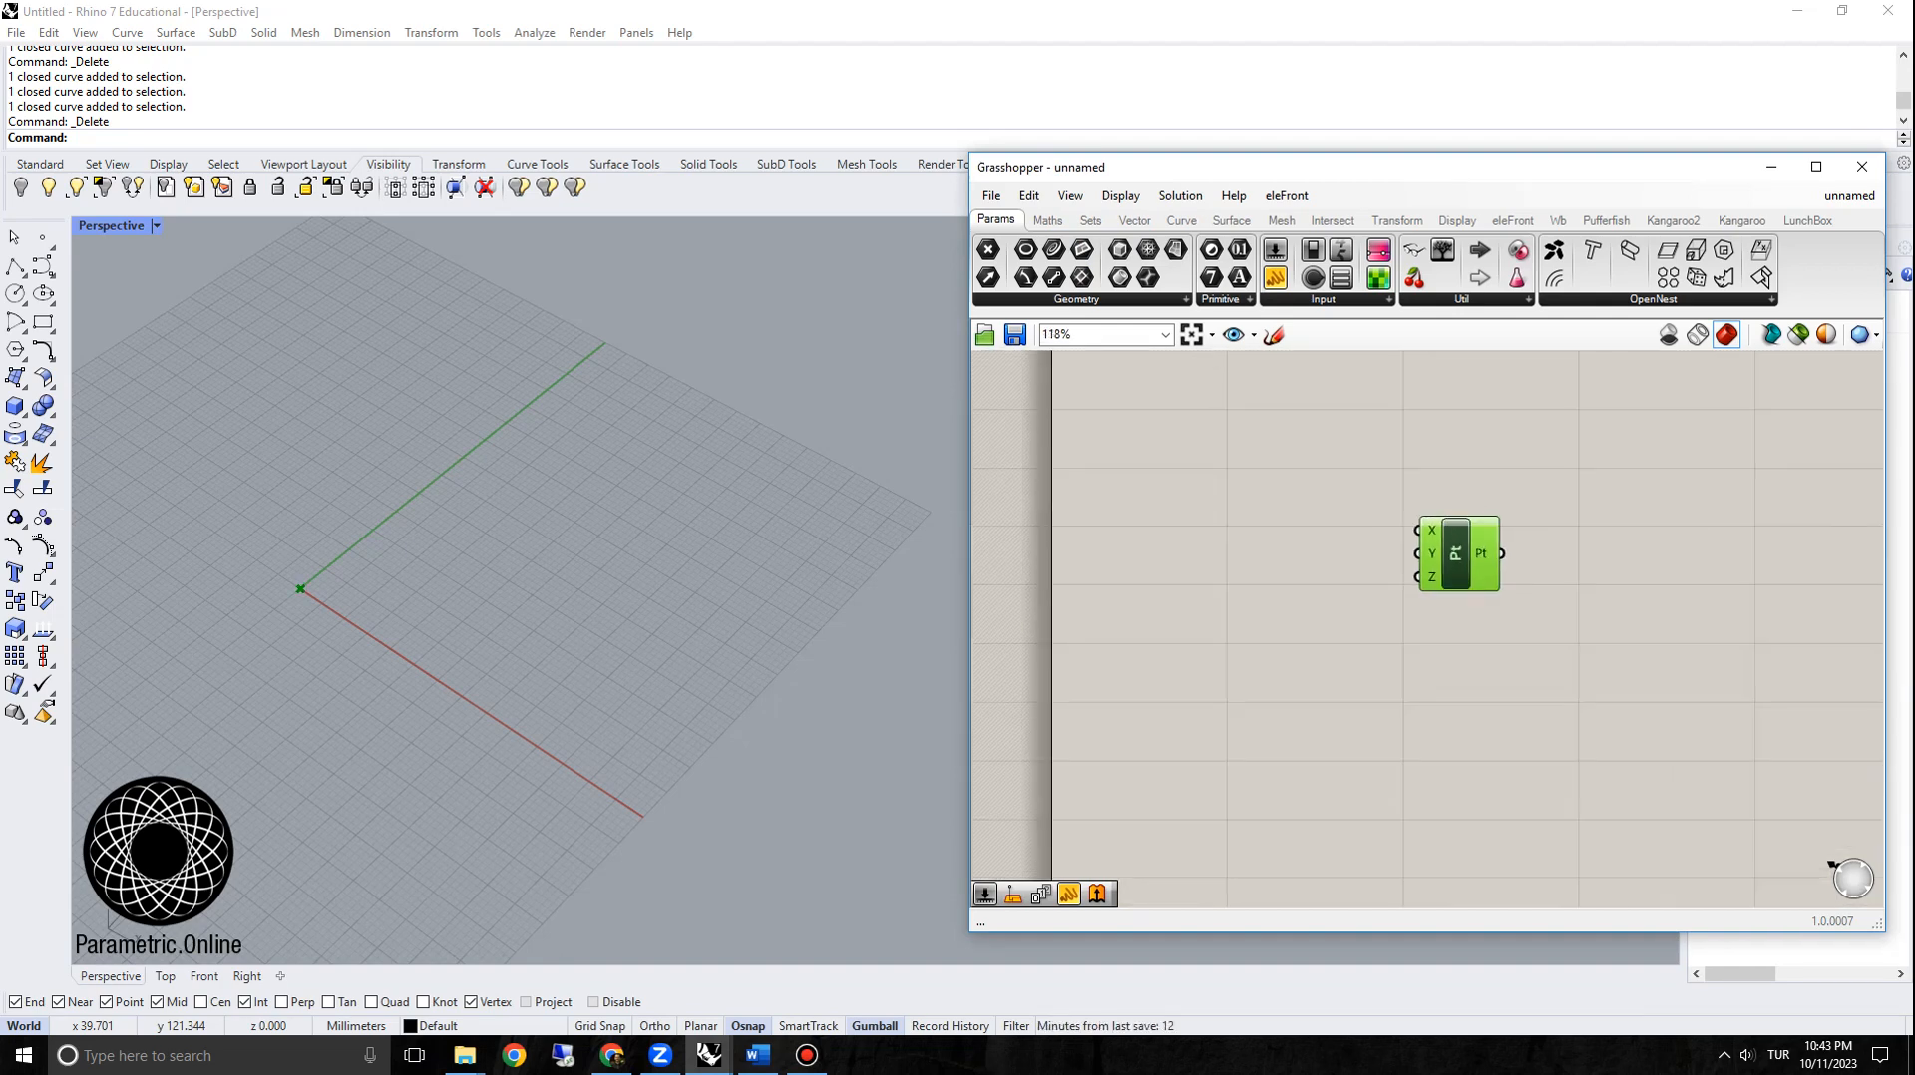
Step: Add a number slider with value 5 and connect it to the X input of the Construct Point component
double_click(1236, 528)
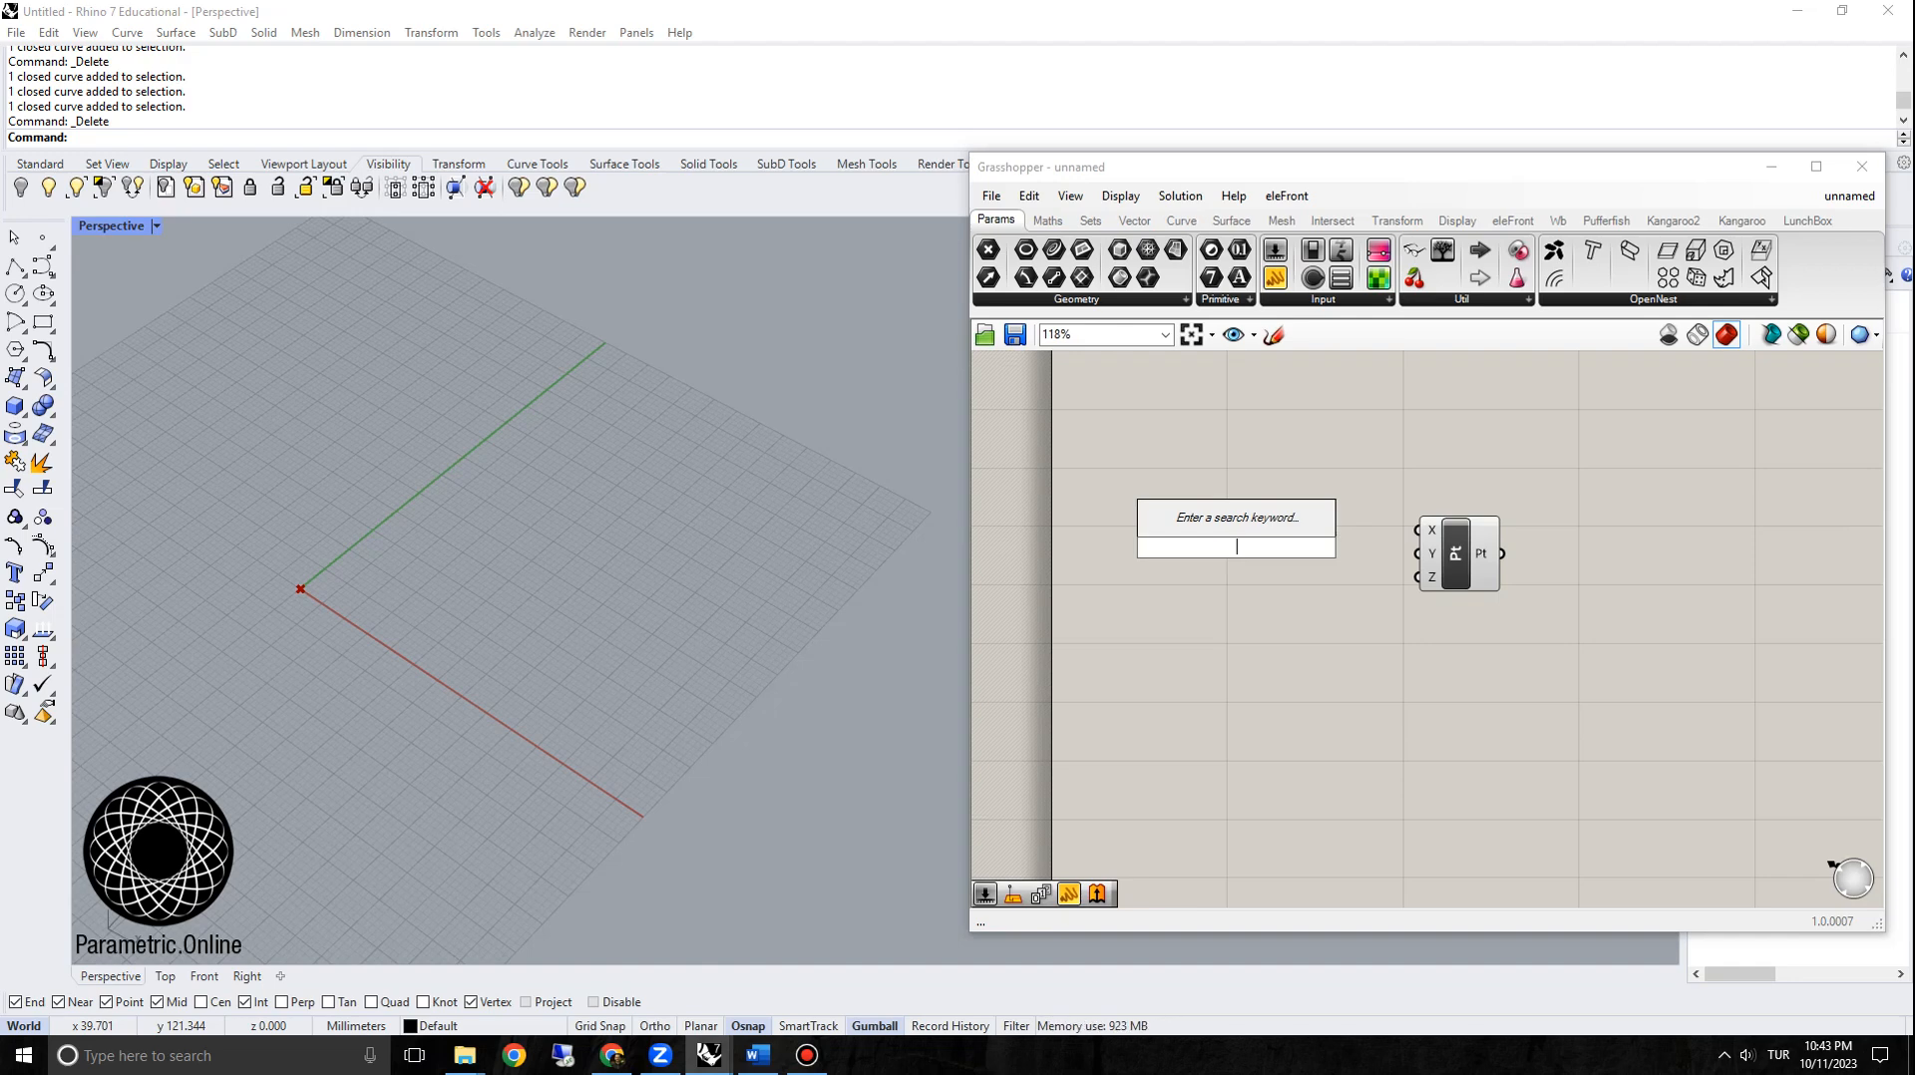
type("5")
key("Return")
scroll(1285, 529, "up", 1)
left_click_drag(1284, 549, 1490, 564)
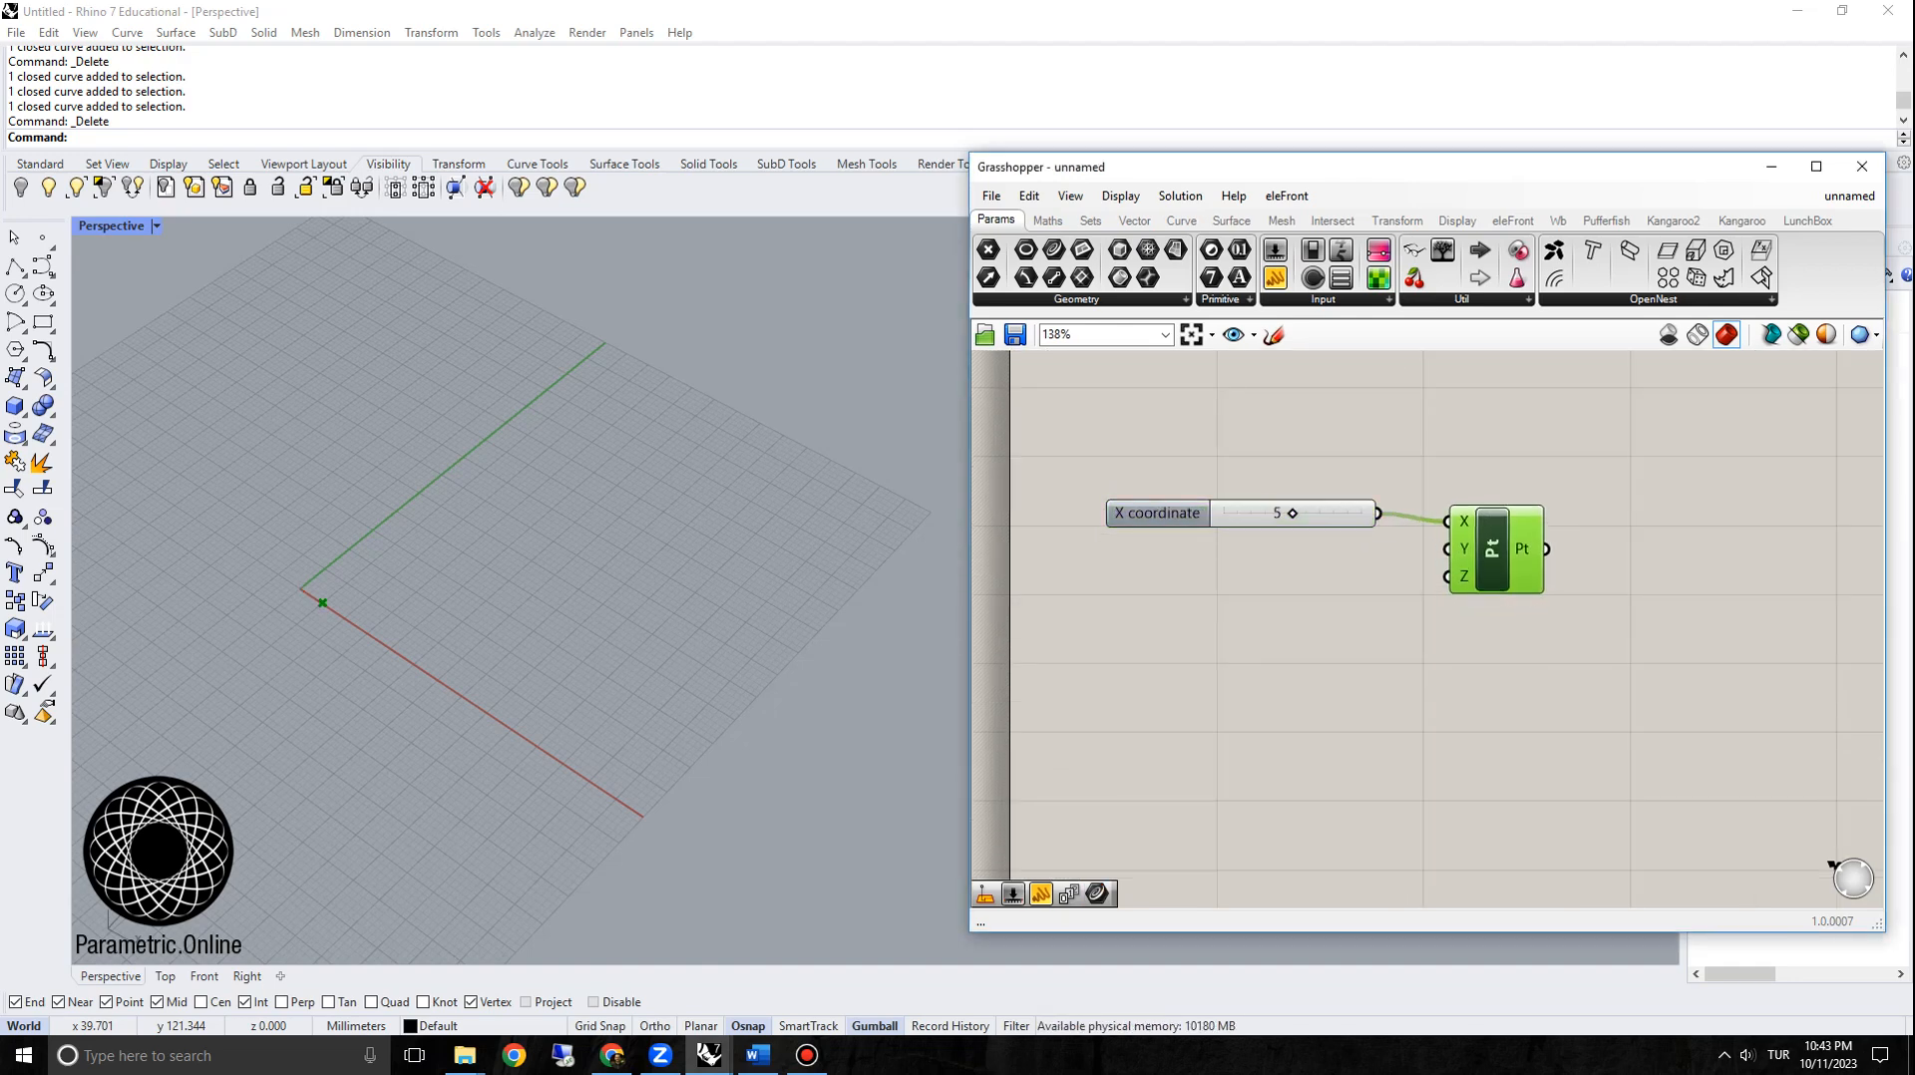
left_click_drag(1292, 514, 1292, 513)
scroll(204, 599, "up", 6)
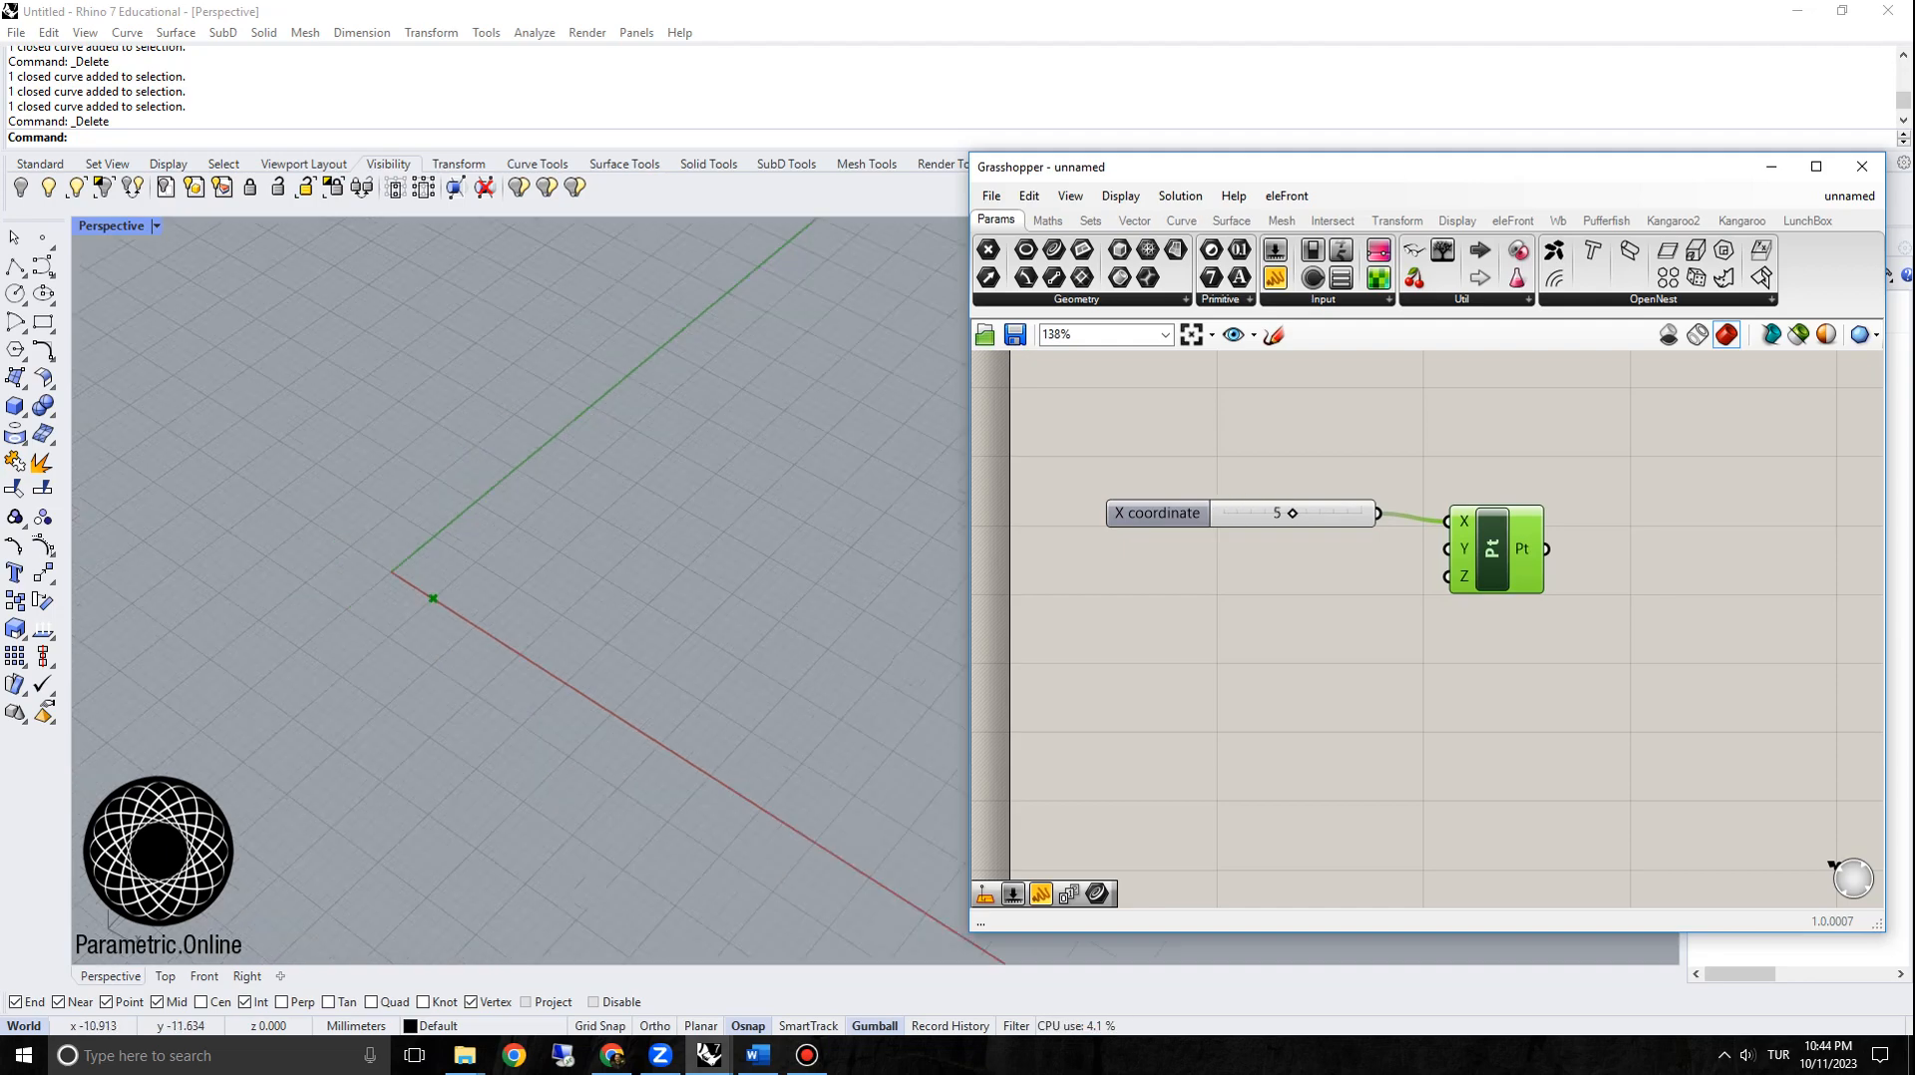
scroll(204, 598, "up", 4)
scroll(594, 569, "up", 6)
Step: Add a number slider with value 6 for the point's Y input and set the X coordinate slider to 3
double_click(1237, 598)
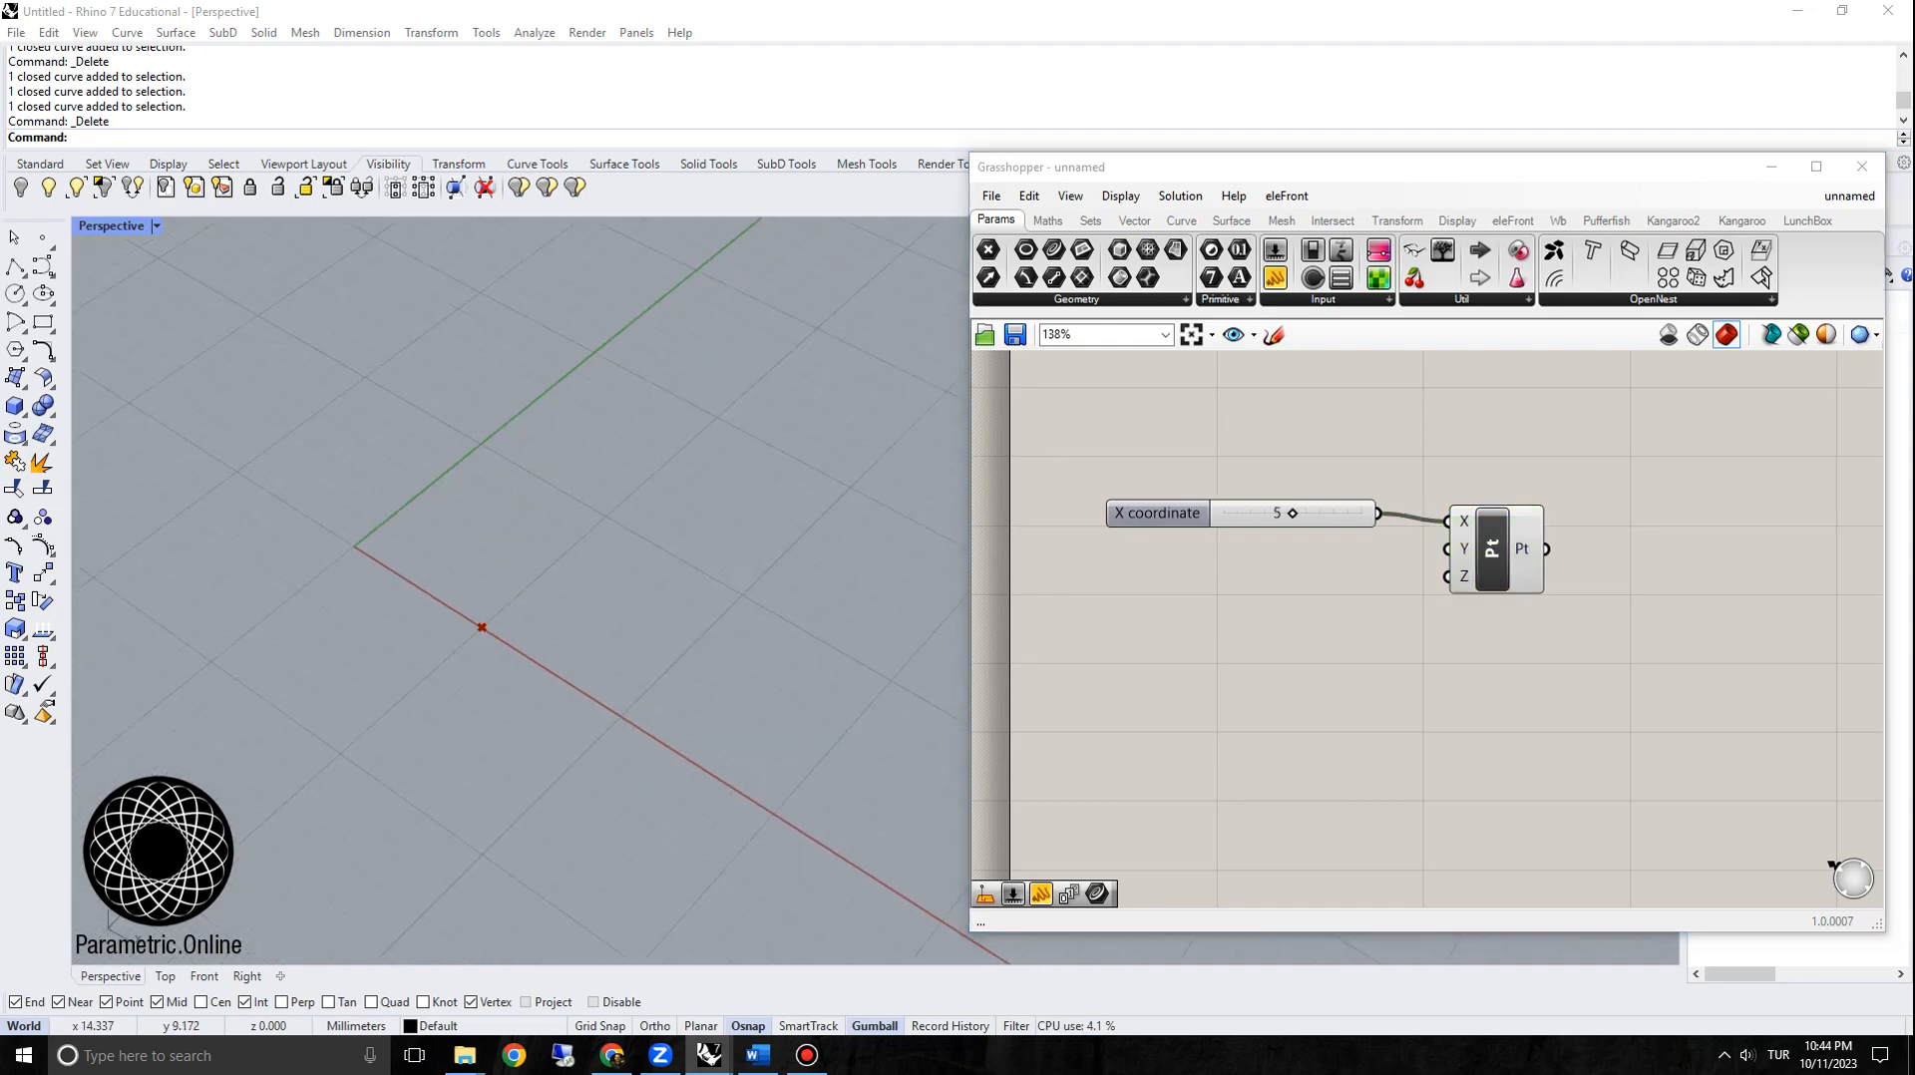
type("6")
key("Return")
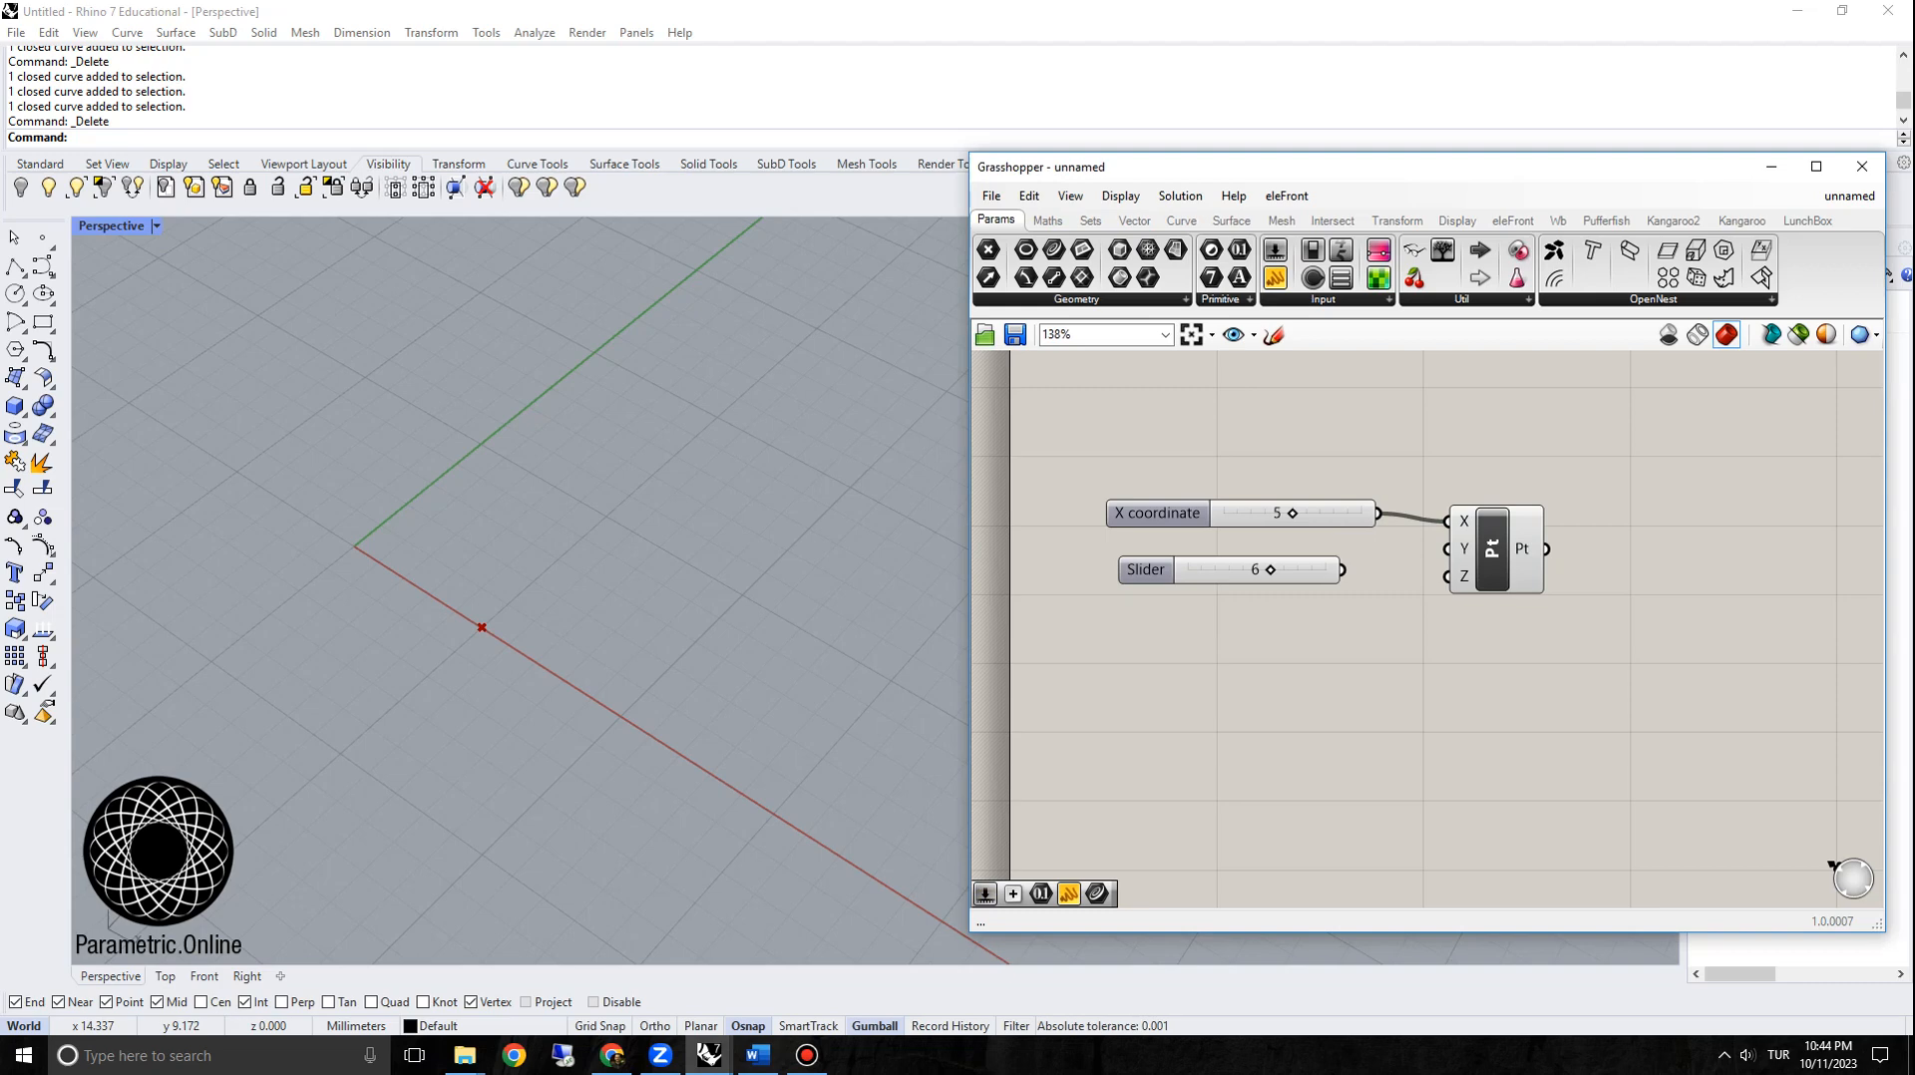
left_click_drag(1342, 569, 1447, 549)
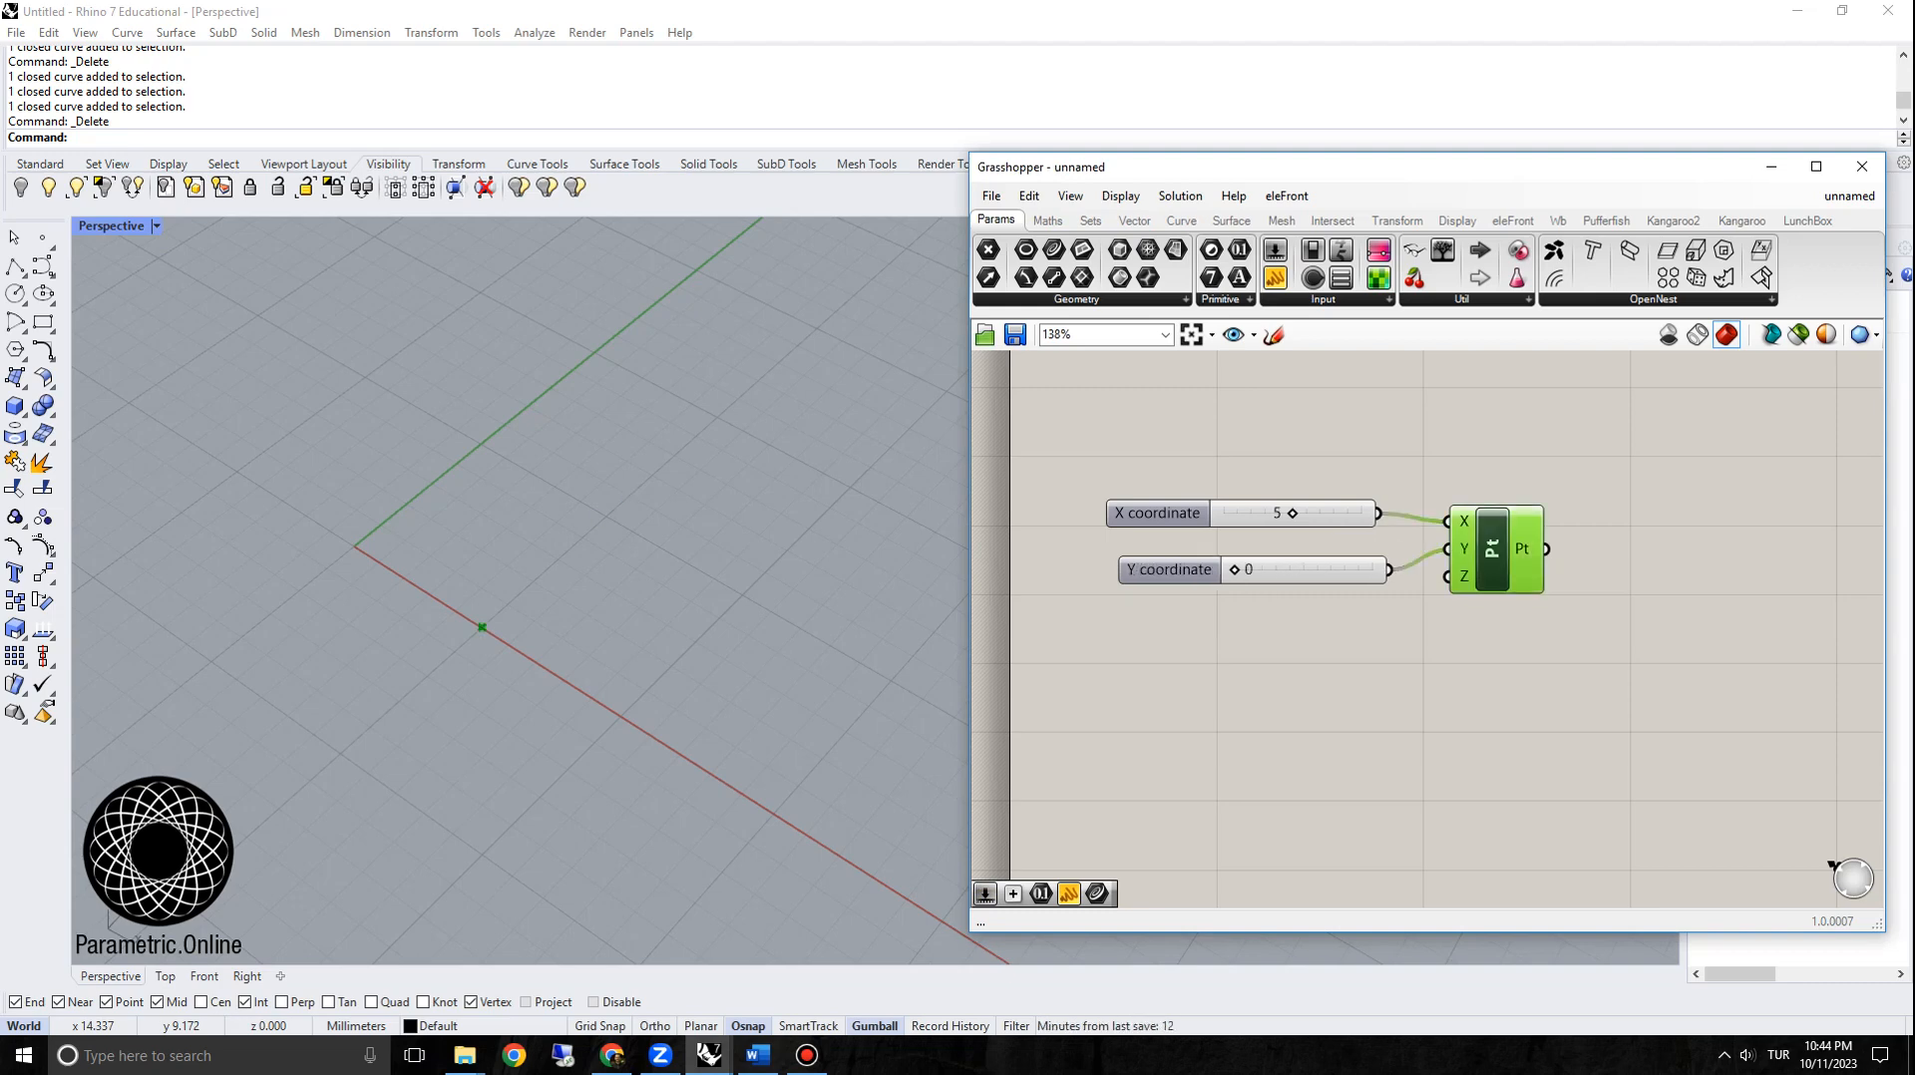
left_click_drag(1292, 513, 1265, 512)
Step: Add a Circle component beside the Construct Point component and connect the point output to its P input
scroll(1264, 491, "down", 1)
left_click(1615, 569)
right_click_drag(1626, 564, 1438, 561)
double_click(1444, 555)
type("circ")
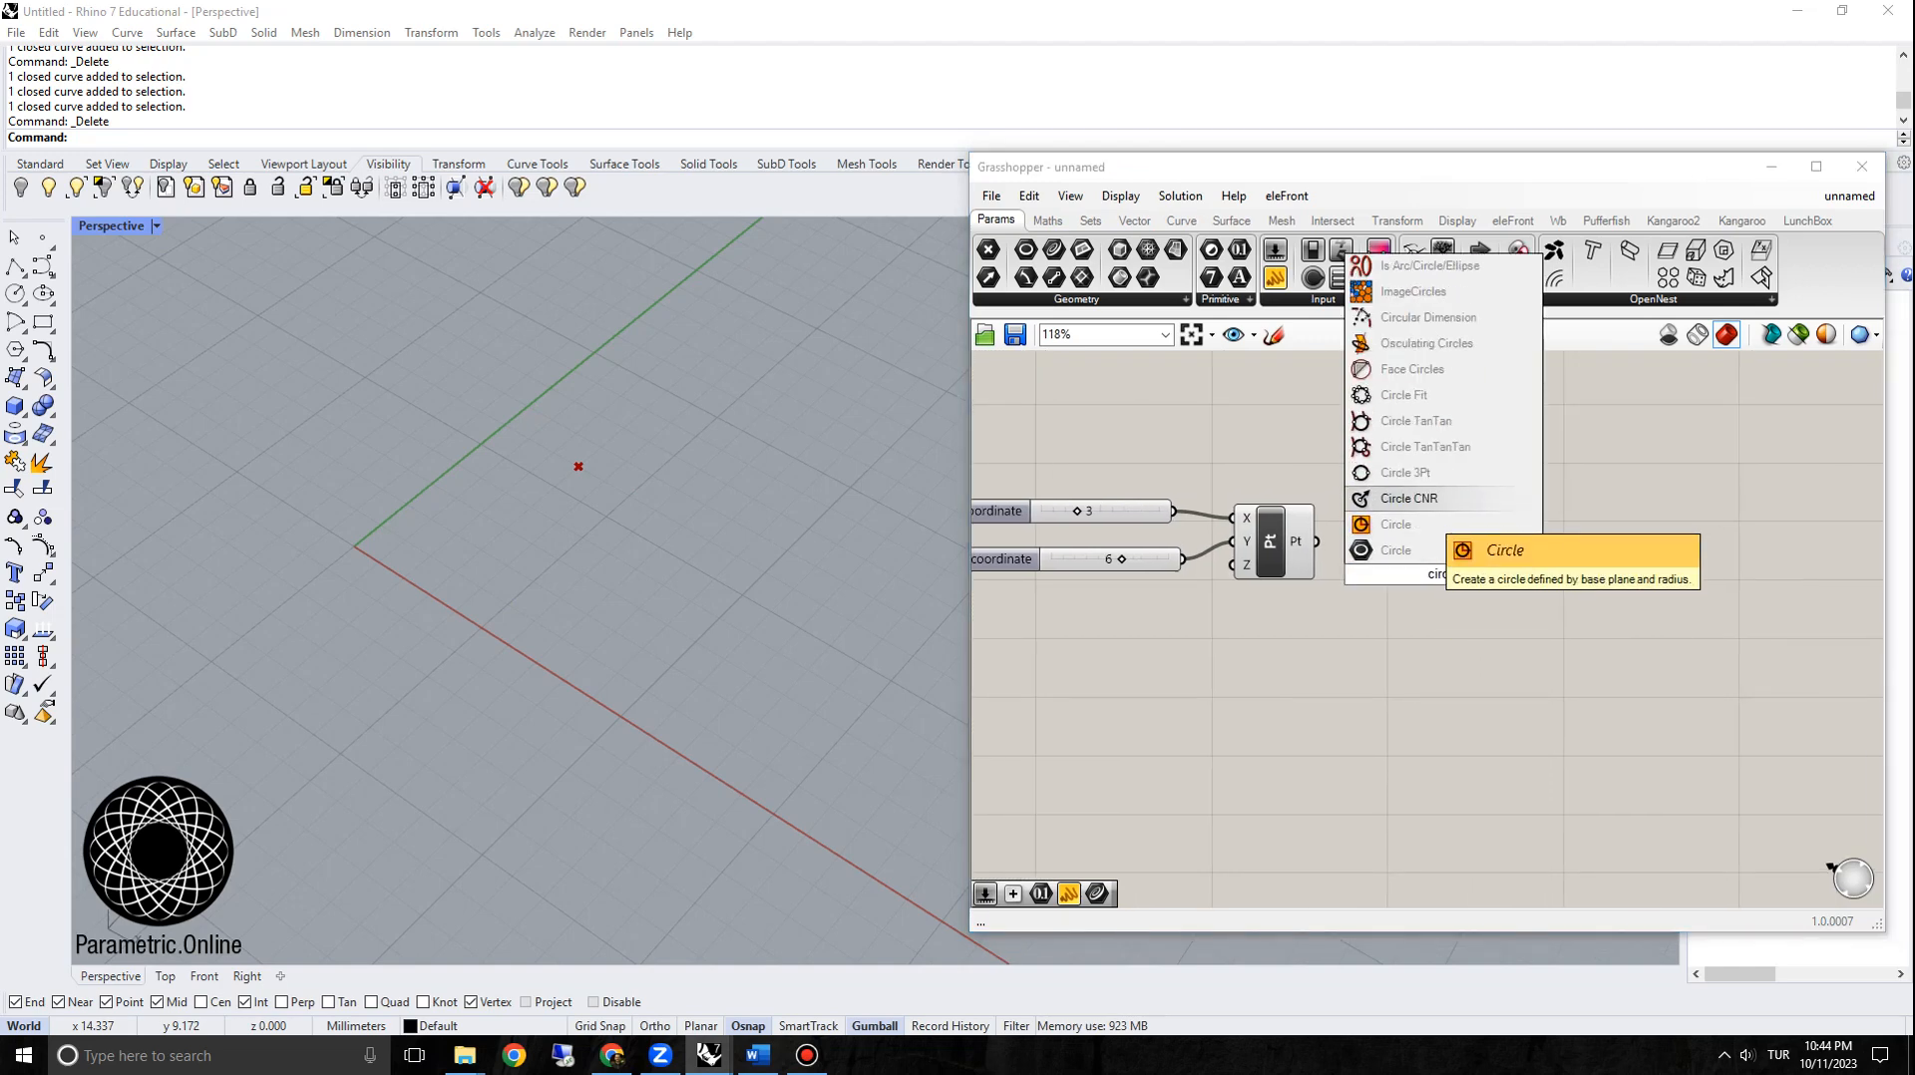
key("Return")
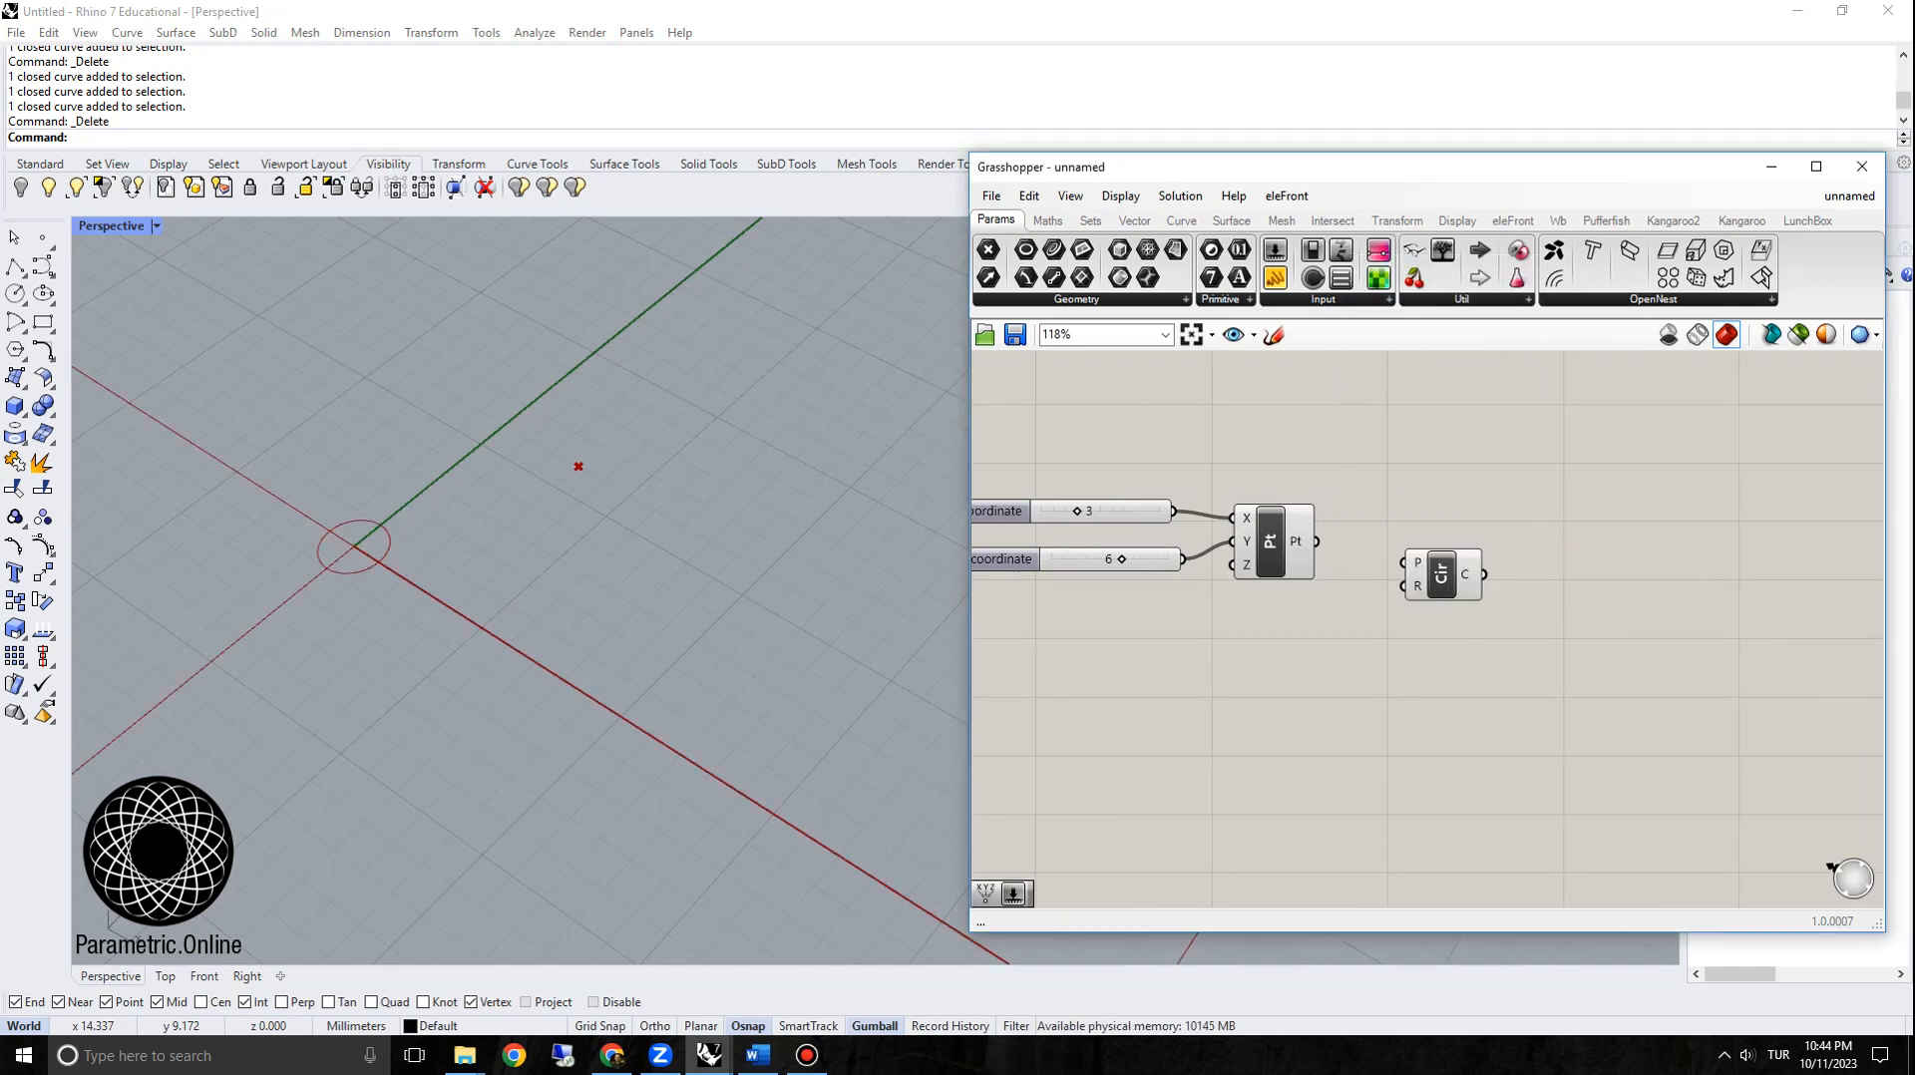
left_click_drag(1316, 542, 1283, 696)
Step: Add a number slider with value 4 and connect it to the R input of the Circle component
double_click(1181, 666)
type("4")
key("Return")
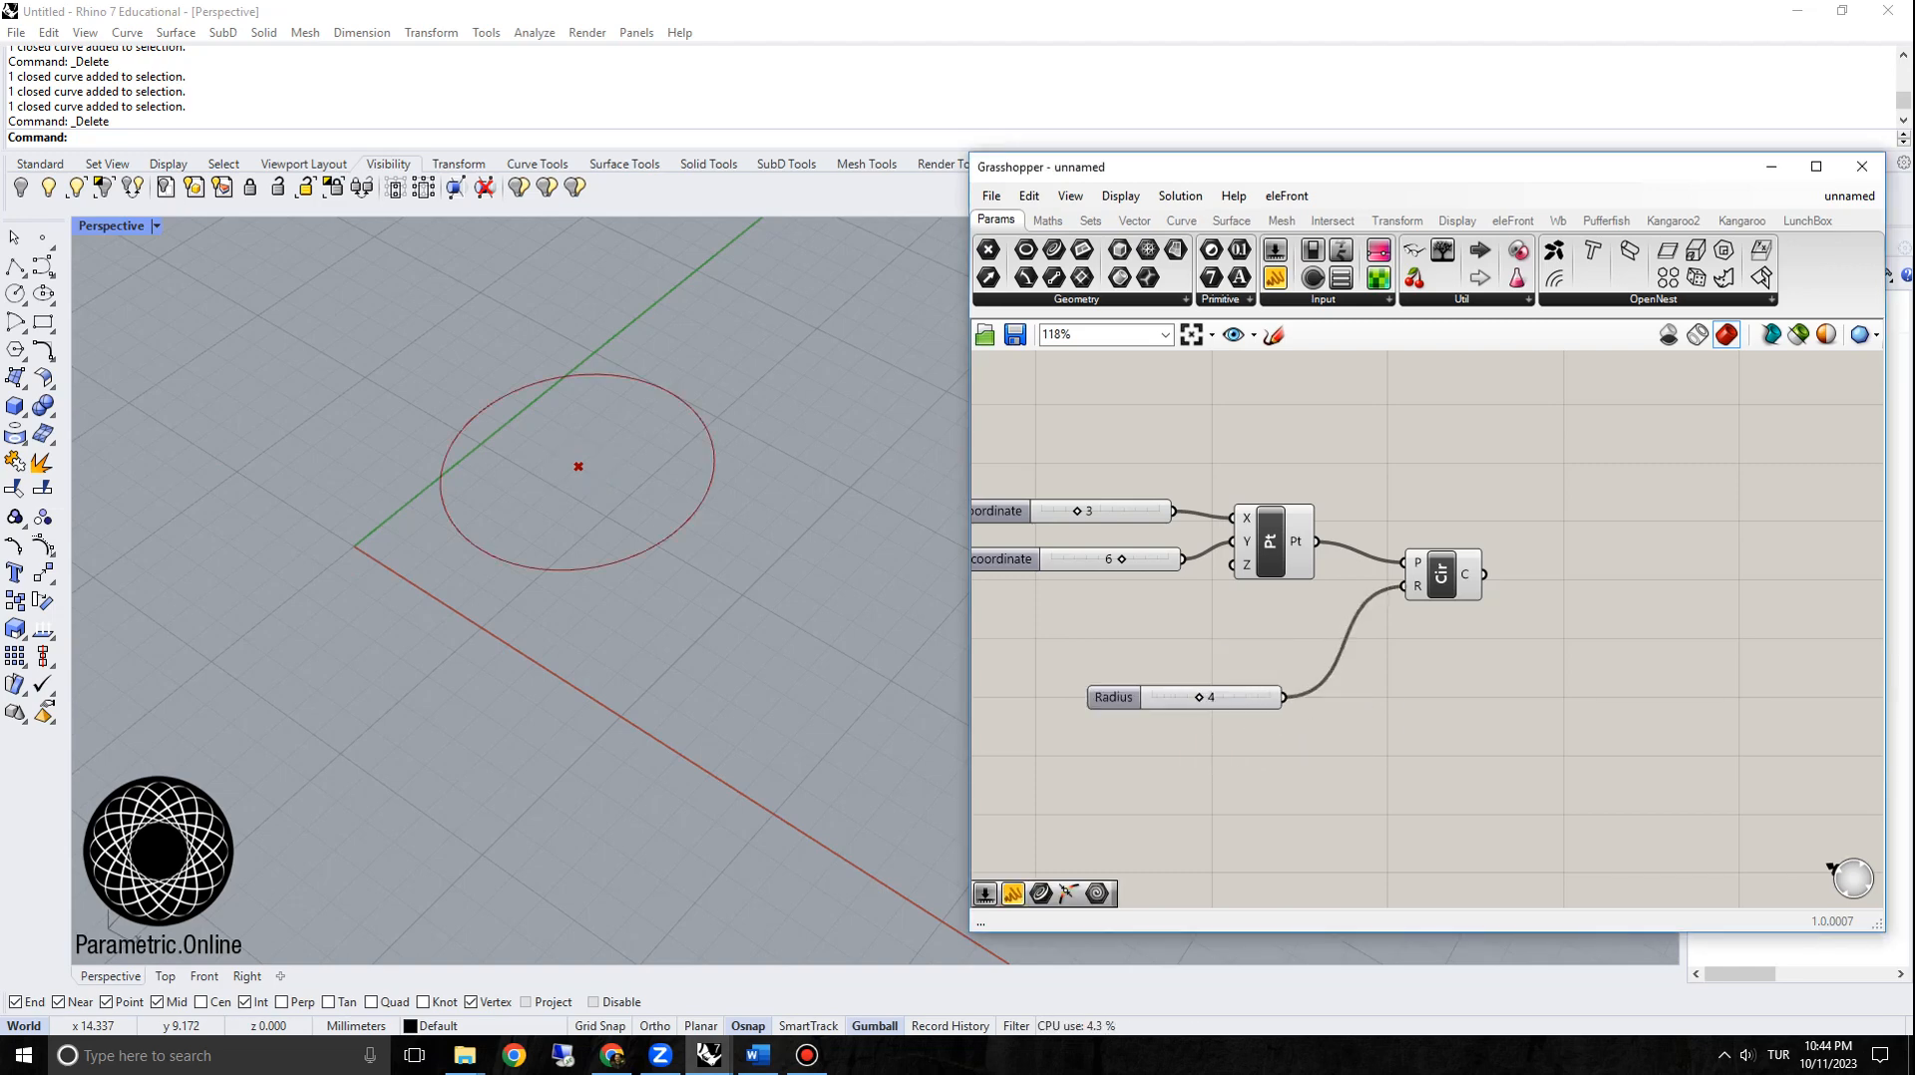
Step: Rearrange the Radius slider and the Circle component so they sit closer to the point component
left_click_drag(1112, 698, 1145, 631)
left_click_drag(1441, 575, 1437, 548)
left_click(1421, 502)
scroll(1421, 502, "down", 2)
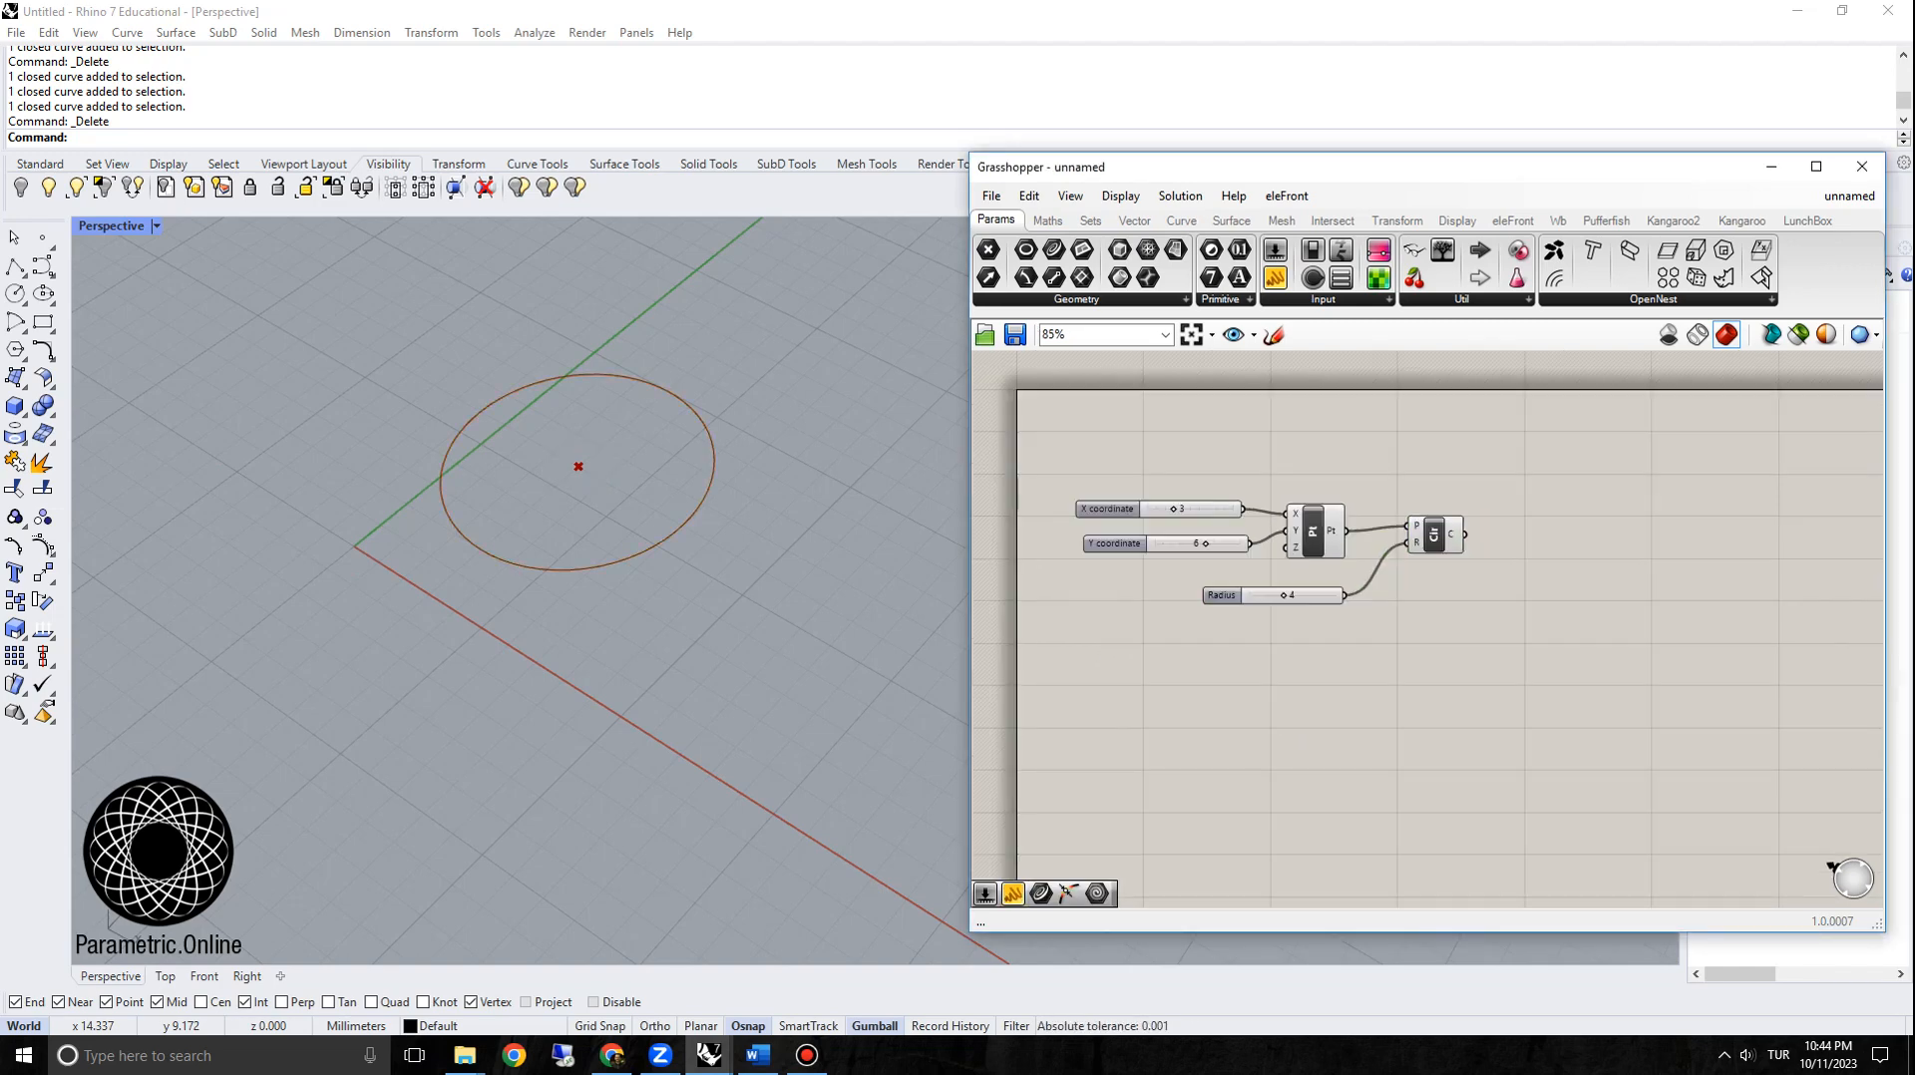
Step: Move the Y coordinate slider up so it lines up directly beneath the X coordinate slider
left_click(1433, 534)
scroll(1433, 534, "up", 4)
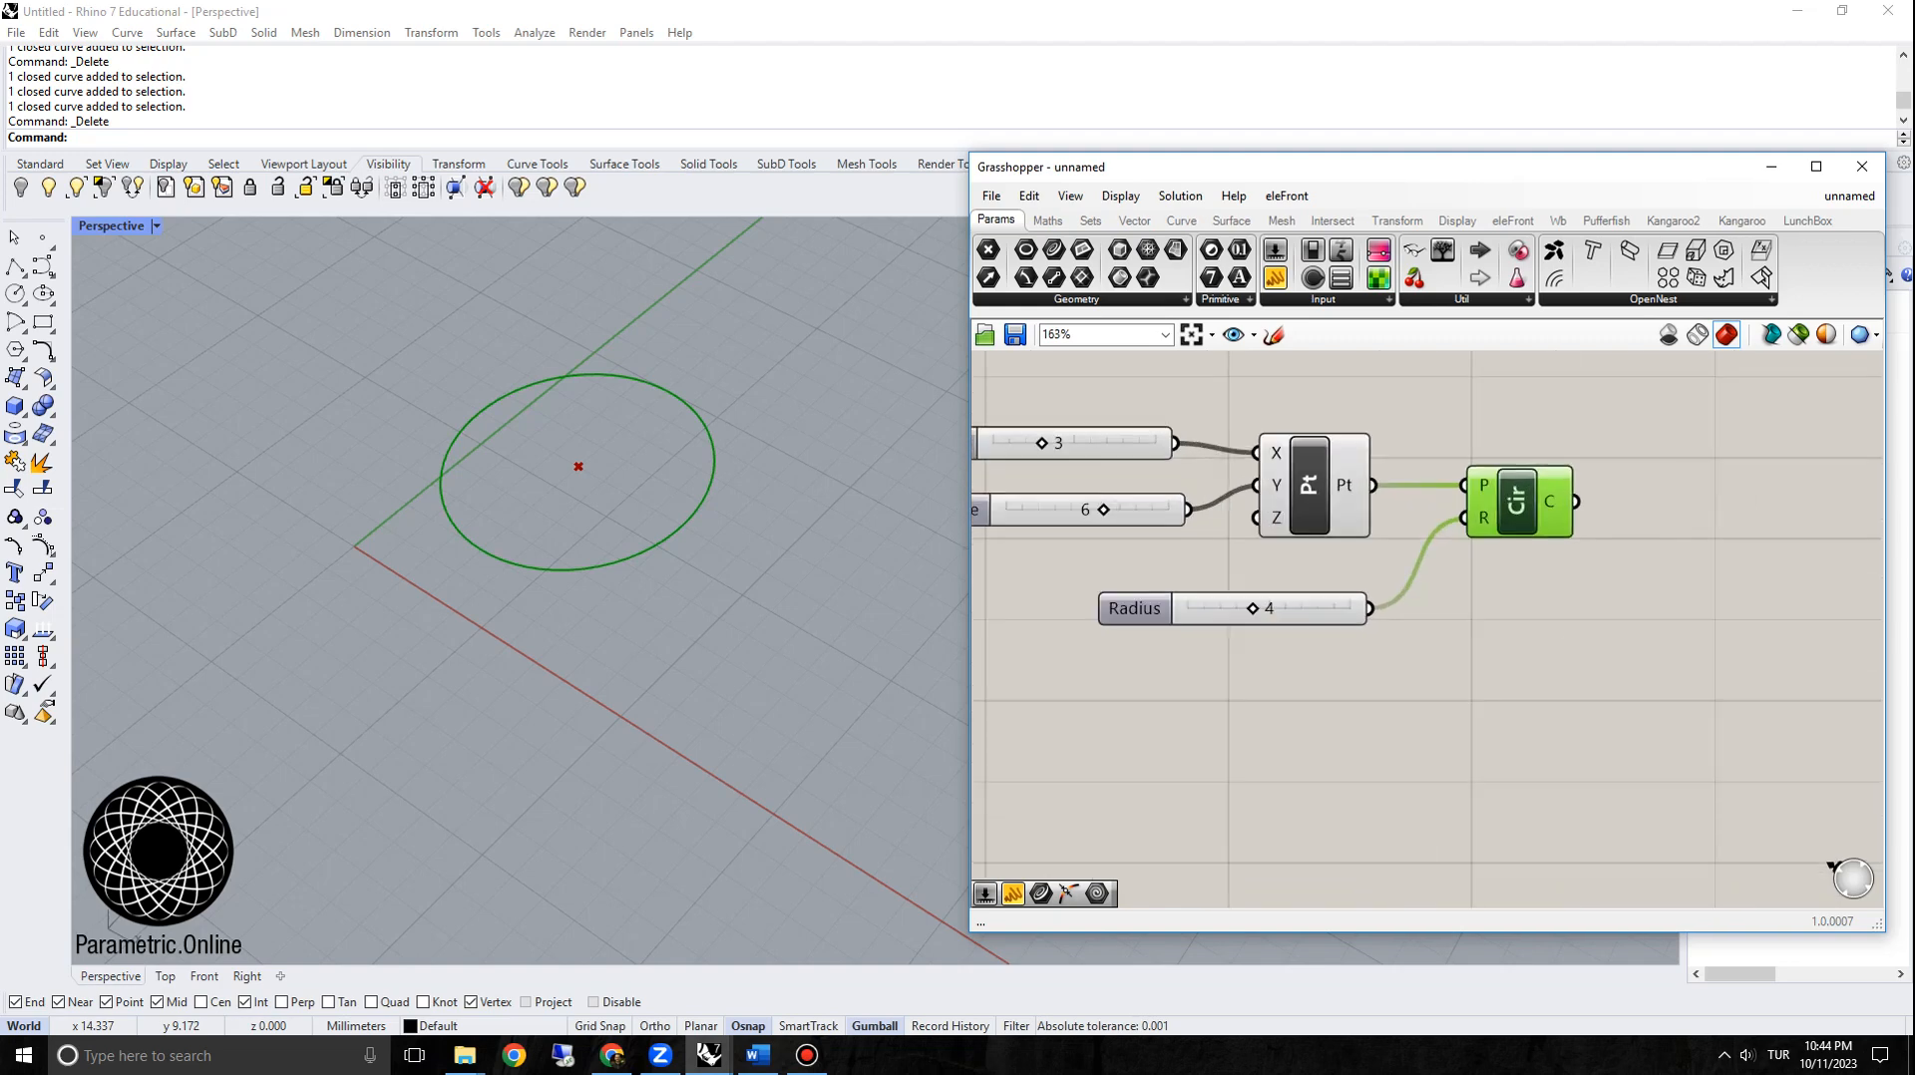
scroll(1212, 460, "up", 1)
mouse_move(1169, 519)
left_mouse_down()
mouse_move(1141, 482)
mouse_move(1154, 491)
left_mouse_up()
scroll(1406, 397, "down", 2)
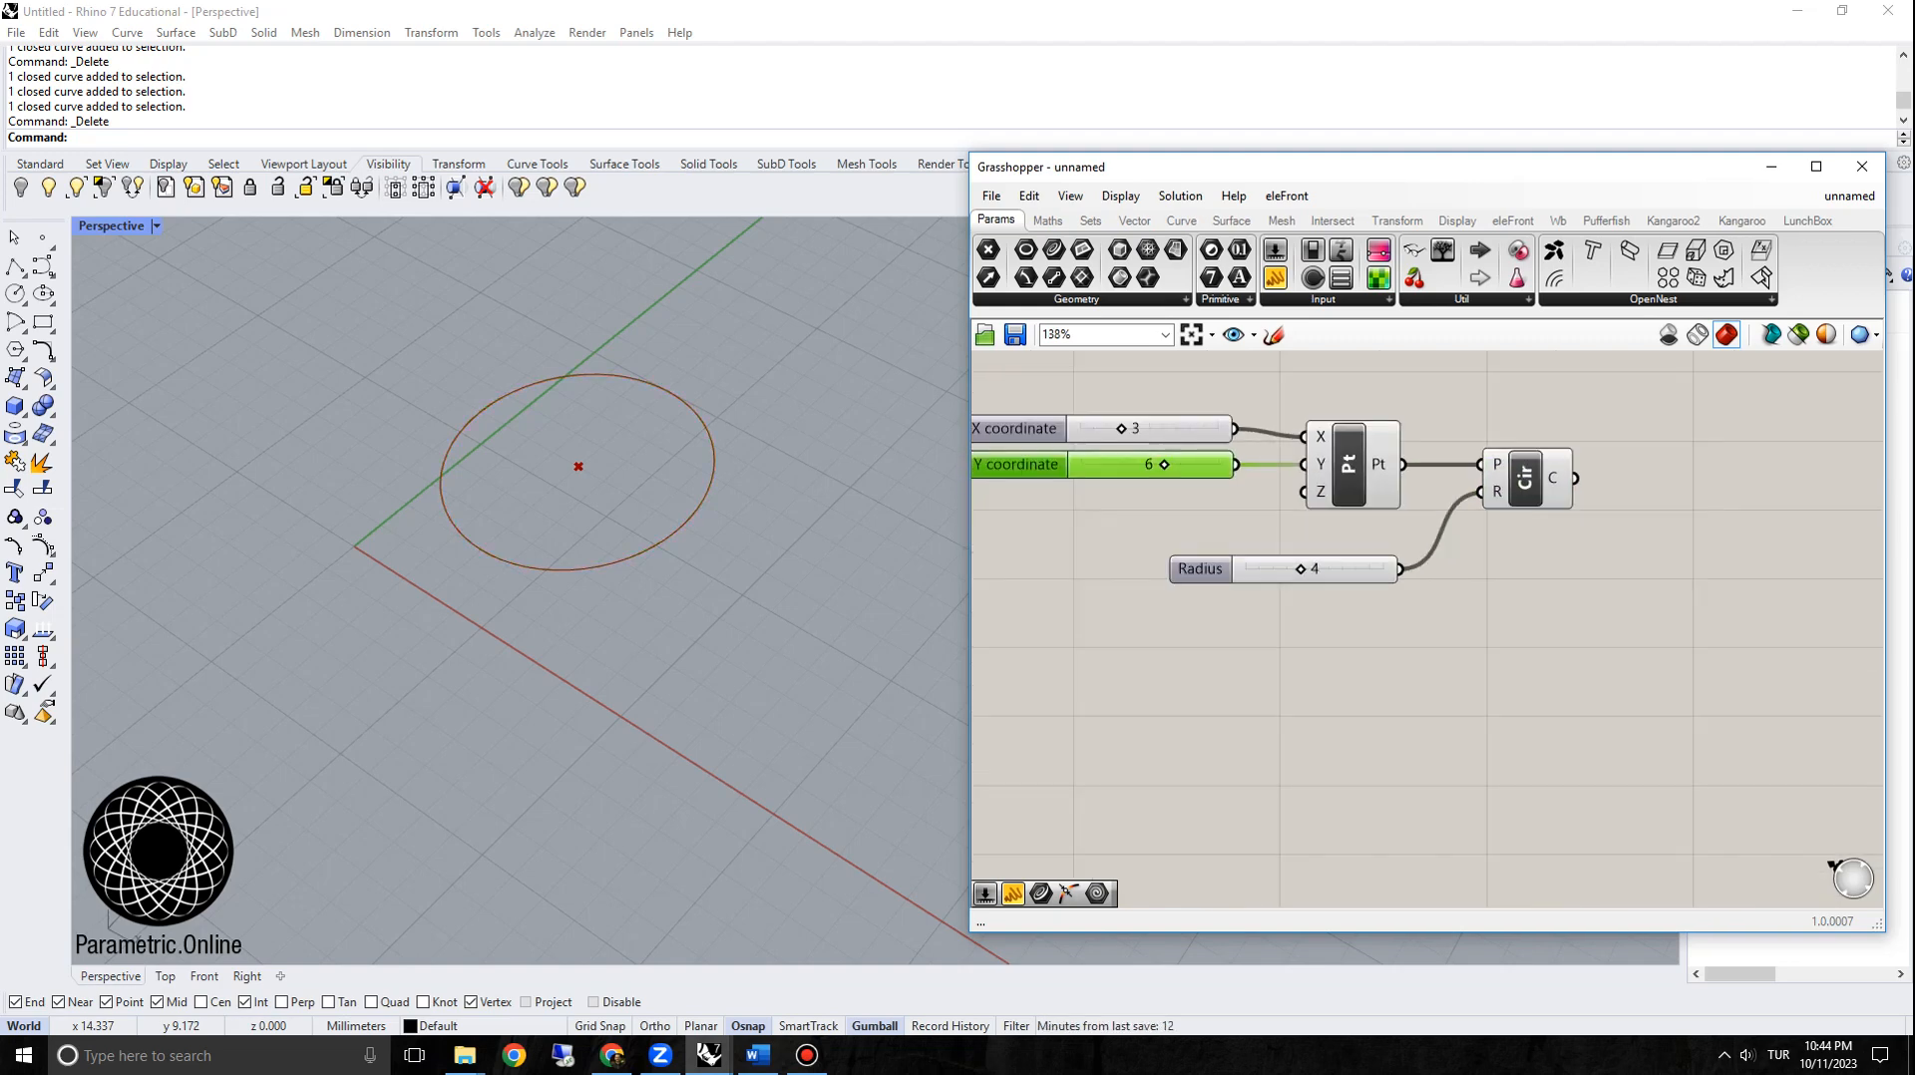
Step: Select and deselect the Construct Point and Circle components to compare their selected and unselected preview colours in the Rhino viewport
left_click(1348, 465)
right_click_drag(1436, 399, 1465, 564)
left_click(1465, 563)
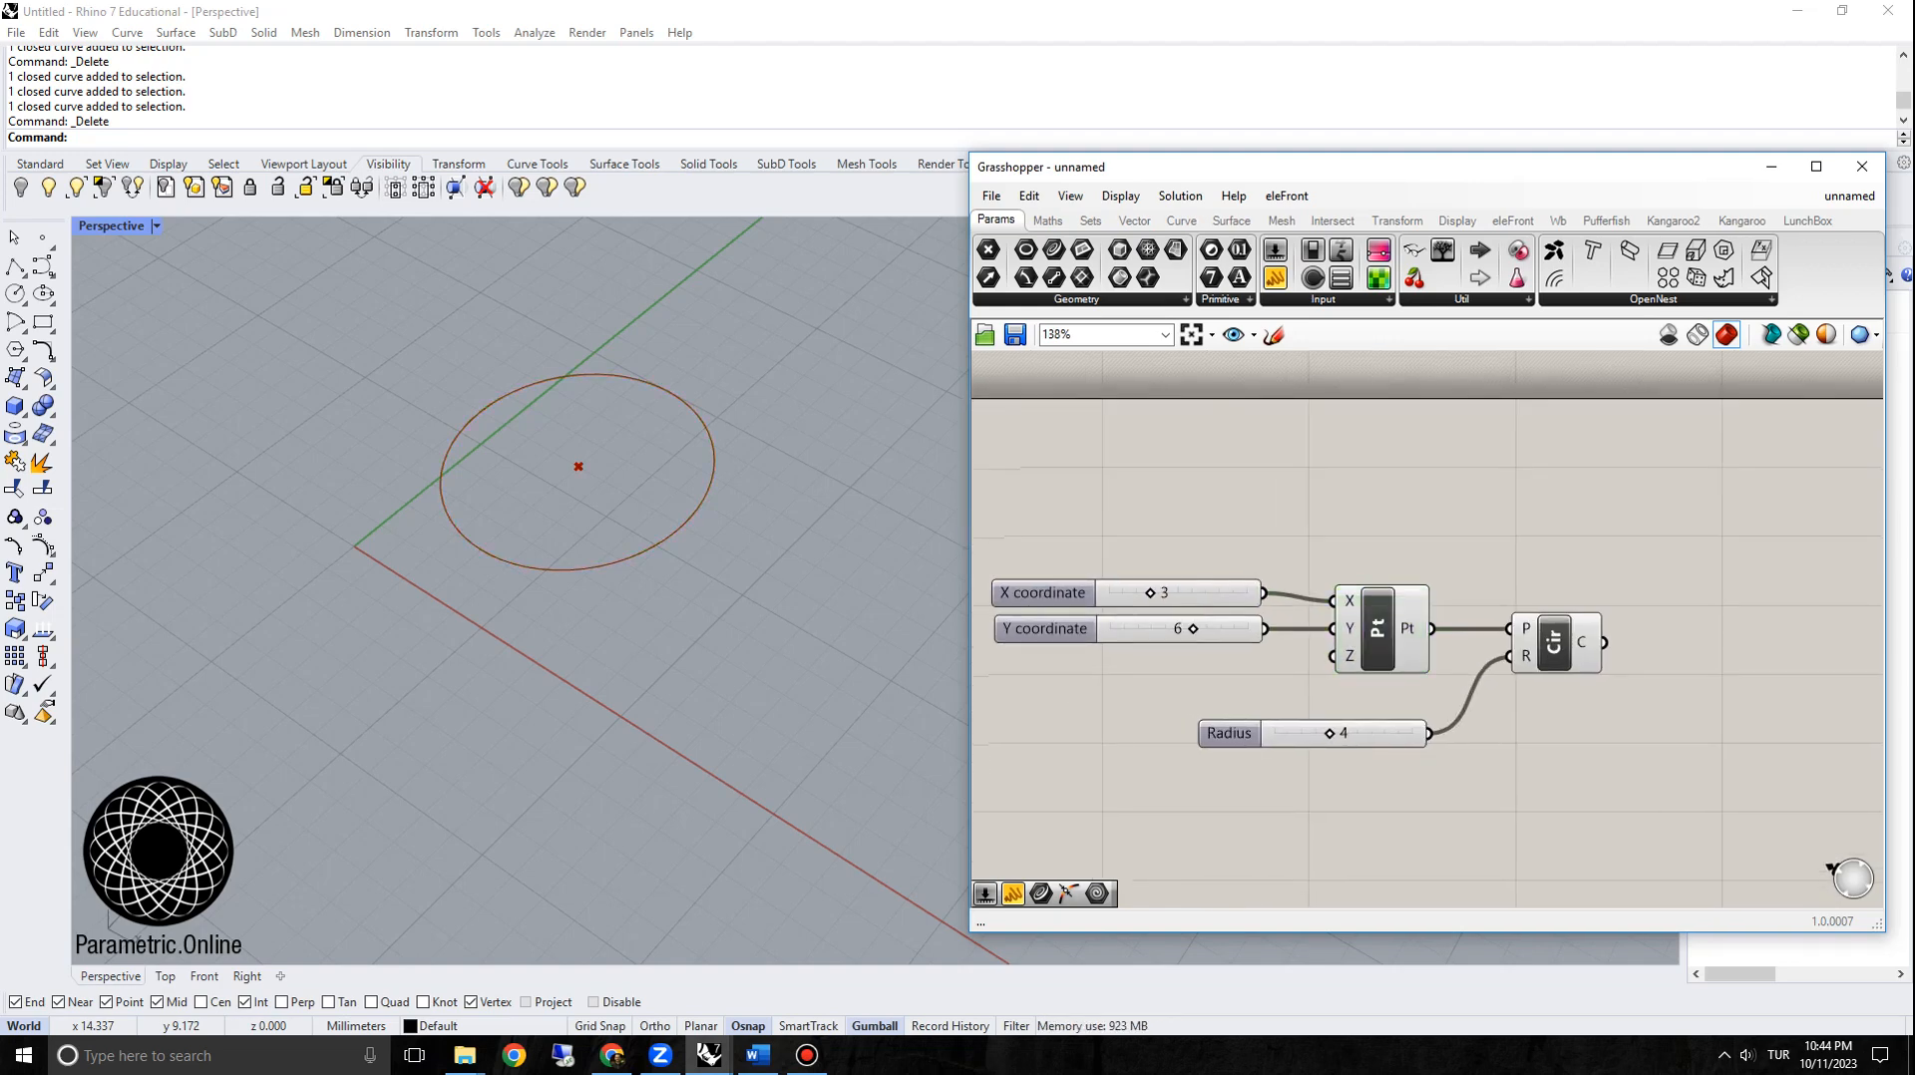
left_click(1553, 642)
scroll(488, 319, "up", 4)
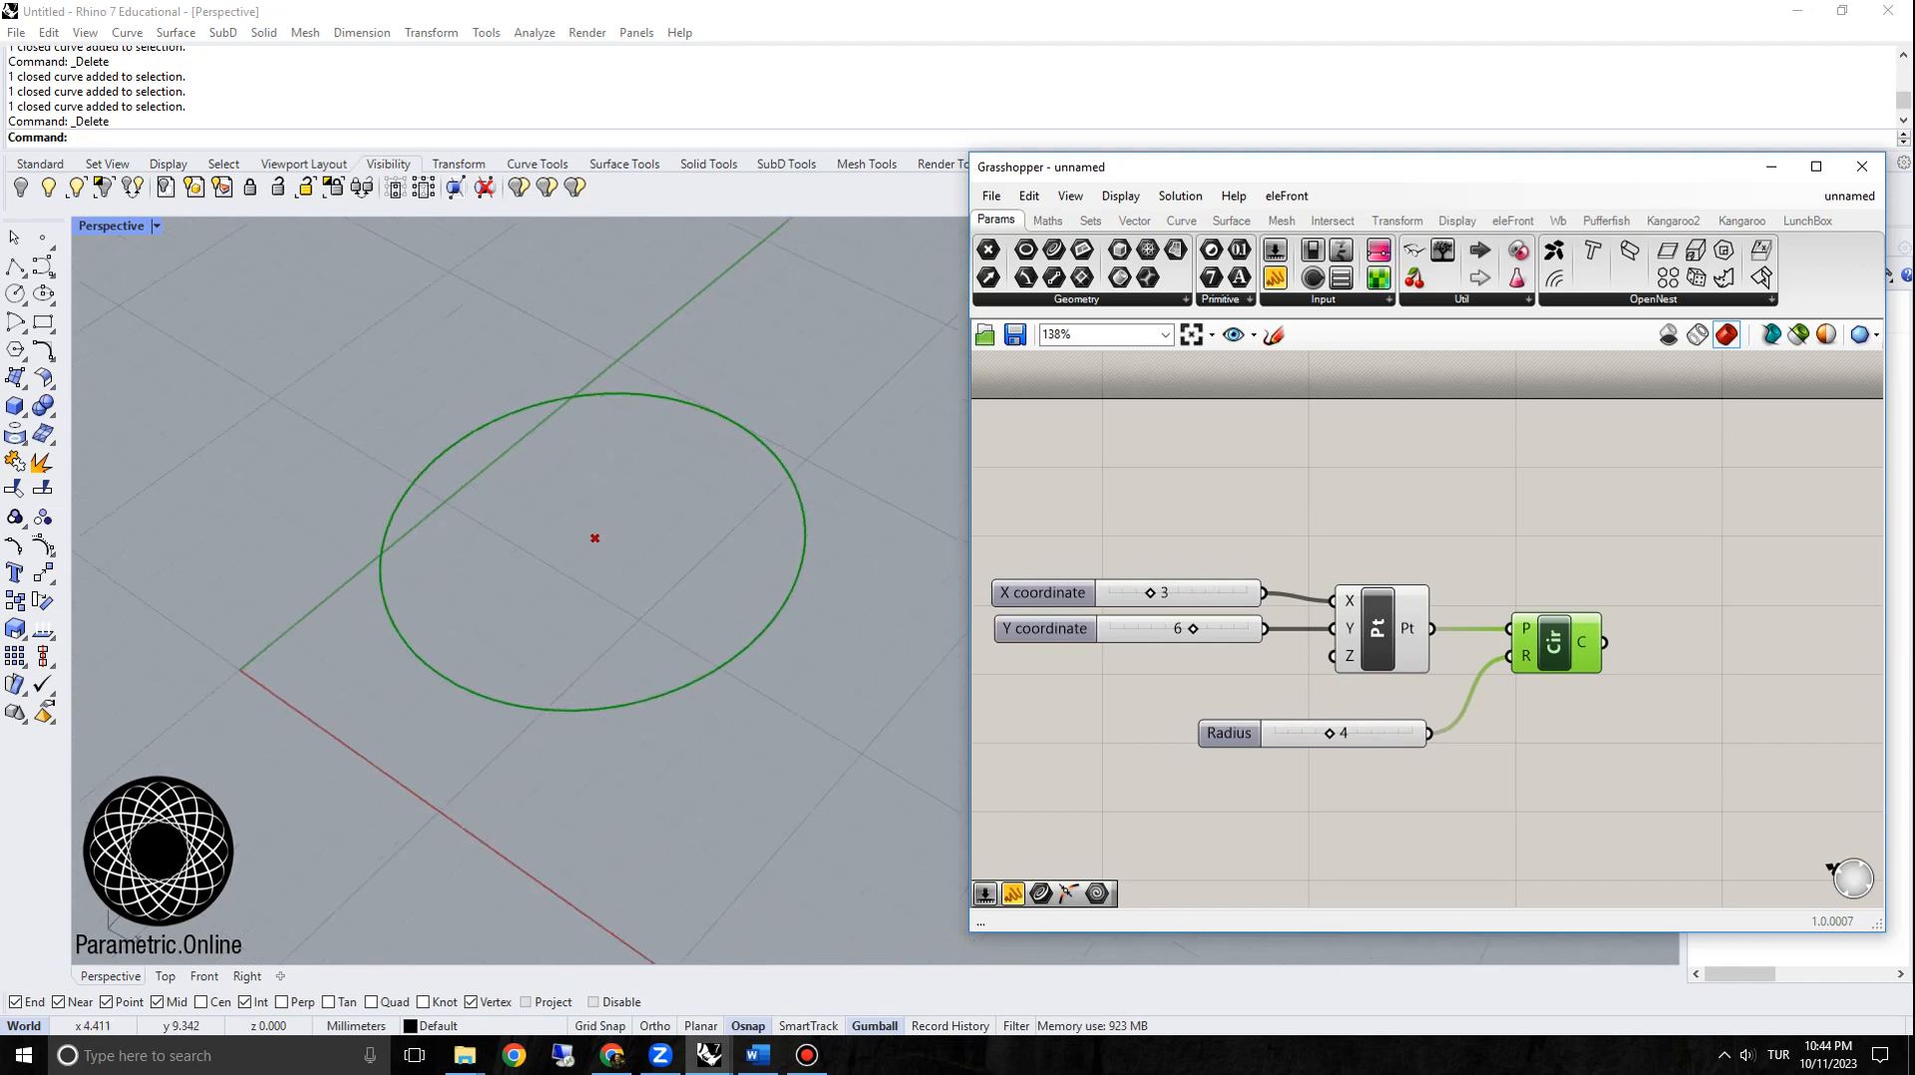
left_click(1112, 509)
left_click(1554, 642)
left_click(1177, 518)
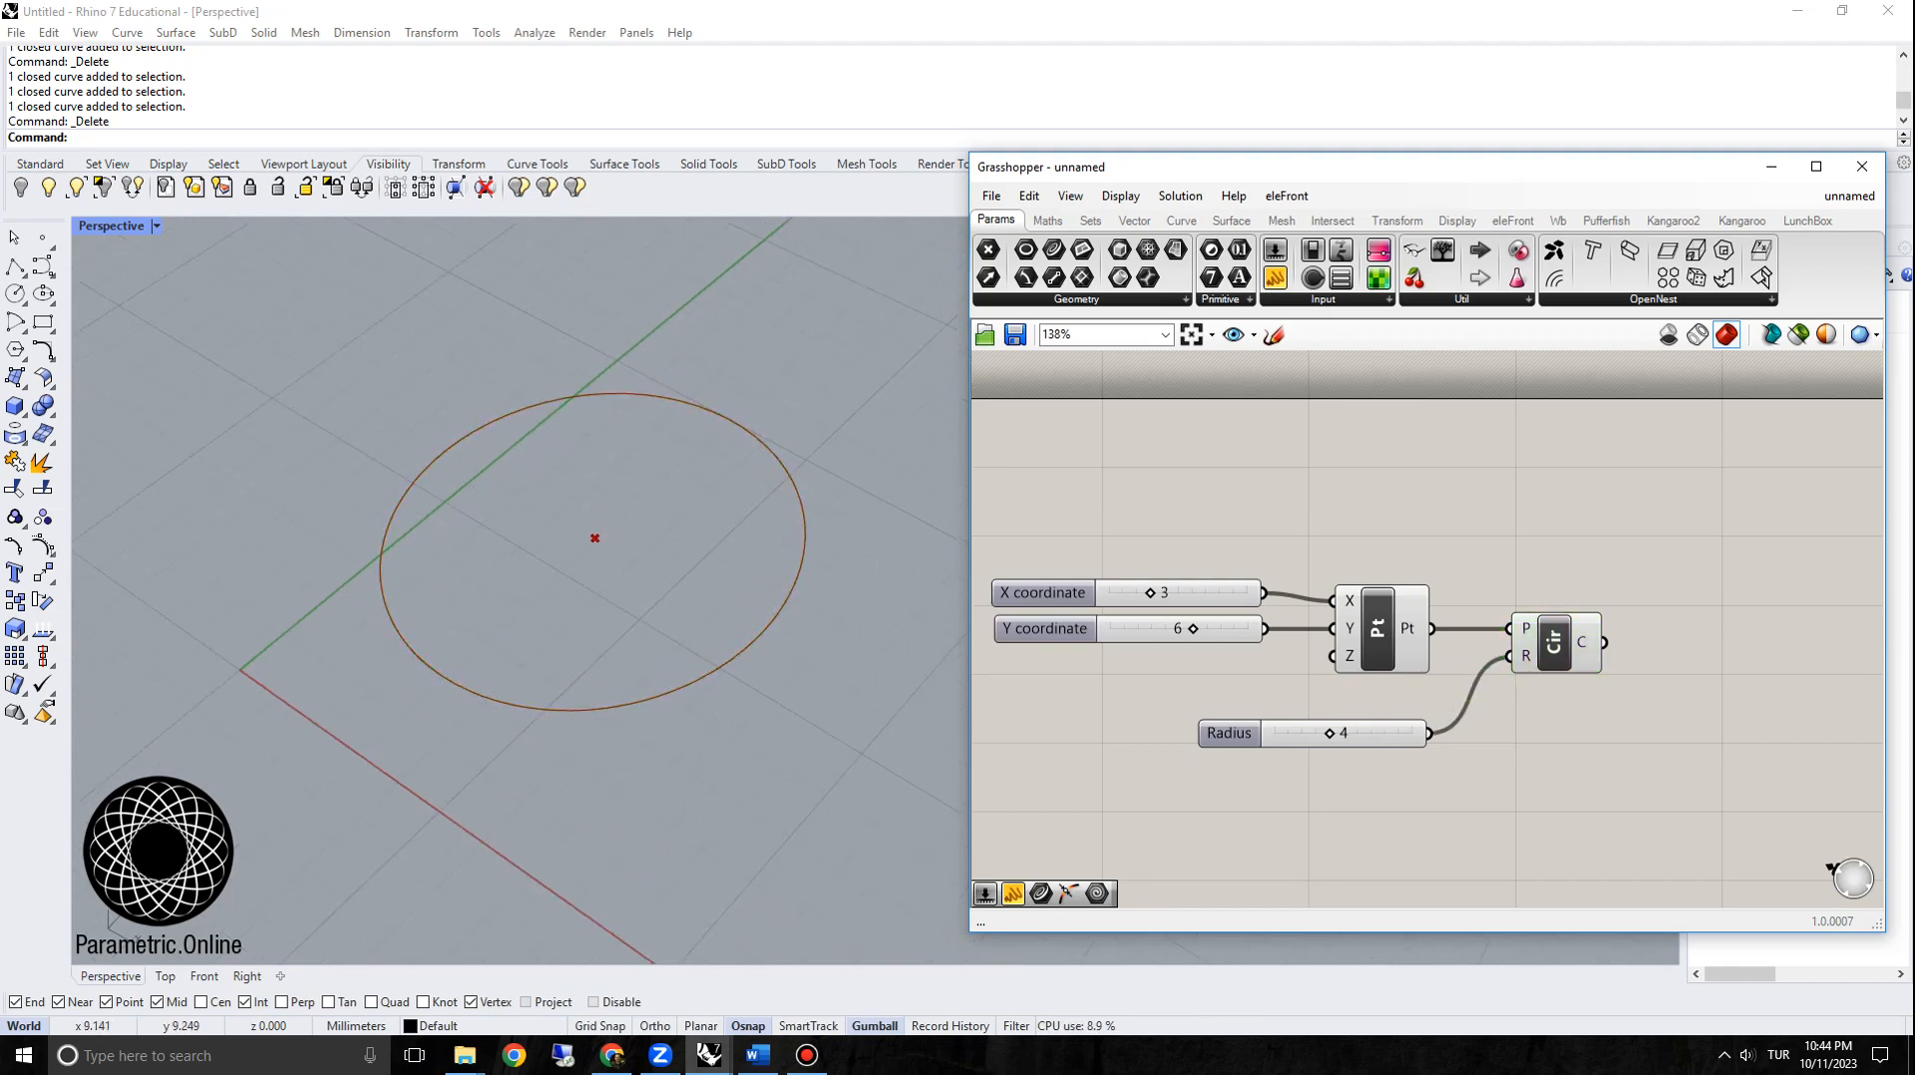
right_click_drag(1177, 518, 1158, 503)
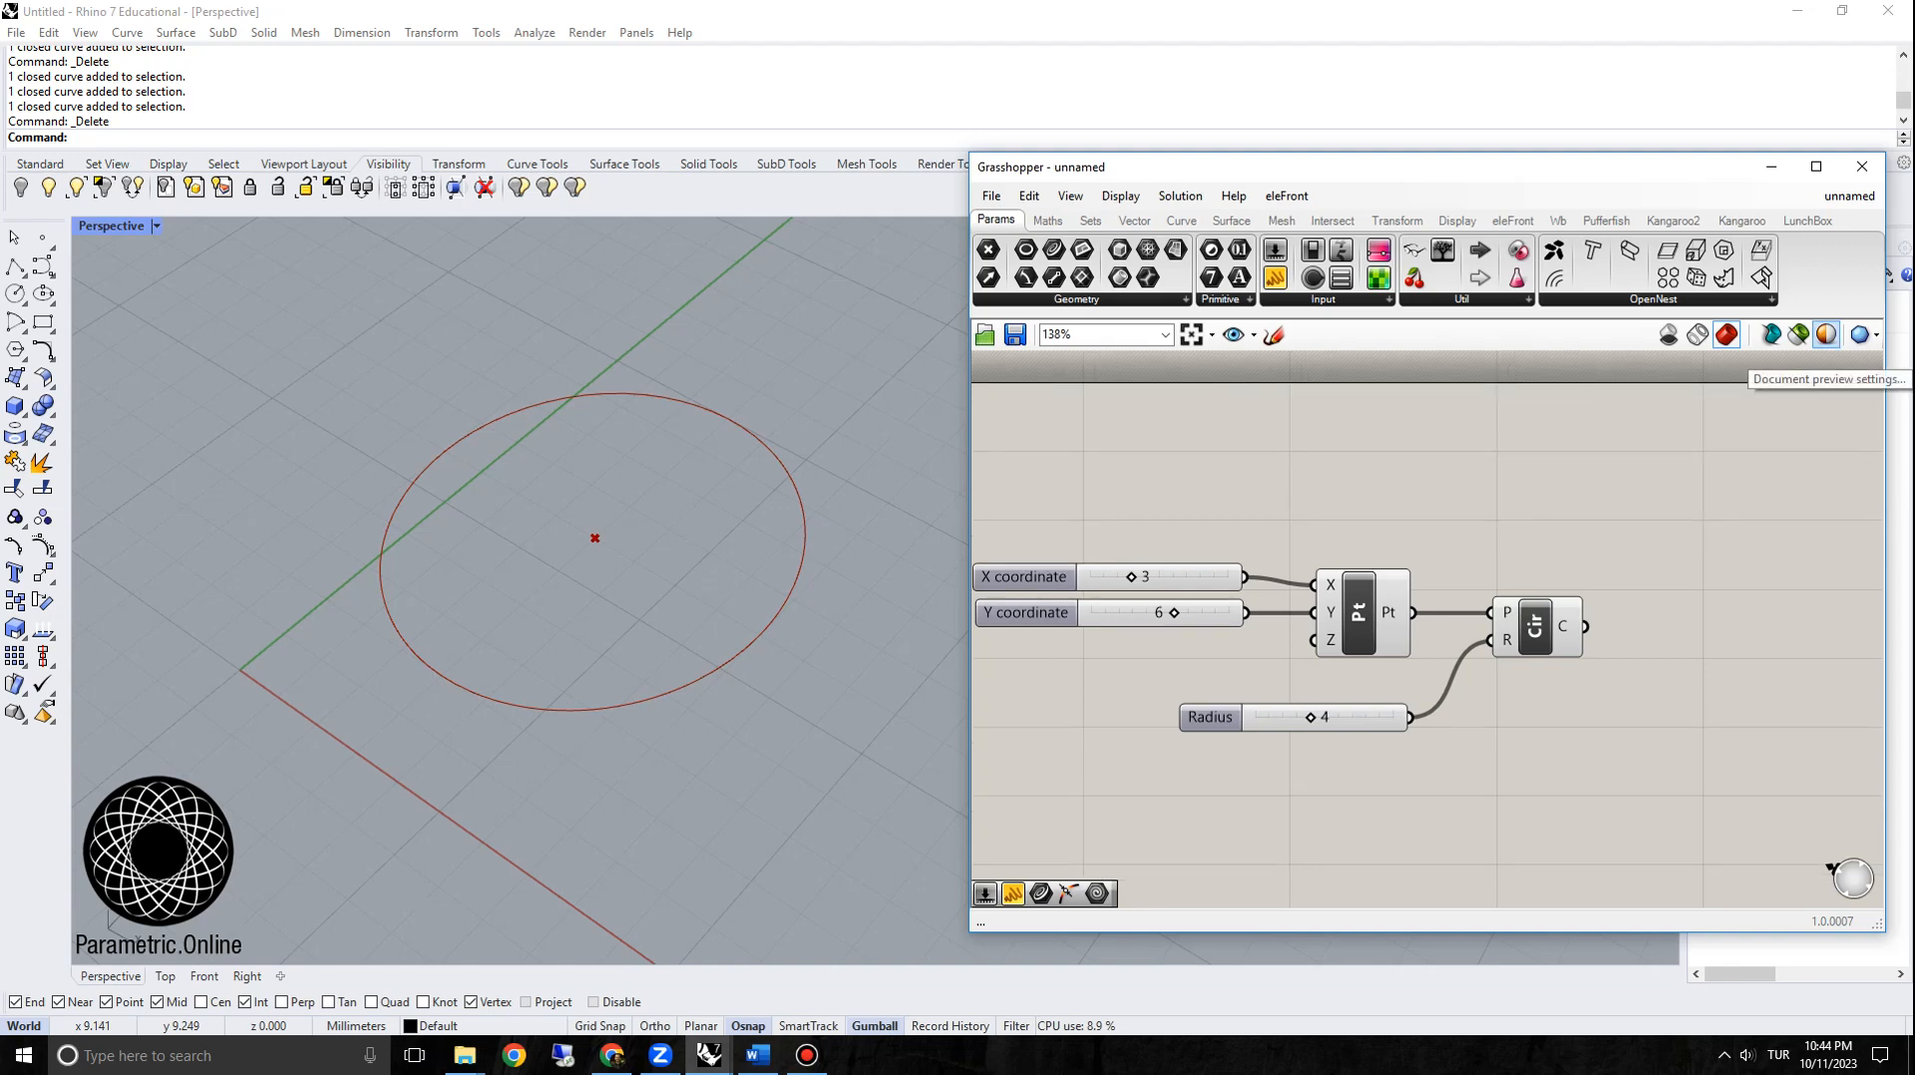
Step: Change the document preview colour for selected geometry to an opaque bright cyan (R 0, G 226, B 255)
left_click(1826, 334)
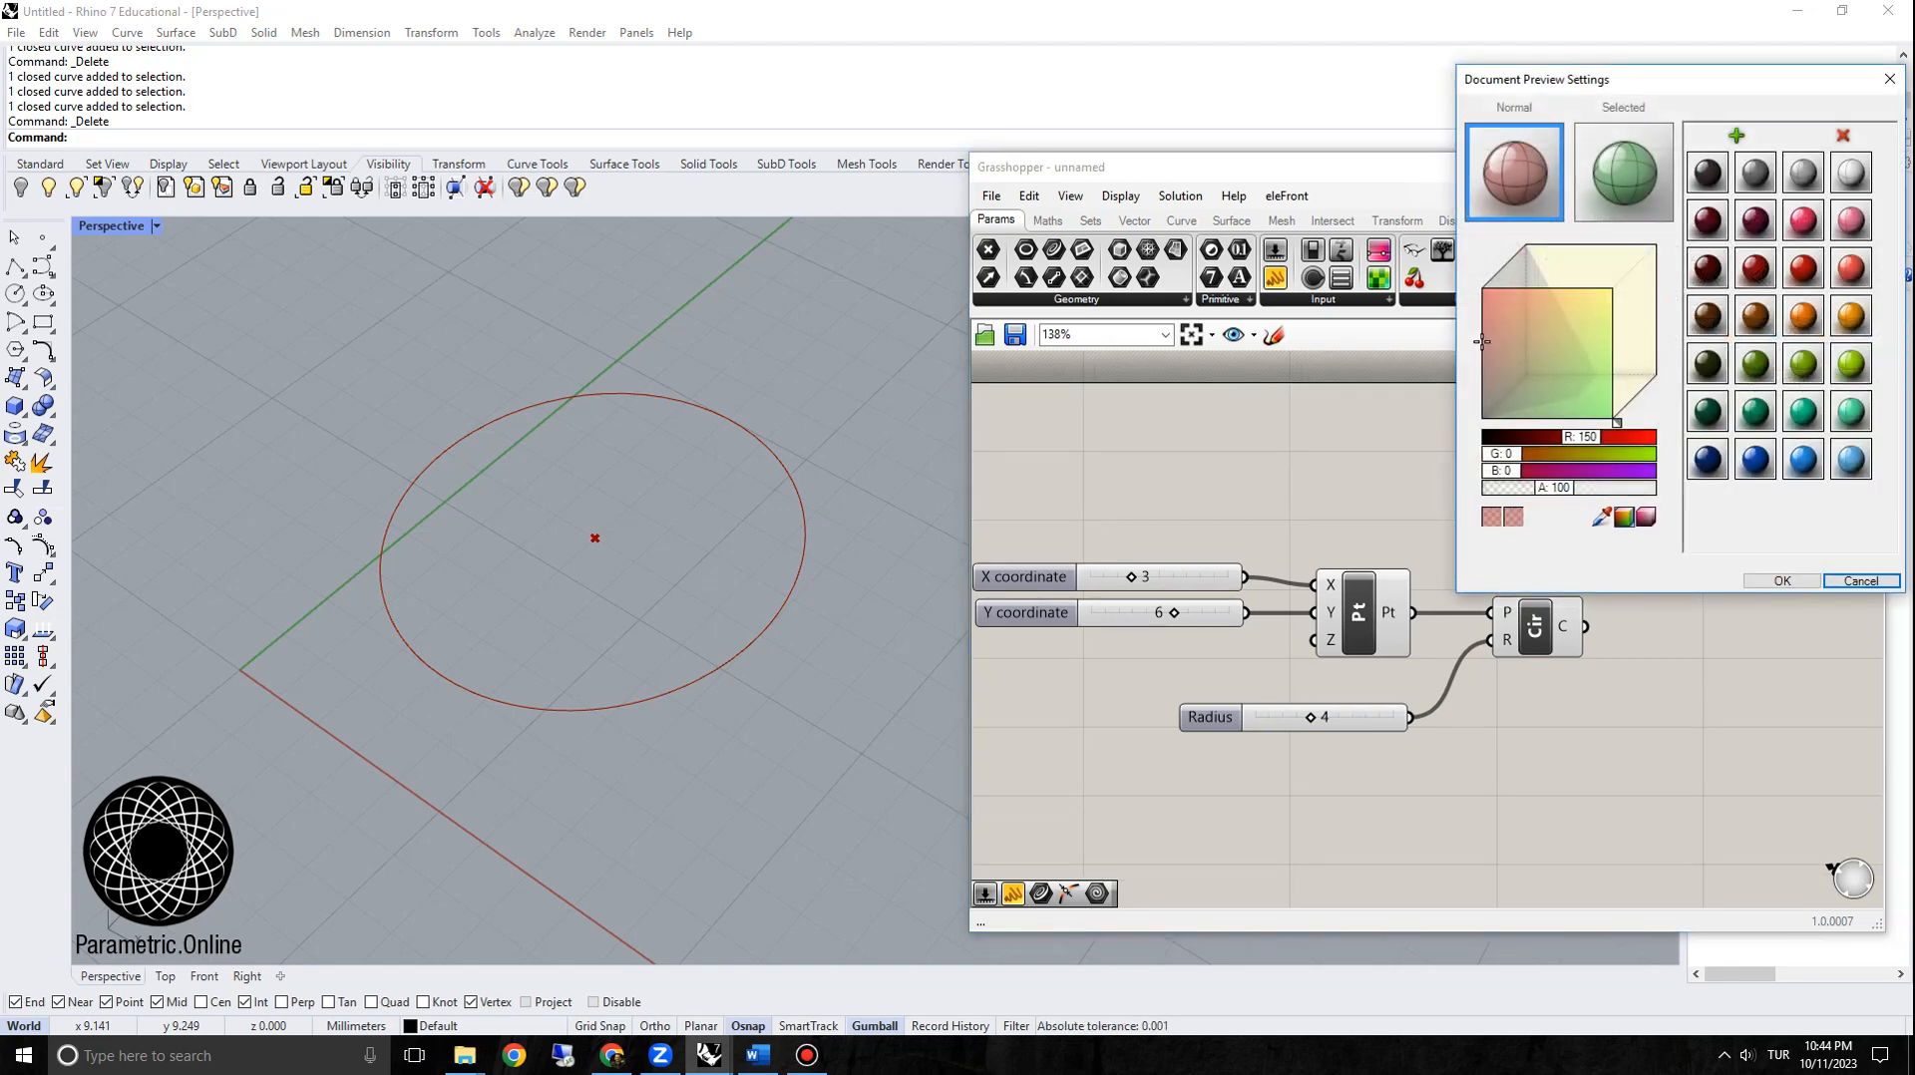
left_click_drag(1478, 156, 1619, 48)
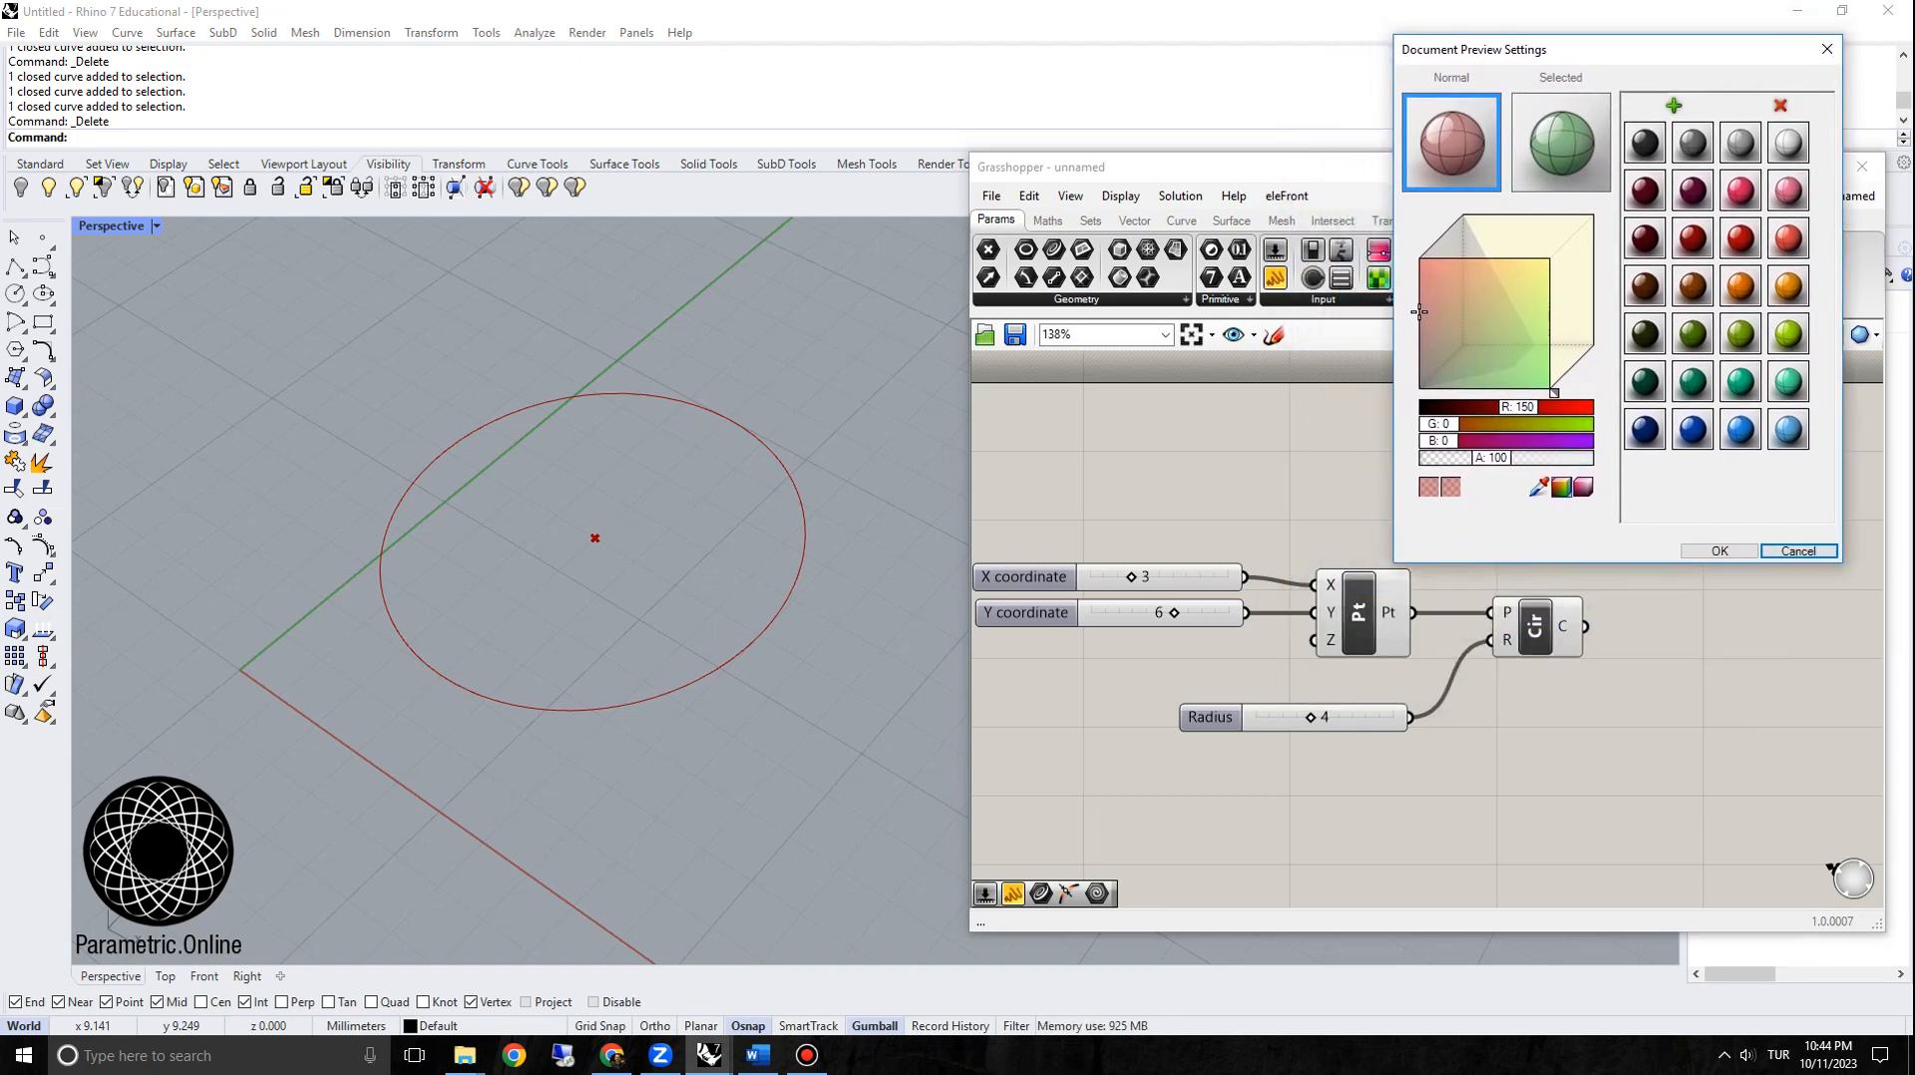
left_click_drag(1788, 429, 1560, 144)
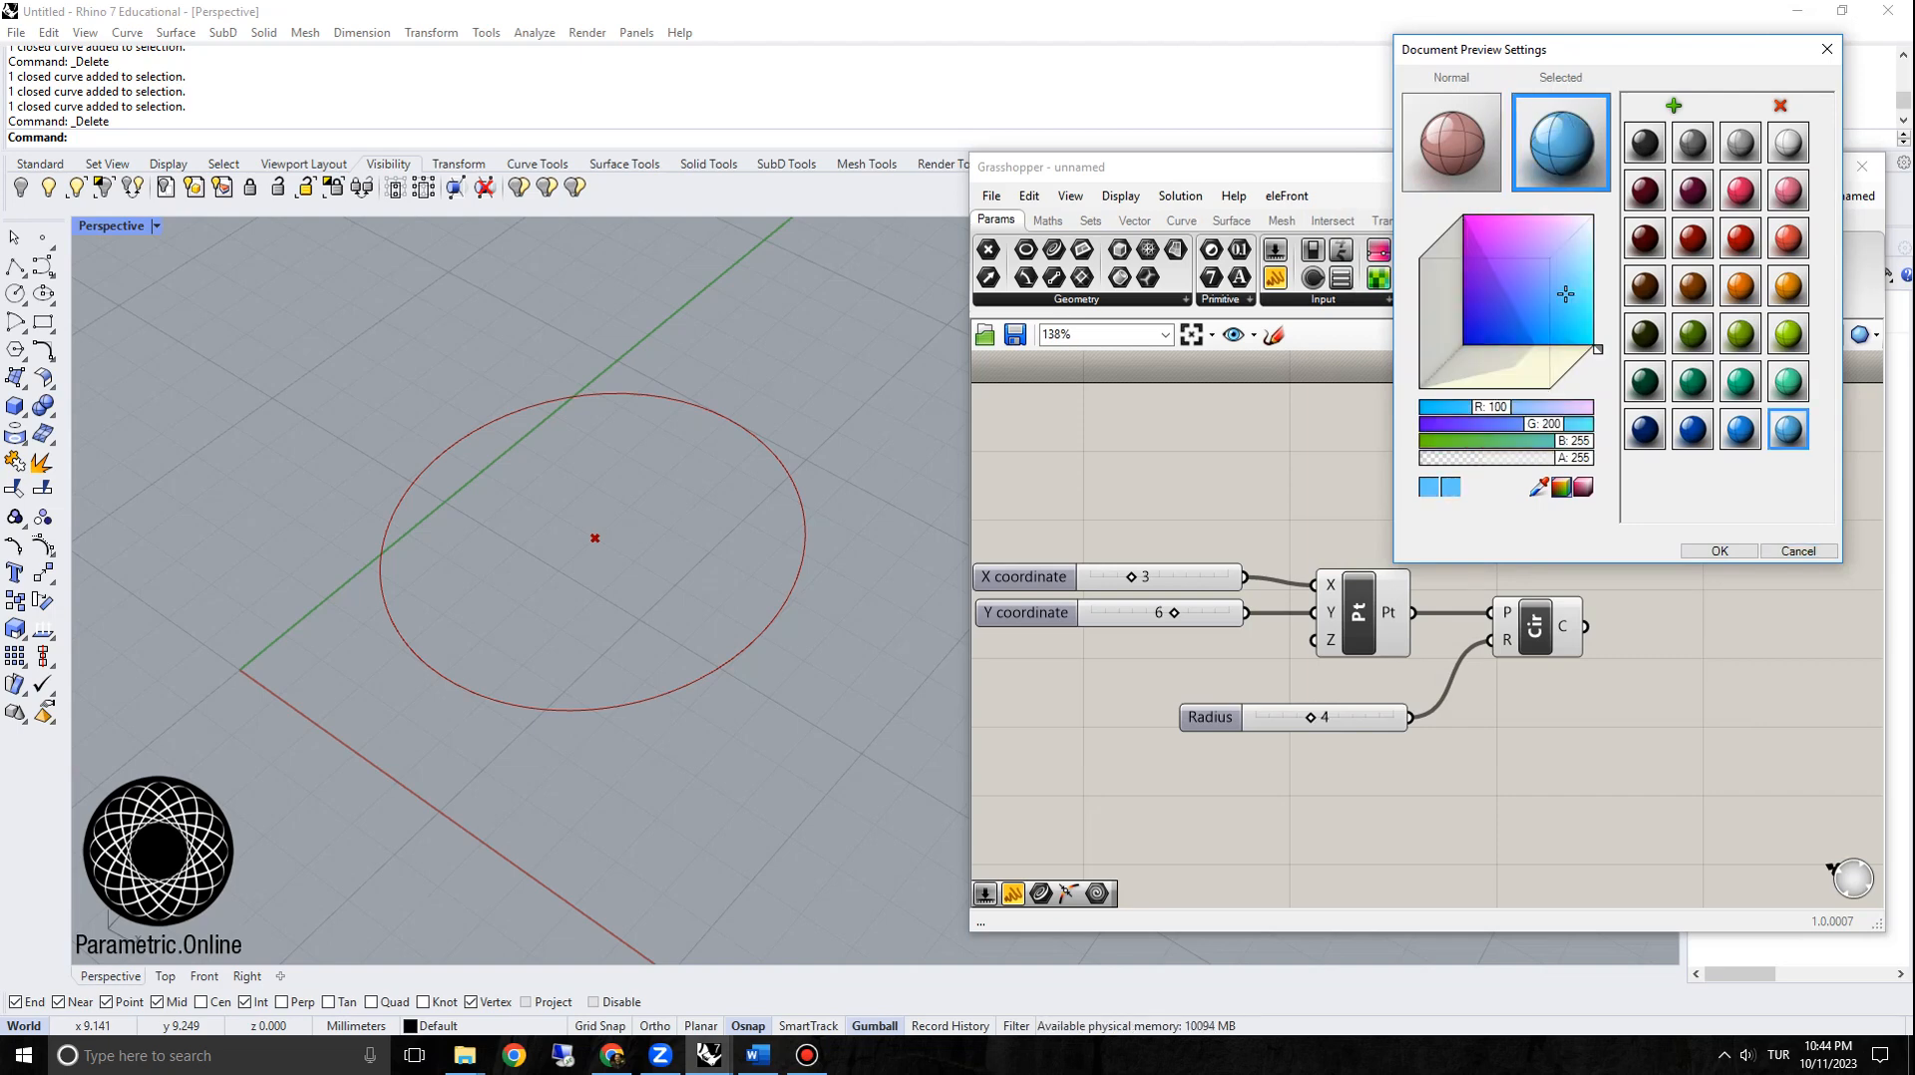
left_click_drag(1564, 293, 1573, 344)
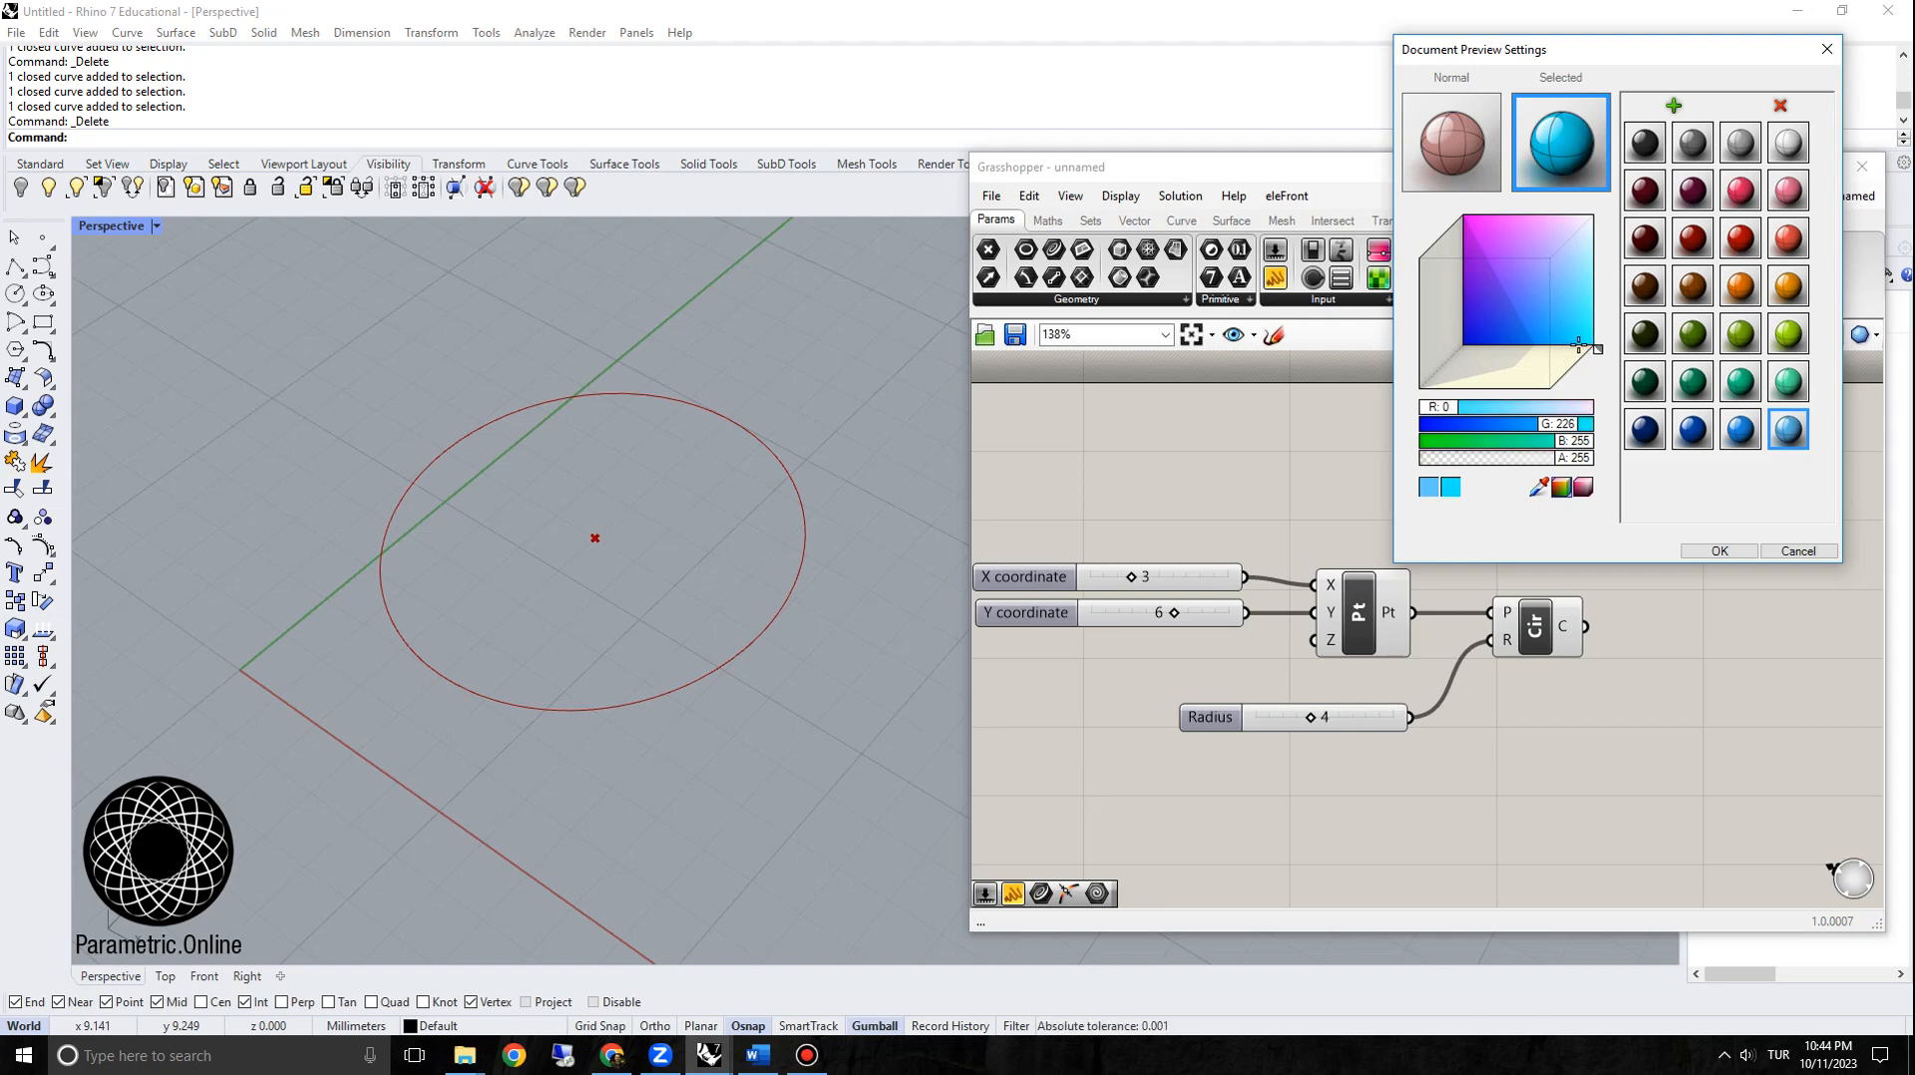
left_click(1720, 551)
Step: Select the Circle and Construct Point components in turn to examine the new selection colour in the viewport, then clear the selection
left_click(1535, 629)
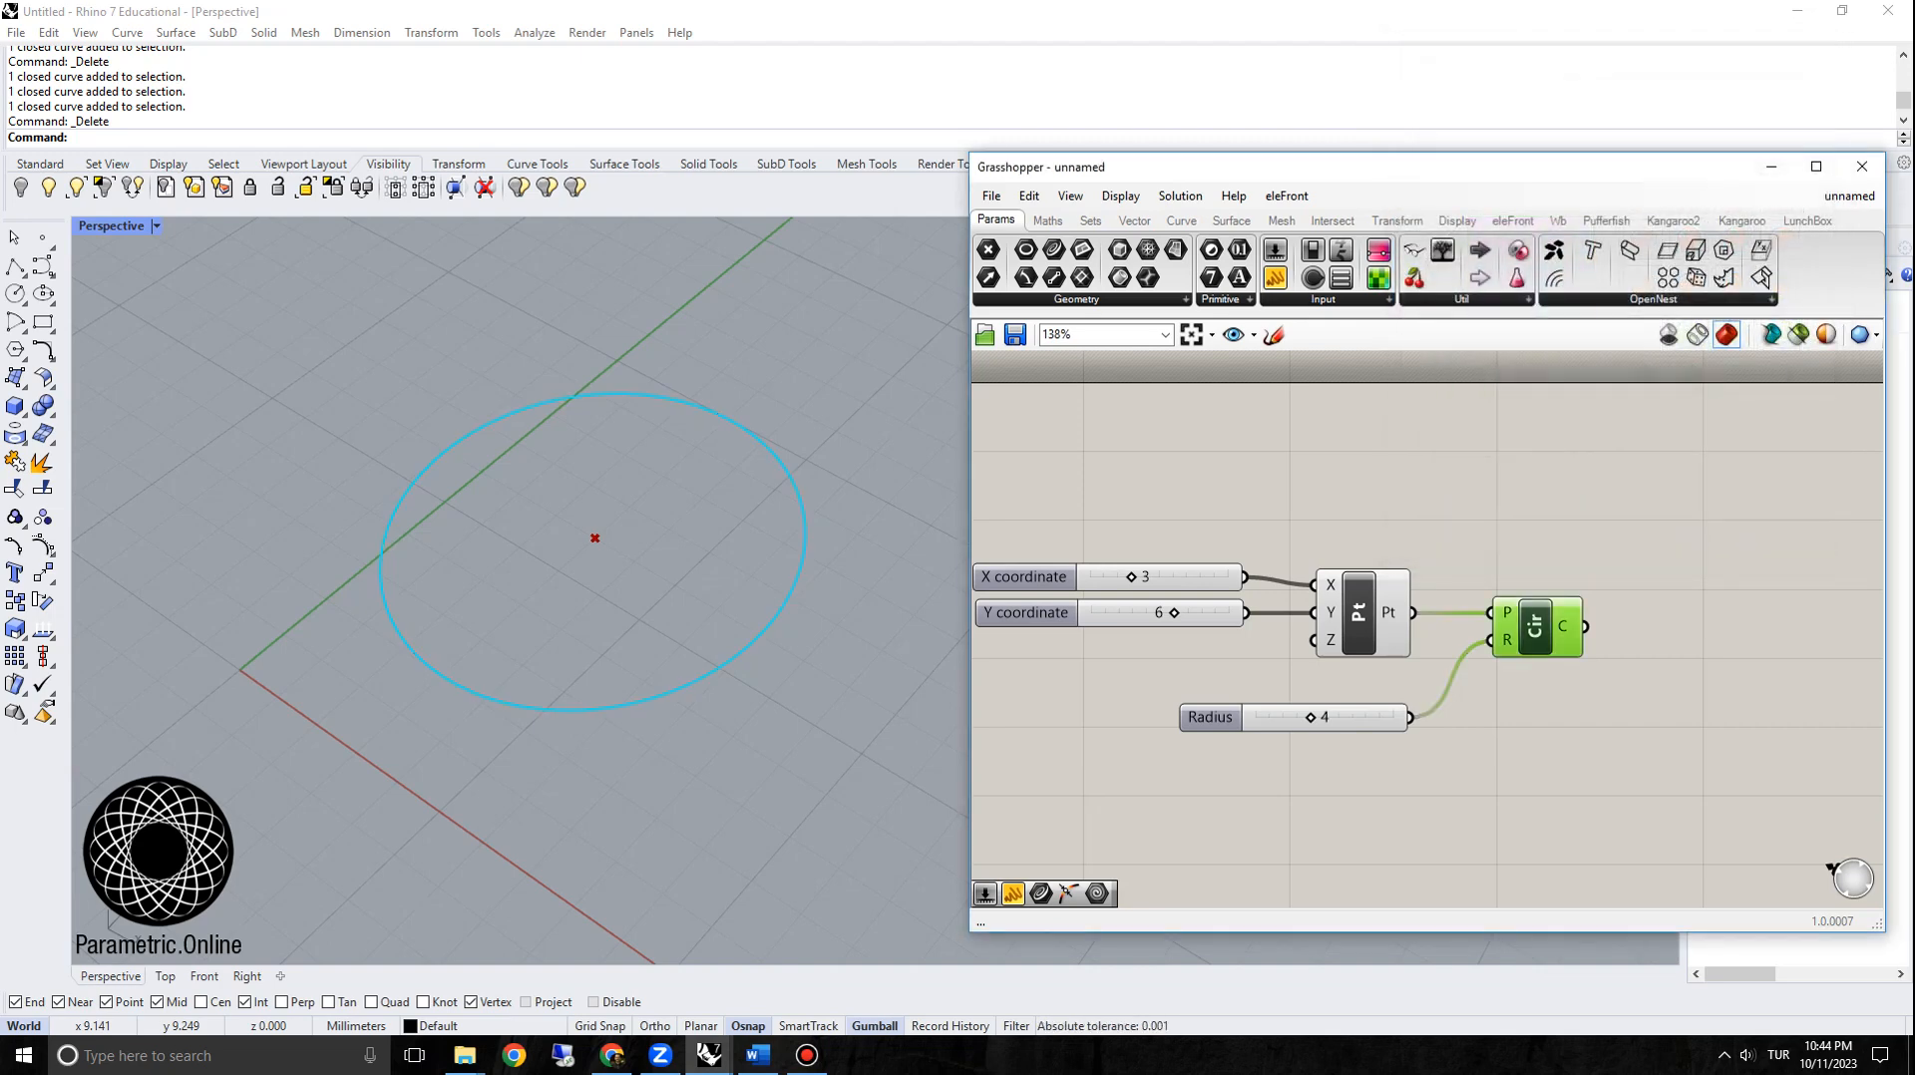
left_click(1358, 613)
scroll(1335, 543, "down", 3)
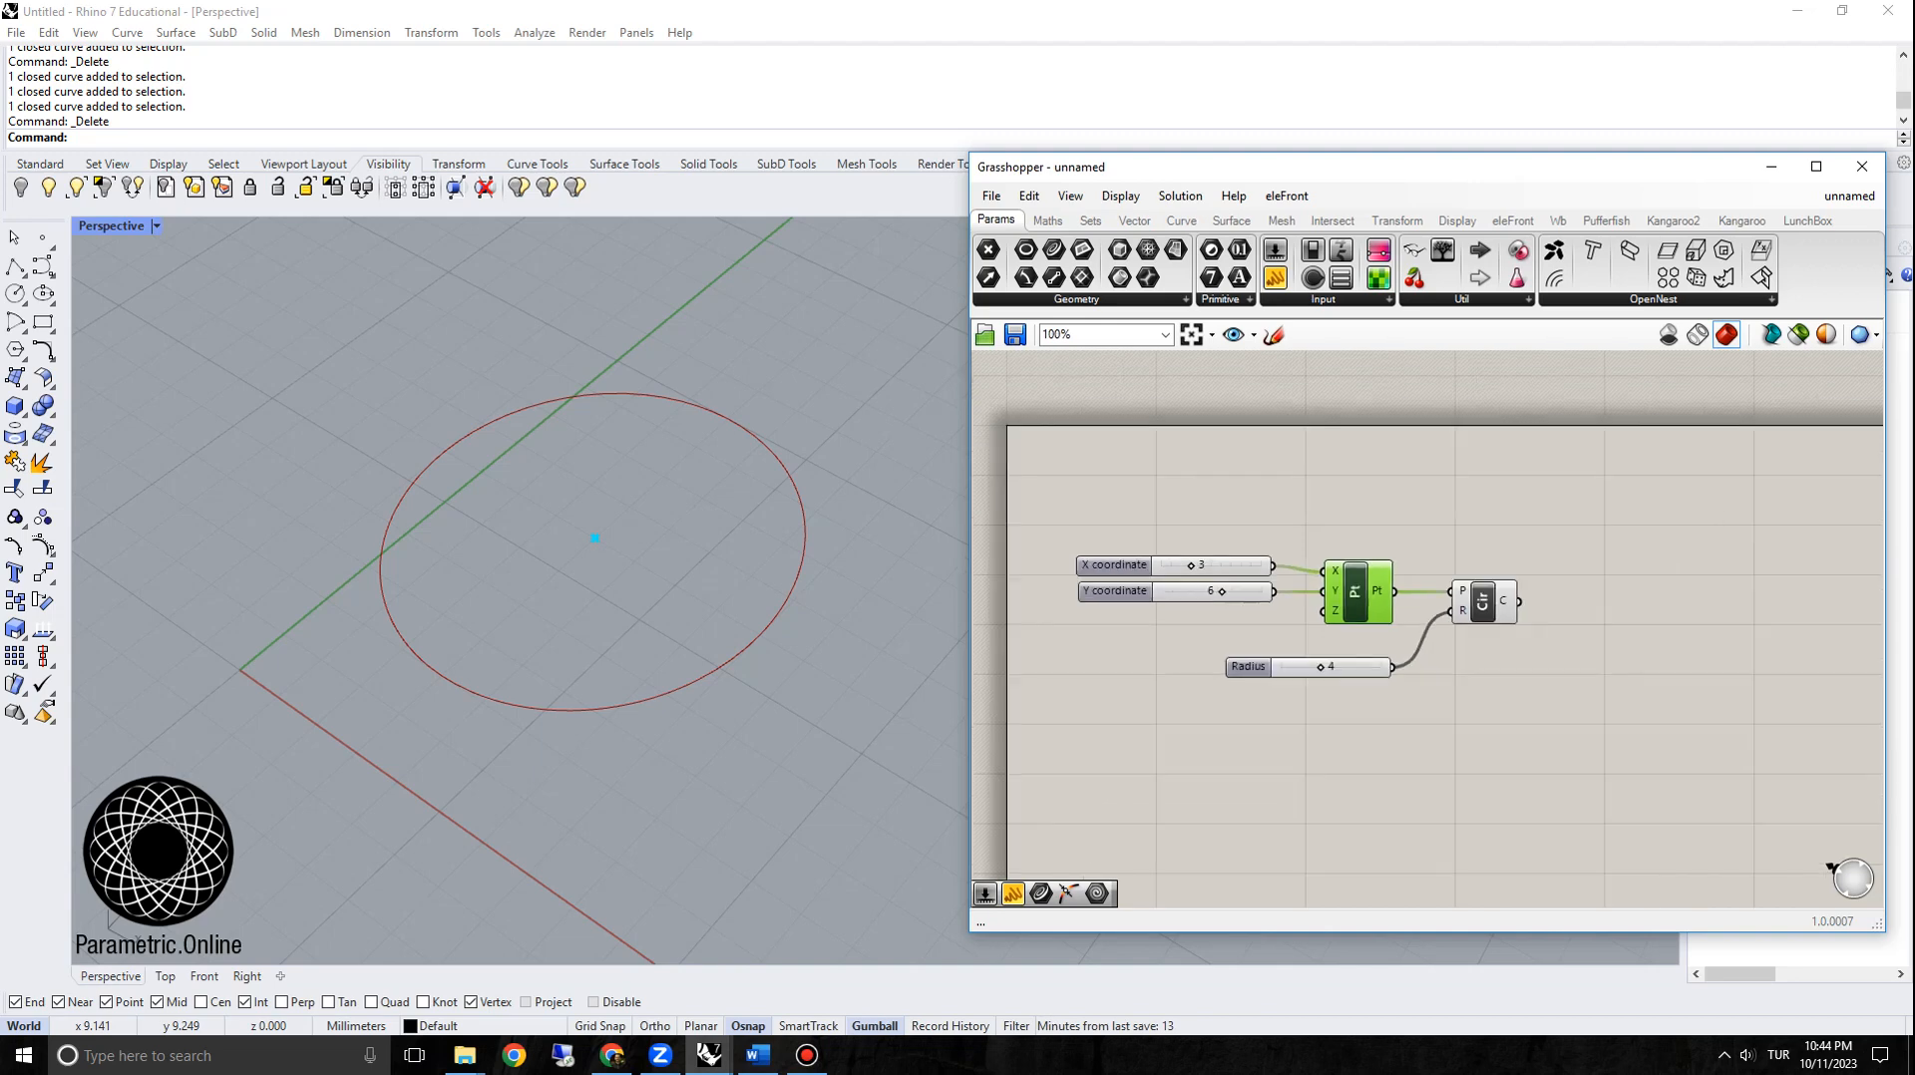
scroll(1346, 579, "up", 3)
scroll(594, 502, "down", 3)
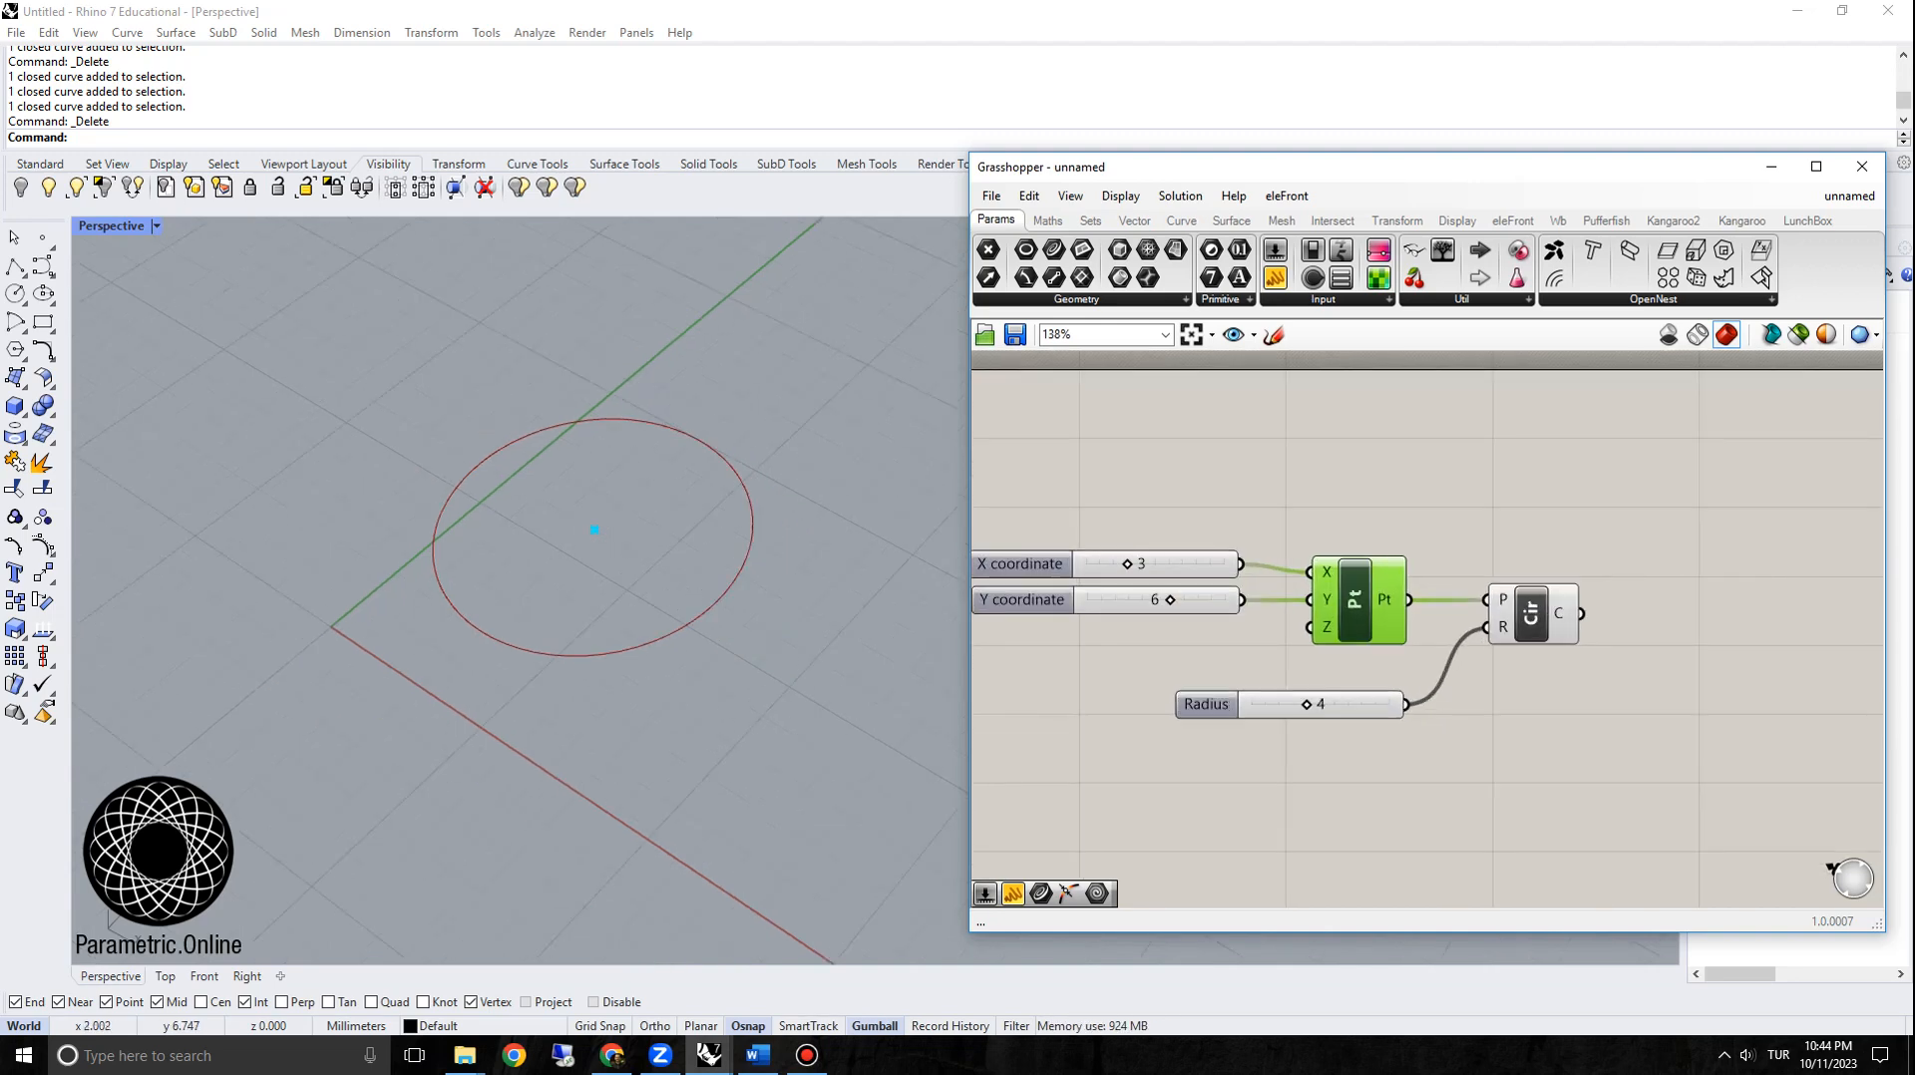
scroll(607, 389, "up", 1)
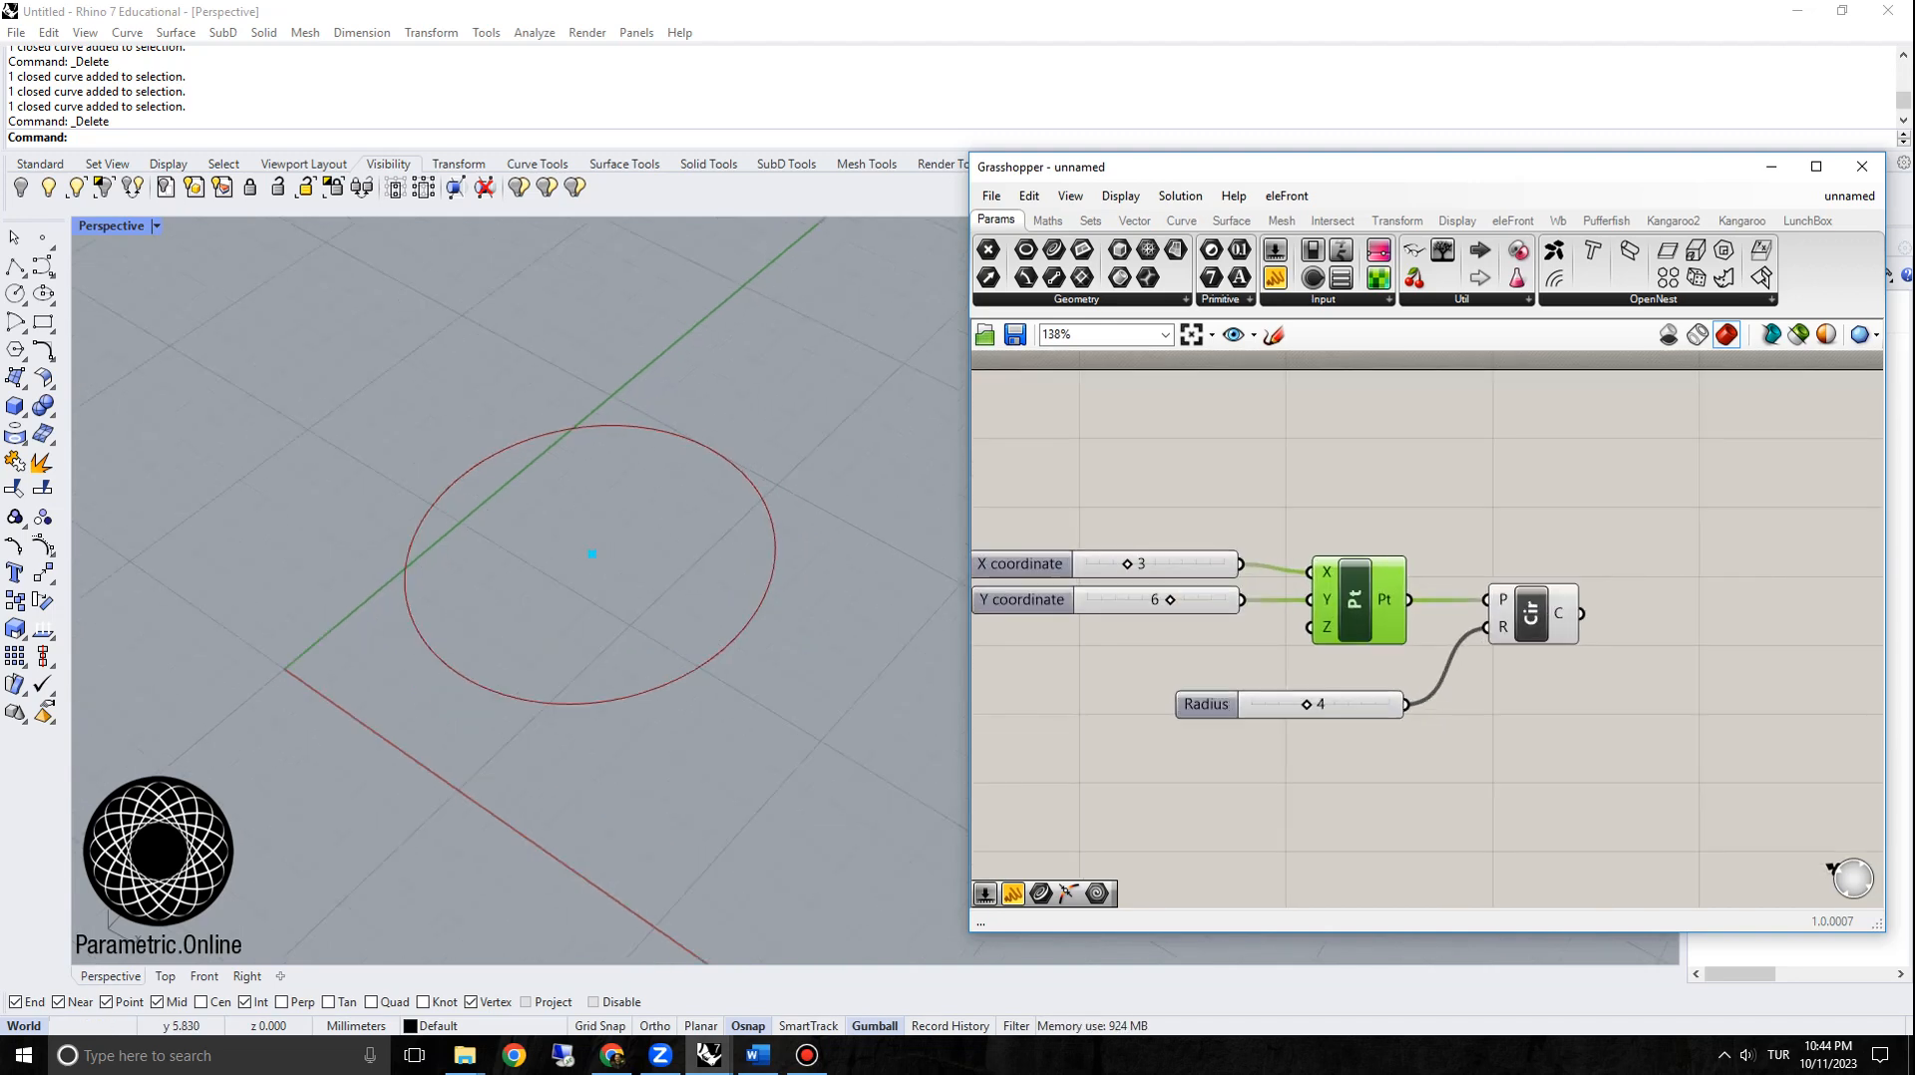
scroll(1361, 601, "down", 4)
right_click_drag(1361, 601, 1386, 520)
scroll(1387, 520, "up", 4)
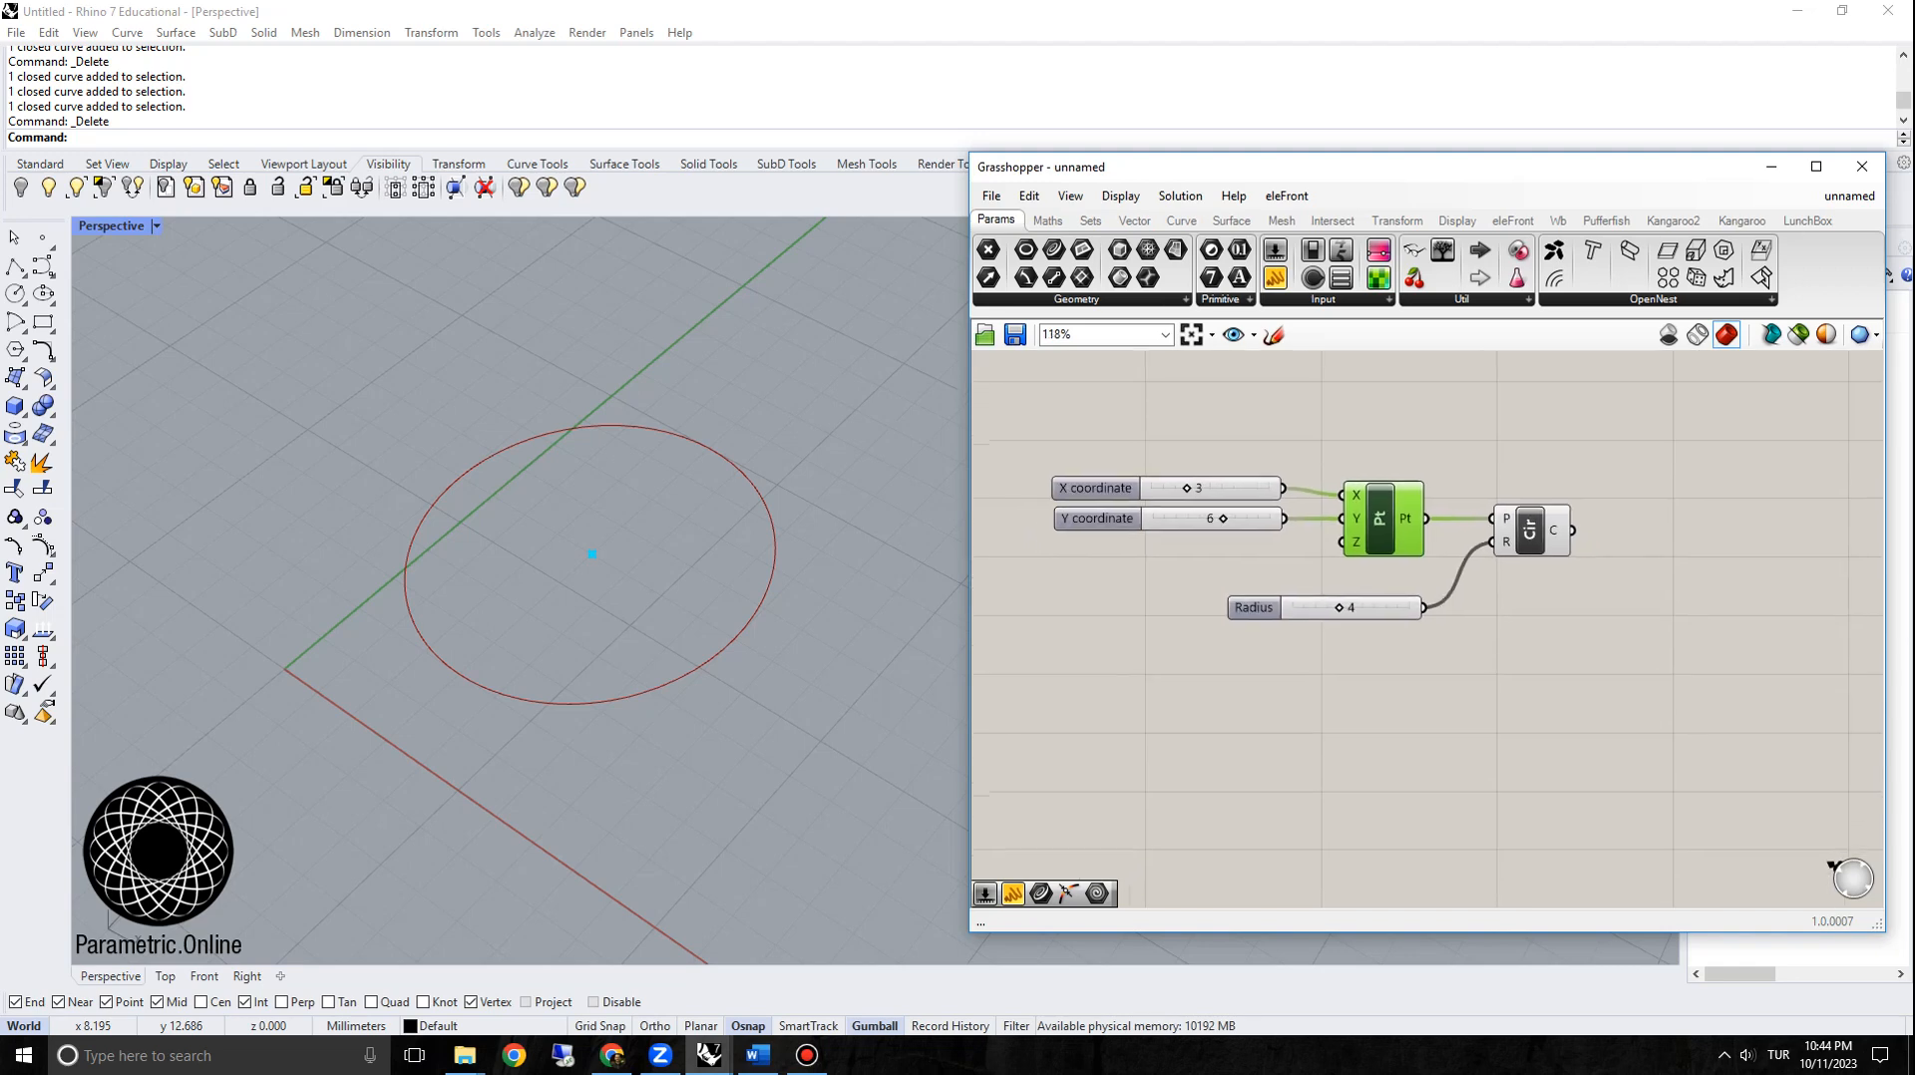
scroll(660, 558, "down", 2)
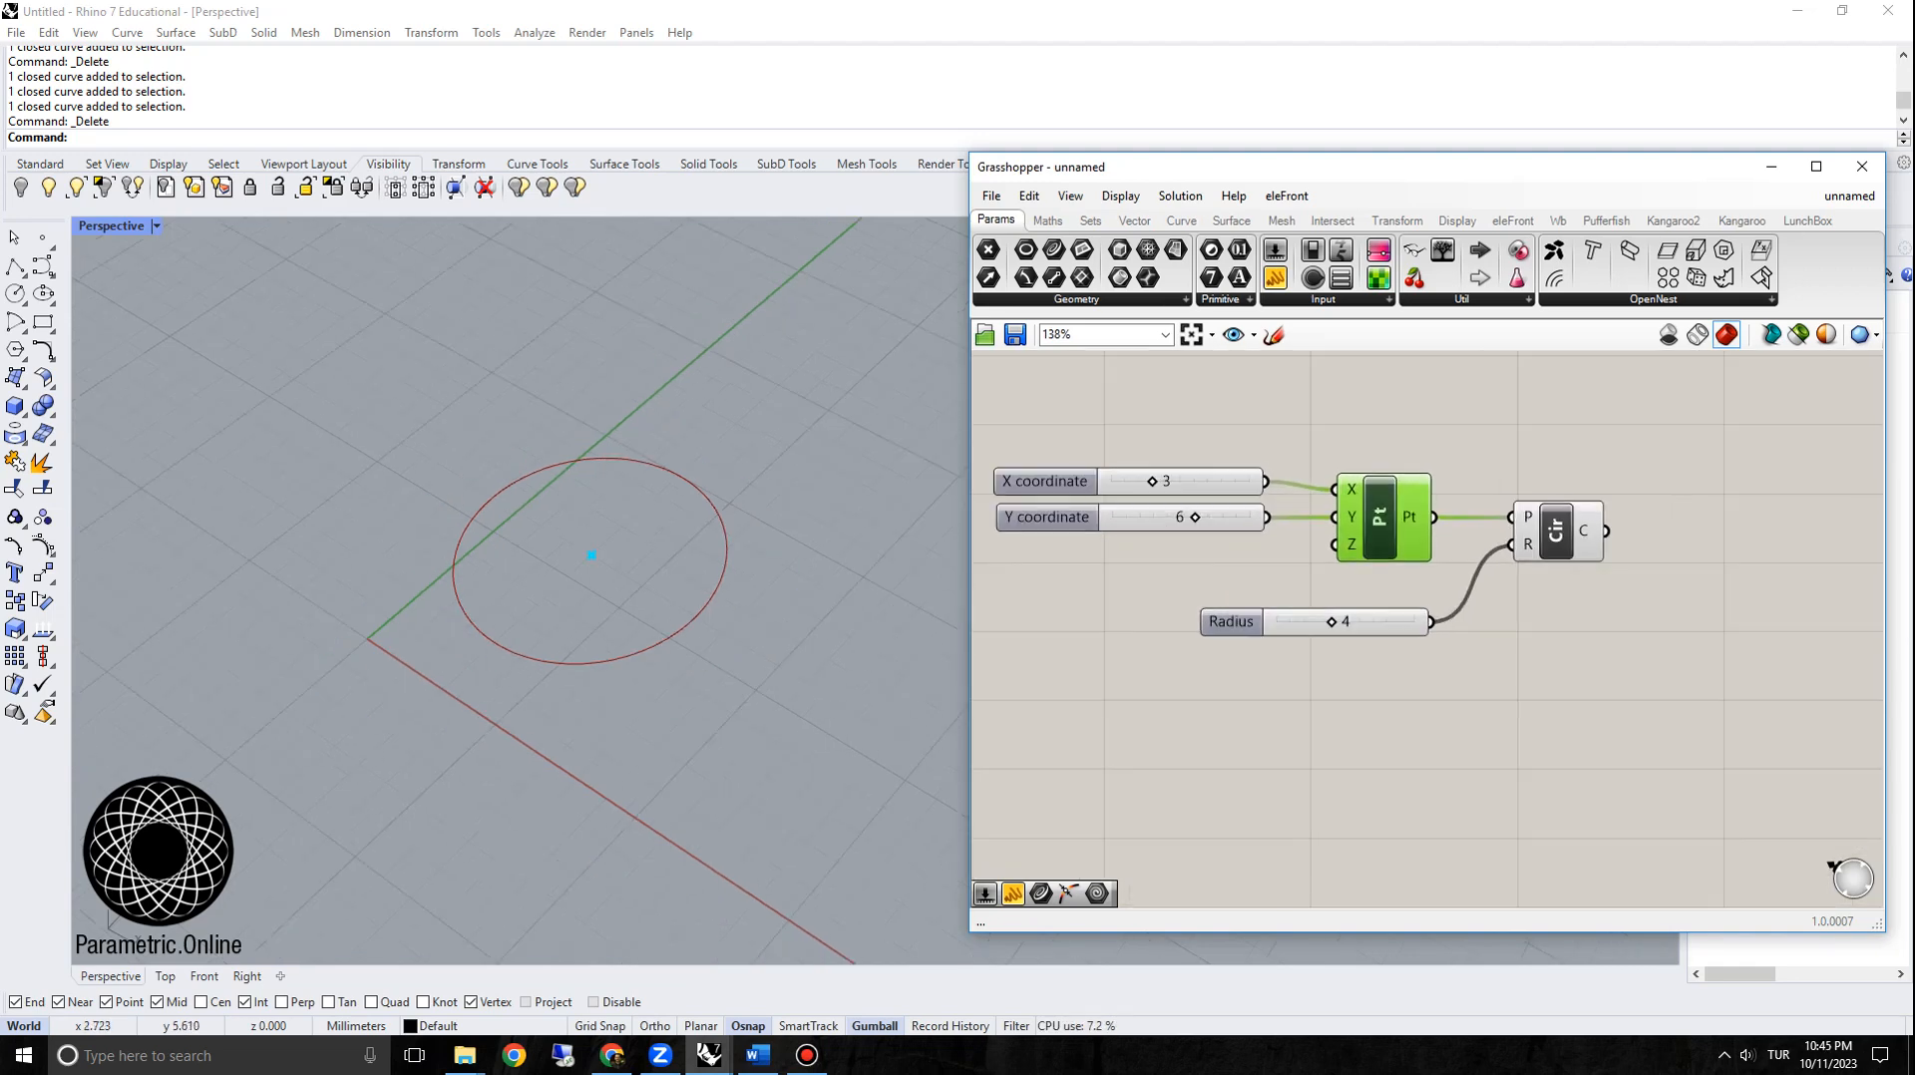
left_click(1567, 378)
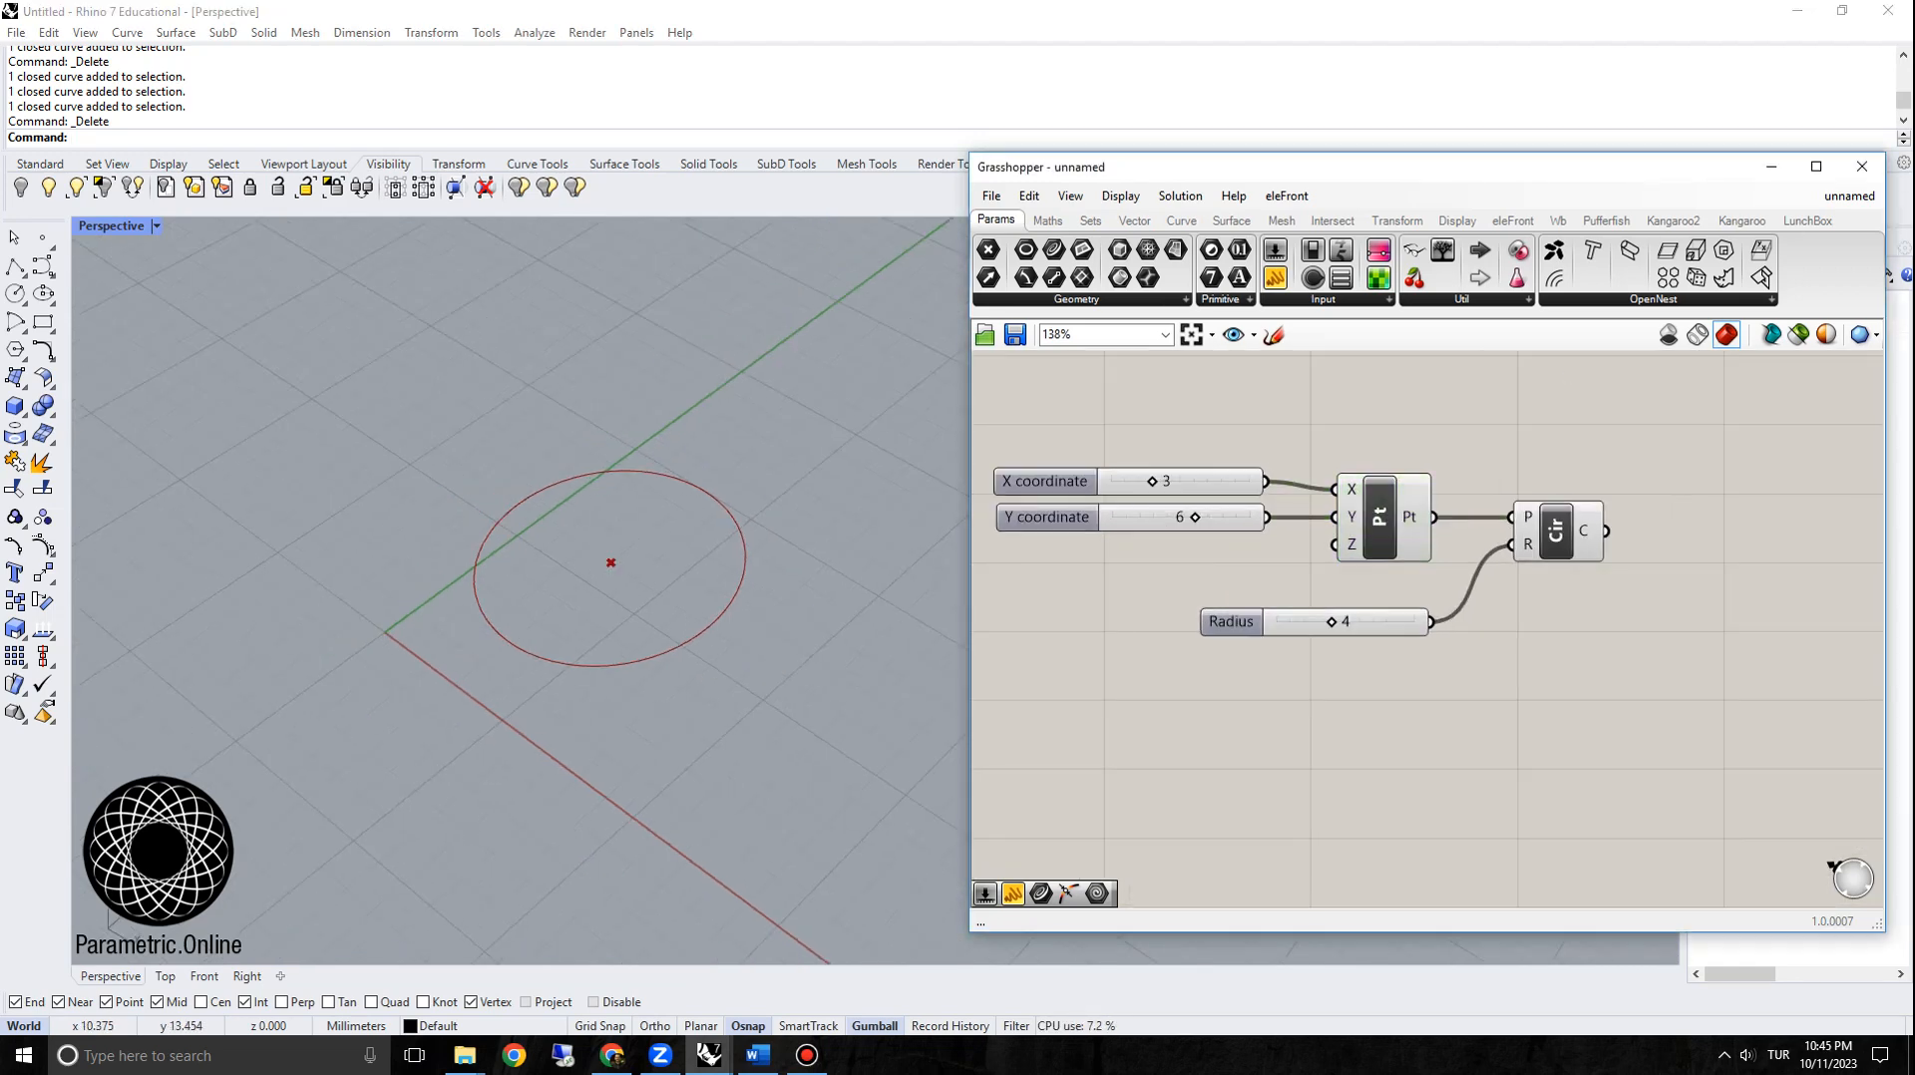
Step: Turn off the viewport preview of the Construct Point component
right_click(1382, 506)
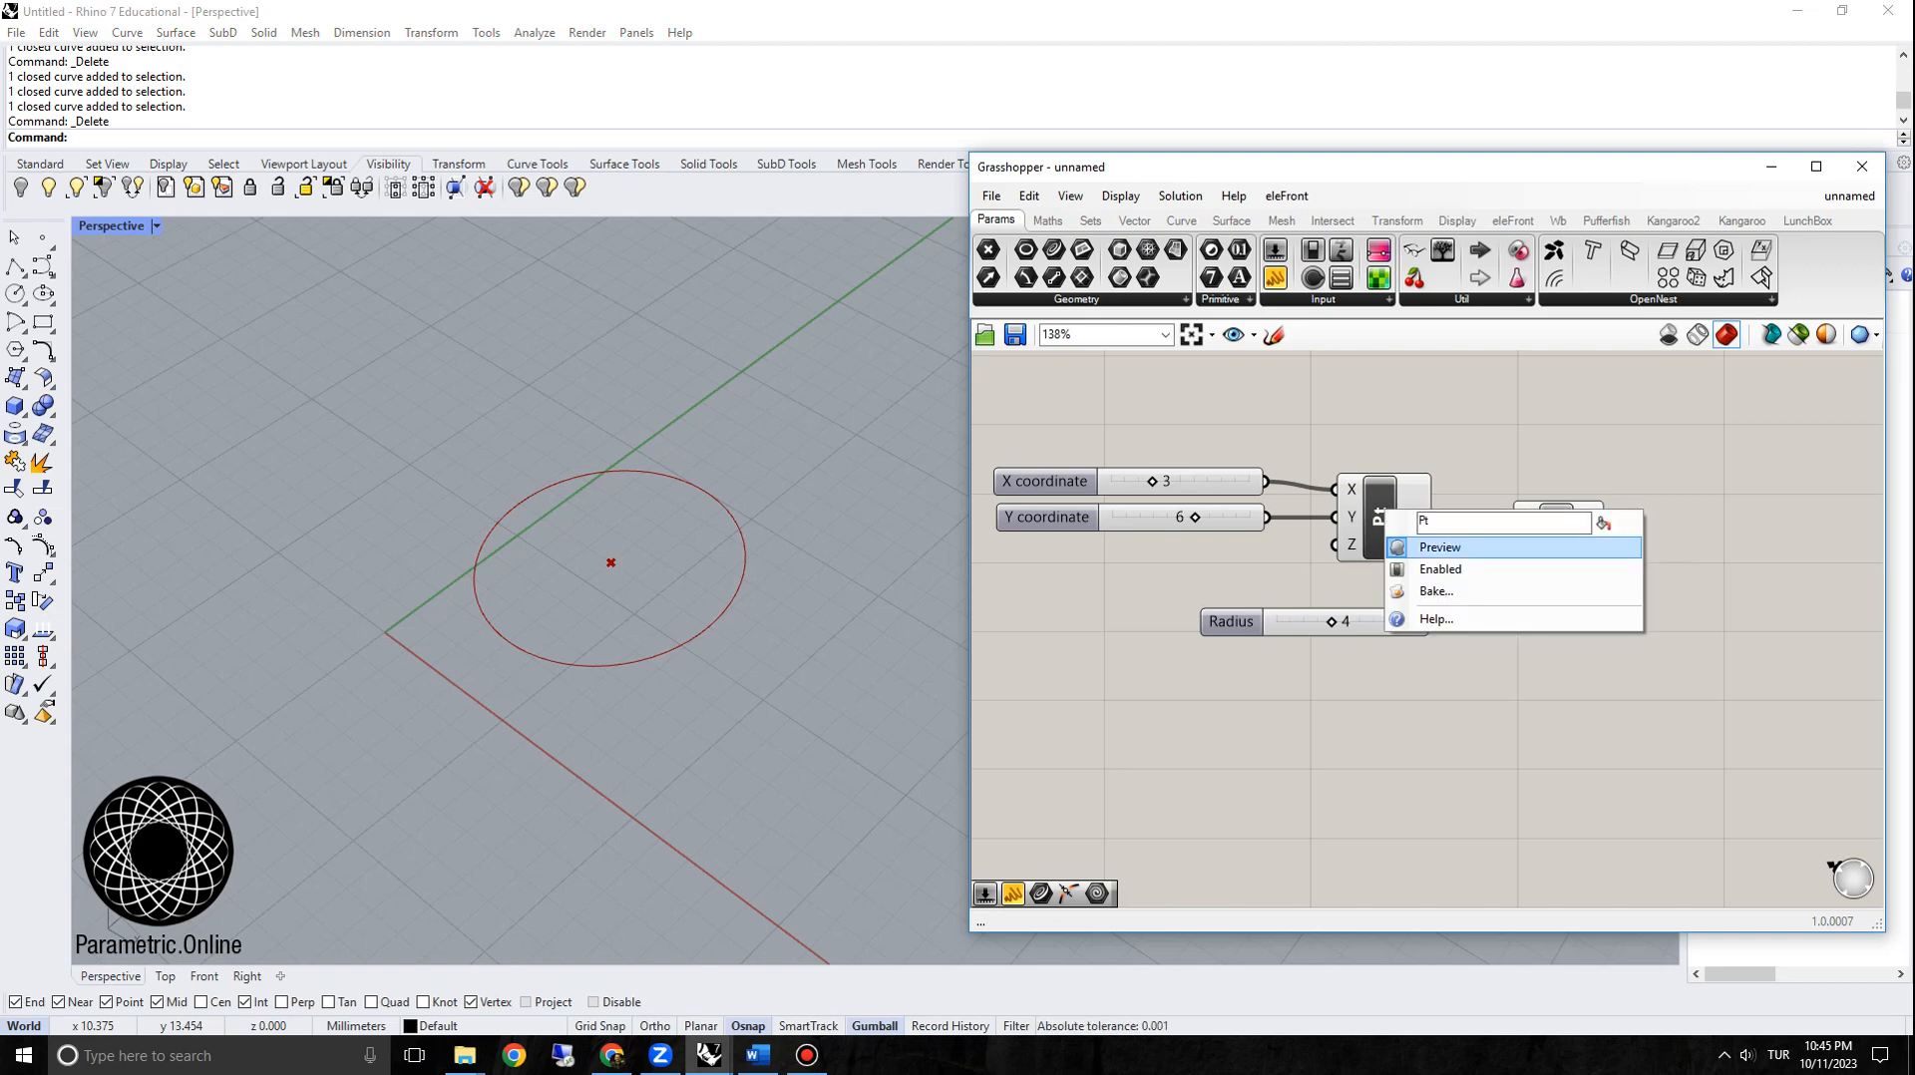
left_click(1416, 548)
scroll(1409, 530, "up", 3)
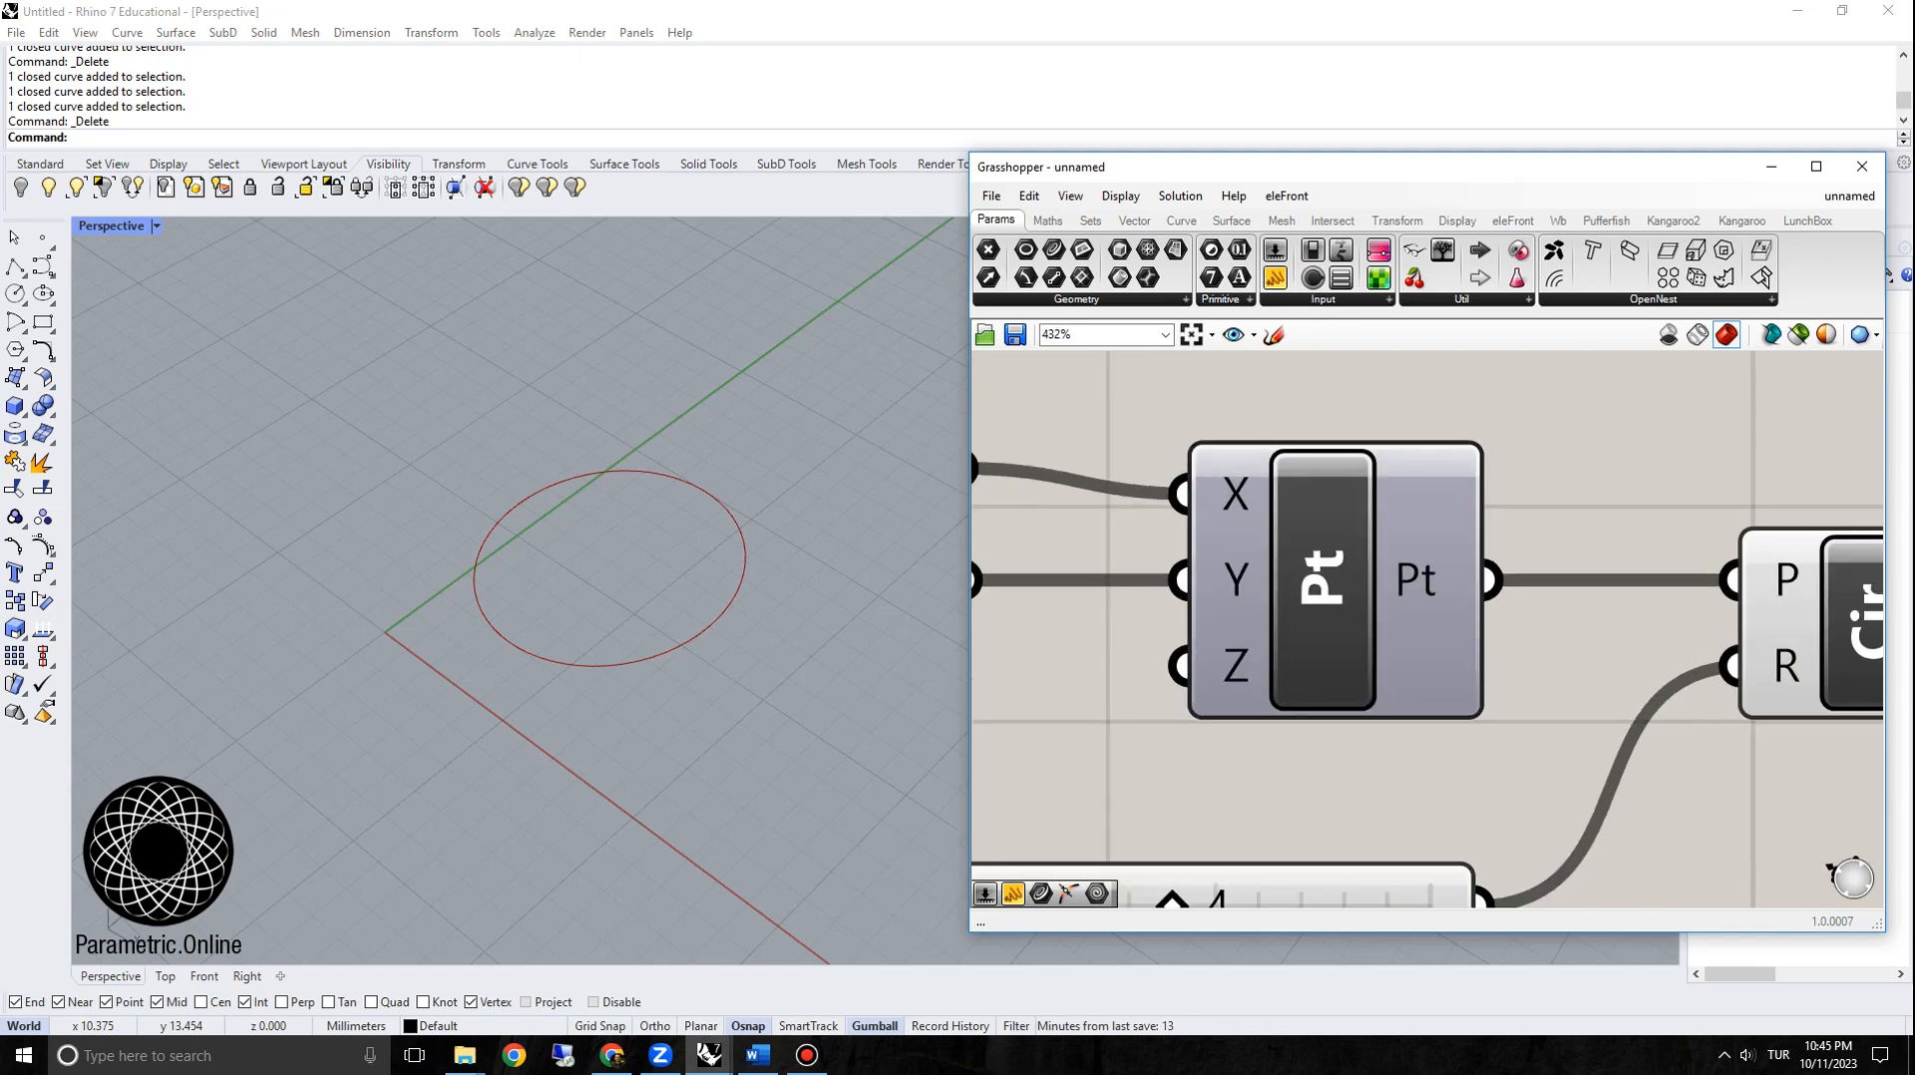
scroll(1315, 583, "down", 3)
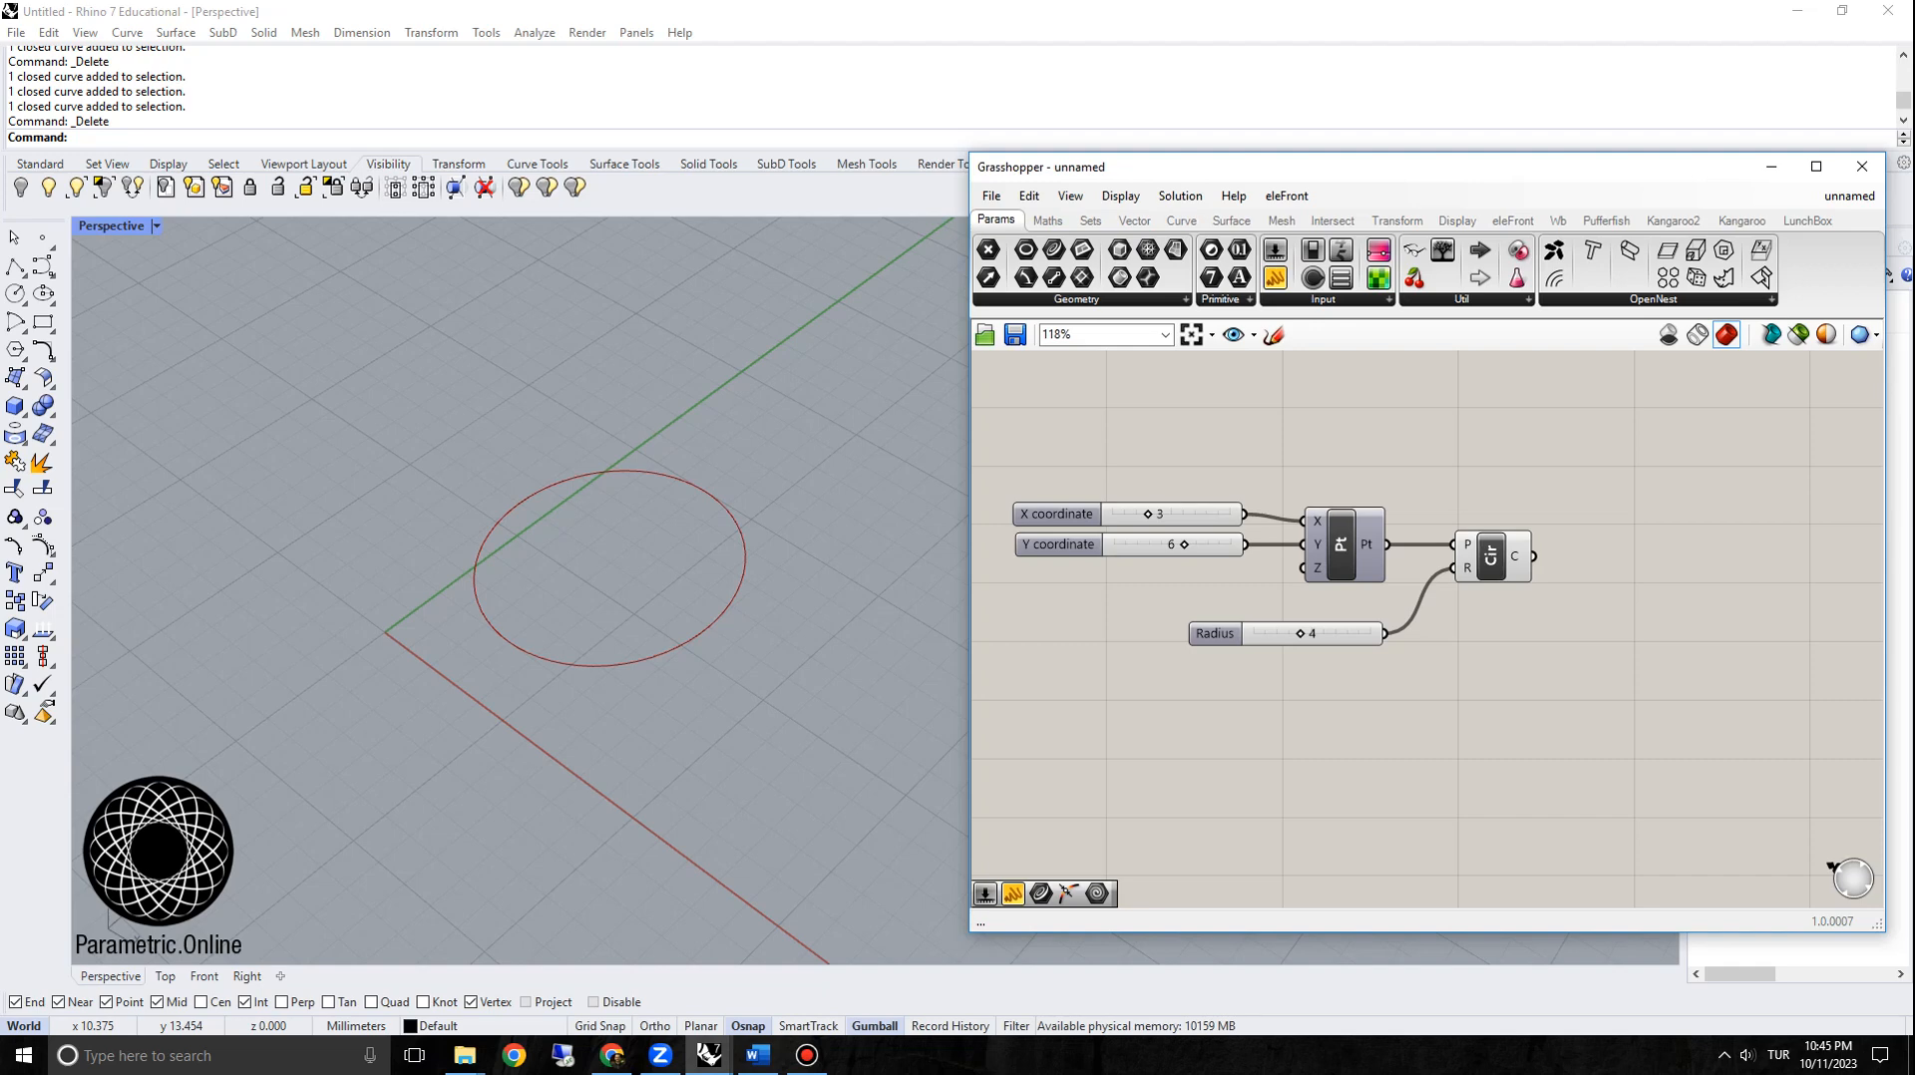
Step: Disable the Construct Point component and inspect the effect on the connected Circle component
scroll(1328, 541, "up", 2)
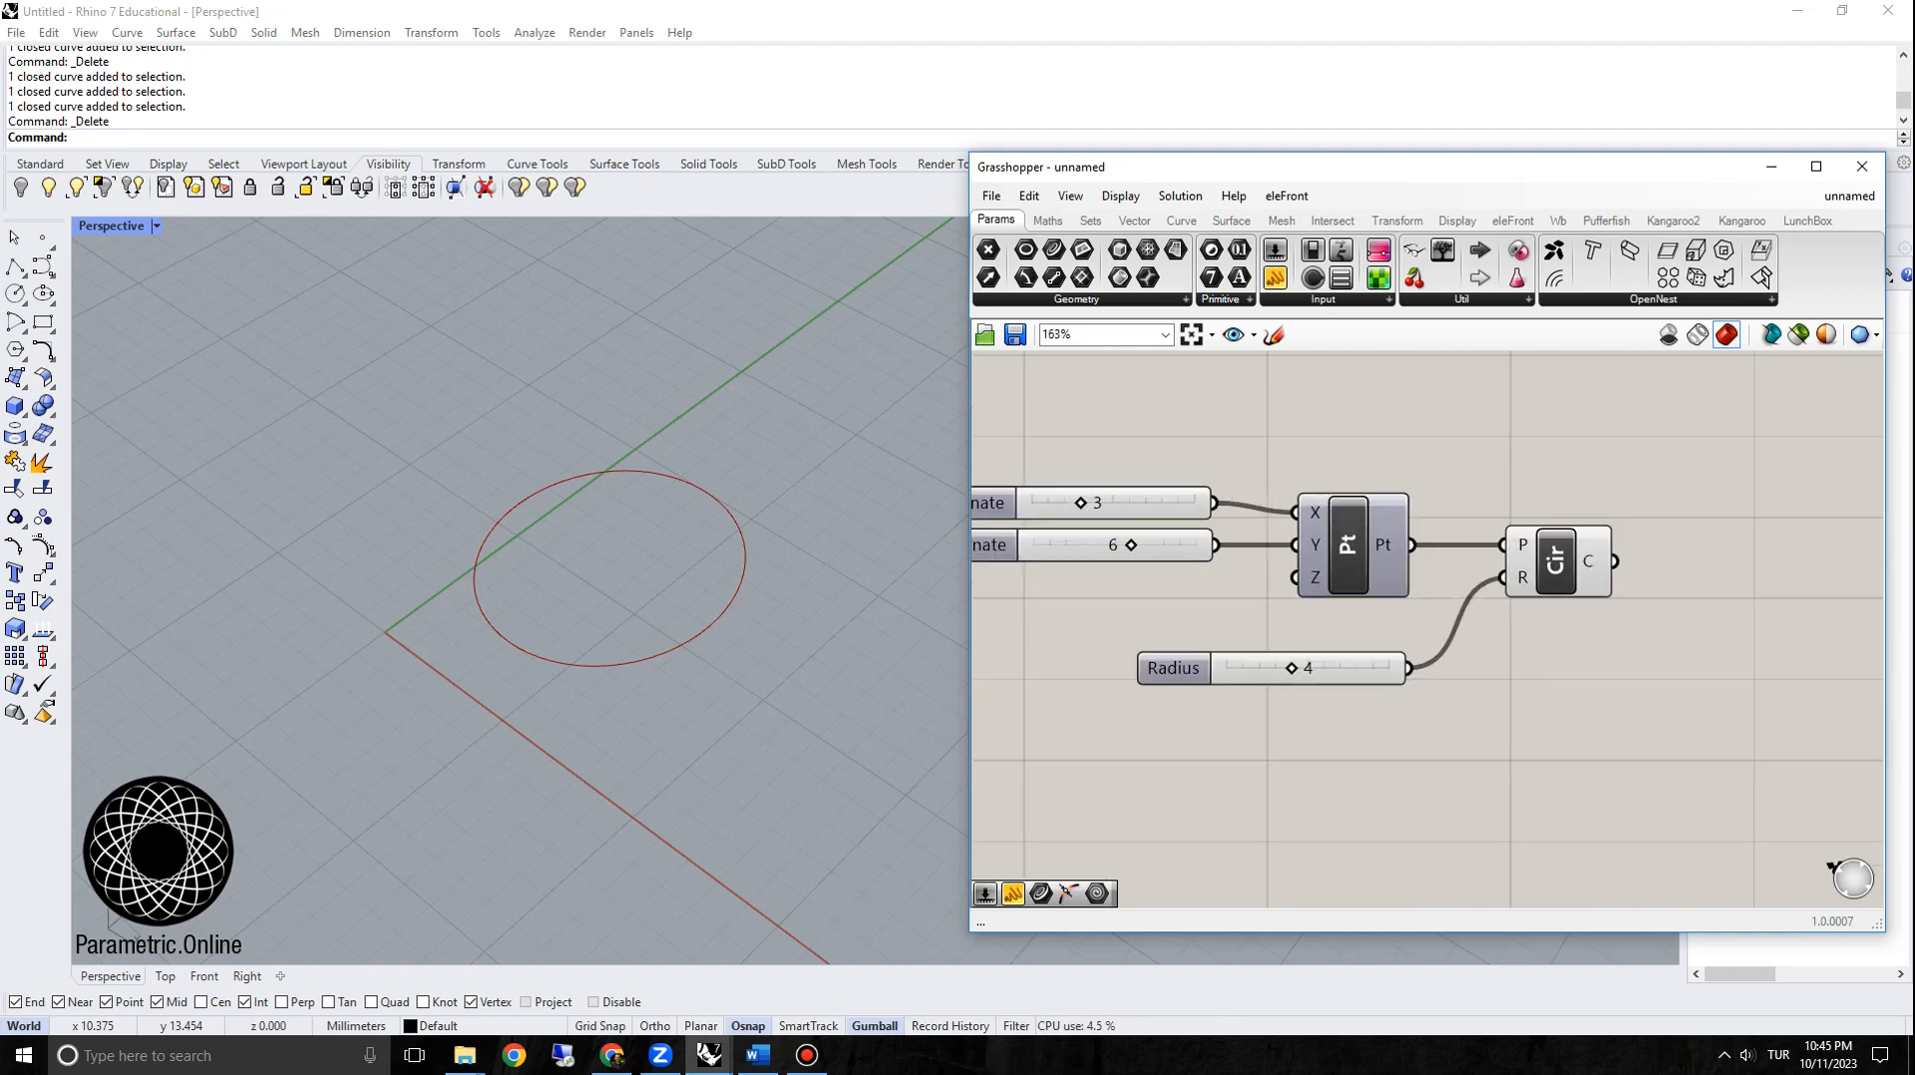
right_click(1355, 546)
left_click(1410, 607)
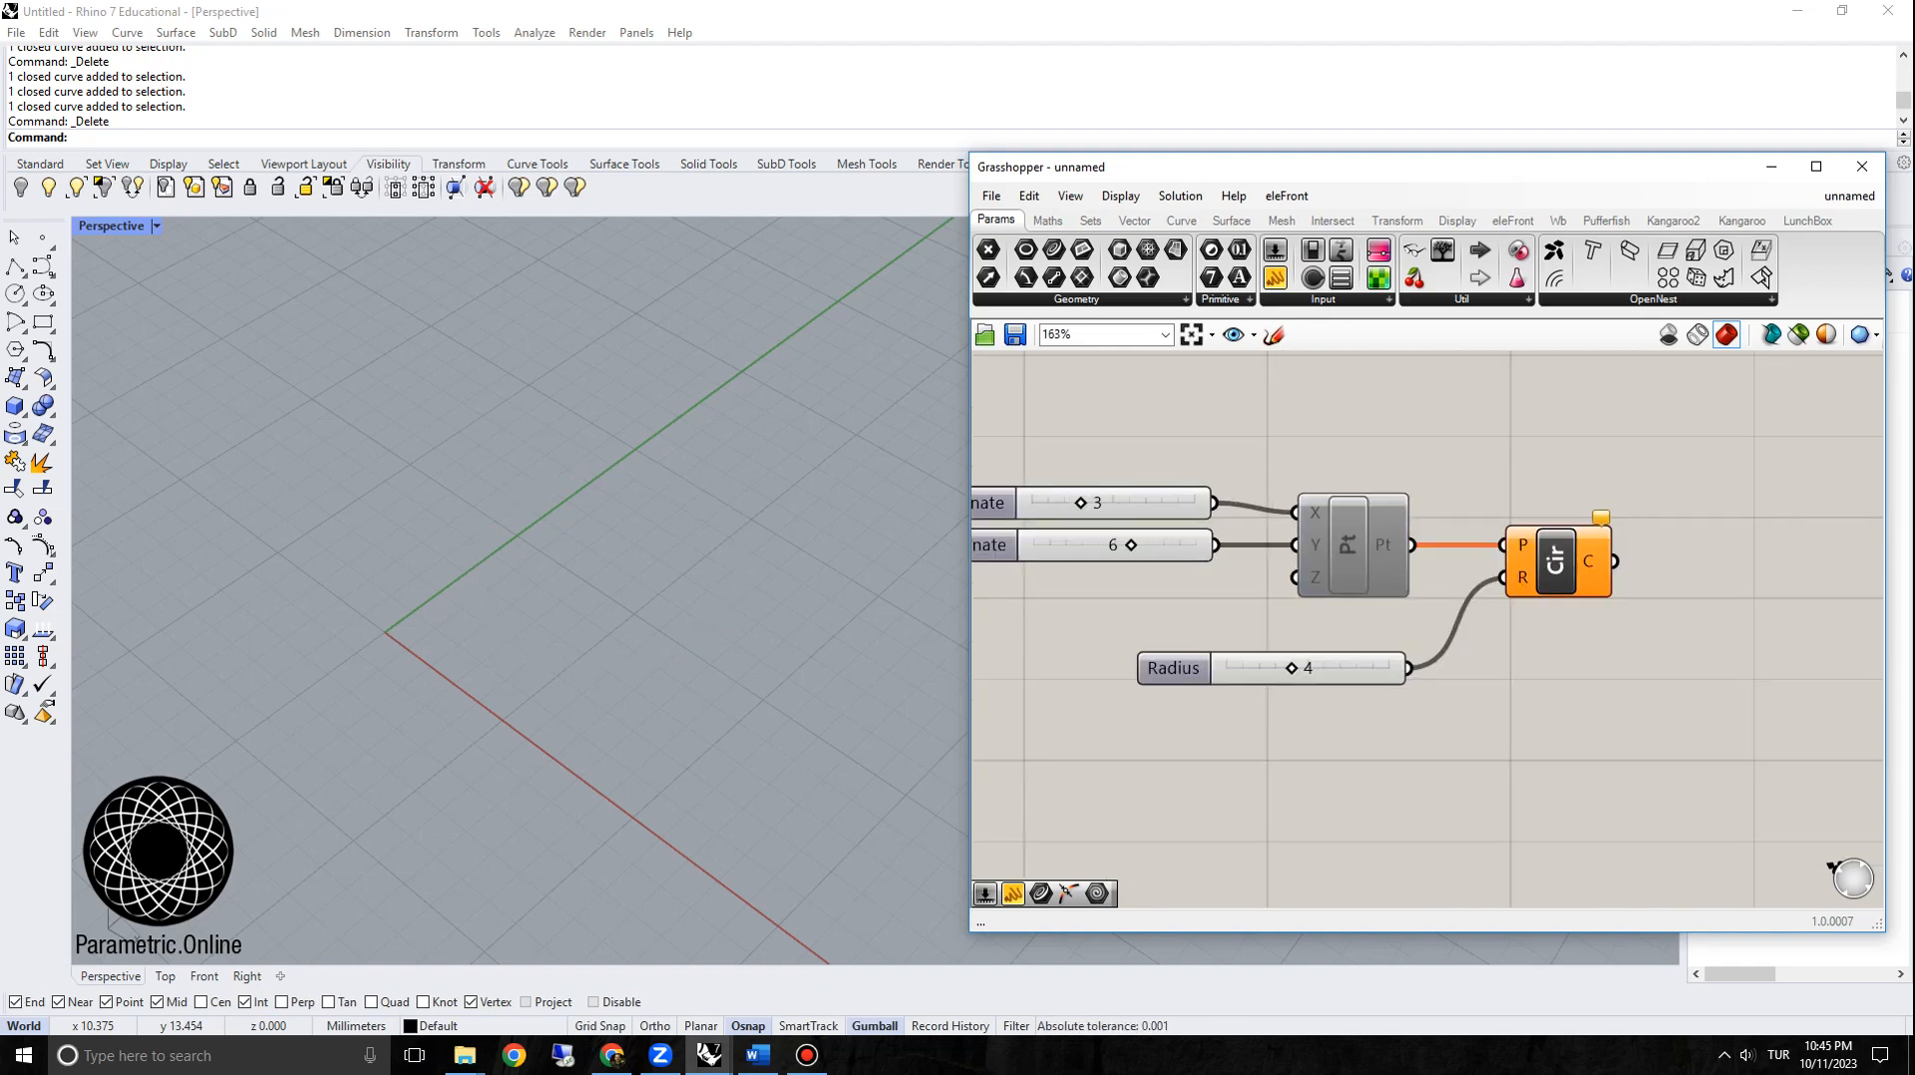
scroll(1333, 486, "up", 2)
scroll(1346, 529, "down", 4)
scroll(1426, 569, "up", 3)
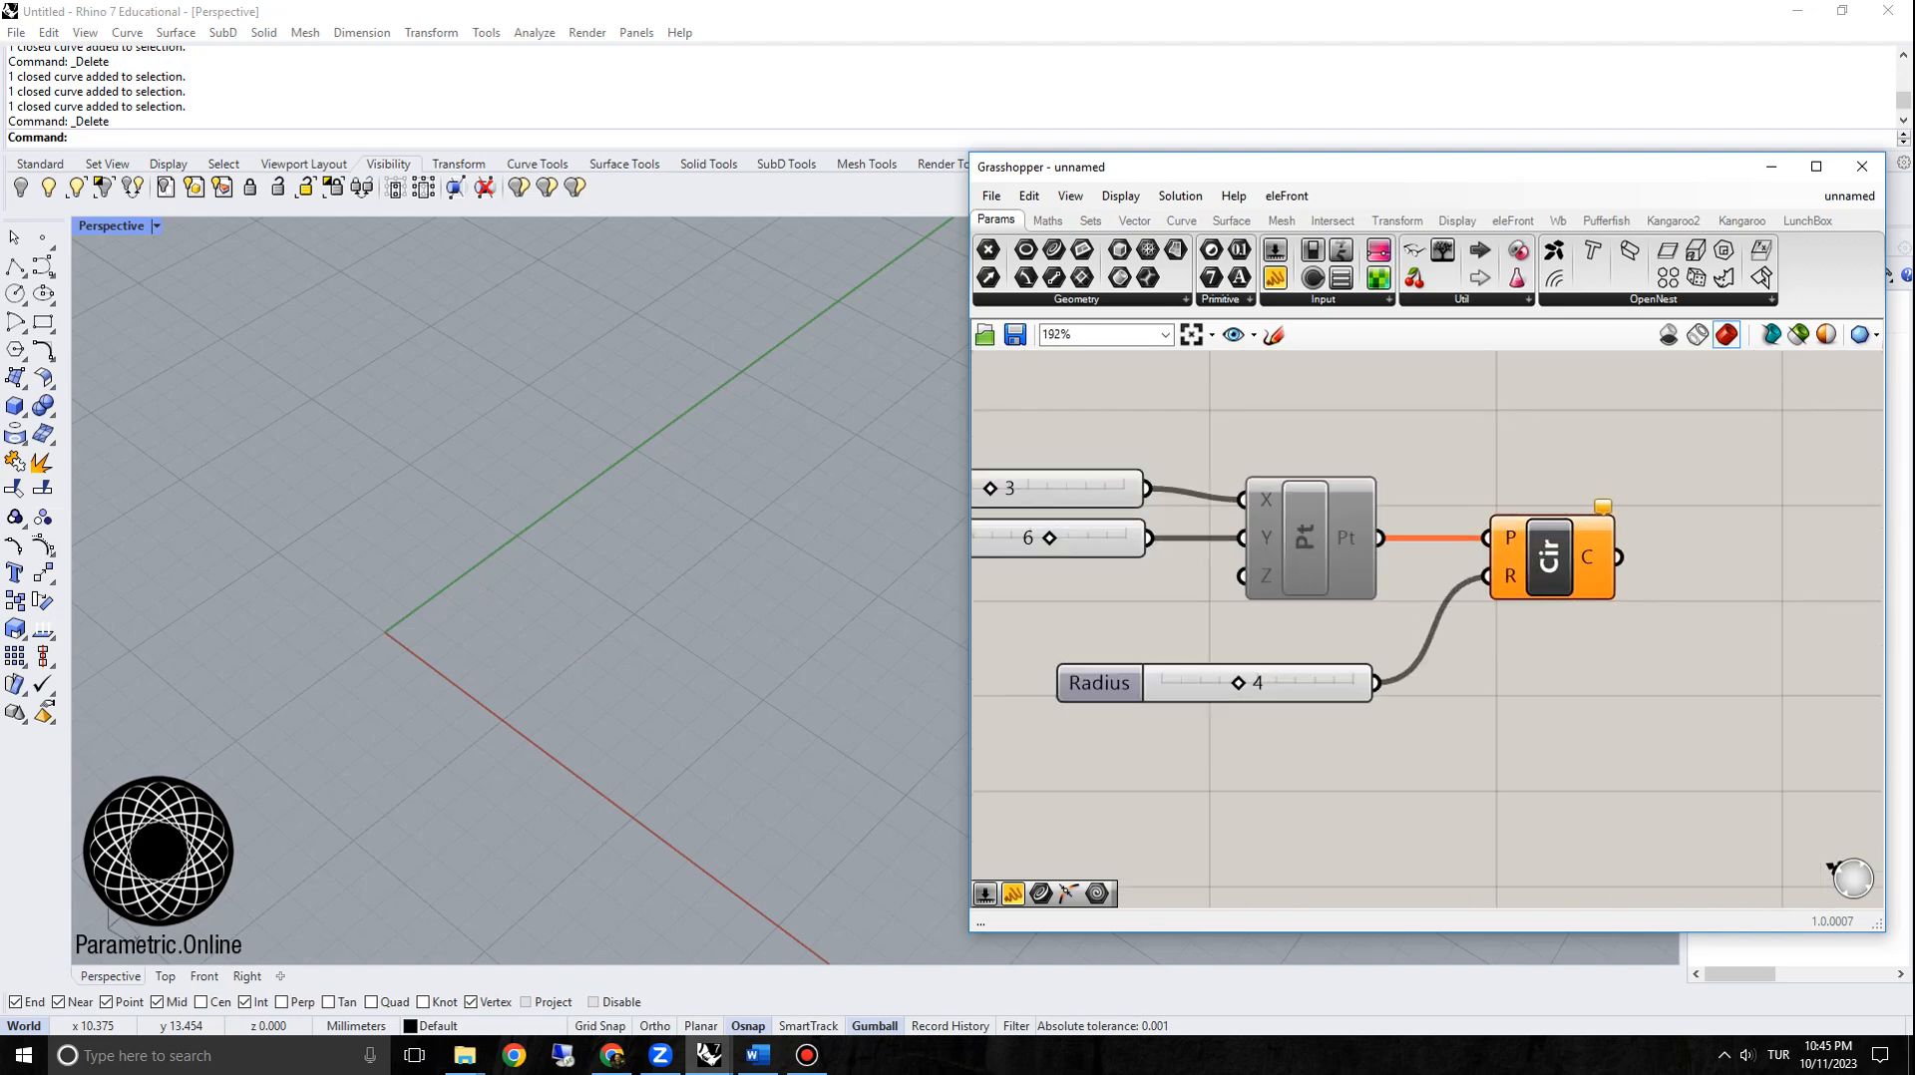
scroll(1287, 531, "down", 2)
Step: Move the Circle component farther from the Construct Point component and enable Construct Point again
left_click_drag(1474, 547, 1585, 546)
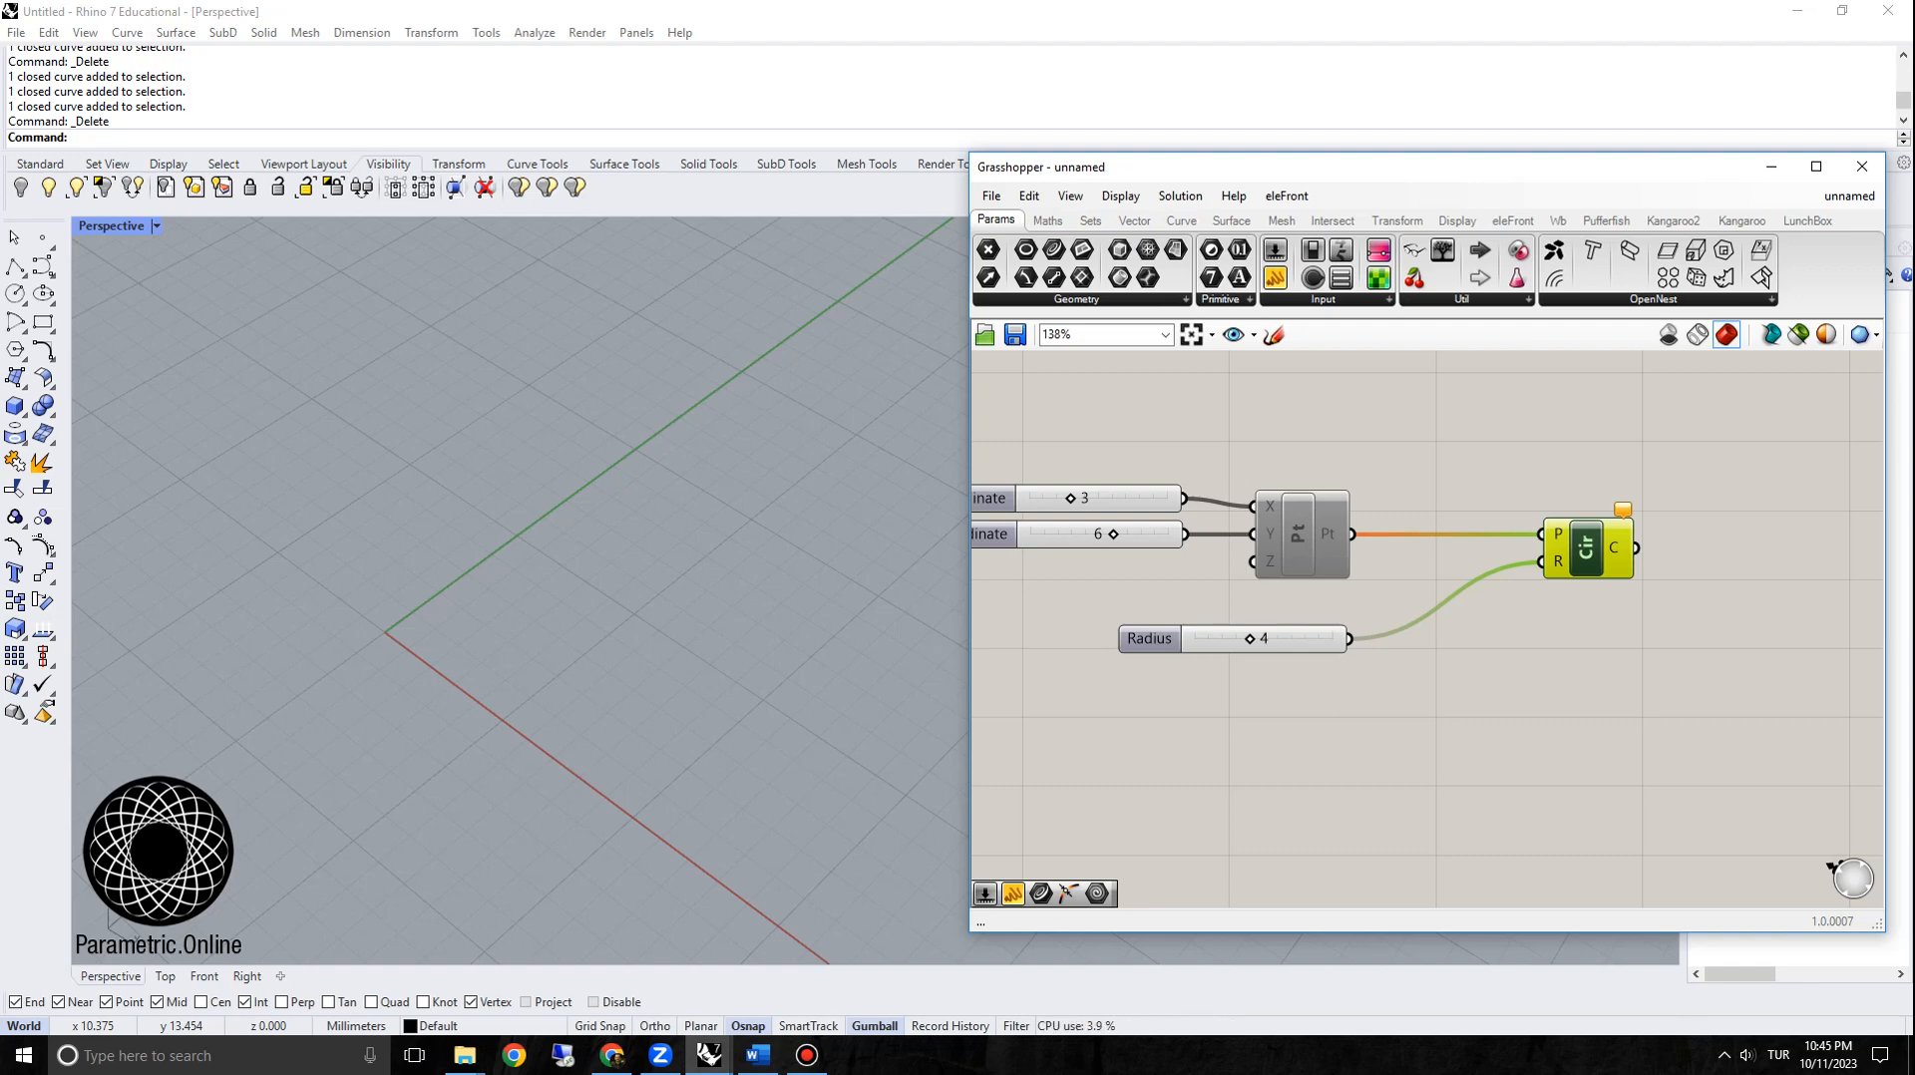
key("Escape")
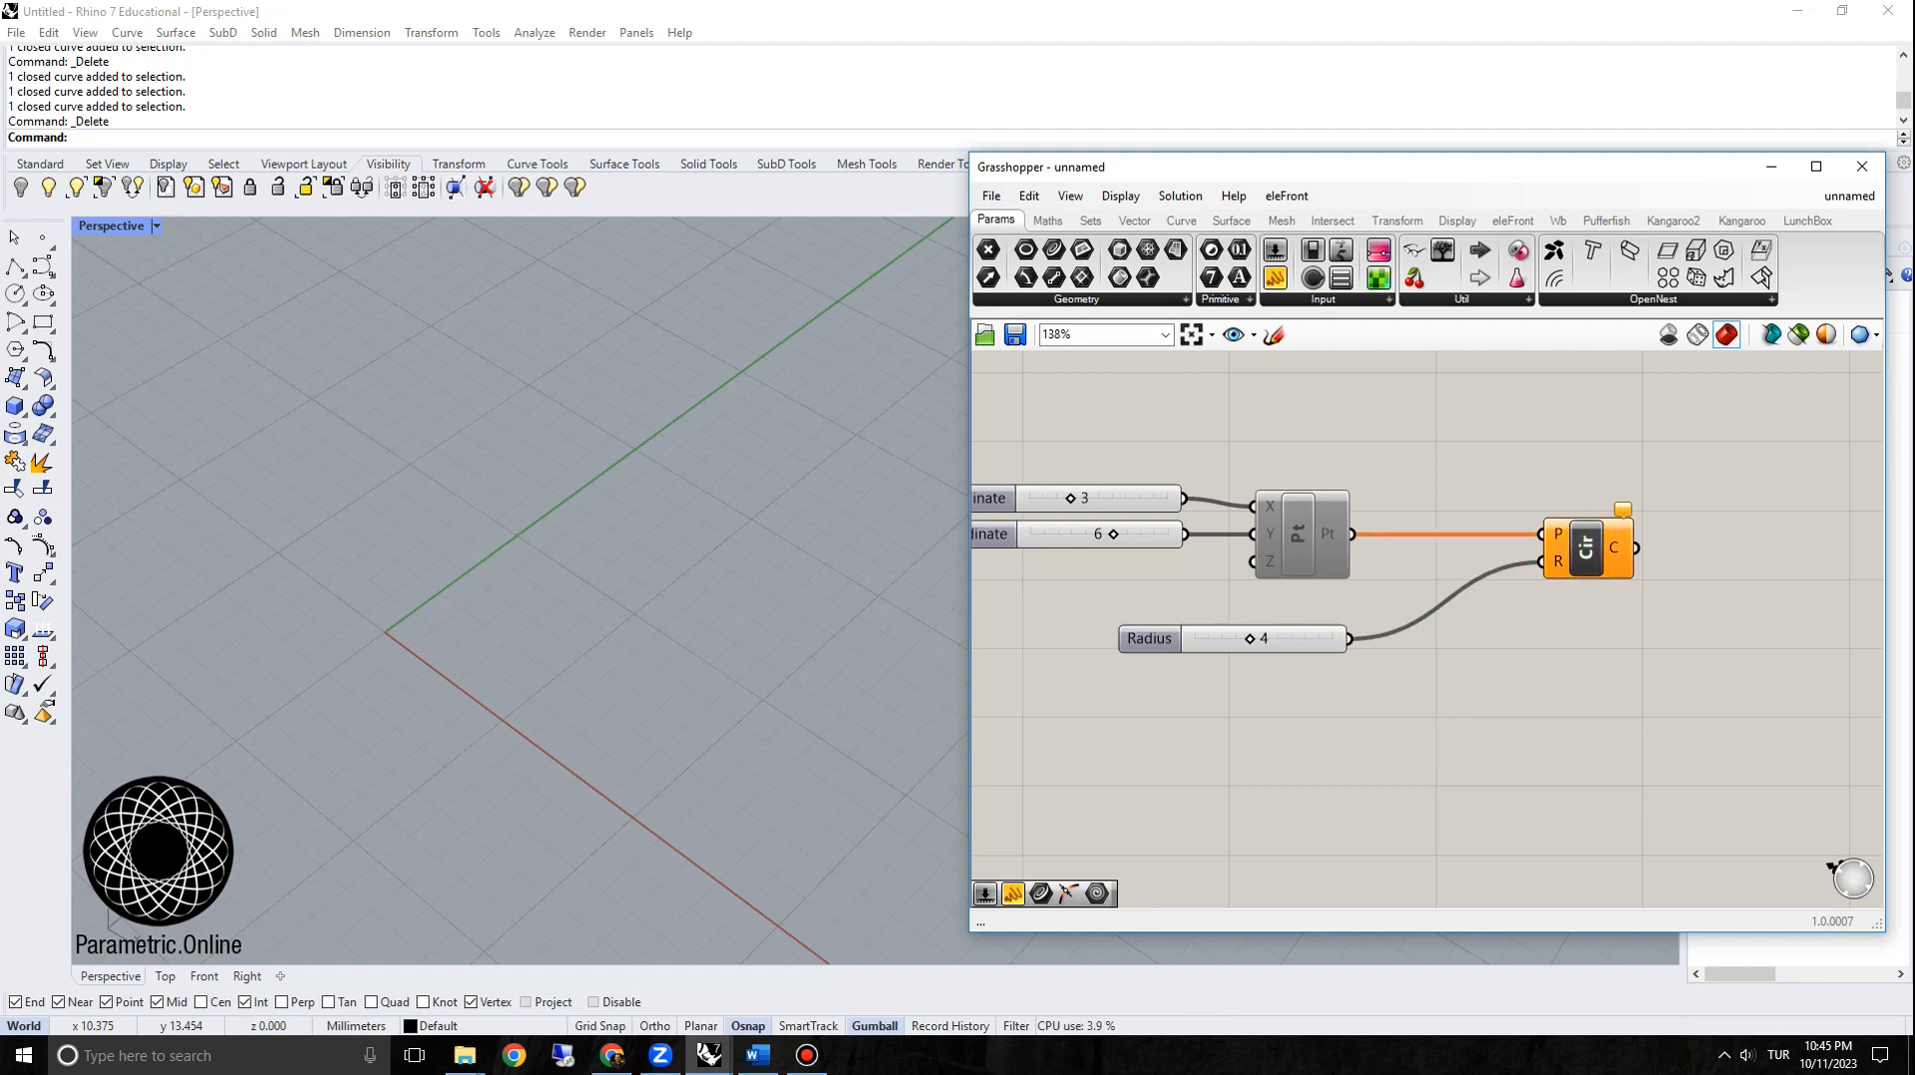
right_click_drag(1446, 718, 1423, 704)
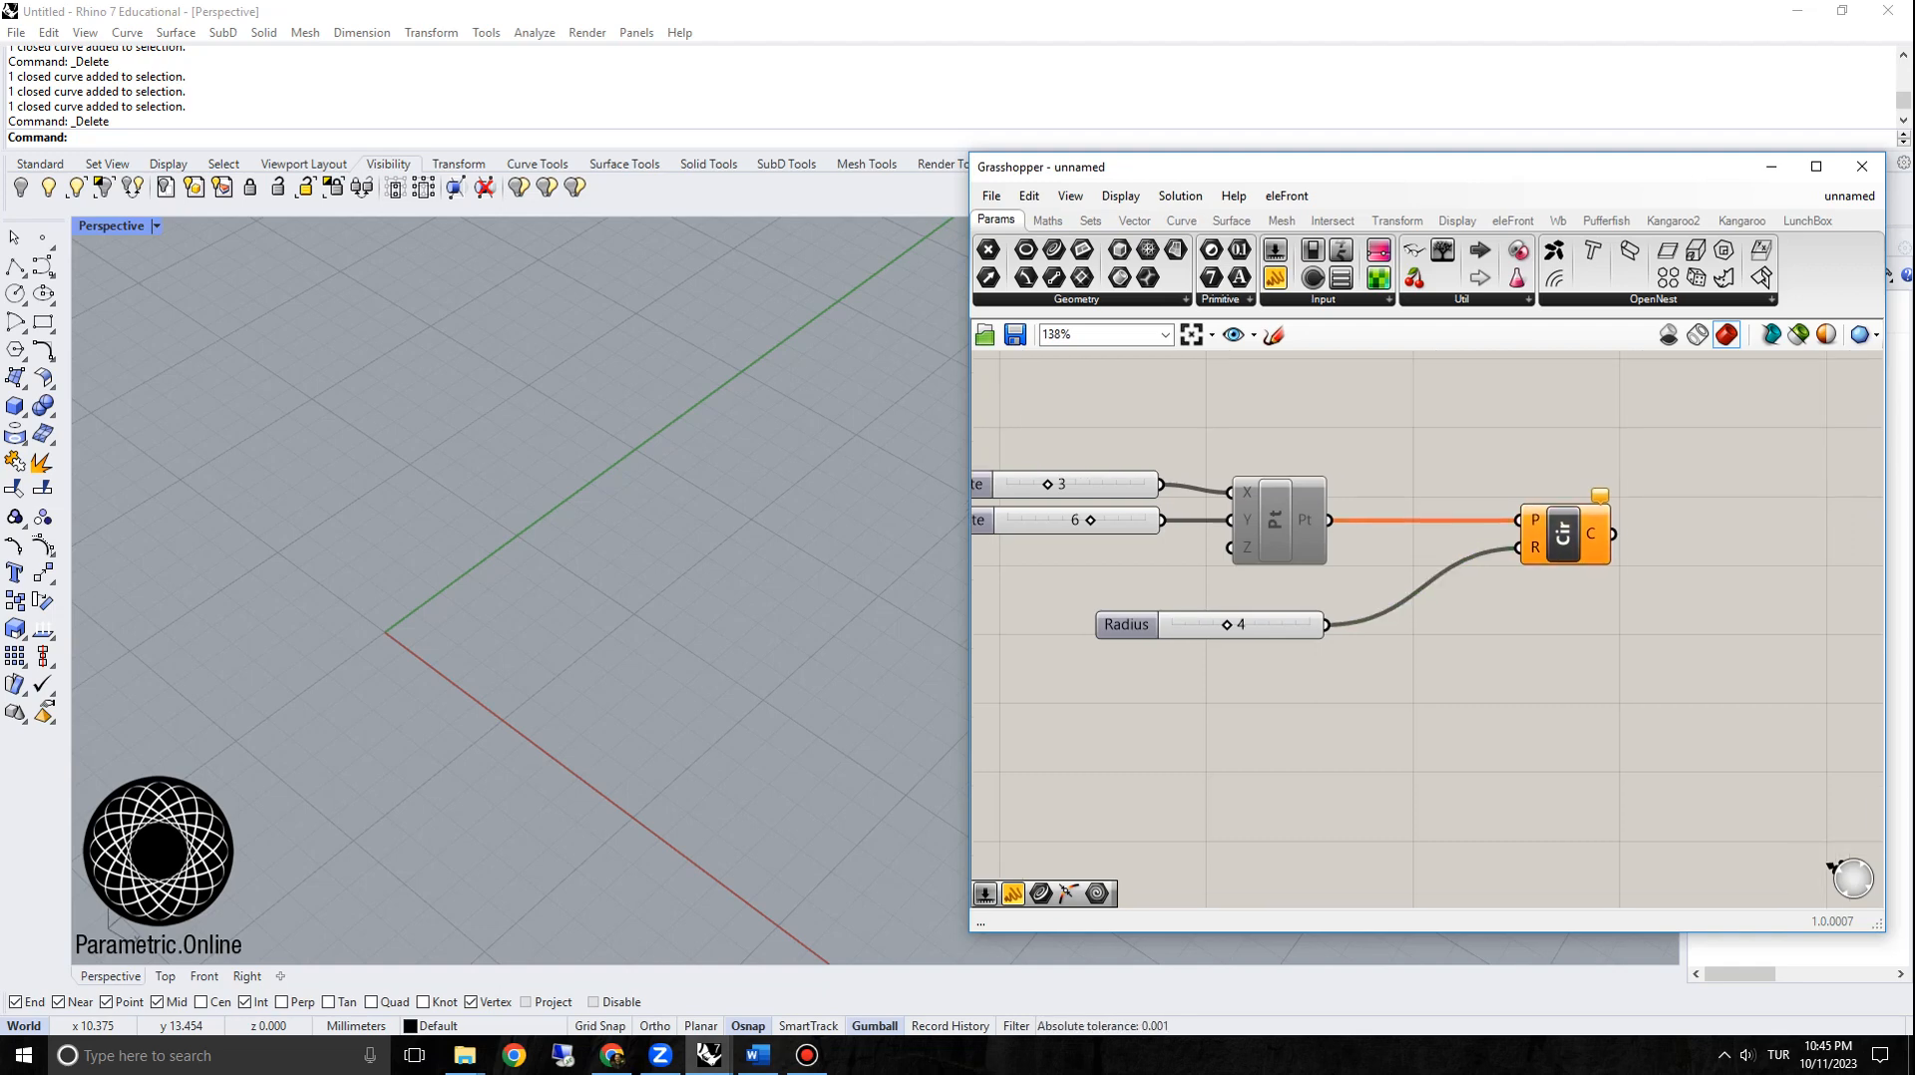
right_click(1280, 529)
left_click(1319, 596)
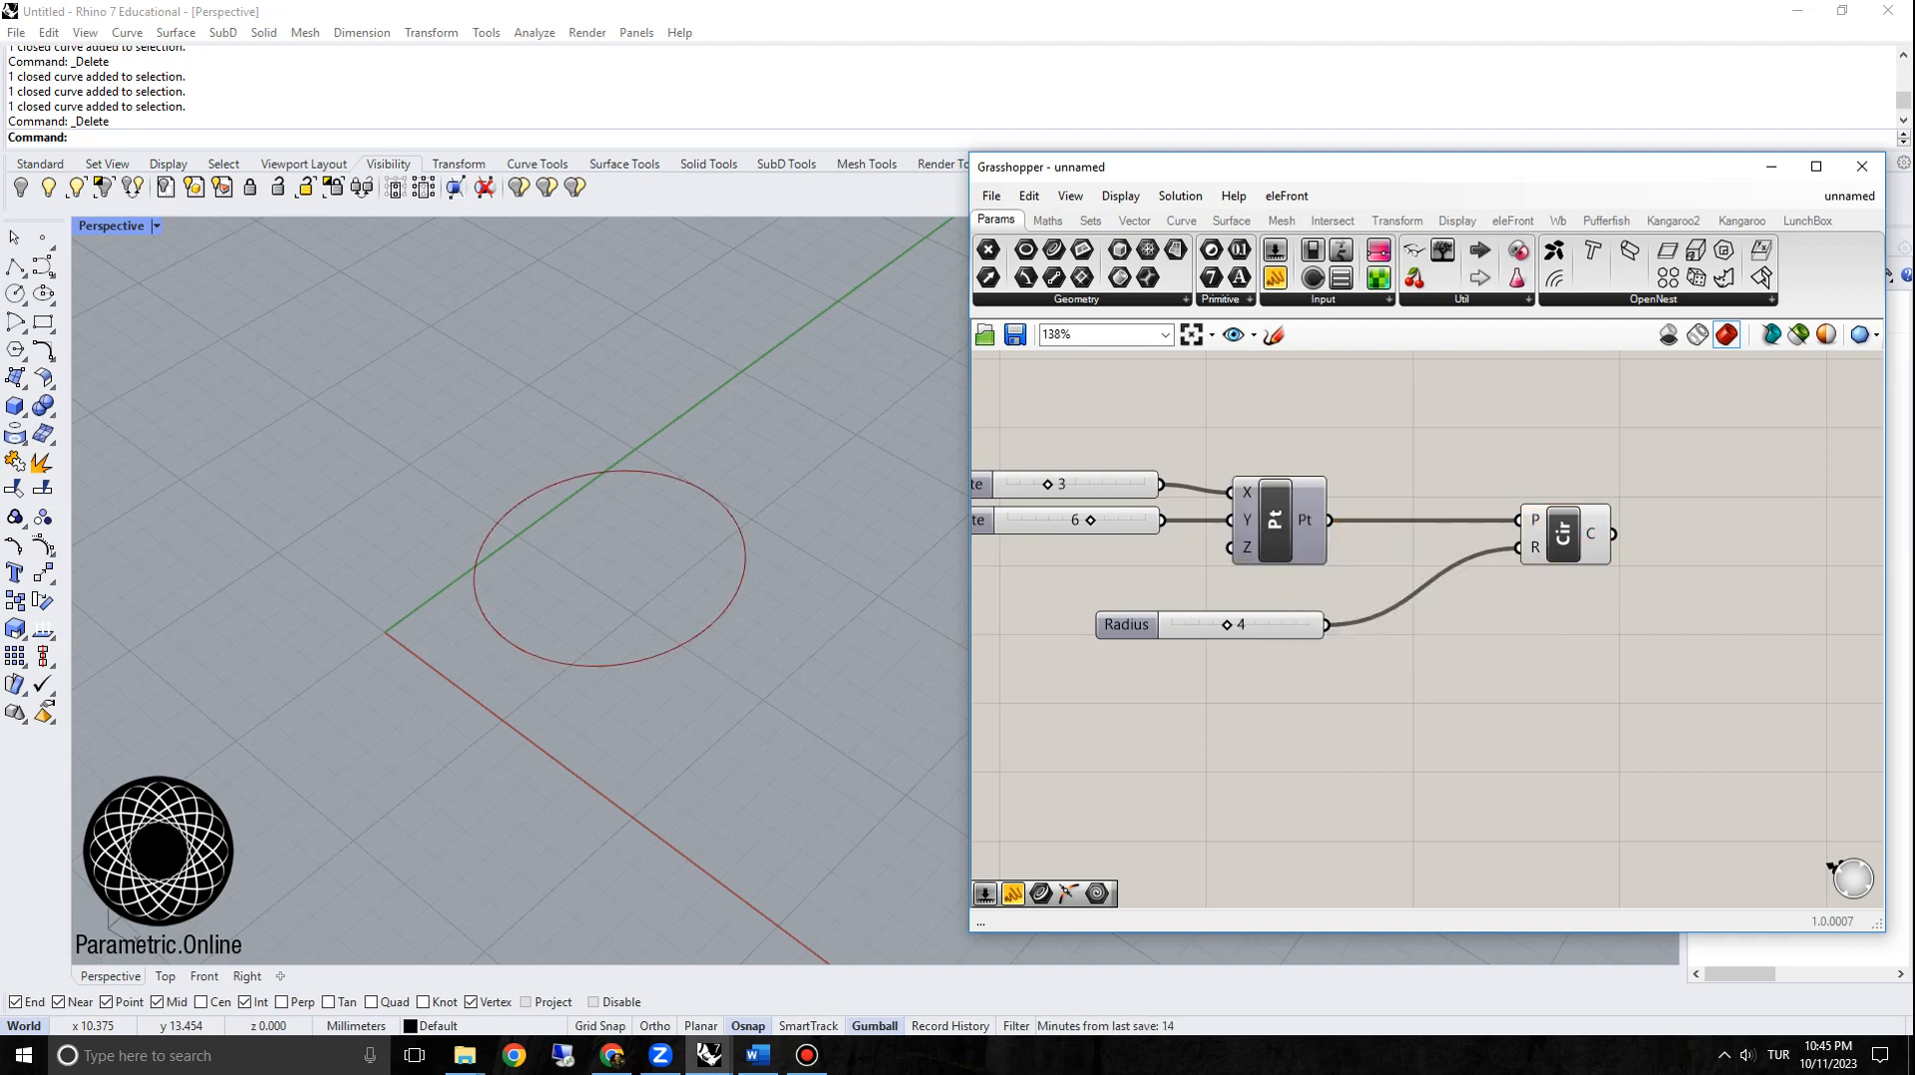
Step: Add a Panel below the Radius slider, shrink it, and connect it to the Circle's R input in place of the slider
double_click(1284, 743)
type("panel")
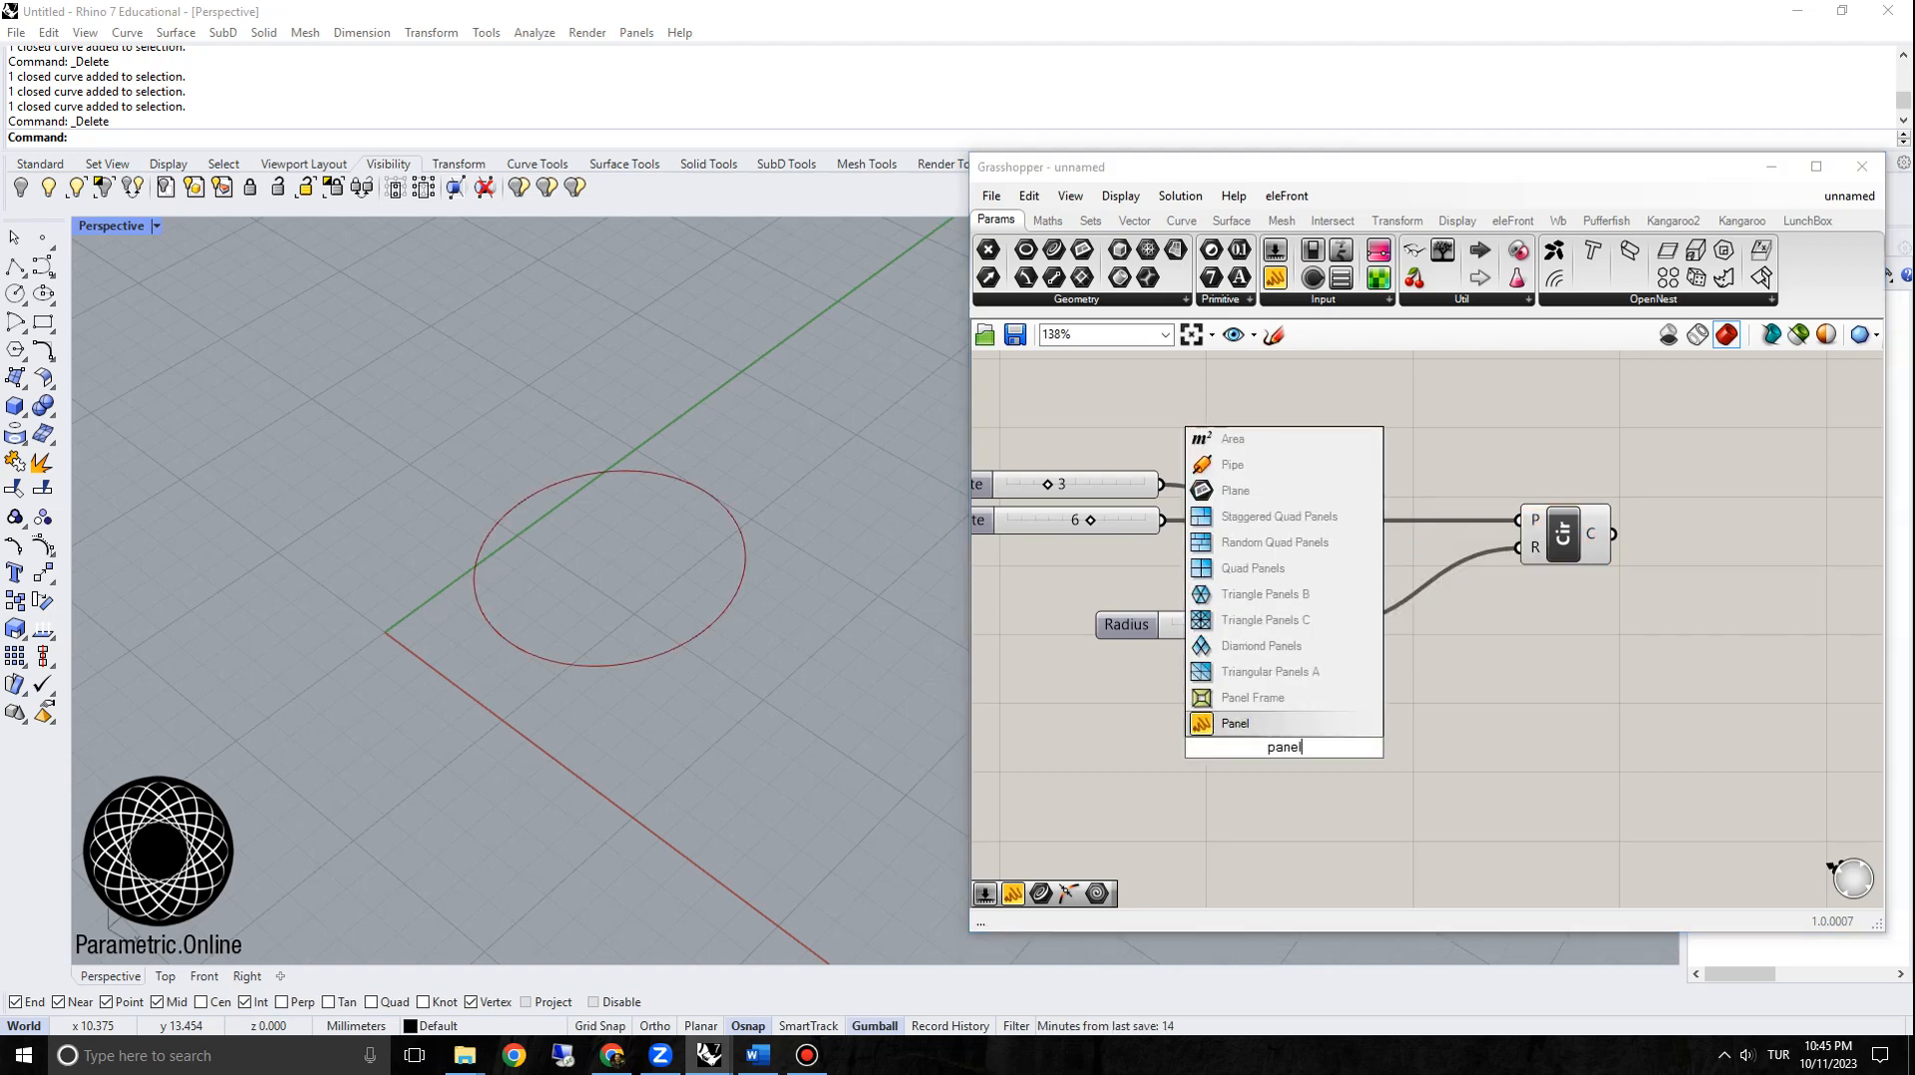
key("Return")
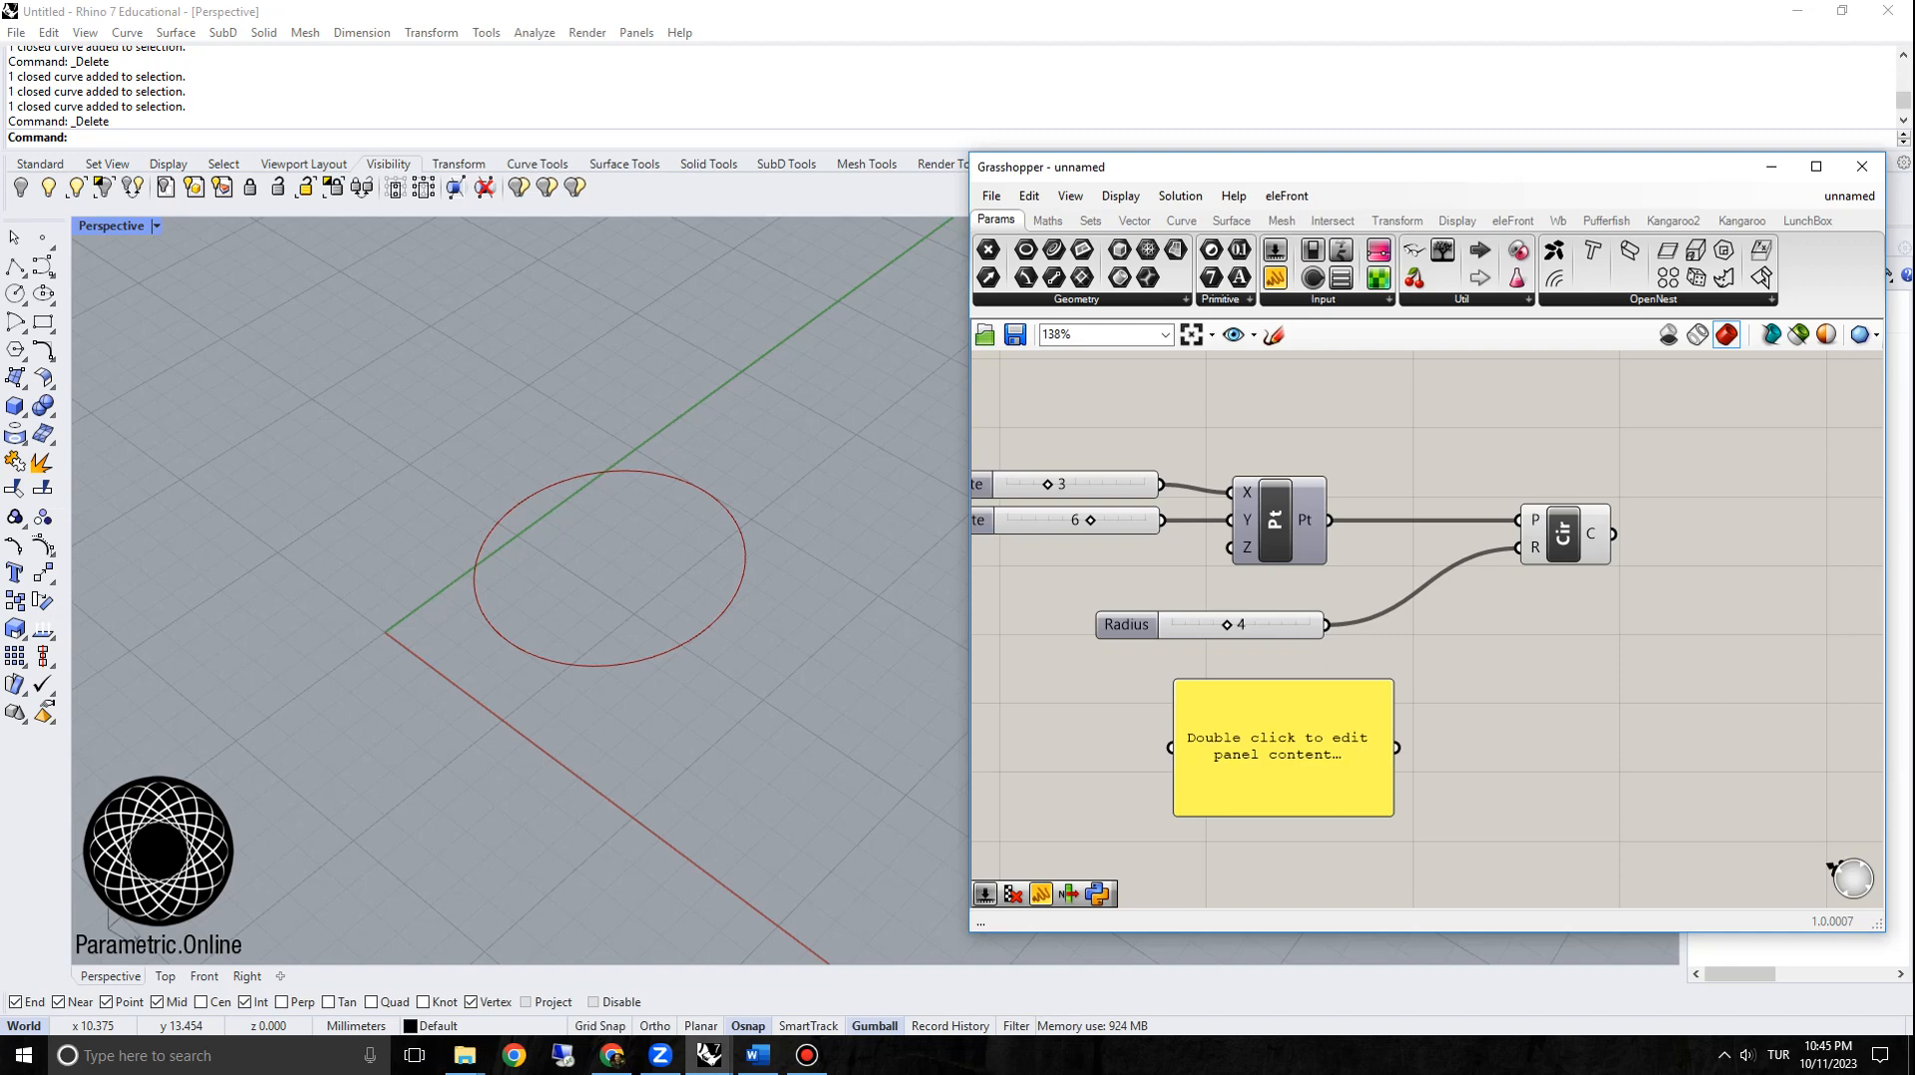
left_click_drag(1284, 680, 1518, 547)
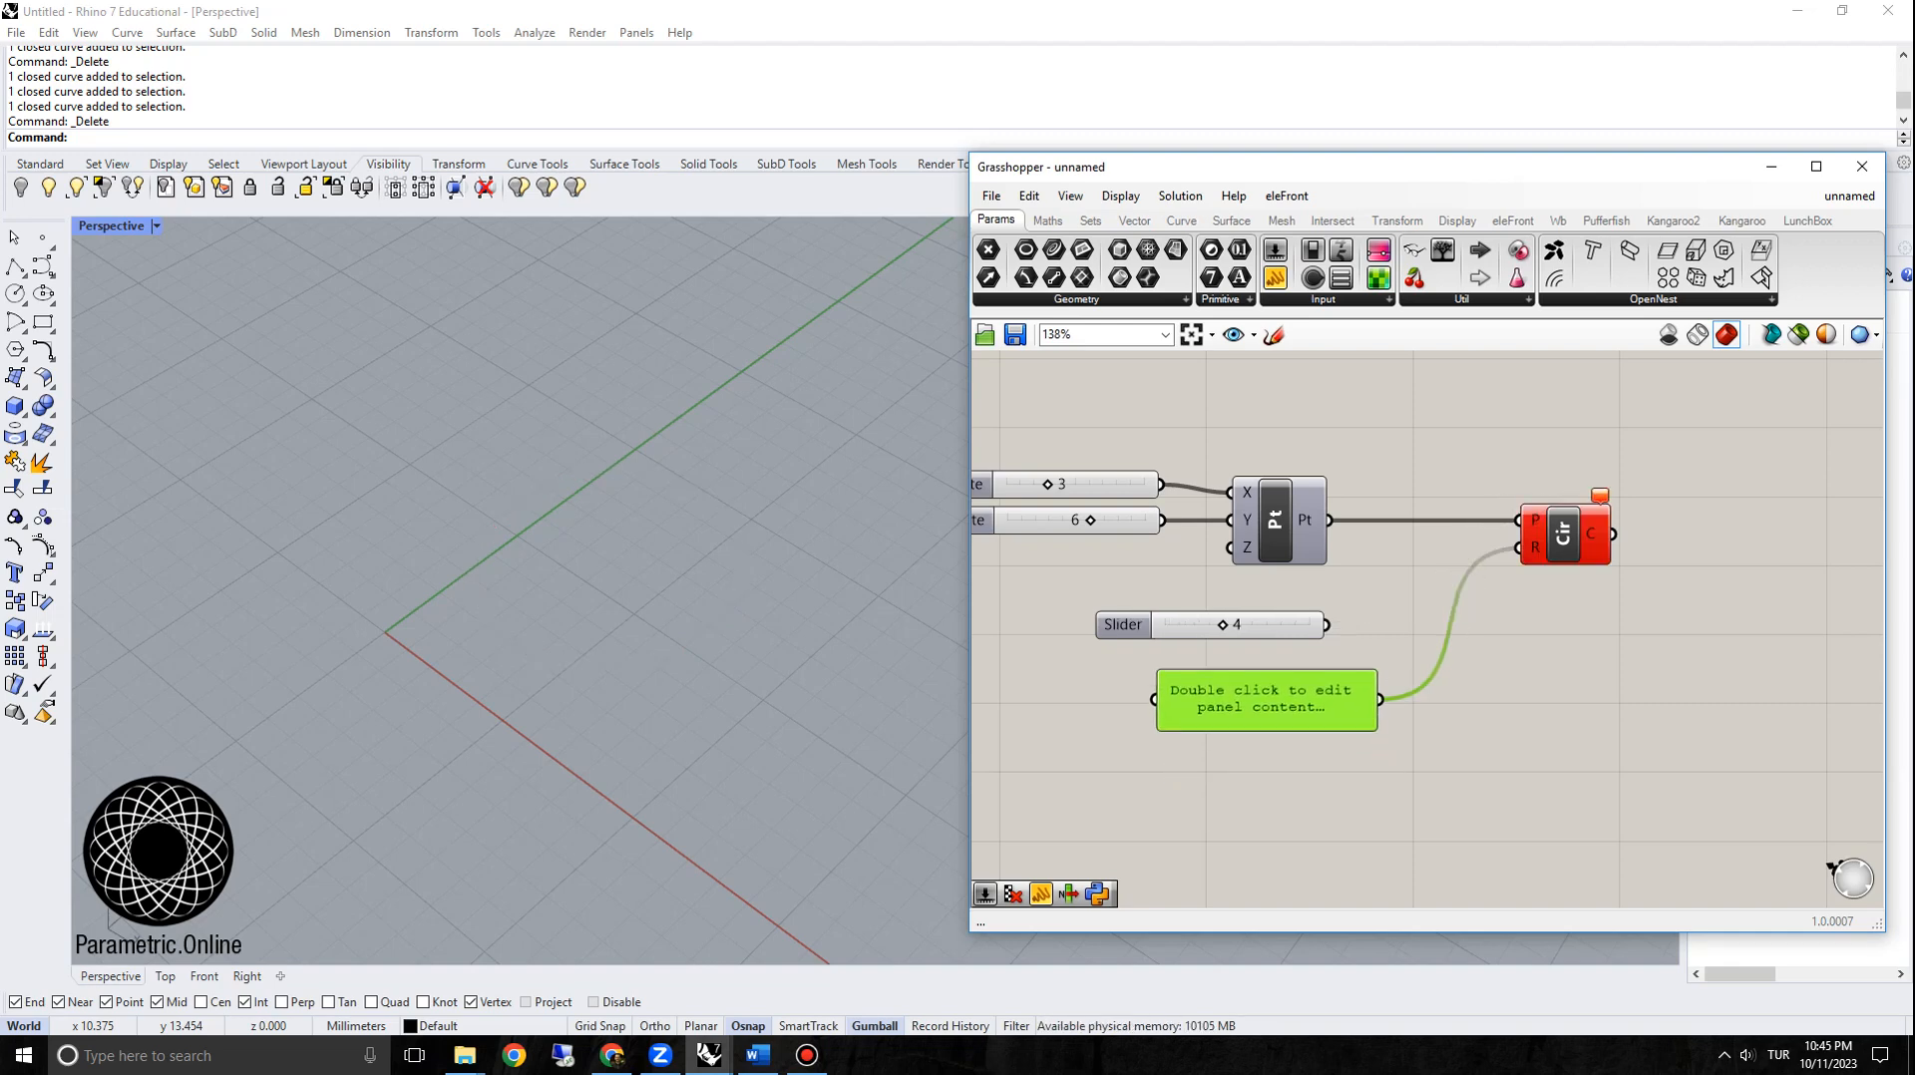
Step: Read the error message on the Circle component and examine its wiring to the text panel
scroll(1667, 479, "up", 4)
scroll(1478, 519, "down", 3)
left_click(1470, 559)
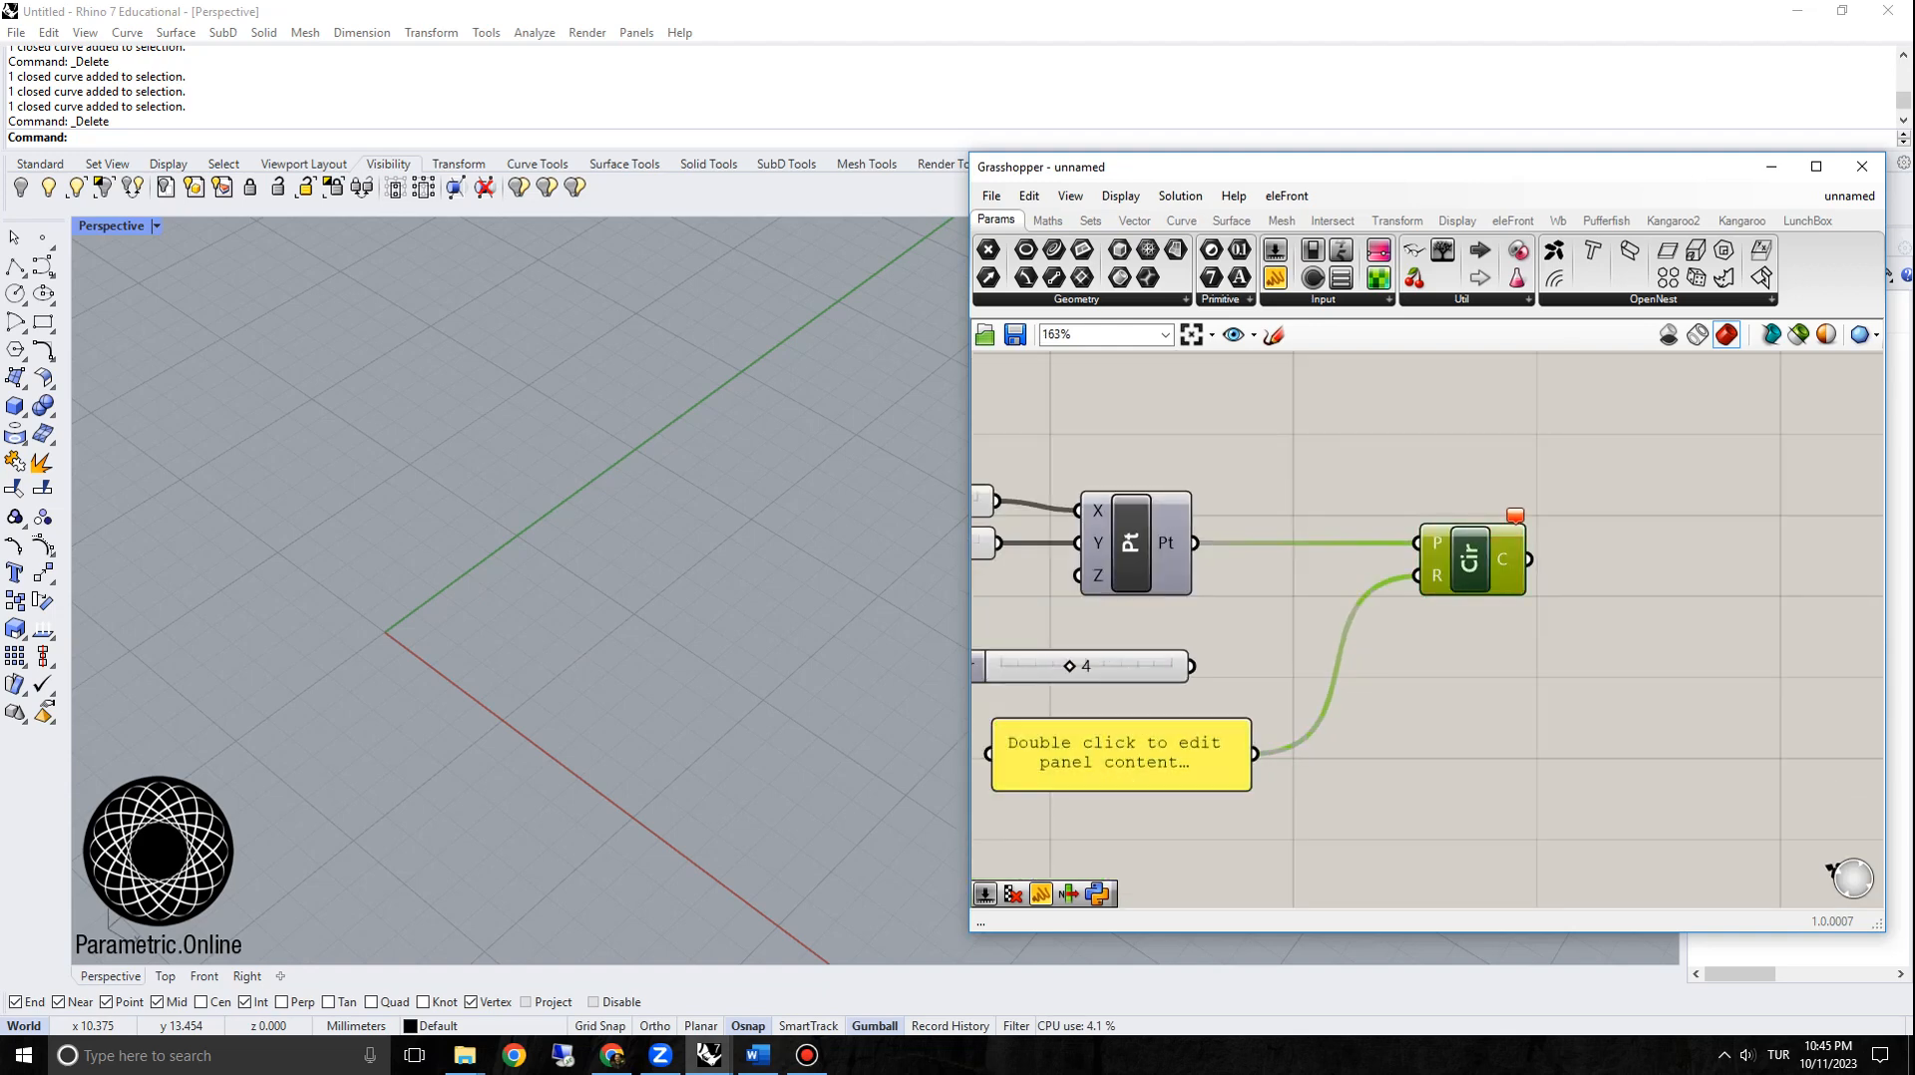
left_click(1519, 517)
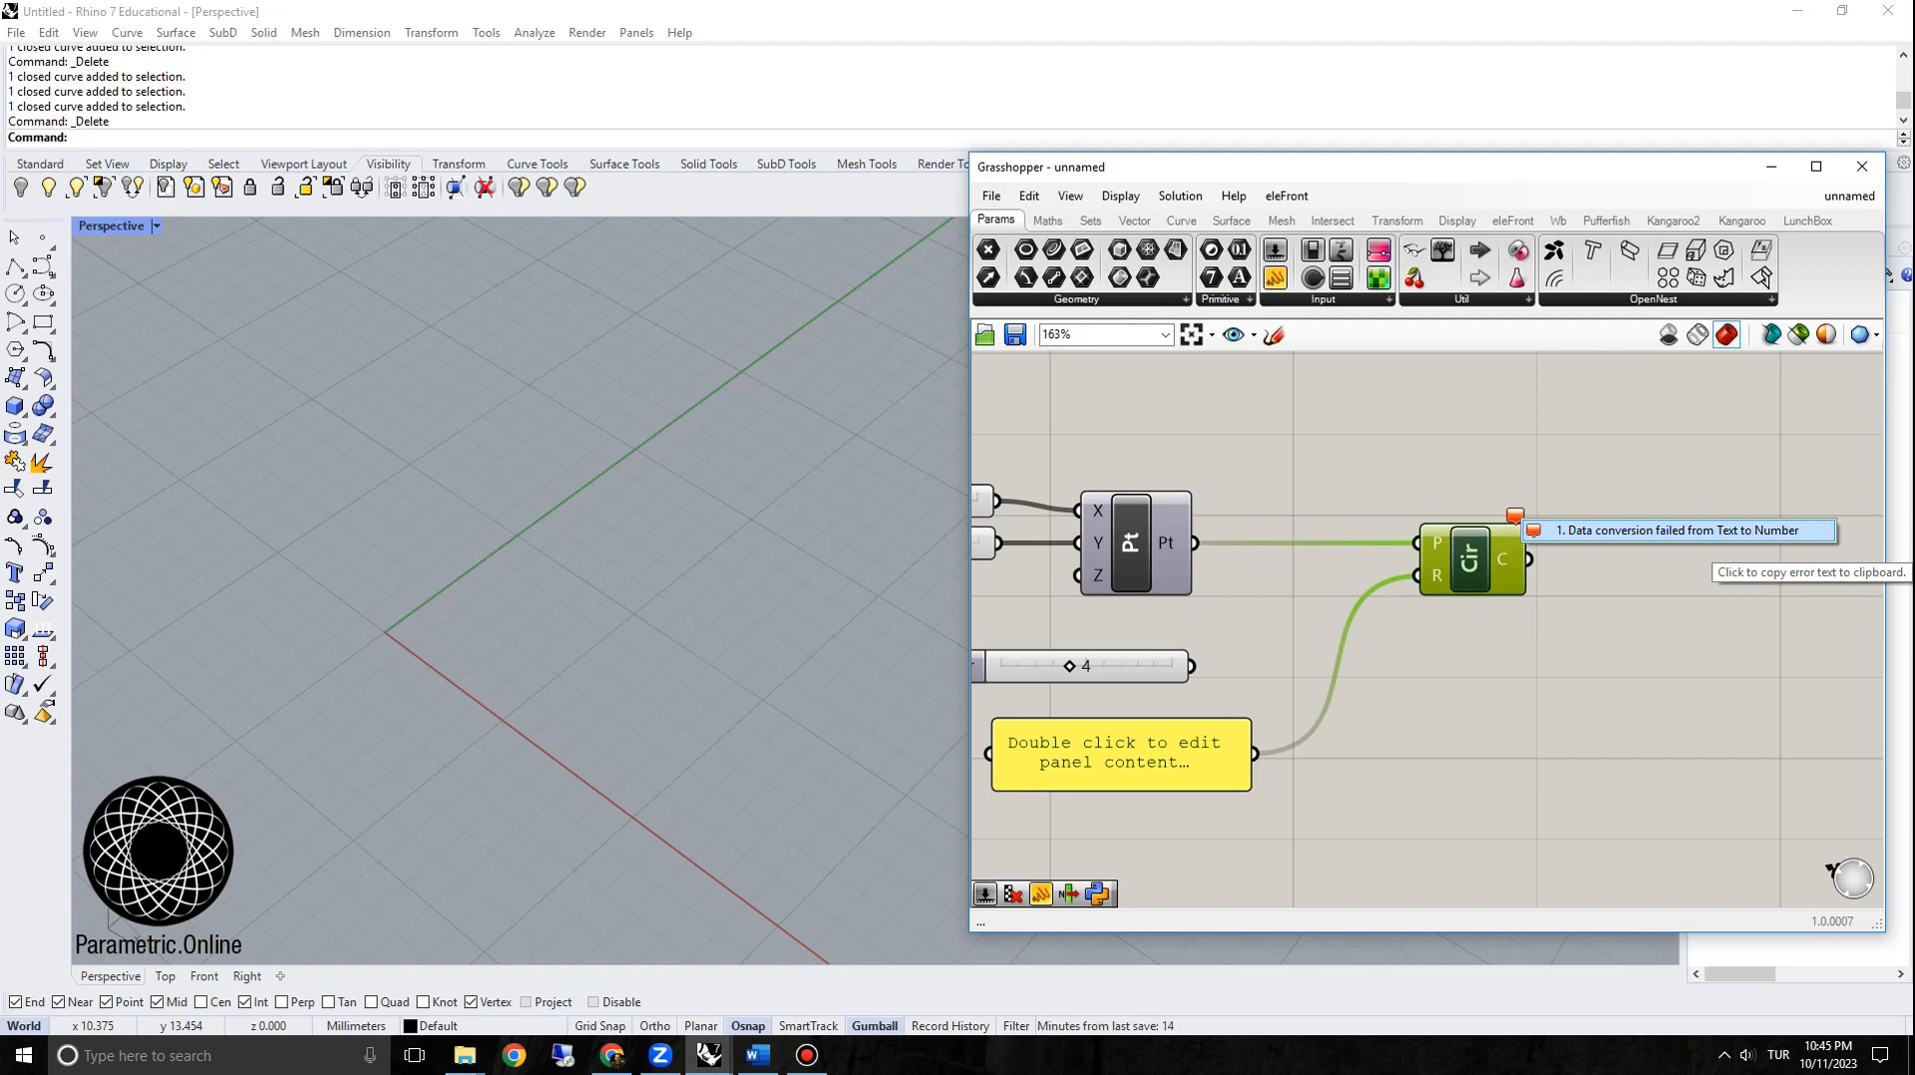
left_click(1586, 608)
scroll(1569, 588, "down", 3)
right_click_drag(1465, 593, 1480, 527)
scroll(1480, 526, "up", 2)
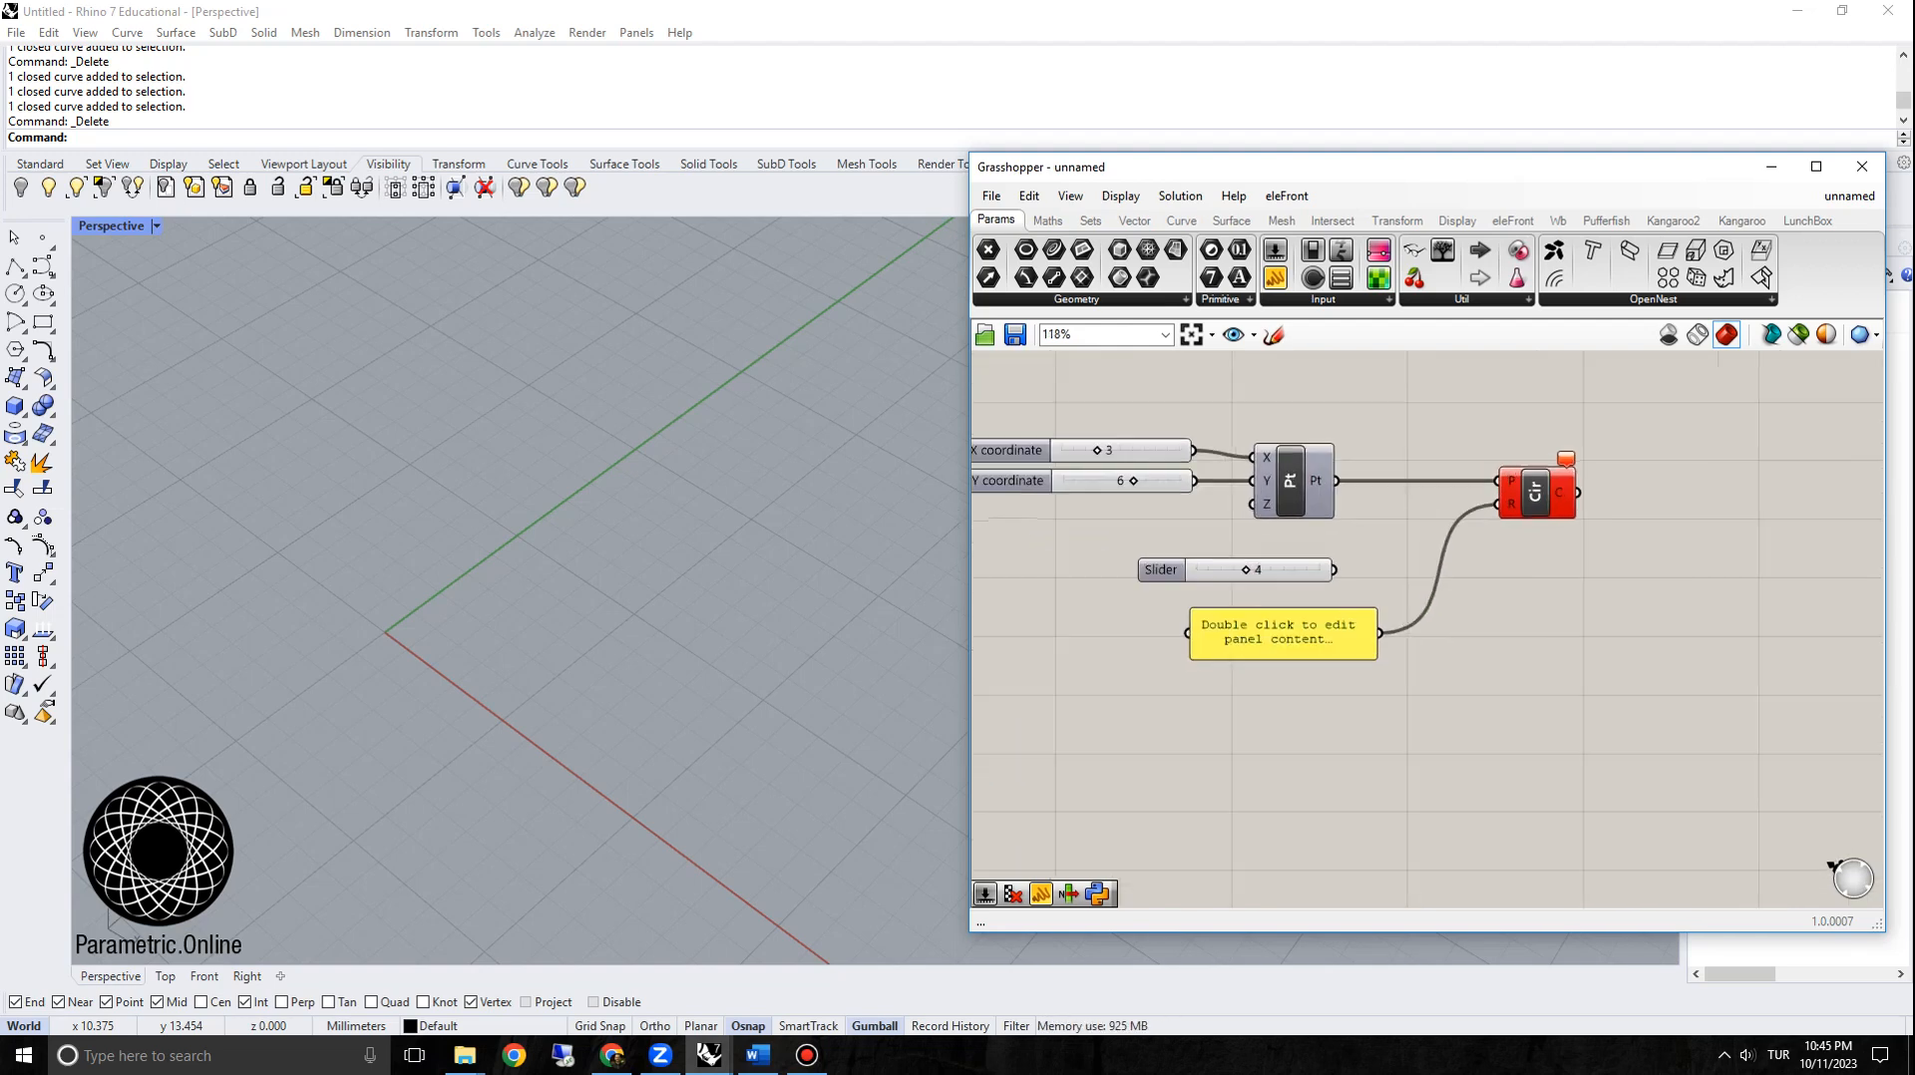
scroll(1454, 620, "down", 2)
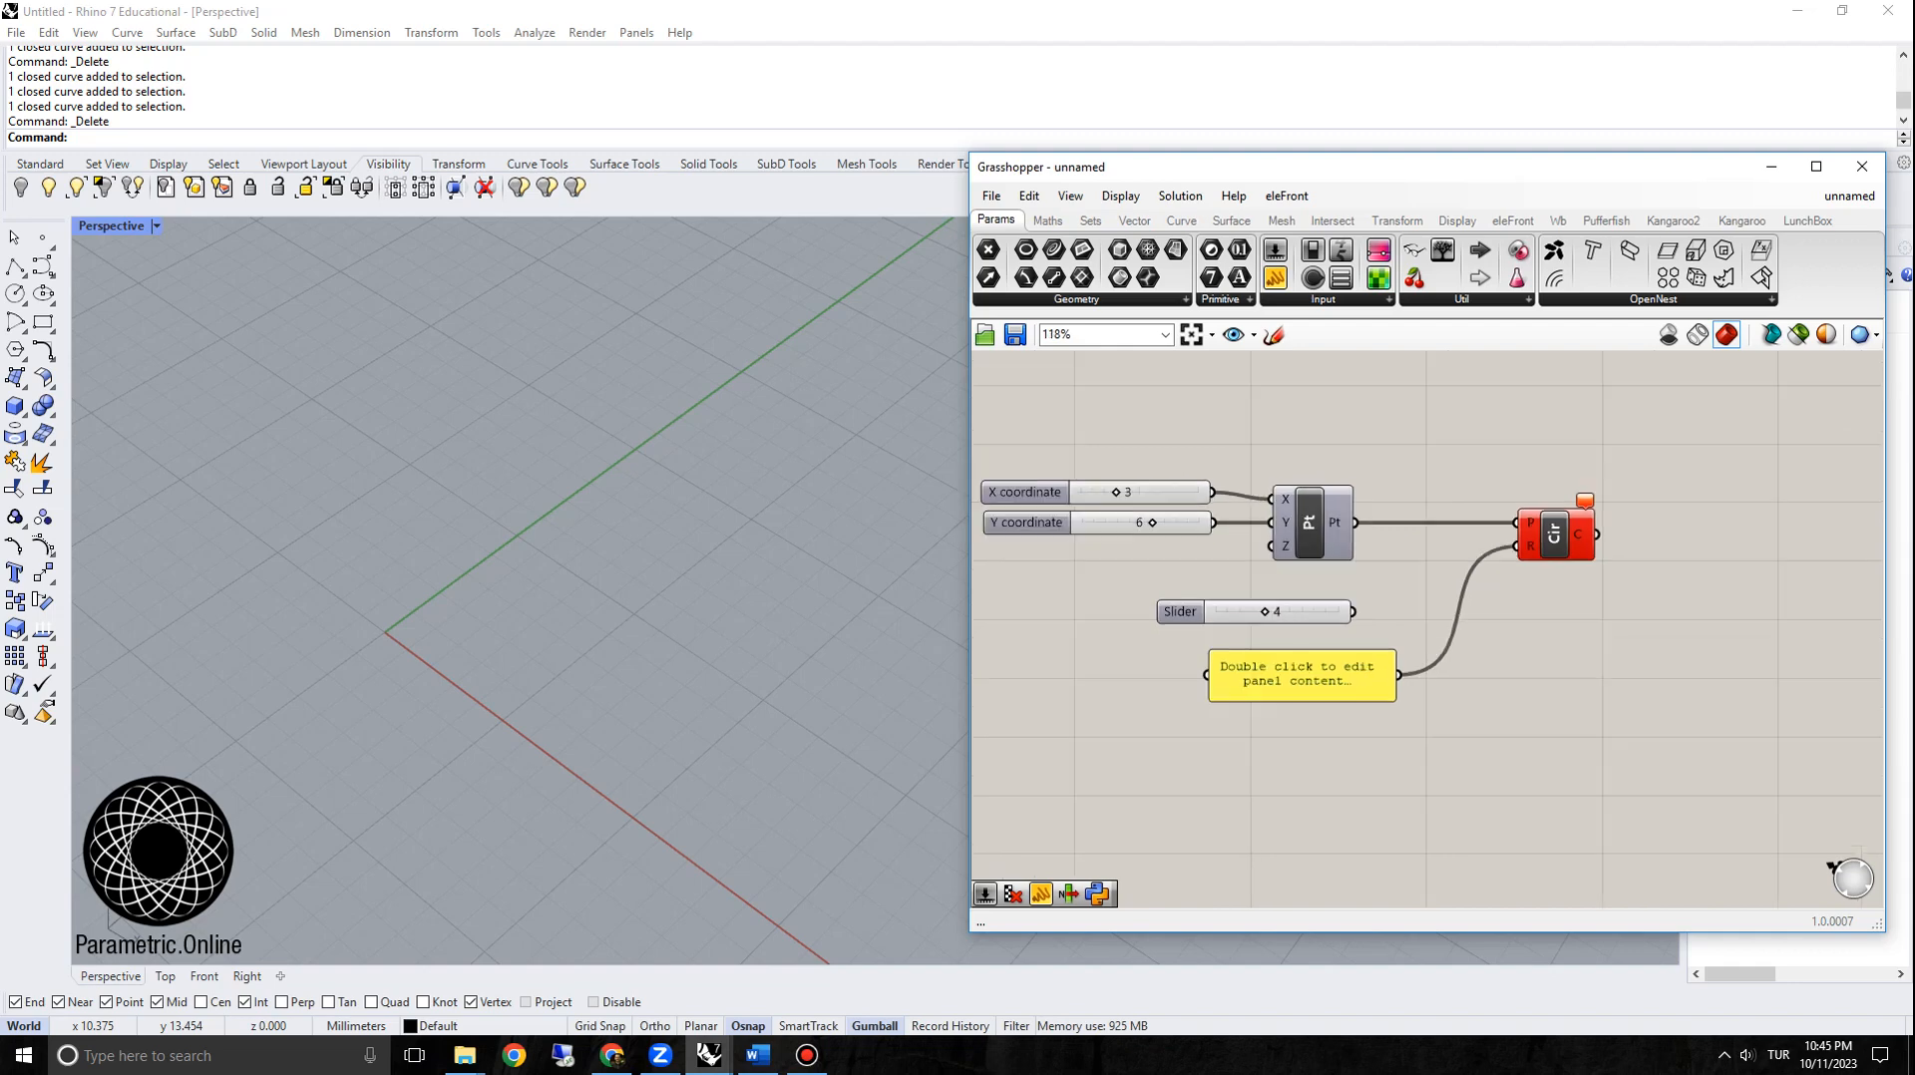
scroll(1300, 505, "up", 2)
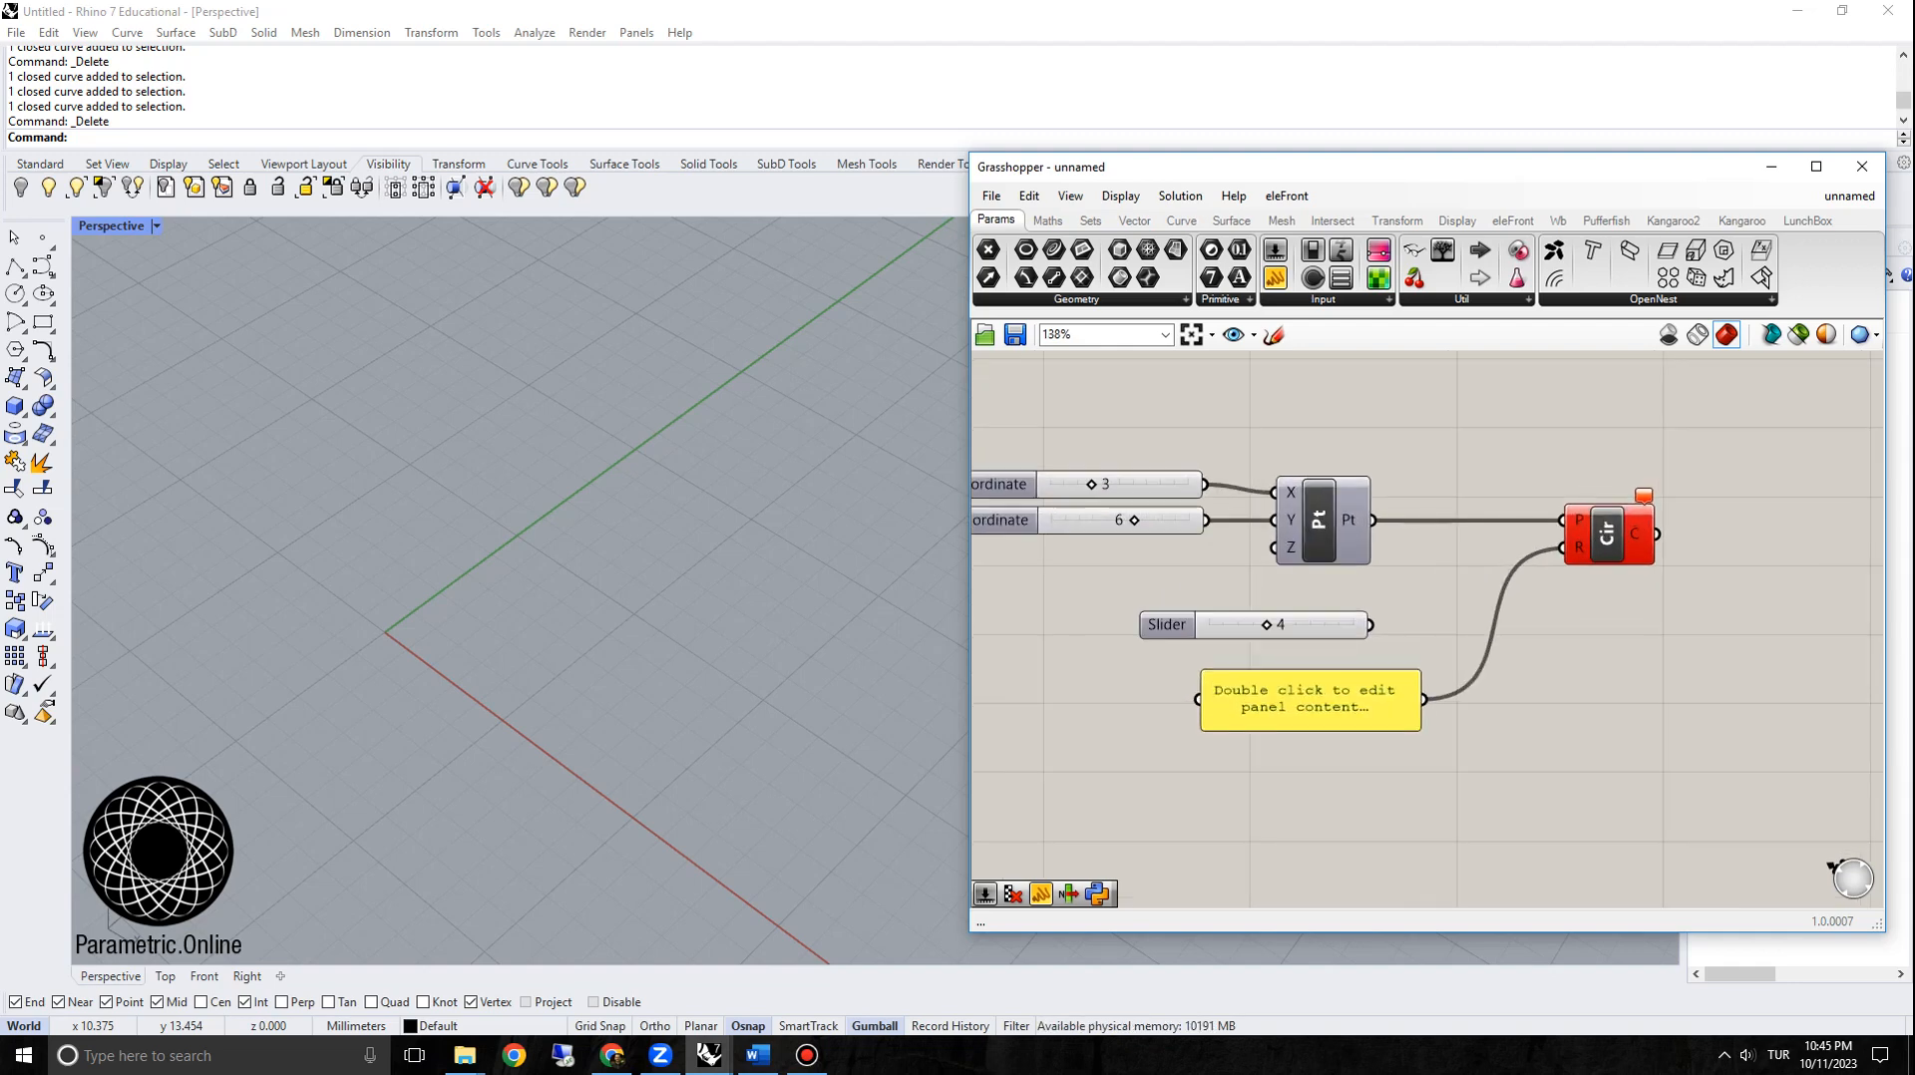
Step: Turn the Construct Point component's preview on and back off to compare its two colour states
right_click(1319, 510)
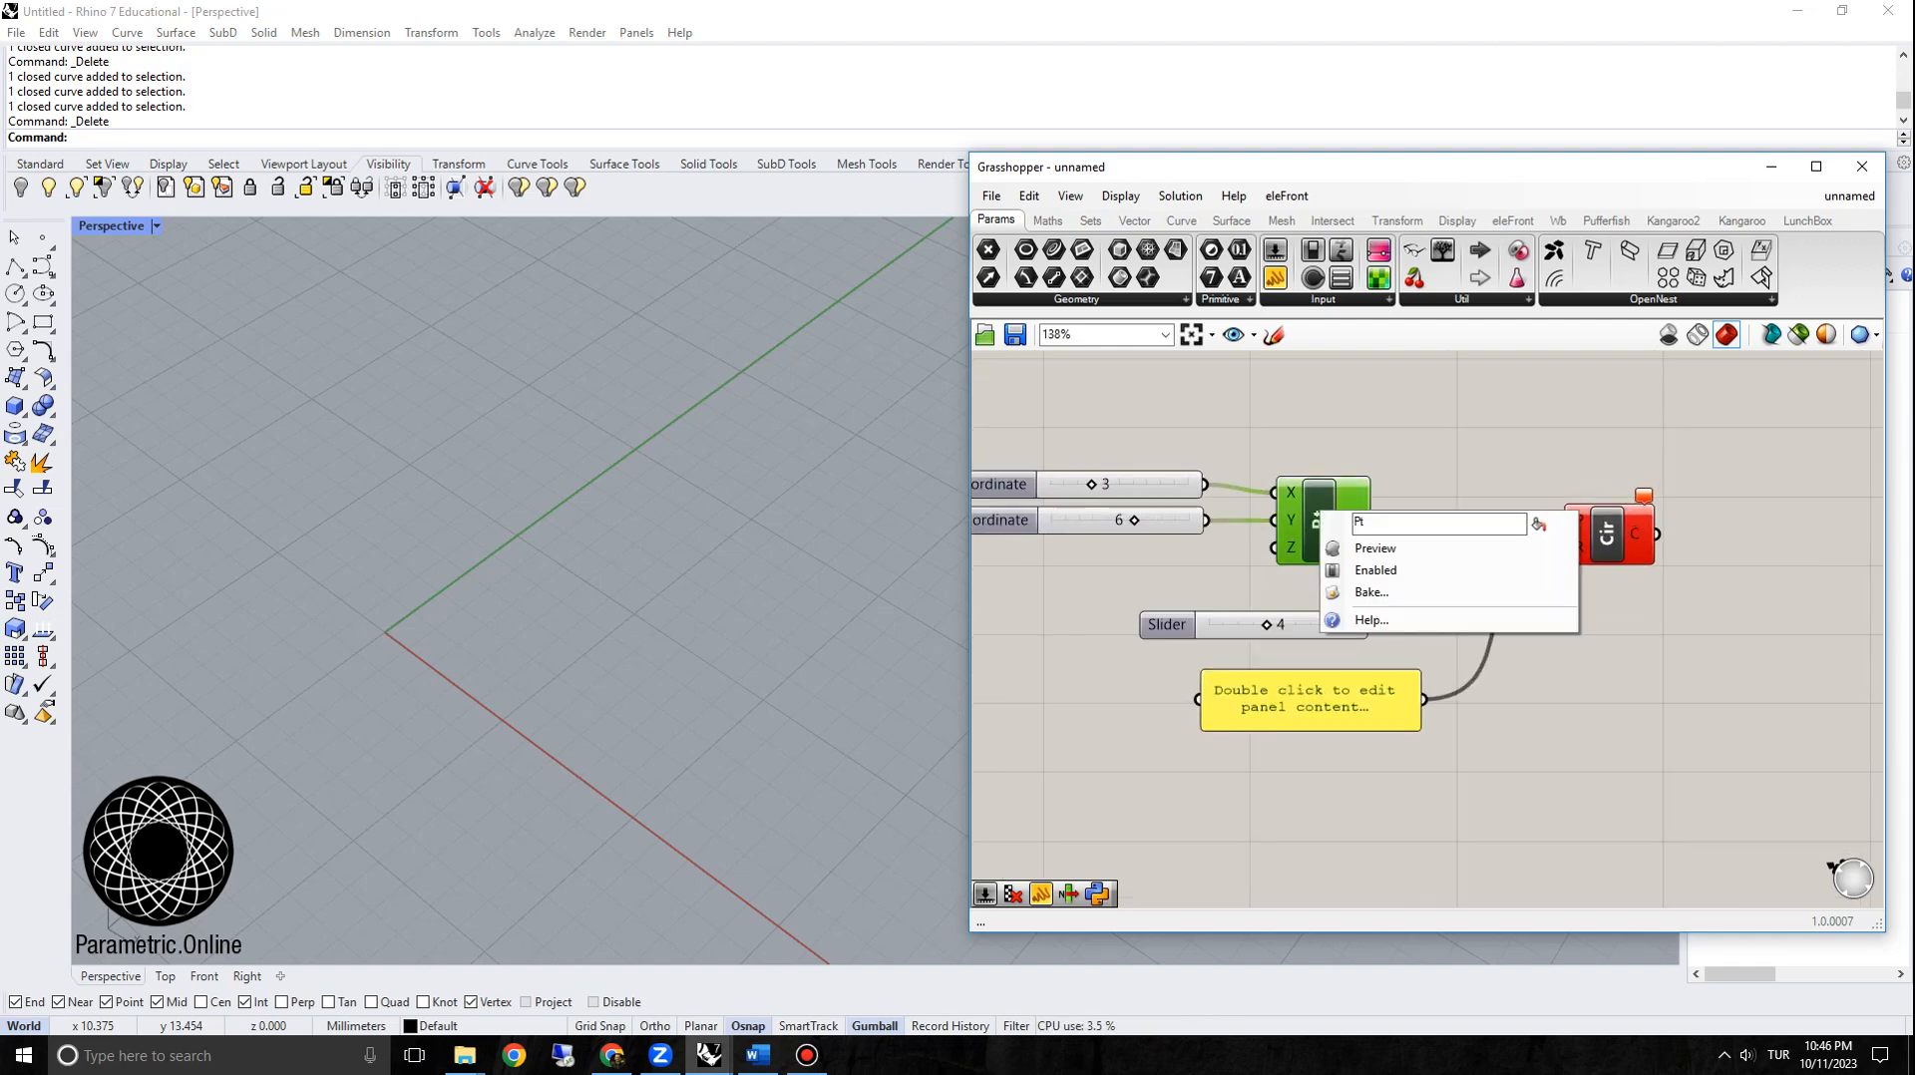
left_click(1404, 444)
right_click(1325, 503)
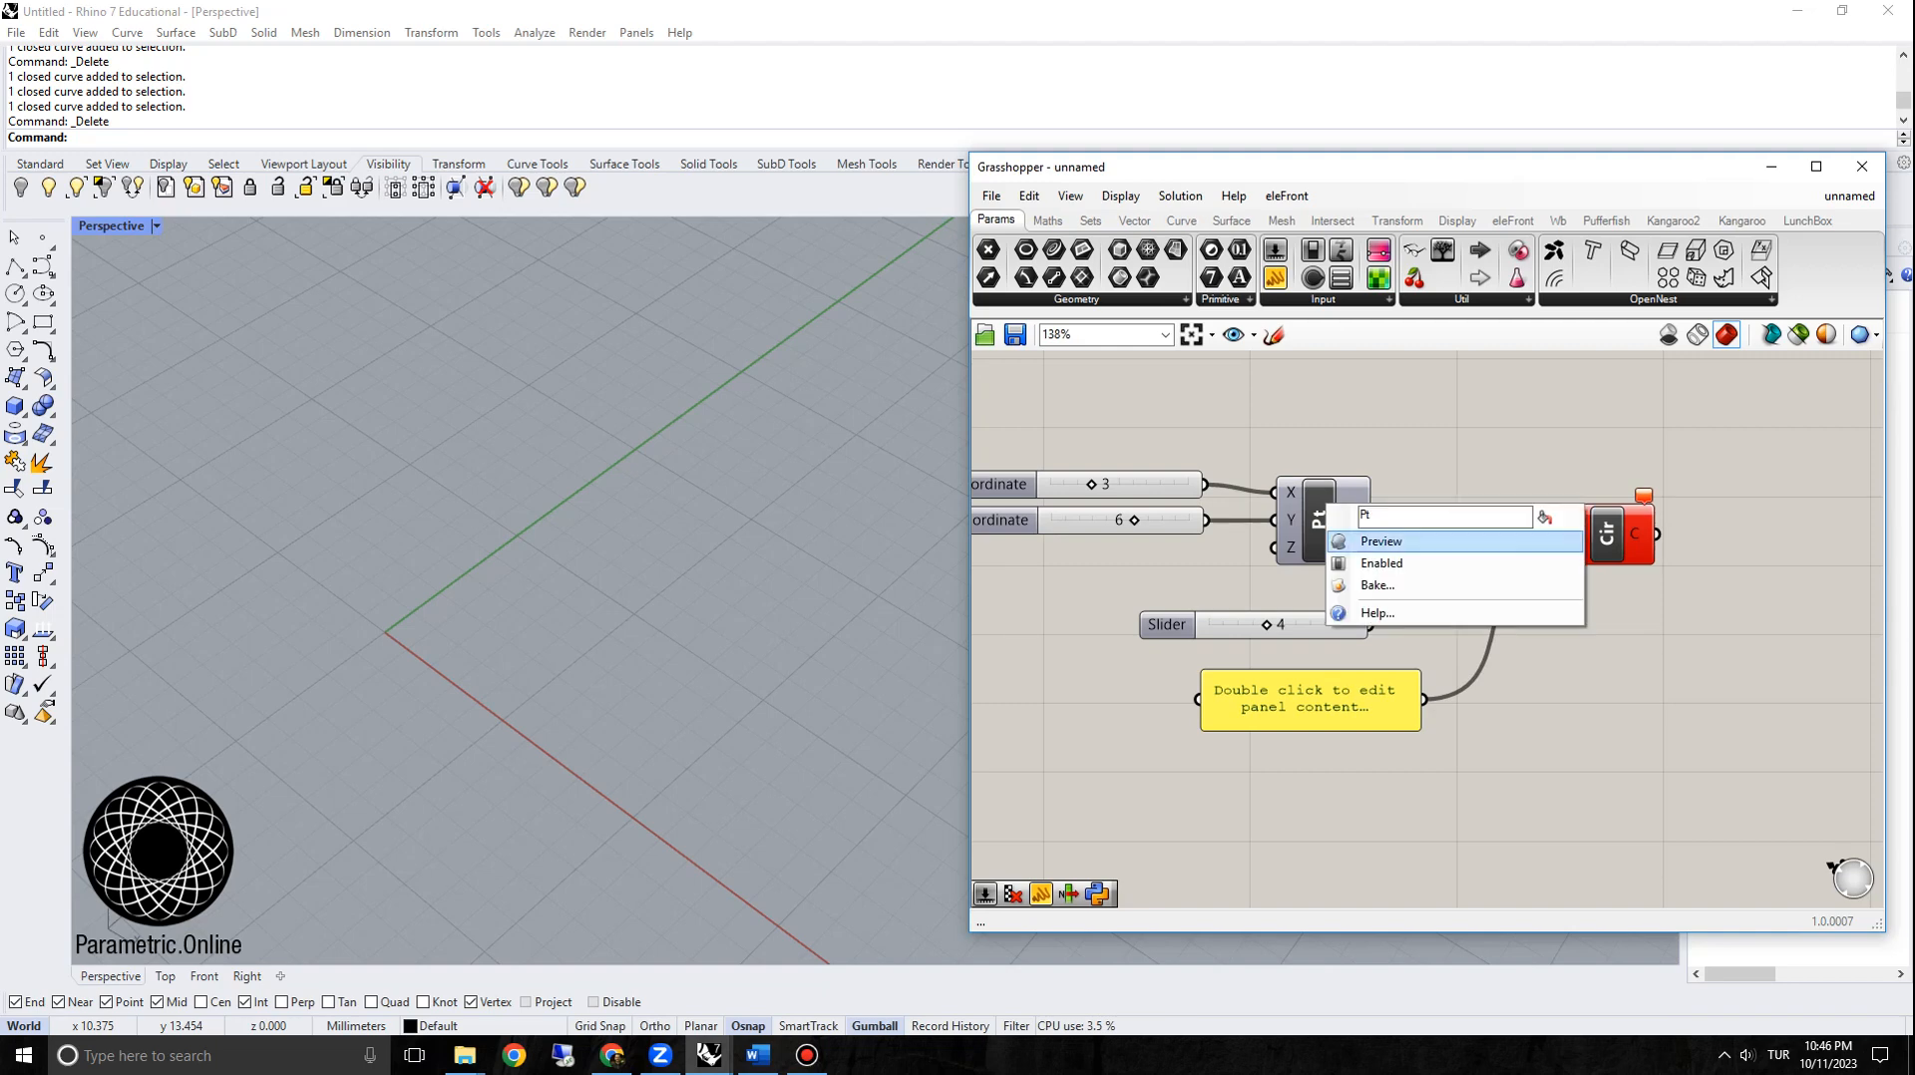
right_click(1319, 506)
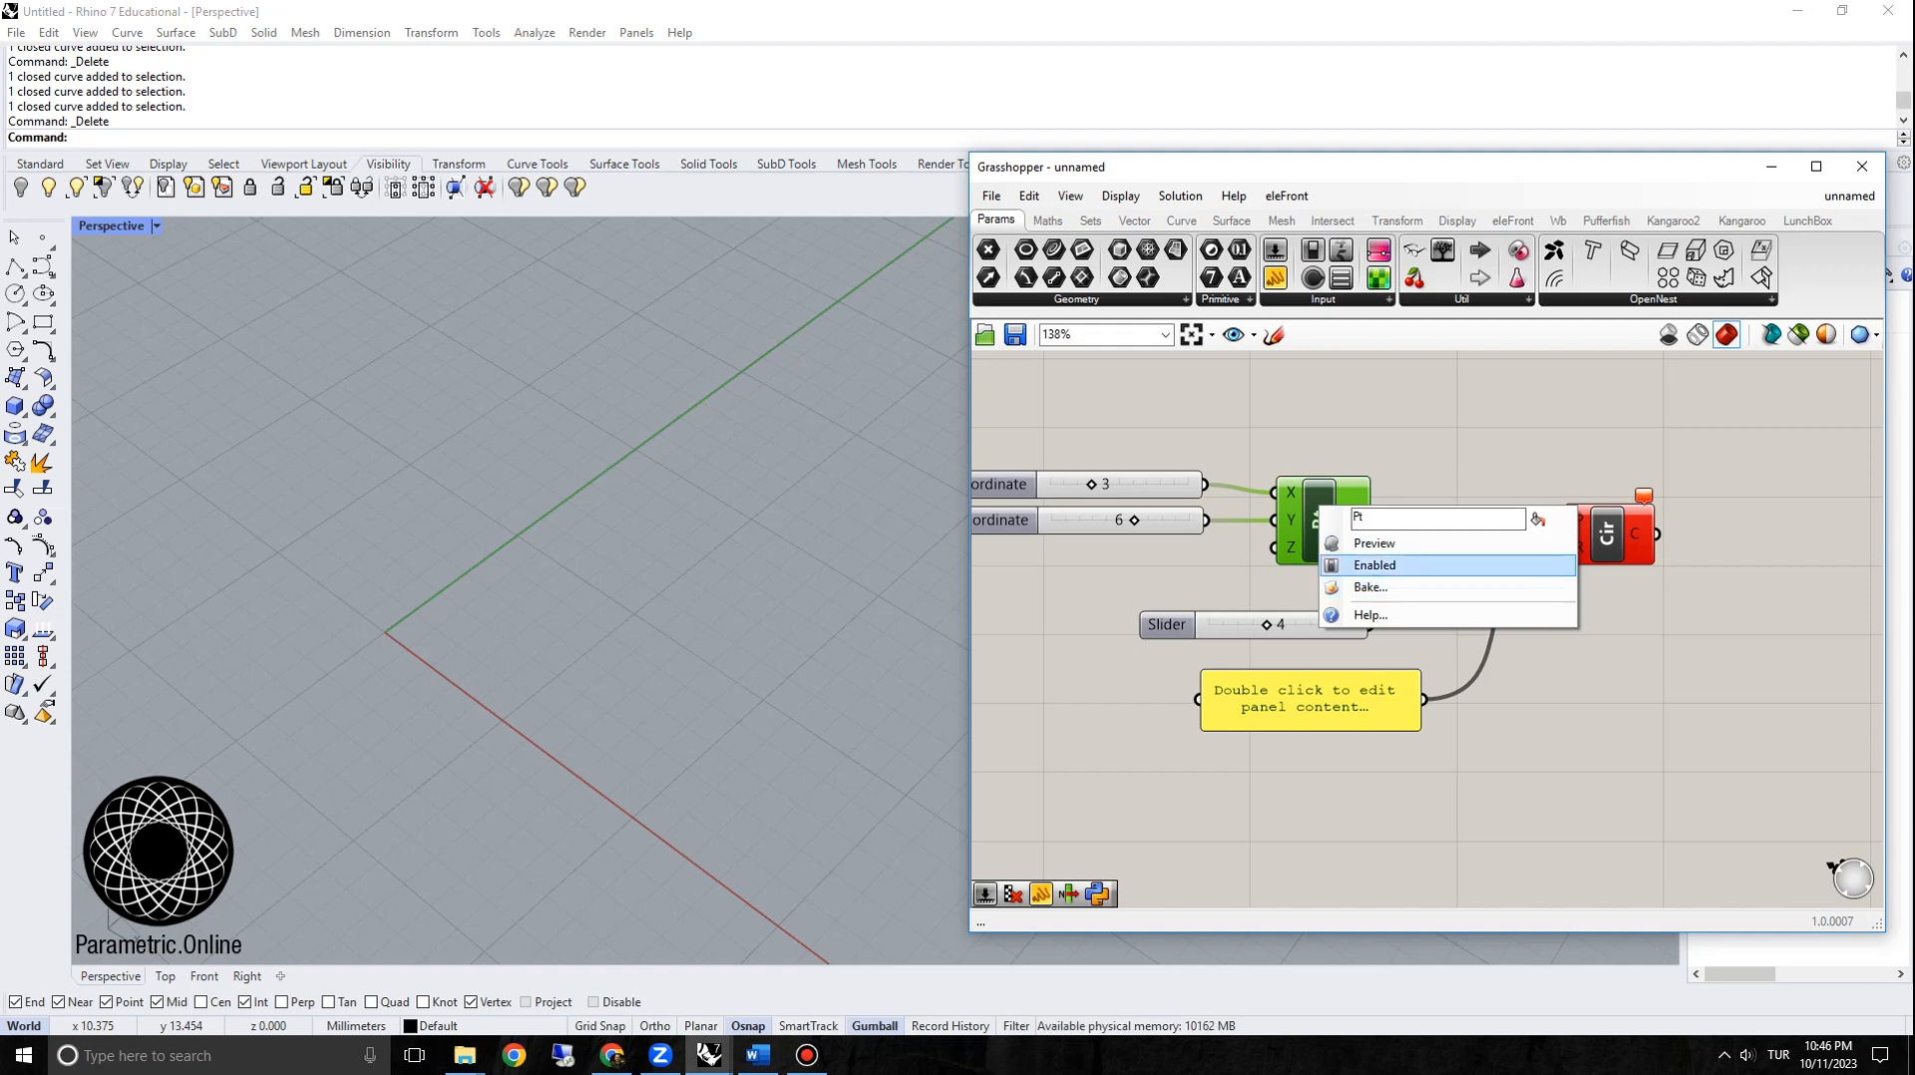
left_click(1373, 542)
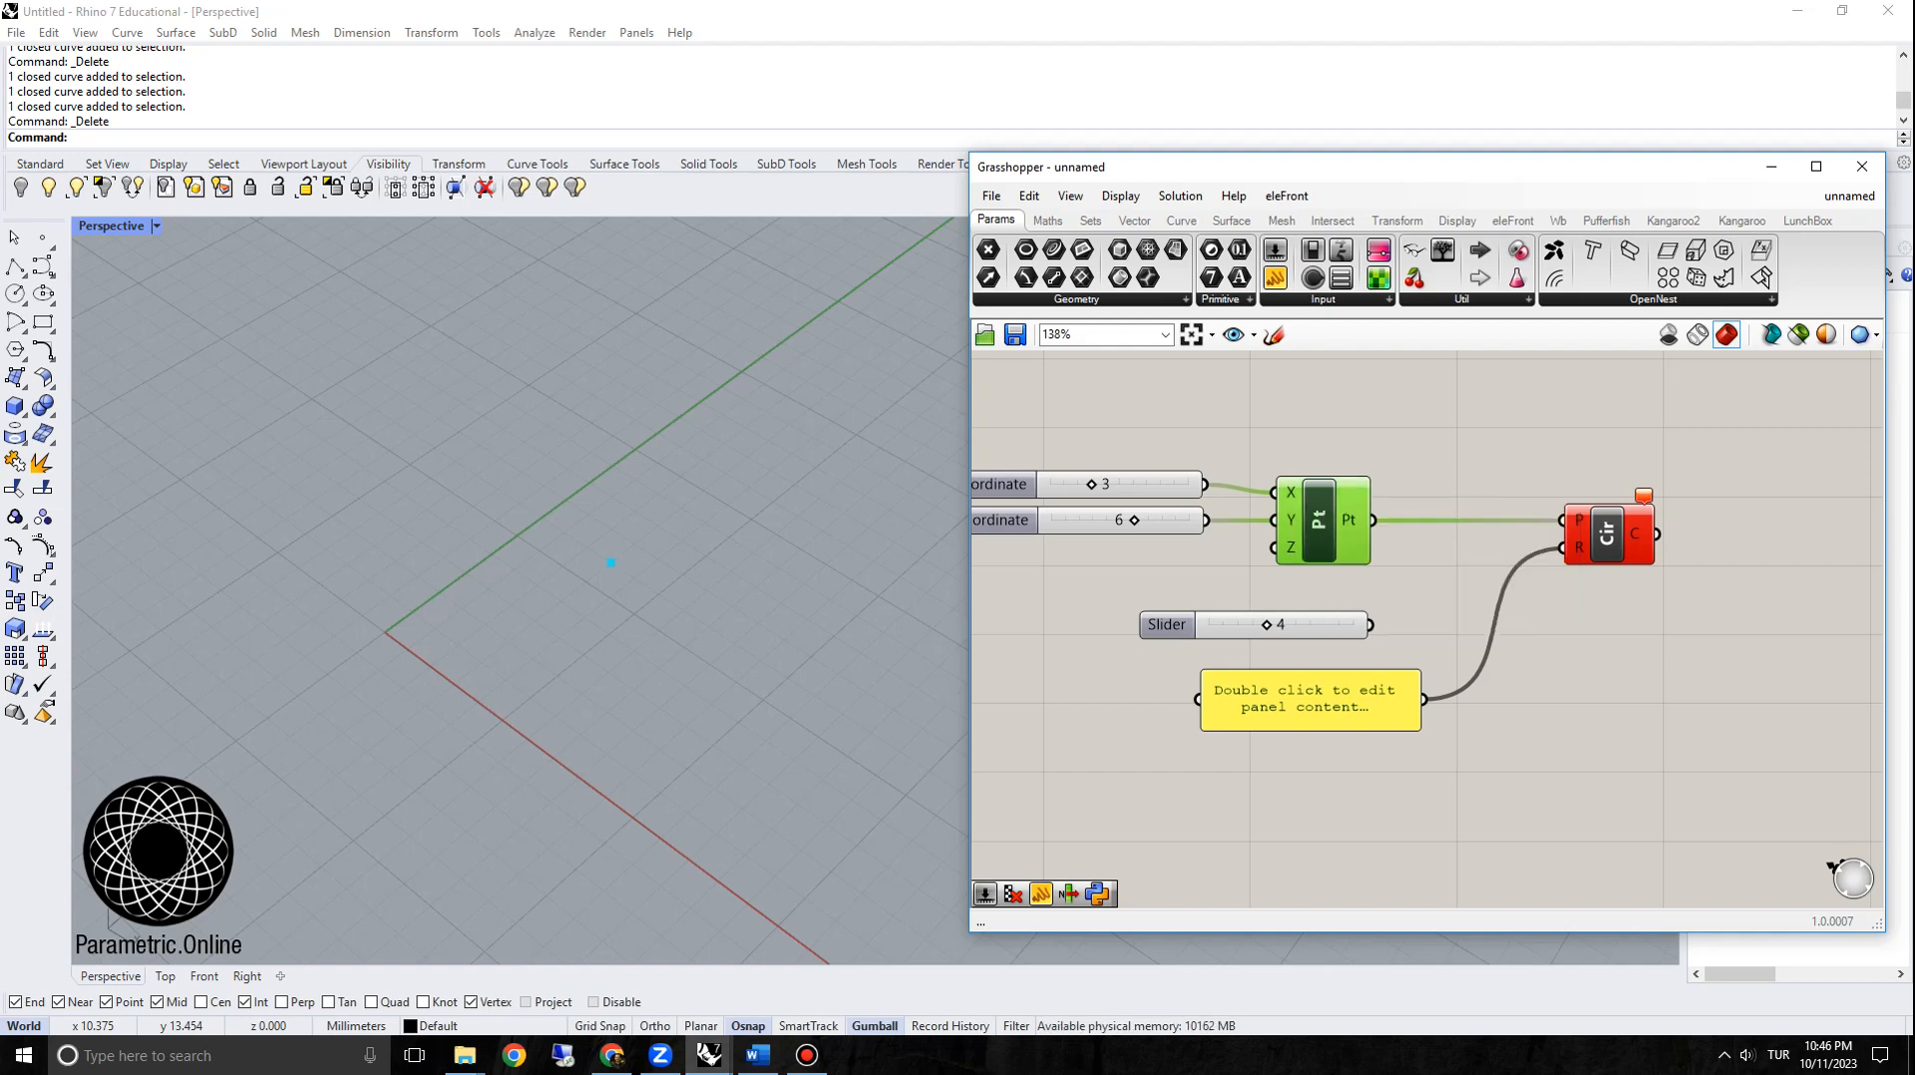
right_click(1337, 547)
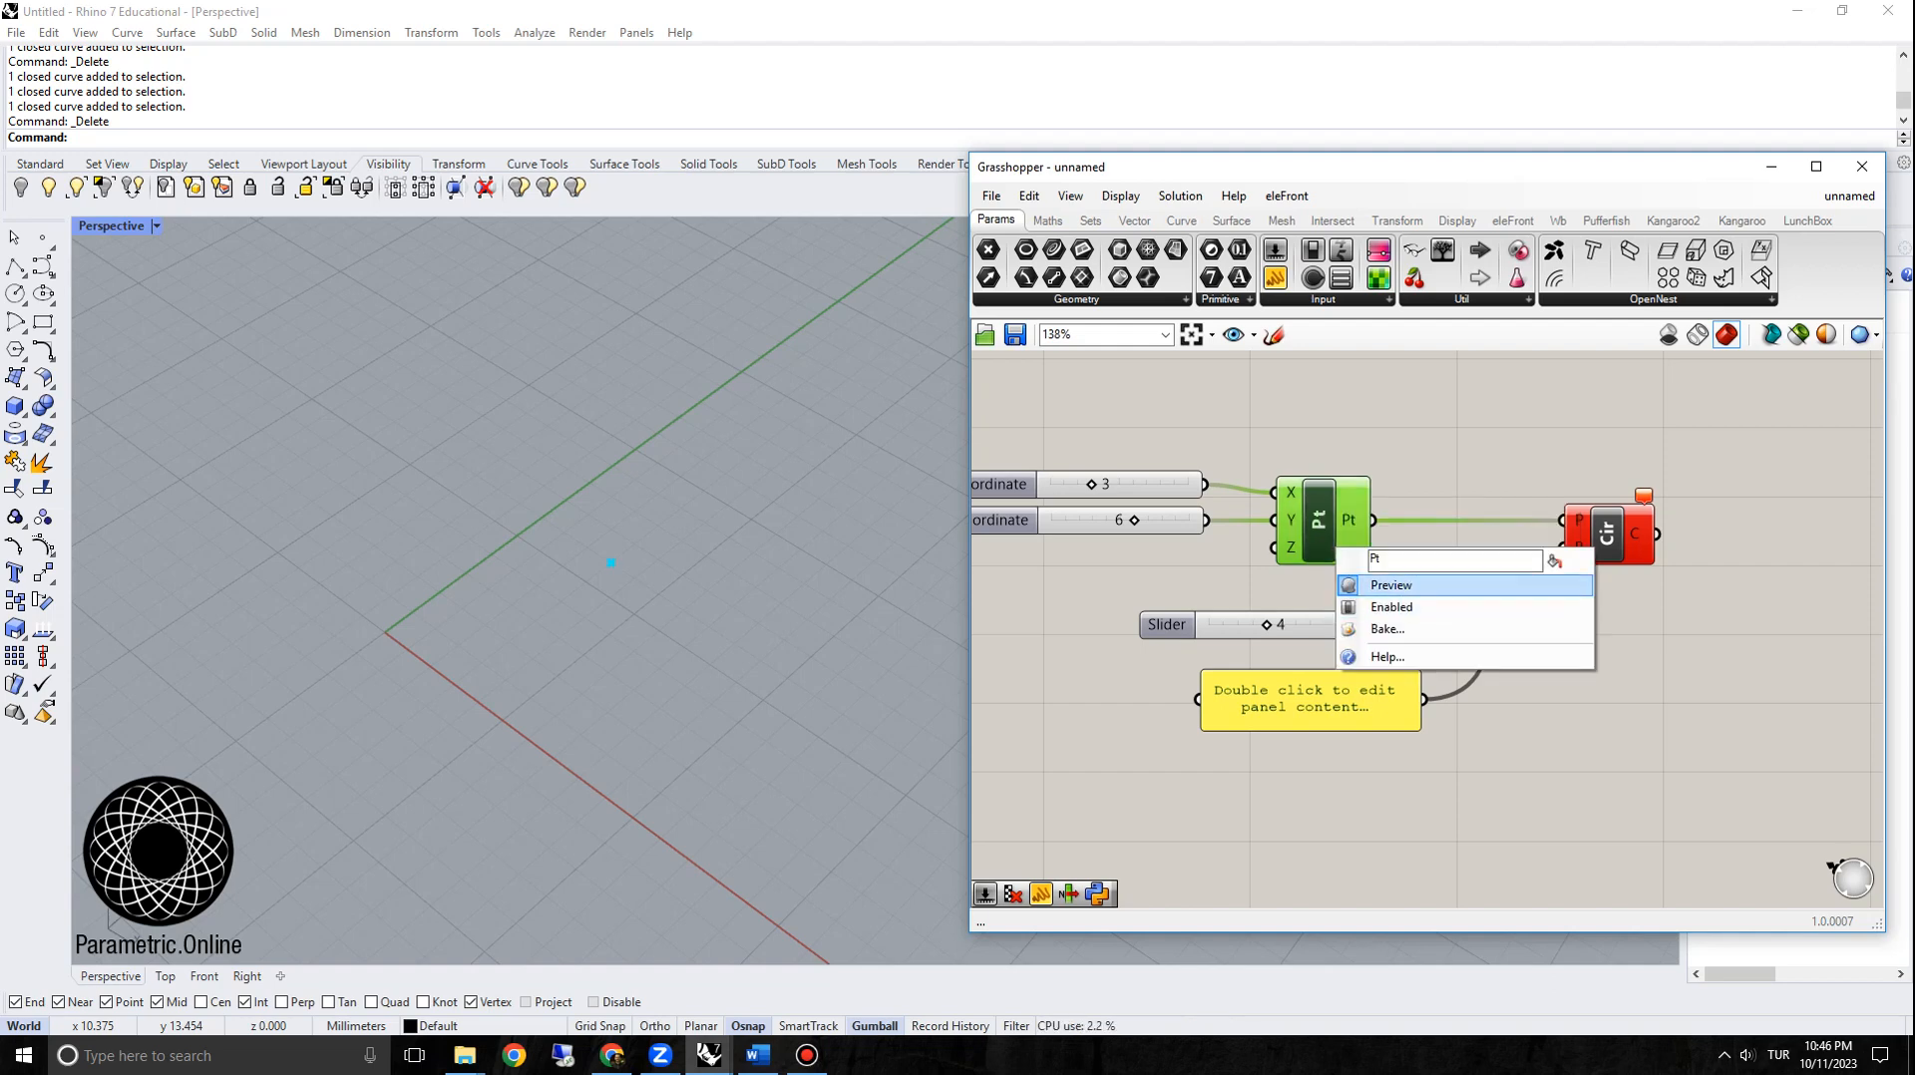
left_click(1391, 584)
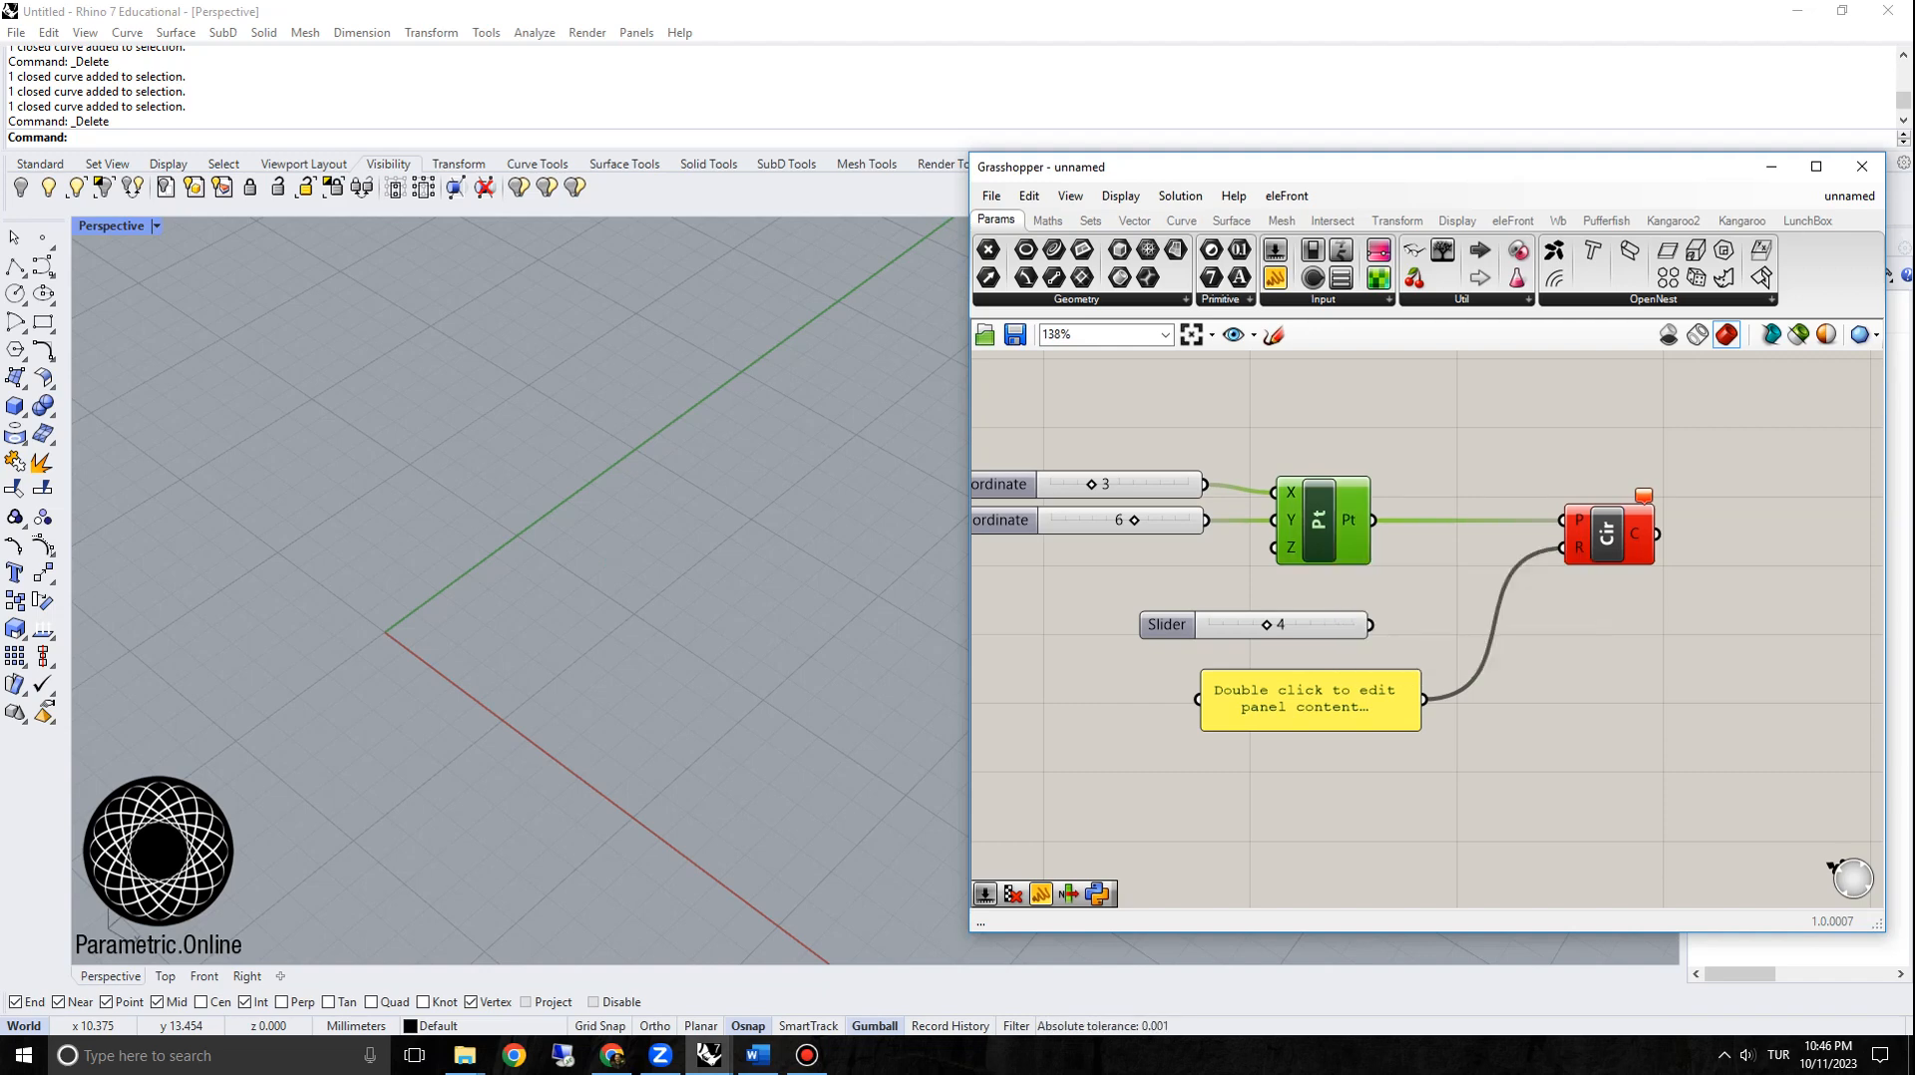
right_click(1334, 513)
left_click(1432, 441)
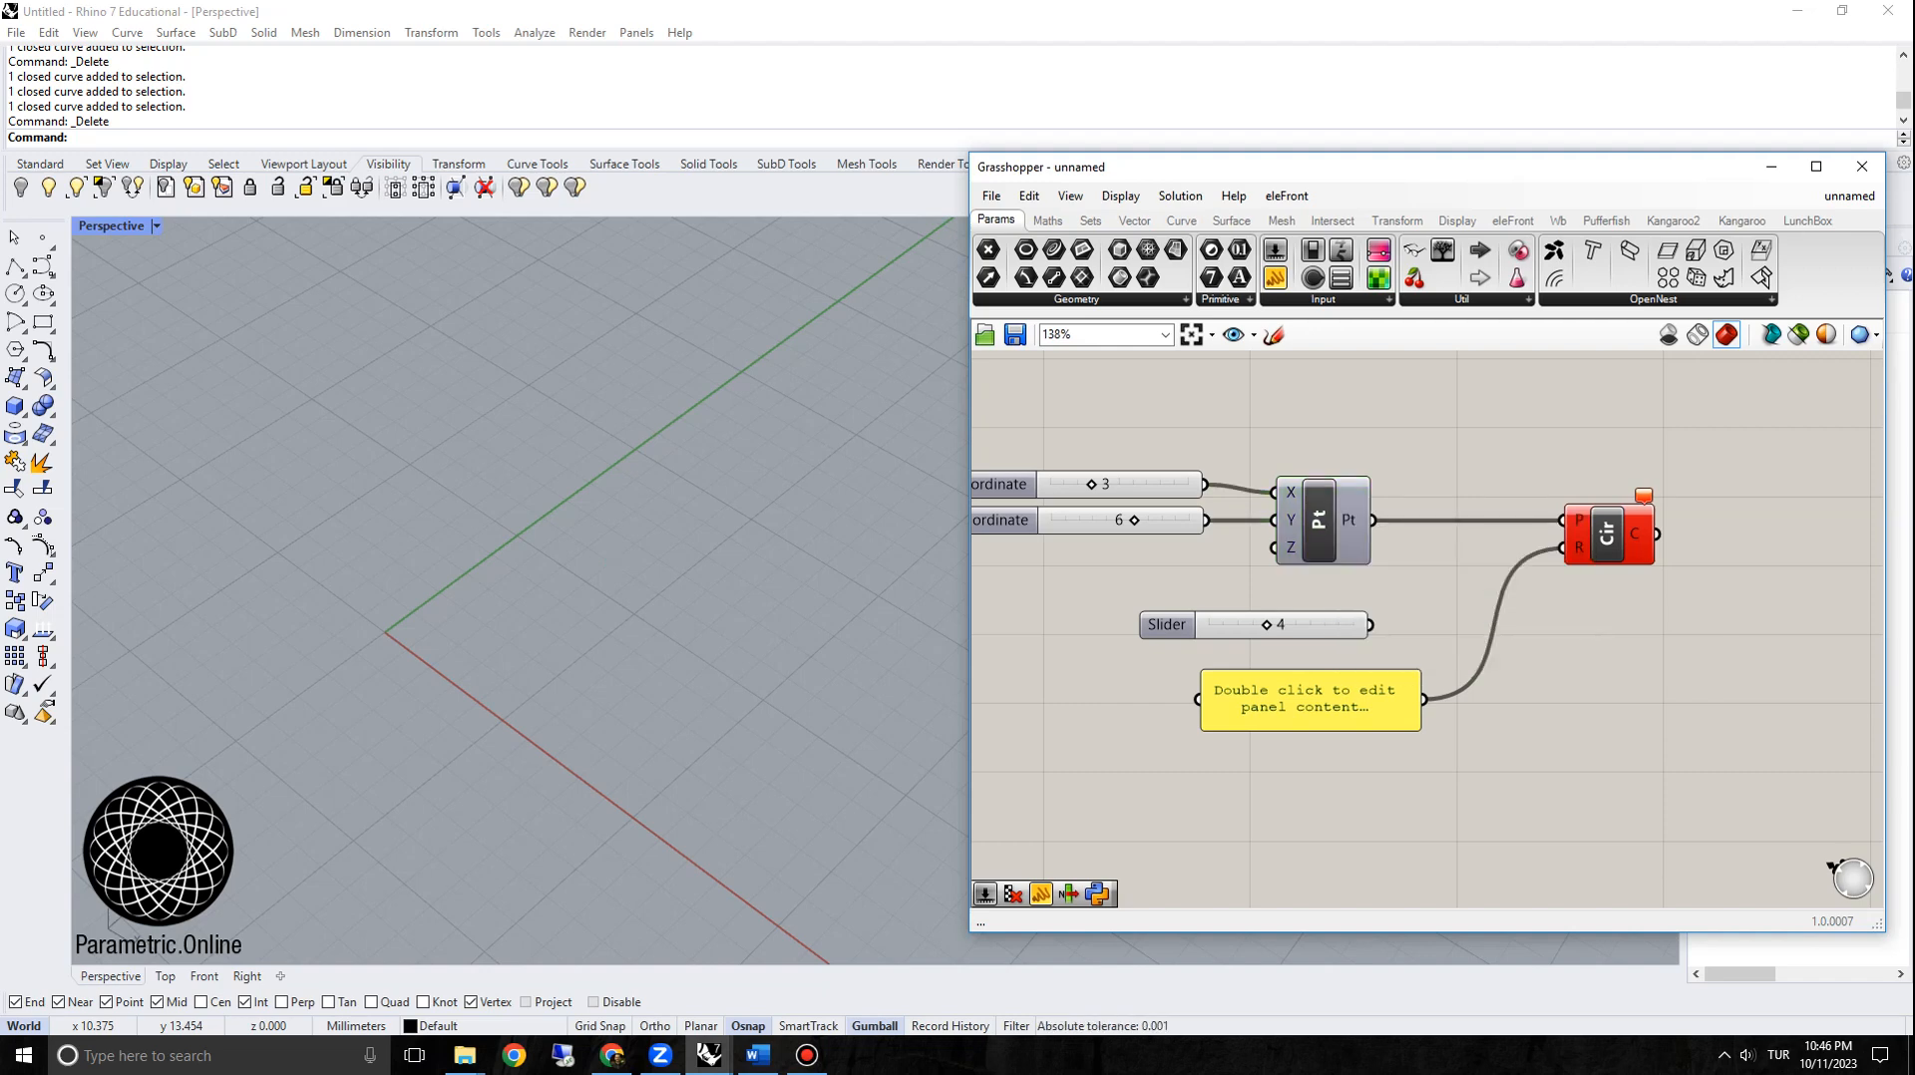
Step: Reconnect the Radius slider to the Circle's R input, and disable and re-enable the Construct Point component
left_click_drag(1369, 625, 1561, 547)
right_click_drag(1476, 618, 1541, 641)
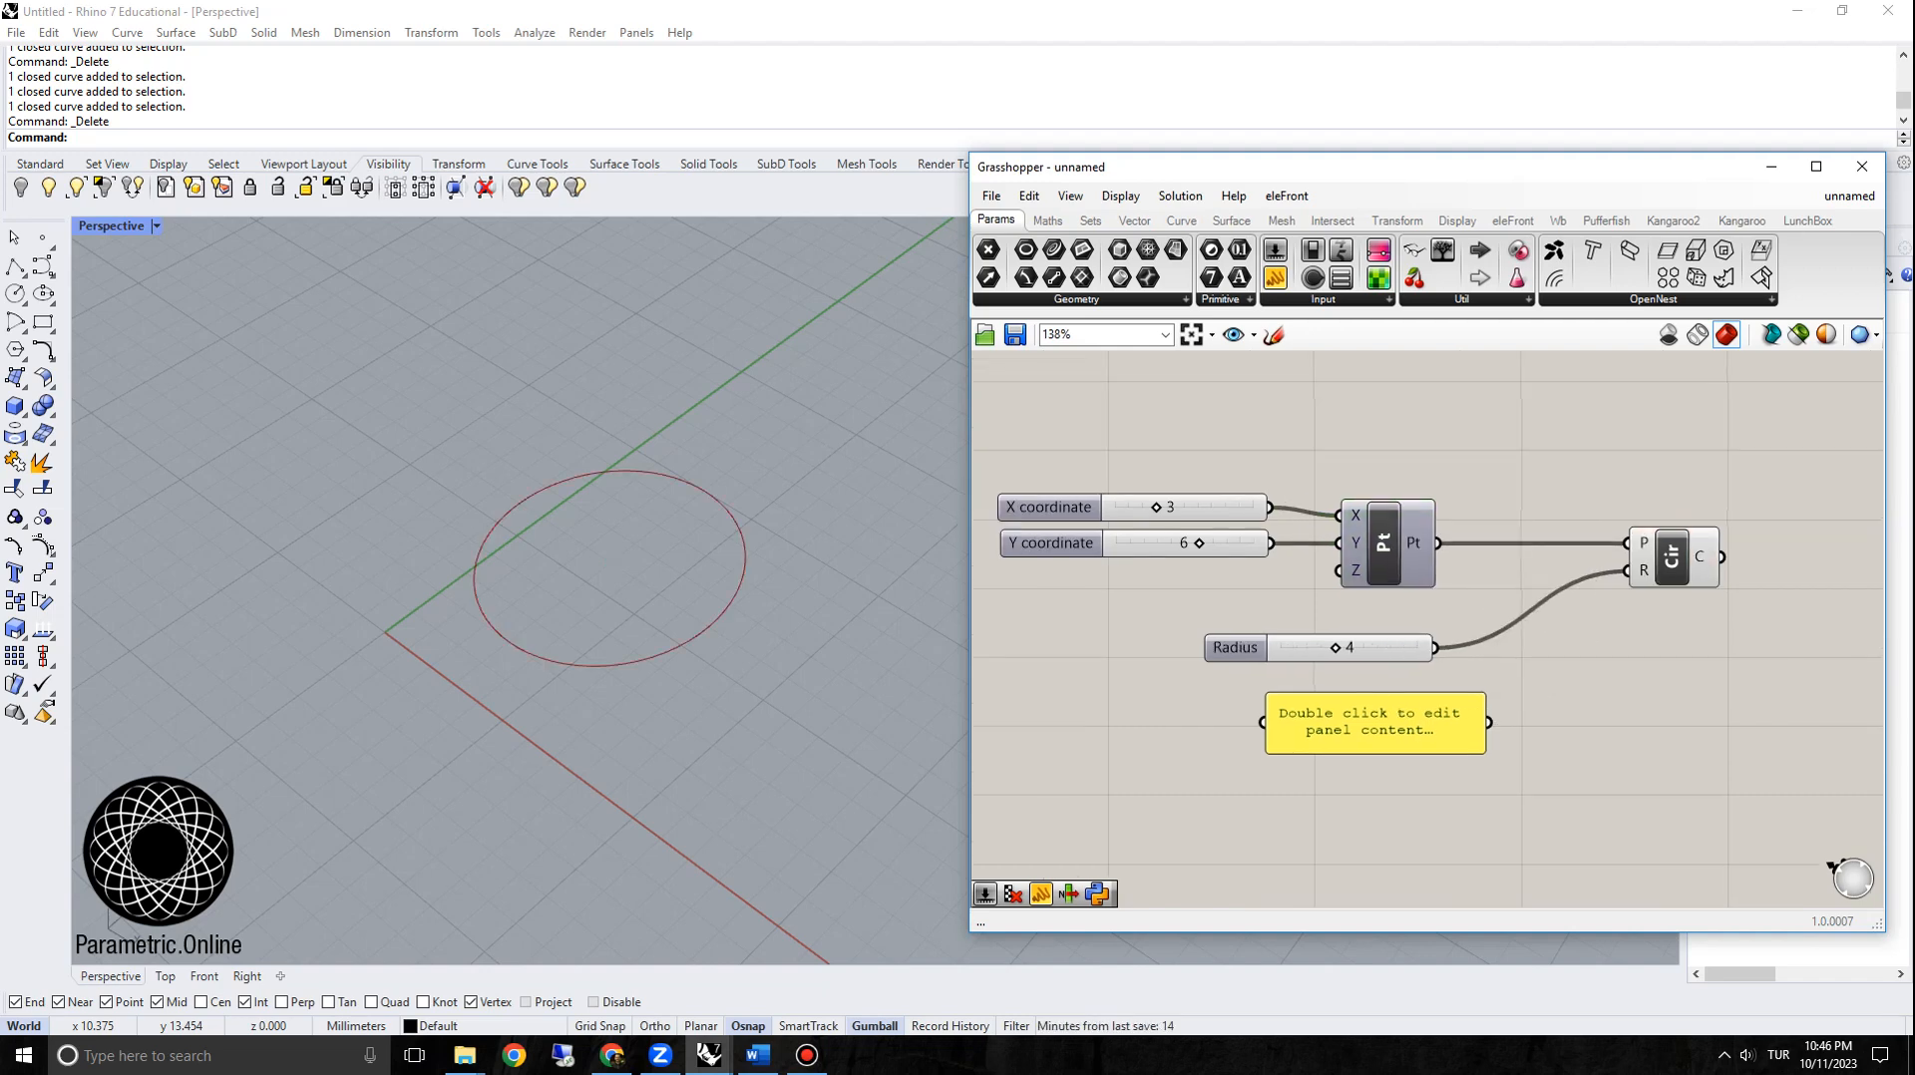
right_click(1383, 540)
left_click(1438, 601)
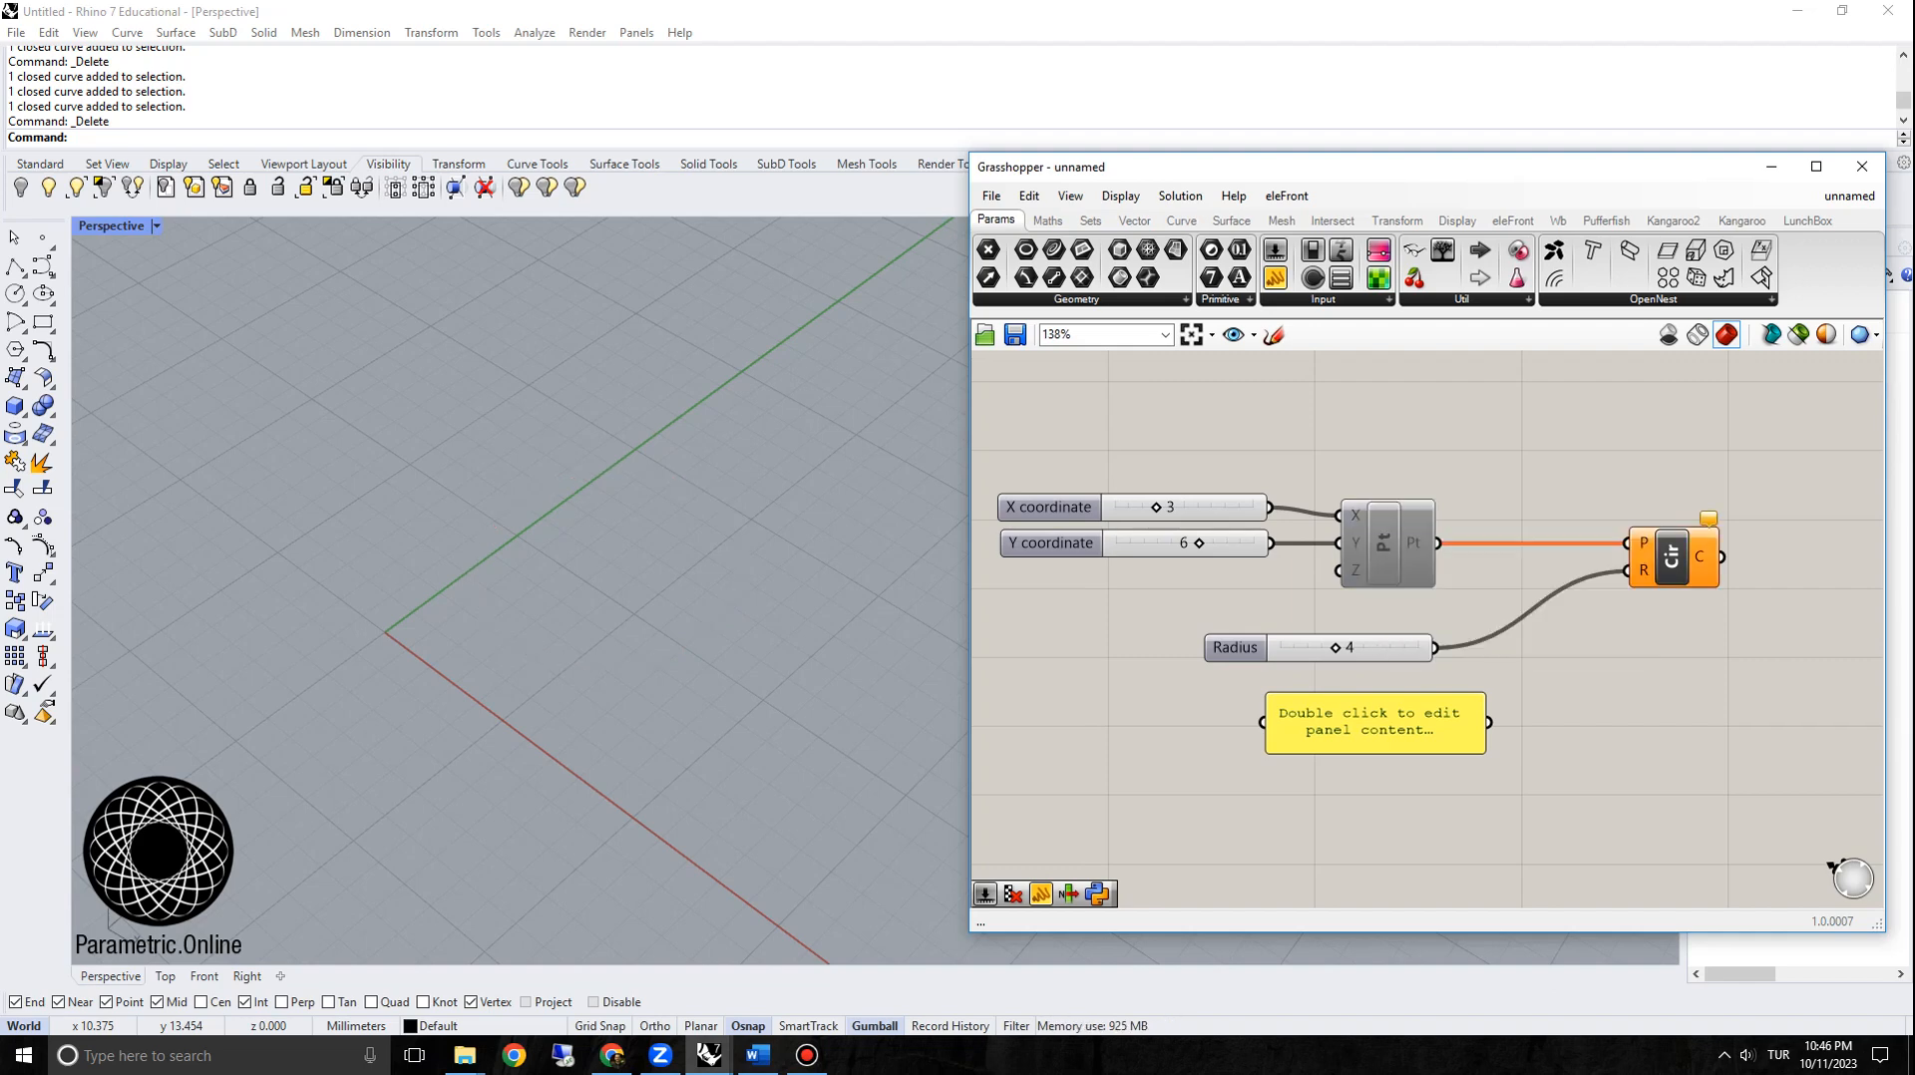
right_click(1388, 543)
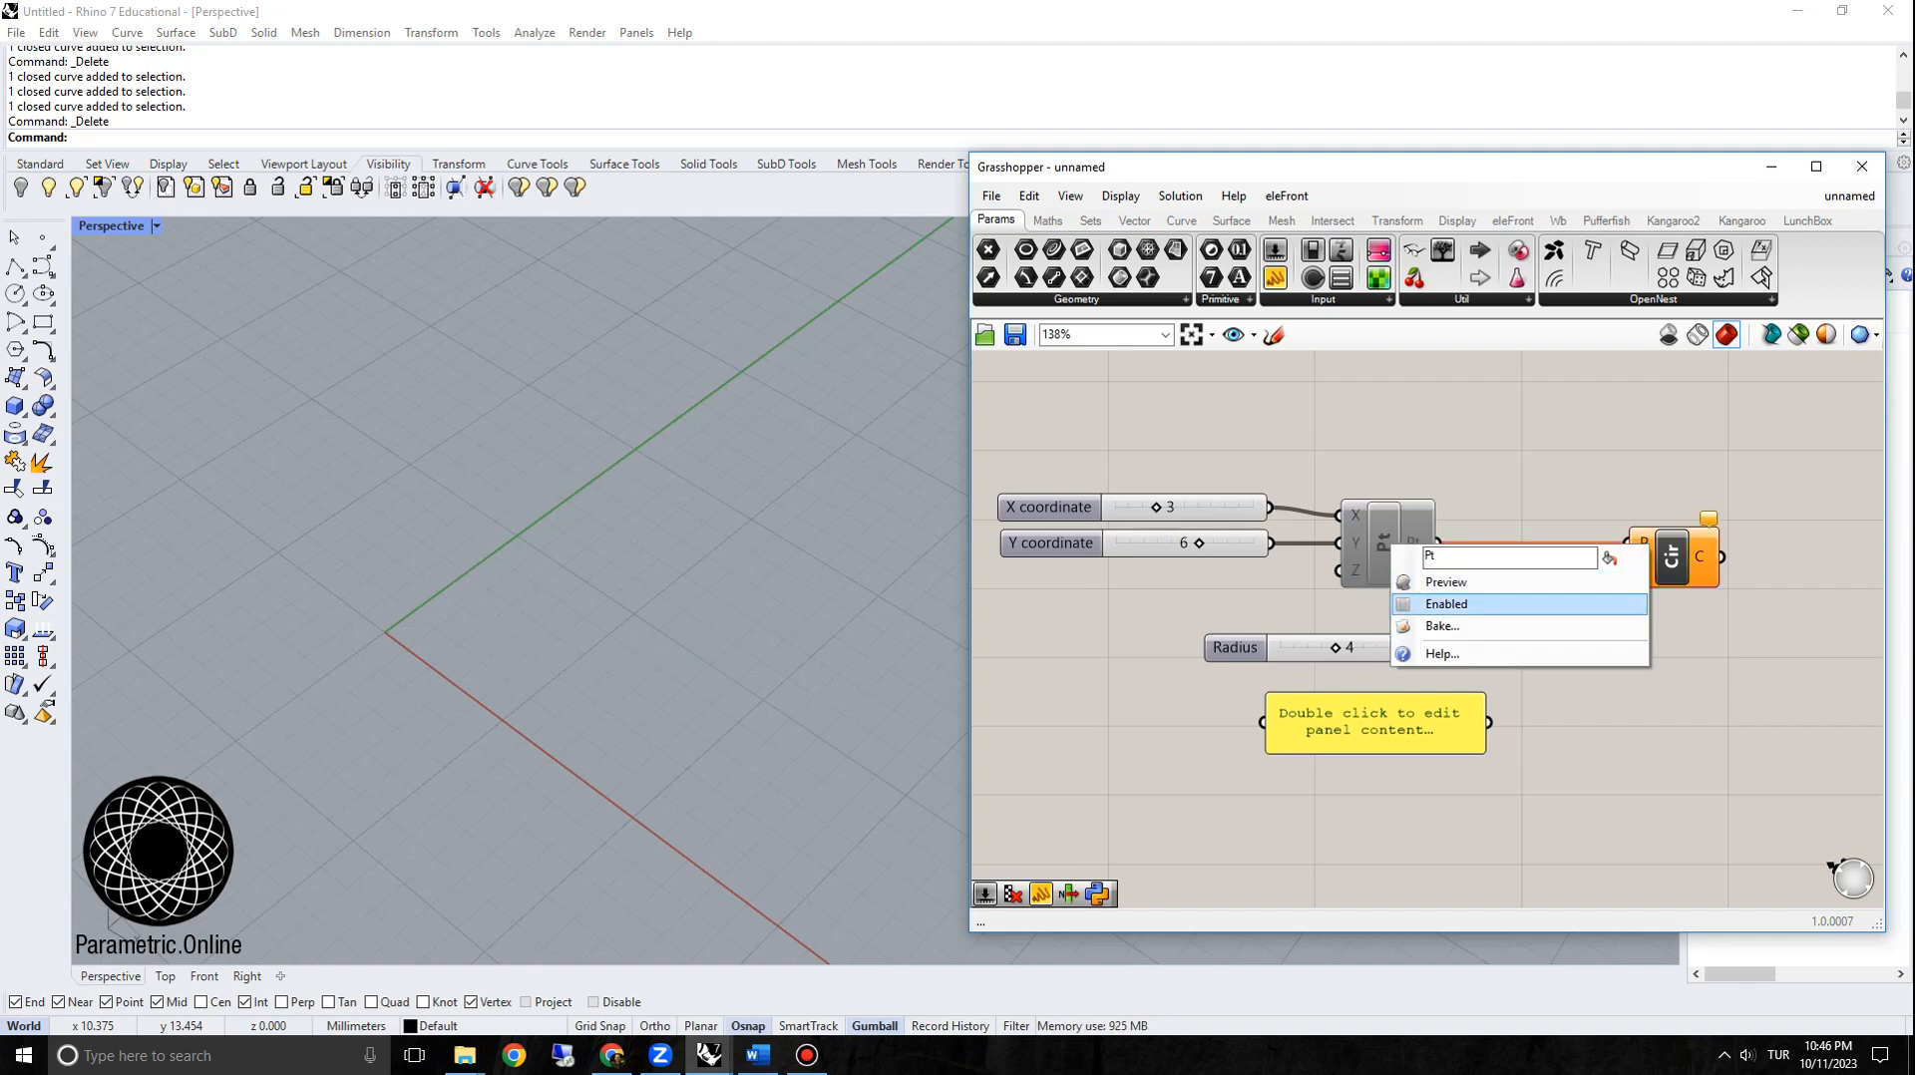
left_click(1446, 604)
Step: Select the Circle component to inspect its selection highlight and deselect it
right_click_drag(1586, 635, 1442, 608)
left_click(1529, 530)
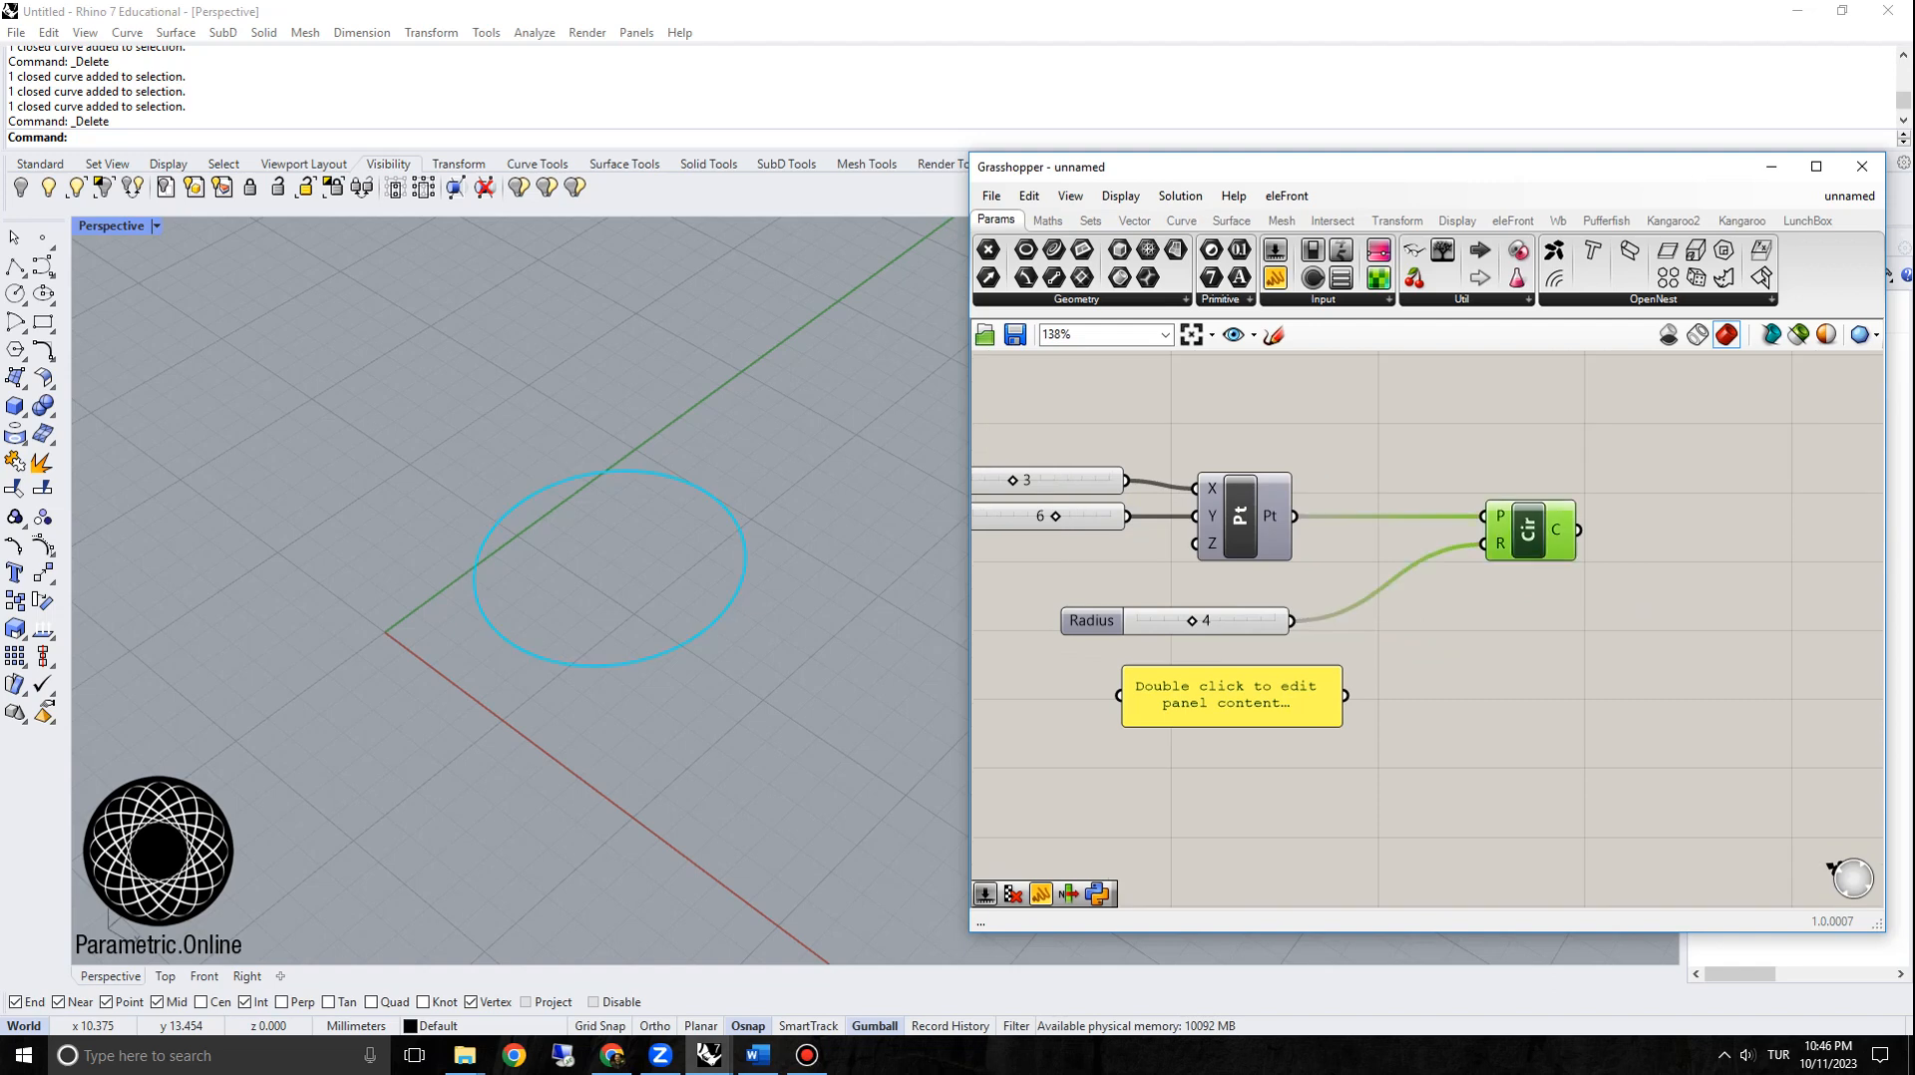
left_click(1530, 620)
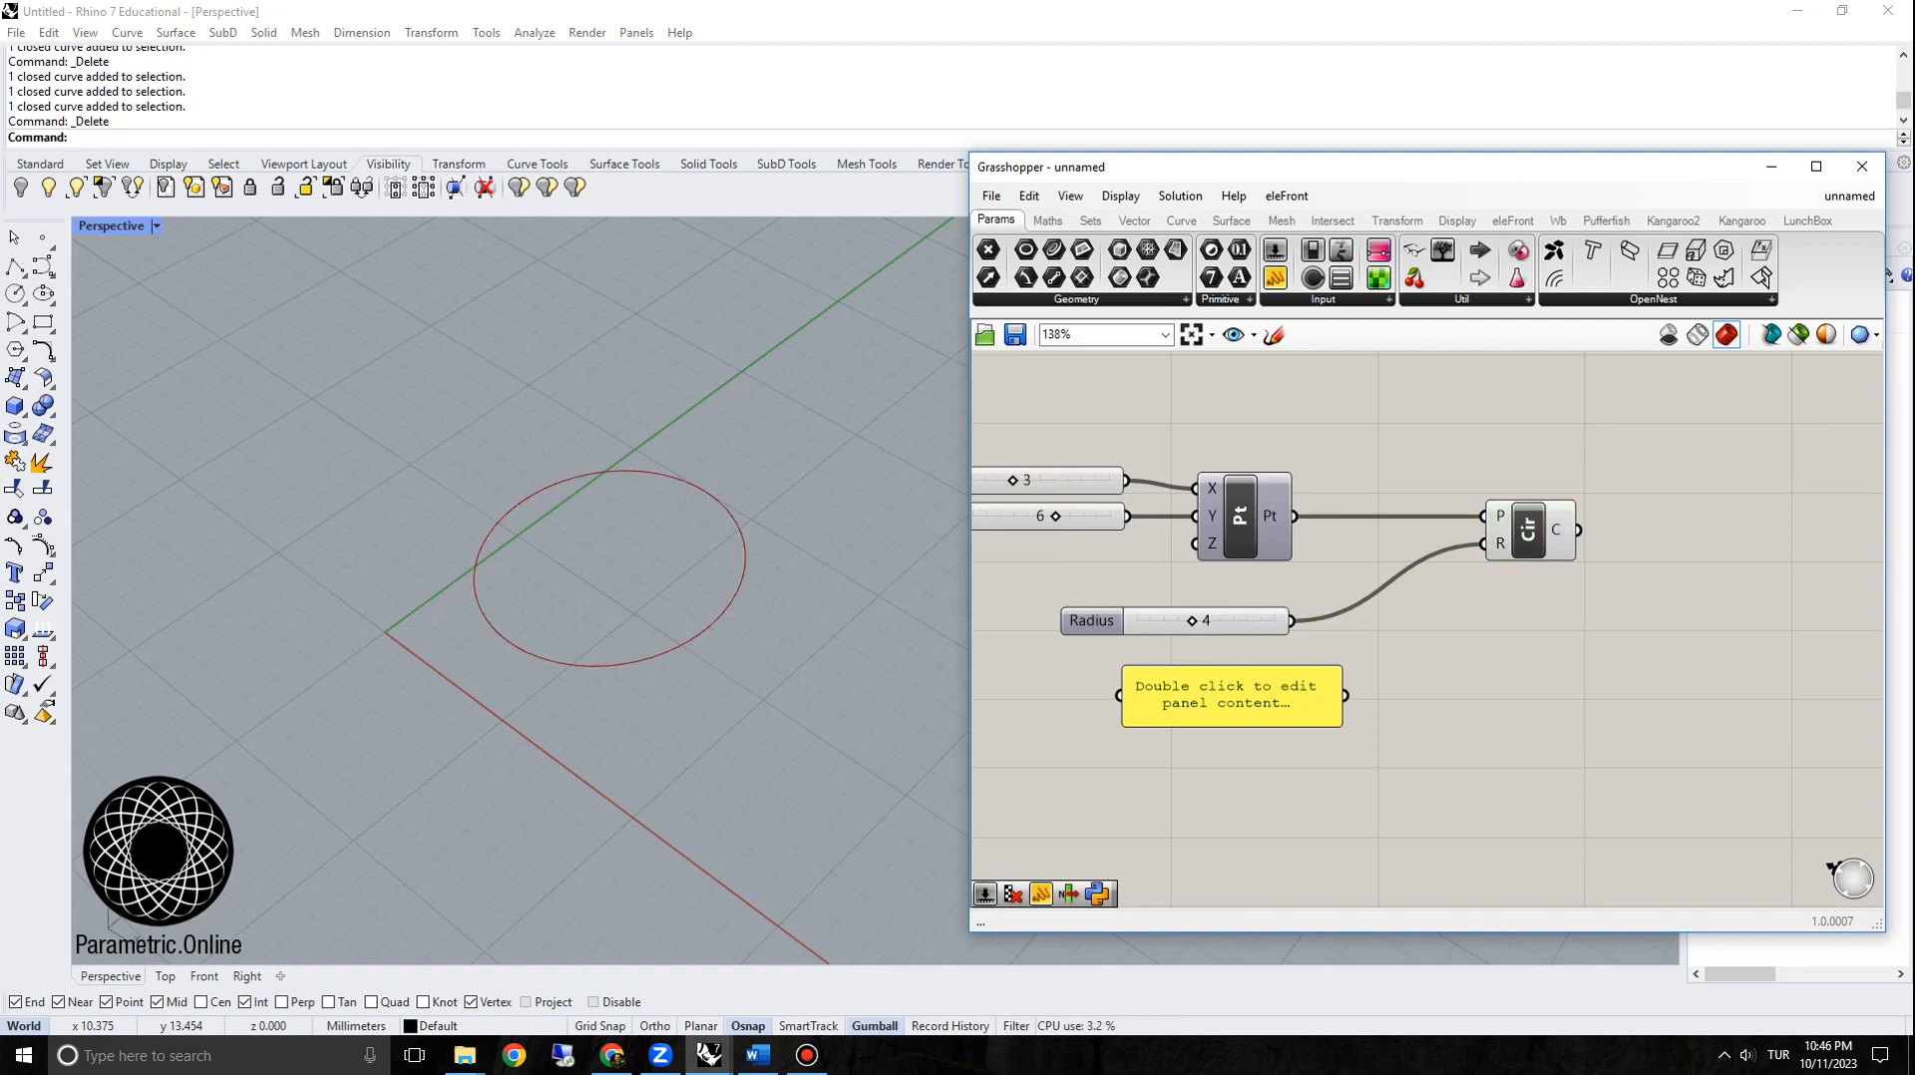
Step: Disable Construct Point while switching the Circle's R input between the text panel and the Radius slider to compare error and warning states
left_click_drag(1346, 695, 1483, 544)
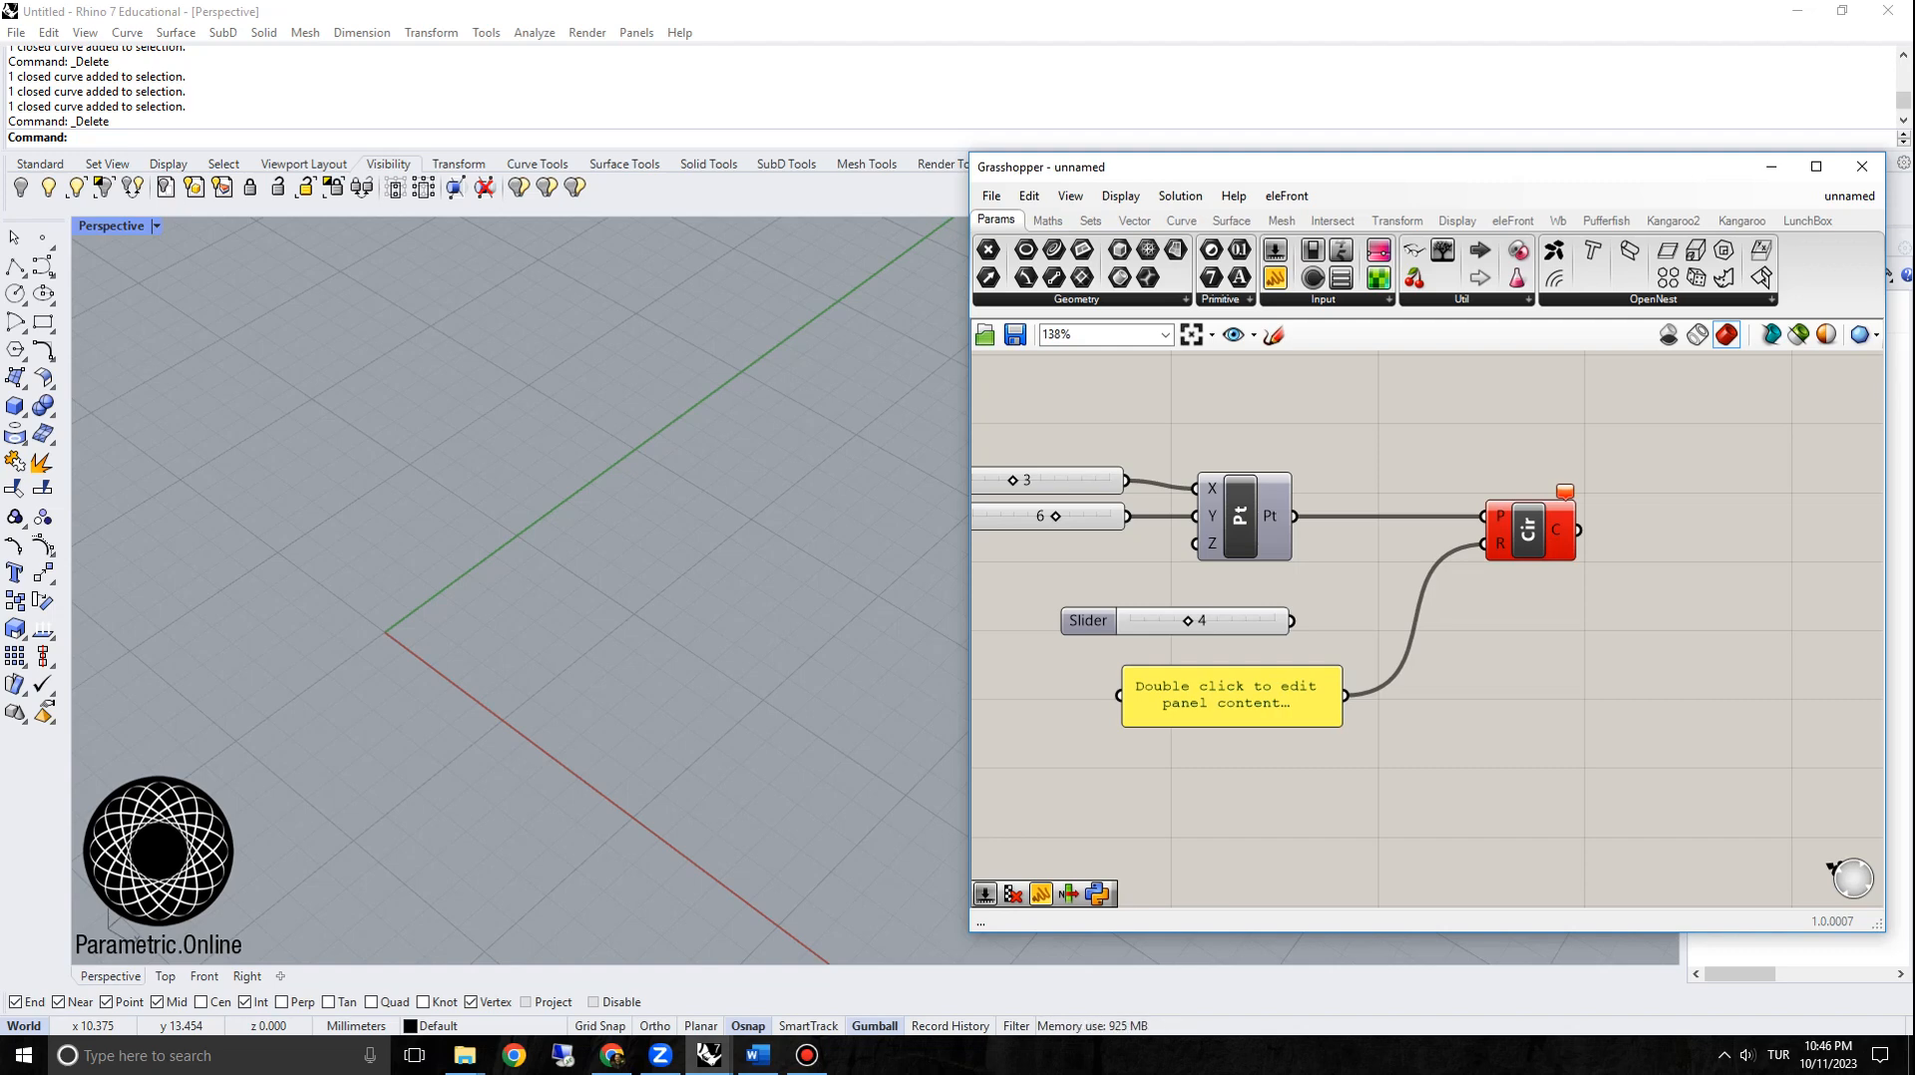
right_click(1244, 517)
left_click(1297, 576)
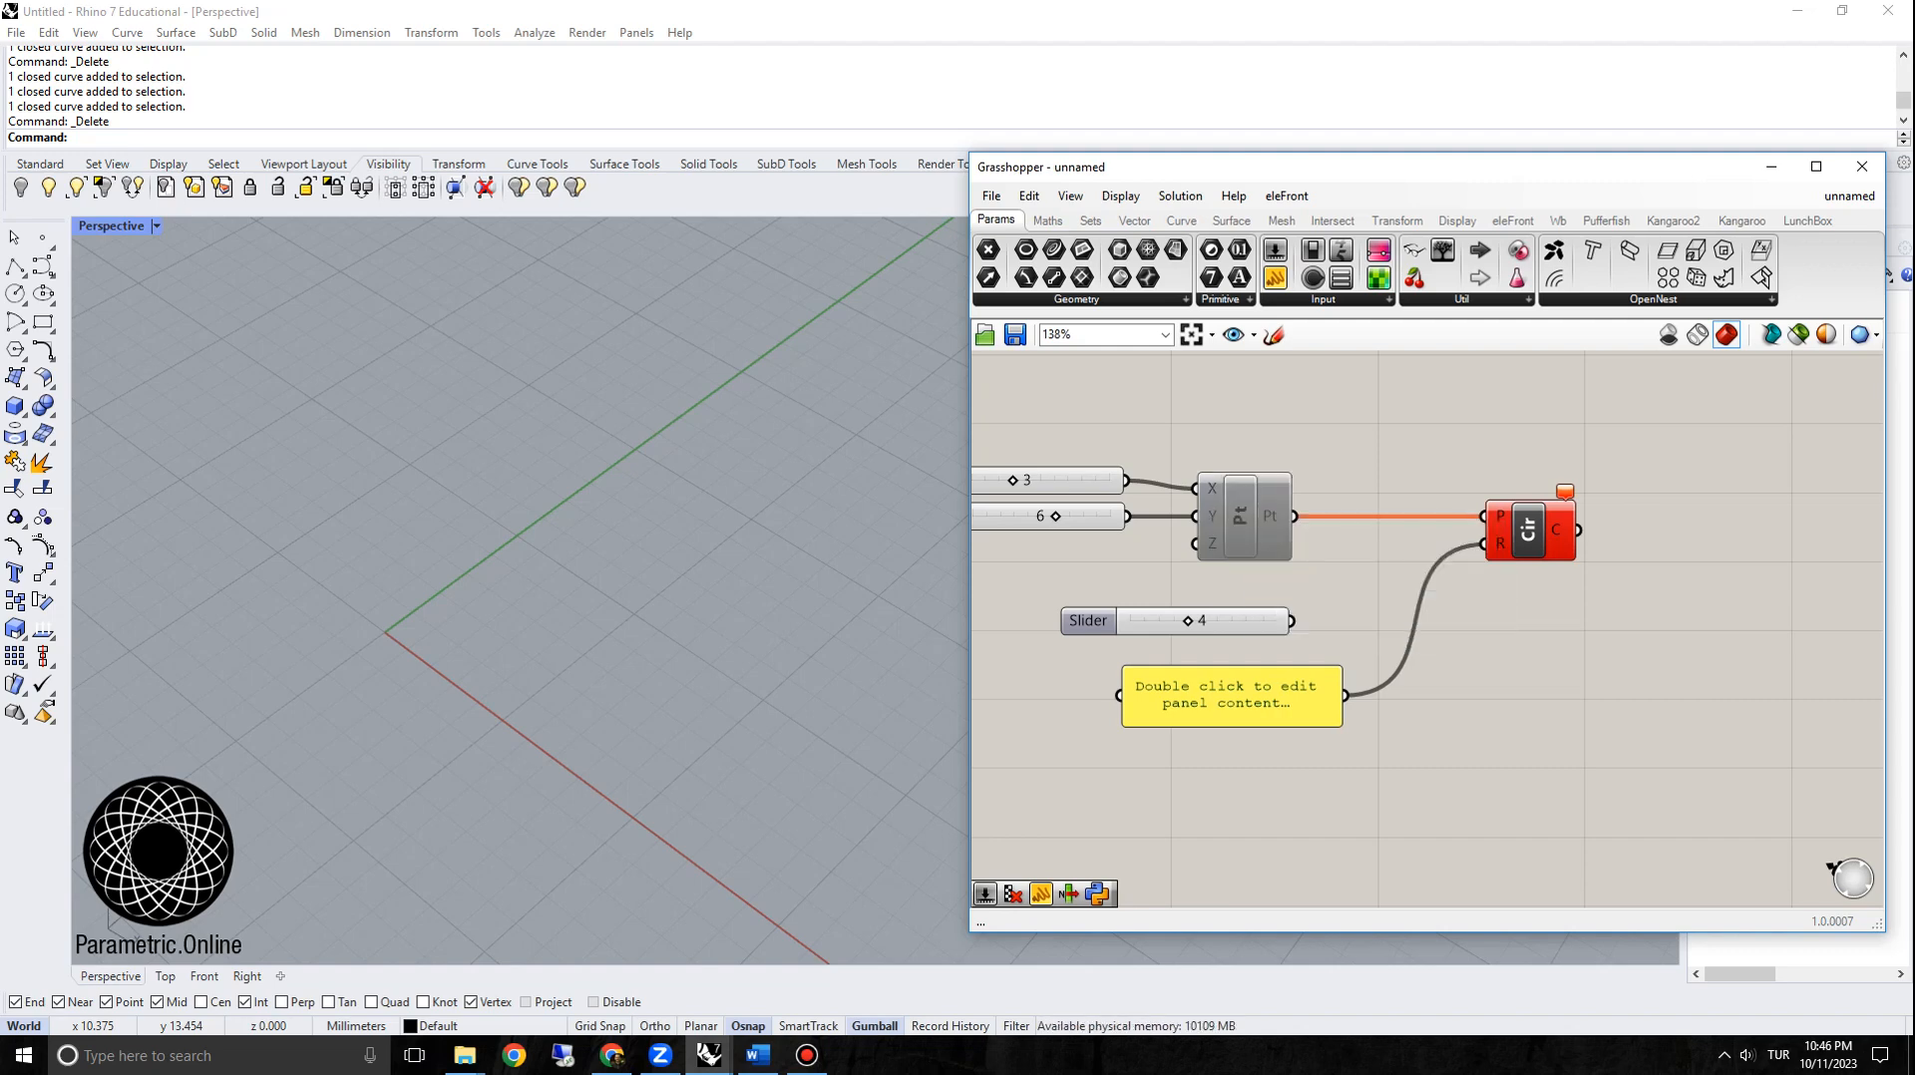
left_click_drag(1292, 621, 1486, 544)
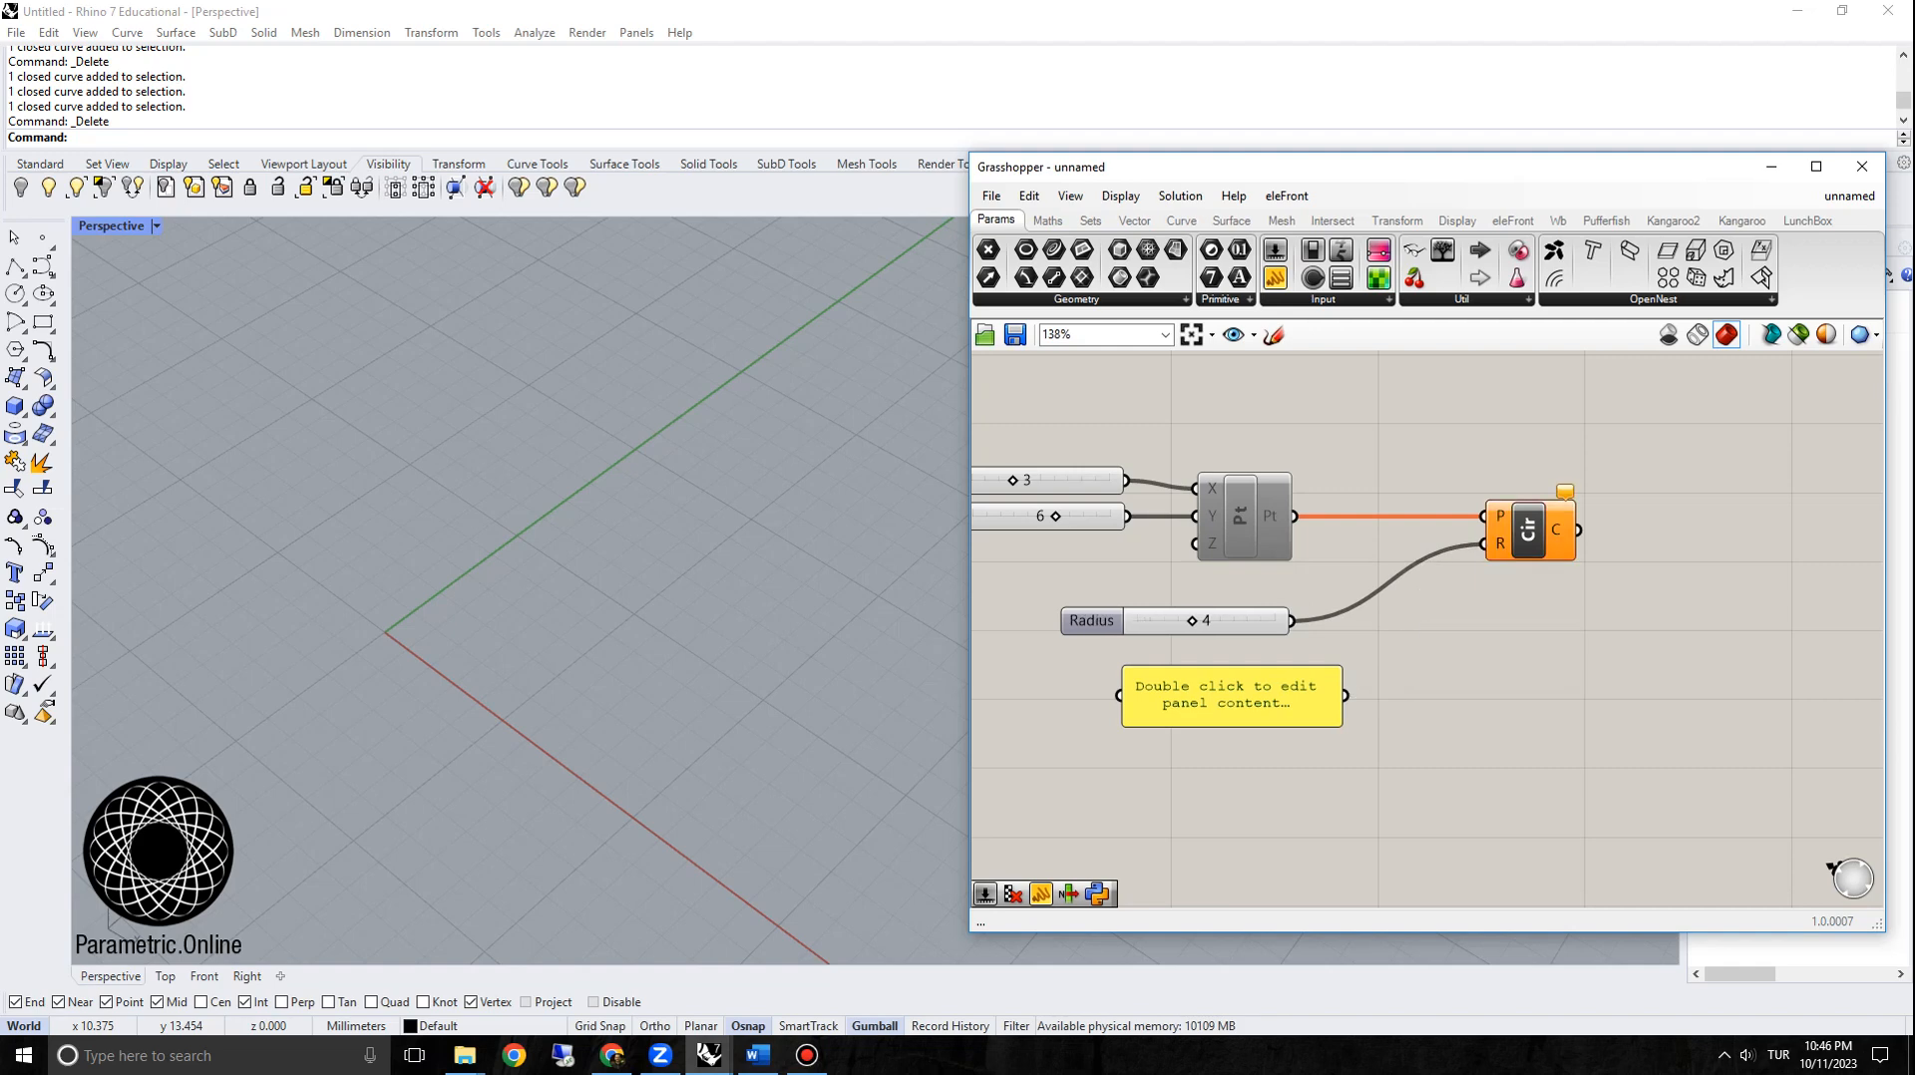
left_click_drag(1345, 696, 1485, 544)
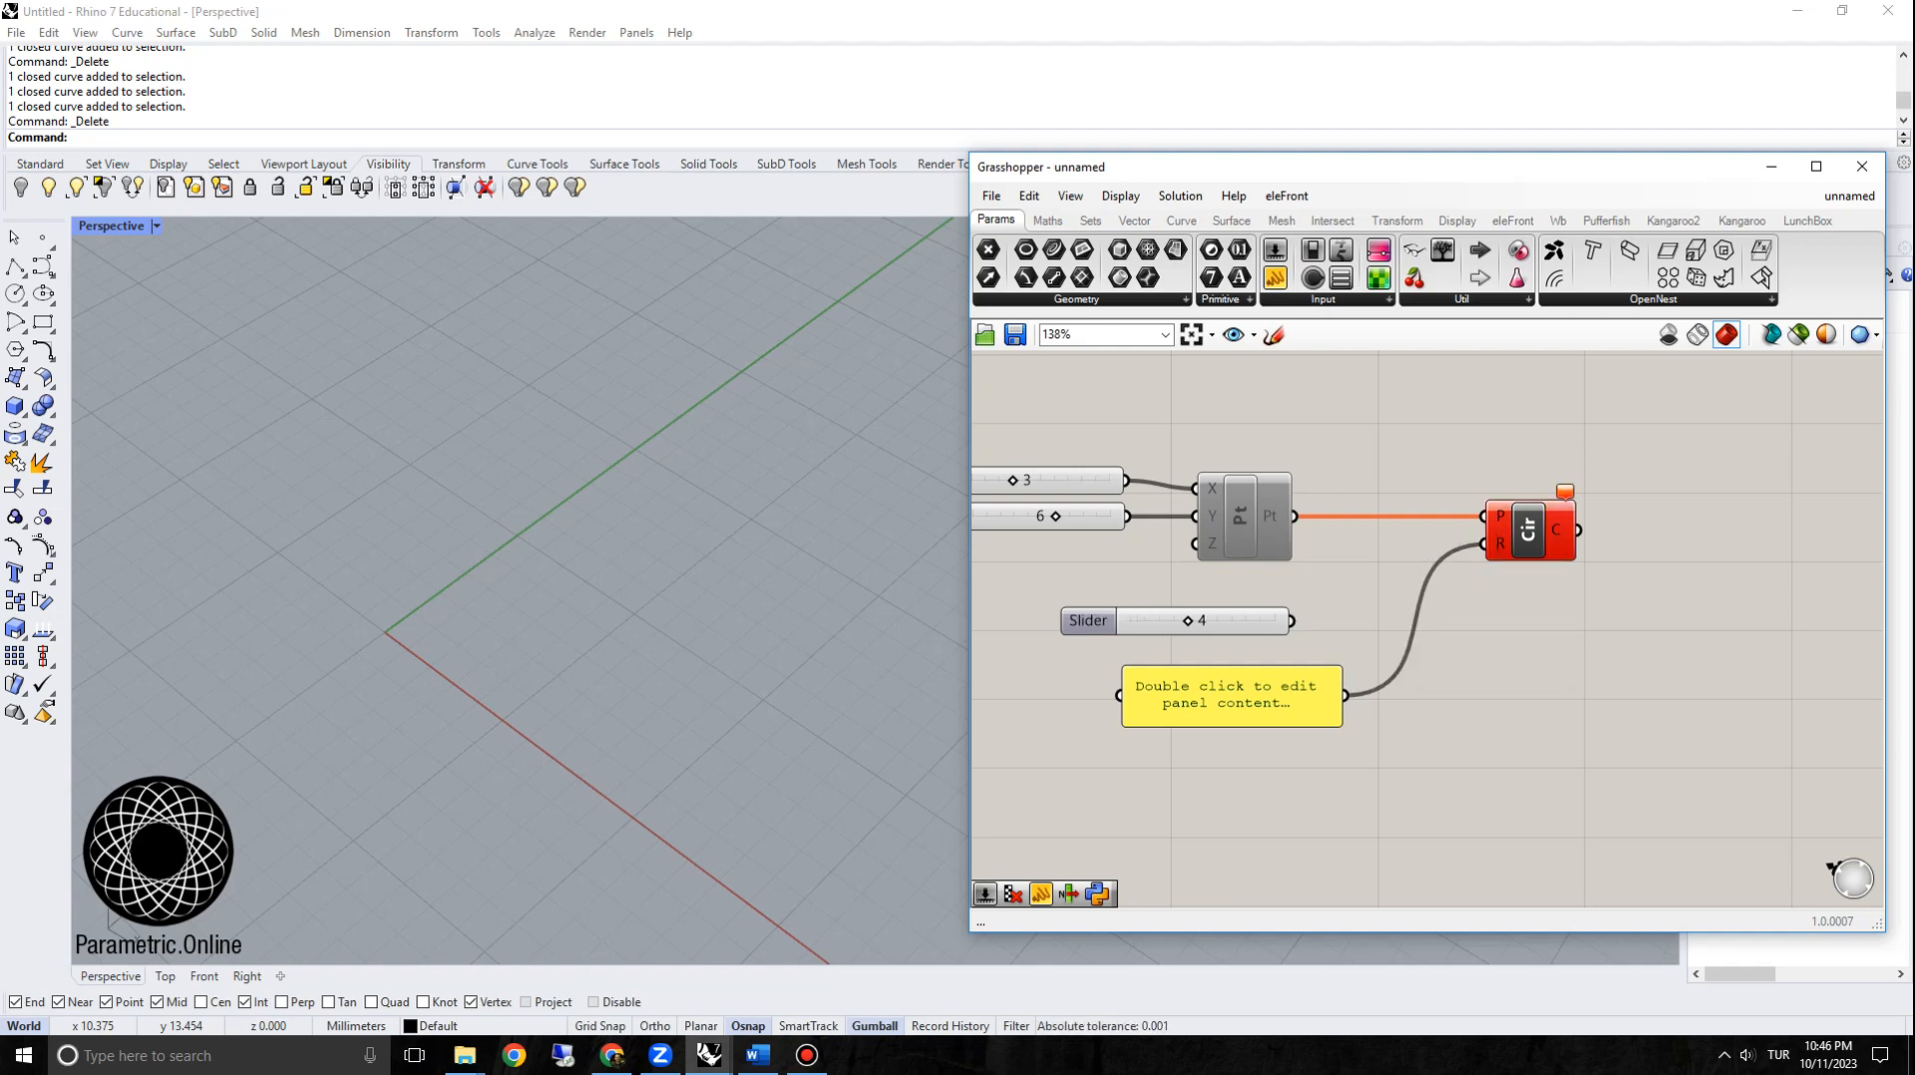
Step: Check the Circle component with the panel wired to R and enable the Construct Point component again
scroll(1509, 499, "down", 3)
left_click(1522, 518)
scroll(1353, 488, "up", 2)
left_click(1347, 514)
right_click(1344, 514)
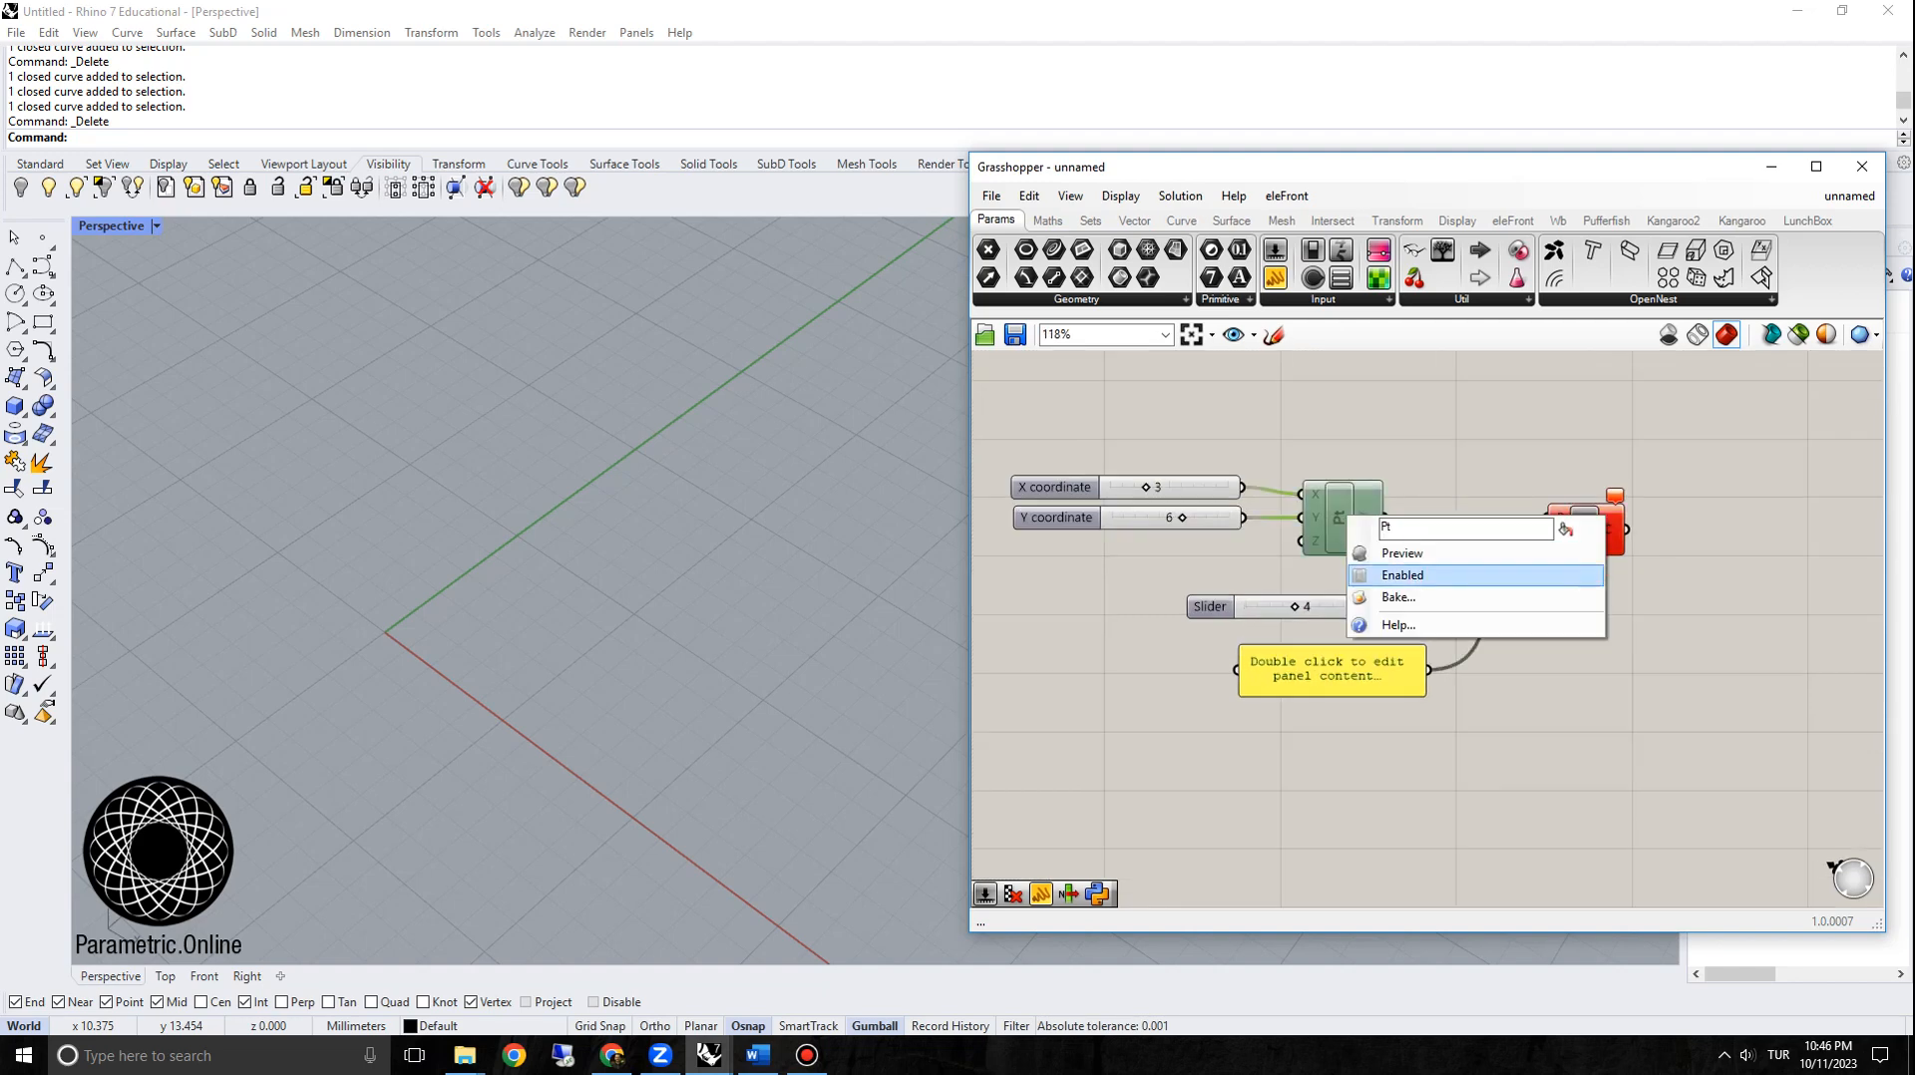
left_click(1386, 547)
left_click(1432, 583)
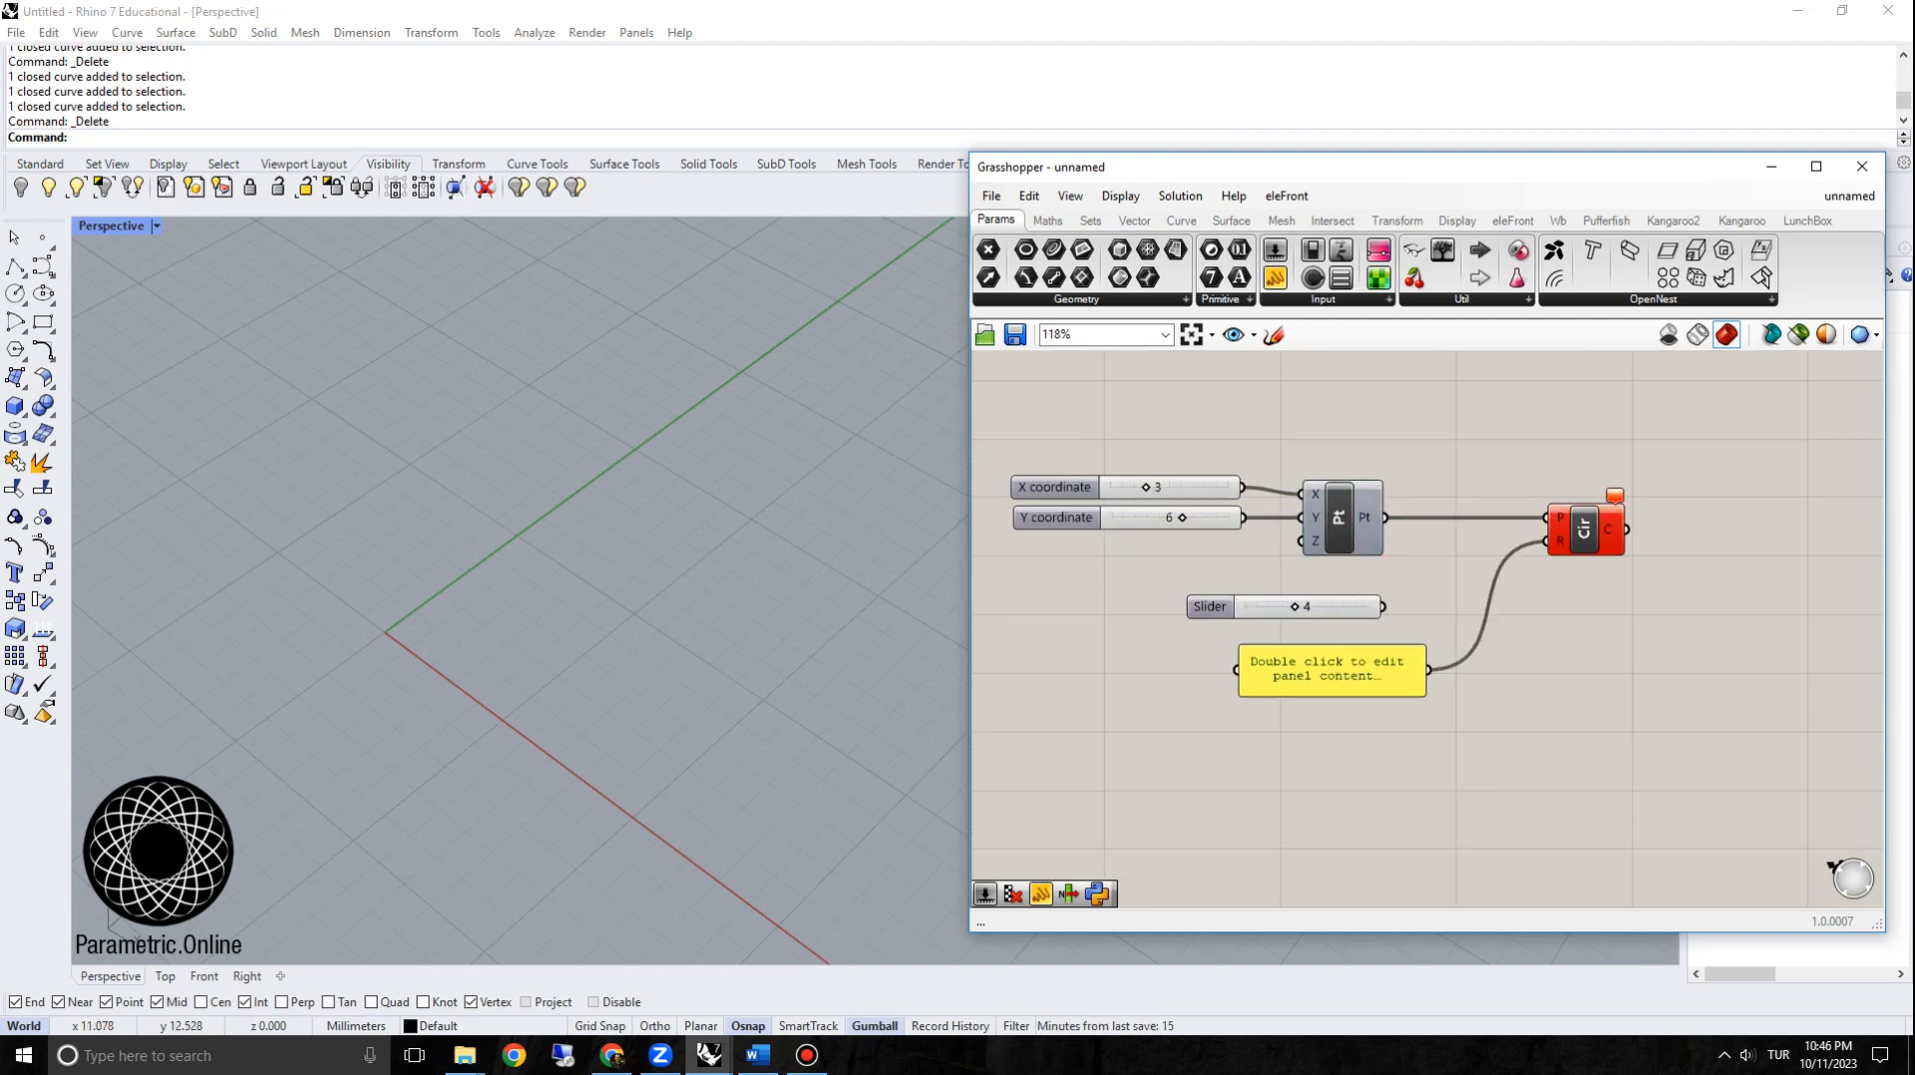
Step: Reconnect the Radius slider with value 4 to the Circle's R input and delete the text panel
mouse_move(1382, 607)
left_mouse_down()
mouse_move(1451, 602)
mouse_move(1547, 541)
left_mouse_up()
key("Delete")
scroll(1491, 539, "down", 1)
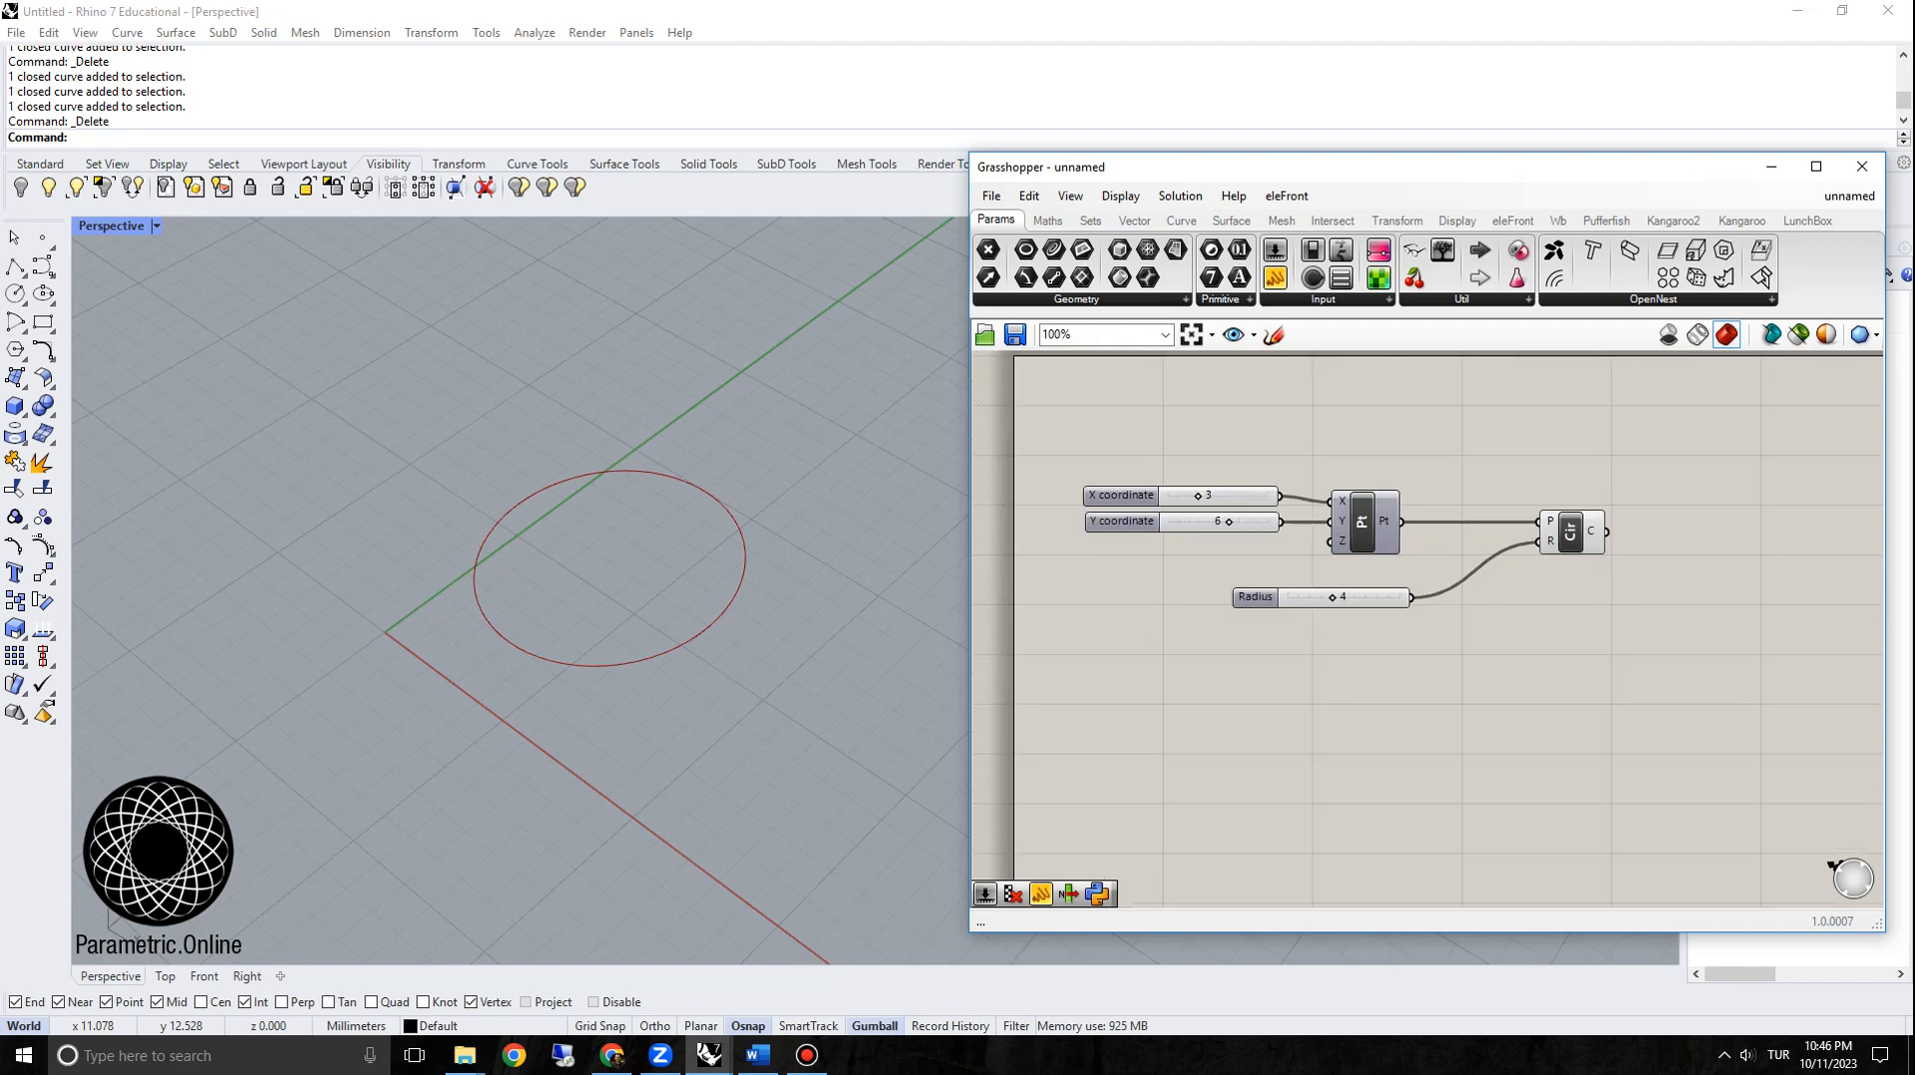
Step: Turn on the preview of the Construct Point component to display the circle's centre point
right_click(1365, 534)
left_click(1423, 573)
scroll(469, 591, "down", 5)
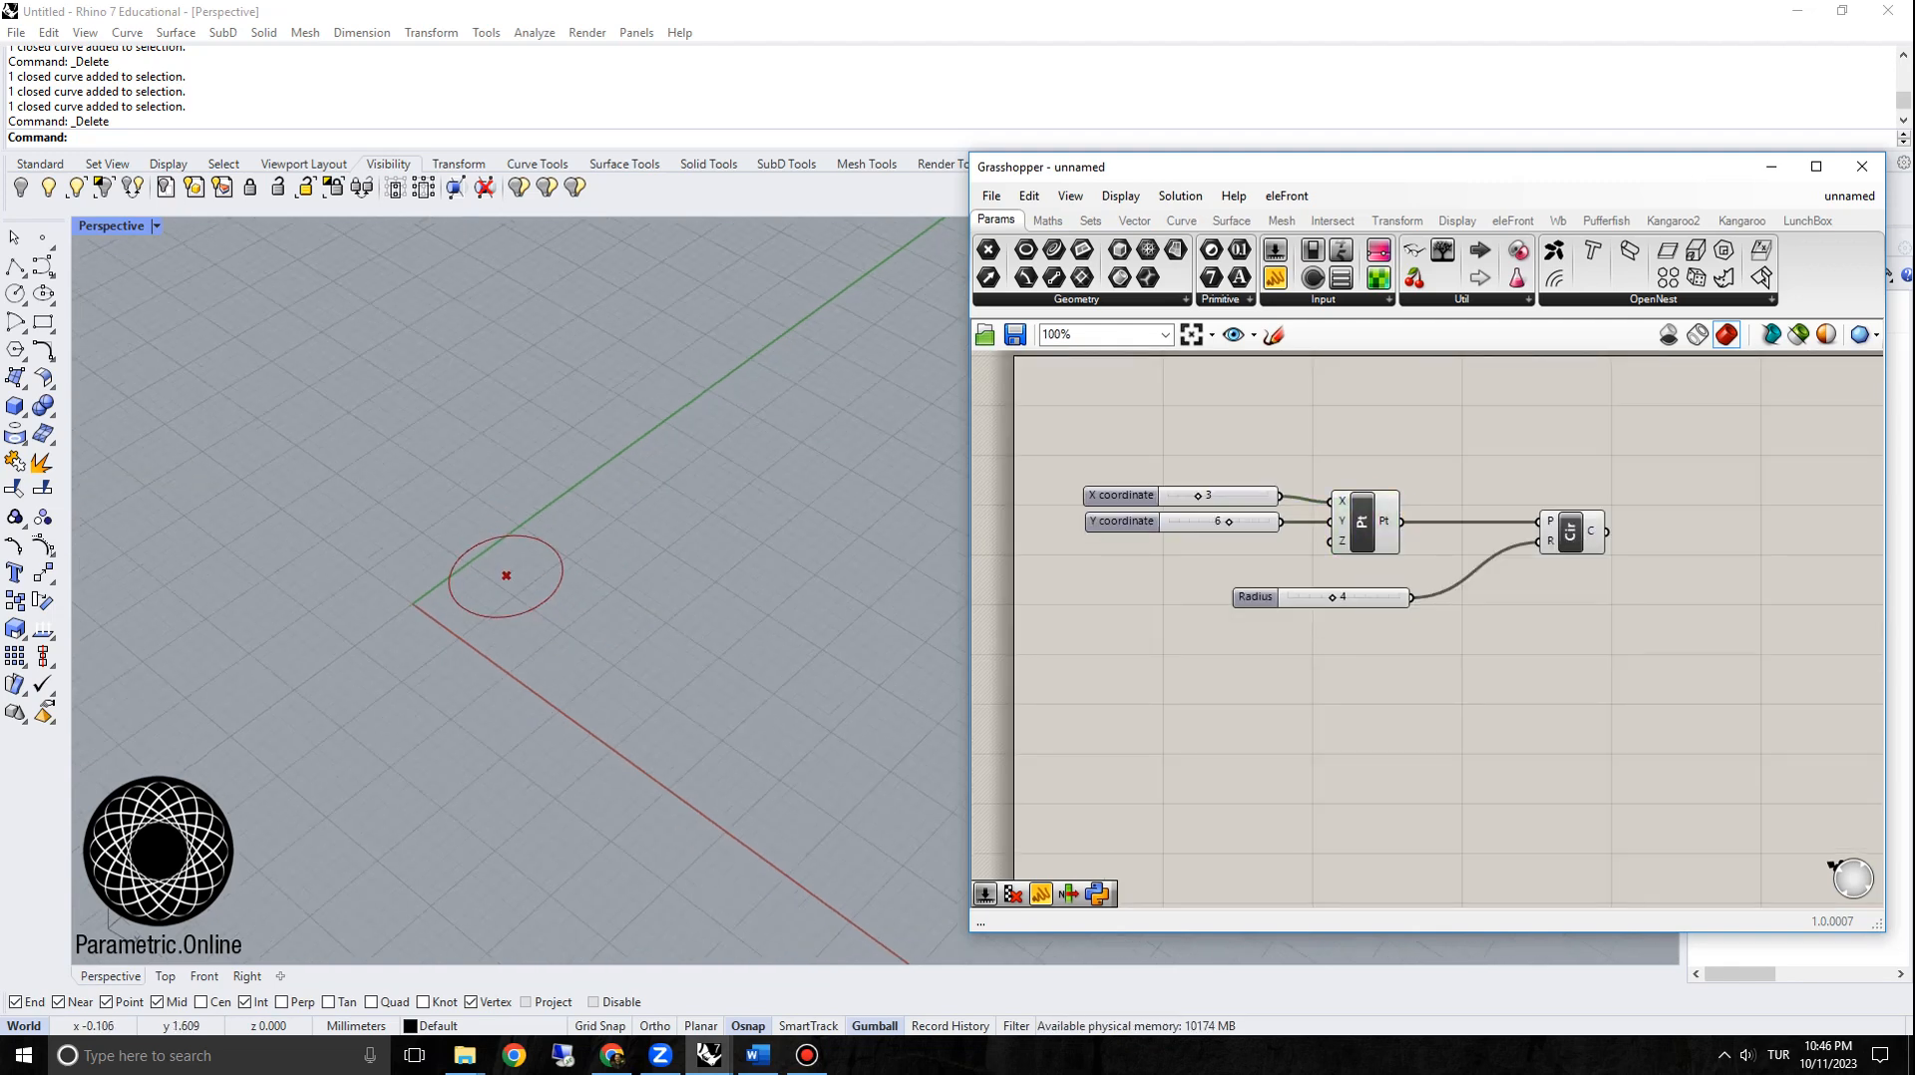
mouse_move(588, 636)
right_mouse_down()
mouse_move(554, 638)
mouse_move(578, 620)
right_mouse_up()
scroll(579, 618, "down", 3)
scroll(1111, 648, "up", 1)
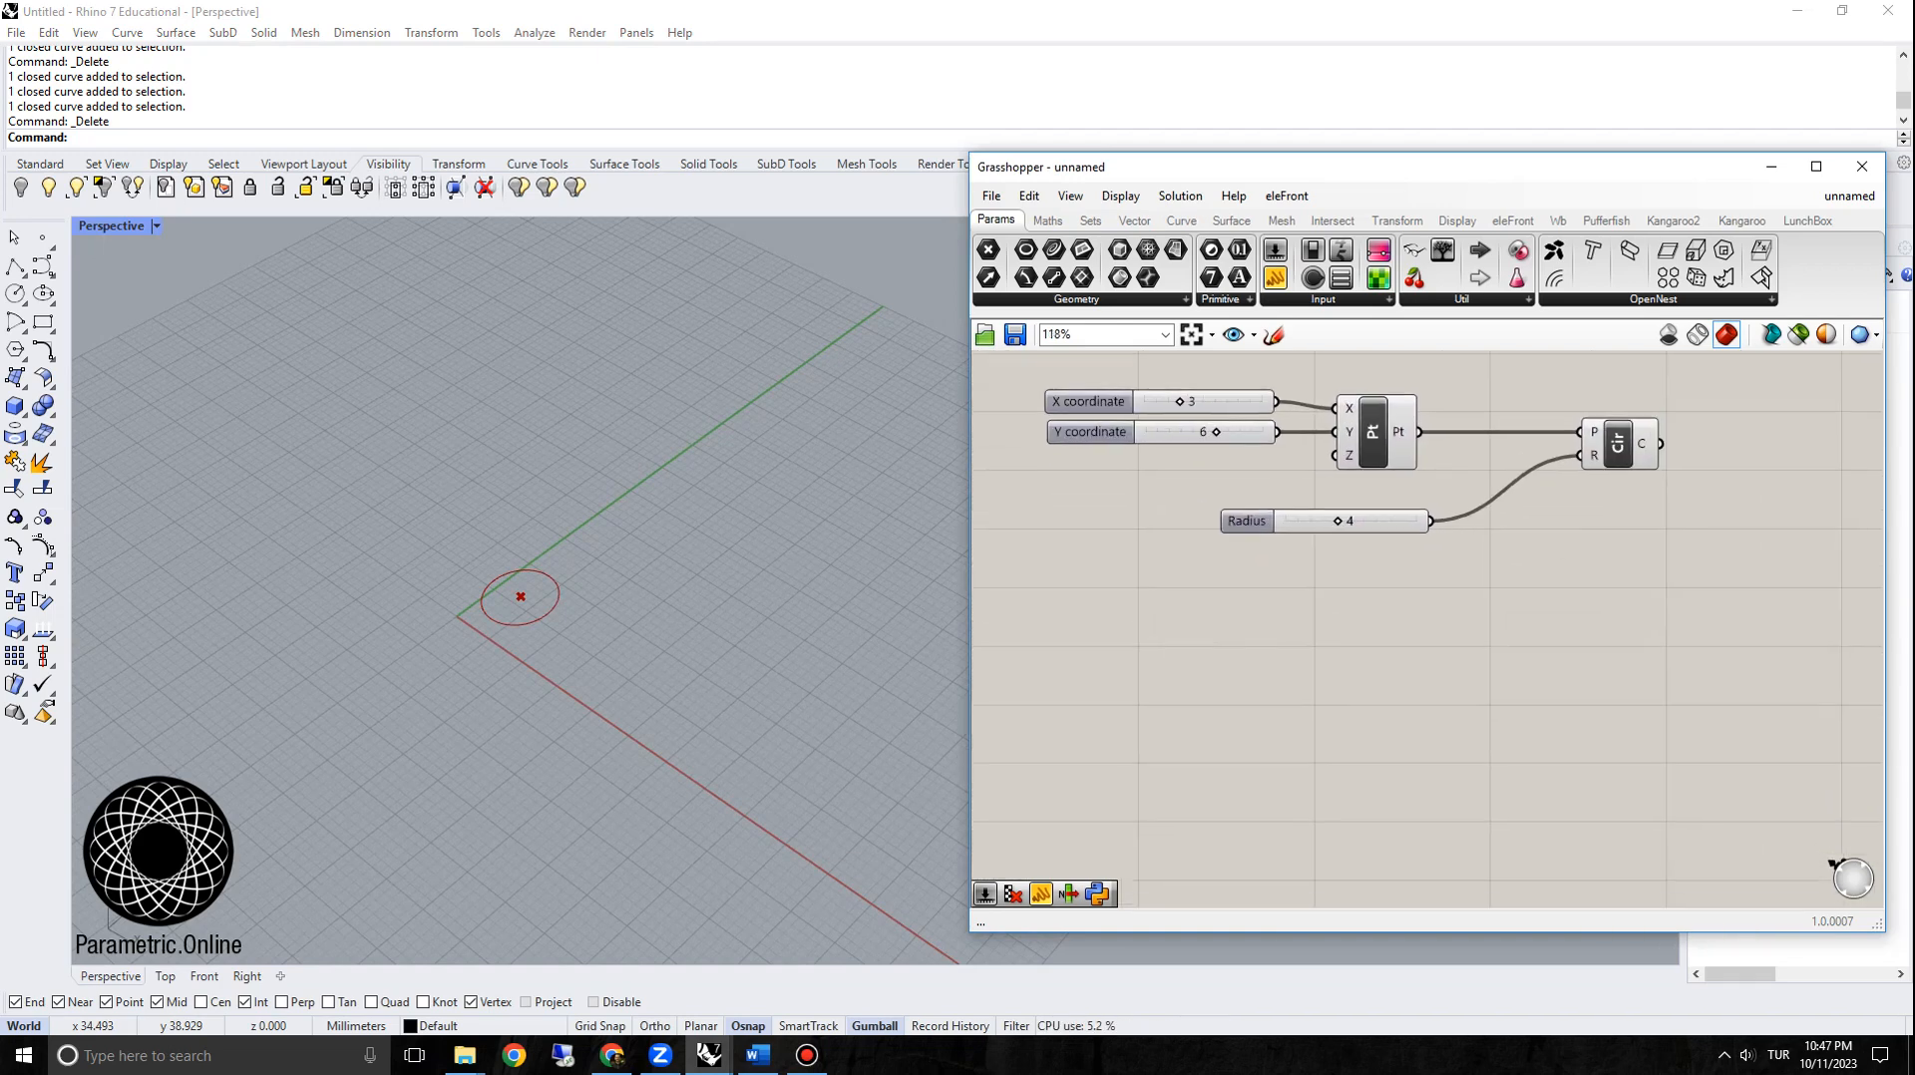
Step: Examine the wires running from the Construct Point and Radius slider outputs into the Circle's P and R inputs
scroll(1684, 369, "up", 3)
scroll(1420, 515, "up", 2)
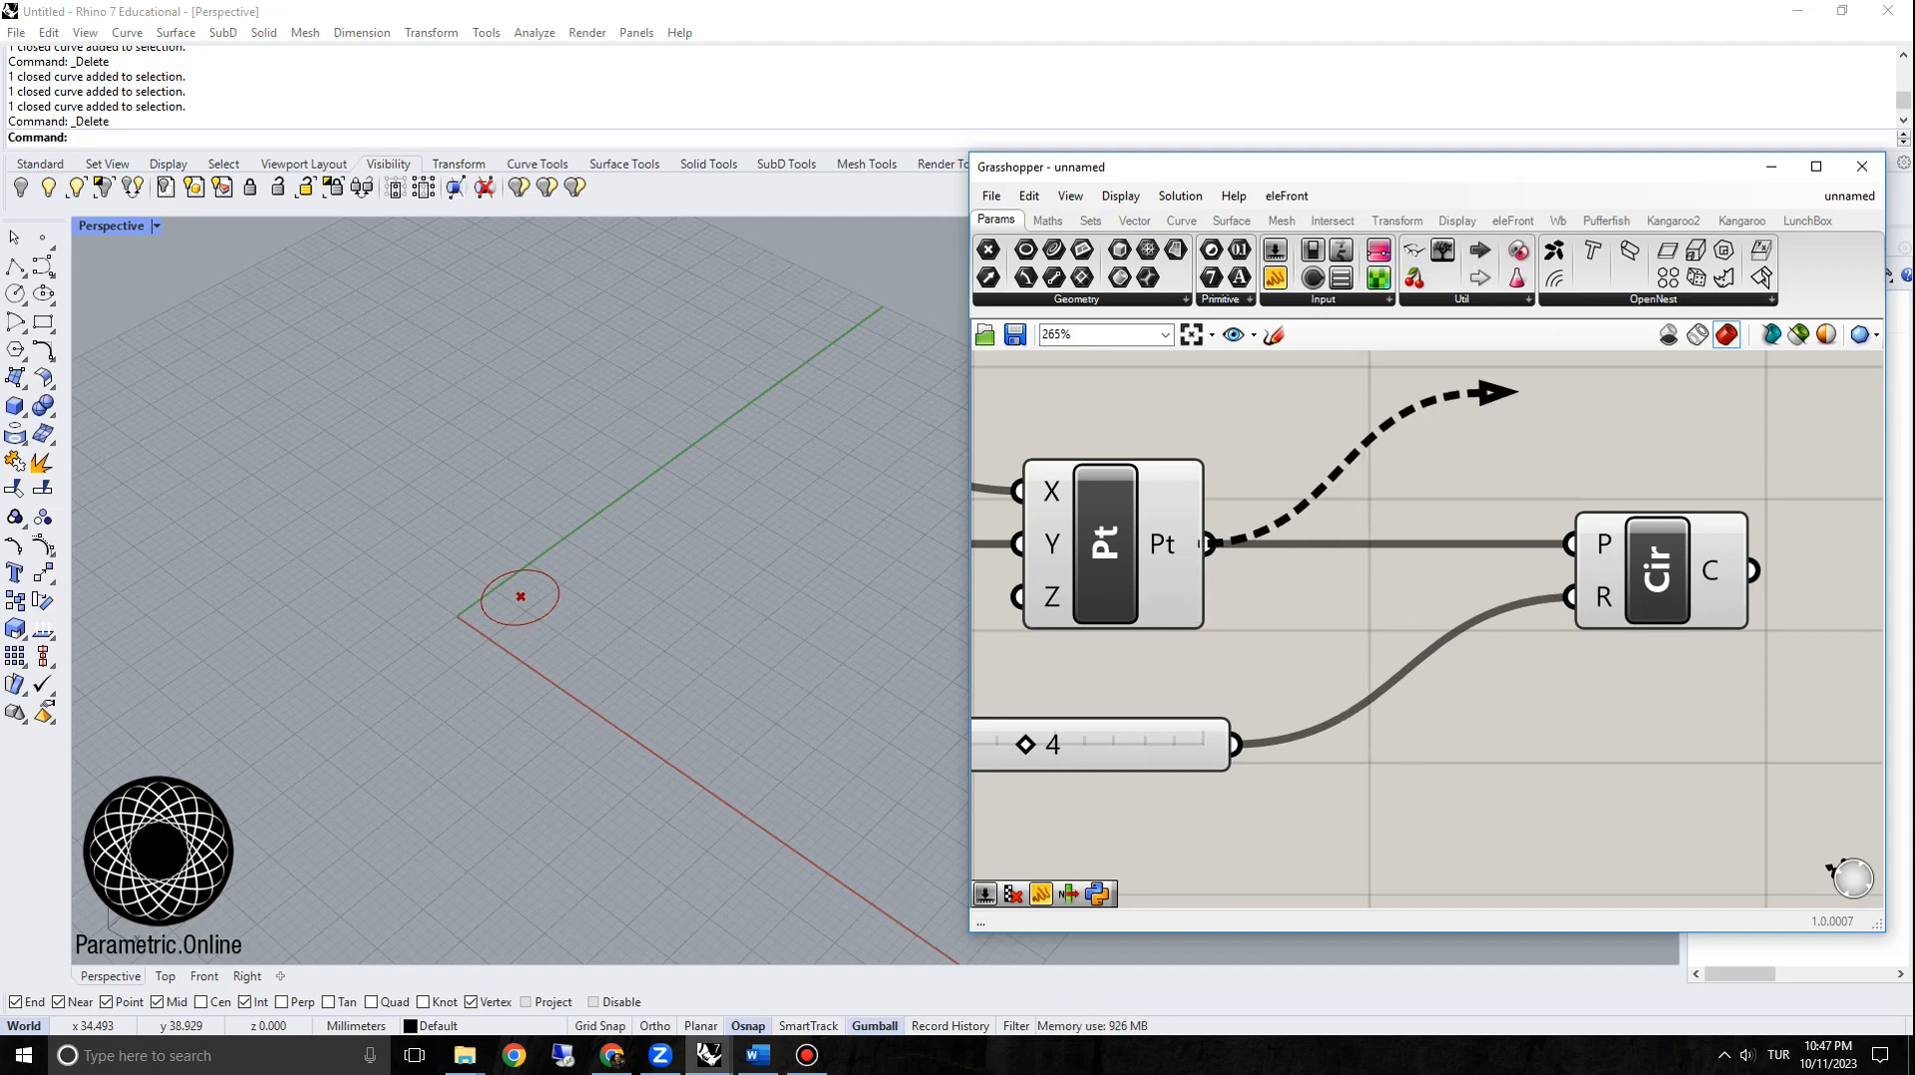
left_click_drag(1181, 640, 1277, 596)
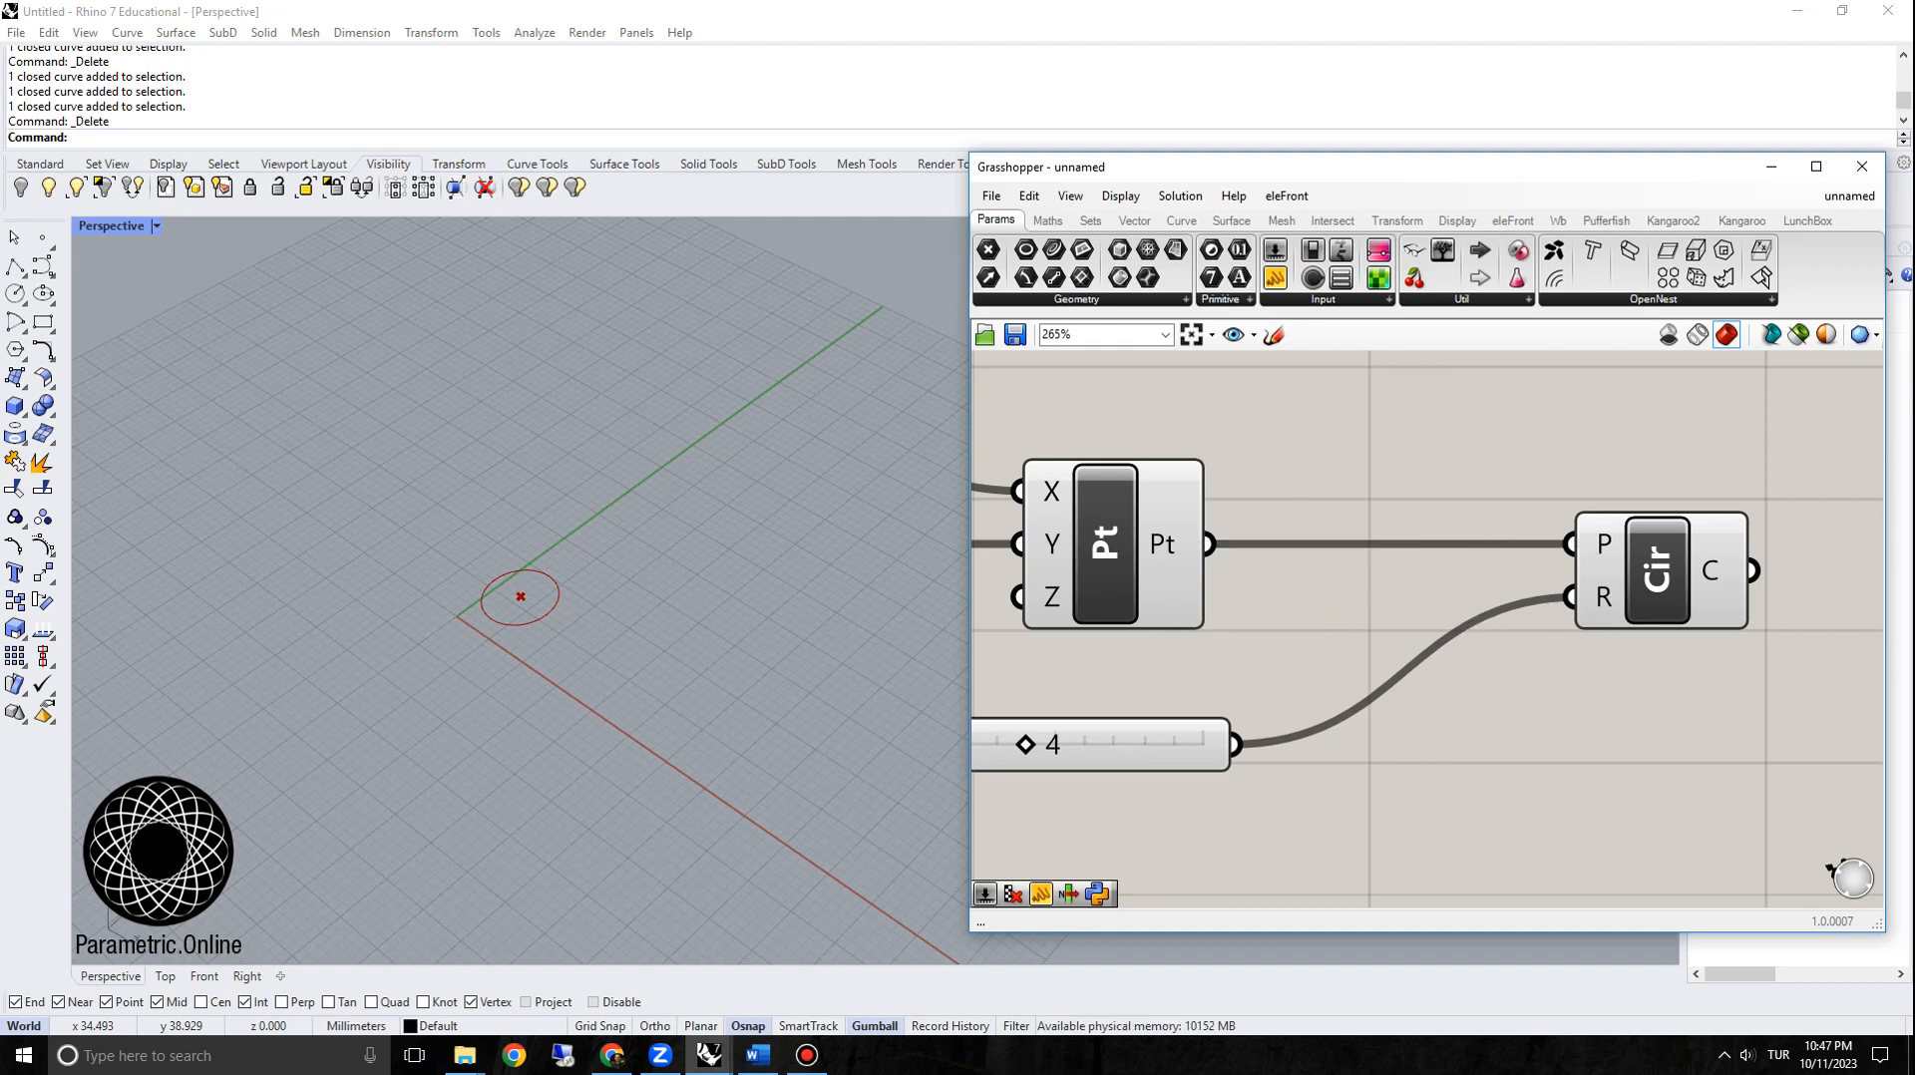
left_click_drag(1238, 744, 1571, 597)
right_click_drag(1476, 658, 1481, 649)
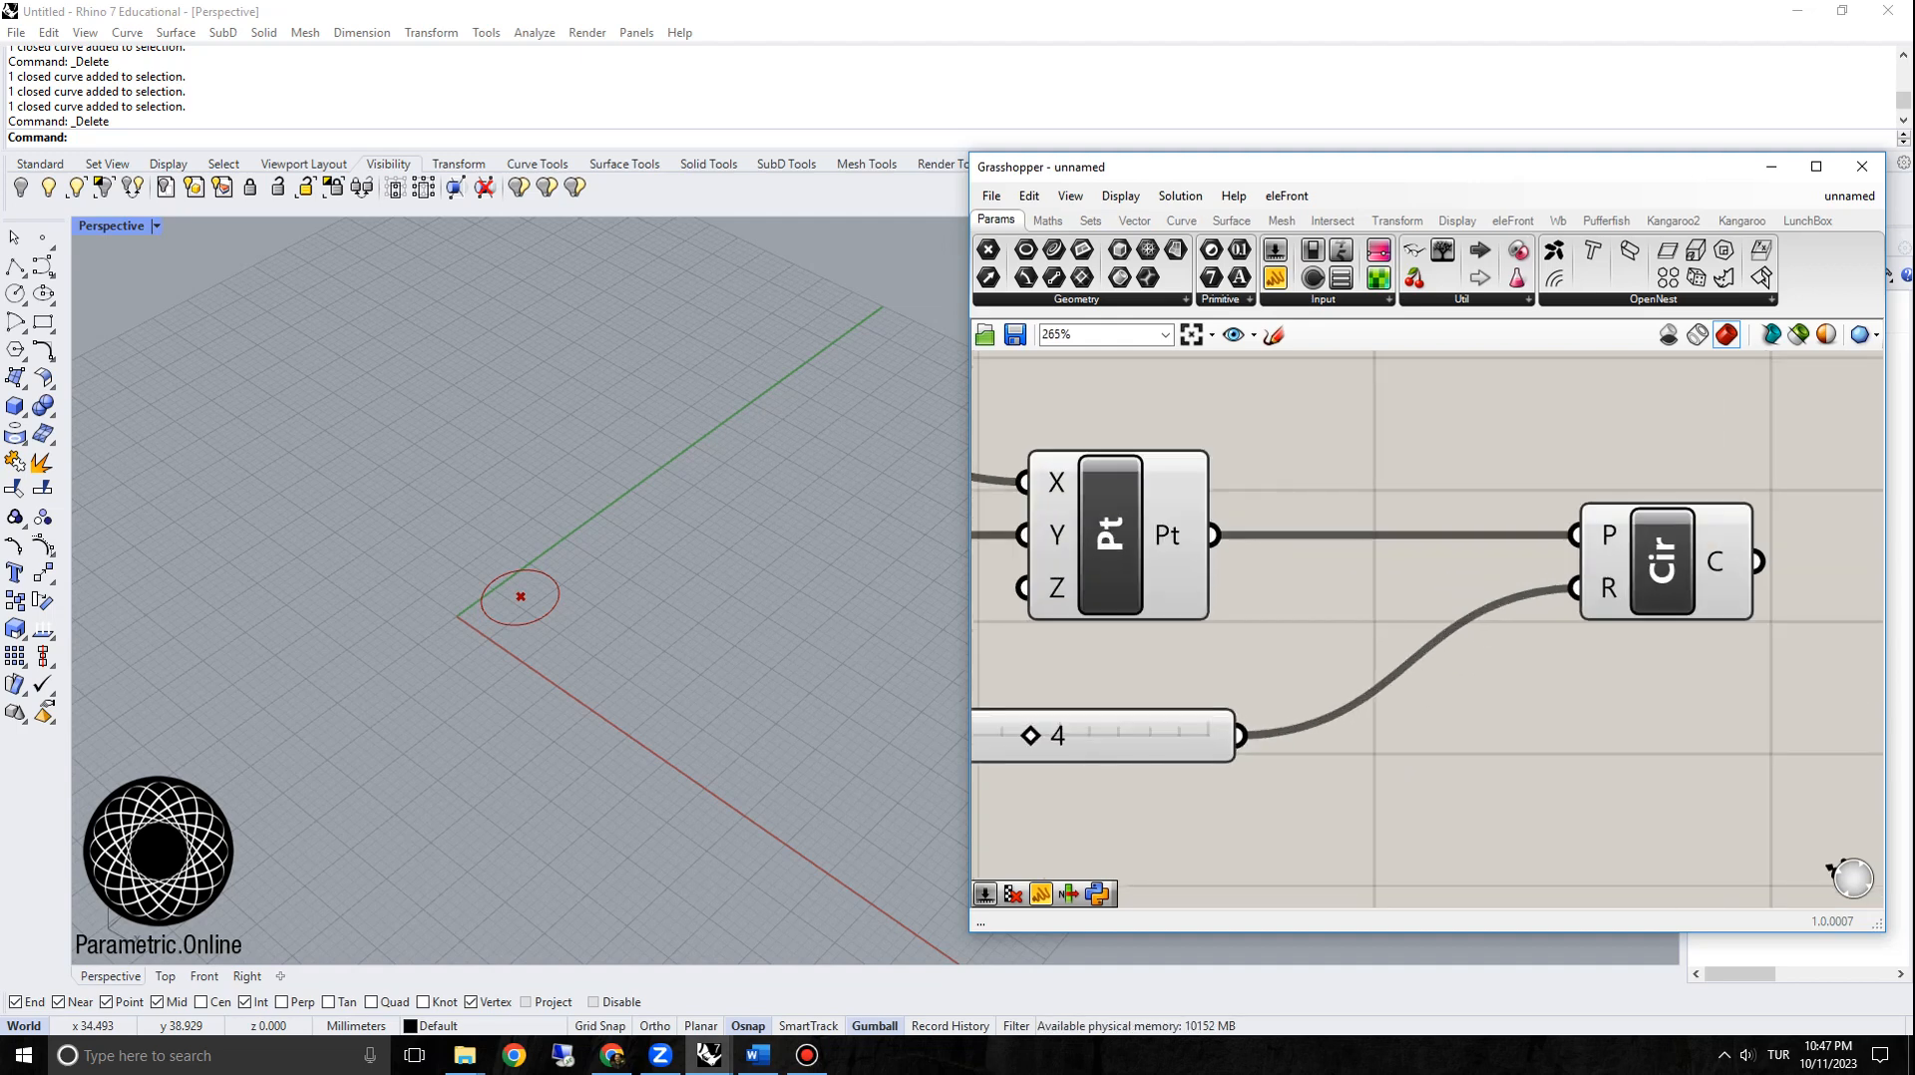
scroll(1636, 573, "down", 2)
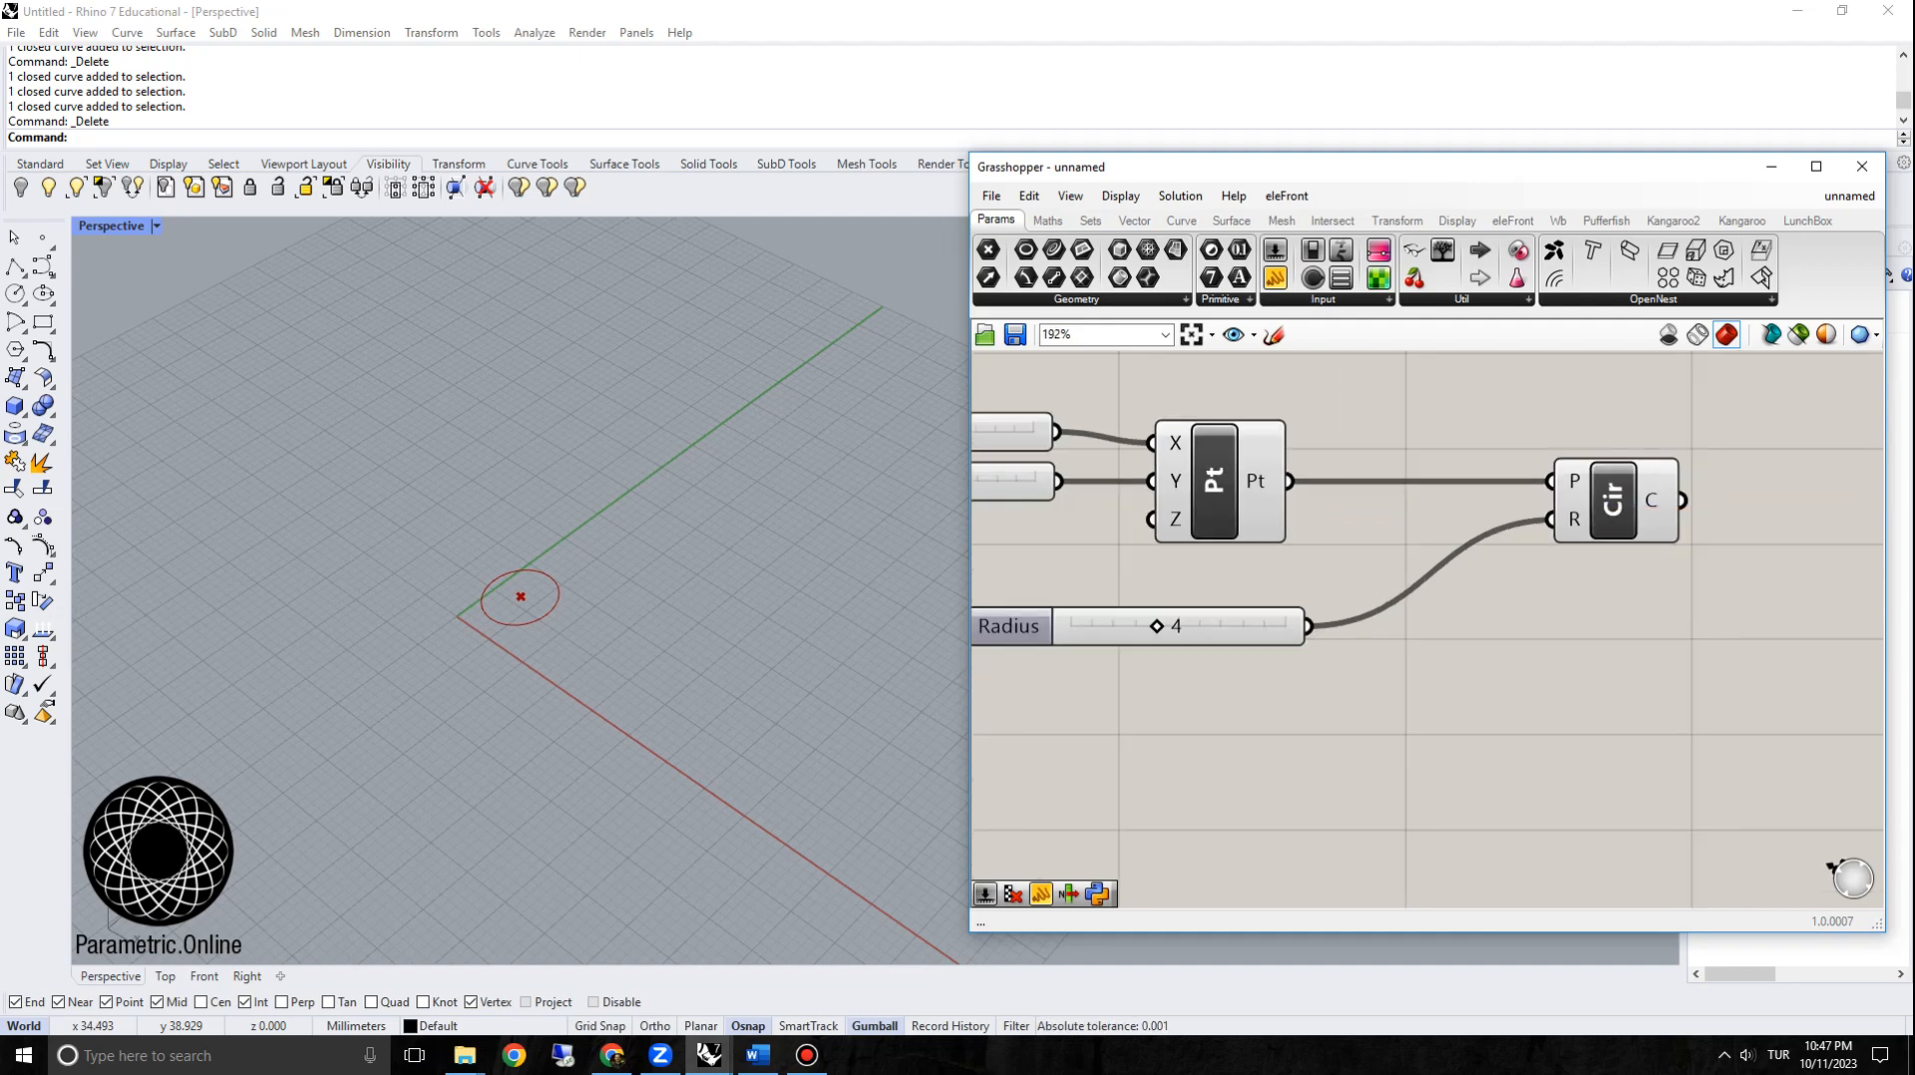
scroll(1616, 459, "up", 3)
scroll(1537, 513, "down", 2)
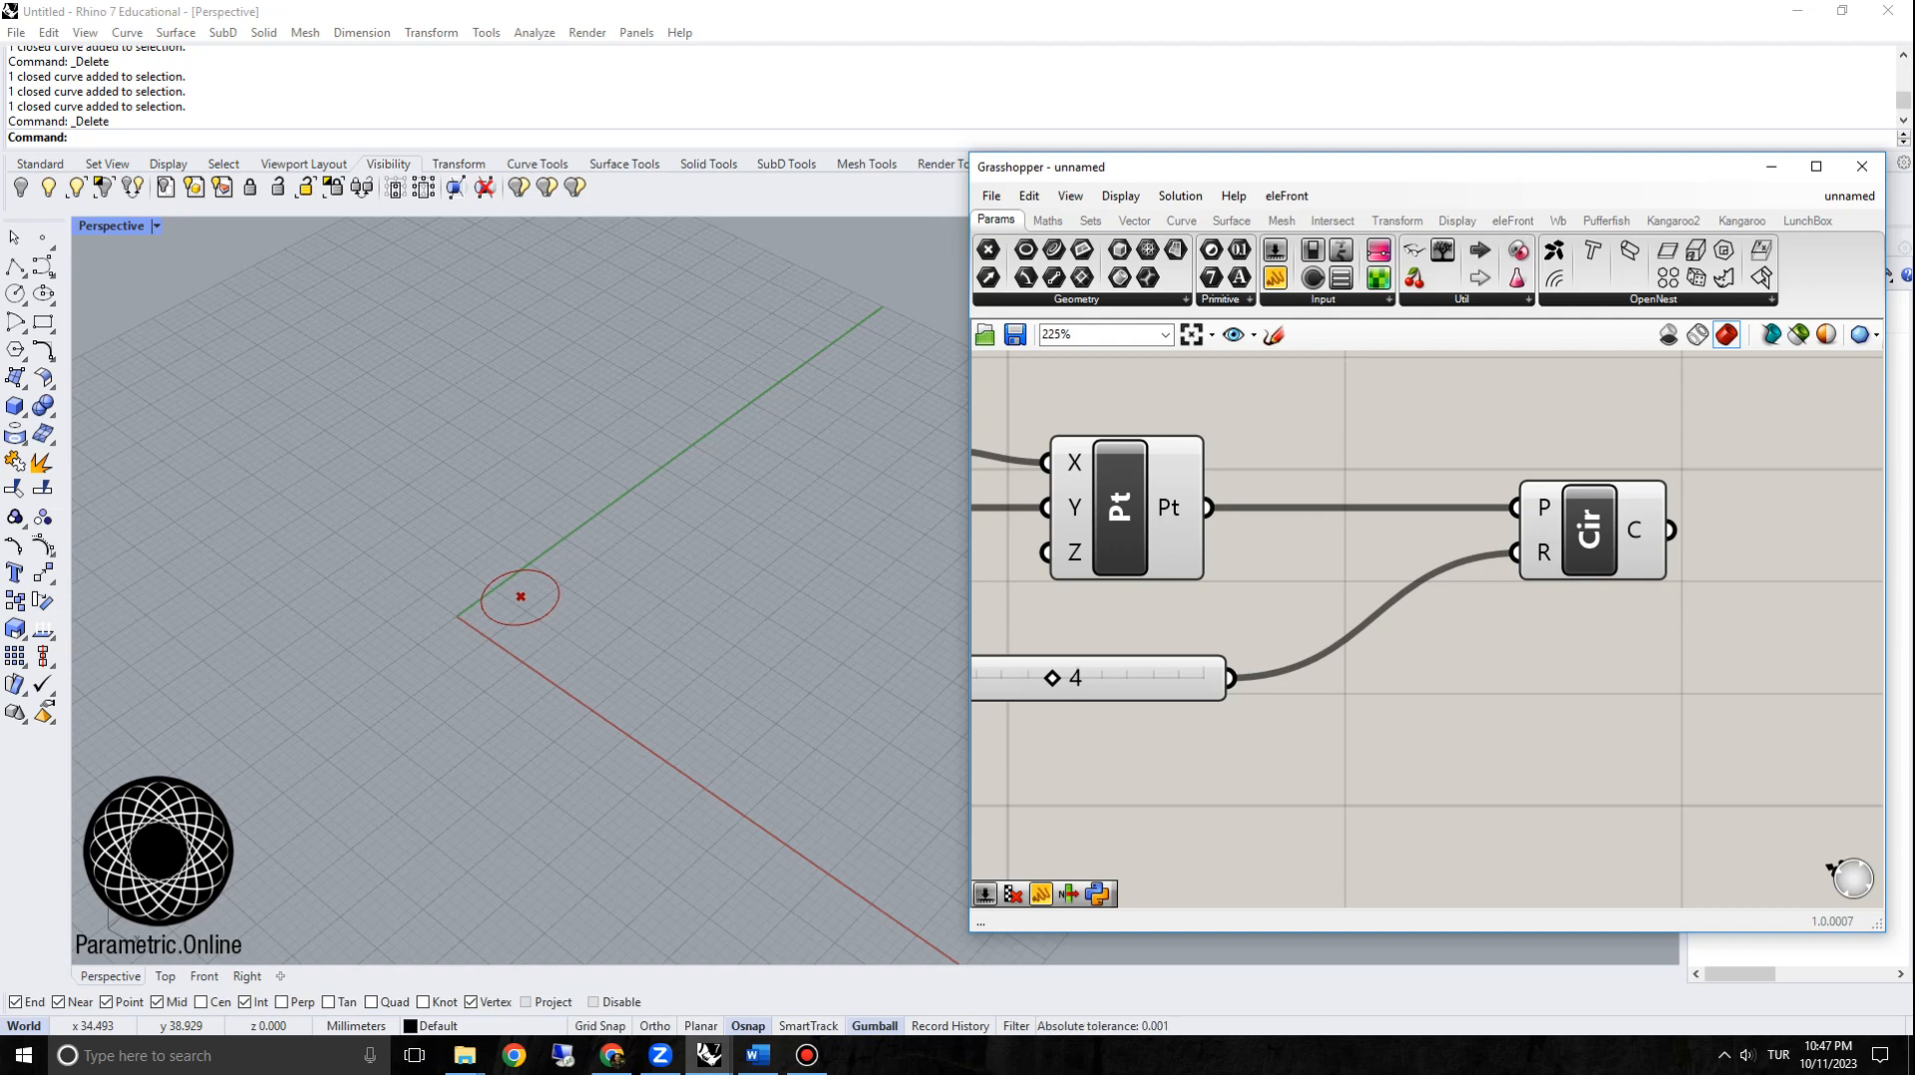
scroll(1672, 528, "down", 3)
scroll(1632, 504, "up", 3)
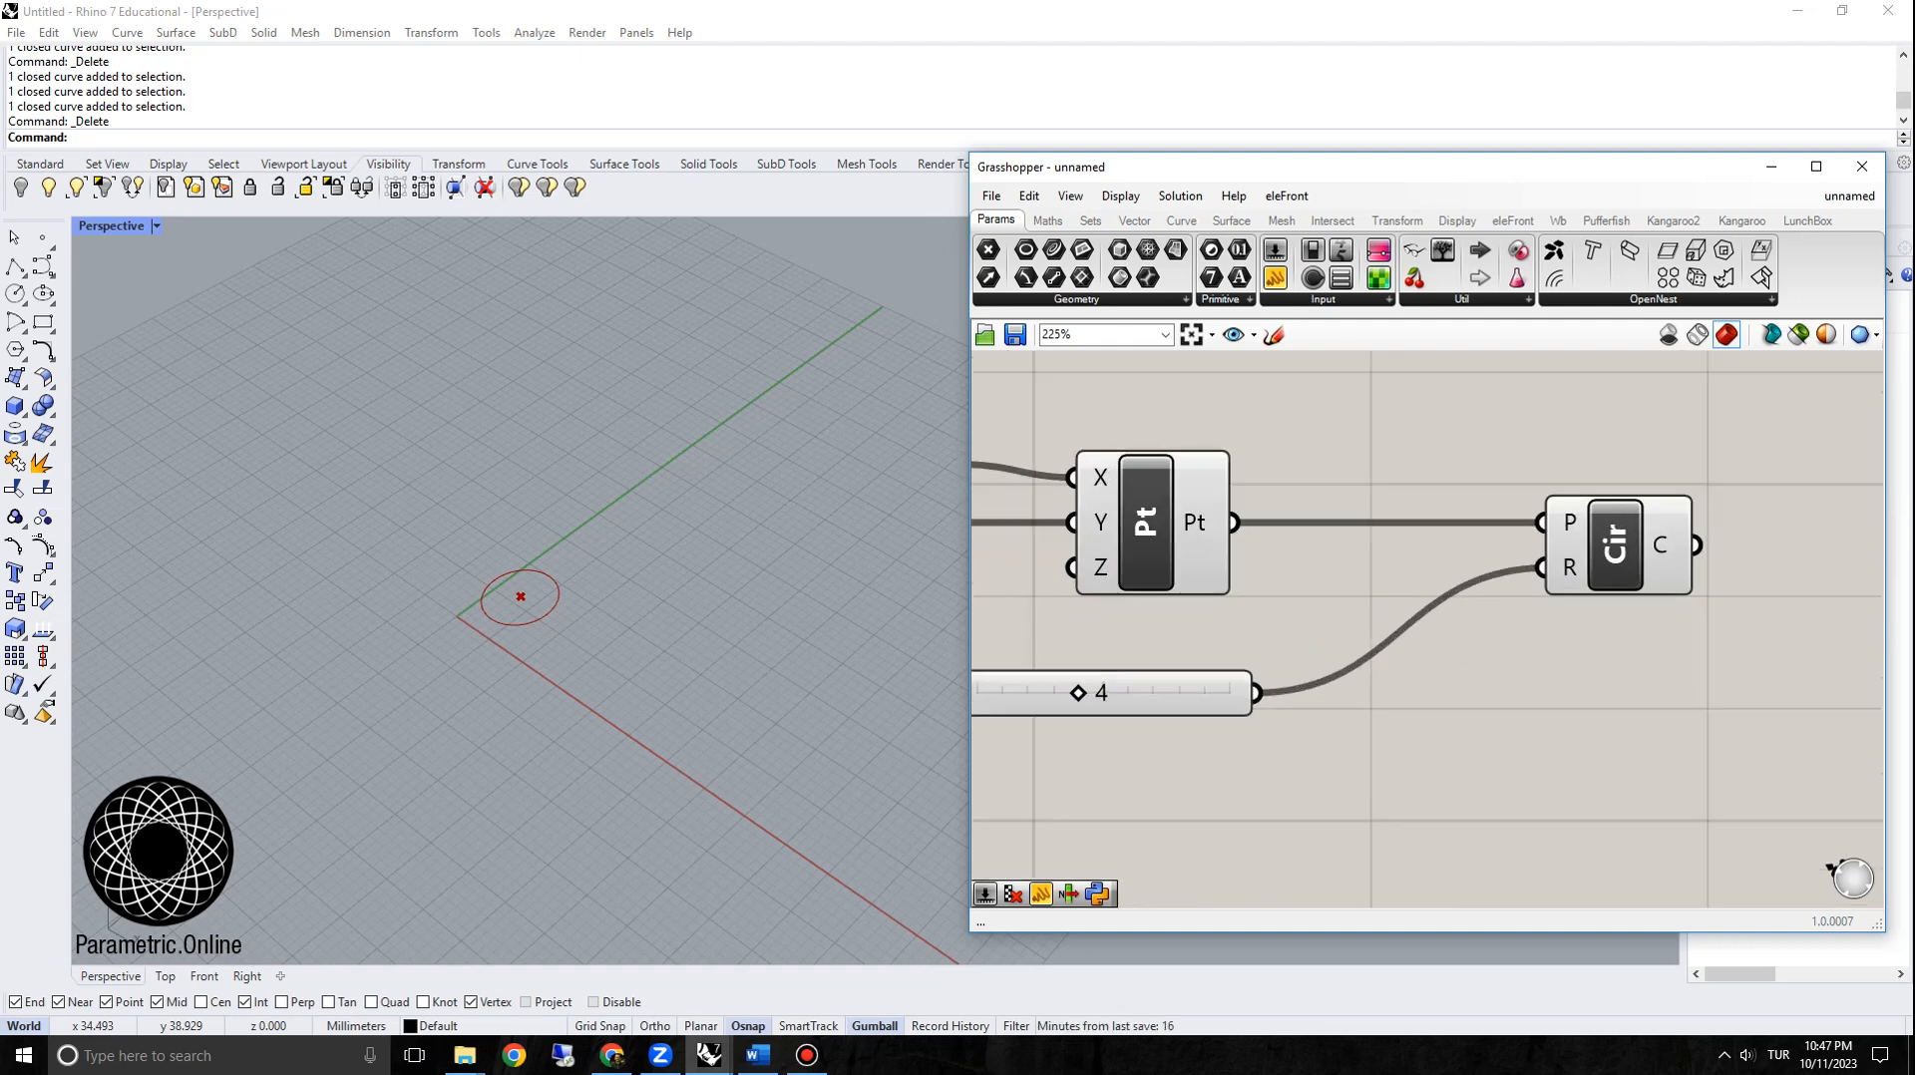
scroll(1632, 503, "down", 4)
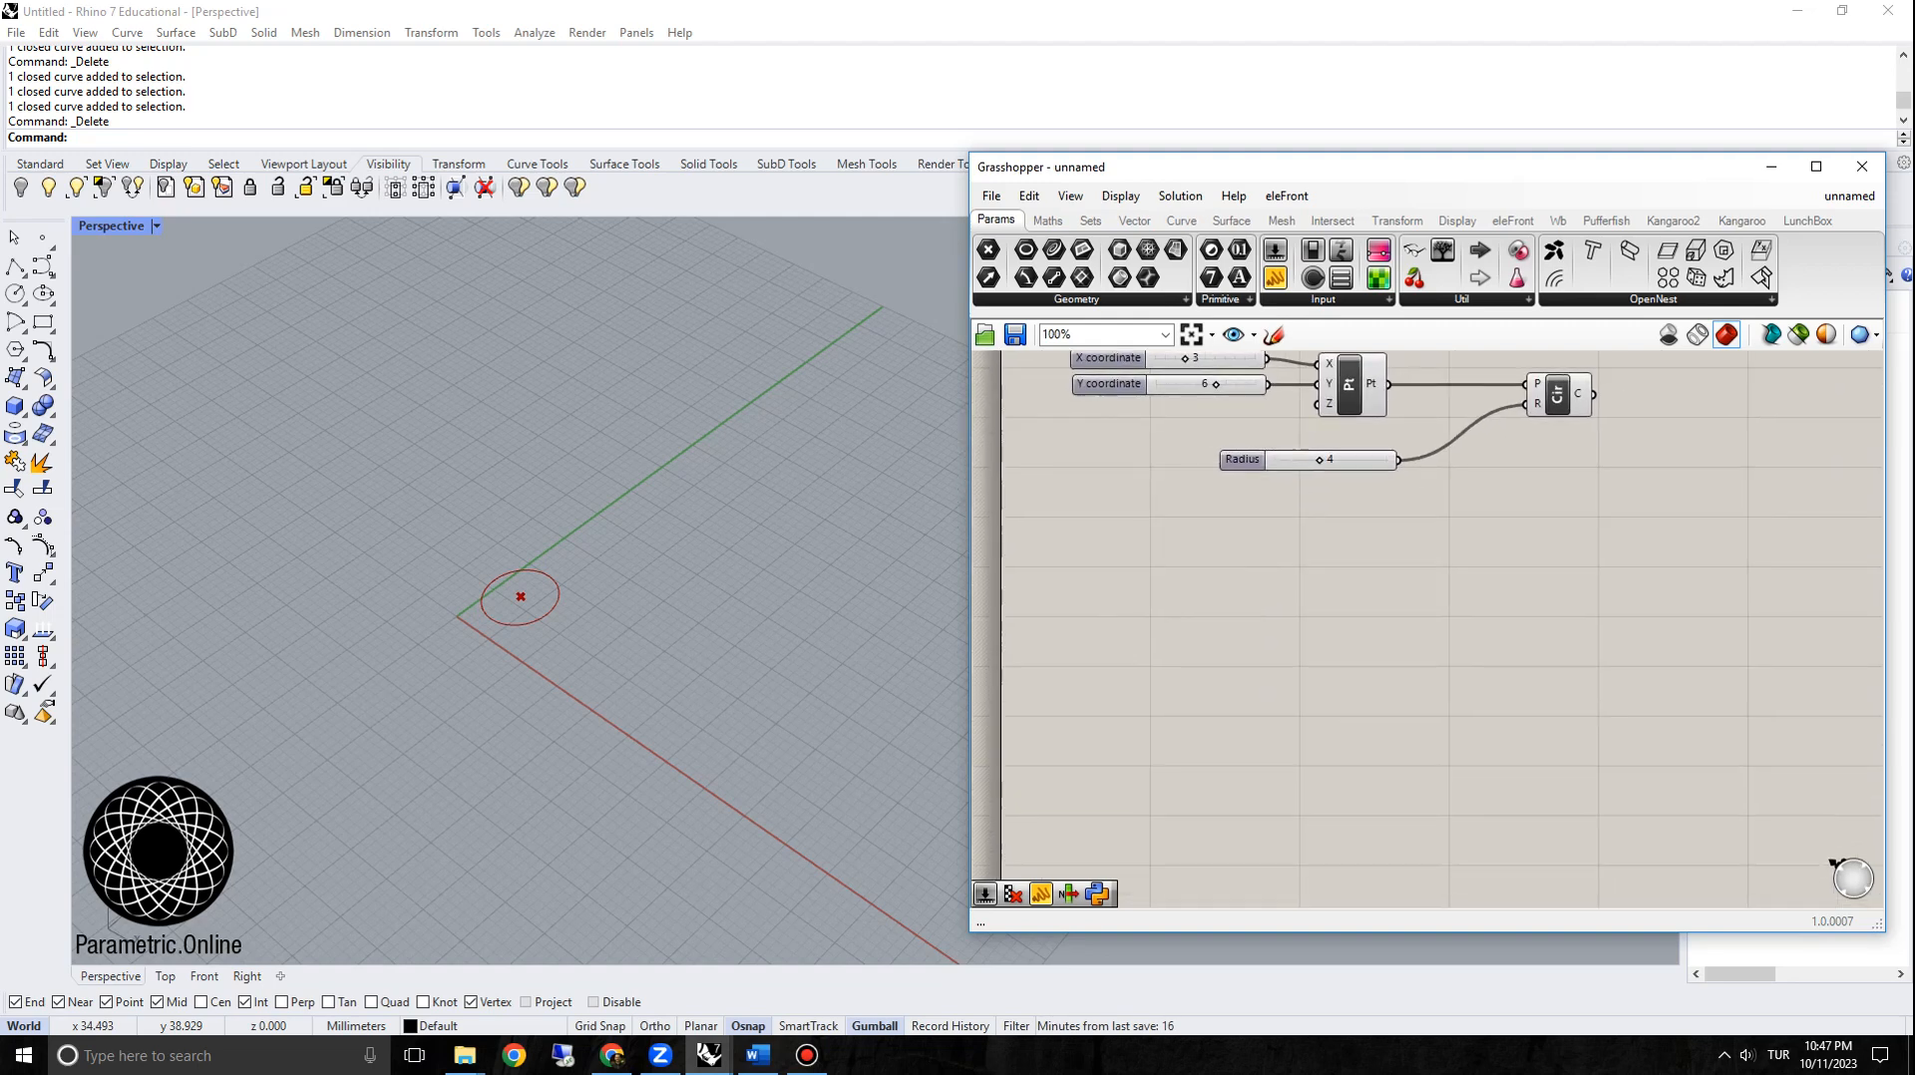
Step: Add a Series component below the Radius slider and locate it in the component library
double_click(1283, 640)
type("series")
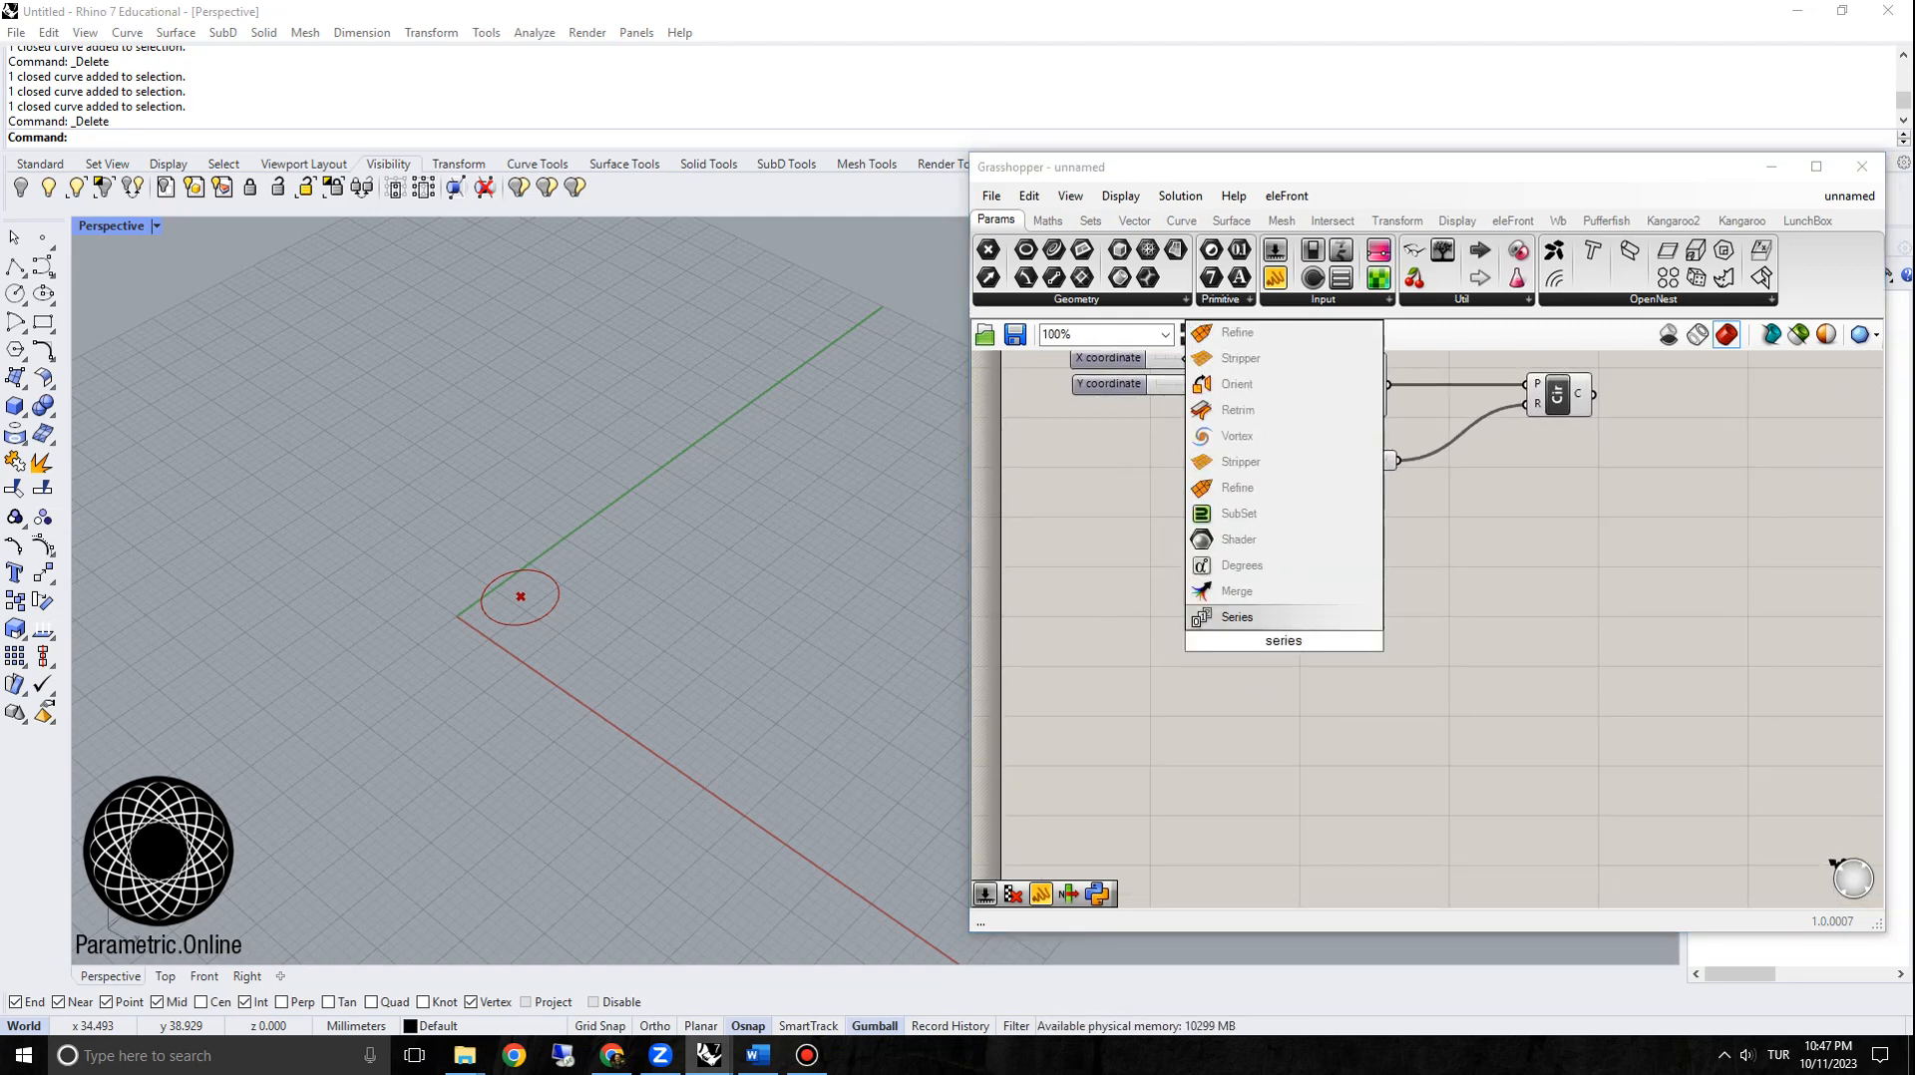
left_click(1286, 620)
left_click_drag(1286, 628, 1361, 584)
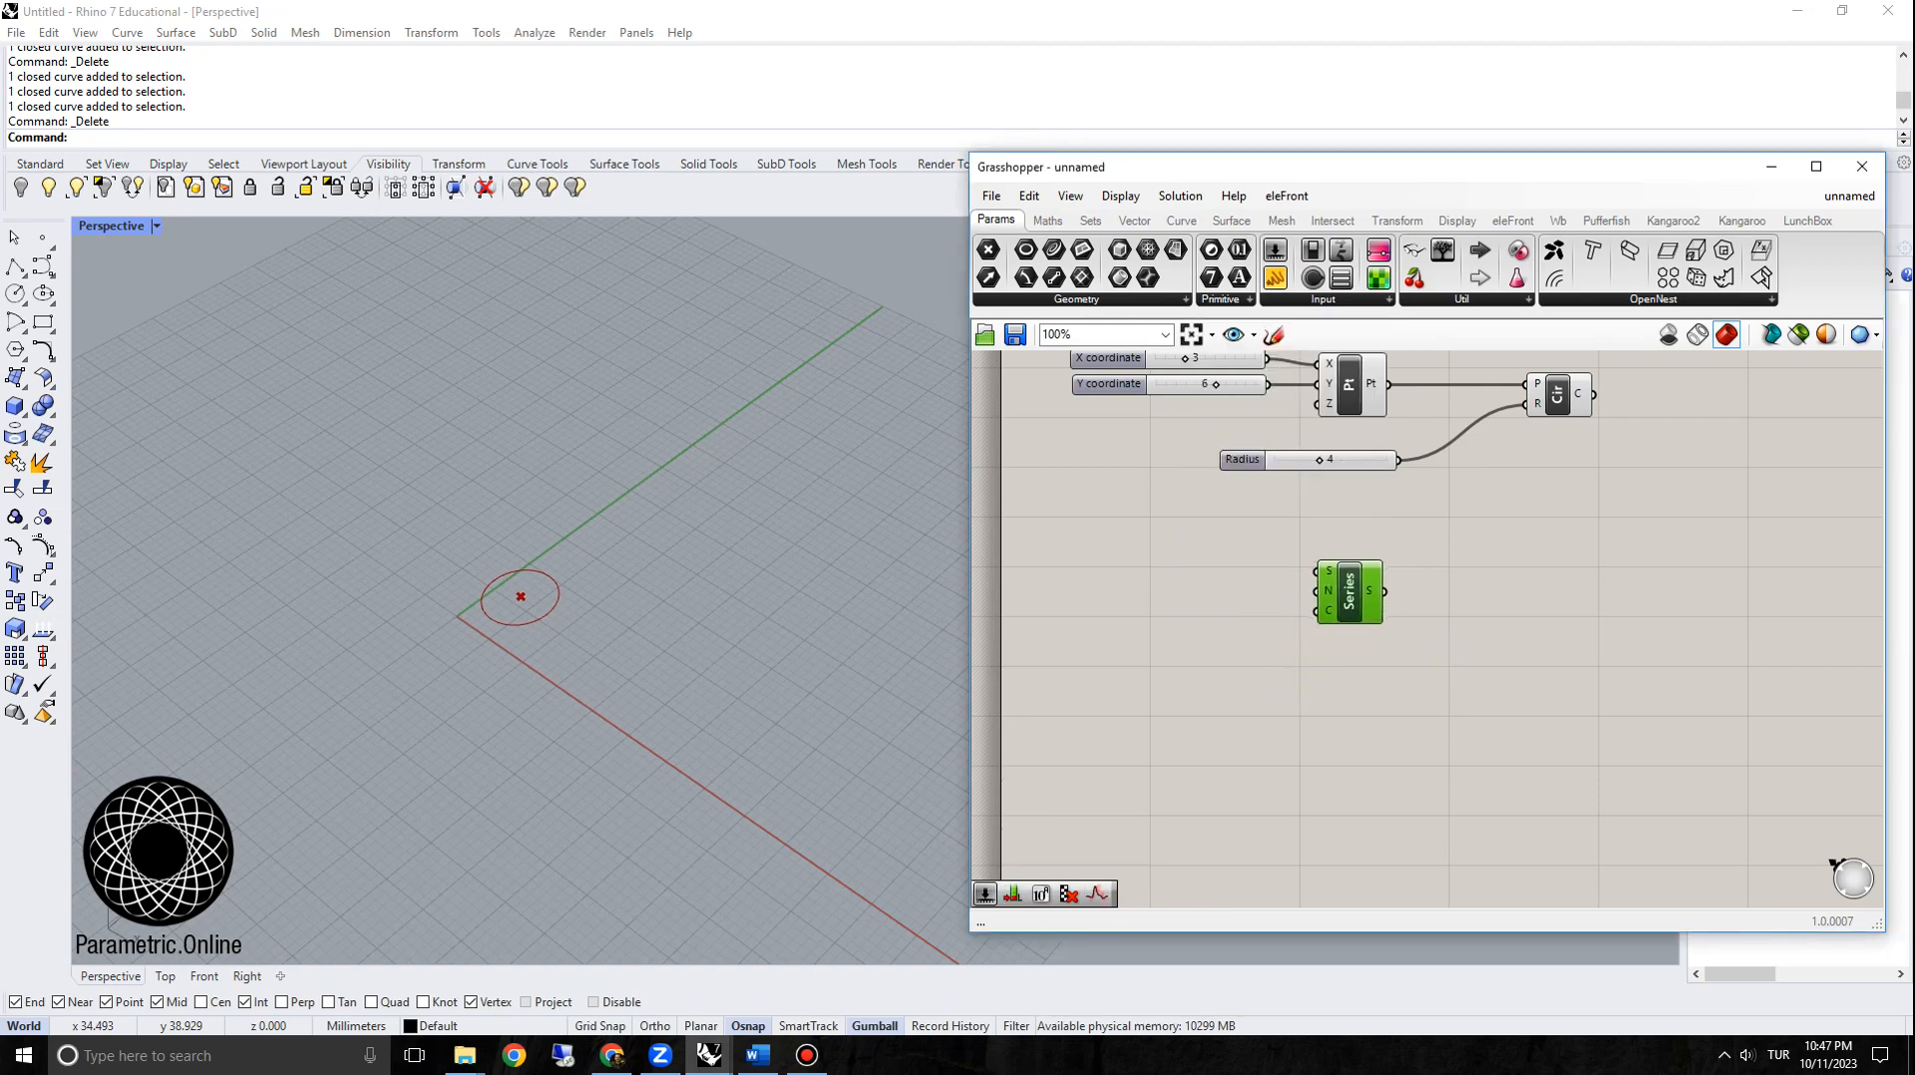
scroll(1366, 578, "up", 1)
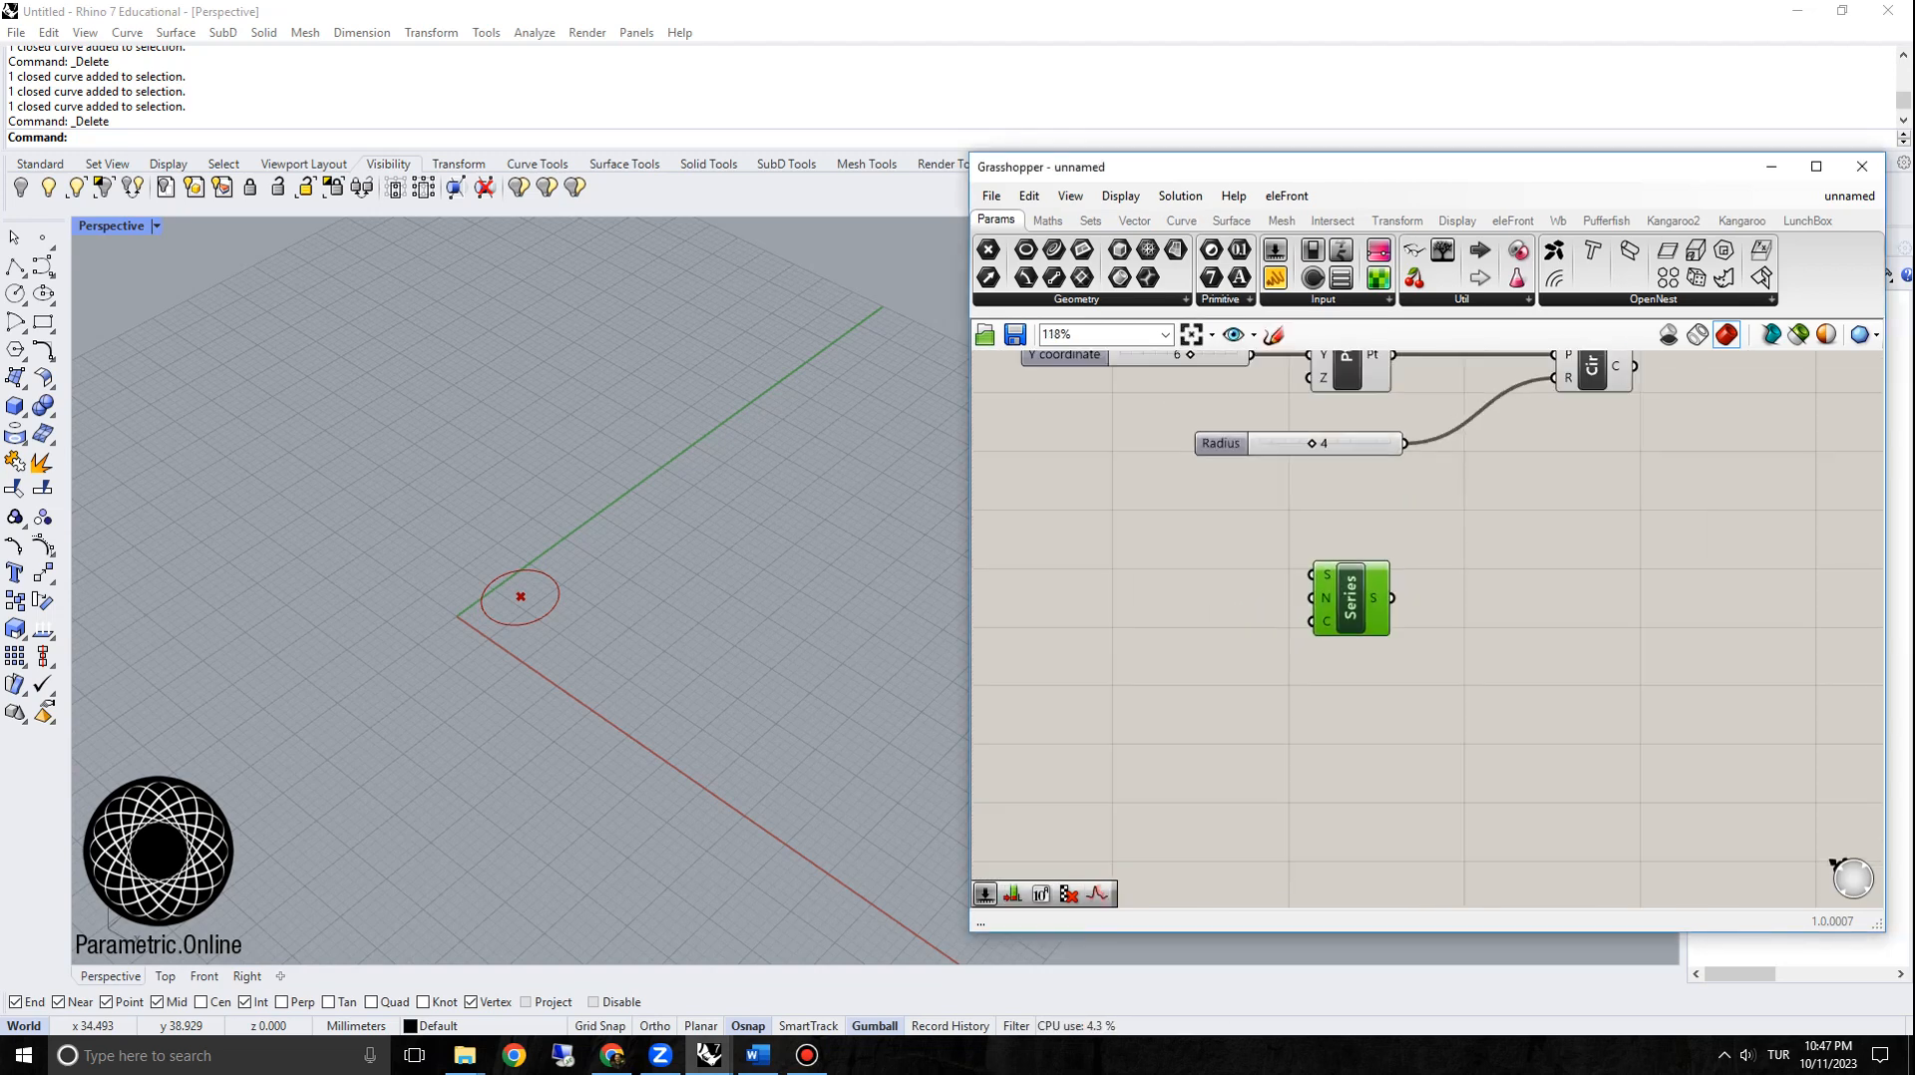
left_click(1356, 597, "ctrl+alt")
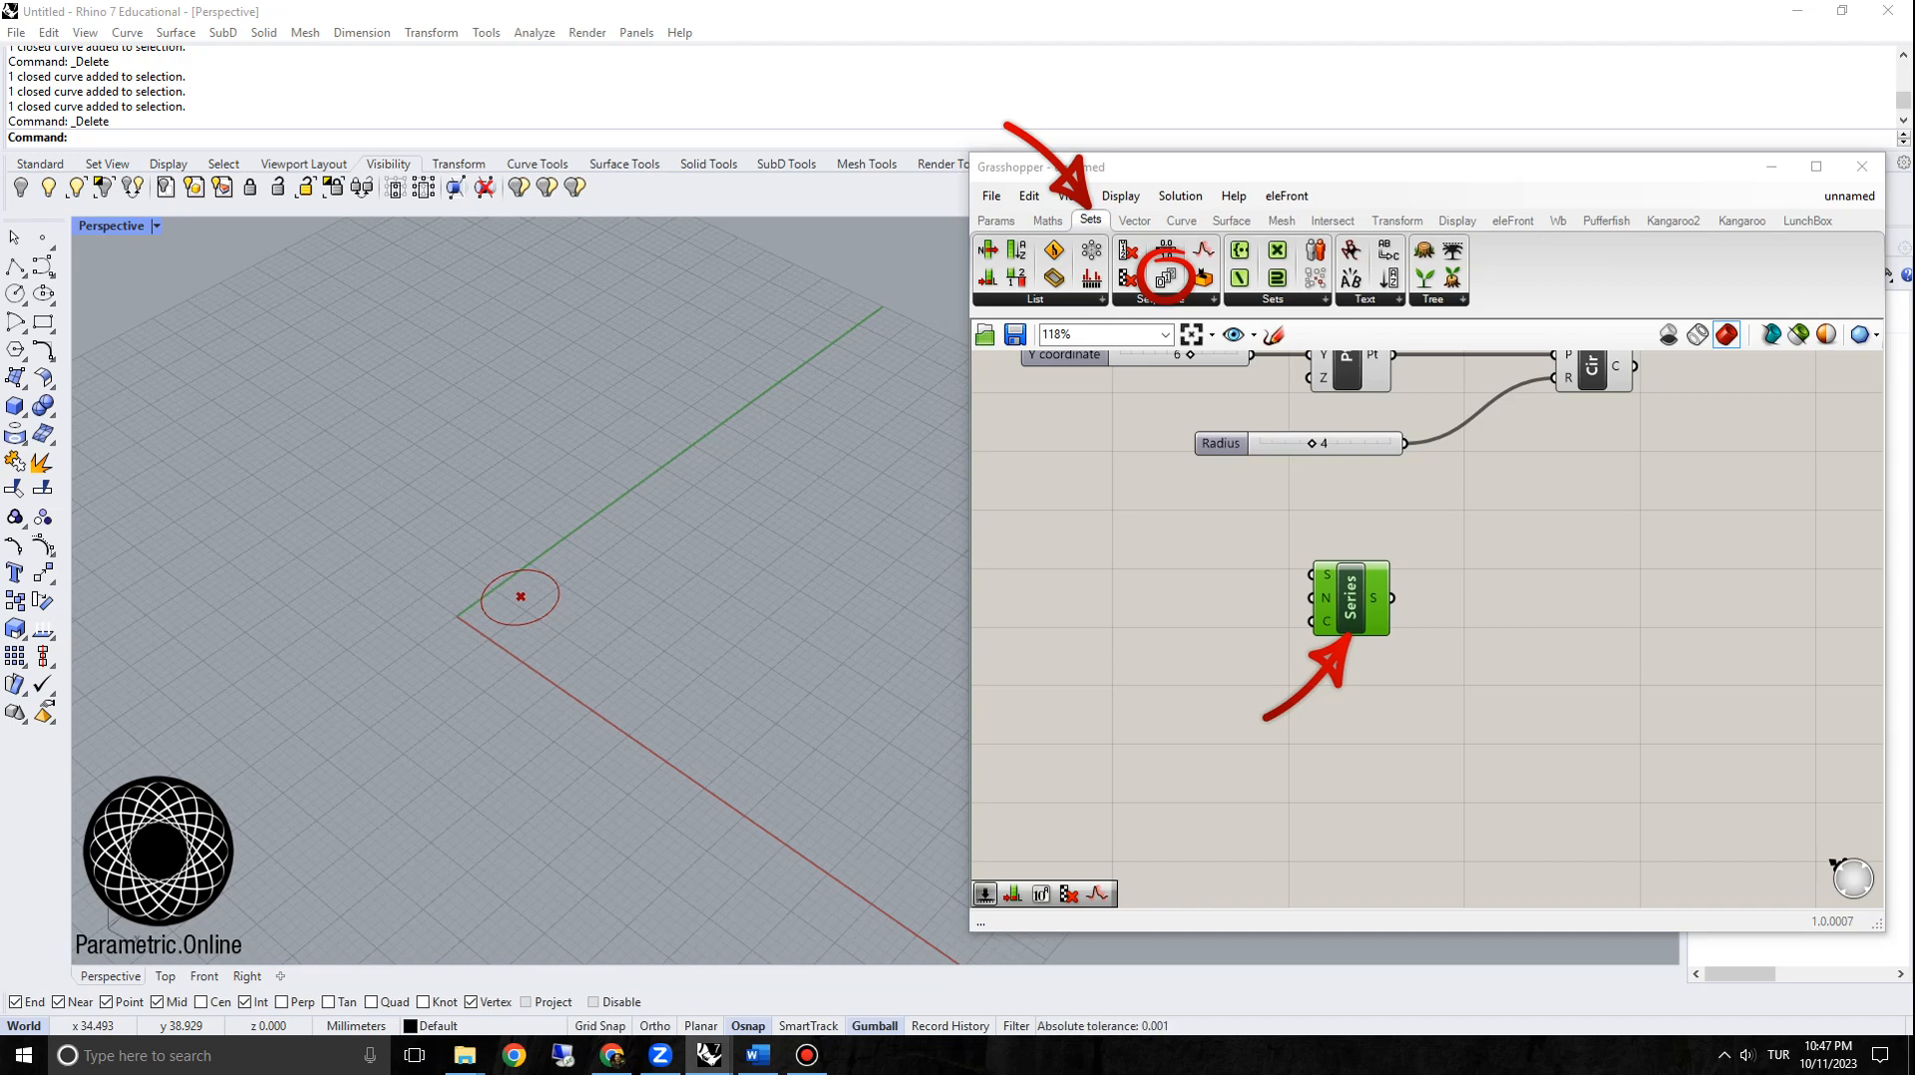
Step: Create a number slider with value 2, wire it to the Series N input and align it beside that input
scroll(1366, 599, "up", 1)
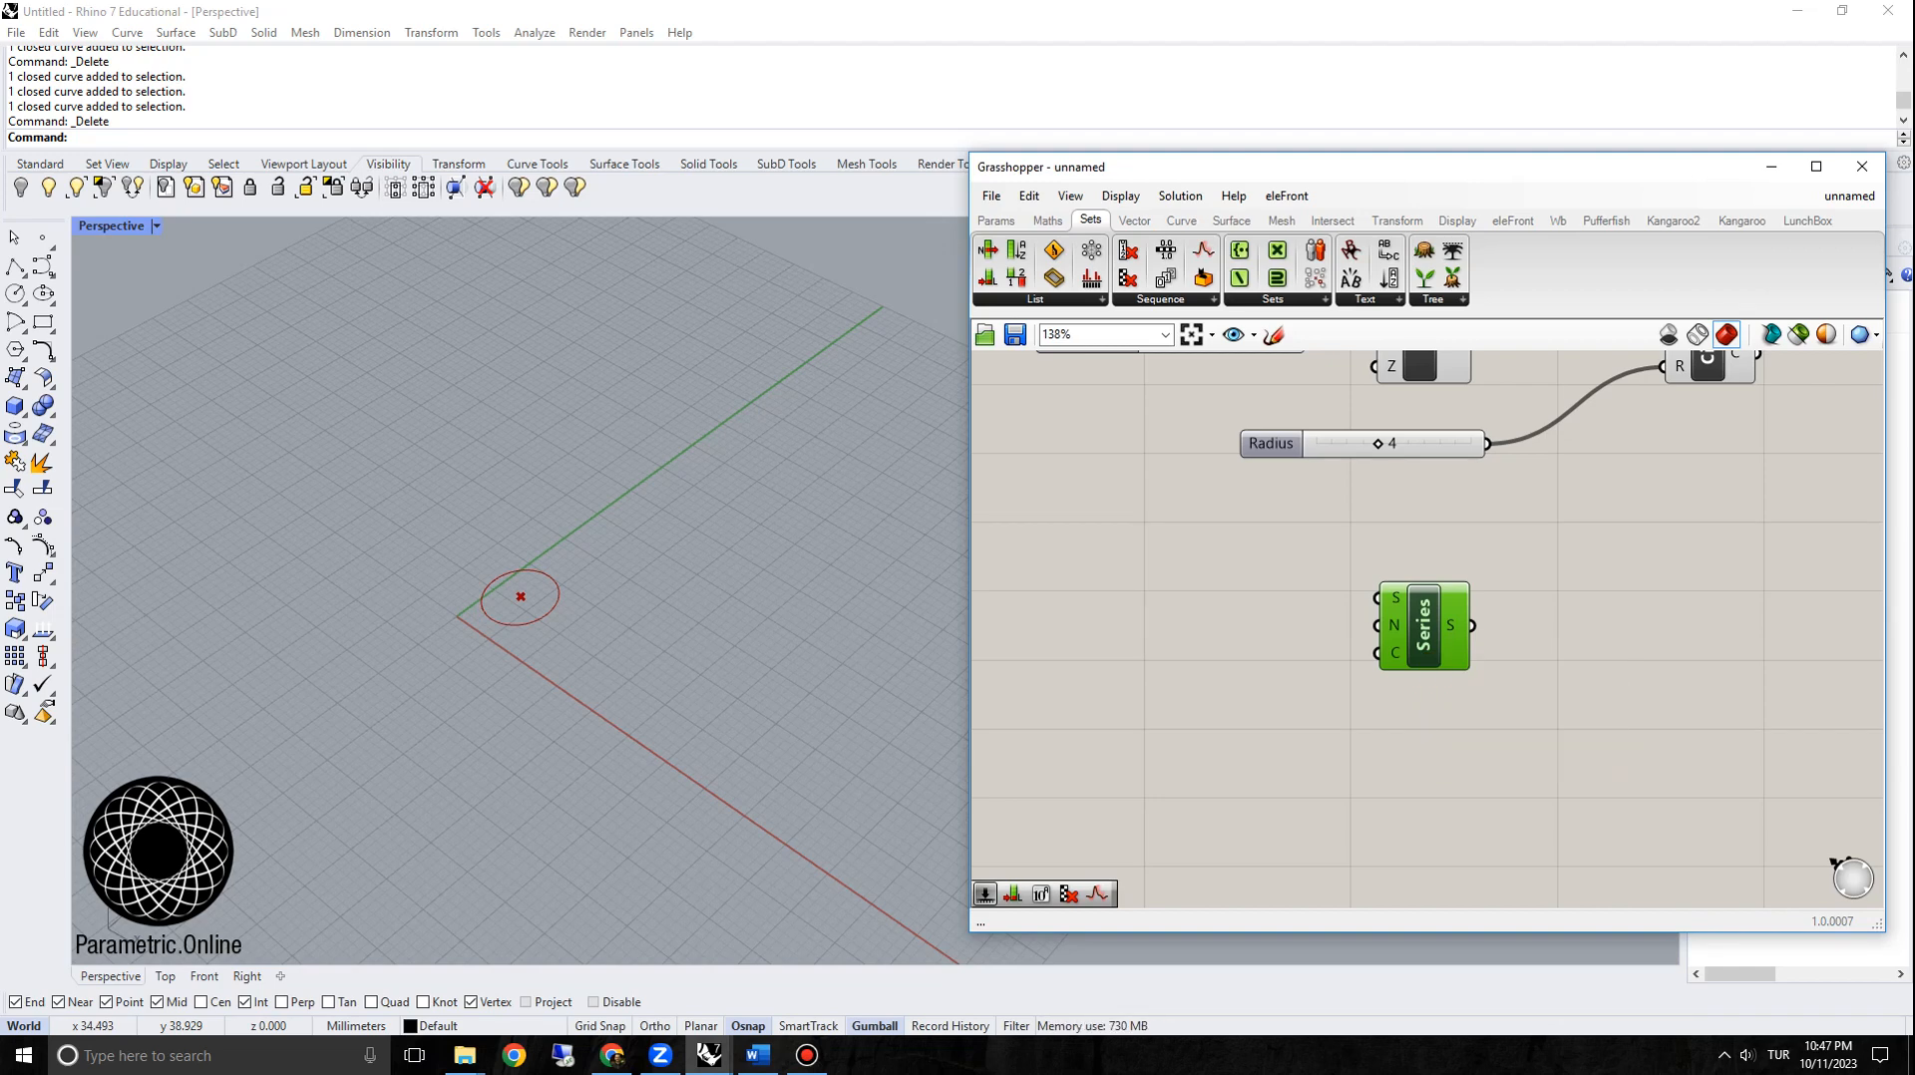
double_click(1168, 648)
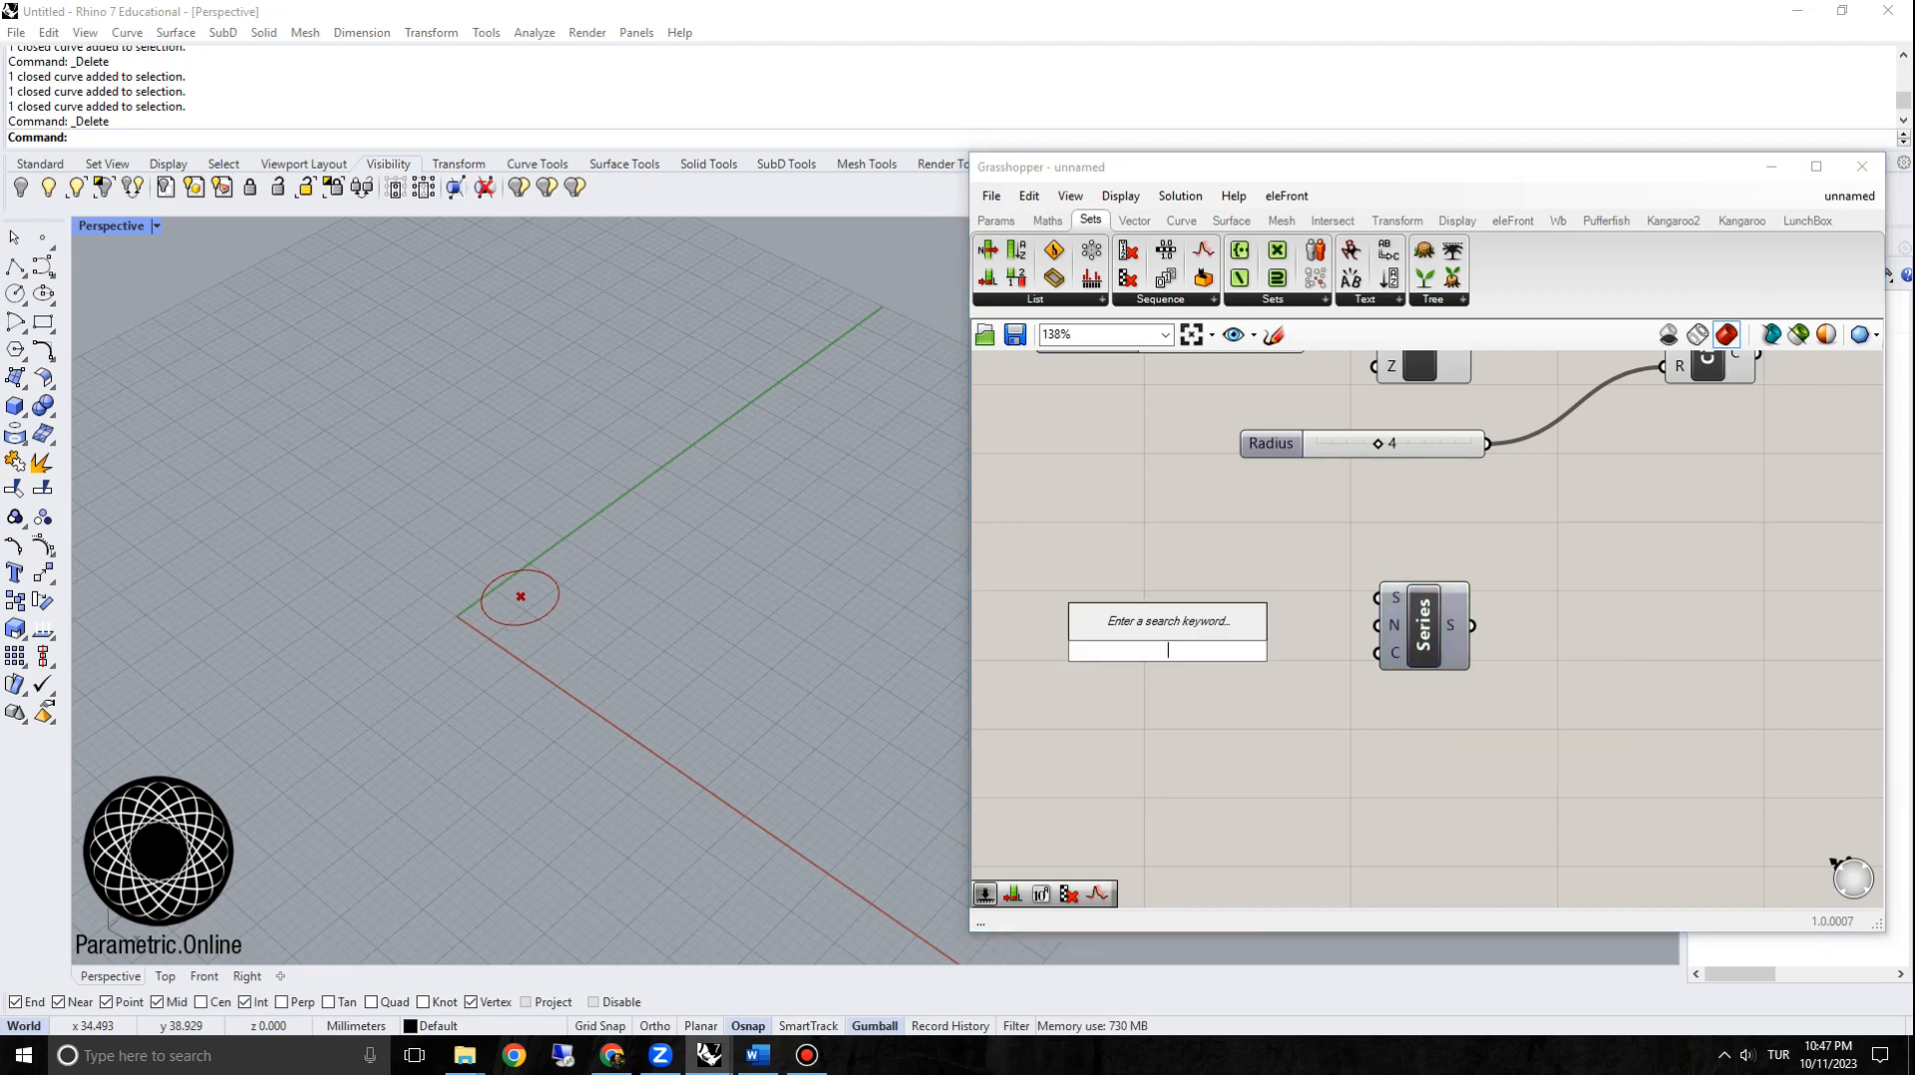
type("2")
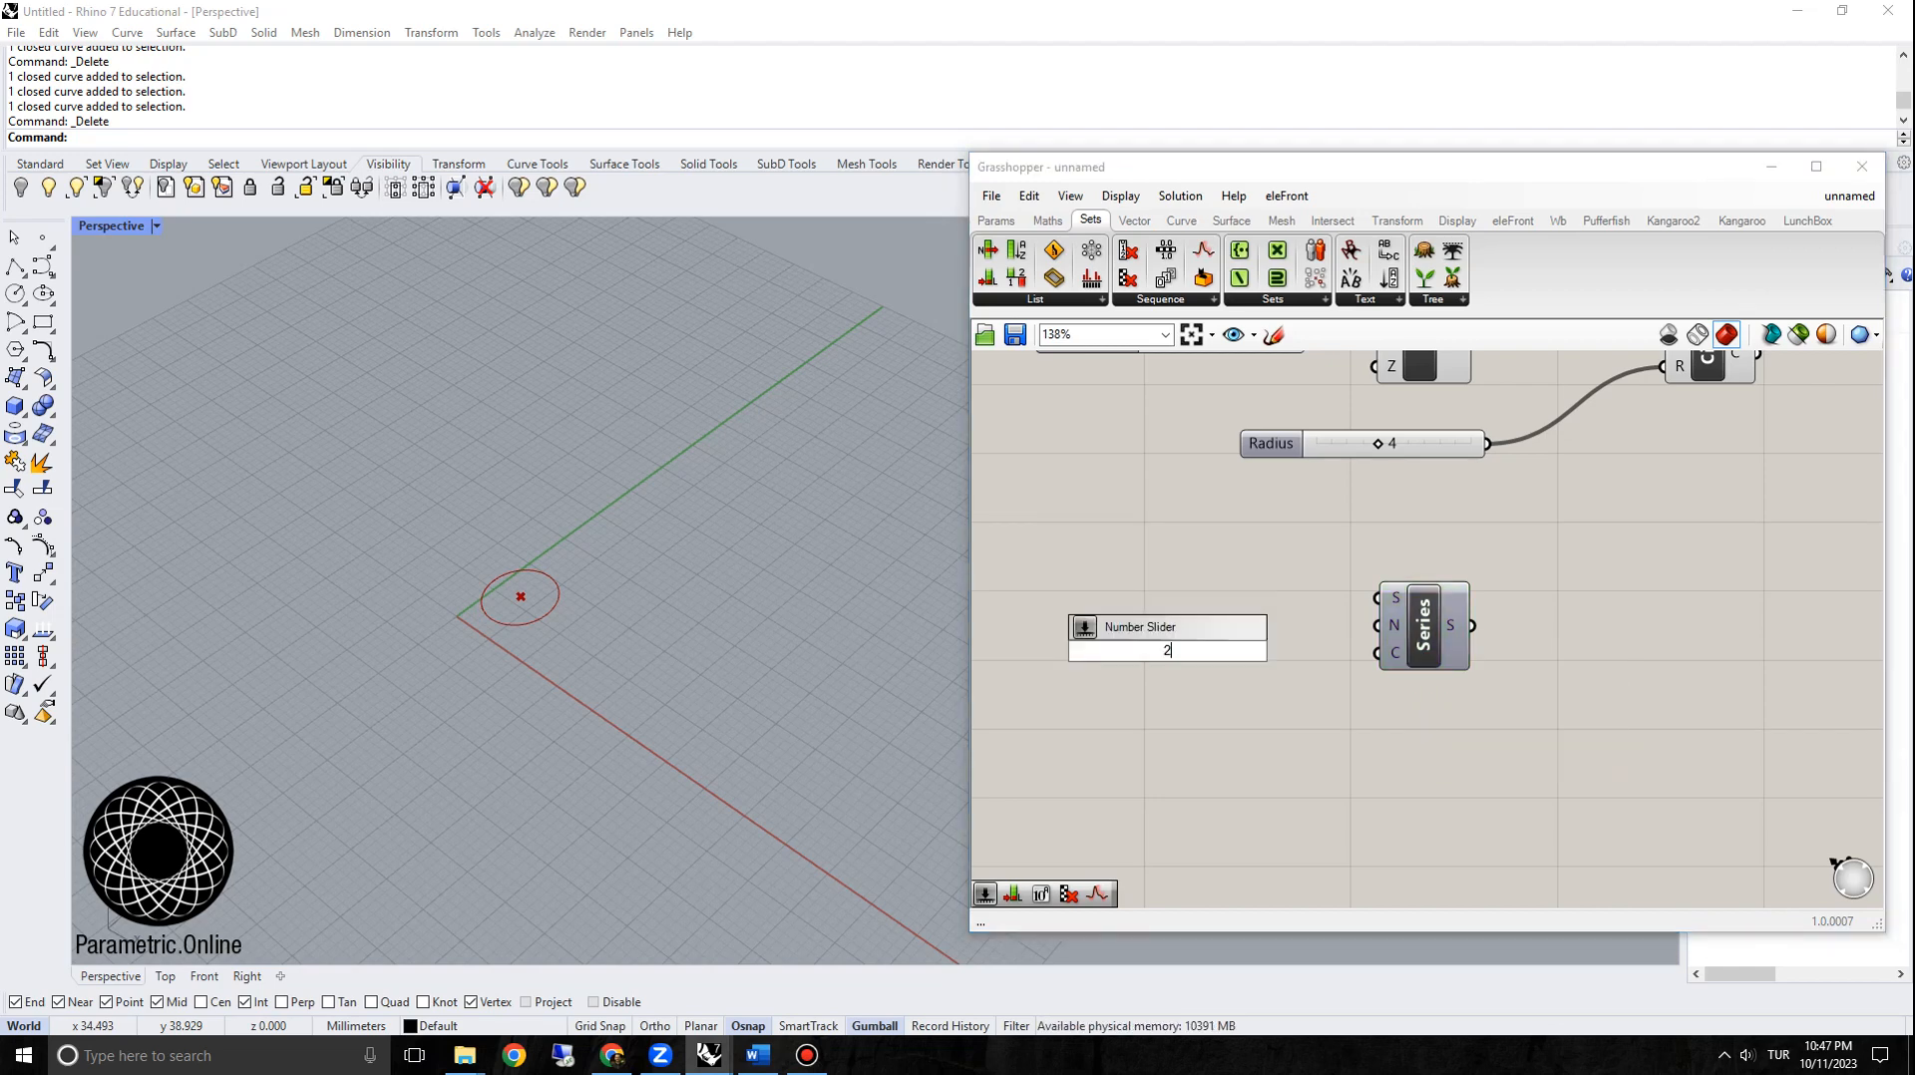
key("Return")
left_click_drag(1280, 651, 1377, 625)
left_click_drag(1079, 651, 1076, 625)
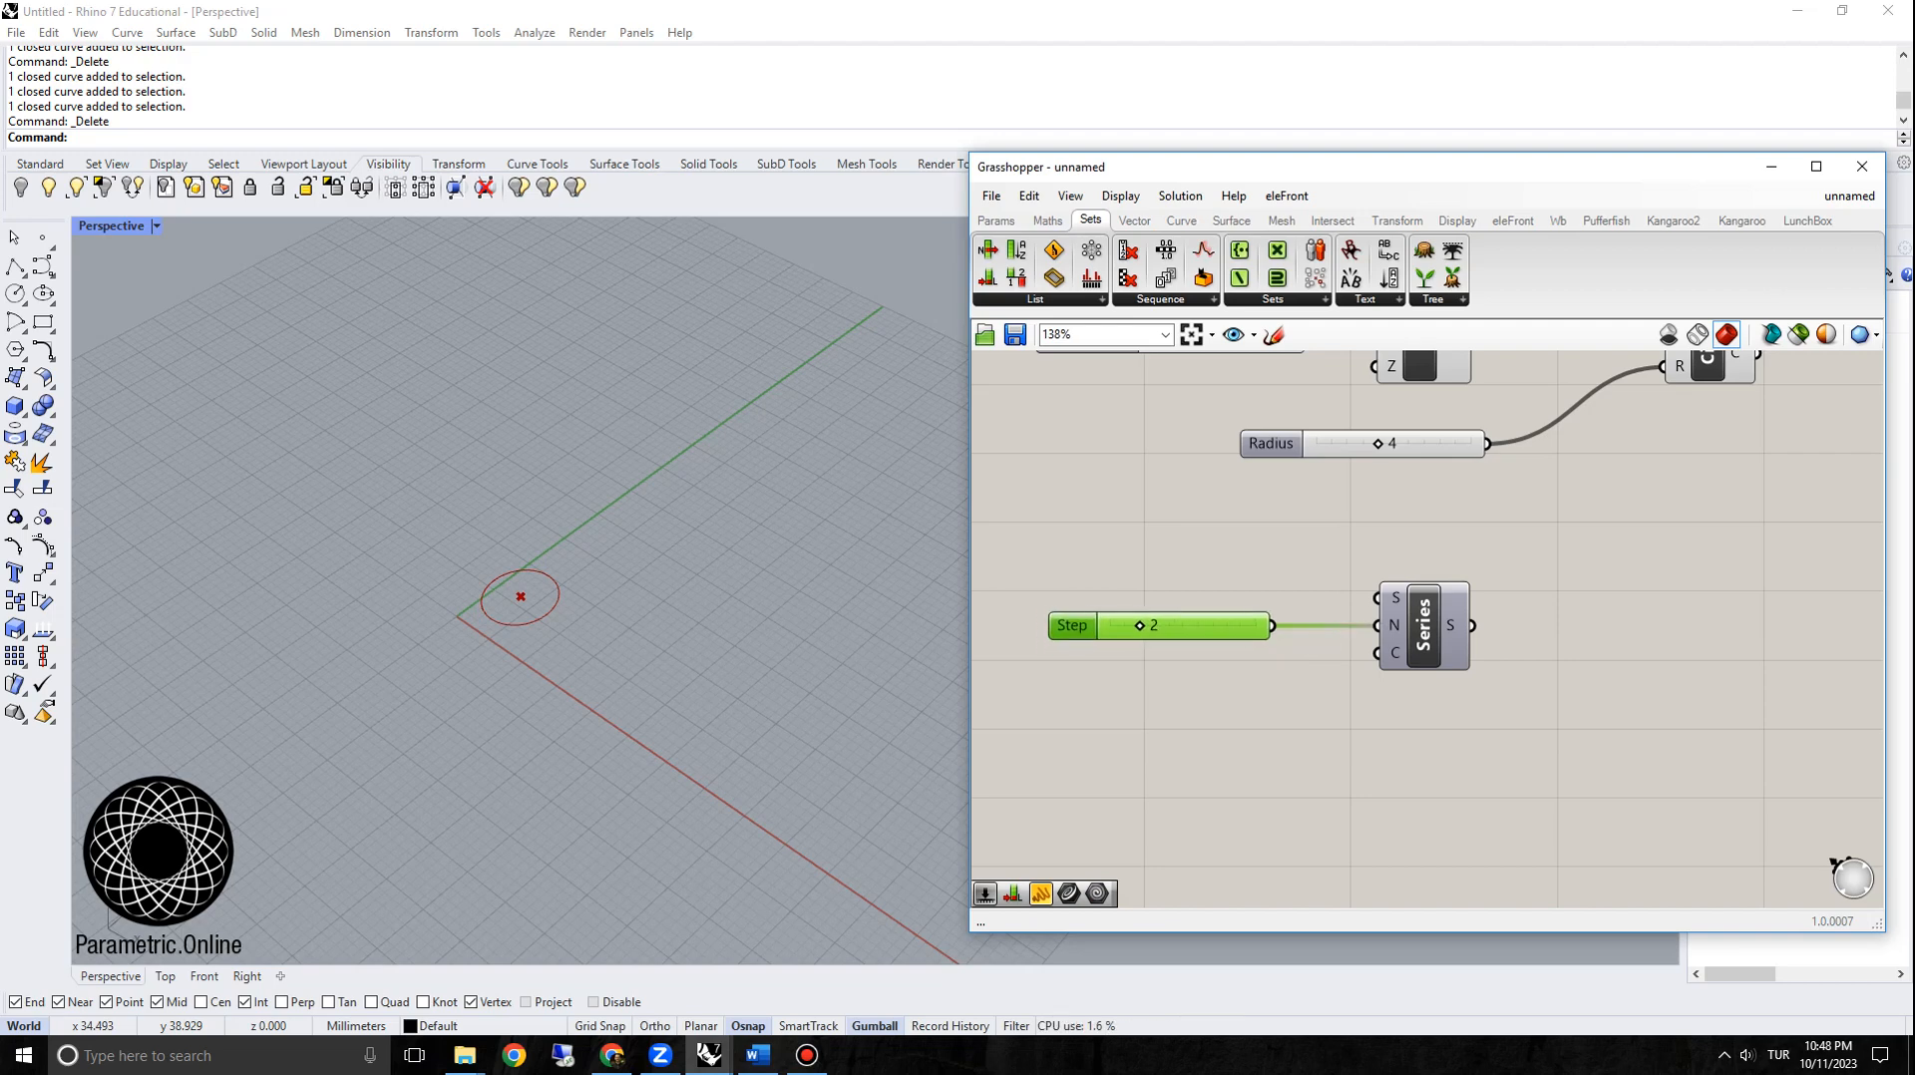
Step: Create a number slider with value 20 below the Step slider and wire it to the Series C input
double_click(1131, 697)
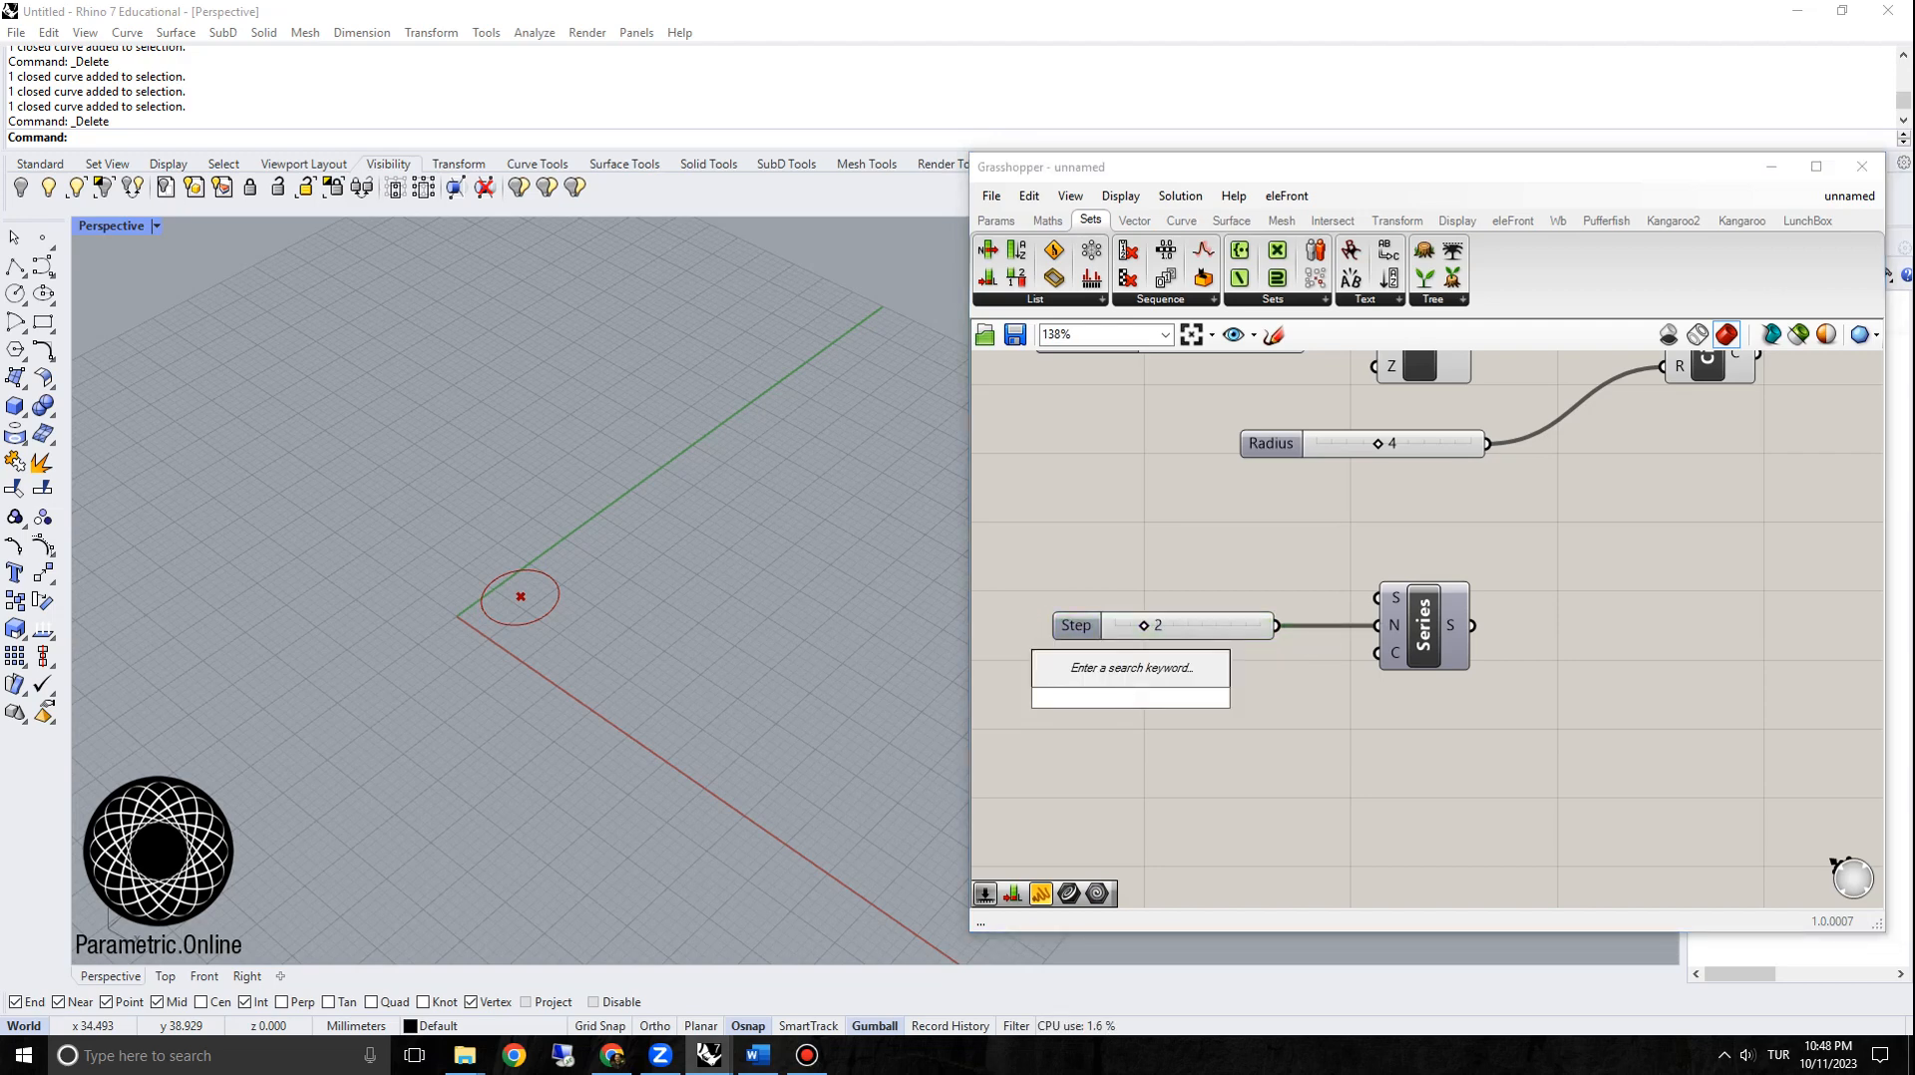
type("20")
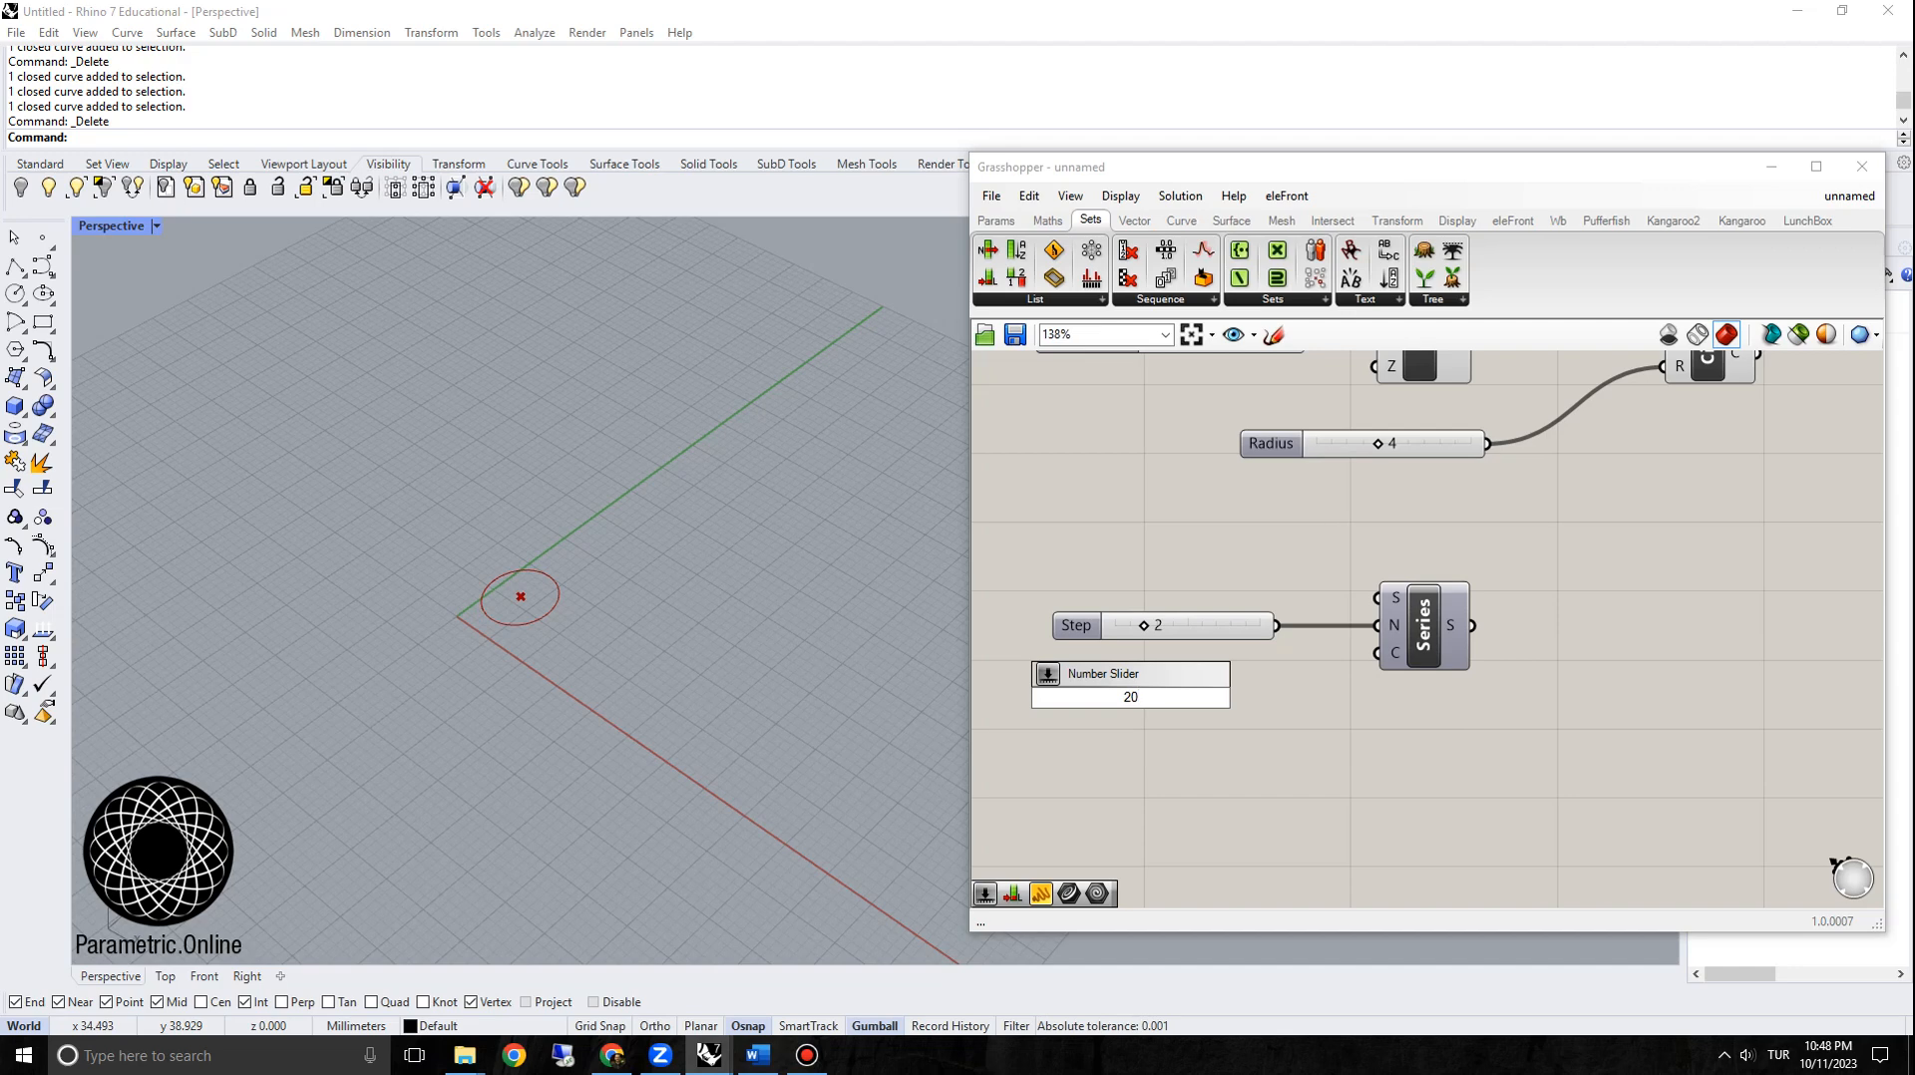
key("Return")
left_click_drag(1057, 696, 1076, 662)
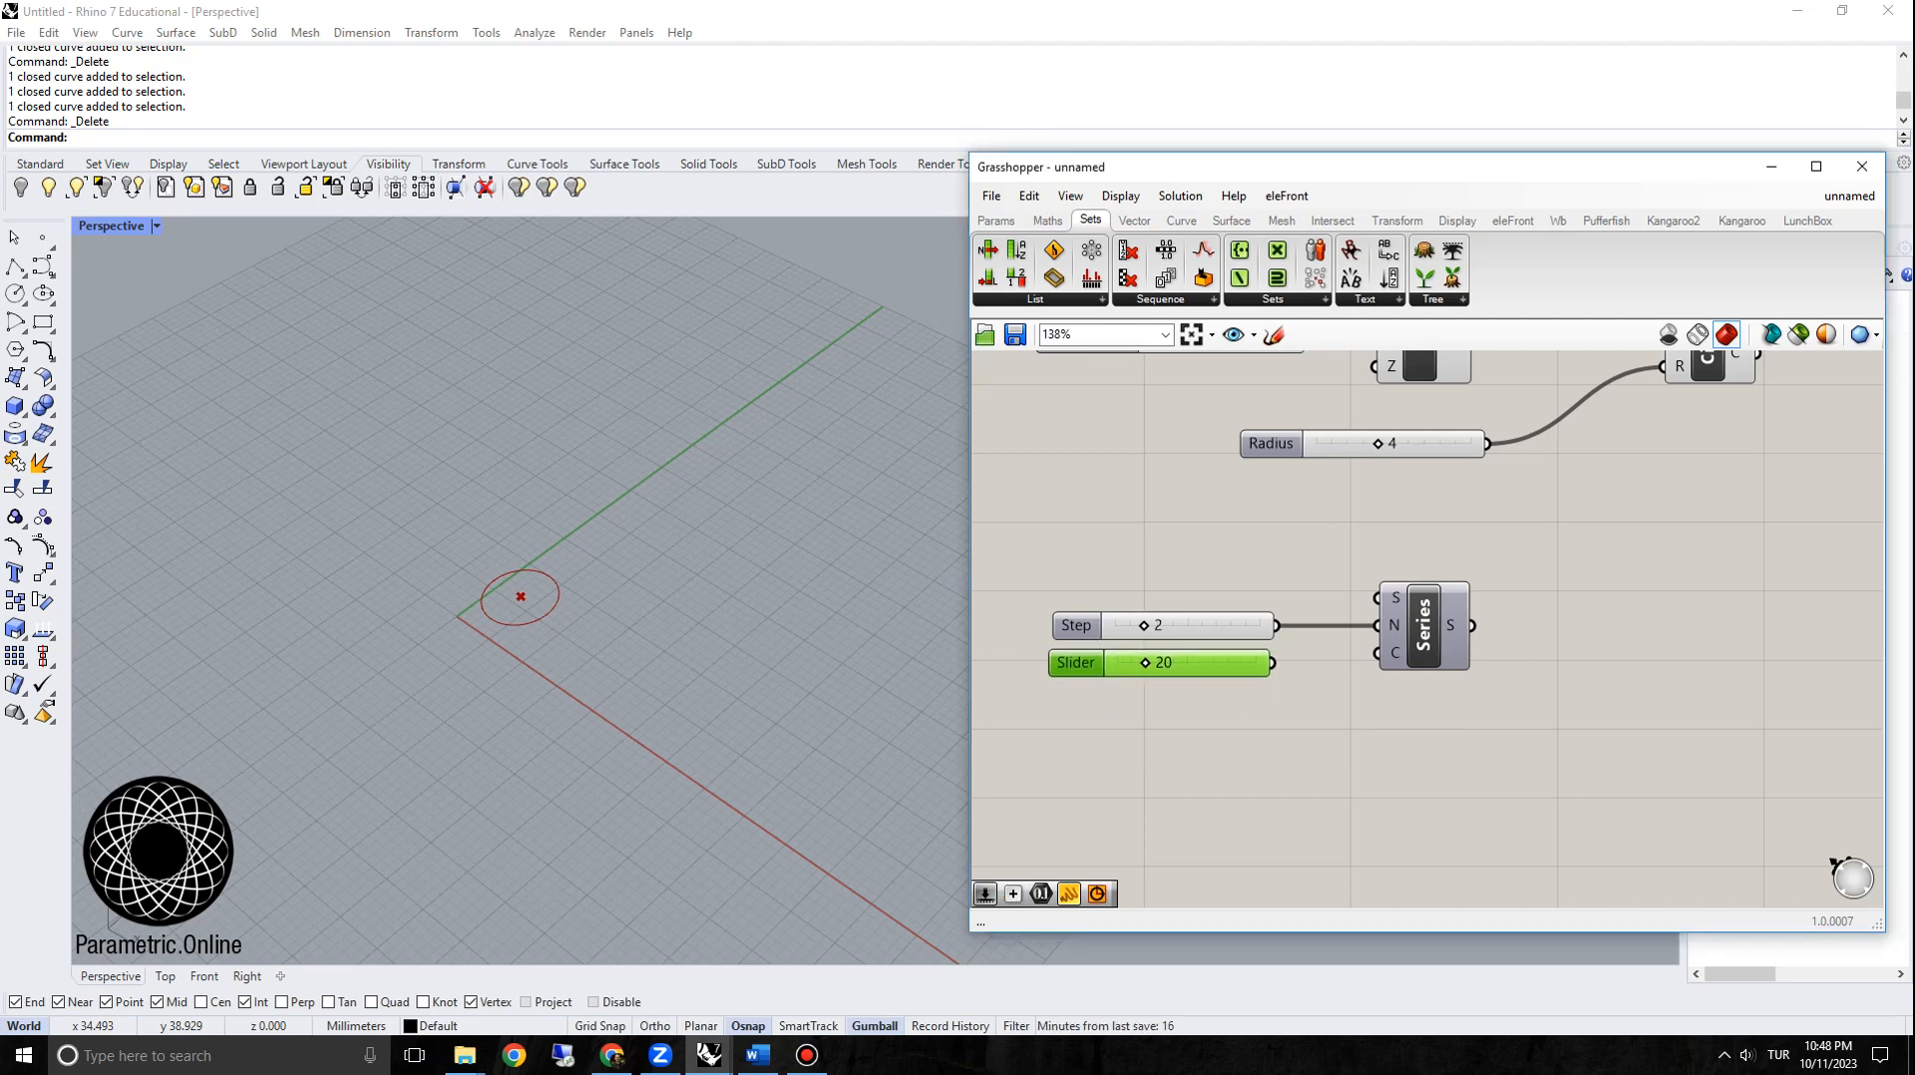
left_click_drag(1272, 663, 1377, 654)
Step: Add a Construct Point component beside the Series and wire the Series output to its X input
left_click(1423, 598)
scroll(1423, 592, "down", 2)
right_click_drag(1423, 593, 1271, 610)
double_click(1349, 602)
type("xy")
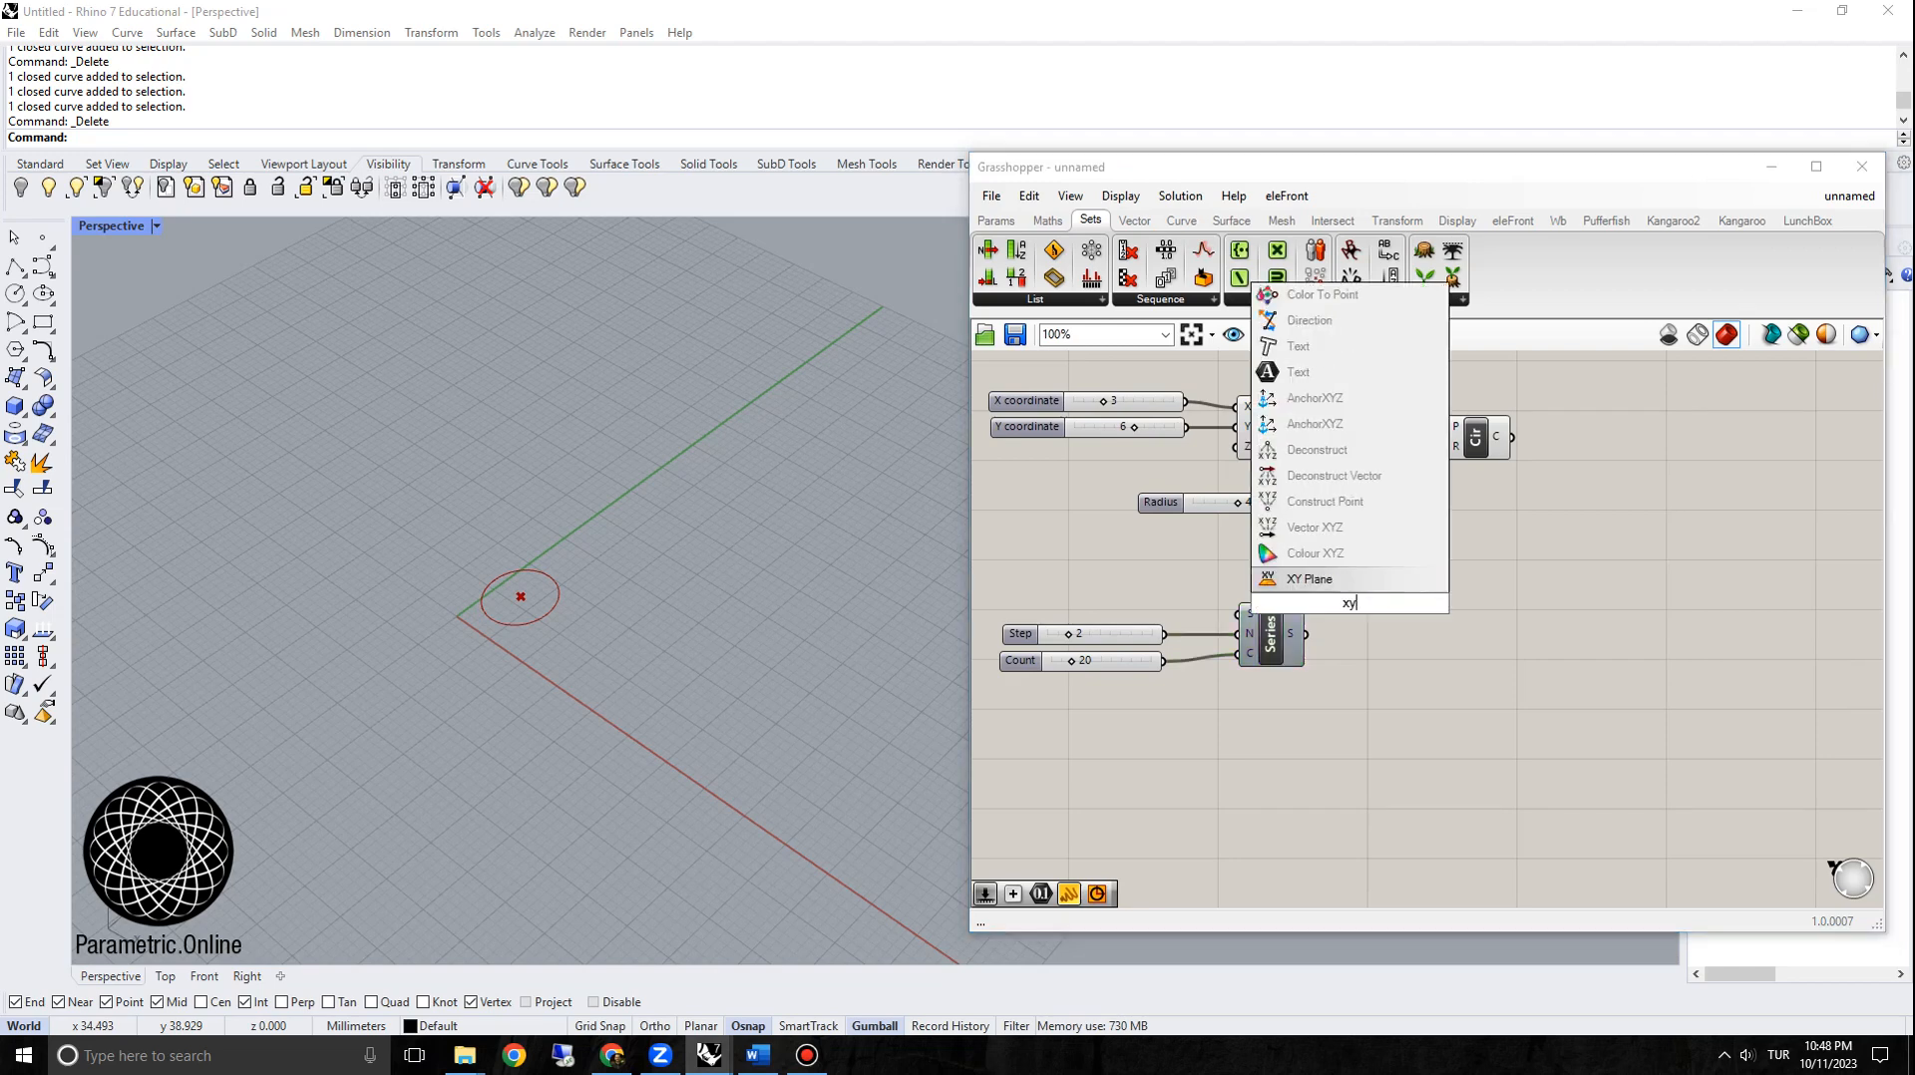
type("z")
key("Return")
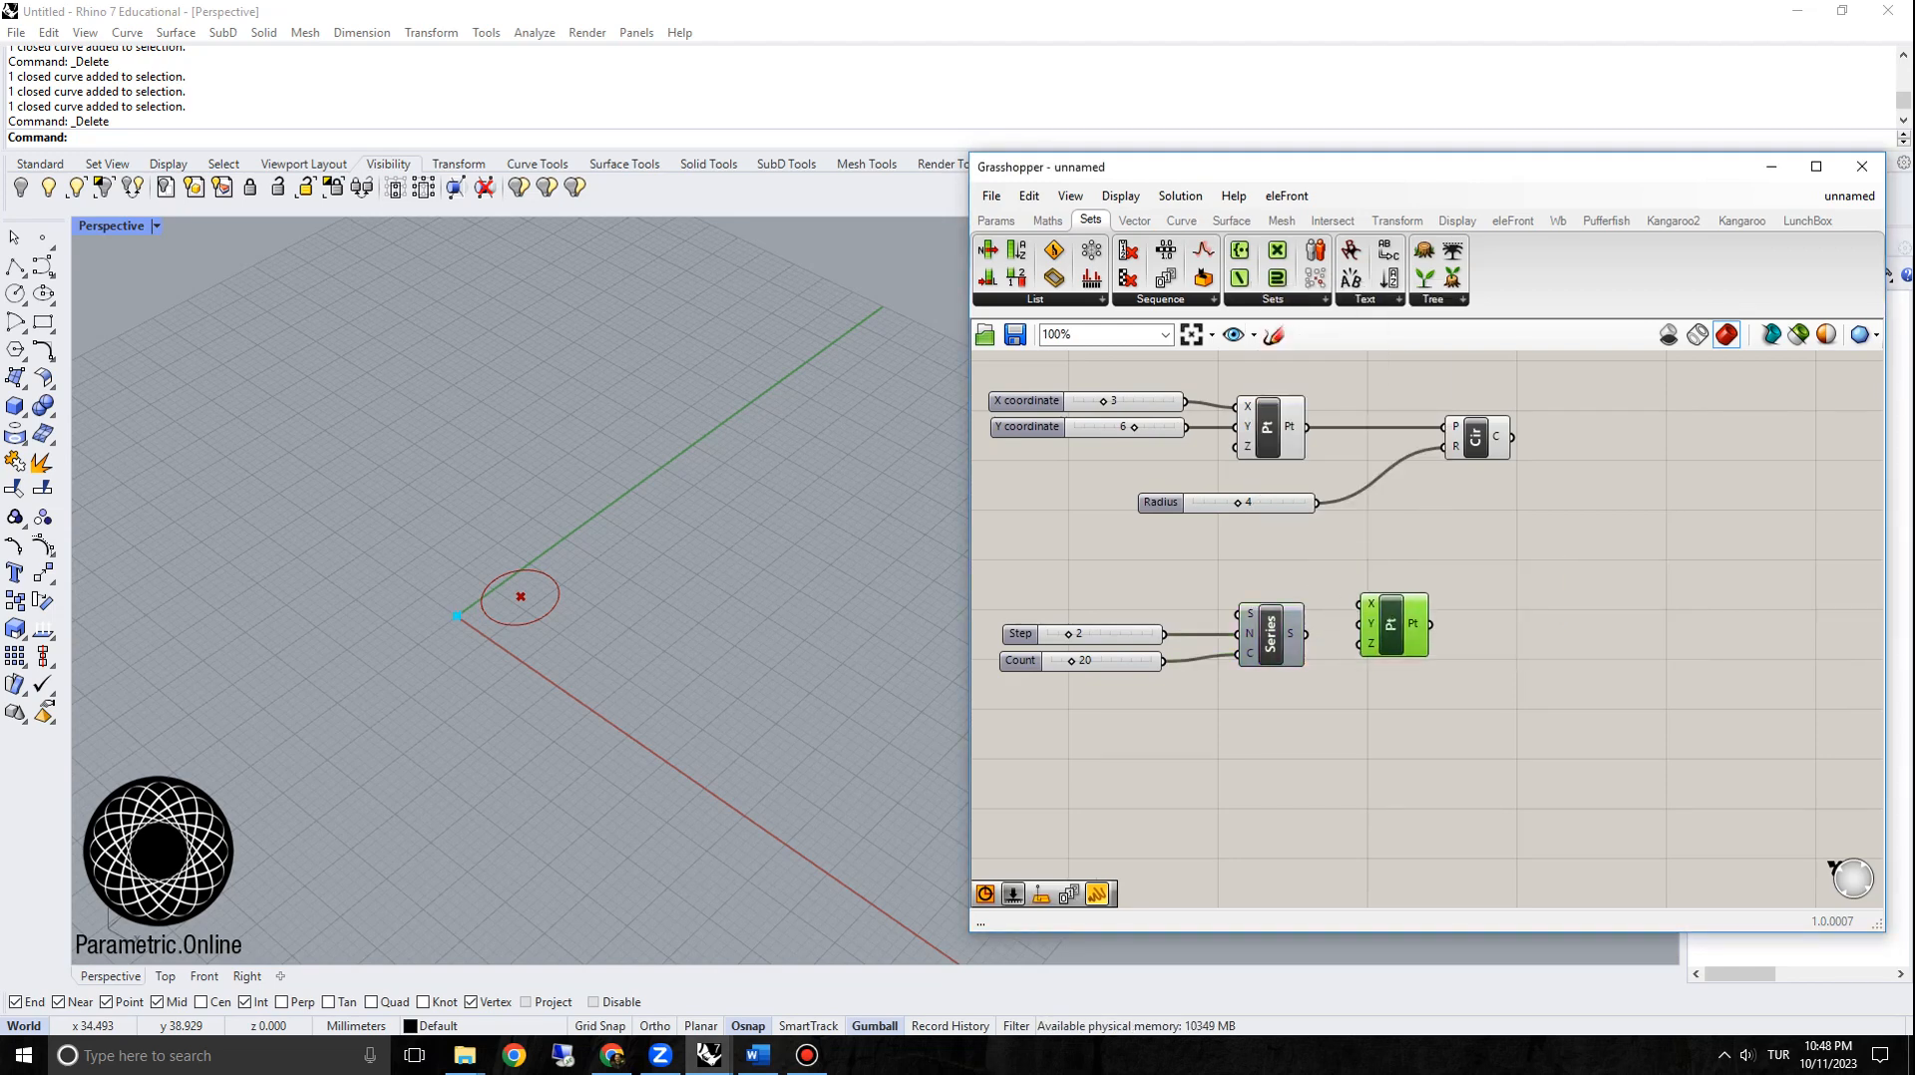
left_click_drag(1306, 634, 1381, 655)
scroll(663, 693, "down", 4)
scroll(648, 708, "up", 10)
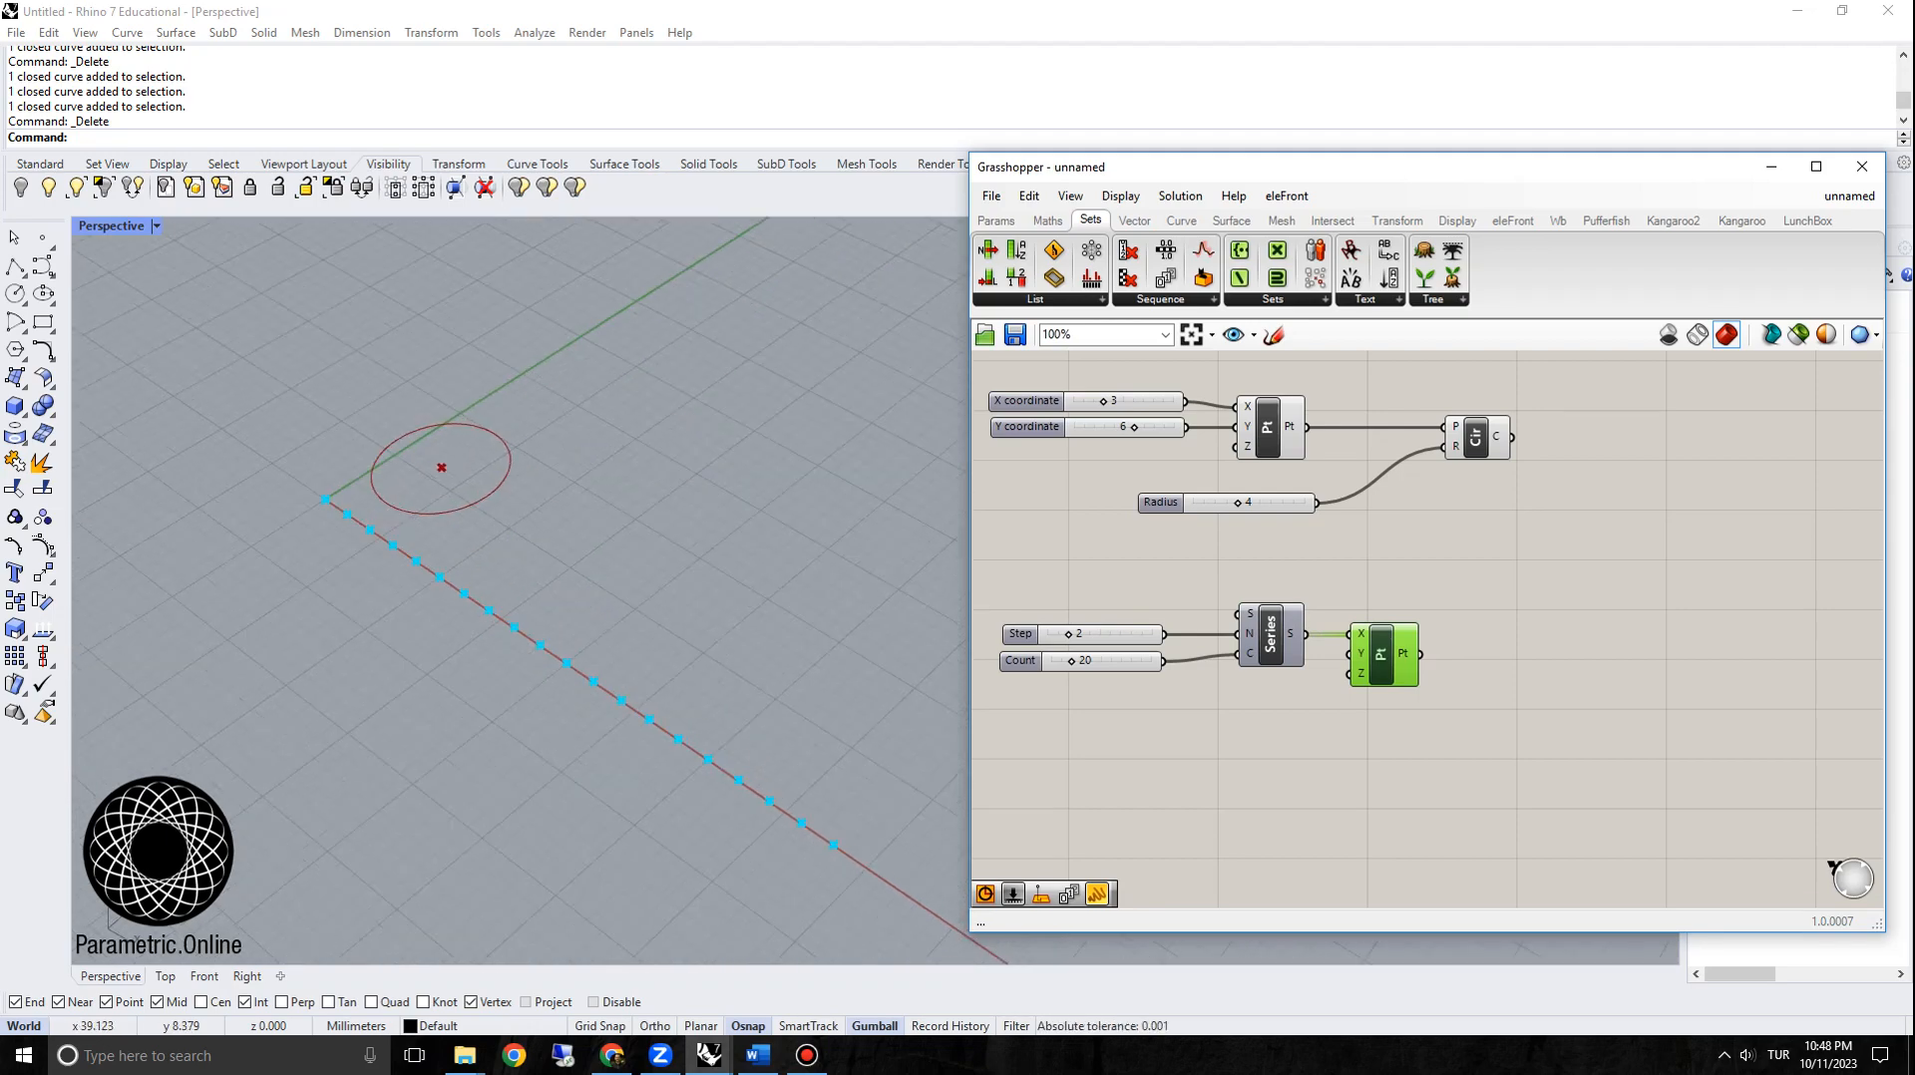
Step: Disable the Construct Point component that feeds the Circle's P input and deselect the lower Construct Point
right_click_drag(1176, 760, 1225, 776)
right_click(1311, 435)
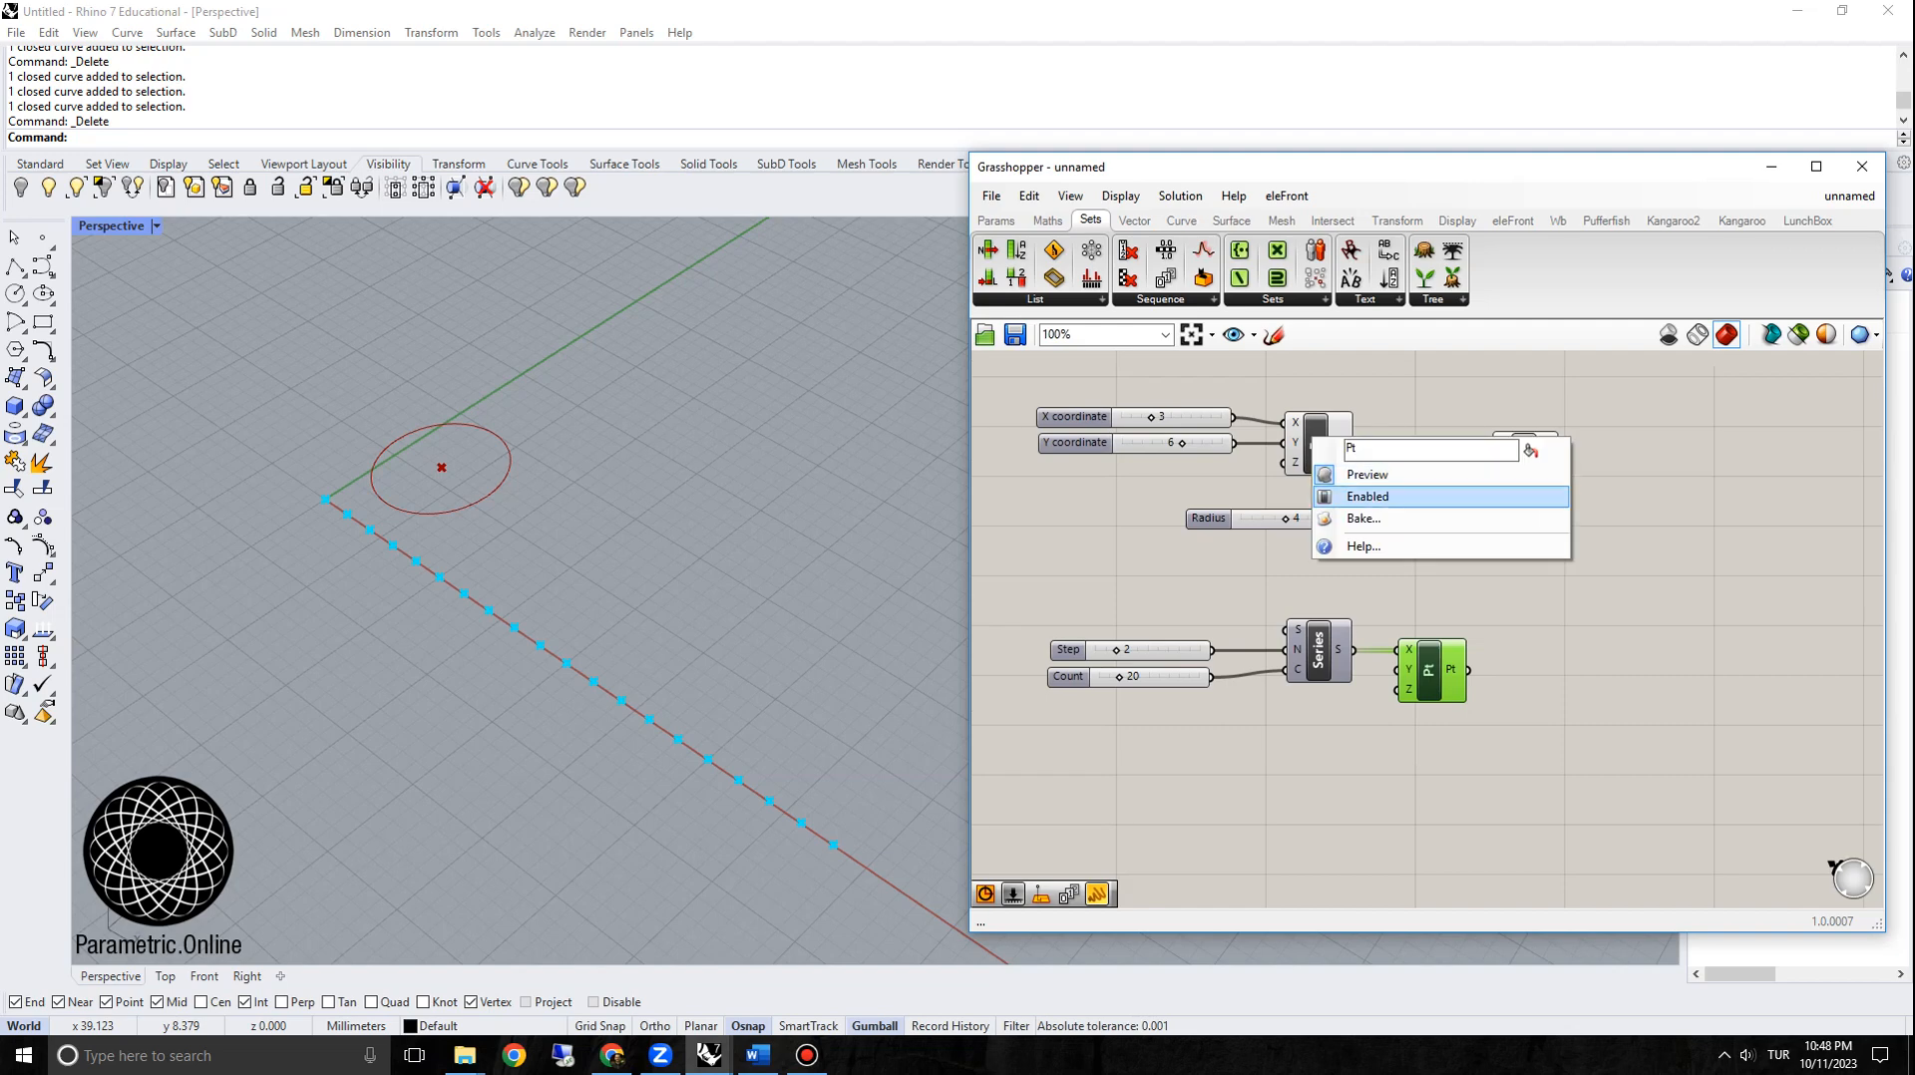
left_click(1346, 496)
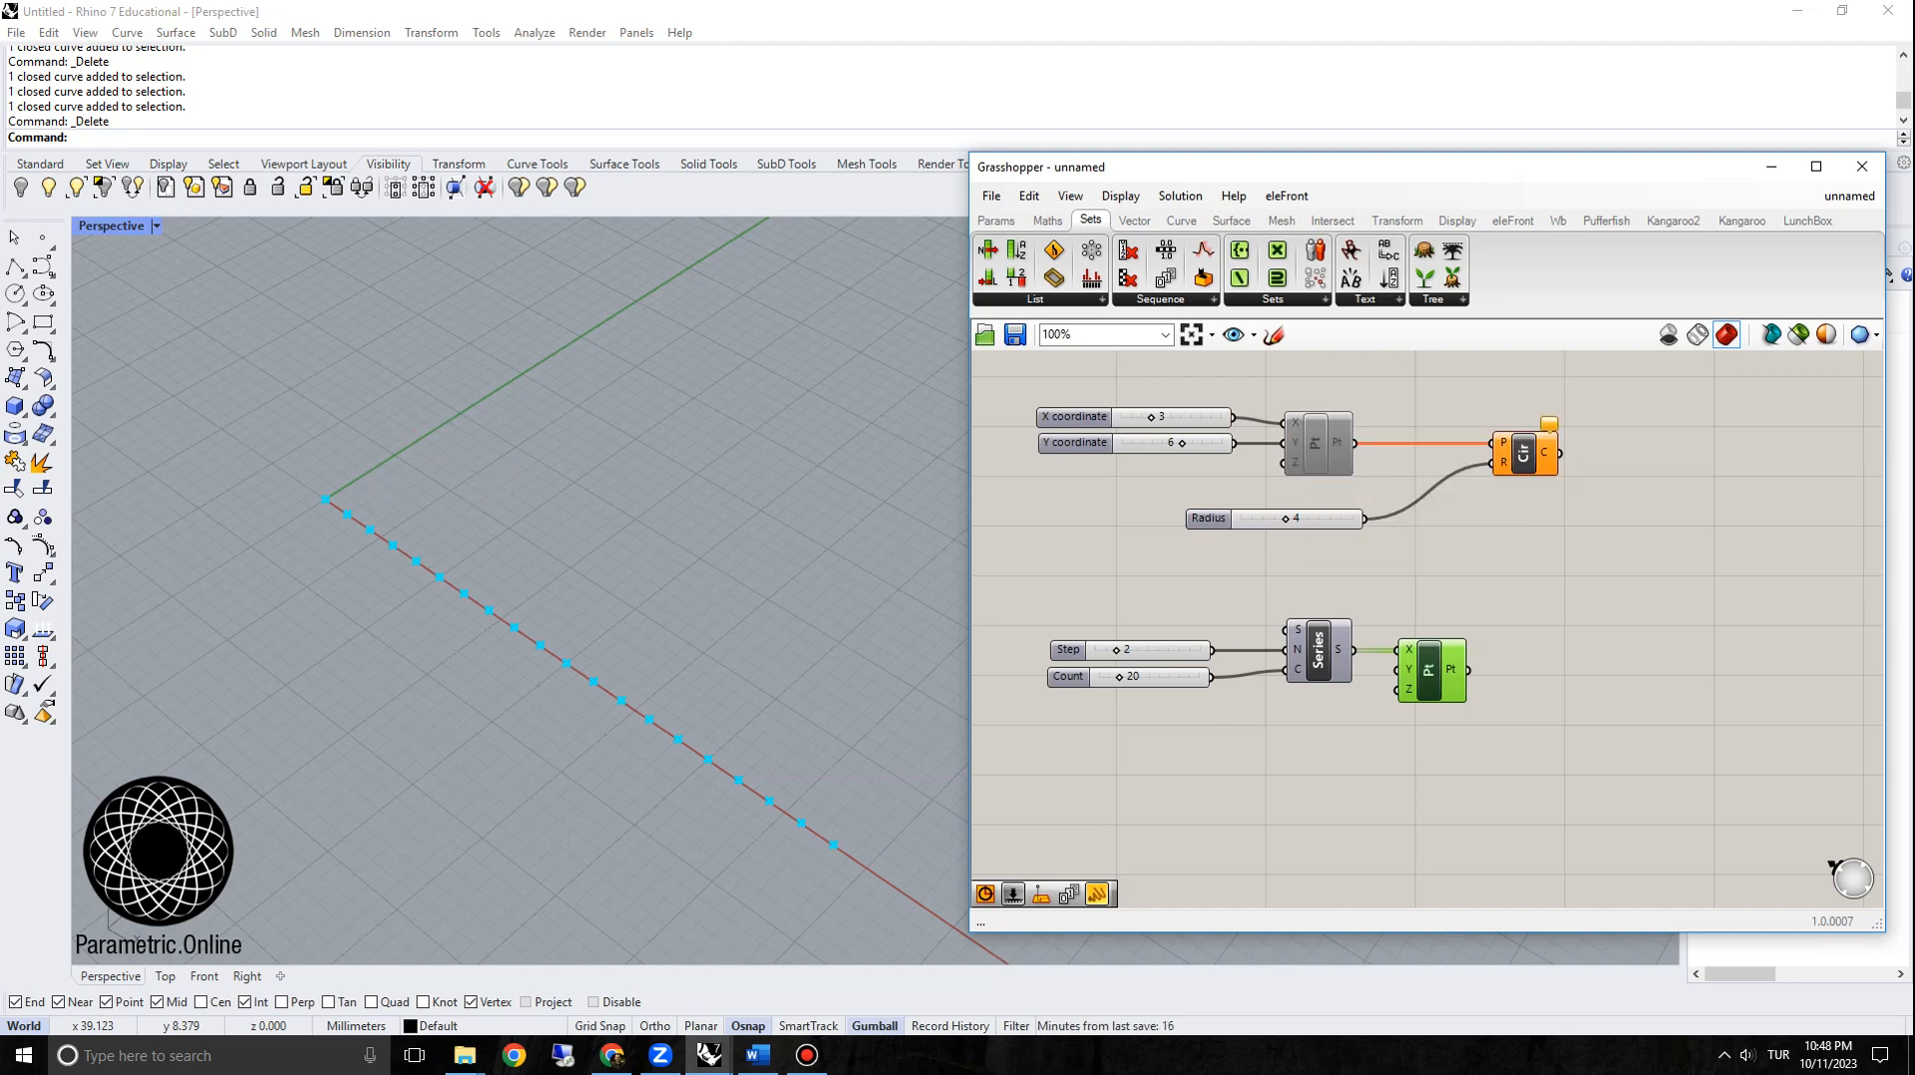
right_click_drag(1515, 693, 1795, 609)
scroll(1785, 598, "up", 5)
left_click(1484, 618)
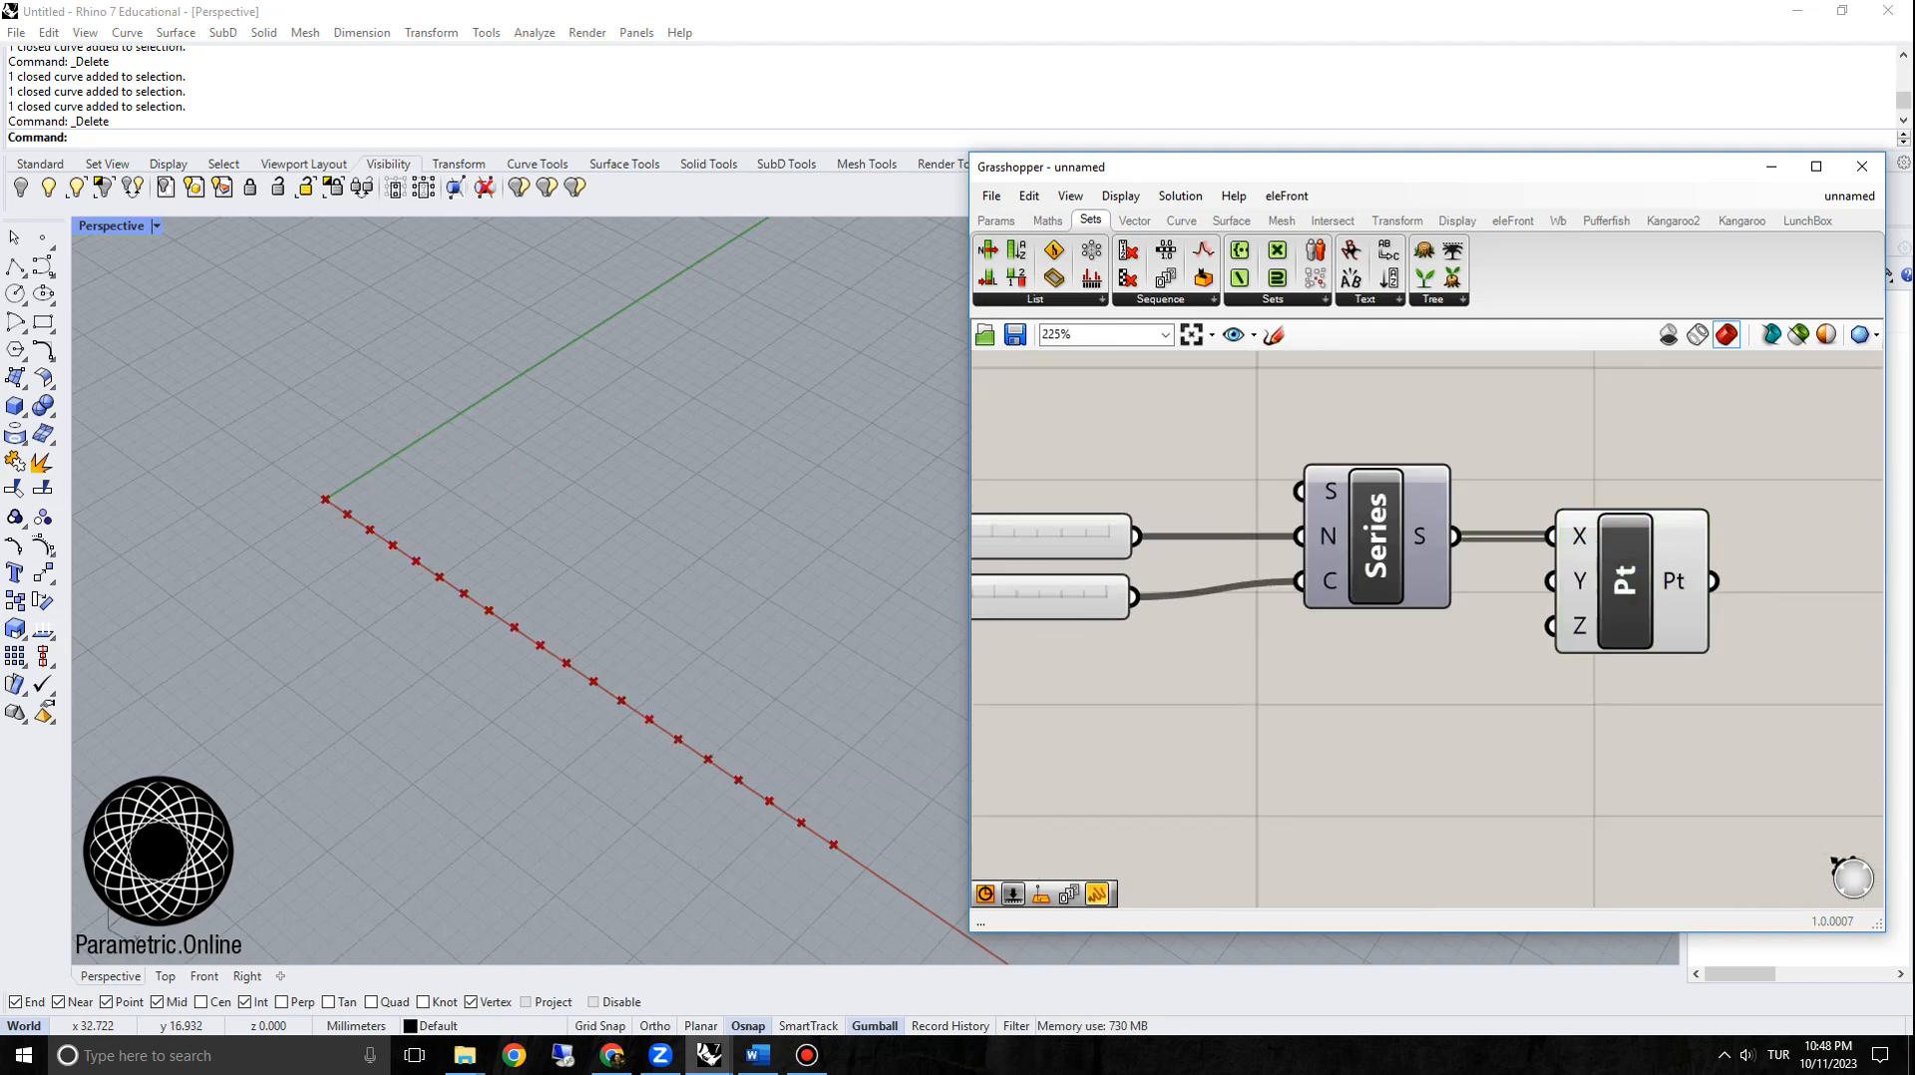
Step: Examine the wires running from the Step and Count sliders through the Series into the lower Construct Point
scroll(1474, 598, "down", 5)
scroll(1476, 578, "up", 4)
scroll(1424, 578, "down", 4)
scroll(1421, 577, "up", 4)
scroll(1424, 578, "down", 5)
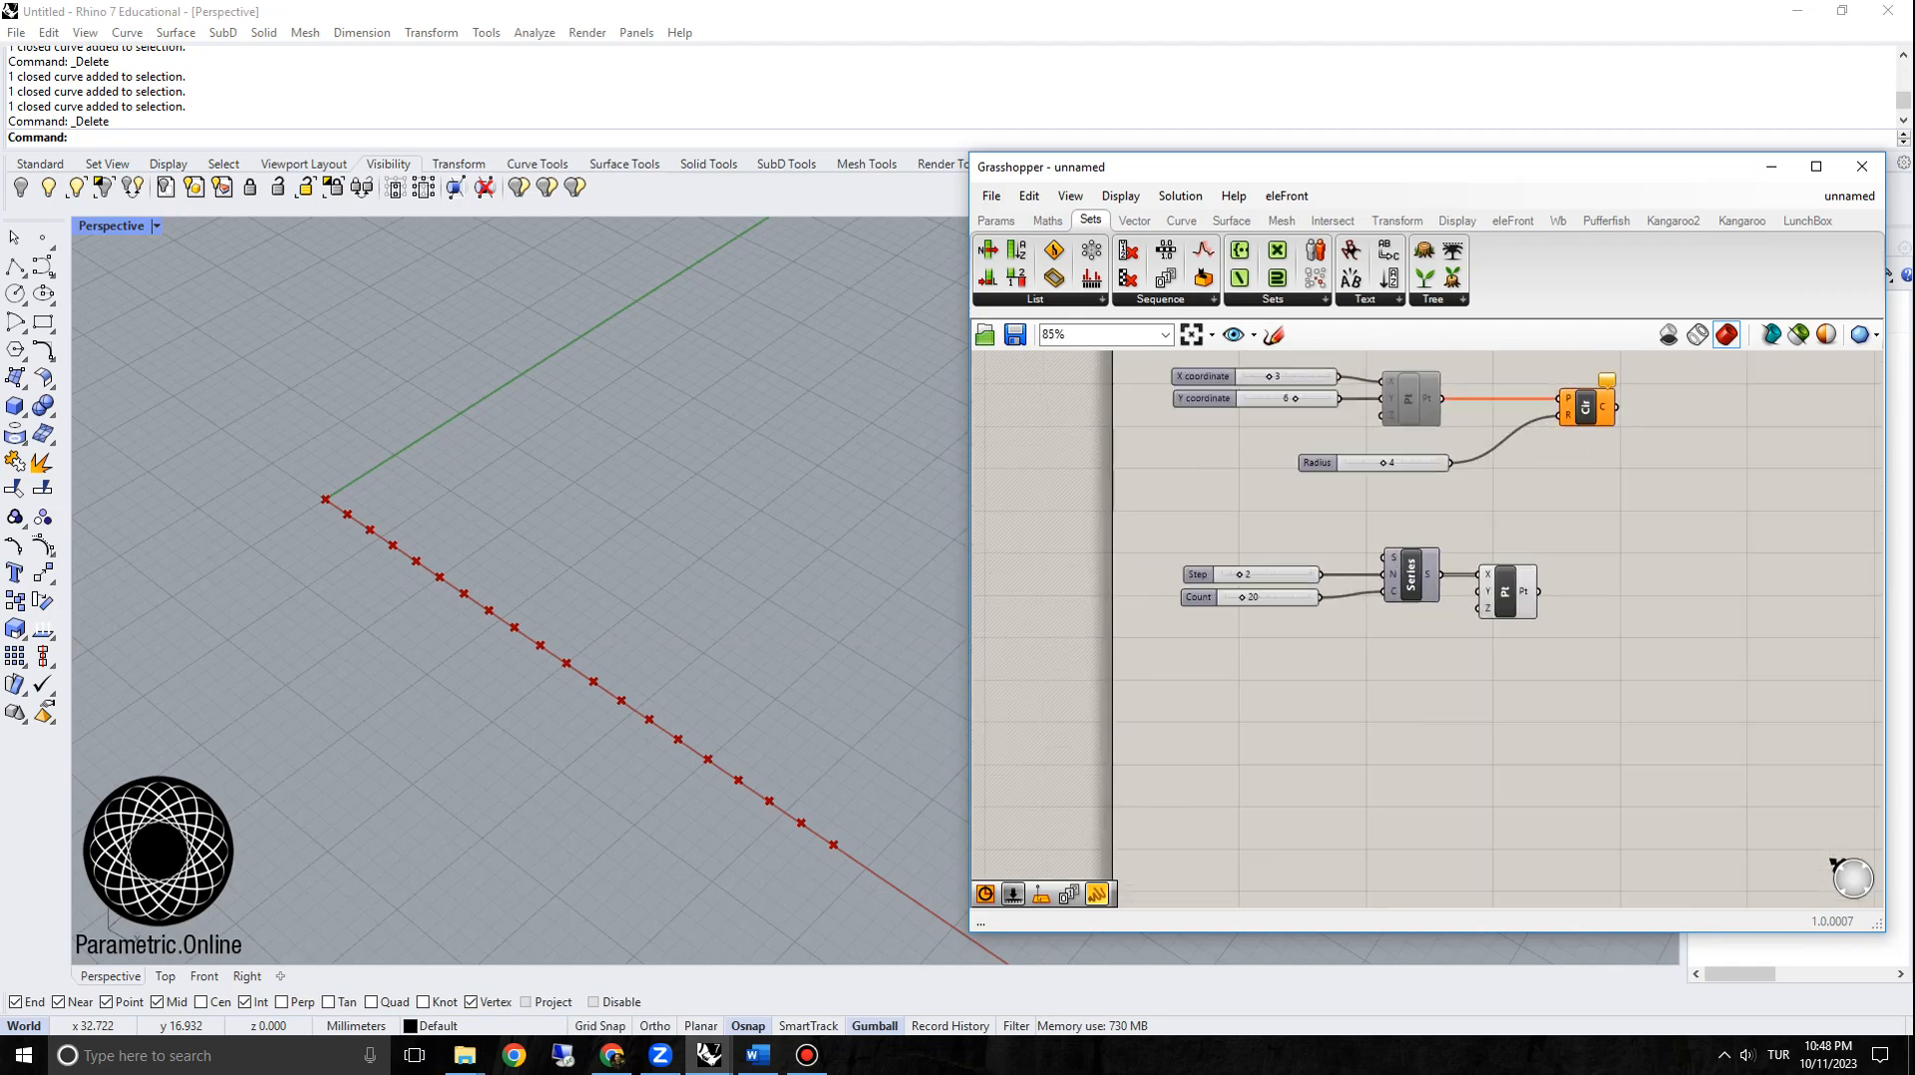
scroll(1396, 576, "up", 3)
scroll(1324, 534, "down", 4)
right_click_drag(1325, 535, 1258, 575)
scroll(1214, 602, "up", 5)
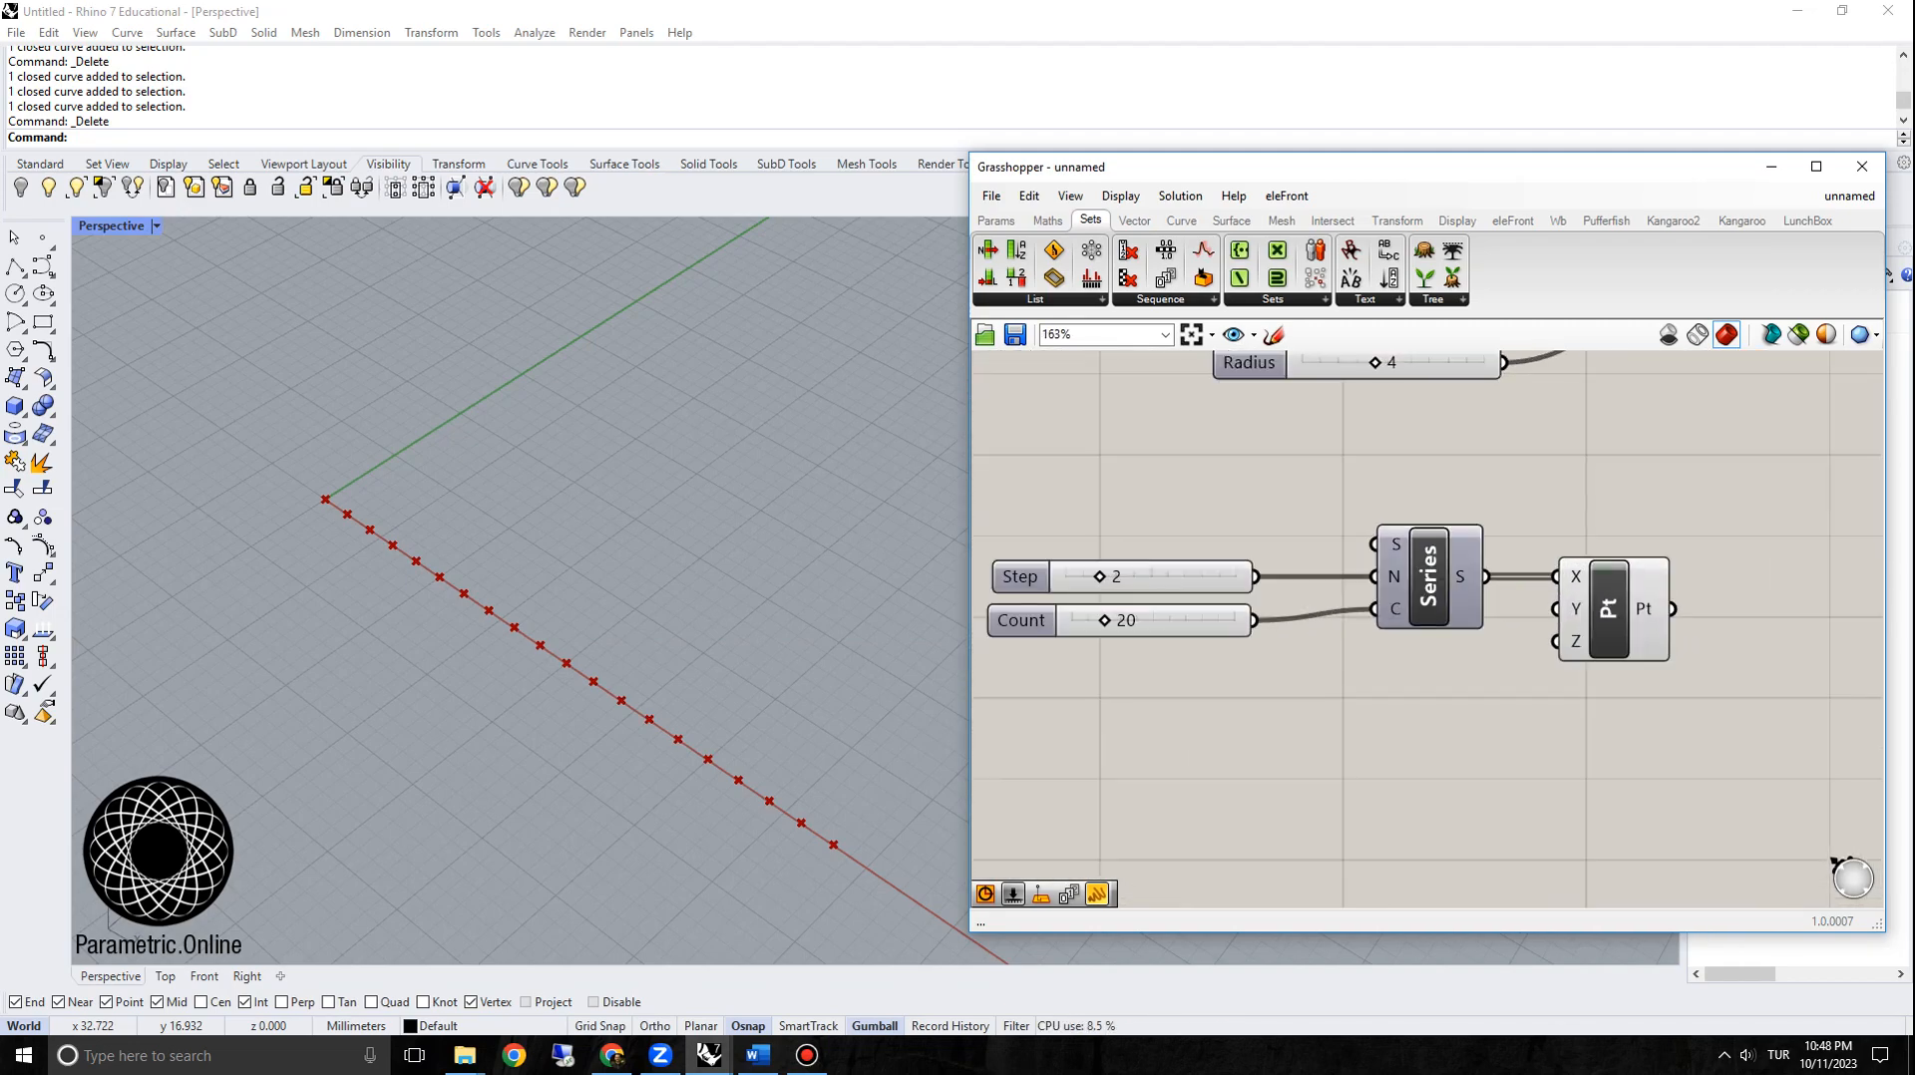
Step: Move the lower Construct Point component farther away from the Series to make room between them
left_click(1607, 608)
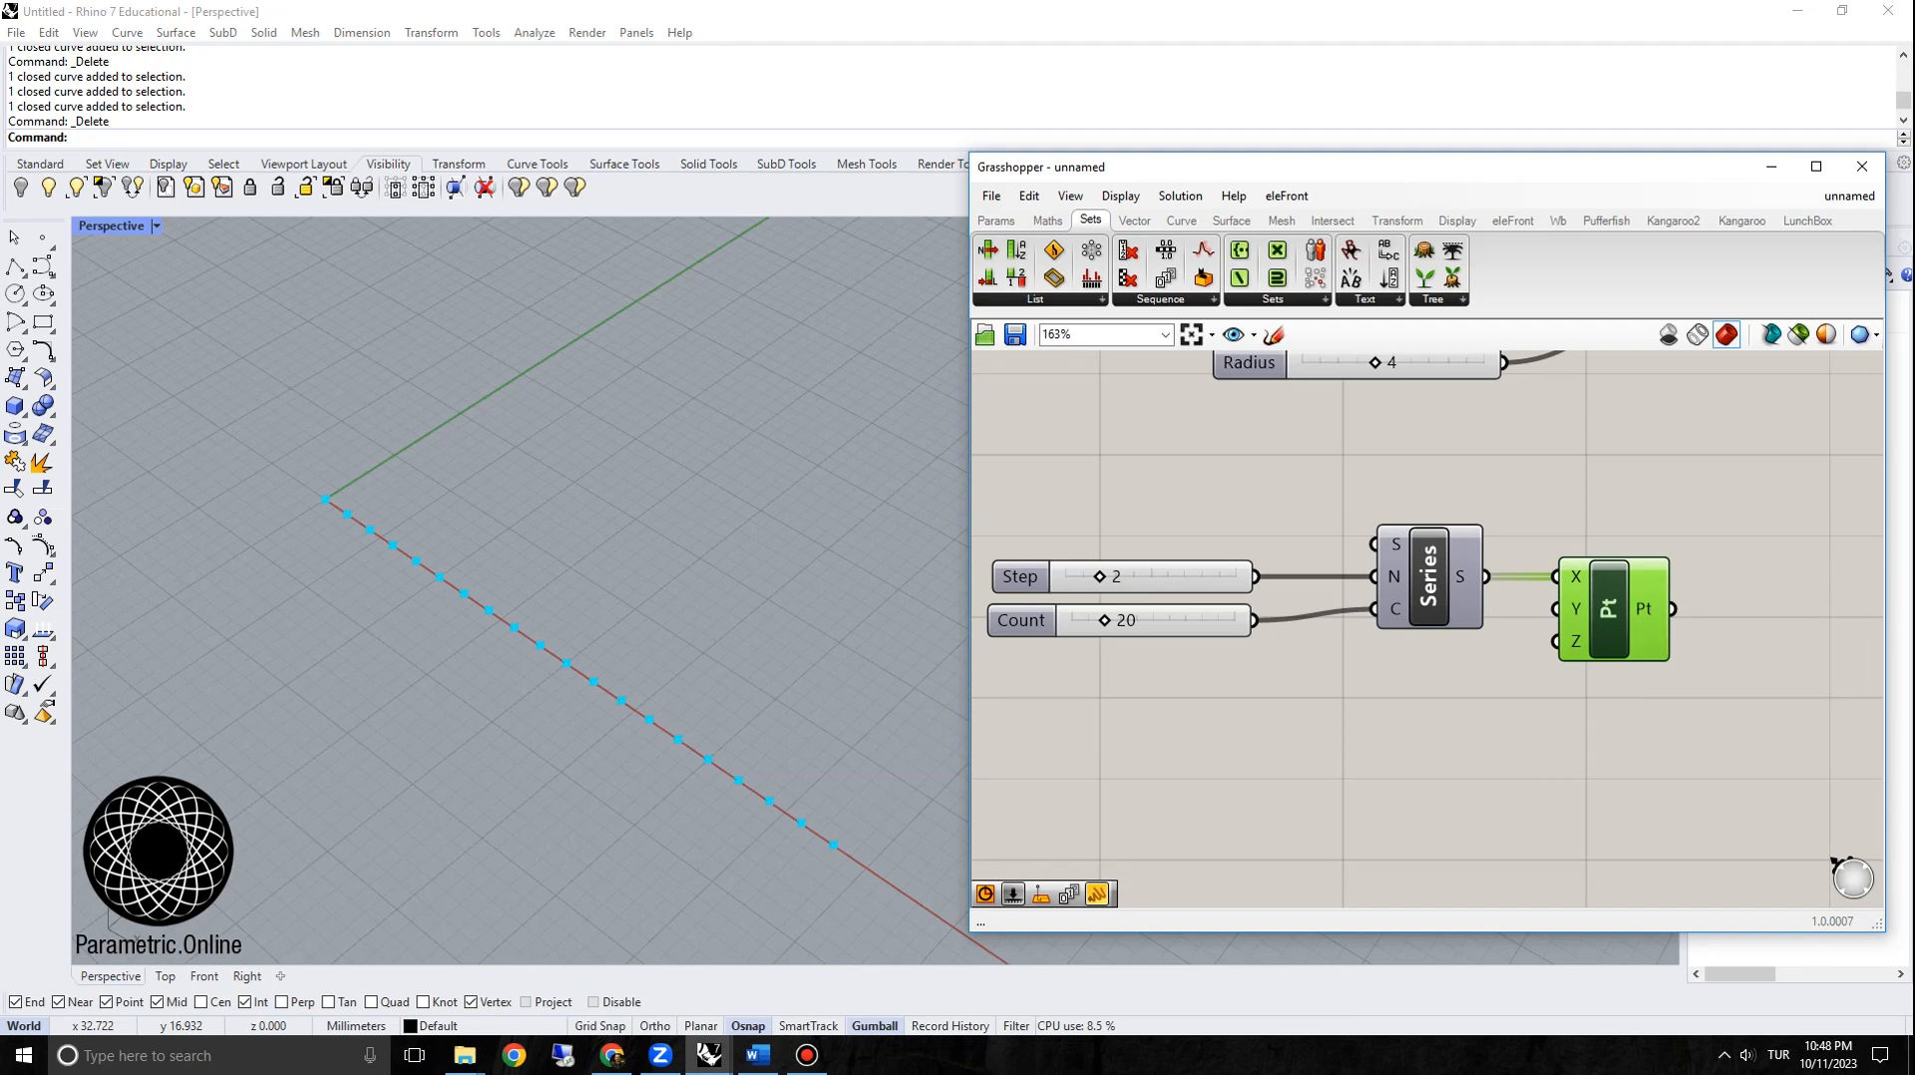
scroll(1449, 538, "down", 1)
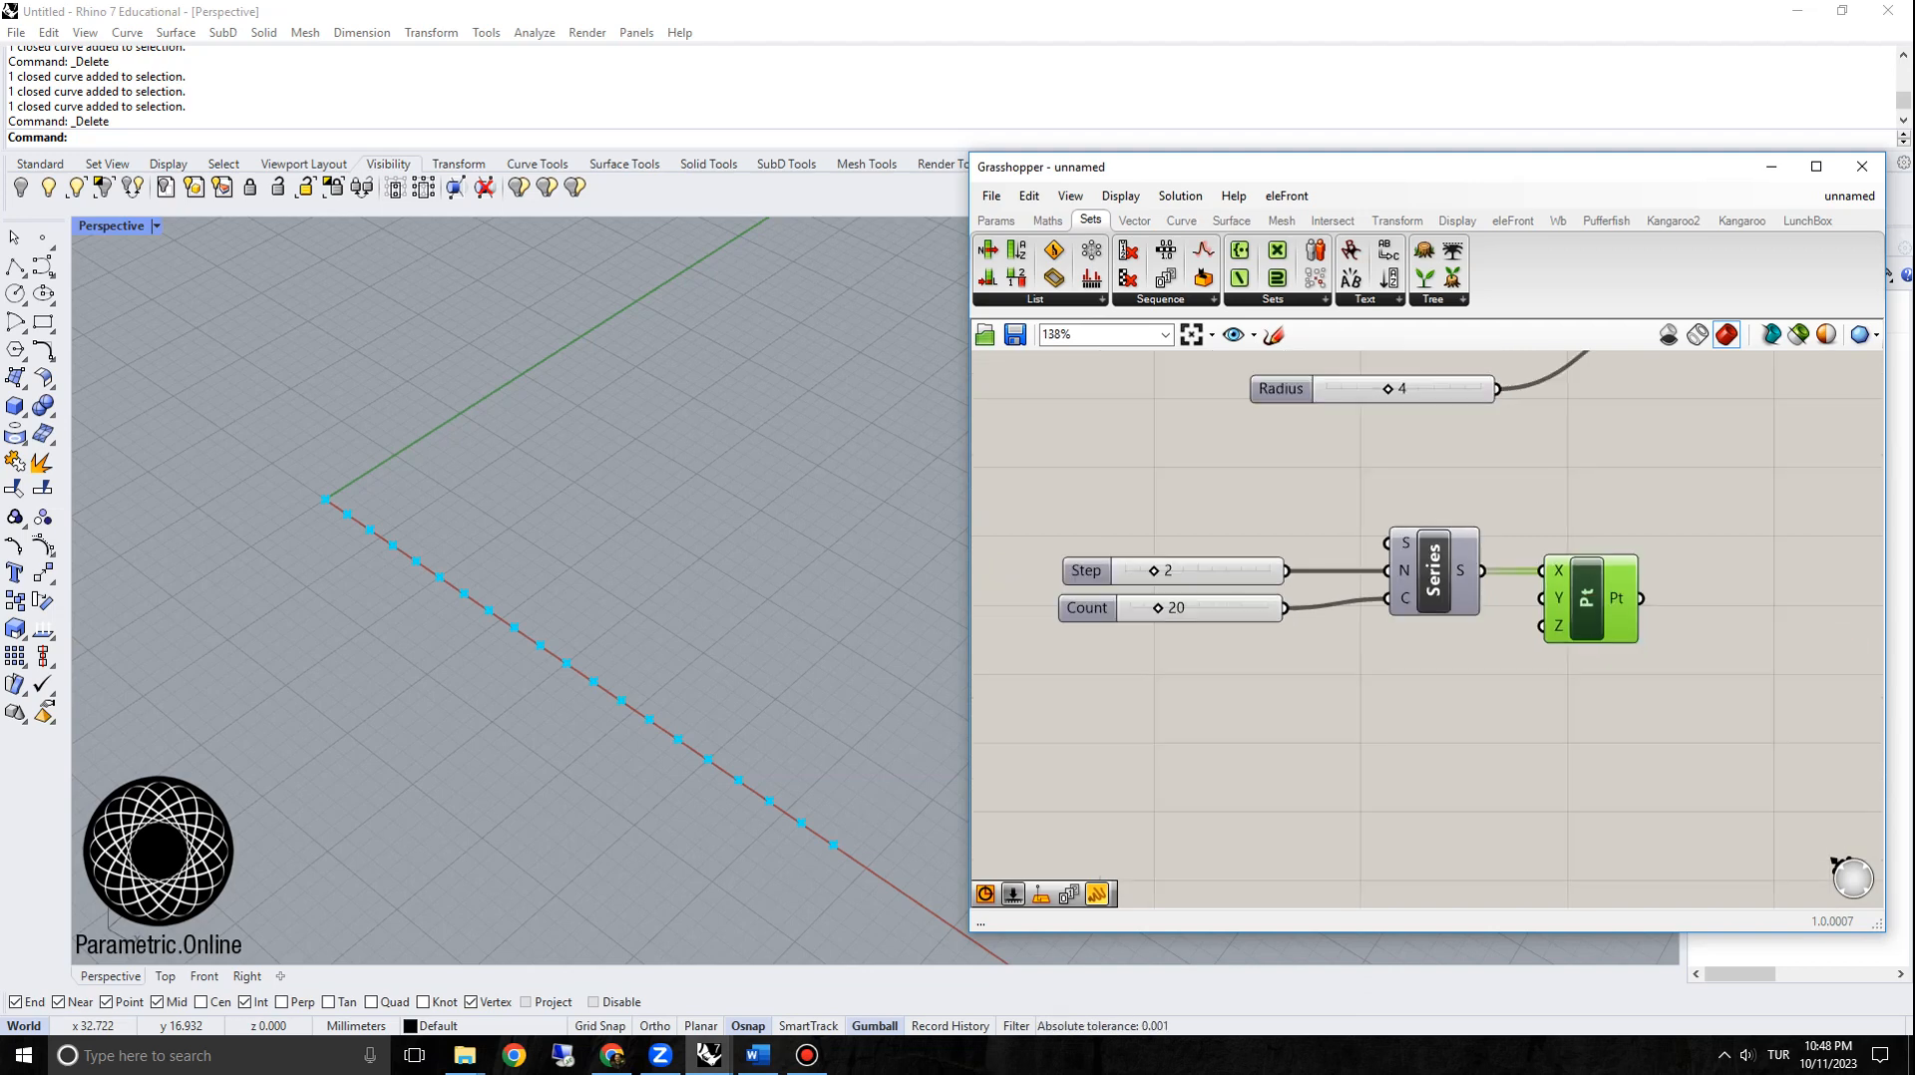
left_click_drag(1588, 598, 1675, 635)
scroll(369, 608, "down", 2)
right_click_drag(369, 608, 289, 629, "shift")
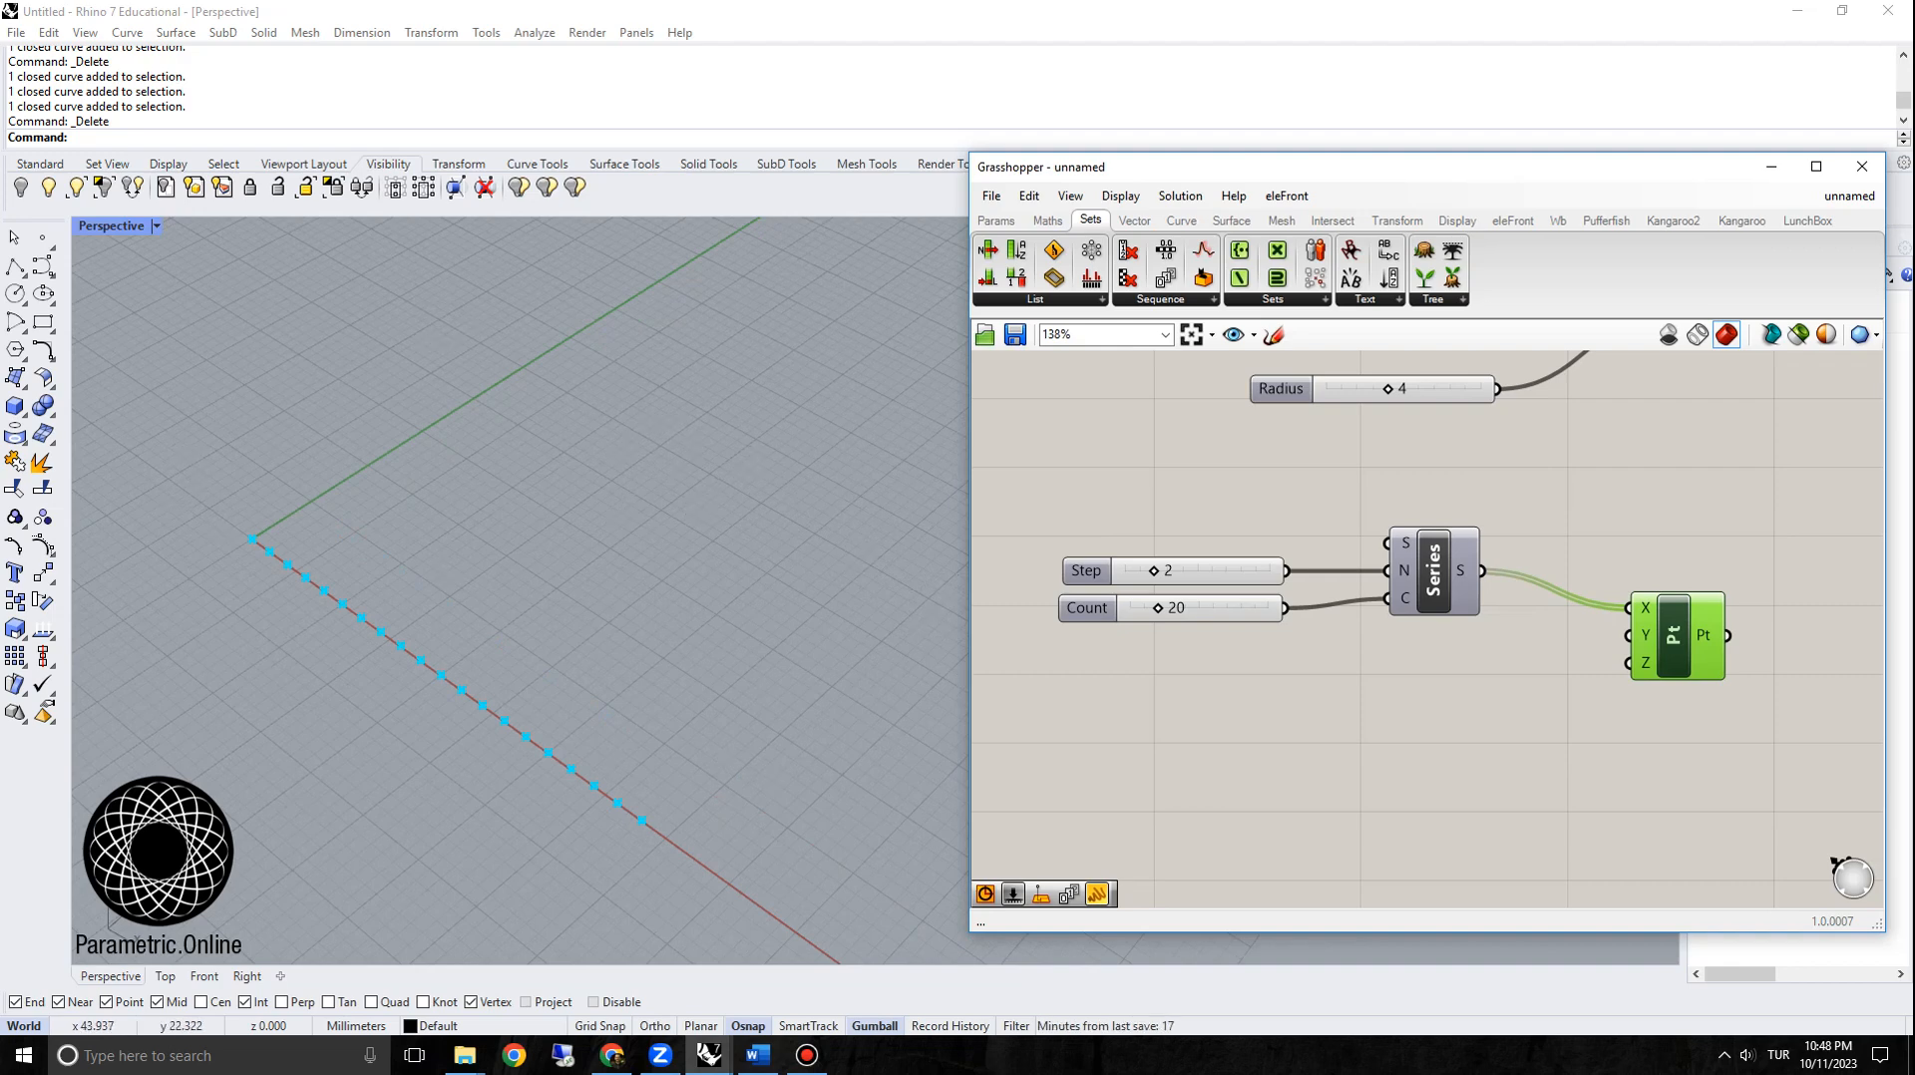
Step: Duplicate the Series with its Step and Count sliders and place the copy directly below the original group
right_click_drag(1436, 688, 1468, 694)
left_click_drag(1086, 473, 1472, 685)
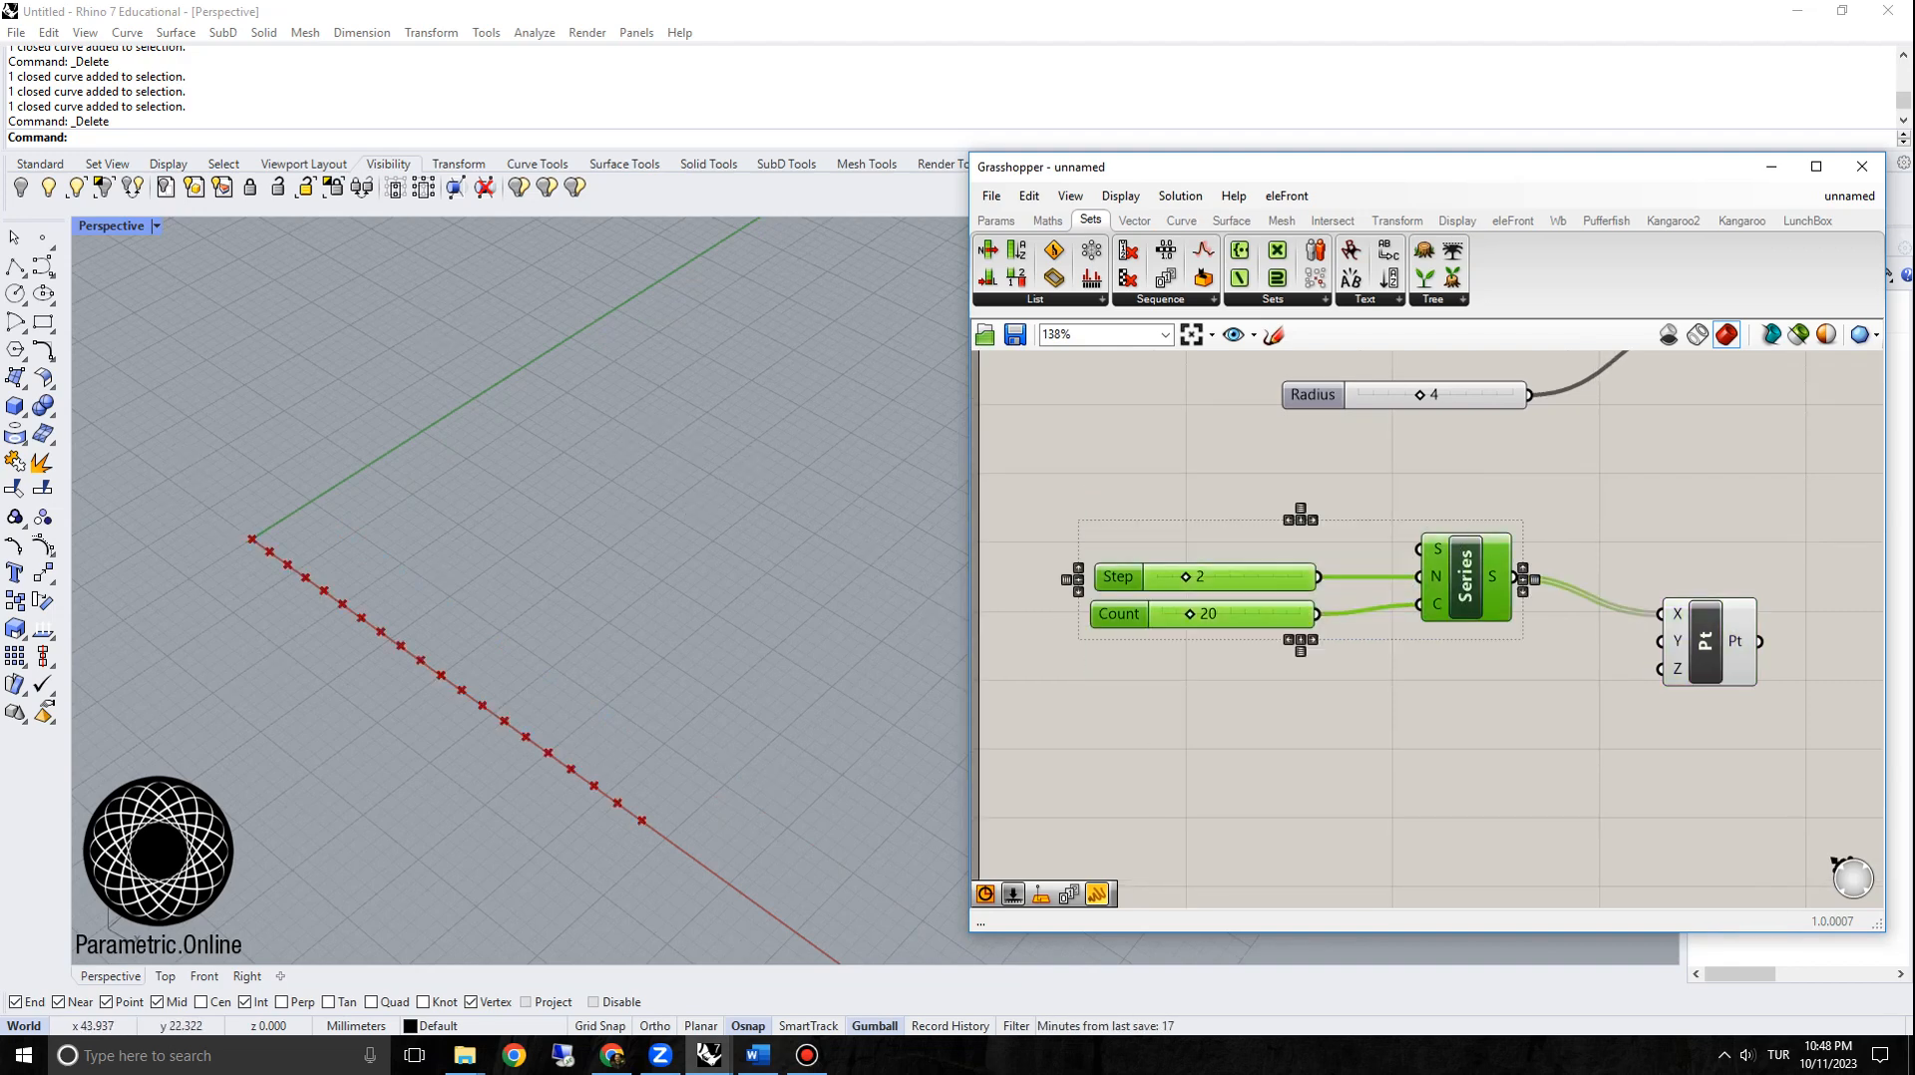
key("ctrl+c")
key("ctrl+v")
left_click_drag(1480, 597, 1464, 760)
left_click(1556, 728)
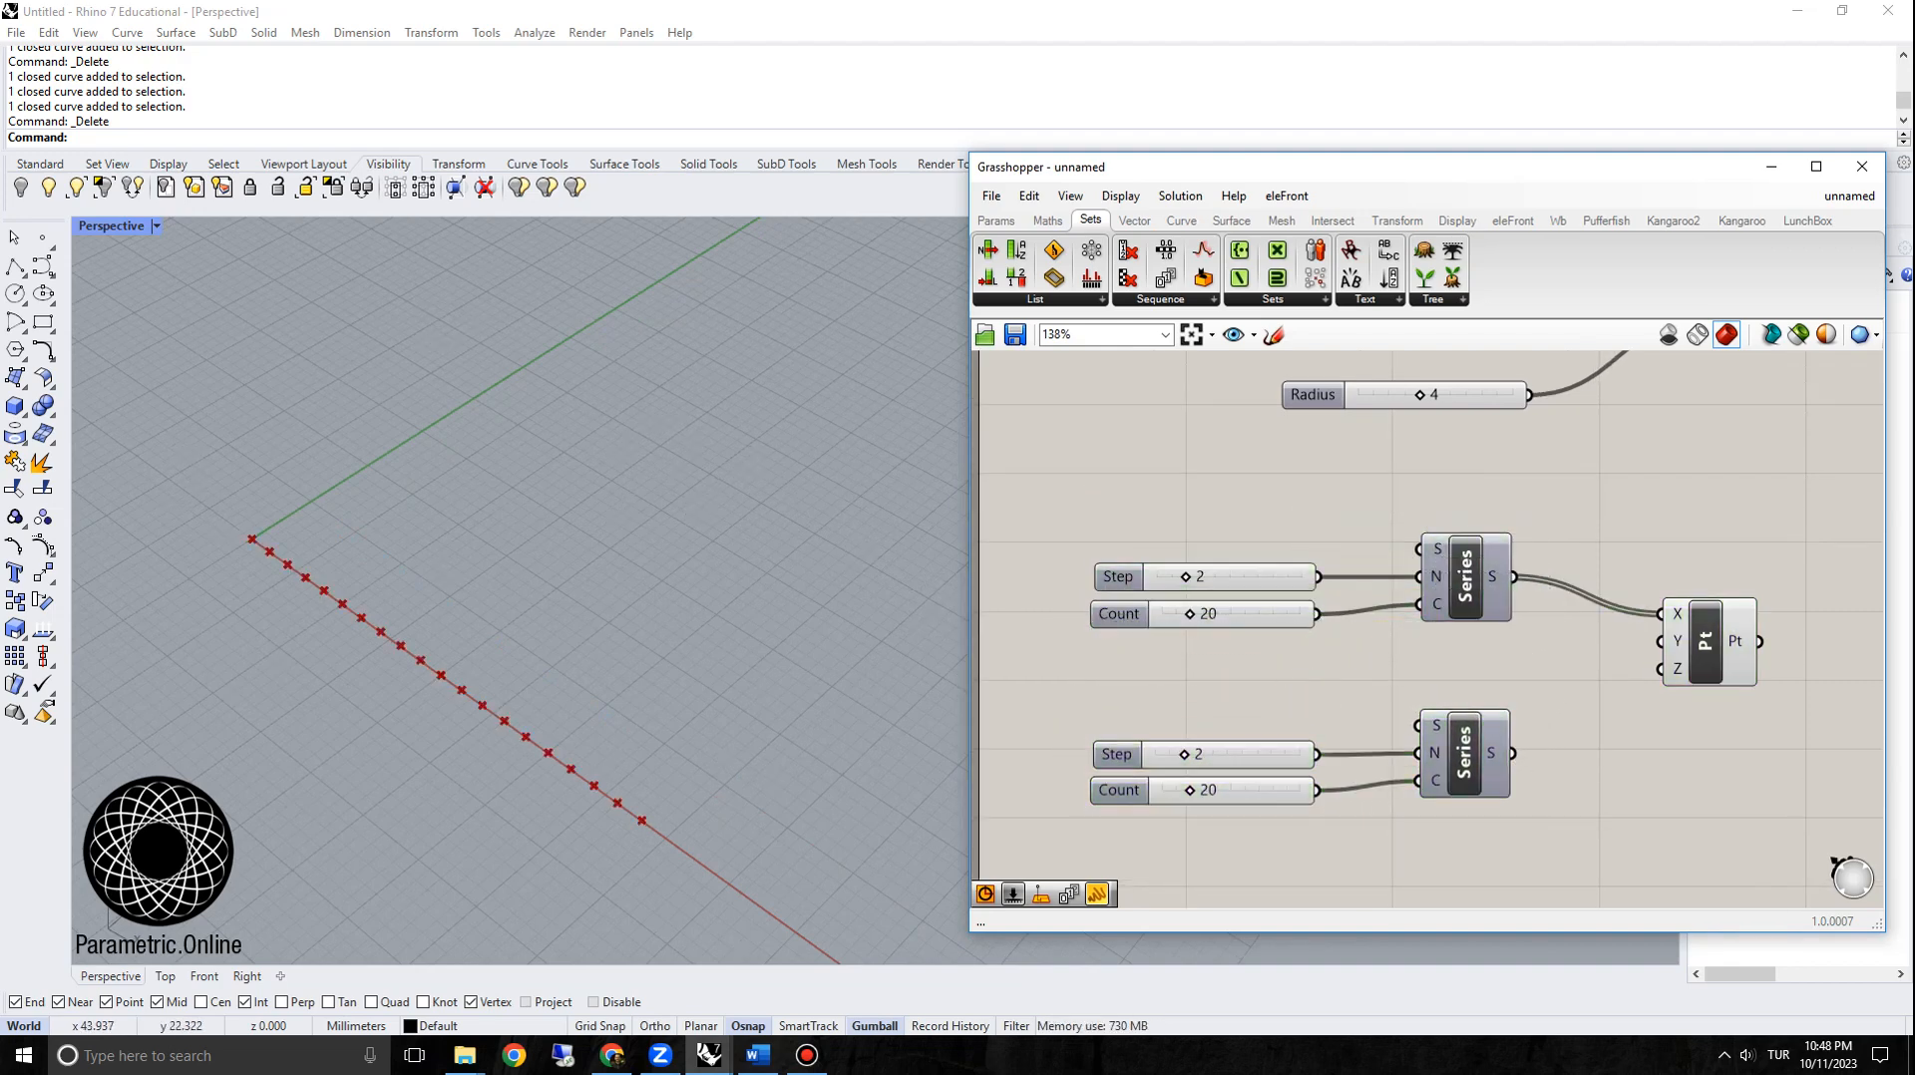
Step: Try pasting further copies of the Series with its Step and Count sliders around the lower group, and undo them
right_click_drag(1556, 728, 1544, 660)
left_click_drag(1460, 589, 1214, 419)
key("ctrl+c")
key("ctrl+v")
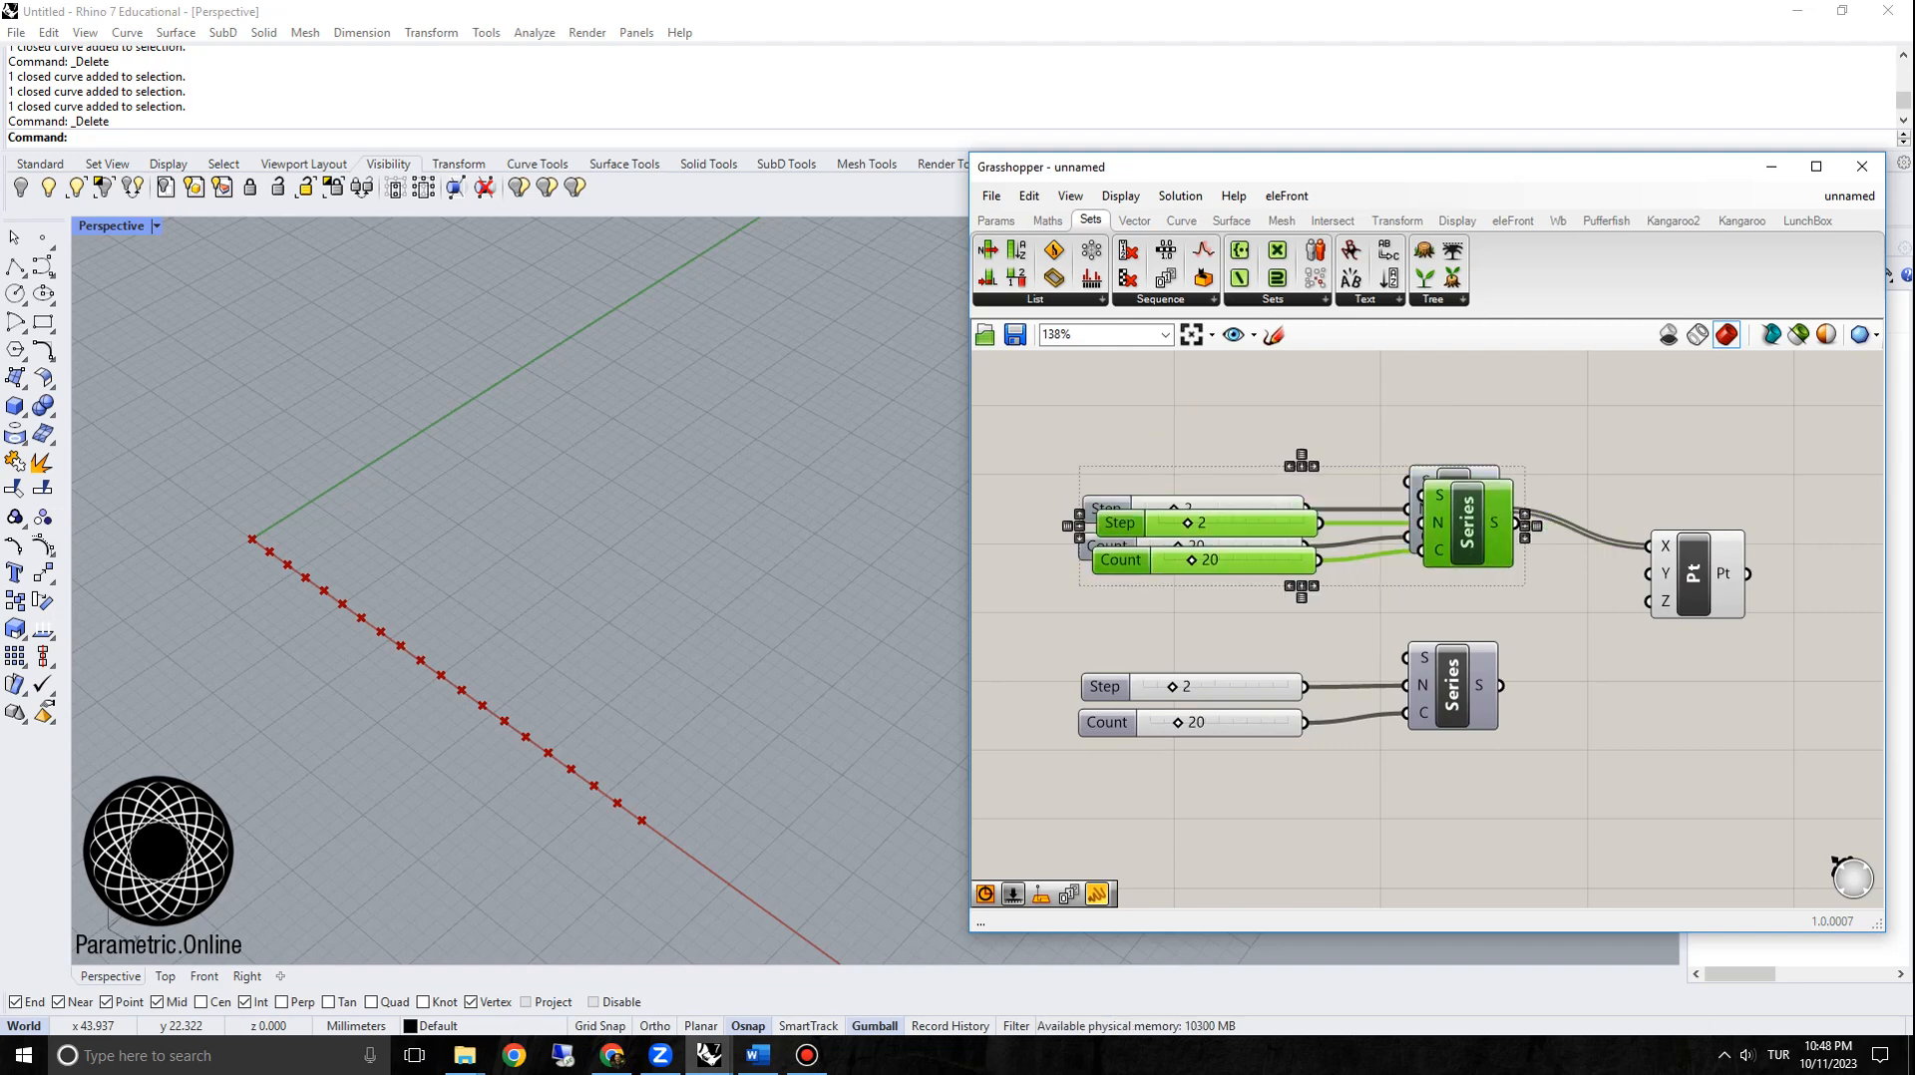
left_click_drag(1468, 523, 1448, 775)
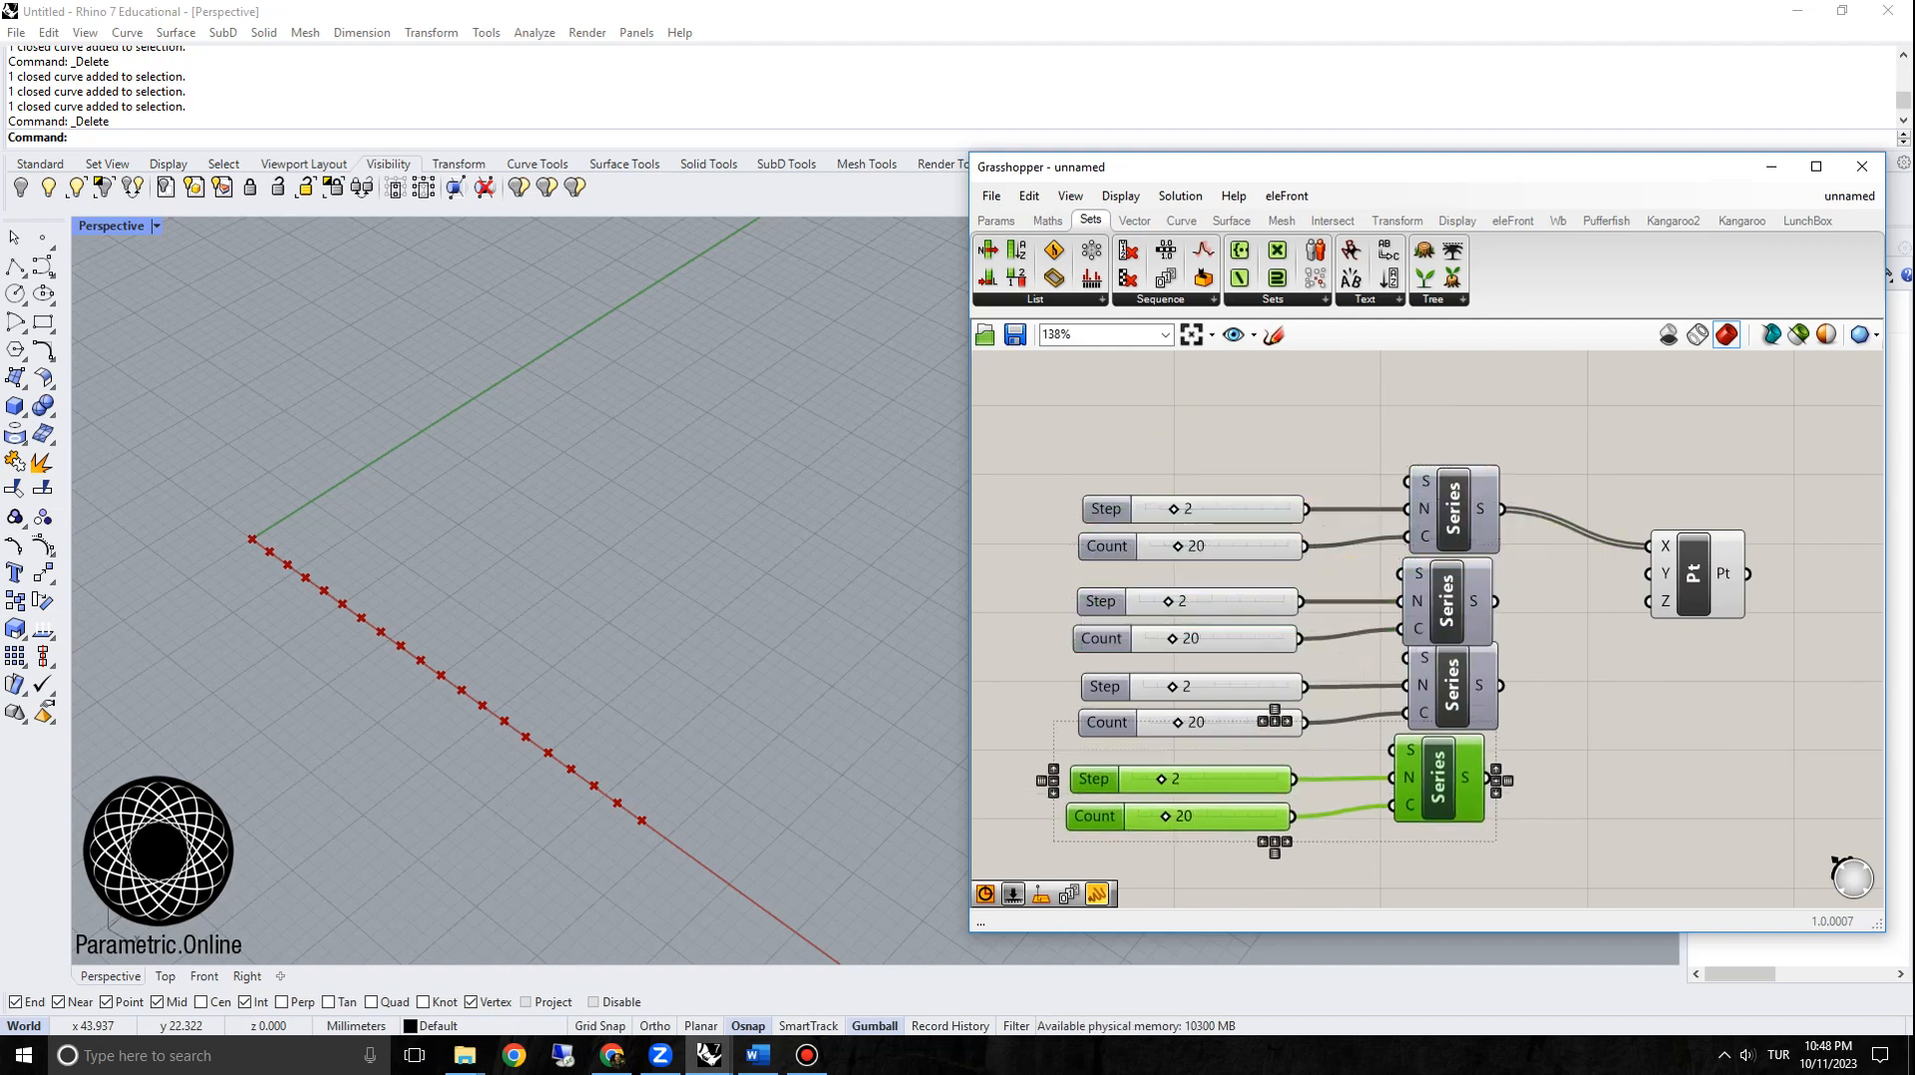
key("ctrl+z")
key("ctrl+z")
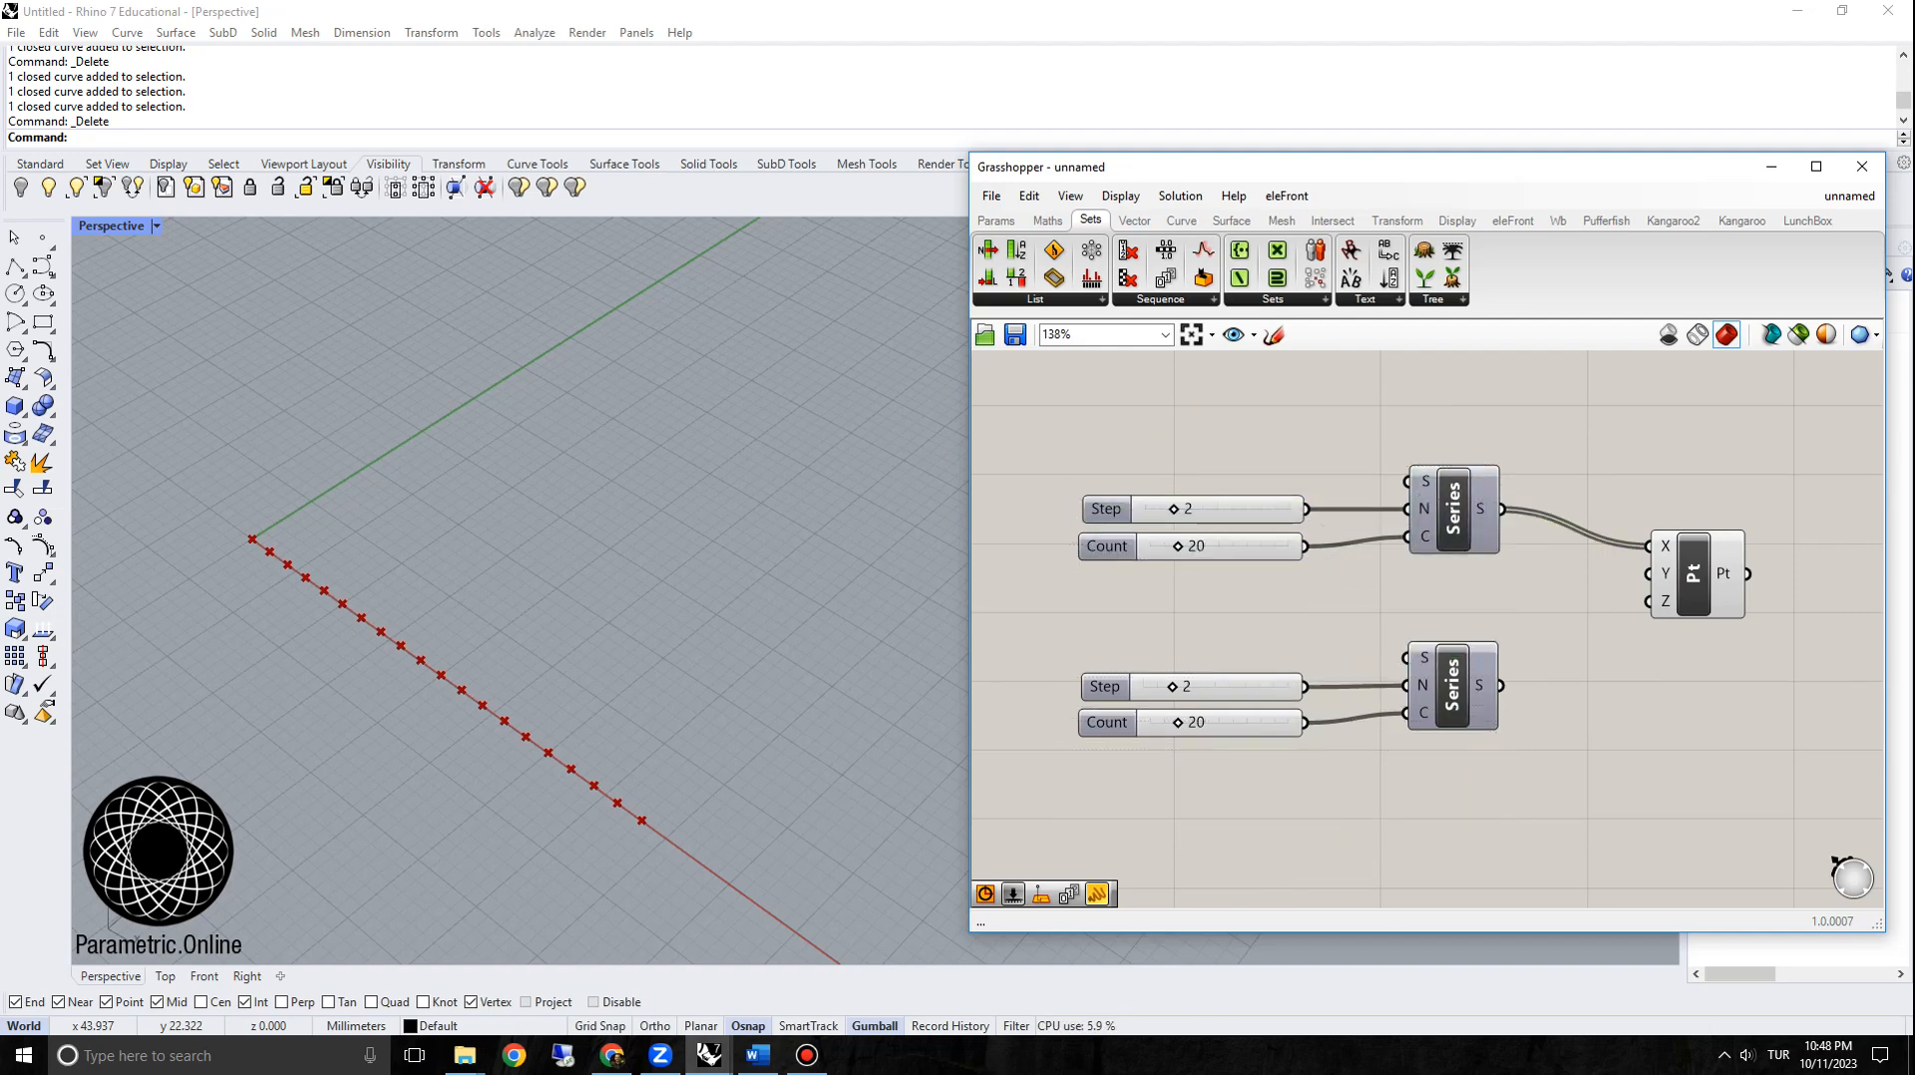
Step: Delete the Count slider connected to the lower Series component
scroll(1281, 724, "up", 2)
left_click(1282, 724)
key("Delete")
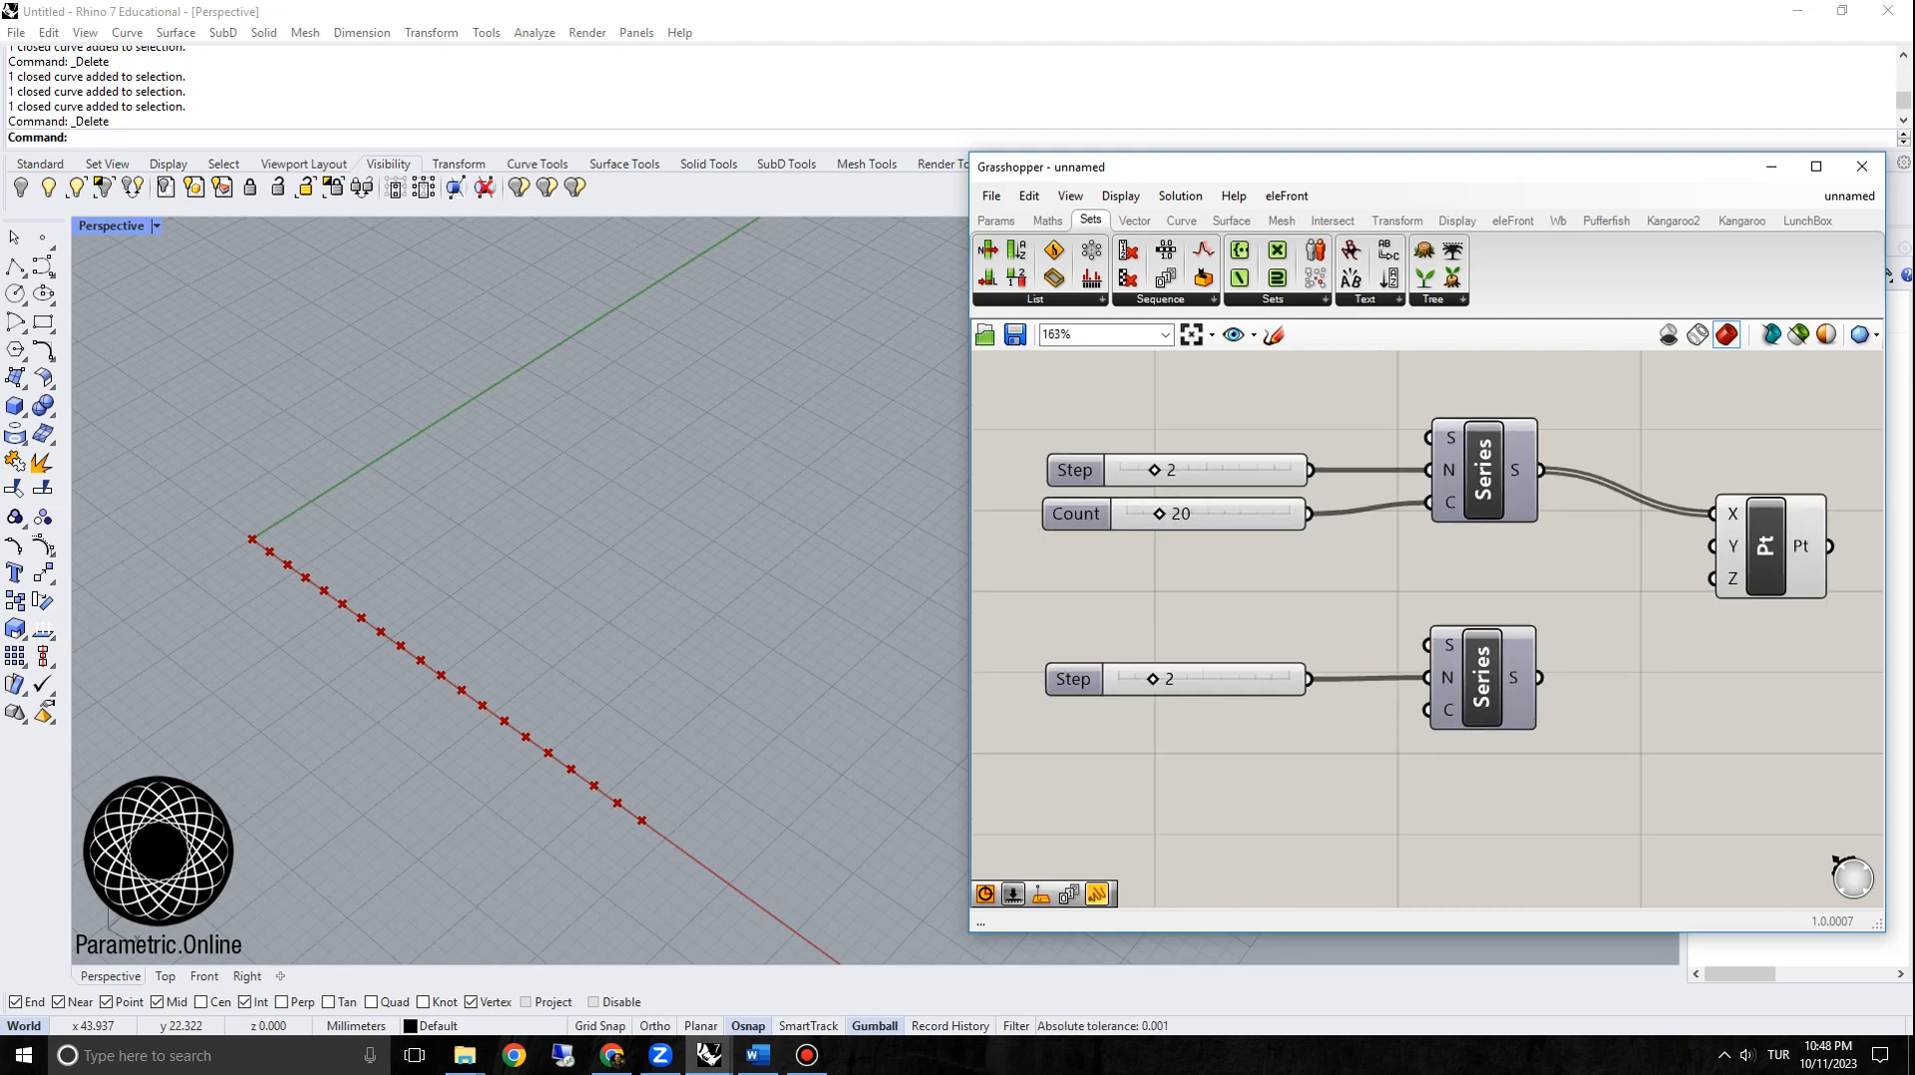
Step: Examine the rounding and digits options in the lower Step slider's settings and close them without applying changes
double_click(1182, 726)
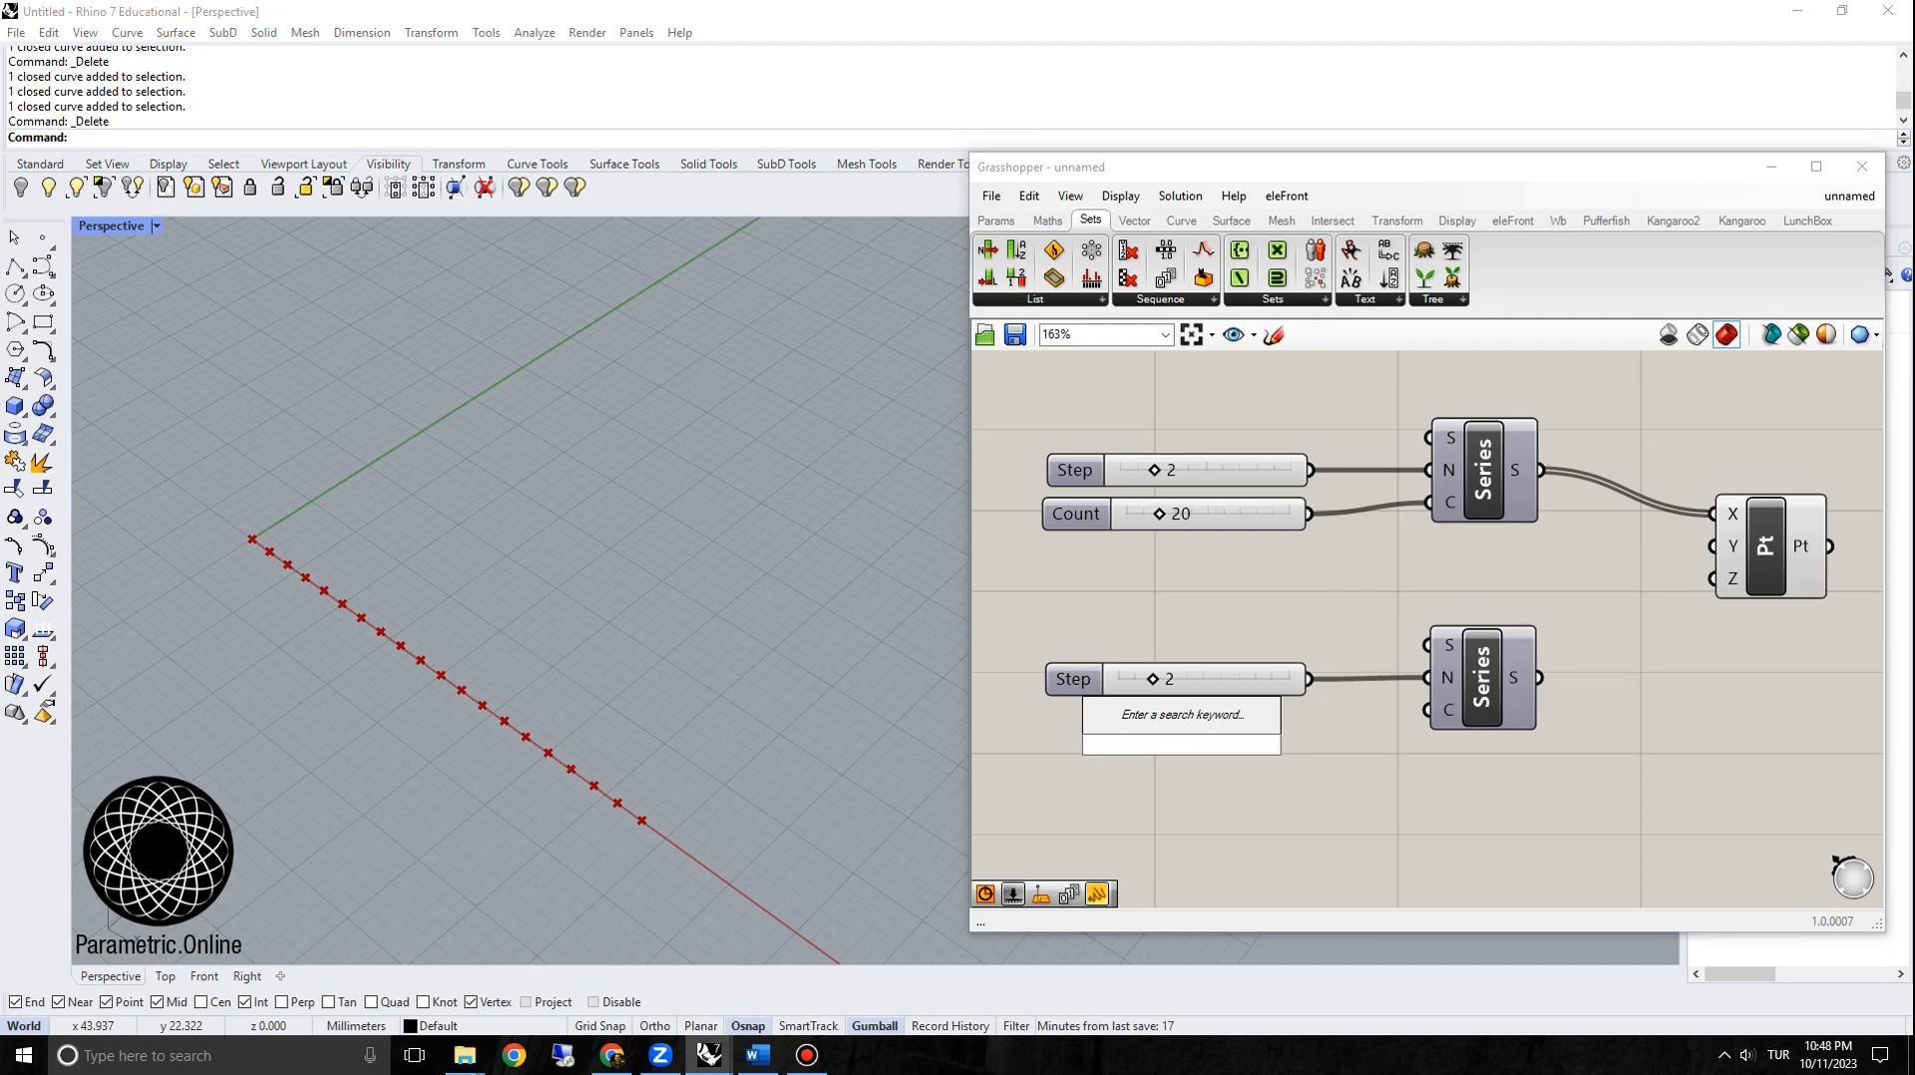
right_click_drag(1296, 807, 1336, 757)
right_click(1132, 625)
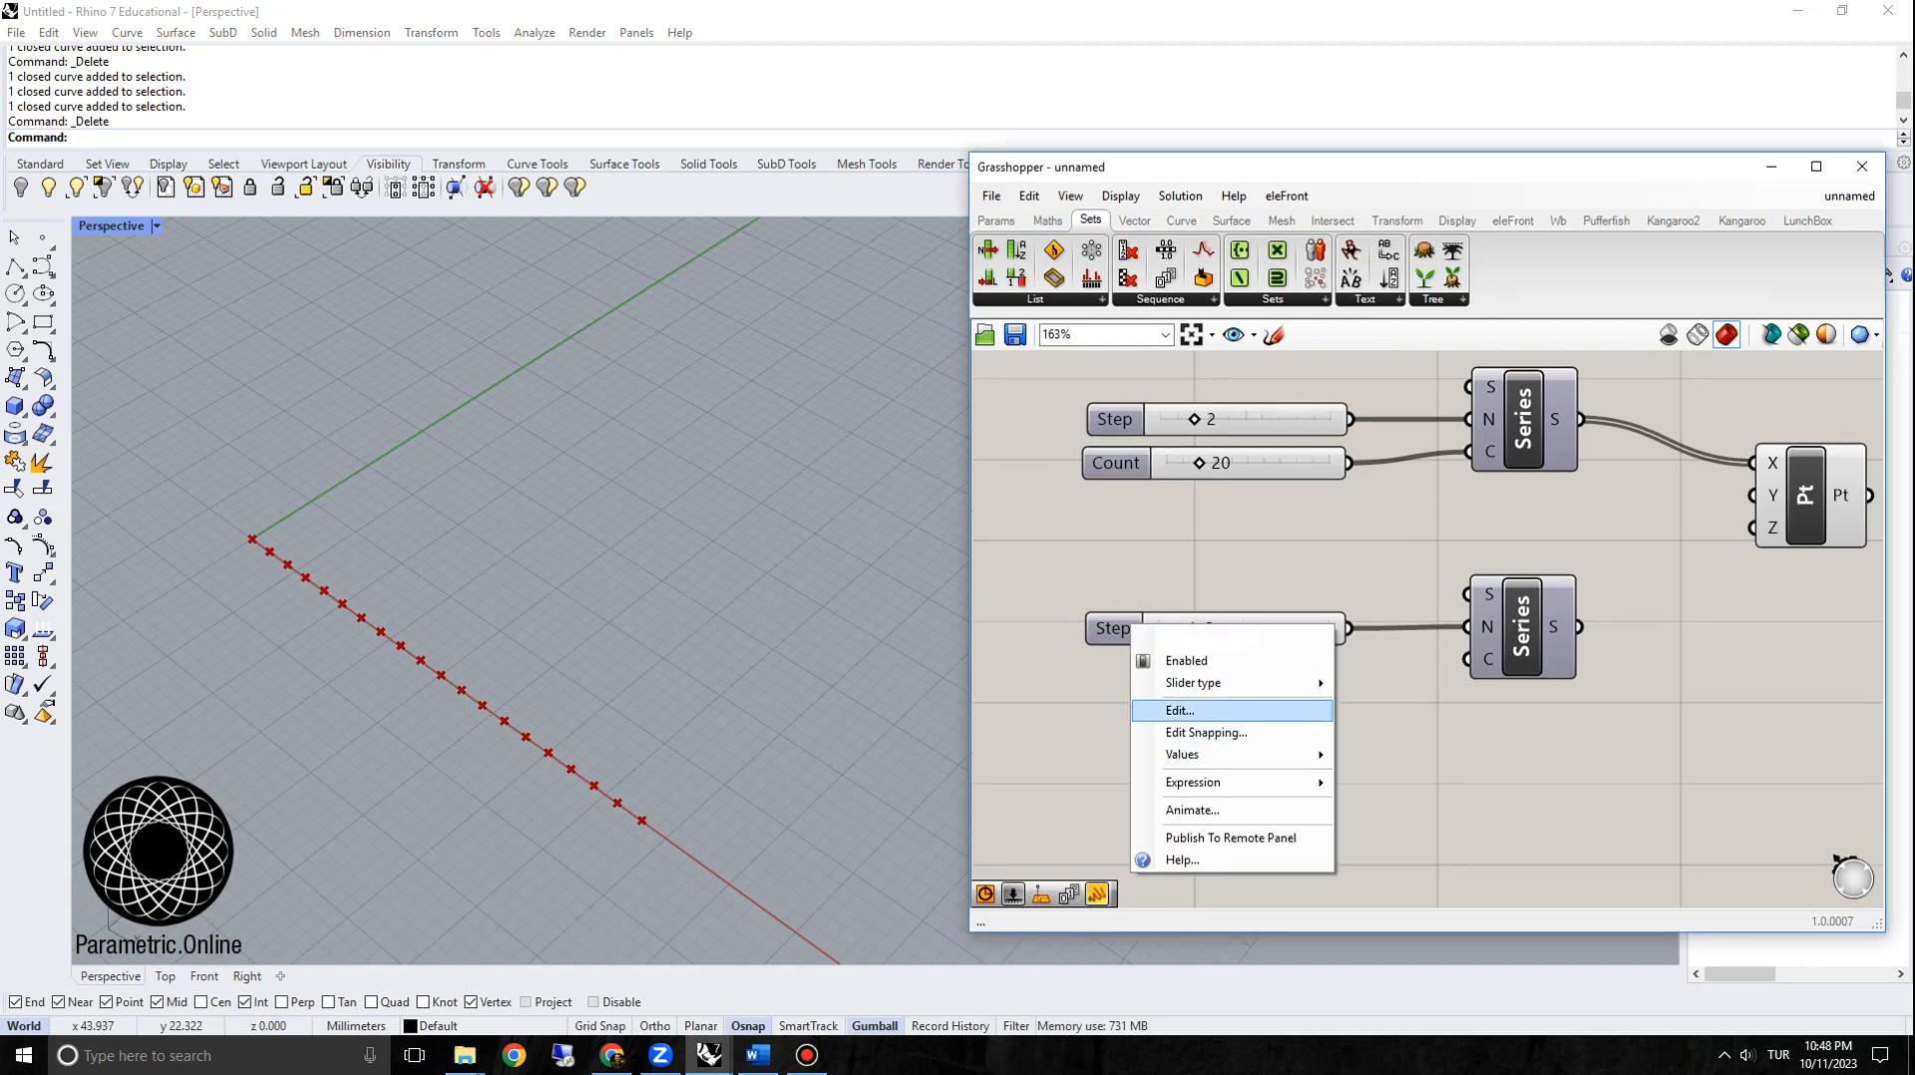
left_click(1180, 710)
left_click_drag(1096, 501, 712, 330)
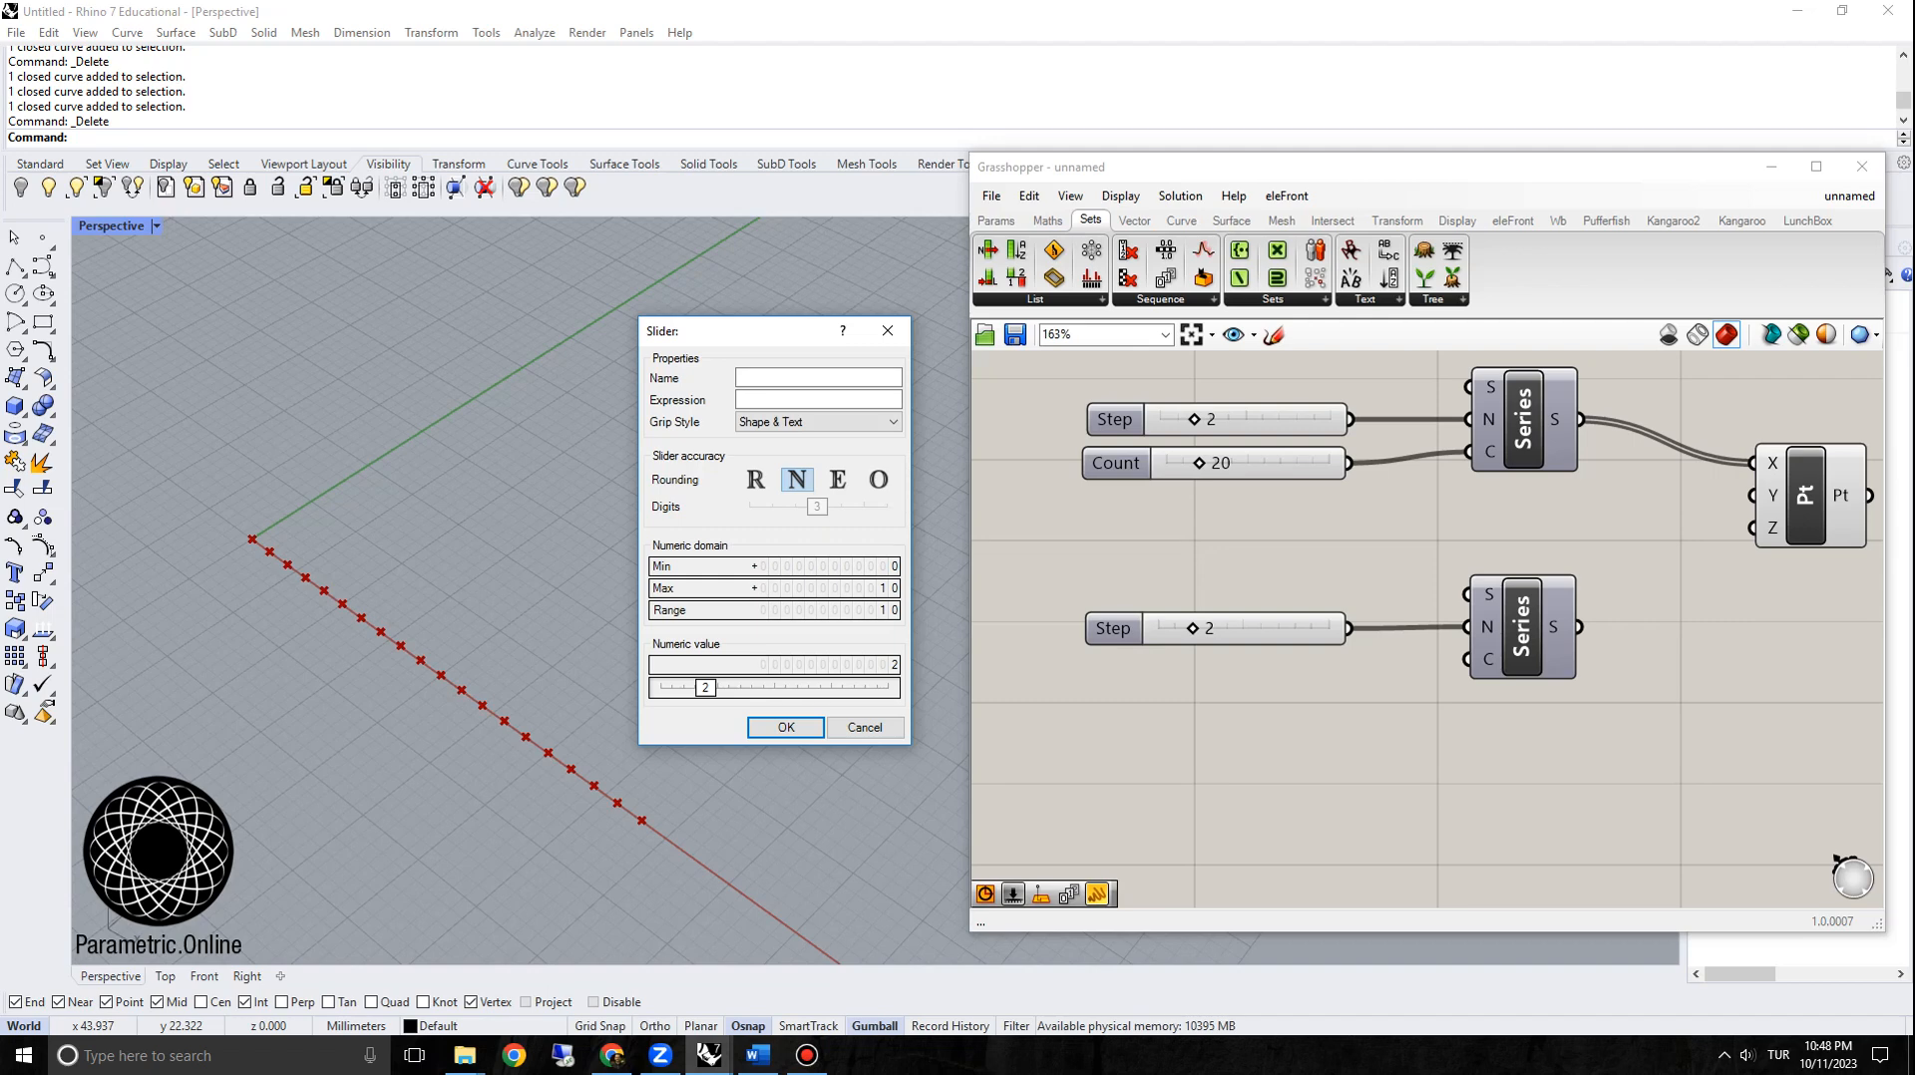
left_click(756, 480)
mouse_move(816, 507)
left_mouse_down()
mouse_move(753, 507)
mouse_move(816, 507)
left_mouse_up()
left_click(797, 480)
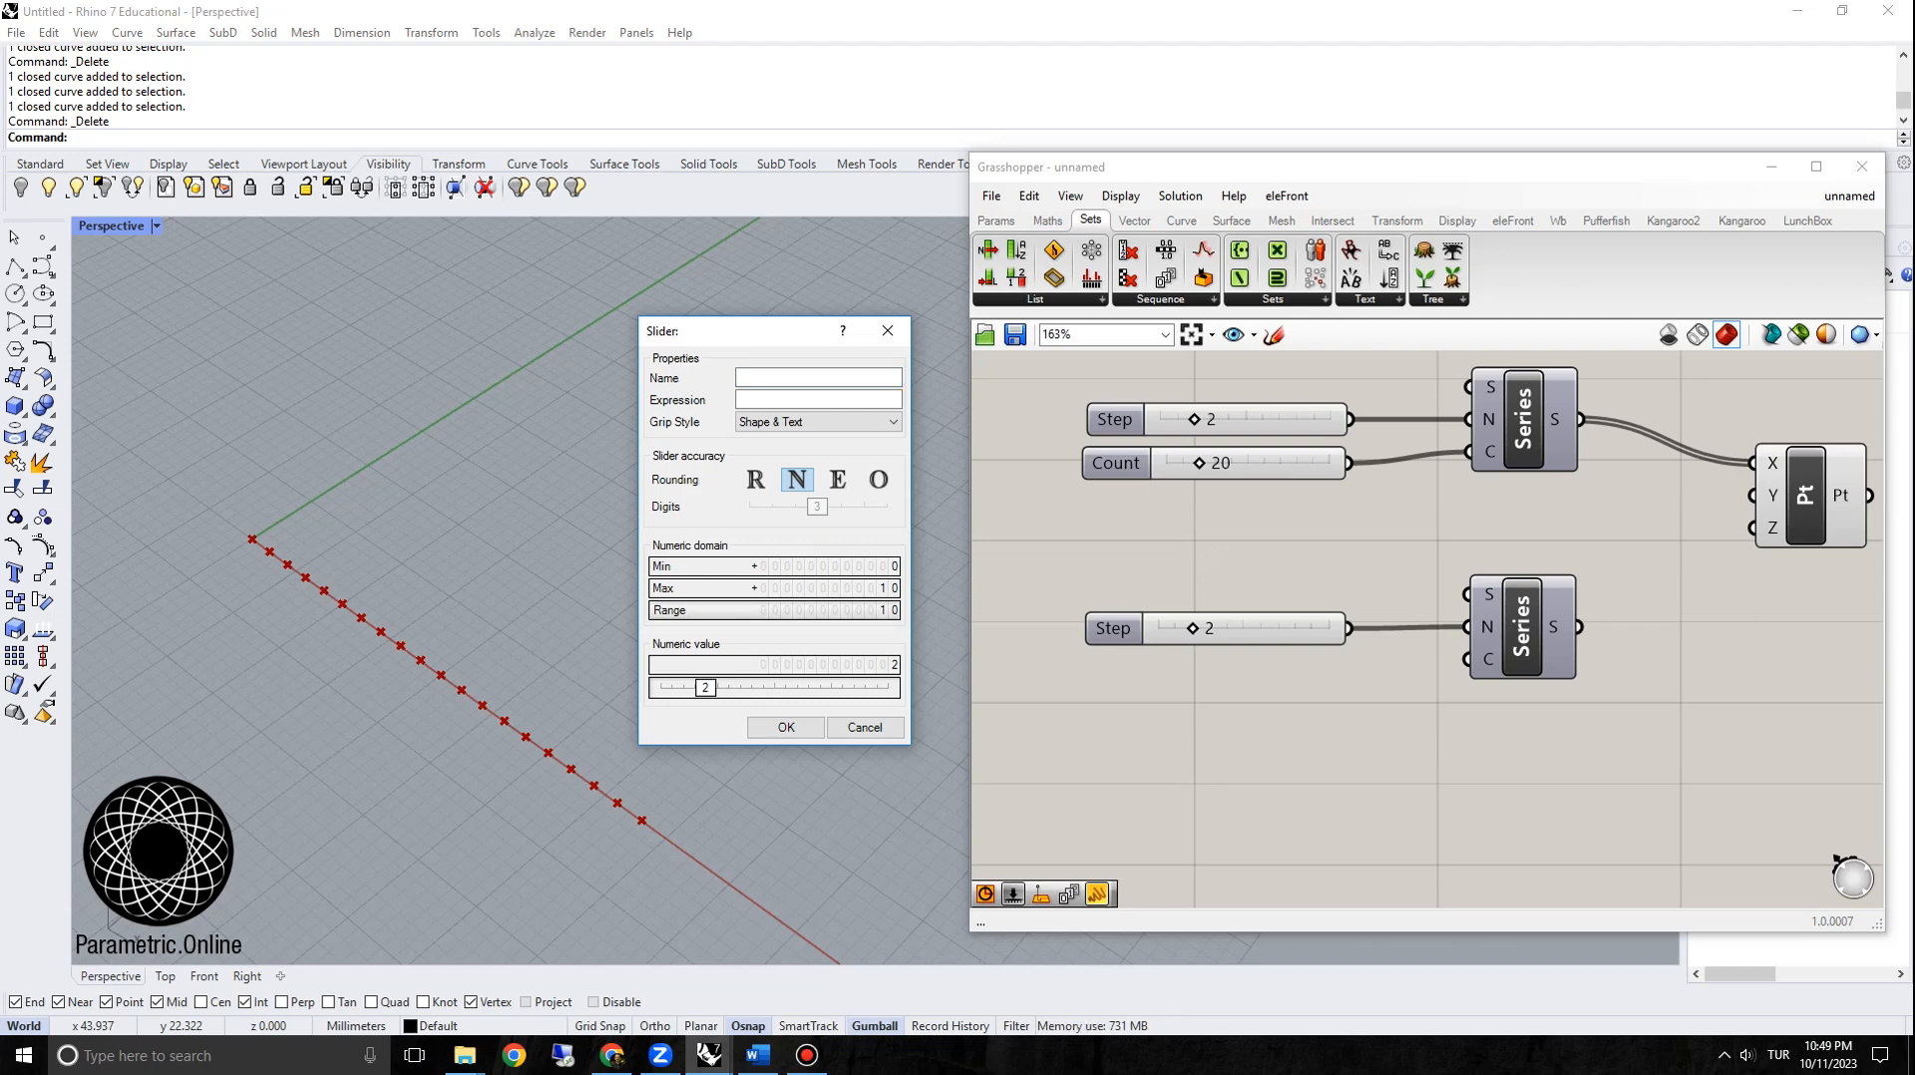
left_click(865, 727)
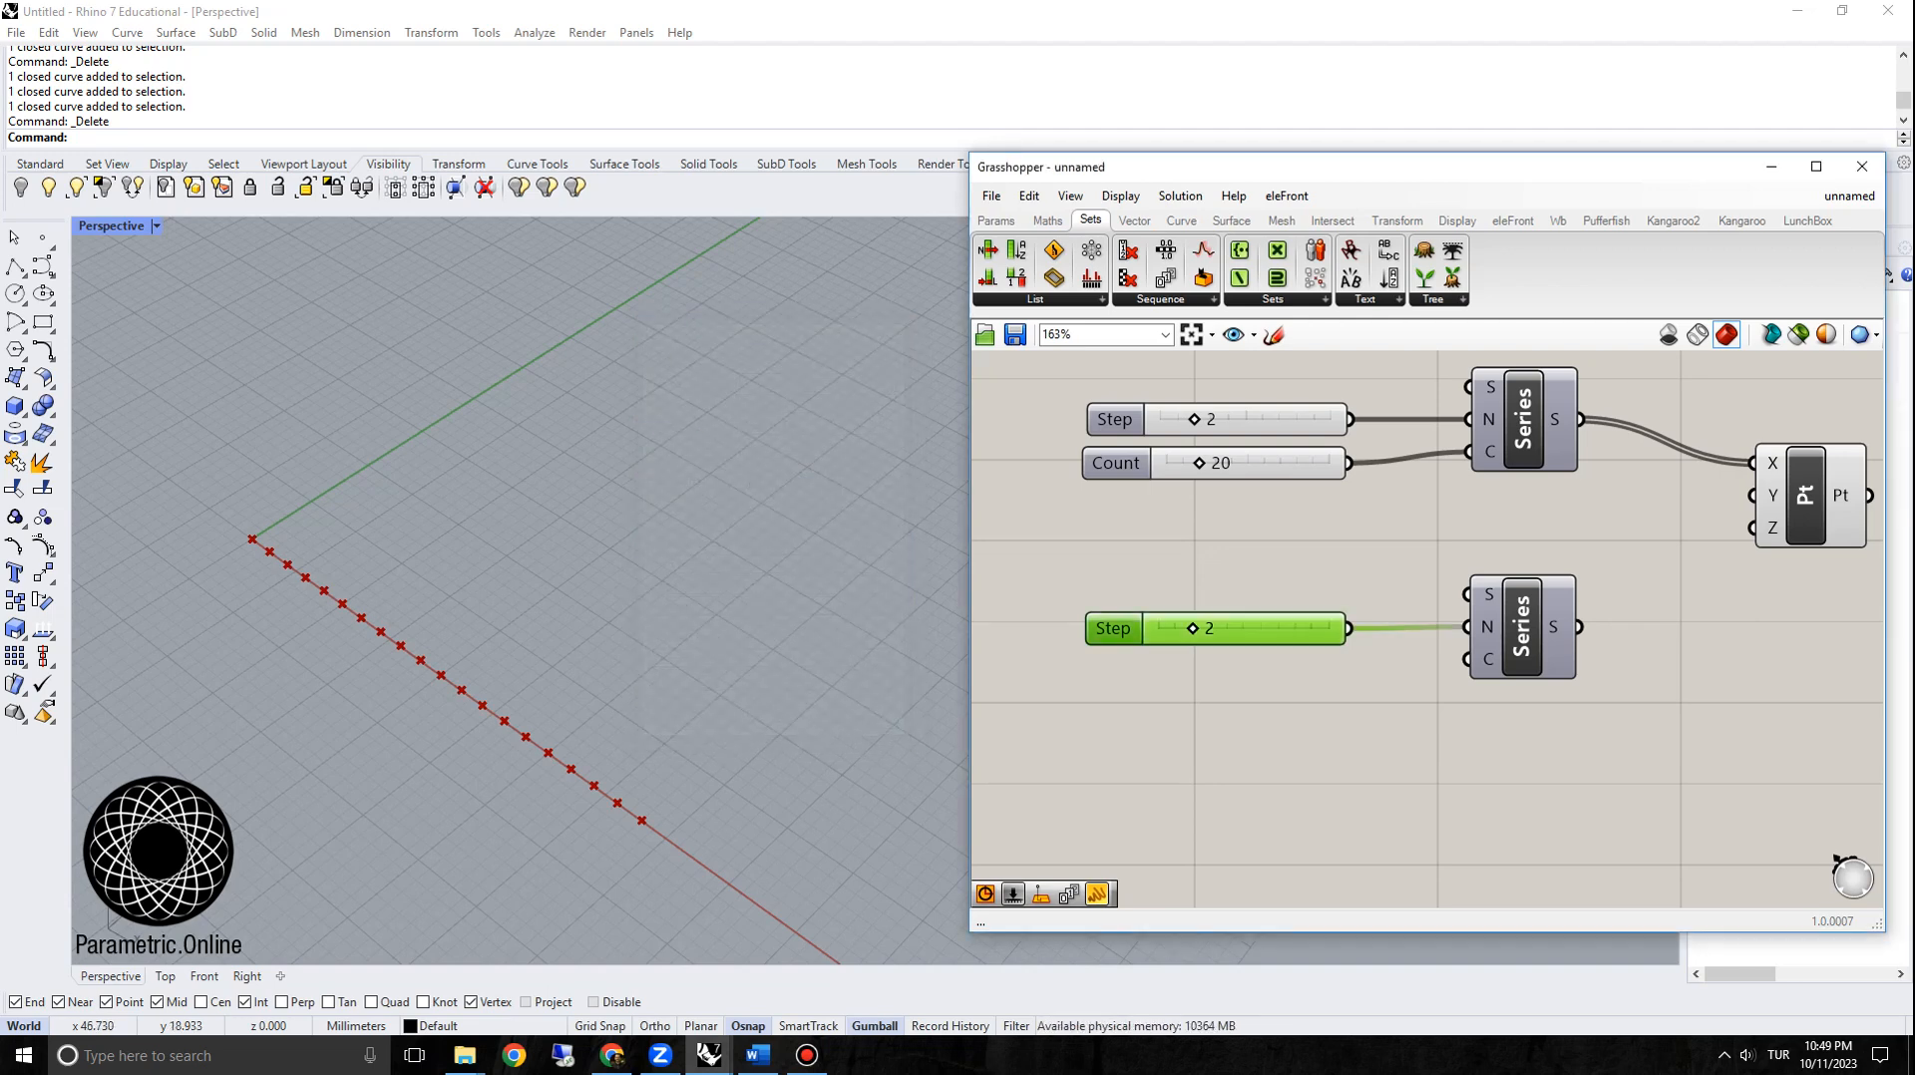
Step: Try deleting the lower Step slider and undo the deletion
key("Delete")
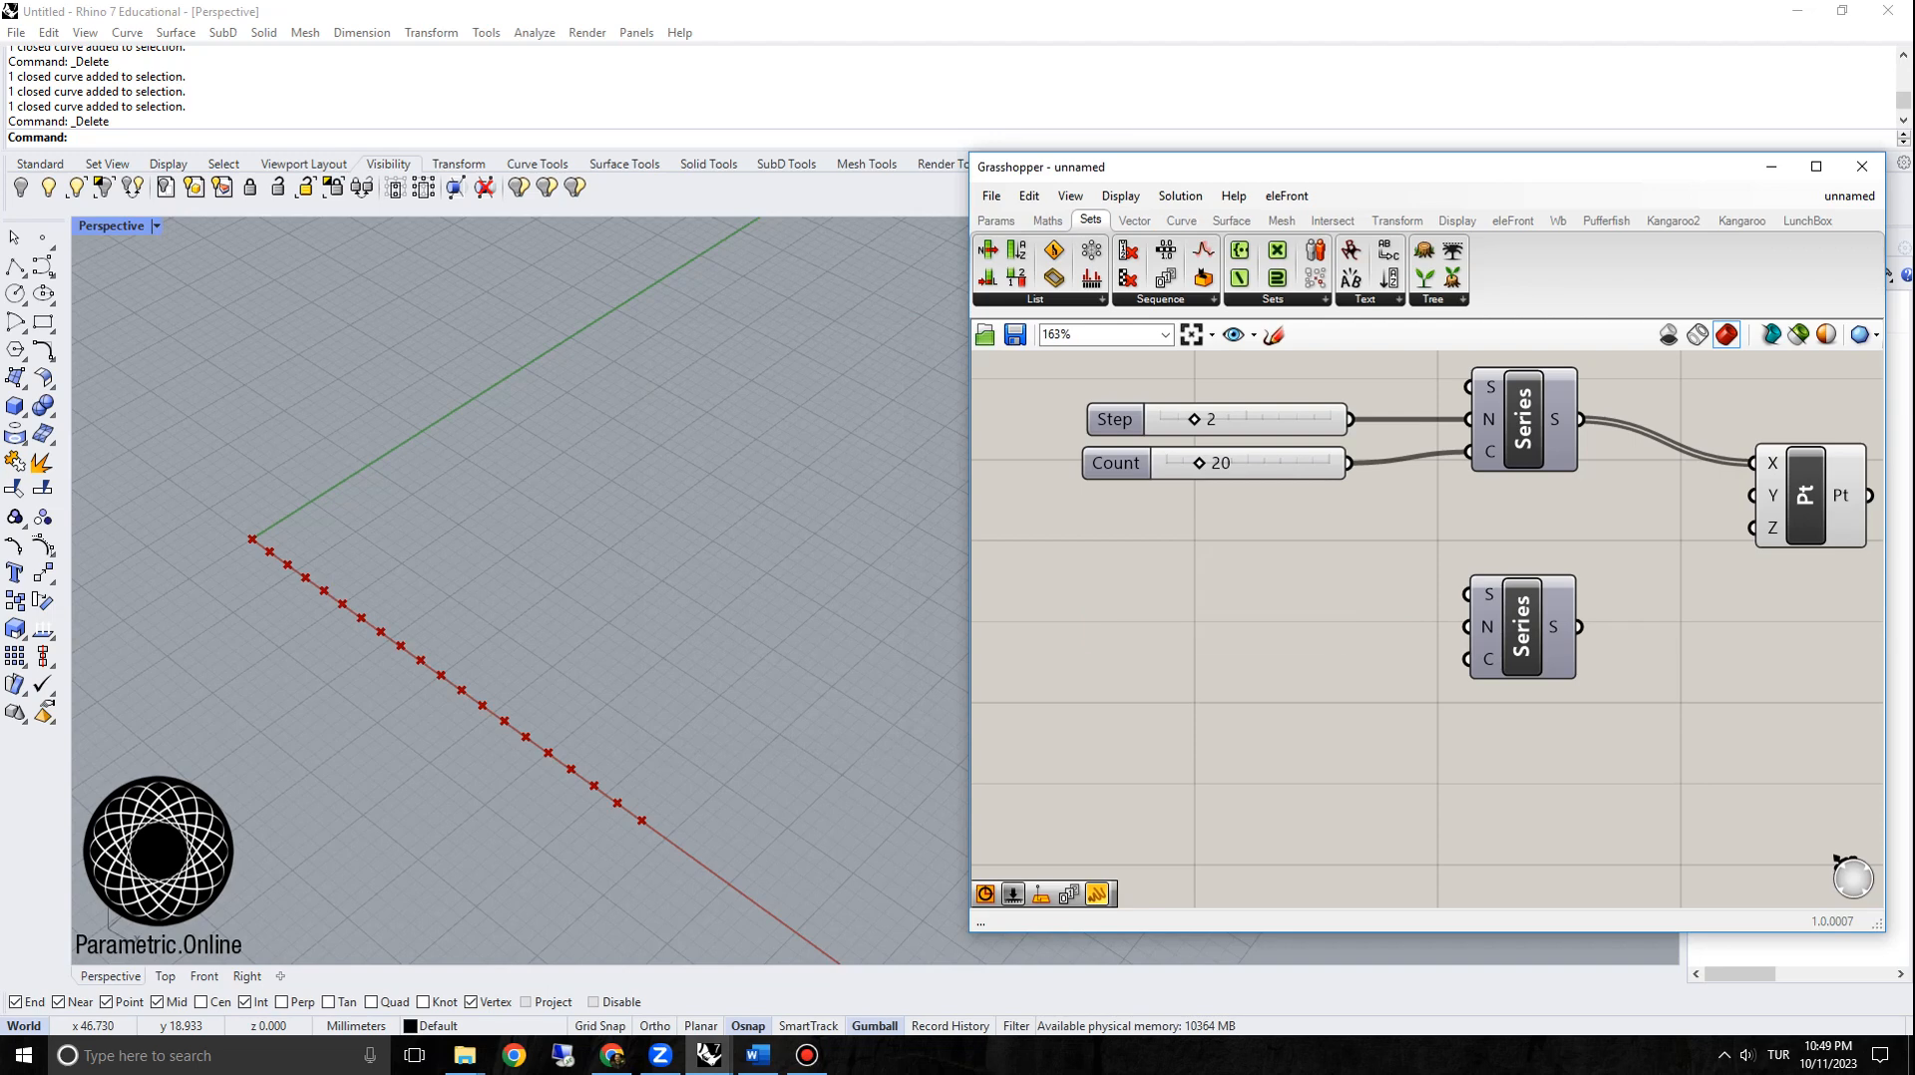
key("ctrl+z")
Step: Create a number slider ranging from 5 to 15 and align it below the lower Step slider
double_click(1194, 663)
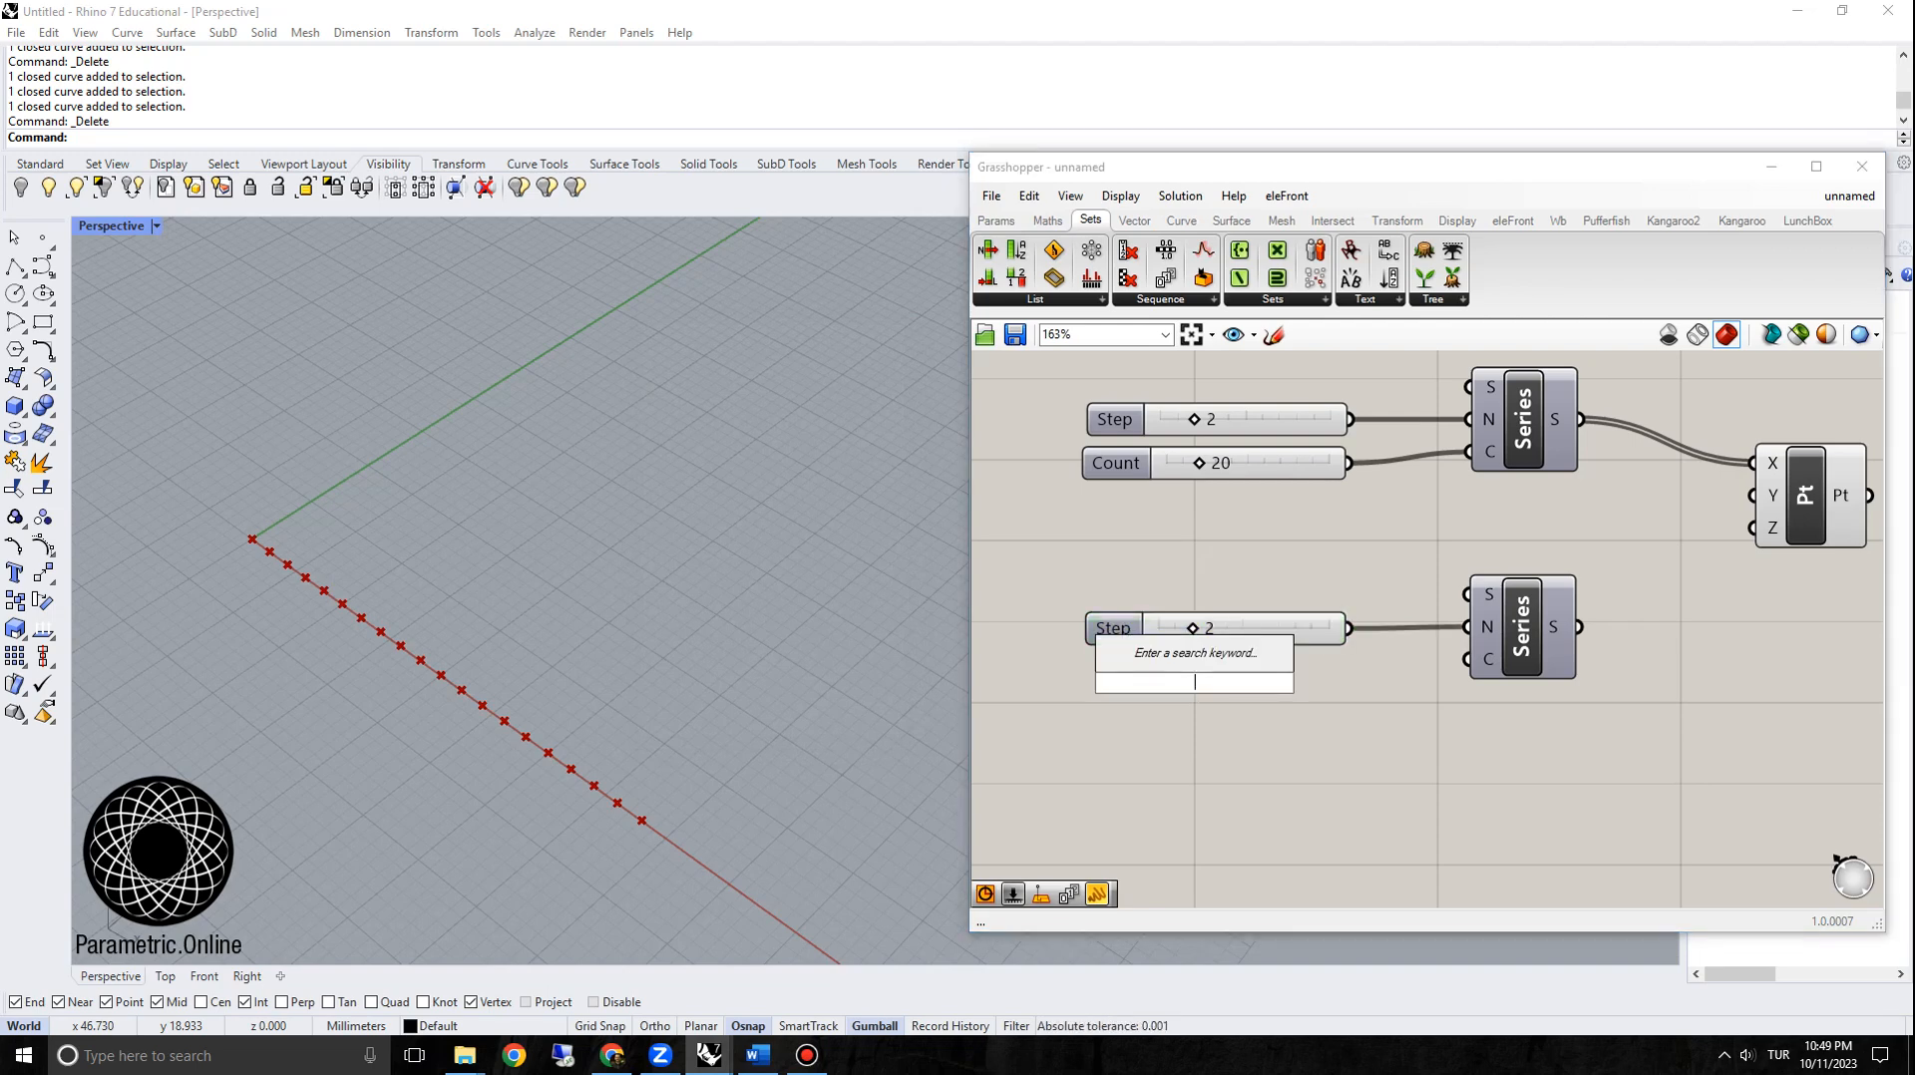
type("5")
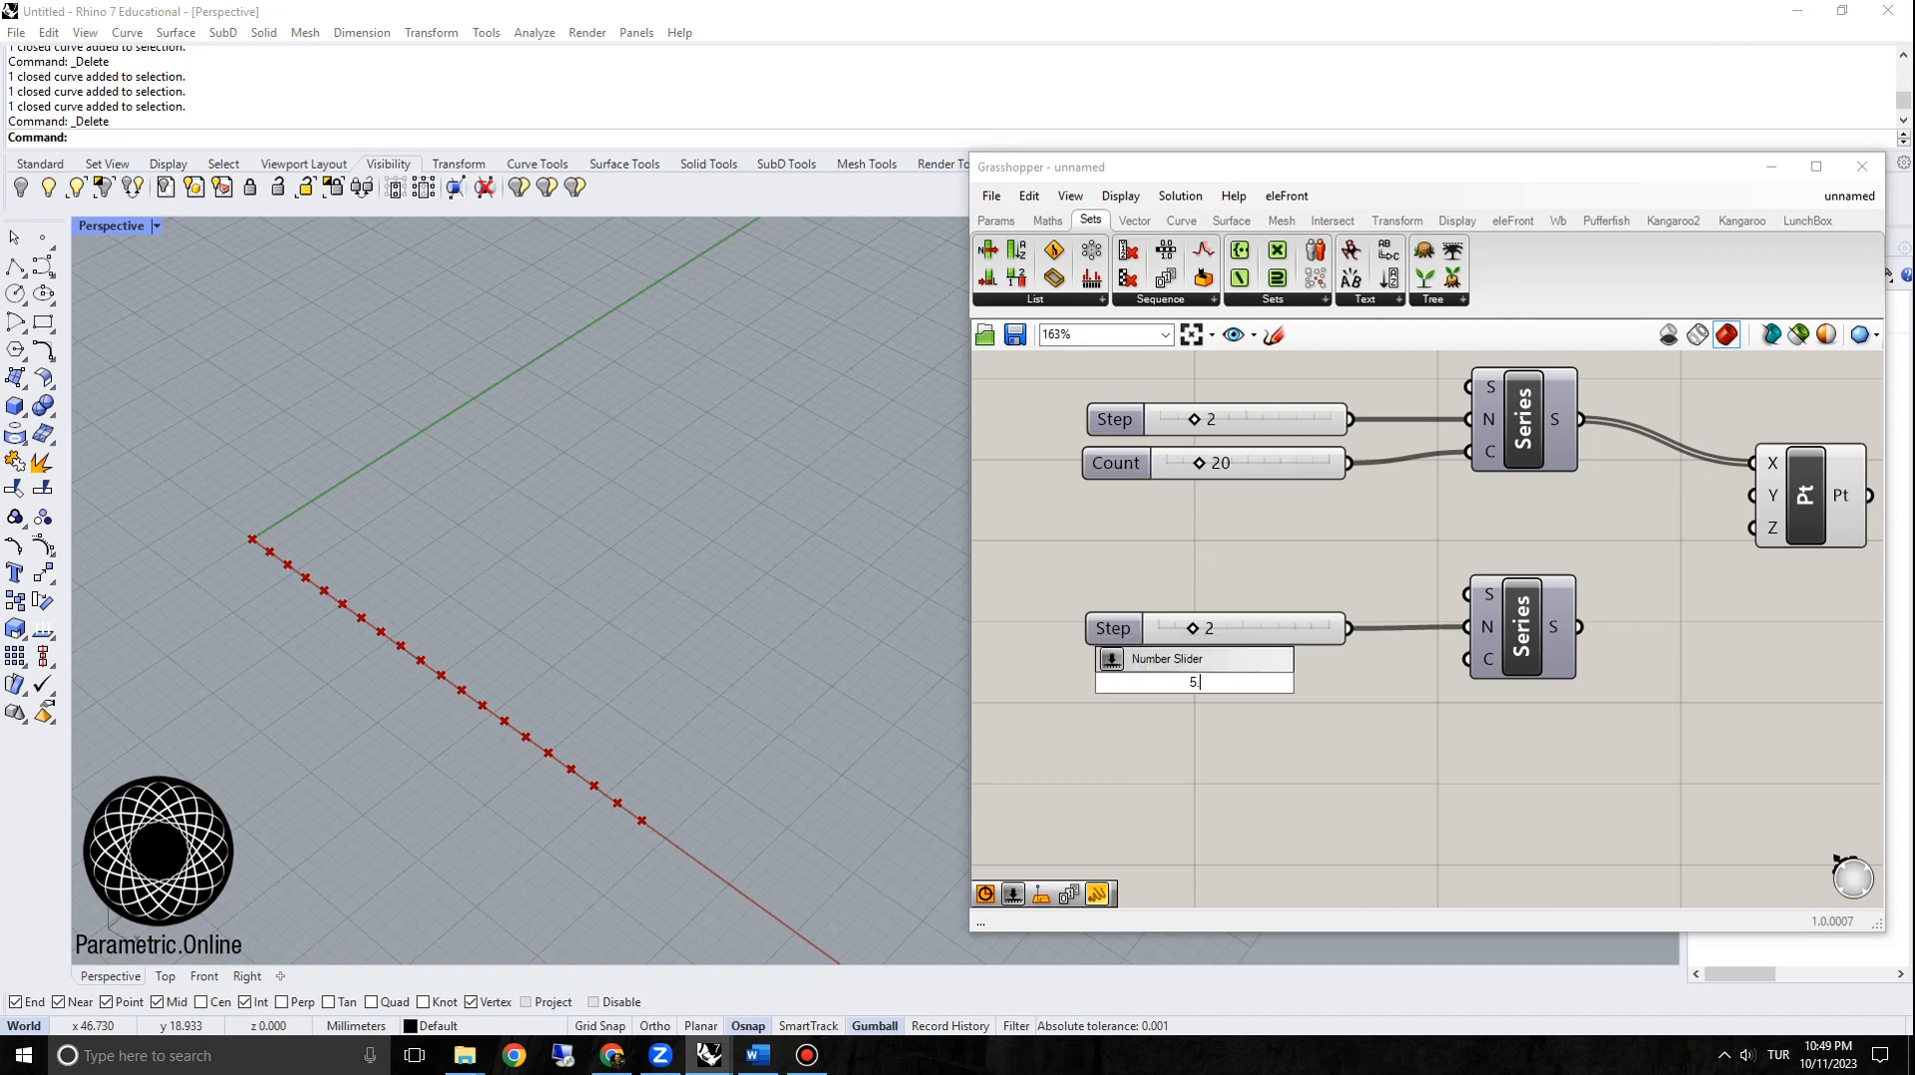
type("..15")
key("Return")
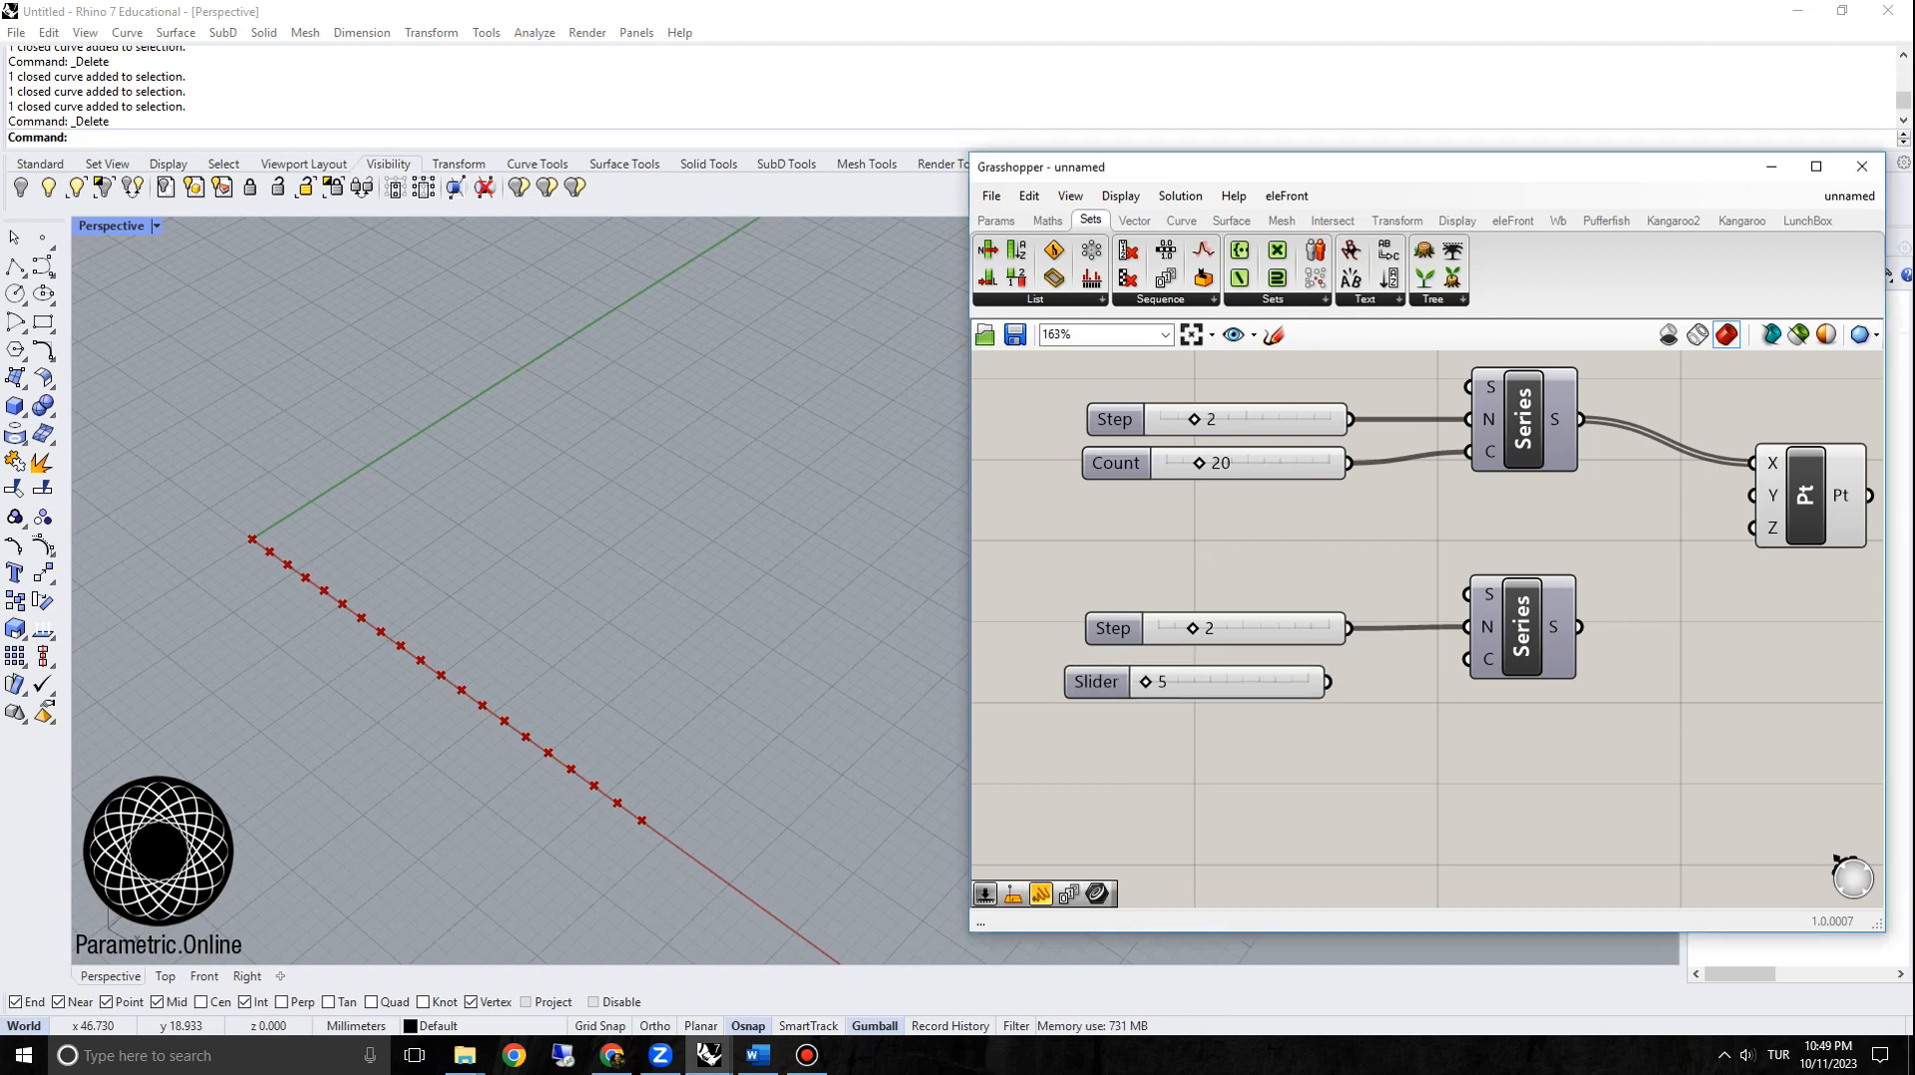
left_click_drag(1096, 683, 1119, 690)
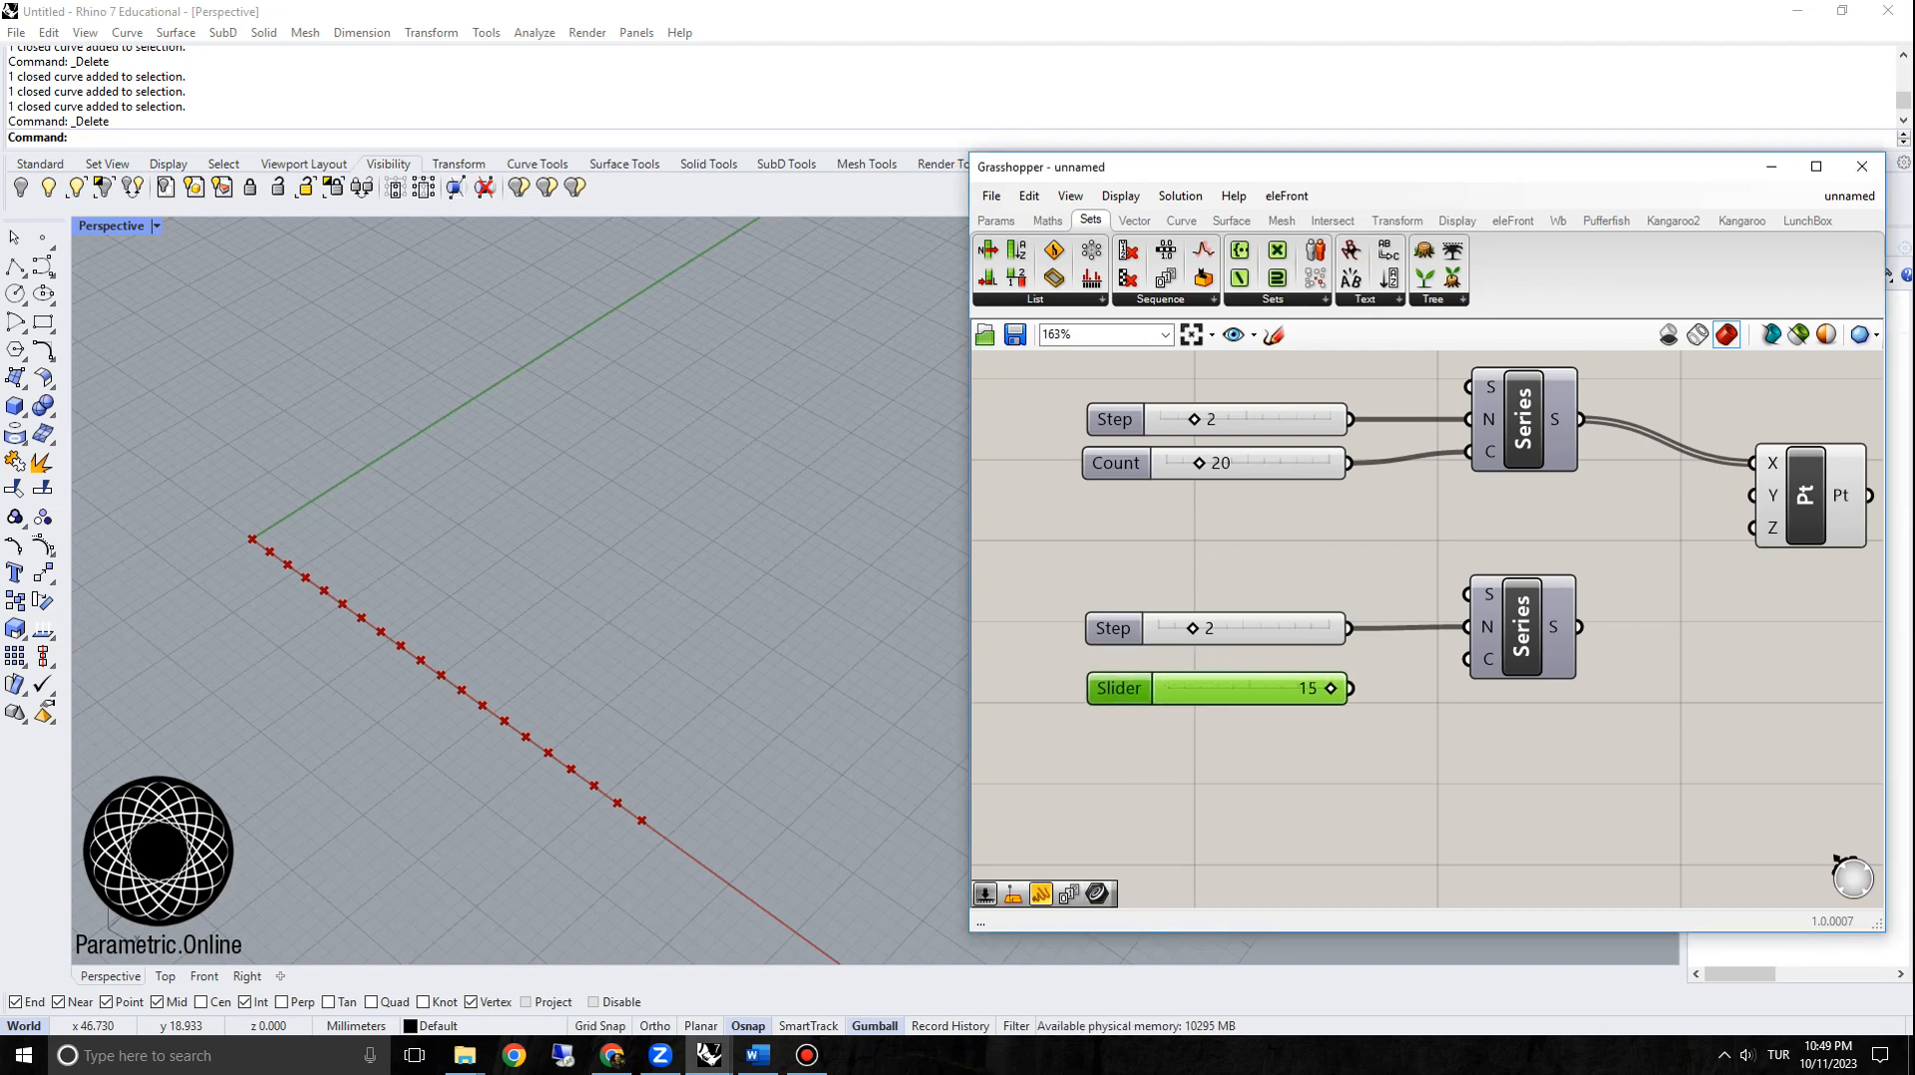
Step: Create a decimal number slider starting at 2.0 below the existing sliders, and delete it
double_click(1191, 750)
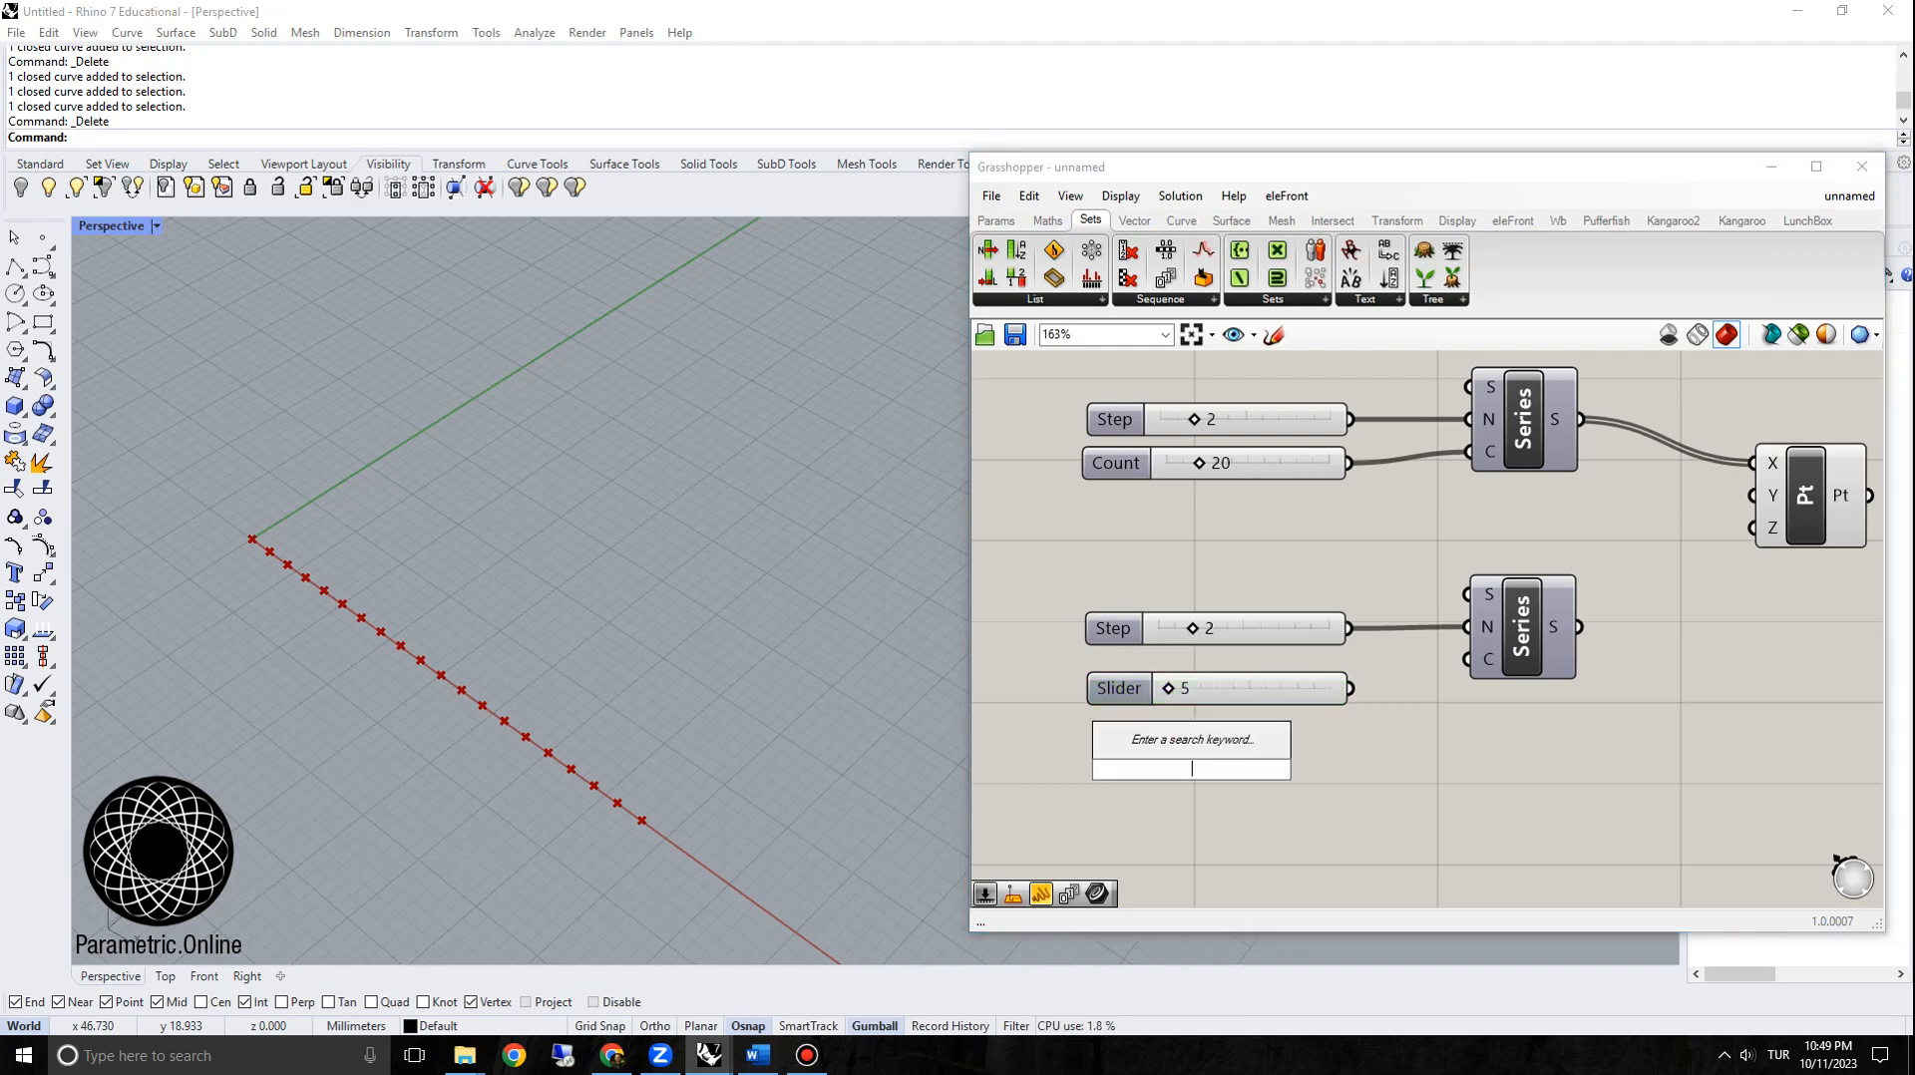
type("2.0.")
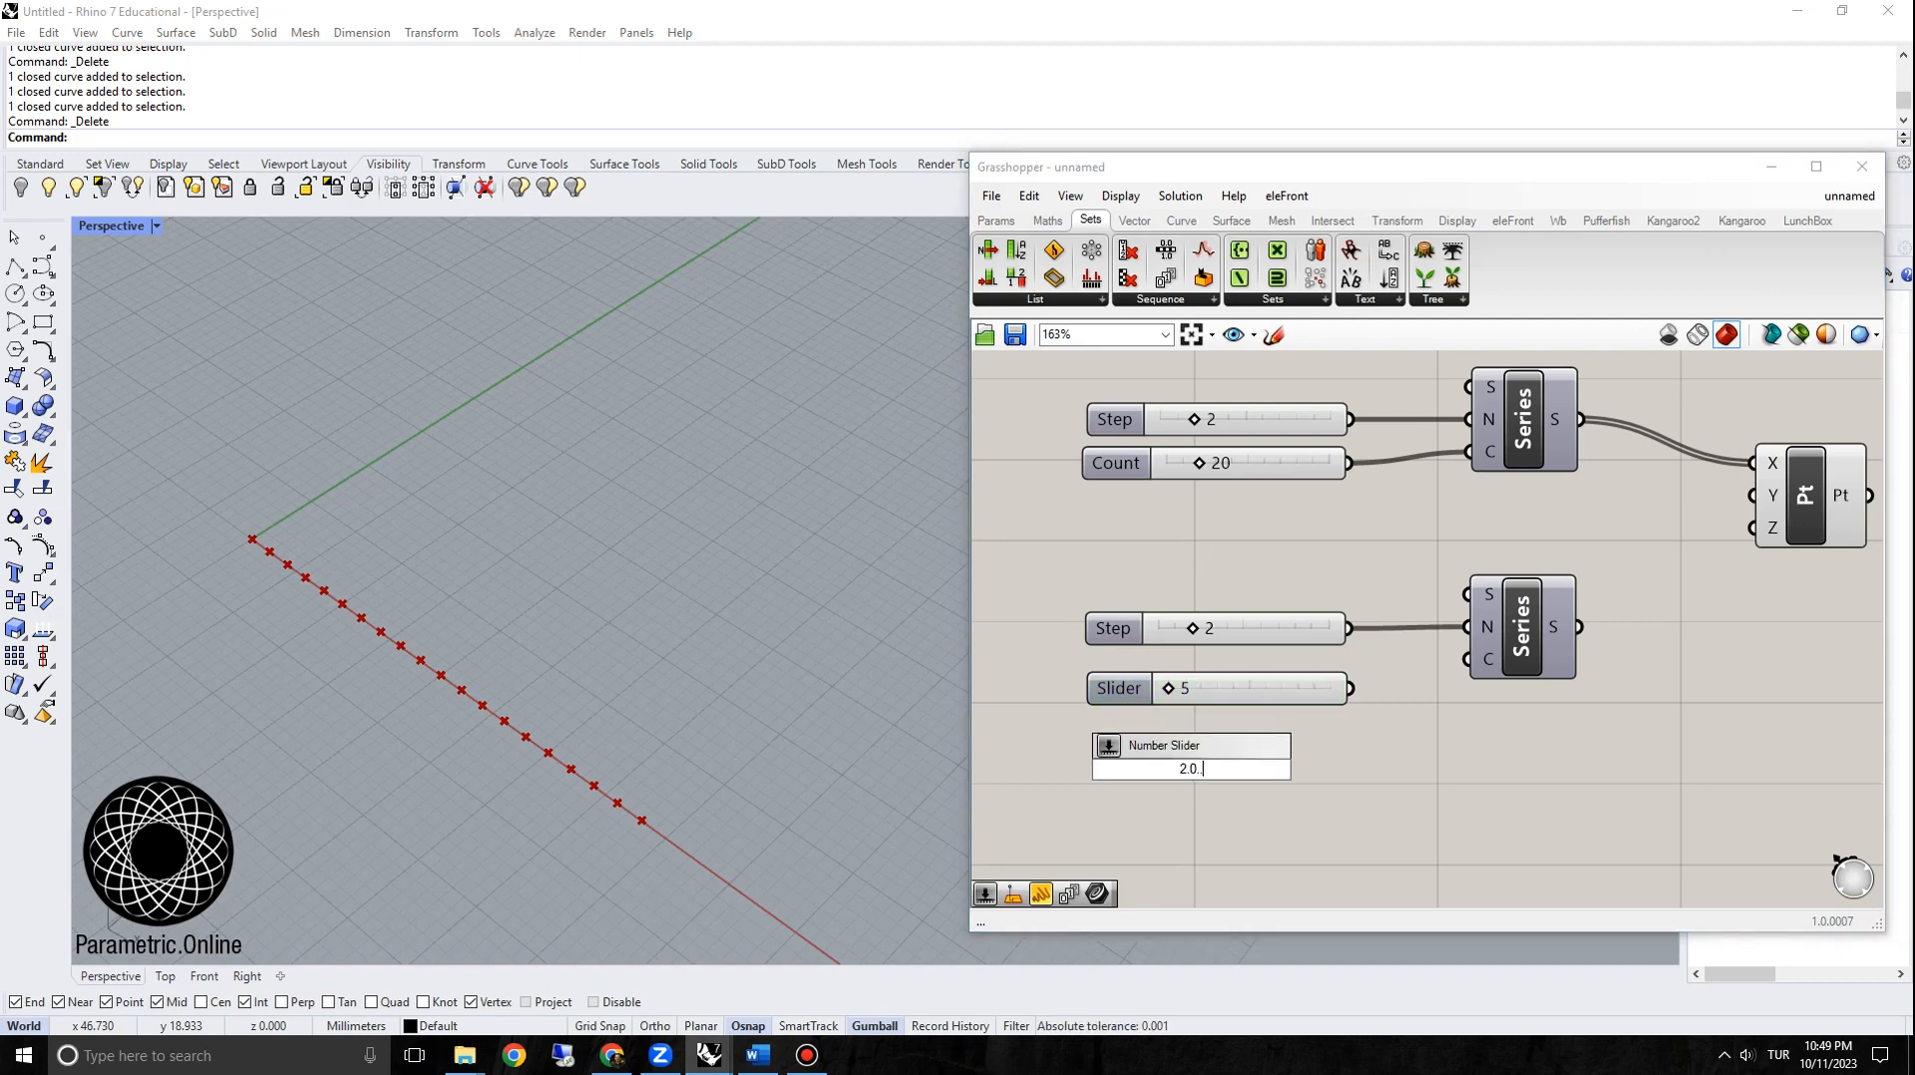
type(".")
key("Return")
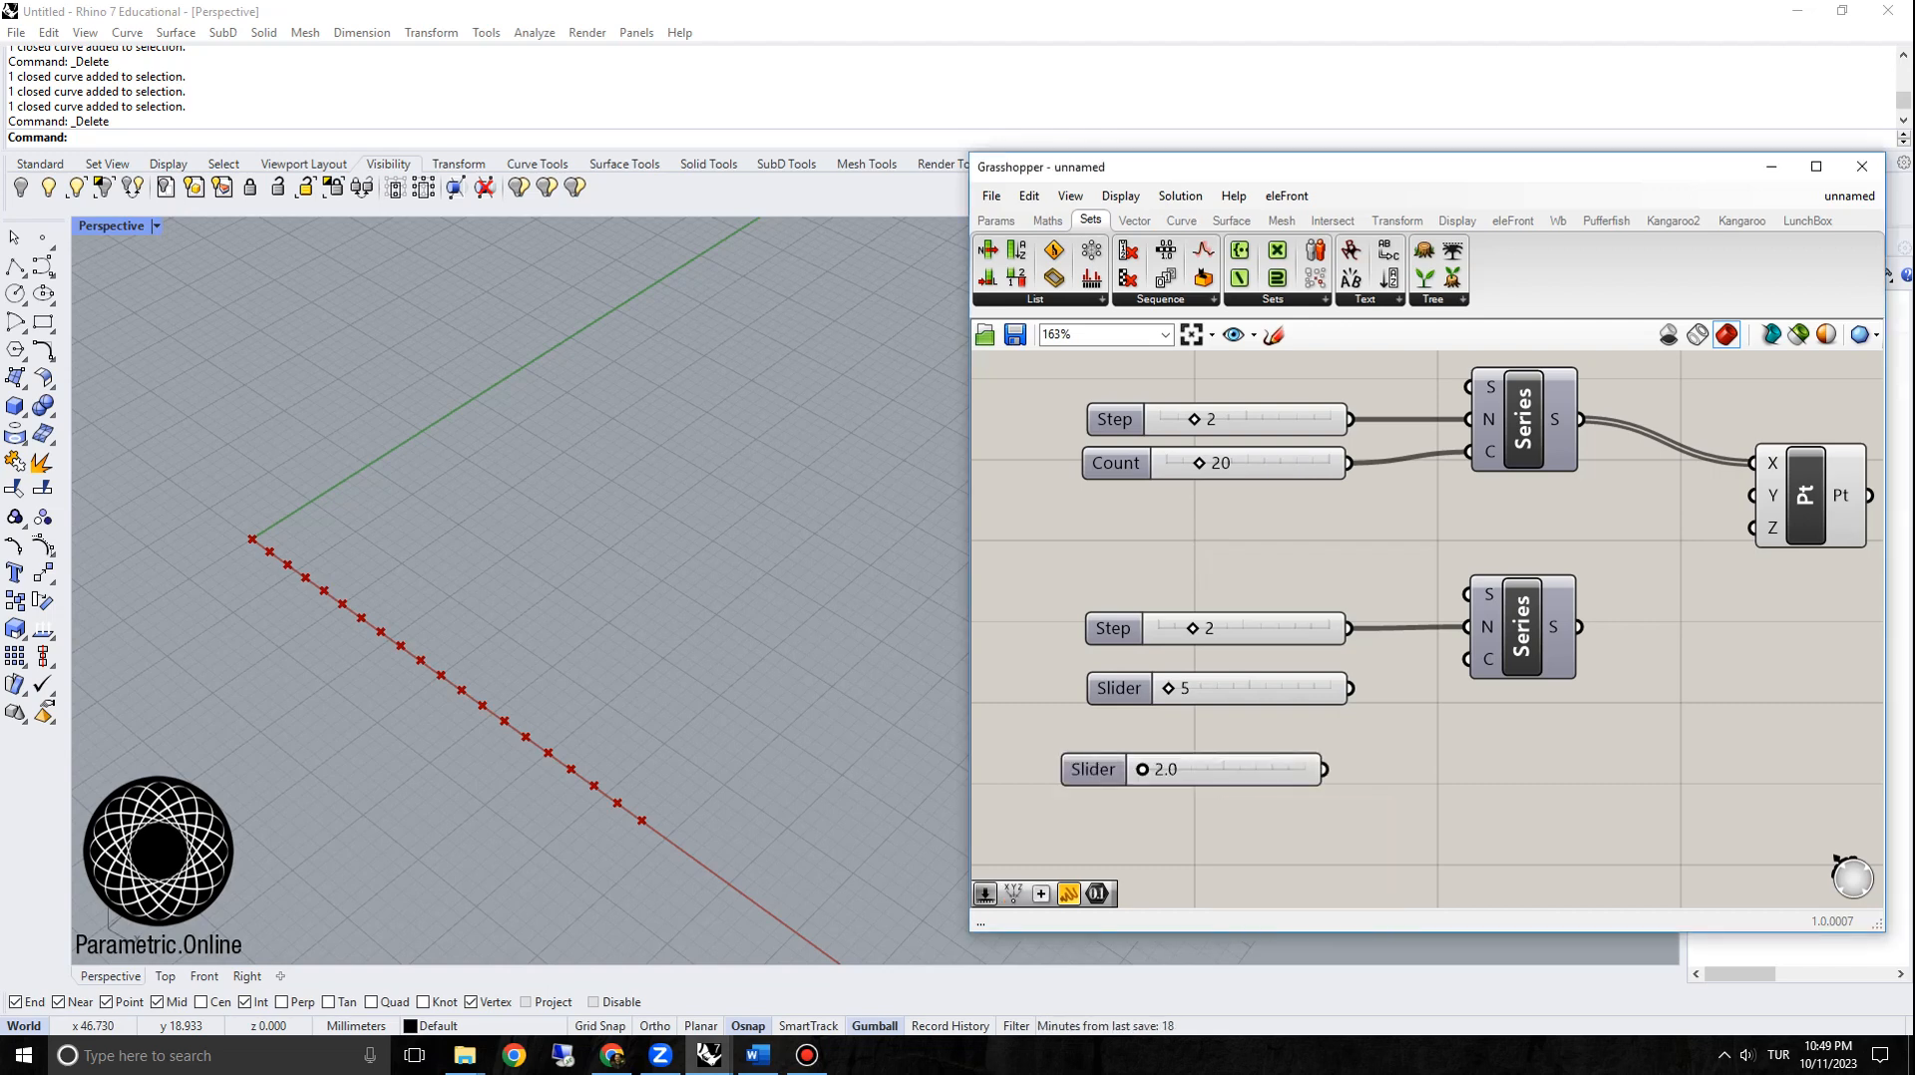
mouse_move(1142, 768)
left_mouse_down()
mouse_move(1286, 769)
mouse_move(1112, 760)
left_mouse_up()
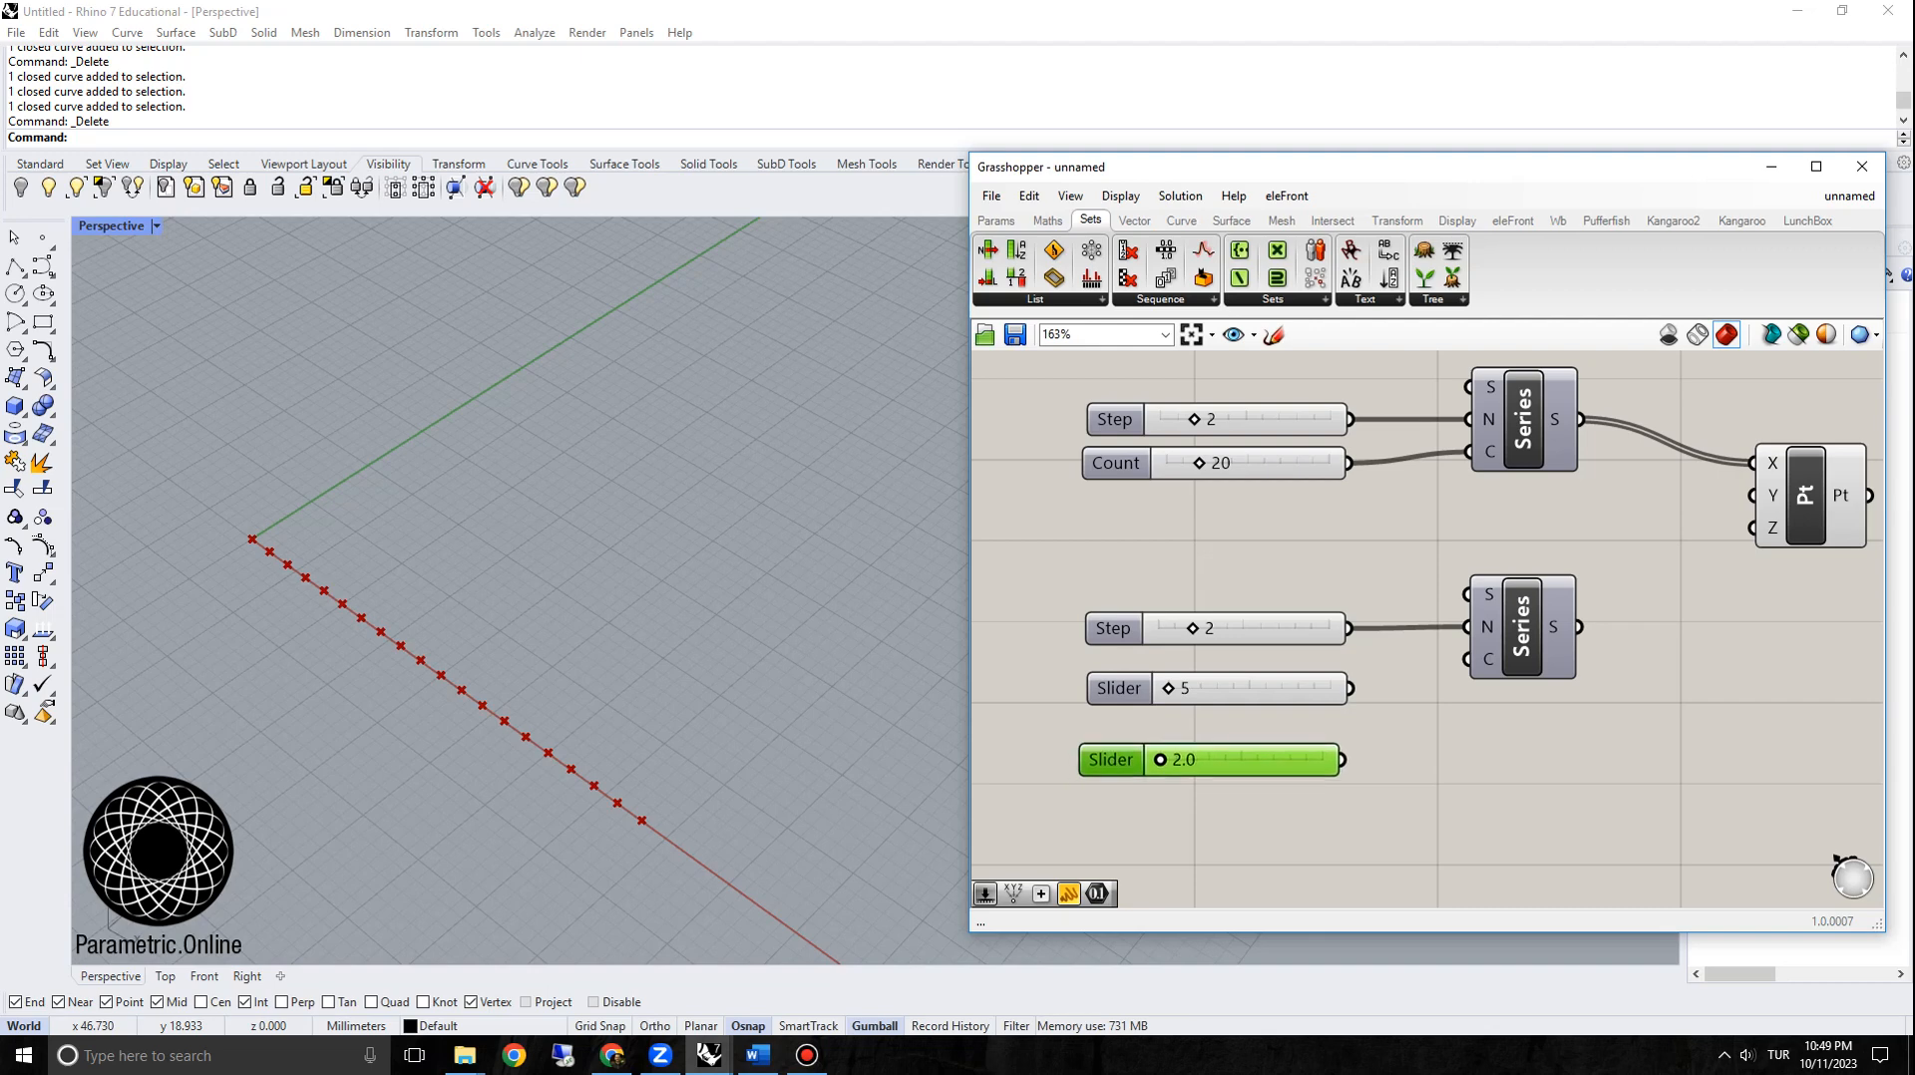
key("Delete")
Step: Connect the 5 to 15 slider to the lower Series component's count input and that Series output to the point component's Y input
left_click_drag(1350, 688, 1466, 659)
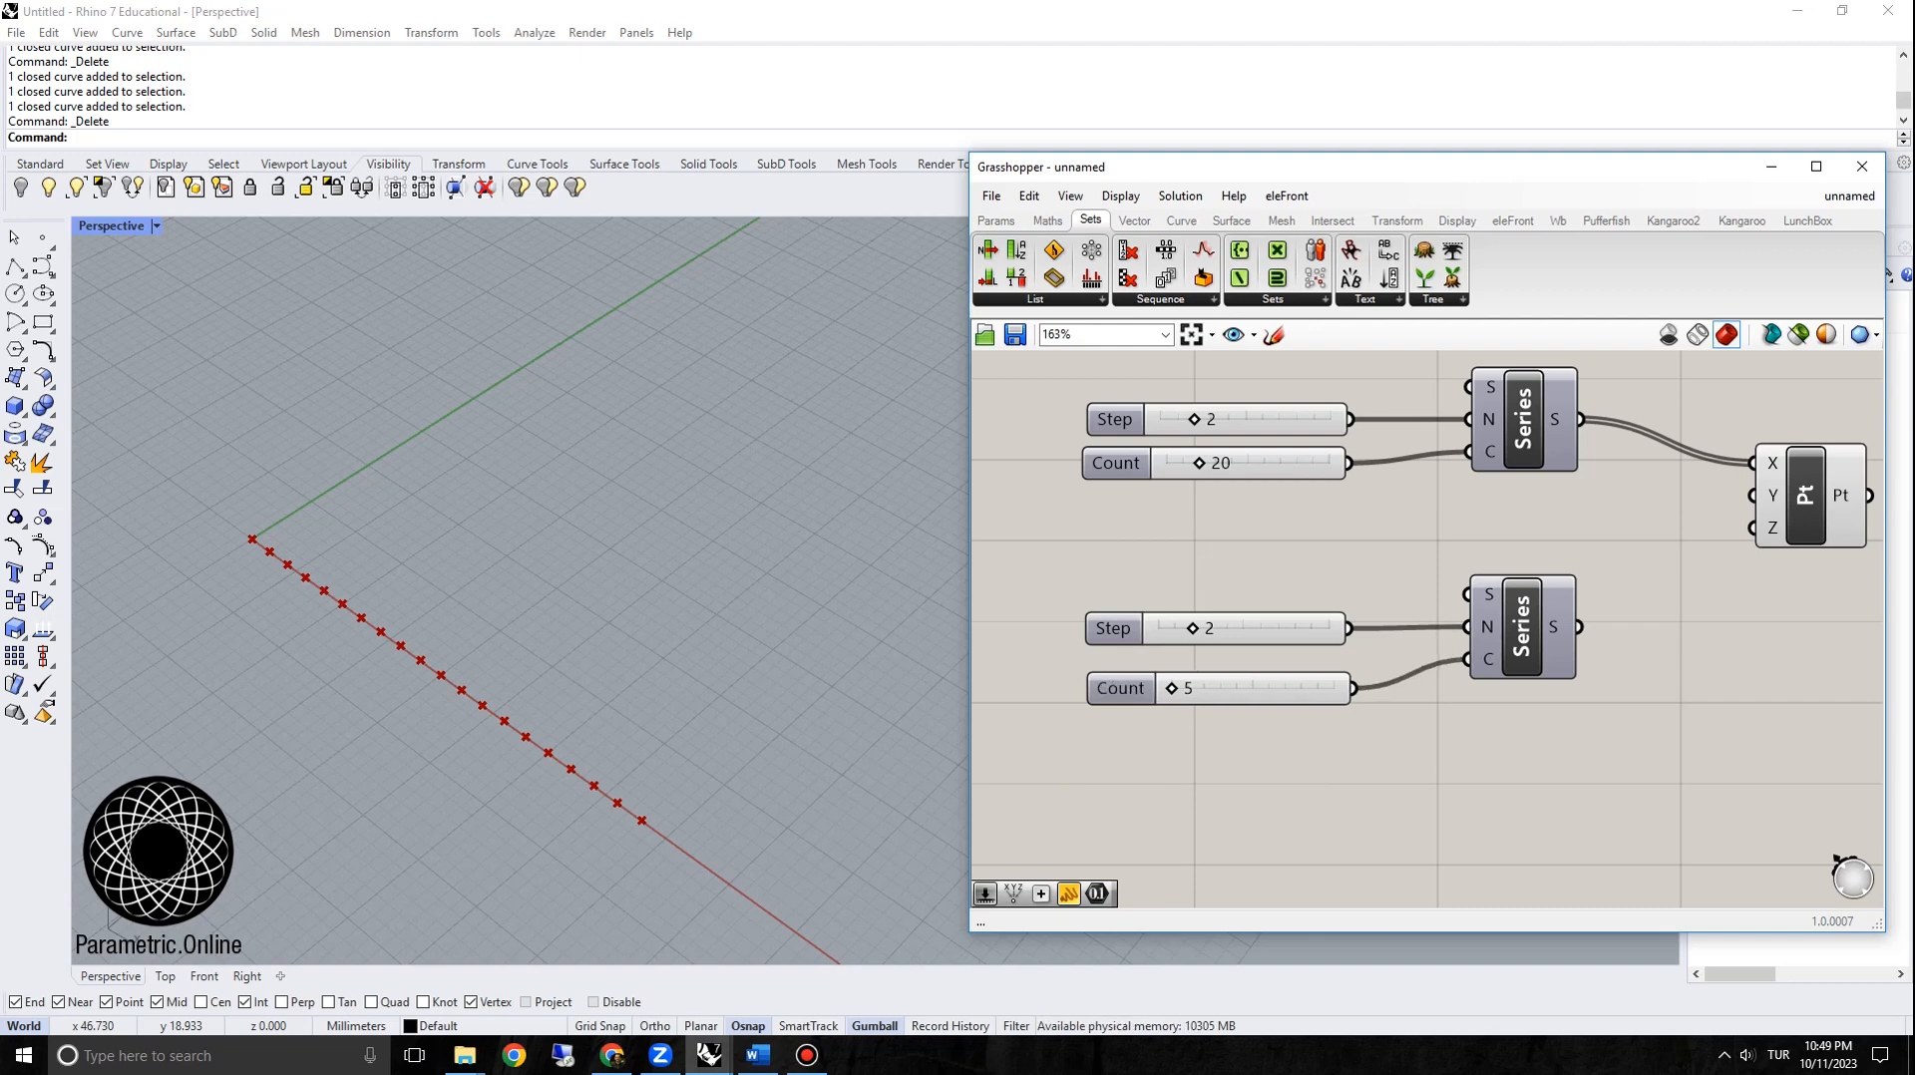
left_click(1522, 638)
scroll(1616, 643, "down", 2)
right_click_drag(1616, 643, 1554, 658)
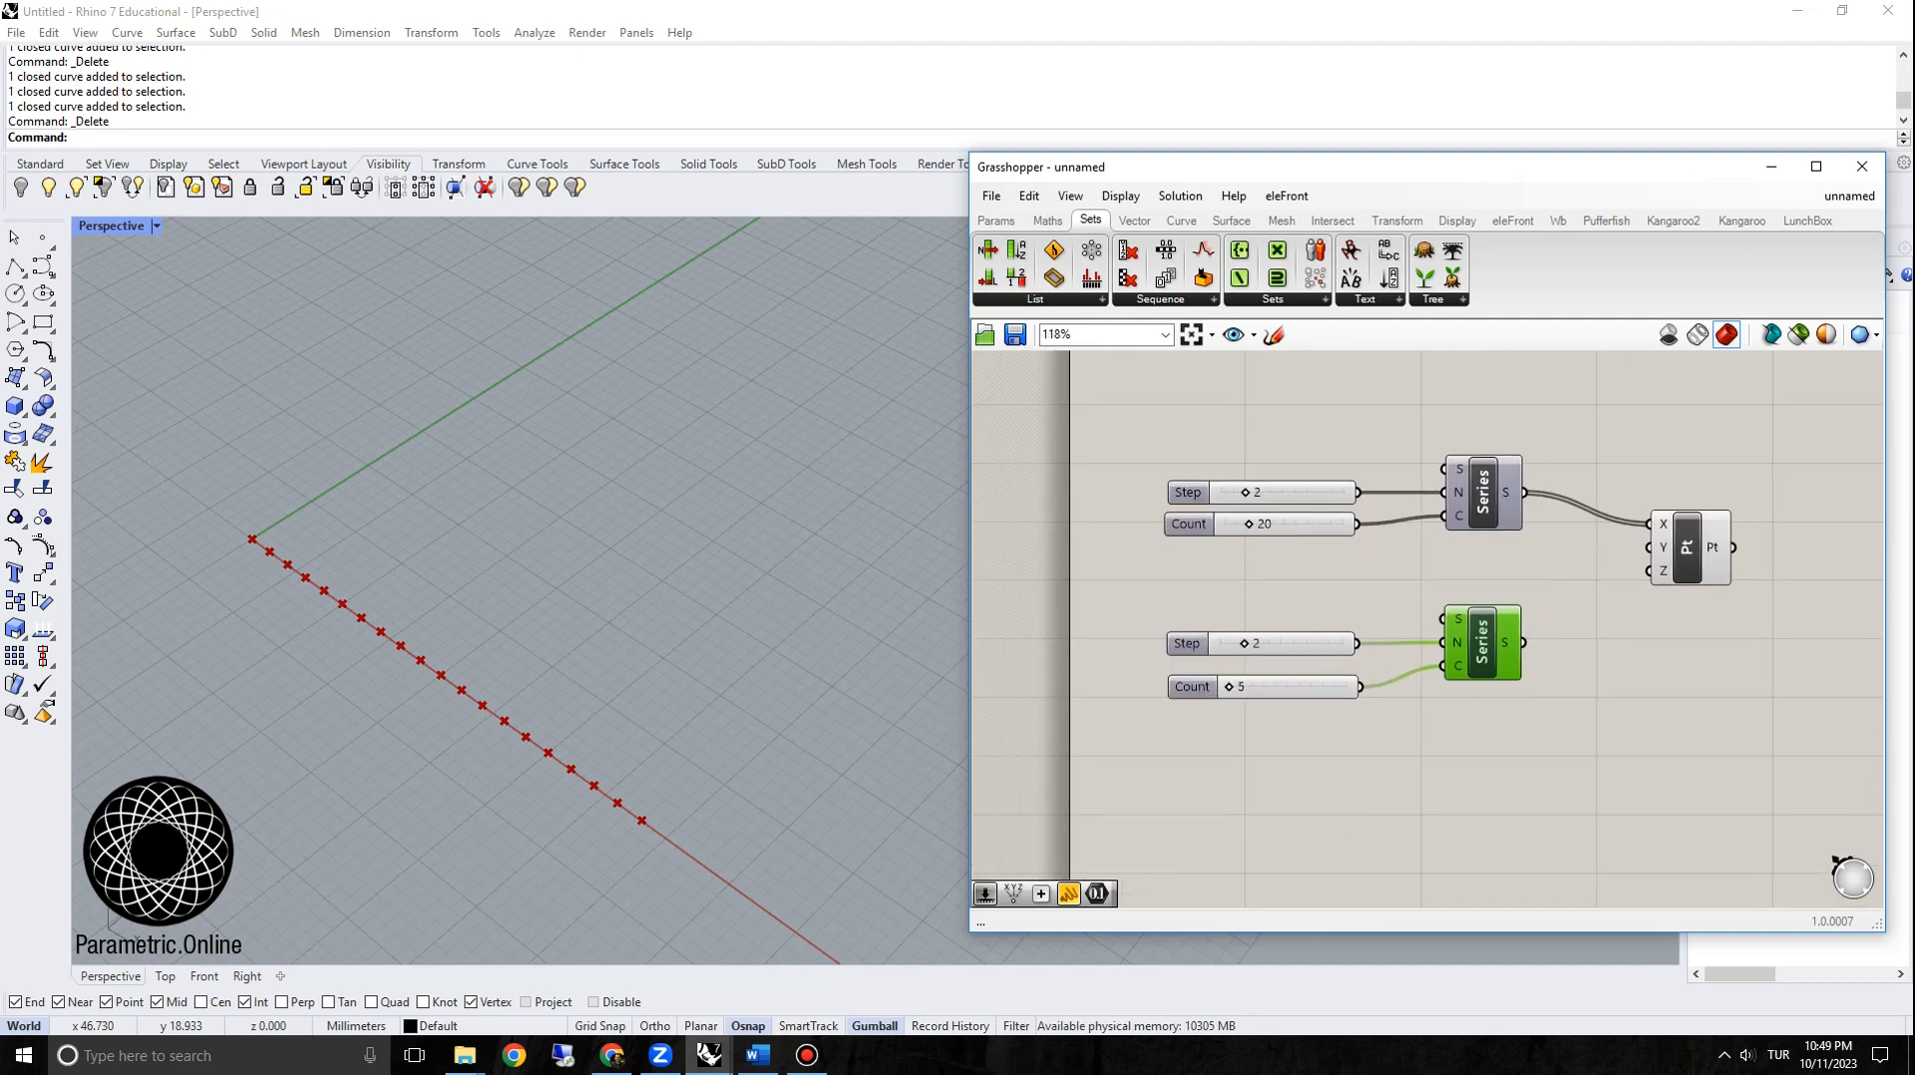
scroll(1443, 532, "up", 1)
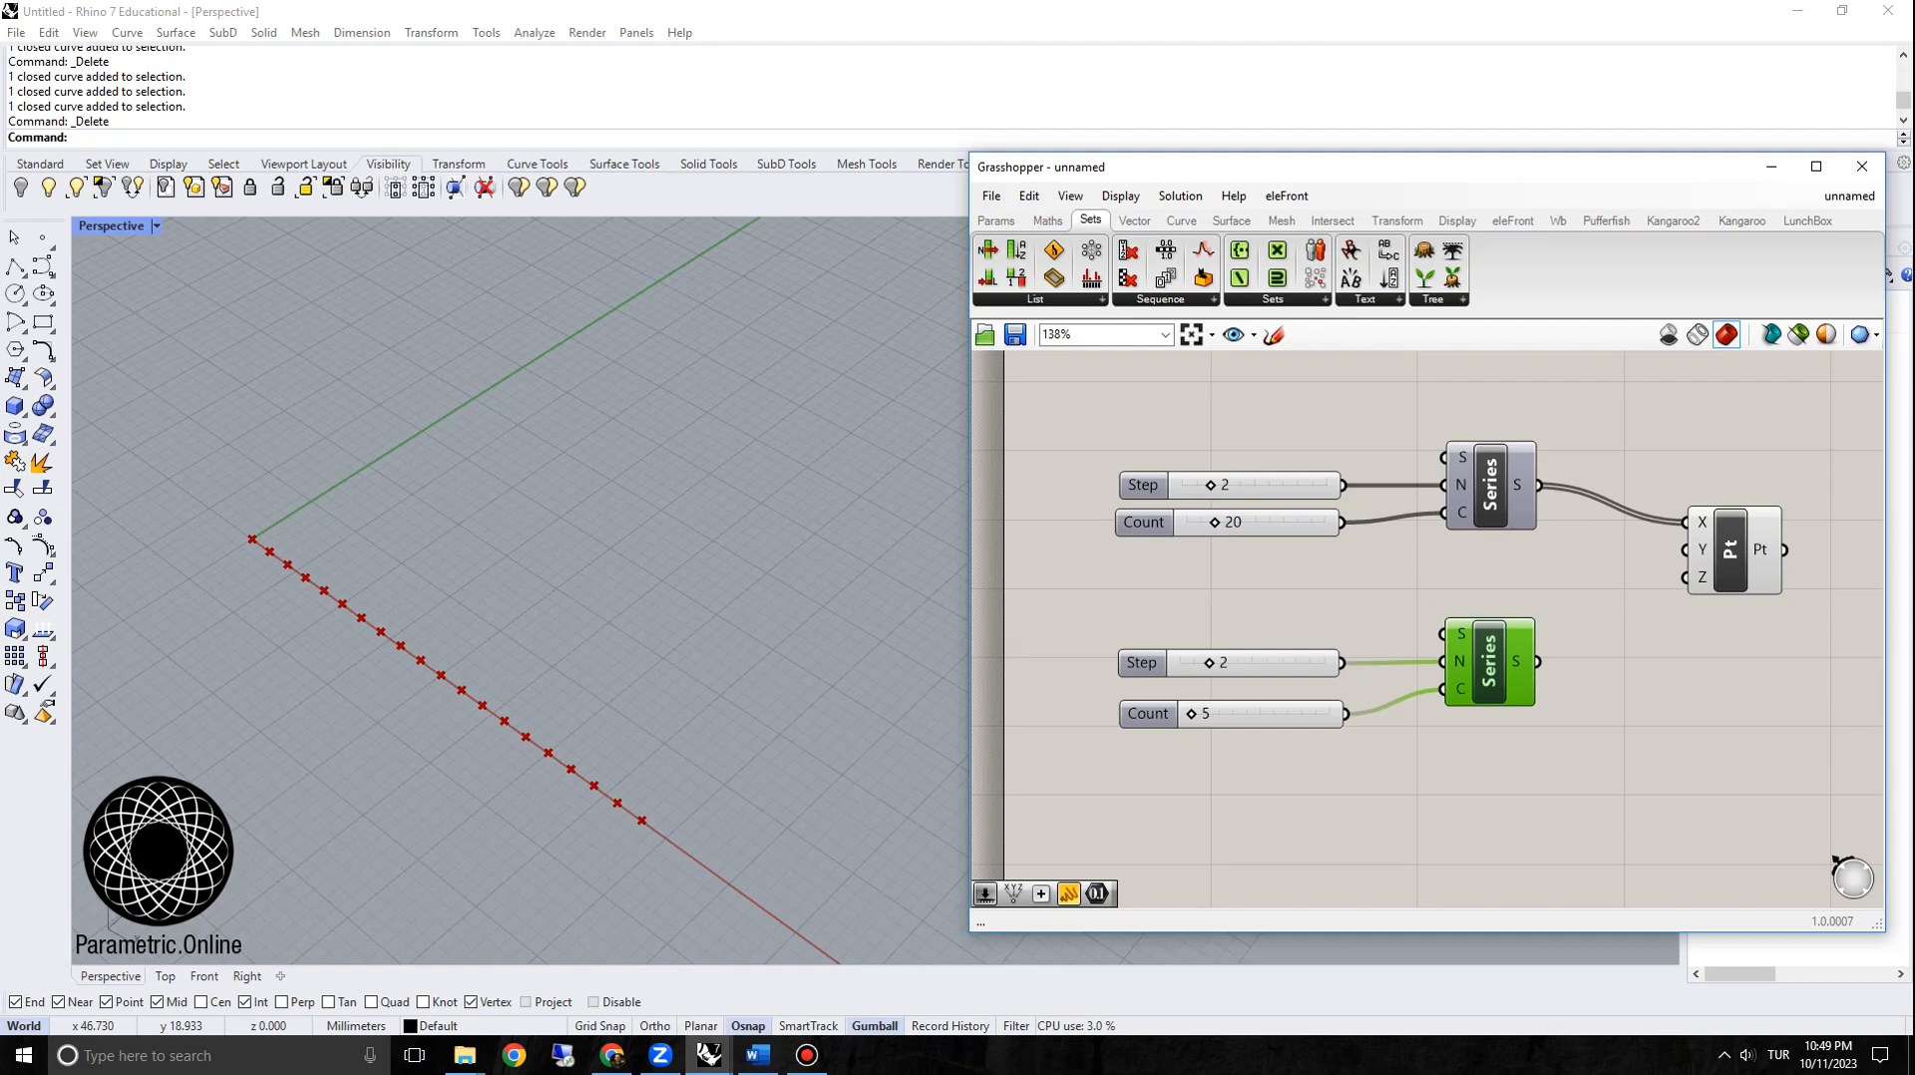
left_click_drag(1538, 661, 1685, 549)
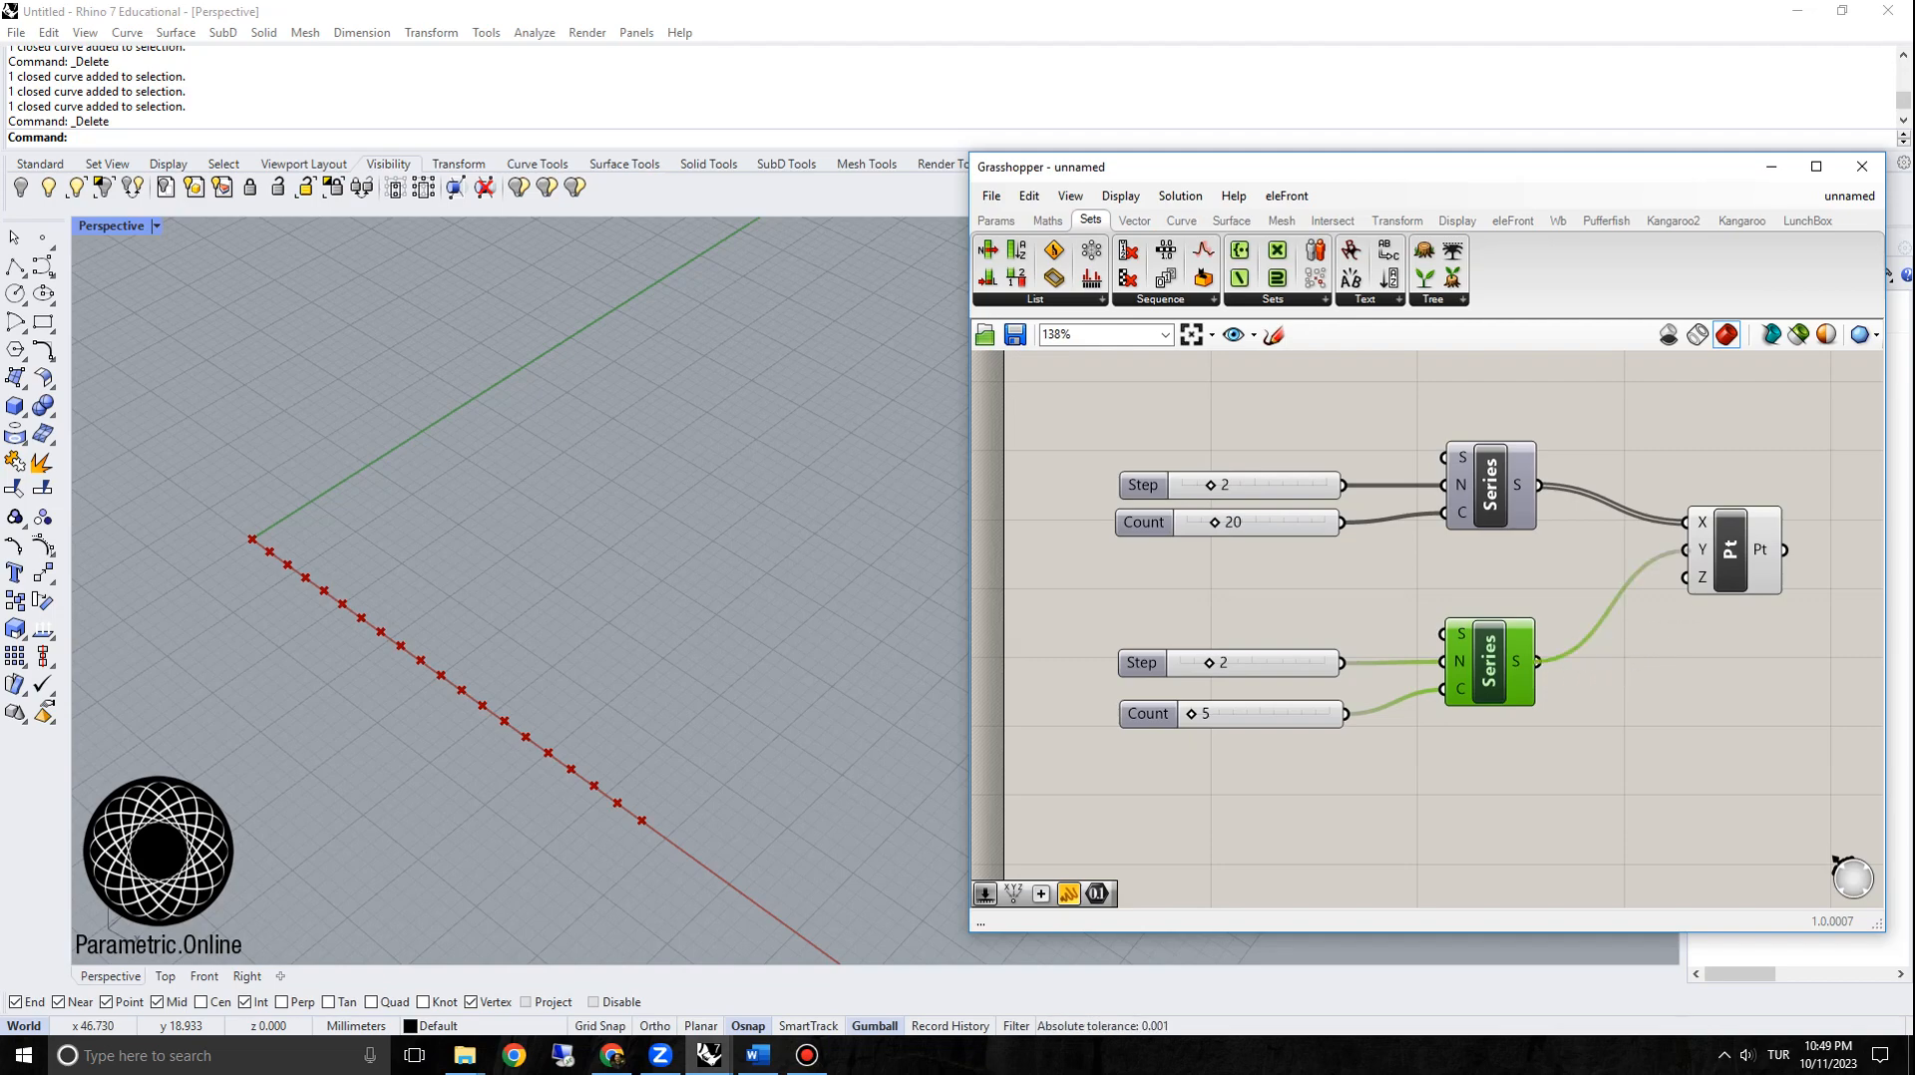
scroll(486, 560, "down", 9)
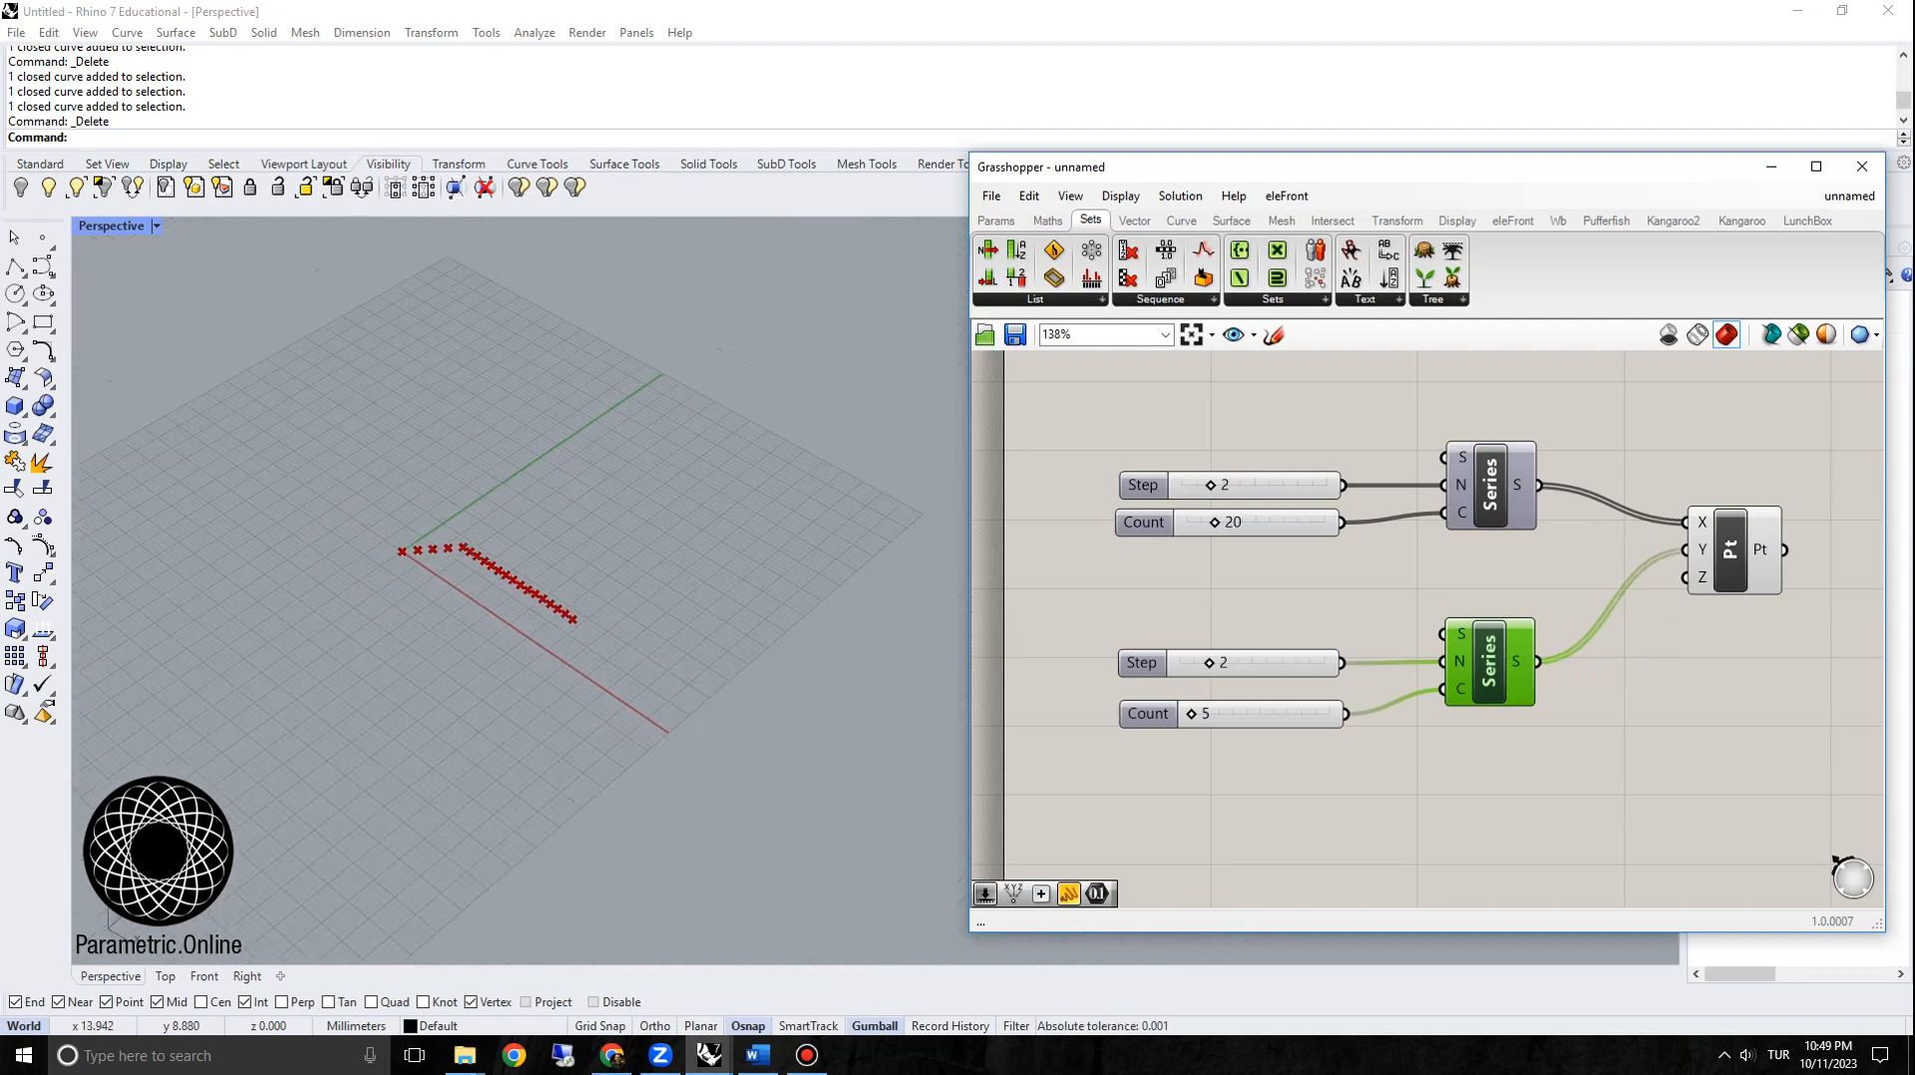
scroll(399, 533, "up", 8)
scroll(640, 653, "up", 4)
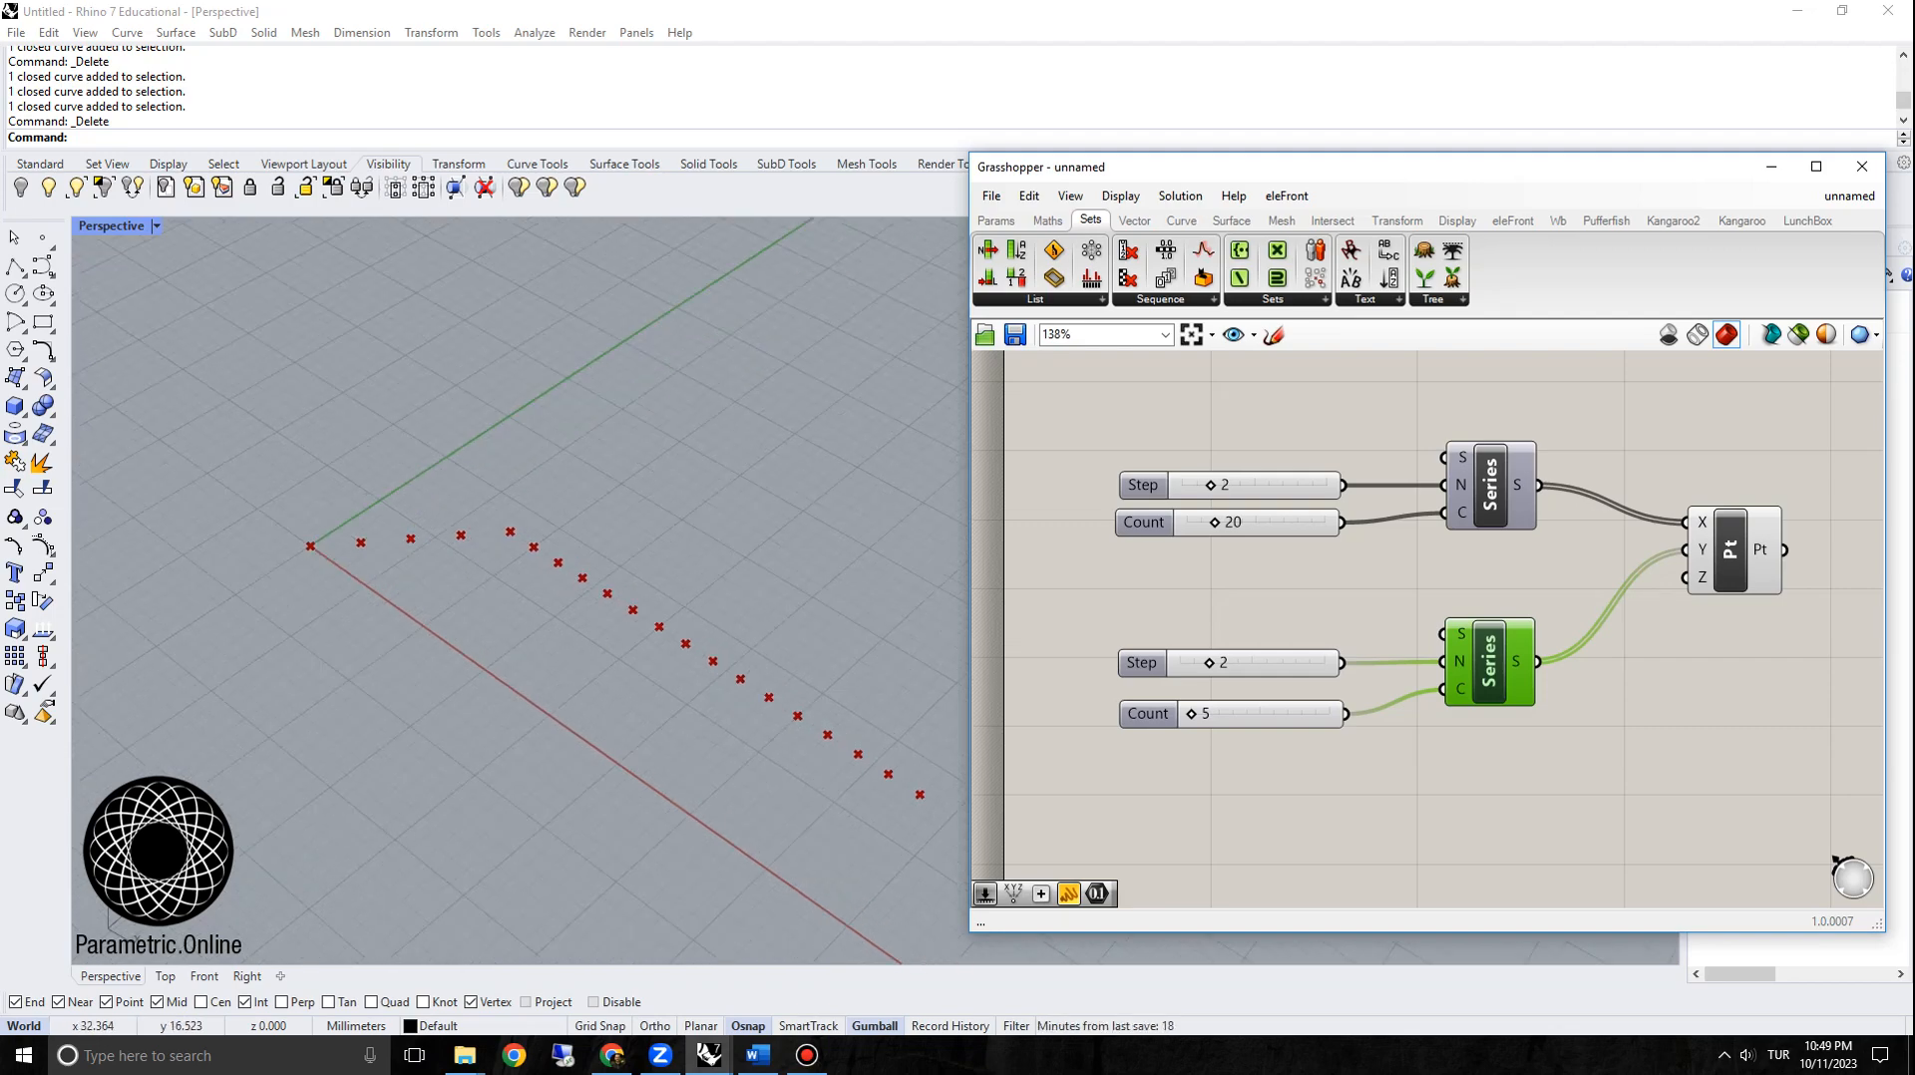
Step: Move the point component farther from the Series components and add a Panel beside it showing the upper Series output
right_click_drag(1621, 668, 1416, 726)
scroll(1453, 586, "down", 2)
left_click_drag(1508, 603, 1687, 597)
double_click(1510, 514)
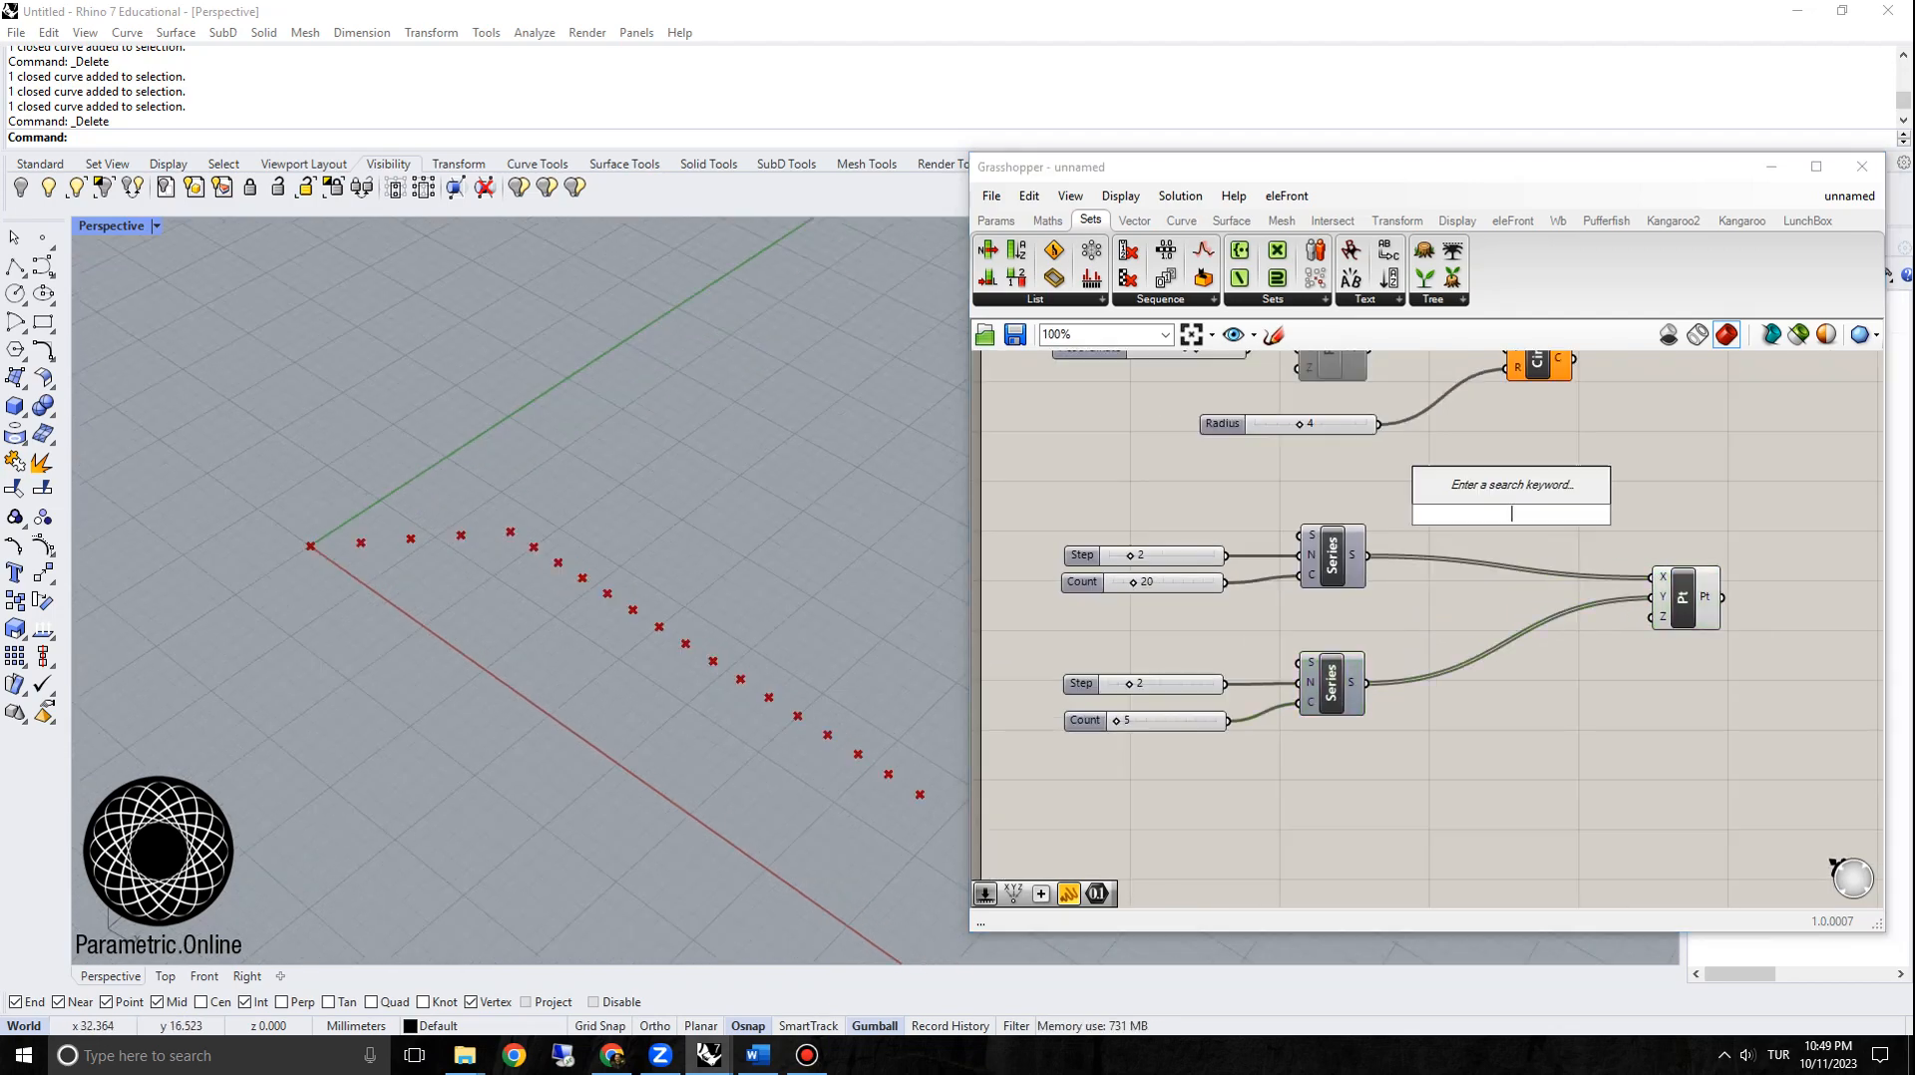
type("panel")
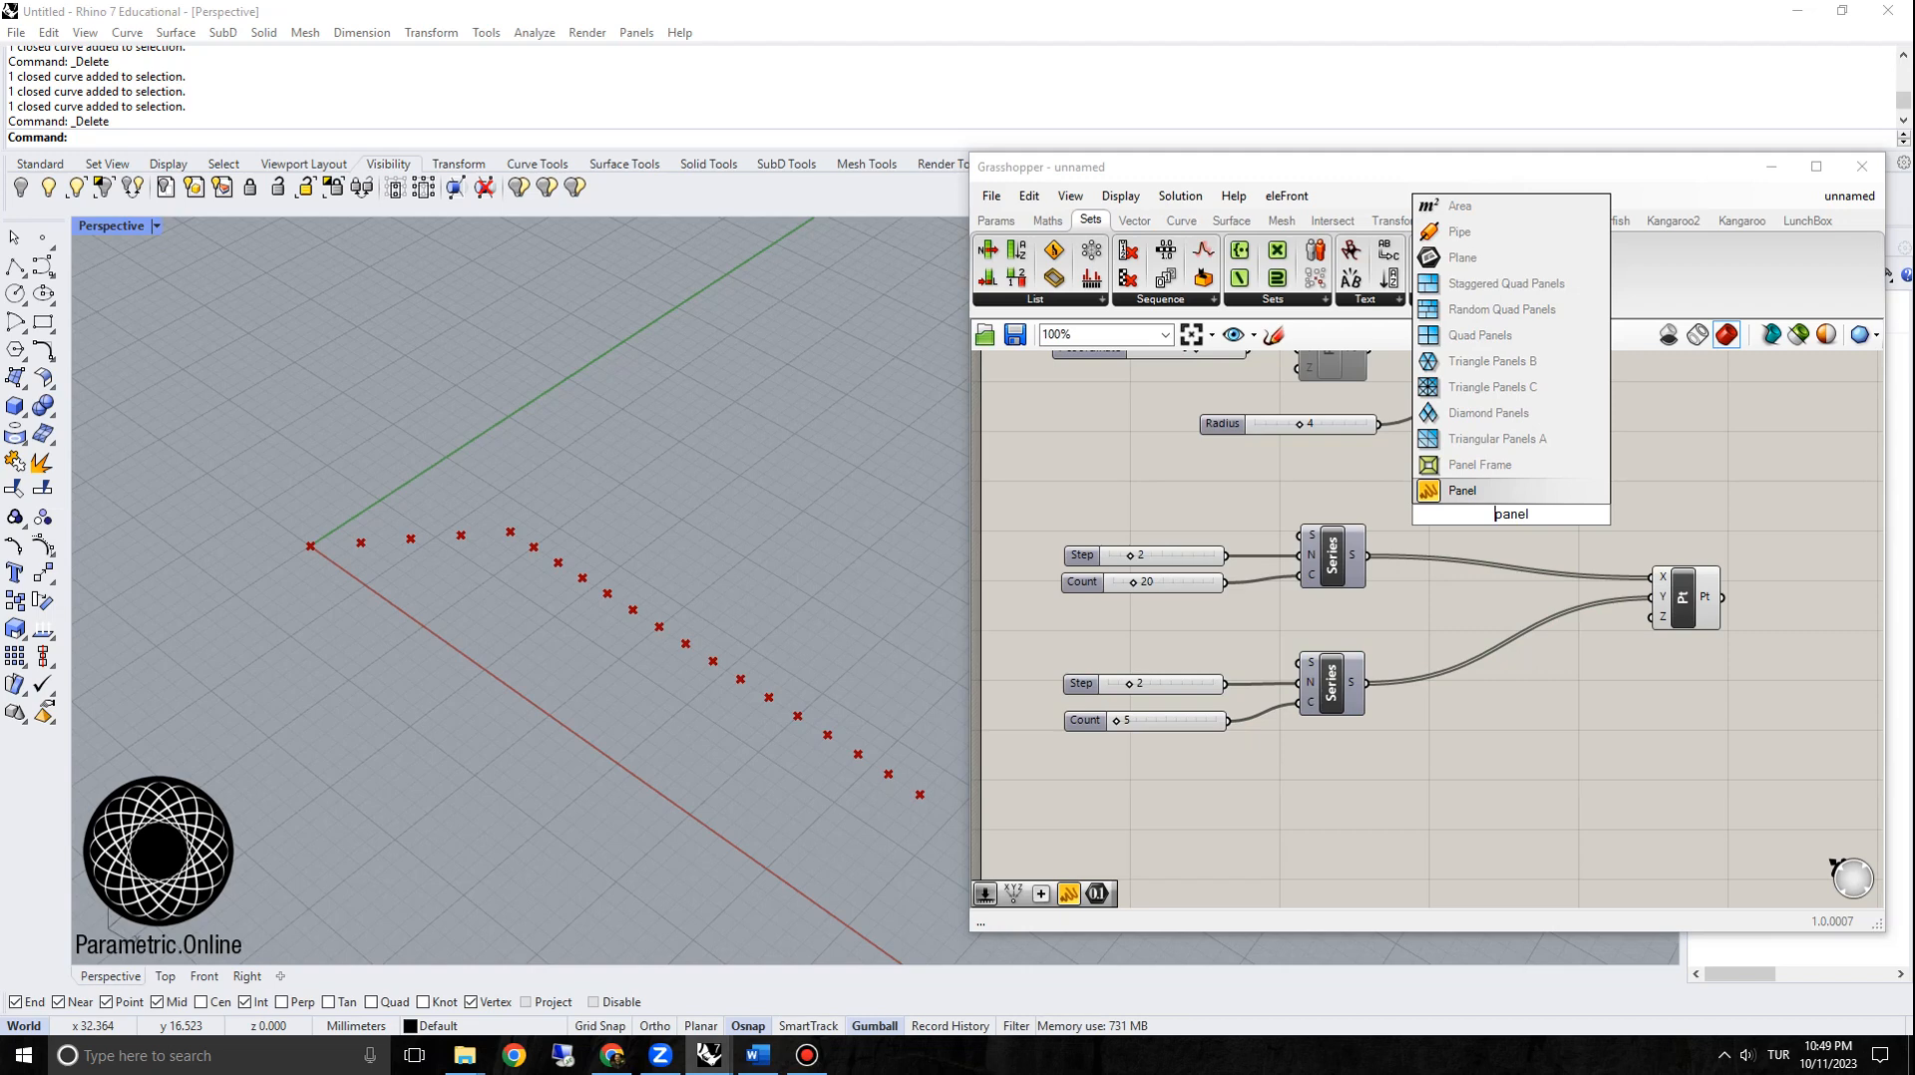
key("Return")
left_click_drag(1366, 555, 1466, 792)
scroll(1457, 708, "down", 2)
right_click_drag(1462, 708, 1327, 688)
left_click_drag(1331, 688, 1583, 661)
right_click_drag(1586, 688, 1563, 618)
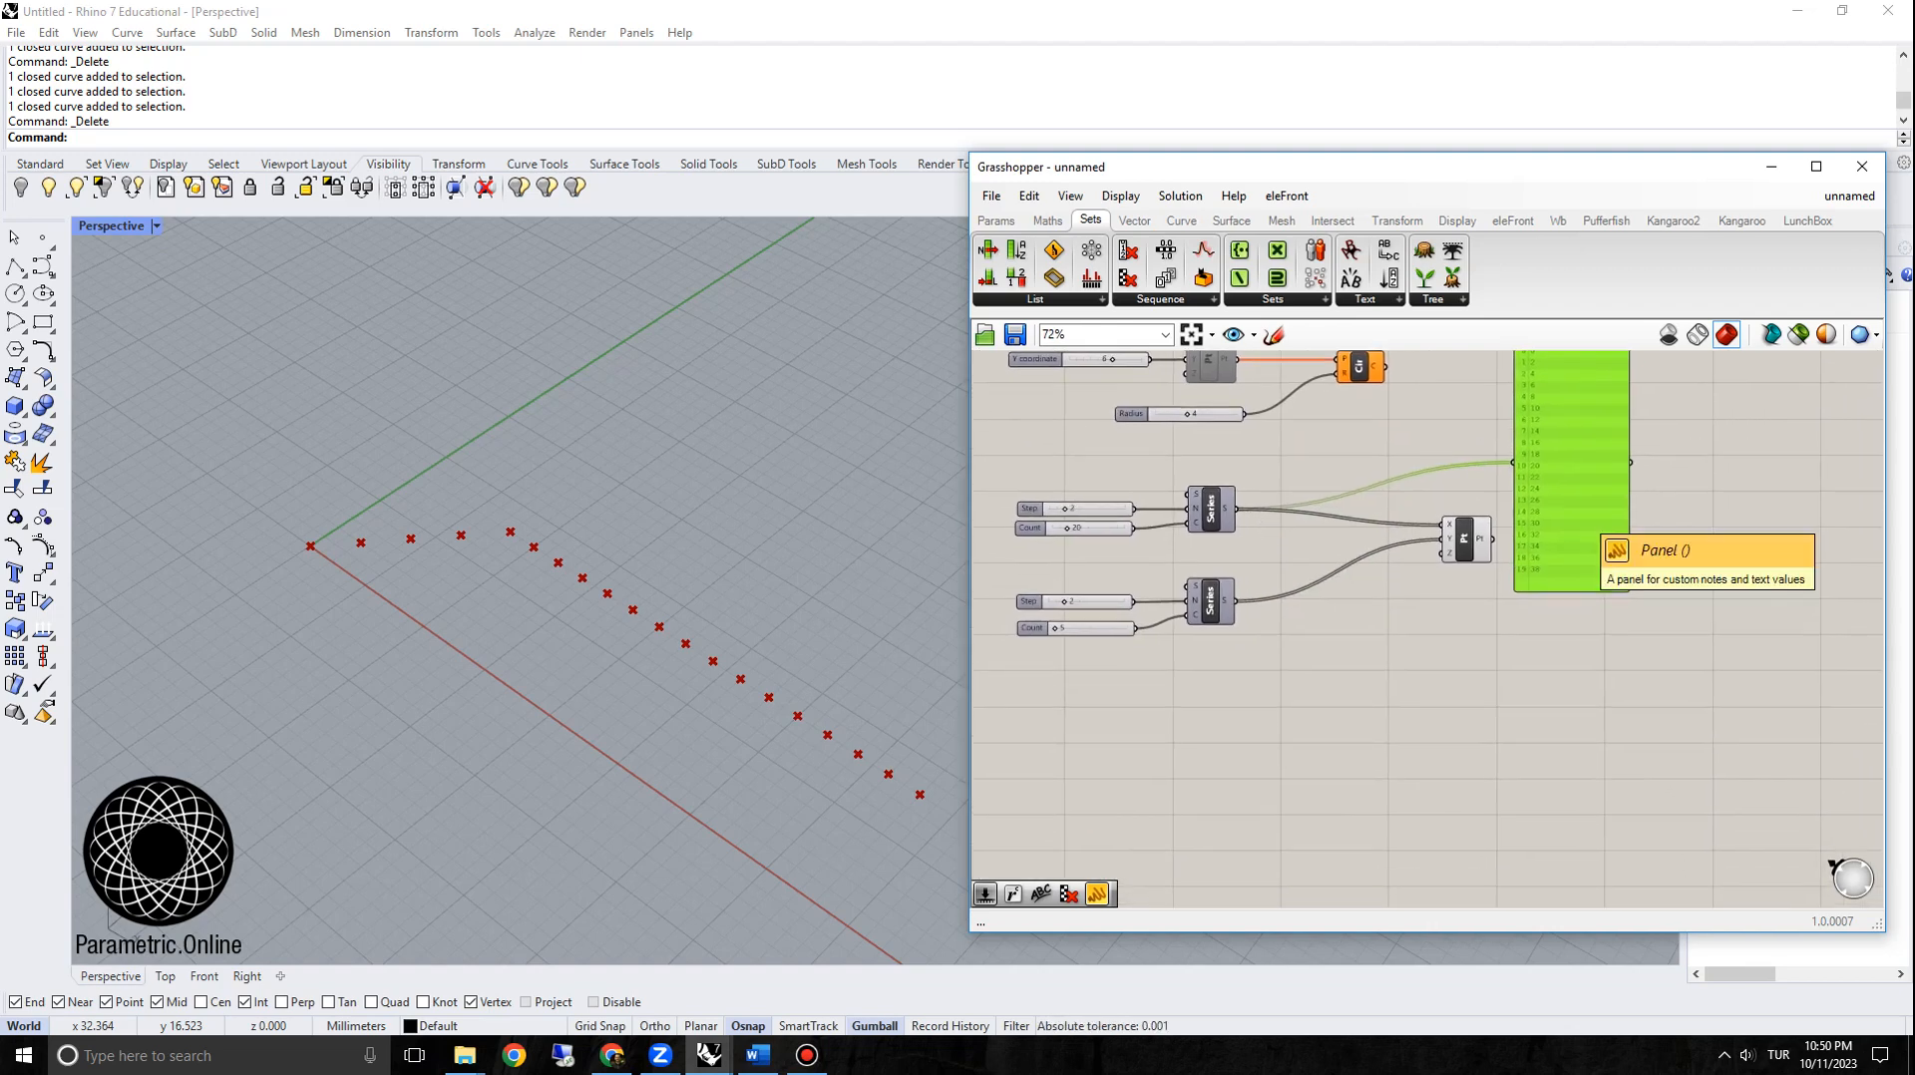
Step: Duplicate the panel below the original, connect the copy to the lower Series output and shorten it
left_click_drag(1593, 523, 1588, 809, "alt")
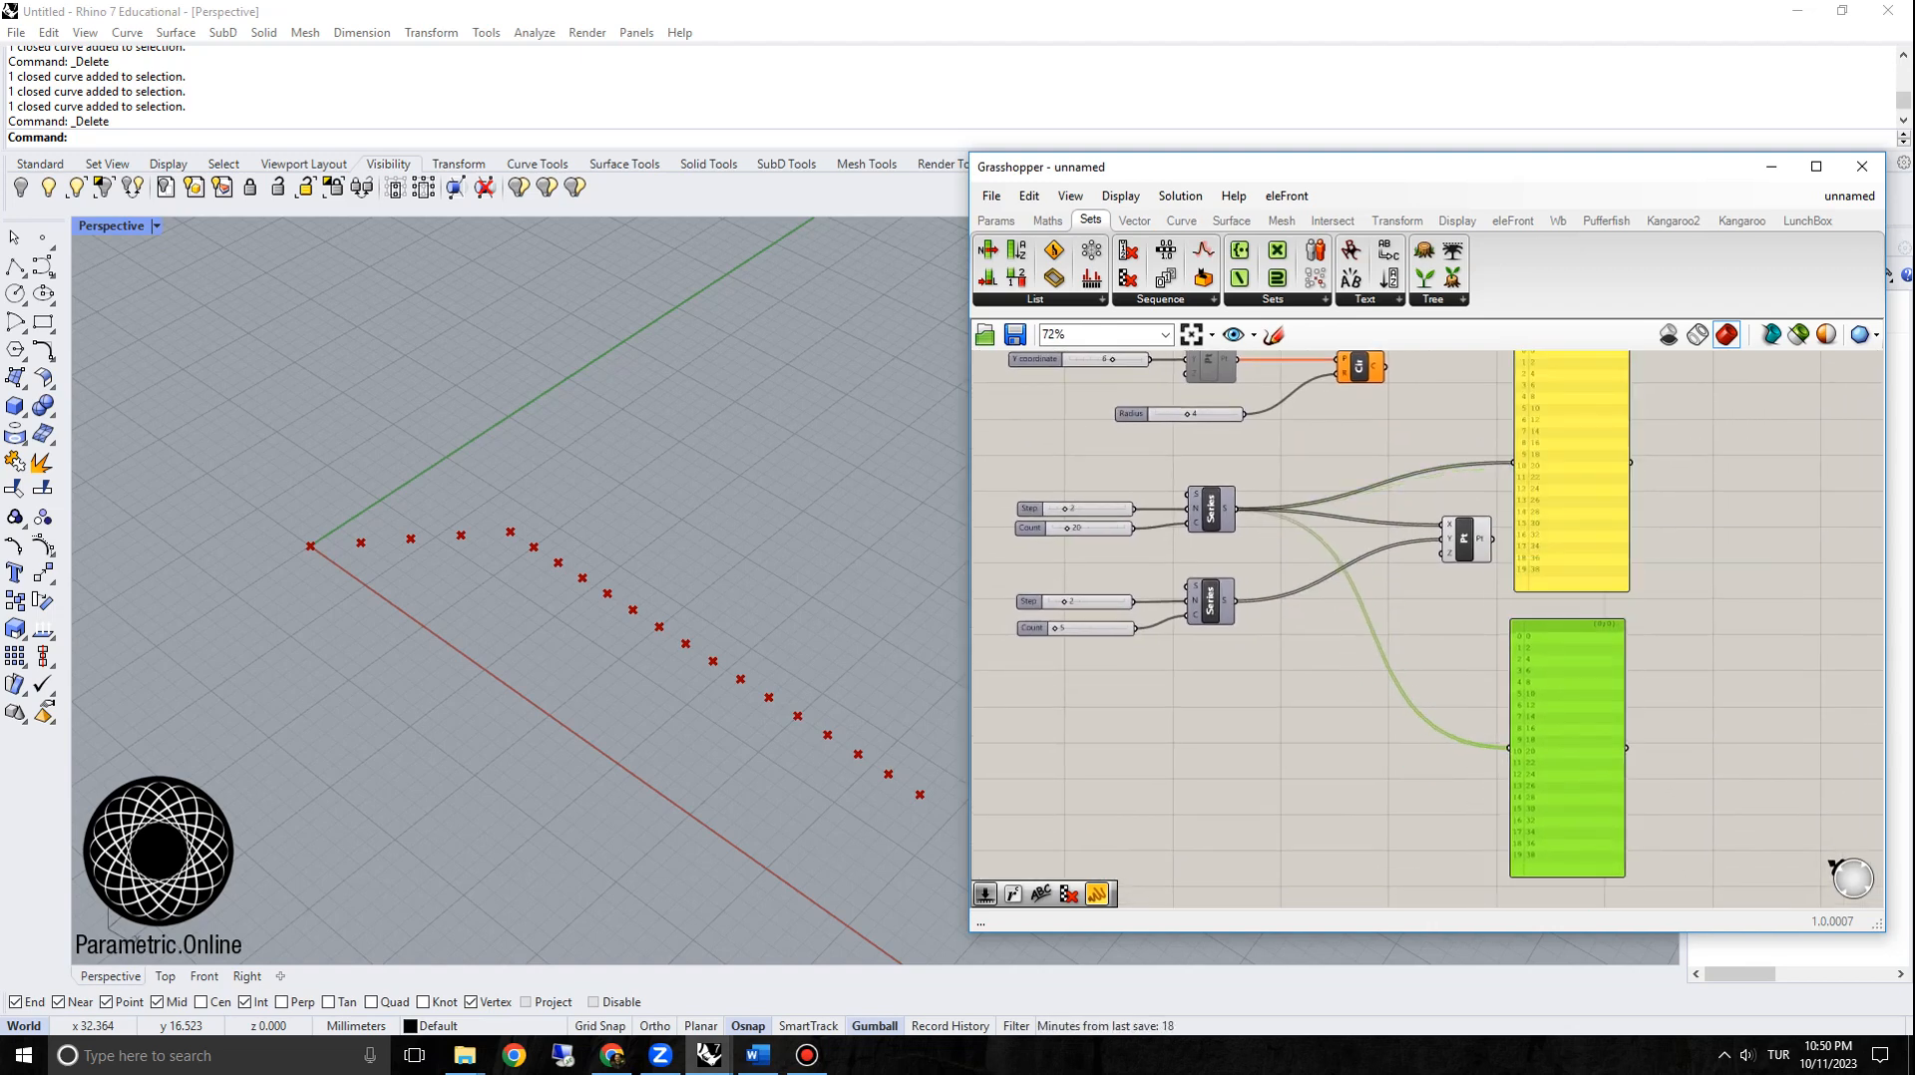
left_click_drag(1236, 601, 1509, 748)
right_click_drag(1476, 778, 1369, 750)
left_click(1368, 754)
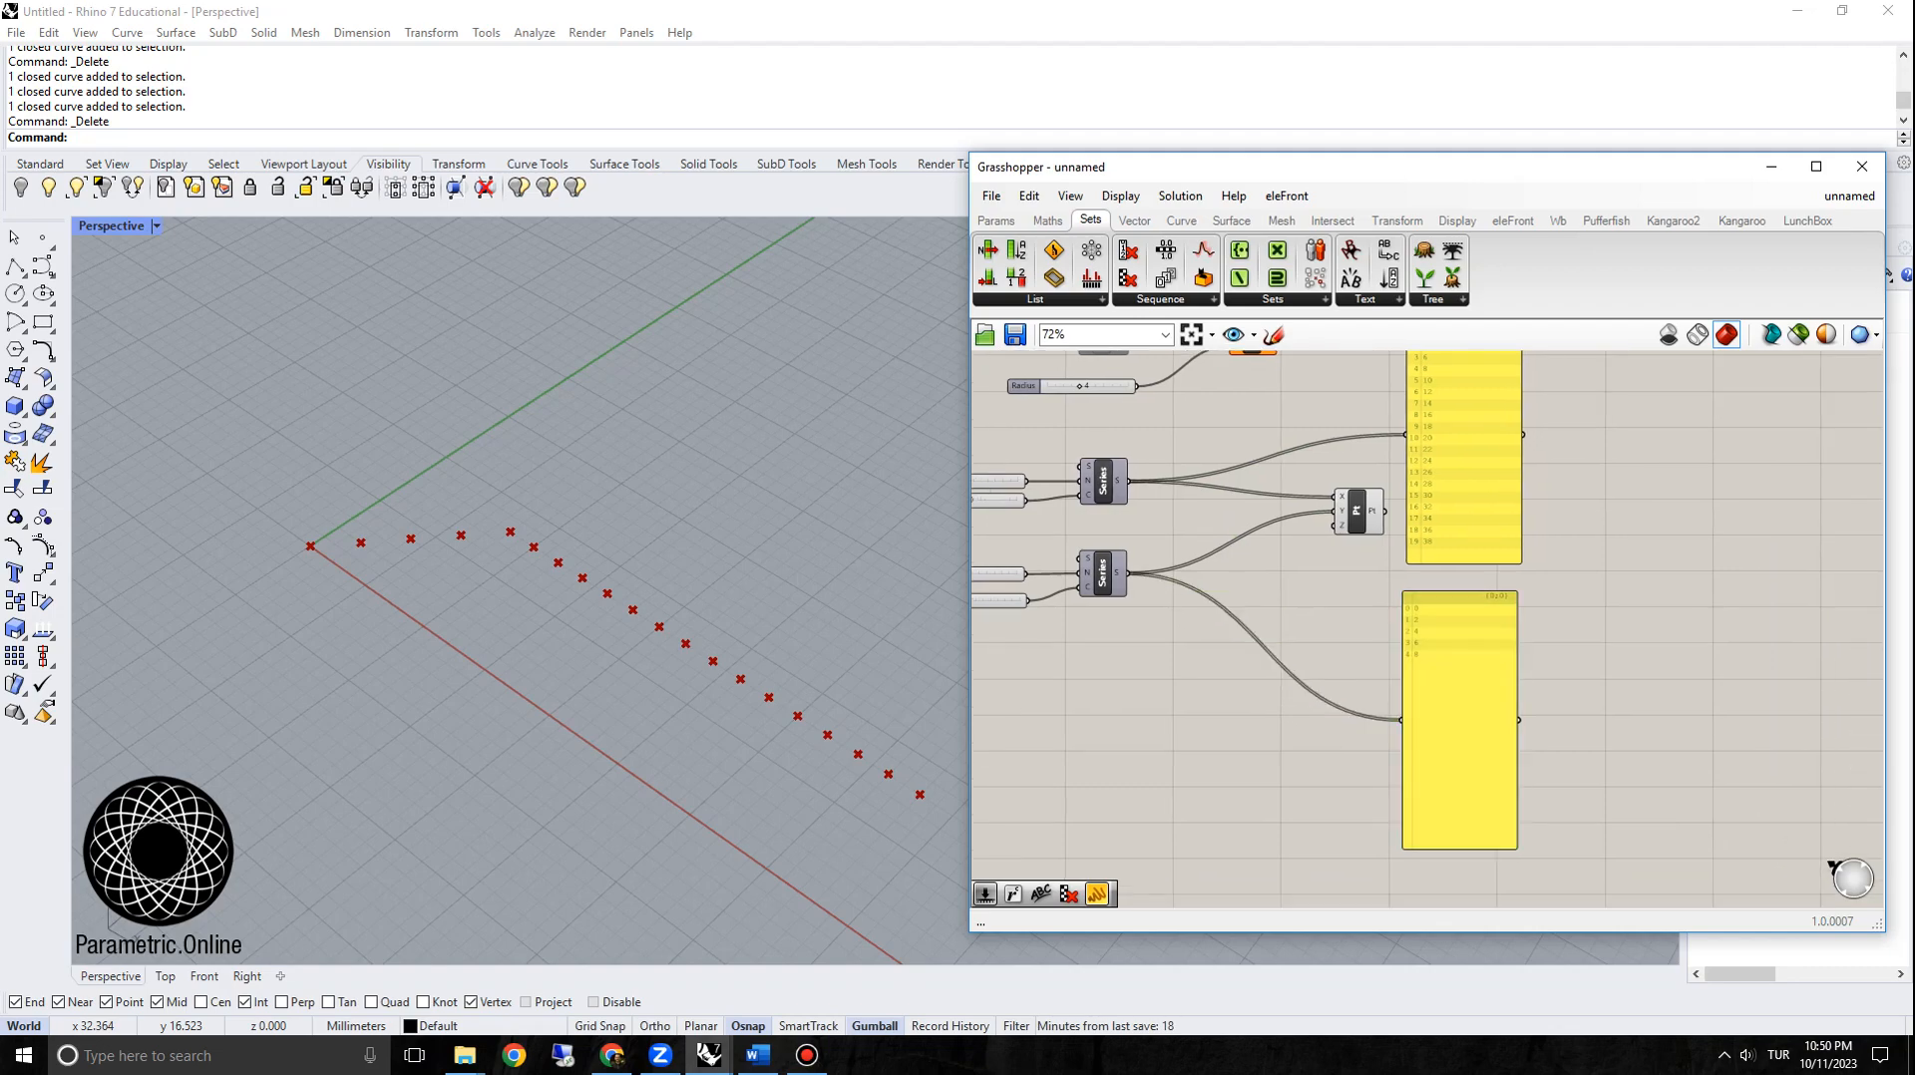
left_click_drag(1459, 850, 1459, 701)
Step: Compare the item indices and values listed in the two Series panels
right_click_drag(1490, 438, 1475, 598)
scroll(1474, 598, "up", 2)
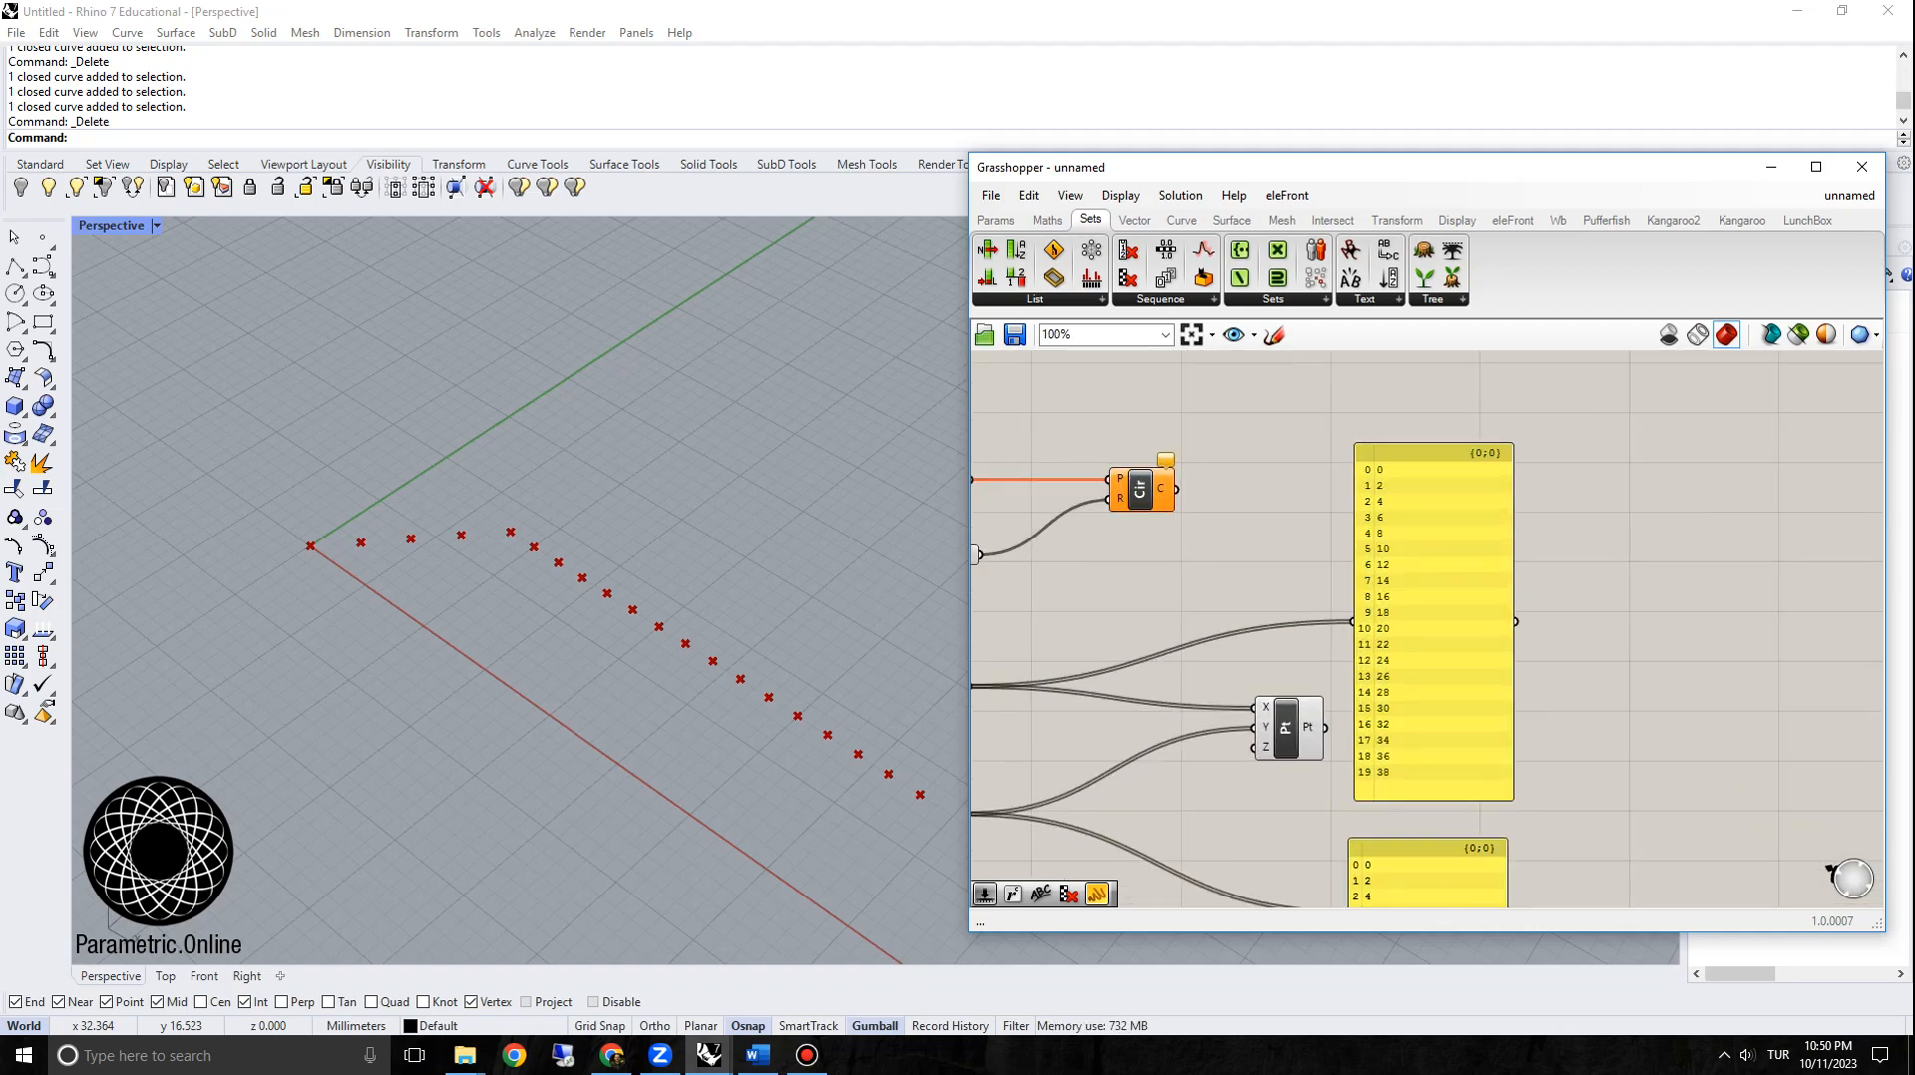
scroll(1385, 763, "up", 2)
scroll(1385, 672, "down", 2)
scroll(1387, 481, "up", 3)
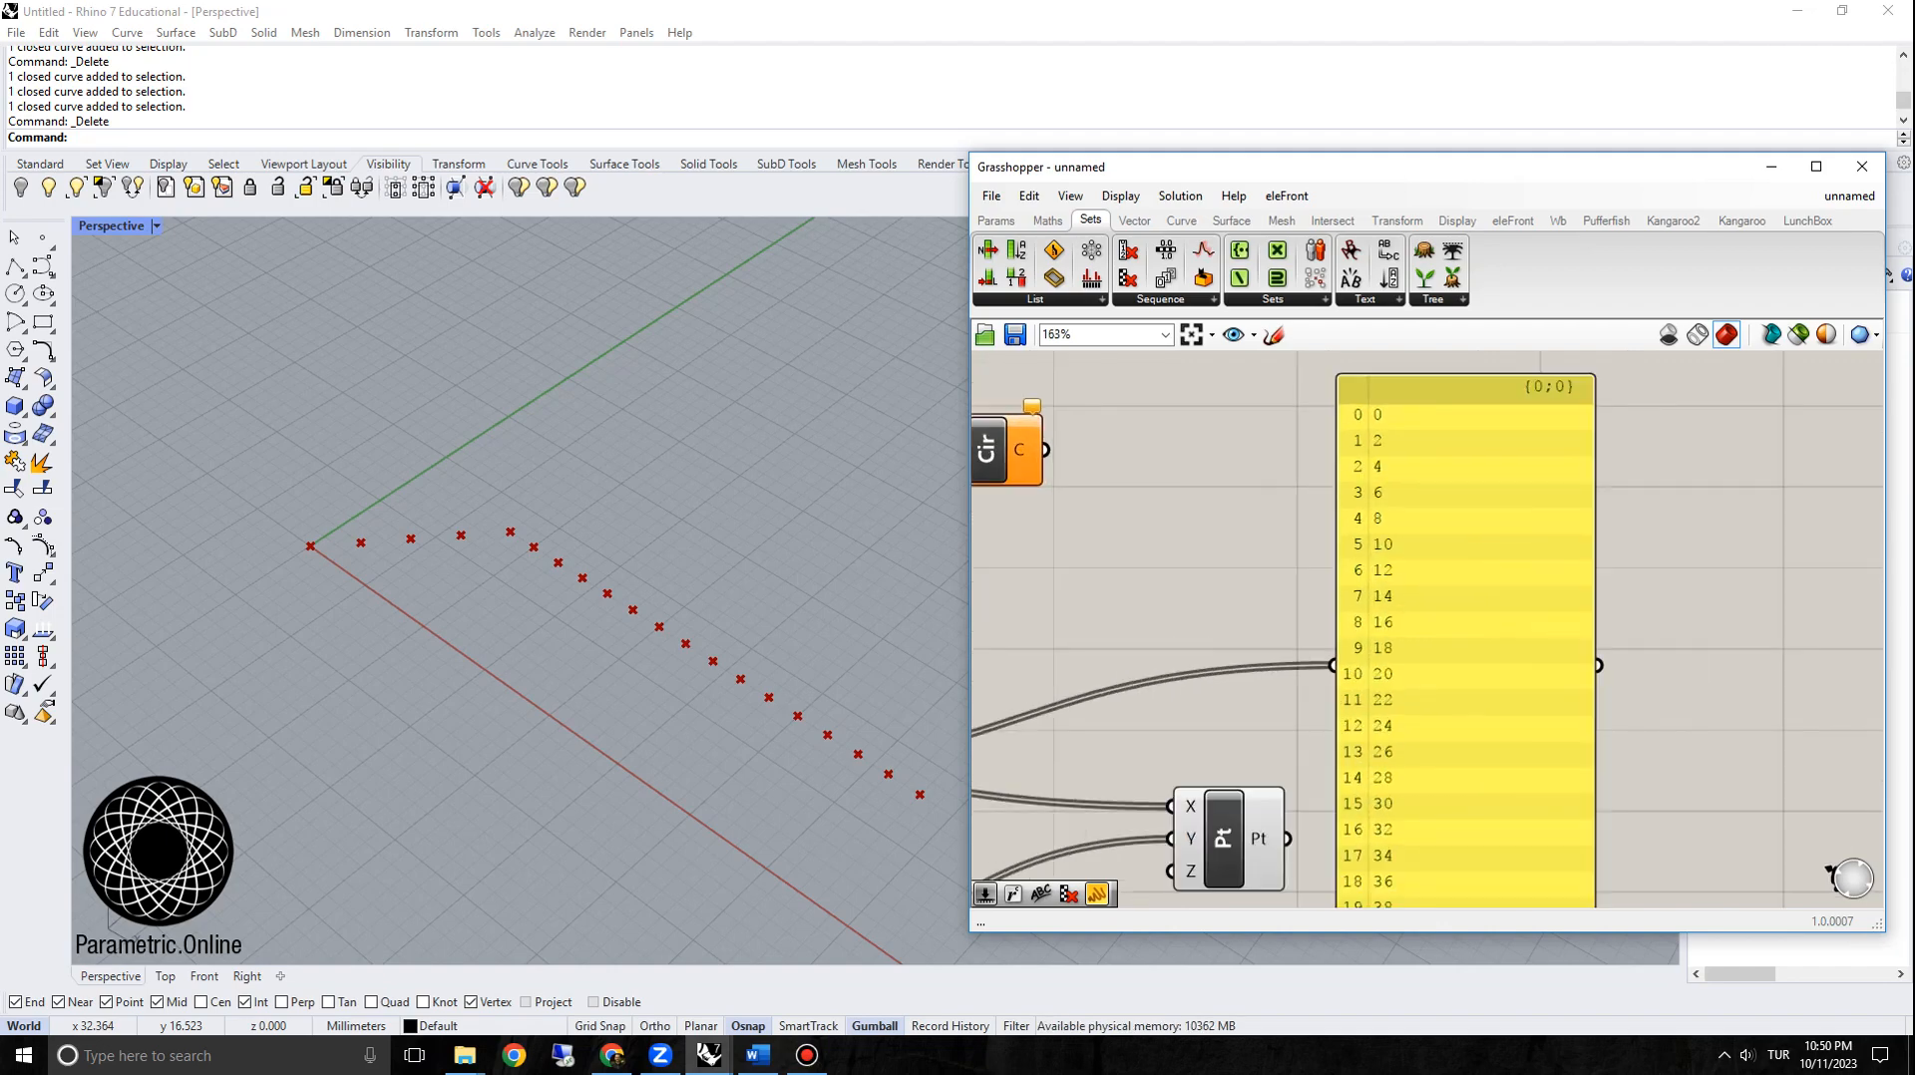
right_click_drag(1388, 481, 1351, 444)
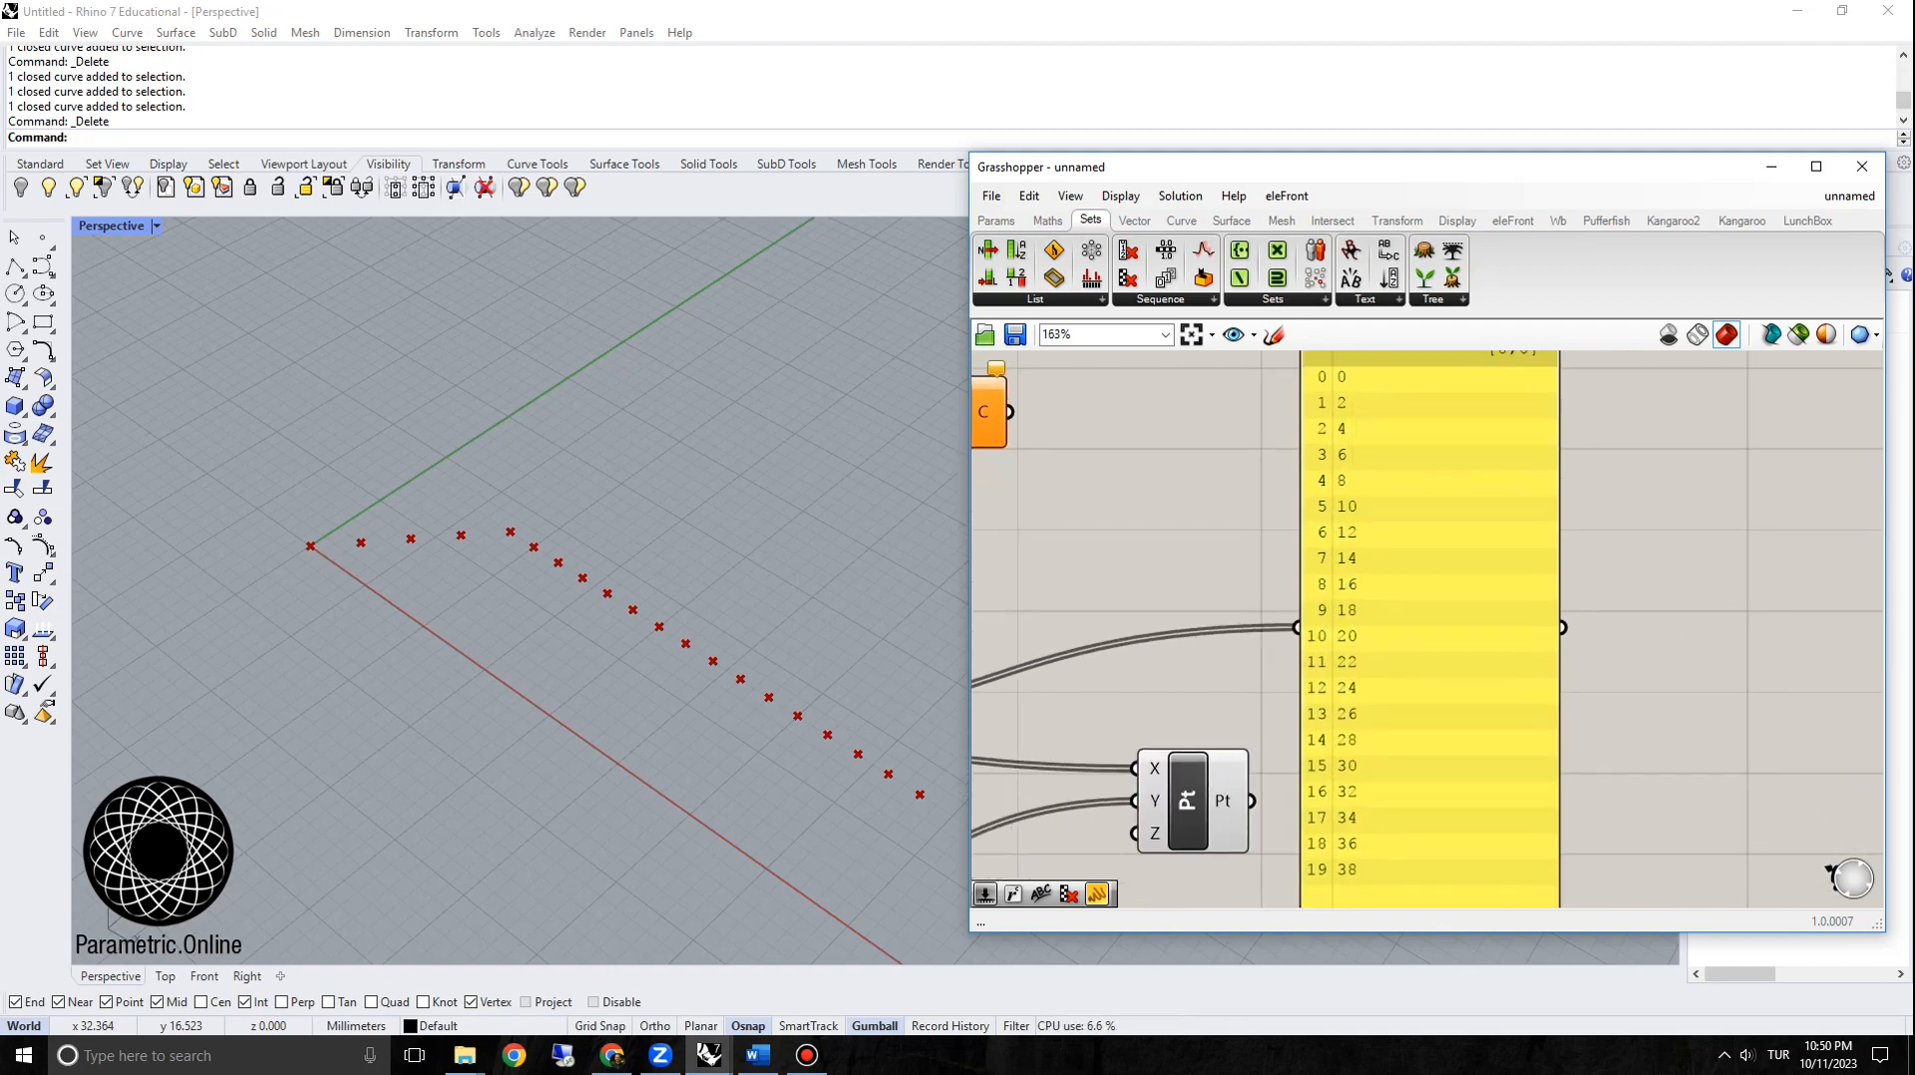
scroll(1331, 442, "down", 7)
scroll(1326, 638, "up", 9)
mouse_move(1313, 610)
left_mouse_down()
mouse_move(1349, 601)
mouse_move(1328, 599)
left_mouse_up()
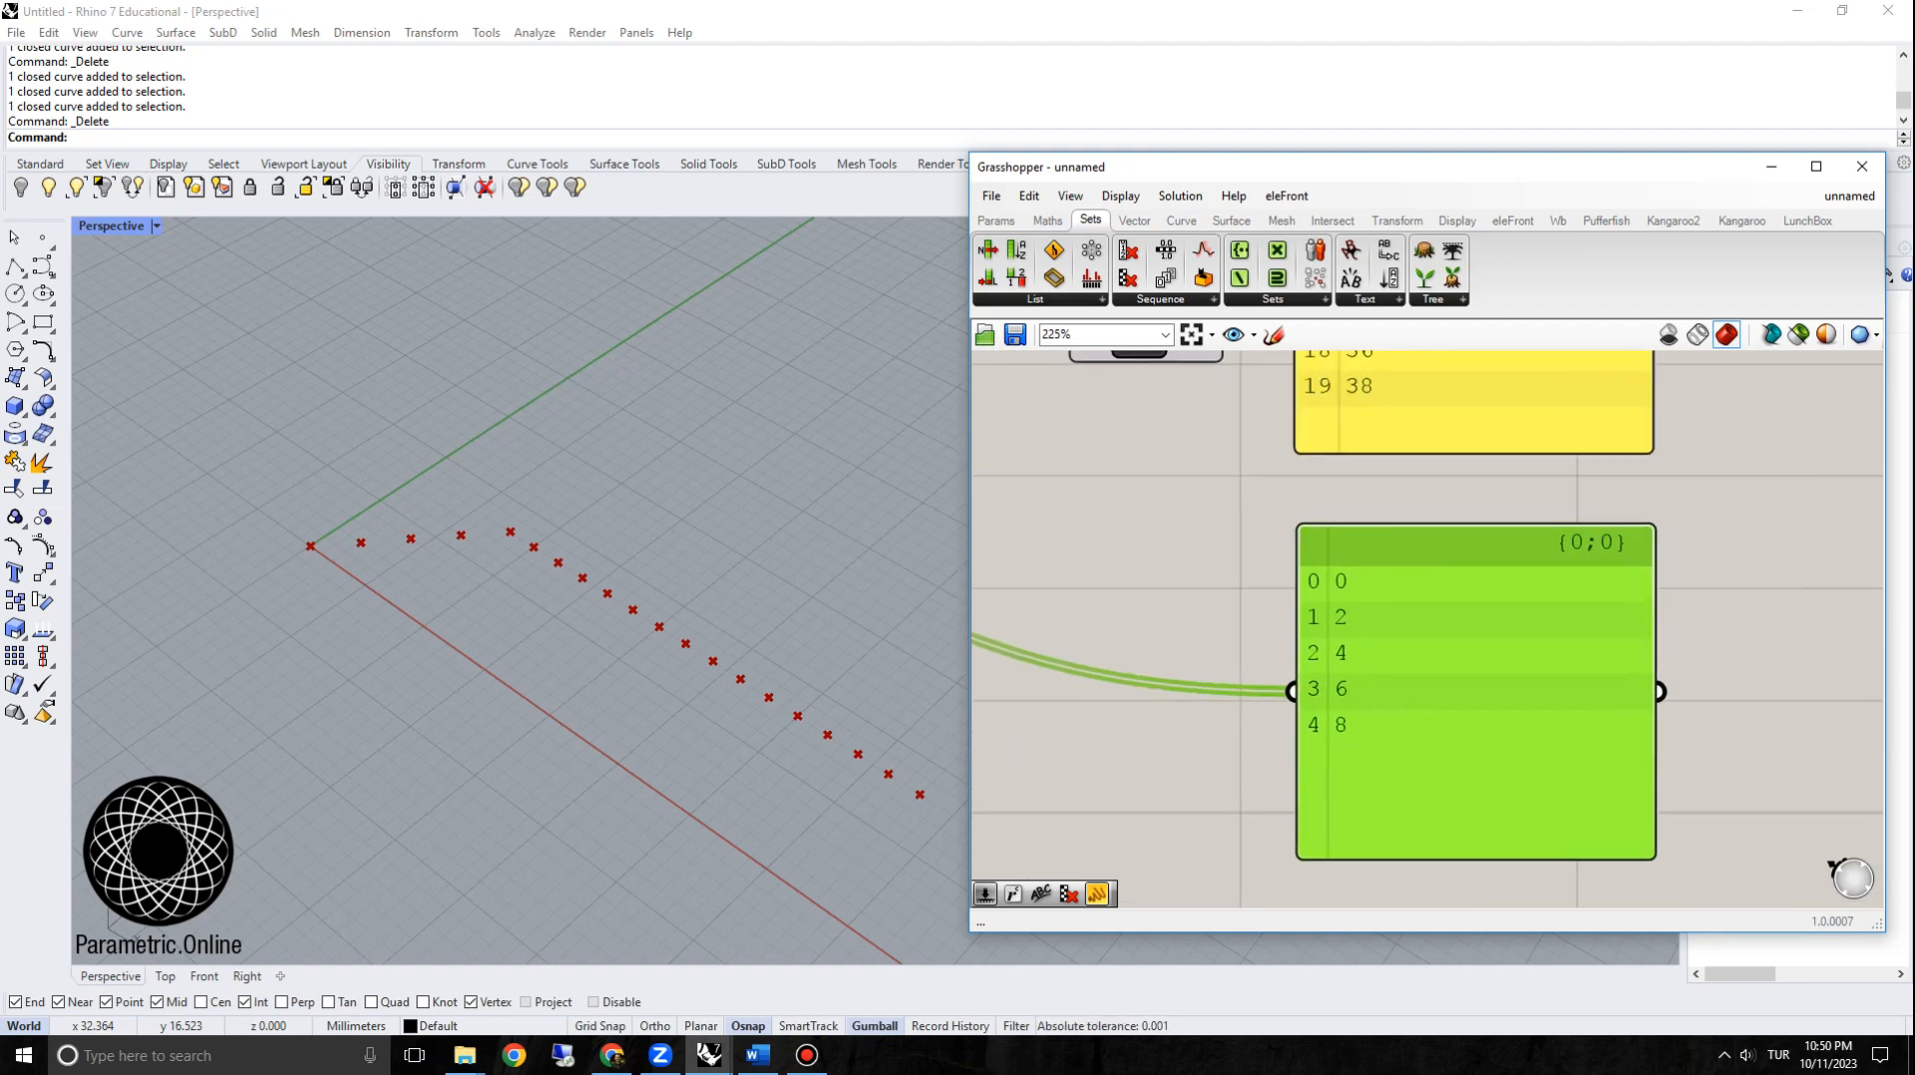
scroll(1462, 898, "down", 5)
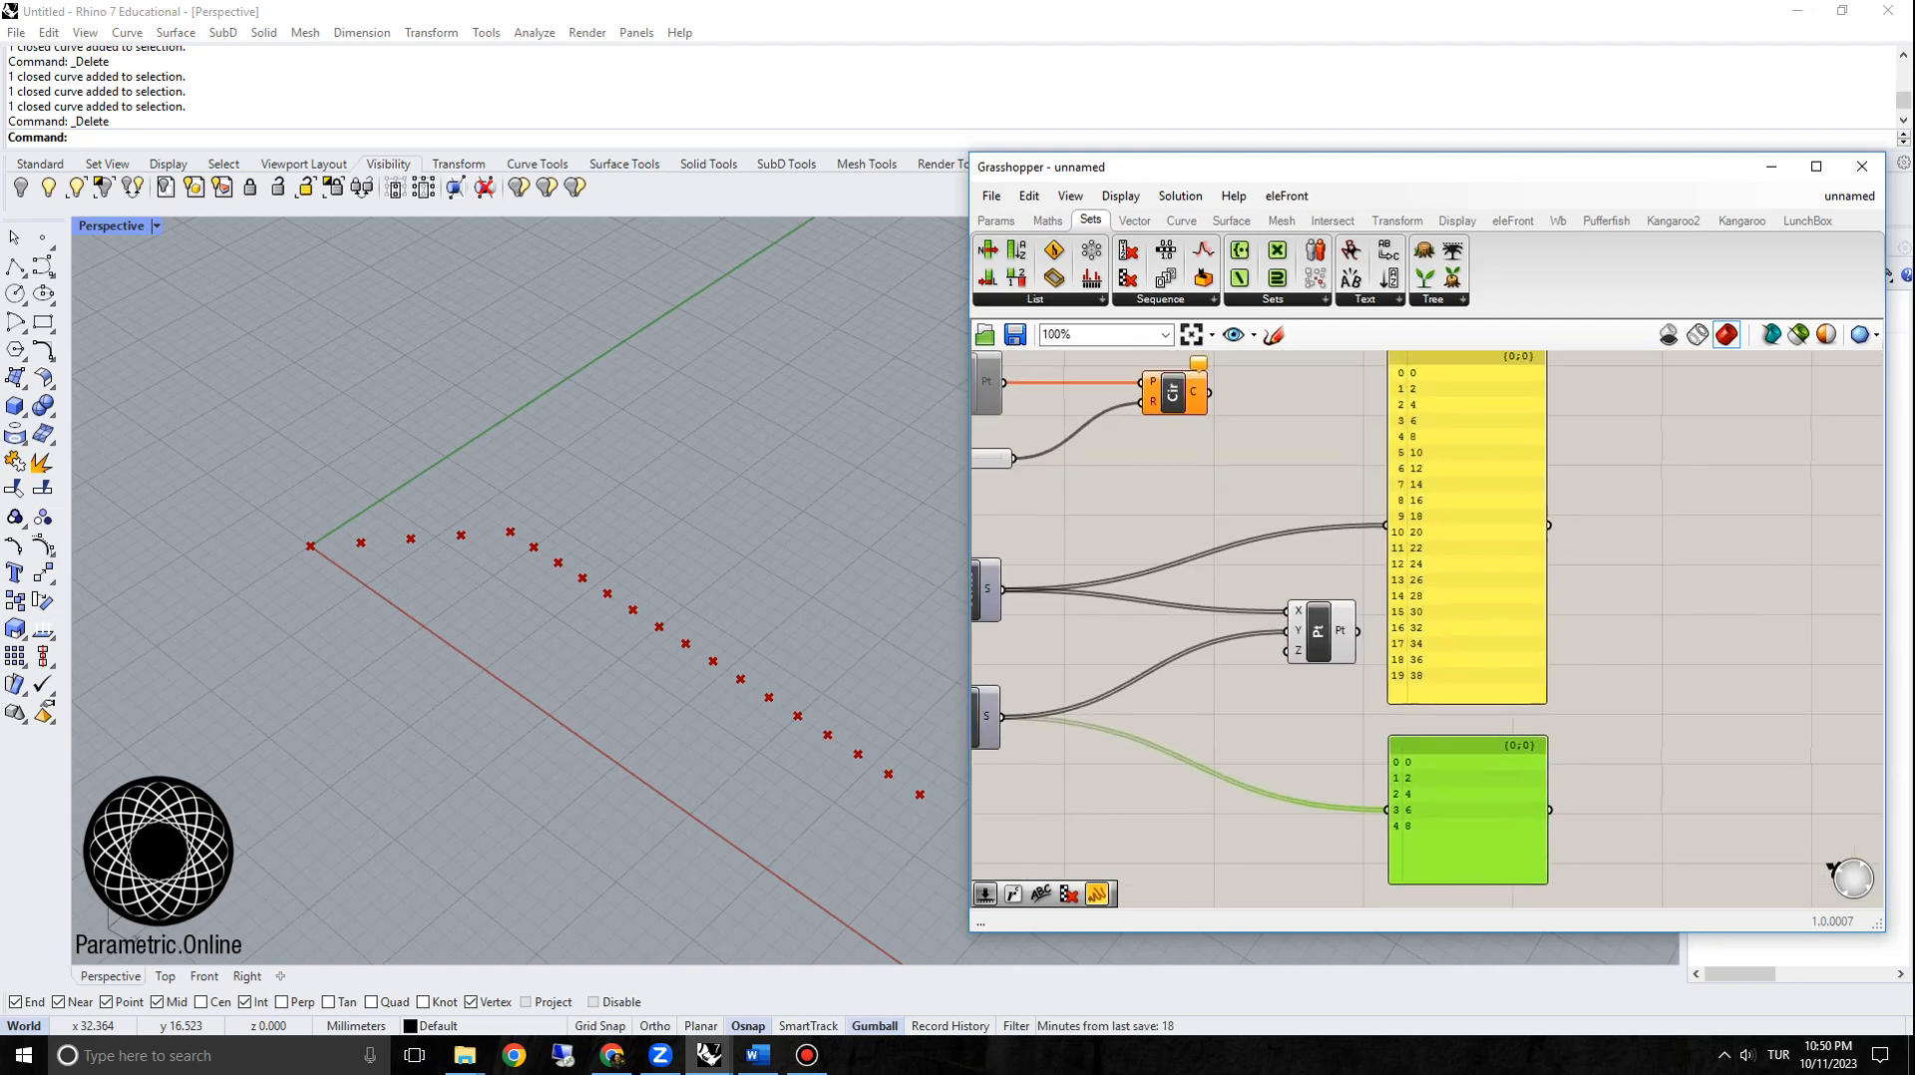
right_click_drag(1462, 897, 1579, 883)
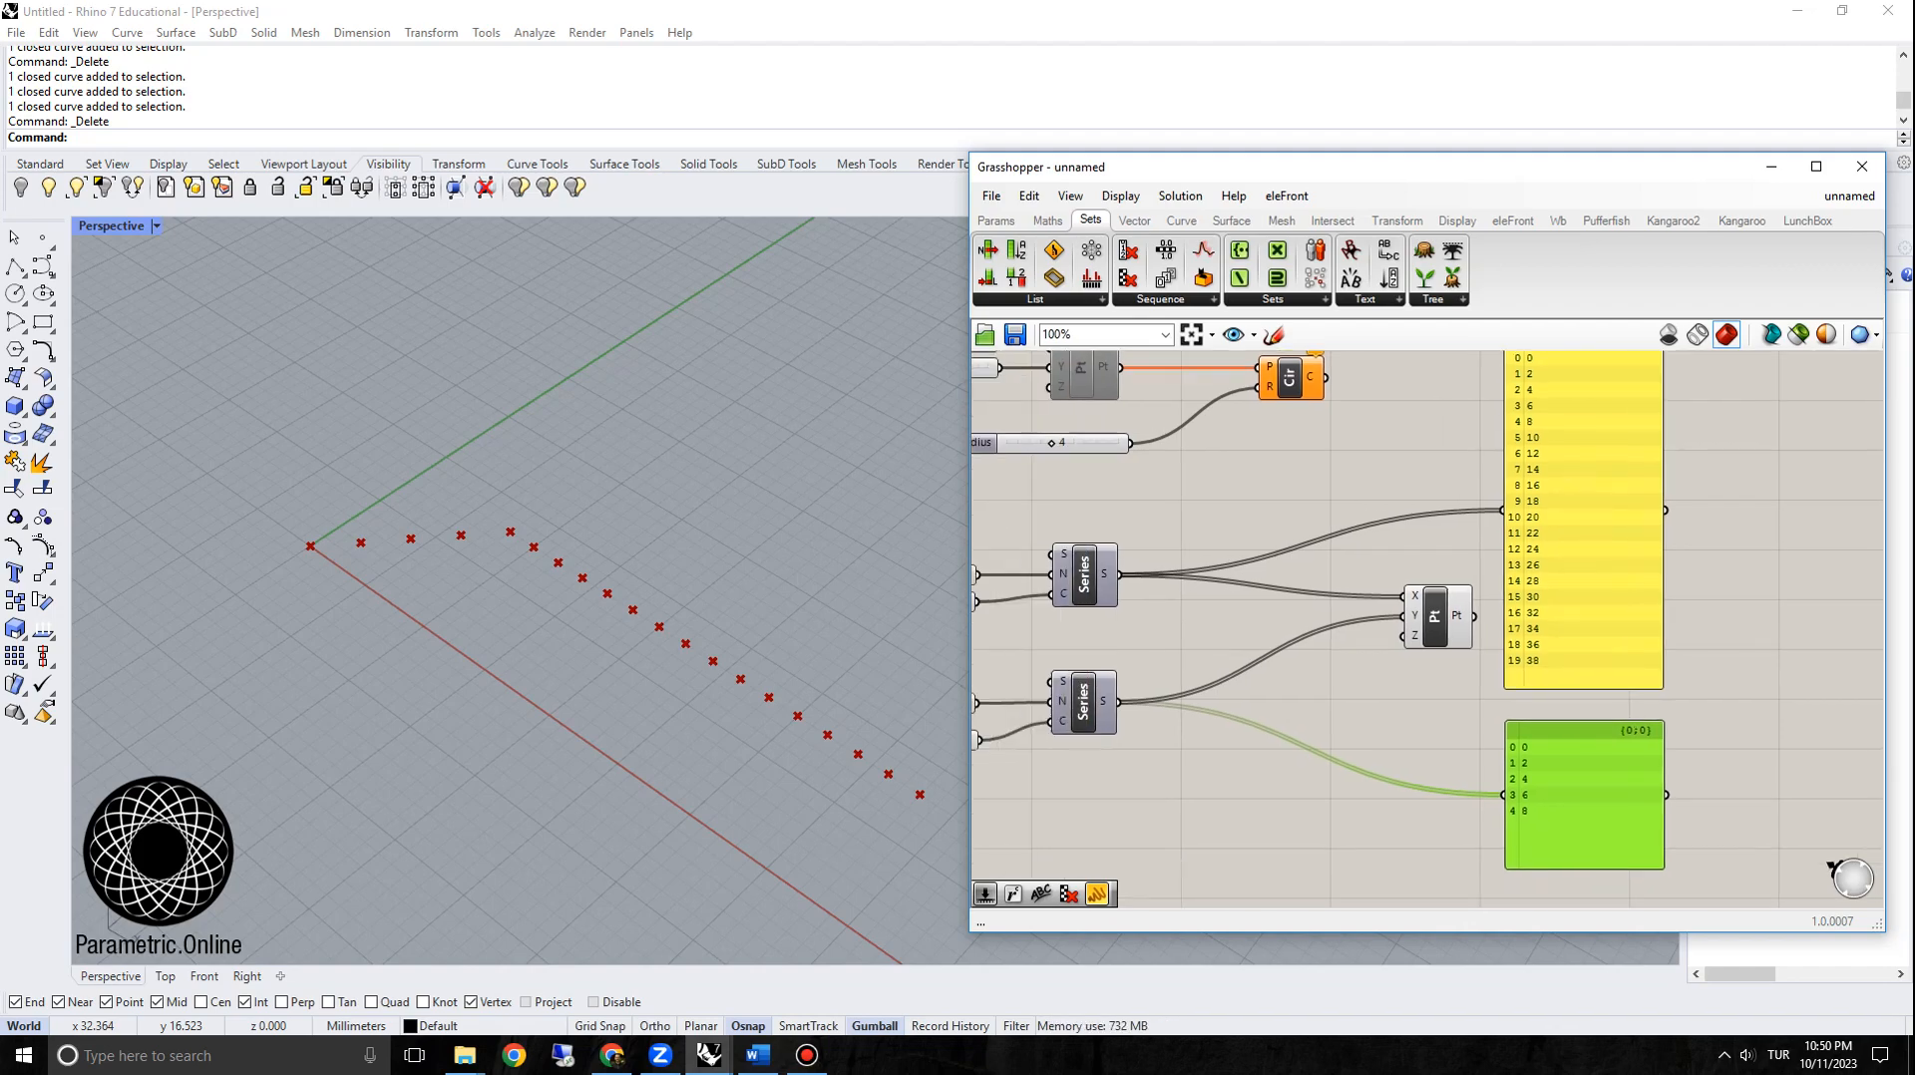
Step: Highlight the point component's points and examine their layout from above in the Perspective viewport
left_click(1435, 617)
scroll(483, 534, "down", 6)
scroll(518, 638, "up", 4)
right_click_drag(523, 663, 738, 758)
scroll(608, 748, "down", 4)
scroll(598, 738, "up", 5)
right_click_drag(499, 688, 528, 728)
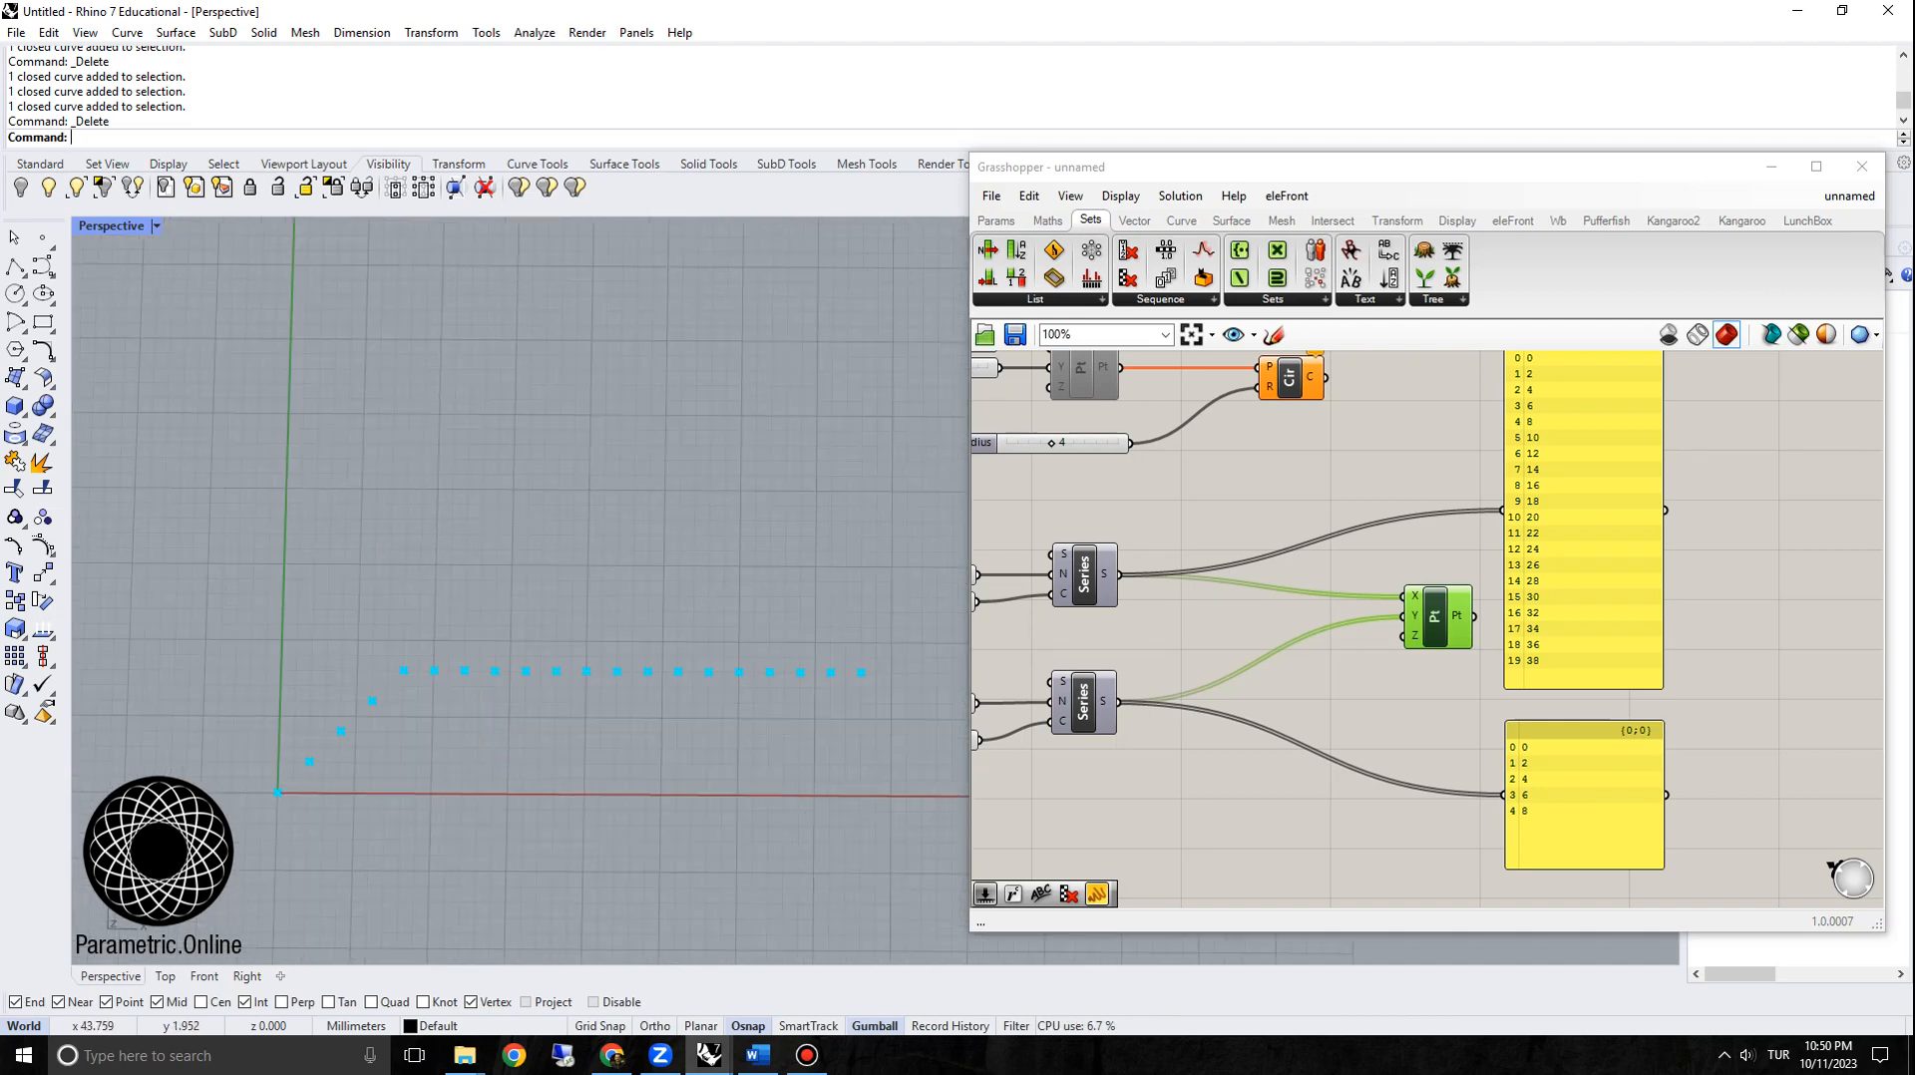
Step: Place the lower Series panel over the upper Series panel so matching list items line up side by side
right_click_drag(1421, 767, 1209, 806)
left_click_drag(1372, 848, 1423, 459)
scroll(1416, 458, "up", 5)
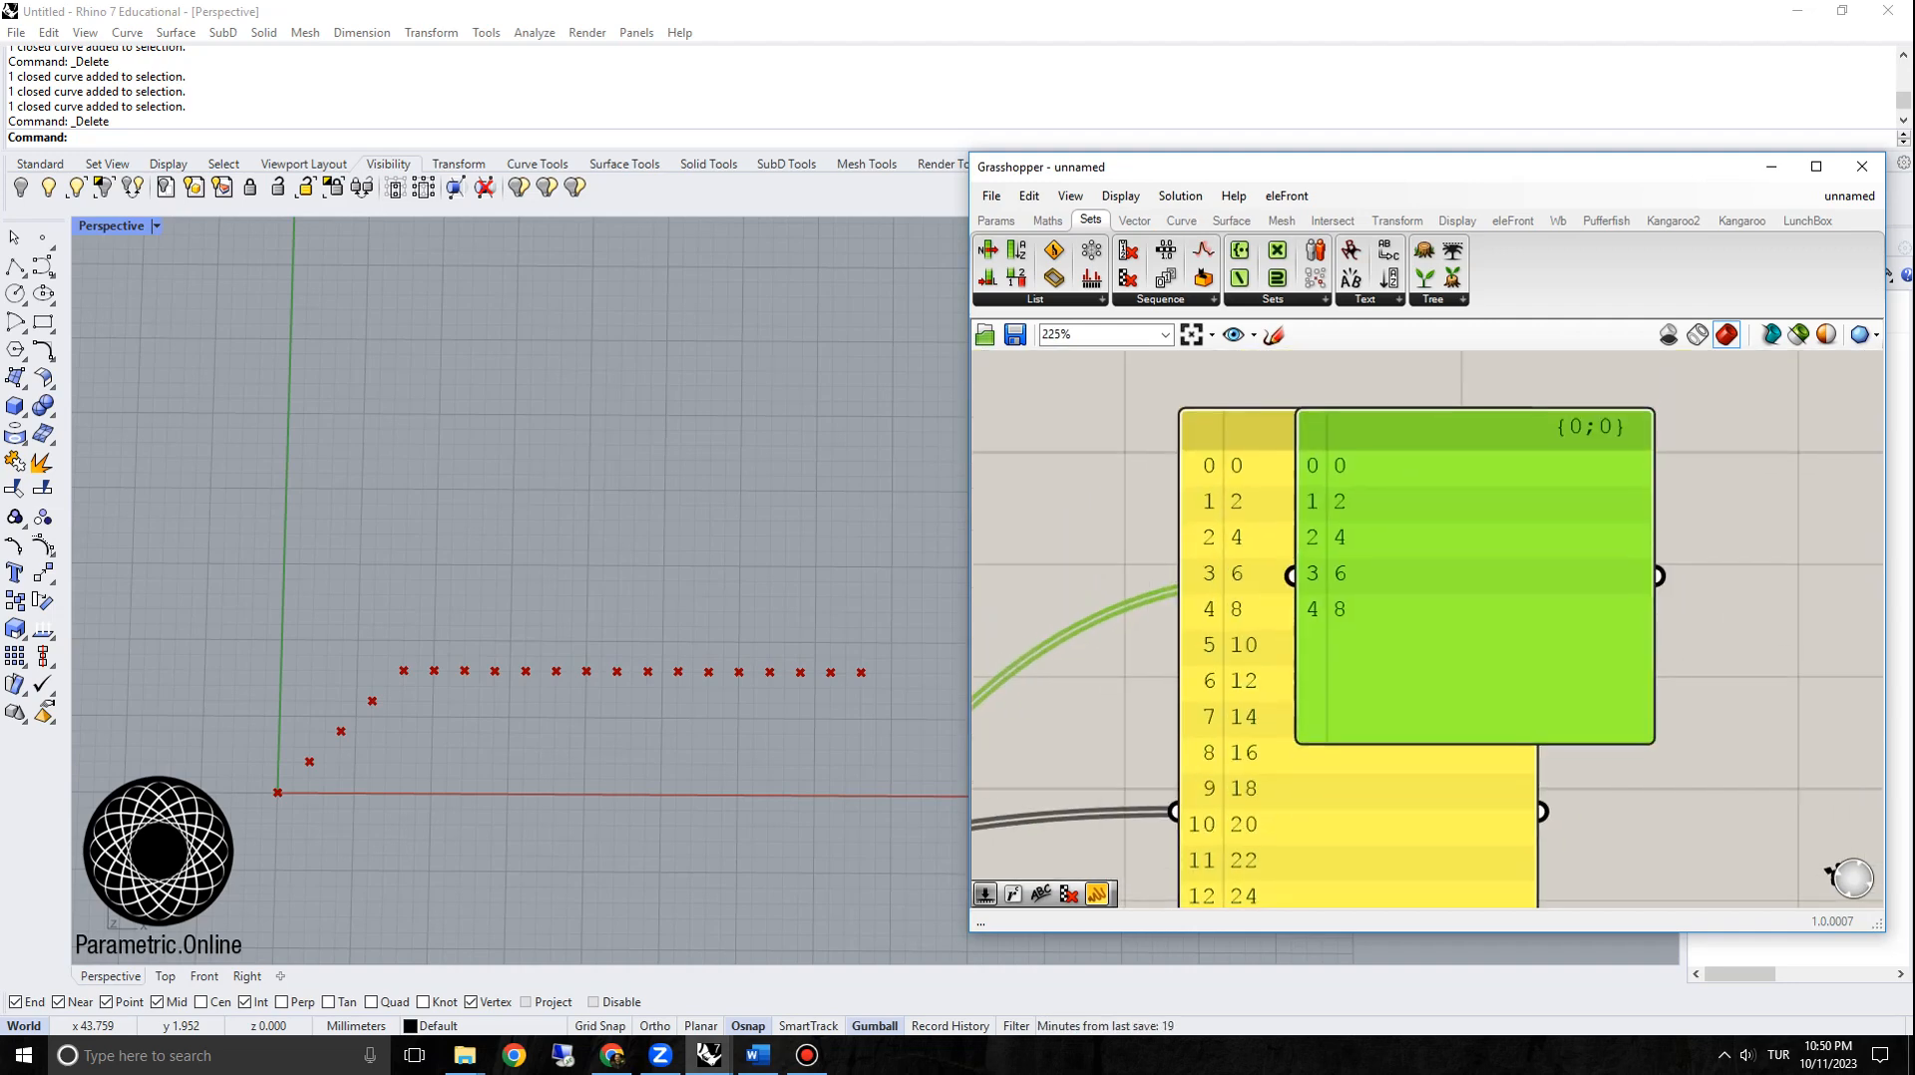
scroll(1197, 499, "down", 2)
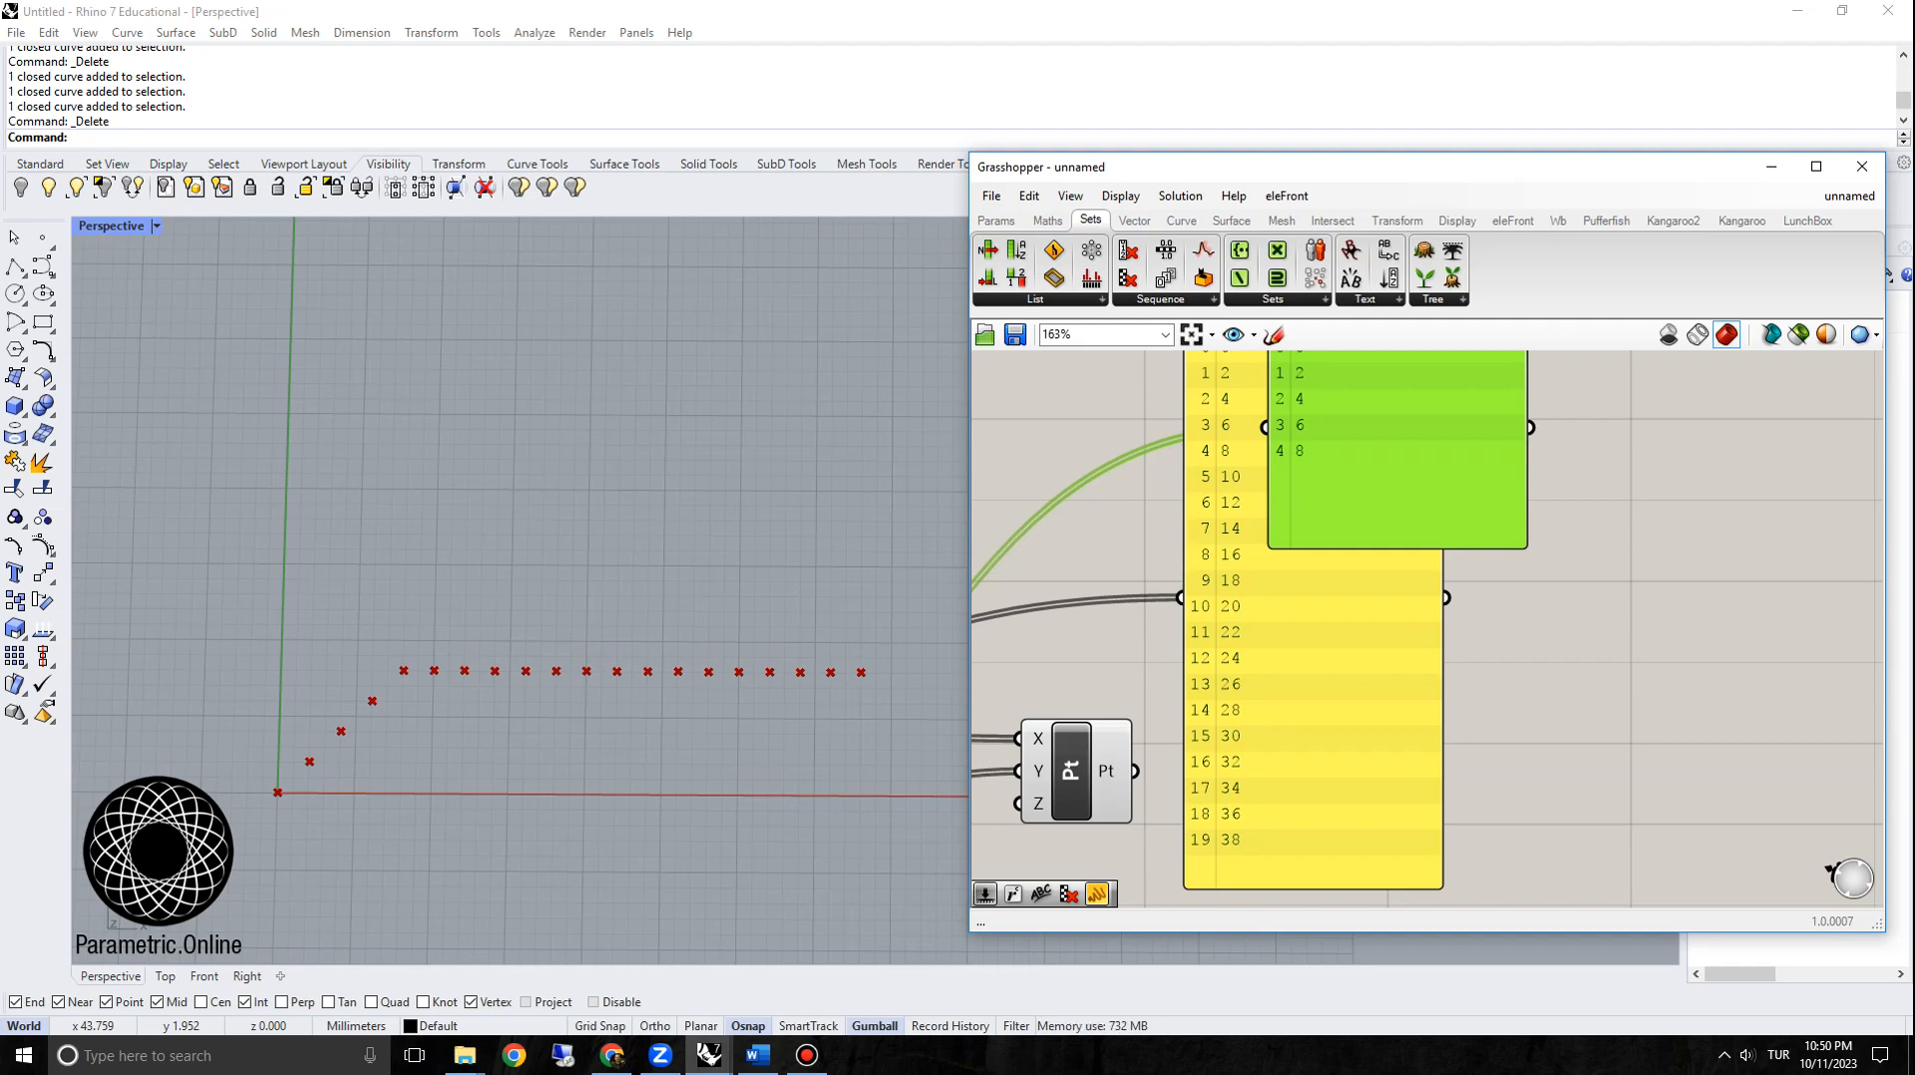
scroll(1426, 608, "down", 3)
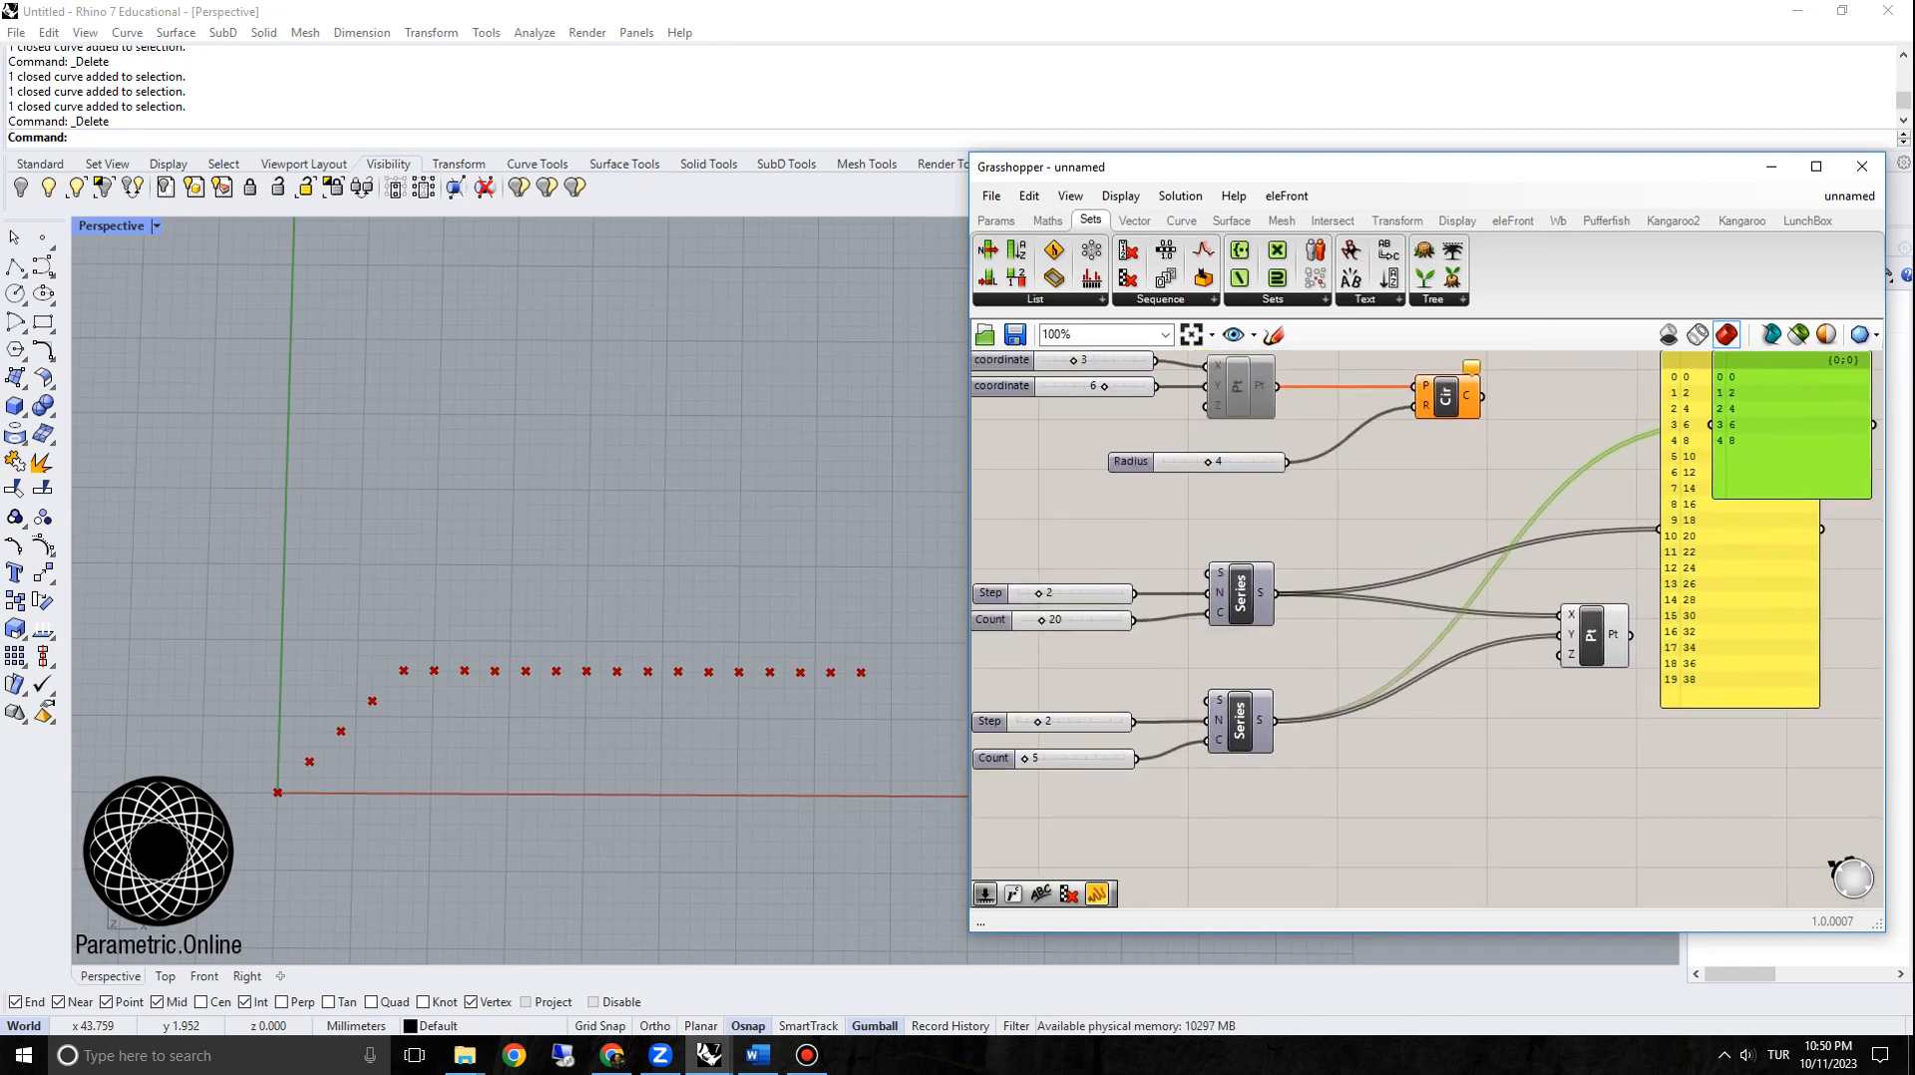
Step: Set the lower Series count to 10 and review the last items in its panel
left_click_drag(1024, 758, 1074, 758)
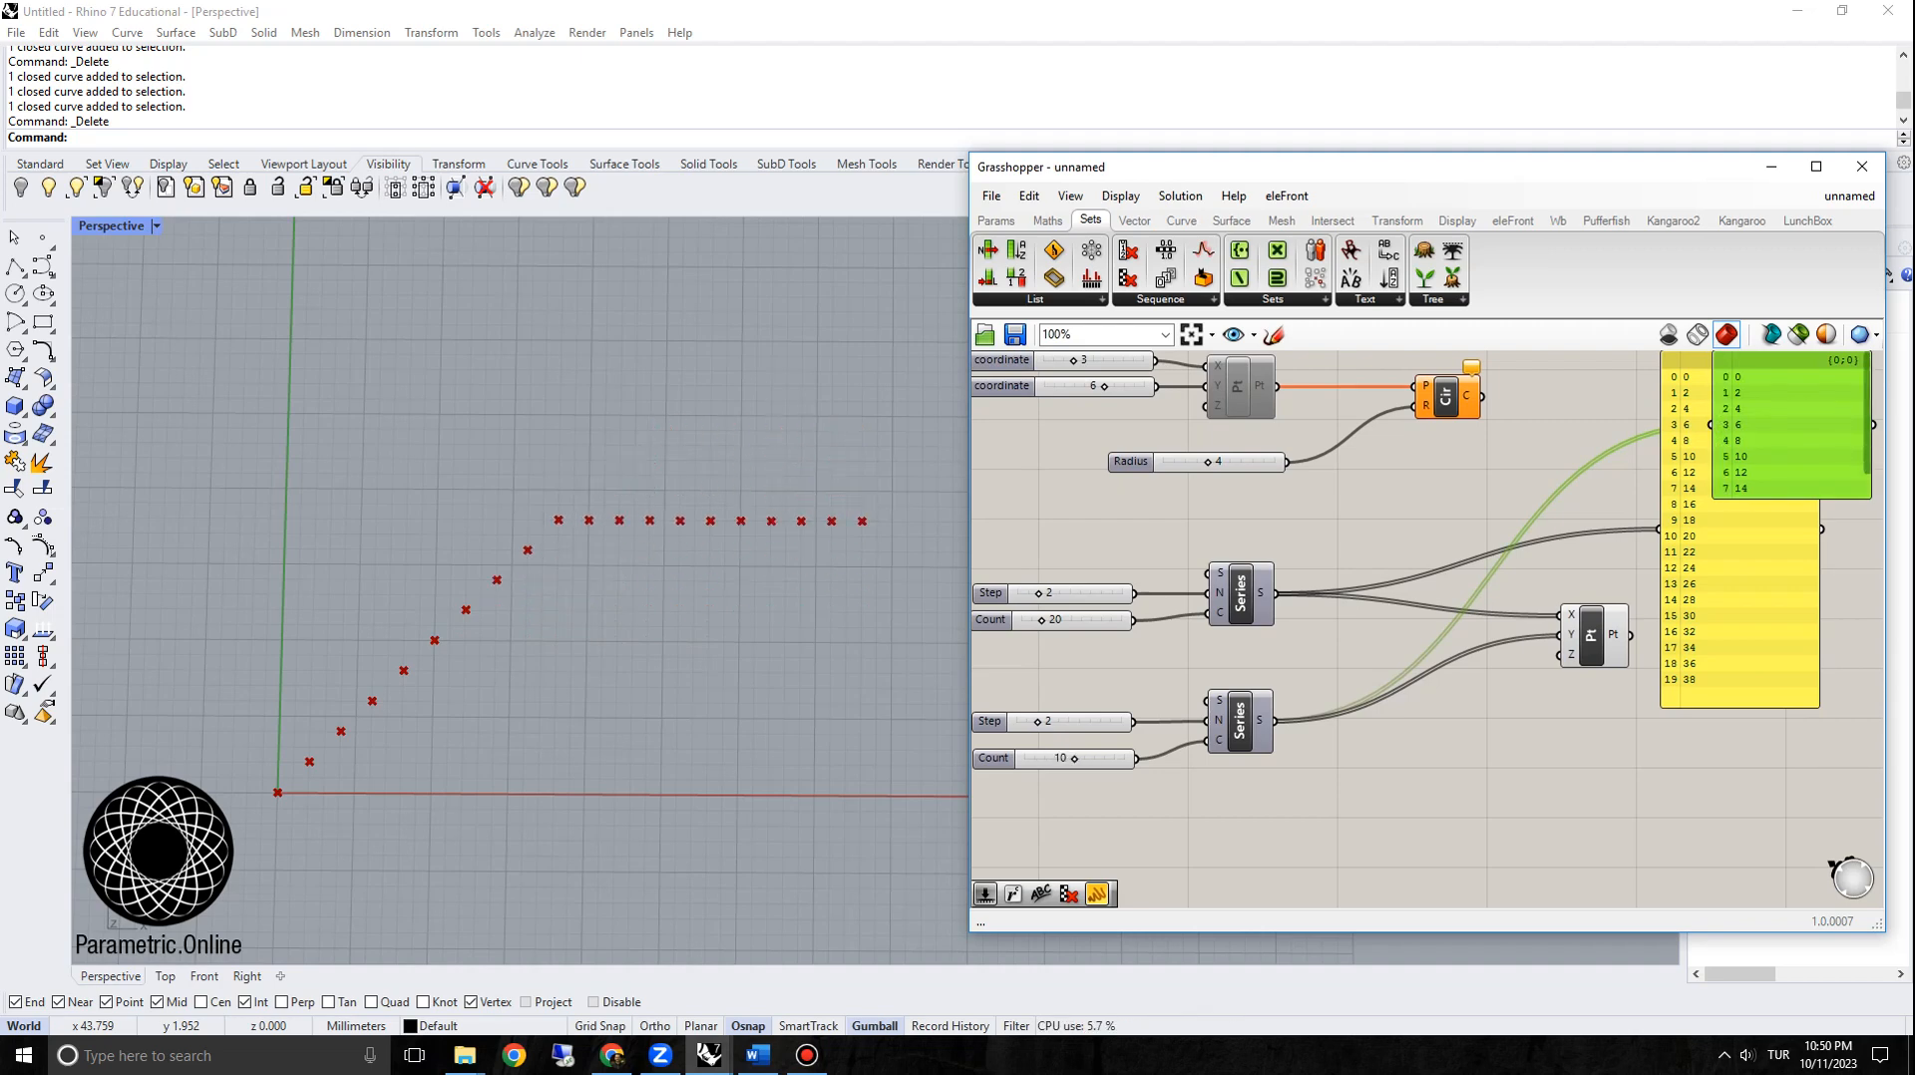
scroll(1740, 528, "up", 3)
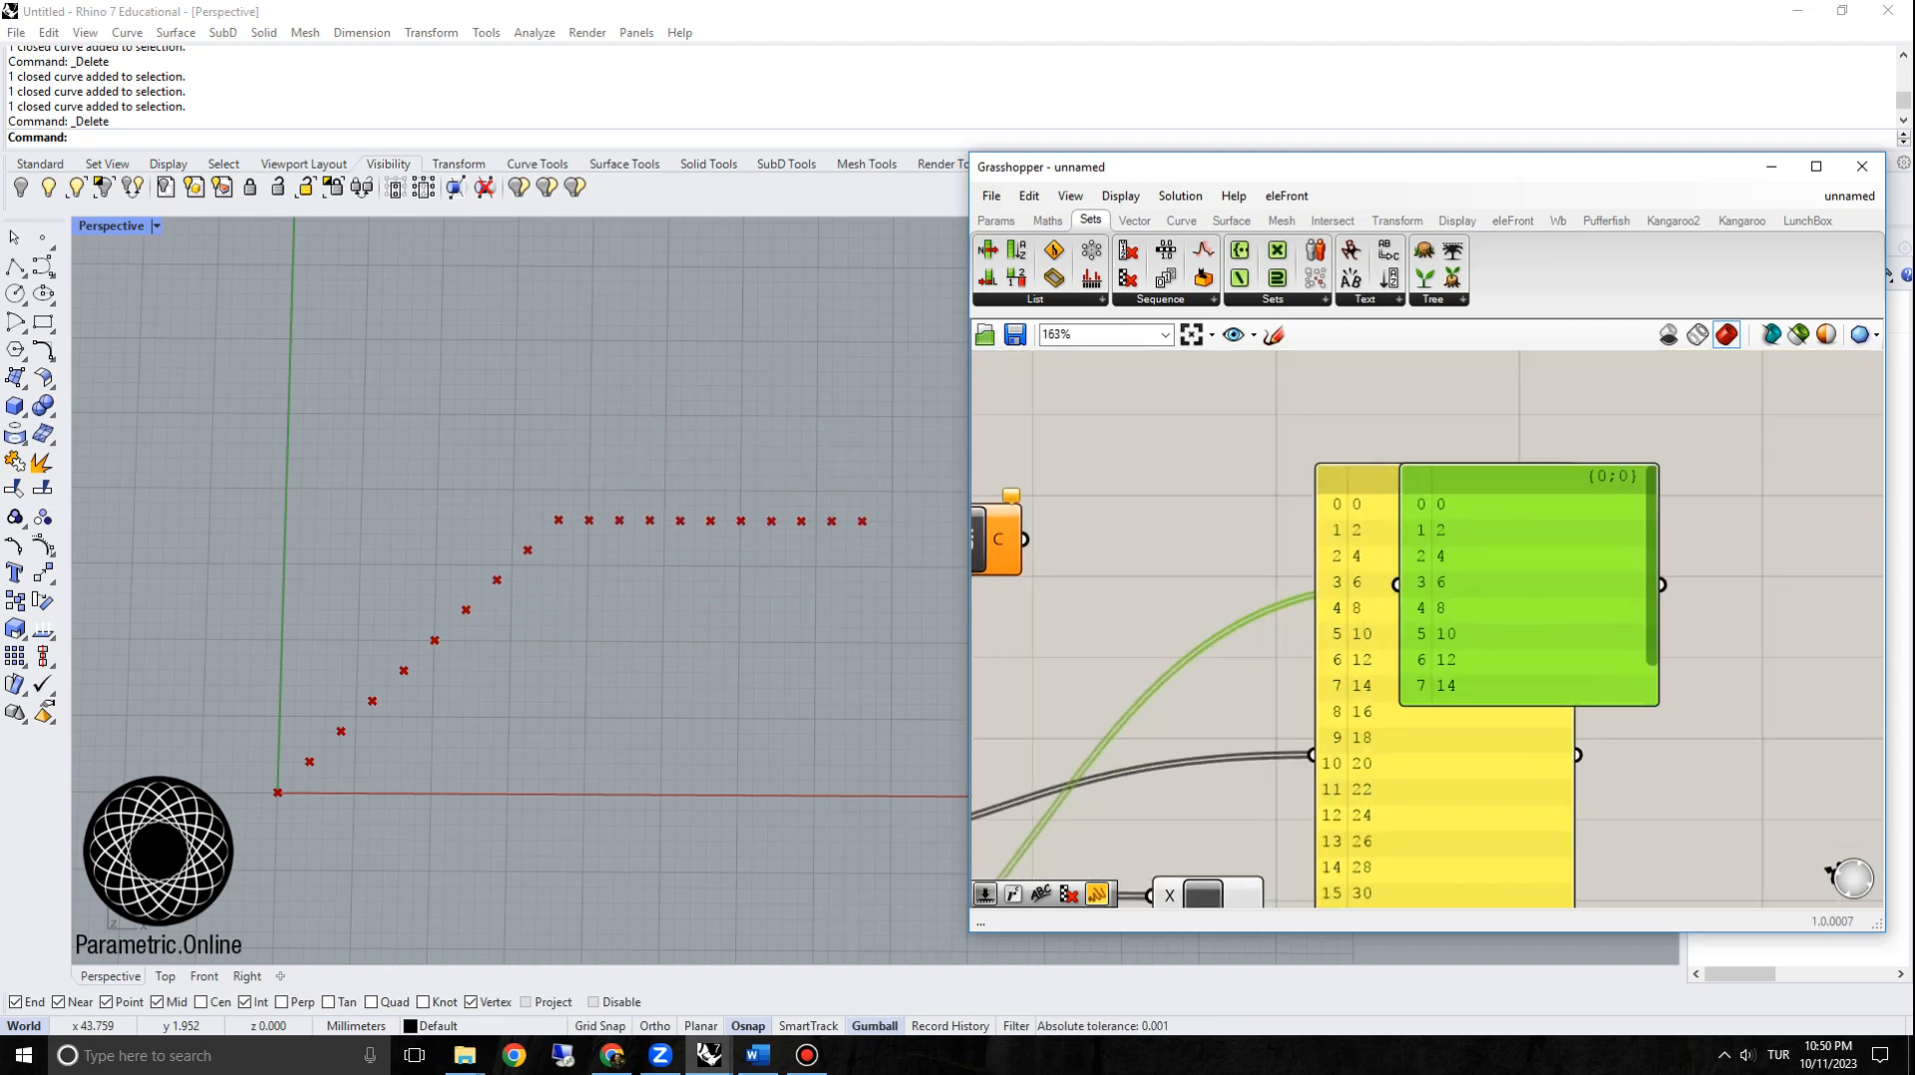
left_click_drag(1651, 558, 1651, 599)
scroll(1436, 603, "down", 4)
right_click_drag(1435, 603, 1591, 399)
scroll(1193, 596, "up", 2)
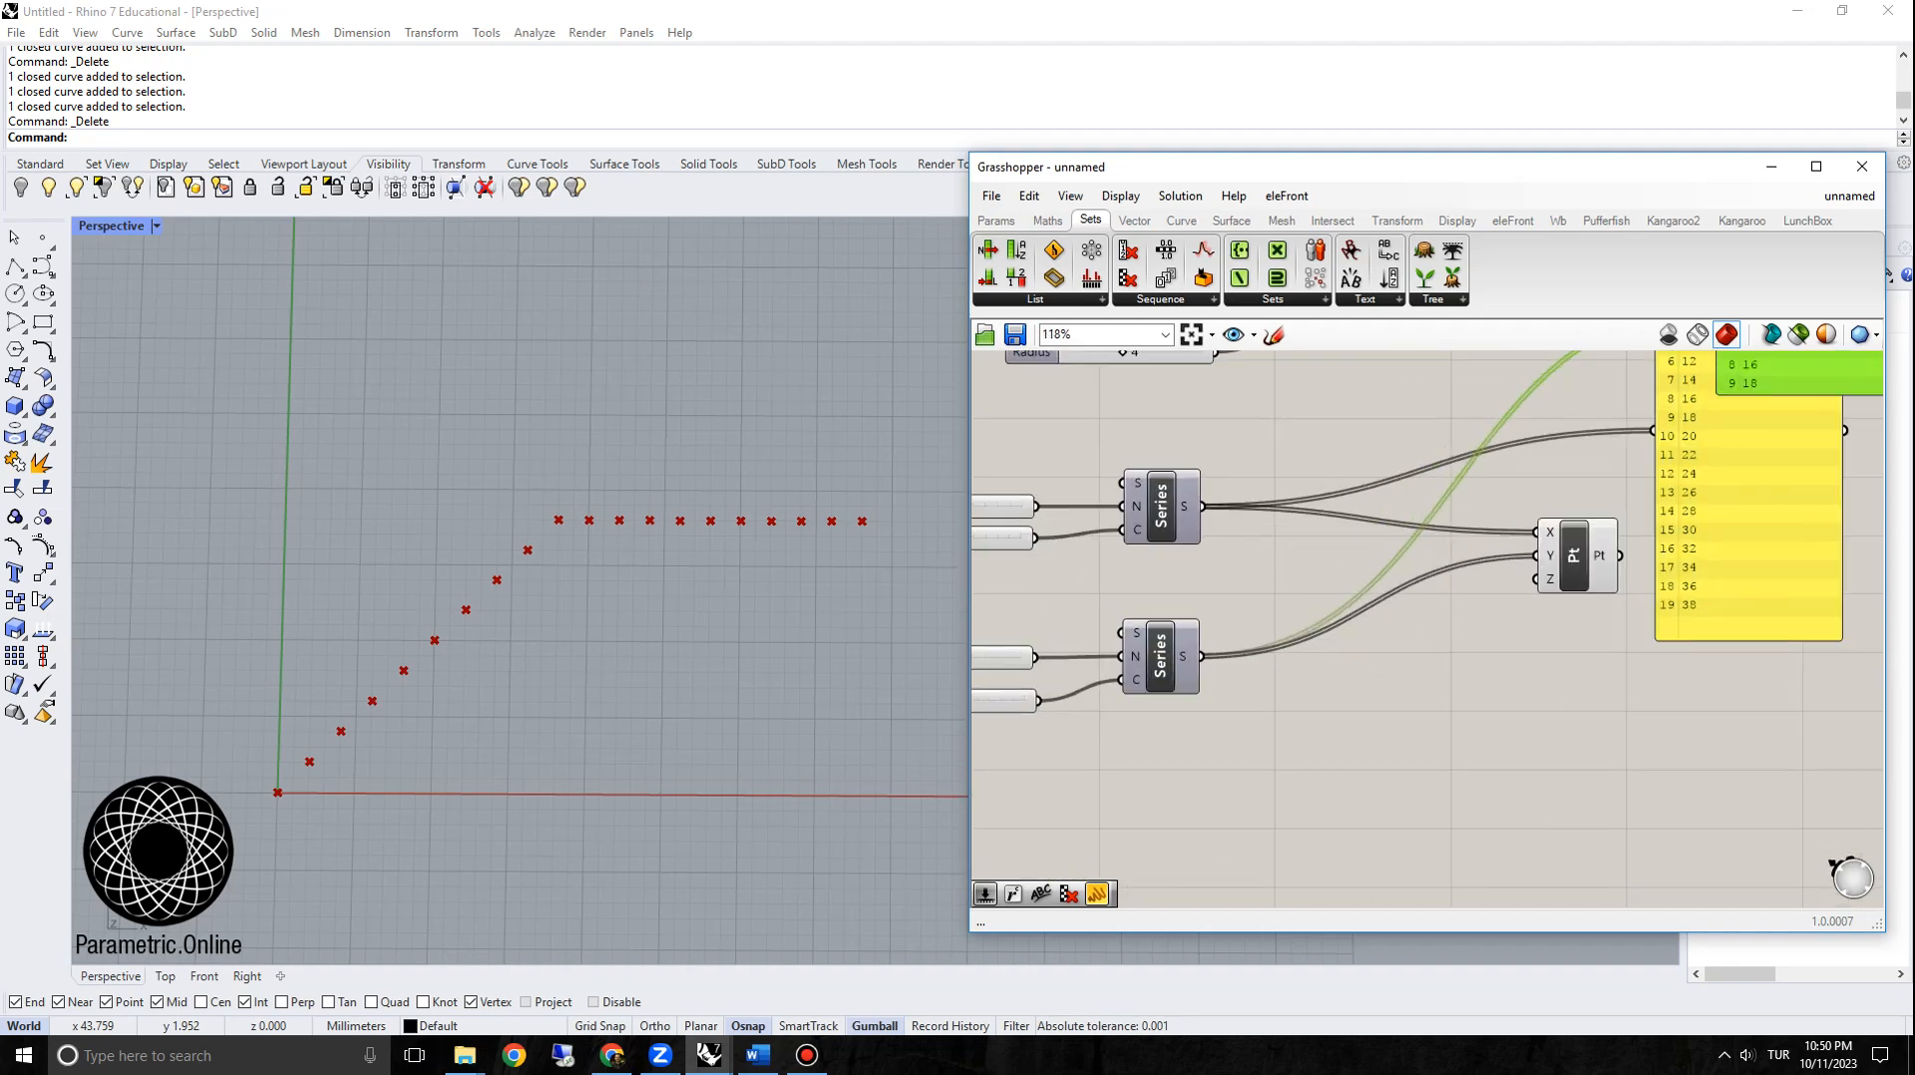
Step: Add a Cross Reference component between the Series and point components, connecting the upper Series to A and the lower Series to B
right_click_drag(1193, 597, 1266, 610)
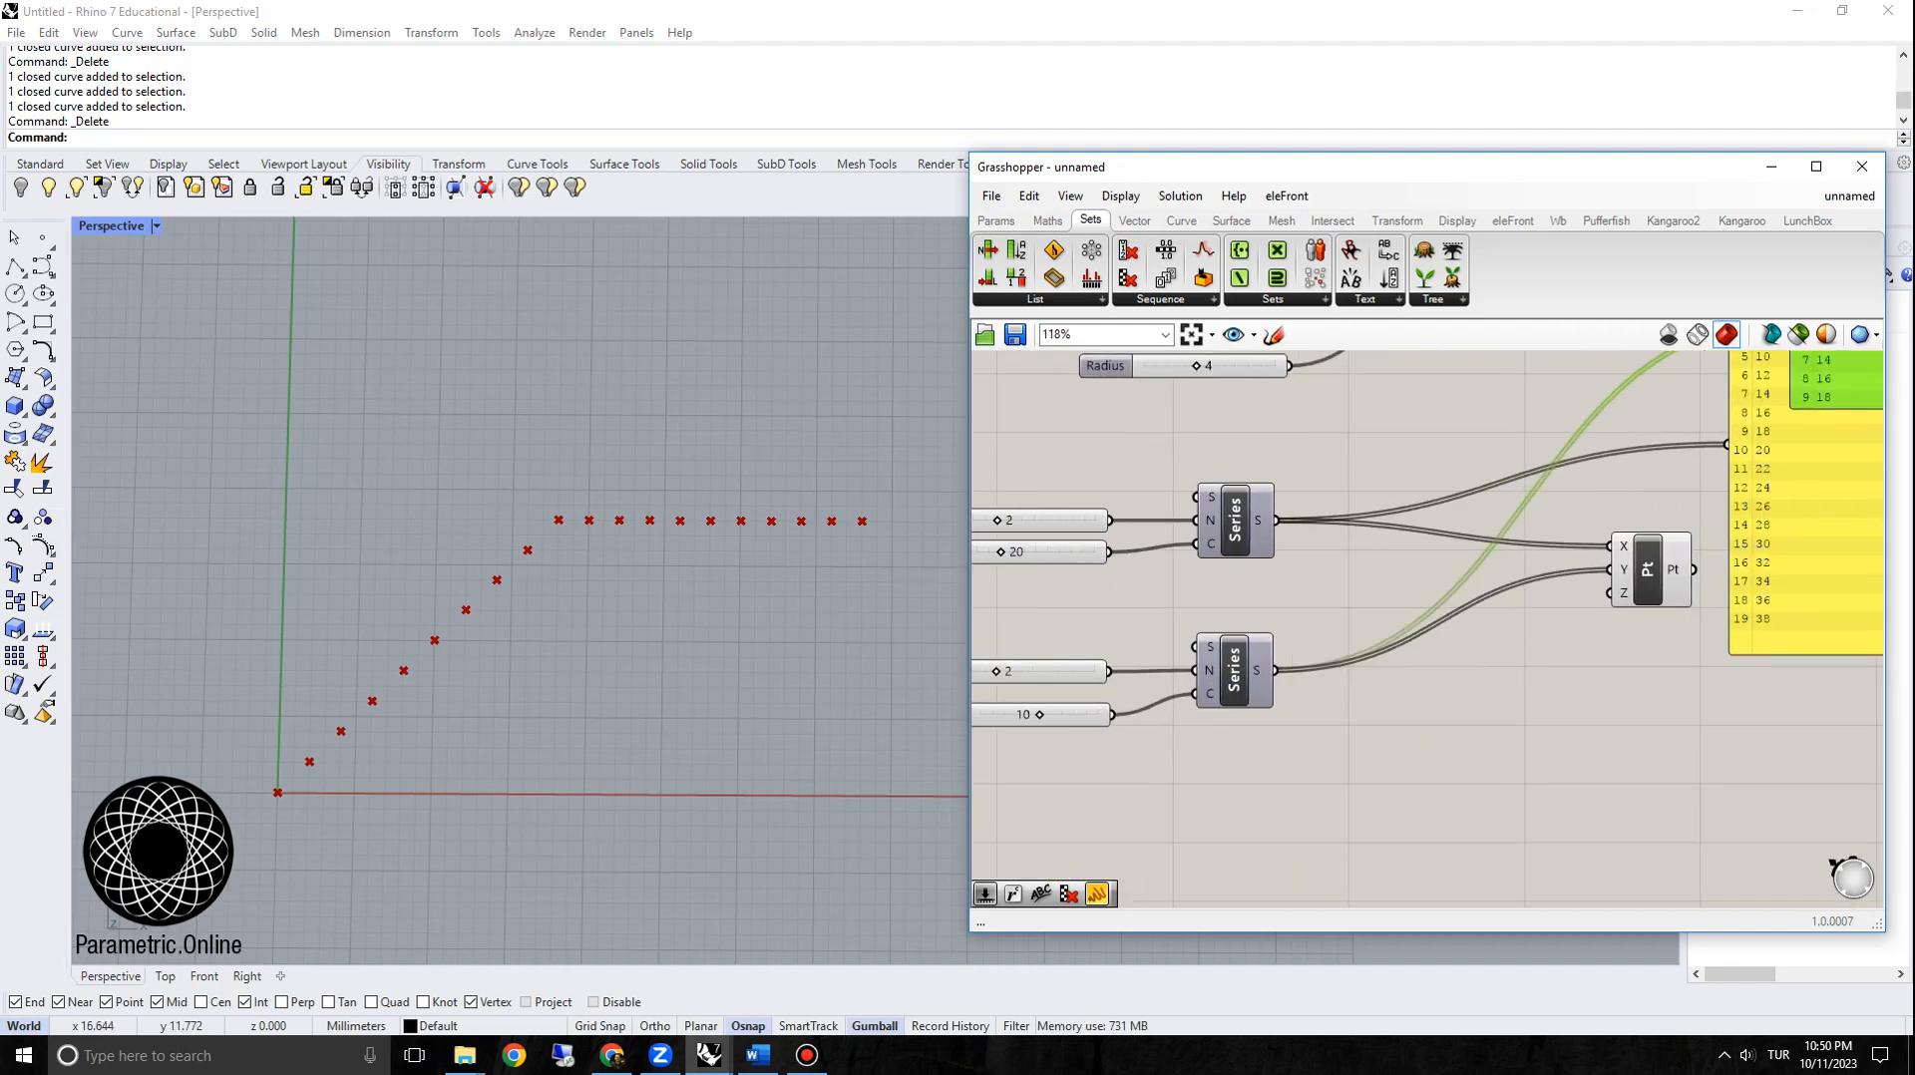
right_click_drag(1376, 598, 1307, 605)
scroll(978, 564, "down", 3)
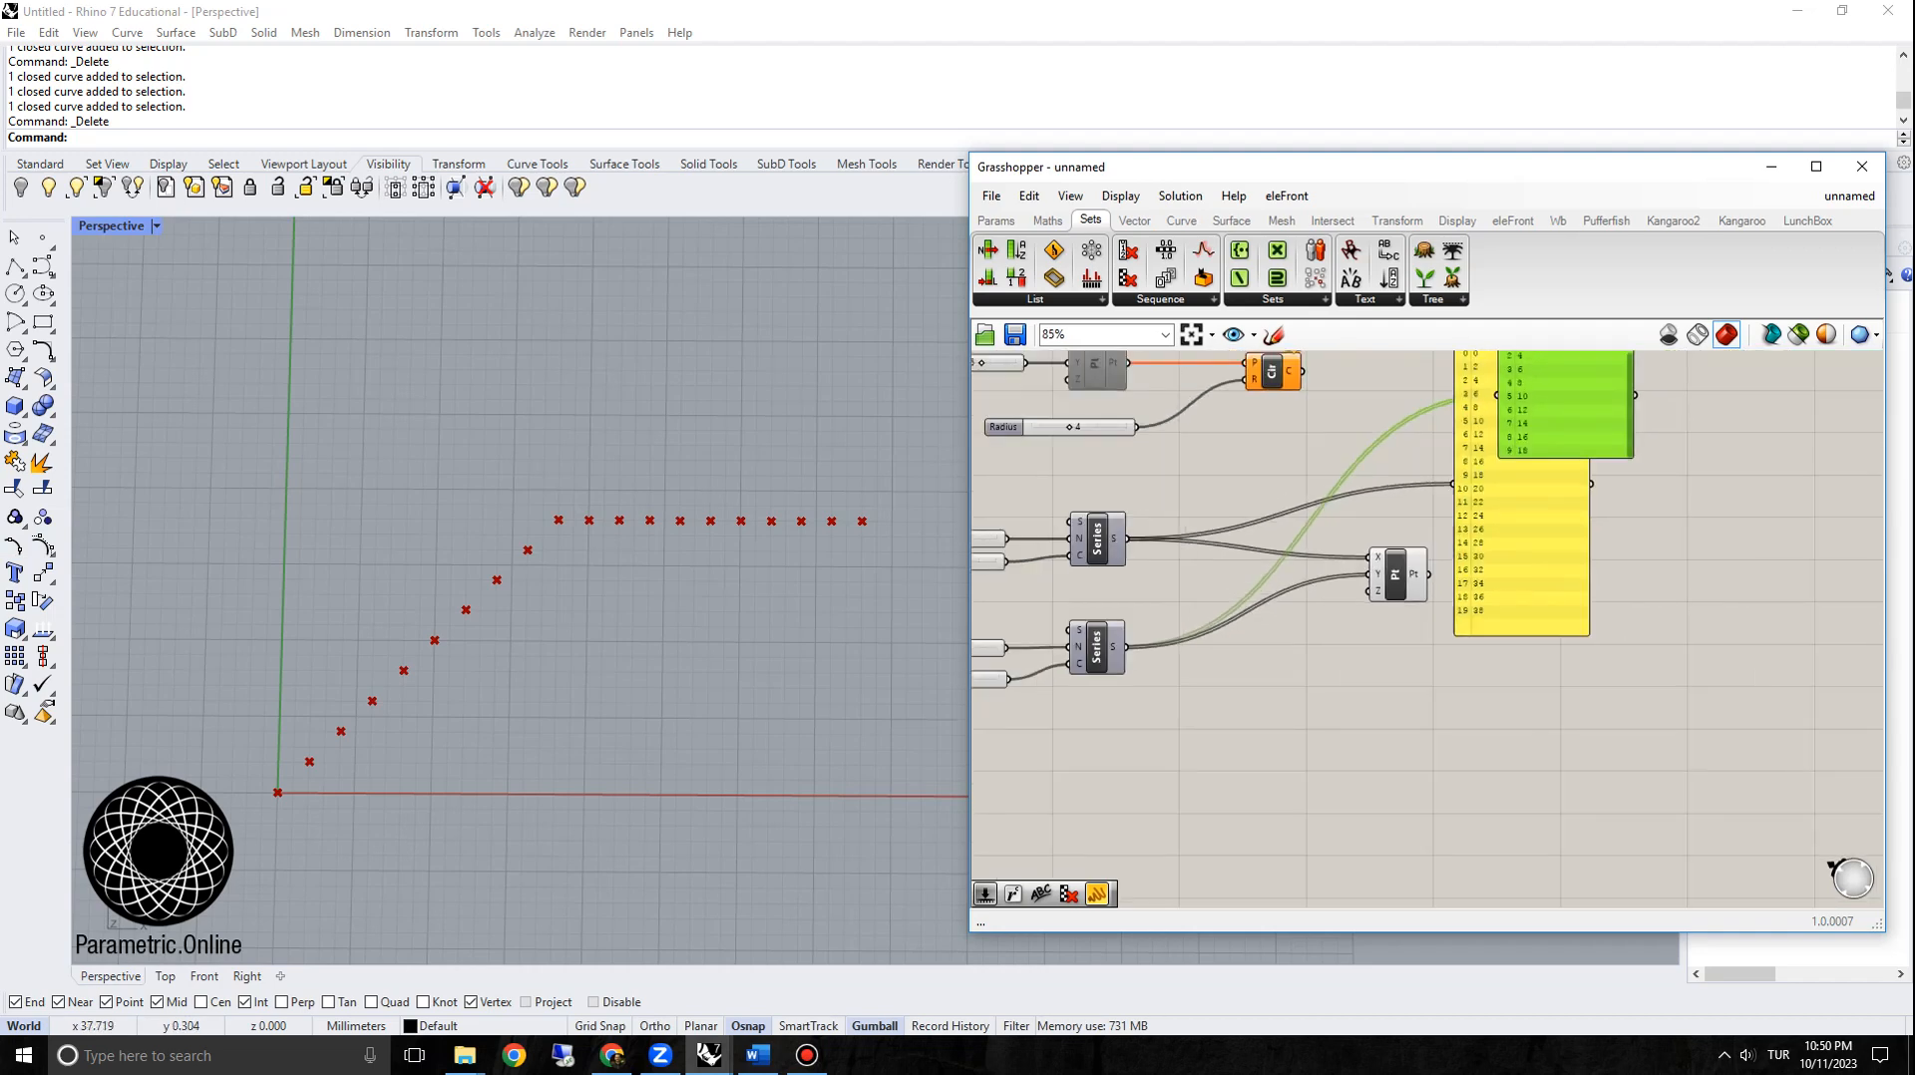
right_click_drag(1241, 542, 1368, 608)
scroll(1306, 586, "up", 1)
double_click(1284, 658)
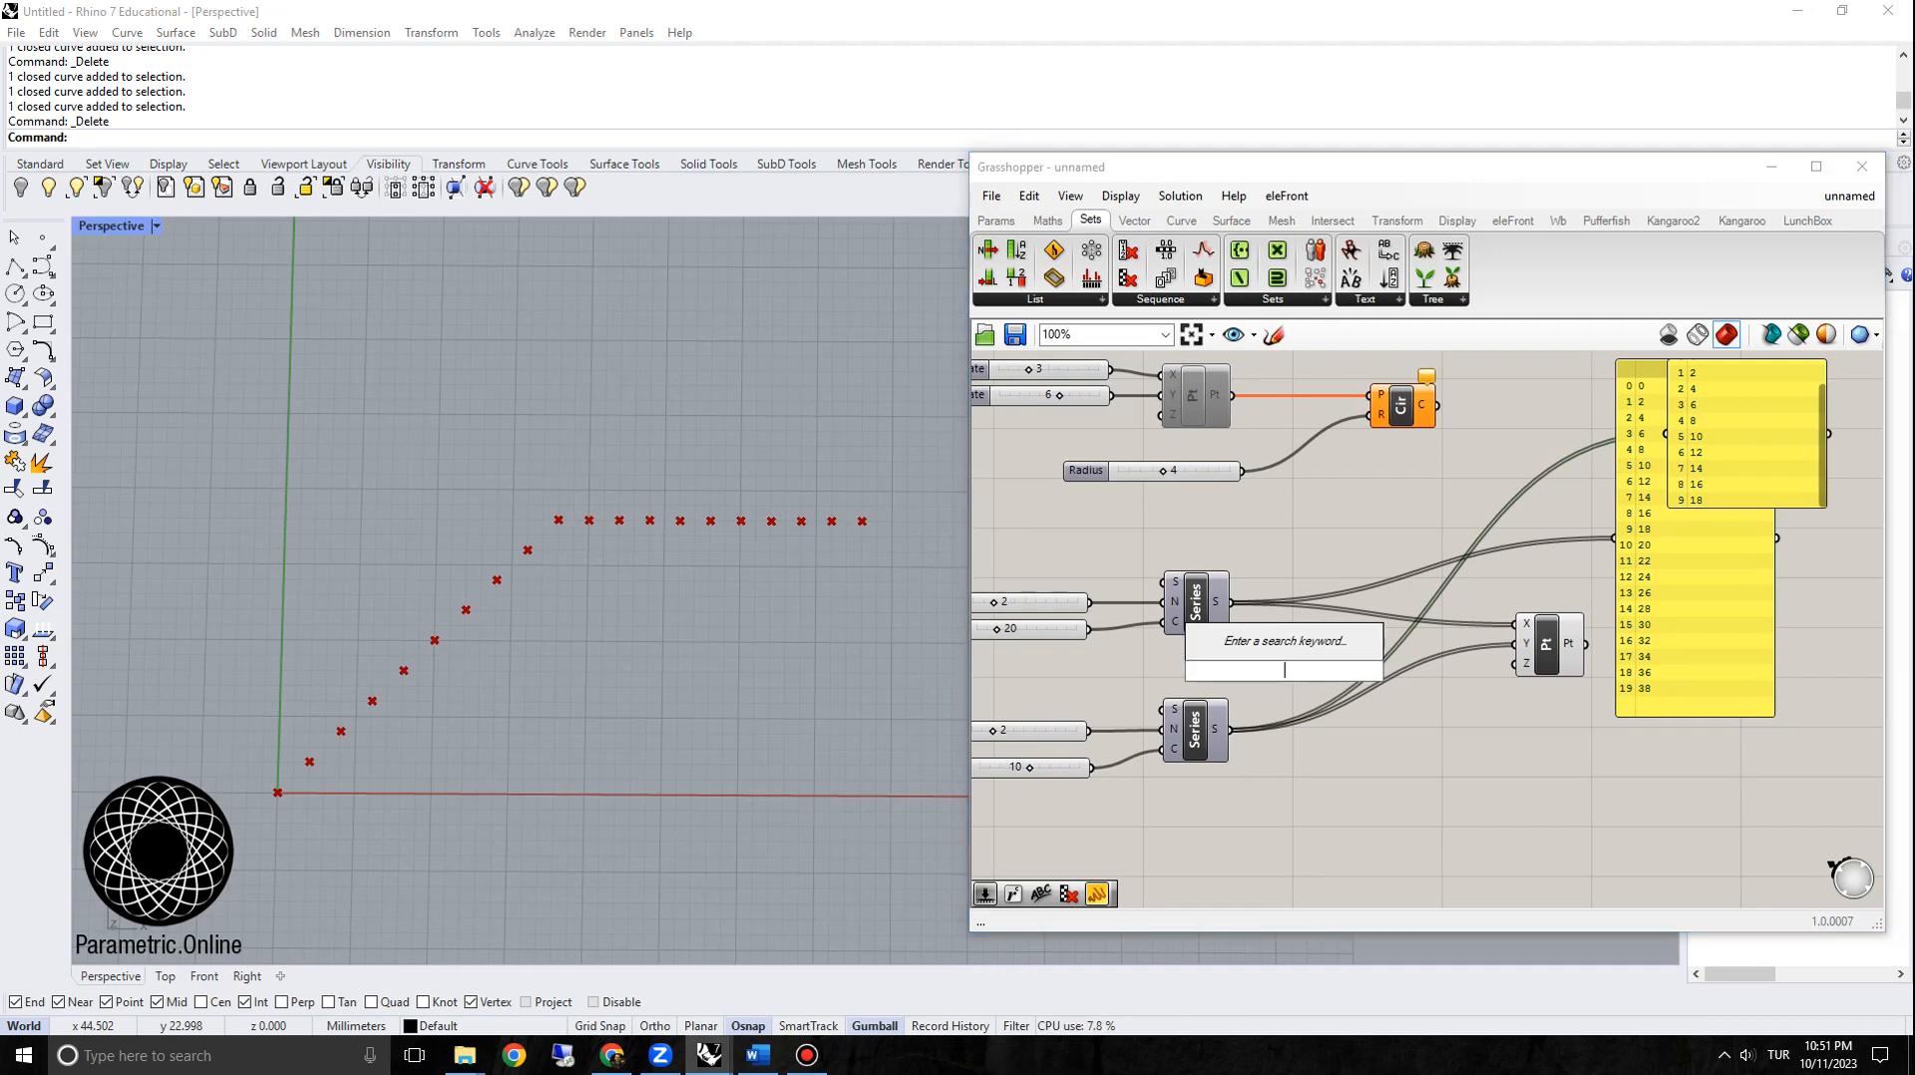
type("cross")
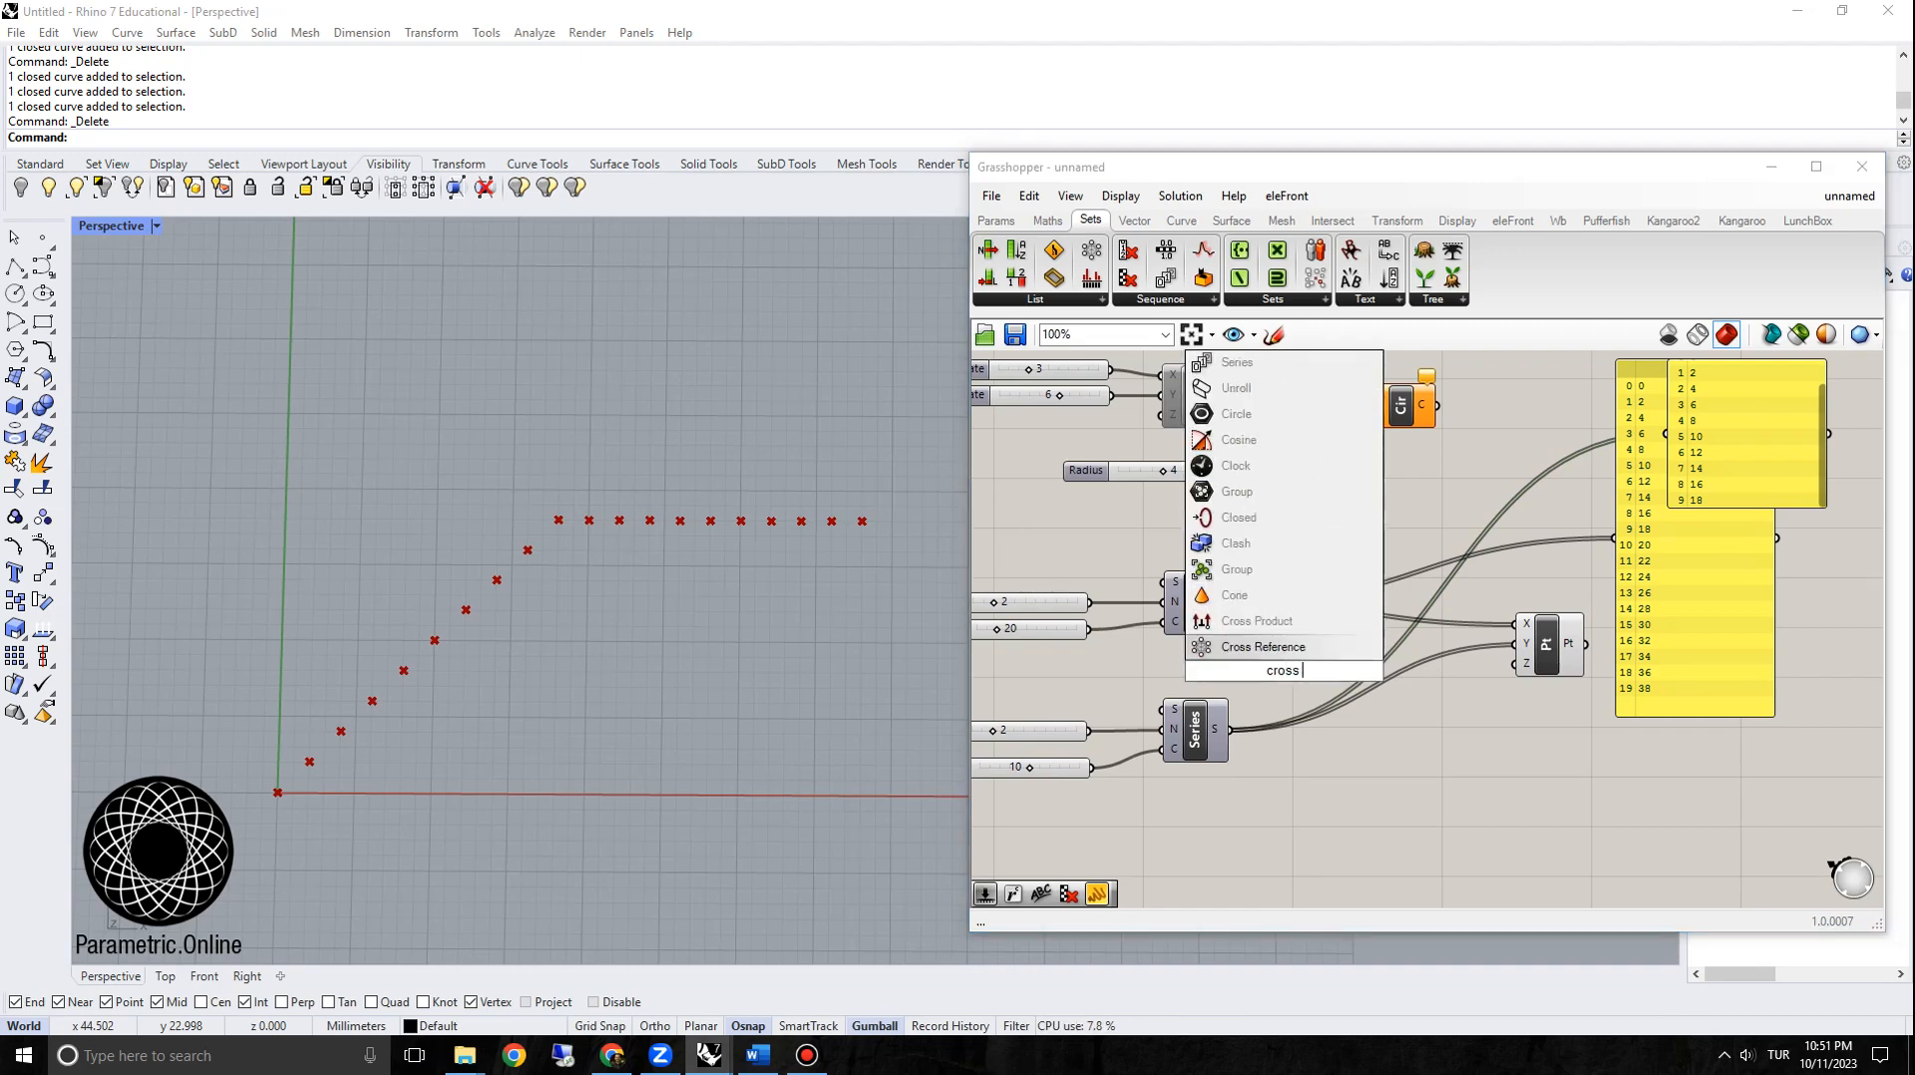
type(" refe")
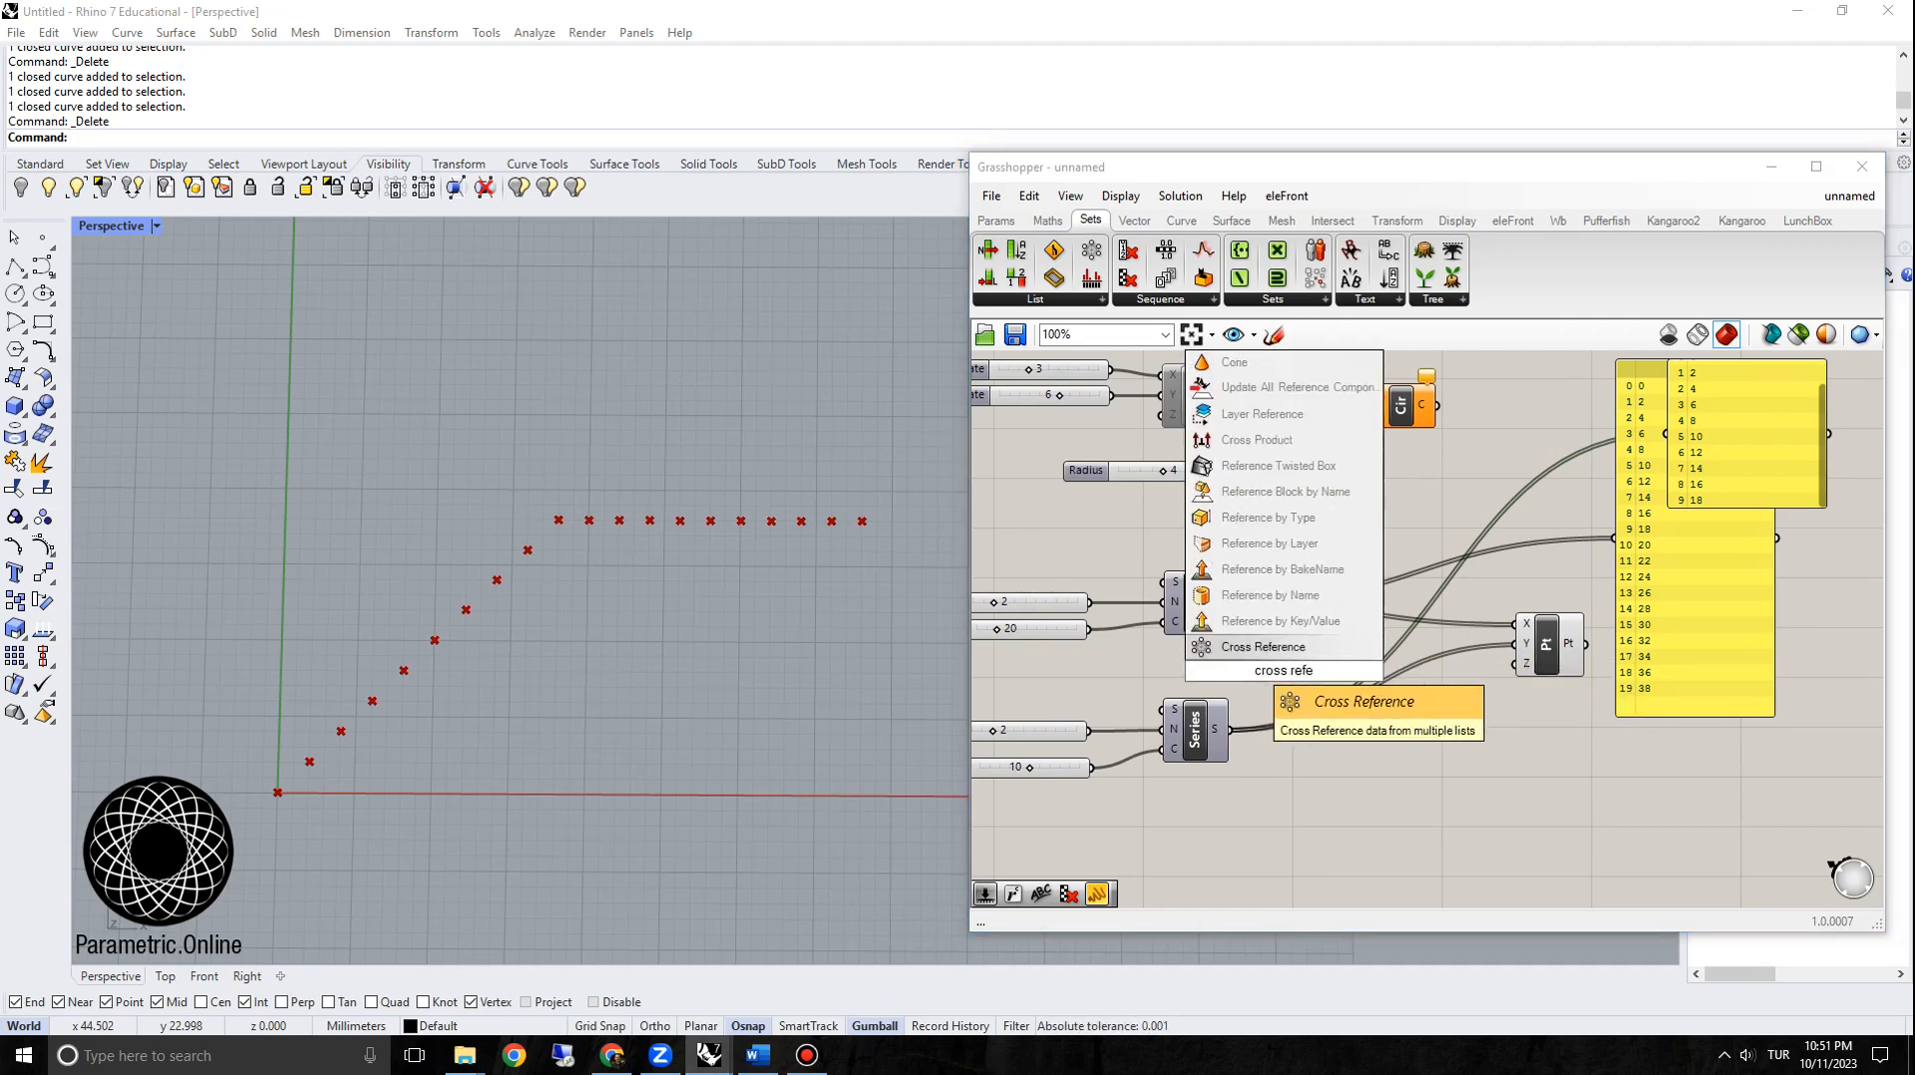
key("Return")
left_click_drag(1303, 670, 1221, 731)
left_click_drag(1341, 663, 1309, 670)
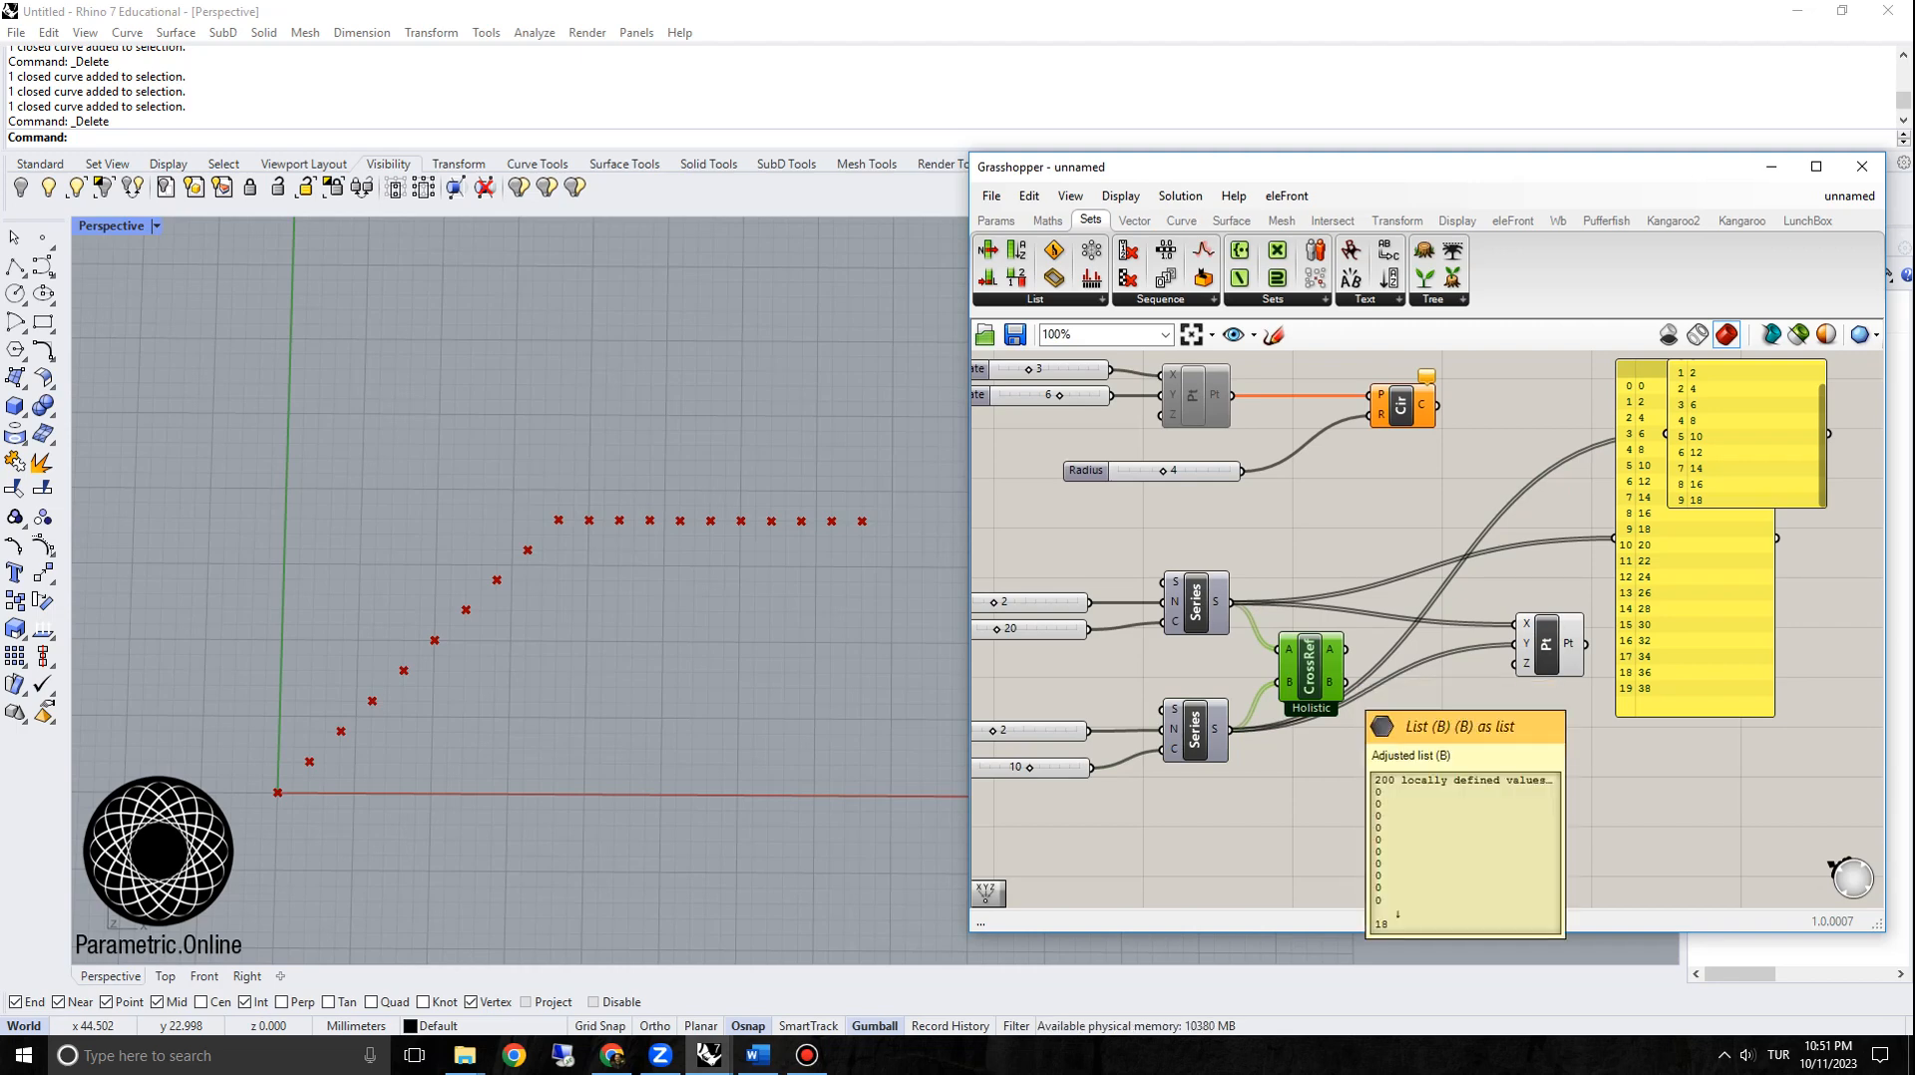
Step: Select both overlapping Series panels and delete them from the canvas
right_click_drag(1432, 720, 1346, 780)
left_click_drag(1818, 651, 1605, 462)
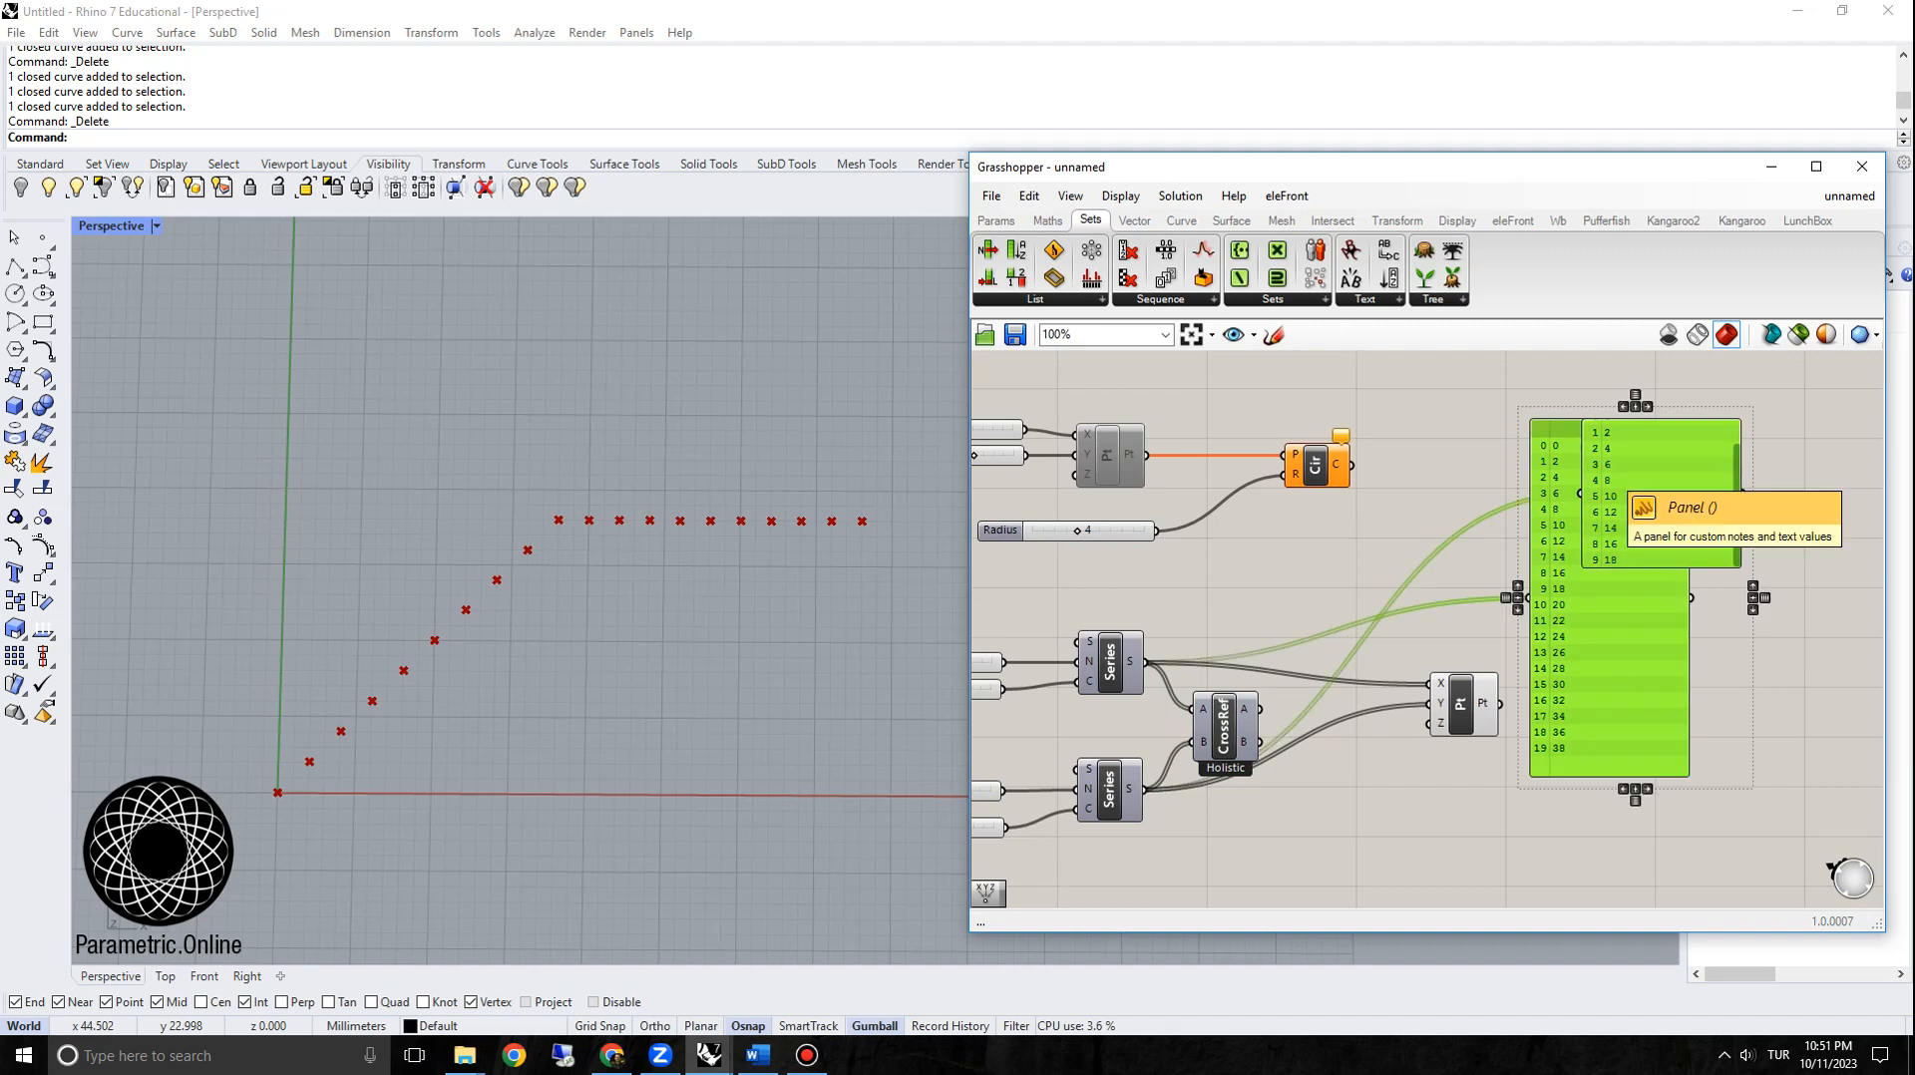
key("Delete")
Step: Connect the Cross Reference outputs A and B to the point component's X and Y inputs, replacing the direct Series wires
right_click_drag(1266, 728, 1471, 607)
scroll(1436, 623, "up", 1)
left_click_drag(1432, 600, 1464, 580)
right_click_drag(1526, 618, 1462, 605)
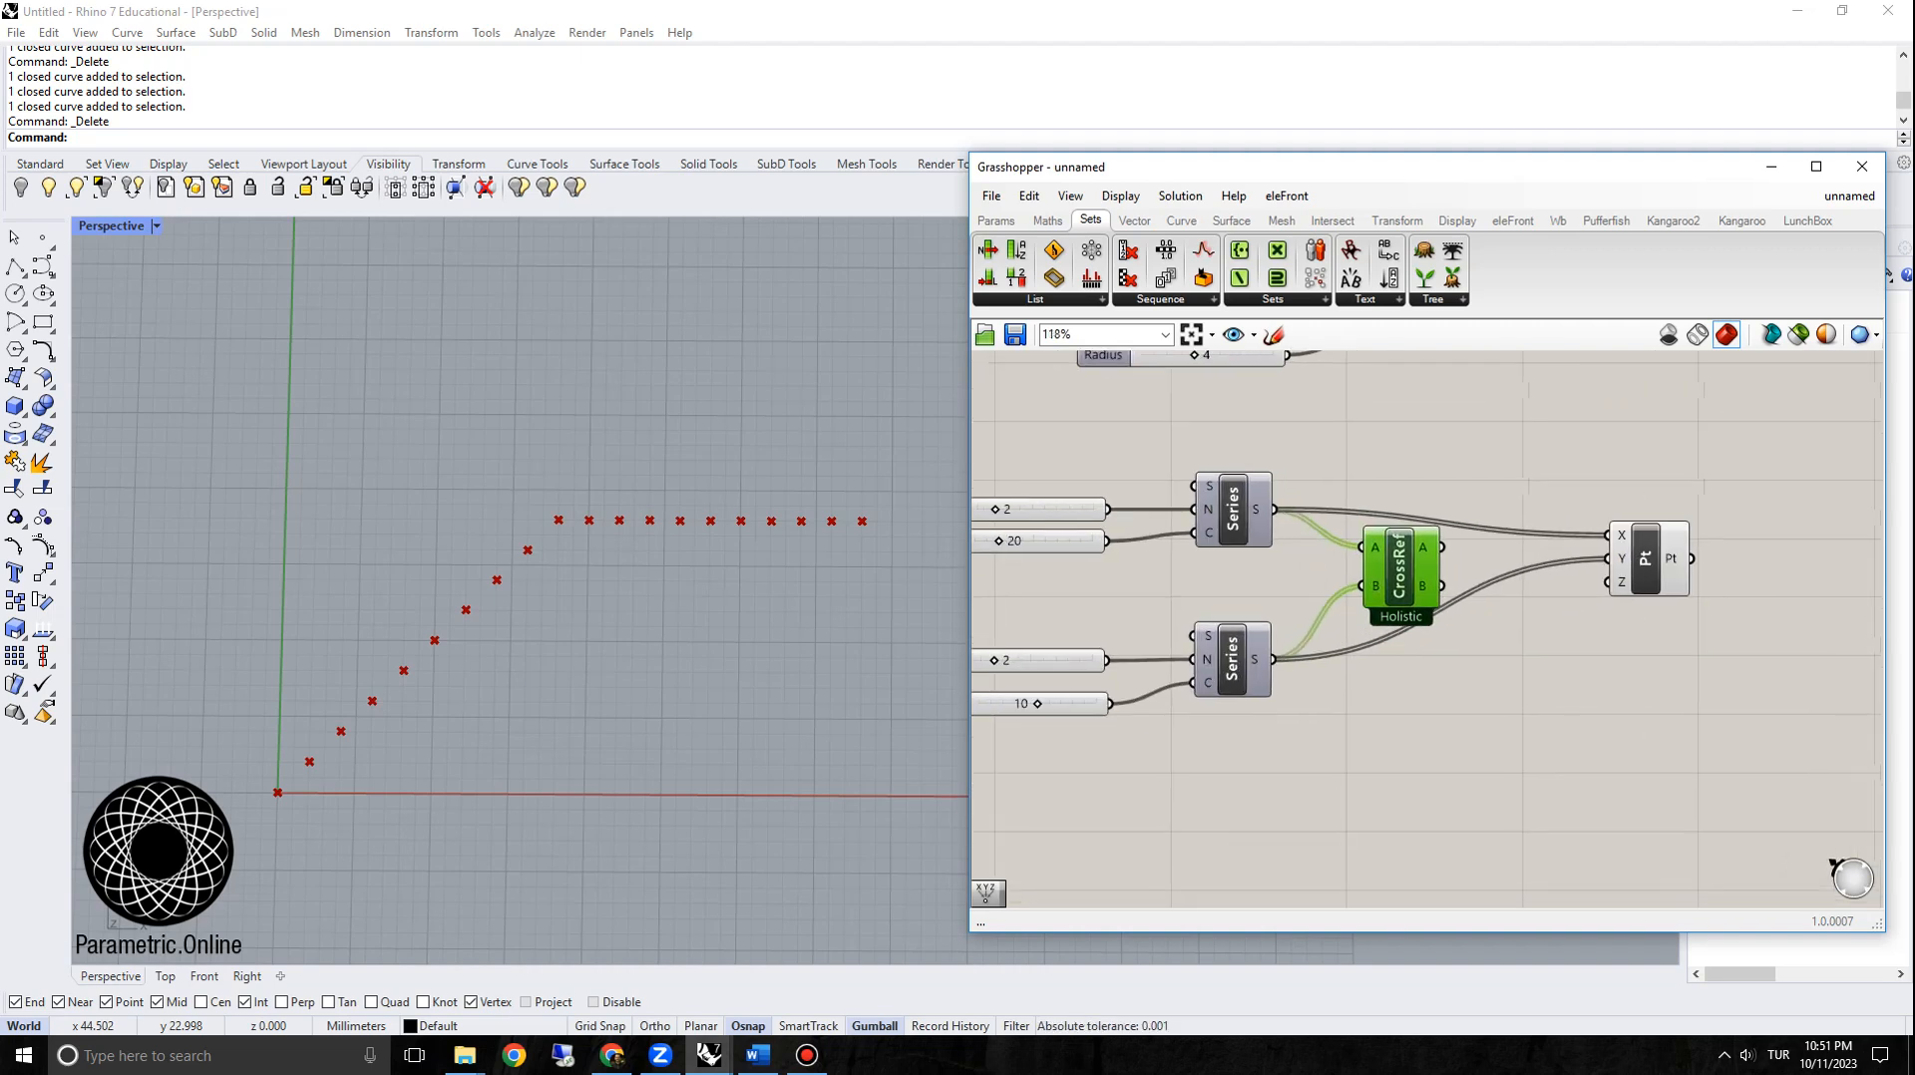
scroll(1428, 573, "up", 2)
left_click_drag(1447, 538, 1676, 520)
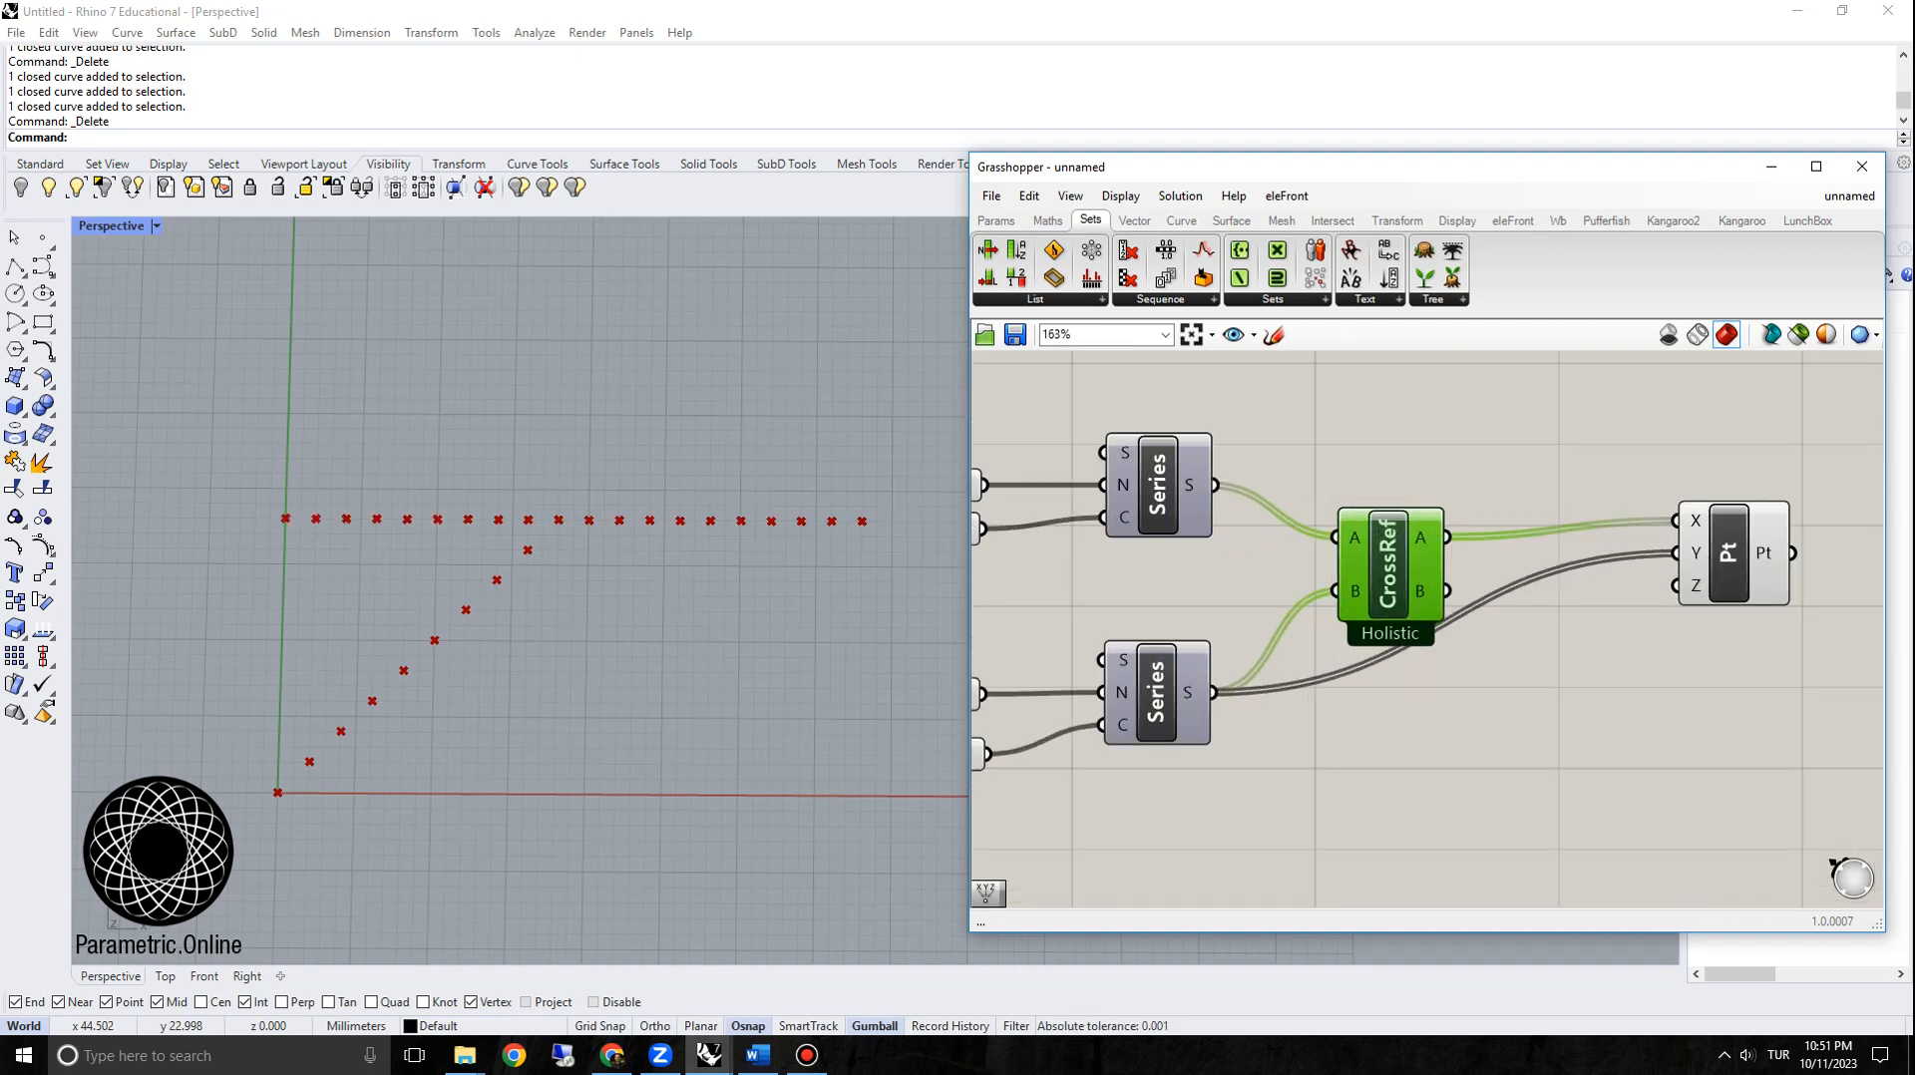
left_click_drag(1390, 567, 1392, 550)
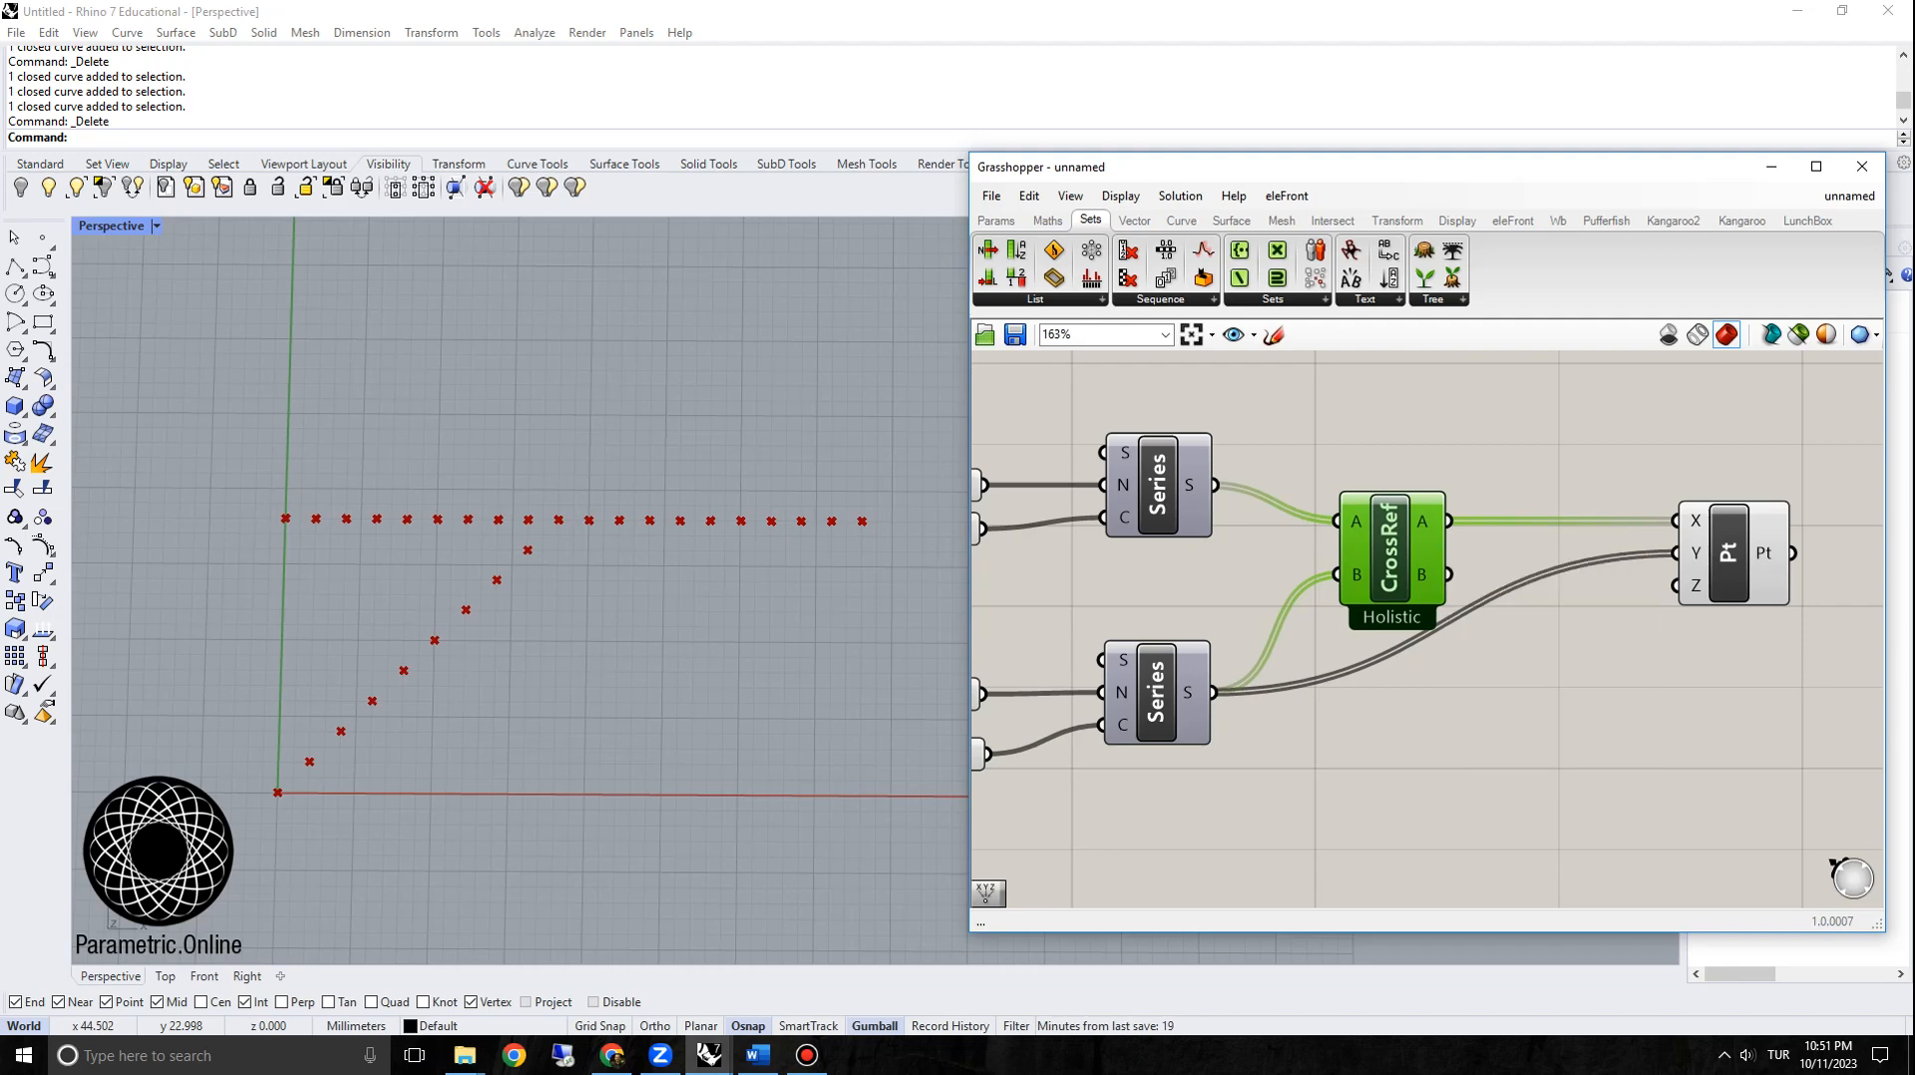
right_click_drag(1459, 567, 1350, 590)
left_click_drag(1351, 590, 1577, 569)
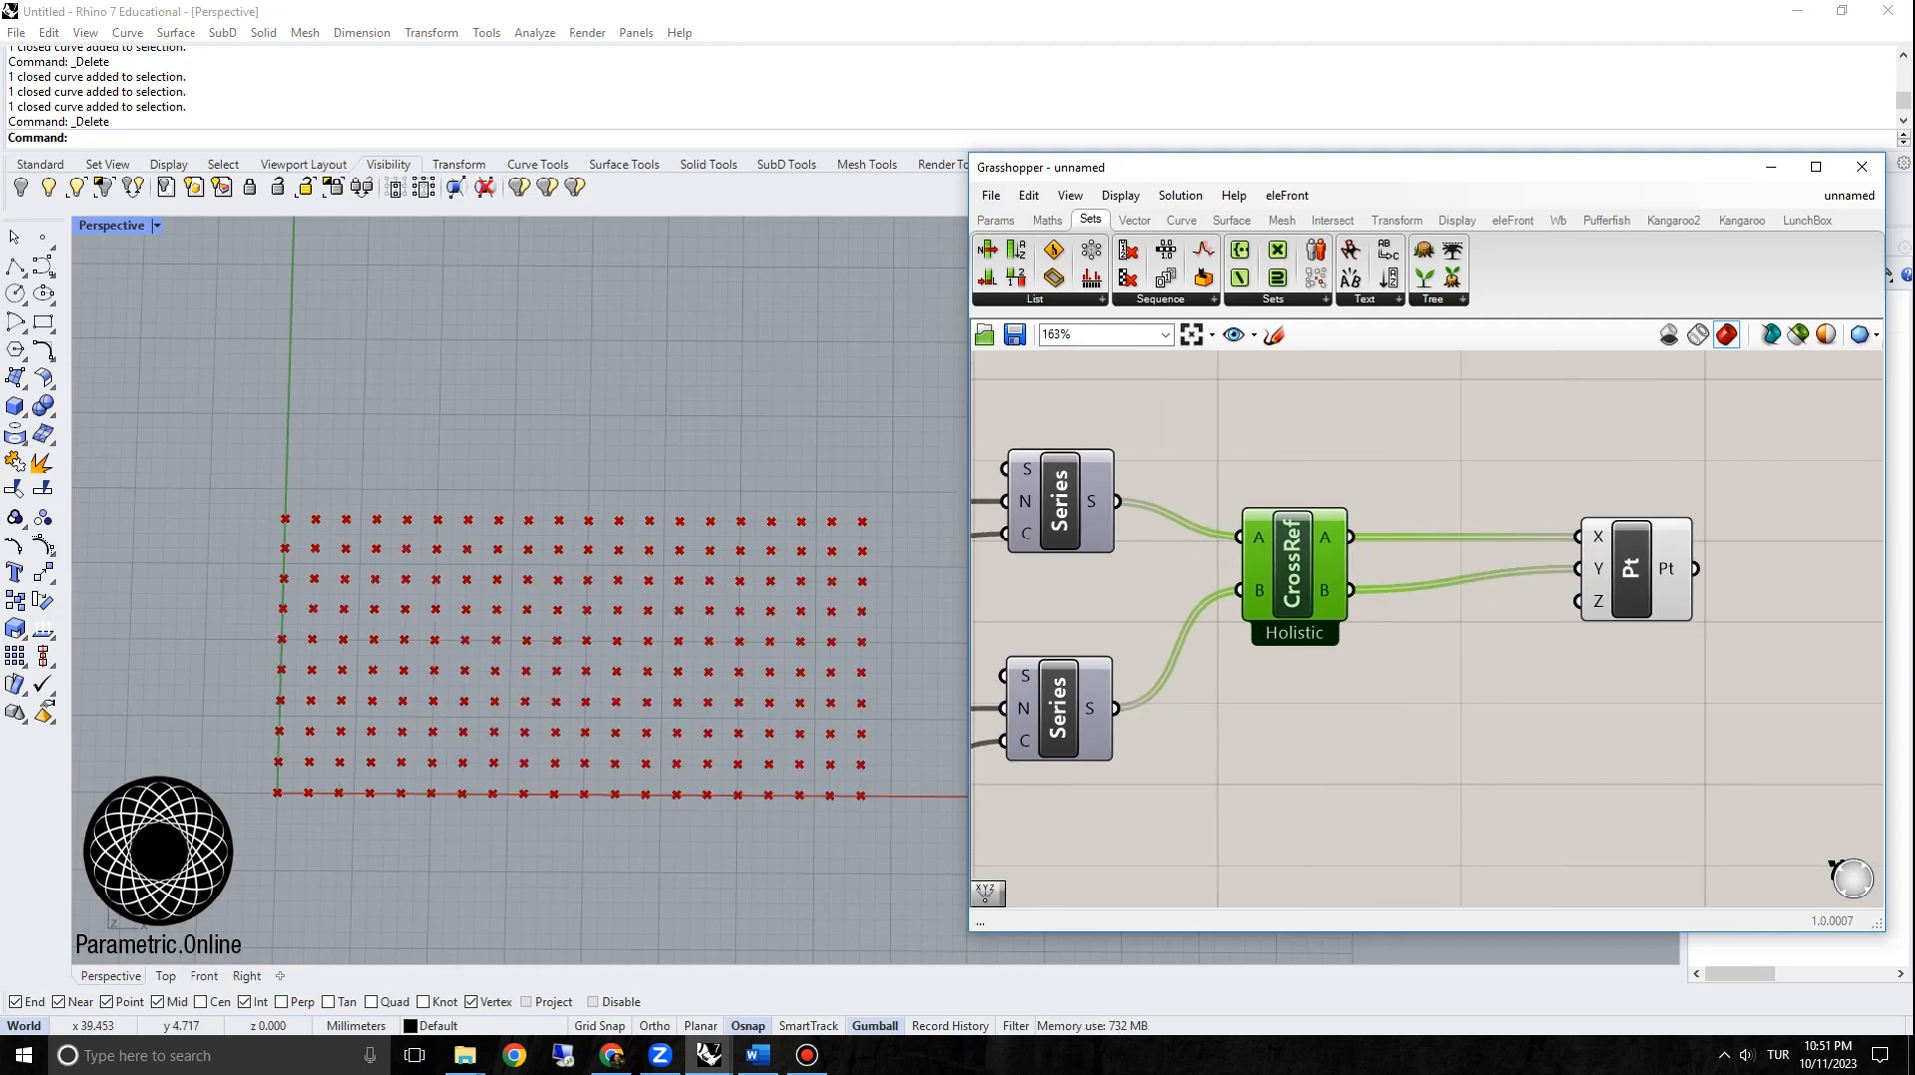
Step: Move the point component closer to the Cross Reference component
right_click_drag(1016, 698, 1030, 641)
scroll(1297, 664, "down", 2)
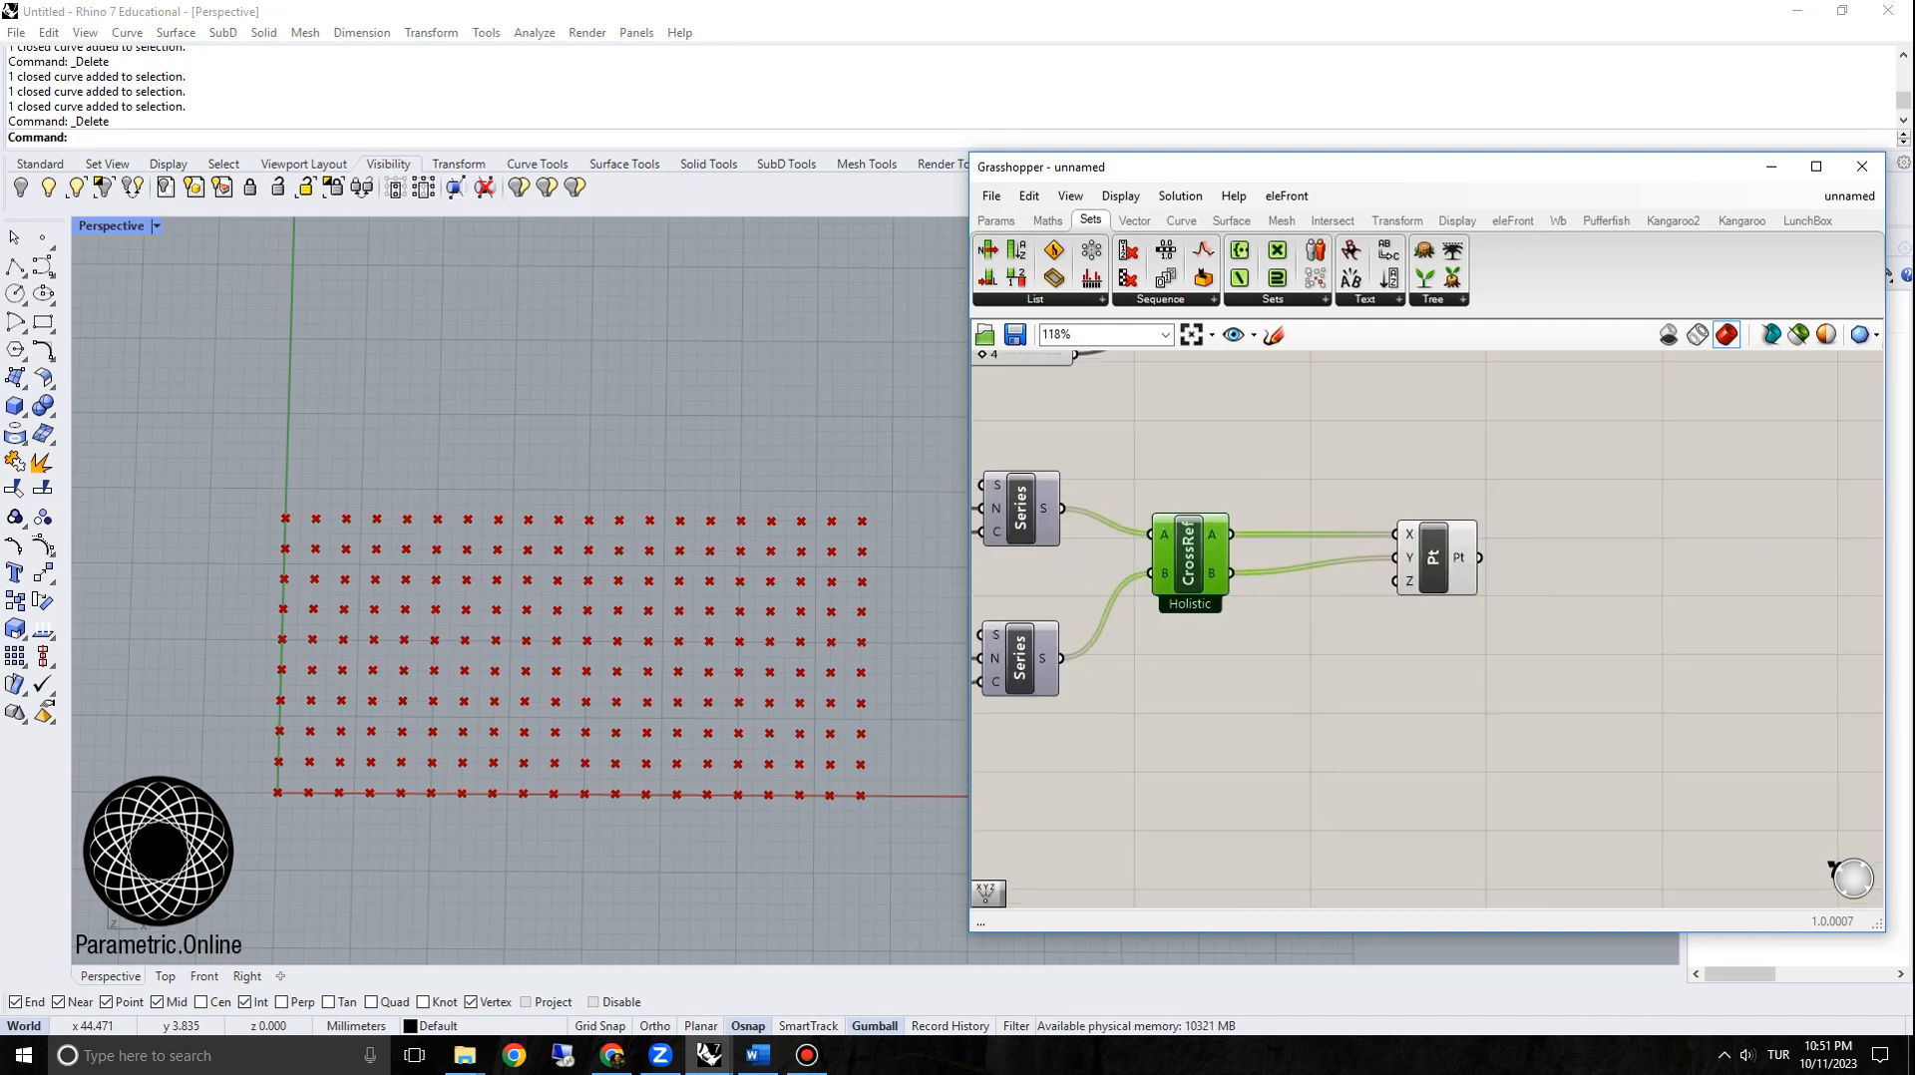
left_click_drag(1432, 557, 1347, 564)
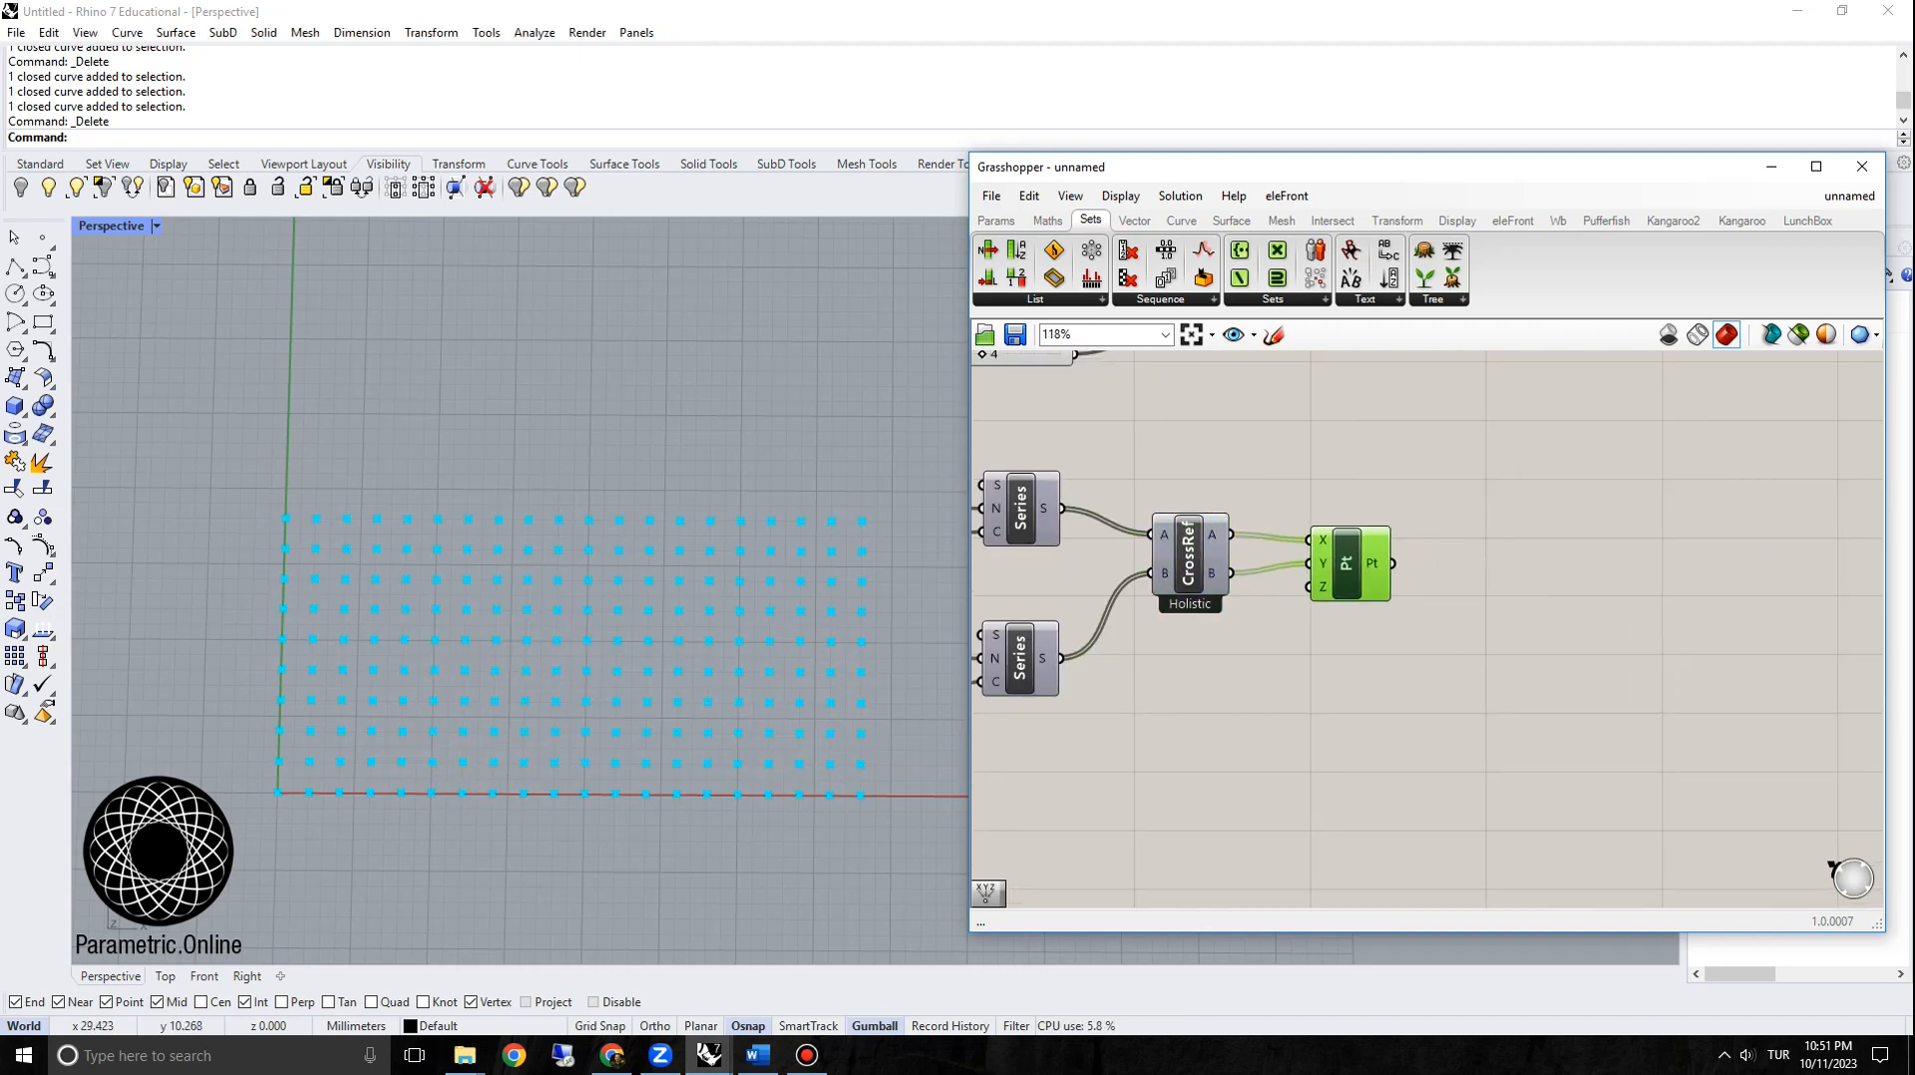
Step: Examine the highlighted point grid in the Perspective viewport from an oblique angle and at close range
right_click_drag(728, 638, 498, 559)
right_click_drag(761, 561, 867, 469)
scroll(837, 398, "up", 3)
scroll(748, 438, "down", 4)
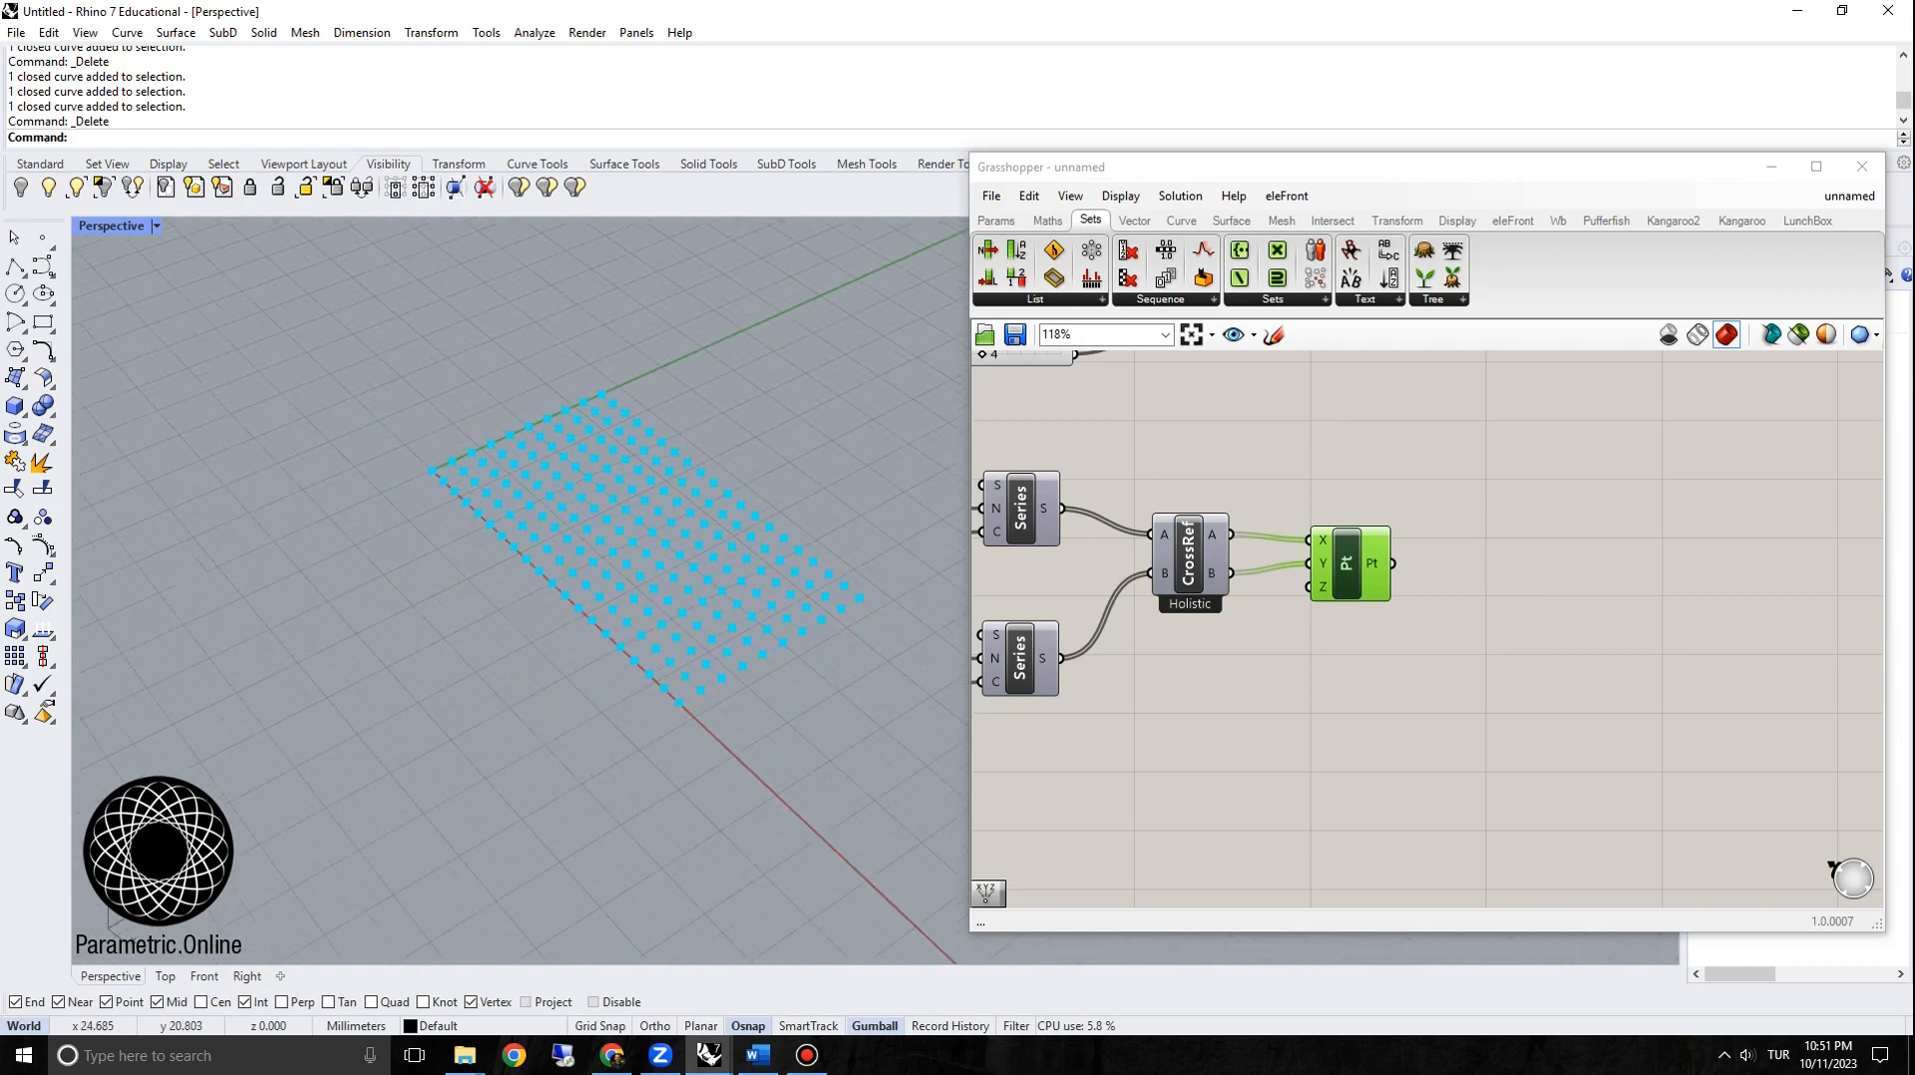
scroll(738, 448, "up", 4)
right_click_drag(738, 449, 658, 519)
scroll(663, 516, "down", 2)
scroll(668, 513, "up", 3)
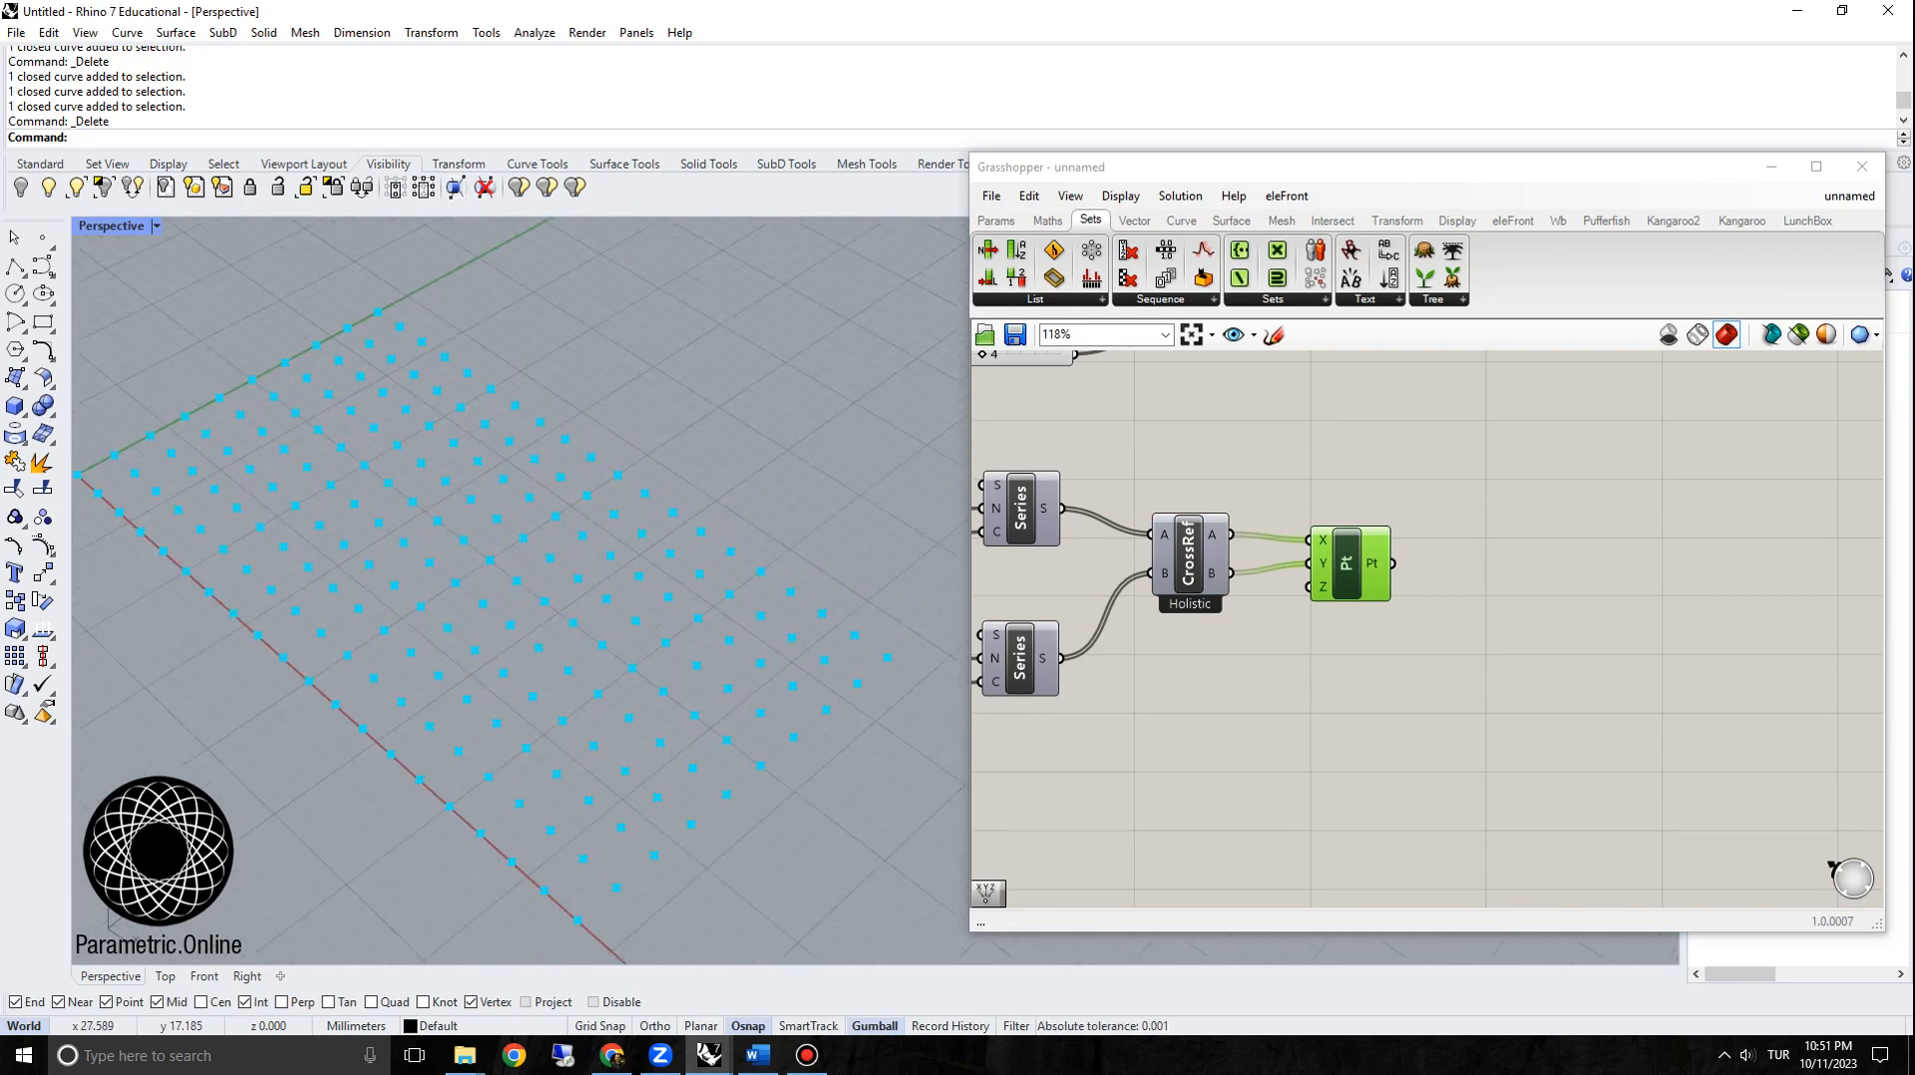
scroll(809, 595, "down", 3)
Step: Add a Circle component beside the point component, with the points feeding its P input
right_click_drag(1531, 678, 1418, 695)
left_click(1418, 695)
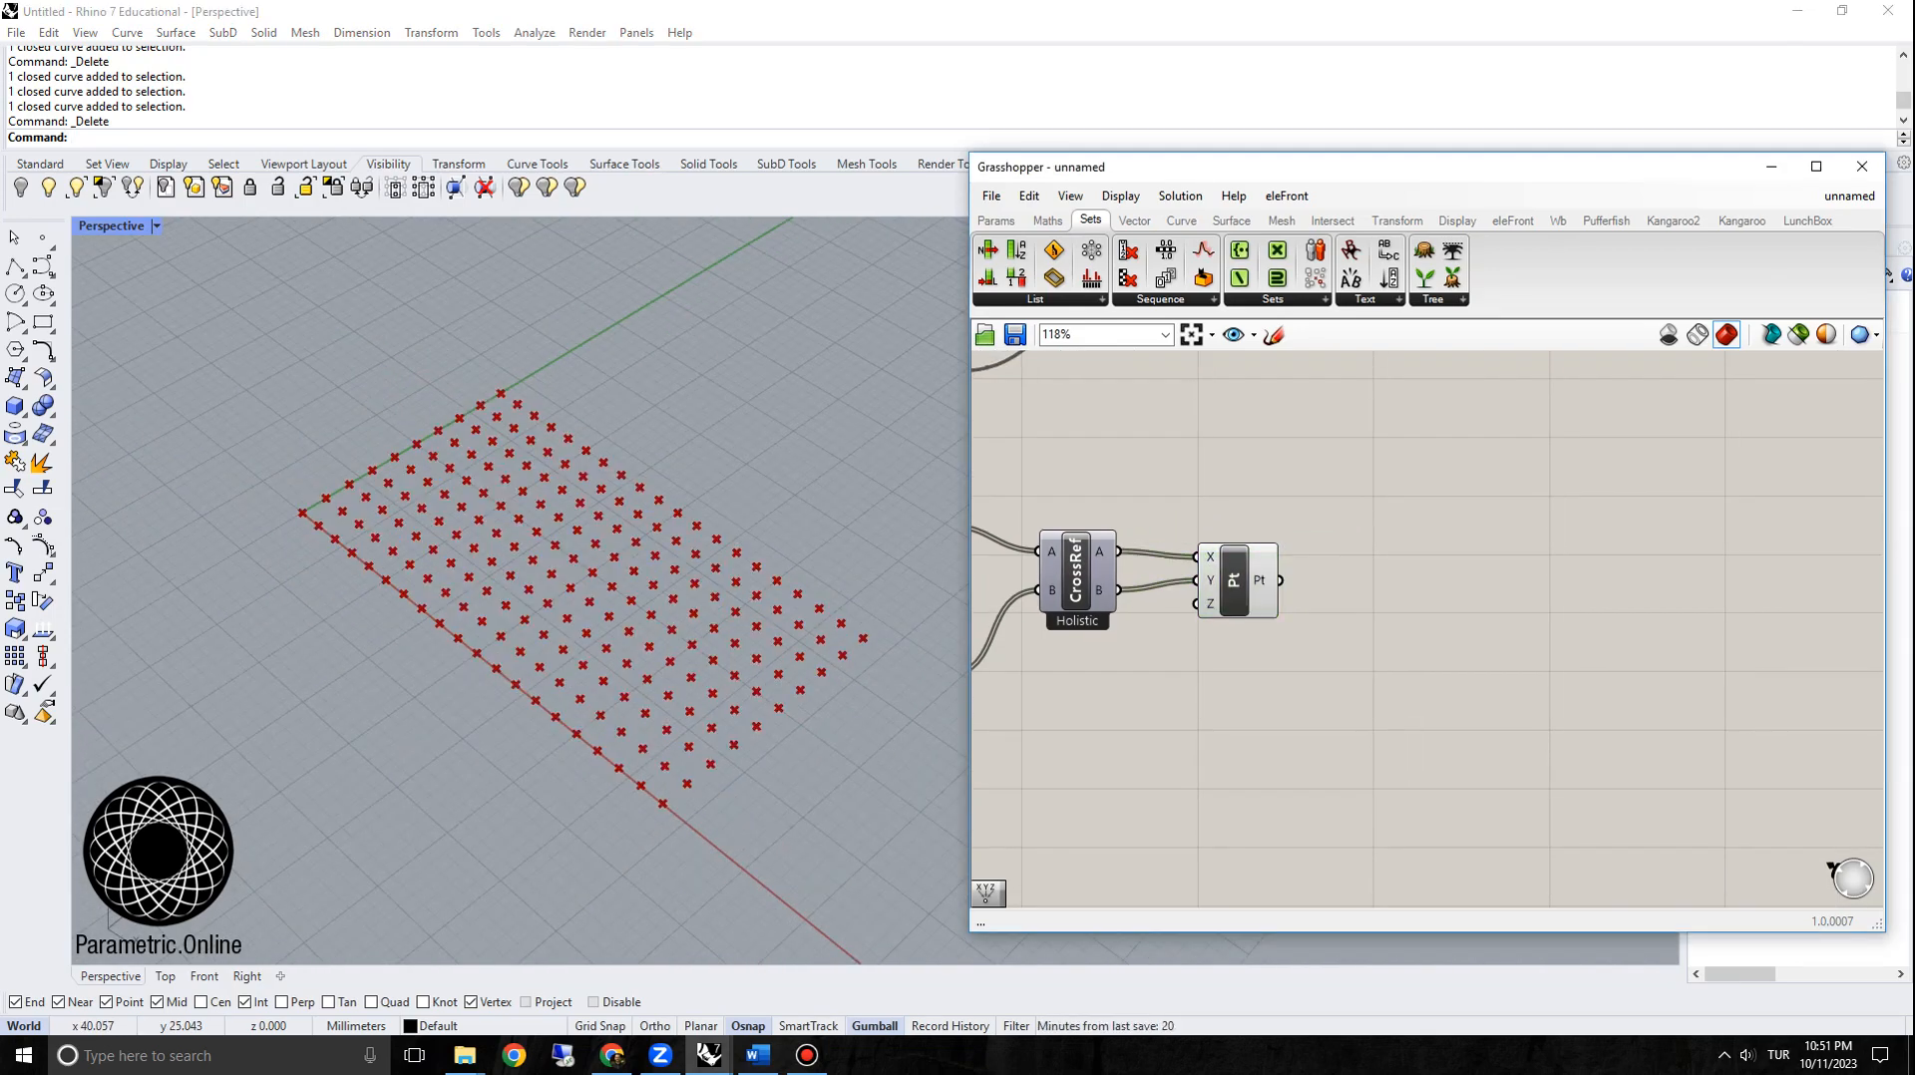
double_click(1323, 605)
type("circşe")
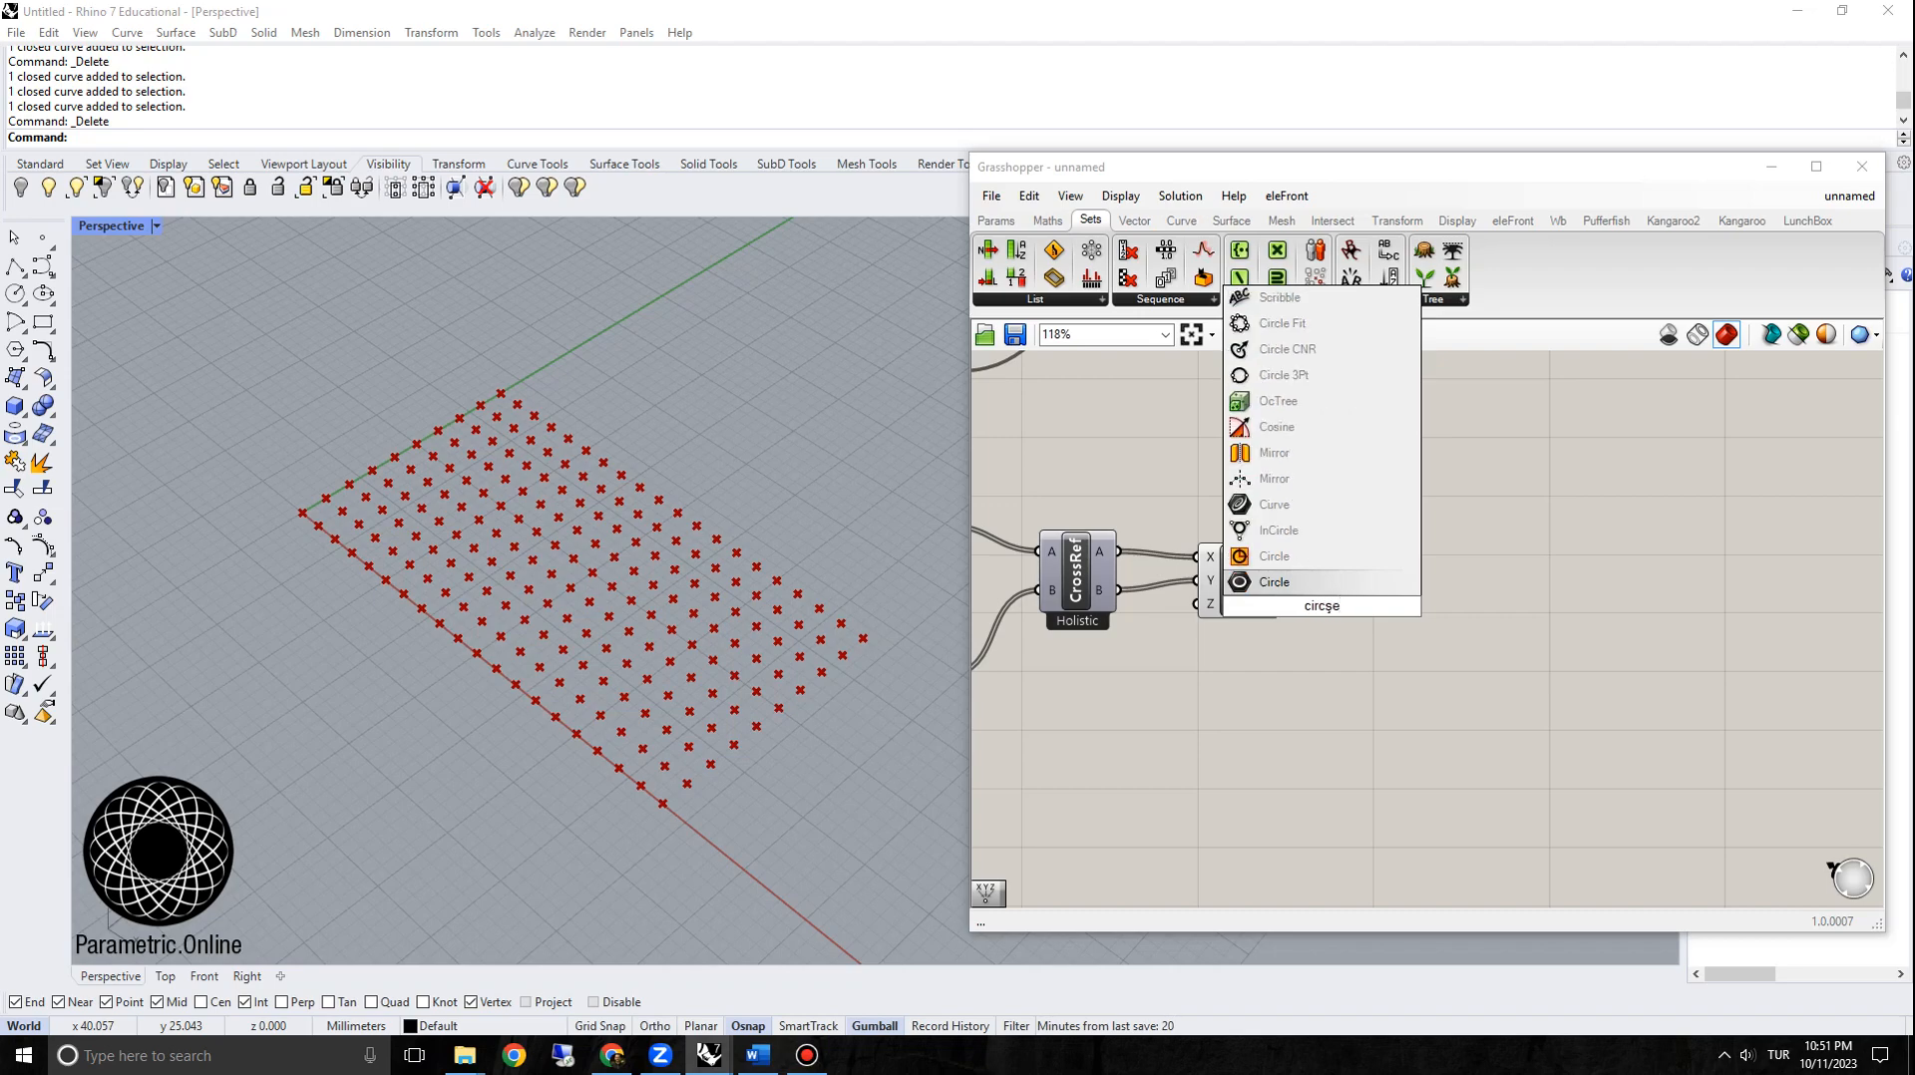
key("Return")
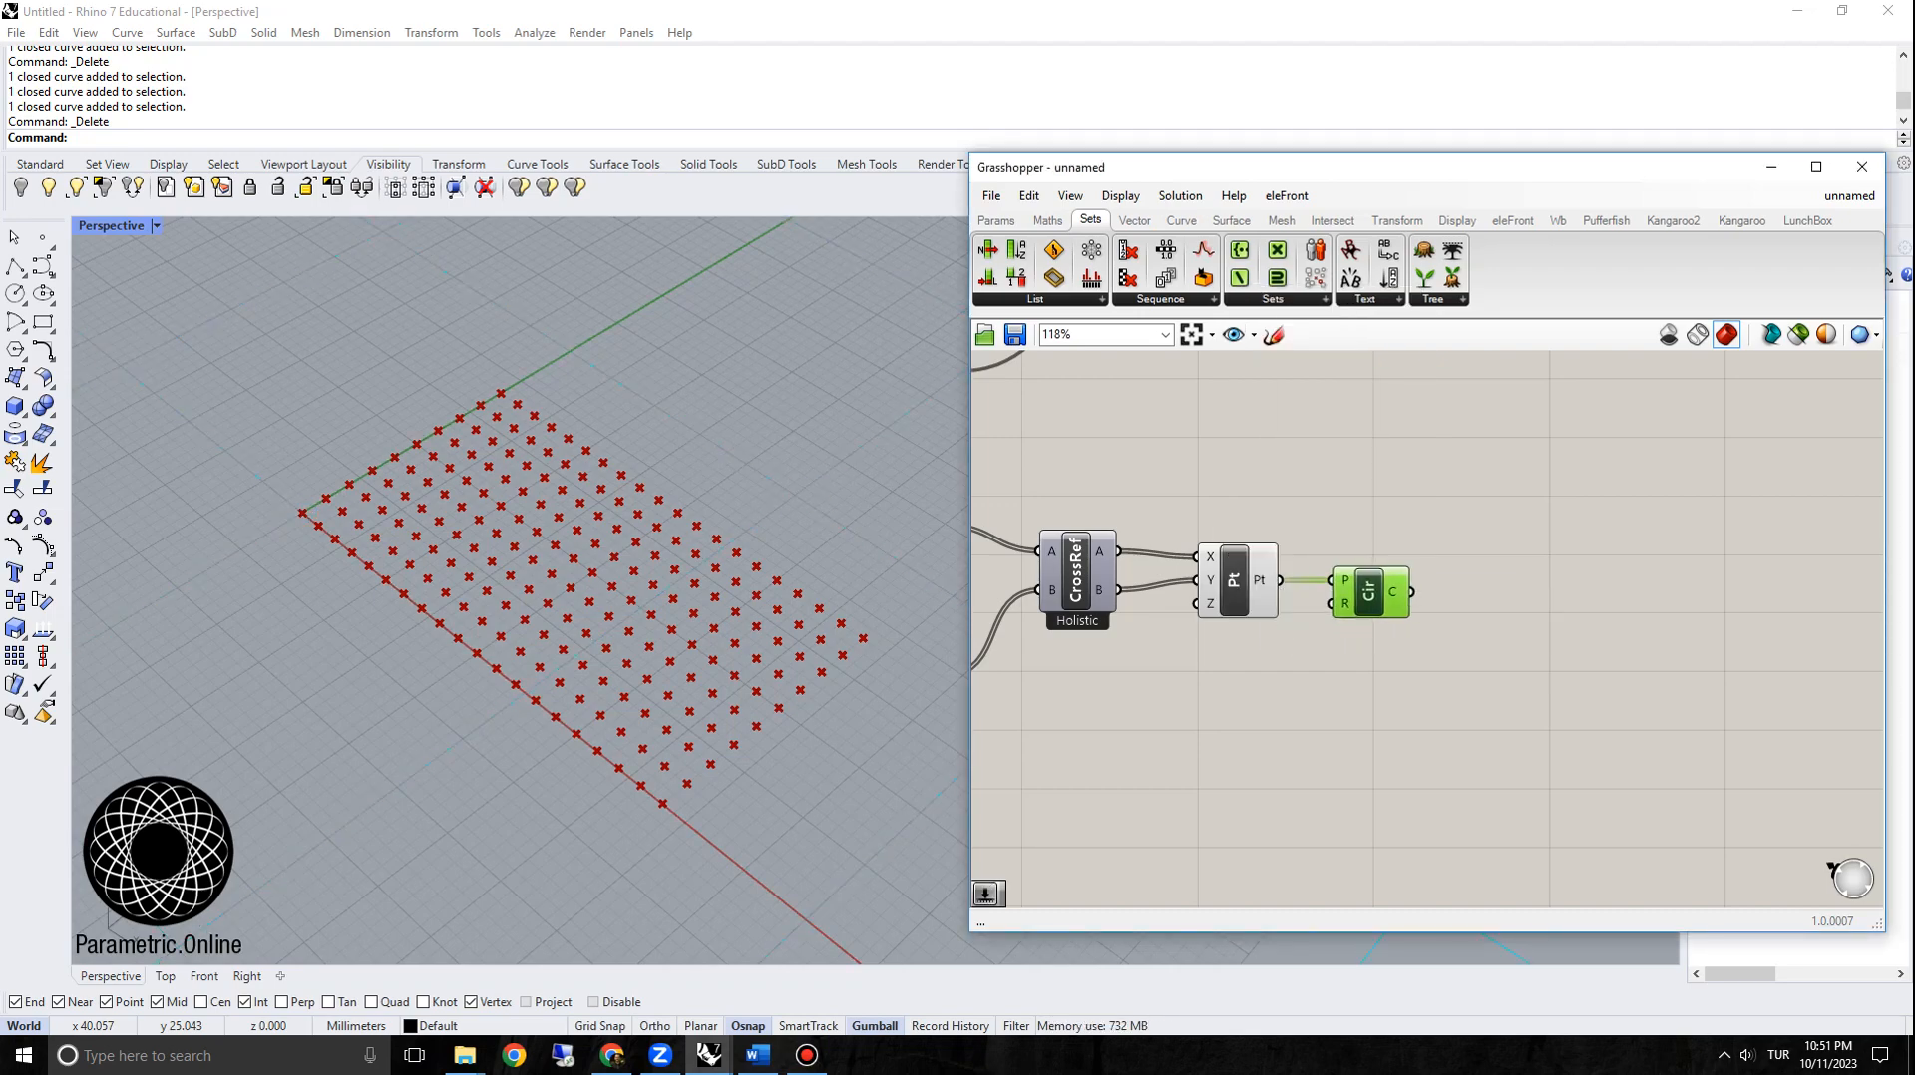
left_click_drag(1369, 592, 1459, 581)
double_click(1315, 622)
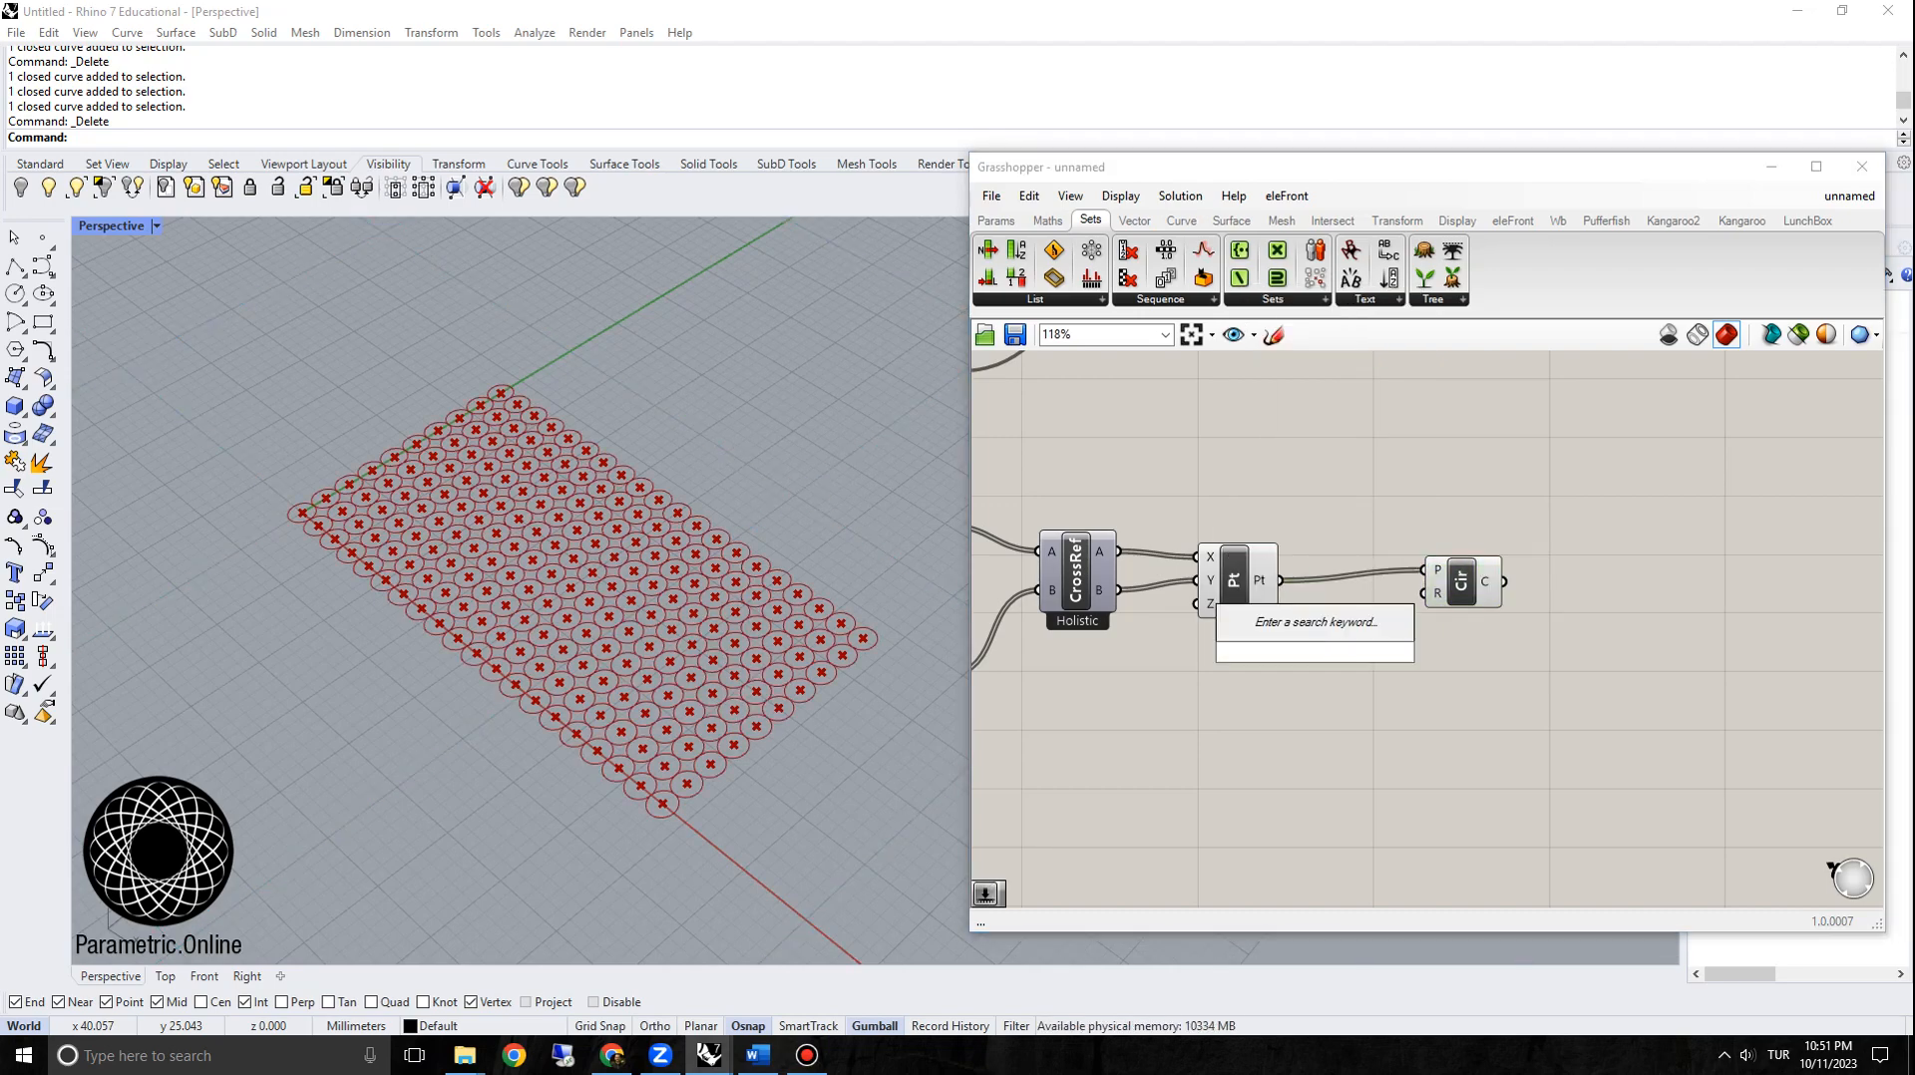
type("1")
key("Return")
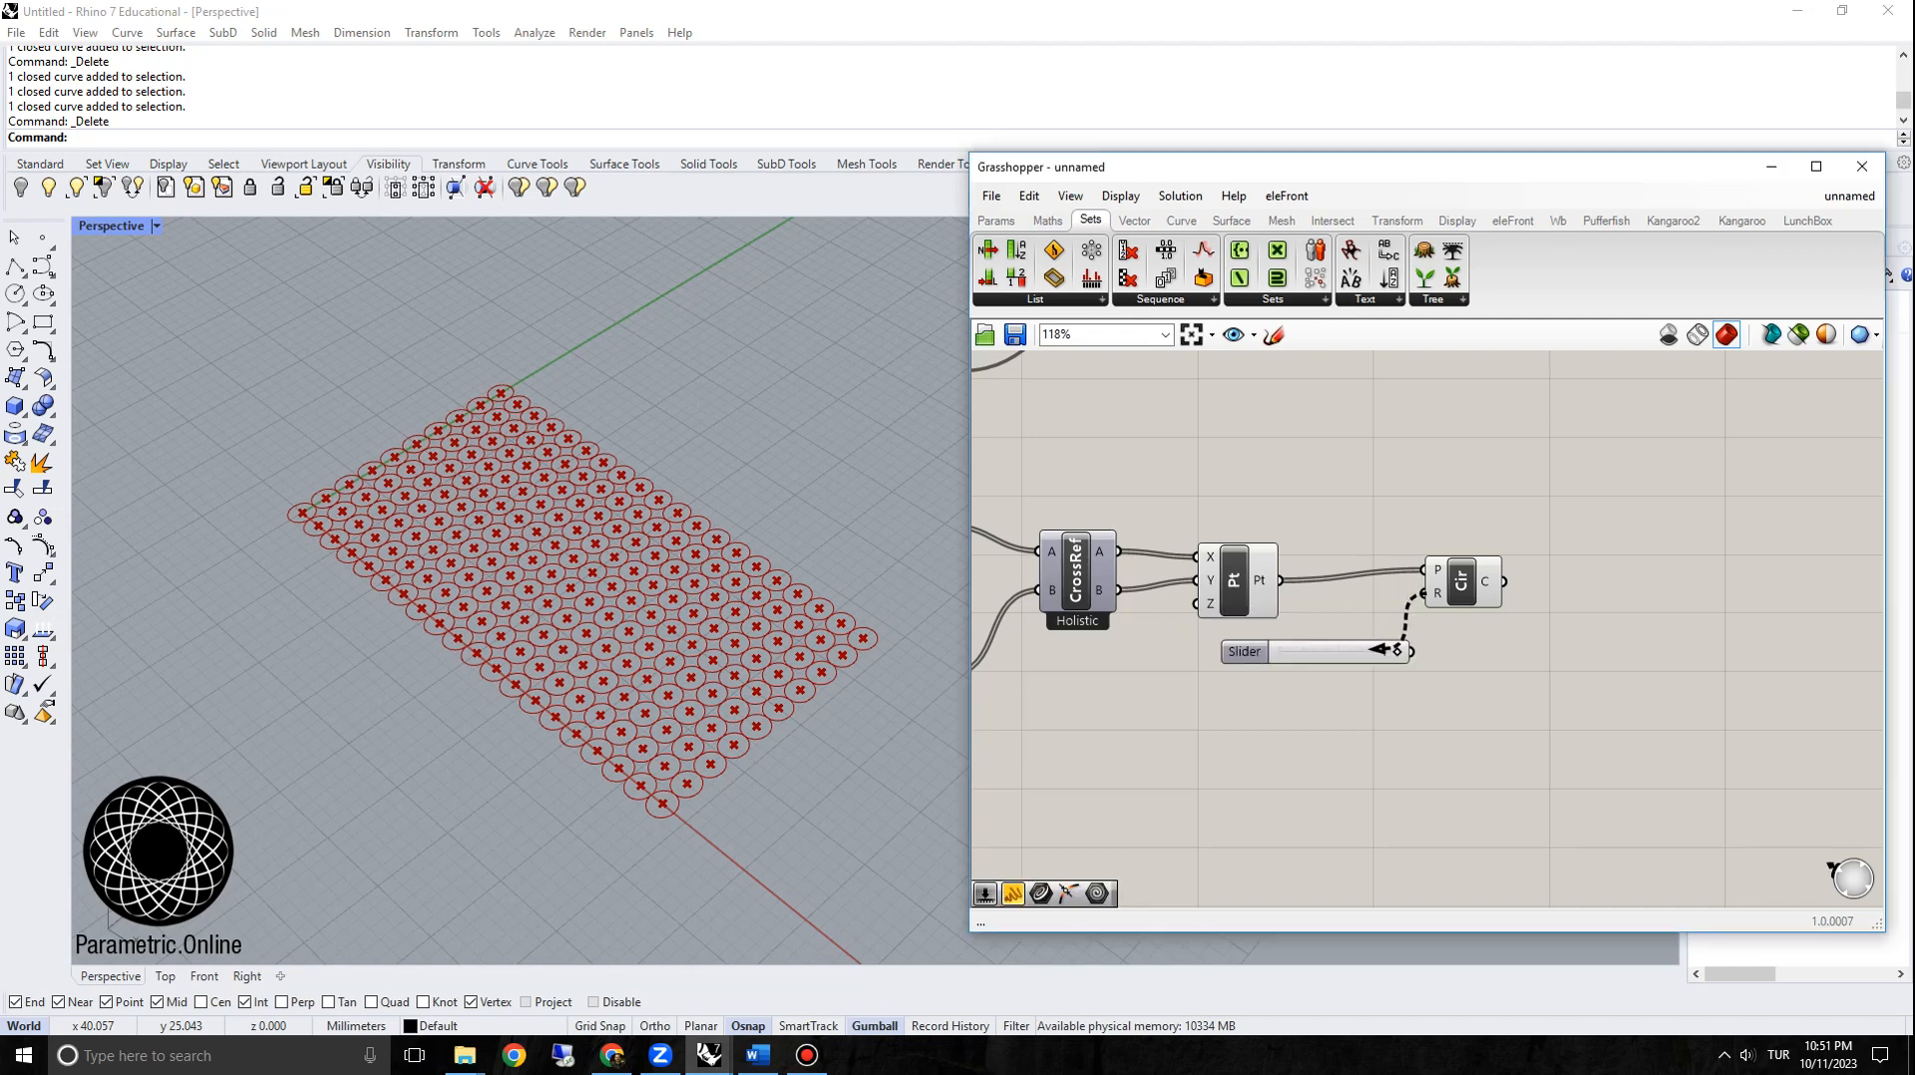
left_click_drag(1384, 649, 1376, 650)
left_click(1247, 652)
key("Delete")
Step: Add a 2.5 number slider connected to the Circle component's R input, and lower the radius to 0.8
double_click(1239, 688)
type("2")
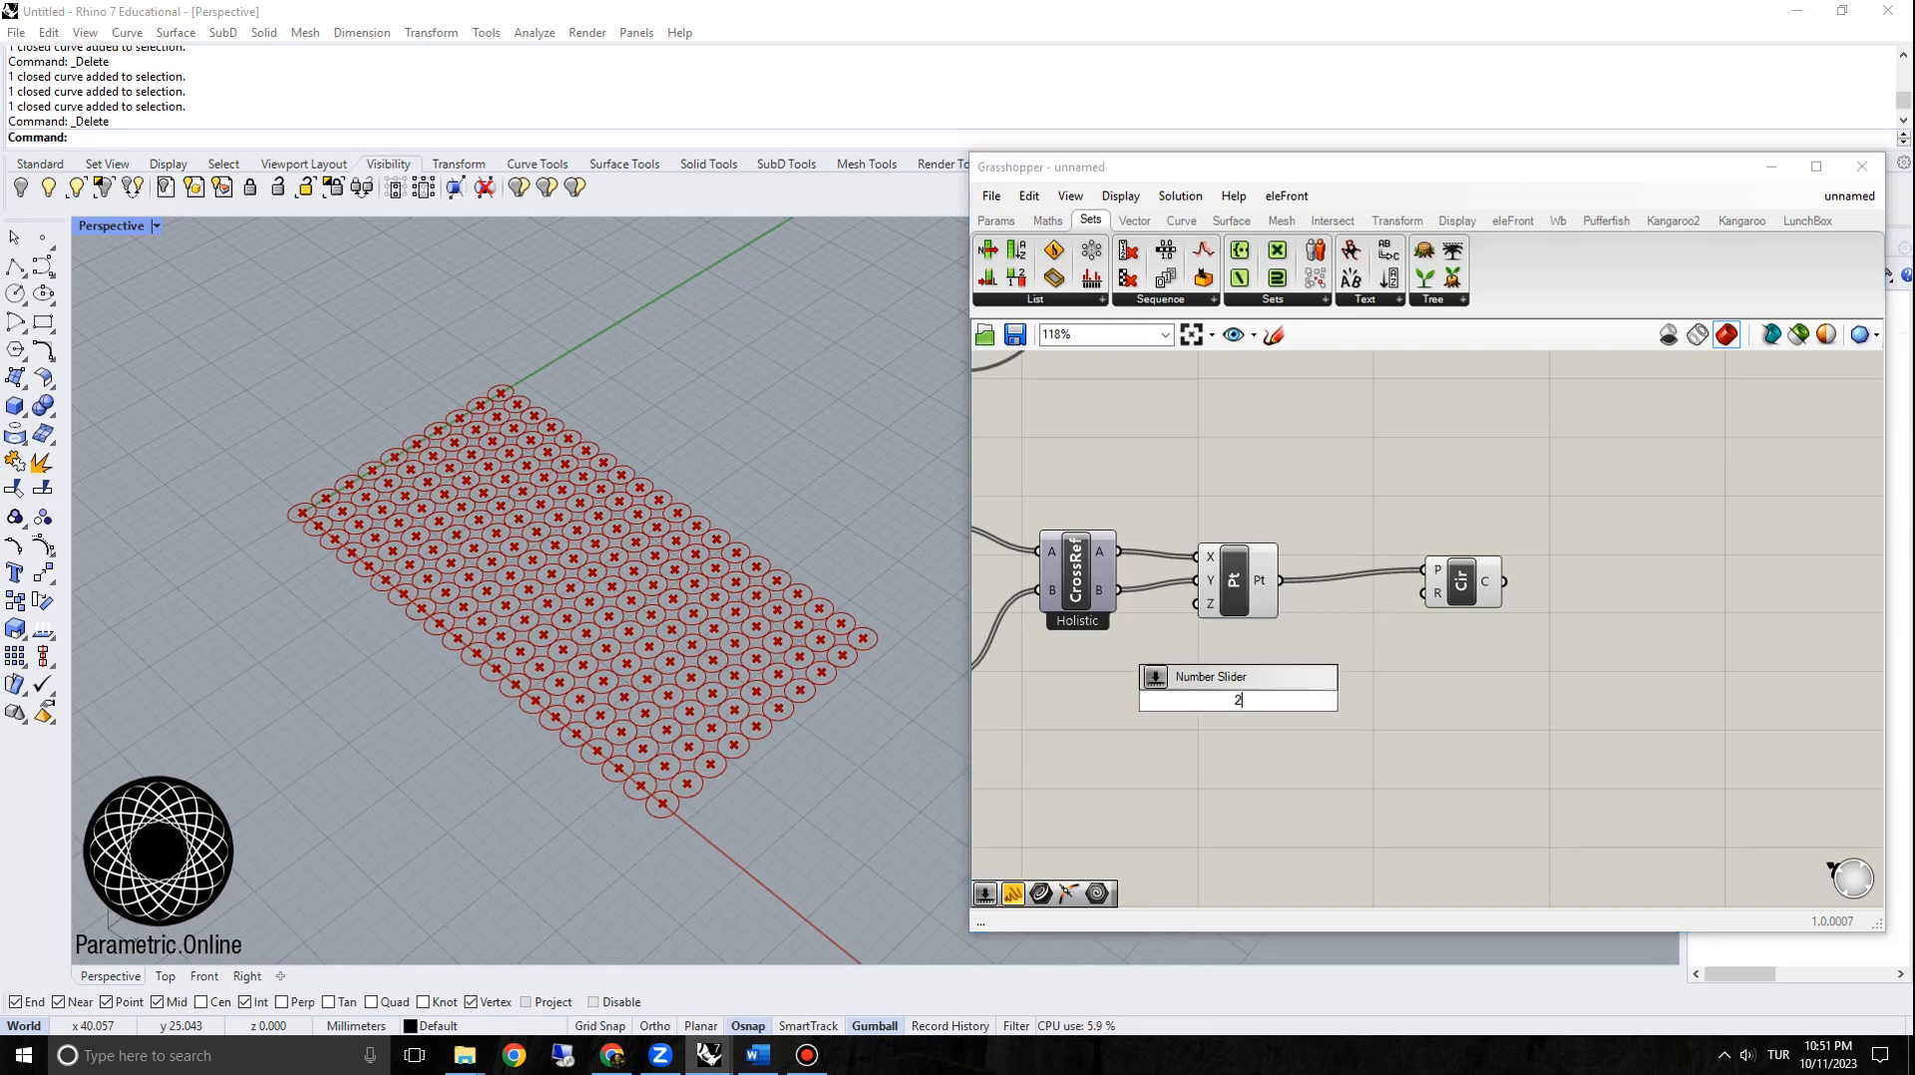
type(".5")
key("Return")
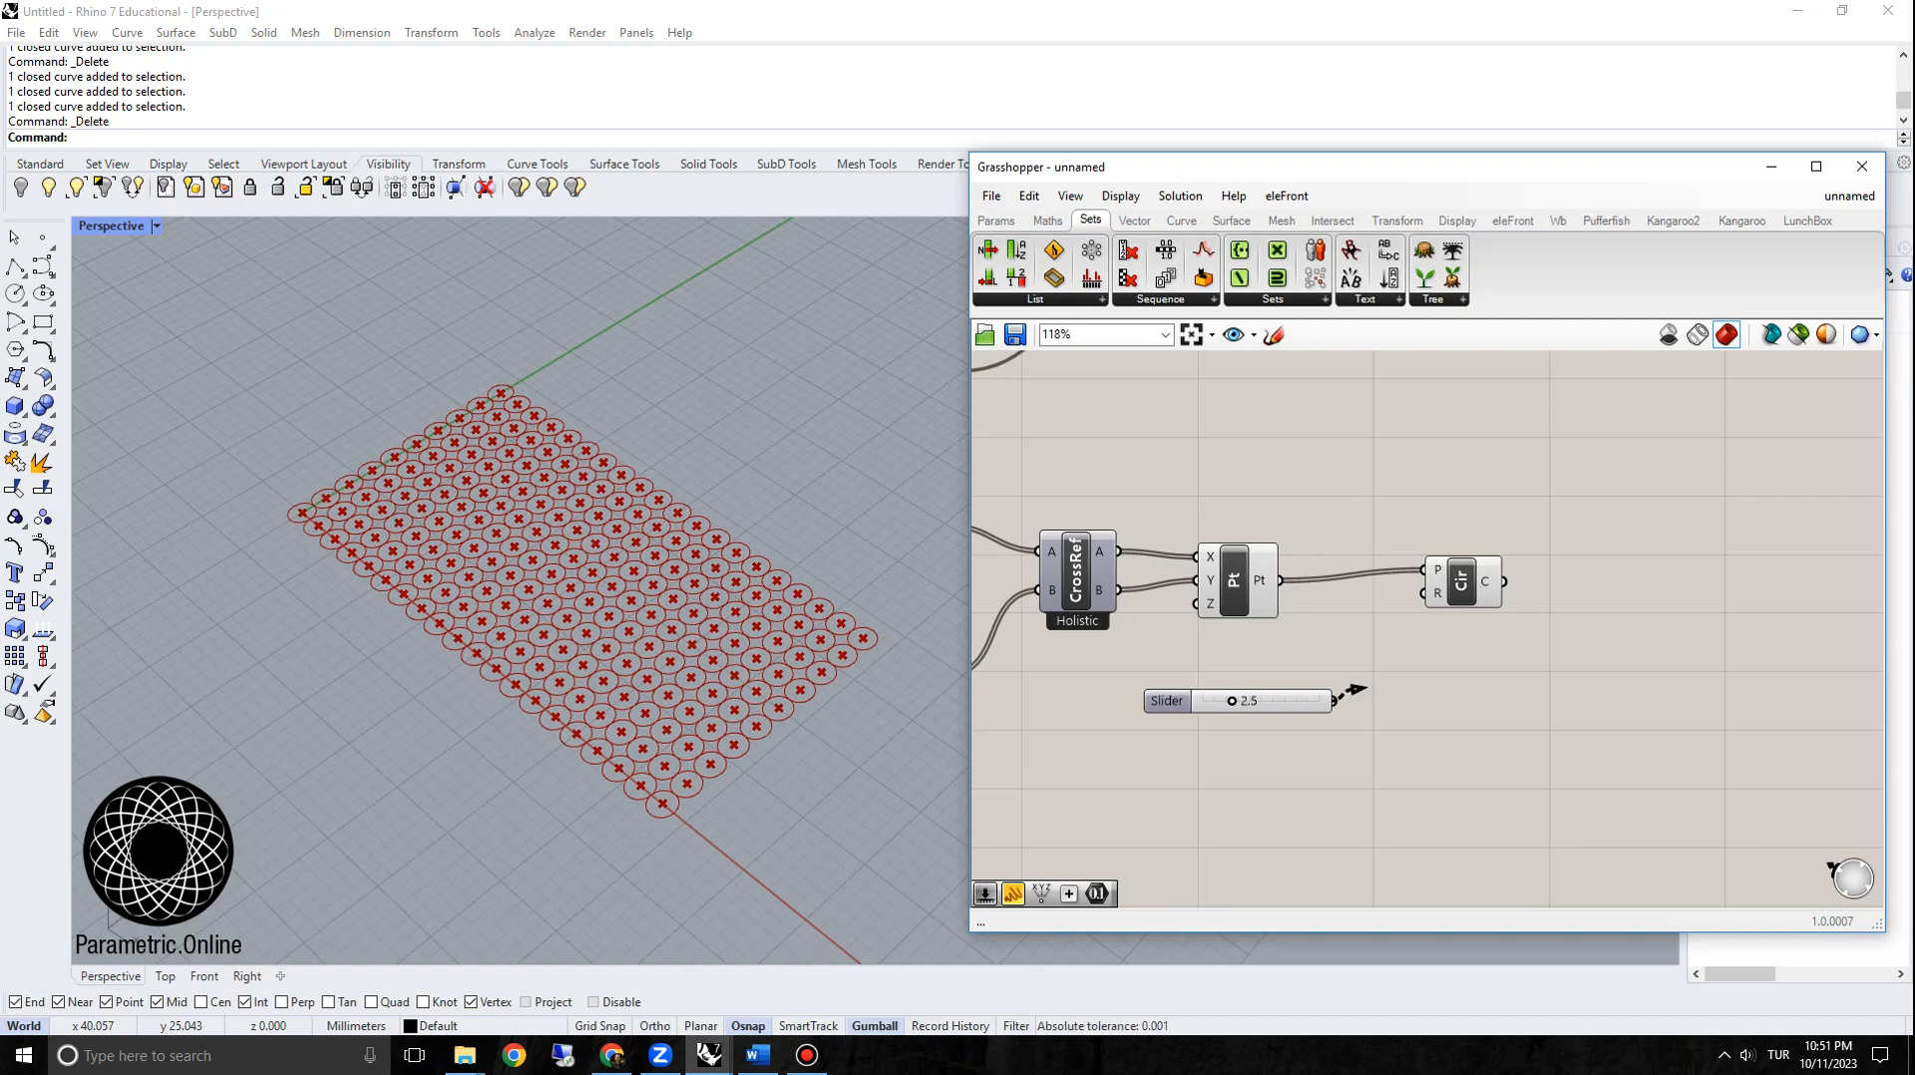
left_click_drag(1354, 690, 1423, 594)
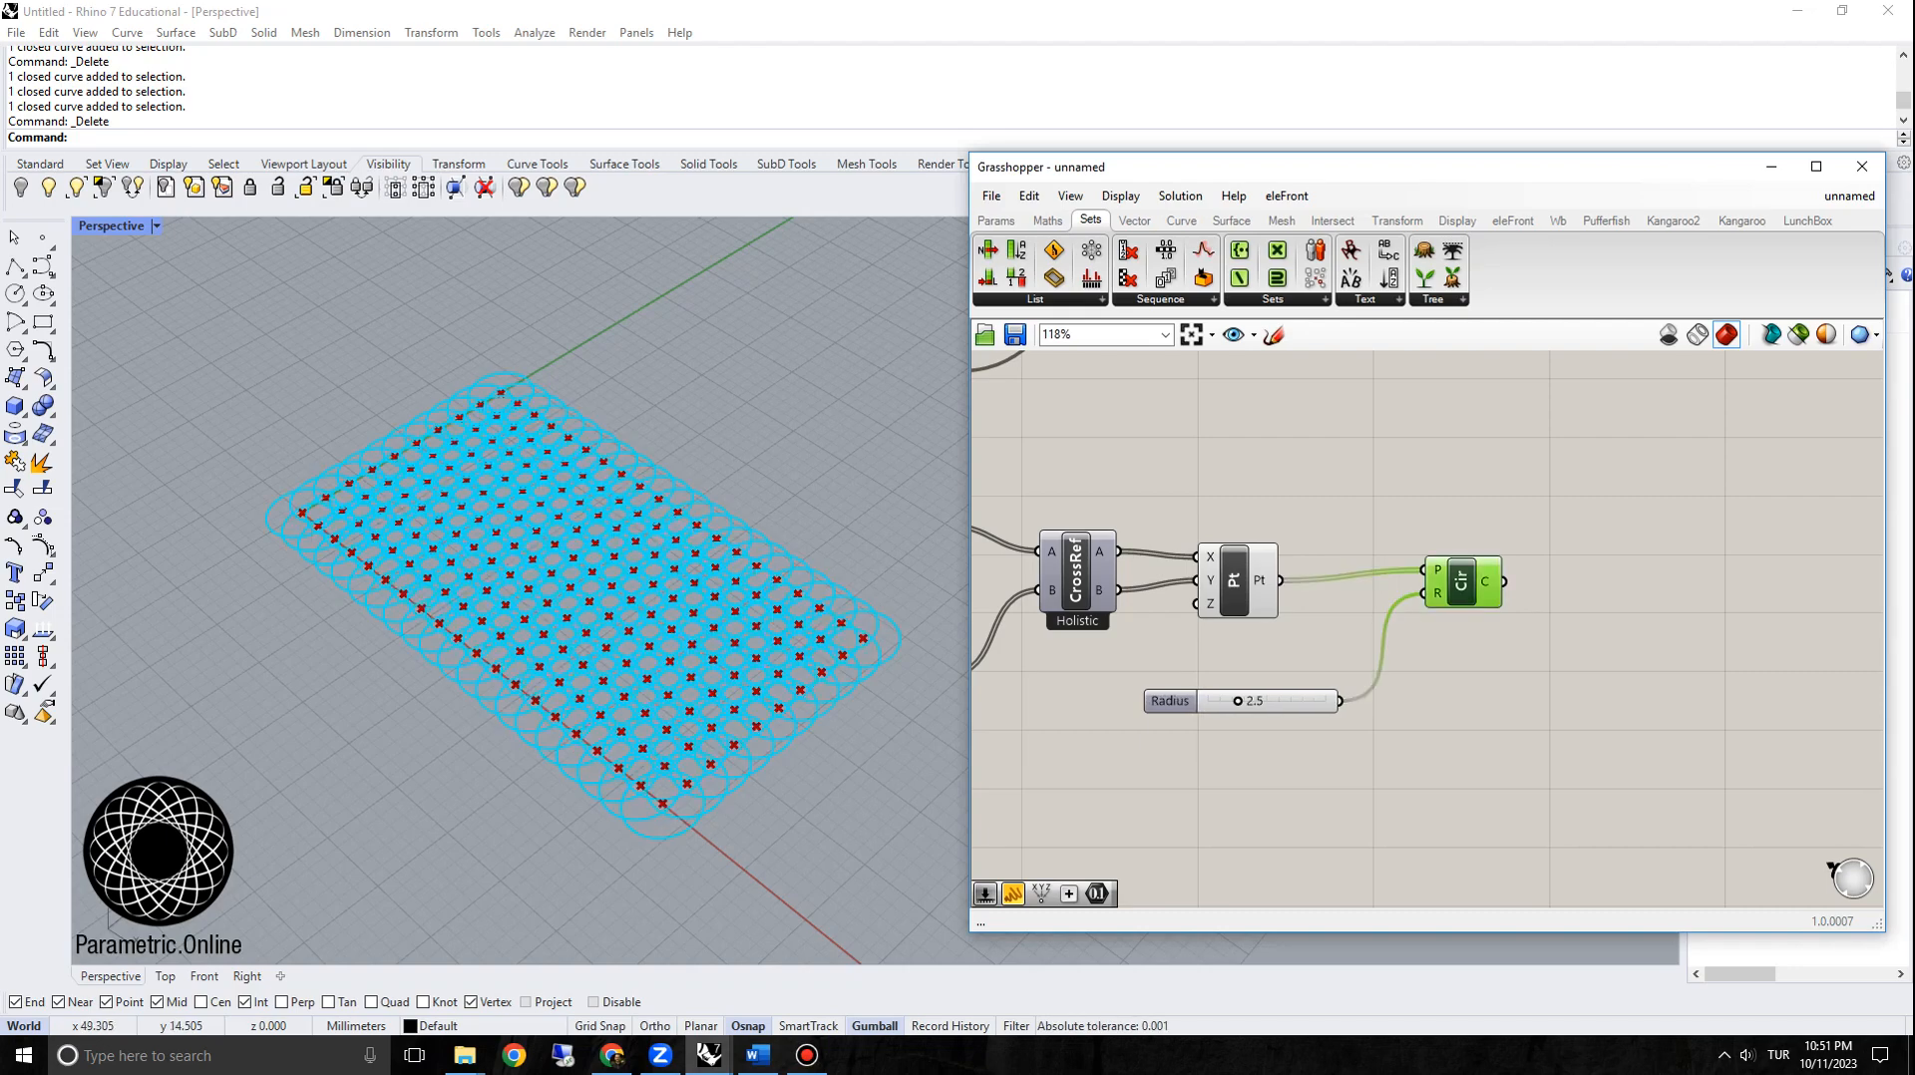
left_click_drag(1238, 701, 1223, 704)
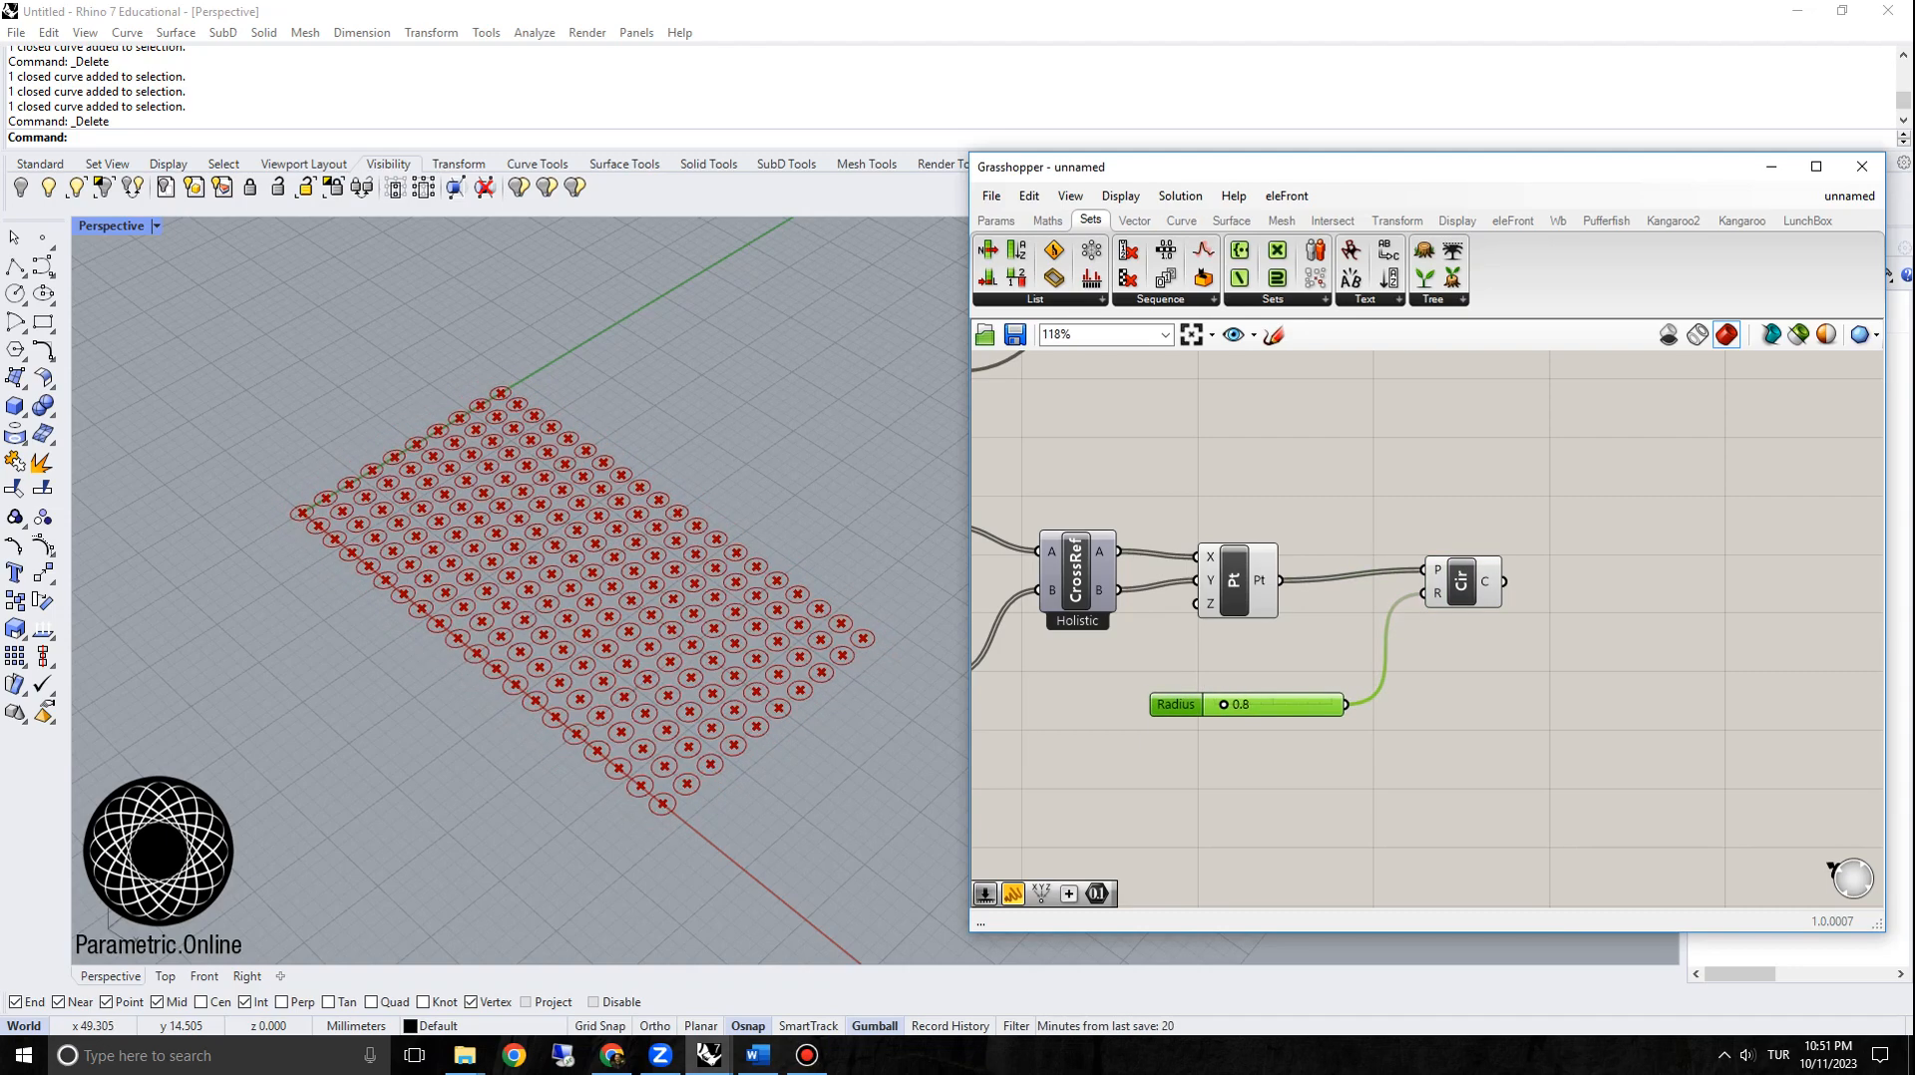
Step: Highlight the Circle component's circles and examine their arrangement on the point grid from different angles
left_click(1461, 583)
right_click_drag(638, 588, 848, 639)
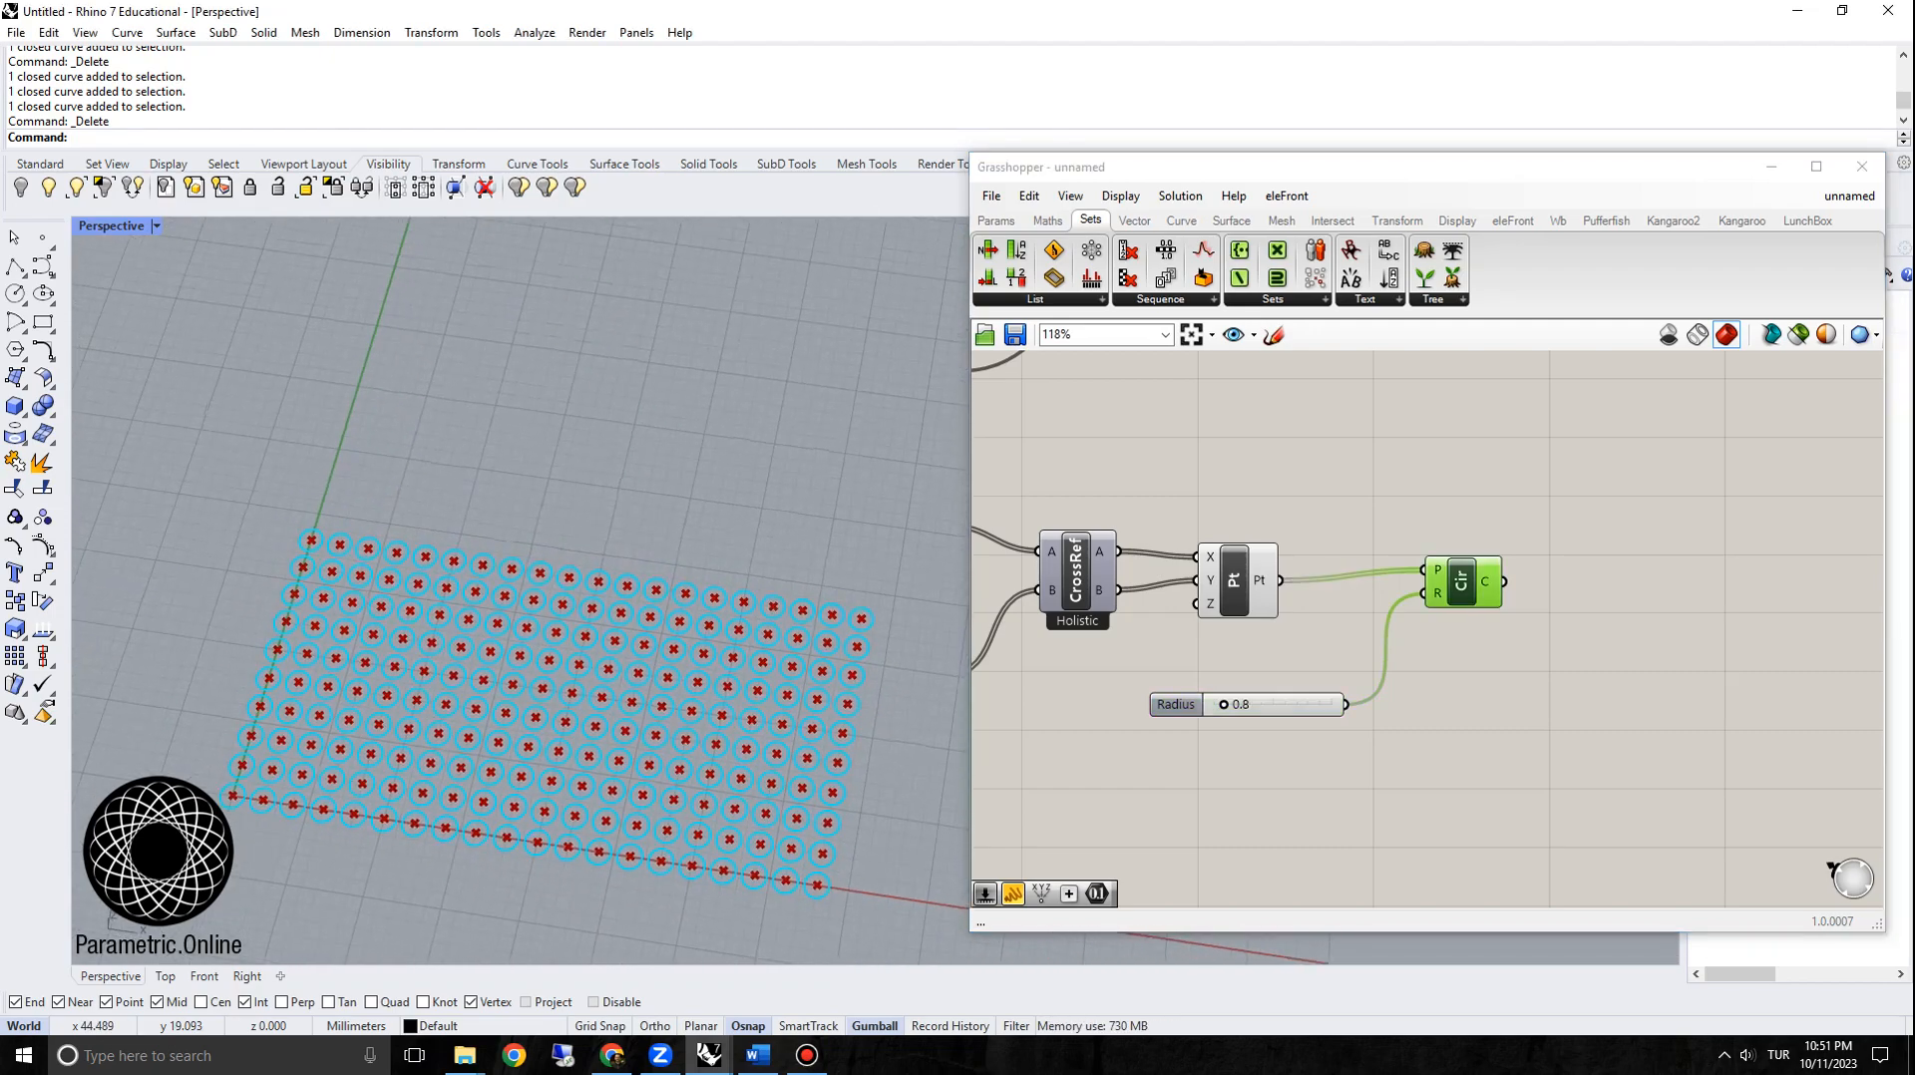
right_click_drag(1146, 648, 1466, 616)
scroll(1293, 574, "down", 2)
right_click_drag(660, 769, 319, 708)
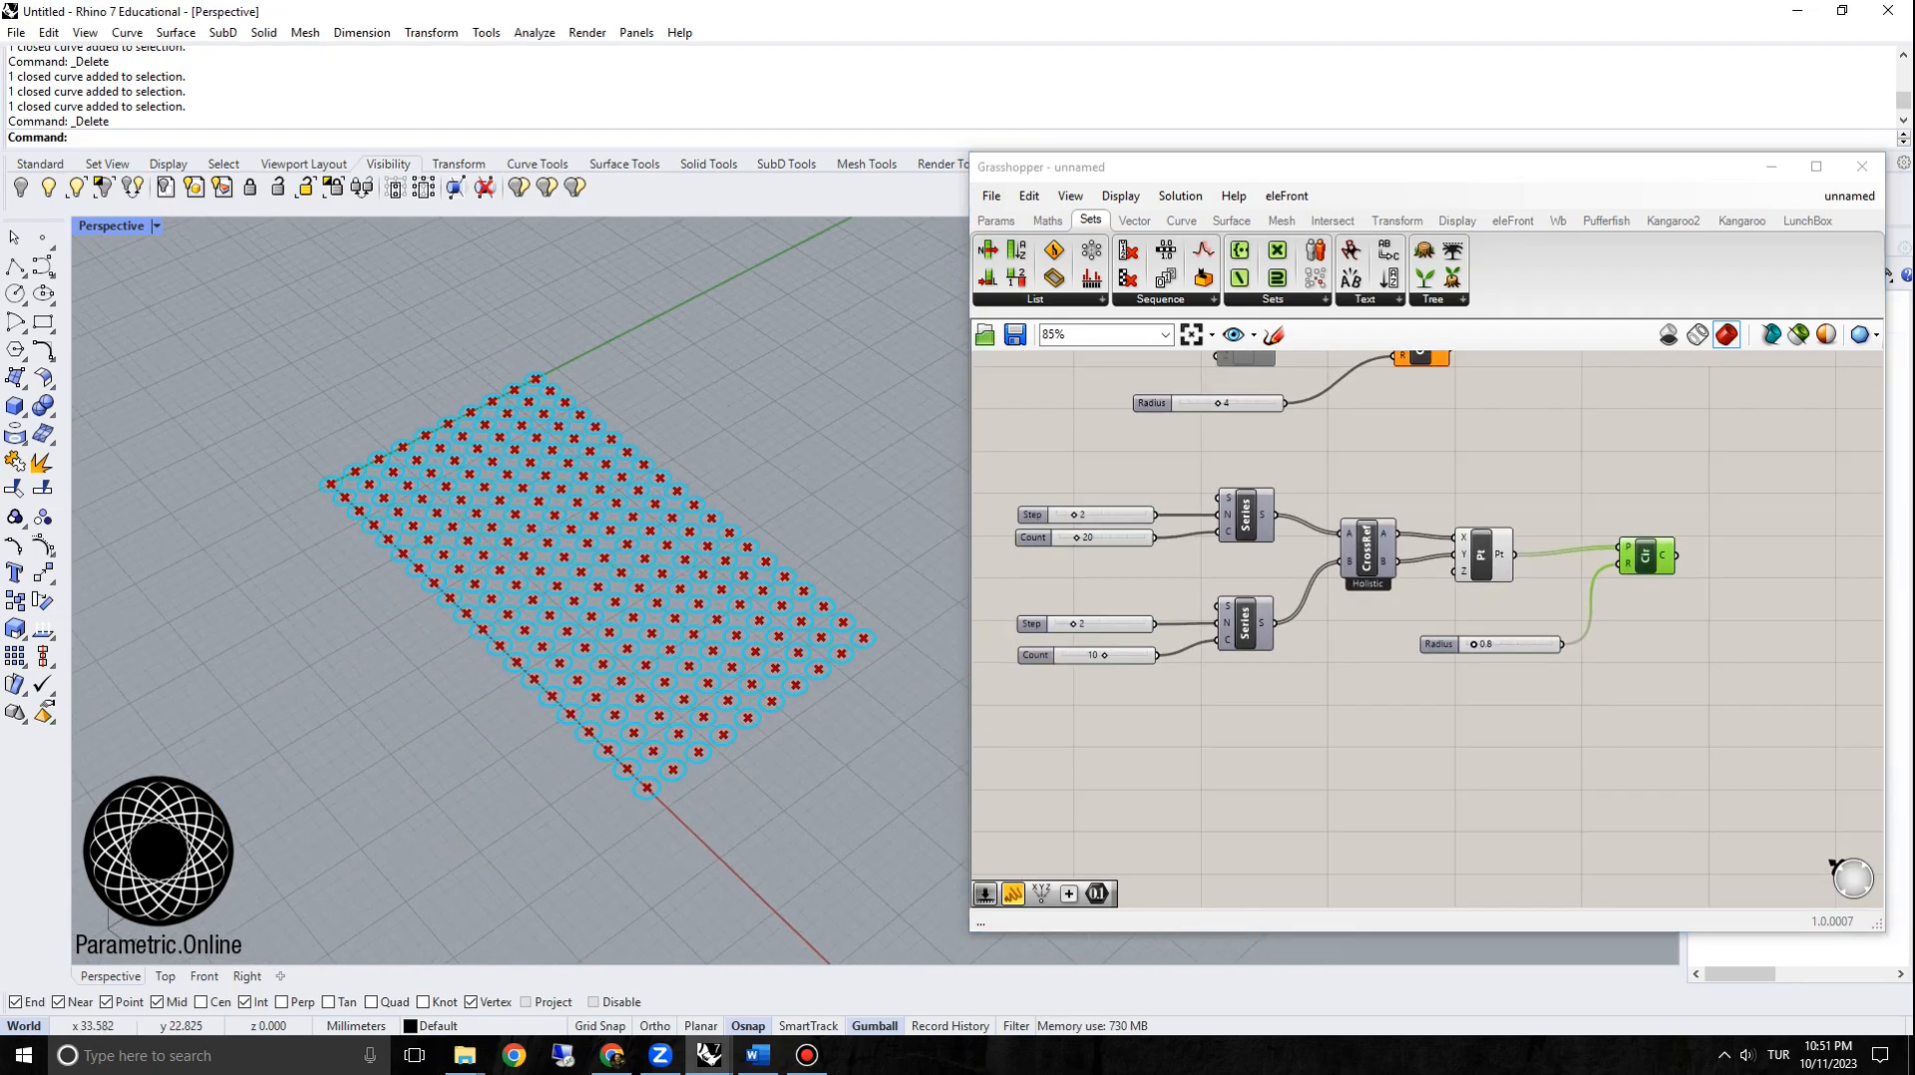
right_click_drag(798, 618, 877, 609)
scroll(928, 600, "up", 3)
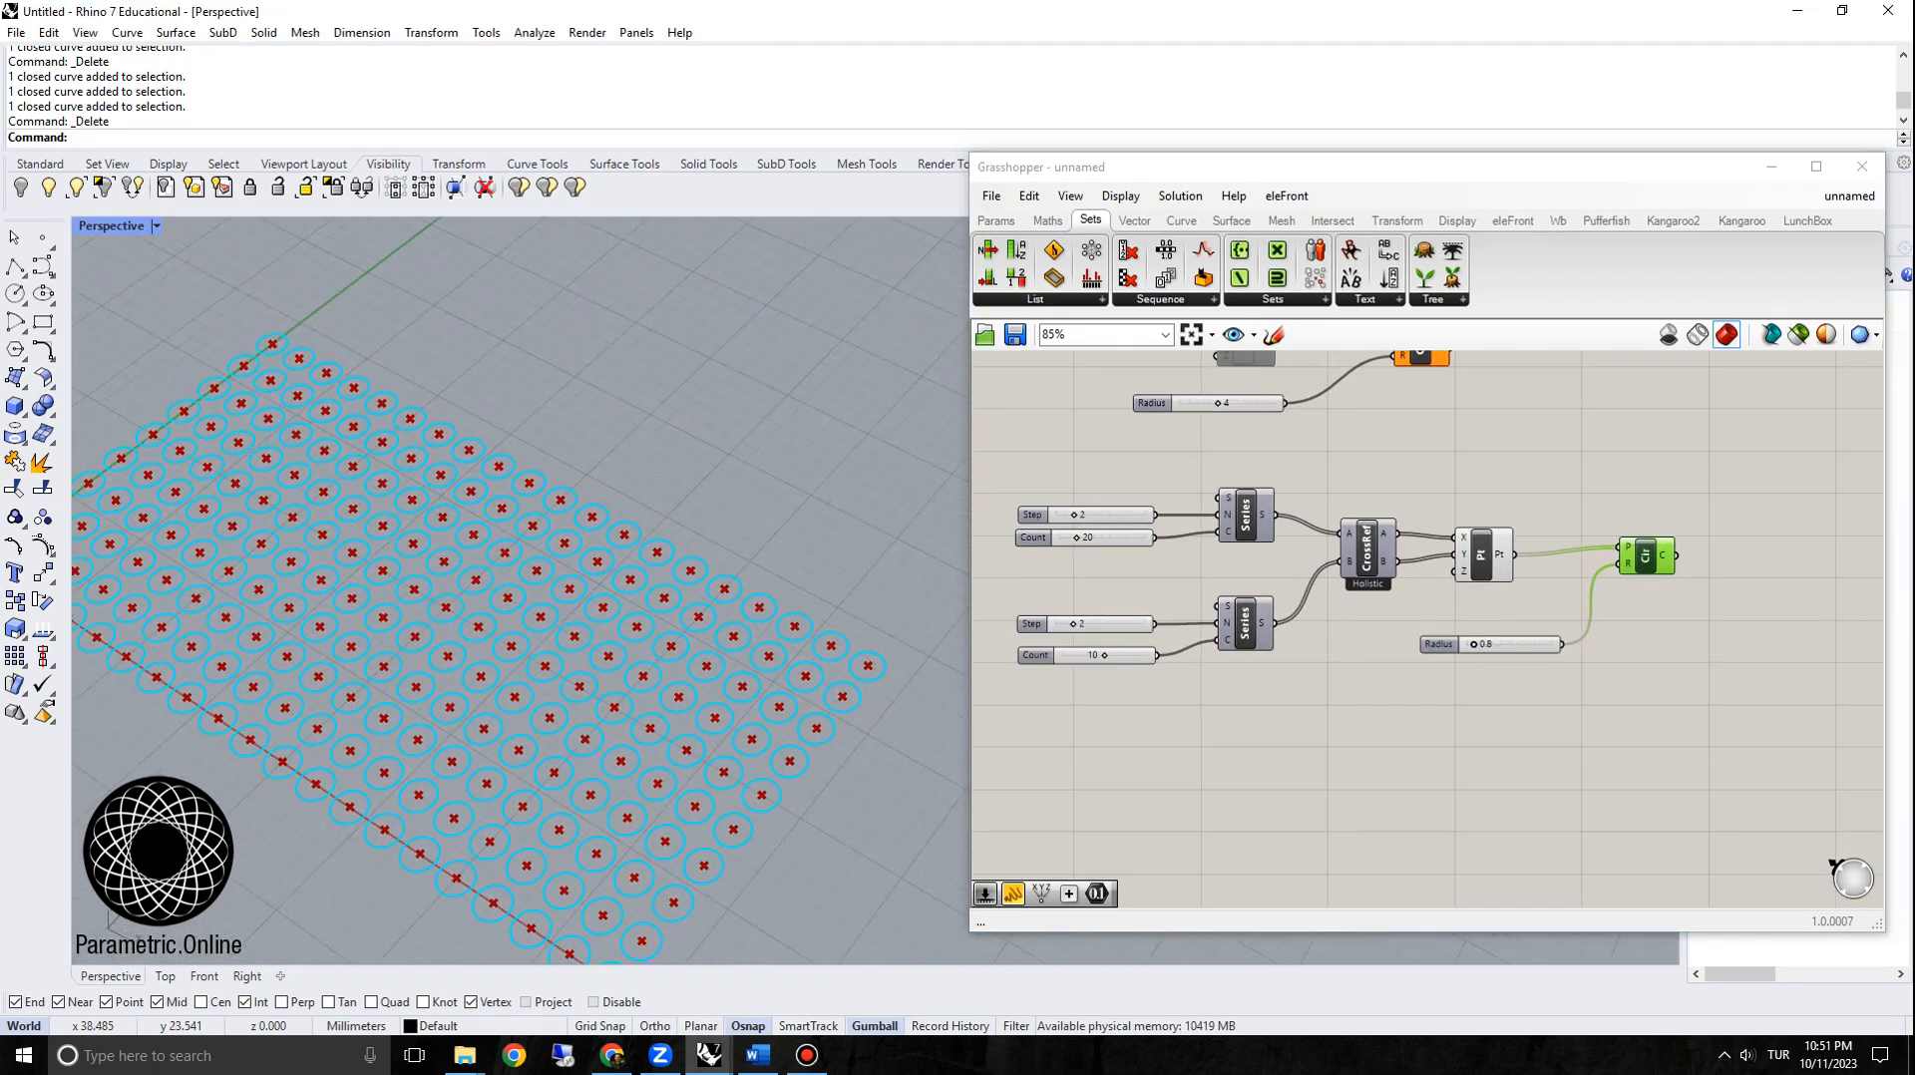
Step: Move the Circle component slightly closer to the point component and inspect the circle grid at different distances
left_click_drag(1645, 555, 1626, 569)
mouse_move(1607, 560)
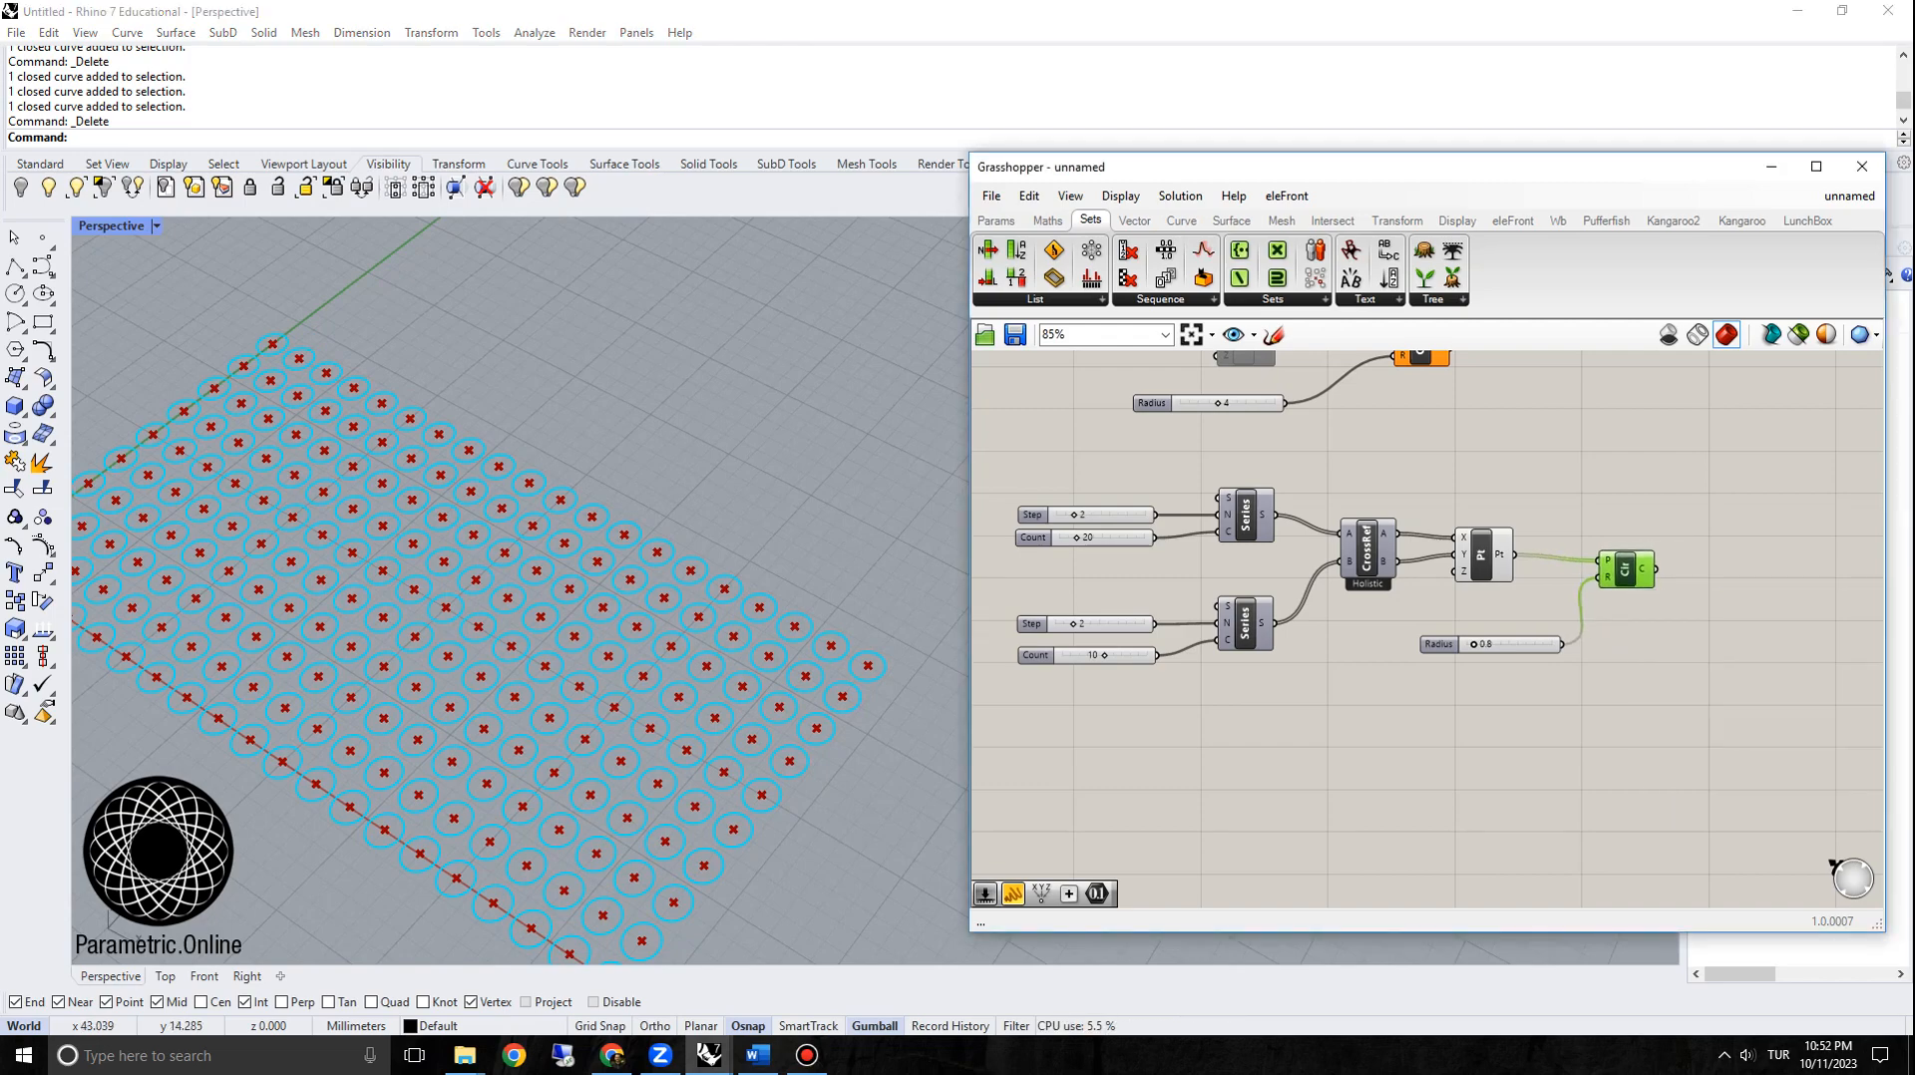
scroll(648, 598, "down", 5)
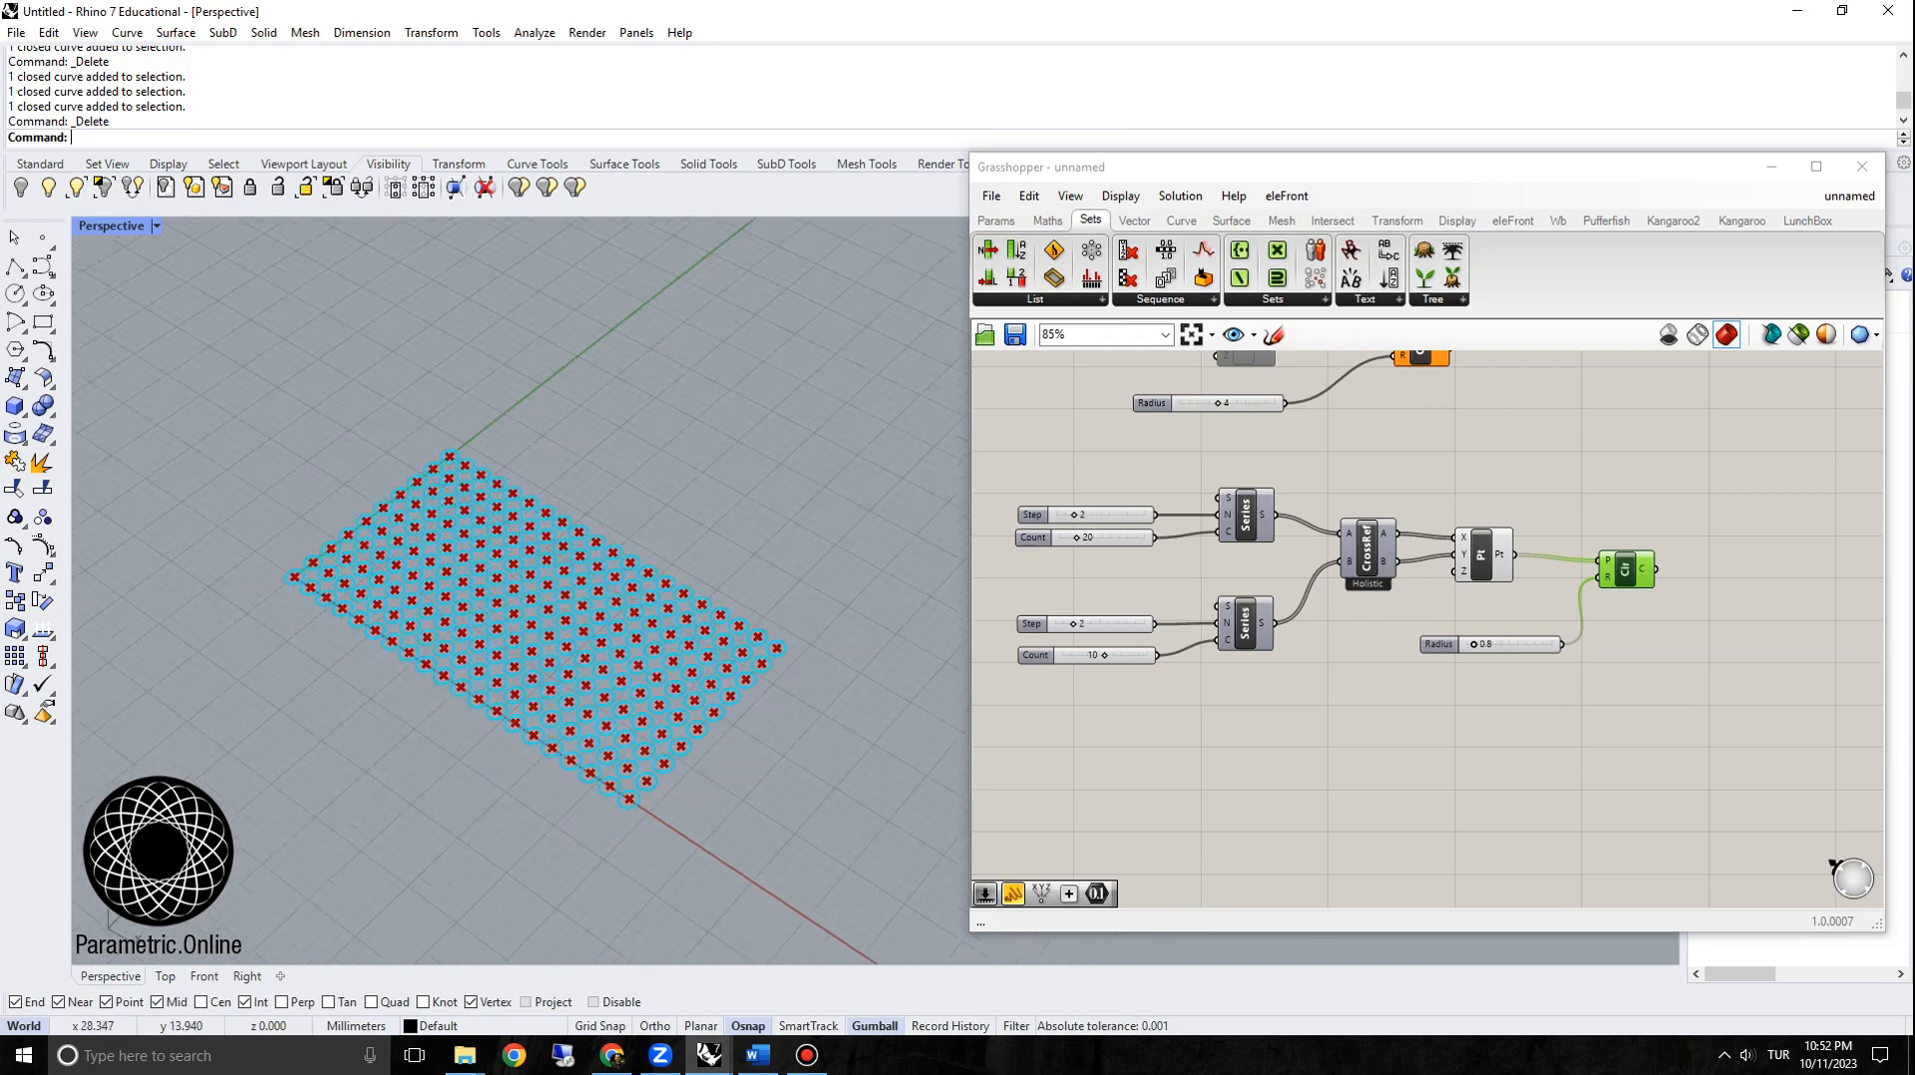
scroll(473, 610, "up", 3)
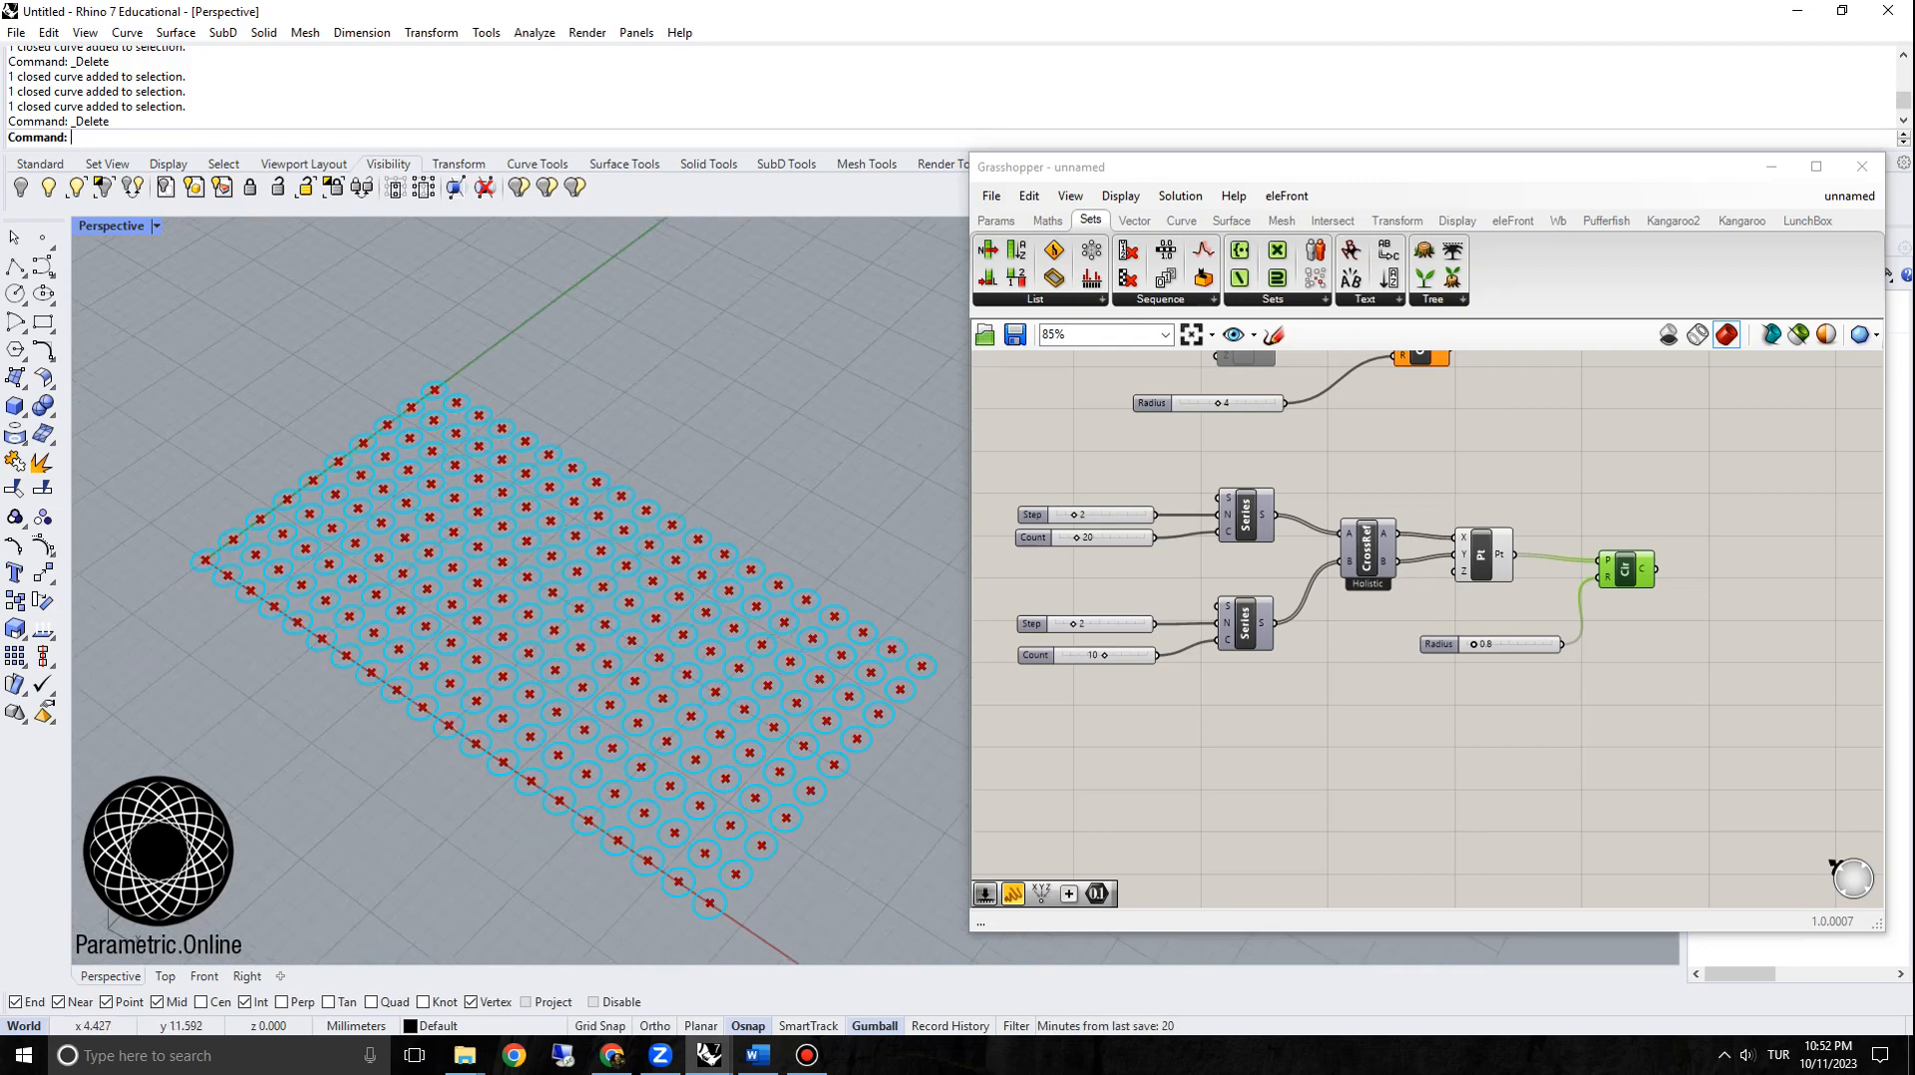
scroll(550, 582, "down", 1)
scroll(616, 560, "up", 1)
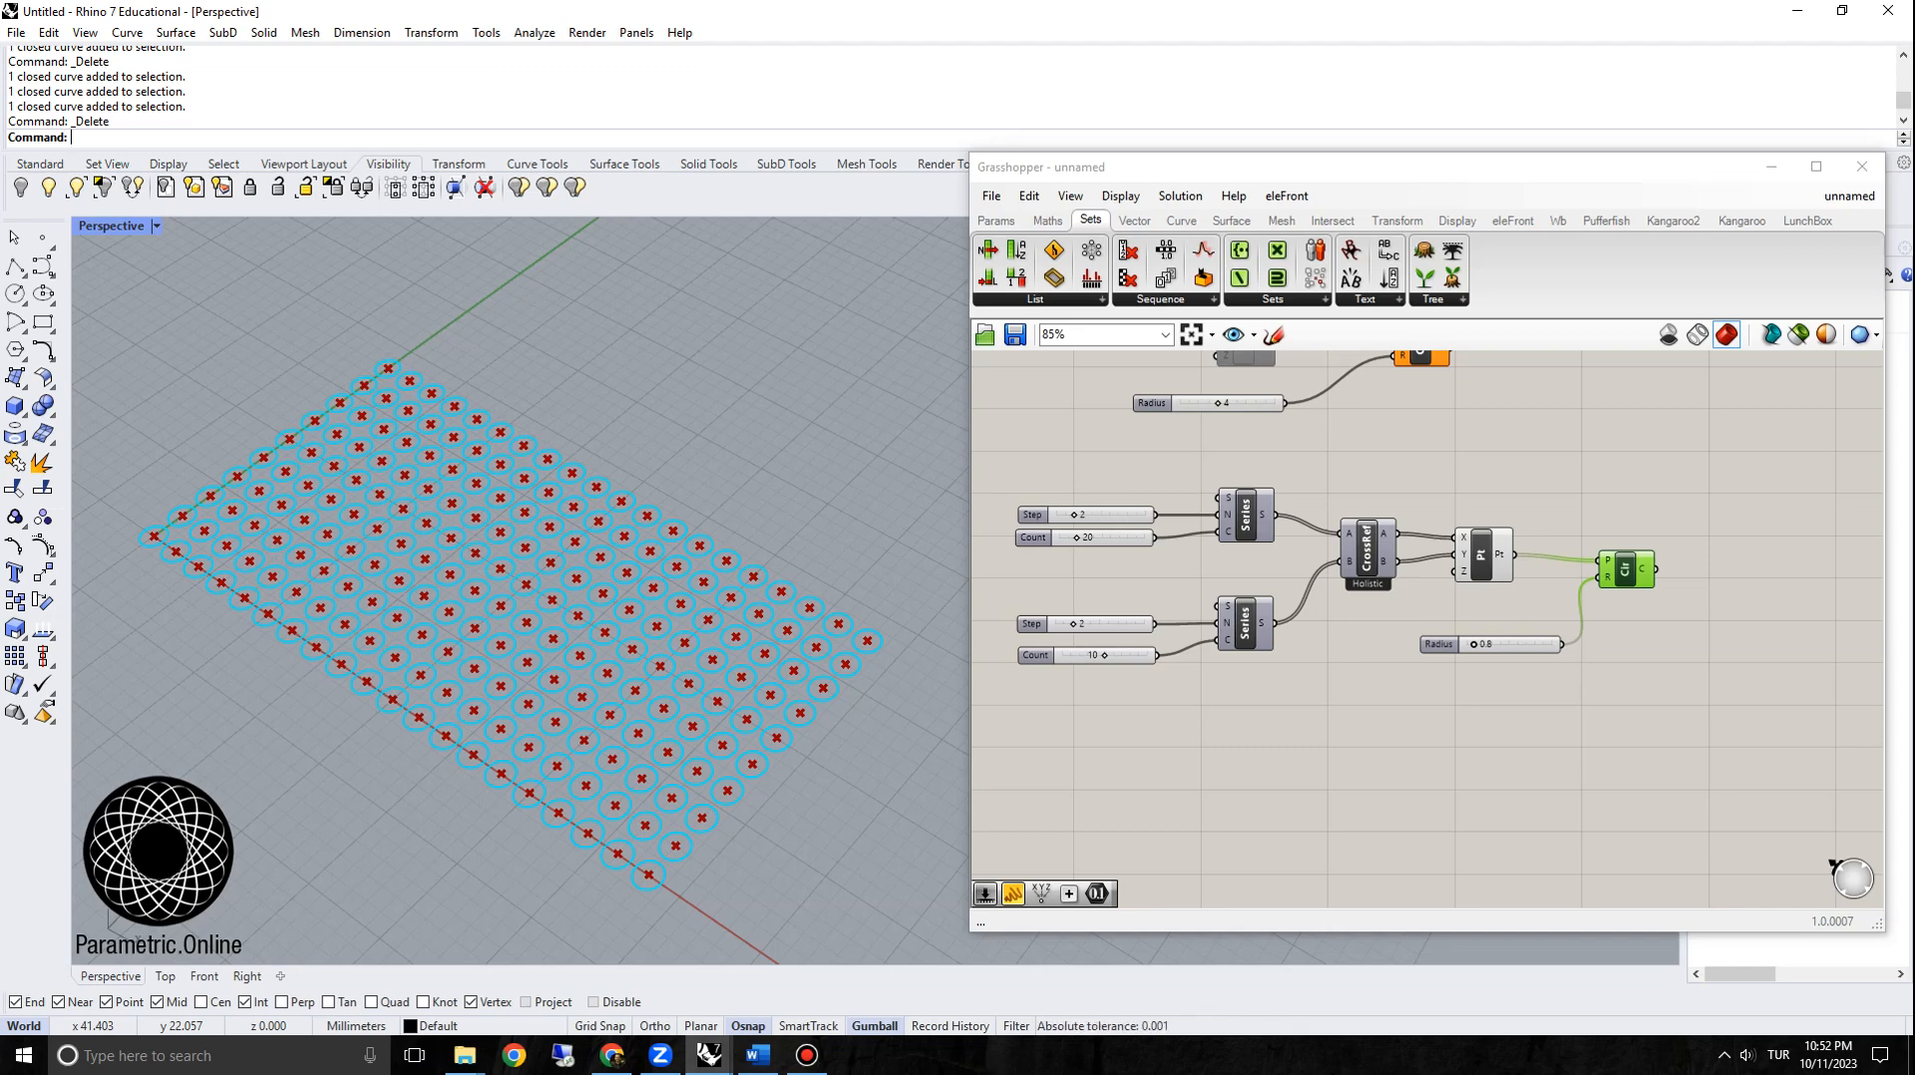
scroll(443, 473, "down", 2)
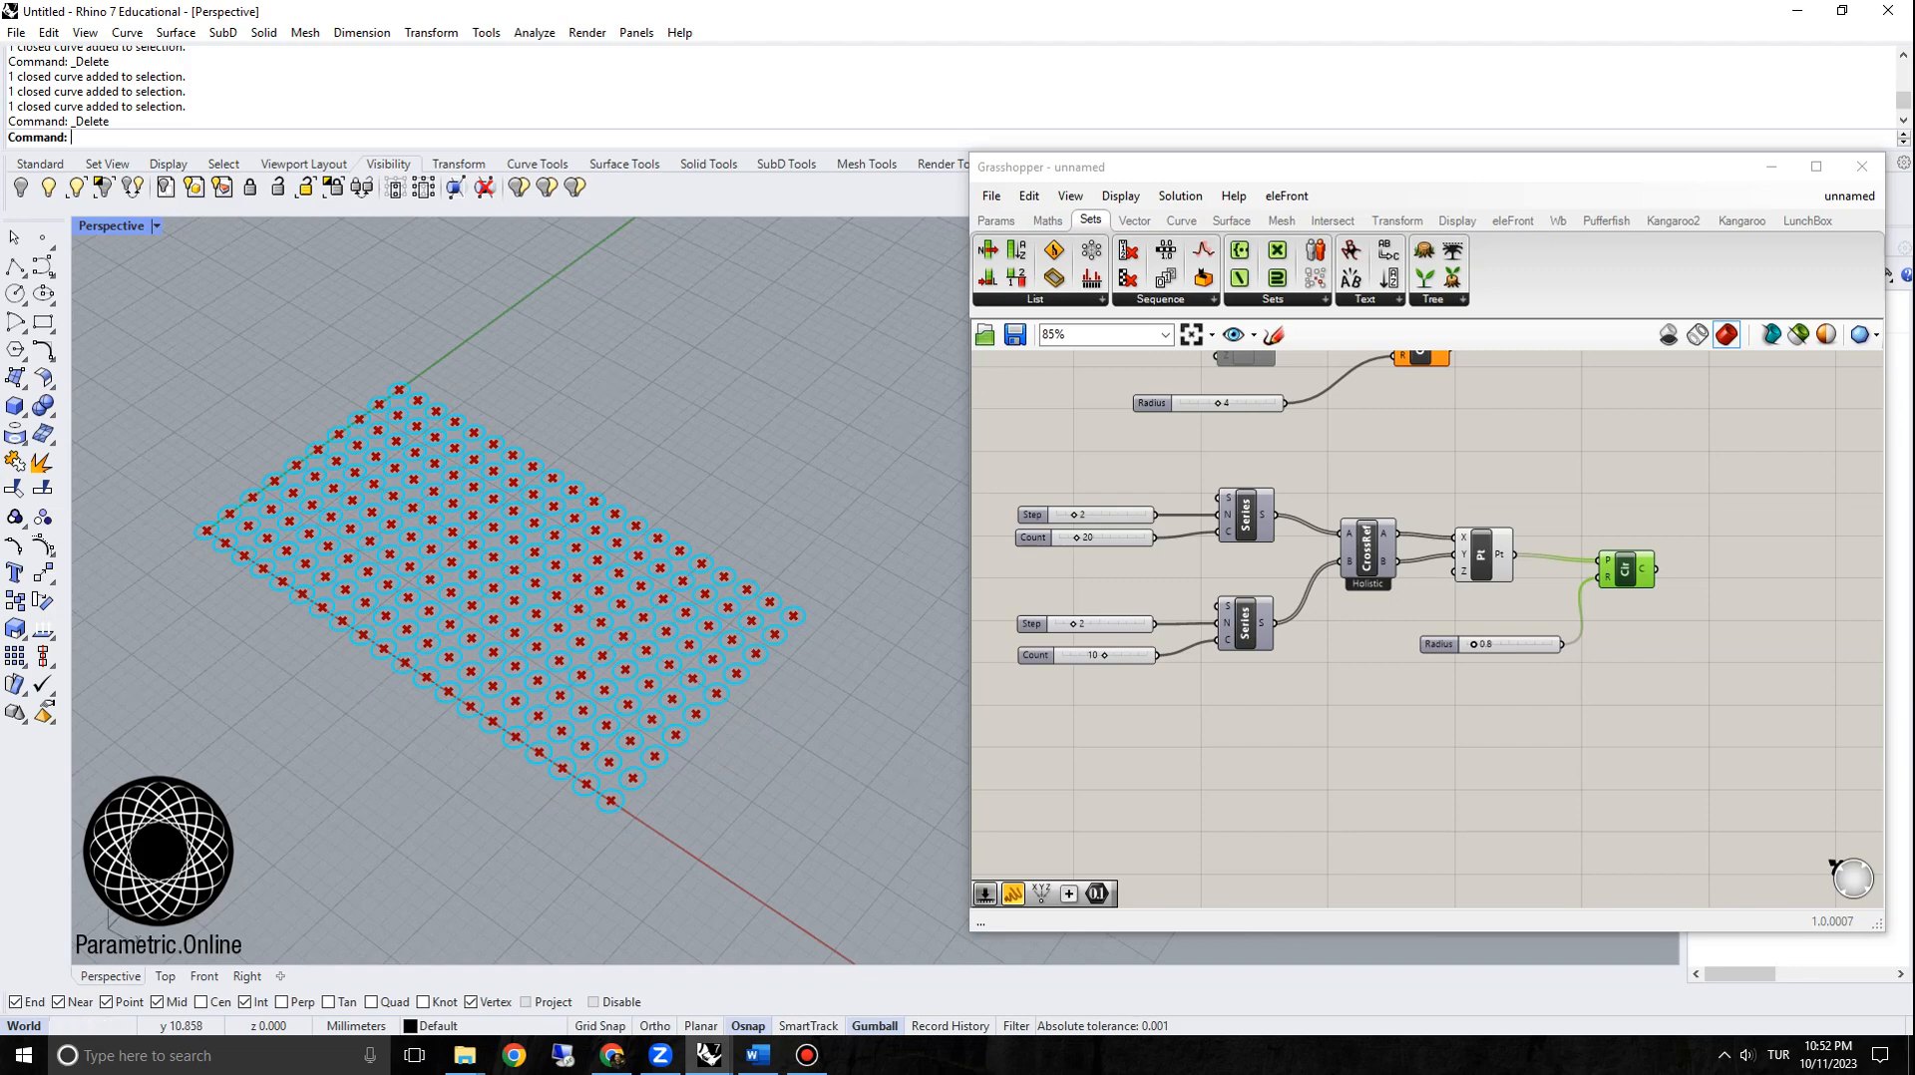
scroll(334, 449, "up", 2)
scroll(569, 454, "down", 2)
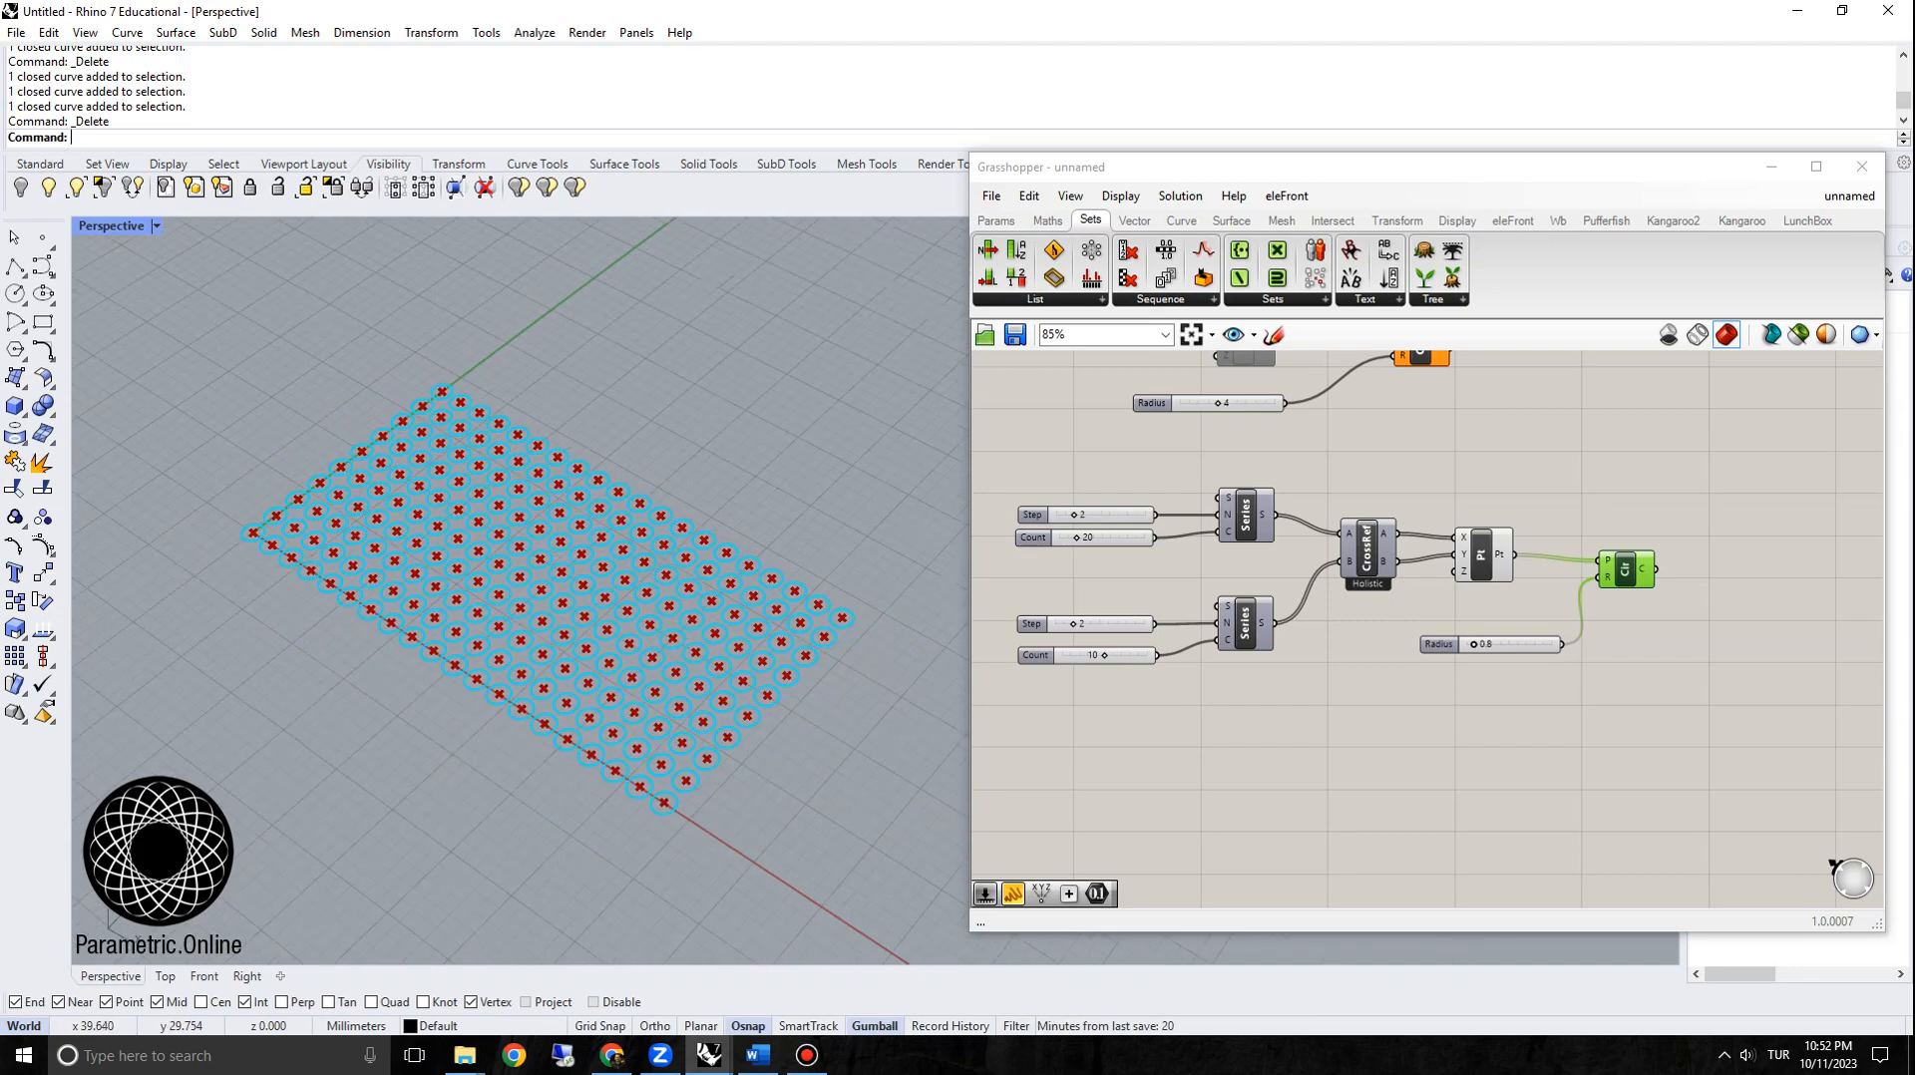
scroll(745, 493, "up", 2)
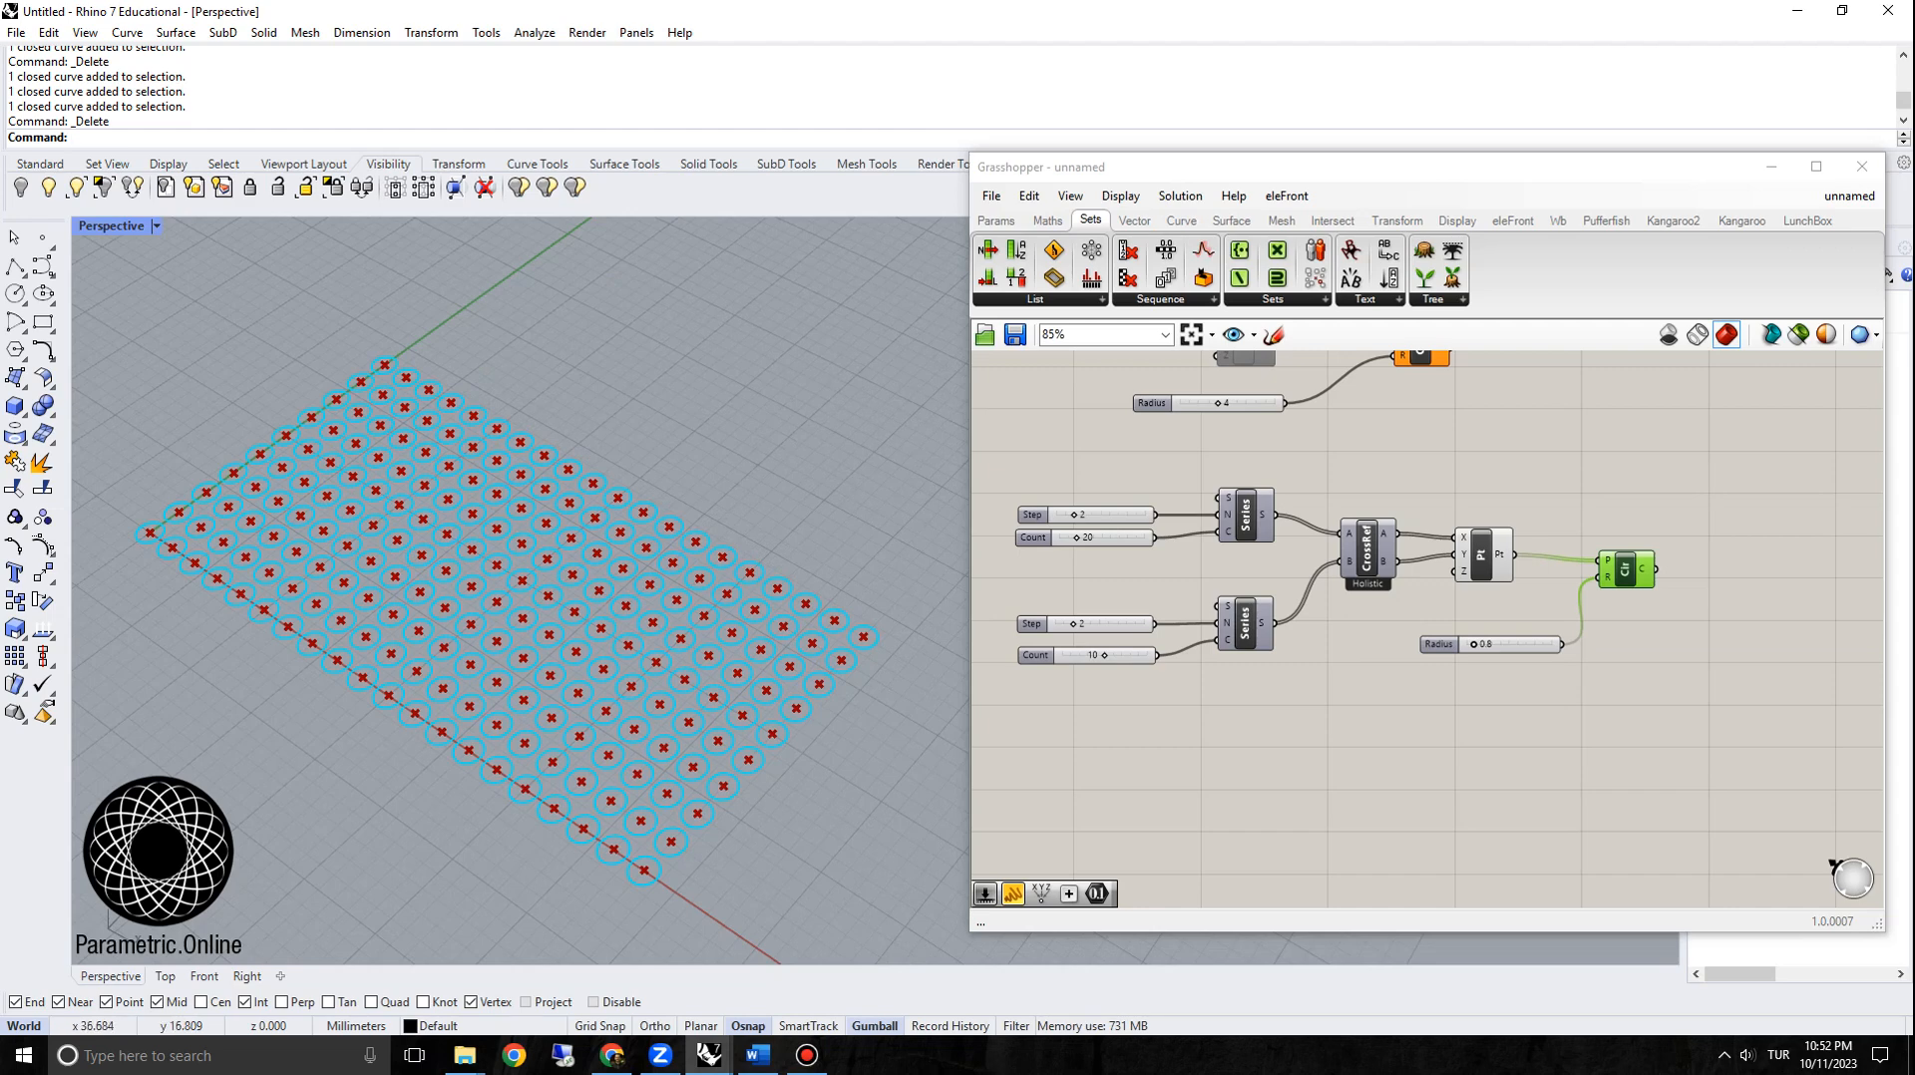
Step: Highlight the point component's points to examine them as the circle centres, reviewing the component chain
scroll(1619, 583, "up", 2)
left_click(1429, 544)
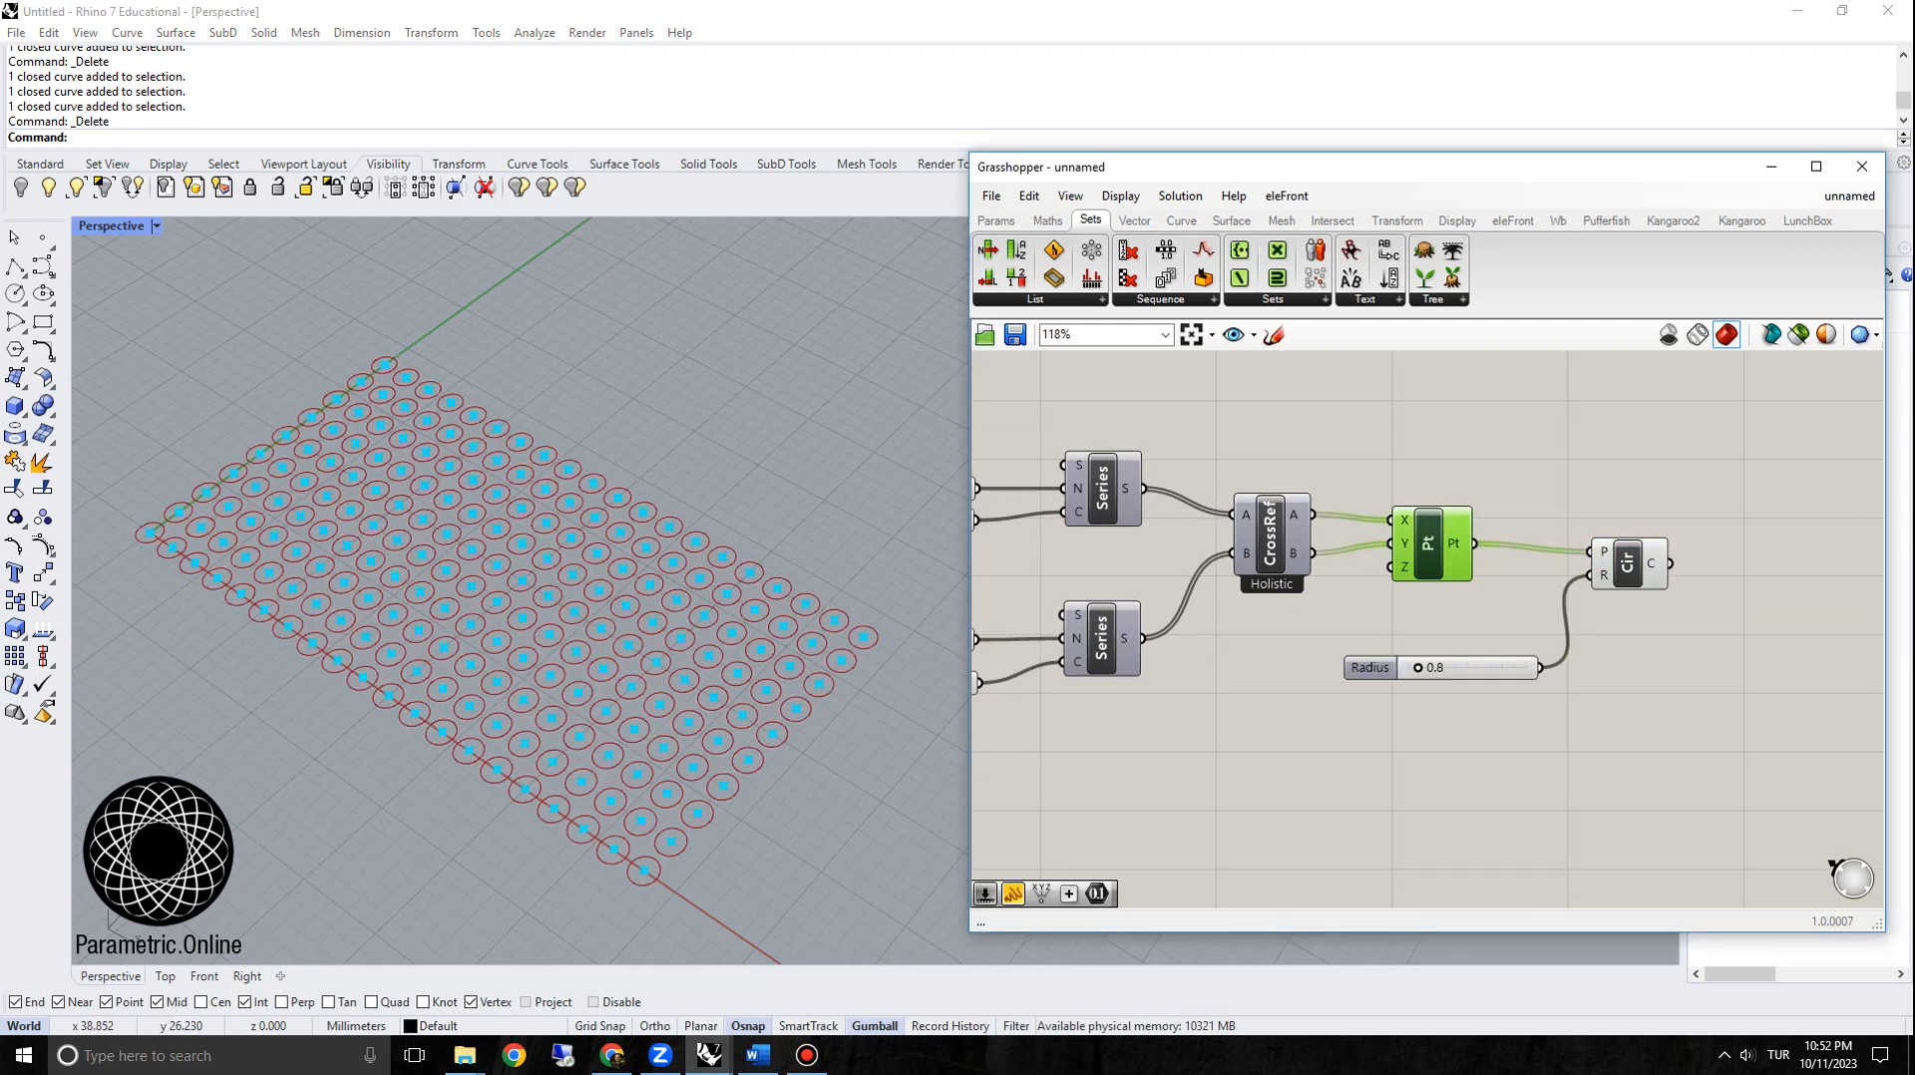
left_click(1416, 618)
right_click_drag(1407, 542, 1556, 559)
scroll(1557, 558, "down", 2)
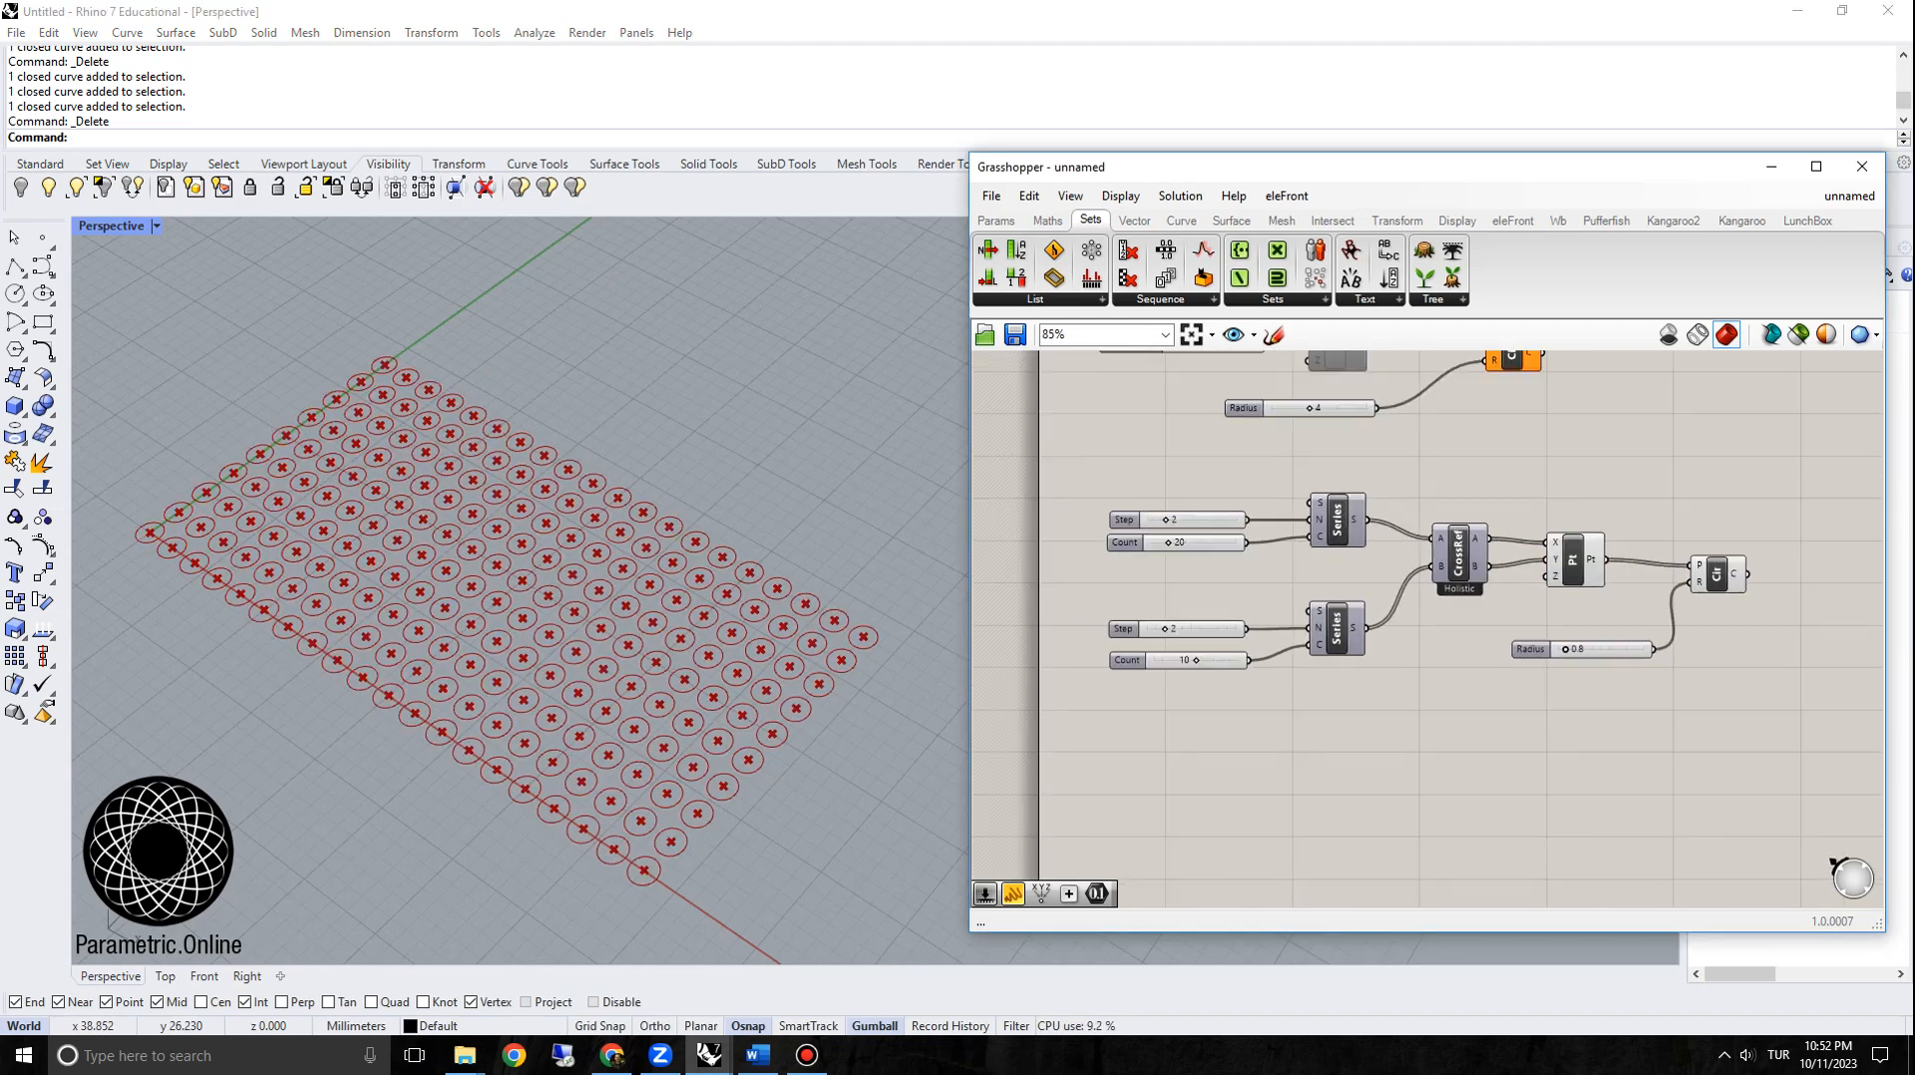
scroll(1557, 559, "up", 2)
left_click(1580, 563)
right_click_drag(1591, 628, 1457, 617)
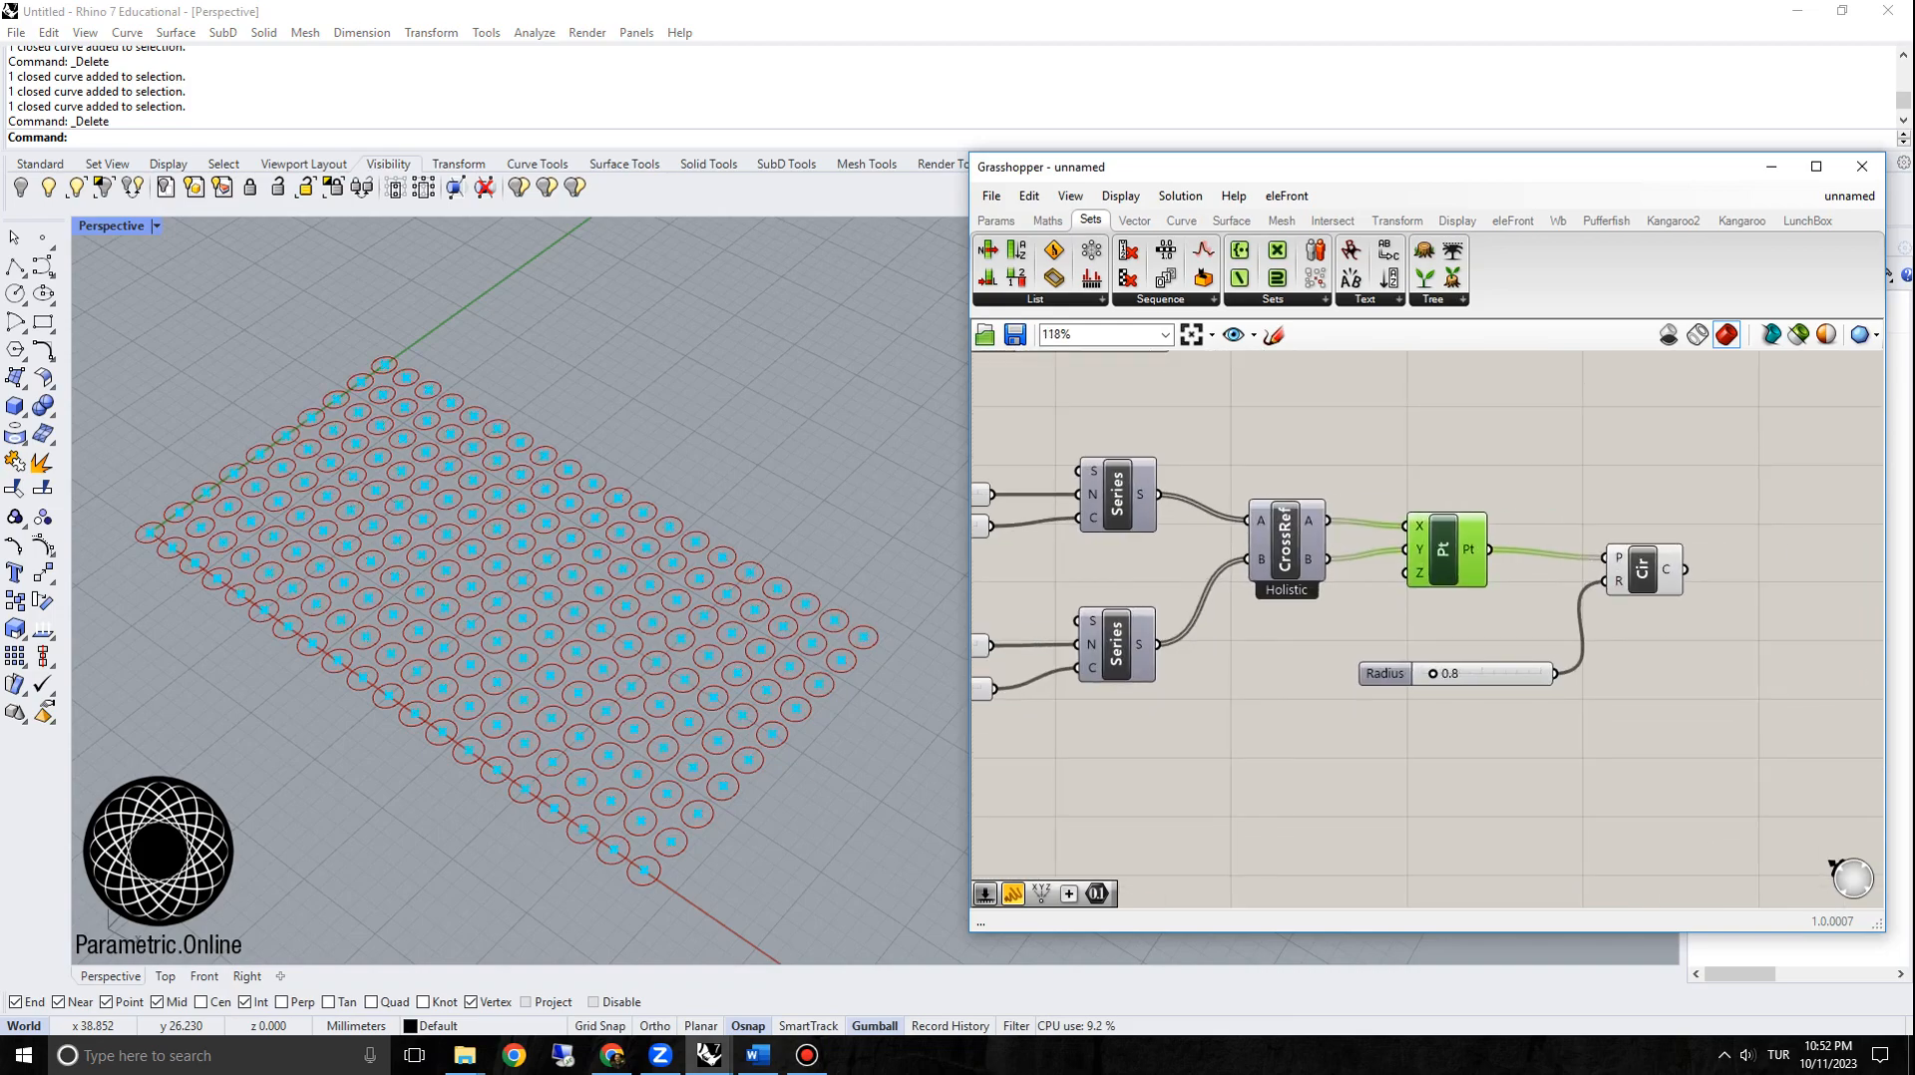
Step: Try a circle radius of 0.5 and return the Radius slider to 0.8
mouse_move(1433, 673)
left_mouse_down()
mouse_move(1456, 674)
mouse_move(1429, 674)
left_mouse_up()
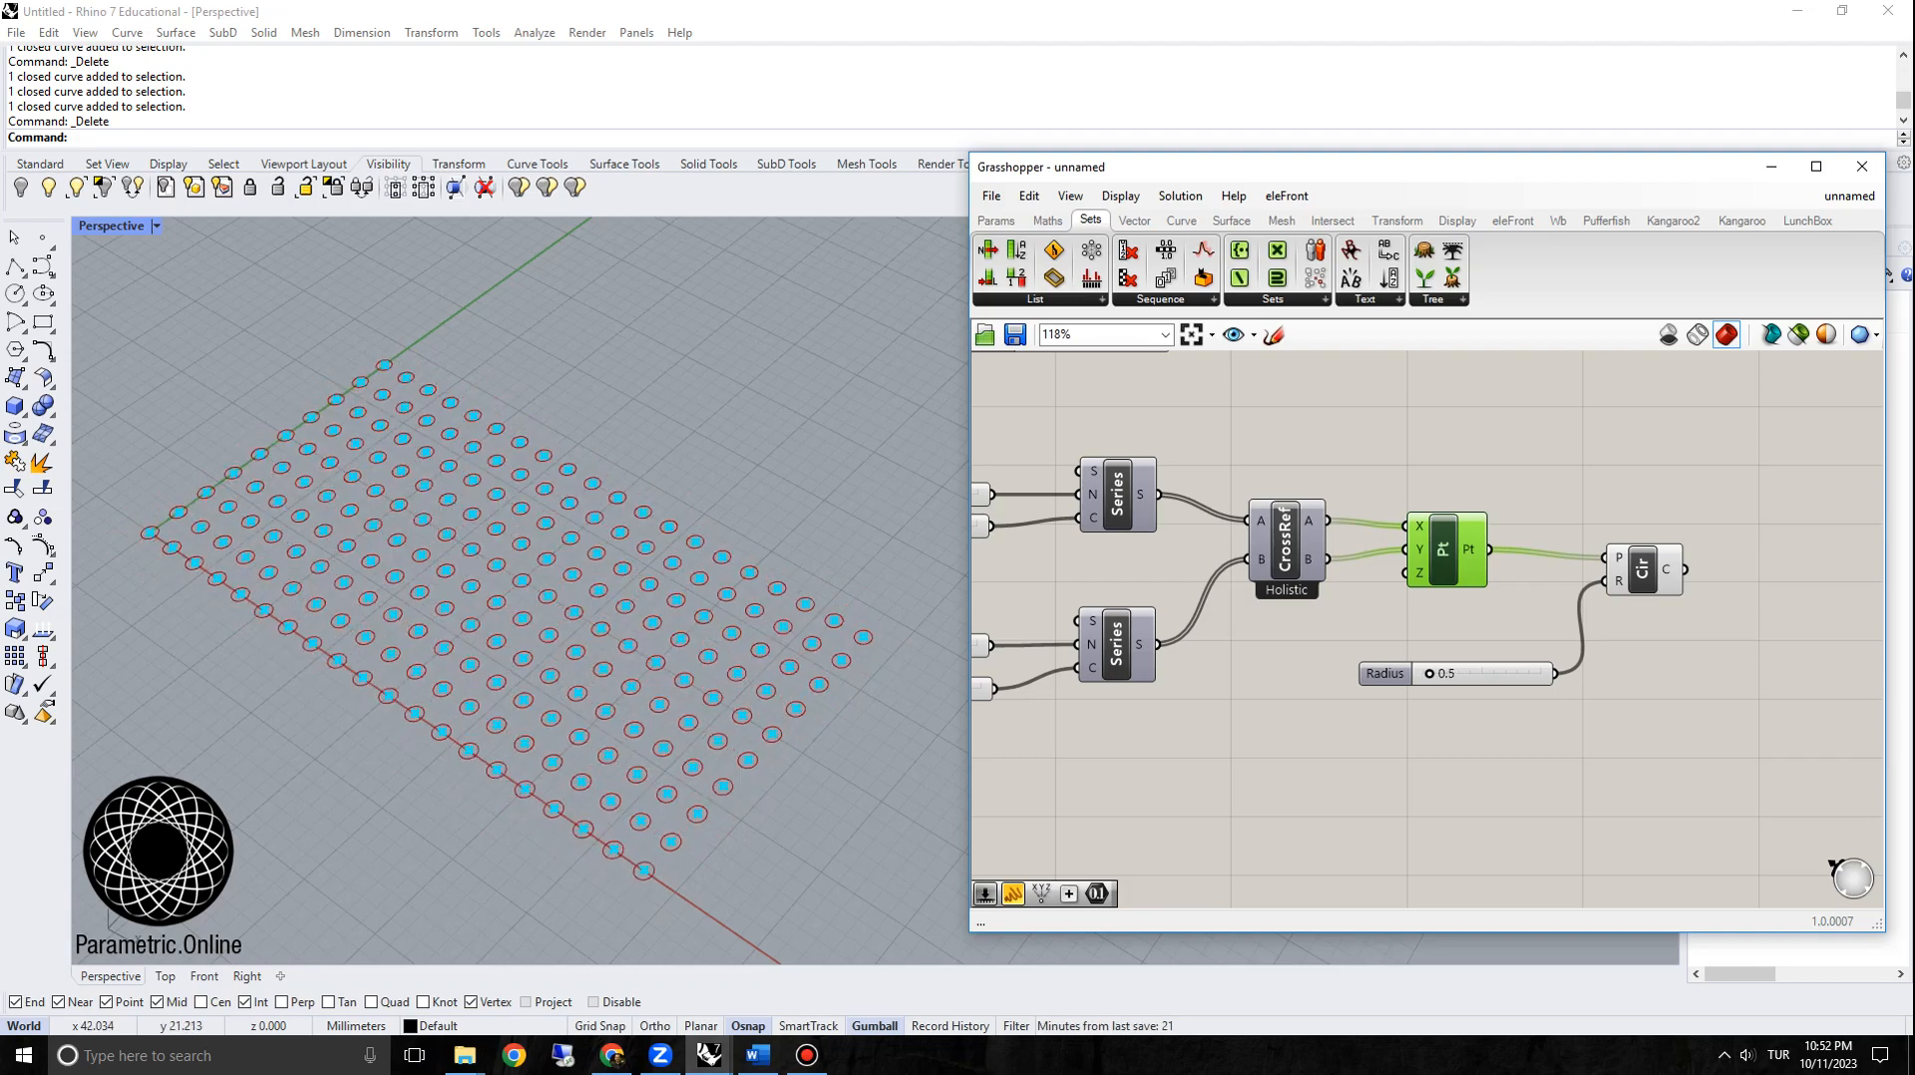
left_click_drag(1429, 673, 1433, 673)
scroll(1556, 643, "down", 2)
scroll(1180, 604, "up", 2)
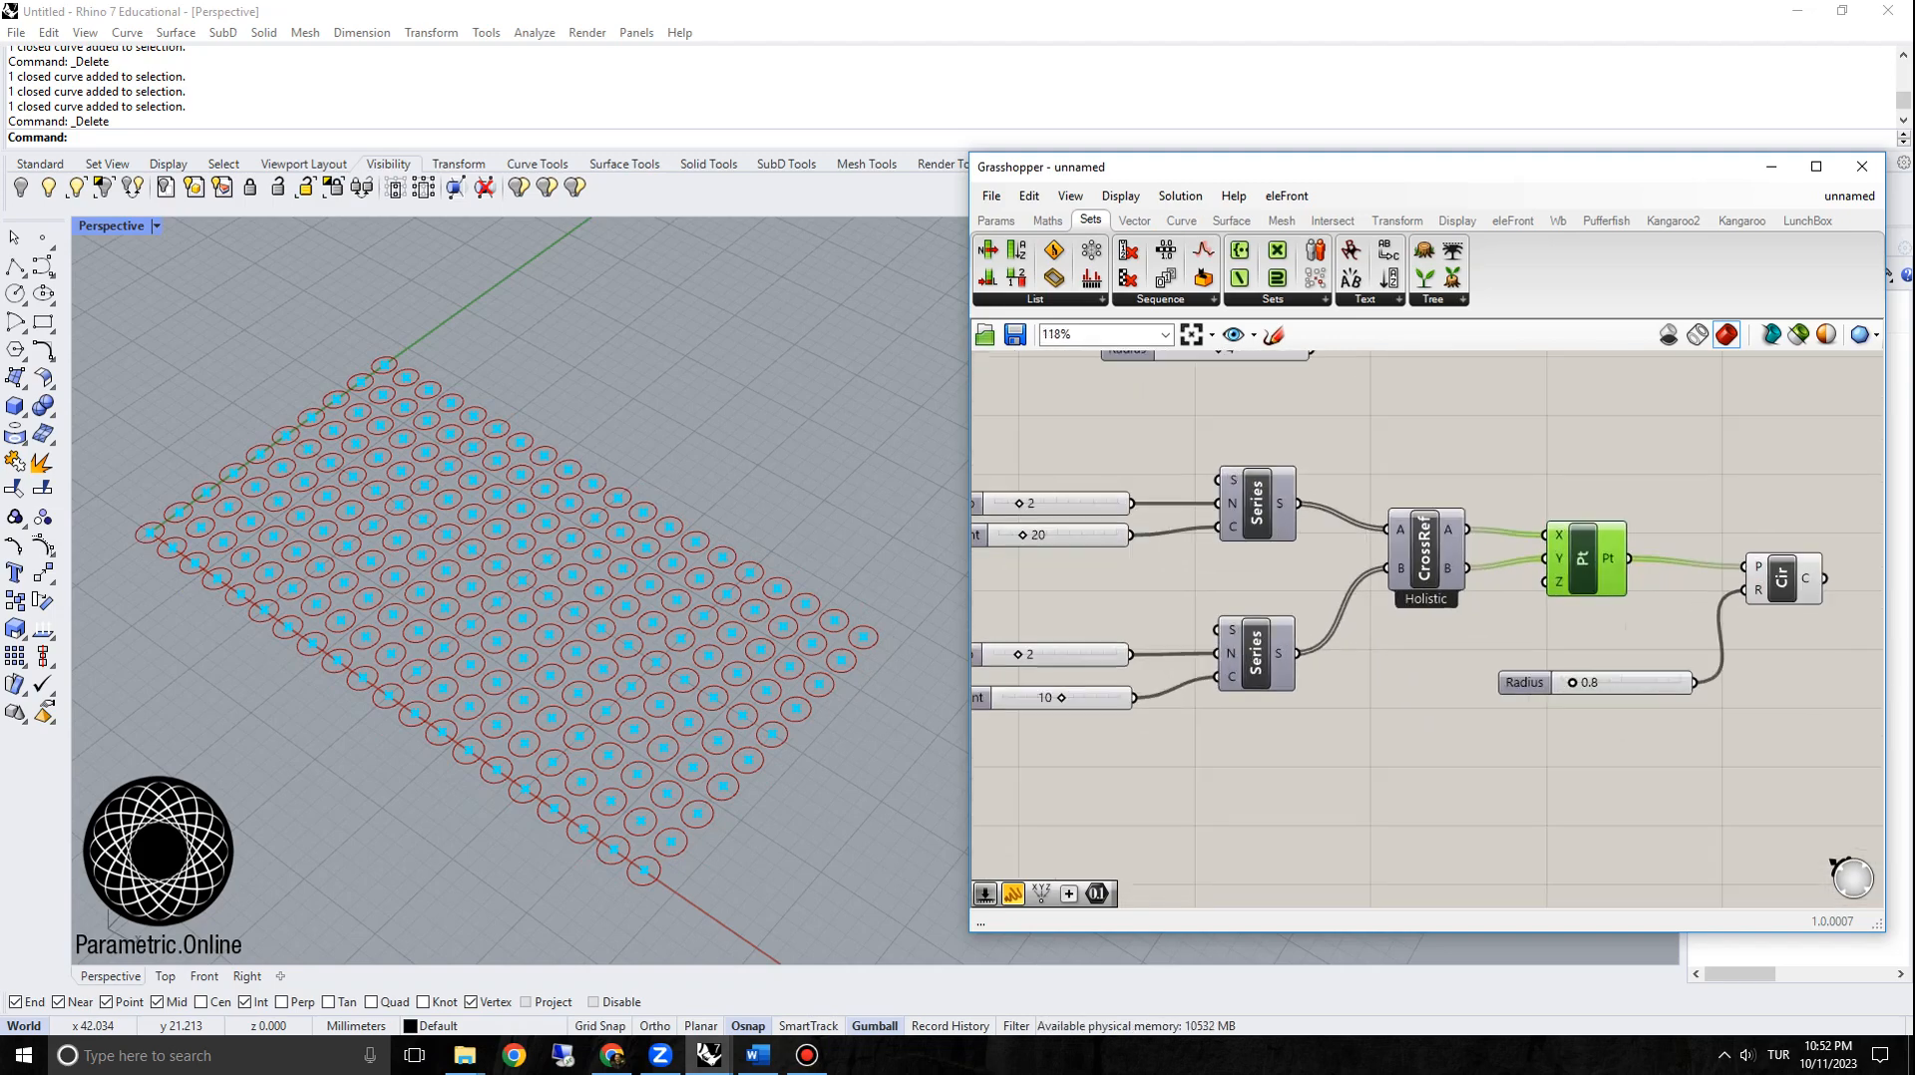
Step: Feed the upper Step slider into the lower Series component's N input as well, and delete the disconnected second step slider
right_click_drag(1180, 604, 1304, 624)
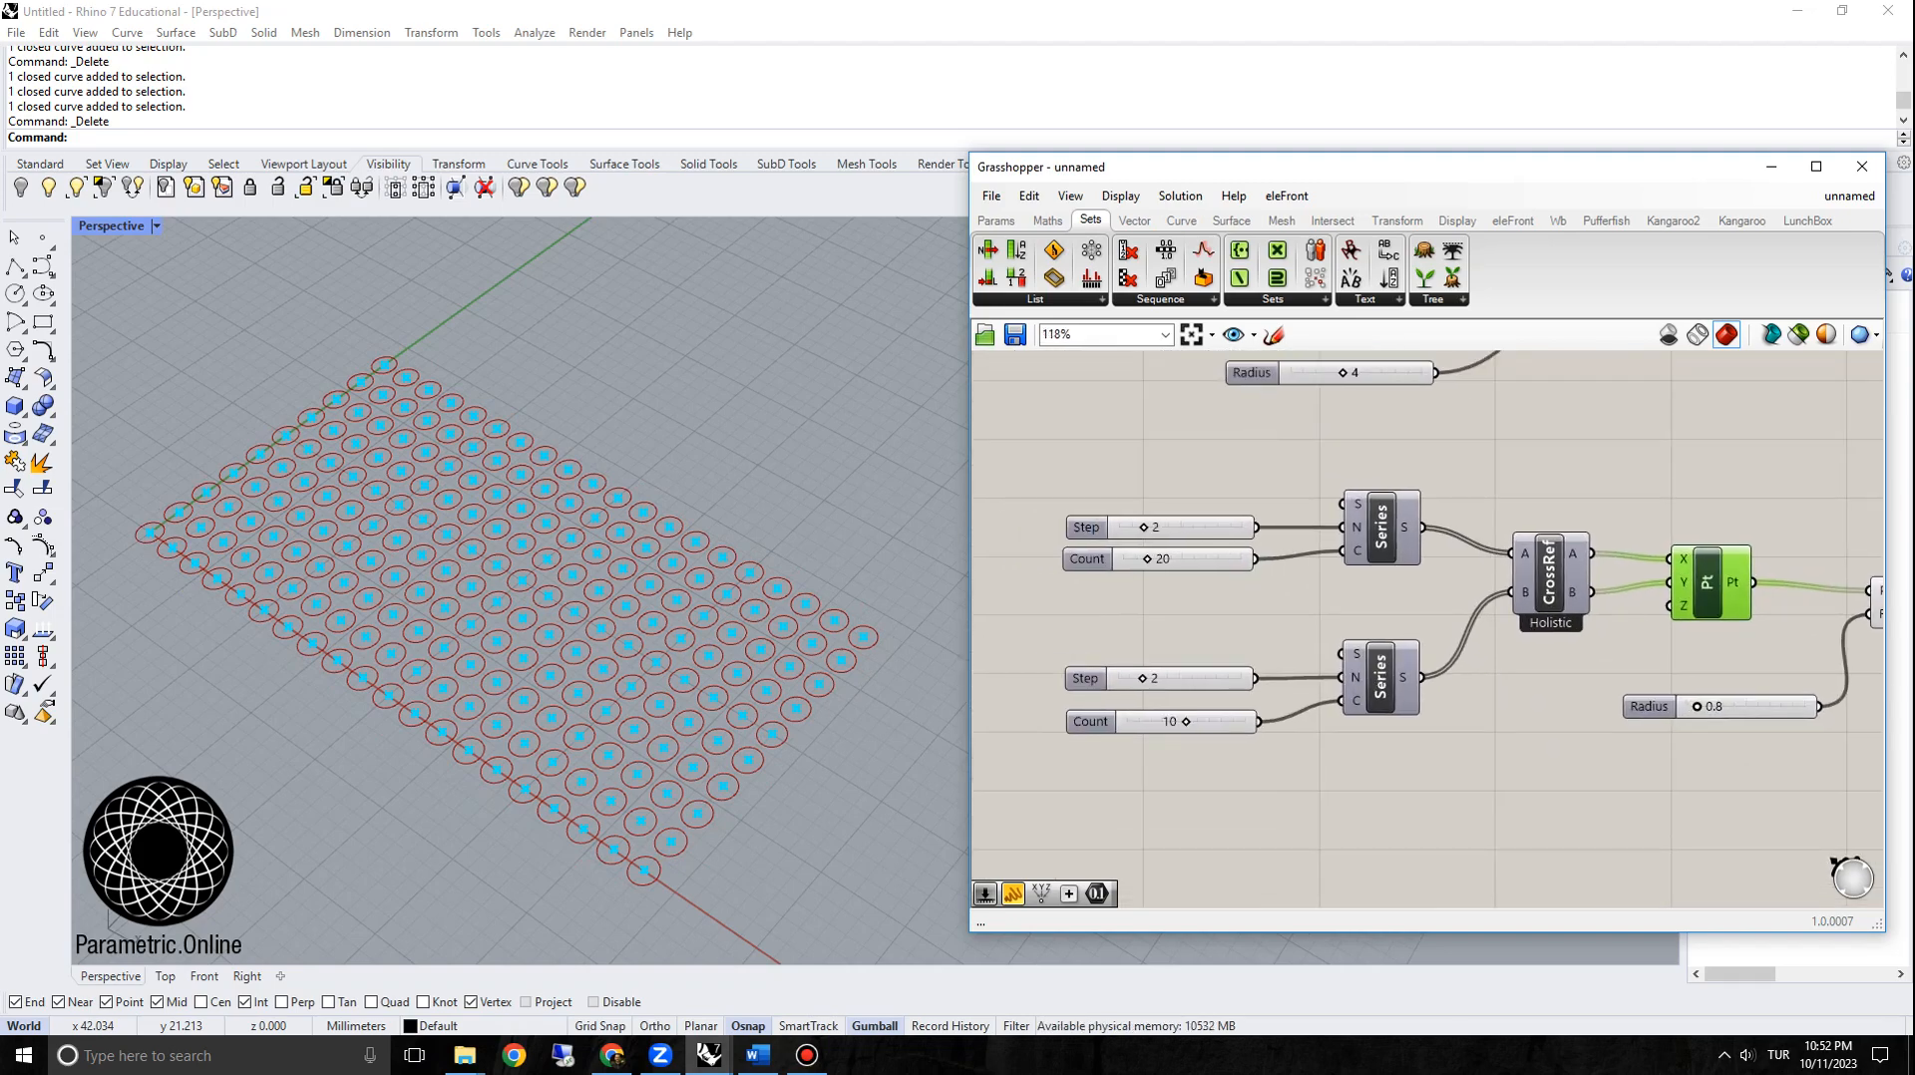
left_click(1087, 527)
scroll(1200, 503, "up", 2)
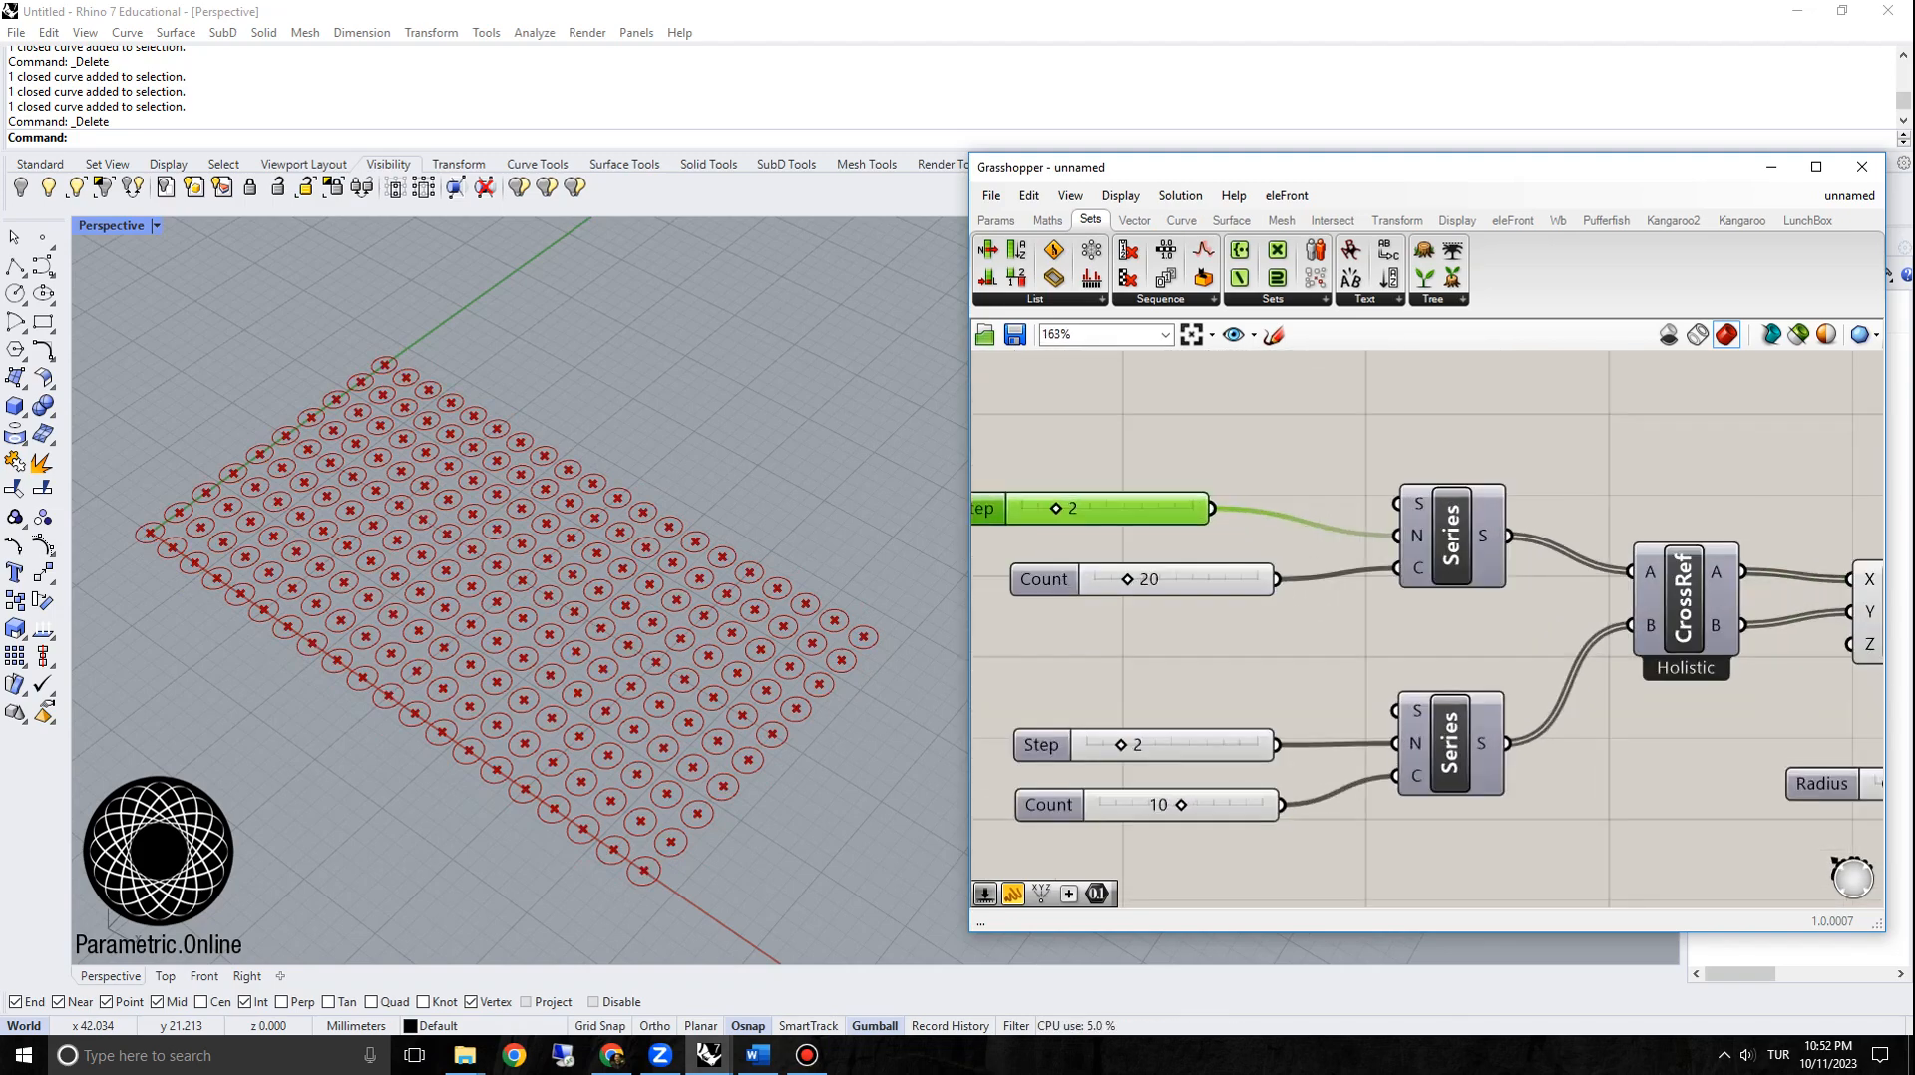
left_click_drag(1283, 595, 1395, 743)
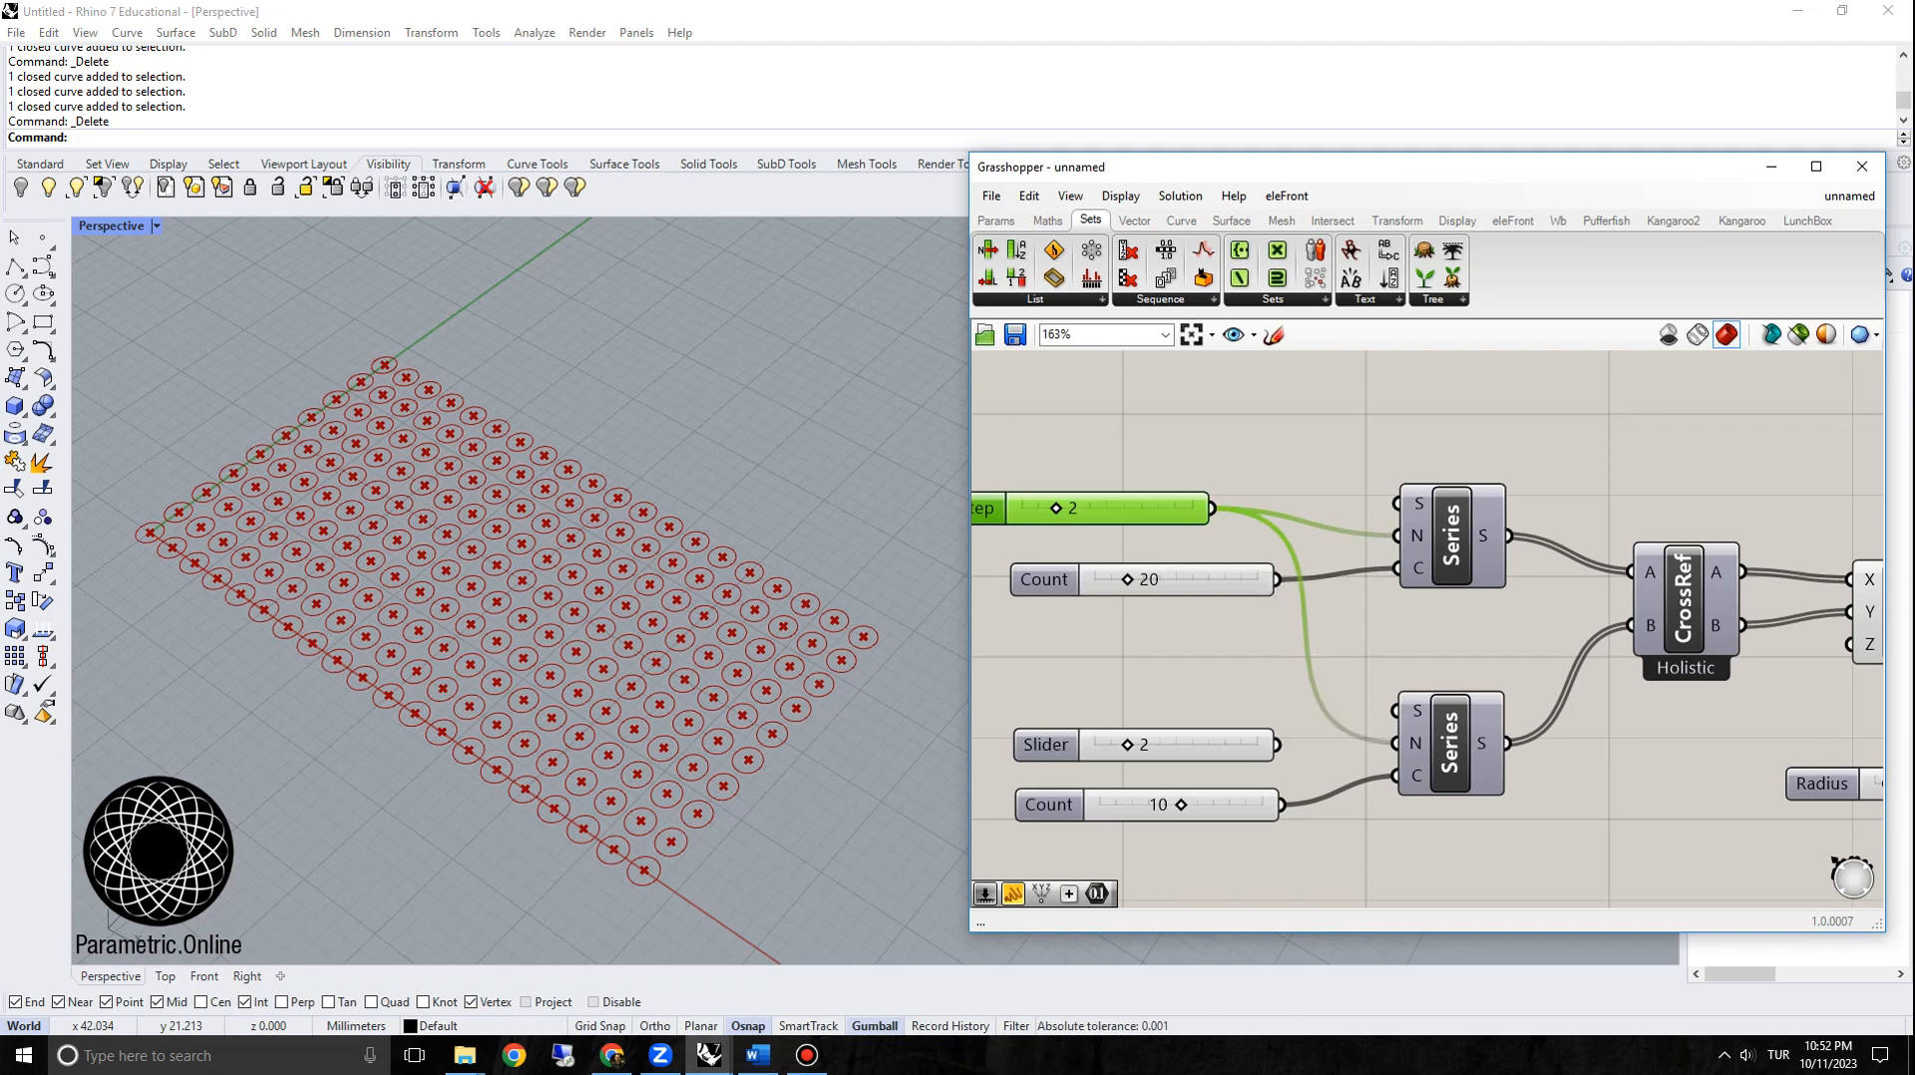
left_click_drag(1040, 745, 1040, 688)
key("Delete")
Step: Place the shared Step slider between the two Count sliders and set it to 4, checking the grid spacing
left_click_drag(988, 509, 1224, 652)
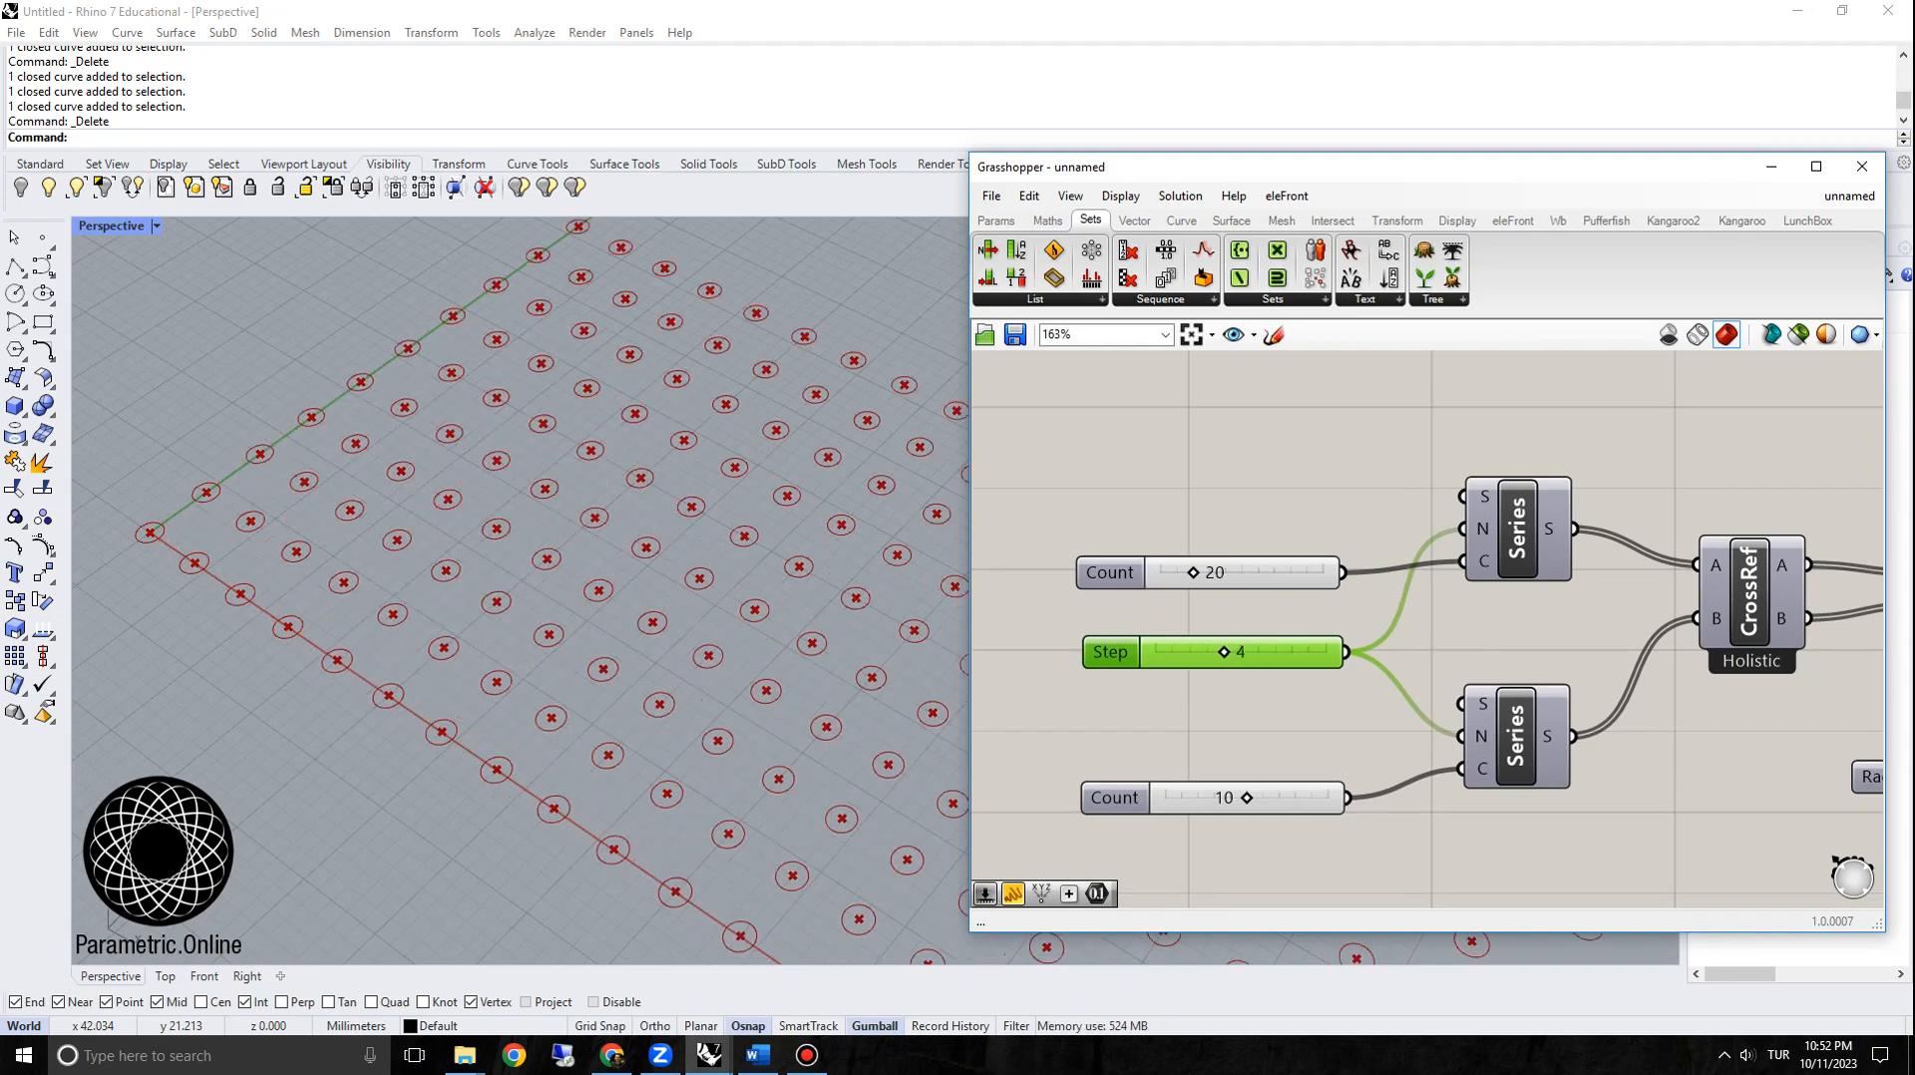
scroll(1230, 588, "down", 3)
scroll(299, 449, "up", 5)
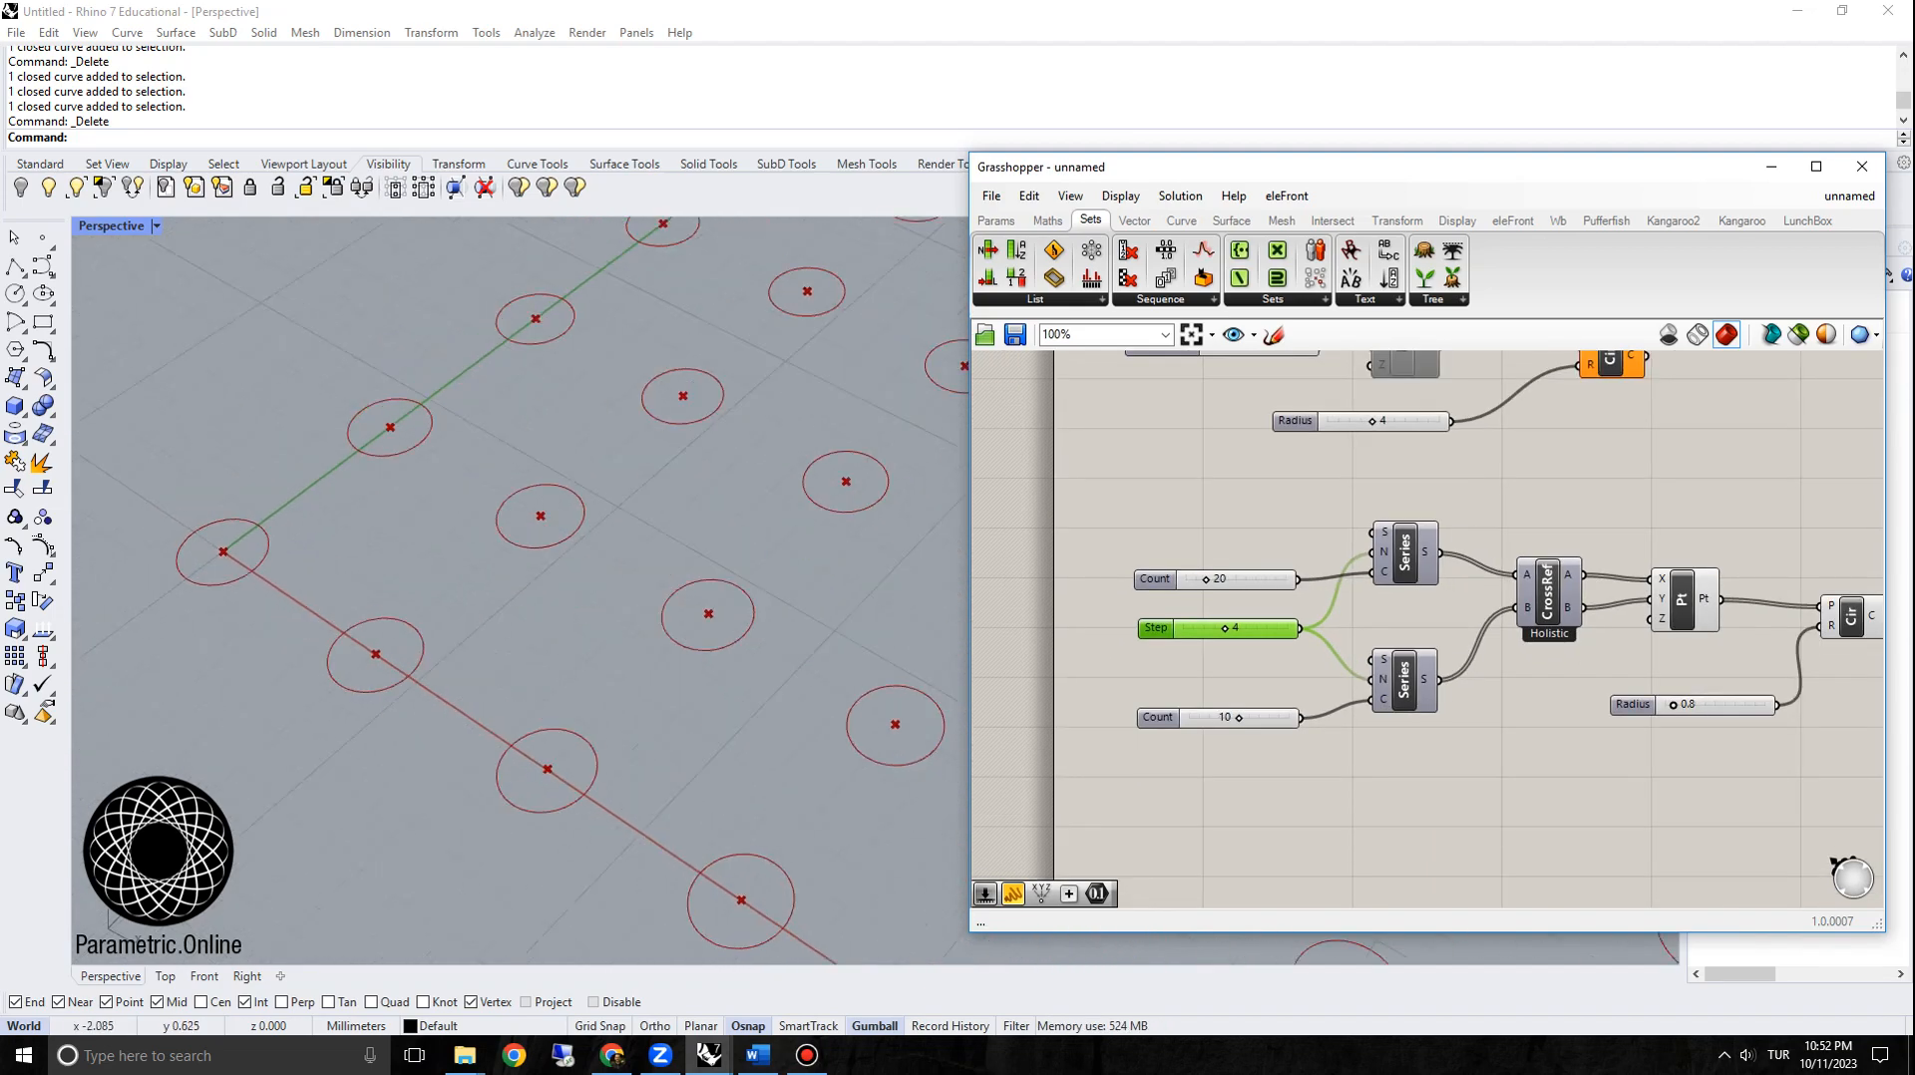
scroll(359, 444, "down", 2)
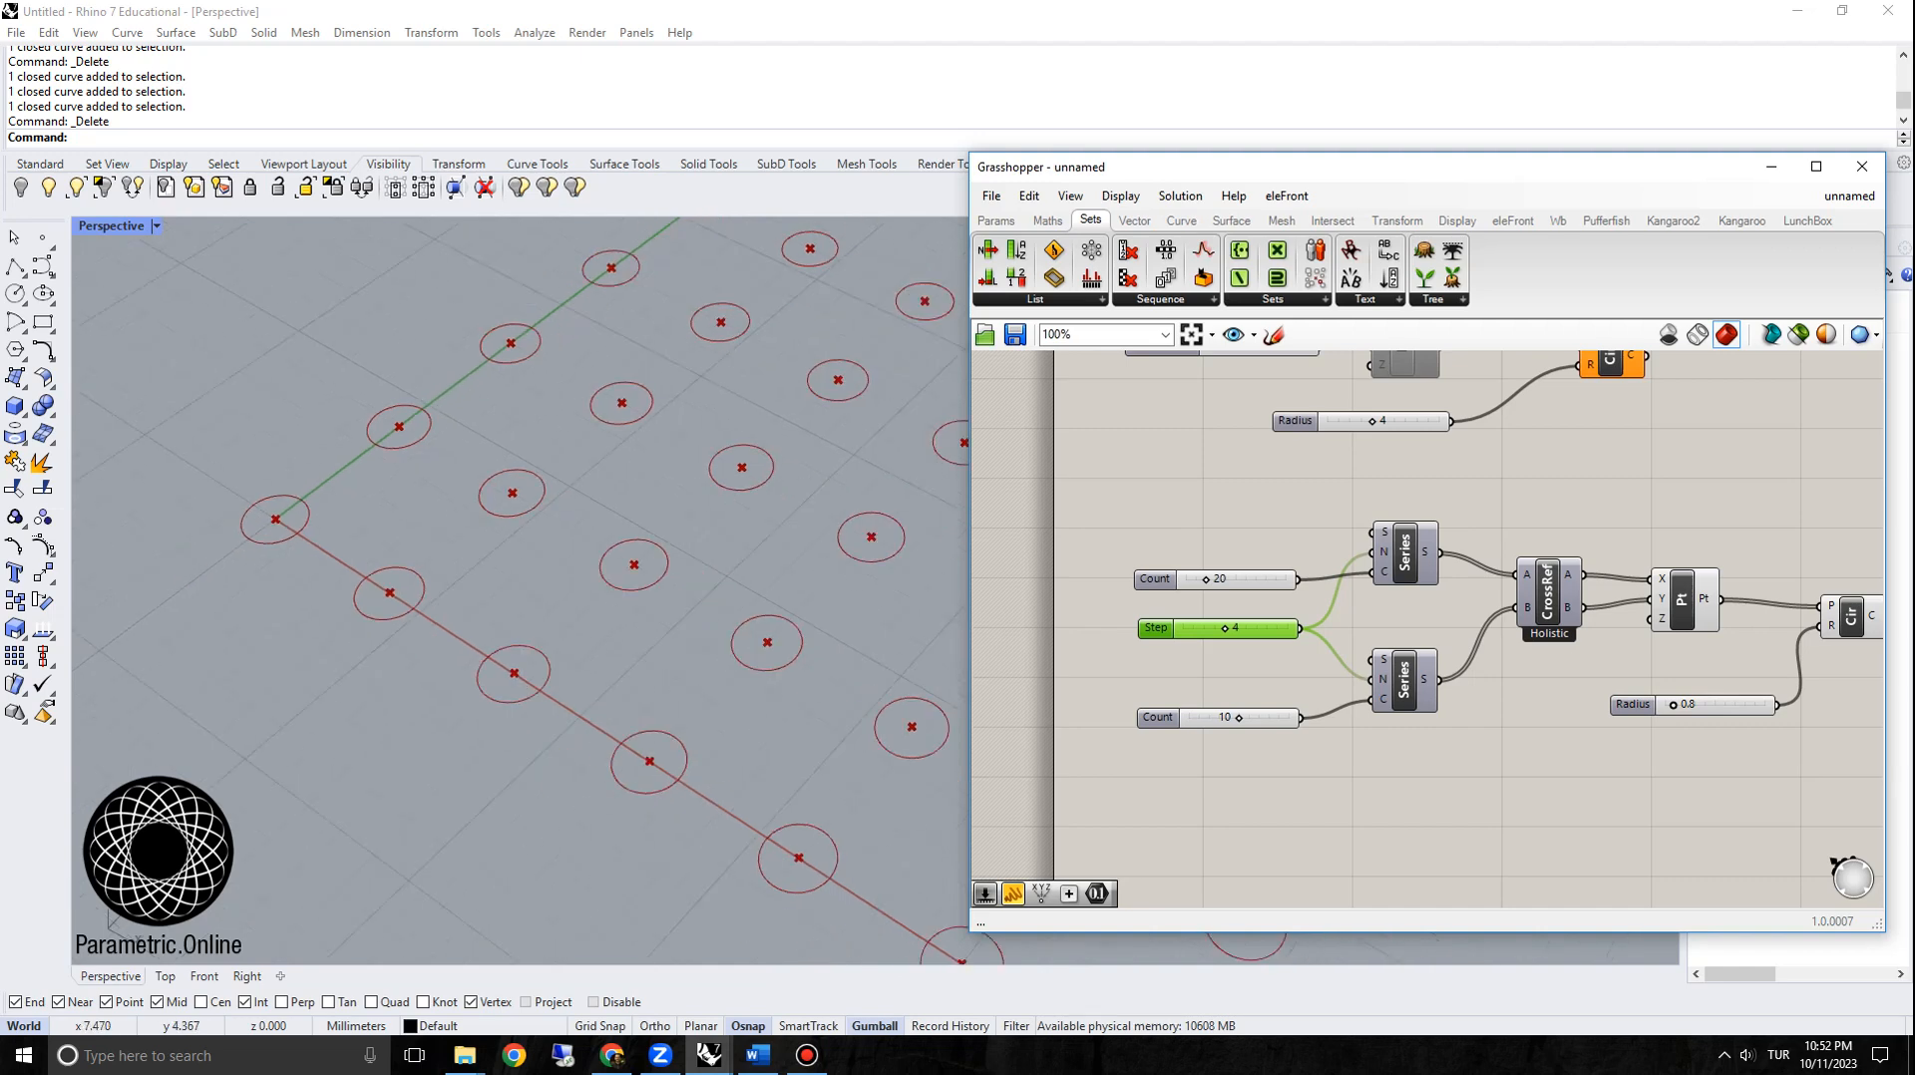
scroll(1700, 896, "up", 2)
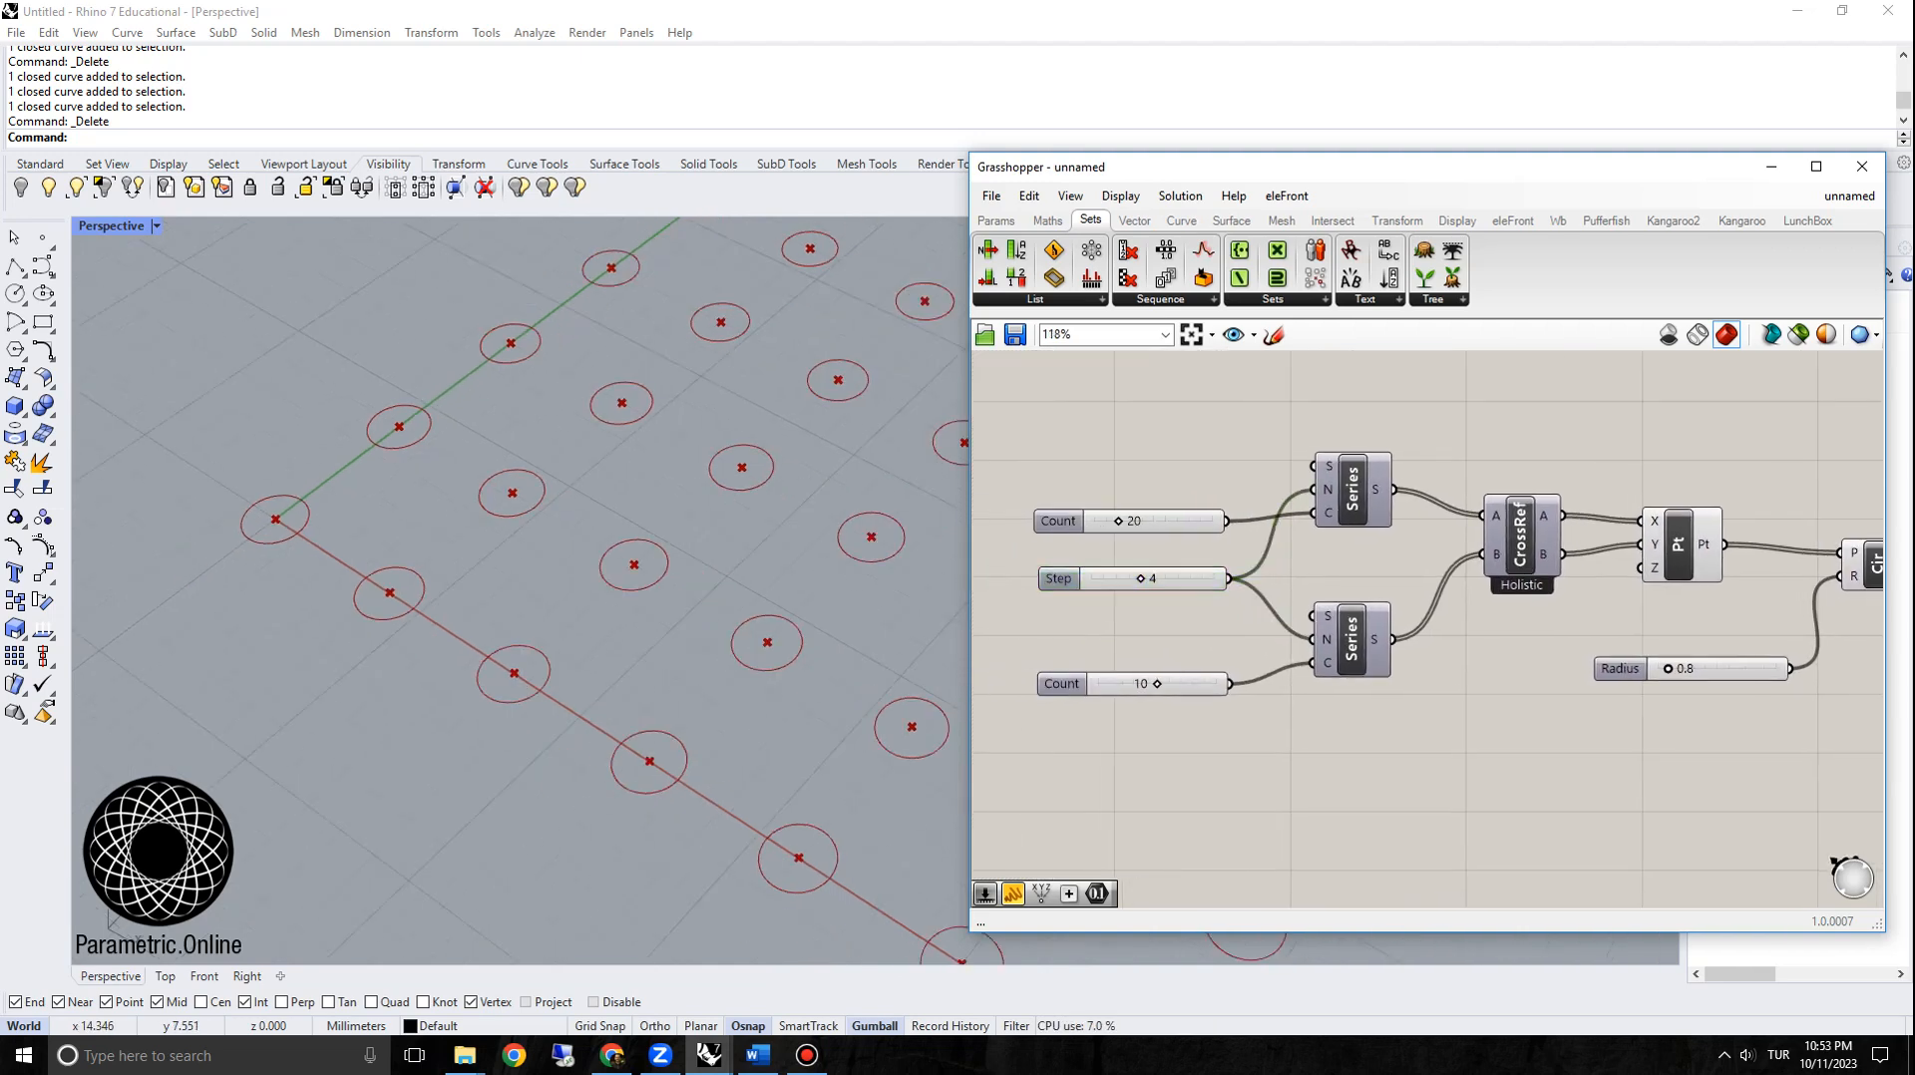
Step: Add a Division component below the point component and connect the shared Step slider to its A input
double_click(1541, 688)
type("sub")
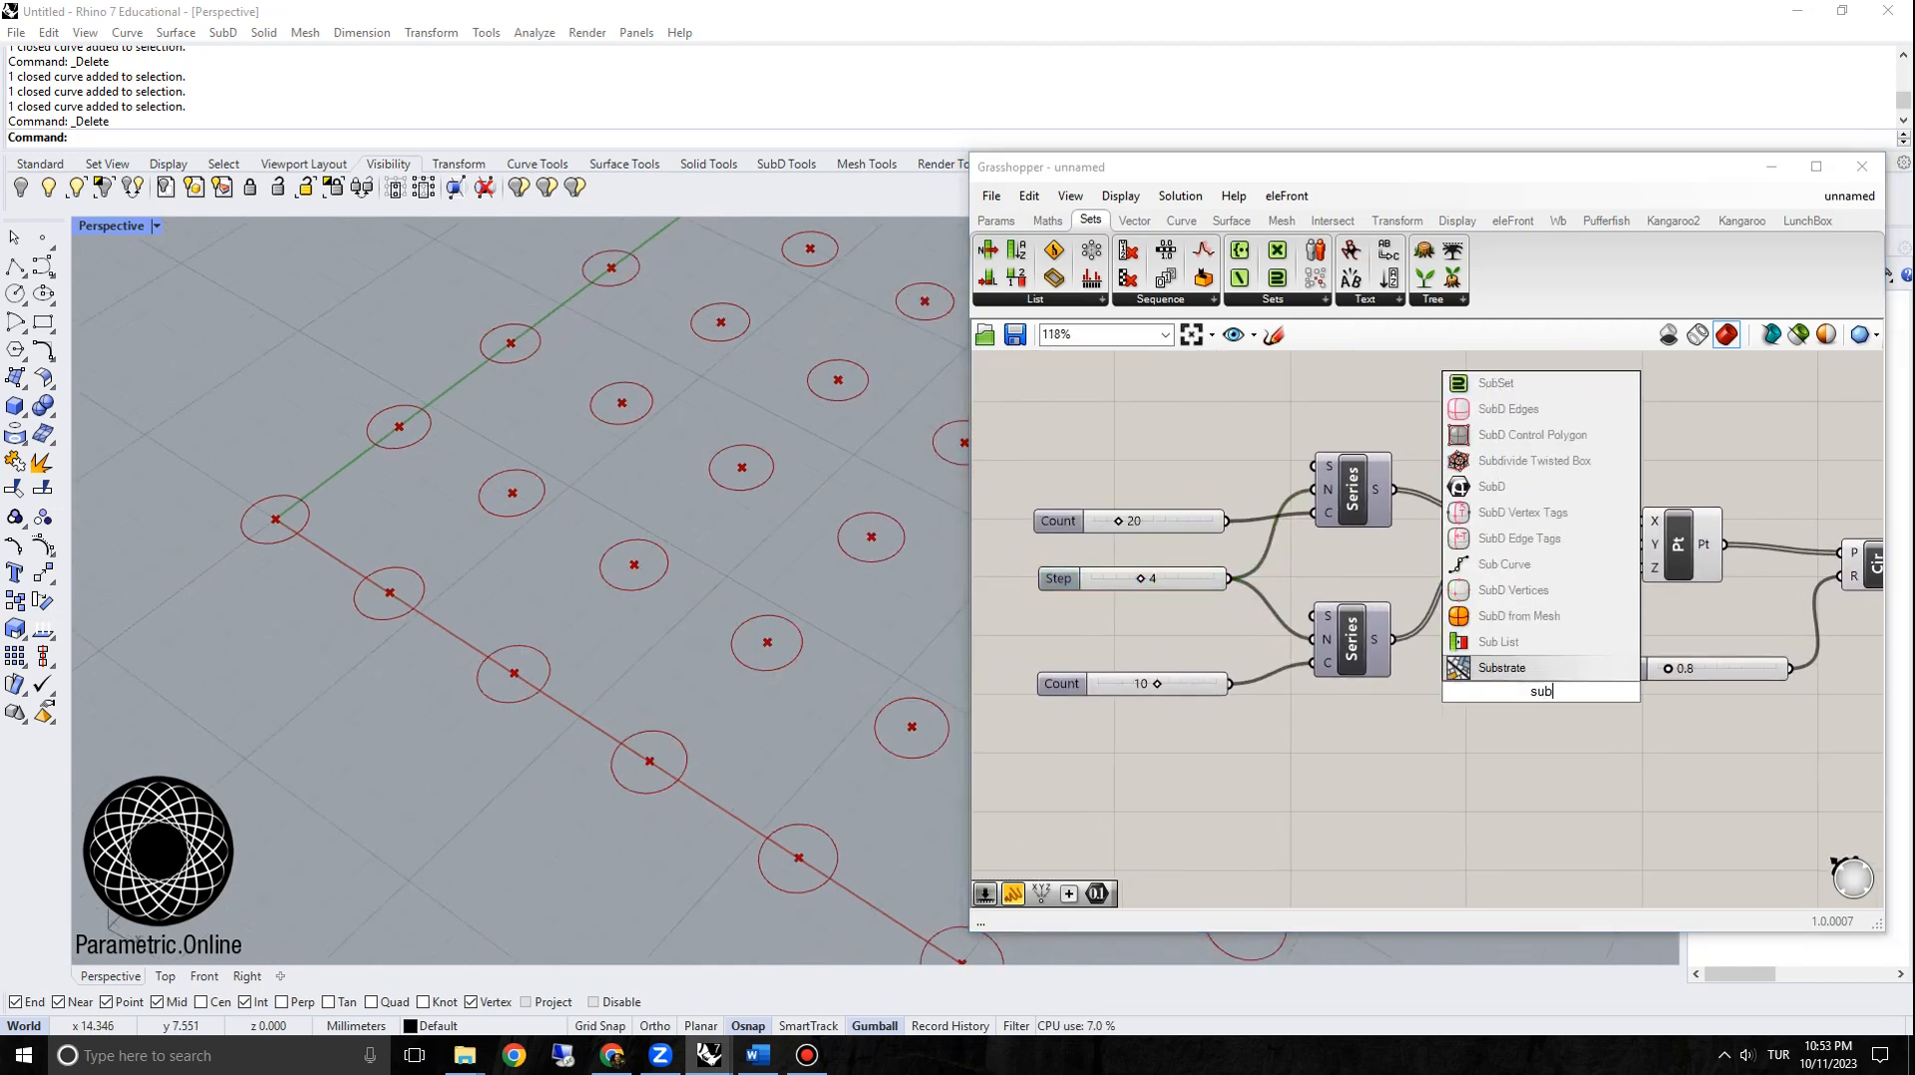
key("BackSpace")
key("BackSpace")
key("BackSpace")
type("divisi")
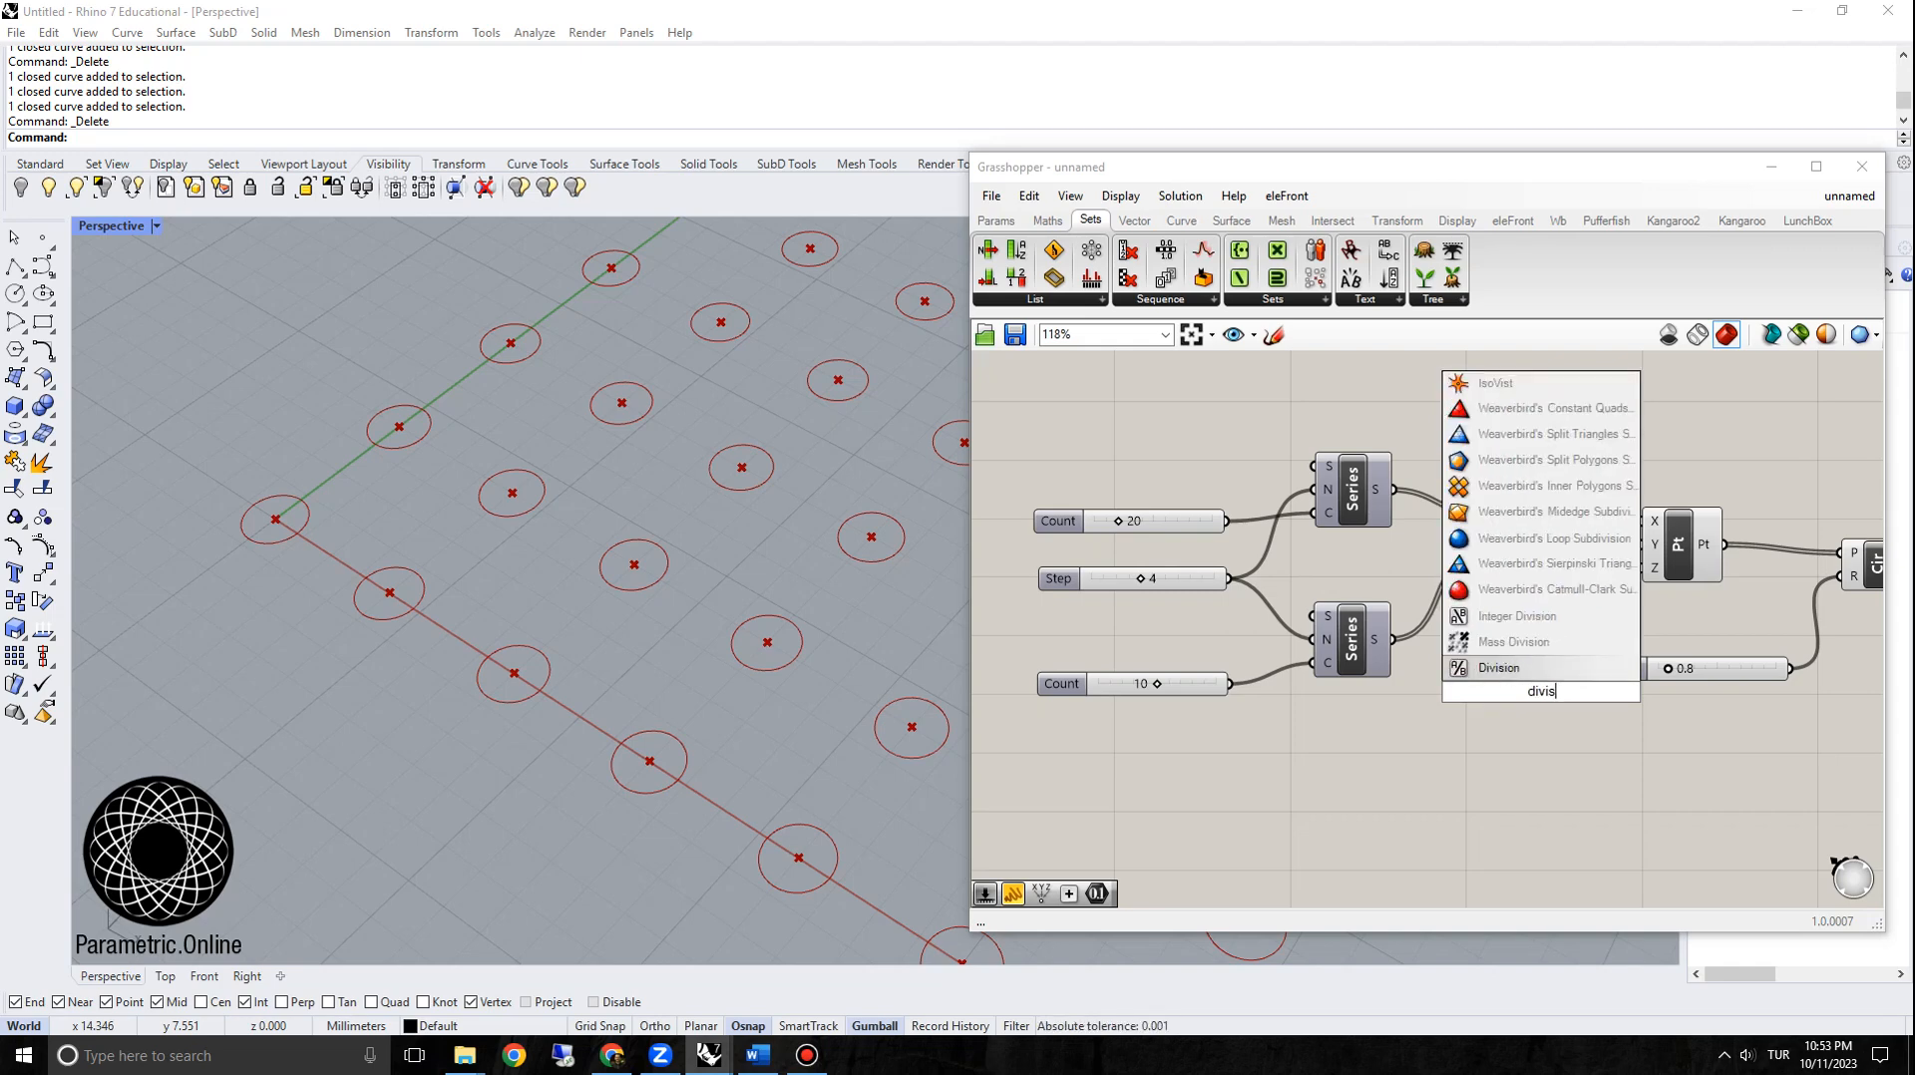
left_click(1544, 668)
left_click_drag(1230, 579, 1676, 727)
Step: Add a number slider with the value 2 as the Division component's B input
double_click(1558, 748)
type("2")
key("Return")
Step: Connect the Division result to the Circle component's radius input and delete the old Radius slider
right_click_drag(1783, 773, 1656, 760)
left_click_drag(1627, 702, 1714, 564)
left_click(1490, 656)
key("Delete")
Step: Move the B slider closer to the Division component to tidy the definition
scroll(598, 606, "down", 14)
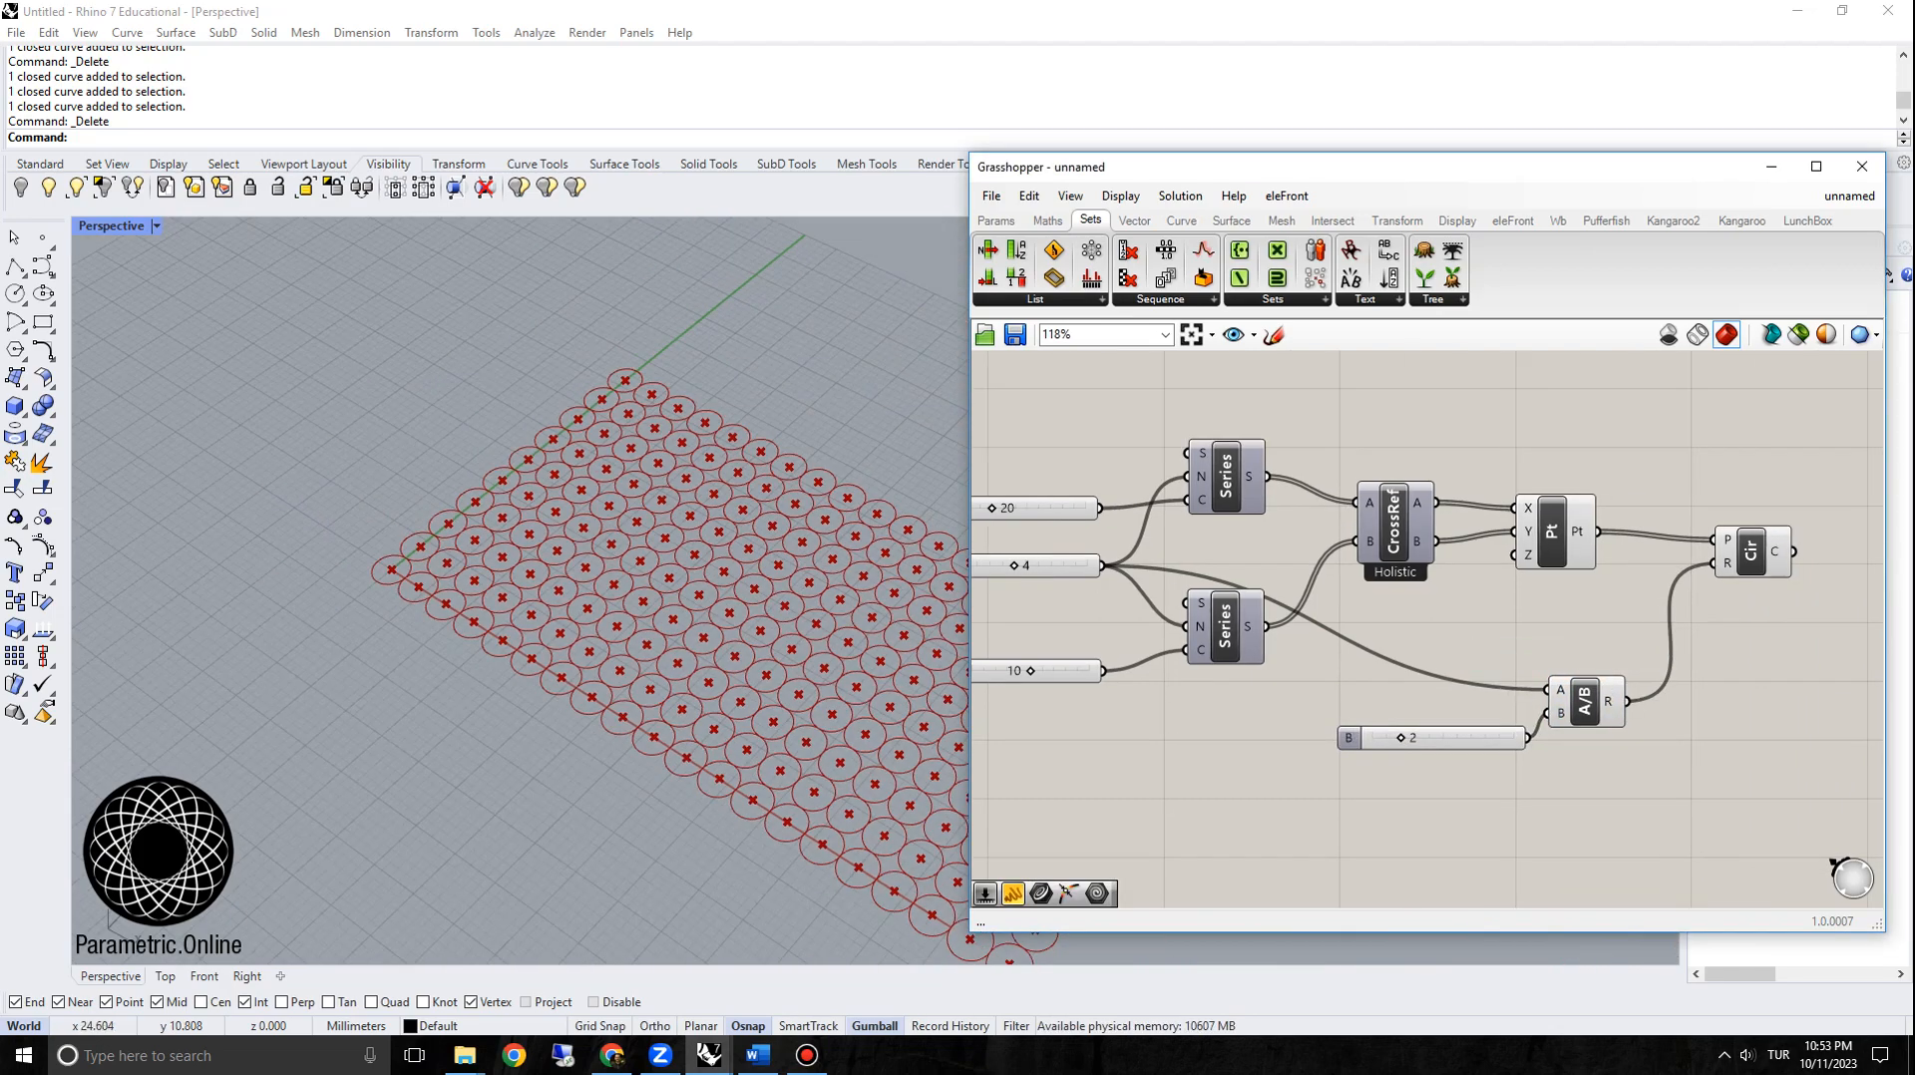
right_click_drag(1196, 767, 1279, 775)
left_click_drag(1431, 745, 1416, 721)
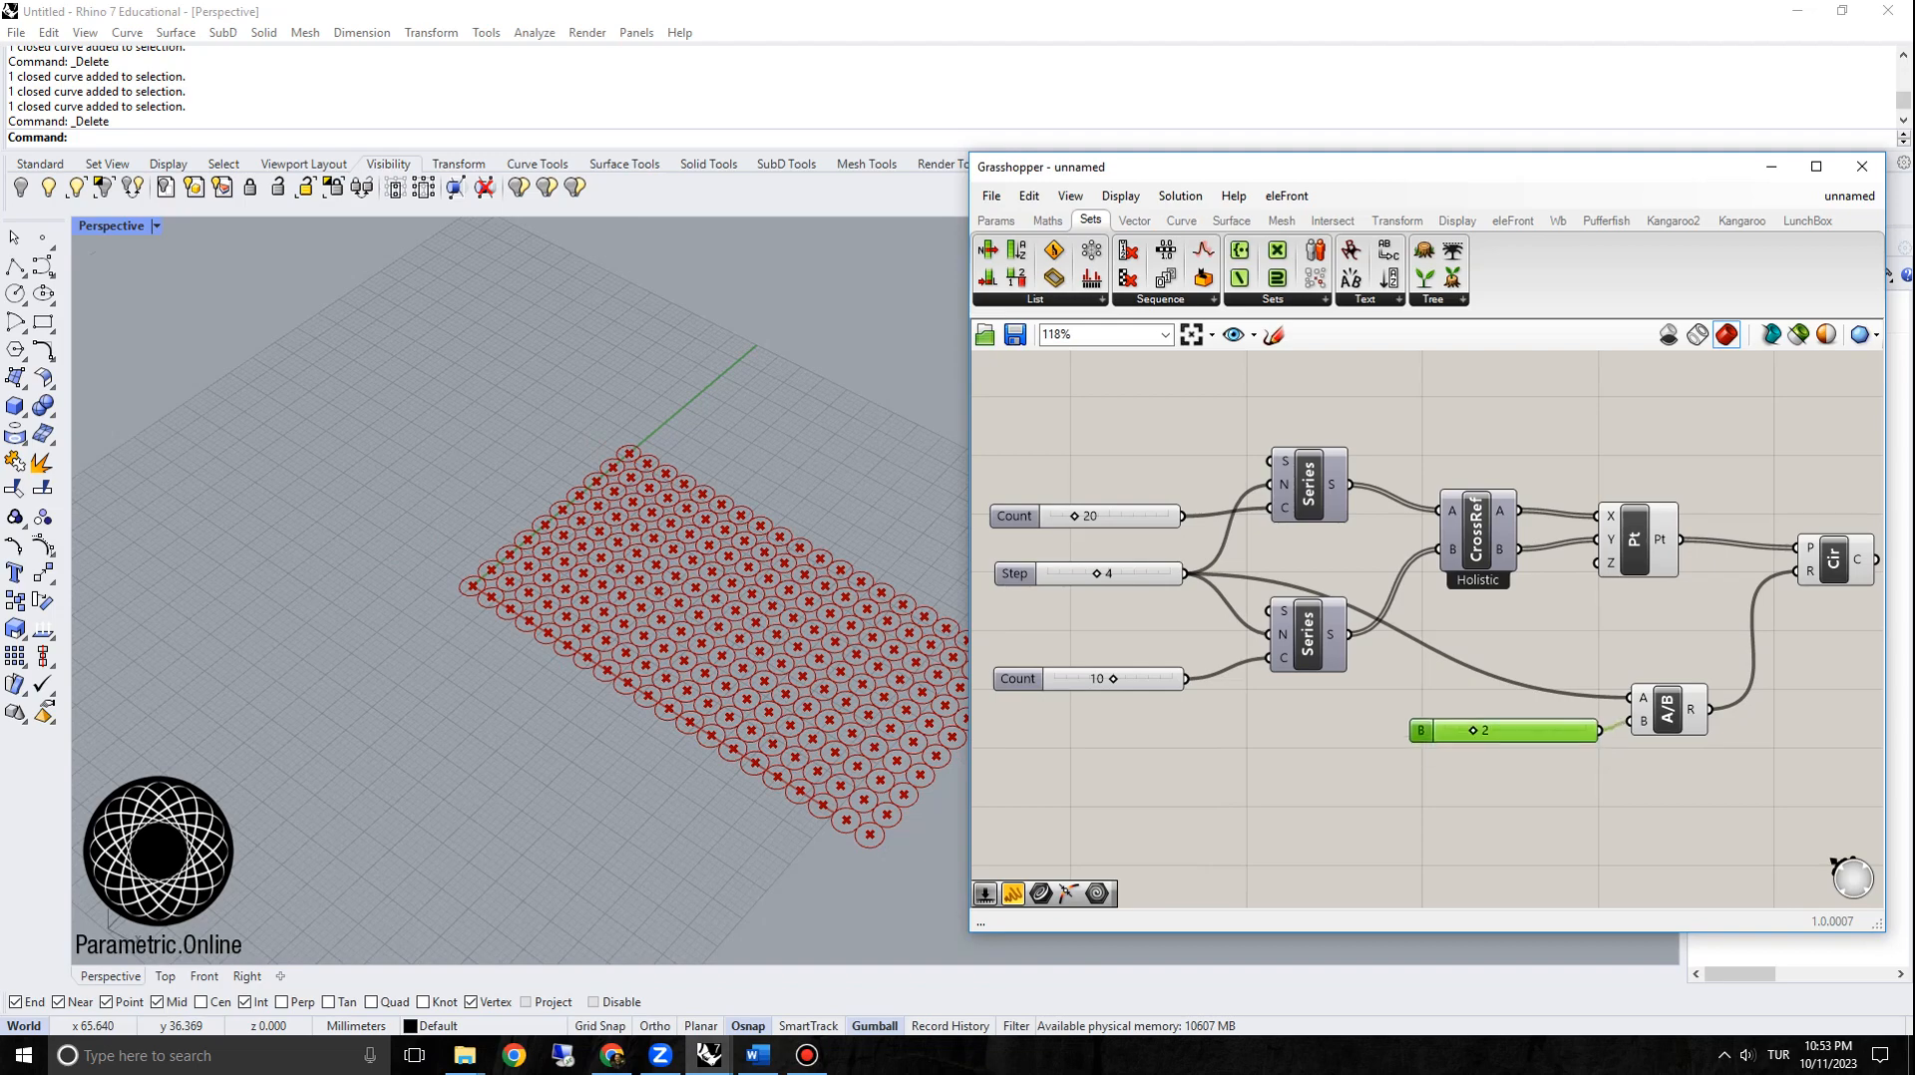
Step: Test the shared Step slider, leaving it at 4, and examine how neighbouring circles meet across the grid
mouse_move(1097, 573)
left_mouse_down()
mouse_move(1144, 573)
mouse_move(1097, 573)
left_mouse_up()
right_click_drag(446, 585, 454, 638)
scroll(498, 619, "up", 6)
scroll(499, 663, "up", 2)
scroll(499, 663, "down", 6)
scroll(499, 663, "up", 12)
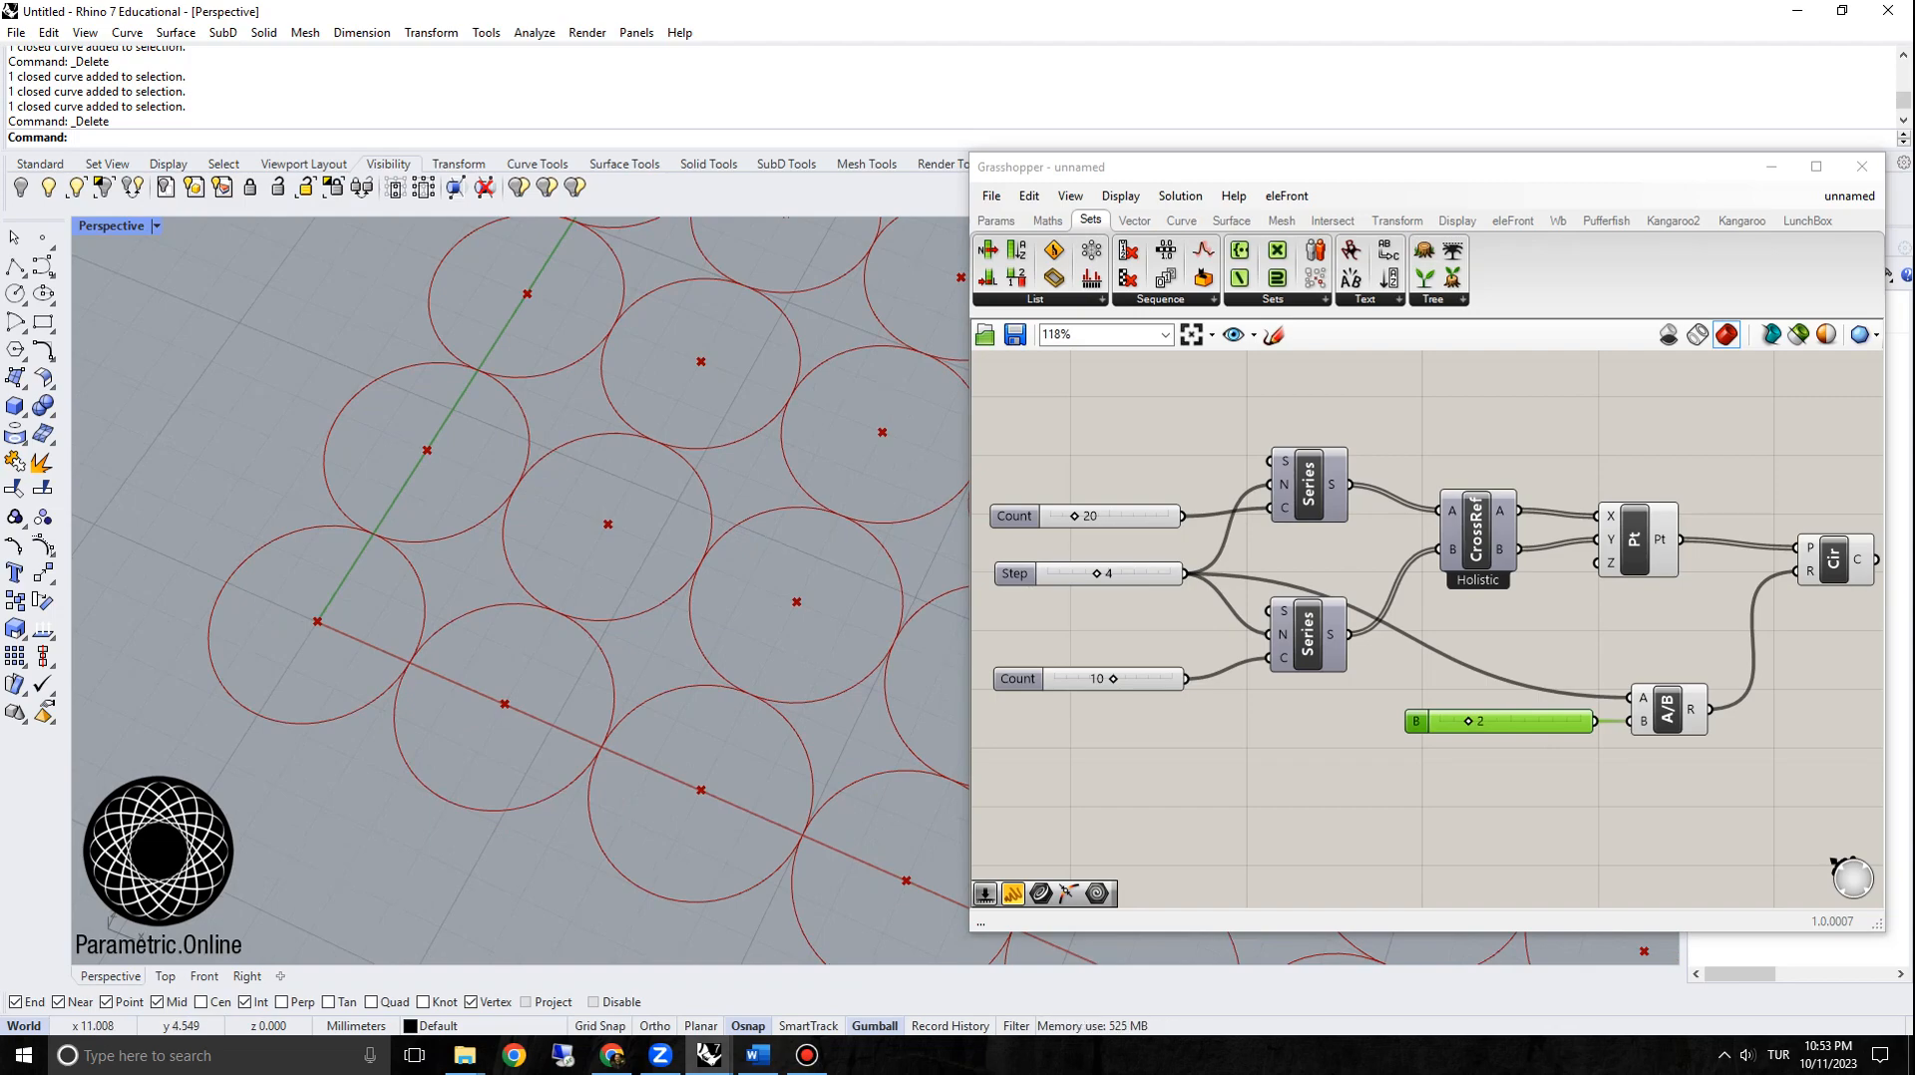
Step: Move the Circle component farther away from the Construct Point component that feeds it
left_click(1221, 548)
scroll(1220, 548, "down", 3)
right_click_drag(1506, 554, 1464, 557)
scroll(1480, 547, "up", 2)
left_click(1582, 565)
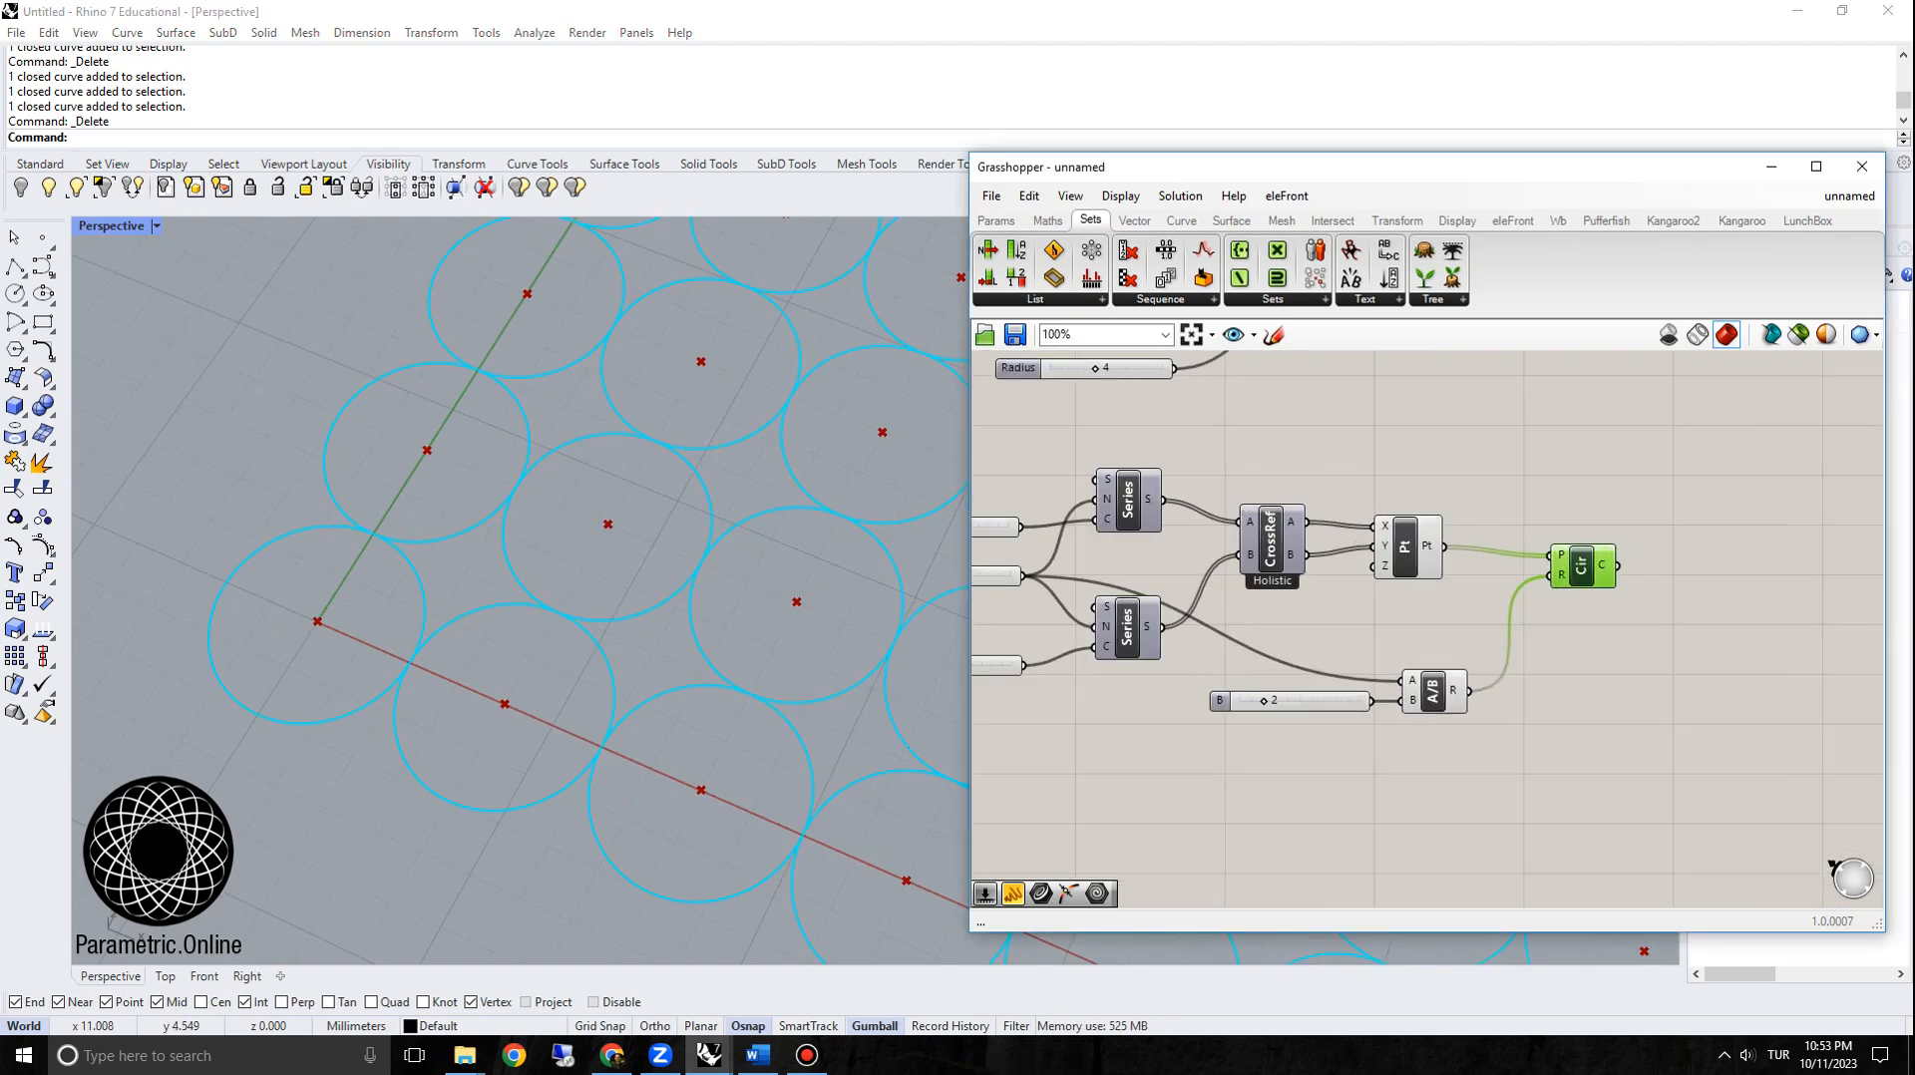
left_click_drag(1582, 565, 1615, 550)
Step: Examine the generated circle grid in the Perspective viewport from several distances and angles
scroll(648, 539, "down", 8)
right_click_drag(648, 539, 548, 508)
scroll(528, 488, "down", 8)
scroll(429, 548, "up", 8)
right_click_drag(429, 549, 498, 519)
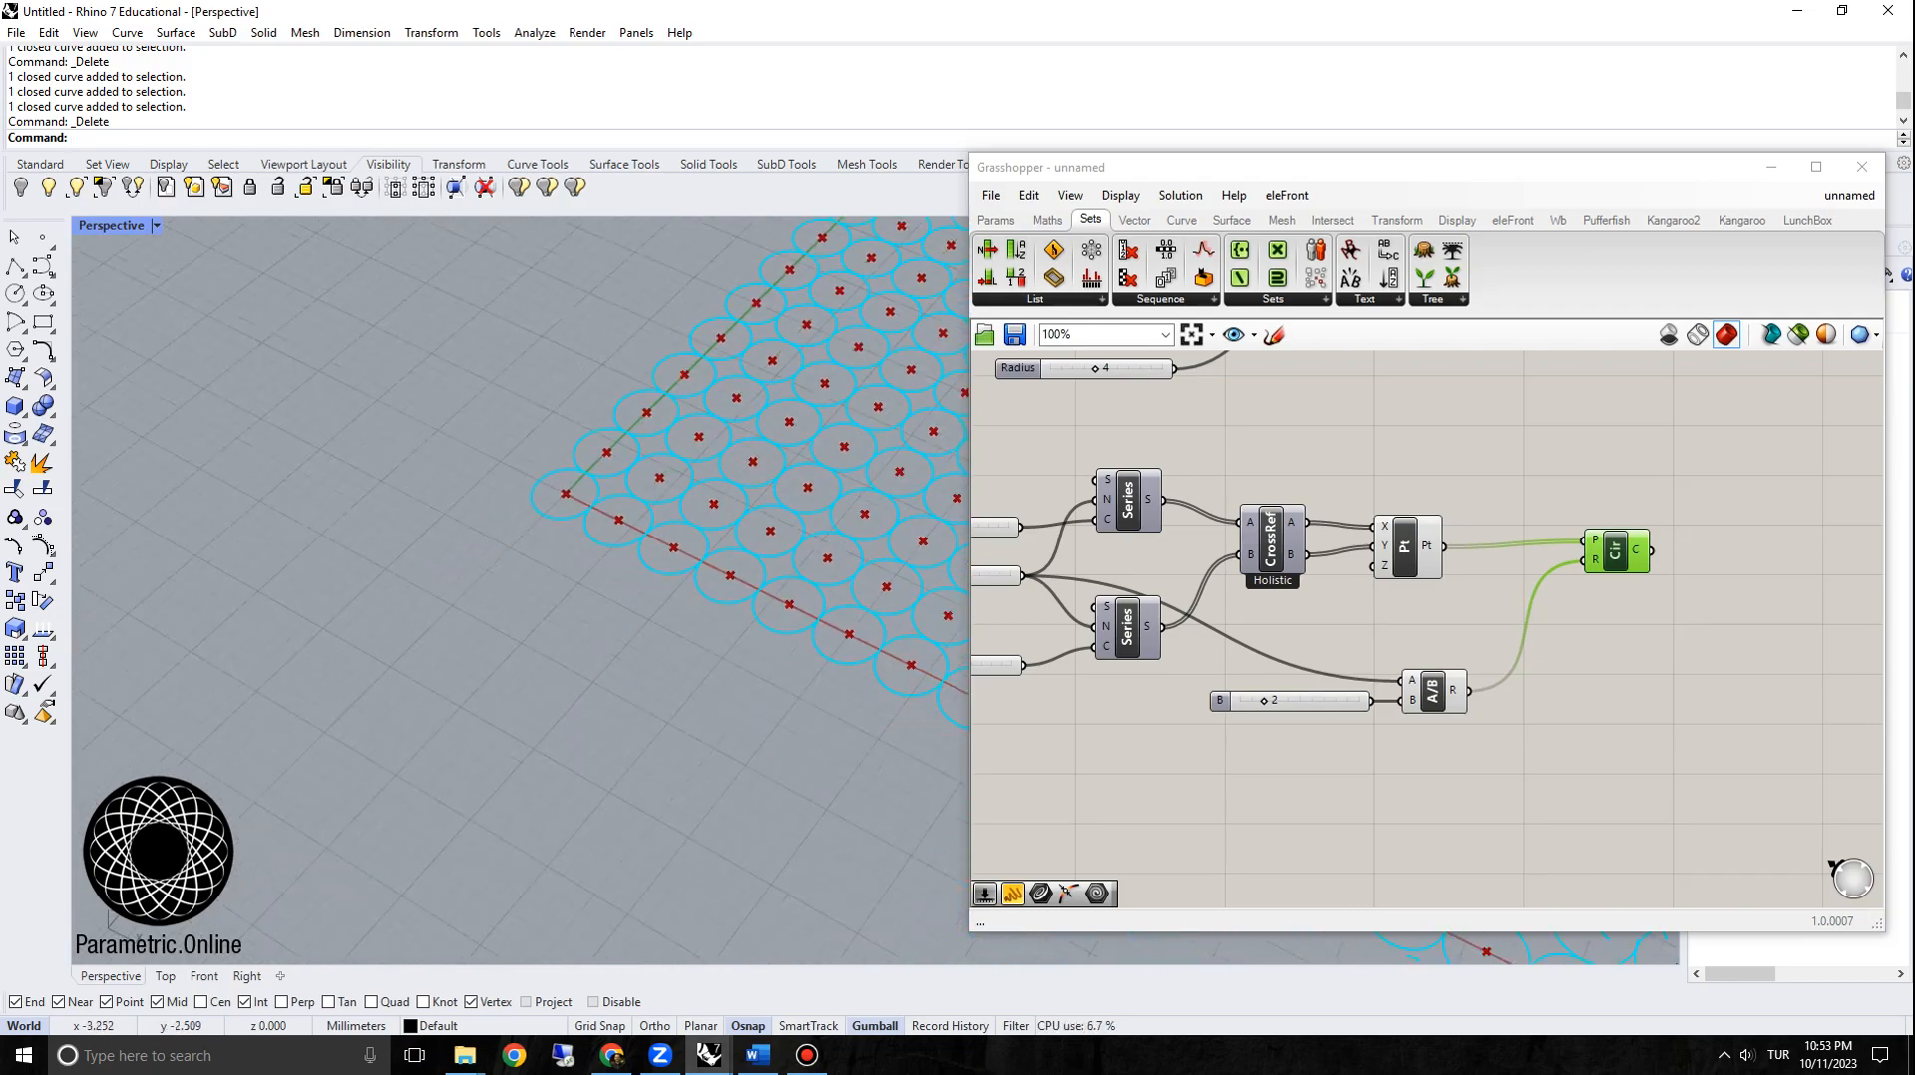
scroll(839, 379, "up", 3)
scroll(409, 543, "down", 12)
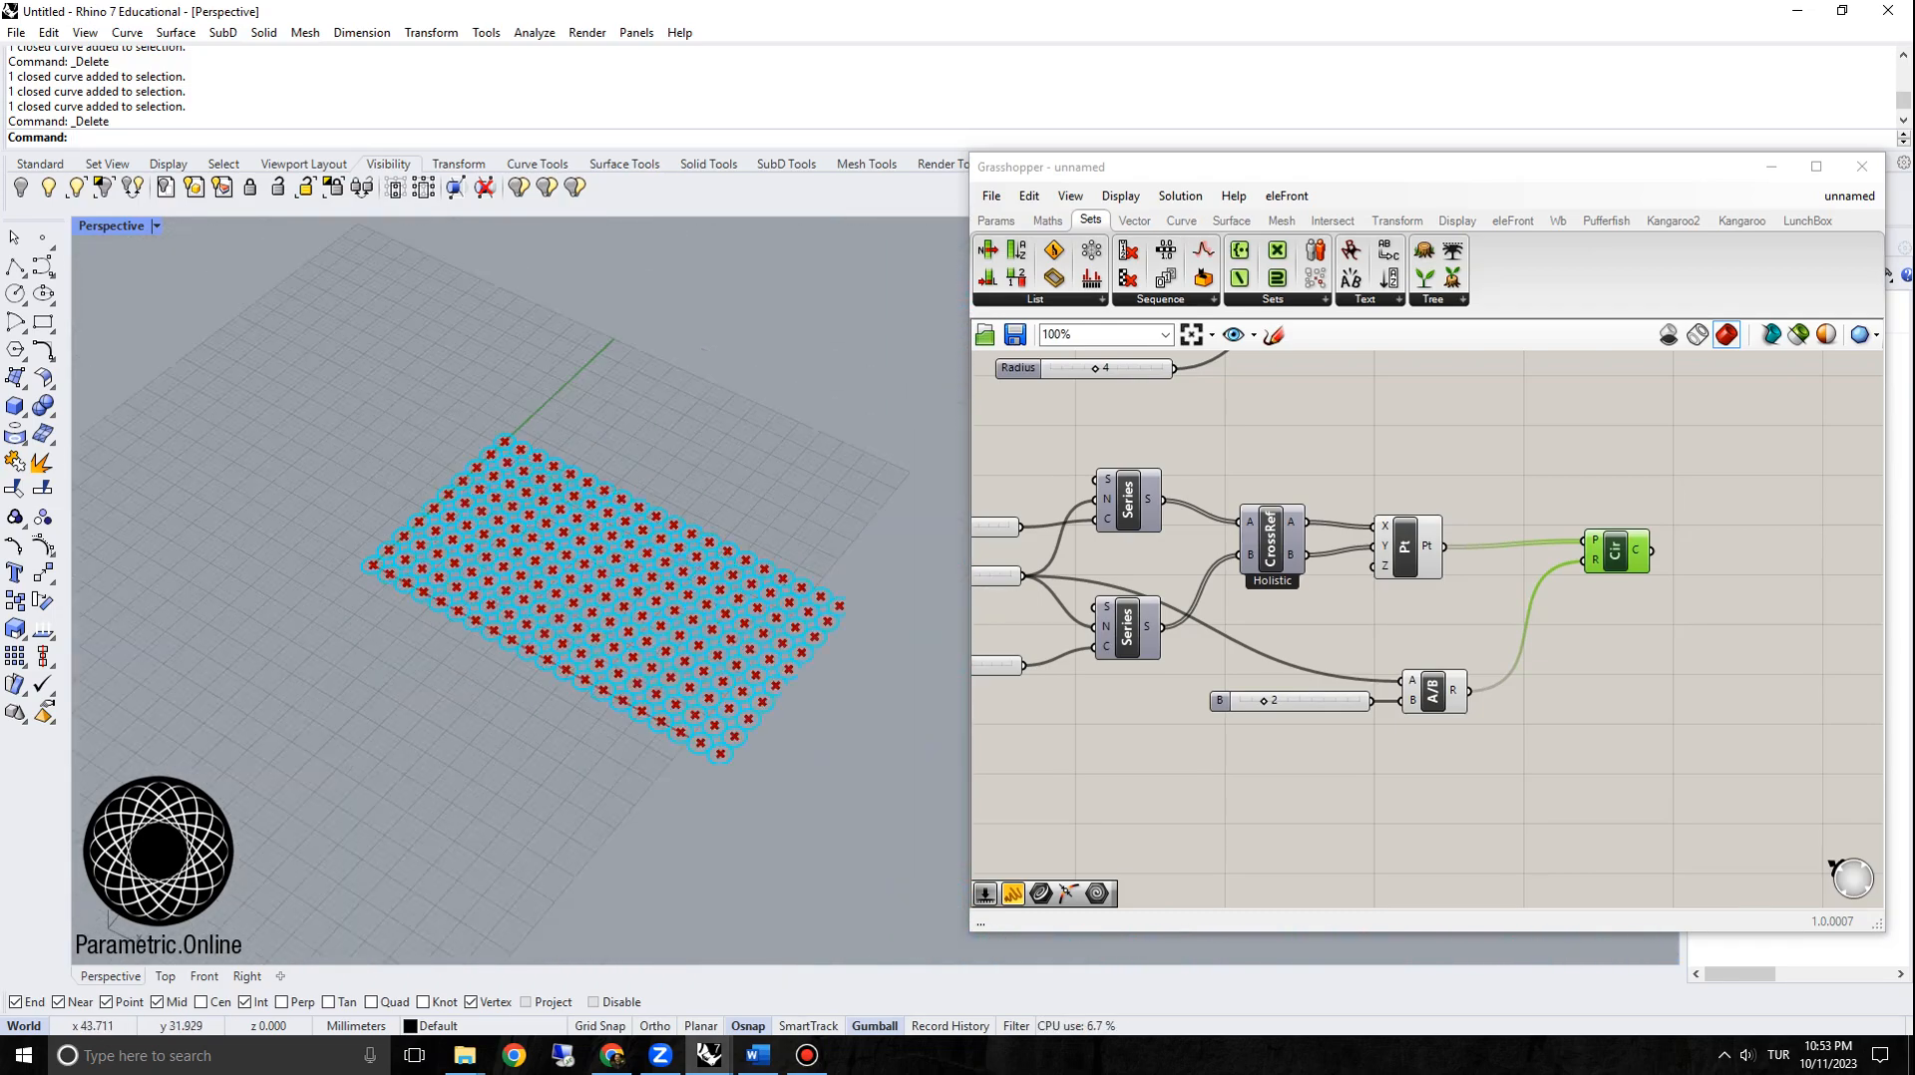
scroll(638, 568, "up", 4)
right_click_drag(694, 596, 743, 531)
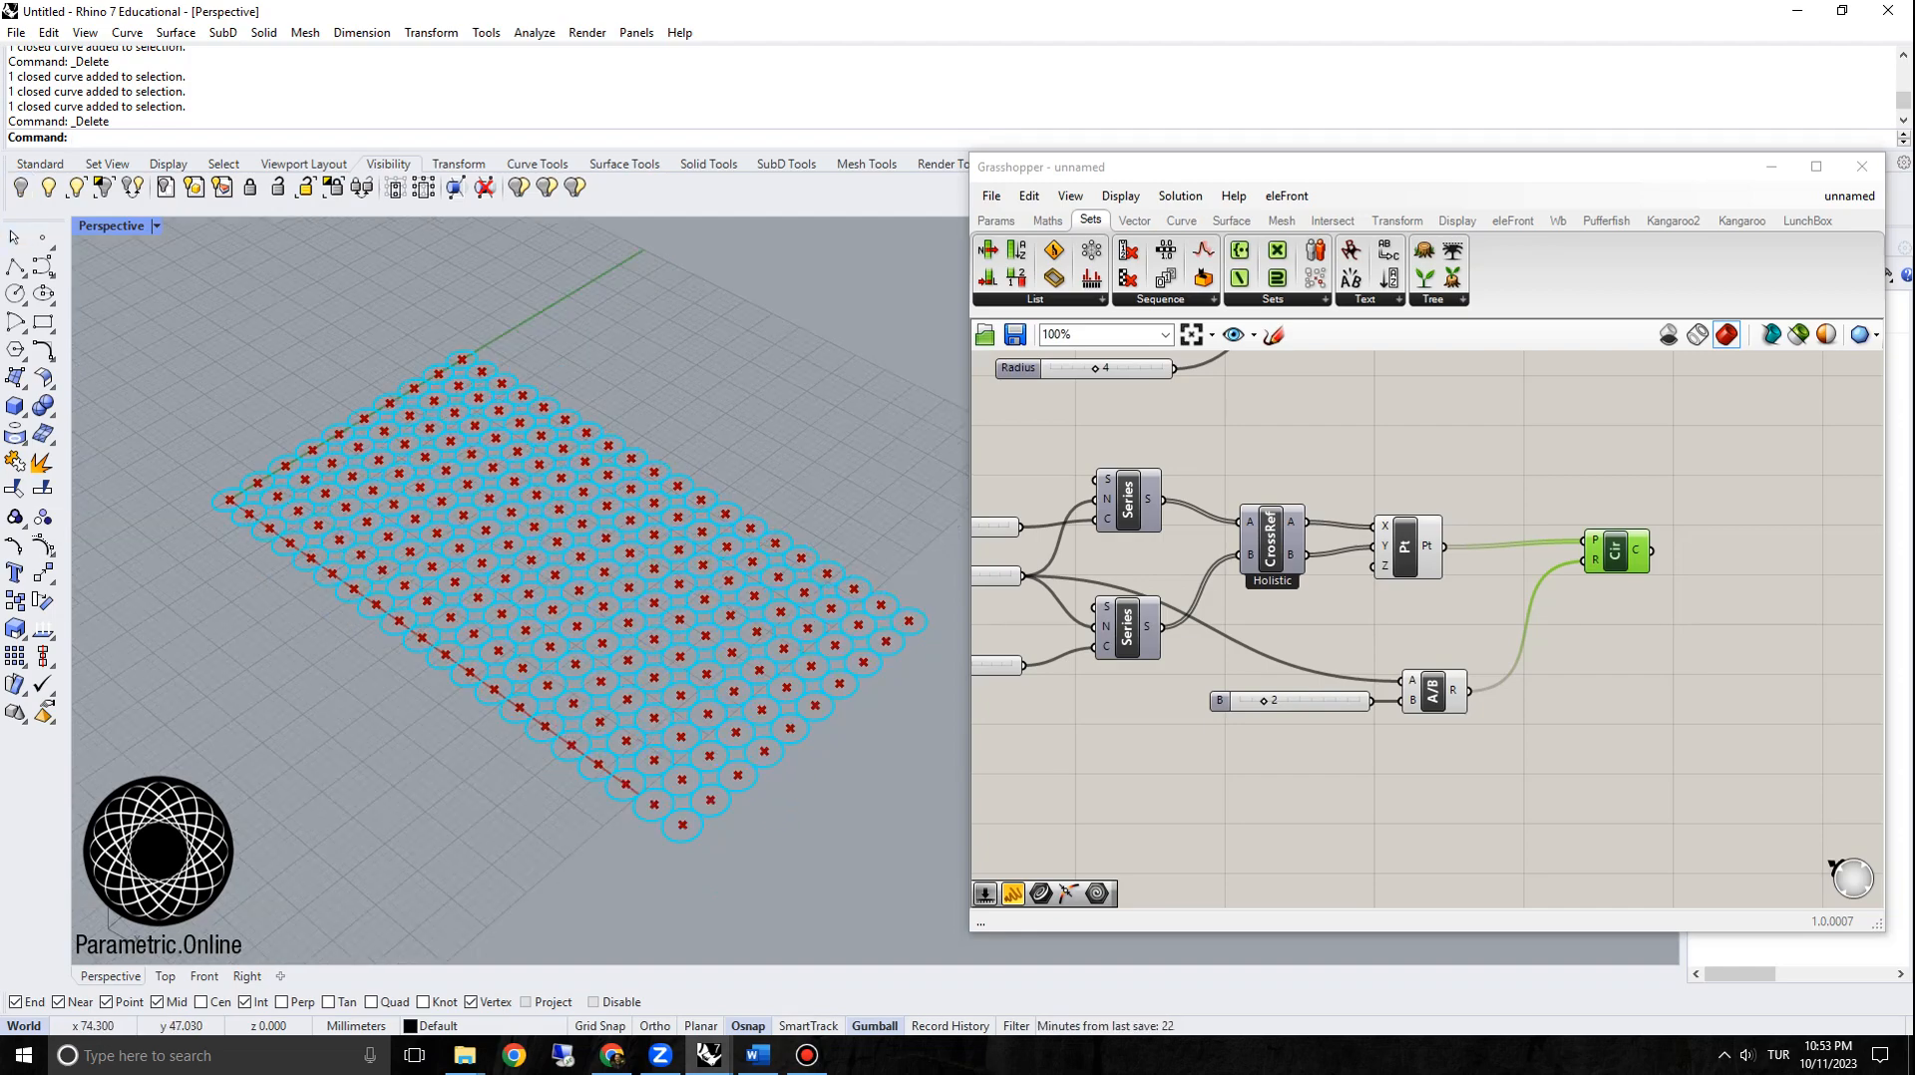
Step: Turn off the viewport preview of the grid's Construct Point component
right_click_drag(1426, 778, 1488, 684)
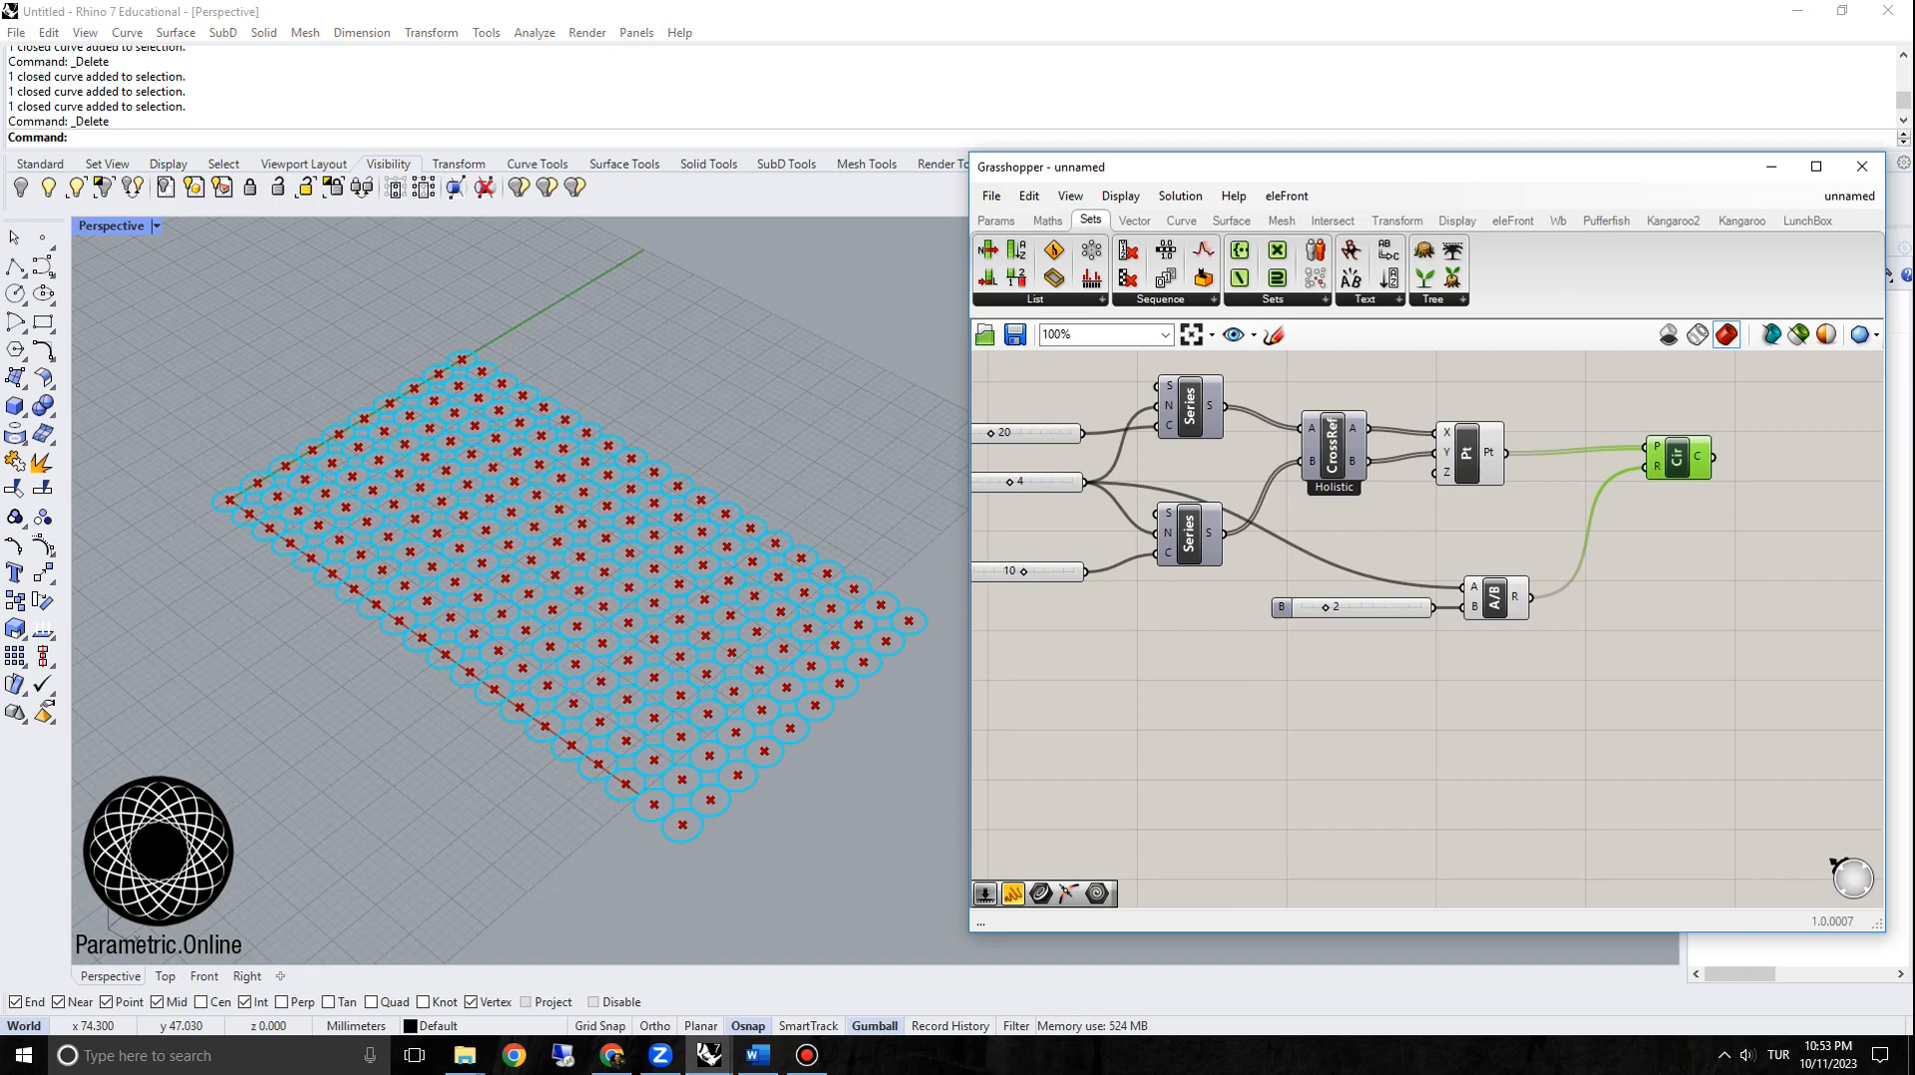
left_click(1465, 453)
right_click(1466, 452)
left_click(1511, 492)
Step: Add a second Construct Point component and place it below the Division component
double_click(1444, 698)
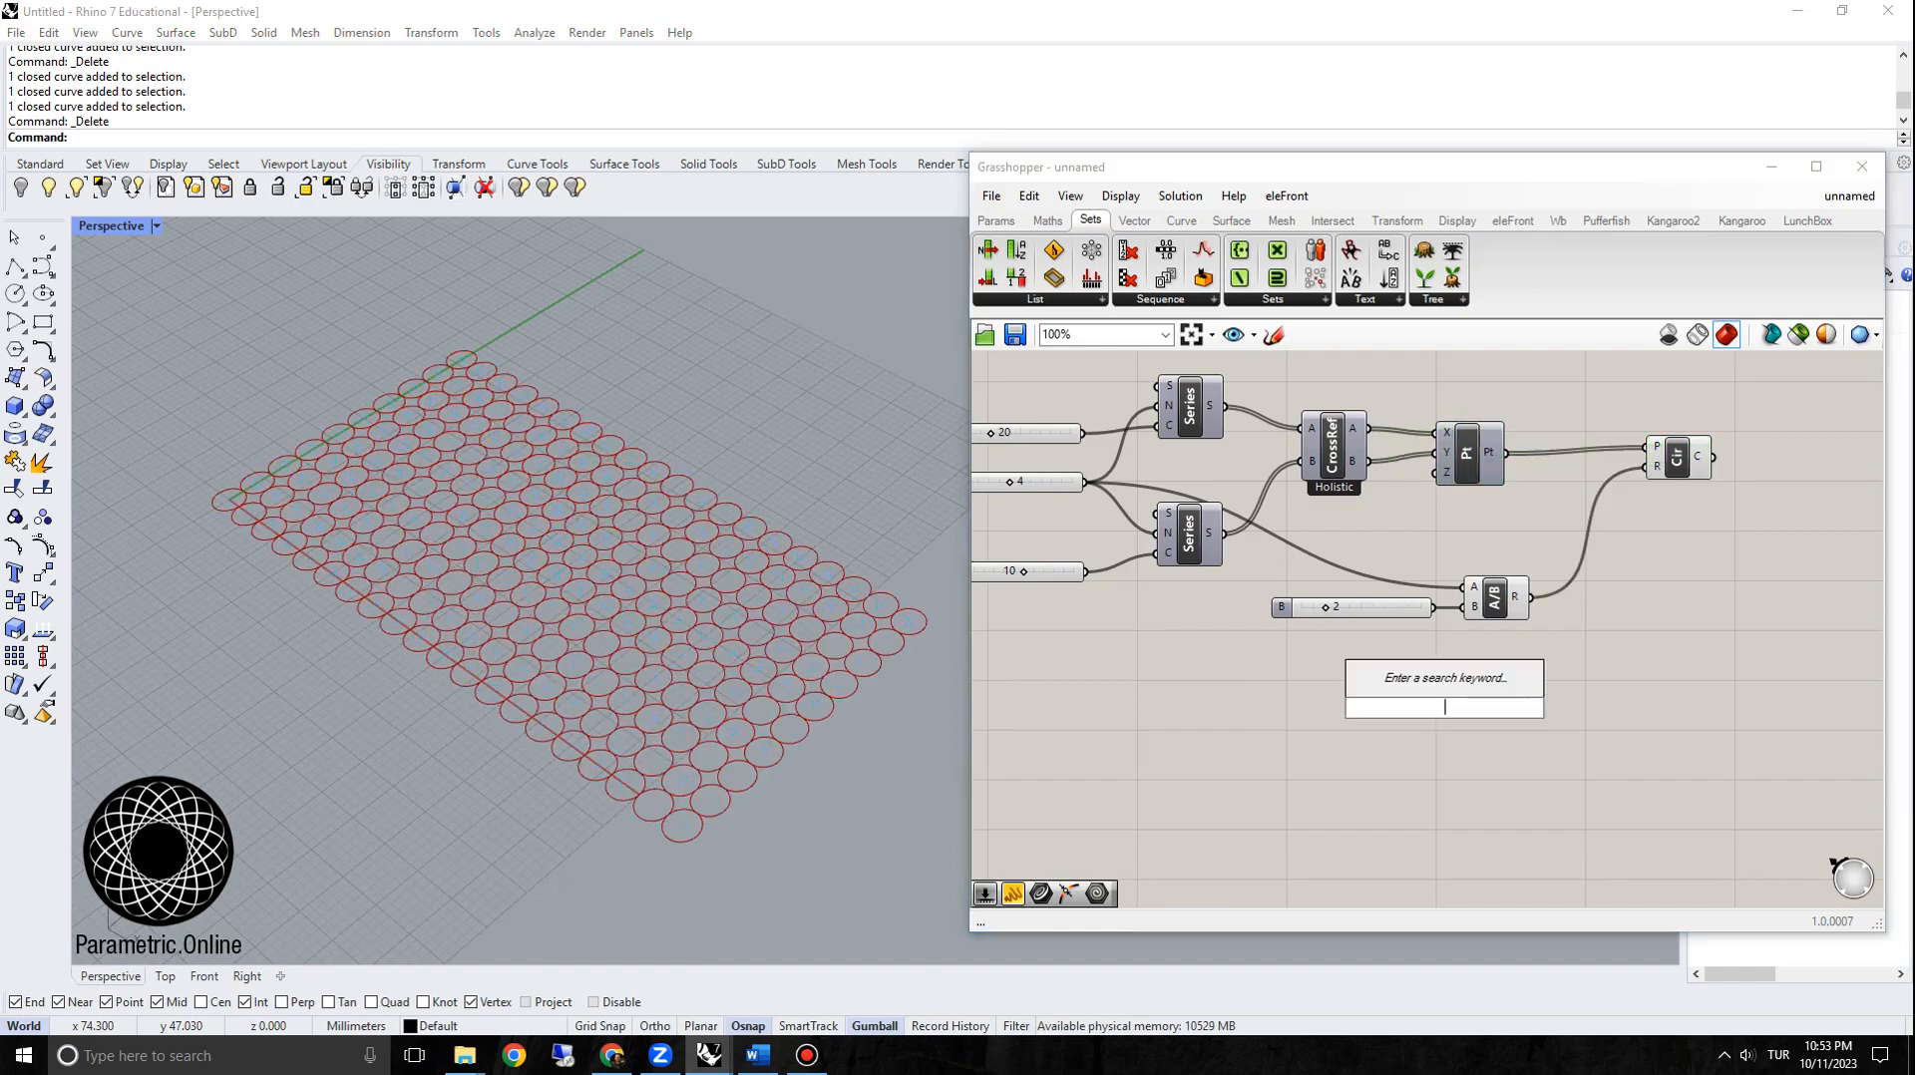
type("xyz")
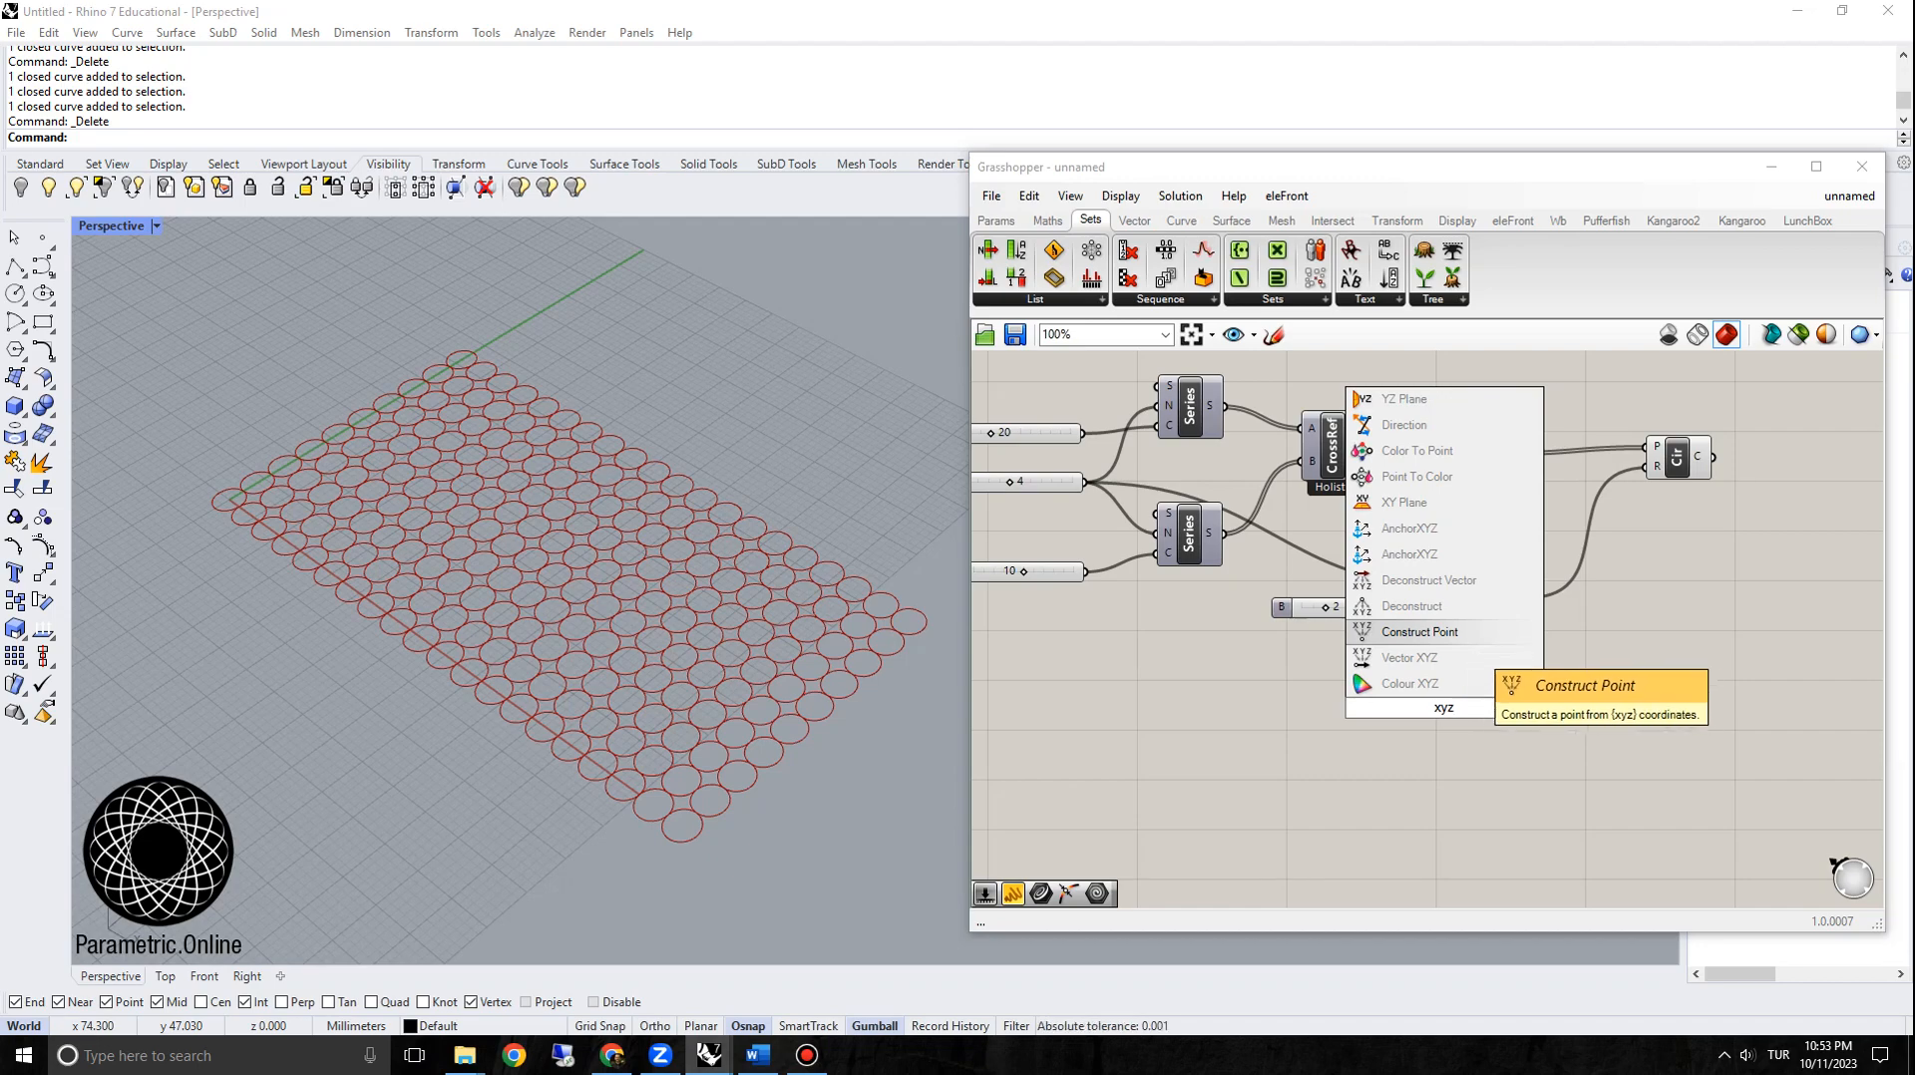
key("Return")
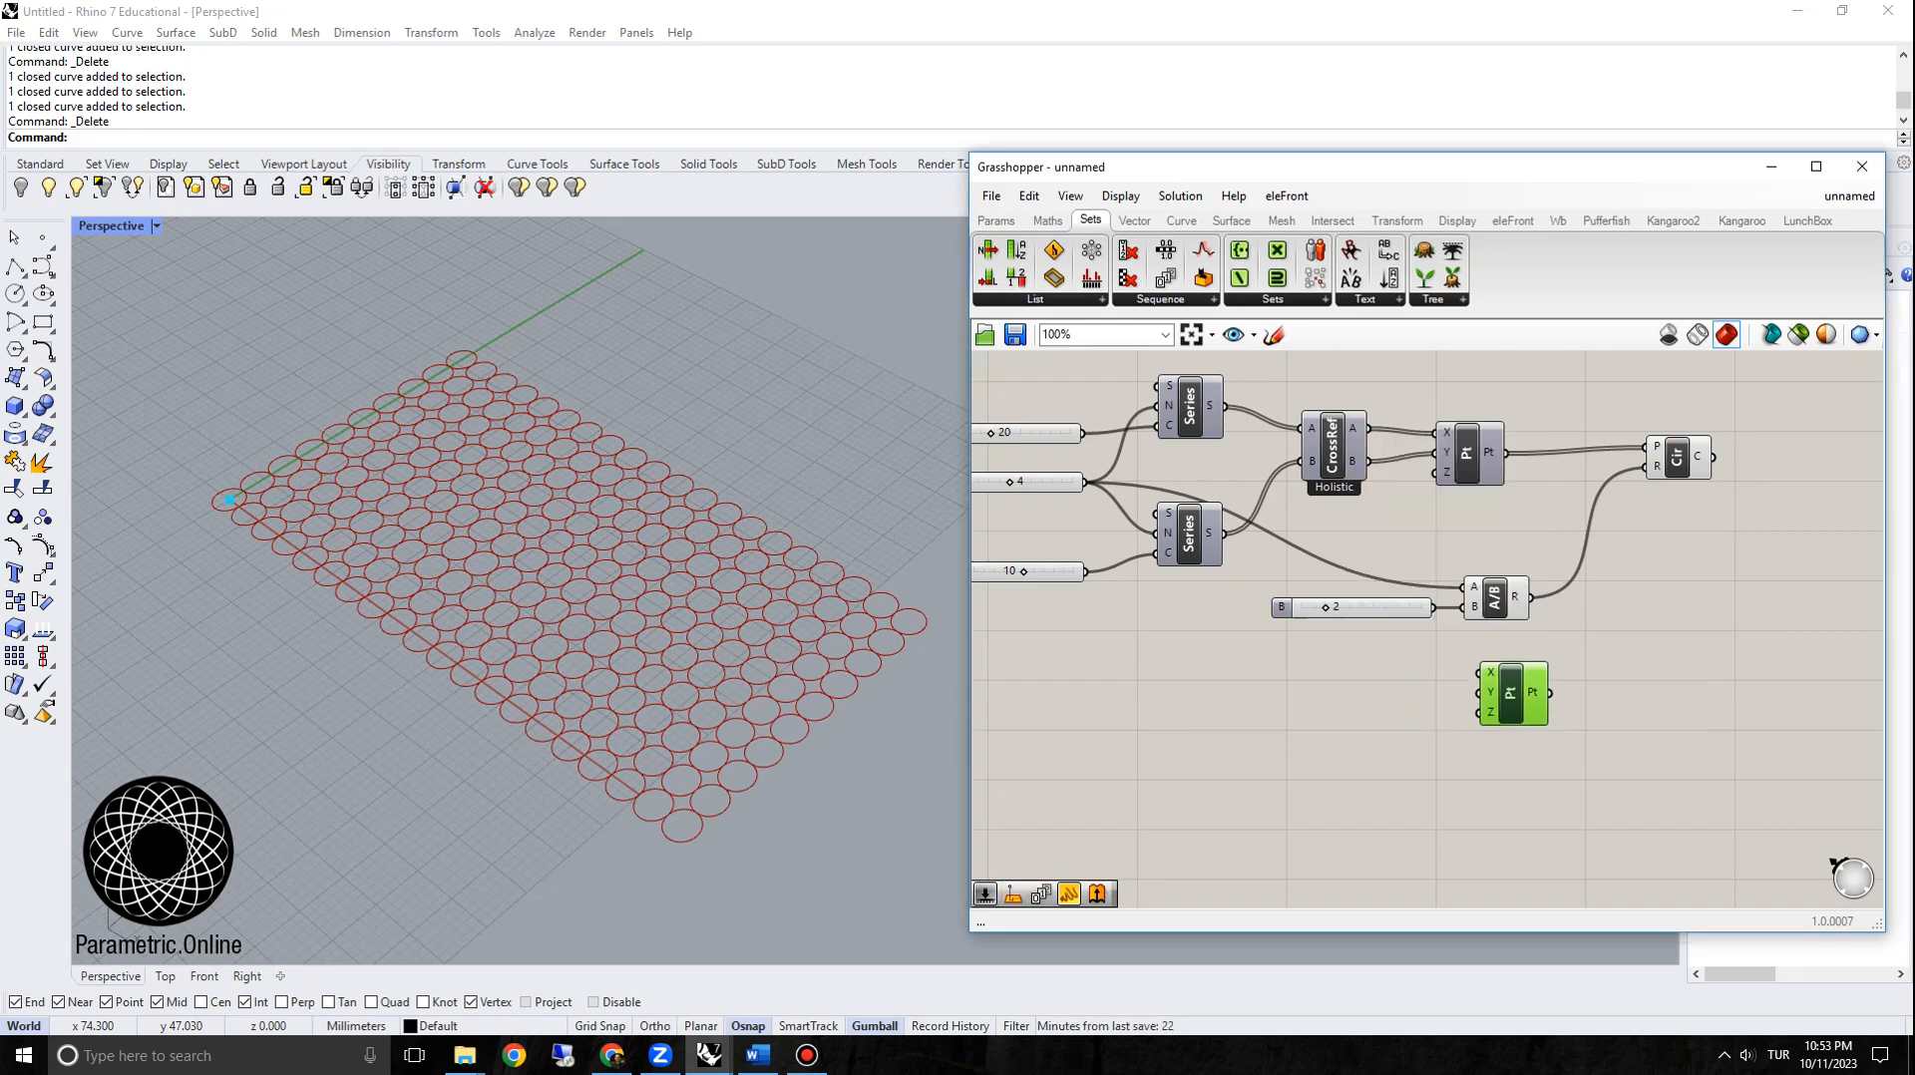
left_click_drag(1488, 688, 1495, 704)
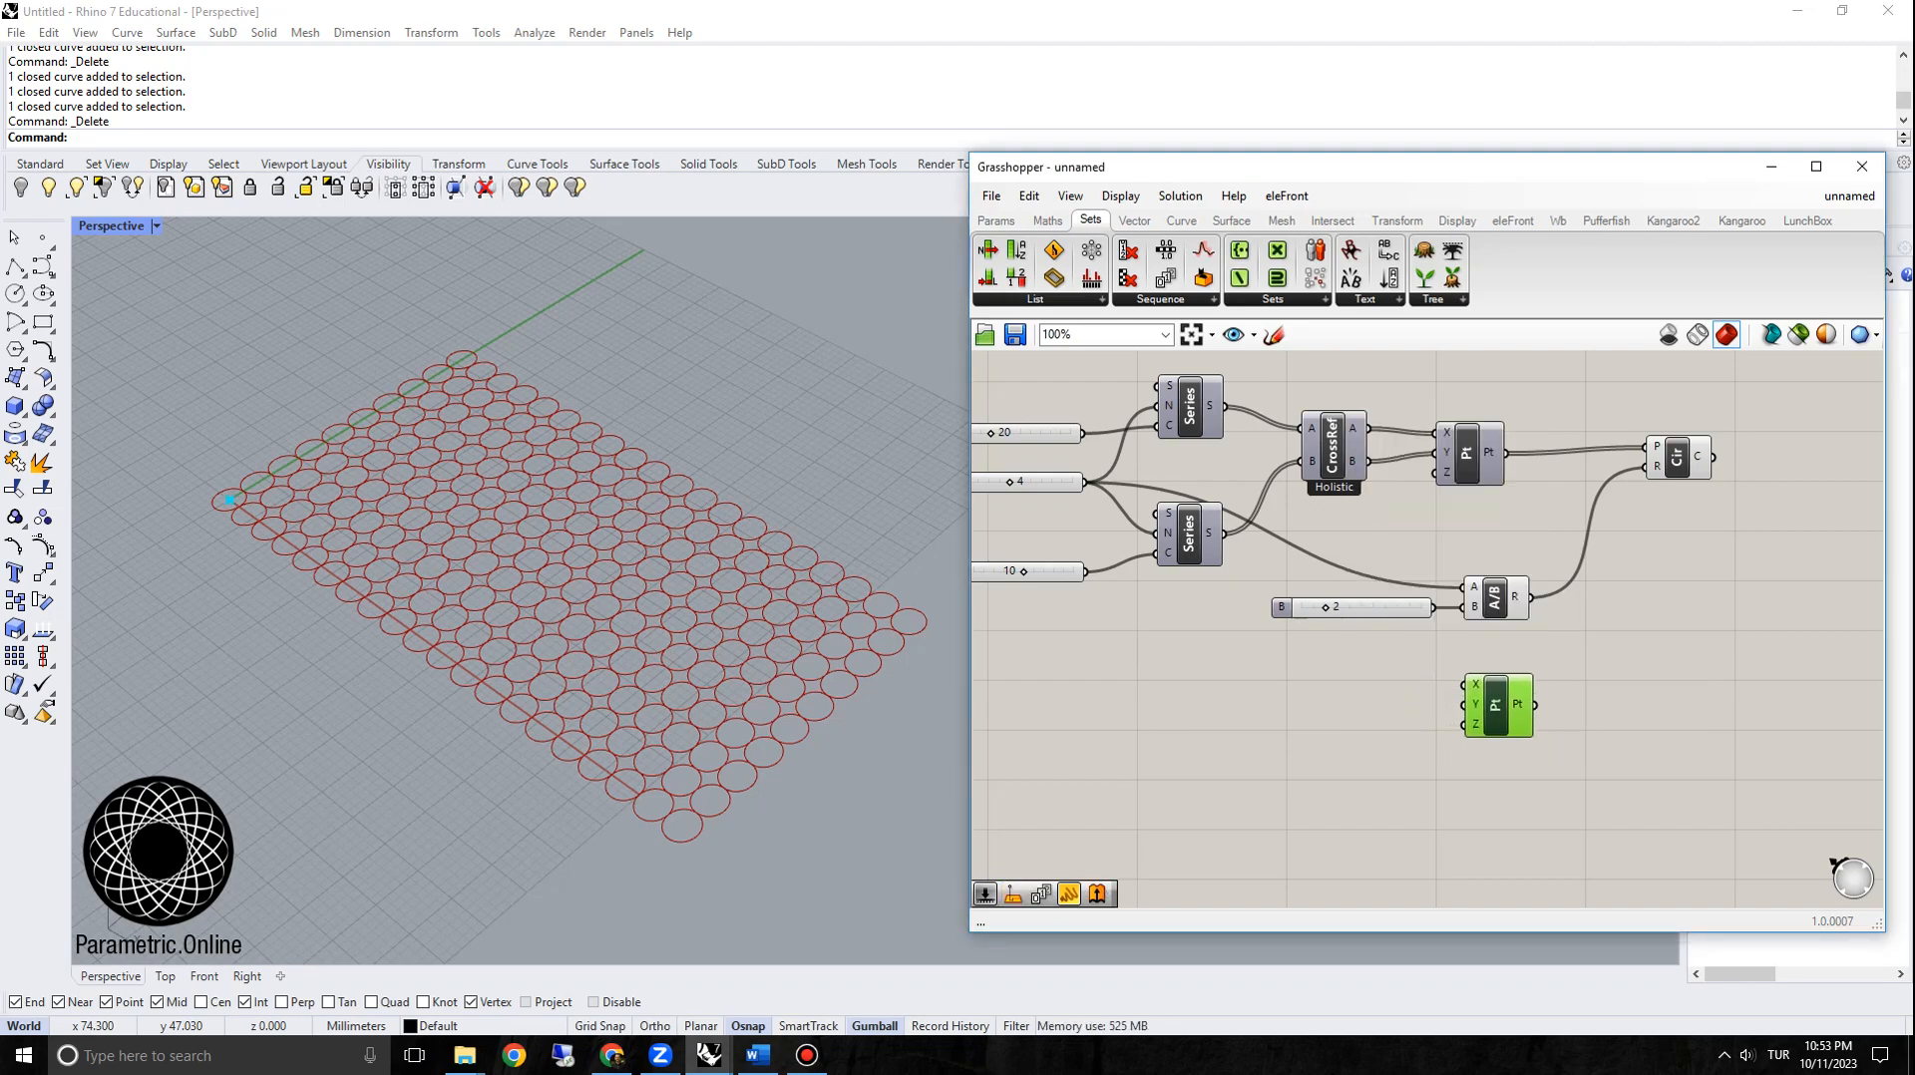
Step: Try to drive the new point's X and Y coordinates with two number sliders created from the value 200
double_click(1306, 703)
type("200")
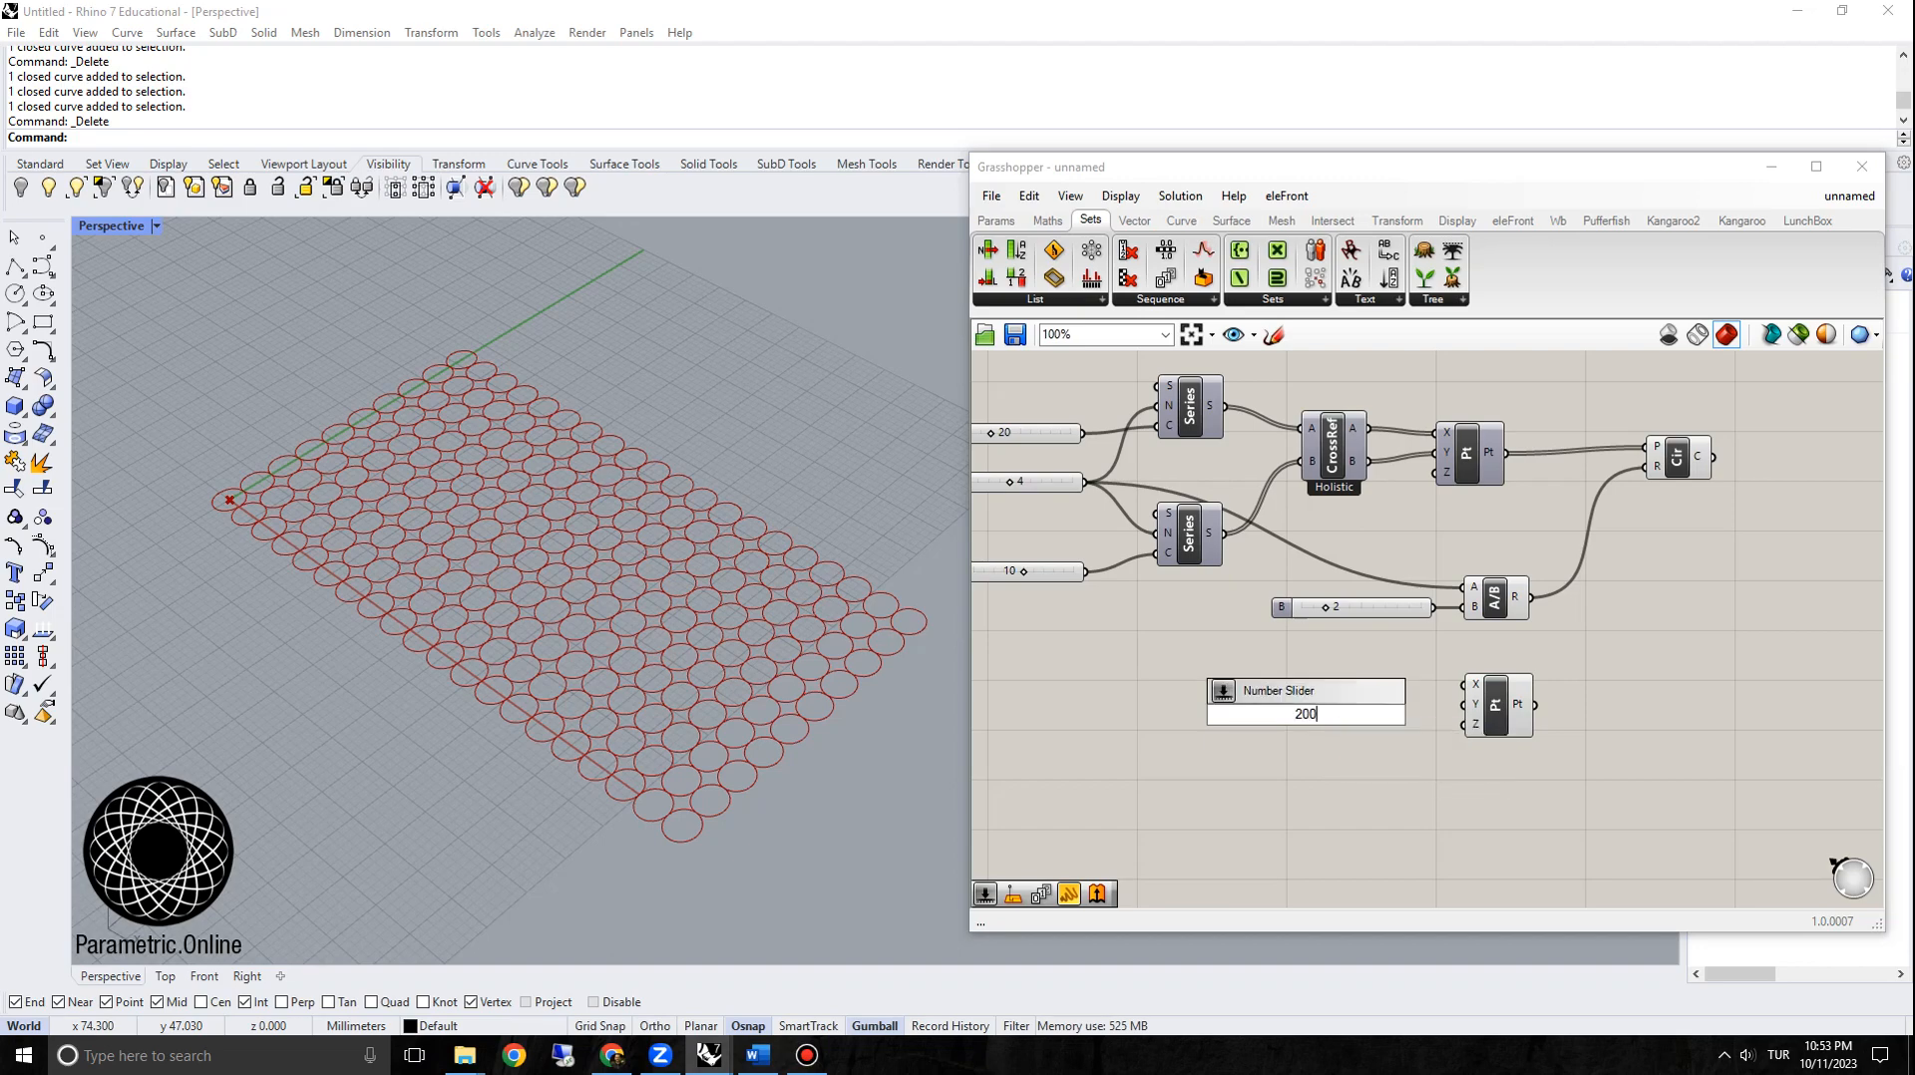
key("Return")
left_click_drag(1252, 688, 1251, 719, "alt")
left_click_drag(1446, 684, 1521, 719)
scroll(1398, 682, "up", 2)
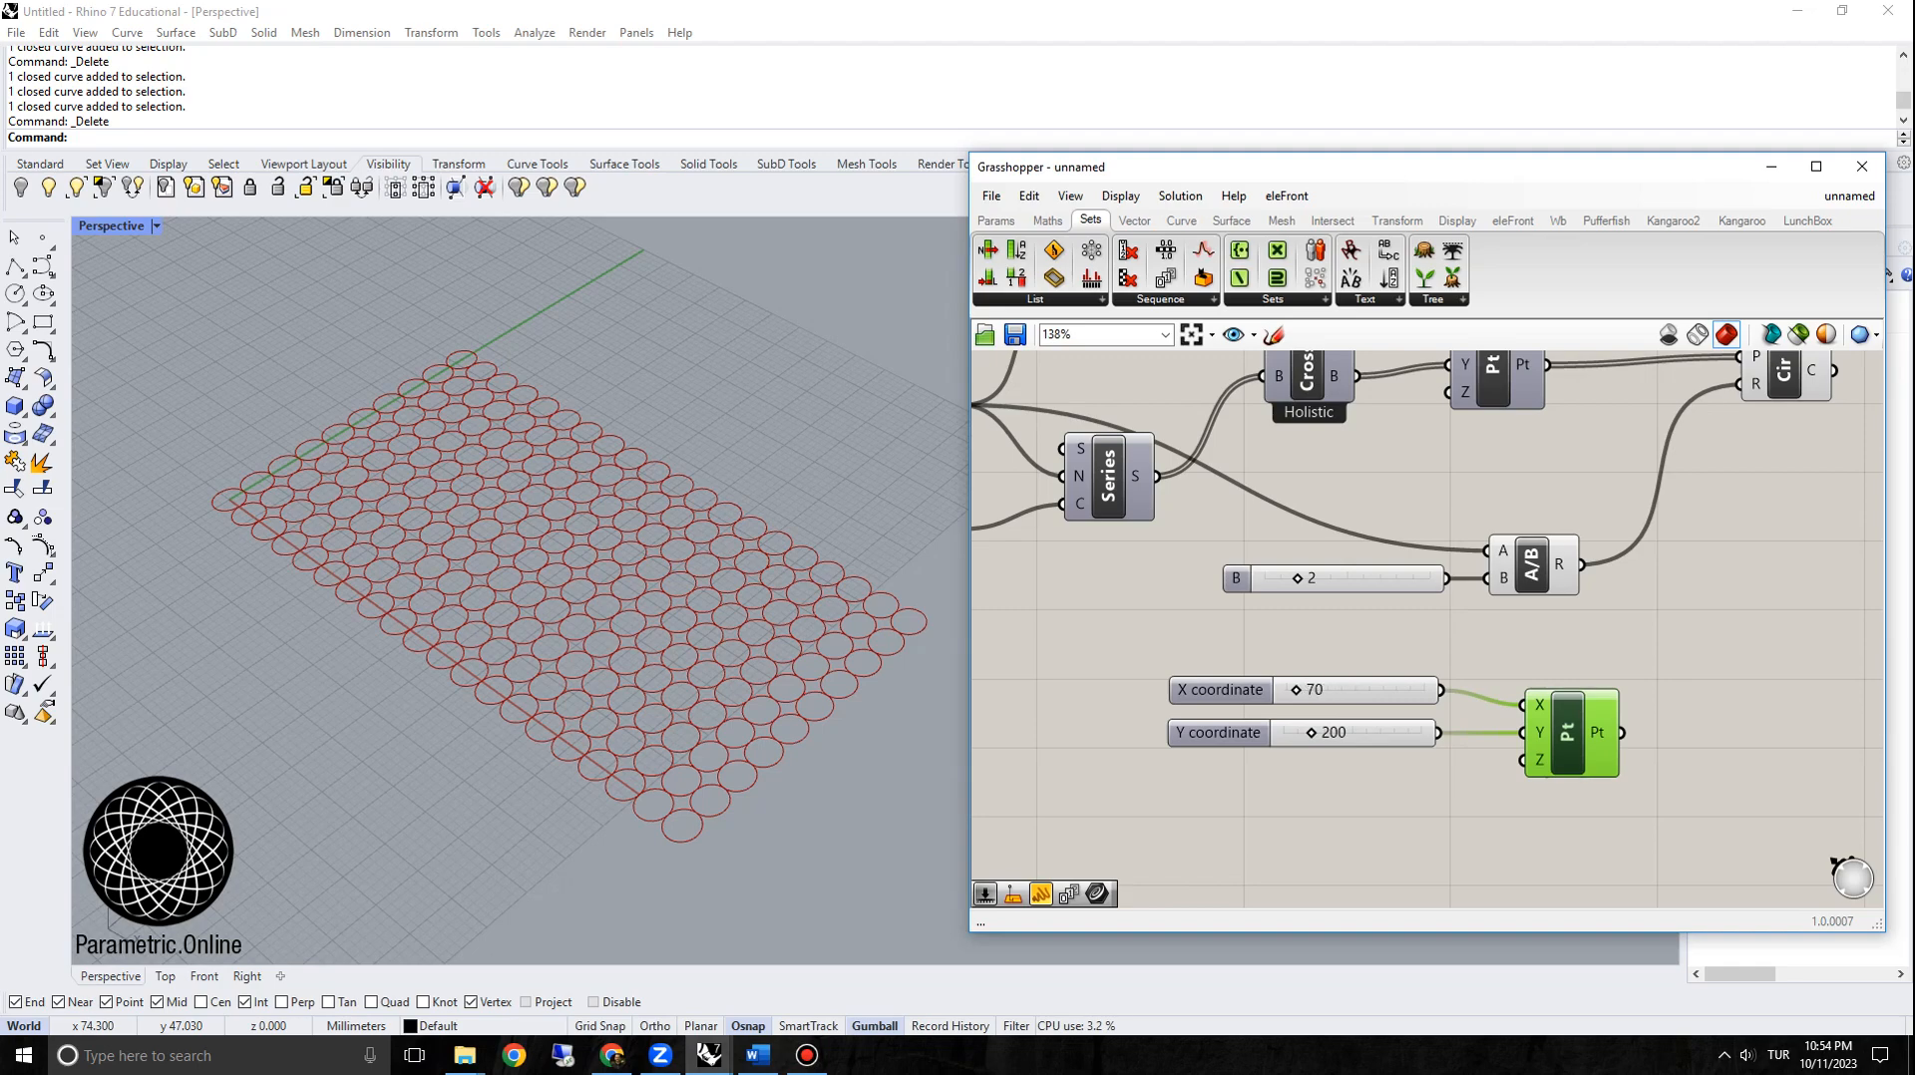
Step: Lower the new point's Y coordinate slider and delete the two coordinate sliders
left_click_drag(1311, 733, 1288, 733)
left_click_drag(1390, 791, 1245, 737)
key("Delete")
Step: Add two number sliders created from the value 50 and connect them to the new point's X and Y inputs
double_click(1312, 677)
type("50")
key("Return")
left_click_drag(1442, 693, 1522, 733)
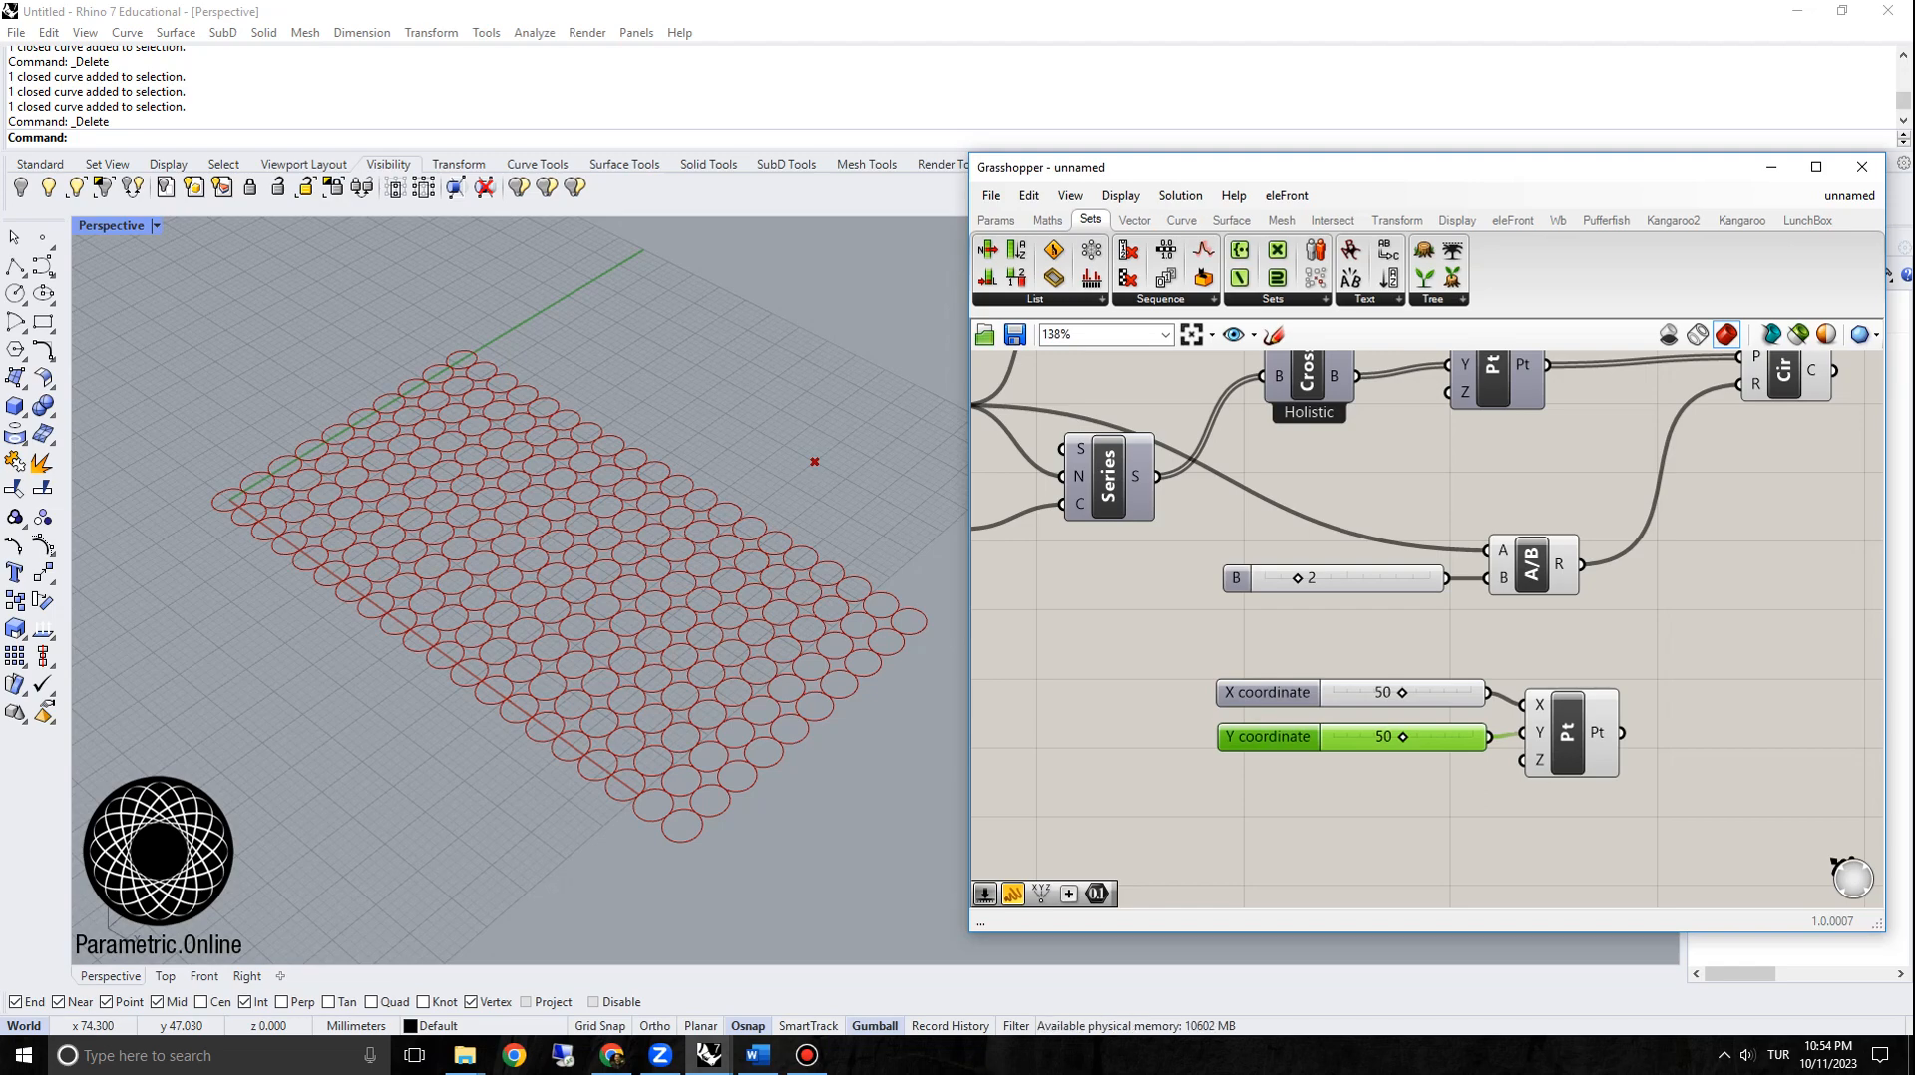
Step: Set the new point's X coordinate to 51 and its Y coordinate to 19 so it lies within the circle grid
left_click_drag(1402, 693, 1403, 693)
scroll(720, 628, "down", 4)
scroll(763, 663, "up", 4)
mouse_move(720, 628)
right_mouse_down()
mouse_move(762, 663)
mouse_move(747, 654)
right_mouse_up()
left_click(1187, 636)
Step: Set the Count slider of the lower Series component to 12
scroll(1187, 636, "down", 2)
right_click_drag(1147, 624, 1446, 698)
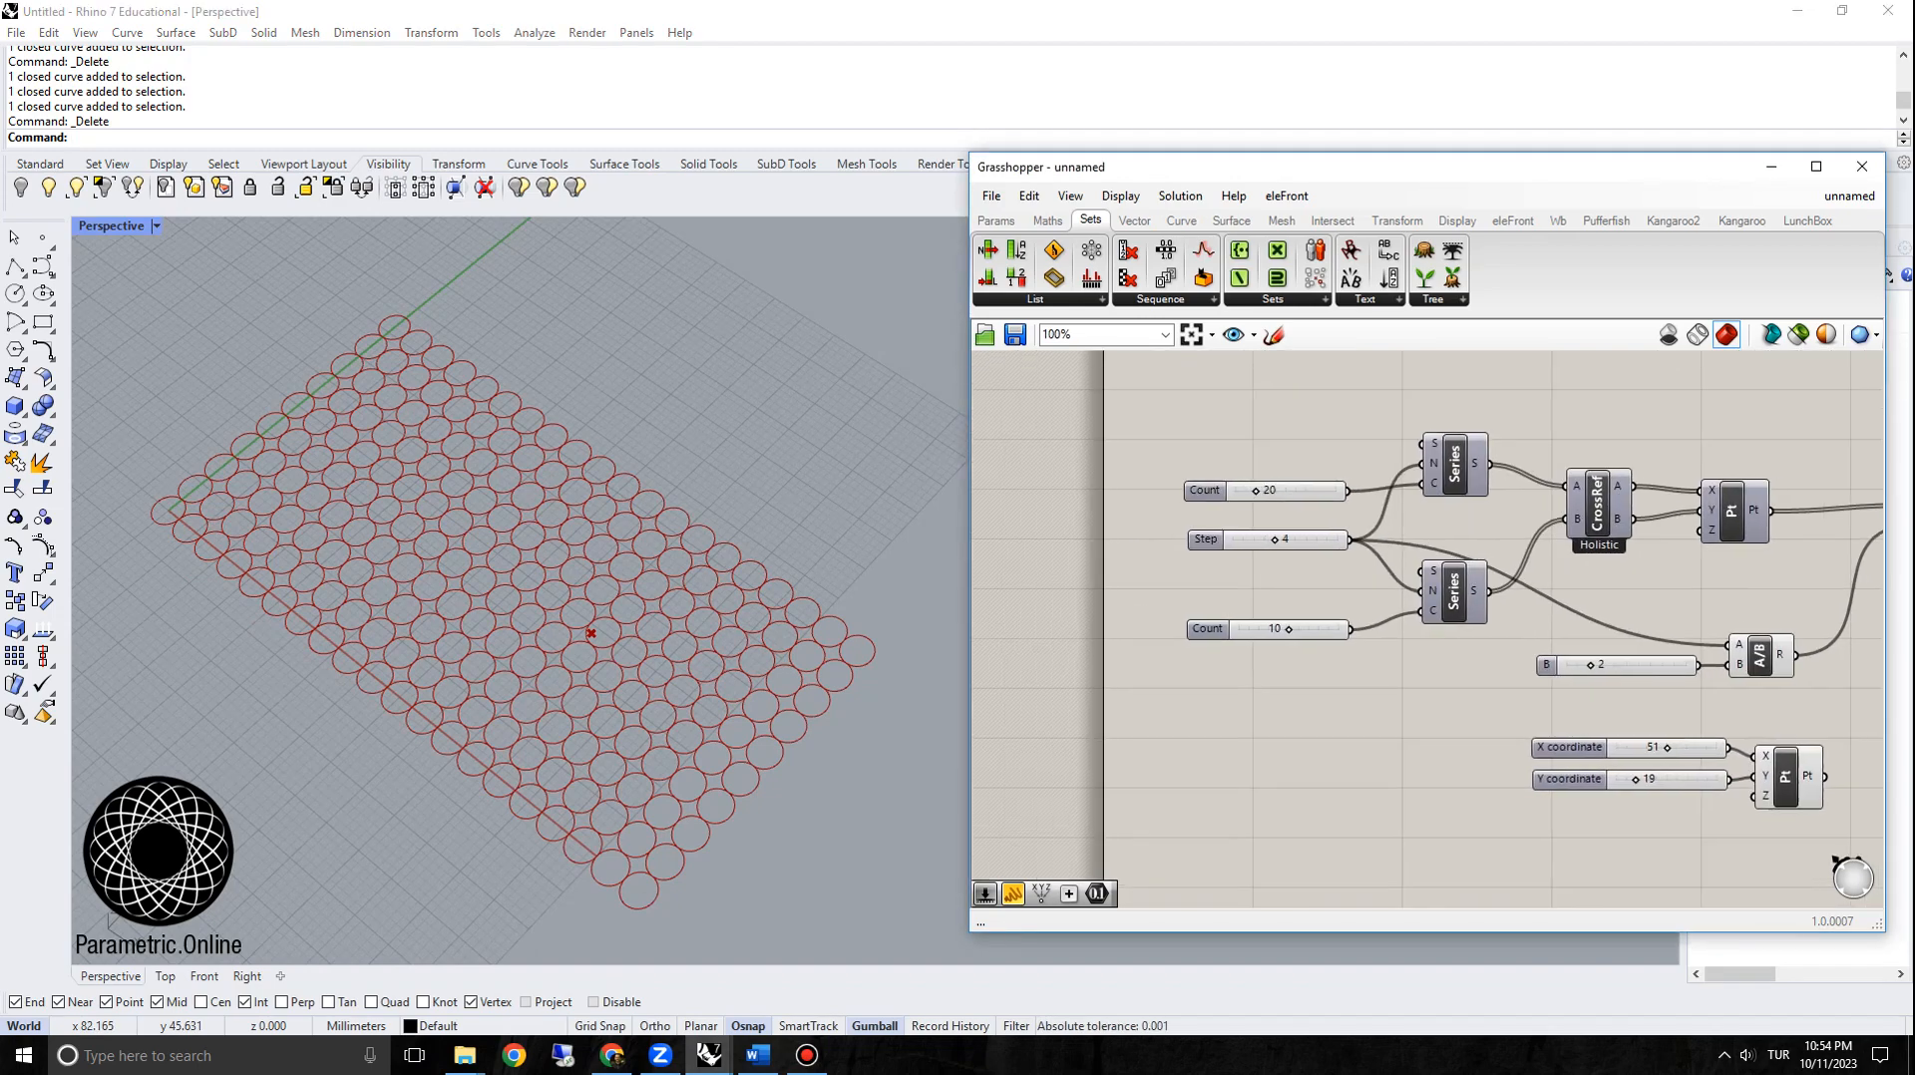
scroll(1306, 609, "up", 2)
left_click_drag(1292, 638, 1319, 638)
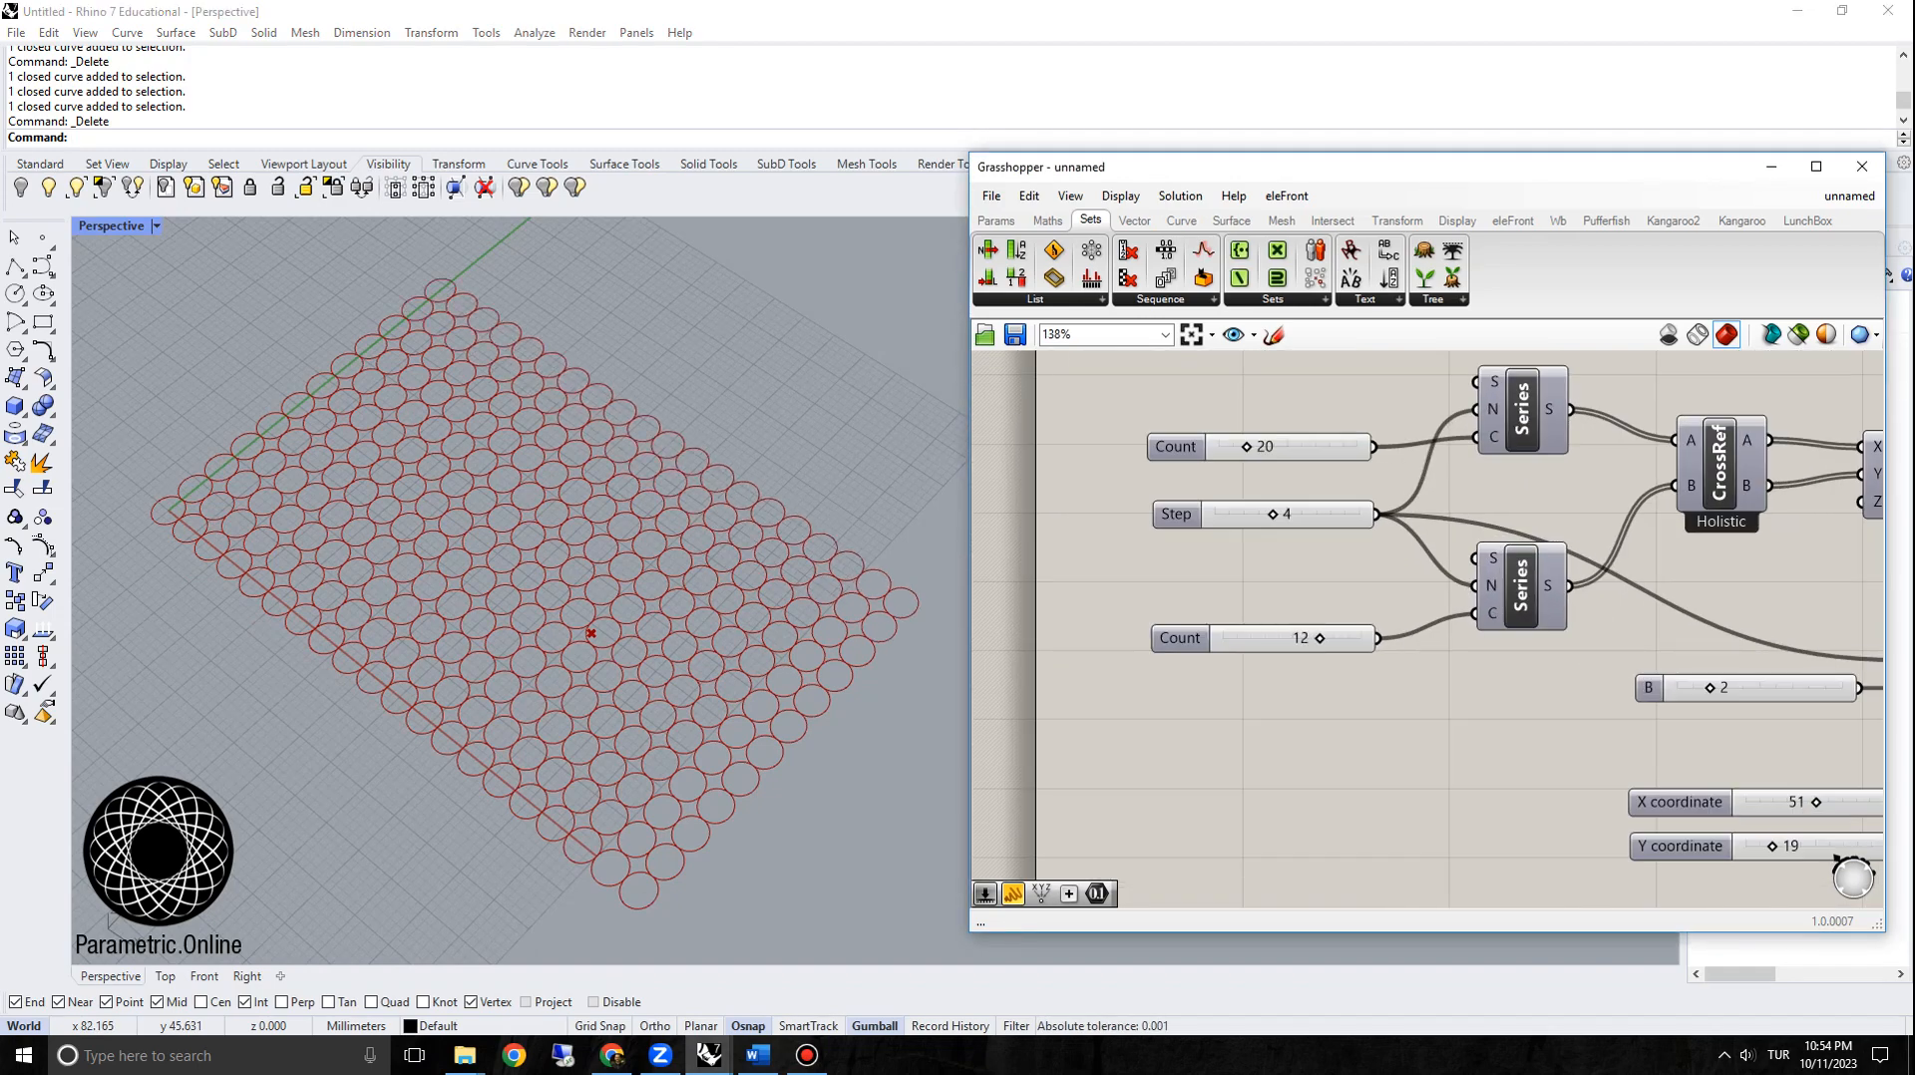
scroll(648, 590, "down", 7)
scroll(1255, 421, "down", 5)
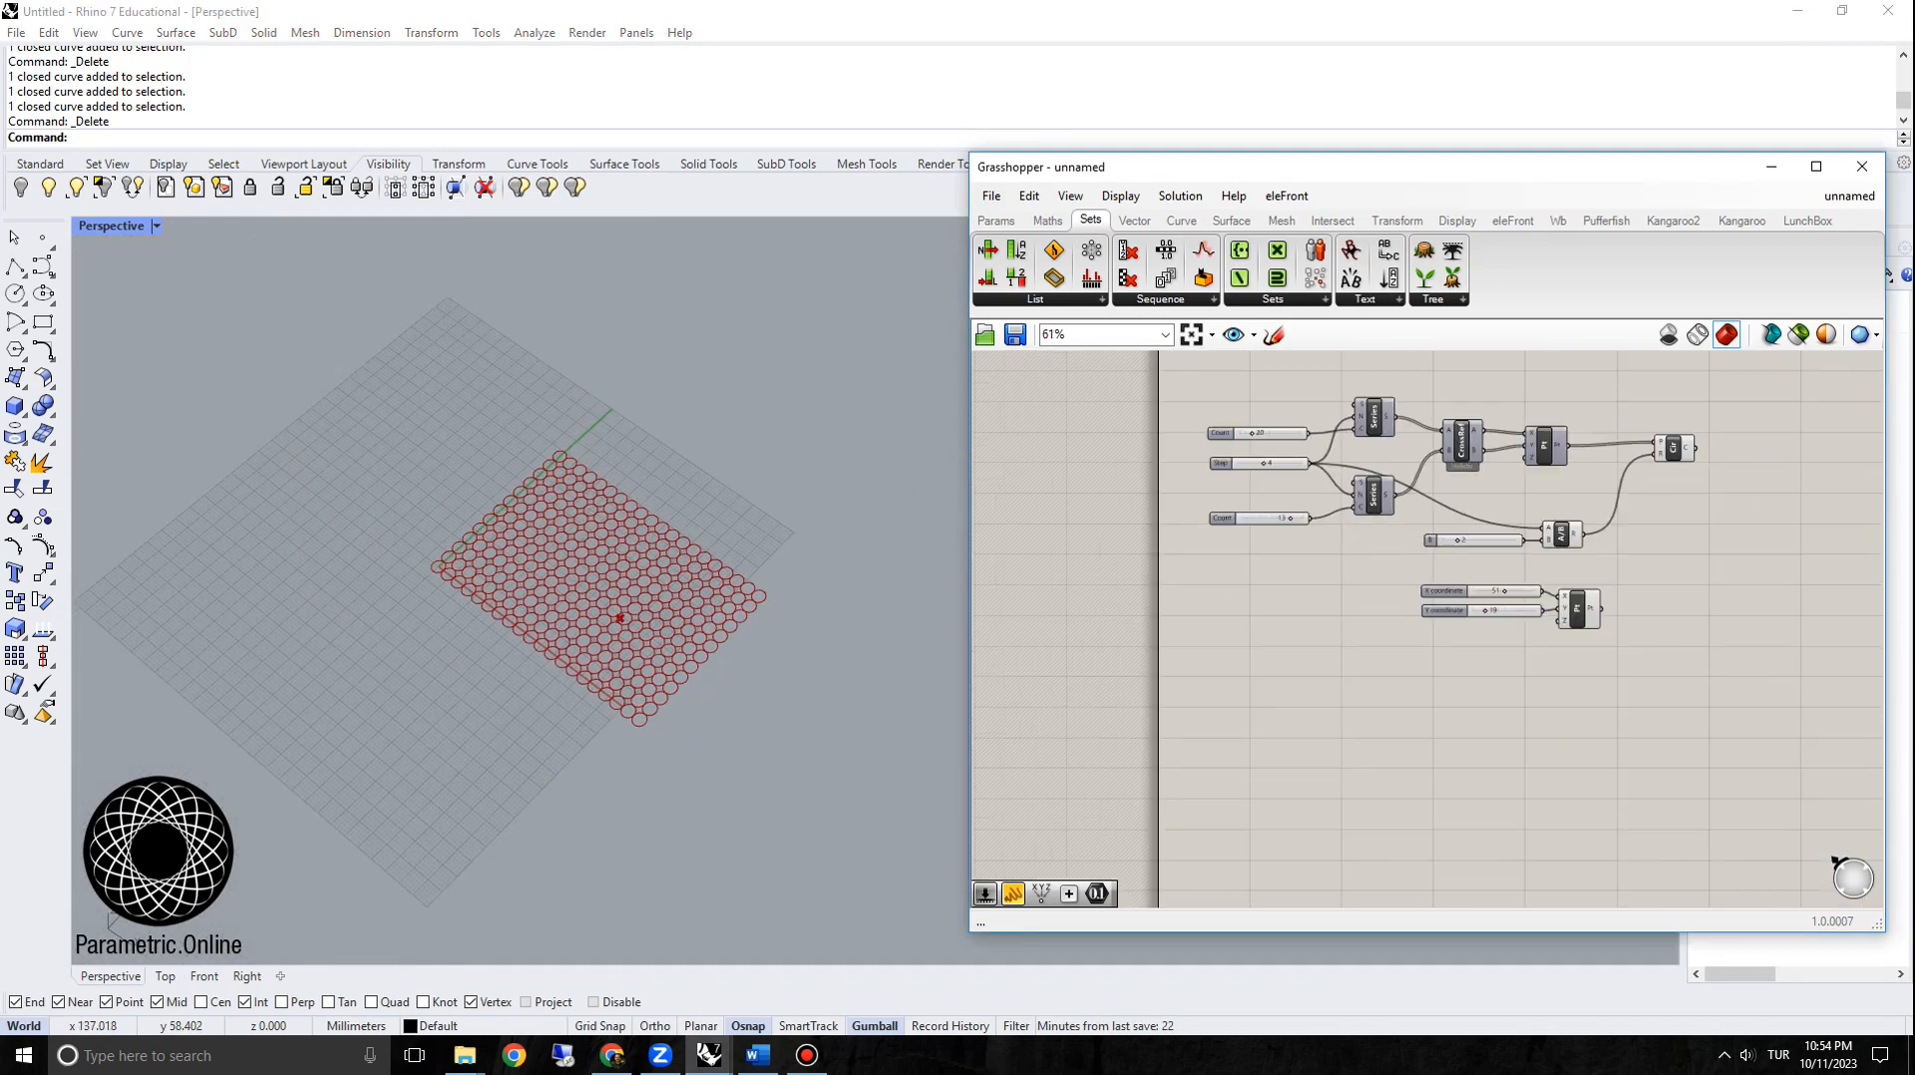
Step: Move the Circle component farther from the grid points to make room for more components
right_click_drag(1626, 469, 1446, 479)
scroll(1446, 478, "up", 3)
scroll(1426, 623, "up", 1)
left_click_drag(1479, 502, 1574, 508)
scroll(1573, 508, "up", 1)
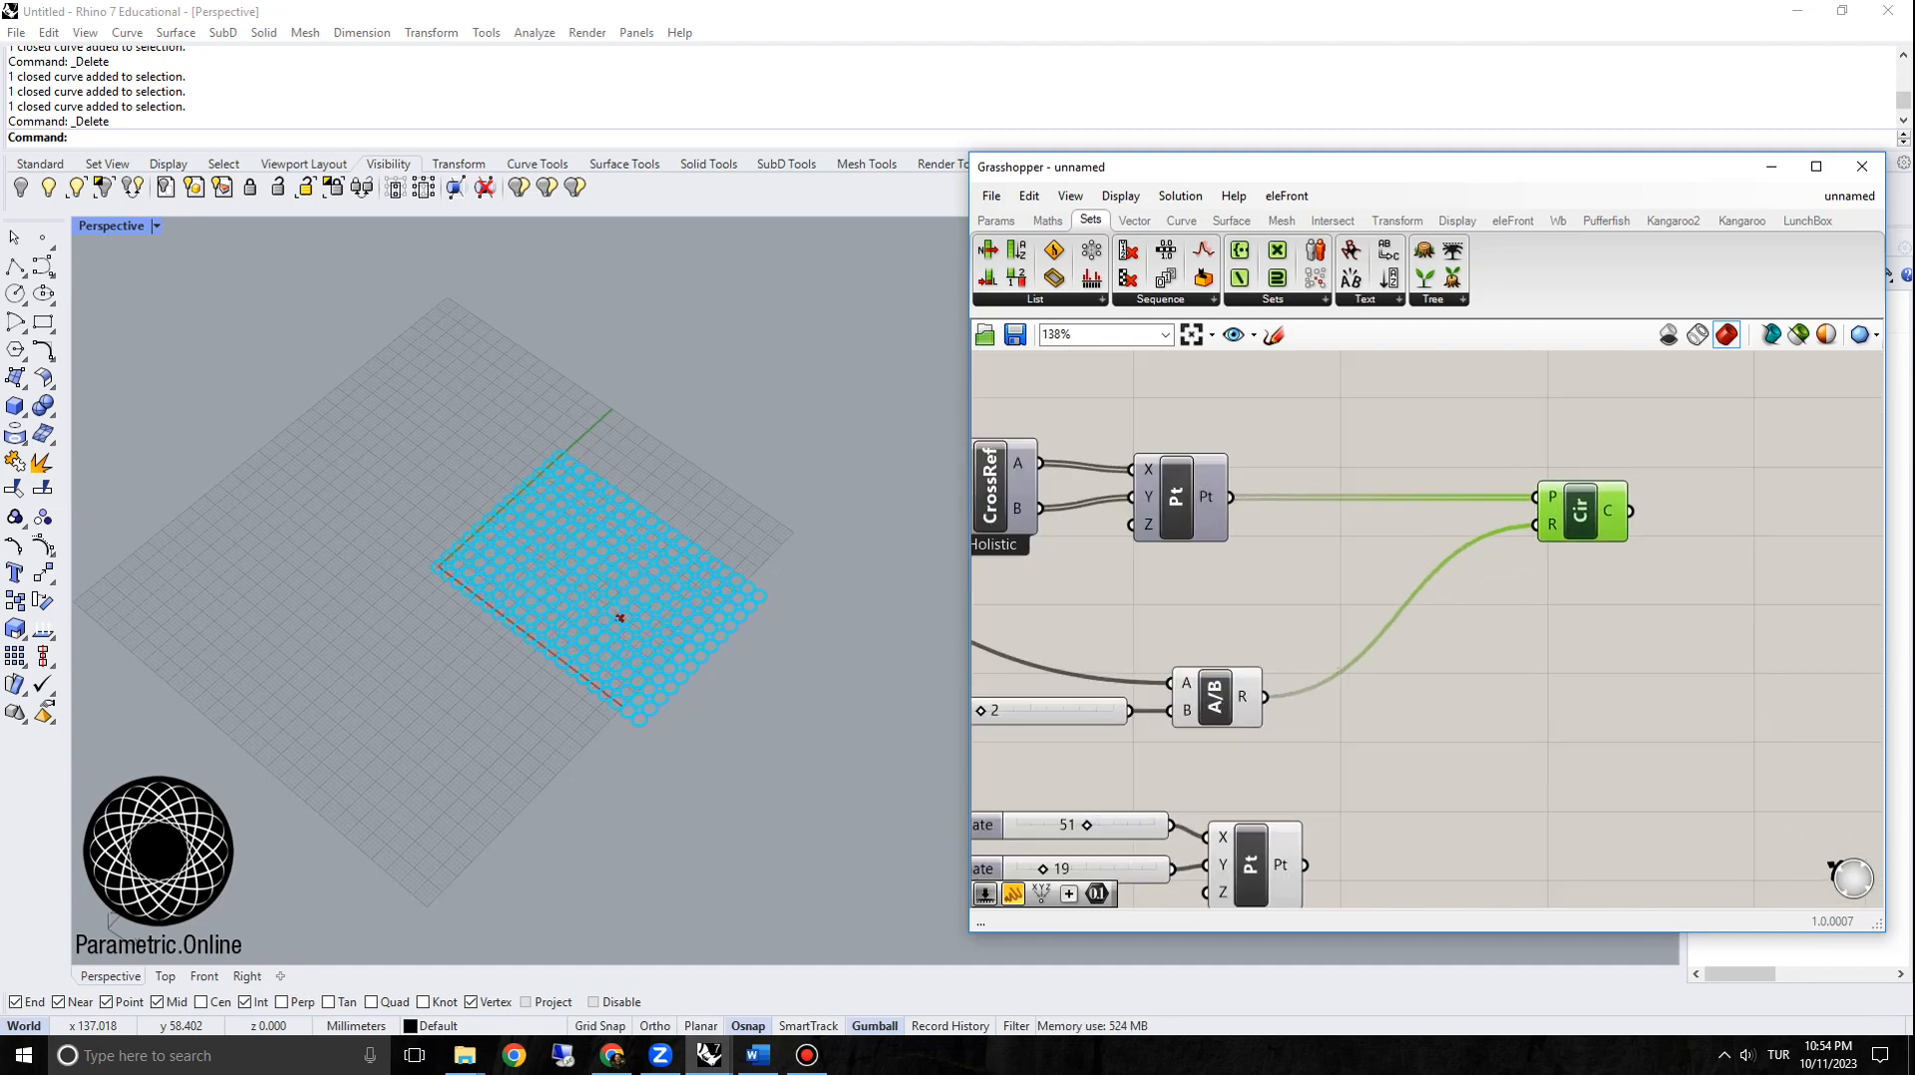
scroll(620, 618, "up", 5)
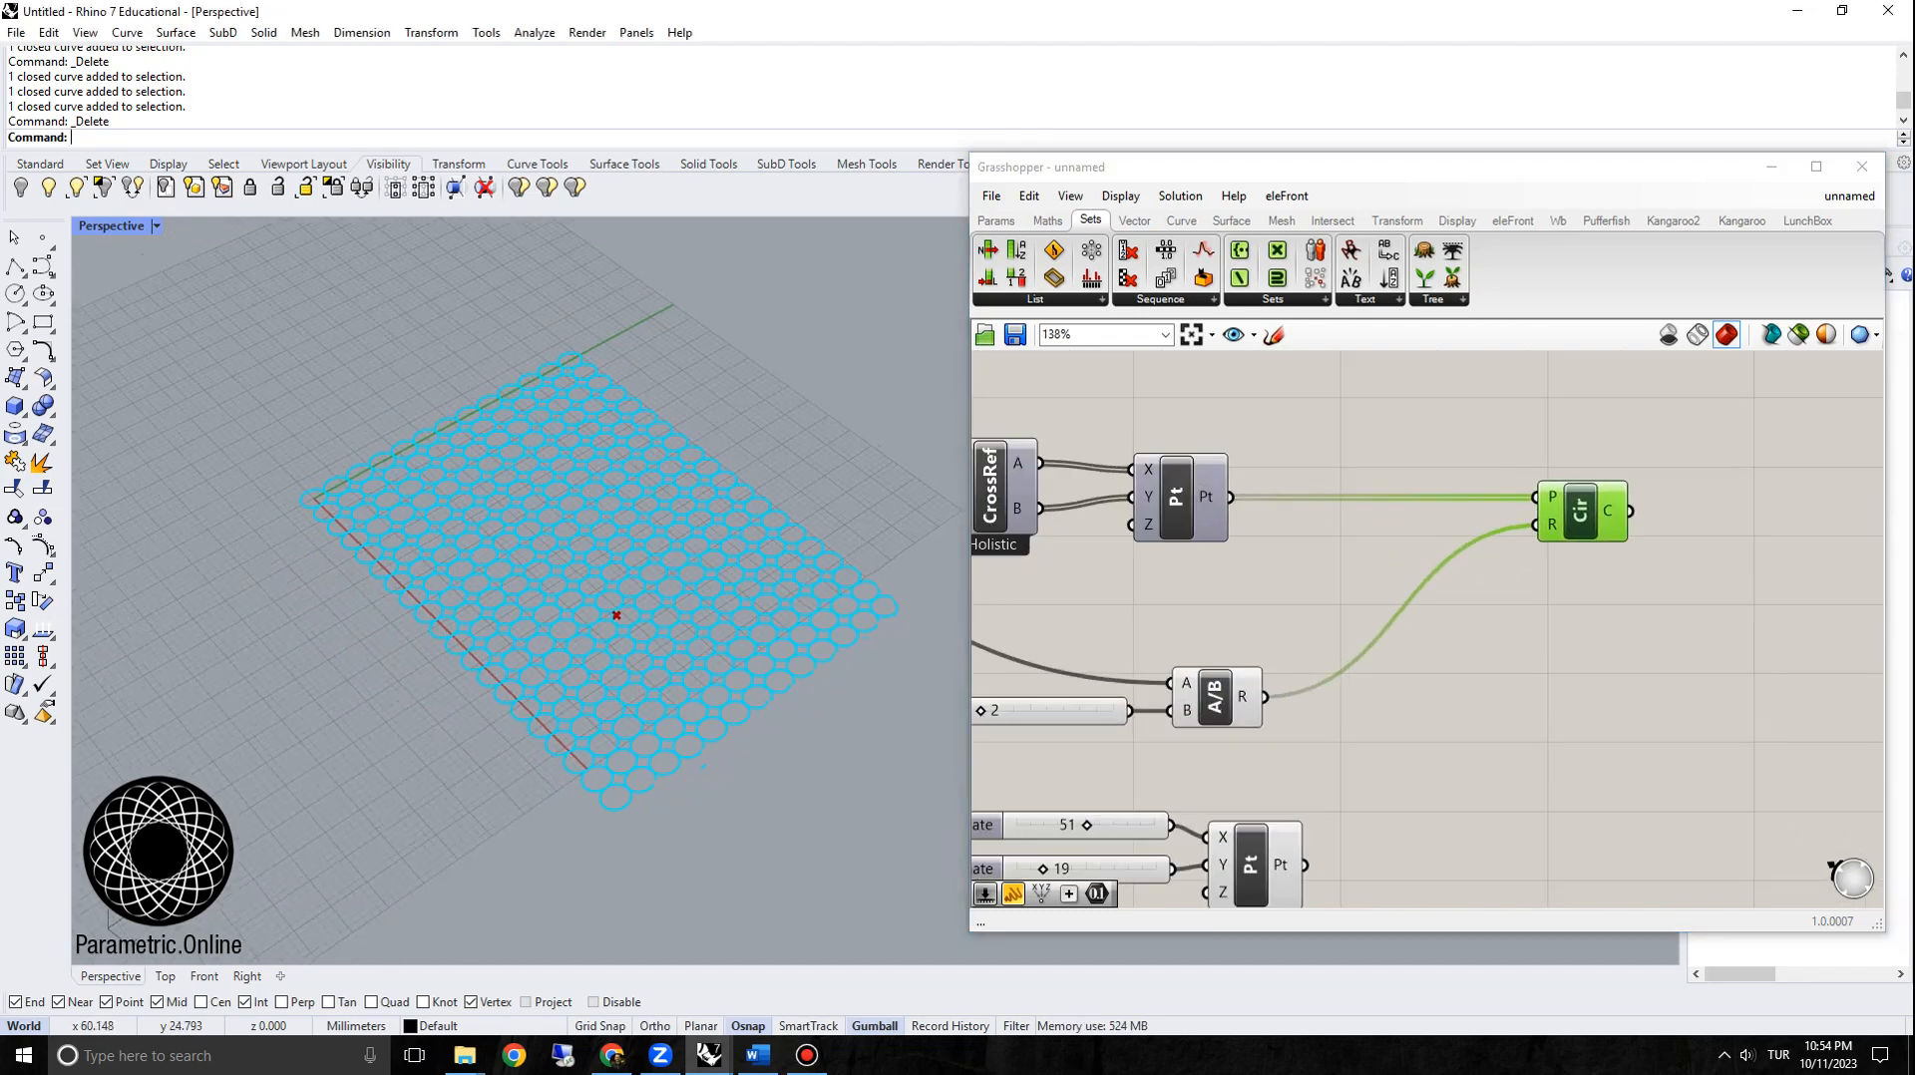
Step: Add a Line component and connect the grid points to its A input and the single point to B
right_click_drag(1396, 688, 1526, 636)
left_click(1382, 813)
left_click_drag(1382, 812, 1379, 800)
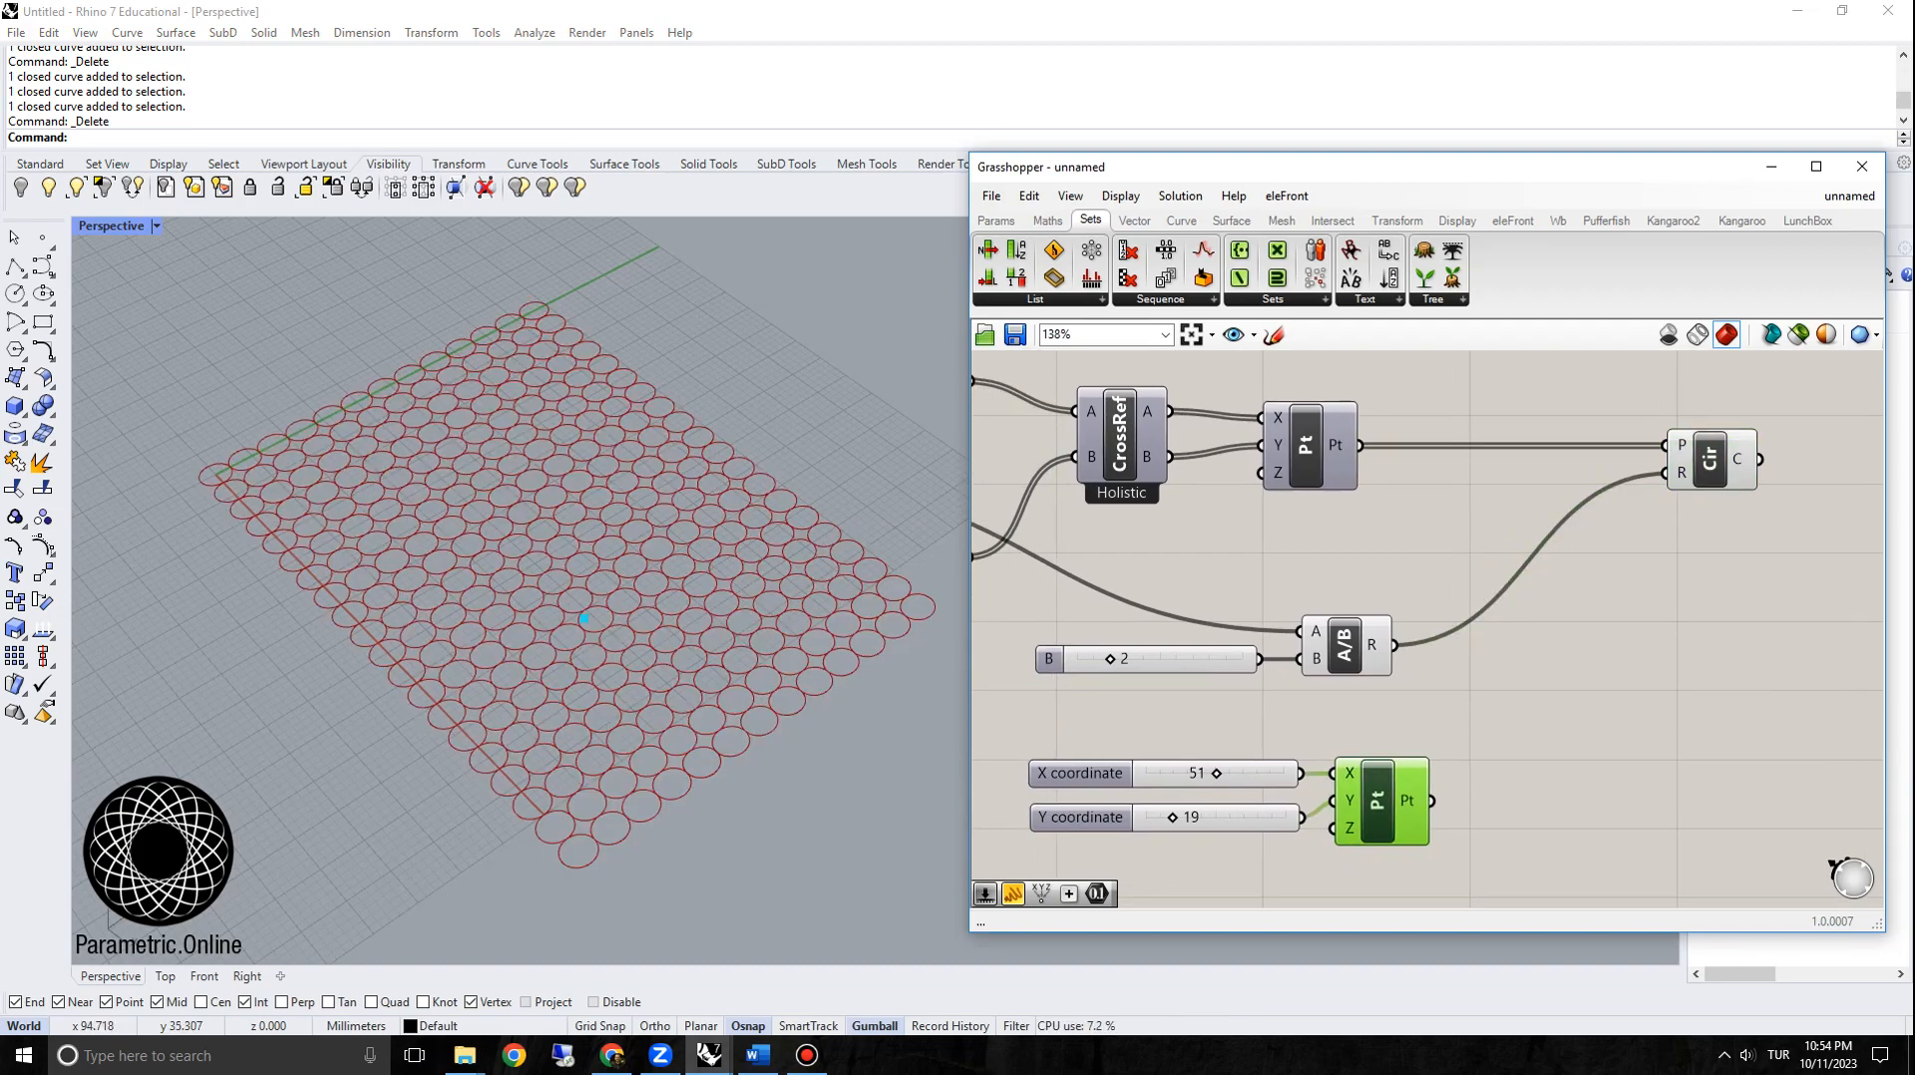
right_click_drag(1468, 701, 1210, 706)
double_click(1210, 706)
type("line")
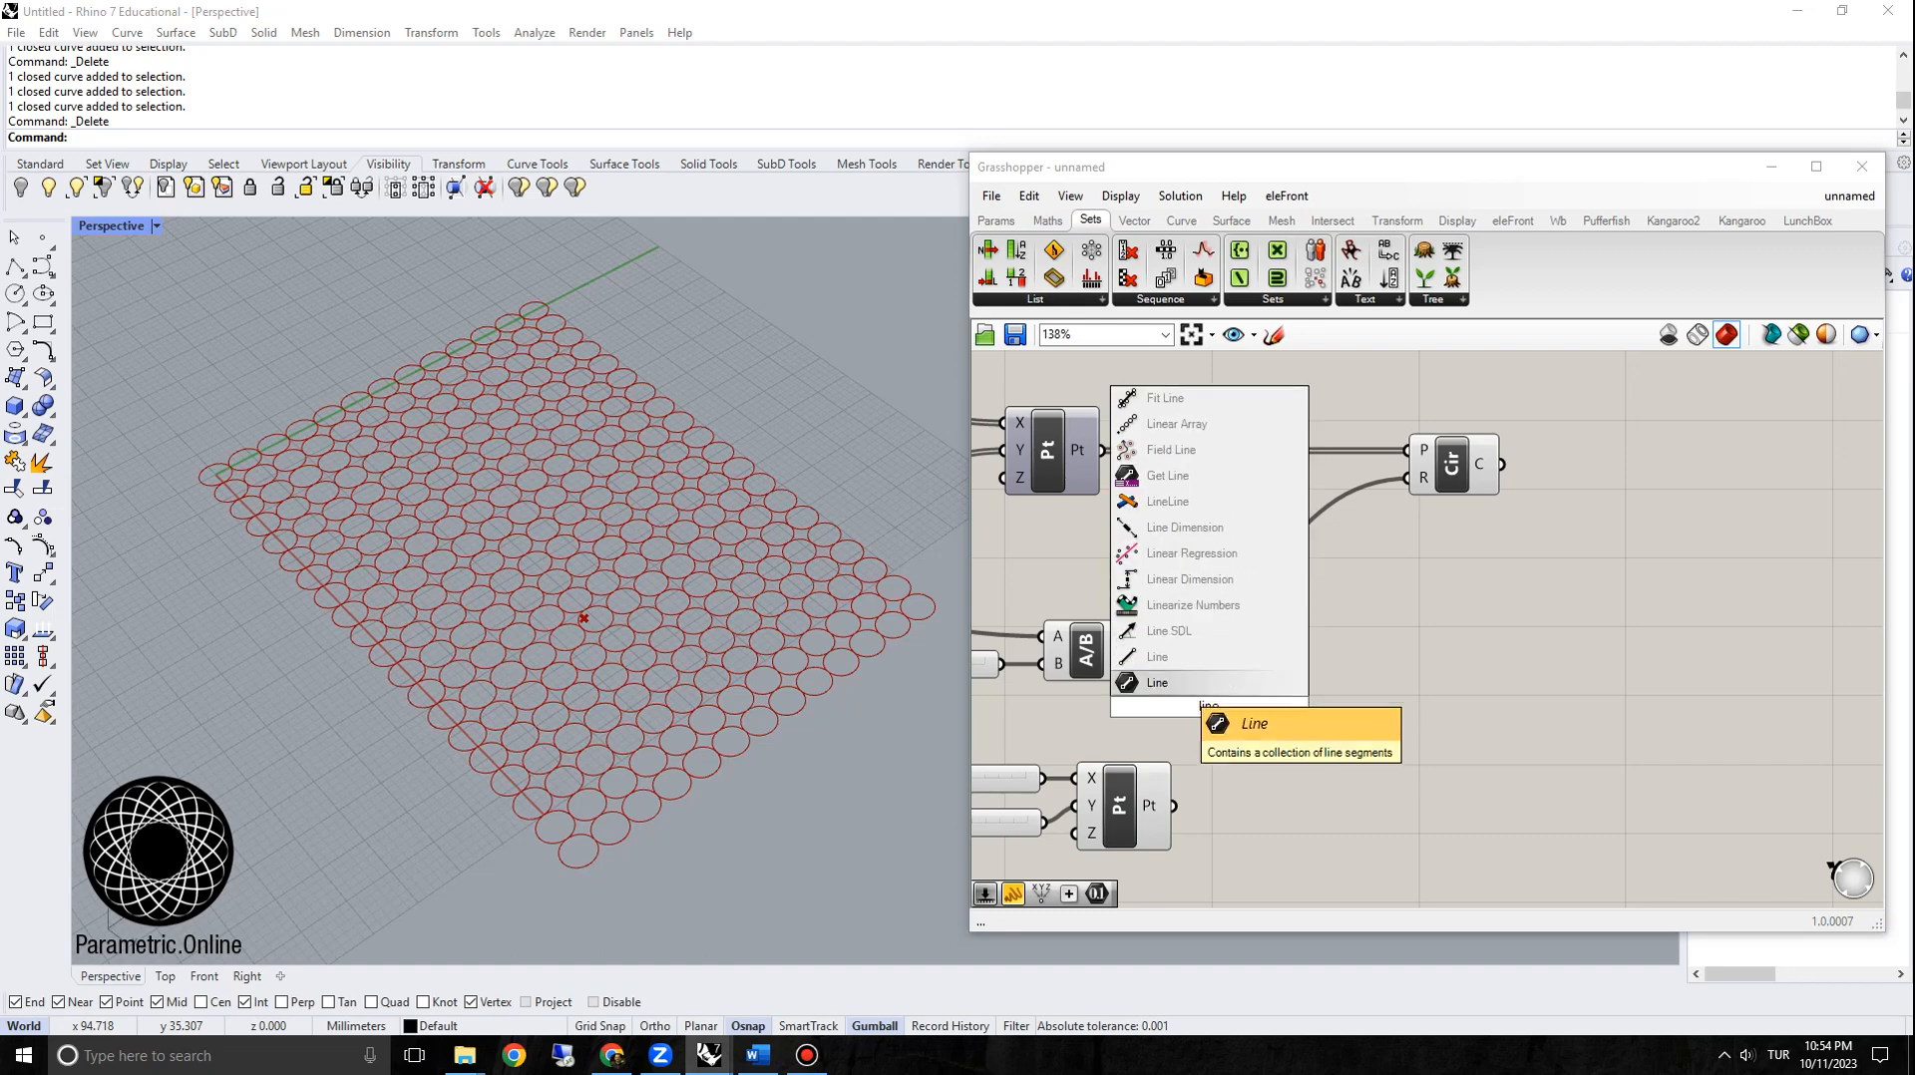
key("Return")
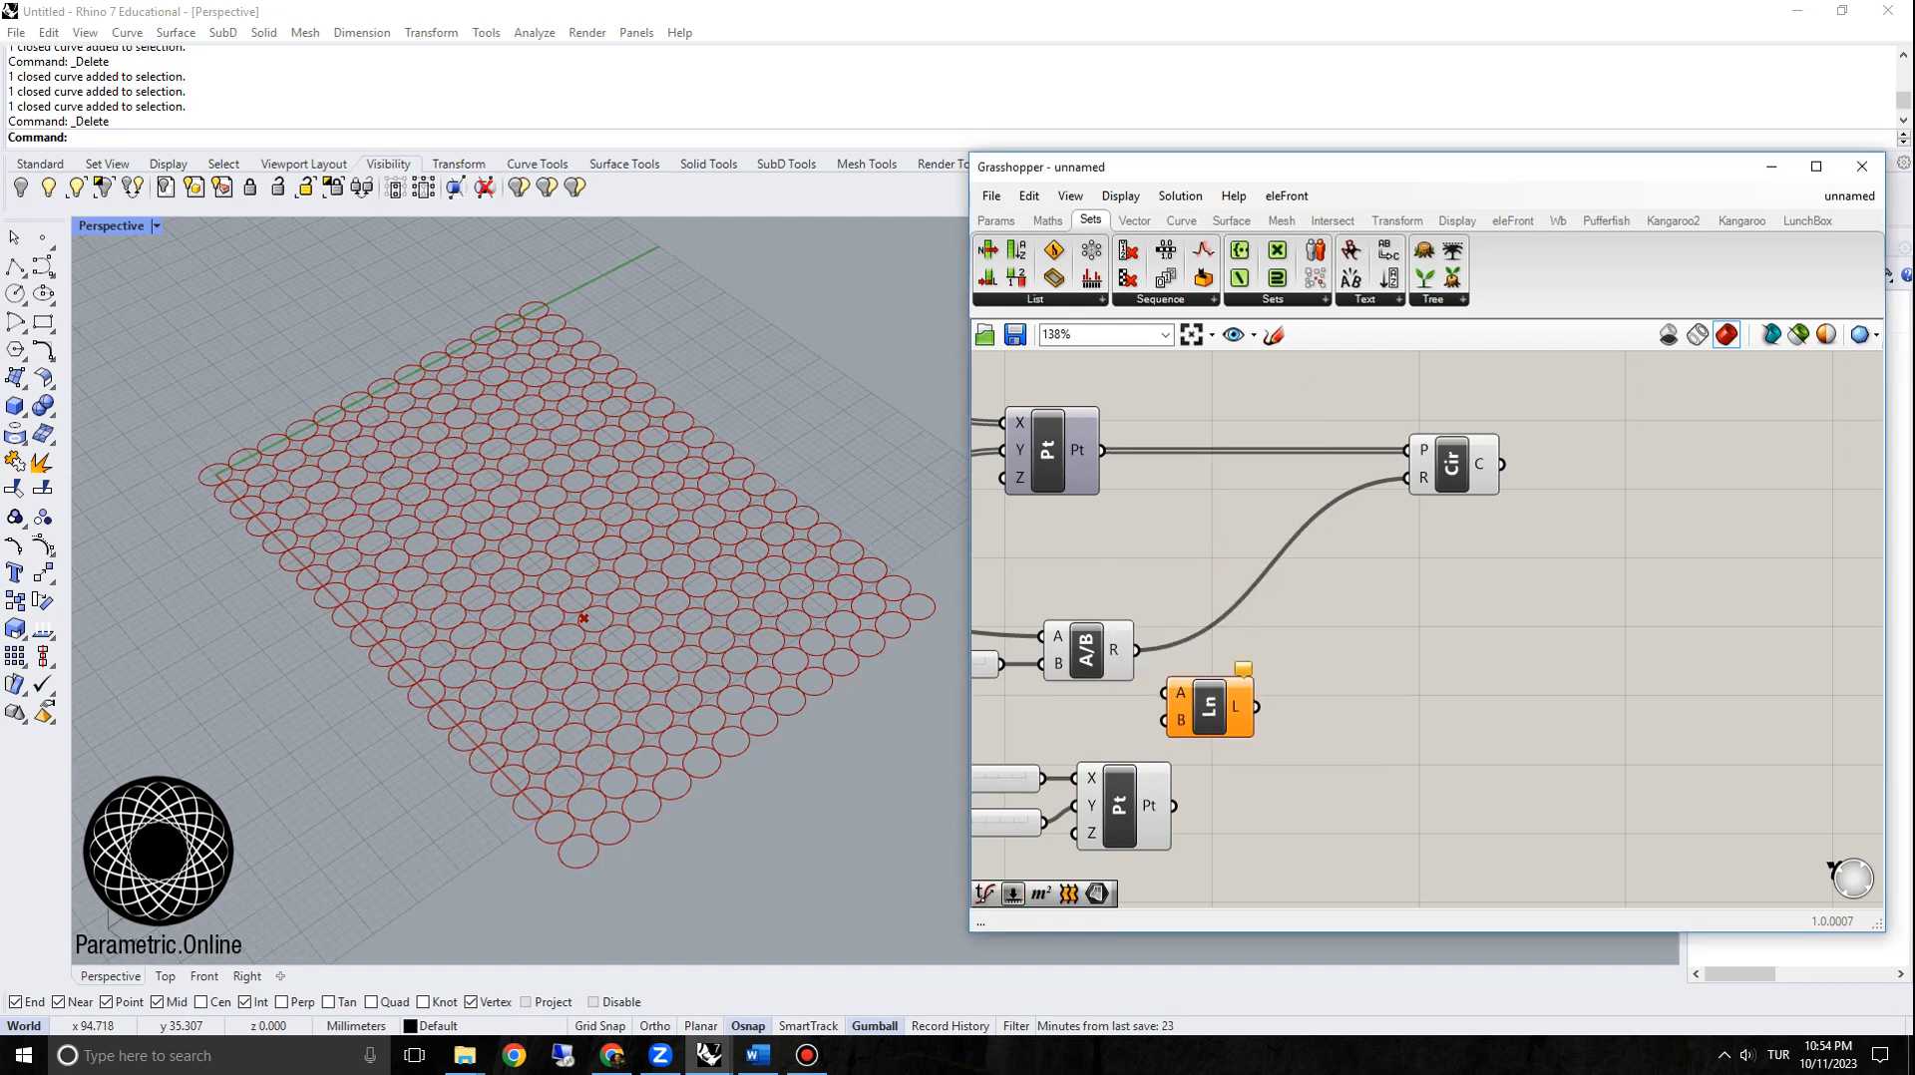
left_click_drag(1102, 451, 1289, 698)
left_click_drag(1174, 806, 1243, 711)
right_click_drag(696, 726, 793, 710)
right_click_drag(1226, 663, 1513, 563)
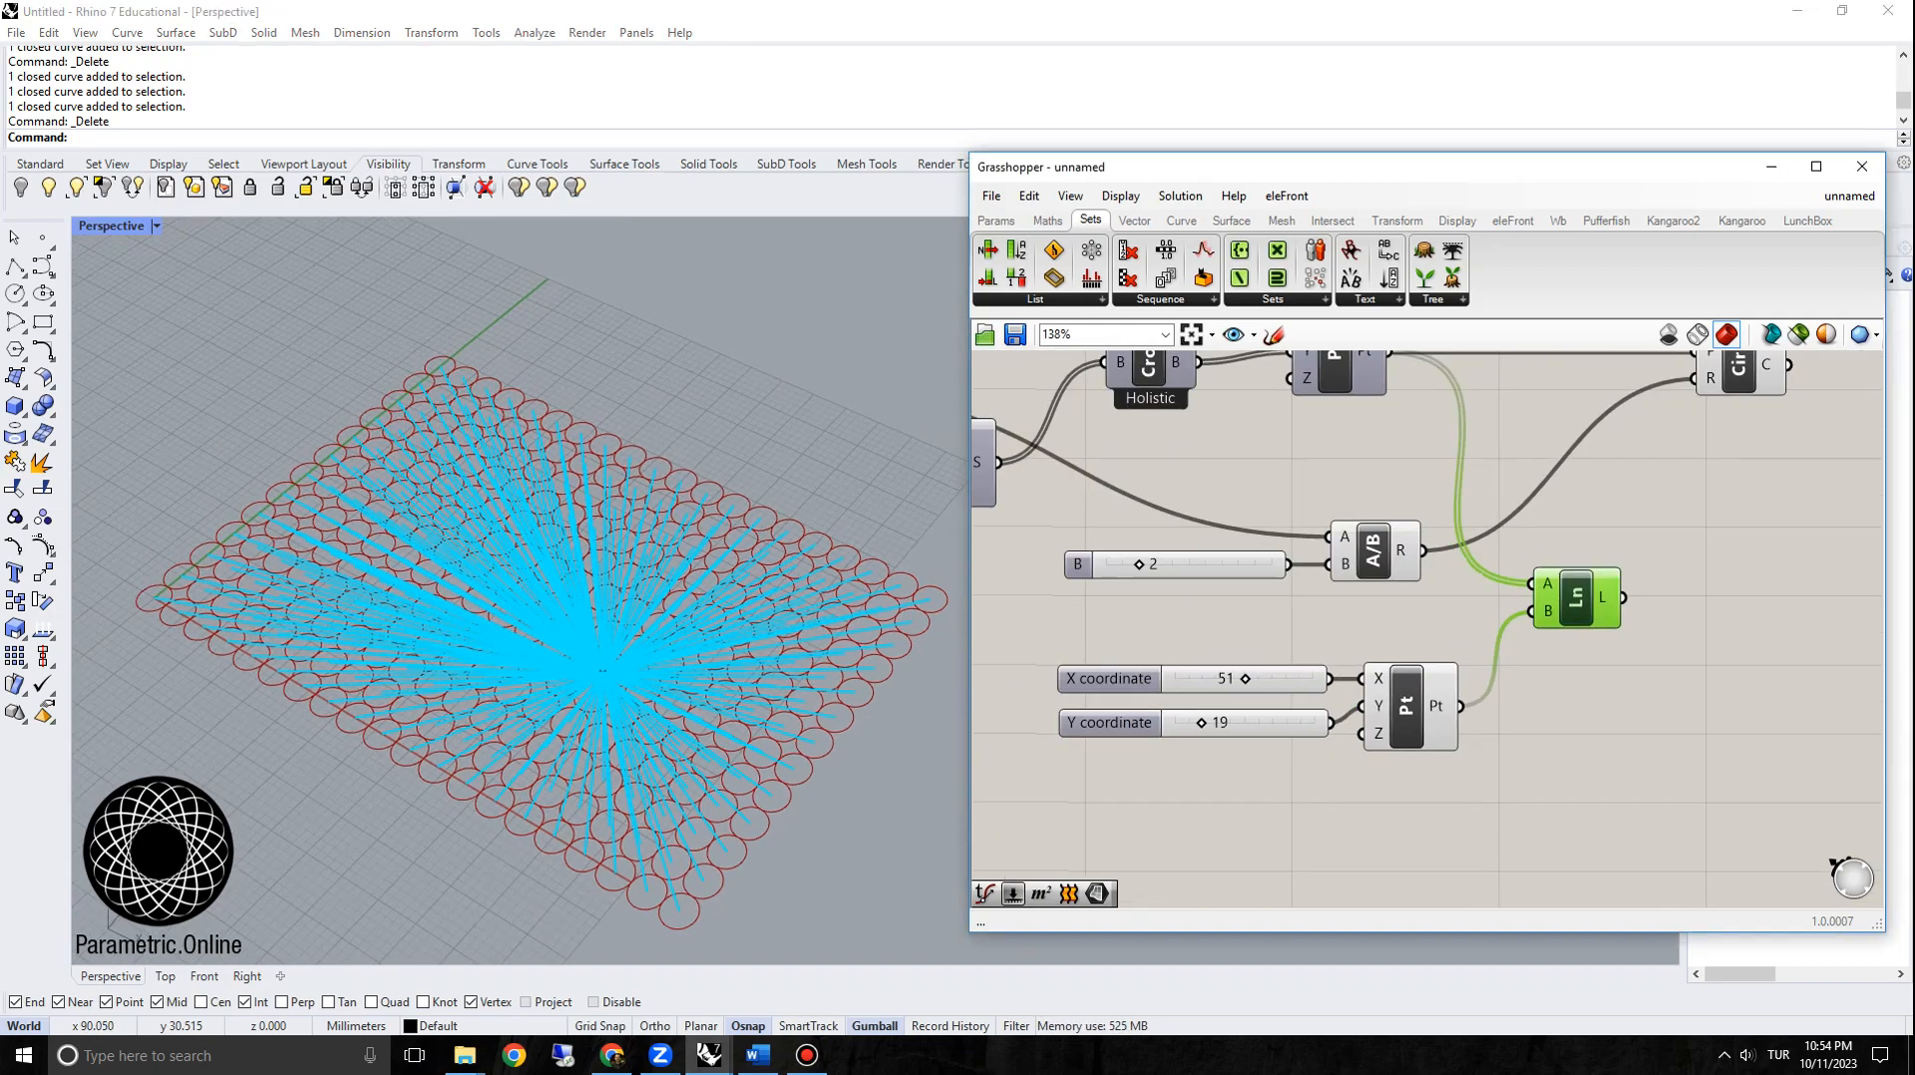
Step: Set the single point's X coordinate to 59 and inspect how the lines converge on it
mouse_move(1244, 678)
left_mouse_down()
mouse_move(1209, 678)
mouse_move(1273, 678)
mouse_move(1256, 678)
left_mouse_up()
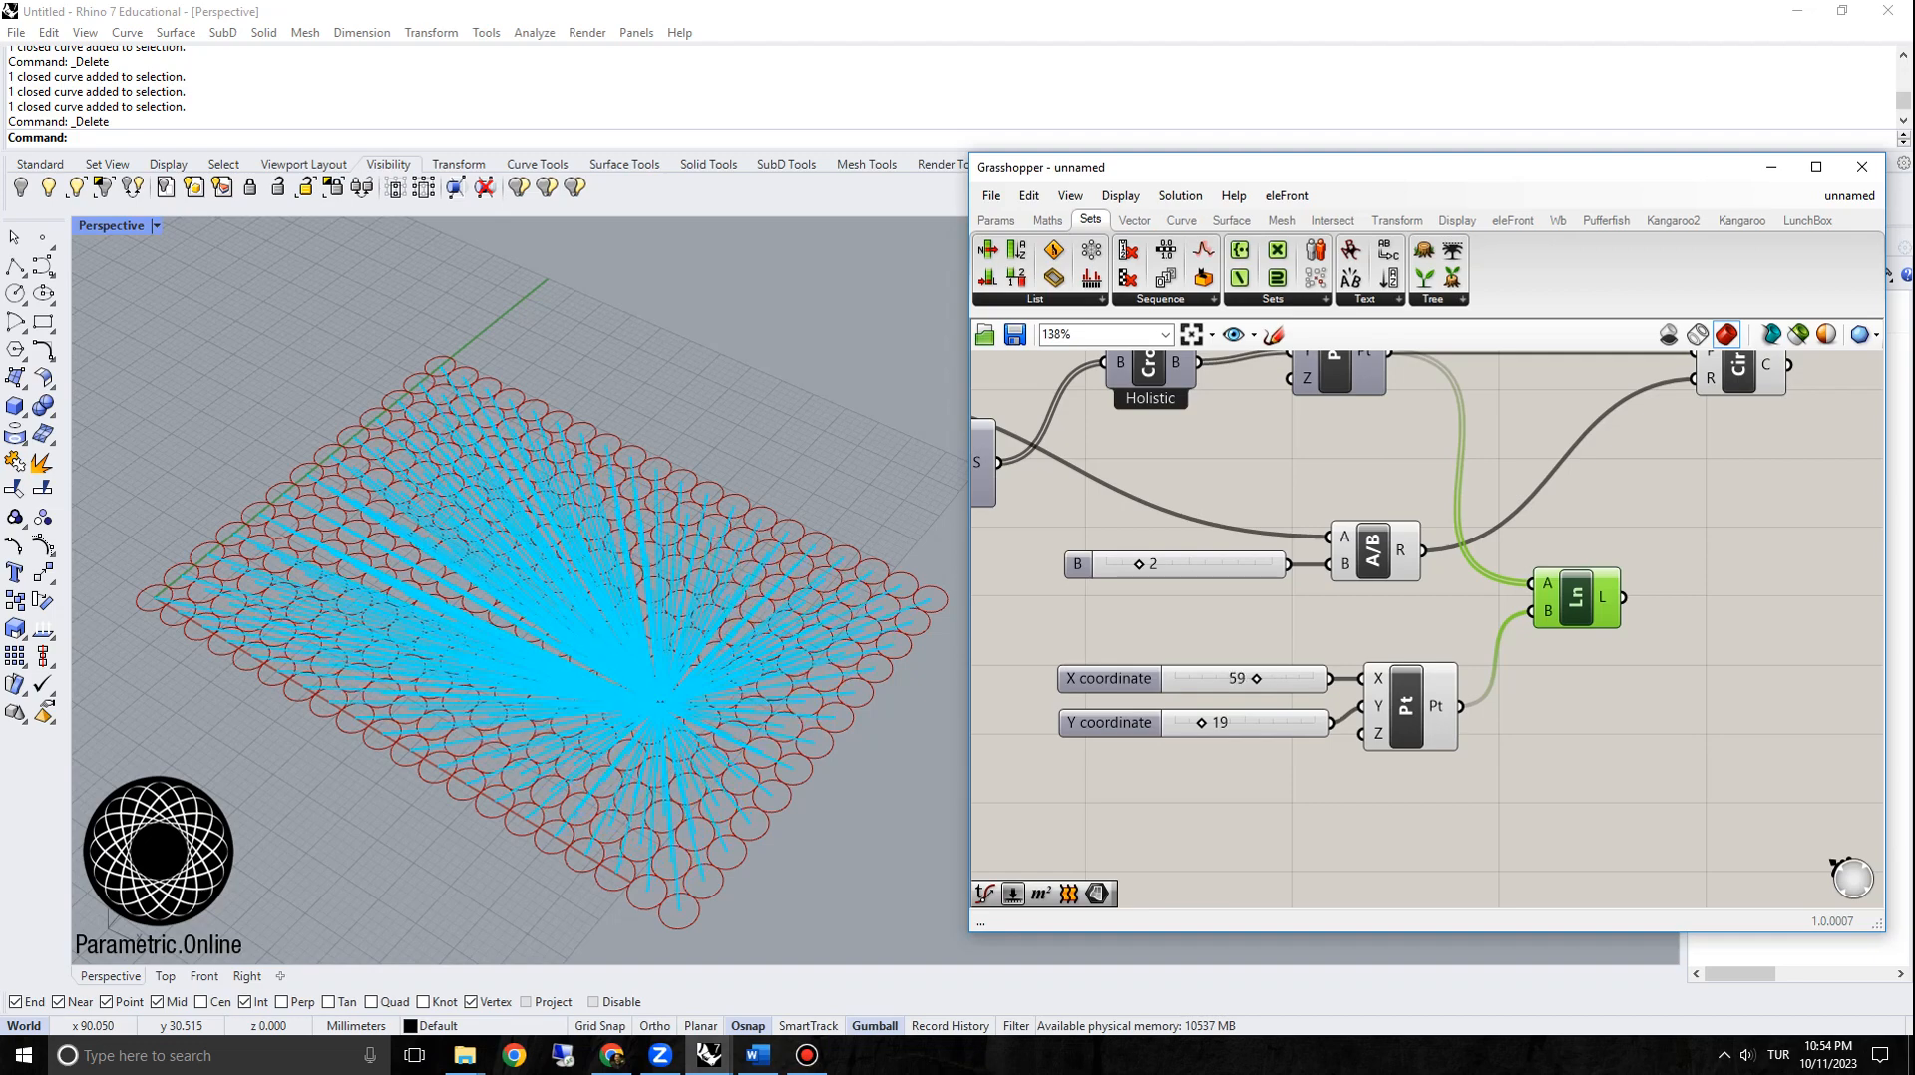
scroll(644, 735, "up", 3)
scroll(643, 736, "down", 5)
scroll(643, 734, "up", 4)
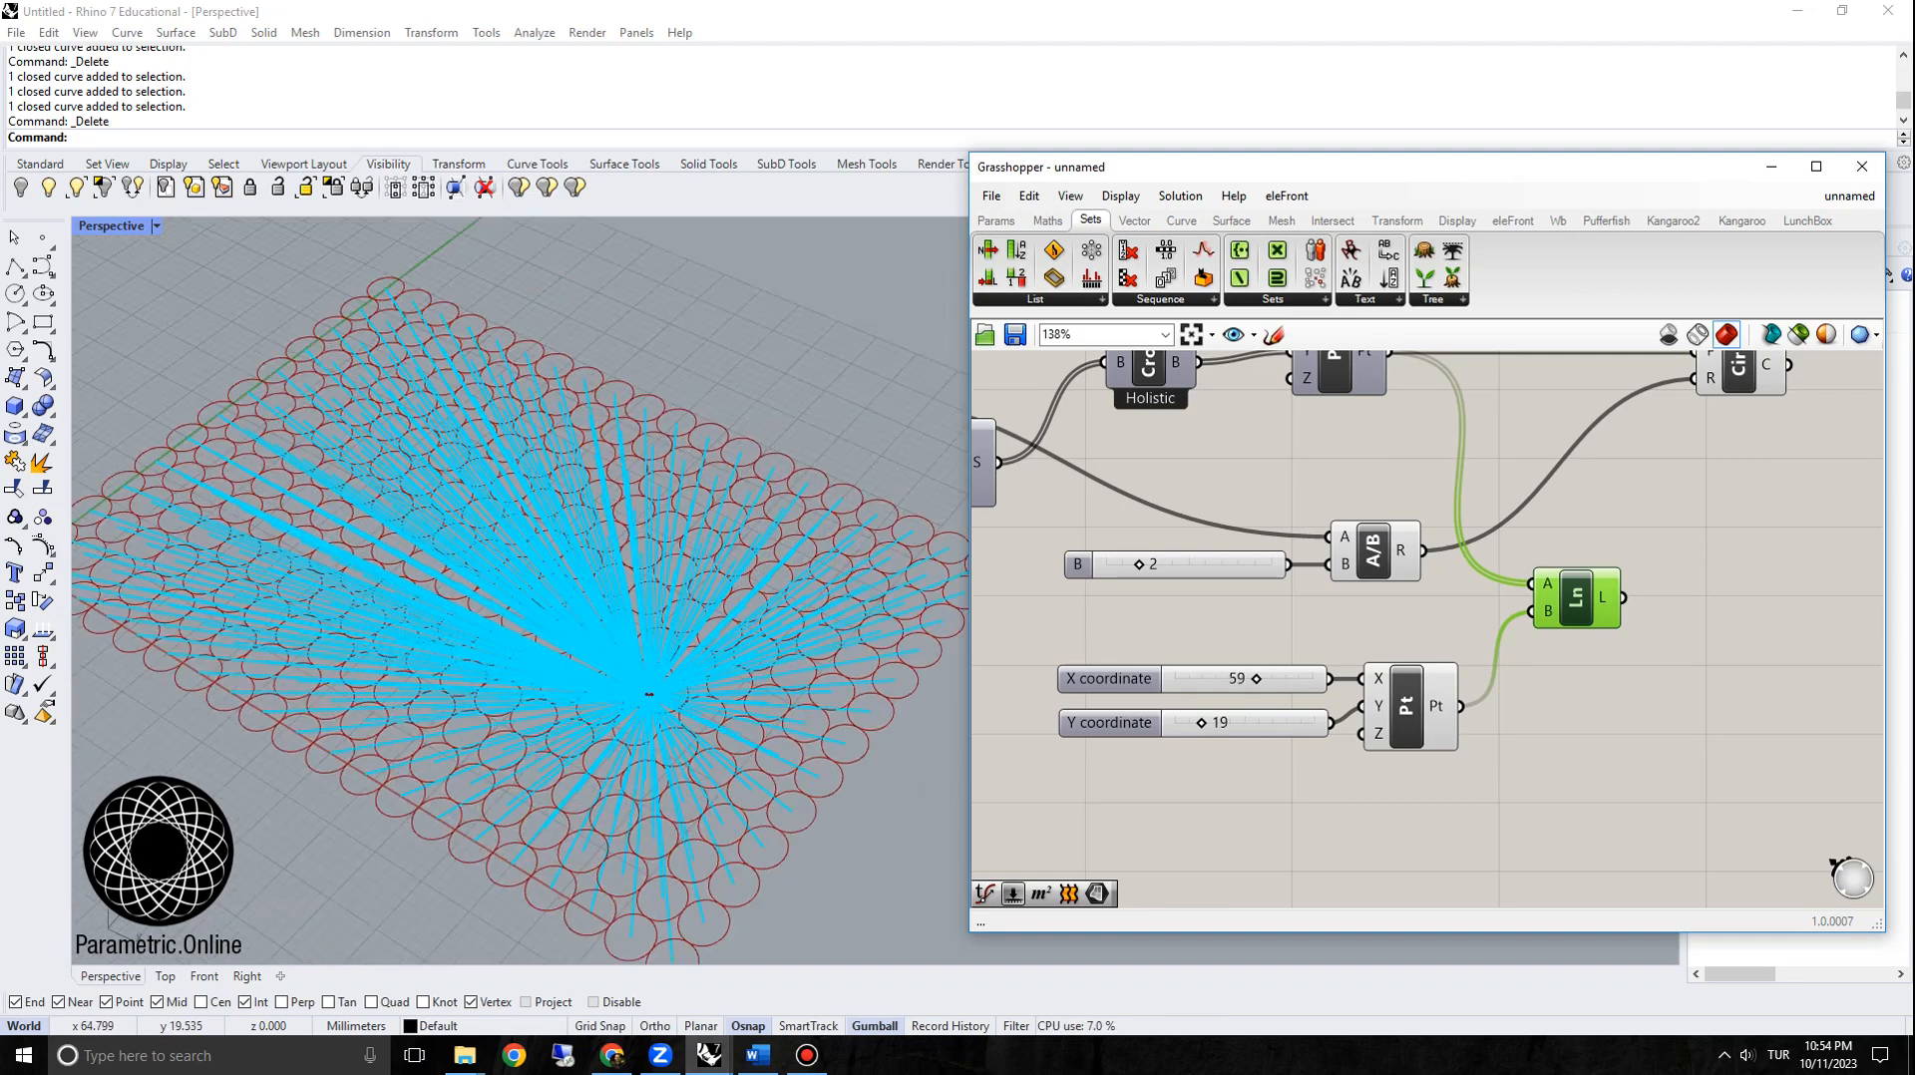
scroll(703, 704, "down", 4)
scroll(706, 698, "up", 2)
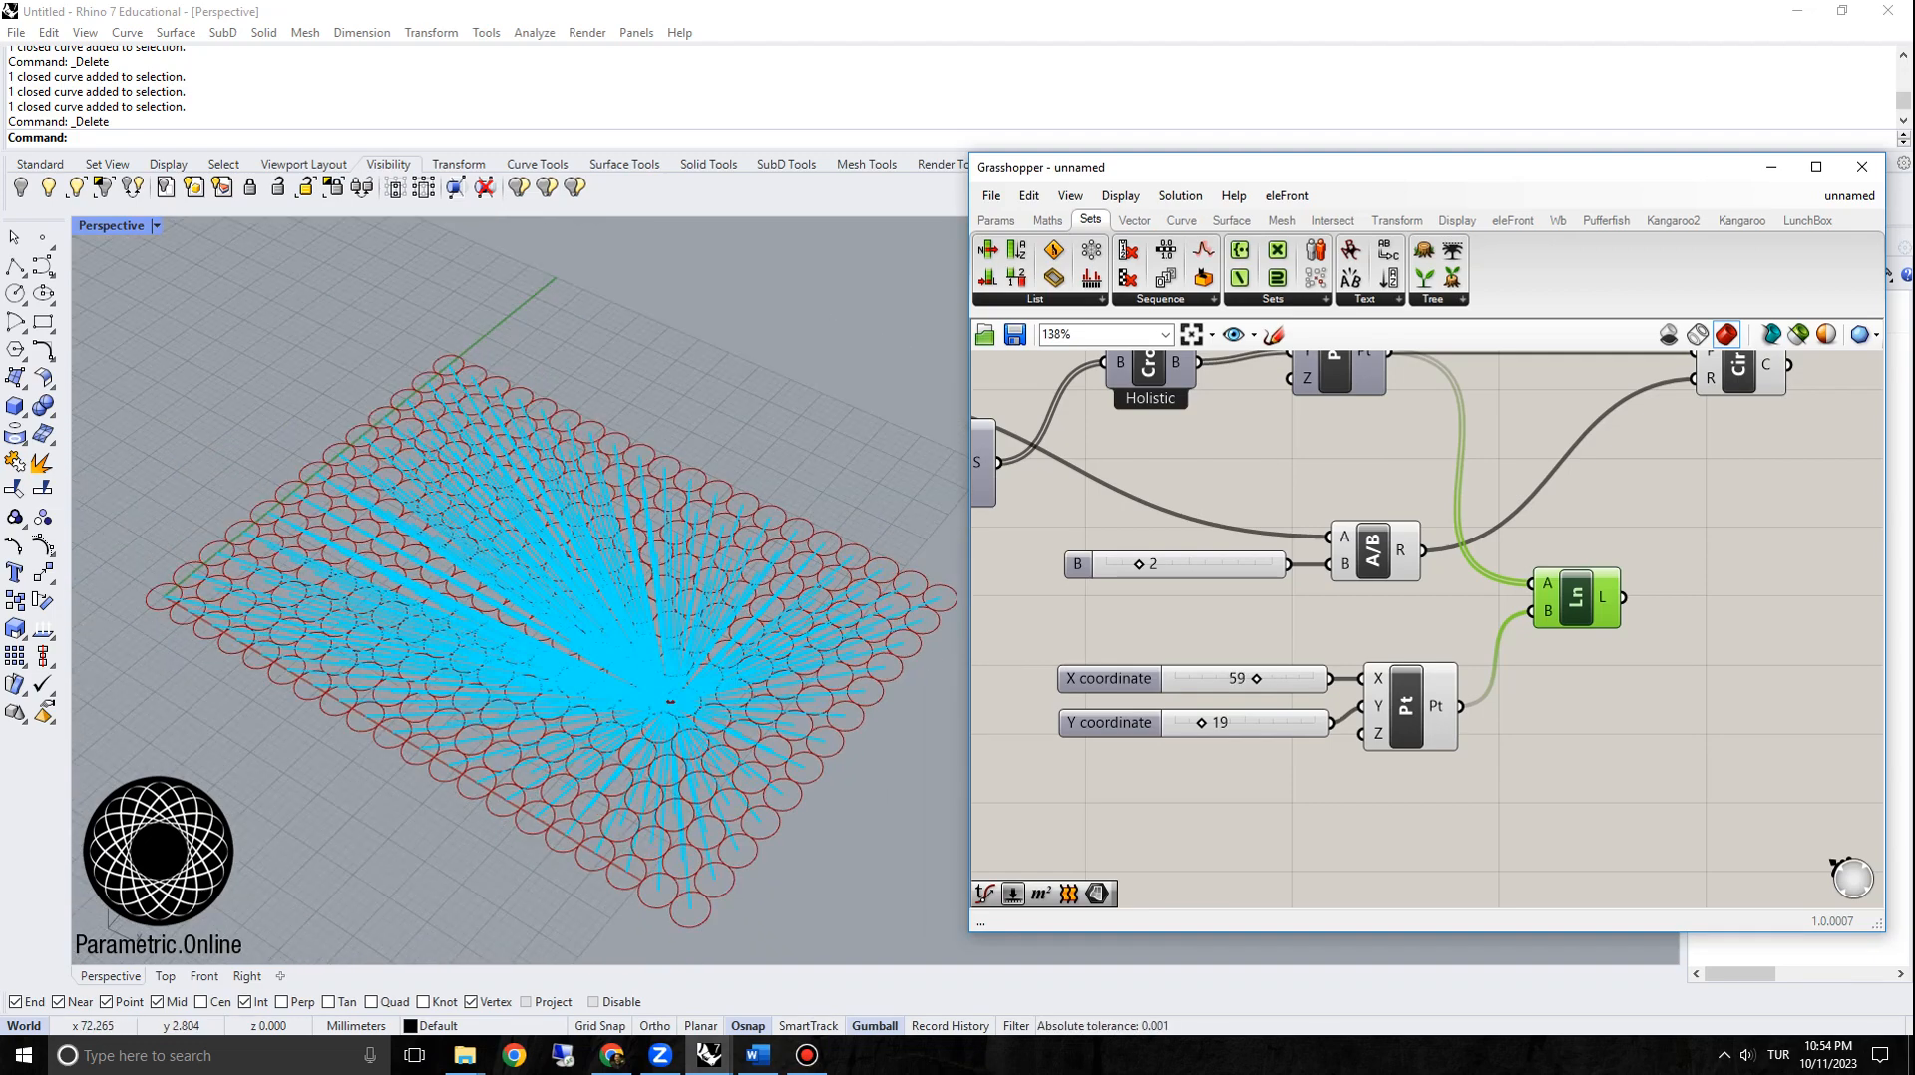
Step: Shift the Line component upward and add a Distance component beneath it
right_click_drag(1576, 610, 1451, 661)
left_click_drag(1450, 653, 1505, 590)
double_click(1469, 646)
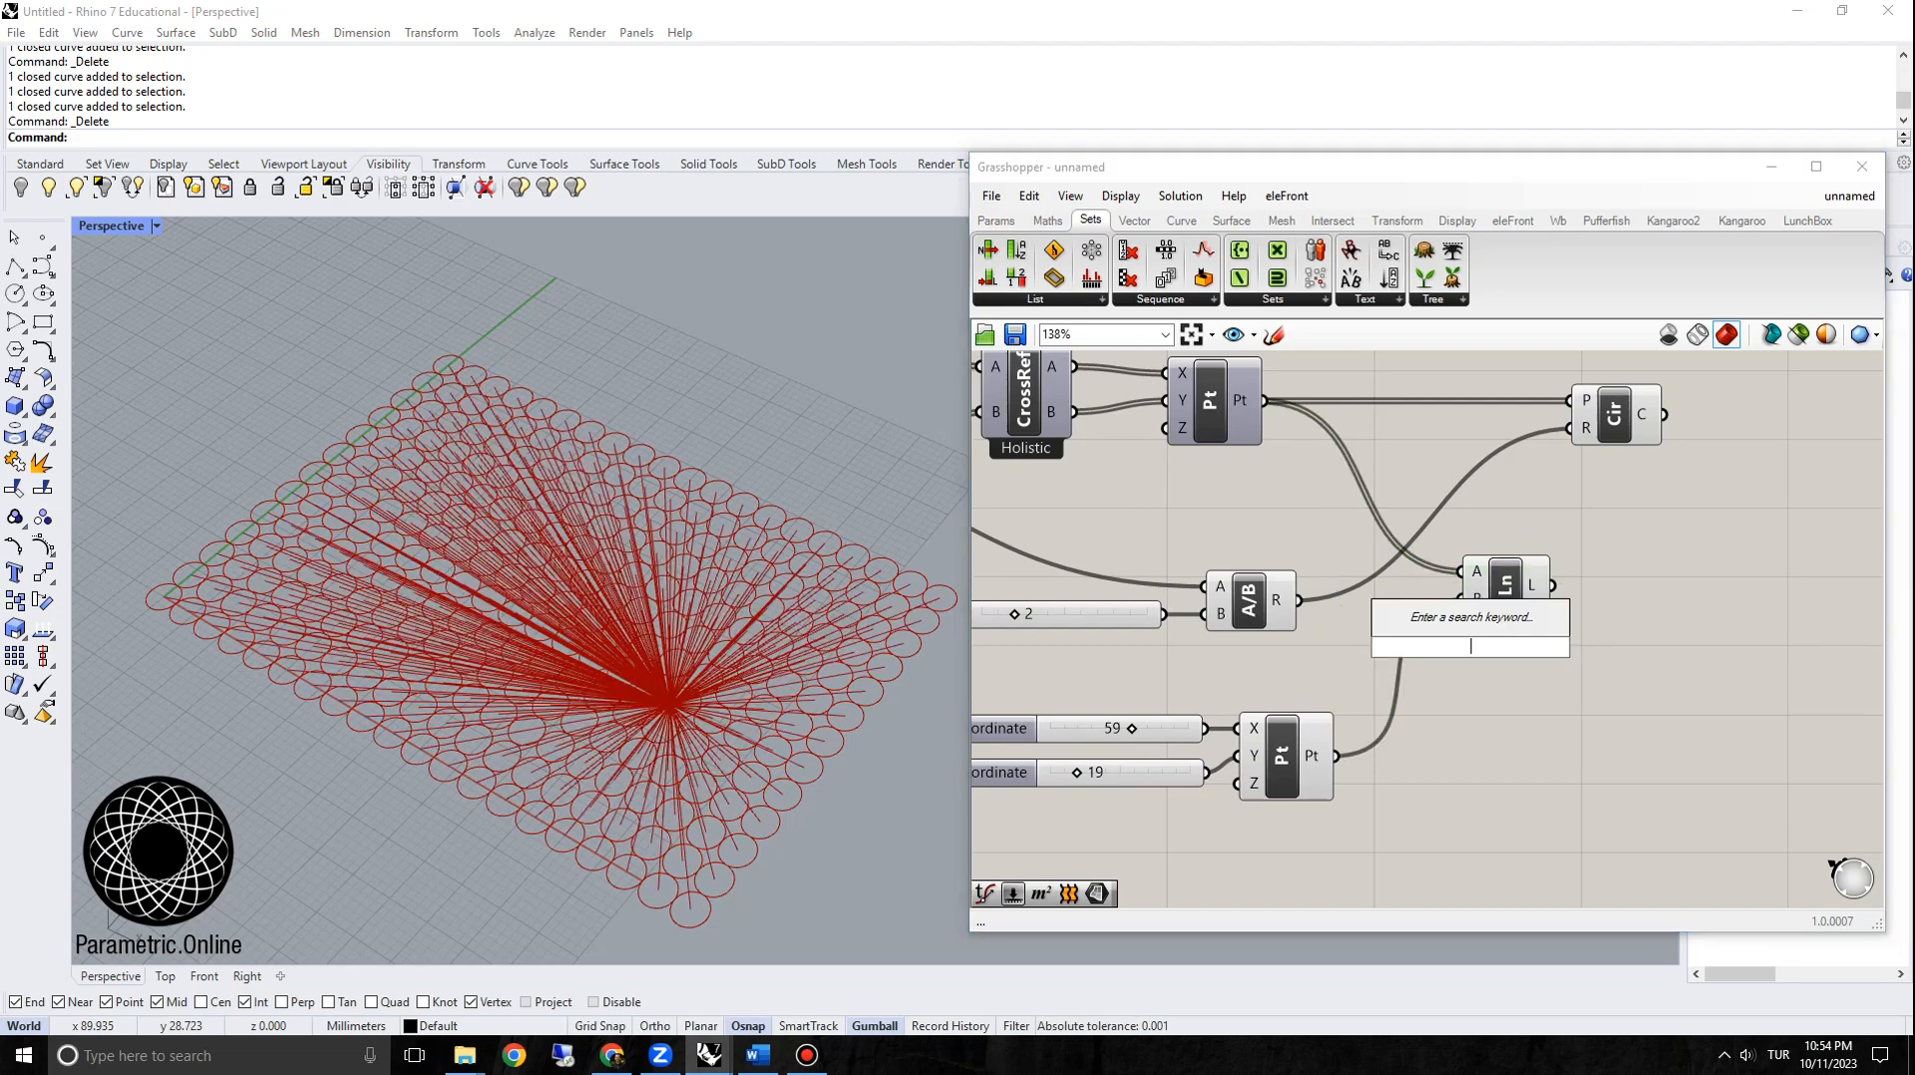
type("dis")
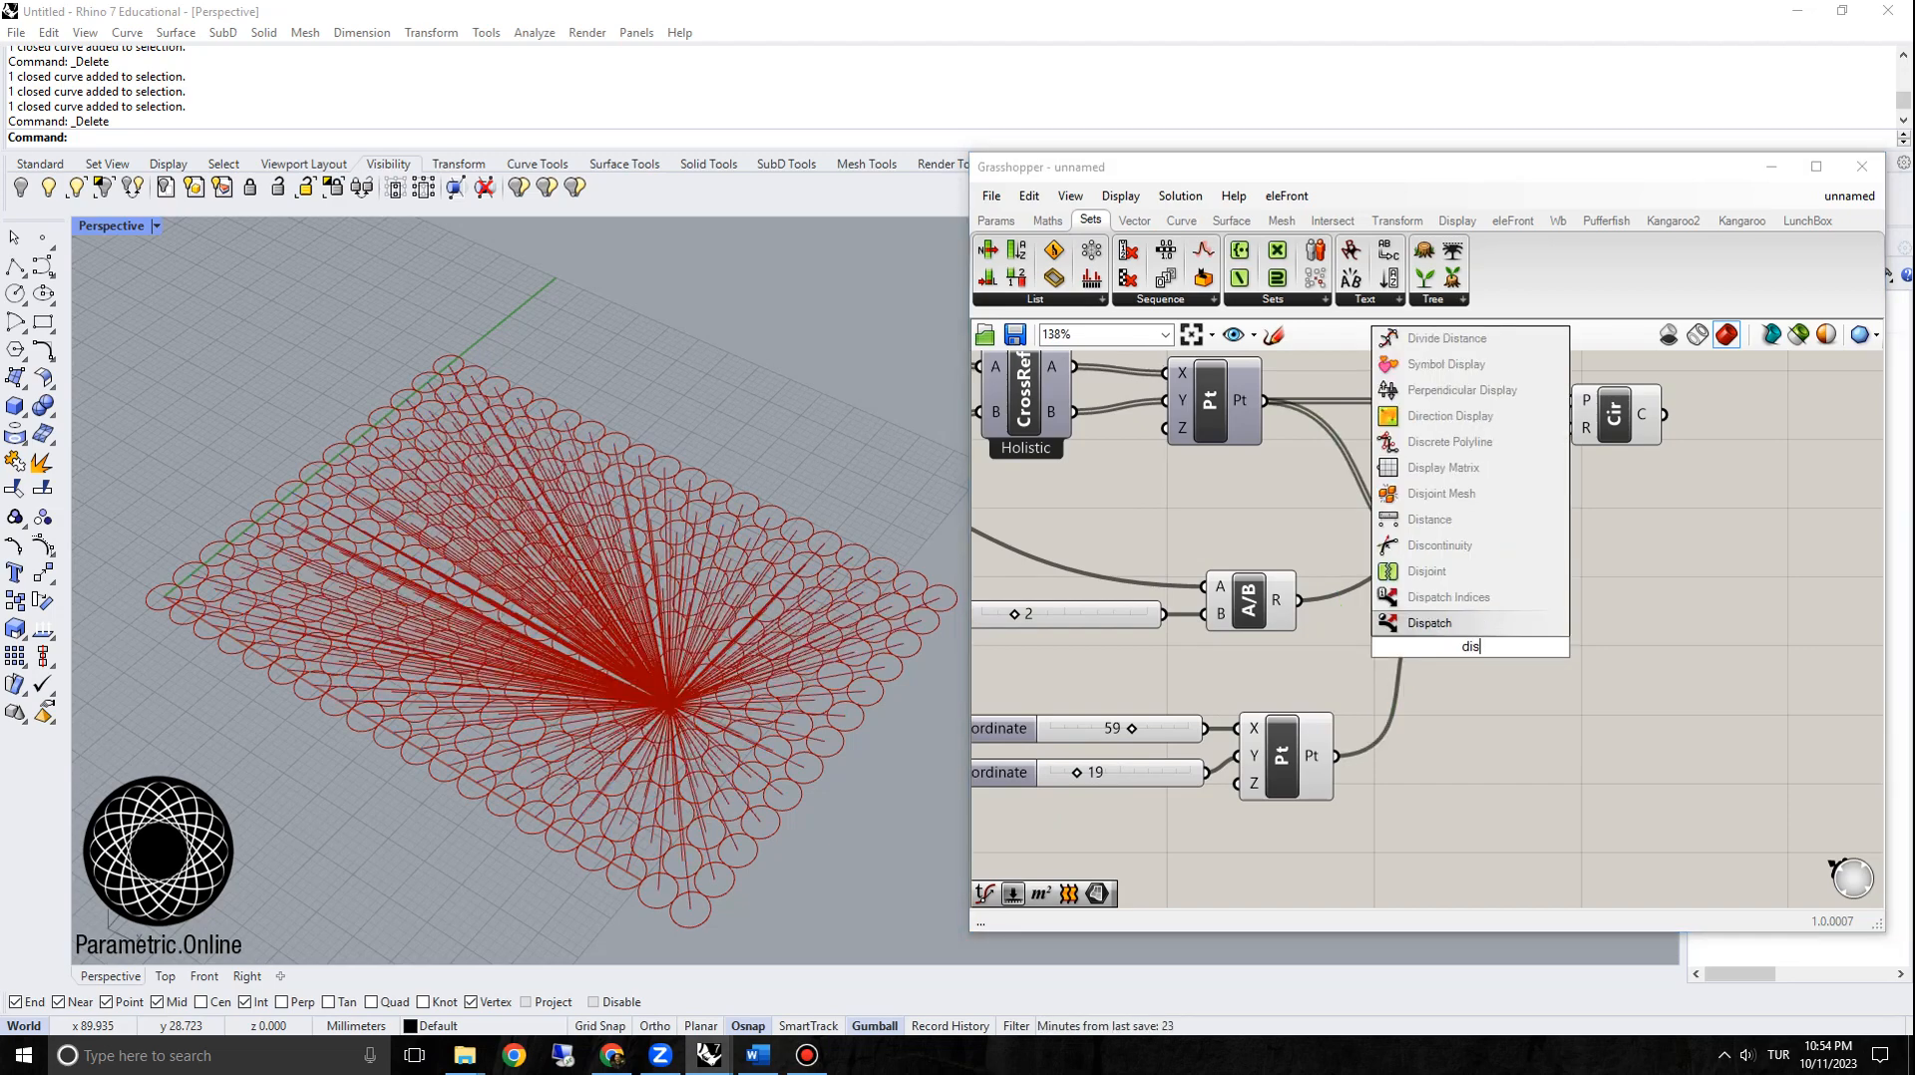
type("tance")
key("Return")
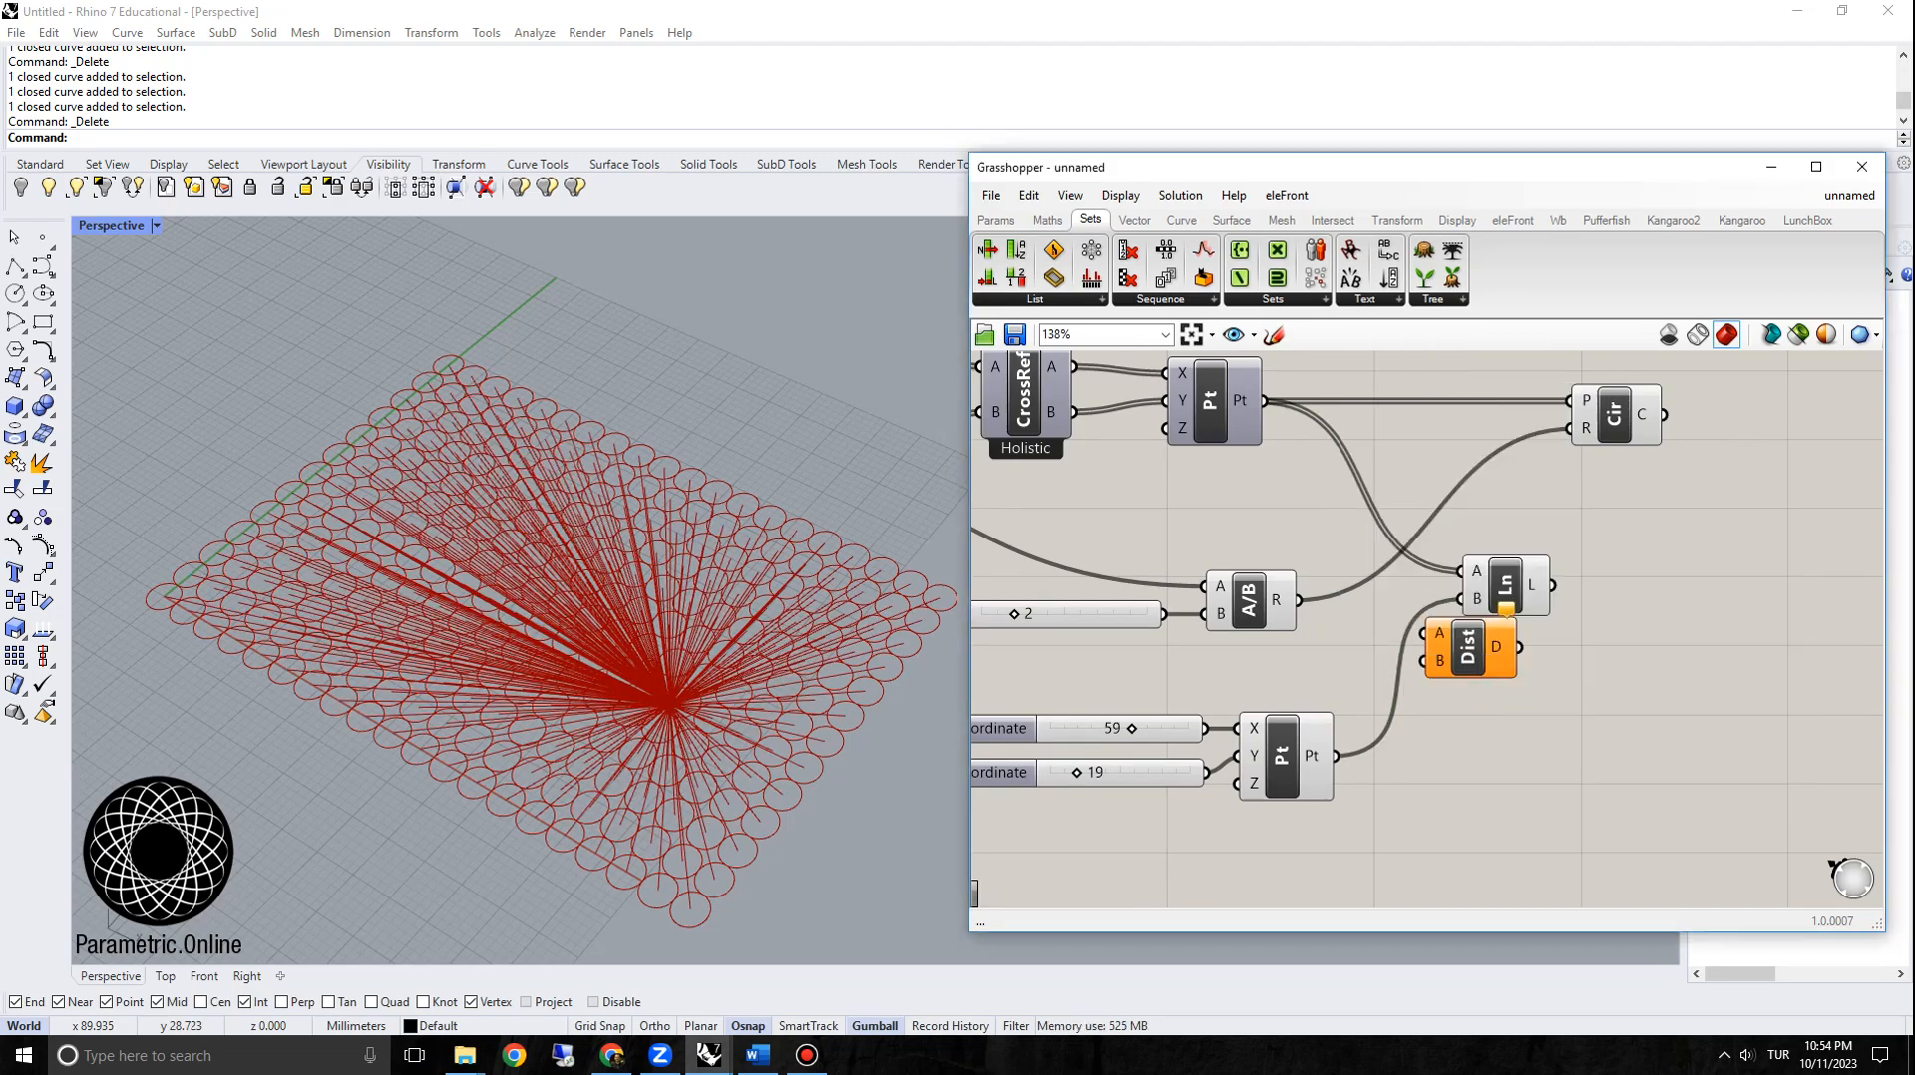
Step: Place the Distance component below Line and connect the grid points to A and the single point to B
left_click_drag(1468, 646, 1511, 684)
left_click_drag(1263, 401, 1466, 671)
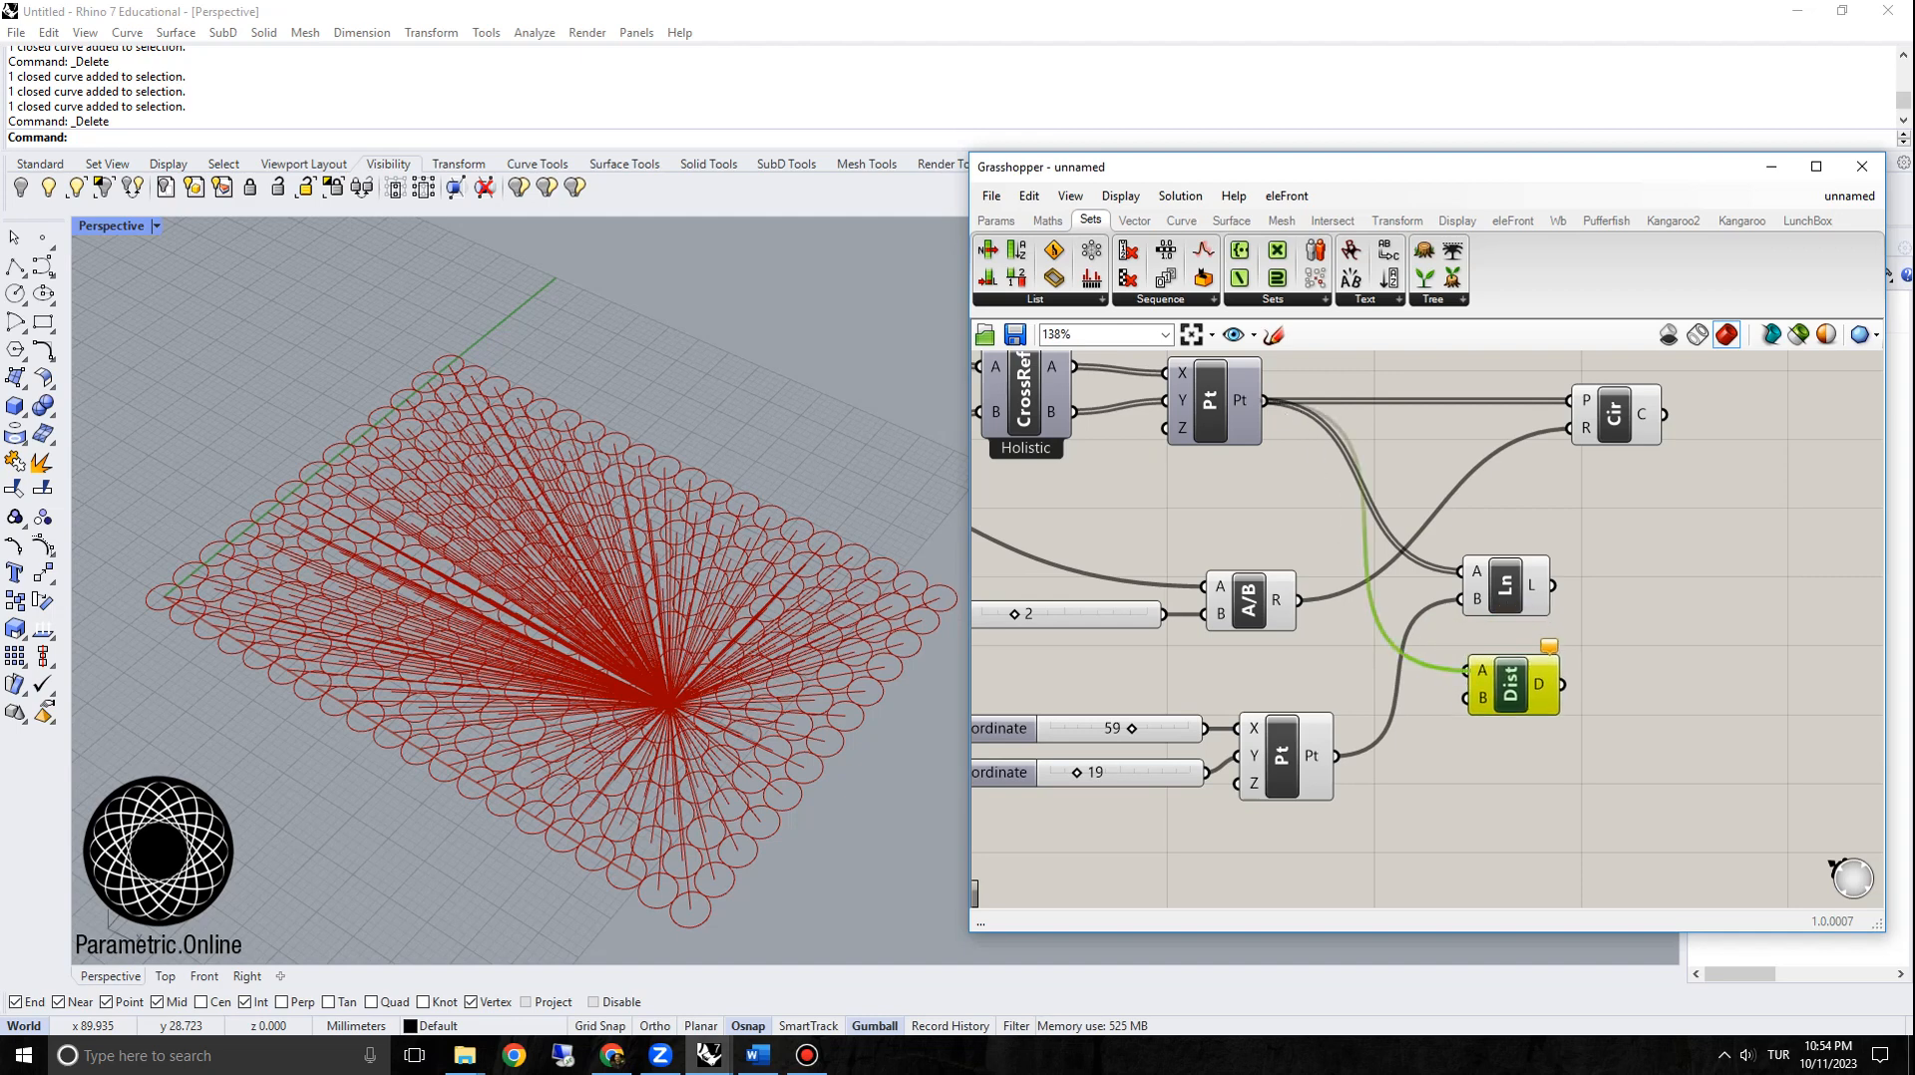
left_click_drag(1335, 756, 1504, 676)
right_click_drag(1496, 829, 1466, 755)
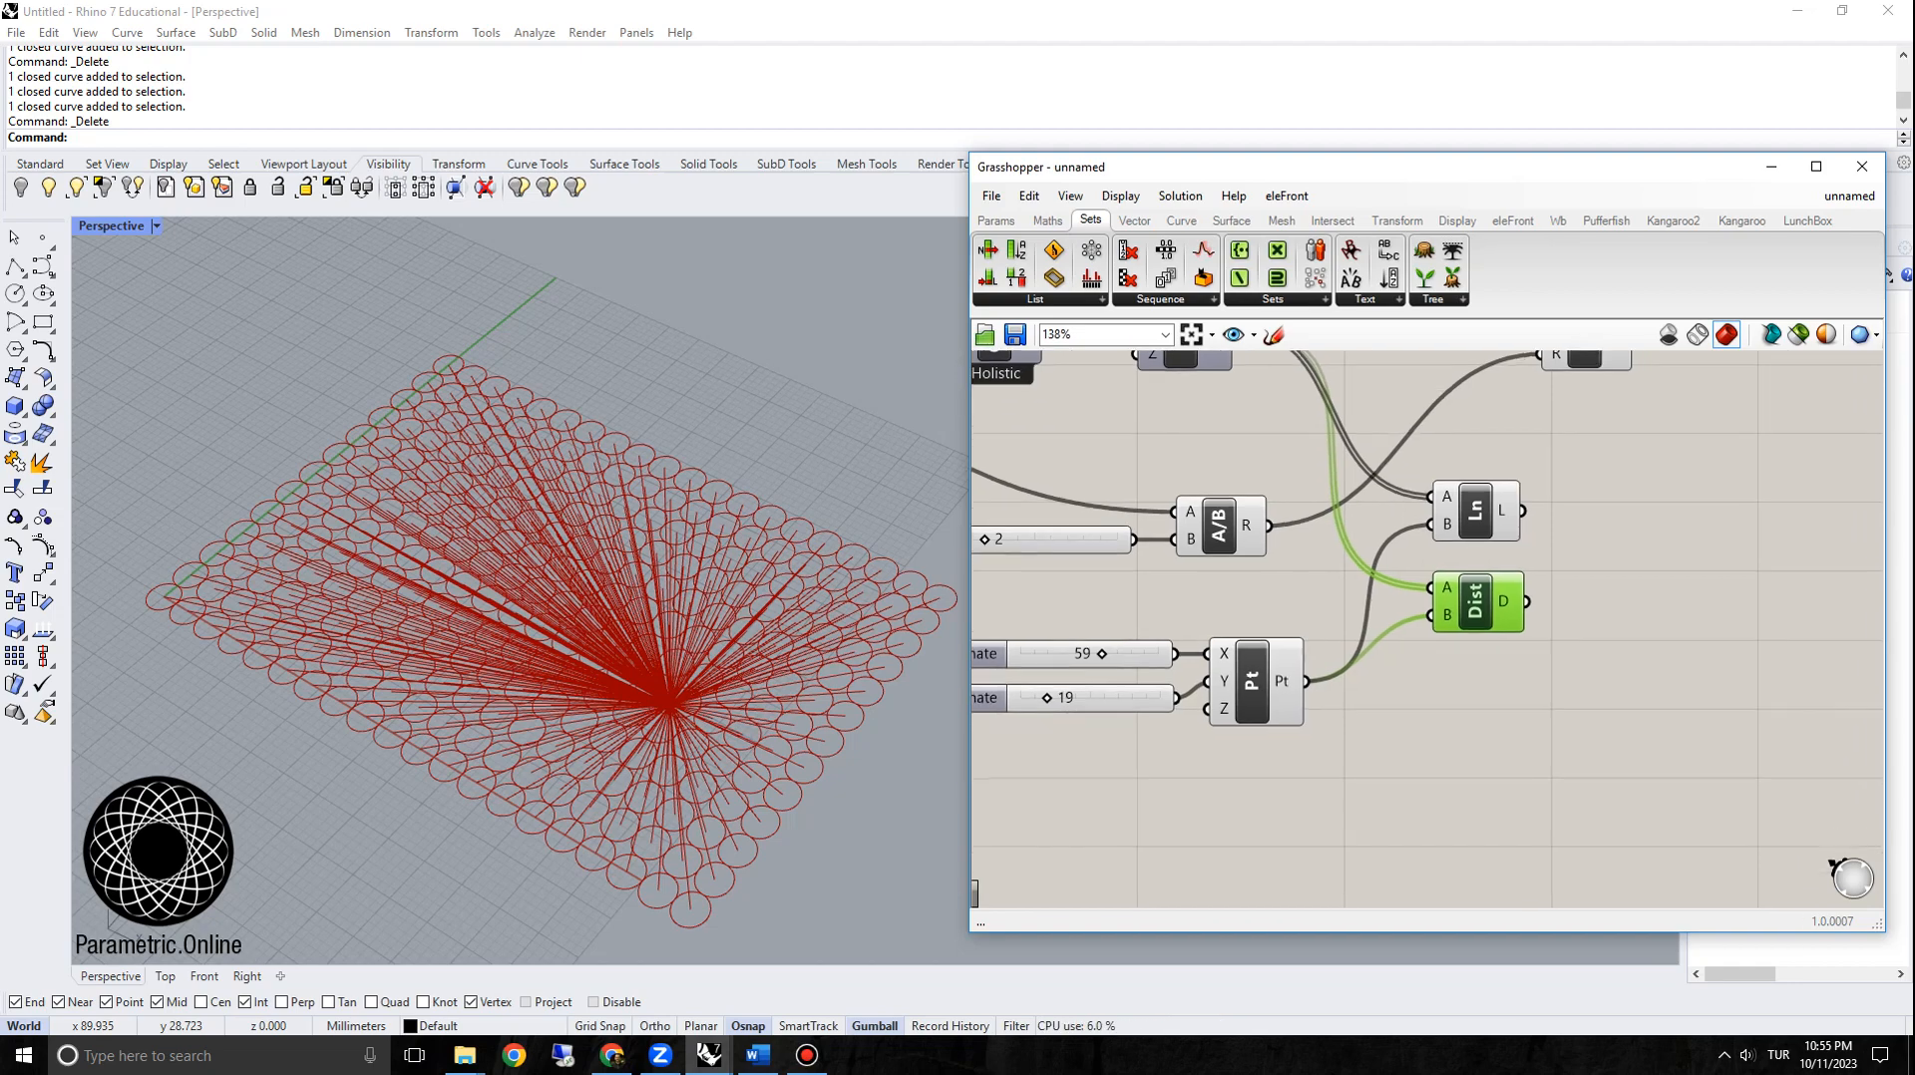
Step: Move the Circle component farther out and connect the Distance output to its radius input, replacing the Division result
mouse_move(1503, 601)
scroll(1319, 787, "down", 3)
scroll(1467, 525, "up", 2)
left_click_drag(1492, 501, 1592, 502)
right_click_drag(1593, 502, 1535, 421)
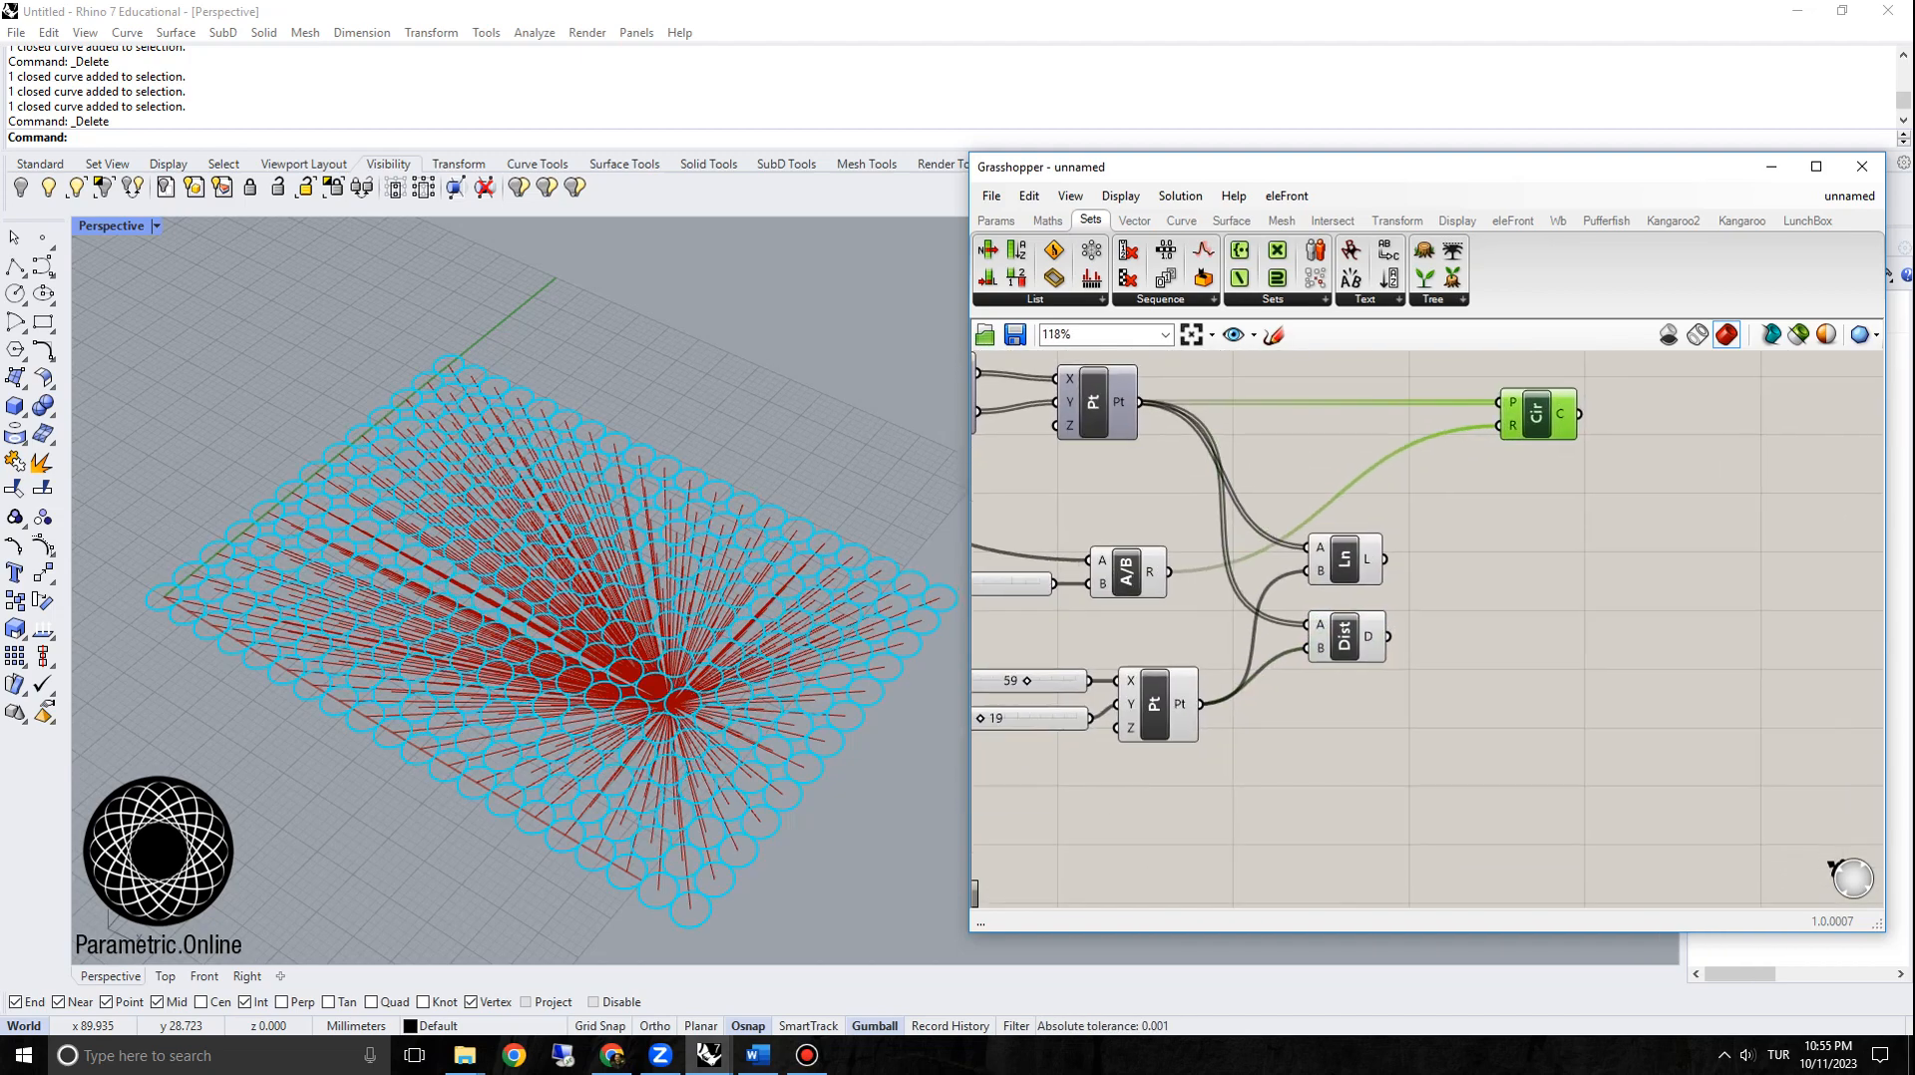
left_click_drag(1387, 637, 1499, 425)
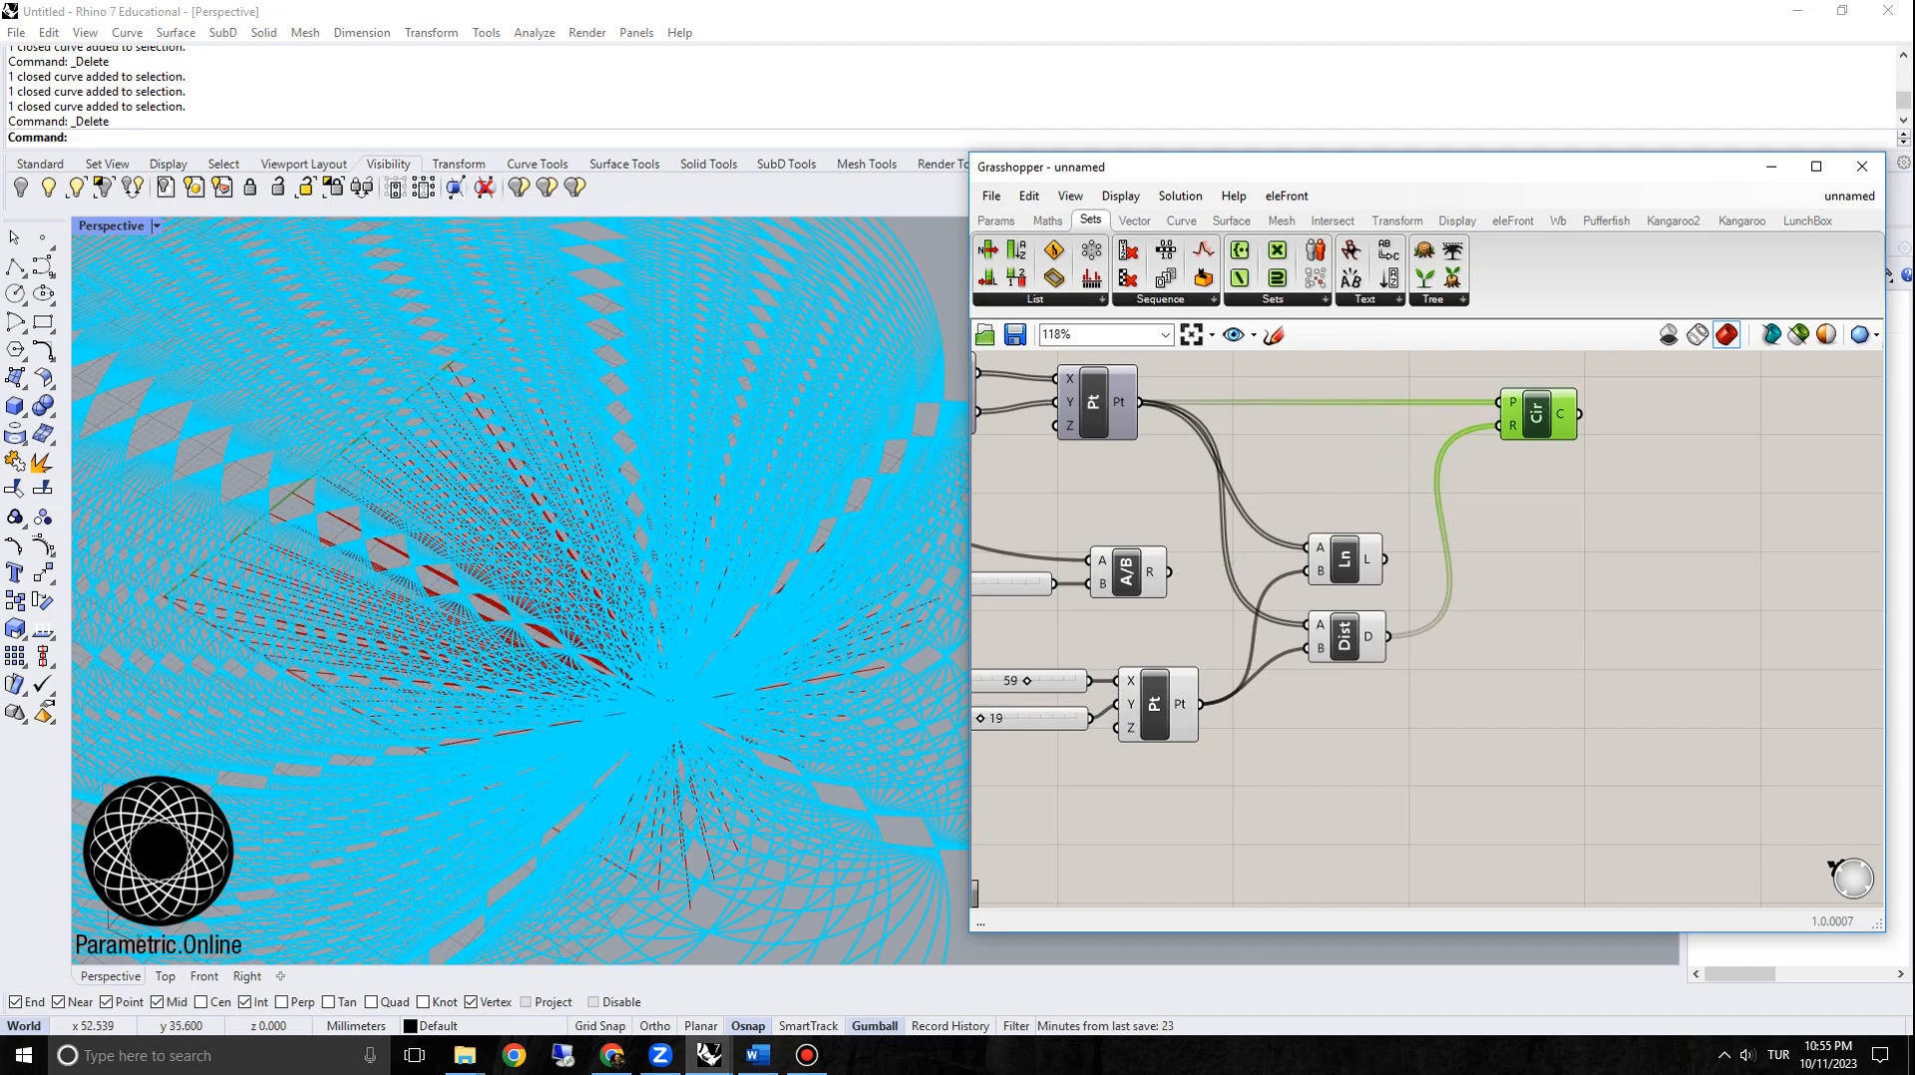
scroll(379, 574, "down", 7)
scroll(319, 548, "up", 3)
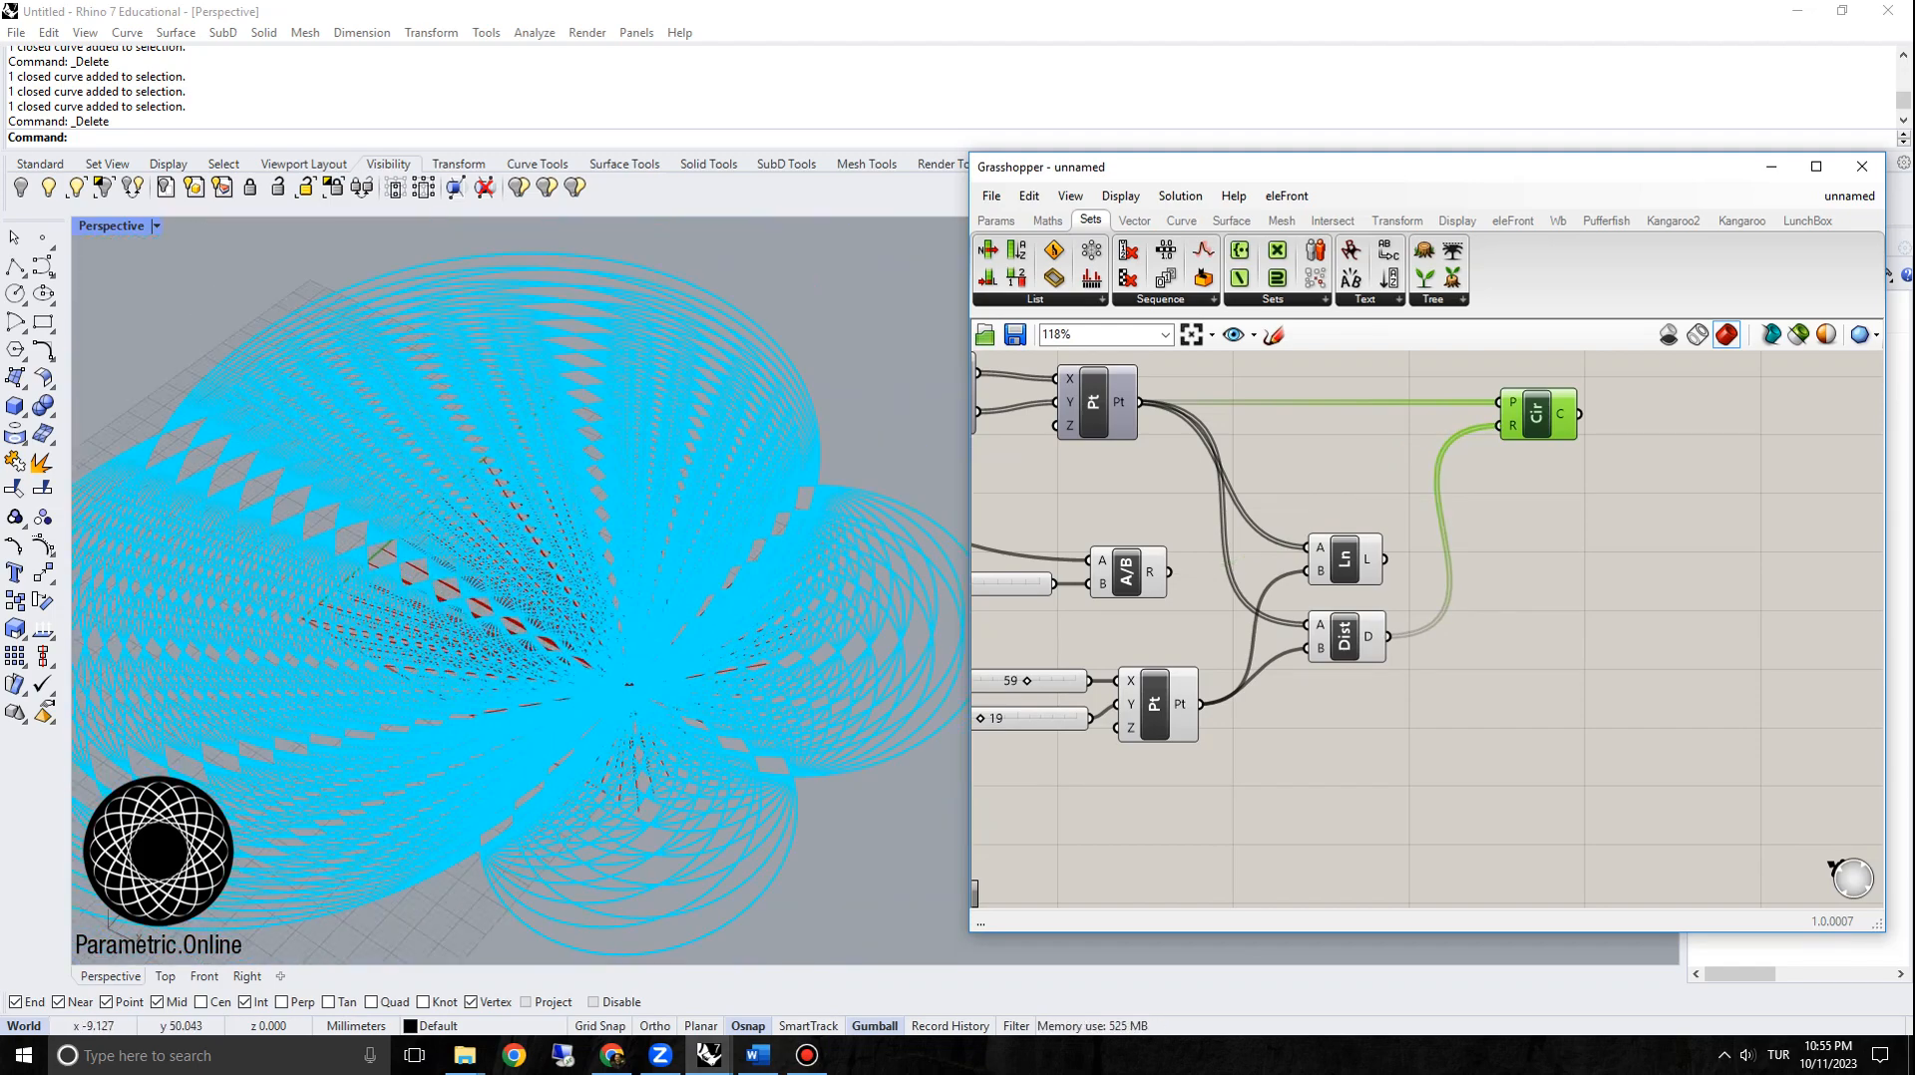
Step: Add a Division component below Circle, with the Distance output as A and a number slider set to 100 as B
double_click(1475, 638)
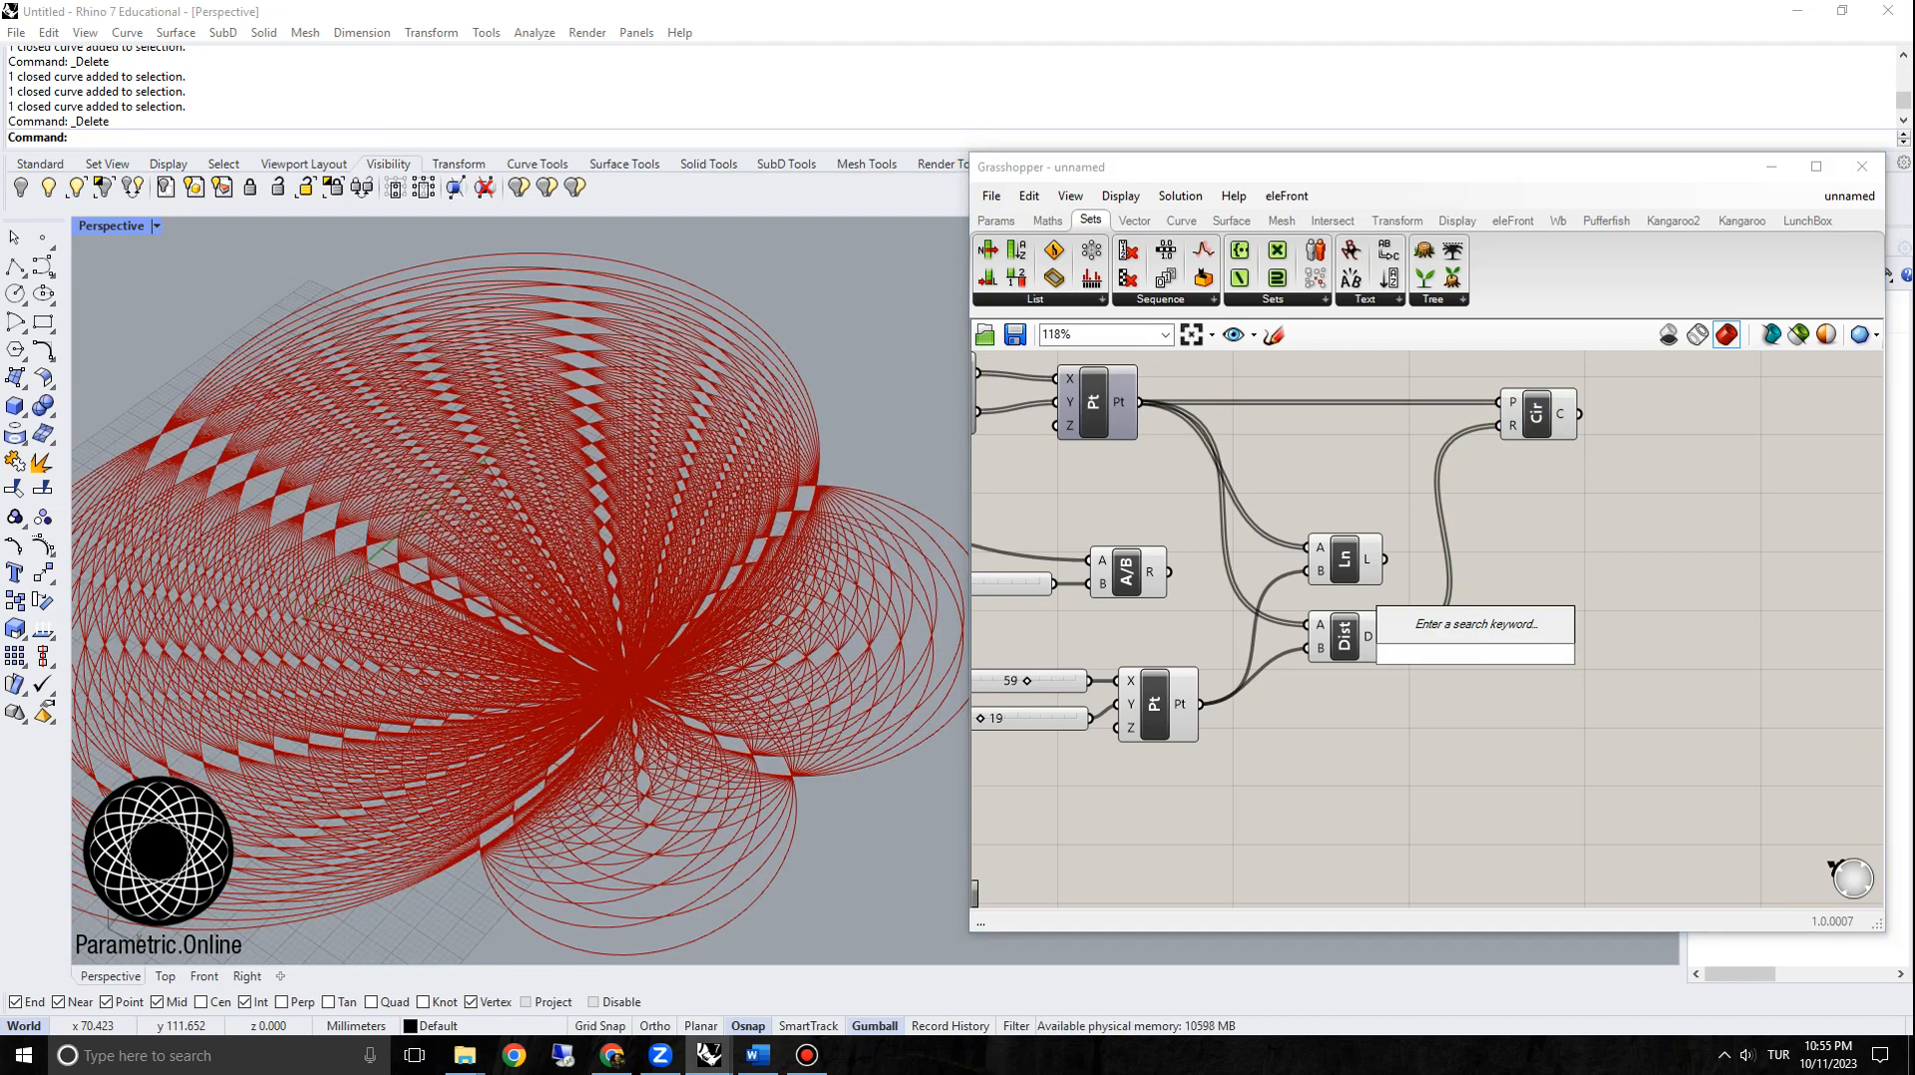
type("divis")
key("Return")
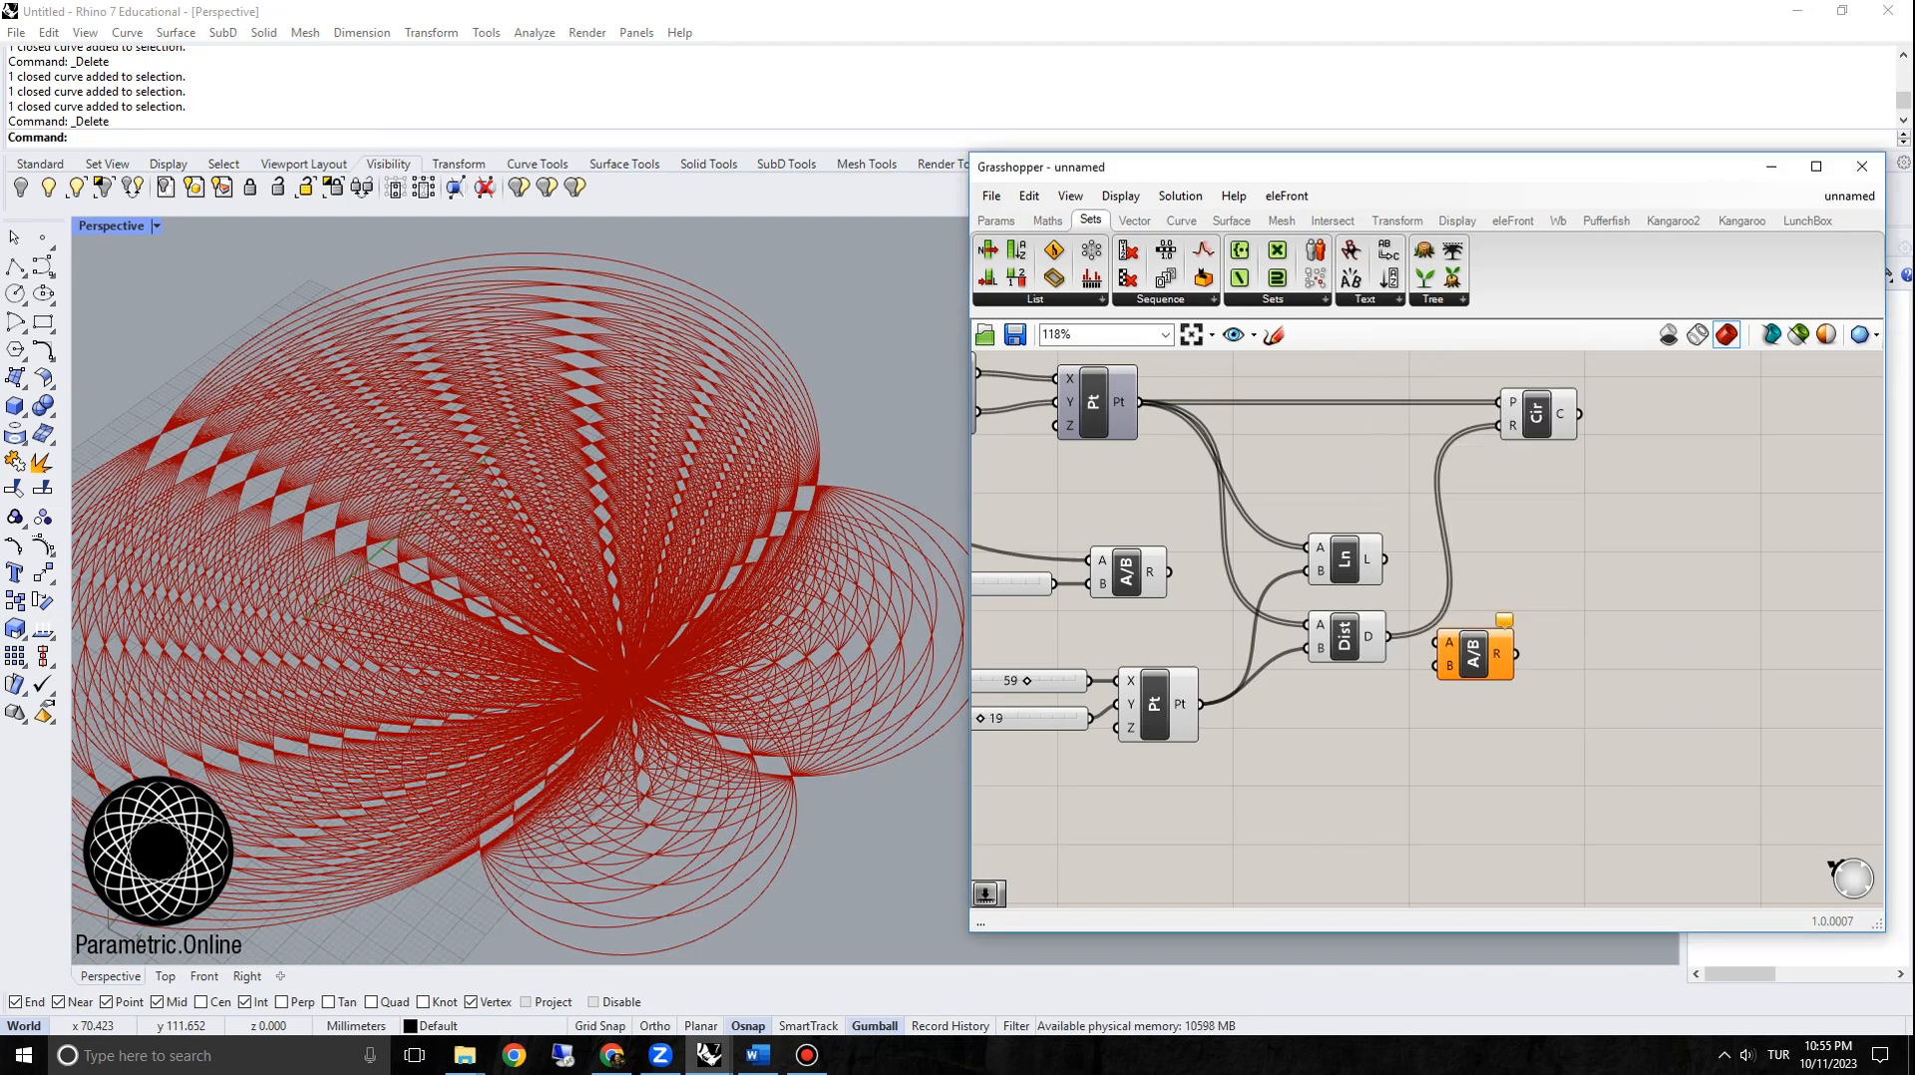
left_click_drag(1387, 637, 1530, 692)
double_click(1367, 688)
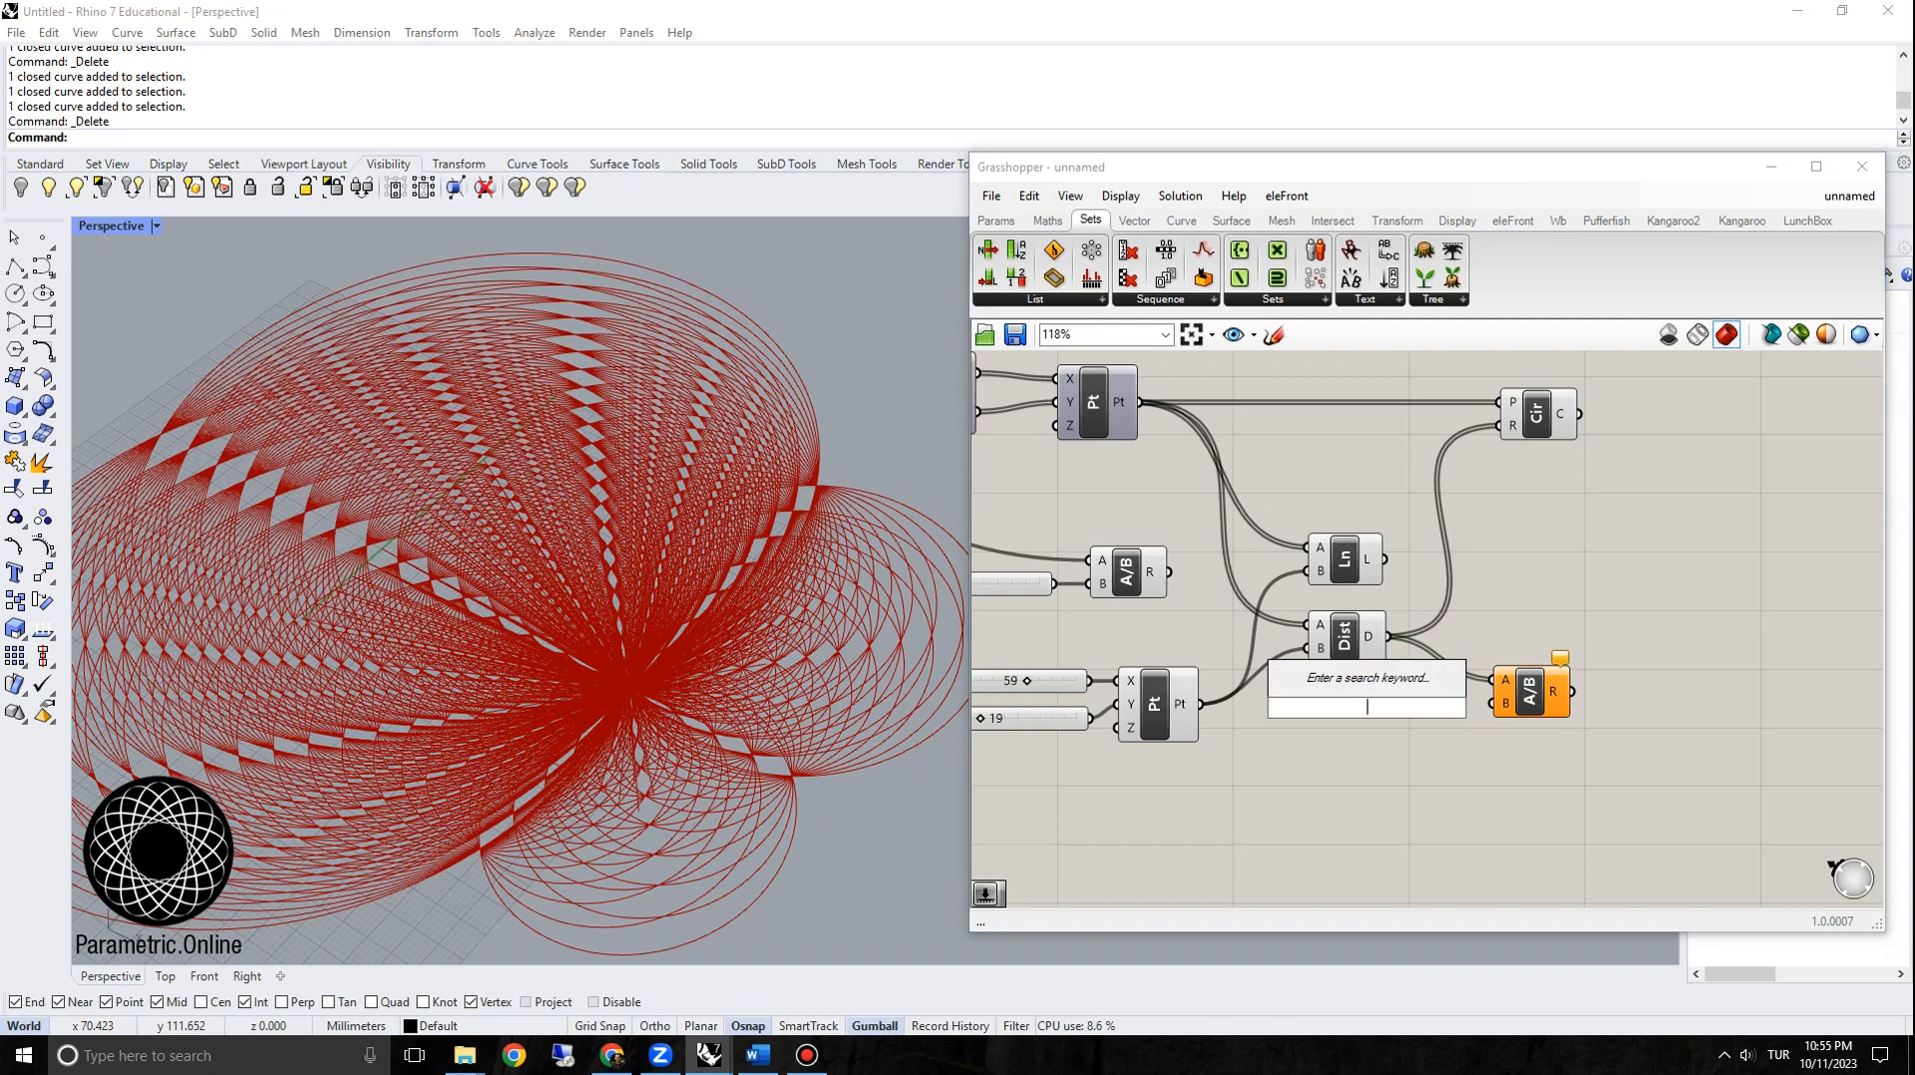
type("100")
key("Return")
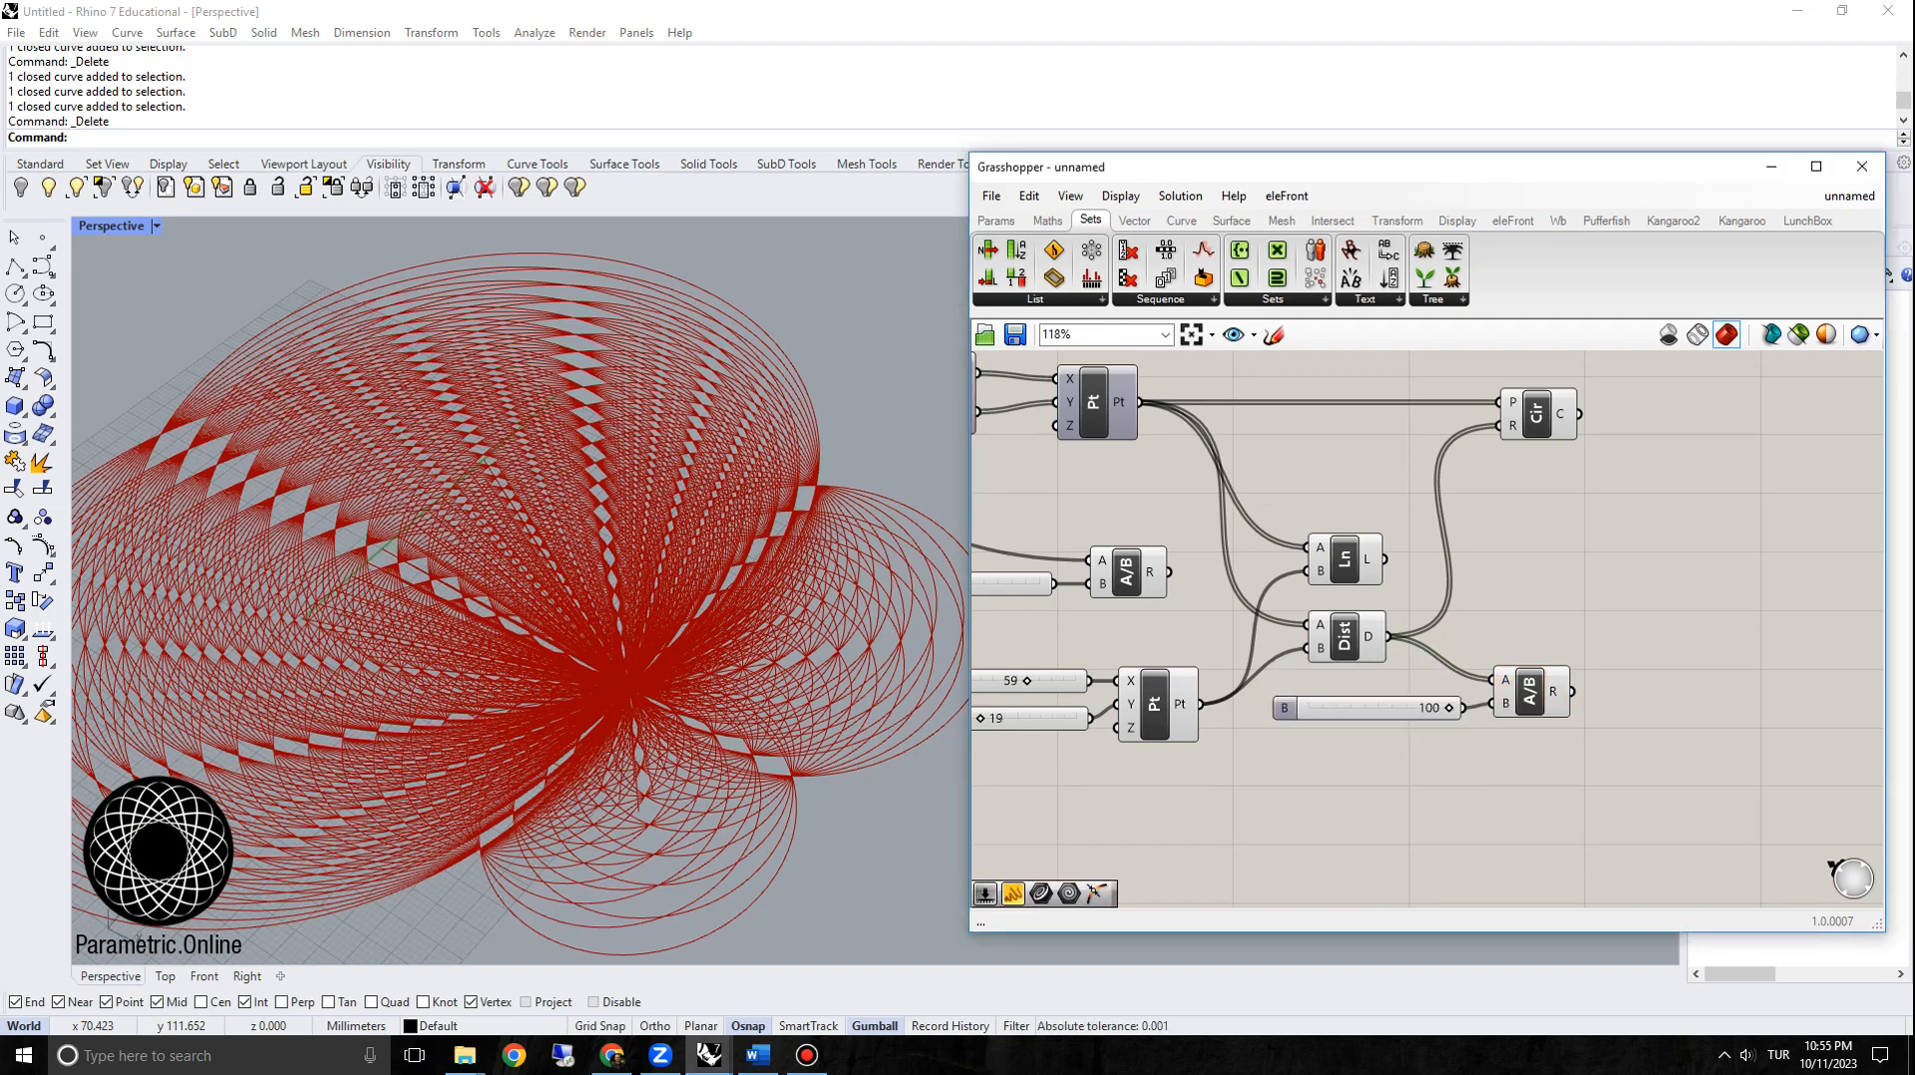
Step: Connect the new Division result to the Circle's radius input in place of the direct Distance connection, and inspect the circles
left_click_drag(1547, 536, 1501, 426)
left_click(1537, 414)
scroll(509, 748, "up", 4)
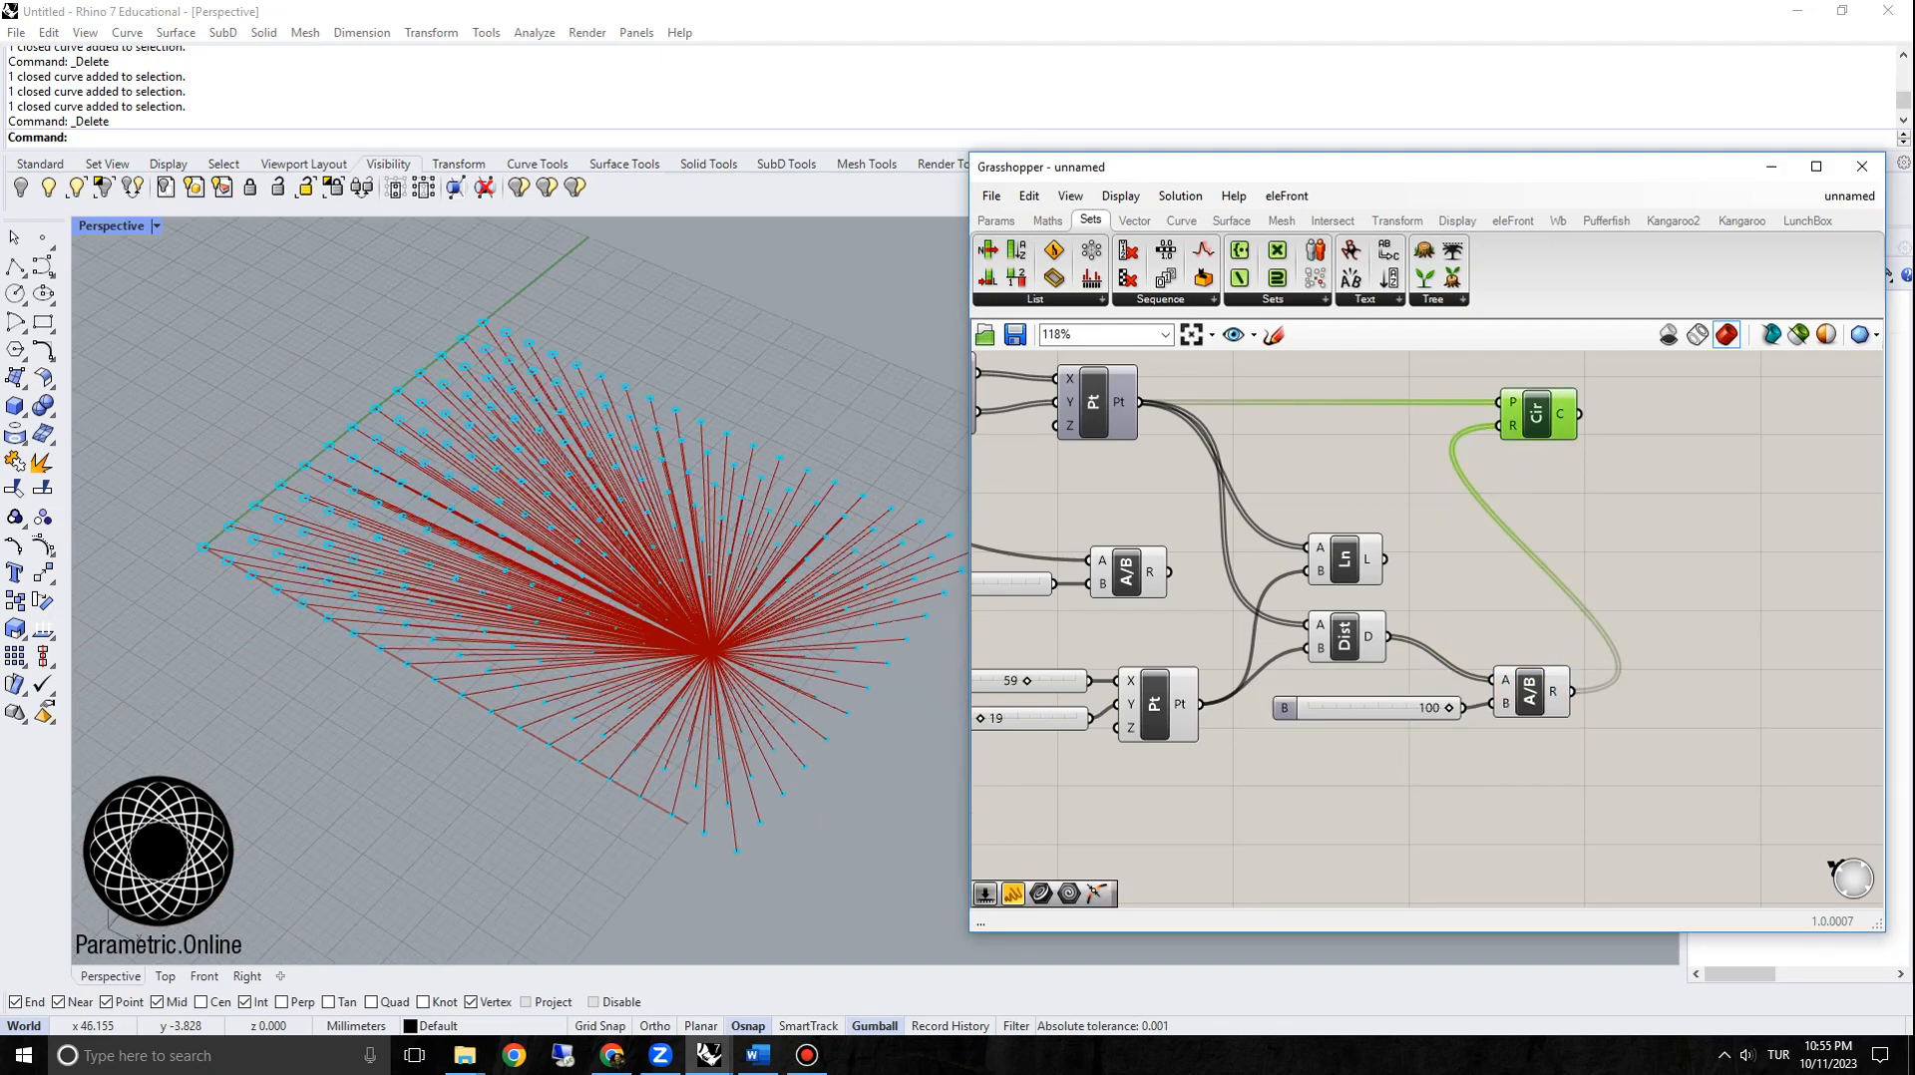
right_click_drag(549, 688, 758, 686)
scroll(698, 701, "down", 4)
scroll(776, 690, "up", 2)
Step: Turn off the preview of the Line component so only the circles and the points remain displayed
left_click(1344, 561)
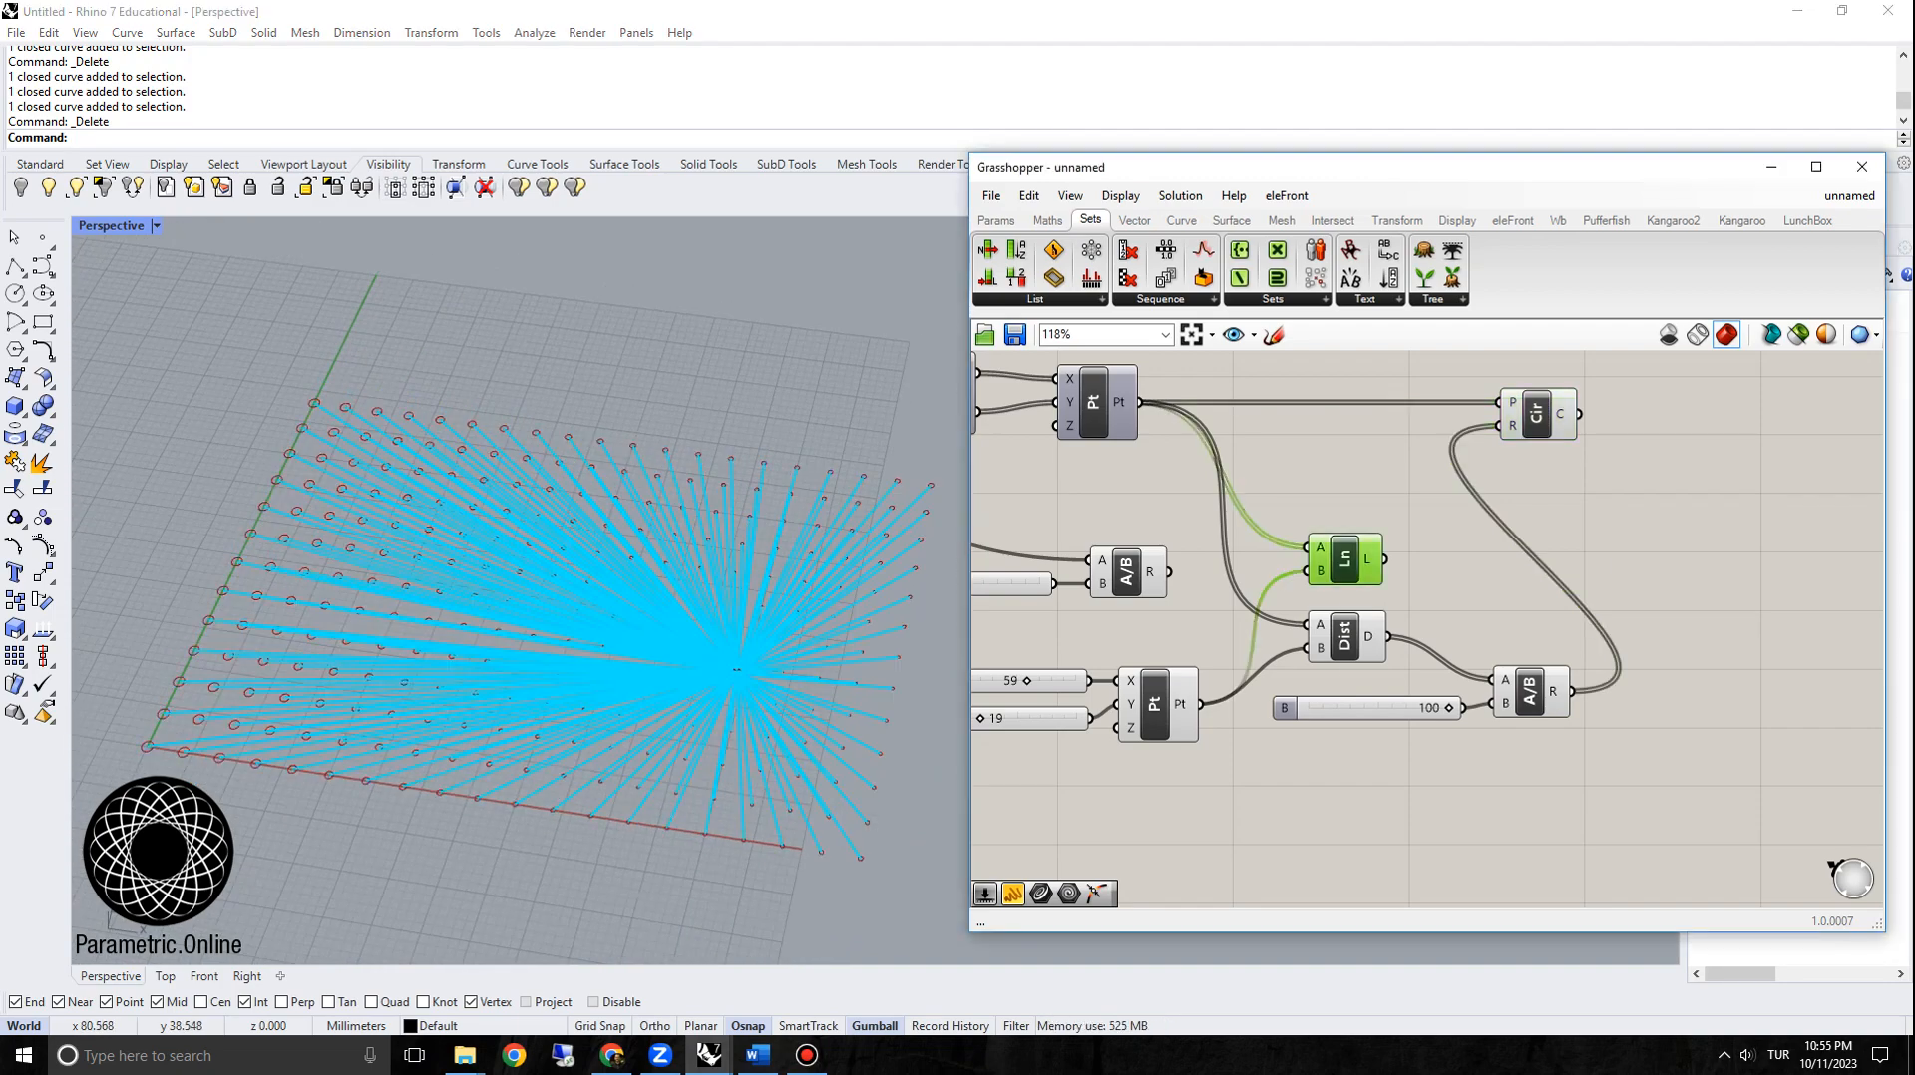
right_click(1346, 559)
left_click(1399, 592)
right_click_drag(726, 675, 683, 695)
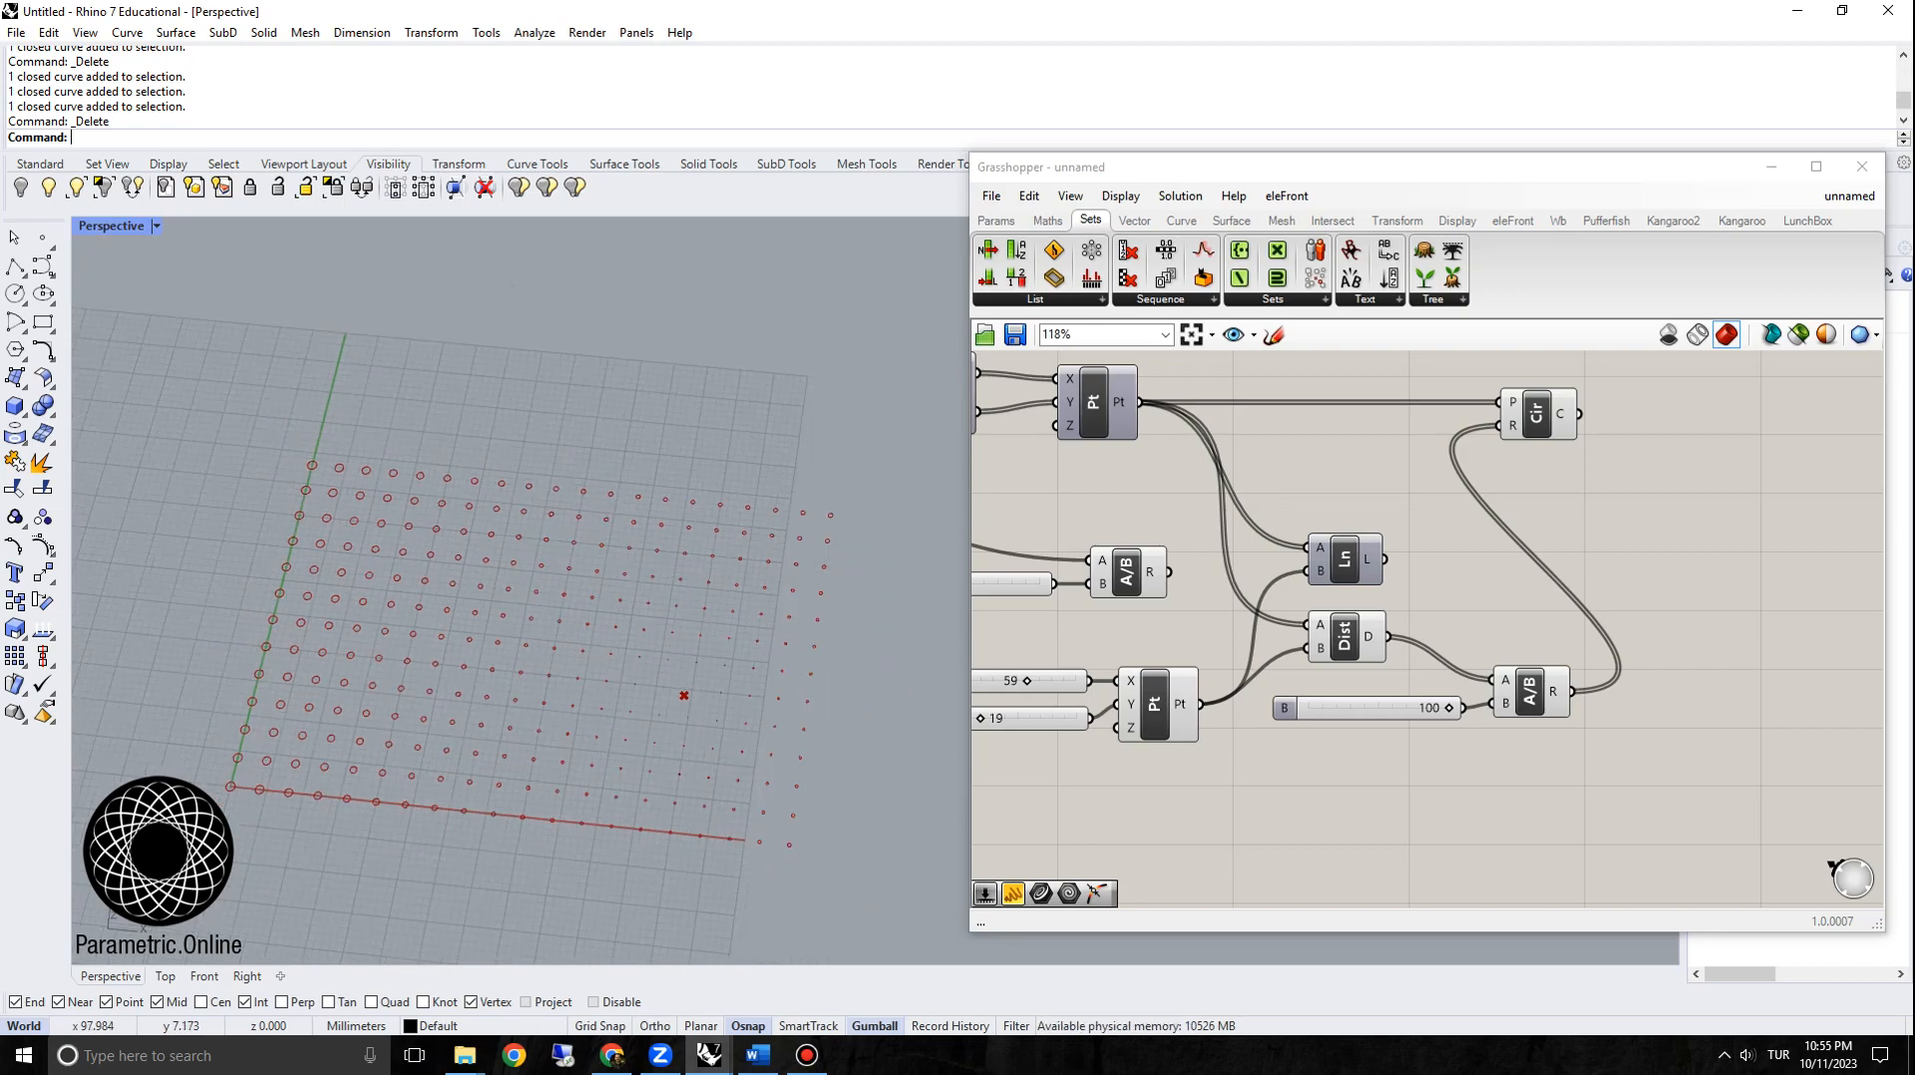
Step: Set the slider that divides the distances to 27 to enlarge the circles
right_click_drag(1336, 788, 1369, 791)
left_click_drag(1478, 711, 1380, 711)
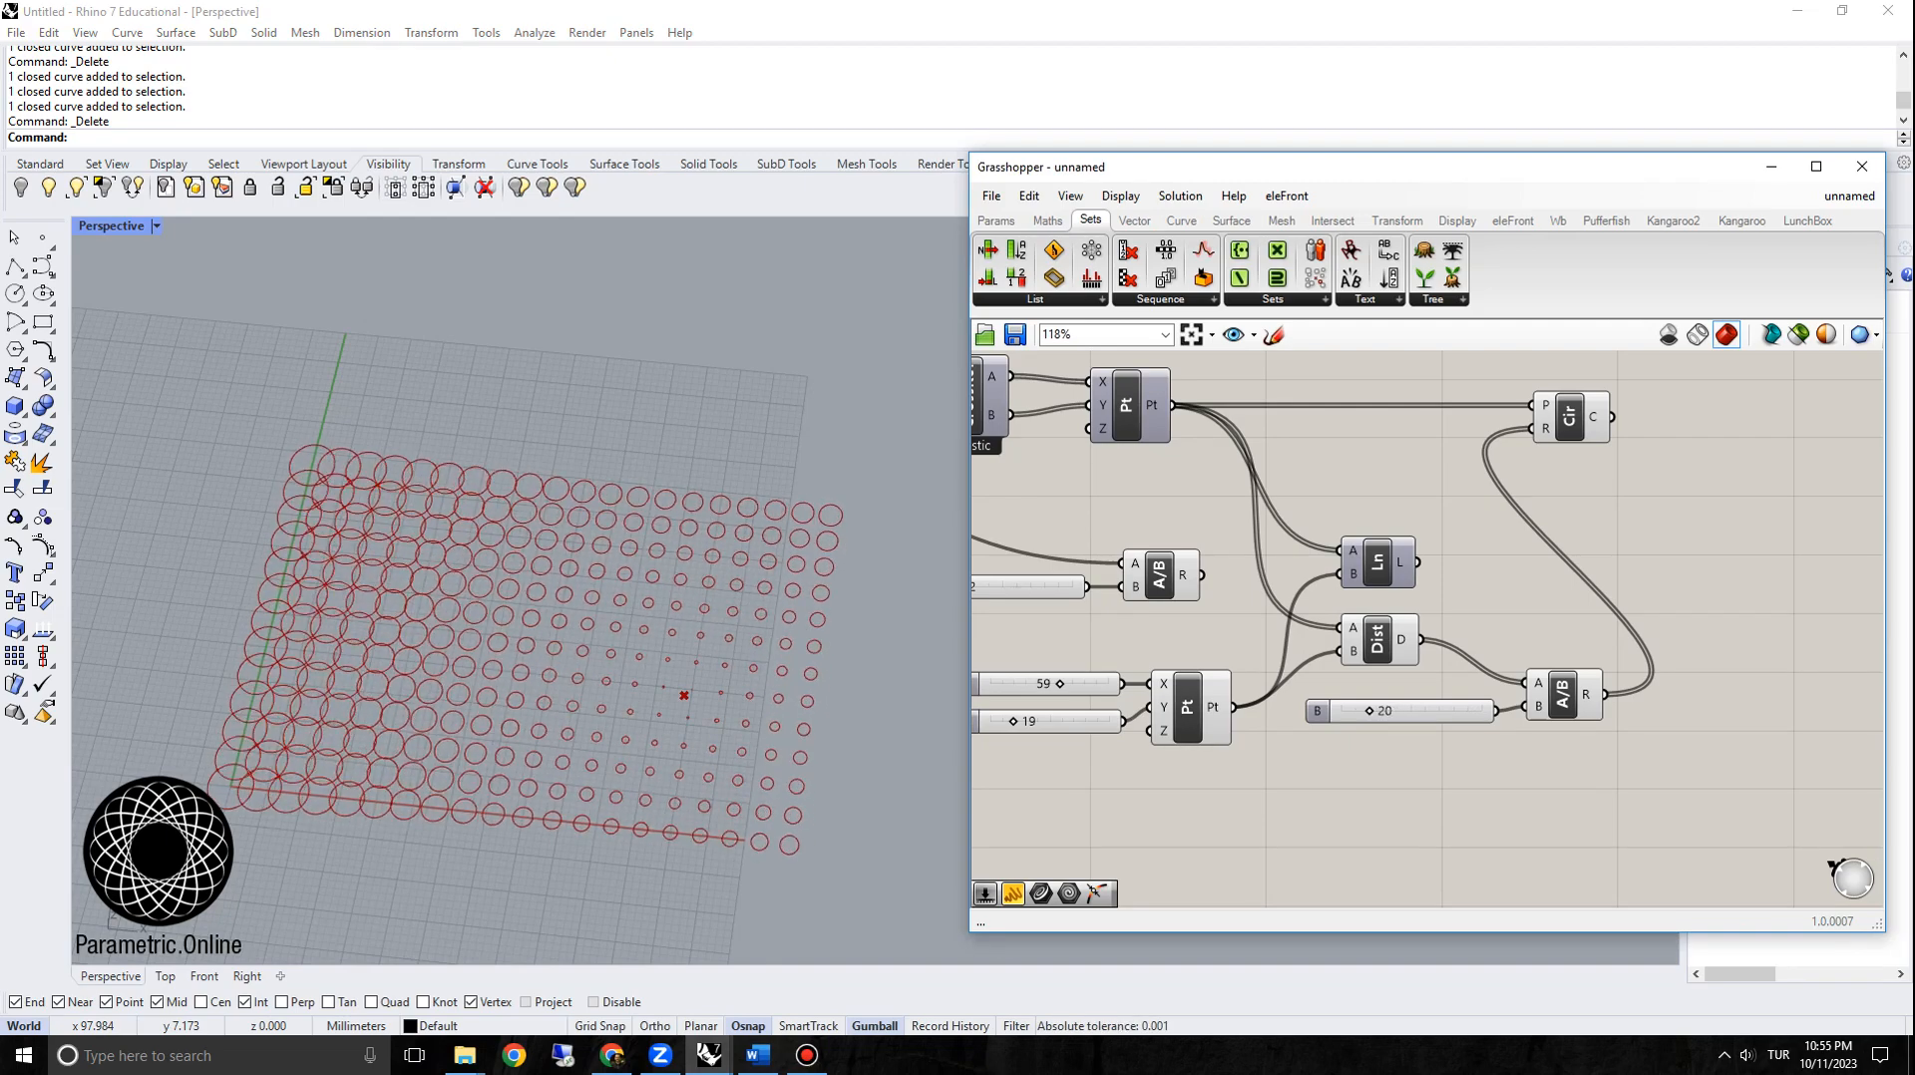
right_click_drag(1416, 798, 1500, 779)
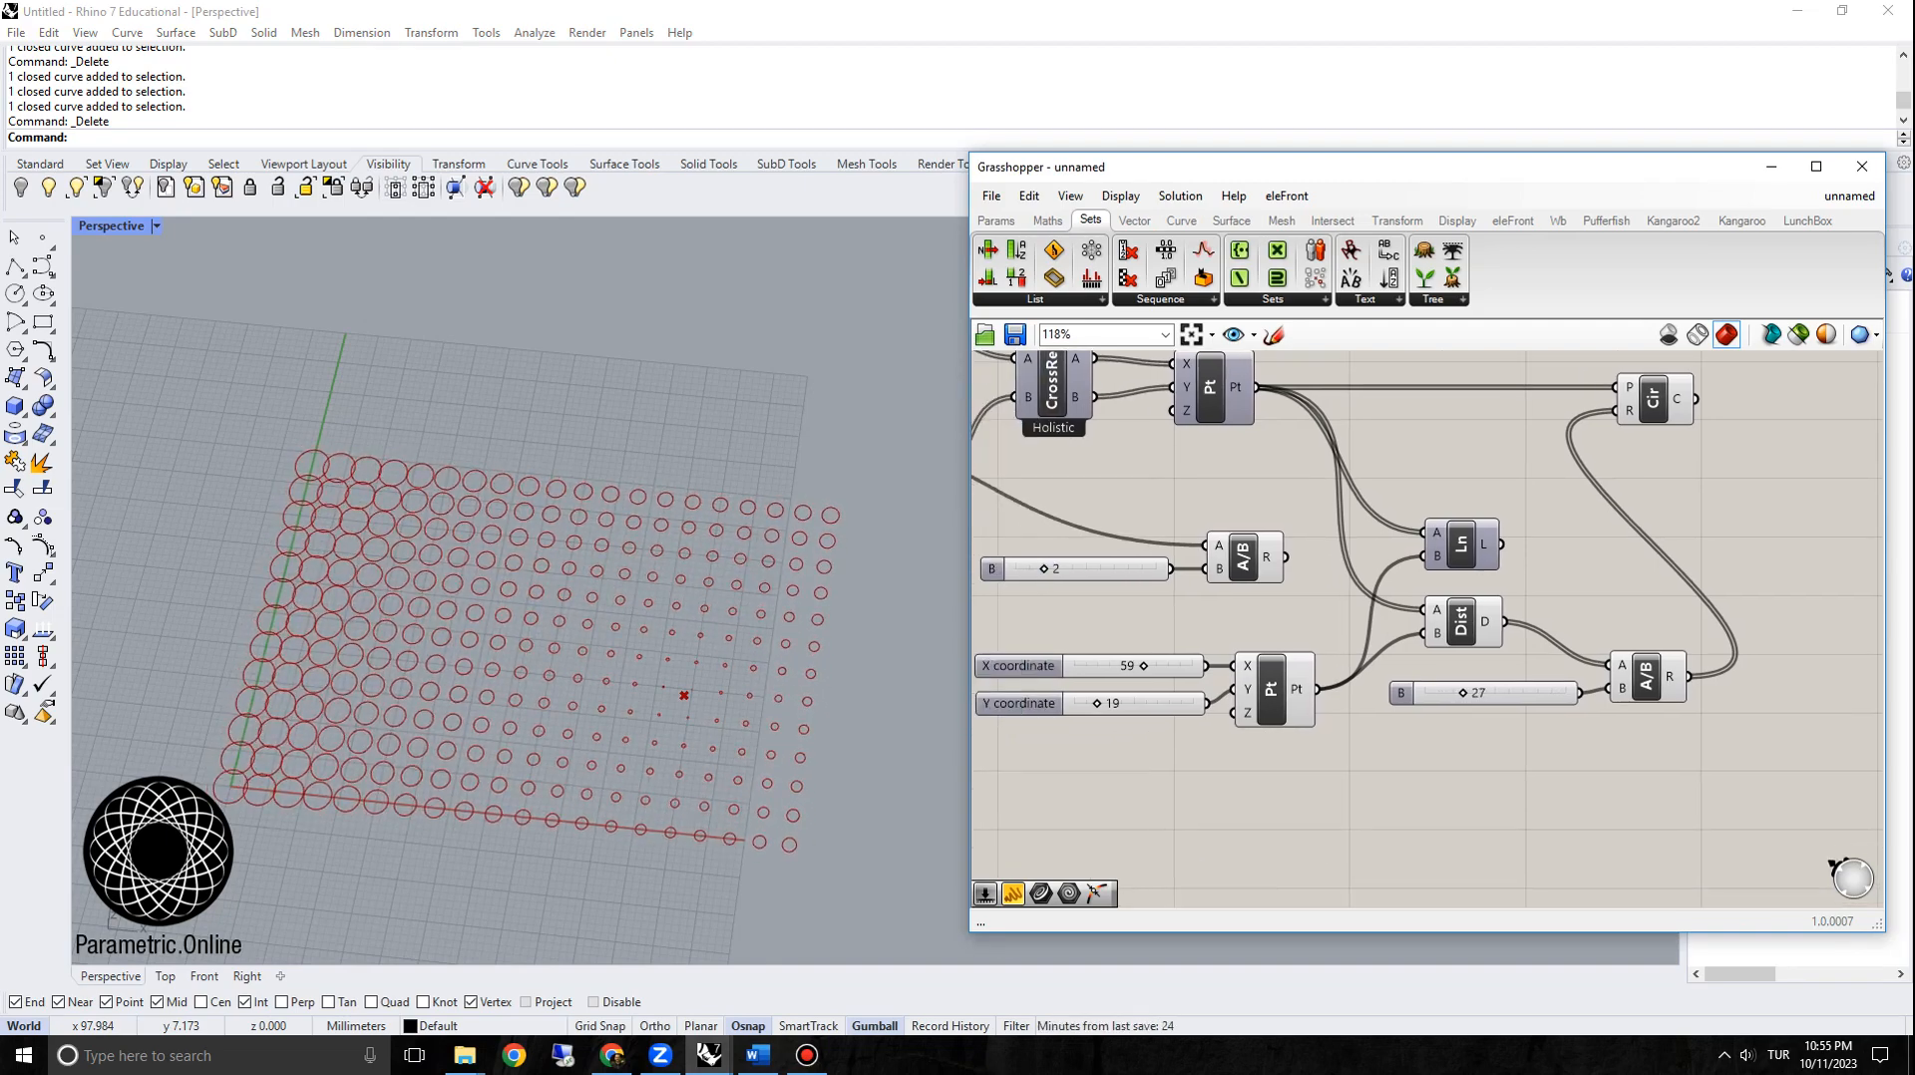
Step: Set the attractor point's X coordinate to 14 and check the circle grid around its new position
mouse_move(1094, 666)
left_mouse_down()
mouse_move(1147, 666)
mouse_move(1090, 666)
left_mouse_up()
right_click_drag(804, 561, 864, 579)
scroll(809, 794, "up", 2)
right_click_drag(807, 792, 773, 773)
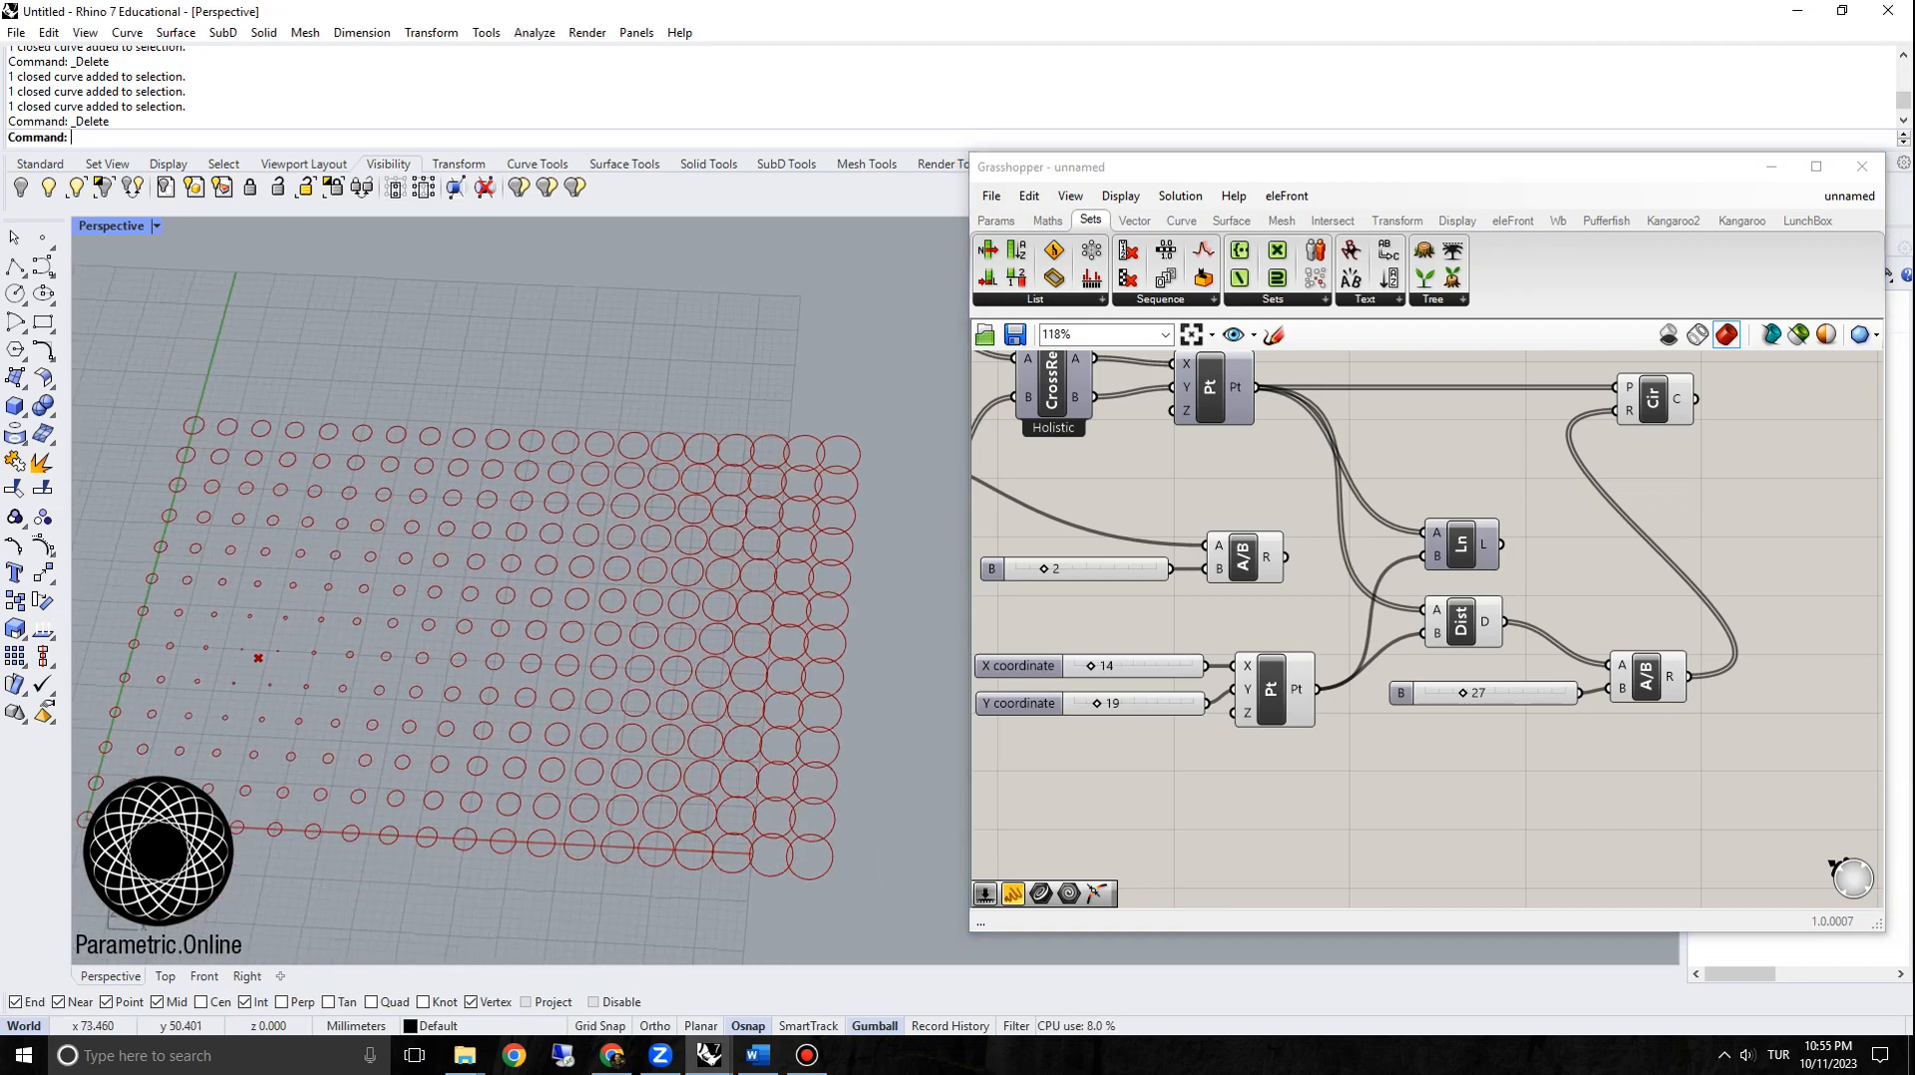
Step: Examine how the circle sizes change with distance from the attractor point and where neighbouring circles overlap
scroll(803, 638, "down", 2)
right_click_drag(718, 638, 683, 655)
scroll(676, 657, "up", 2)
scroll(677, 657, "down", 2)
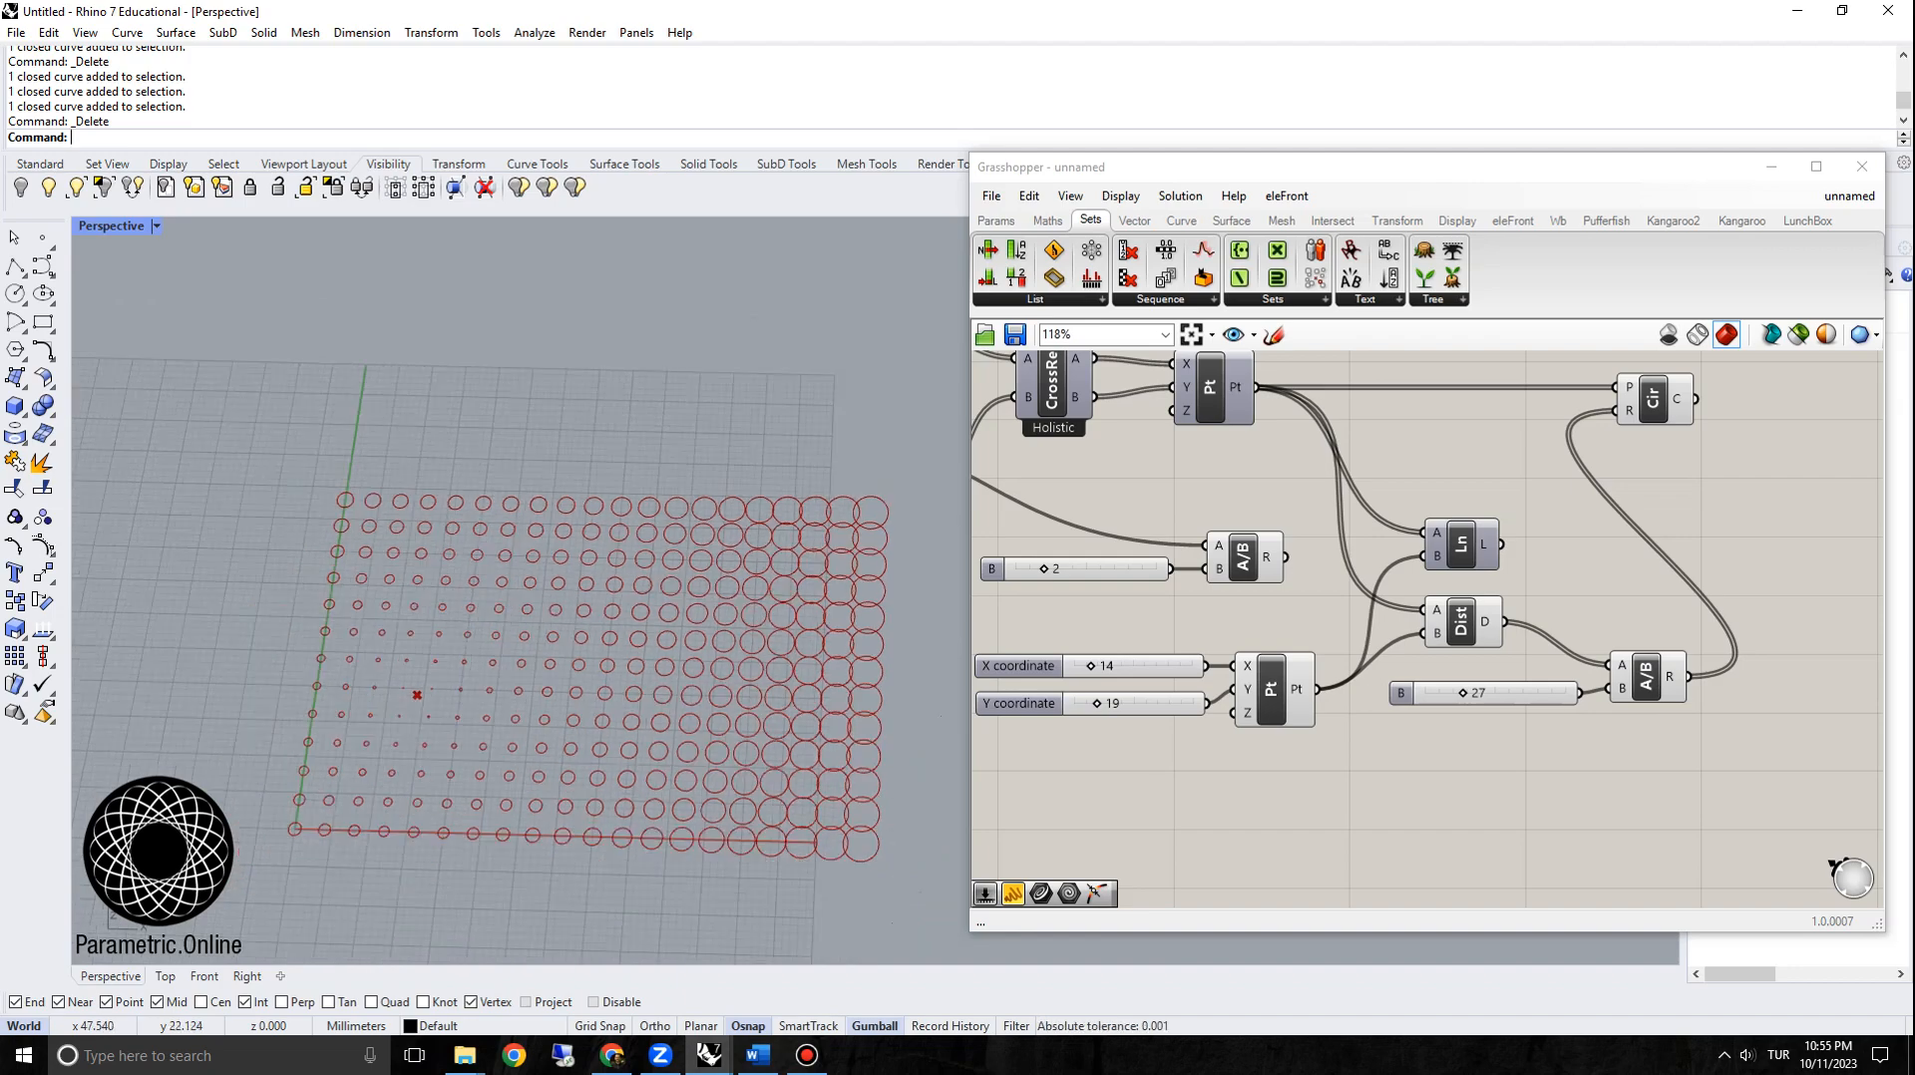
right_click_drag(892, 666, 875, 660)
scroll(875, 660, "up", 2)
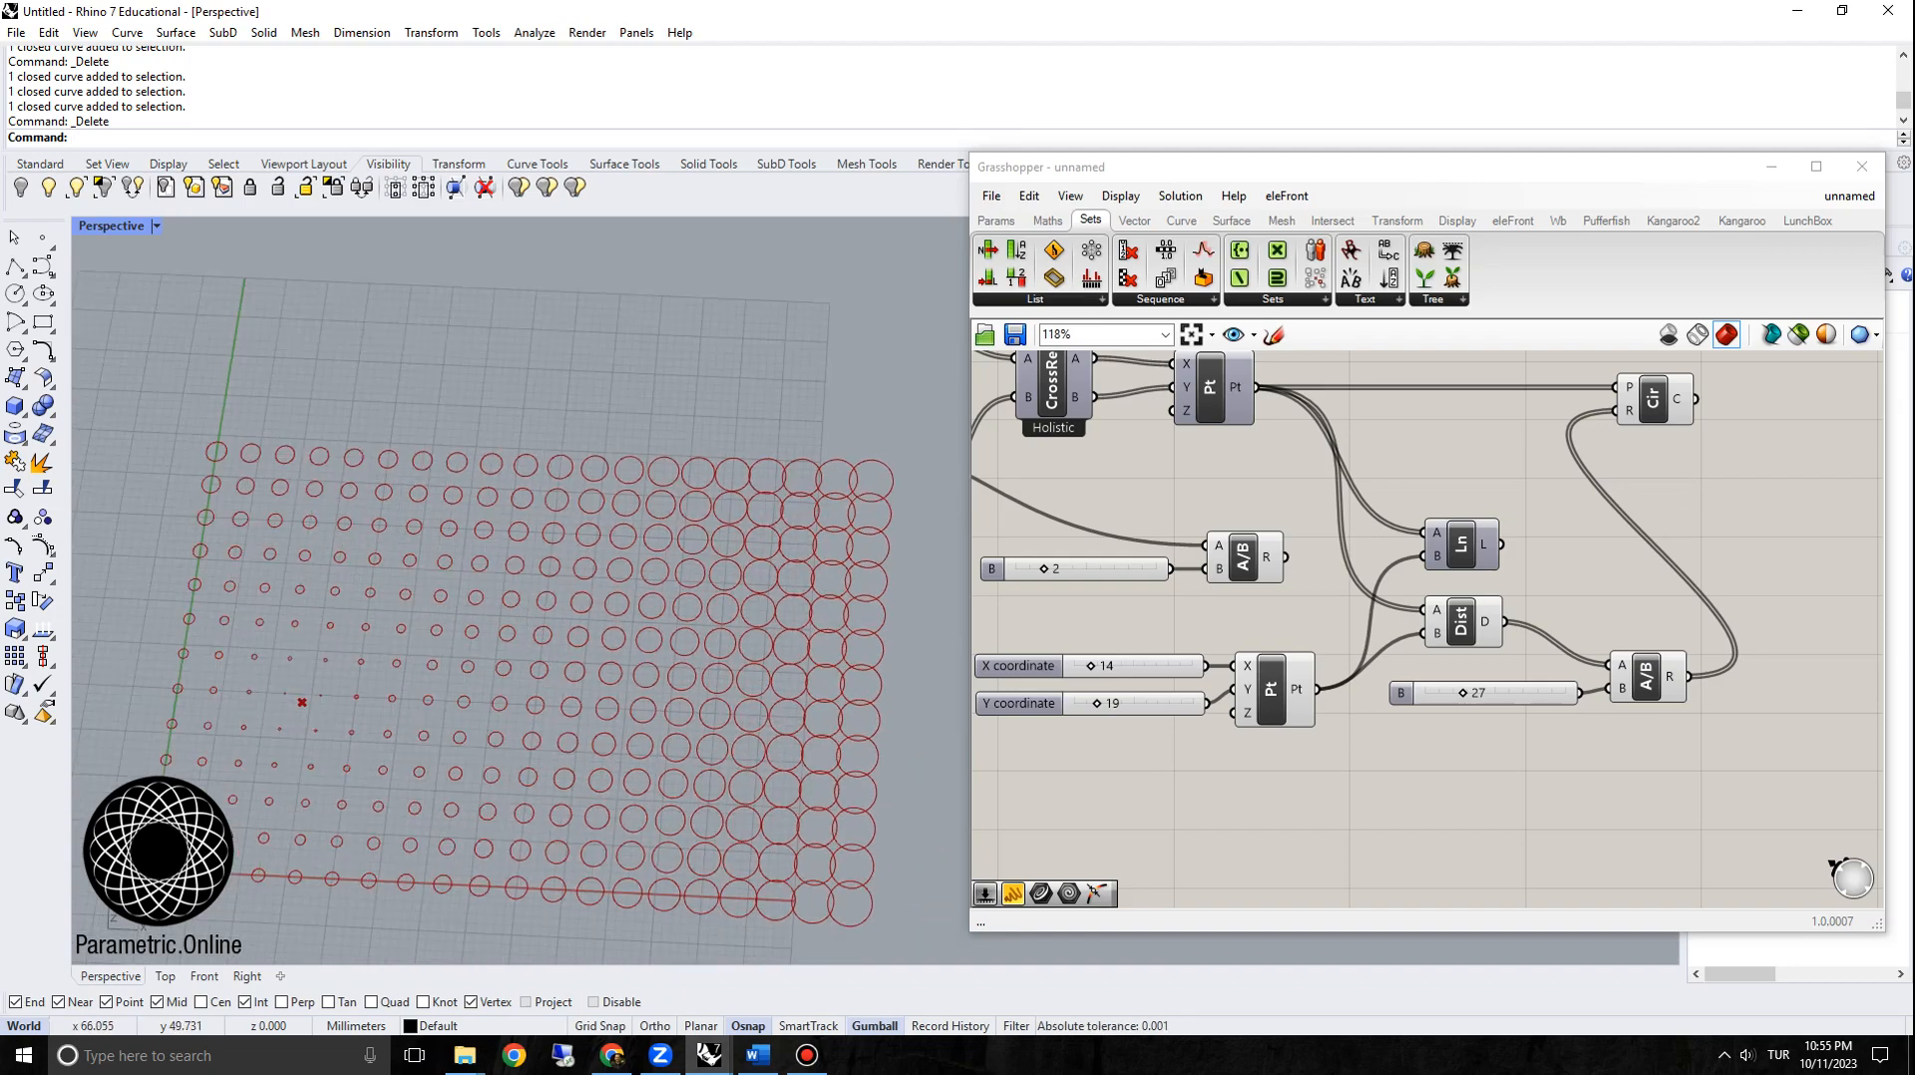
scroll(663, 618, "down", 2)
right_click_drag(678, 629, 637, 614)
Step: Move the Circle component farther out and align the distance Division and its divisor slider beside the Distance component
right_click_drag(1436, 788, 1238, 765)
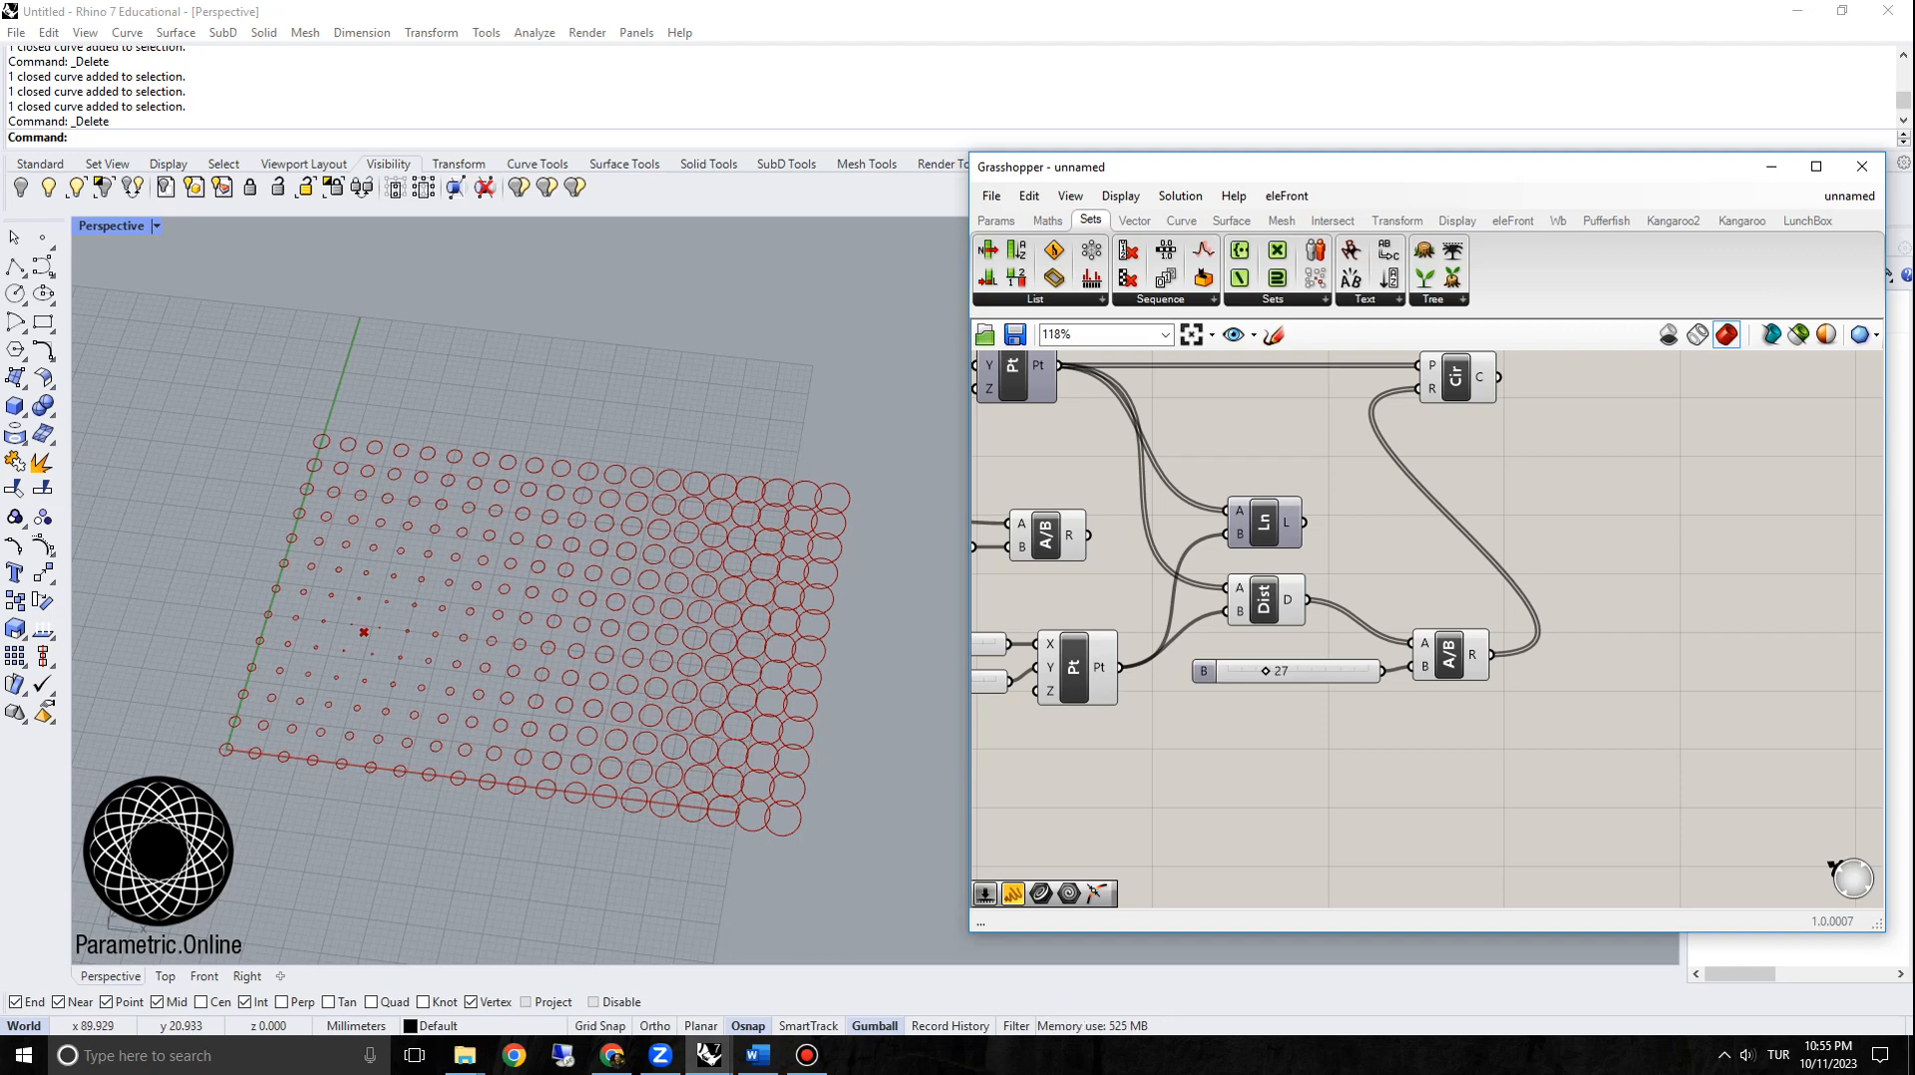
right_click_drag(1426, 669, 1293, 780)
left_click_drag(1323, 489, 1659, 488)
right_click_drag(1535, 588, 1588, 513)
scroll(1793, 514, "down", 1)
scroll(1396, 593, "up", 1)
left_click_drag(1406, 676, 1405, 638)
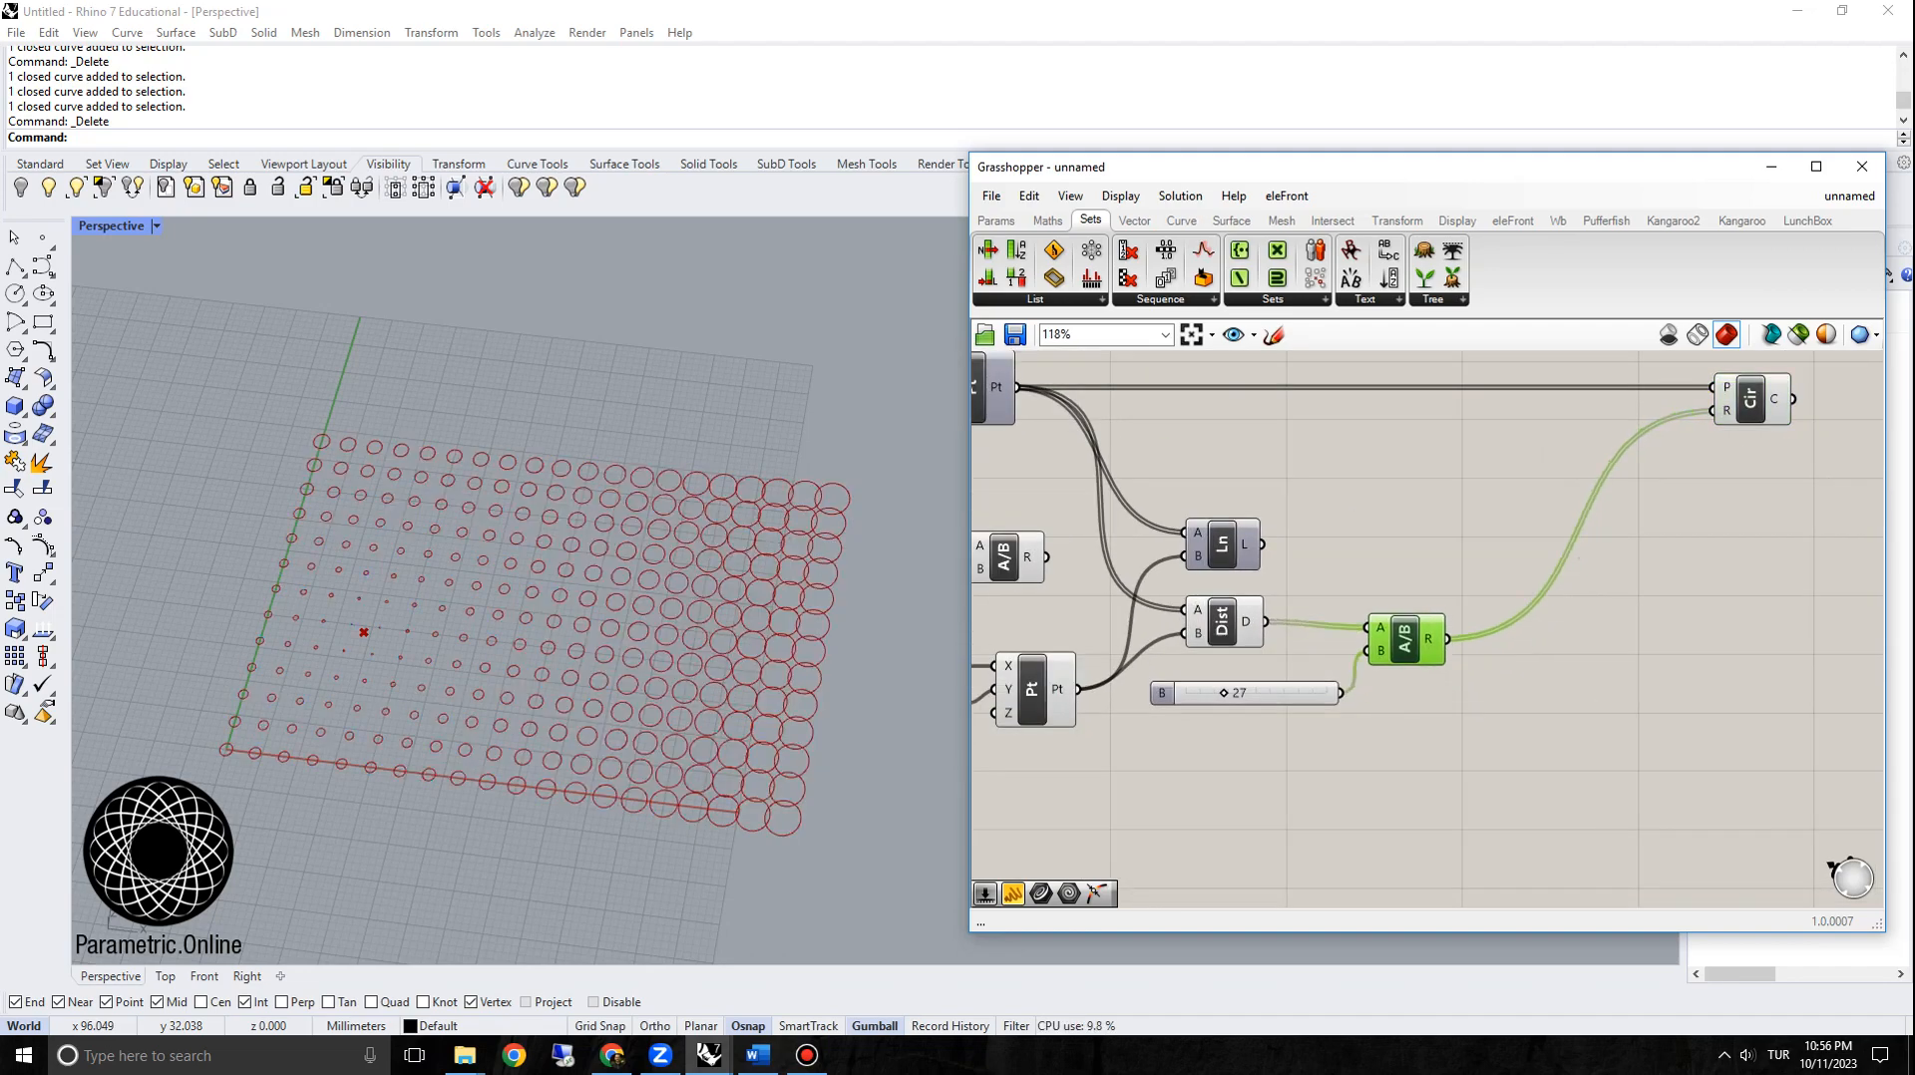
left_click_drag(1162, 692, 1145, 681)
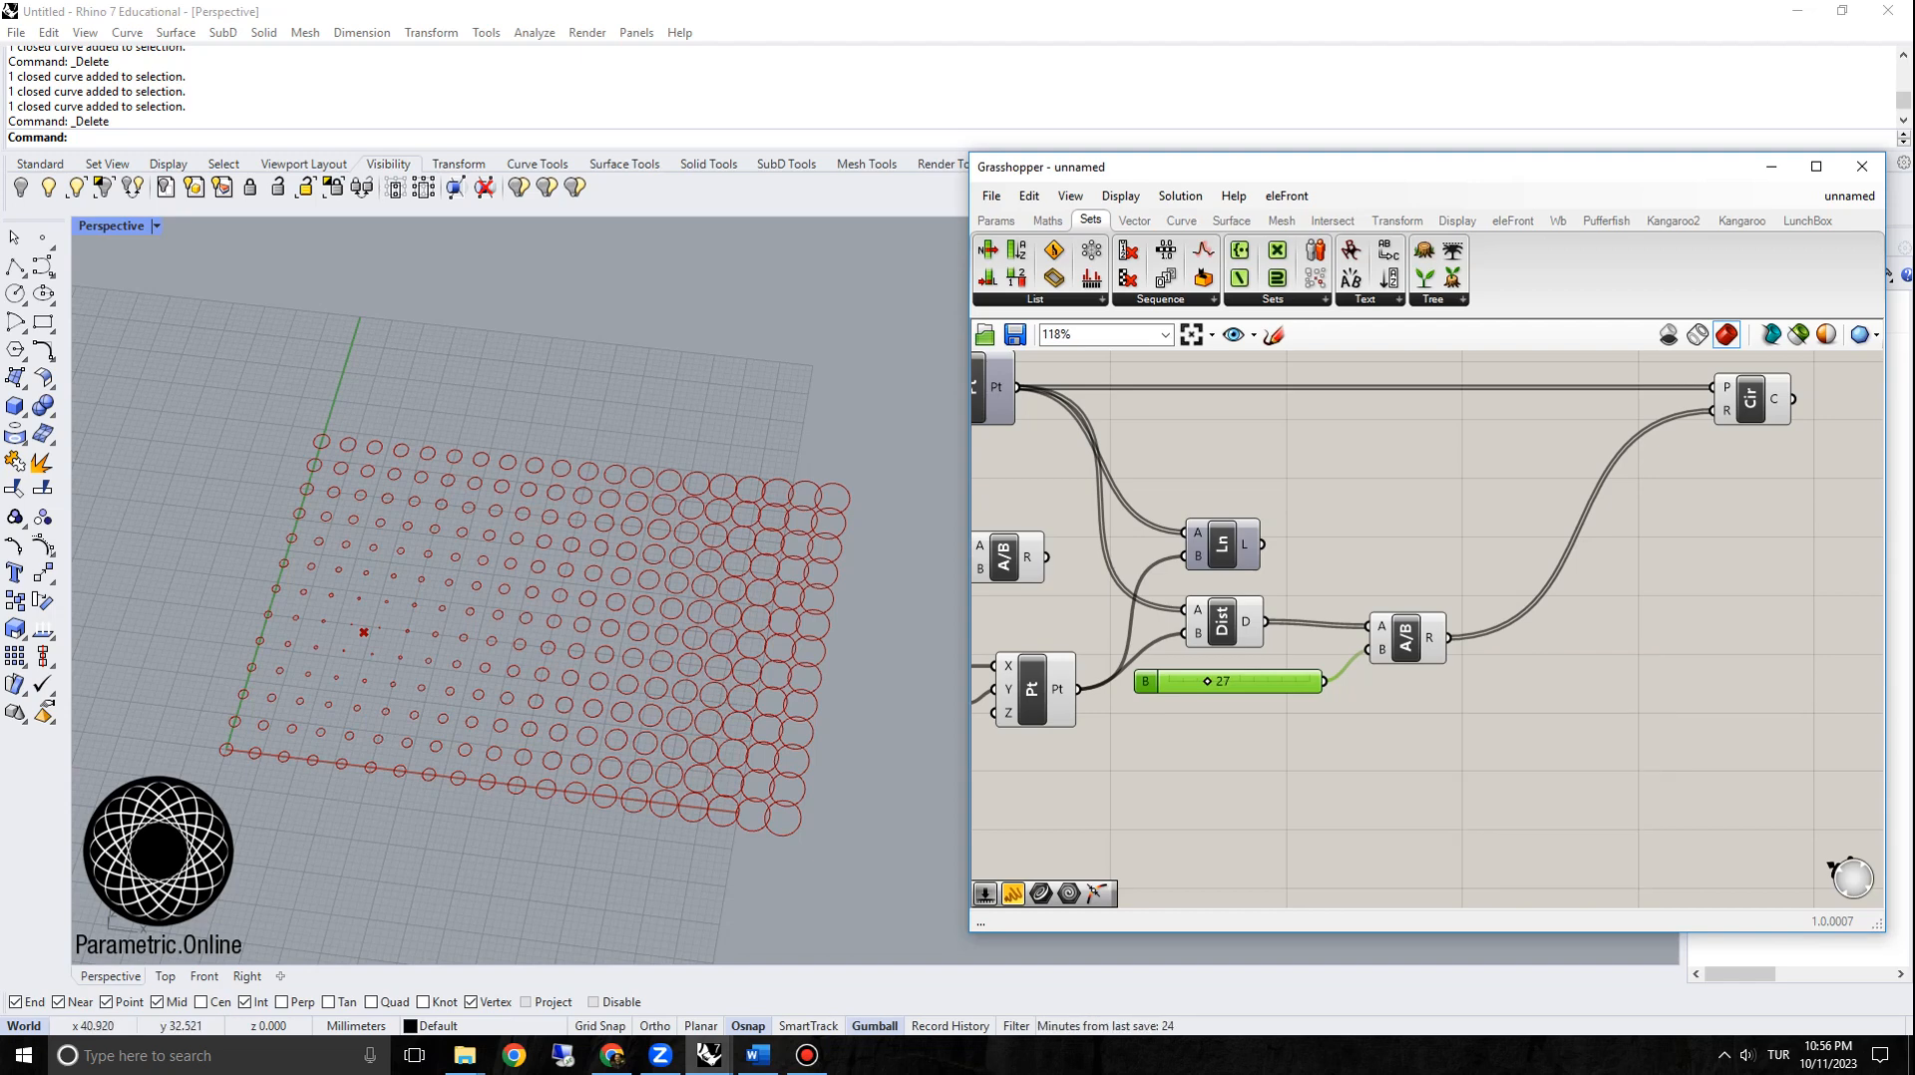
Step: Add a Bounds component after the distance Division and connect the Division result to its N input
right_click_drag(1546, 643, 1444, 657)
double_click(1444, 657)
type("bounds")
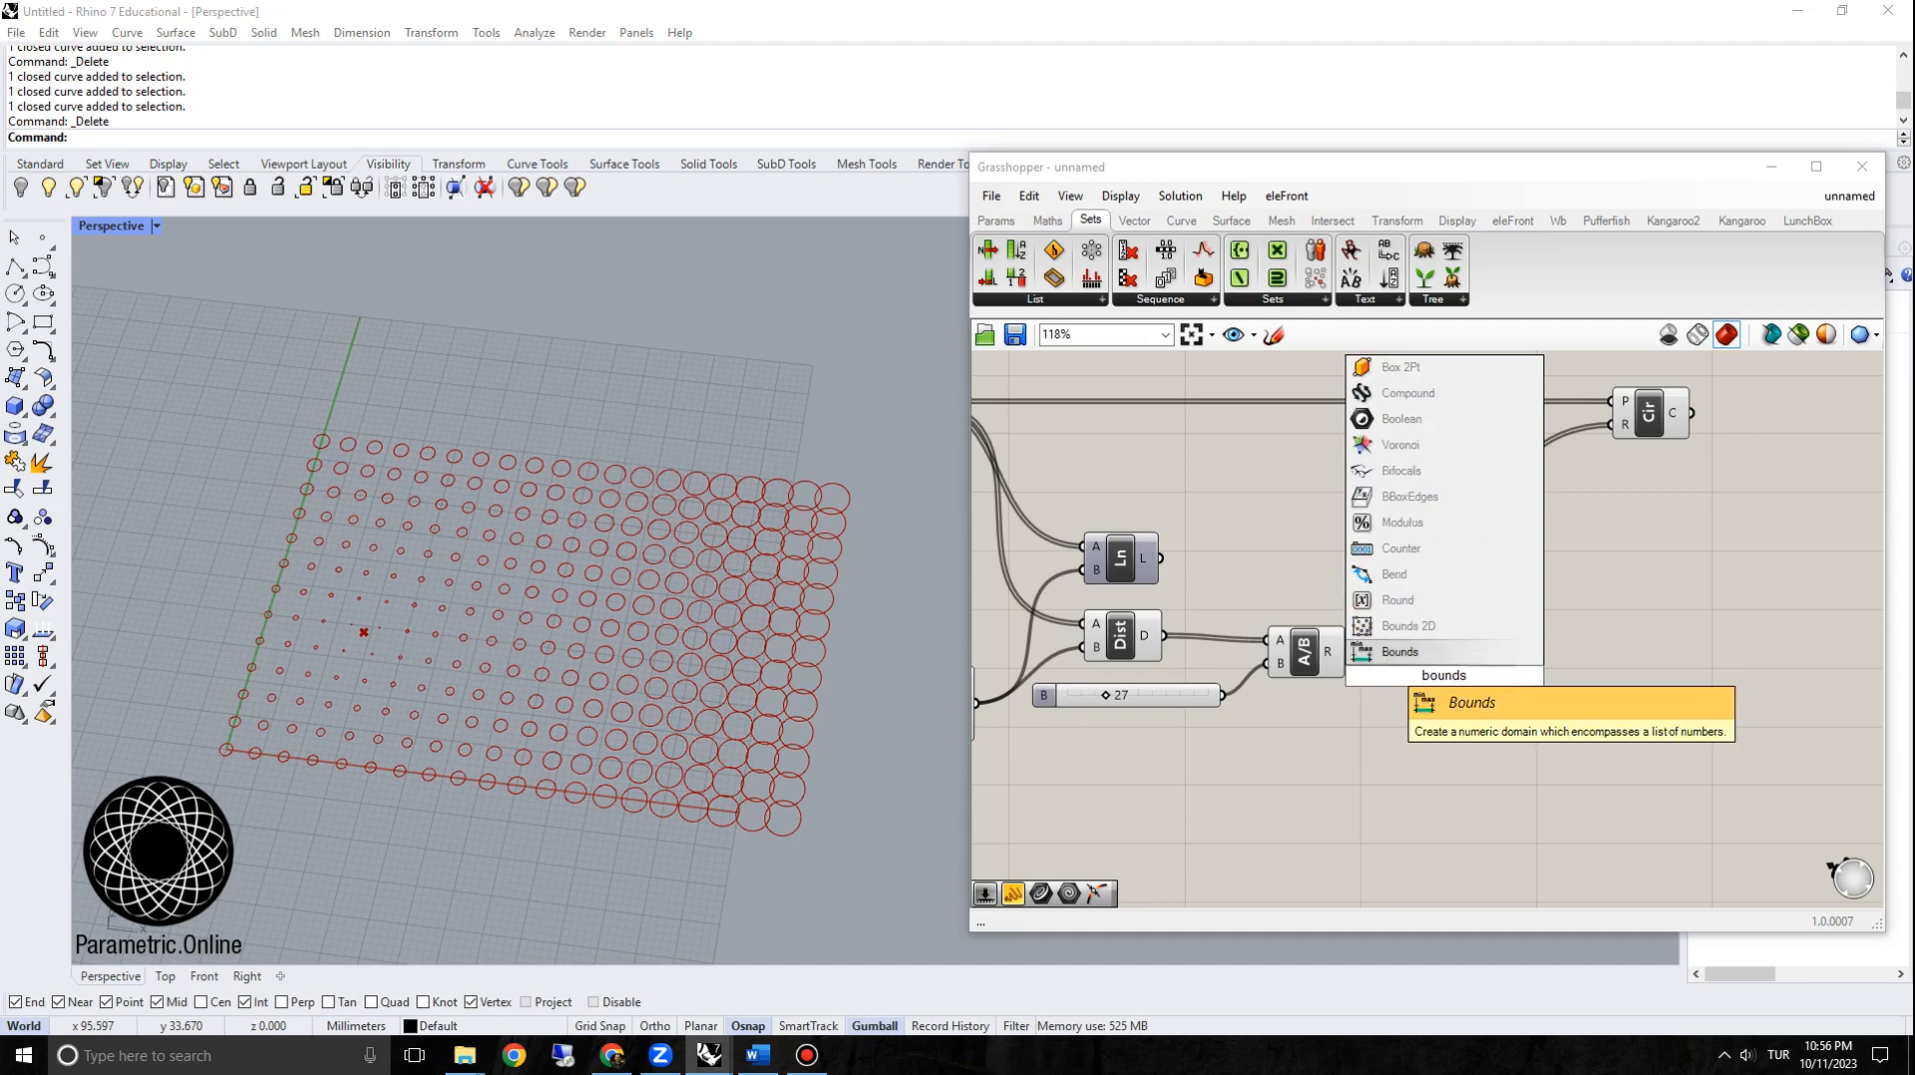
key("Return")
left_click(1445, 677, "ctrl+alt")
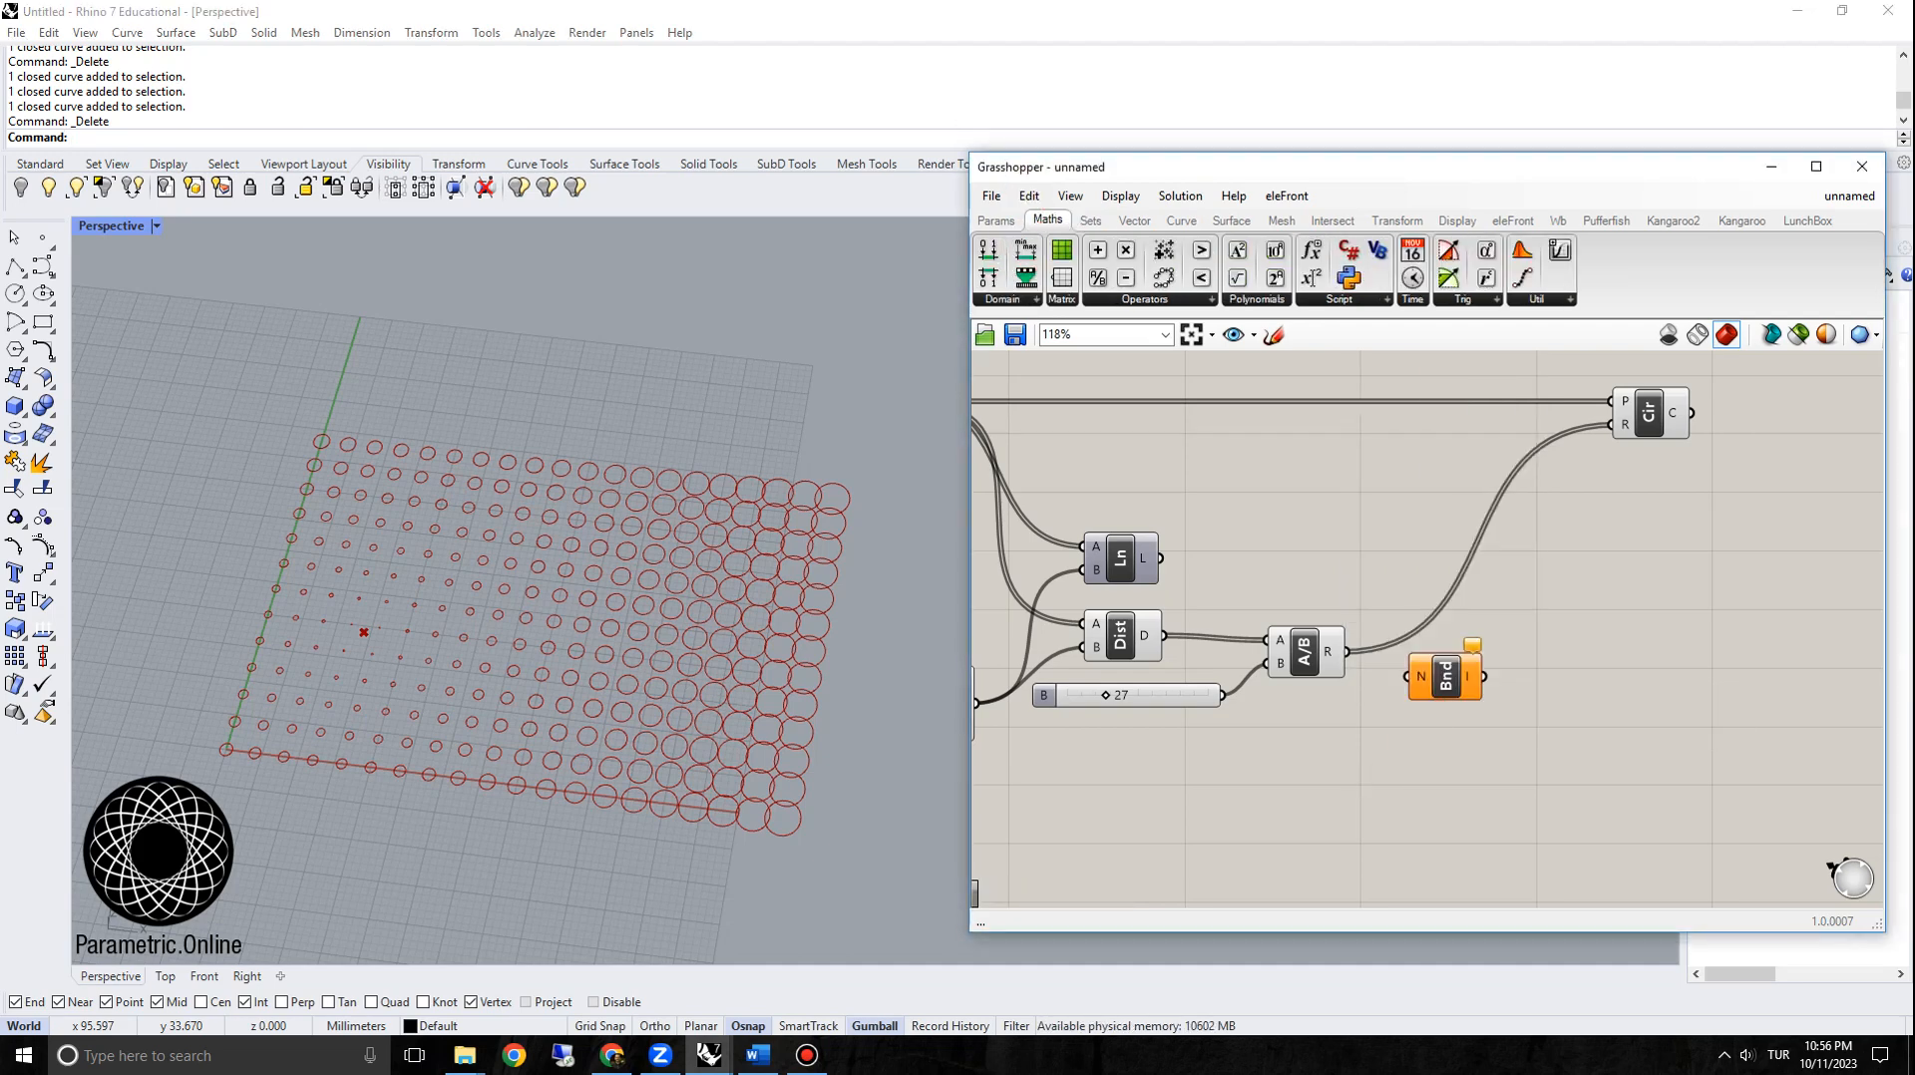
left_click_drag(1346, 652, 1406, 676)
Step: Attach a panel to the Bounds output, shrink it to one line, and read the range of the radii
double_click(1548, 659)
type("panekl")
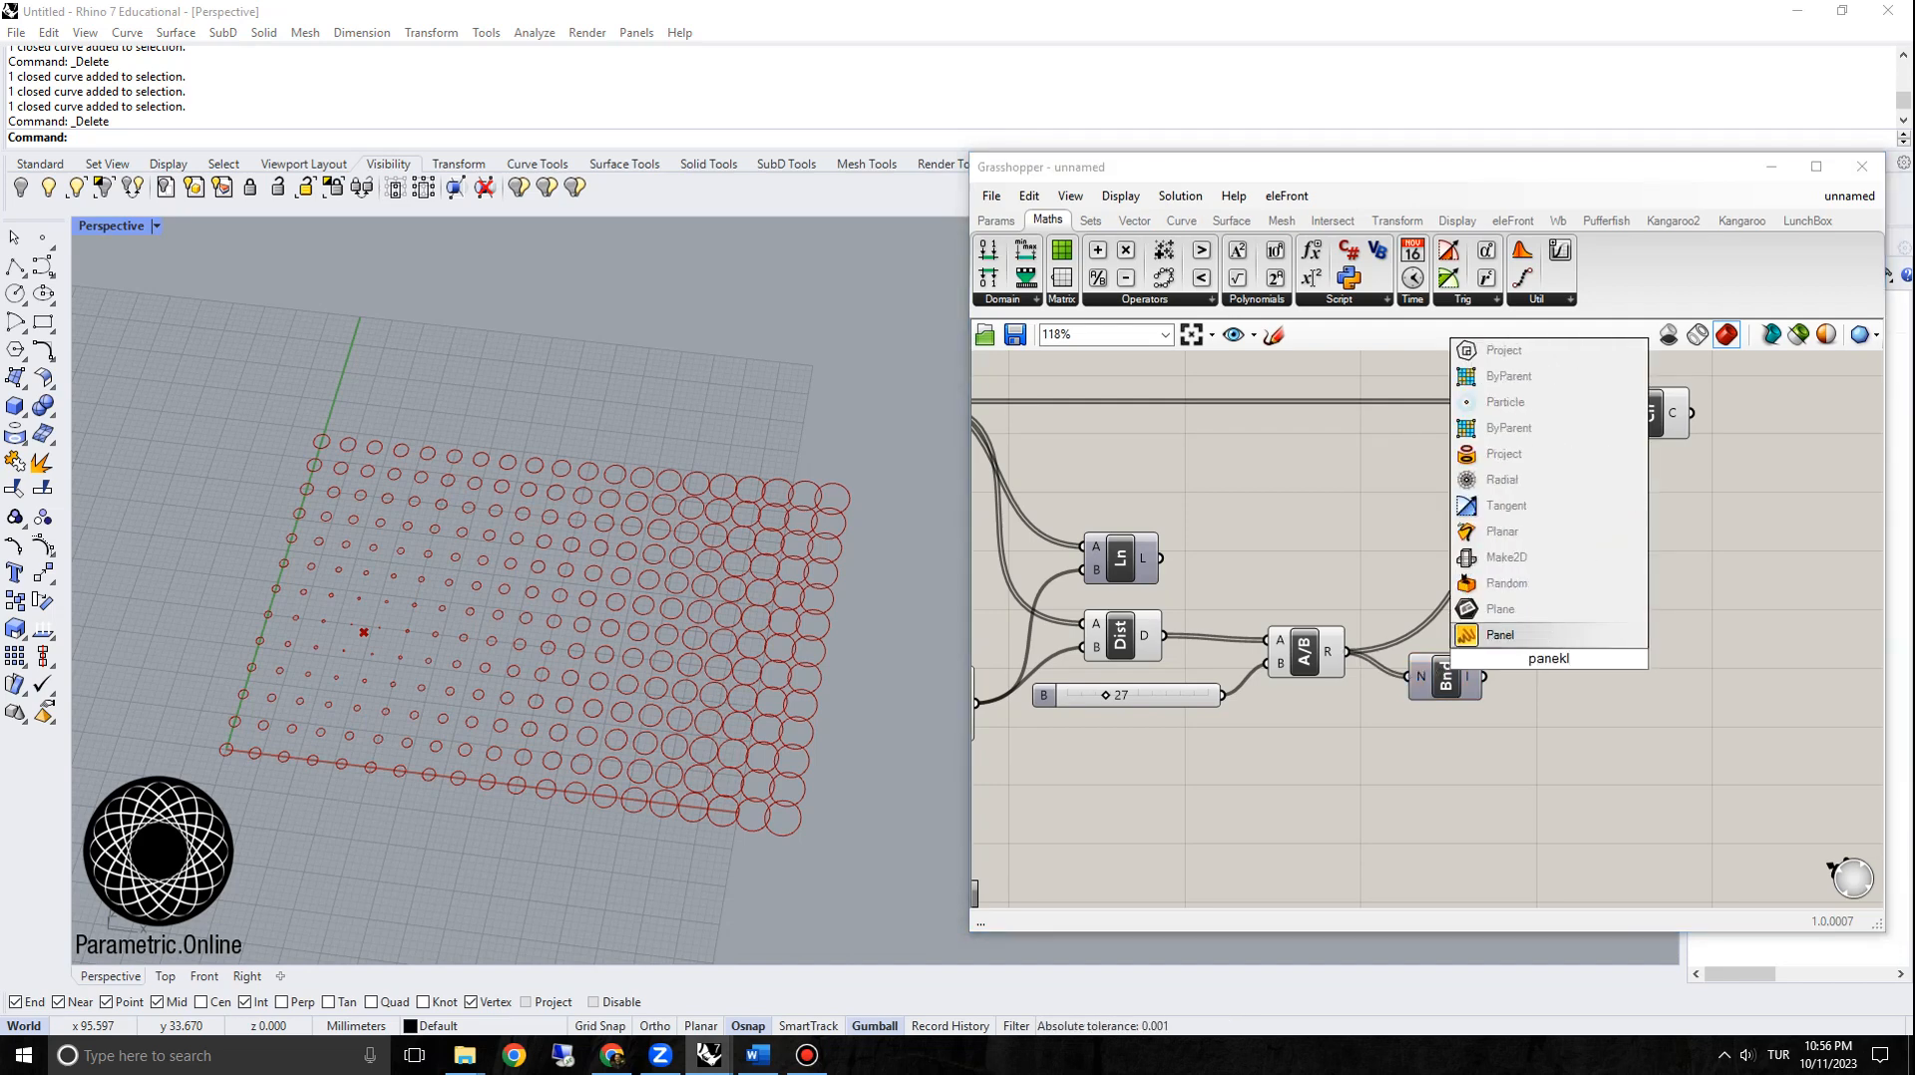
key("Return")
right_click_drag(1507, 698, 1495, 665)
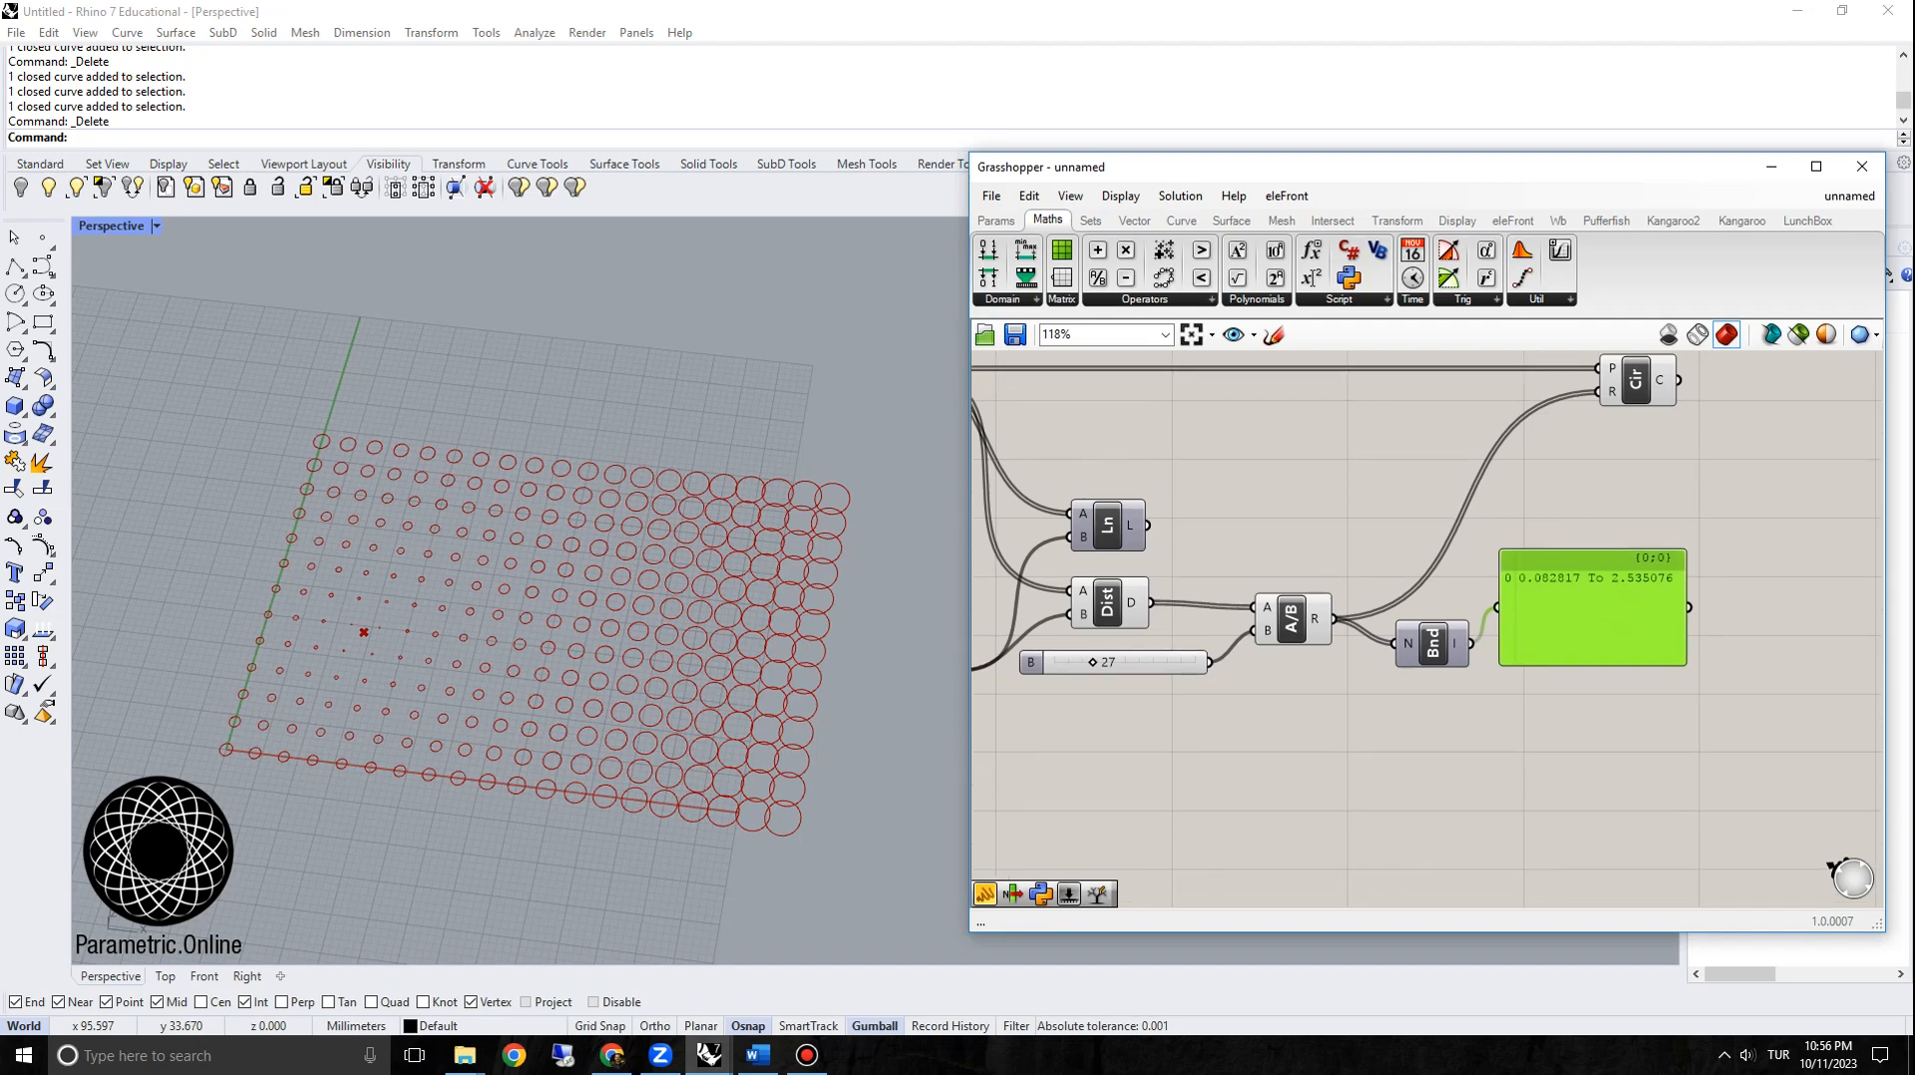
left_click_drag(1592, 608, 1602, 644)
scroll(1628, 623, "up", 4)
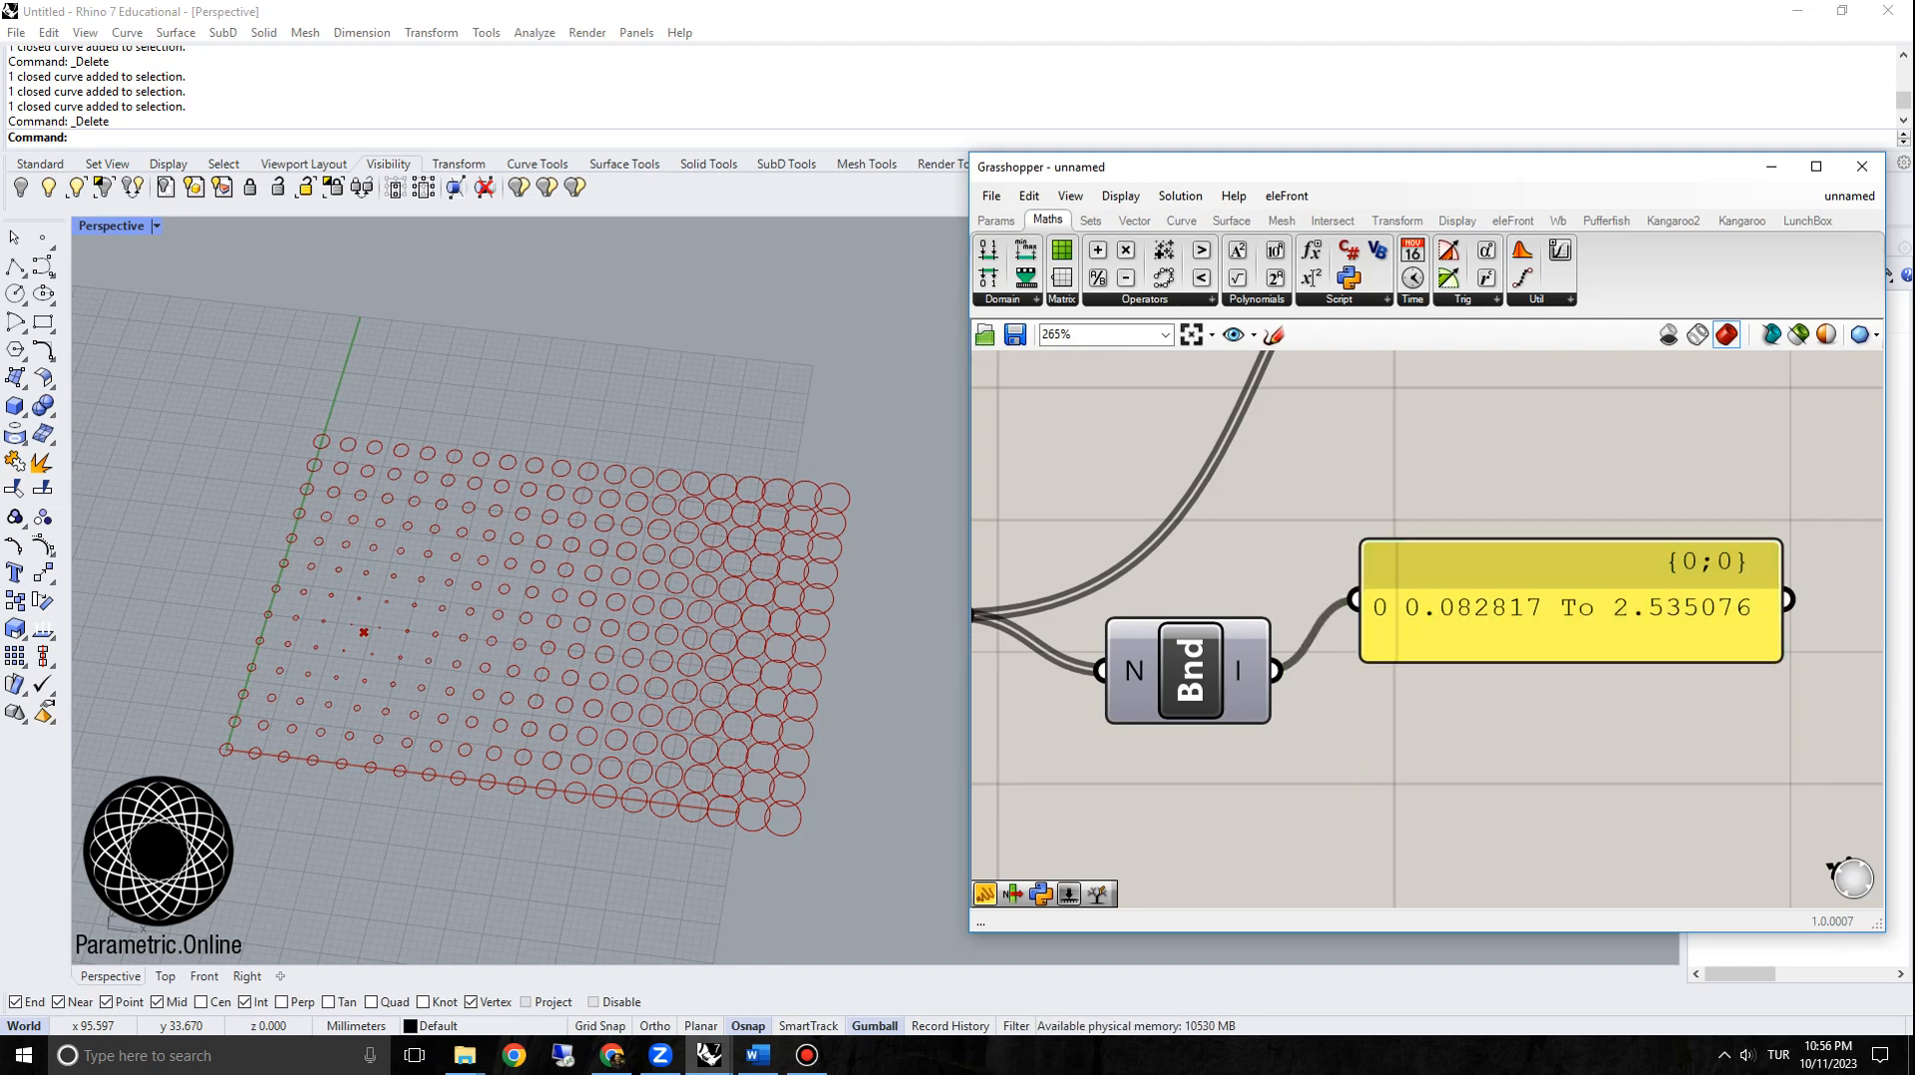
scroll(1596, 657, "down", 3)
scroll(1585, 629, "down", 2)
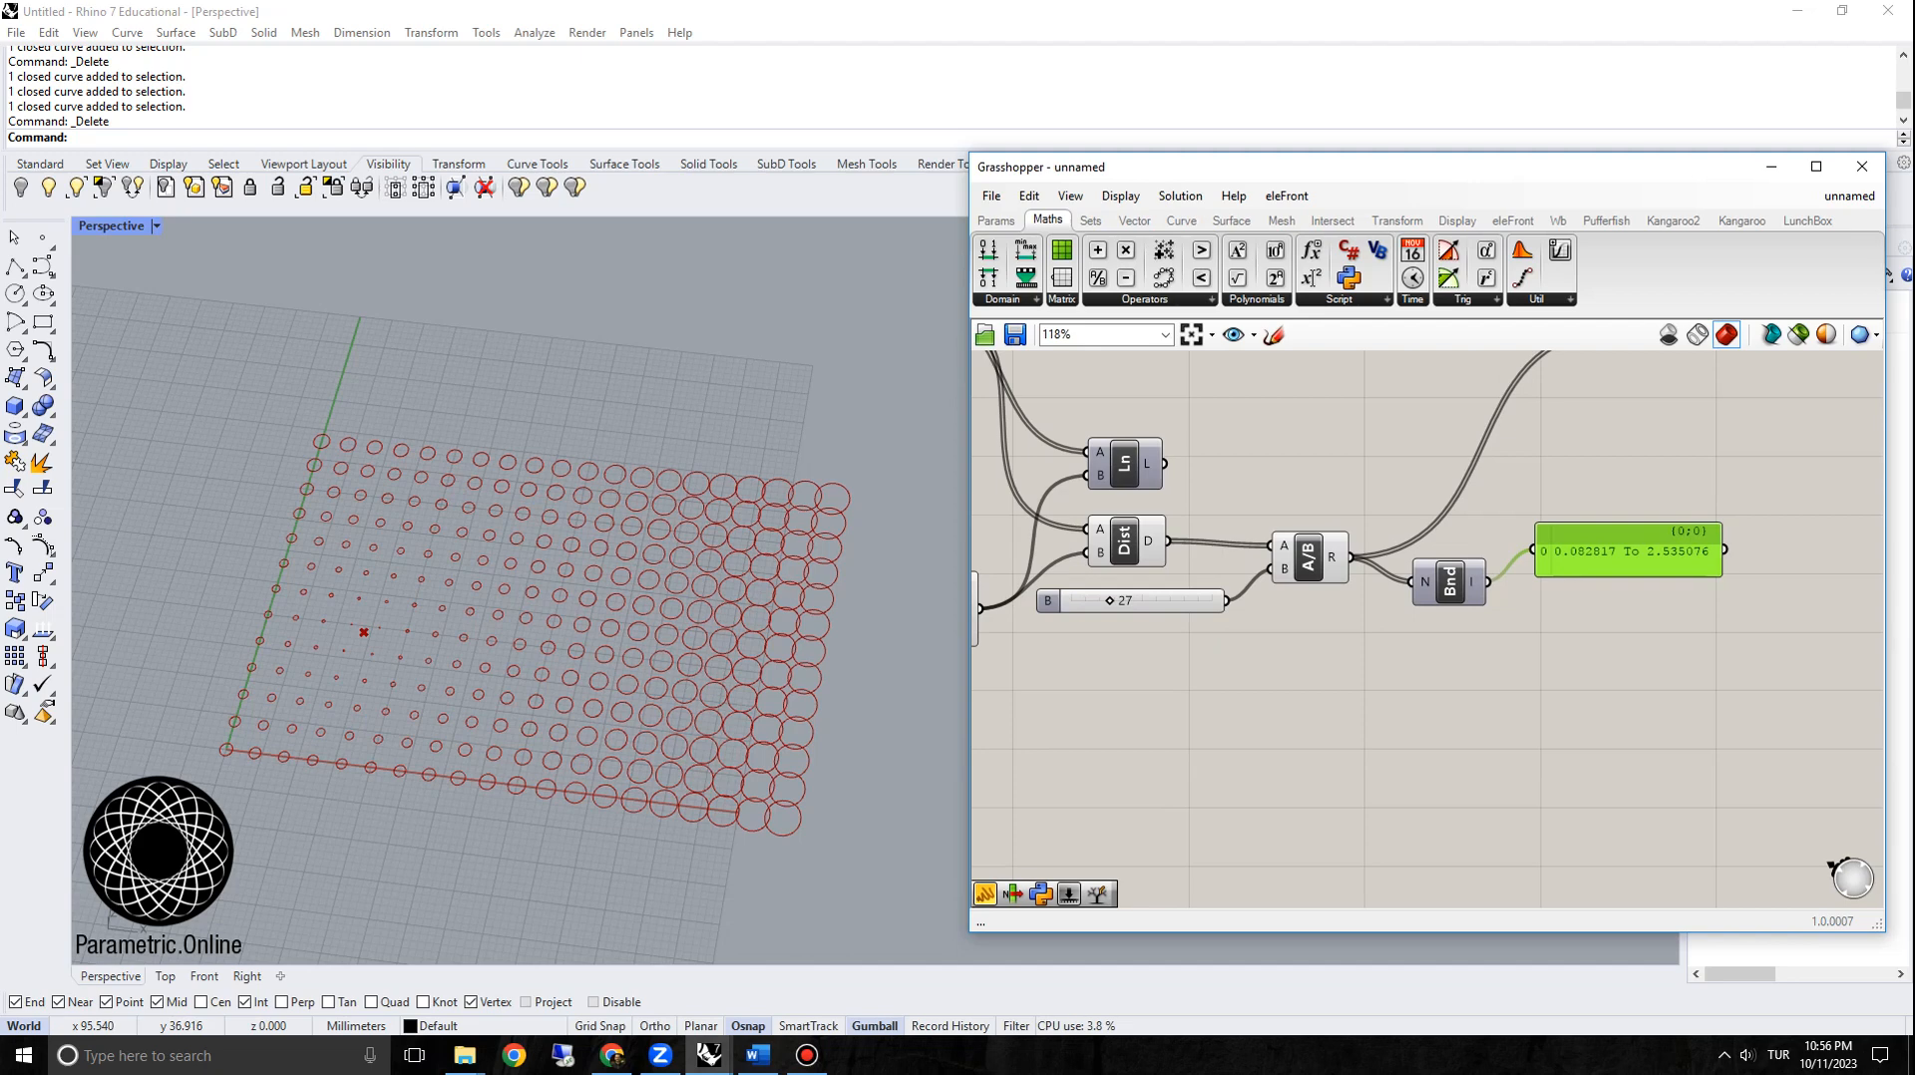
Step: Move the Division that halves the grid step, together with its slider of 2, below the distance Division
scroll(1436, 598, "down", 5)
scroll(1227, 584, "up", 3)
right_click_drag(1176, 558, 1409, 604)
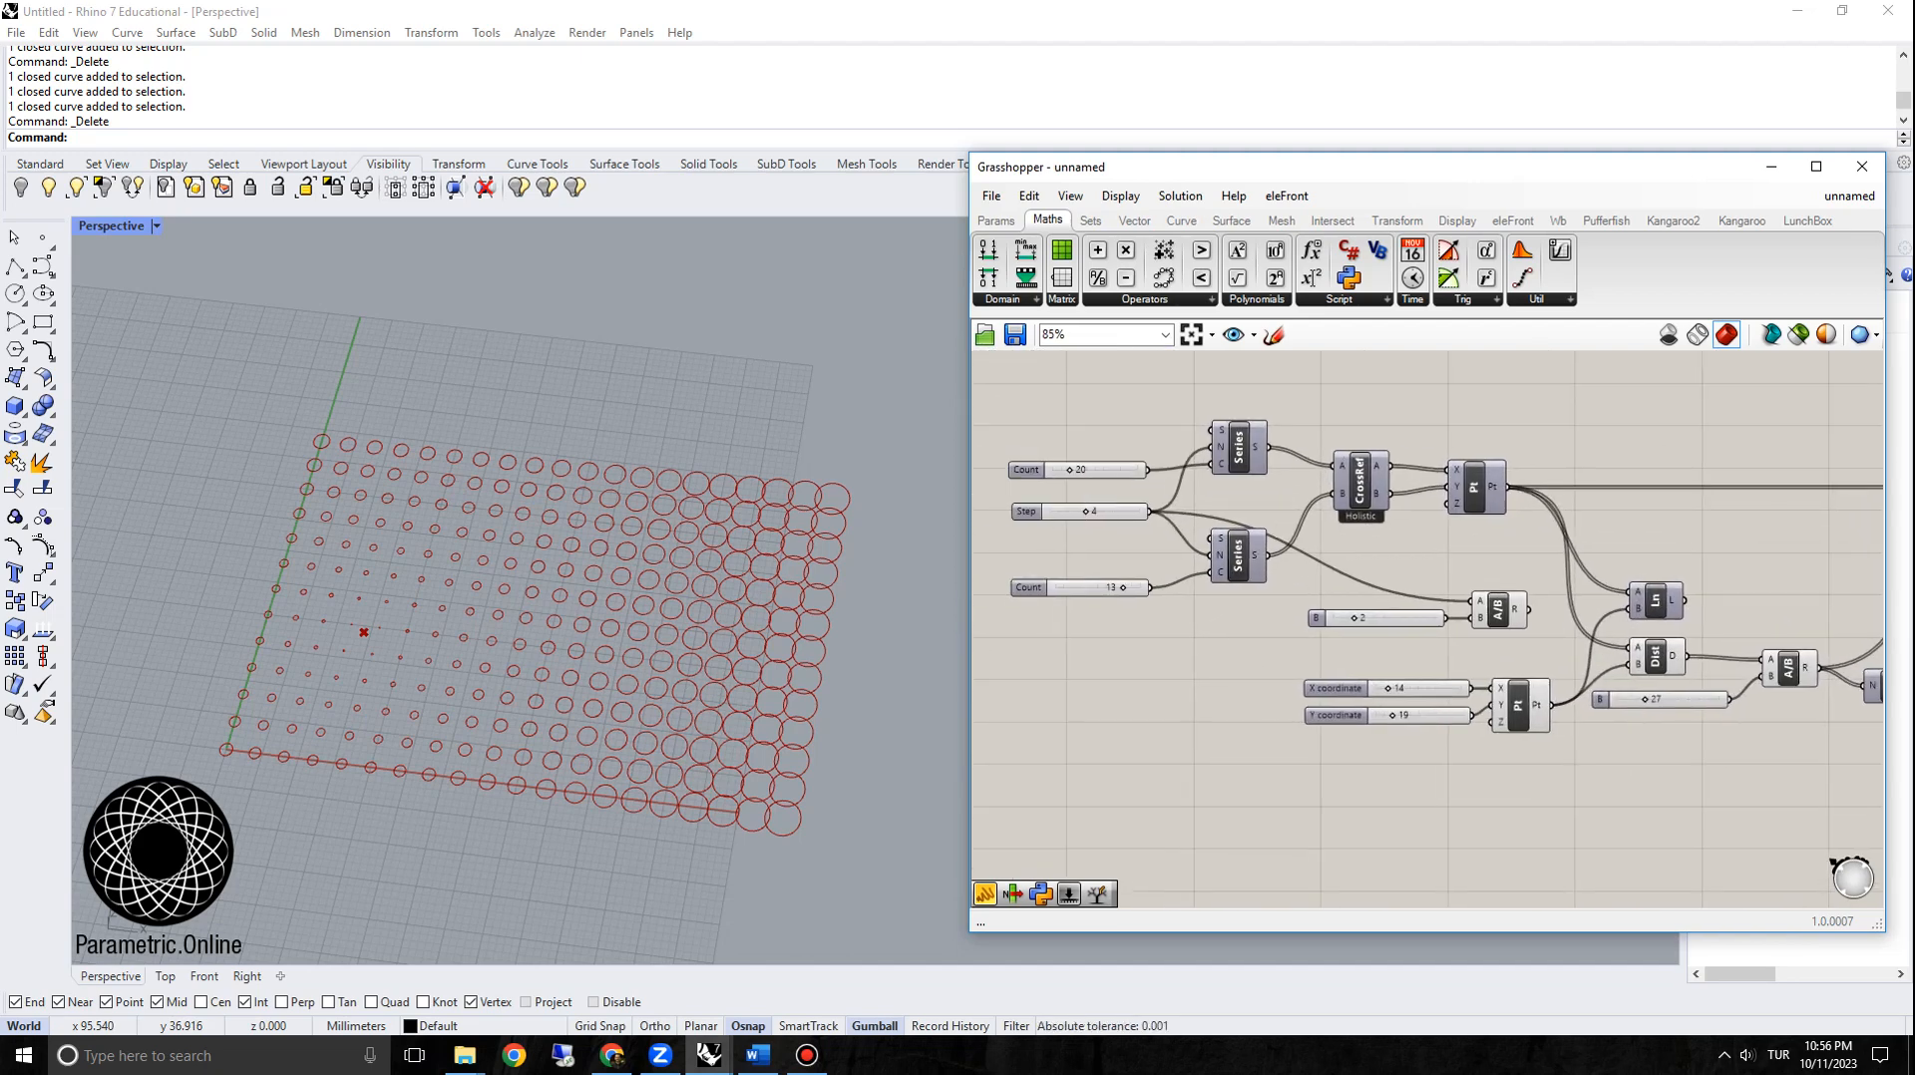
scroll(1065, 510, "up", 2)
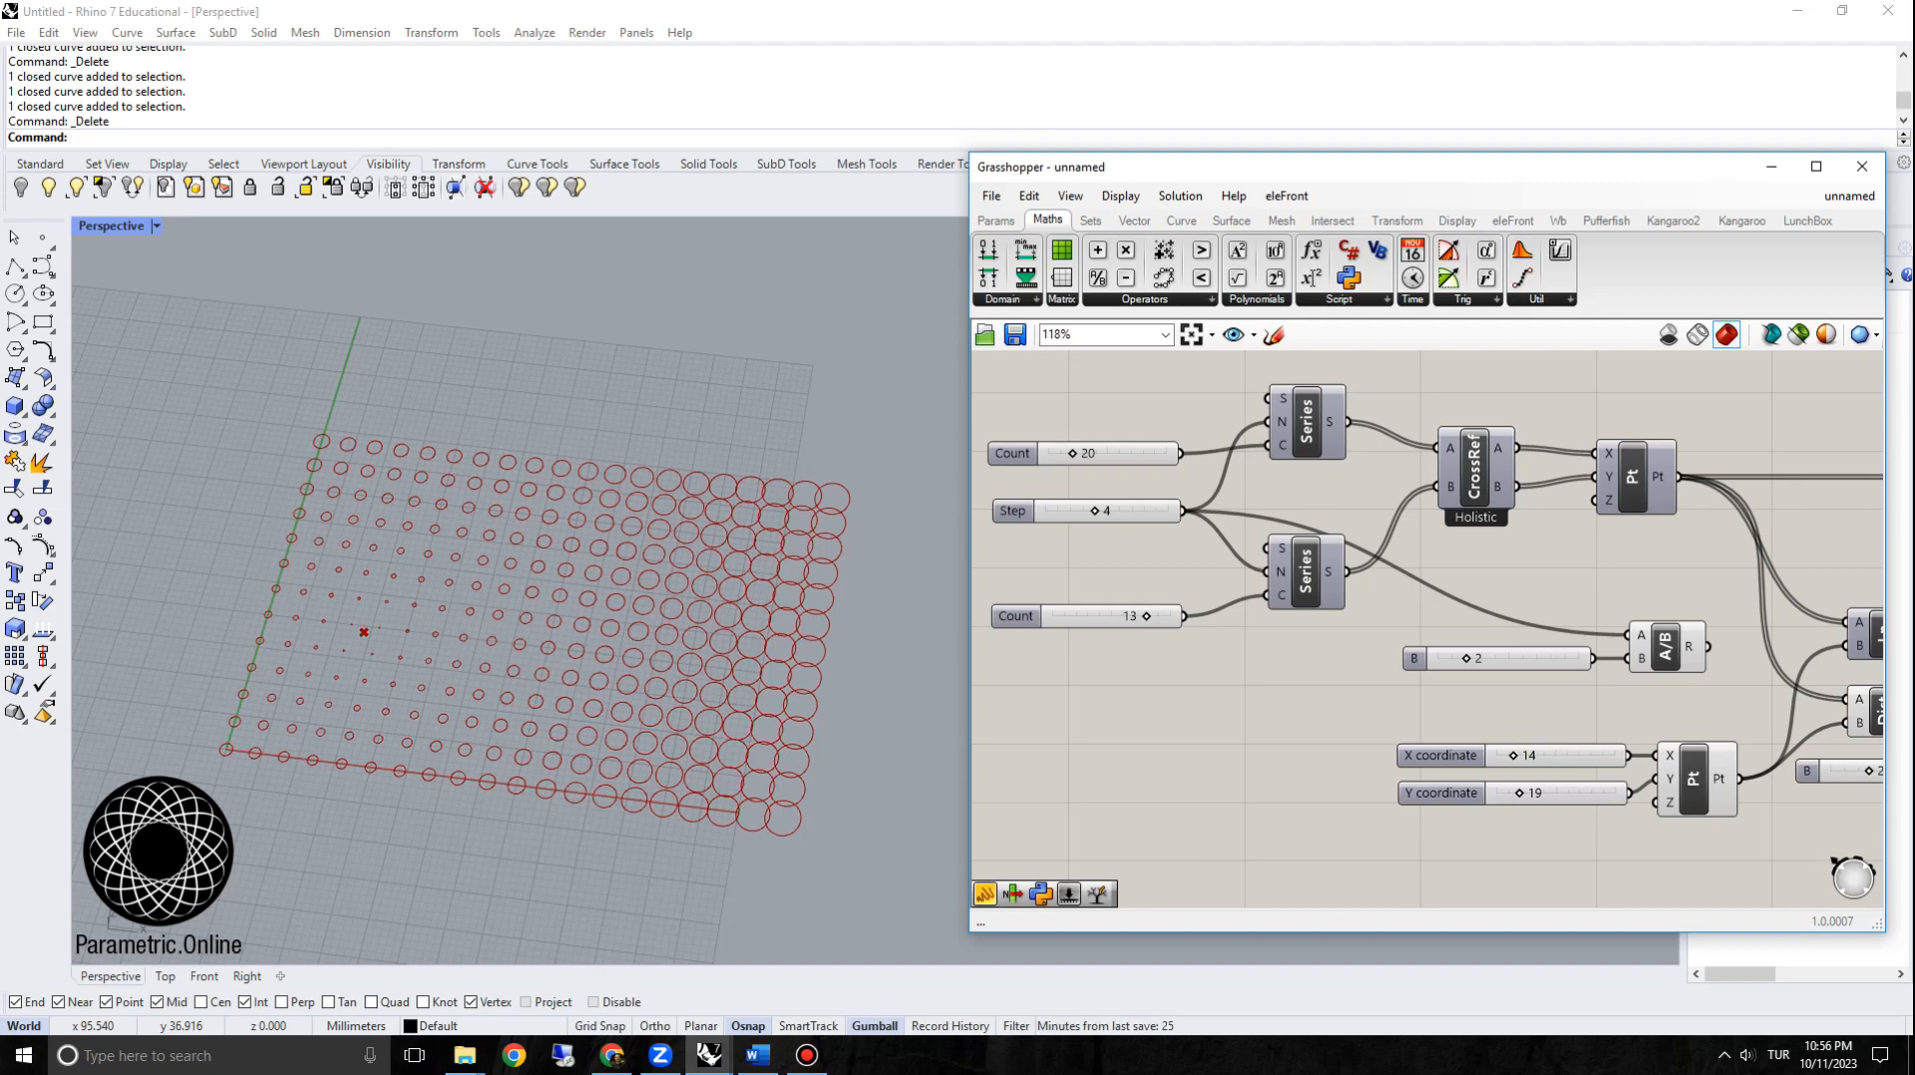
right_click_drag(1536, 588, 1290, 571)
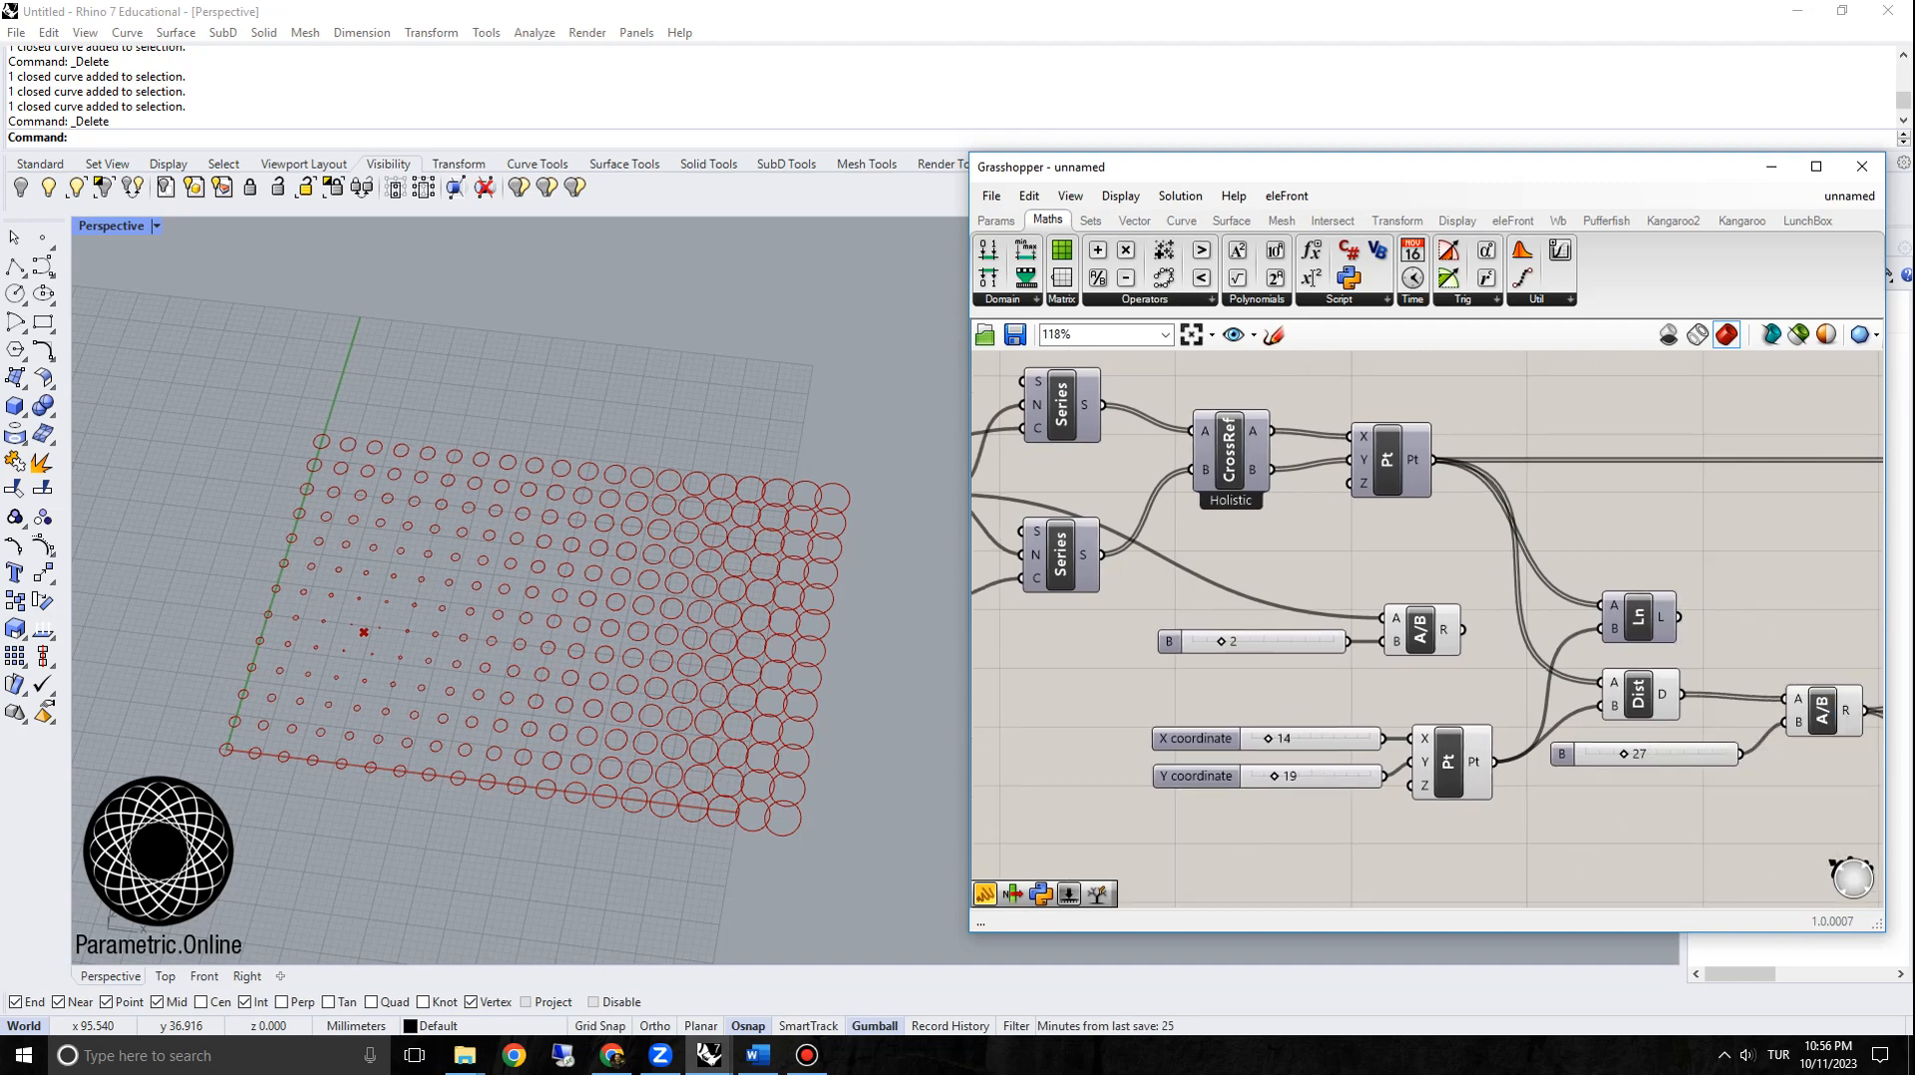
right_click_drag(1474, 638, 1239, 573)
left_click_drag(1257, 480, 1023, 608)
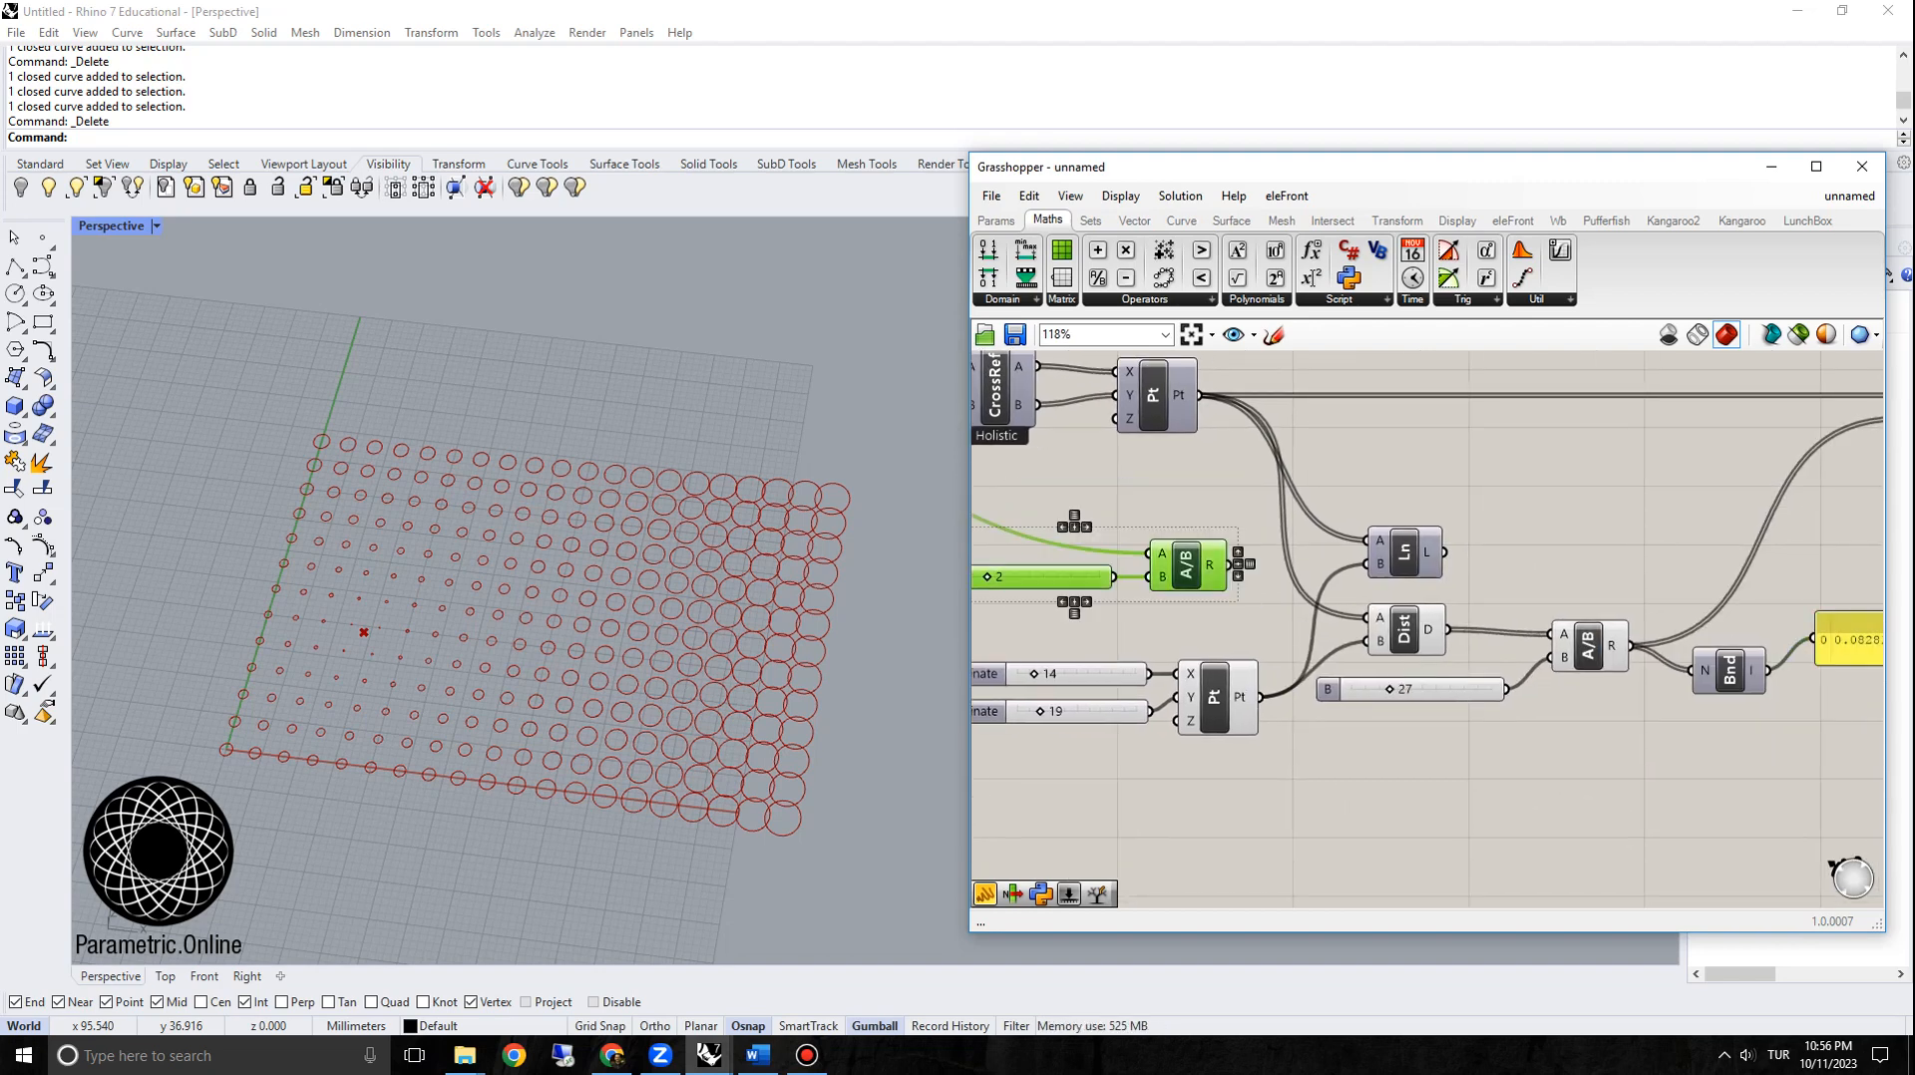
scroll(1192, 539, "up", 1)
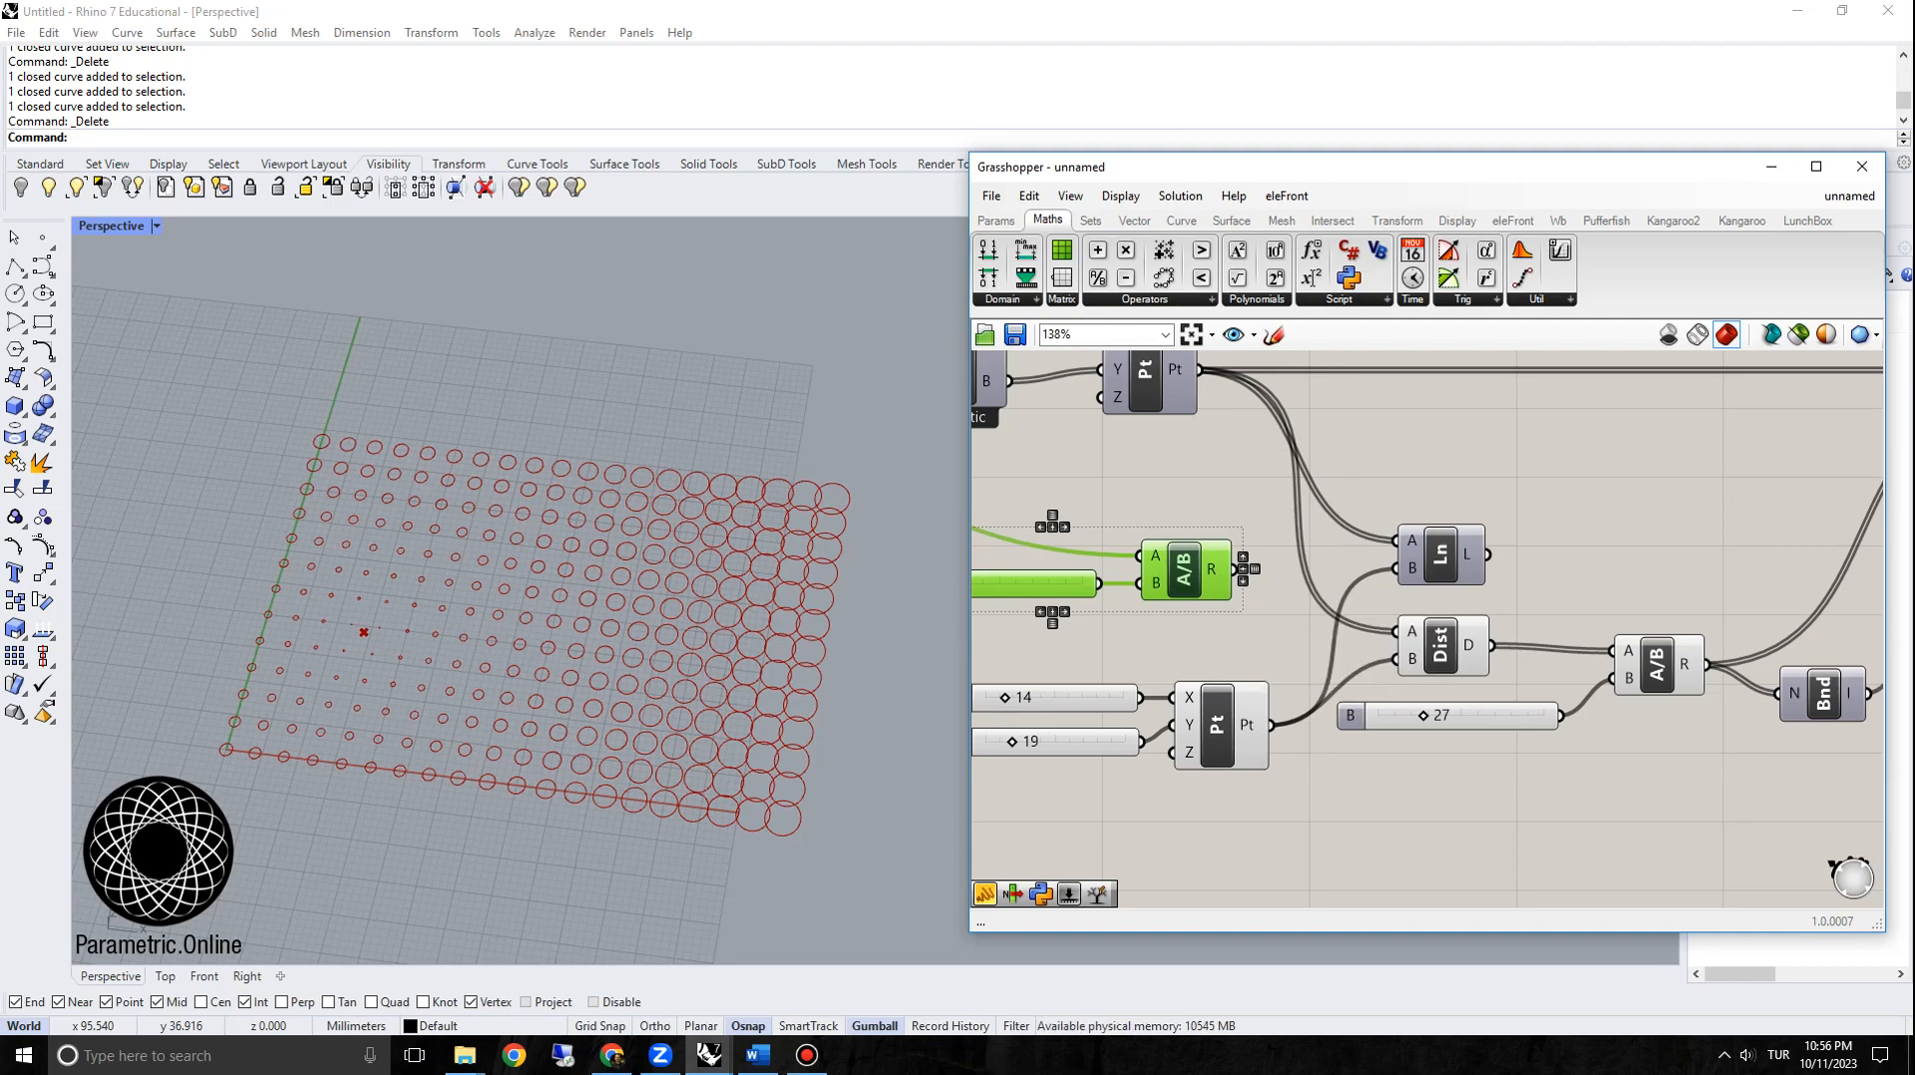
scroll(1177, 573, "down", 3)
left_click_drag(1179, 570, 1471, 728)
right_click_drag(1569, 708, 1492, 693)
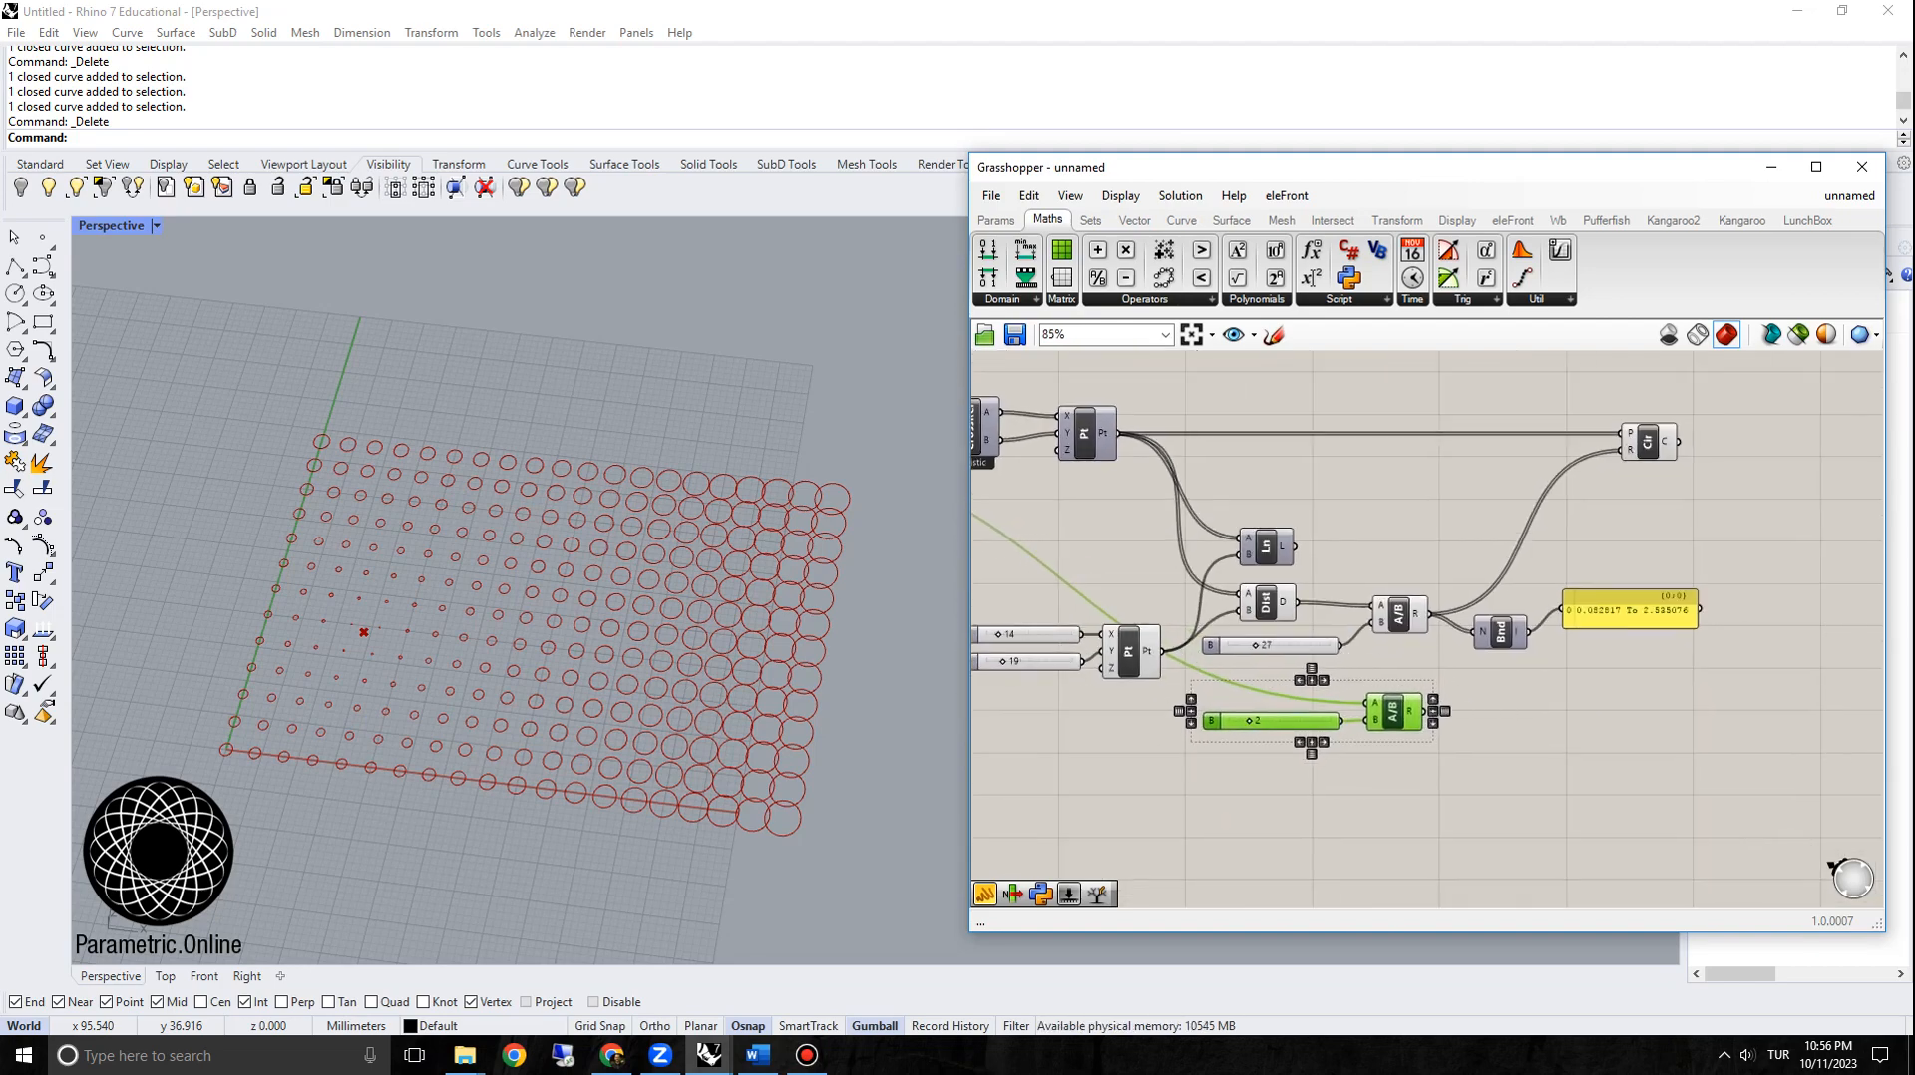
scroll(1492, 693, "up", 2)
left_click(1492, 693)
Step: Add a Minimum component with the distance Division result as A and the halved grid step as B
double_click(1480, 668)
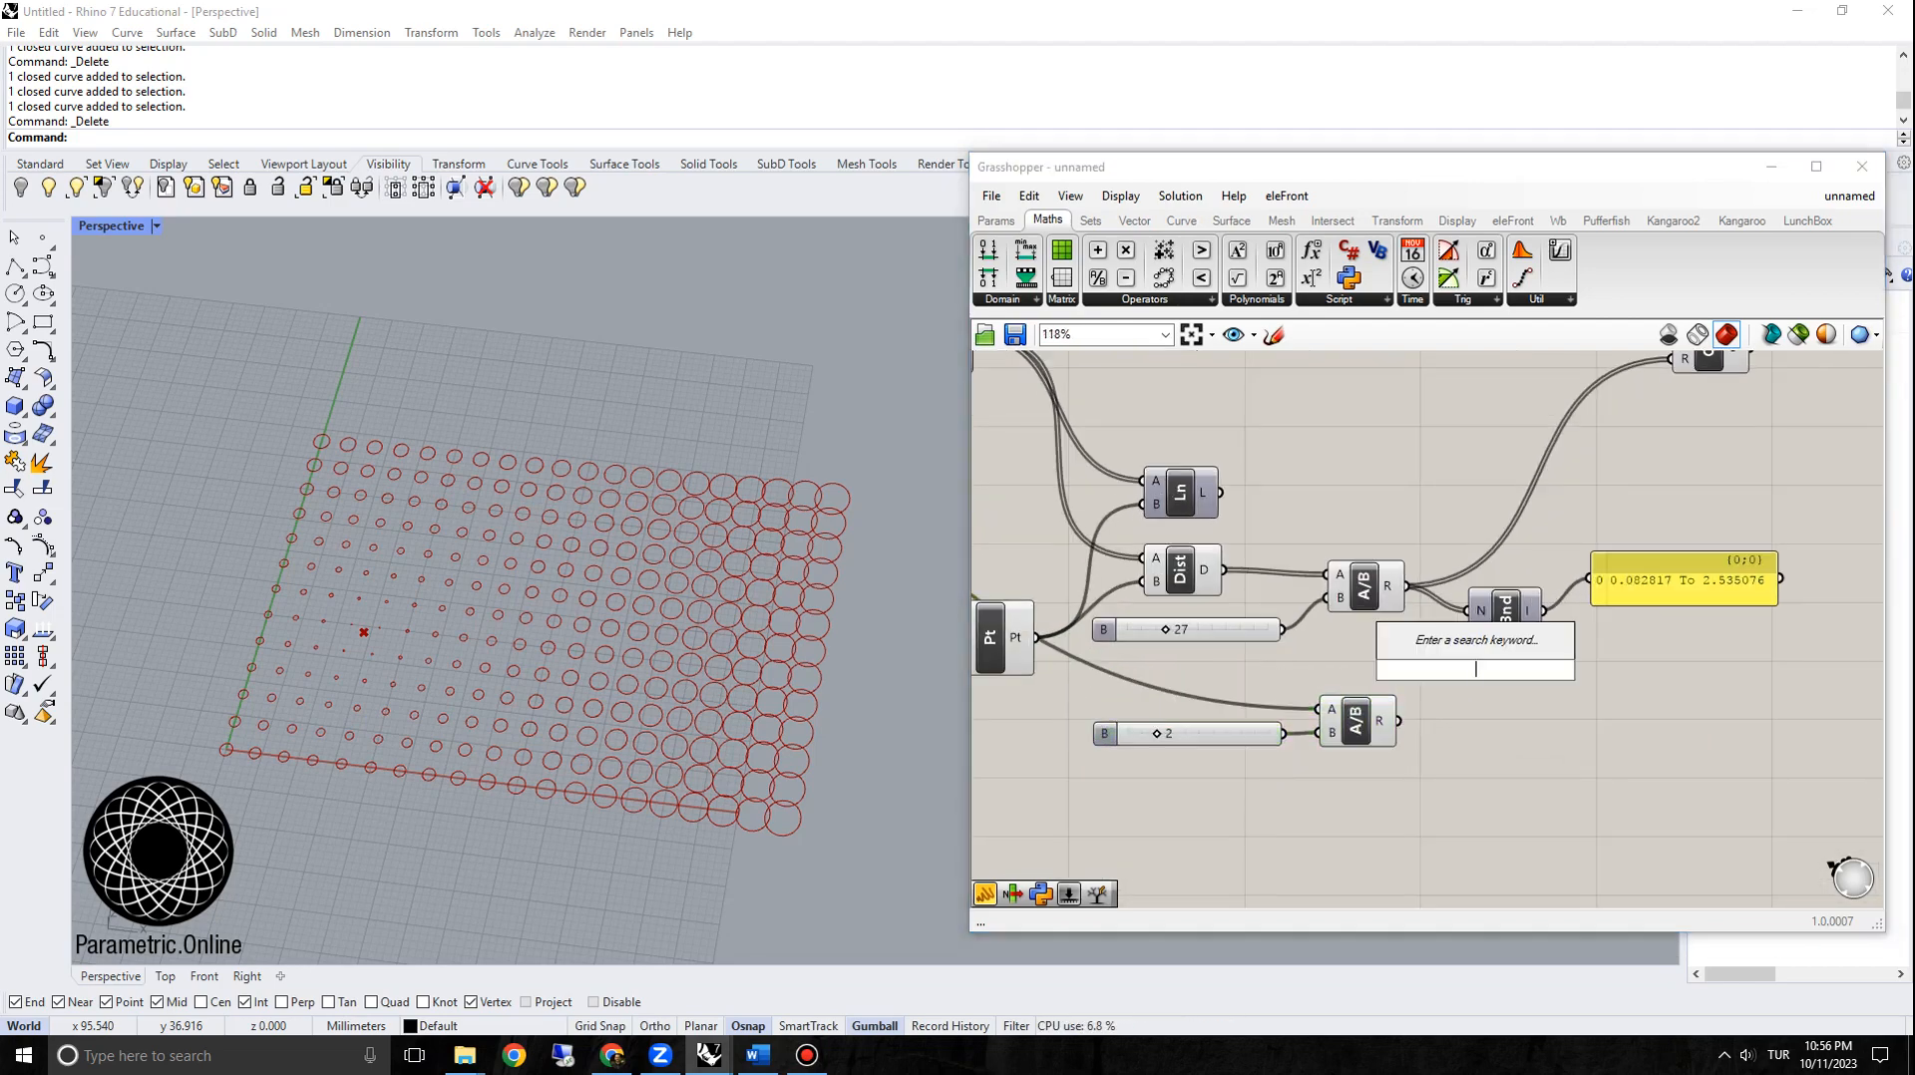
type("min")
left_click(1434, 646)
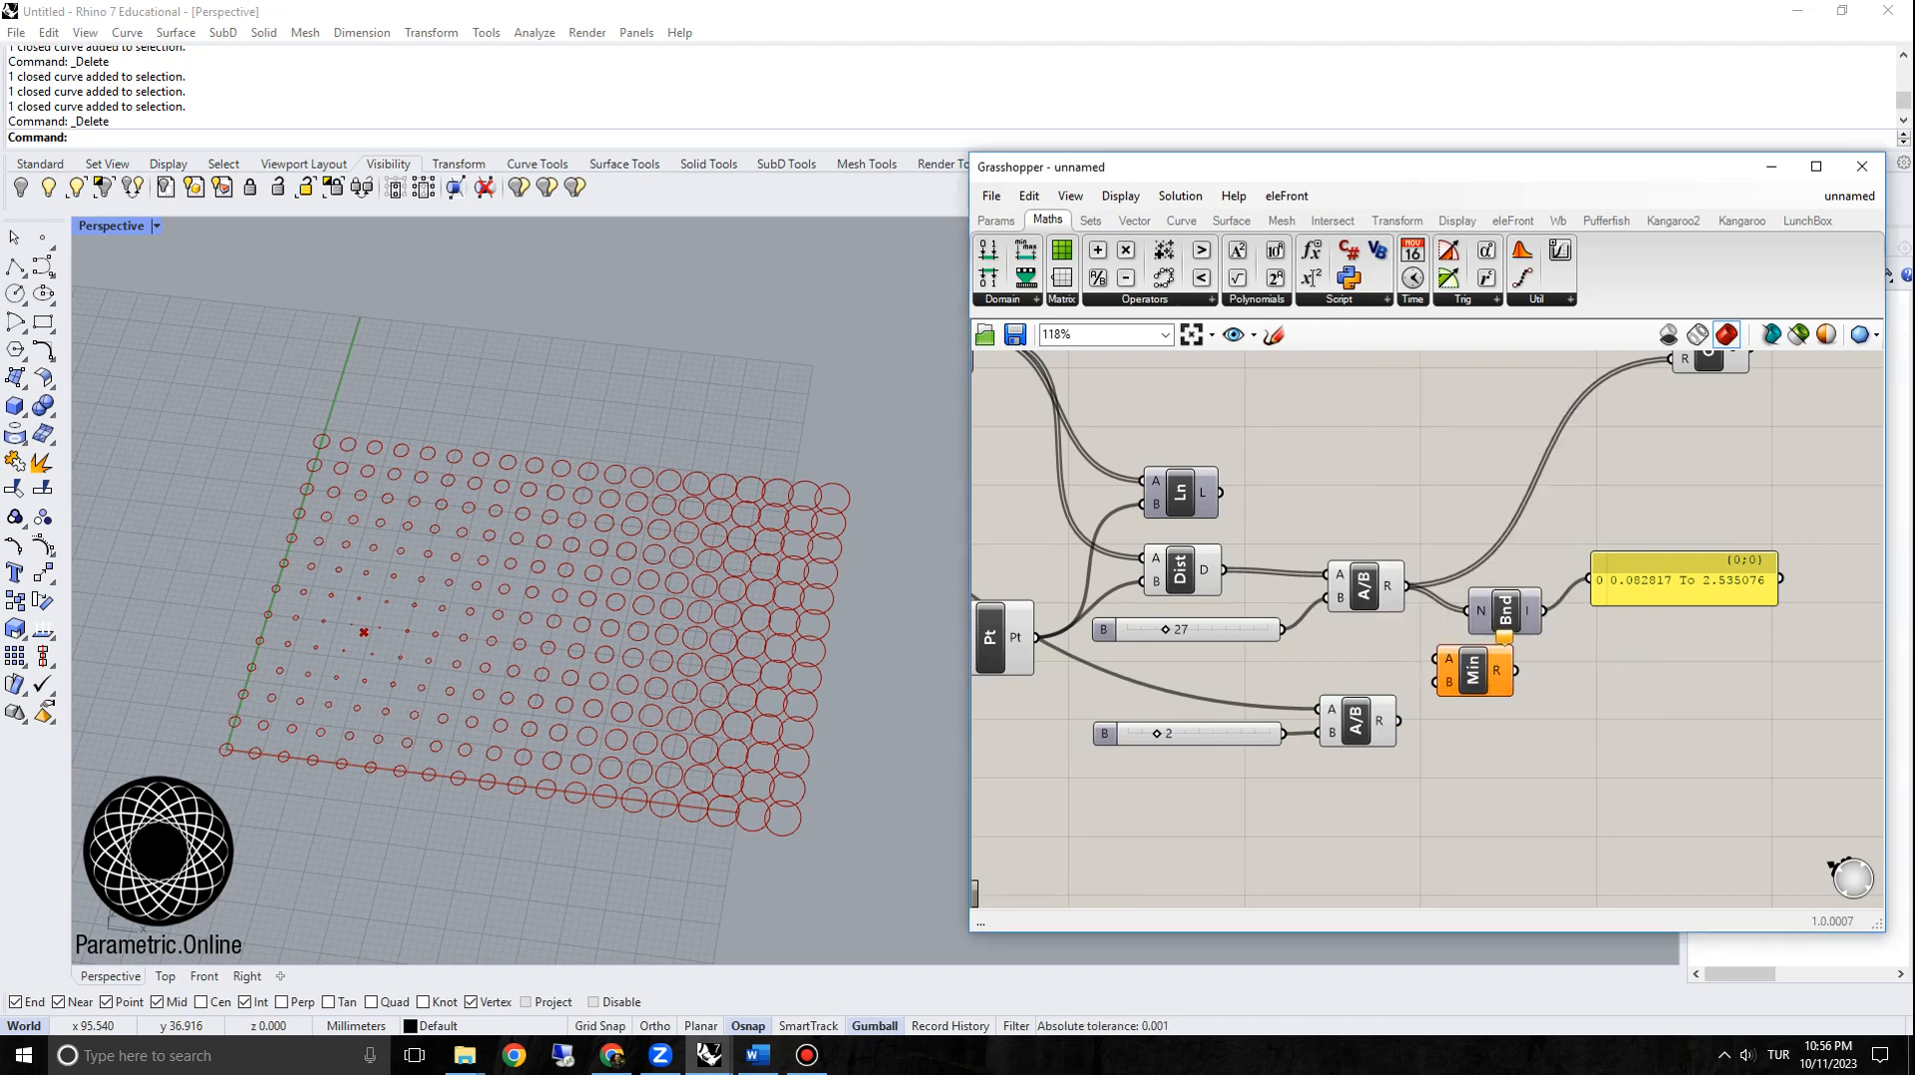
scroll(1496, 656, "up", 2)
left_click_drag(1314, 561, 1295, 554)
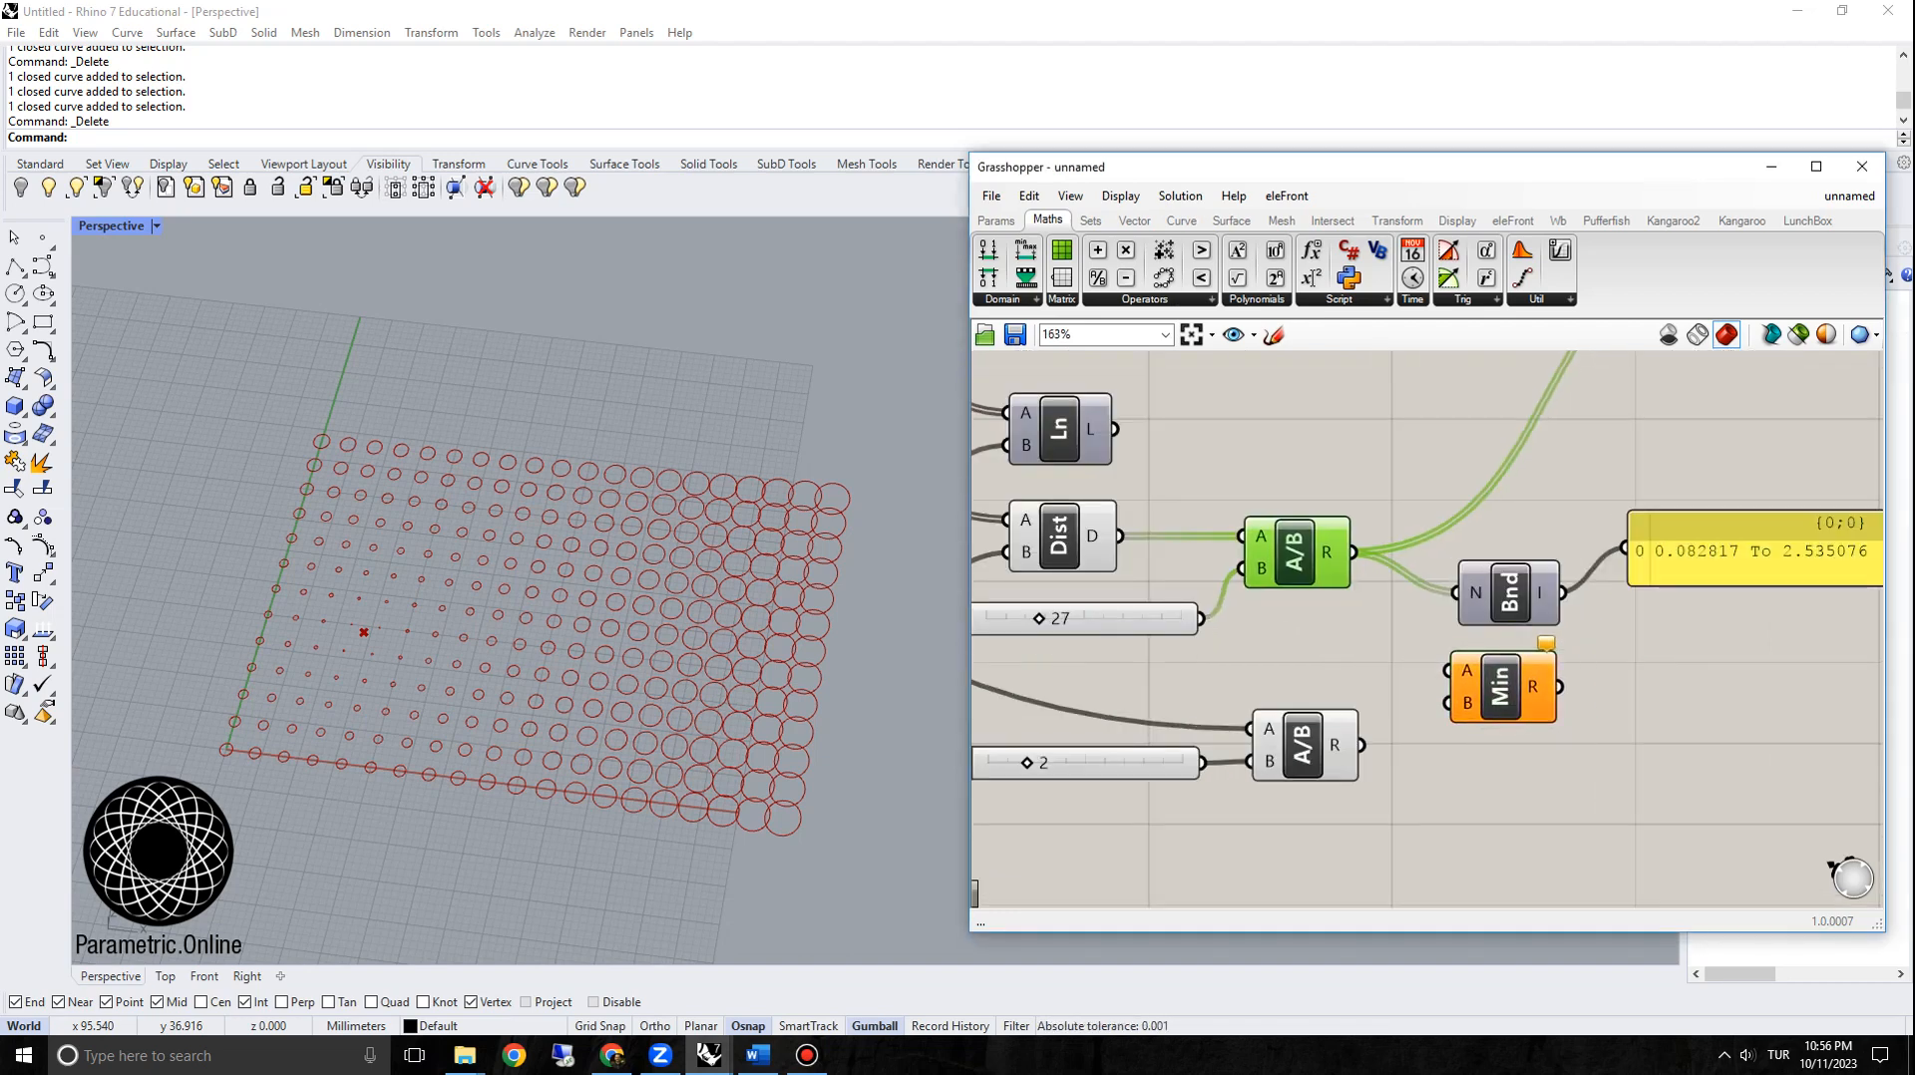
mouse_move(1336, 555)
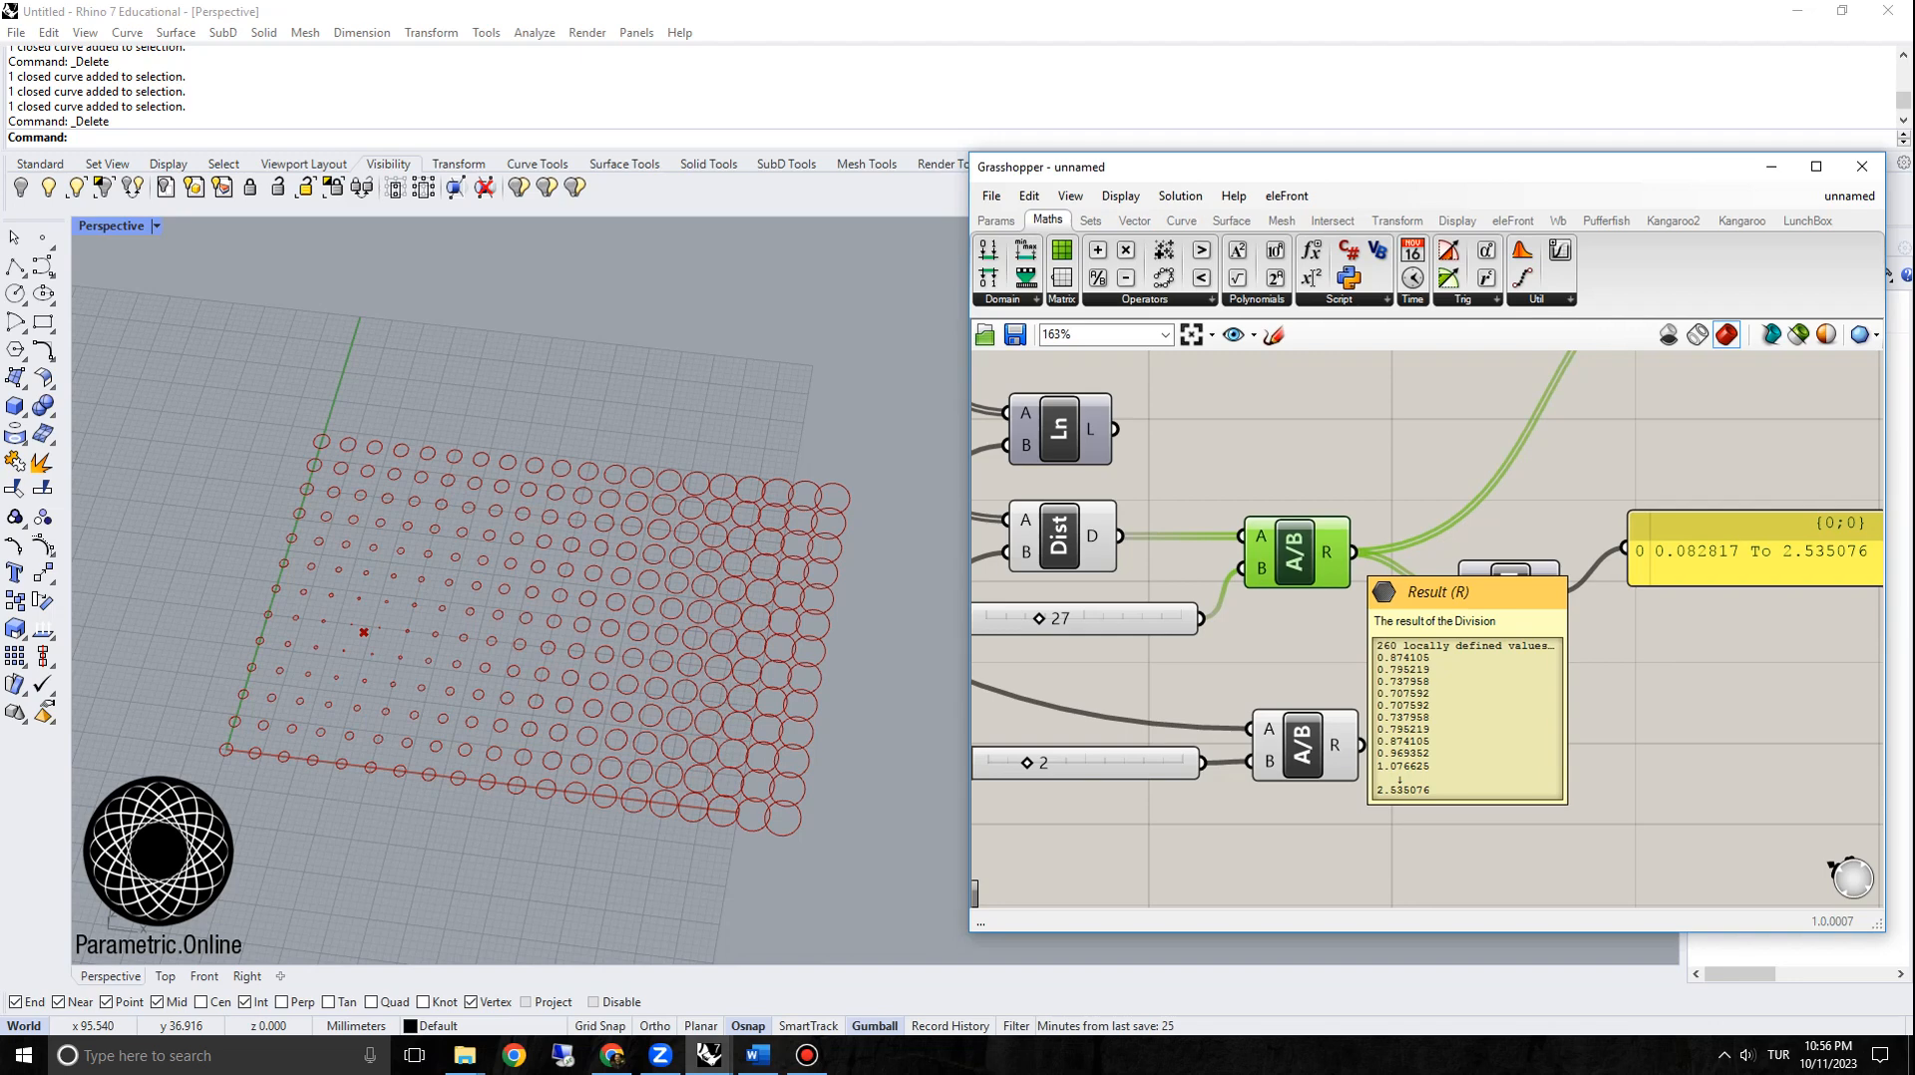
left_click_drag(1353, 552, 1448, 671)
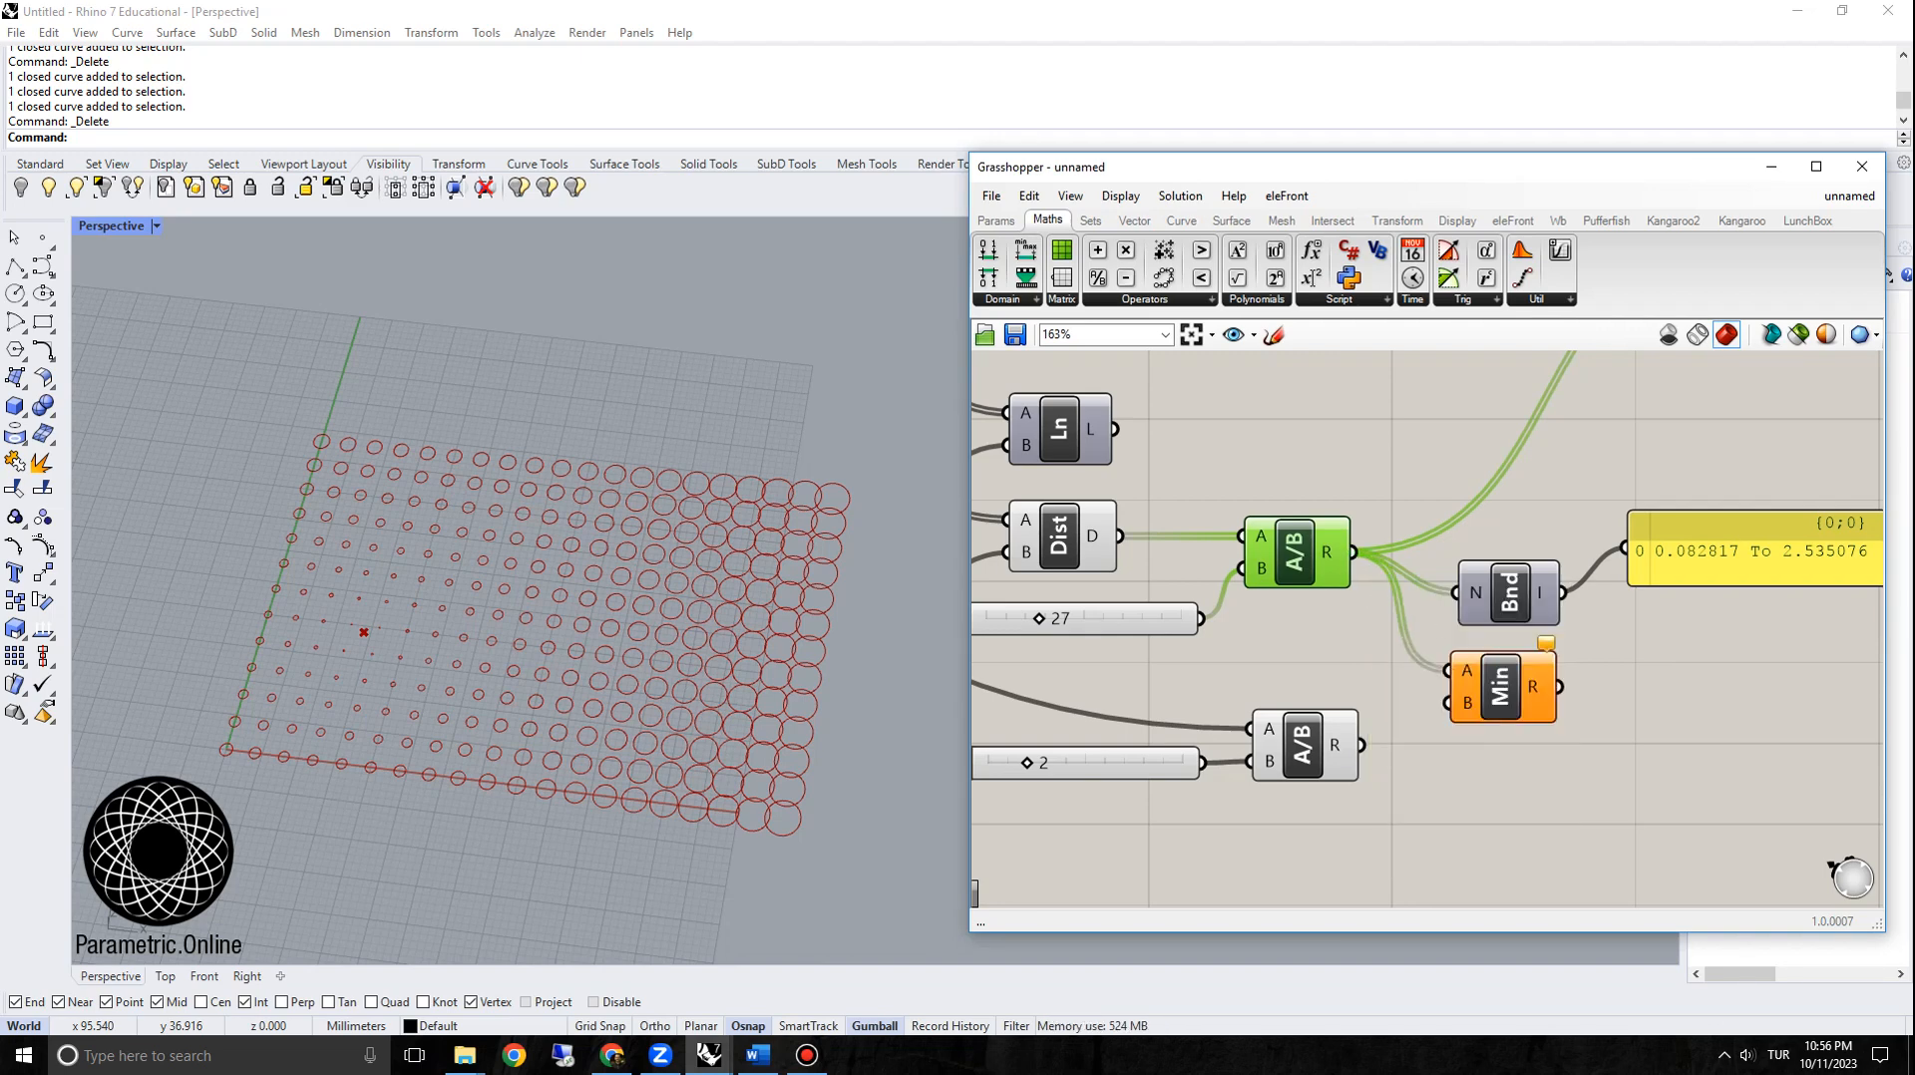
left_click_drag(1361, 745, 1448, 703)
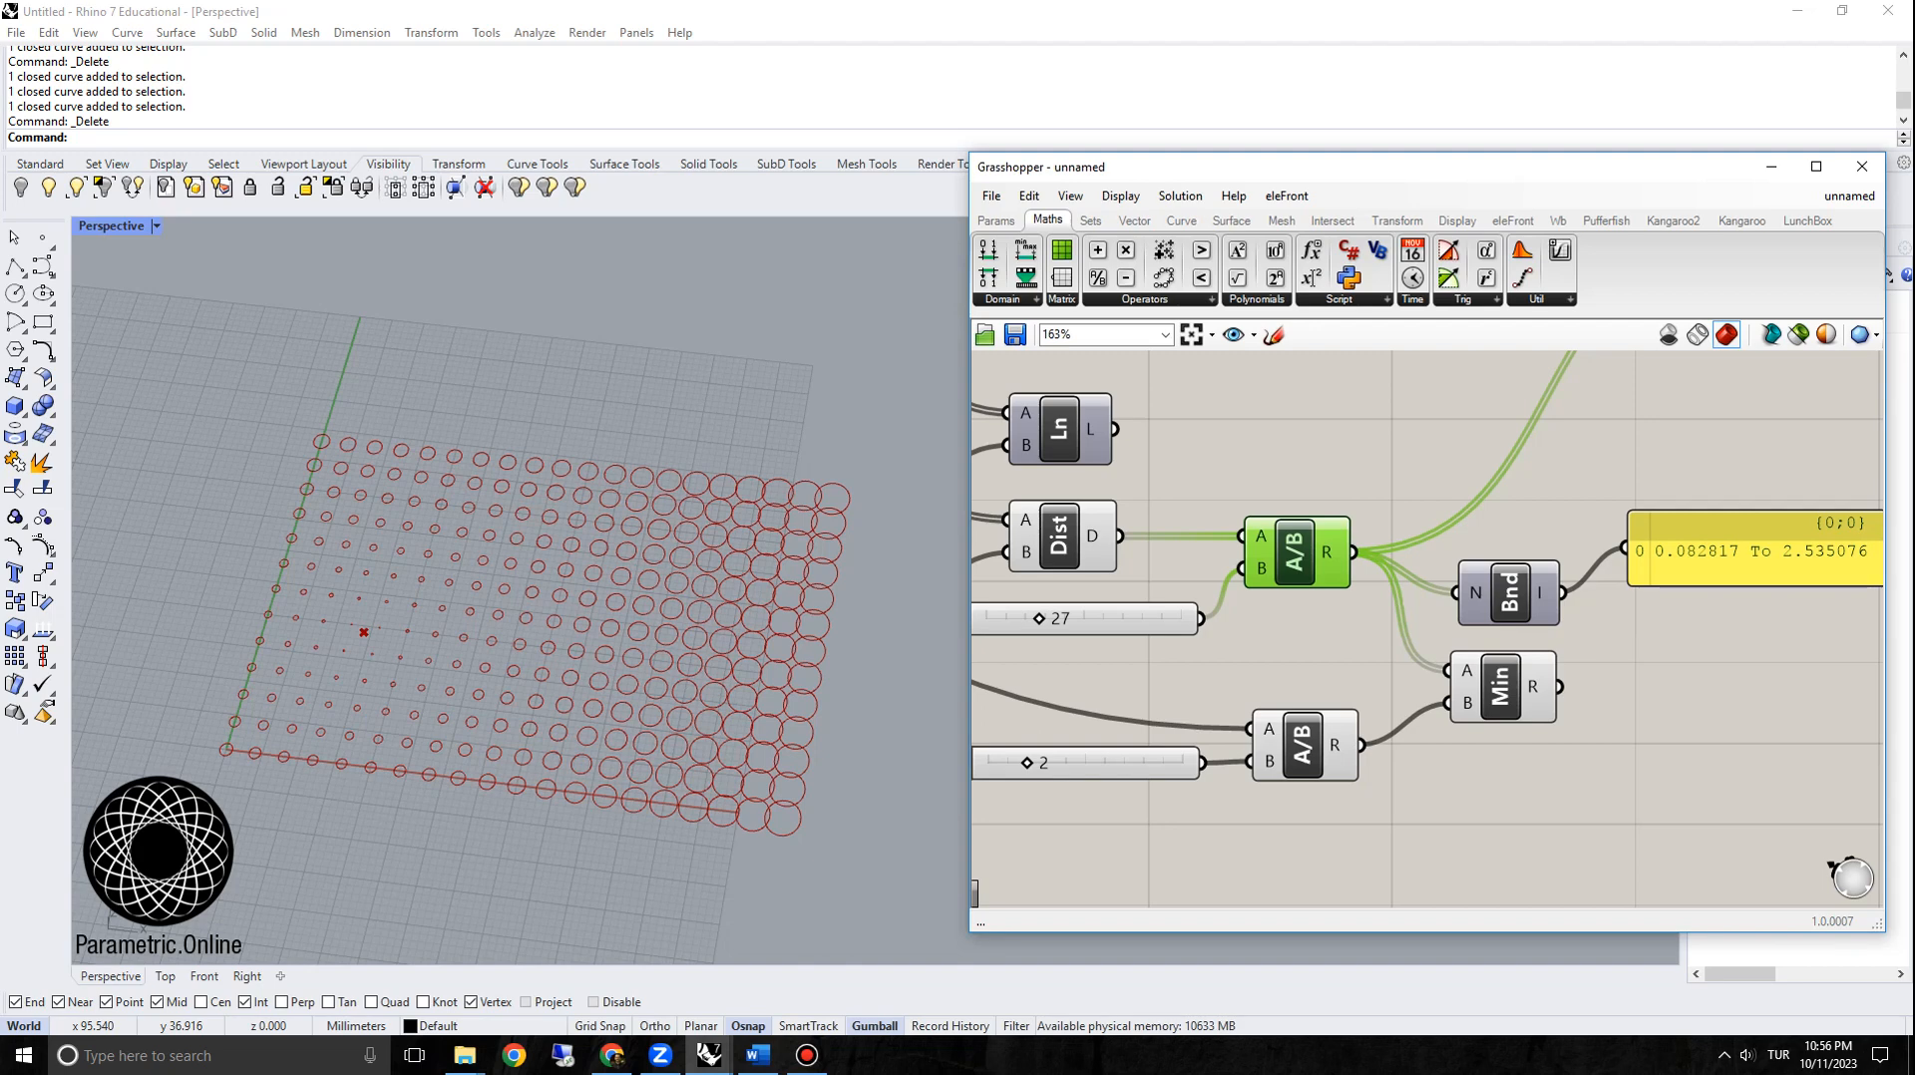
Step: Duplicate the Bounds component with its panel, connect the Minimum result to the copy, and read the capped range
right_click_drag(1554, 638, 1346, 653)
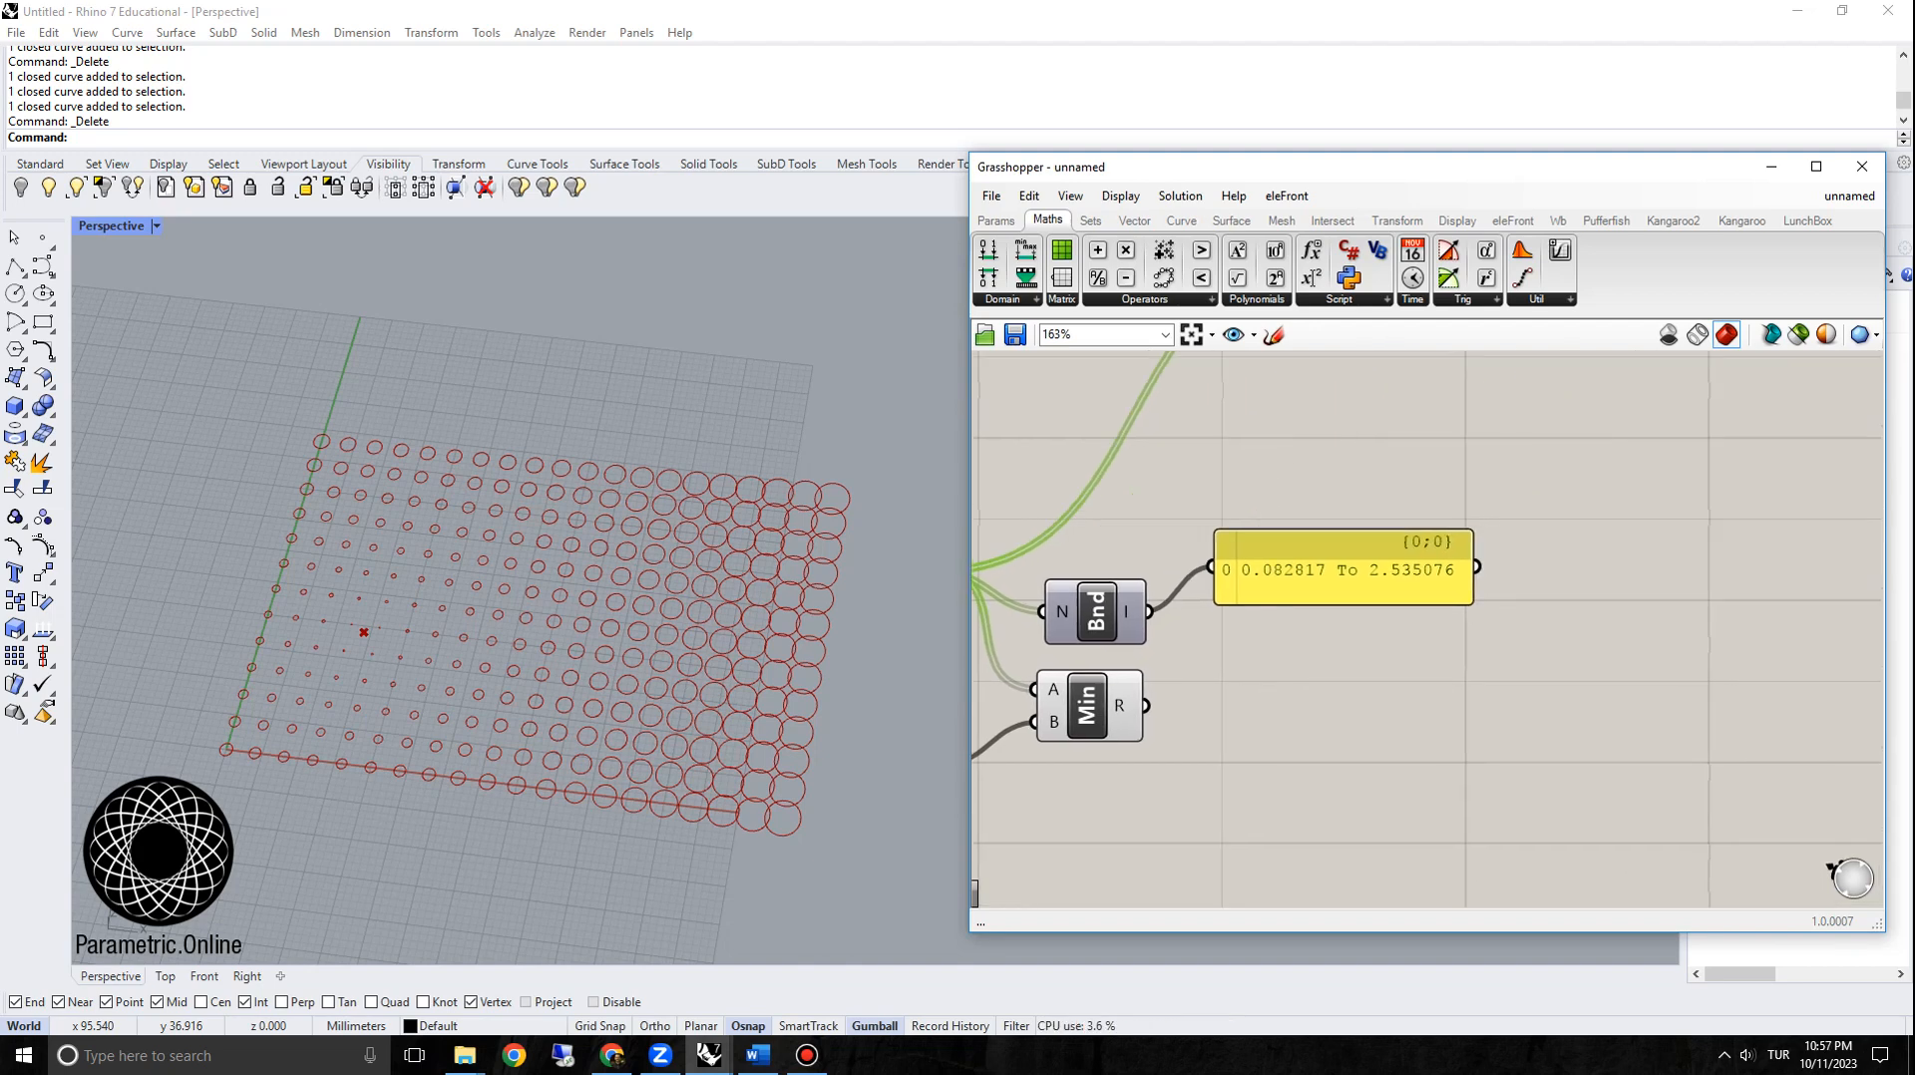
left_click_drag(1346, 648, 1246, 643)
key("ctrl+c")
key("ctrl+v")
left_click(1266, 763)
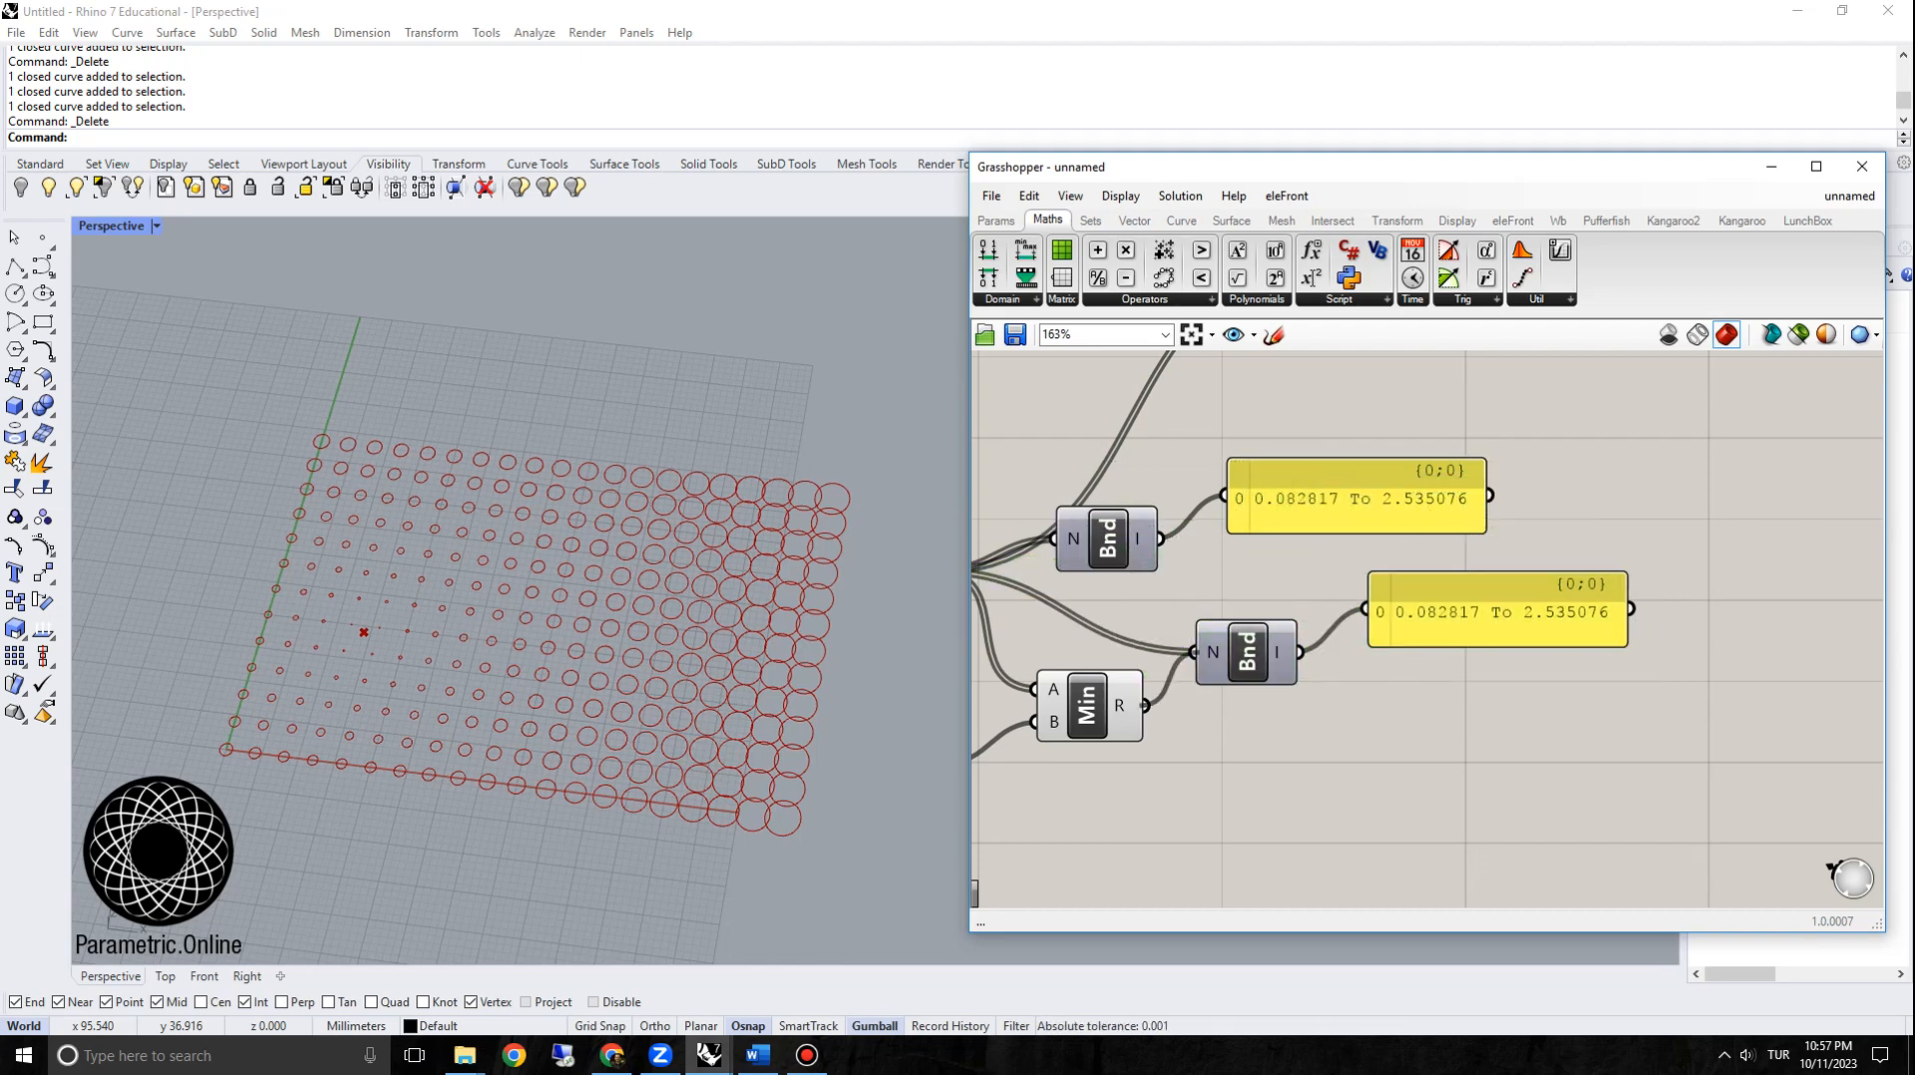
scroll(1552, 605, "up", 3)
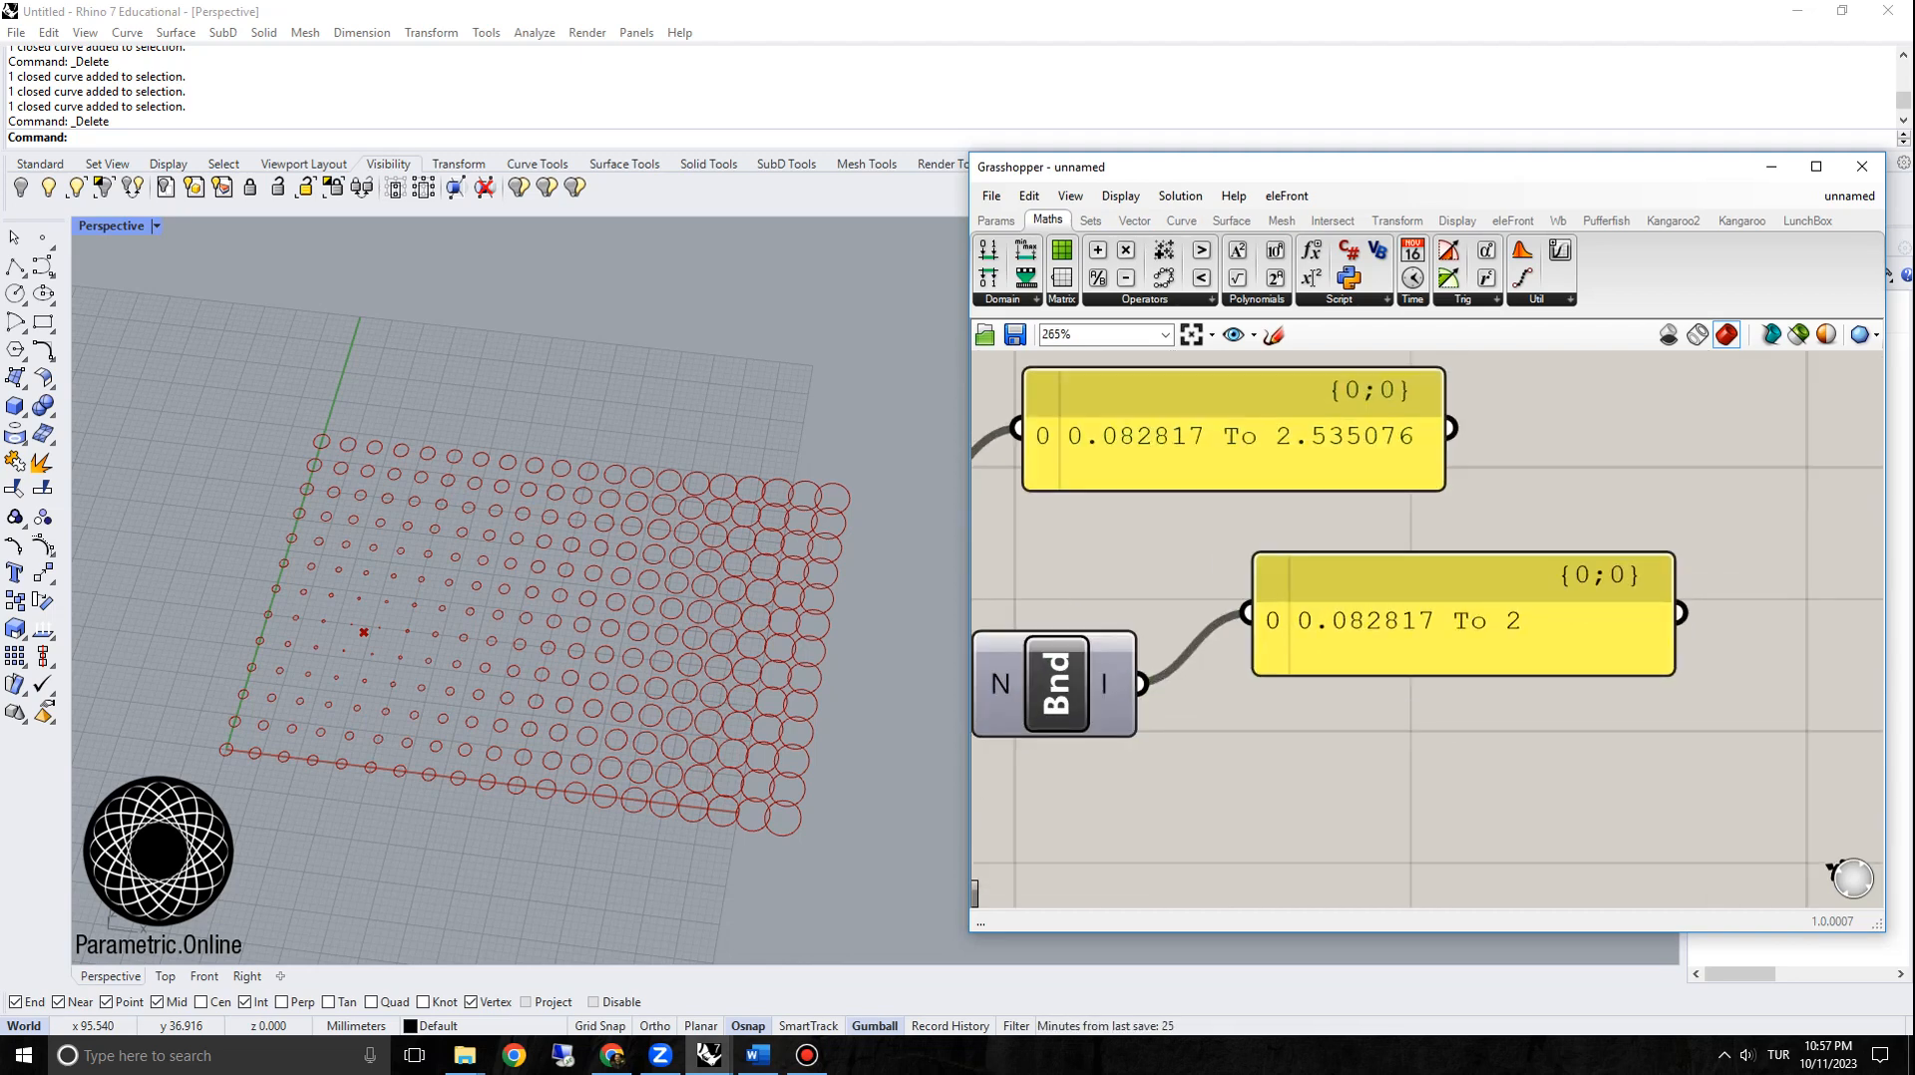
scroll(1426, 613, "down", 3)
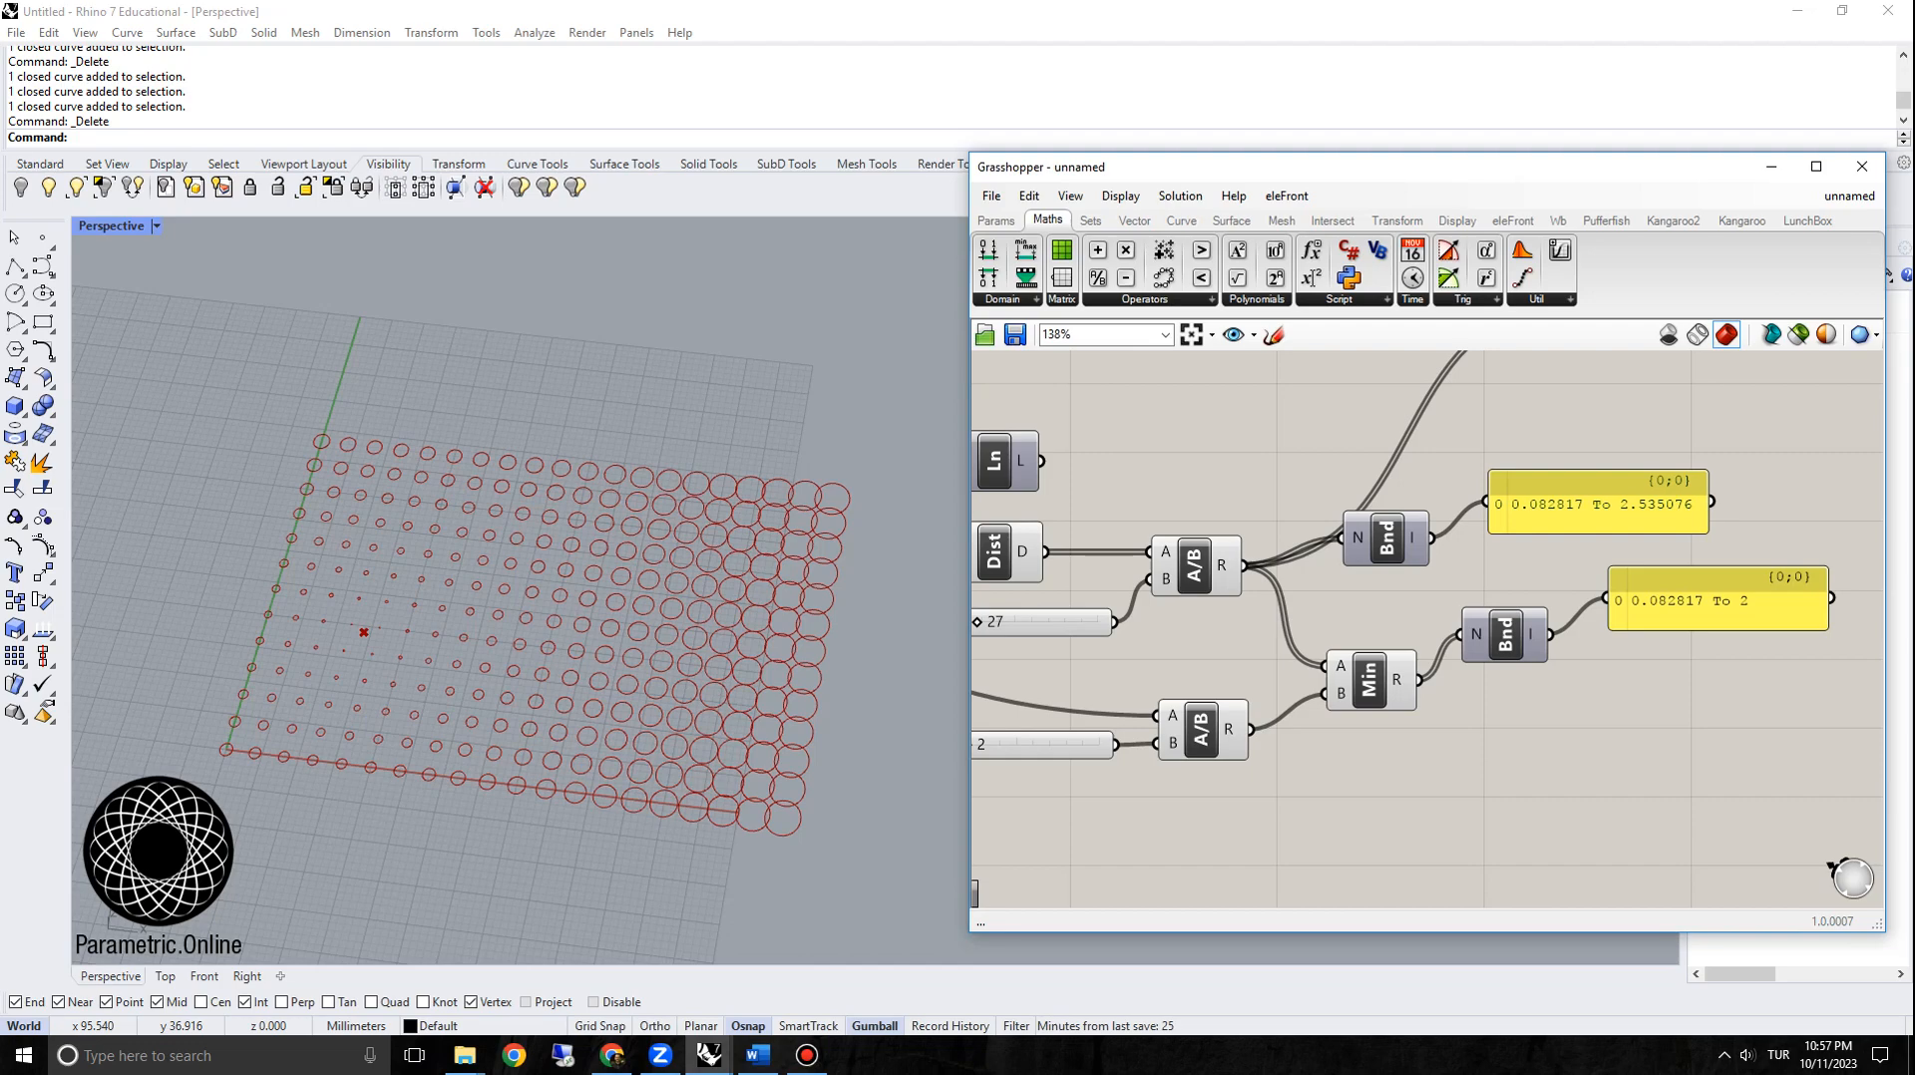
scroll(1625, 495, "up", 2)
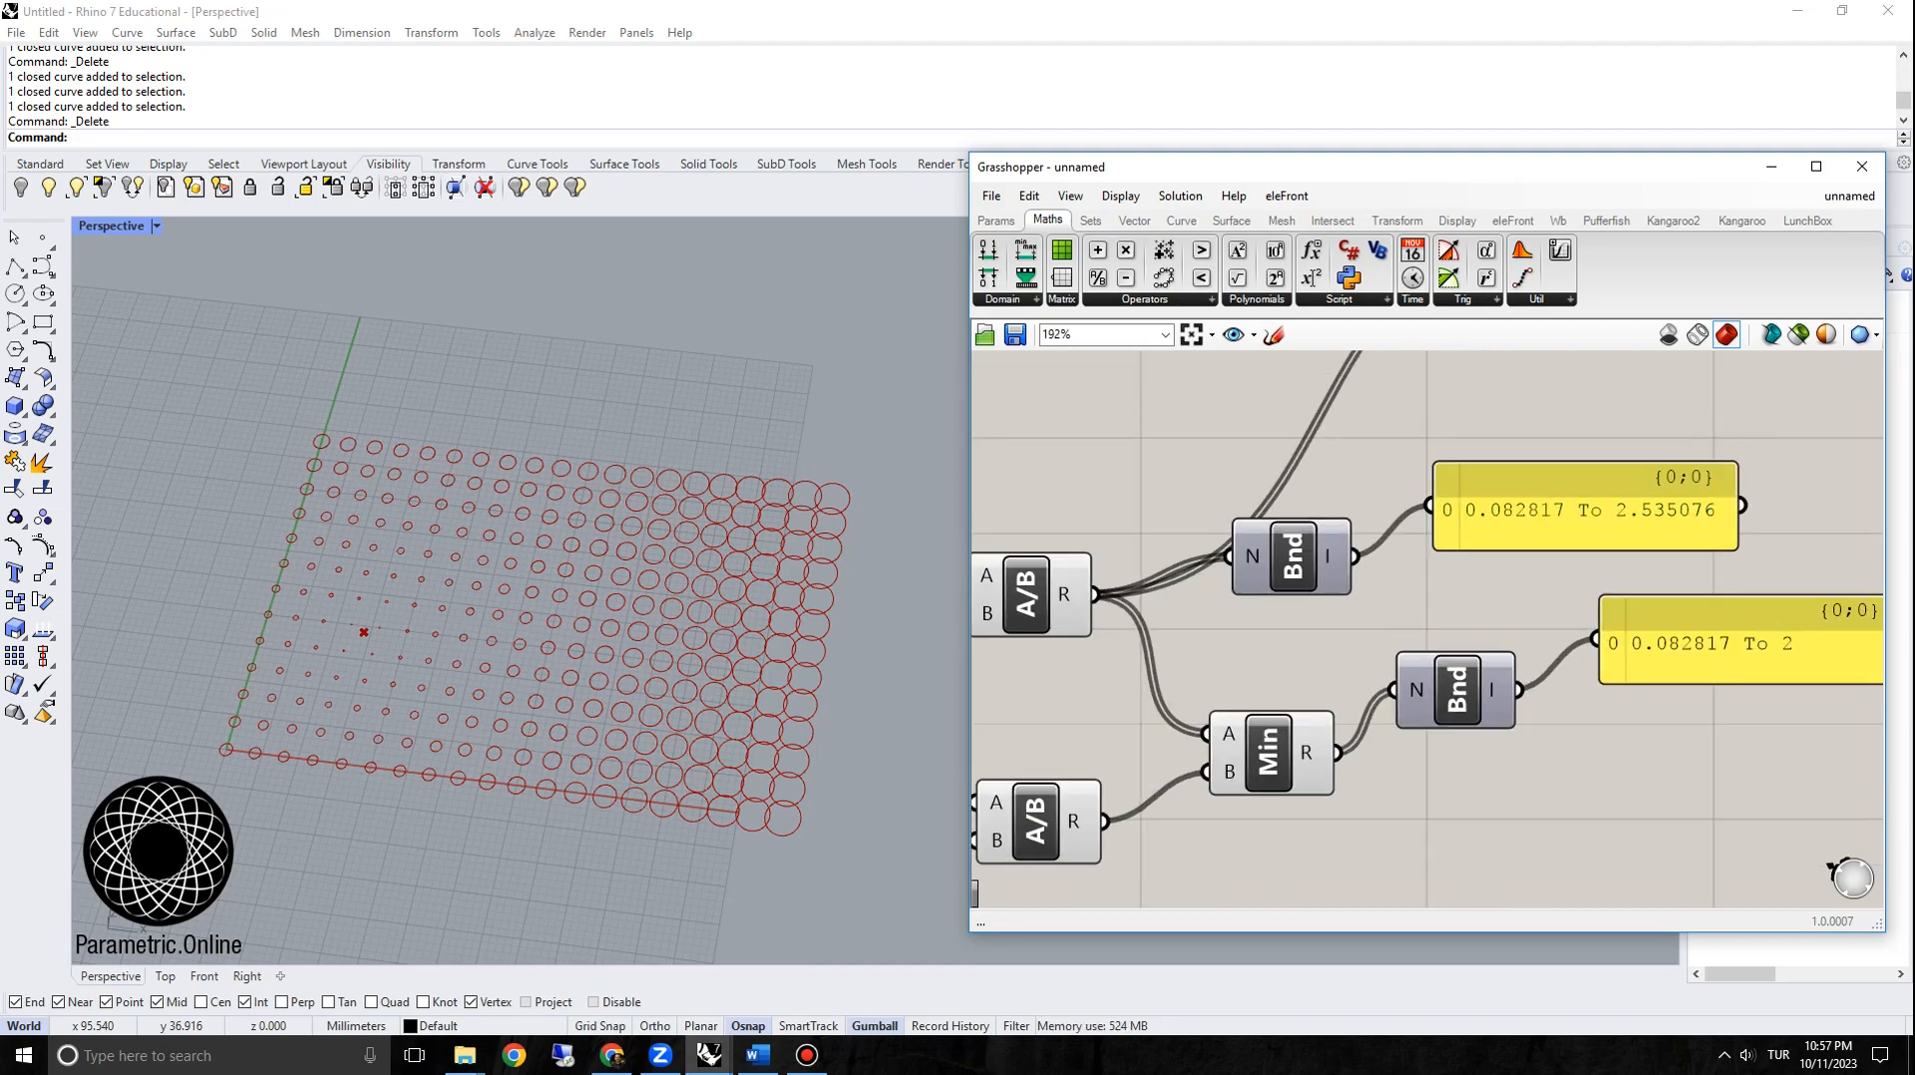
scroll(1514, 828, "down", 3)
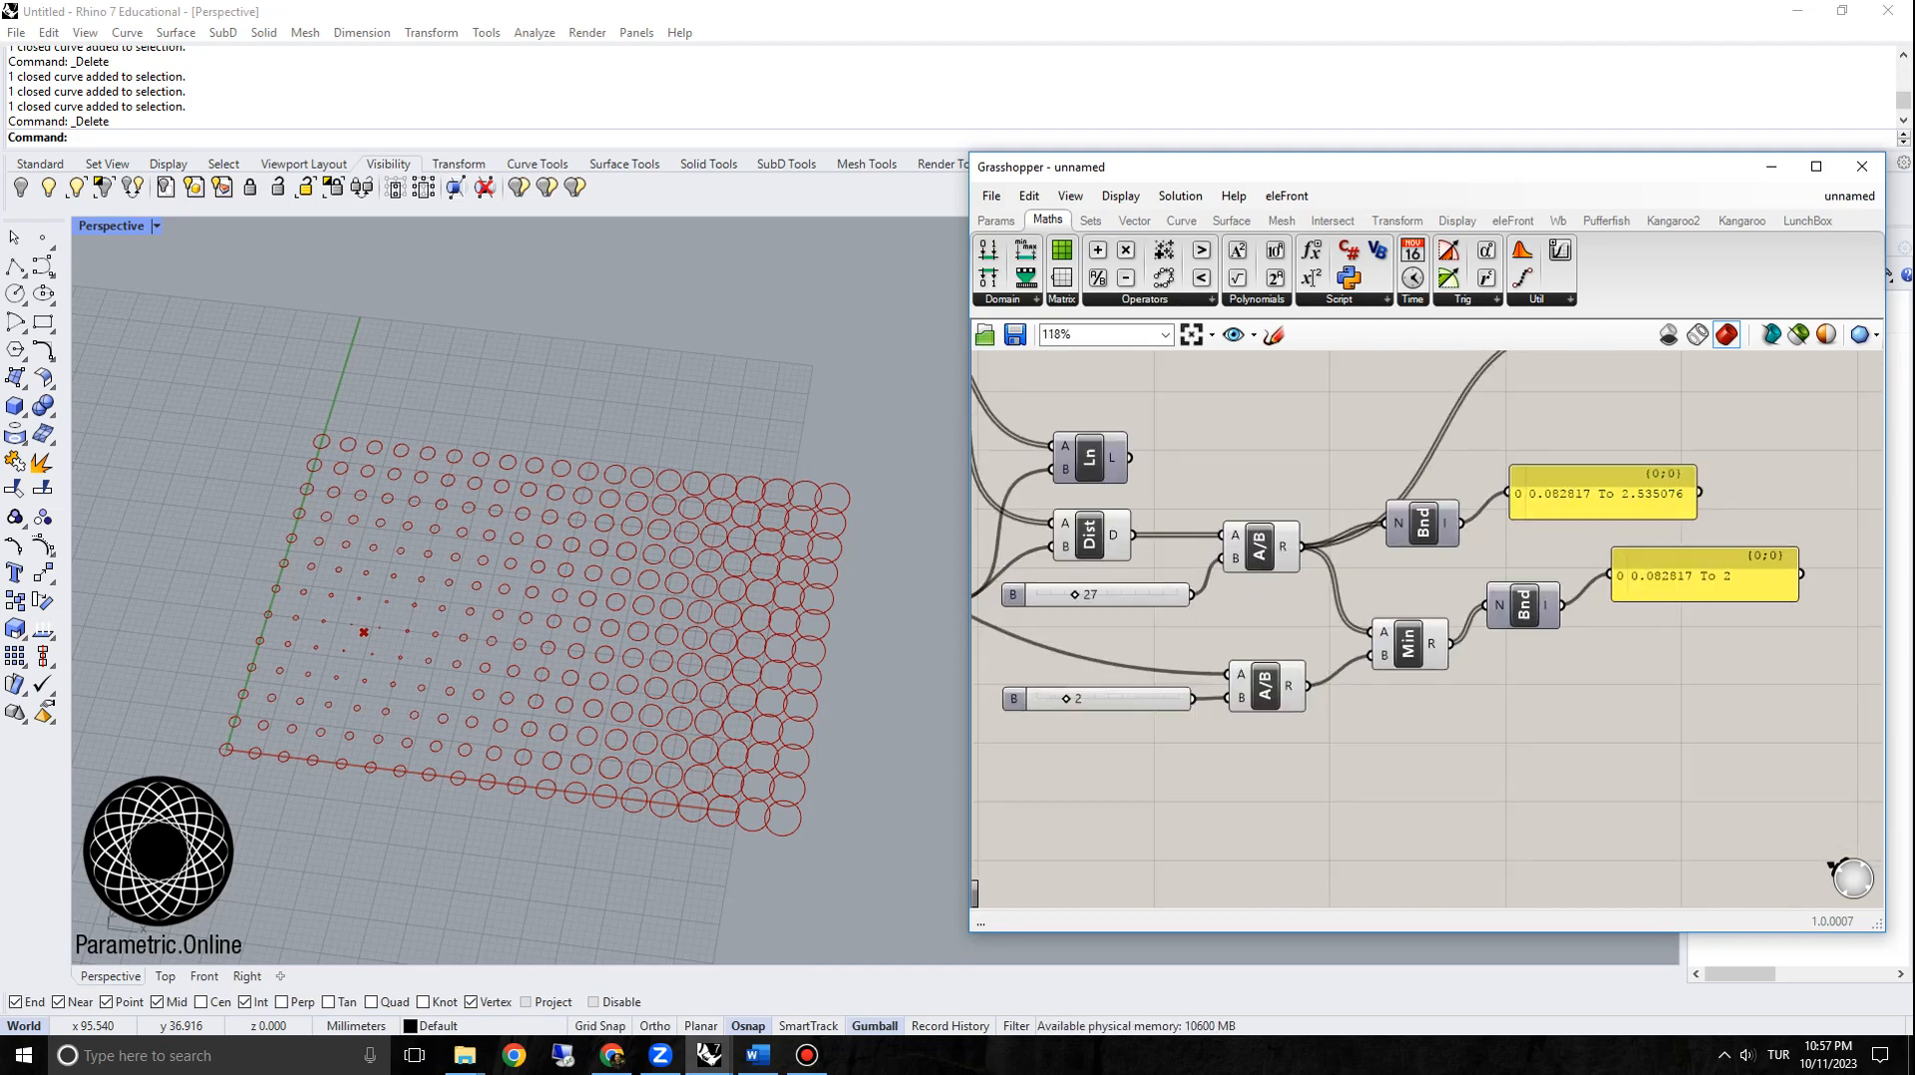
Step: Feed the Minimum result into the Circle's radius input and set the distance divisor slider to 25
left_click_drag(1406, 783, 1535, 462)
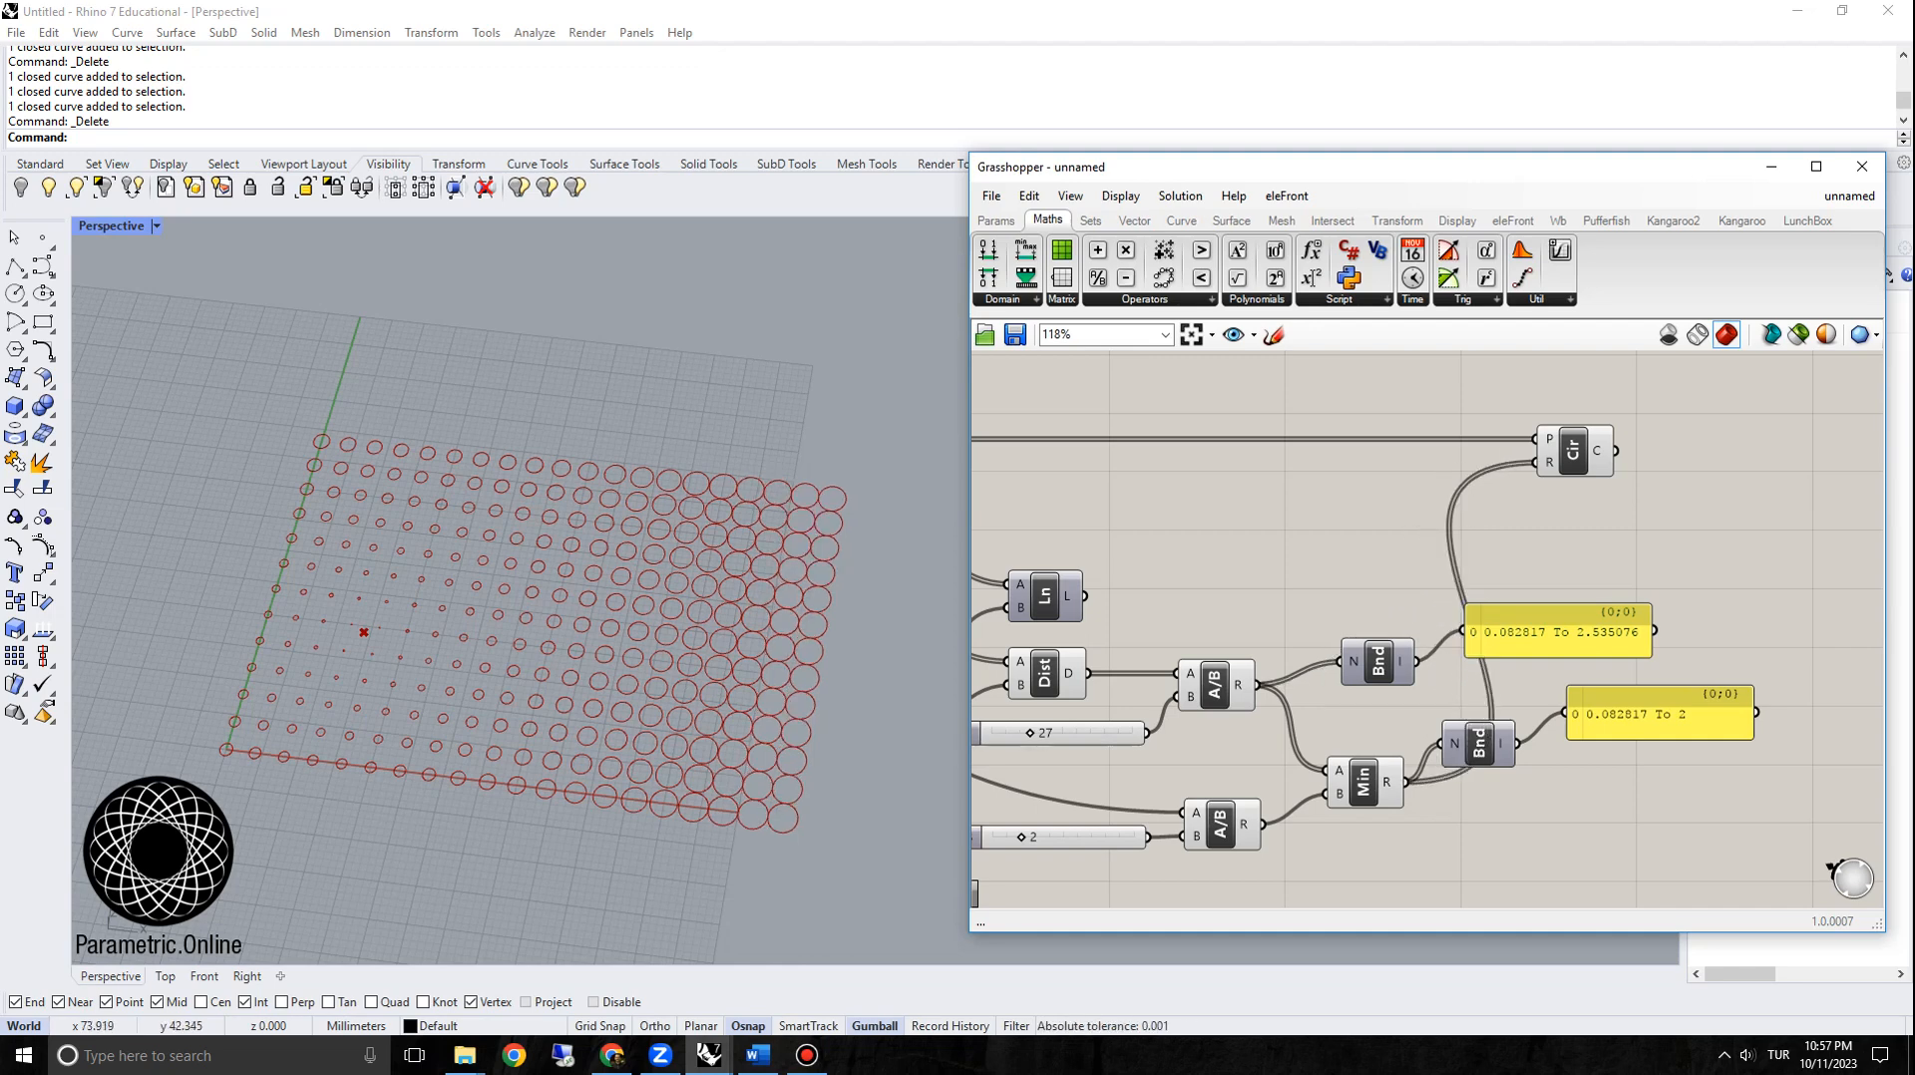
right_click_drag(1021, 782, 1075, 784)
scroll(1075, 784, "up", 2)
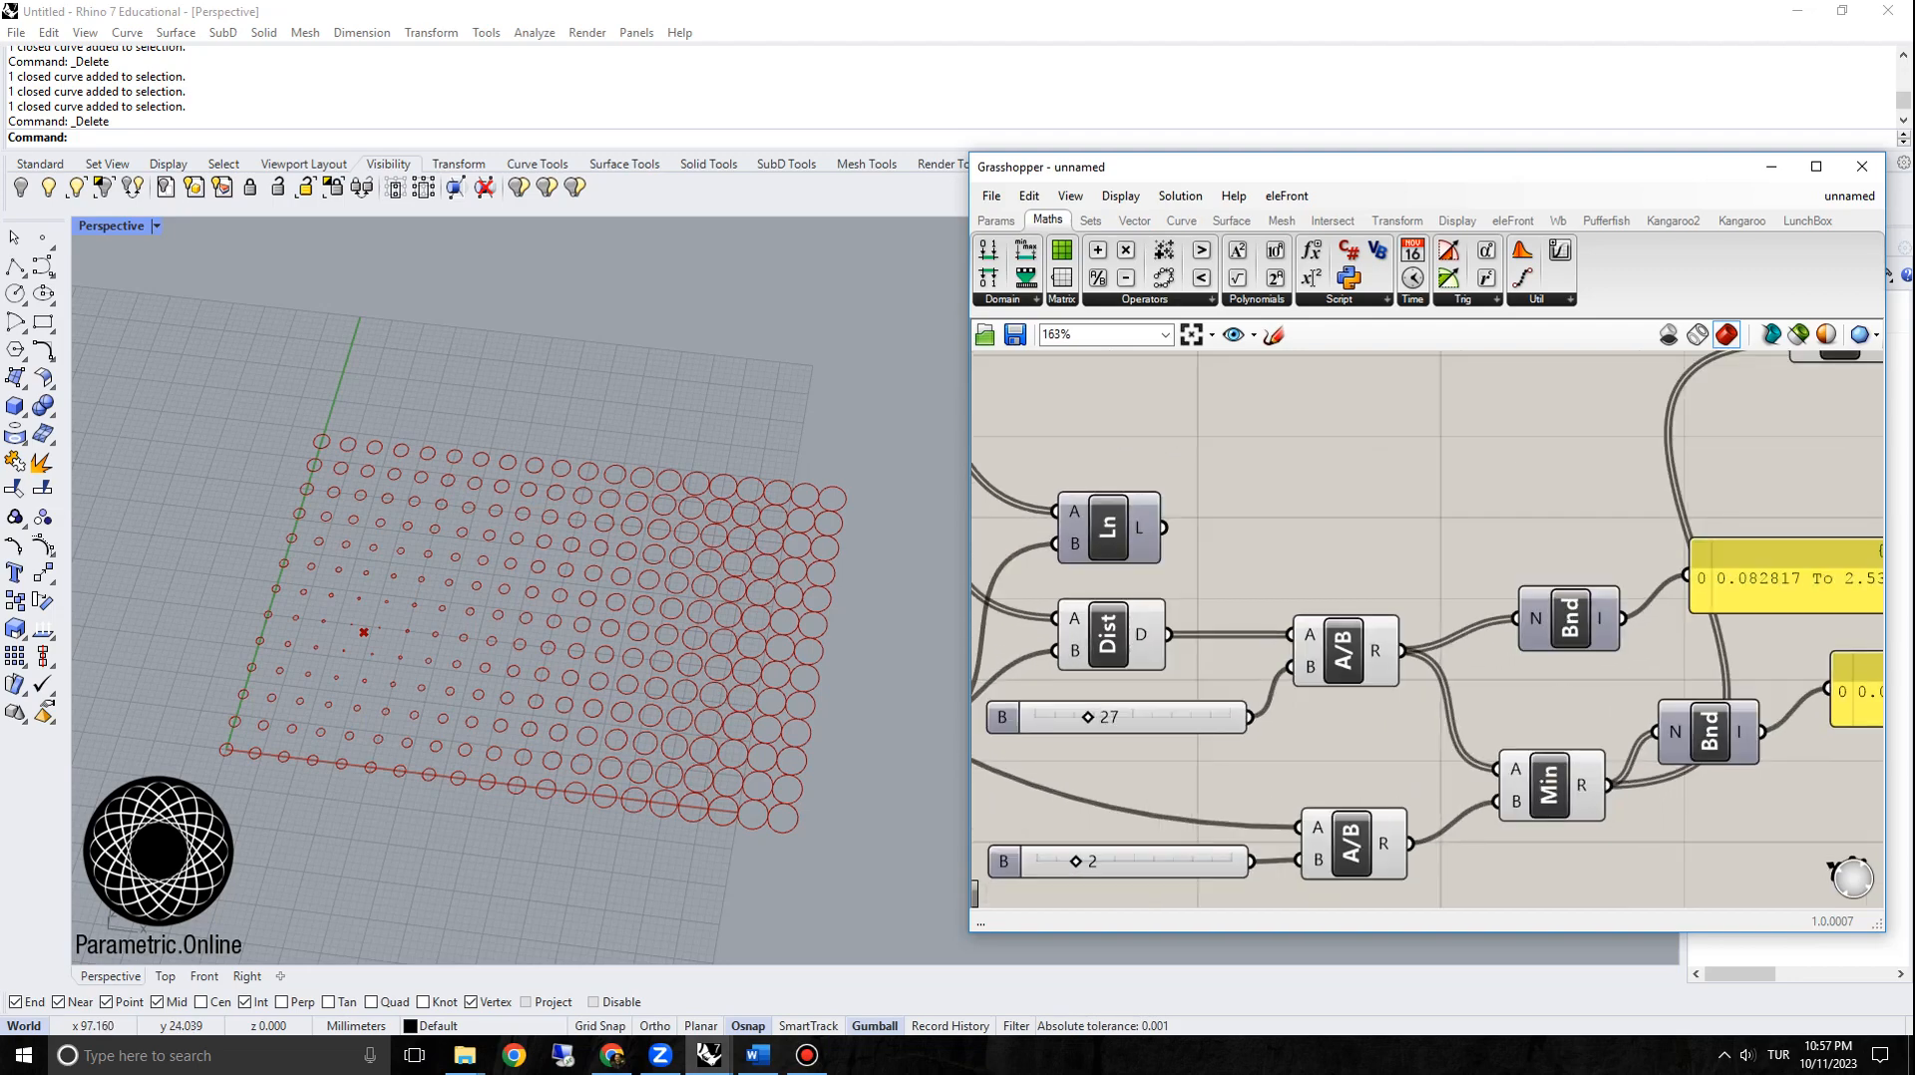
mouse_move(1087, 716)
left_mouse_down()
mouse_move(1054, 716)
mouse_move(1121, 716)
mouse_move(1084, 716)
left_mouse_up()
scroll(459, 633, "up", 2)
right_click_drag(459, 633, 529, 643)
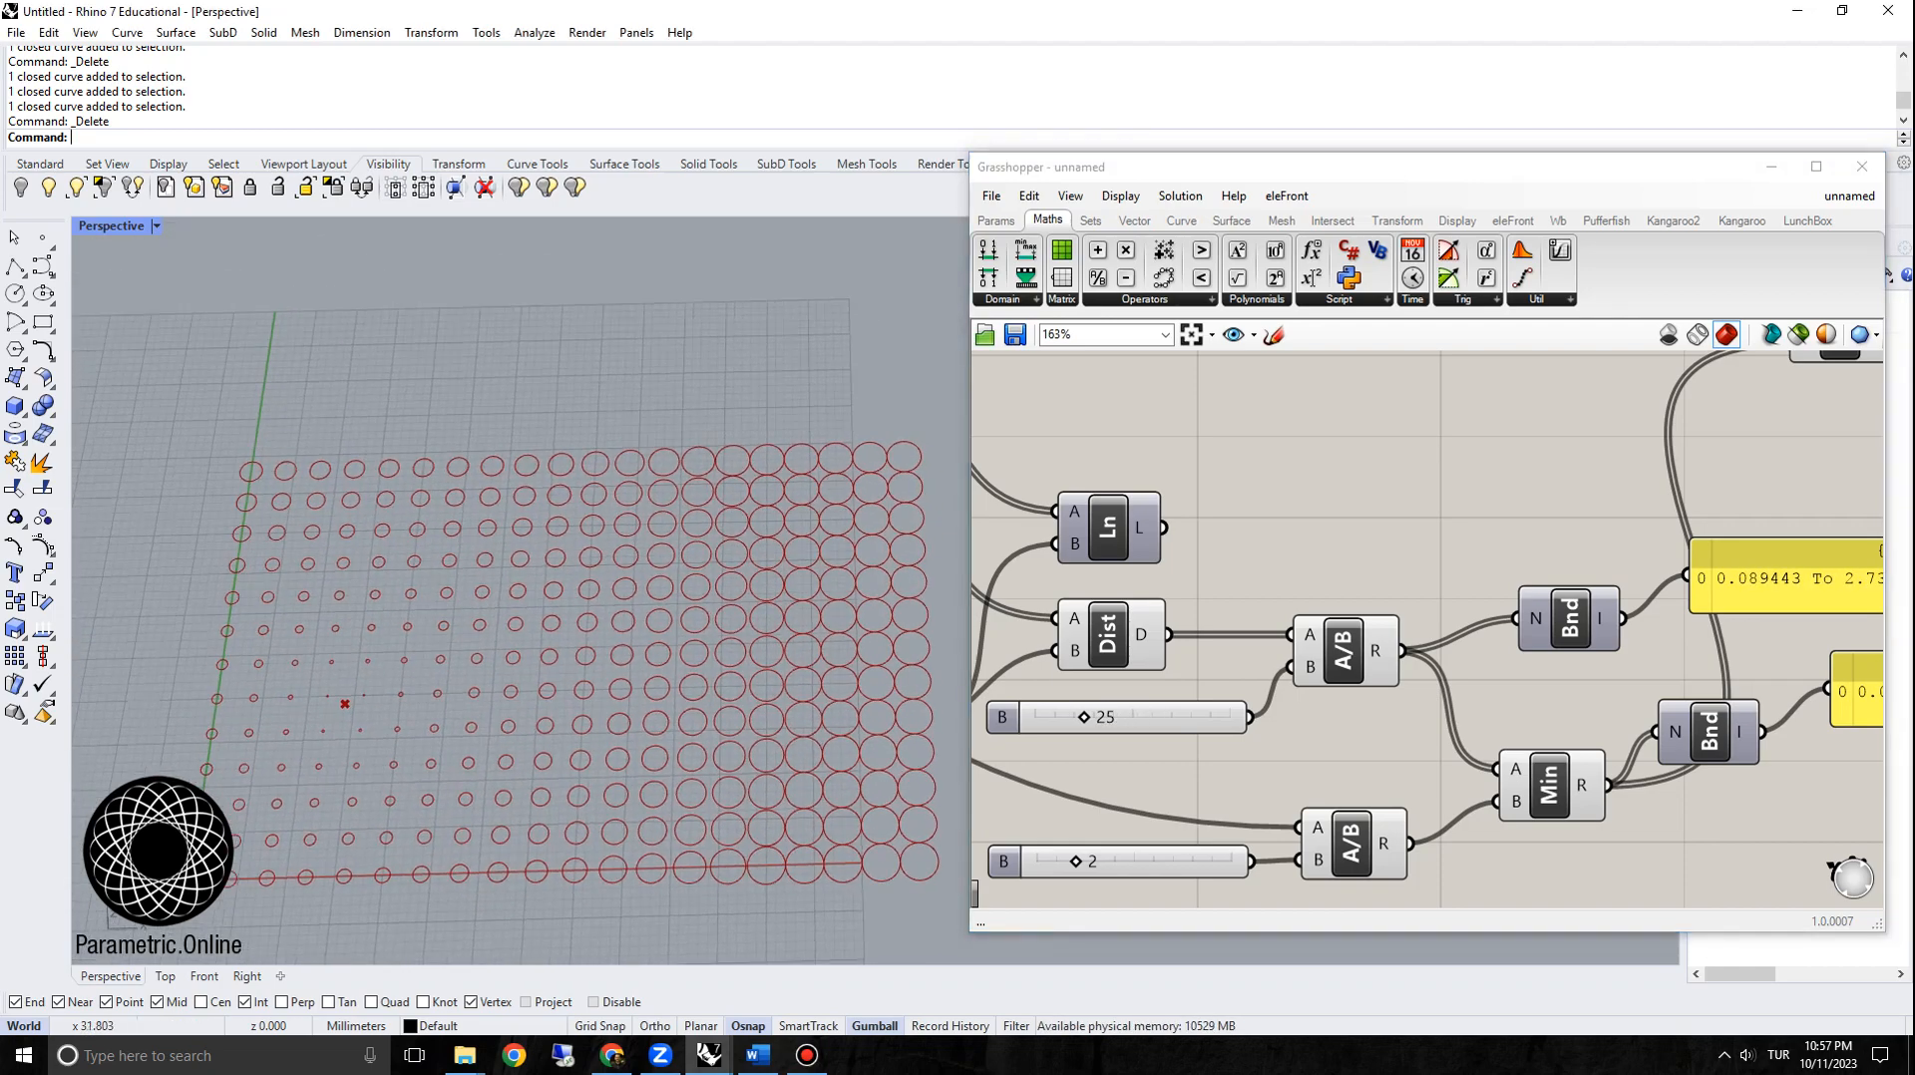
Step: Add a Maximum component below the second Bounds and connect the Minimum result to its A input
right_click_drag(1555, 688, 1327, 577)
scroll(1428, 540, "down", 2)
double_click(1434, 700)
type("max")
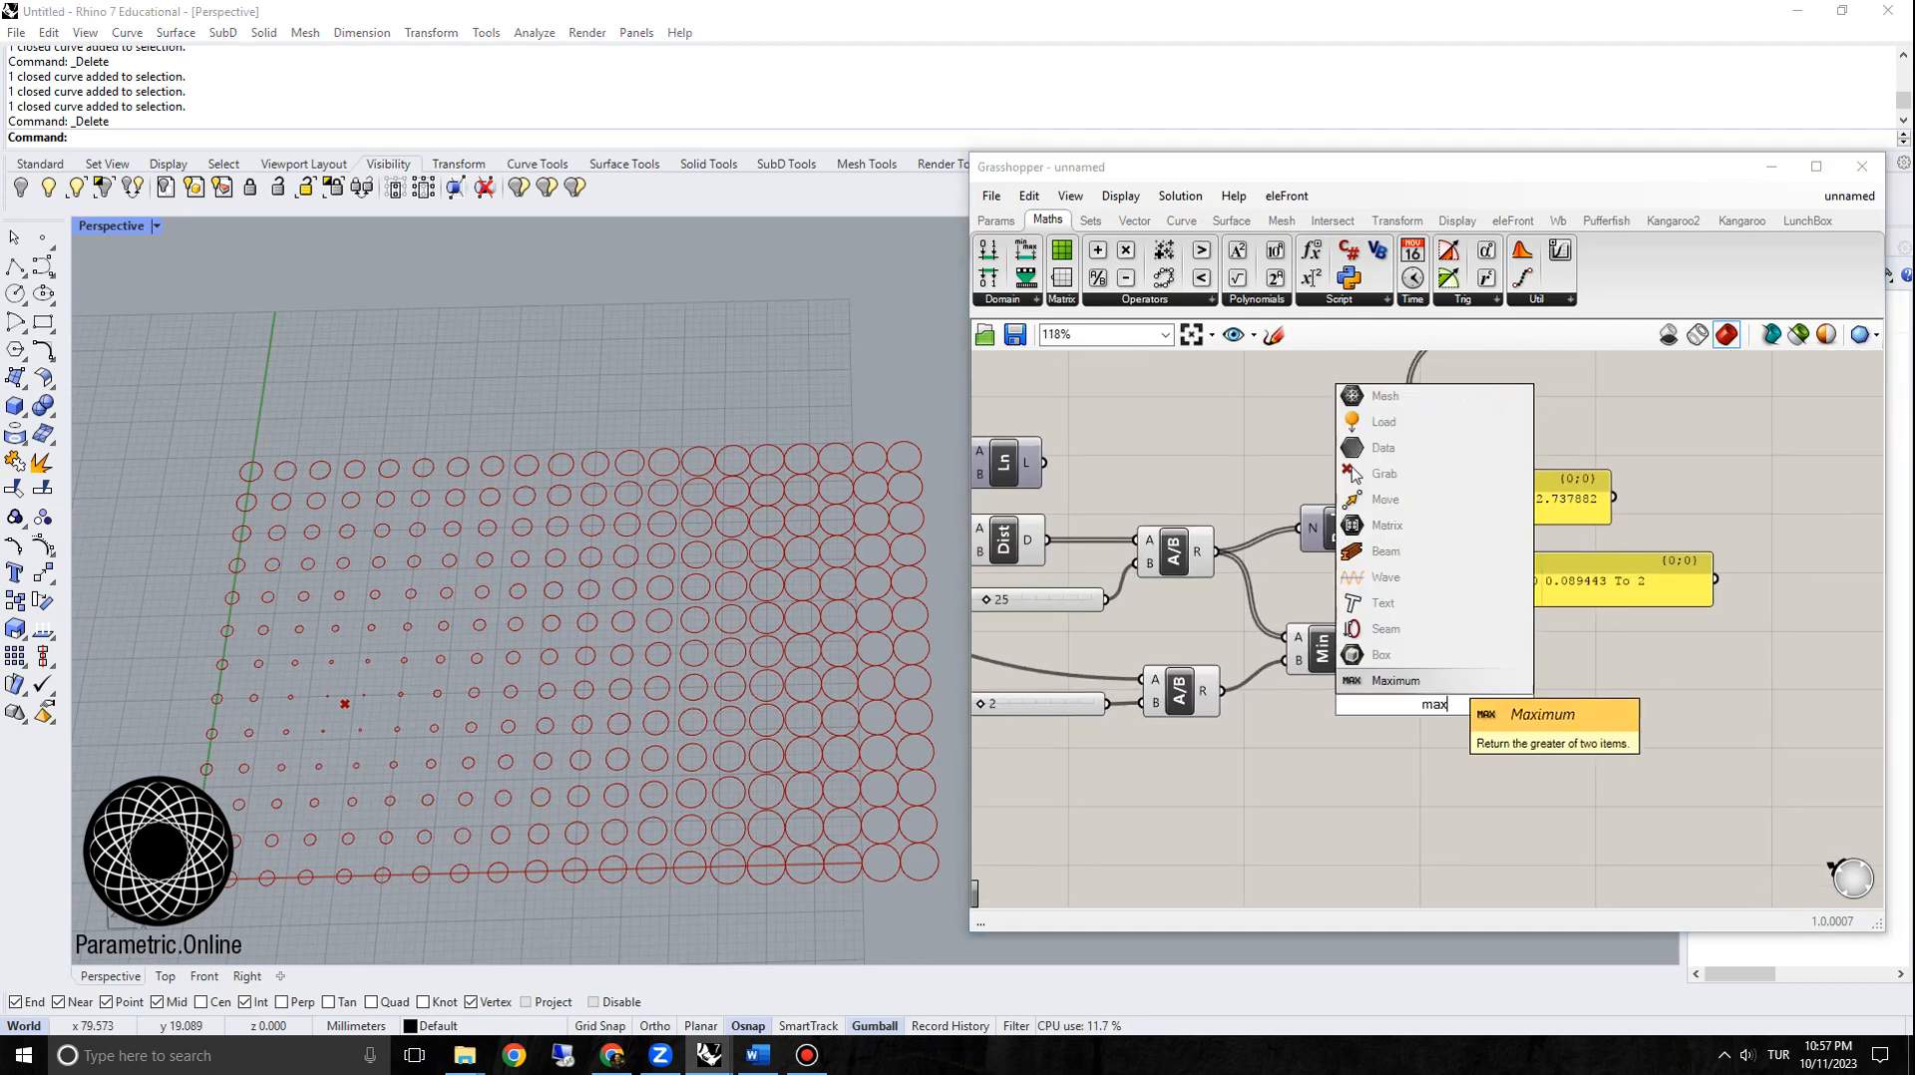
key("Return")
left_click_drag(1433, 704, 1473, 714)
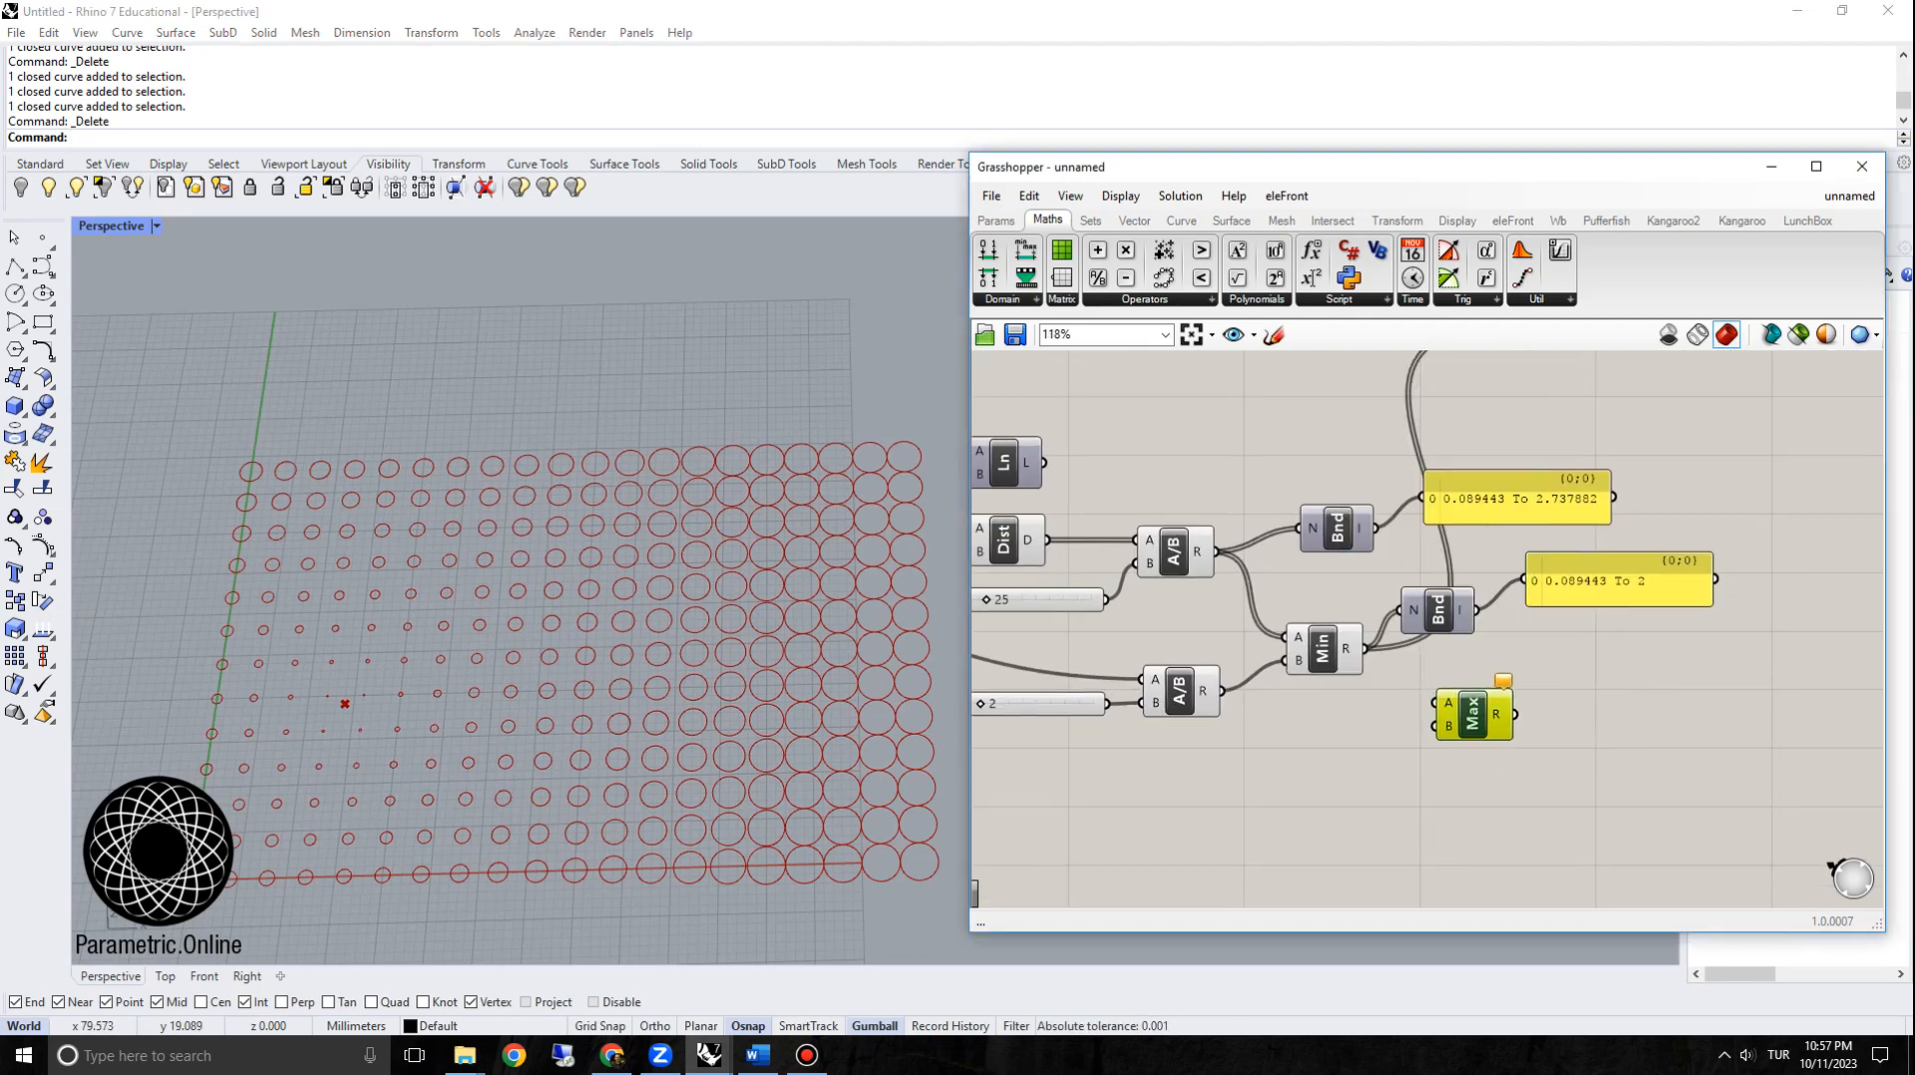
right_click_drag(1472, 714, 1590, 684)
scroll(1589, 684, "up", 1)
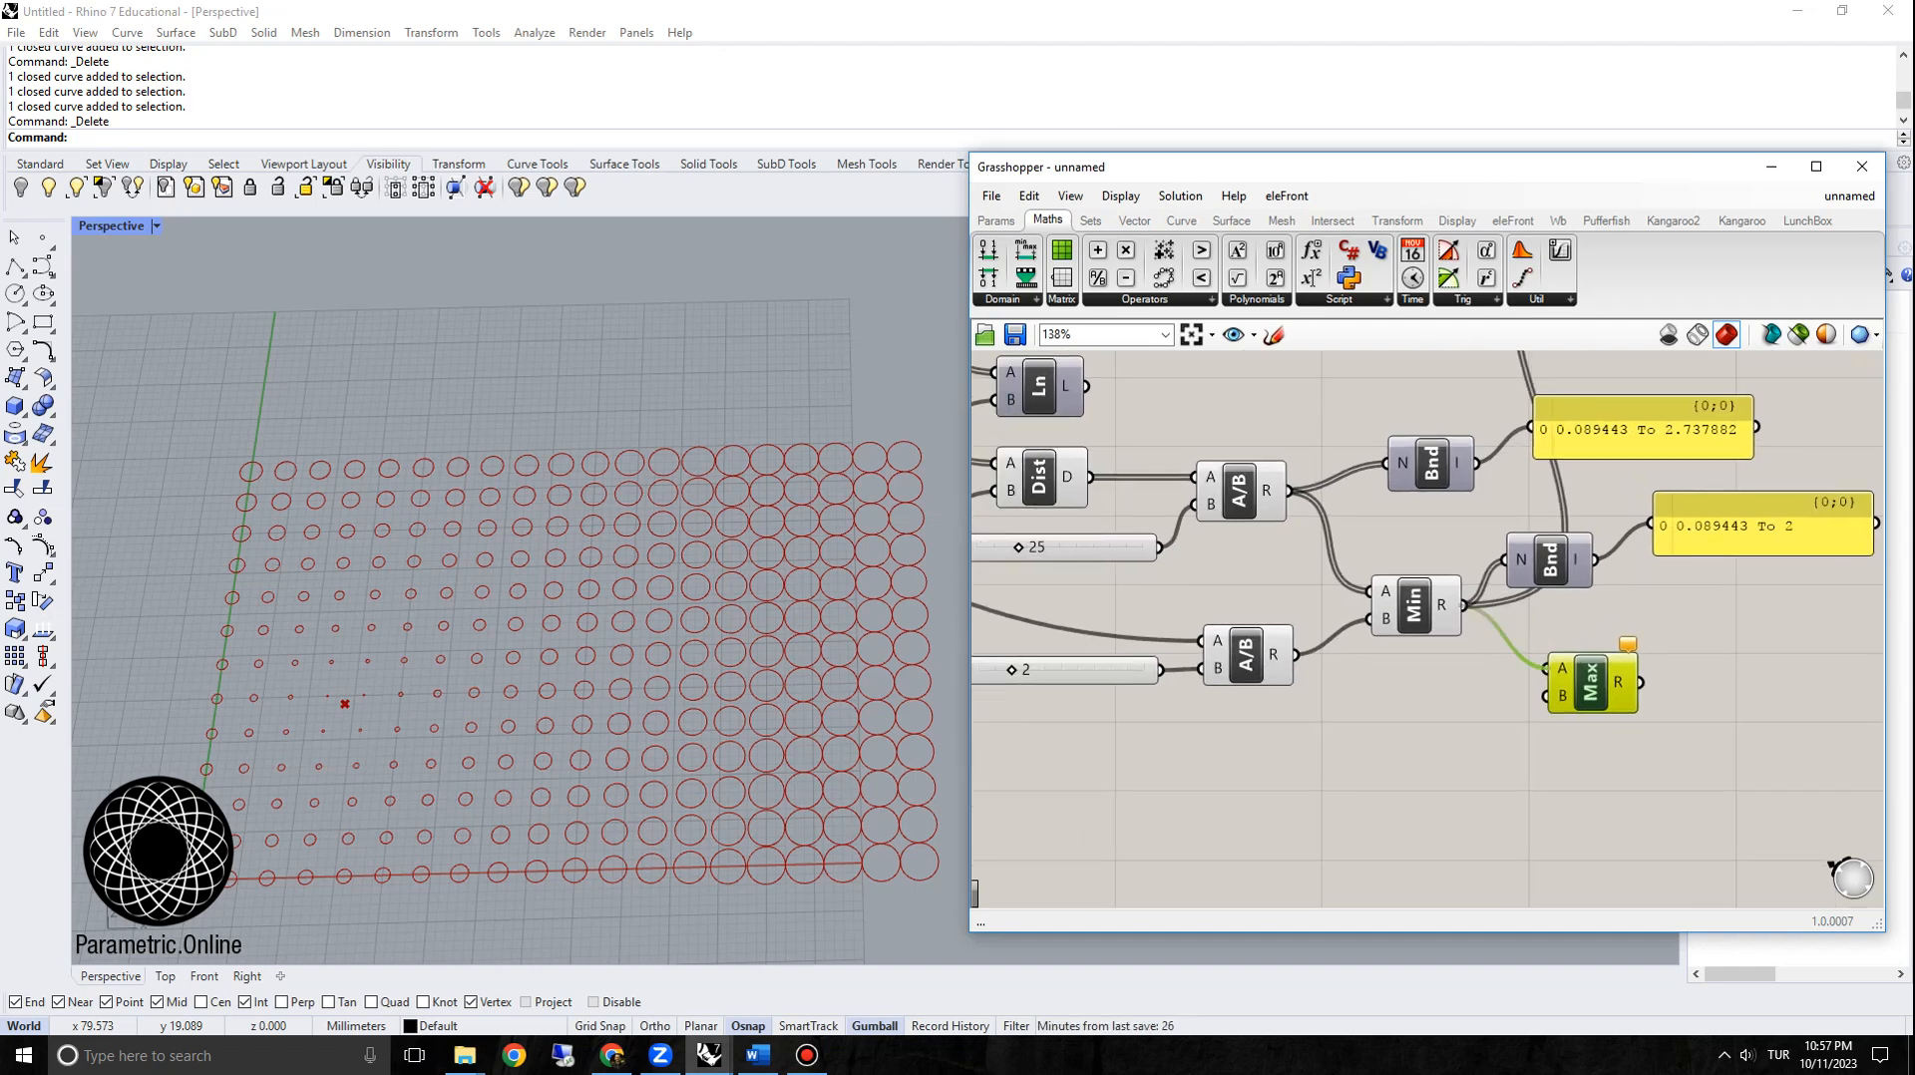
Step: Create a number slider of 0.5 and connect it to the Maximum component's B input
double_click(1334, 762)
type("0.5")
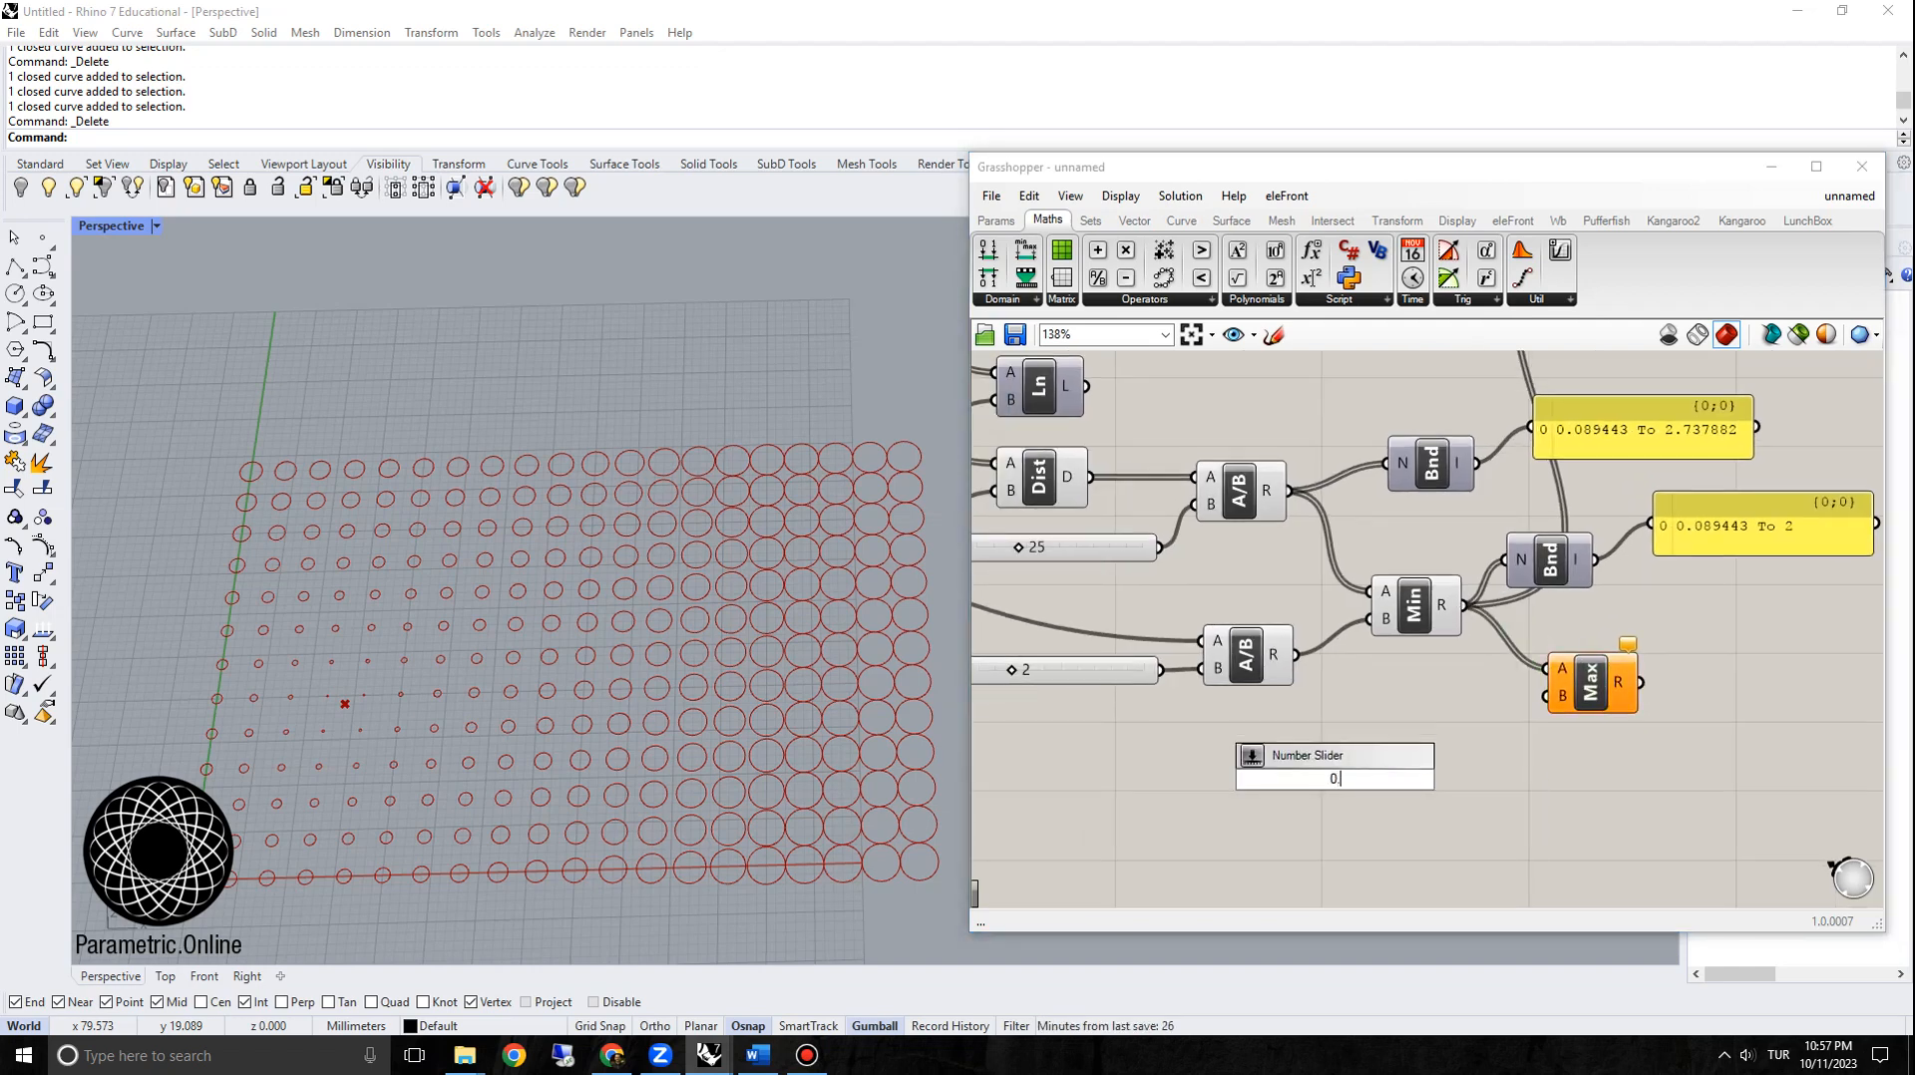
key("Return")
left_click_drag(1250, 779, 1268, 732)
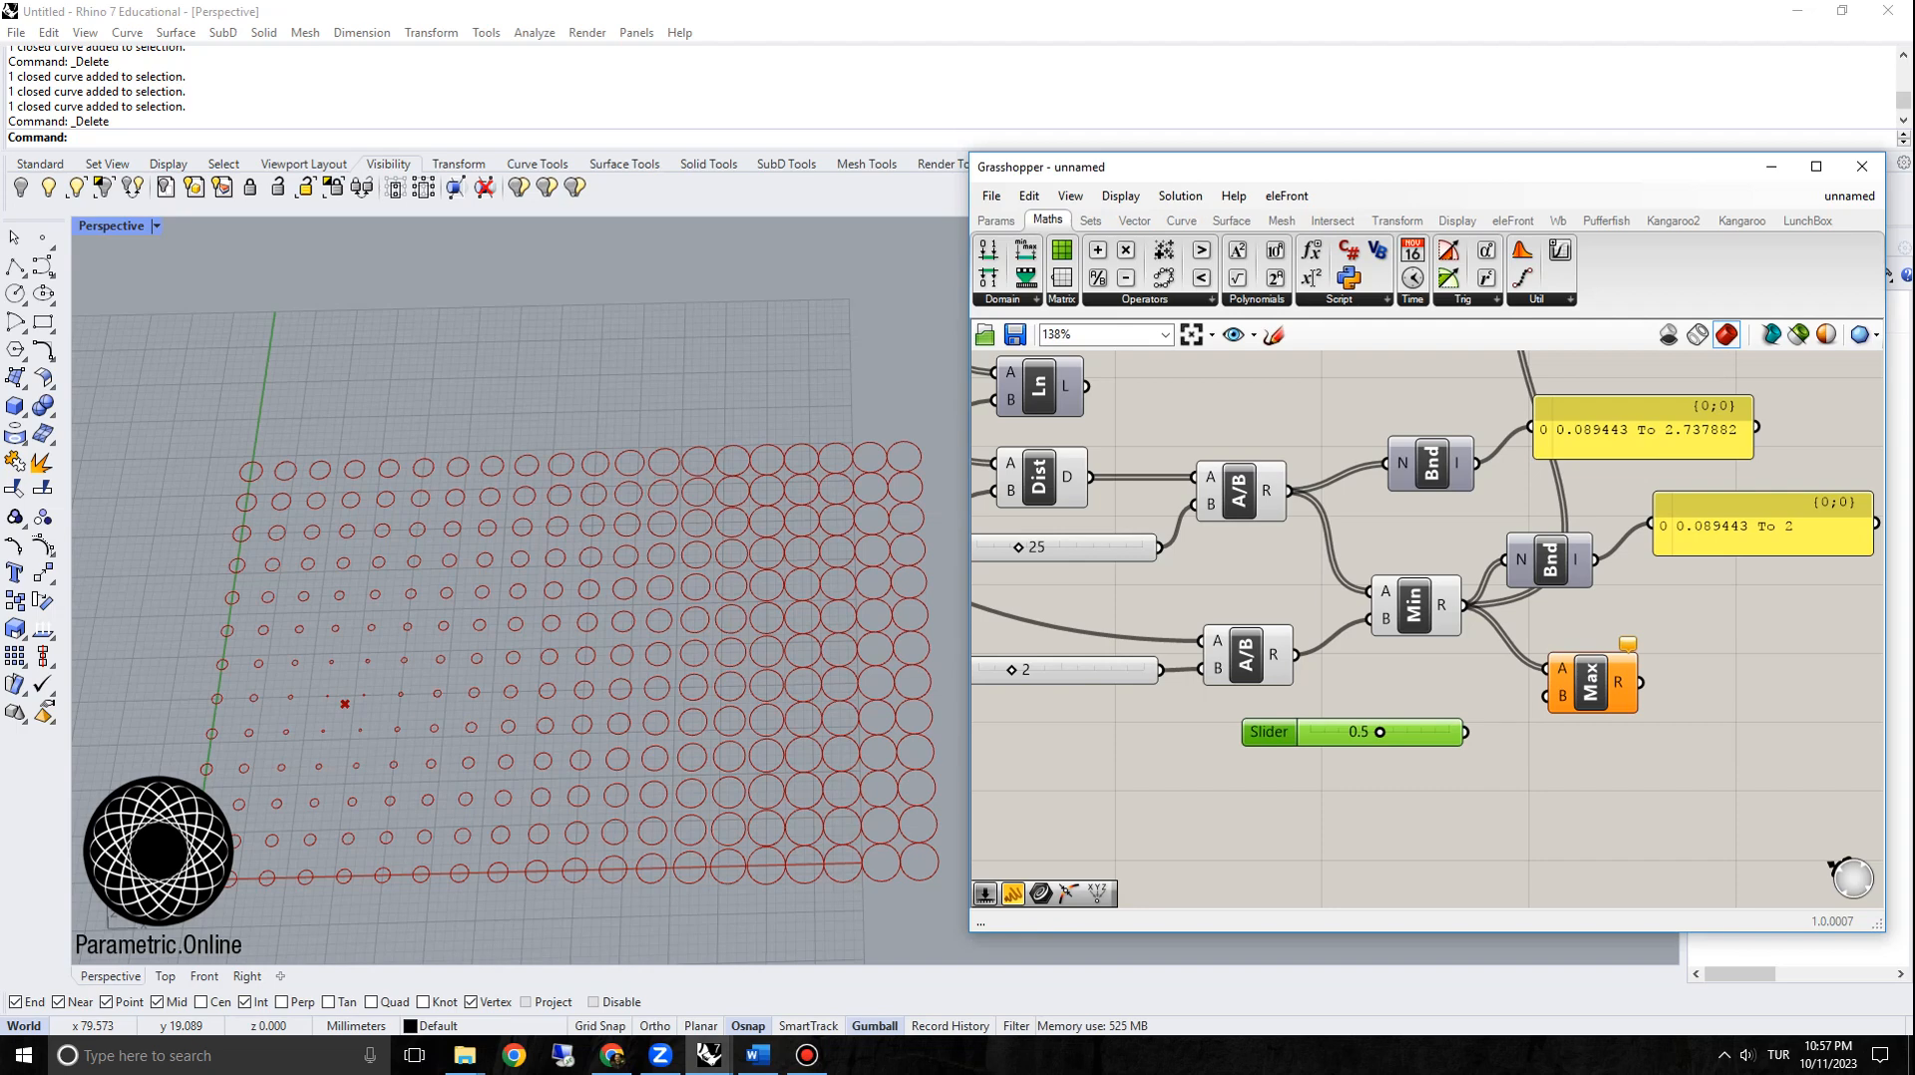
left_click_drag(1466, 732, 1549, 696)
right_click_drag(1549, 696, 1425, 743)
left_click_drag(1302, 780, 1306, 776)
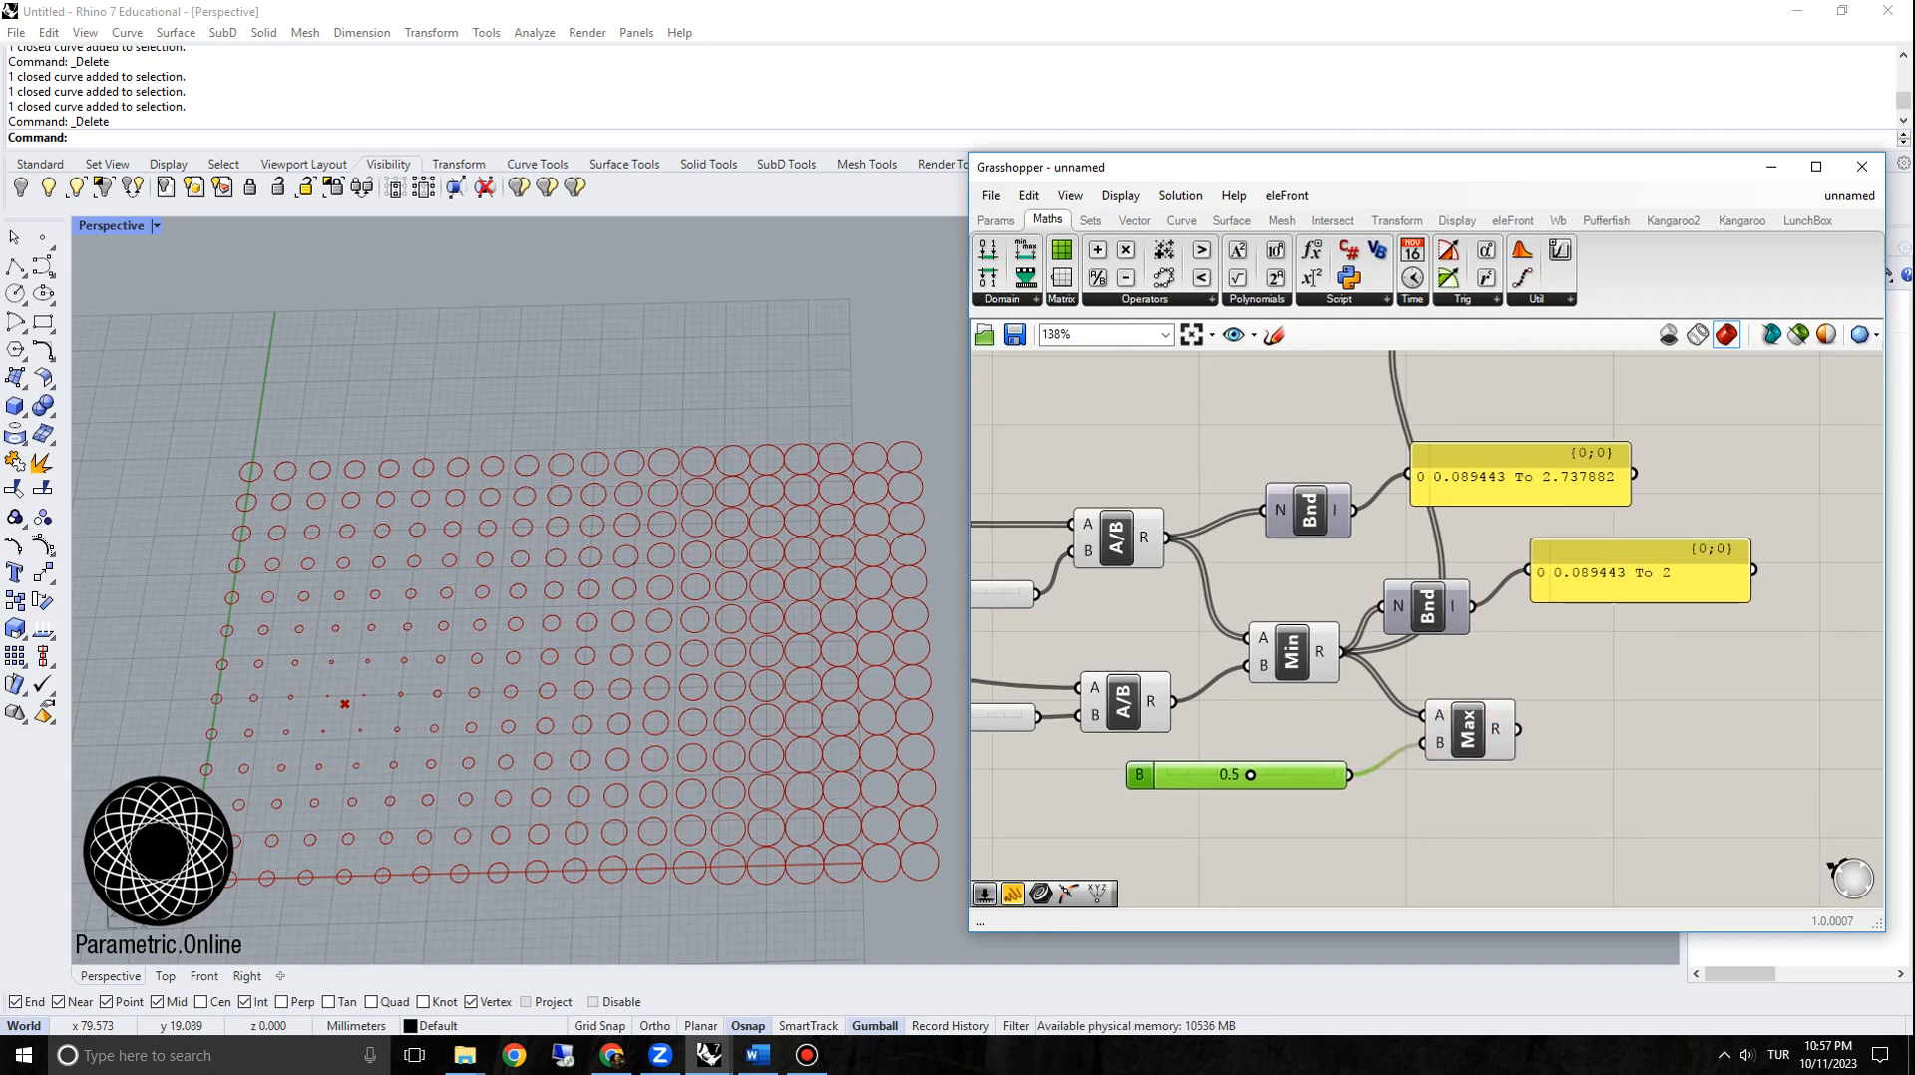
Step: Set the slider feeding the Maximum component to 0.2
scroll(1660, 588, "up", 5)
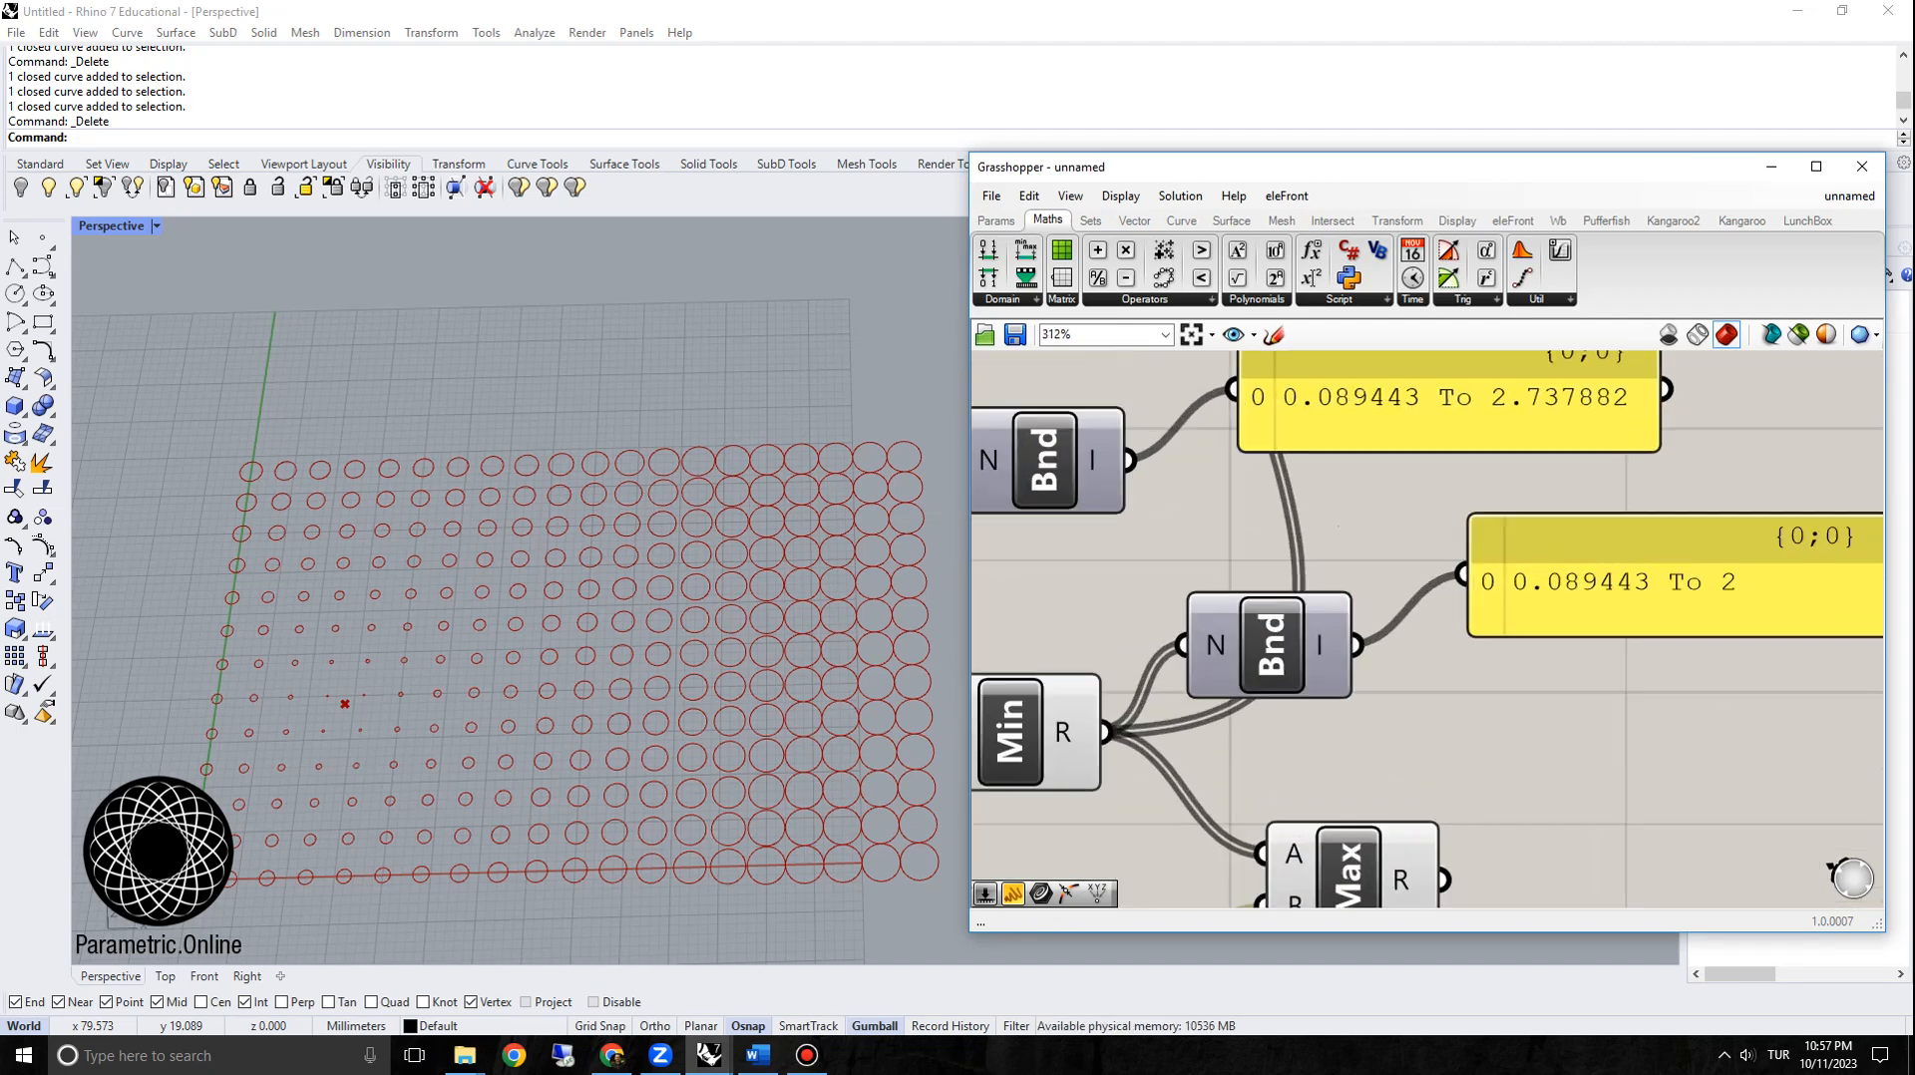
scroll(1660, 589, "down", 3)
scroll(1031, 802, "up", 2)
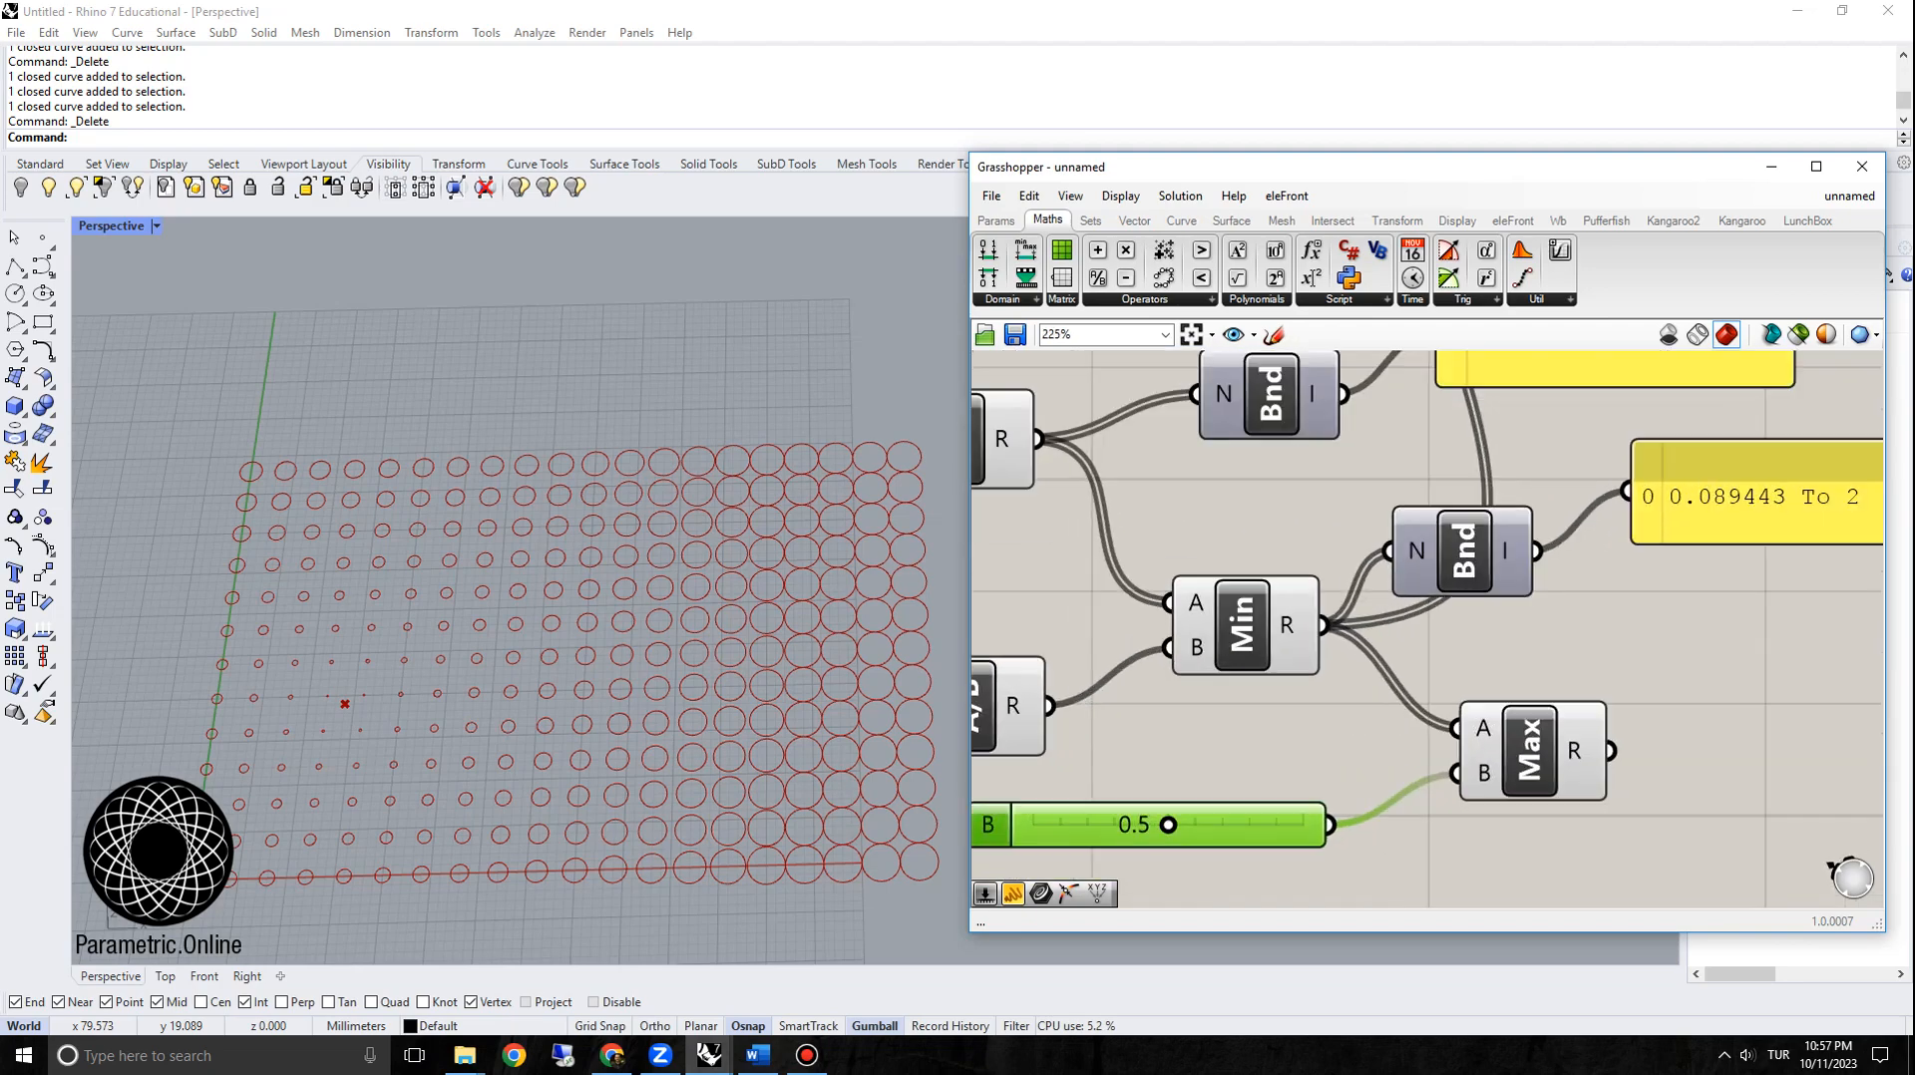
left_click_drag(1165, 824, 1087, 823)
scroll(1646, 658, "down", 2)
Step: Duplicate the second Bounds component with its panel and connect the Maximum result to the copy's N input
right_click_drag(1645, 658, 1291, 725)
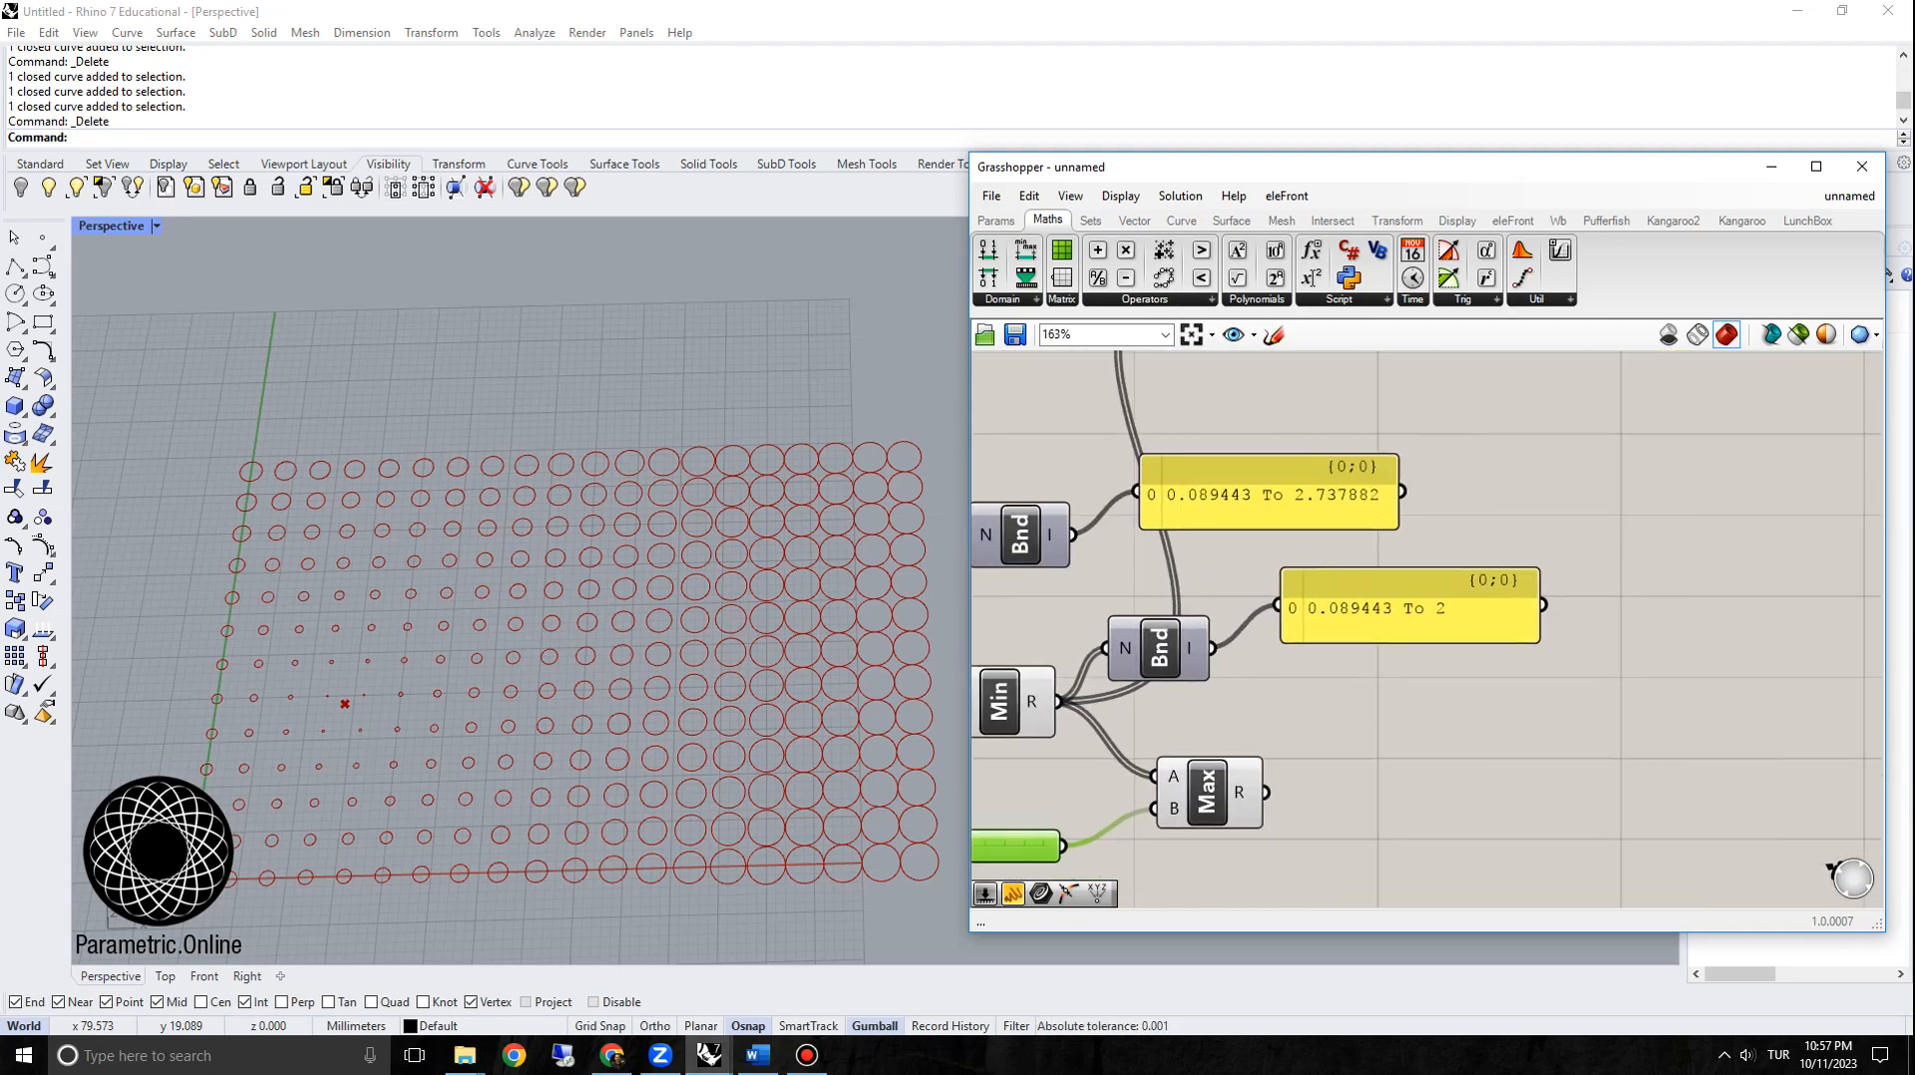
left_click_drag(1358, 697, 1155, 599)
key("ctrl+c")
key("ctrl+v")
left_click_drag(1296, 705, 1393, 749)
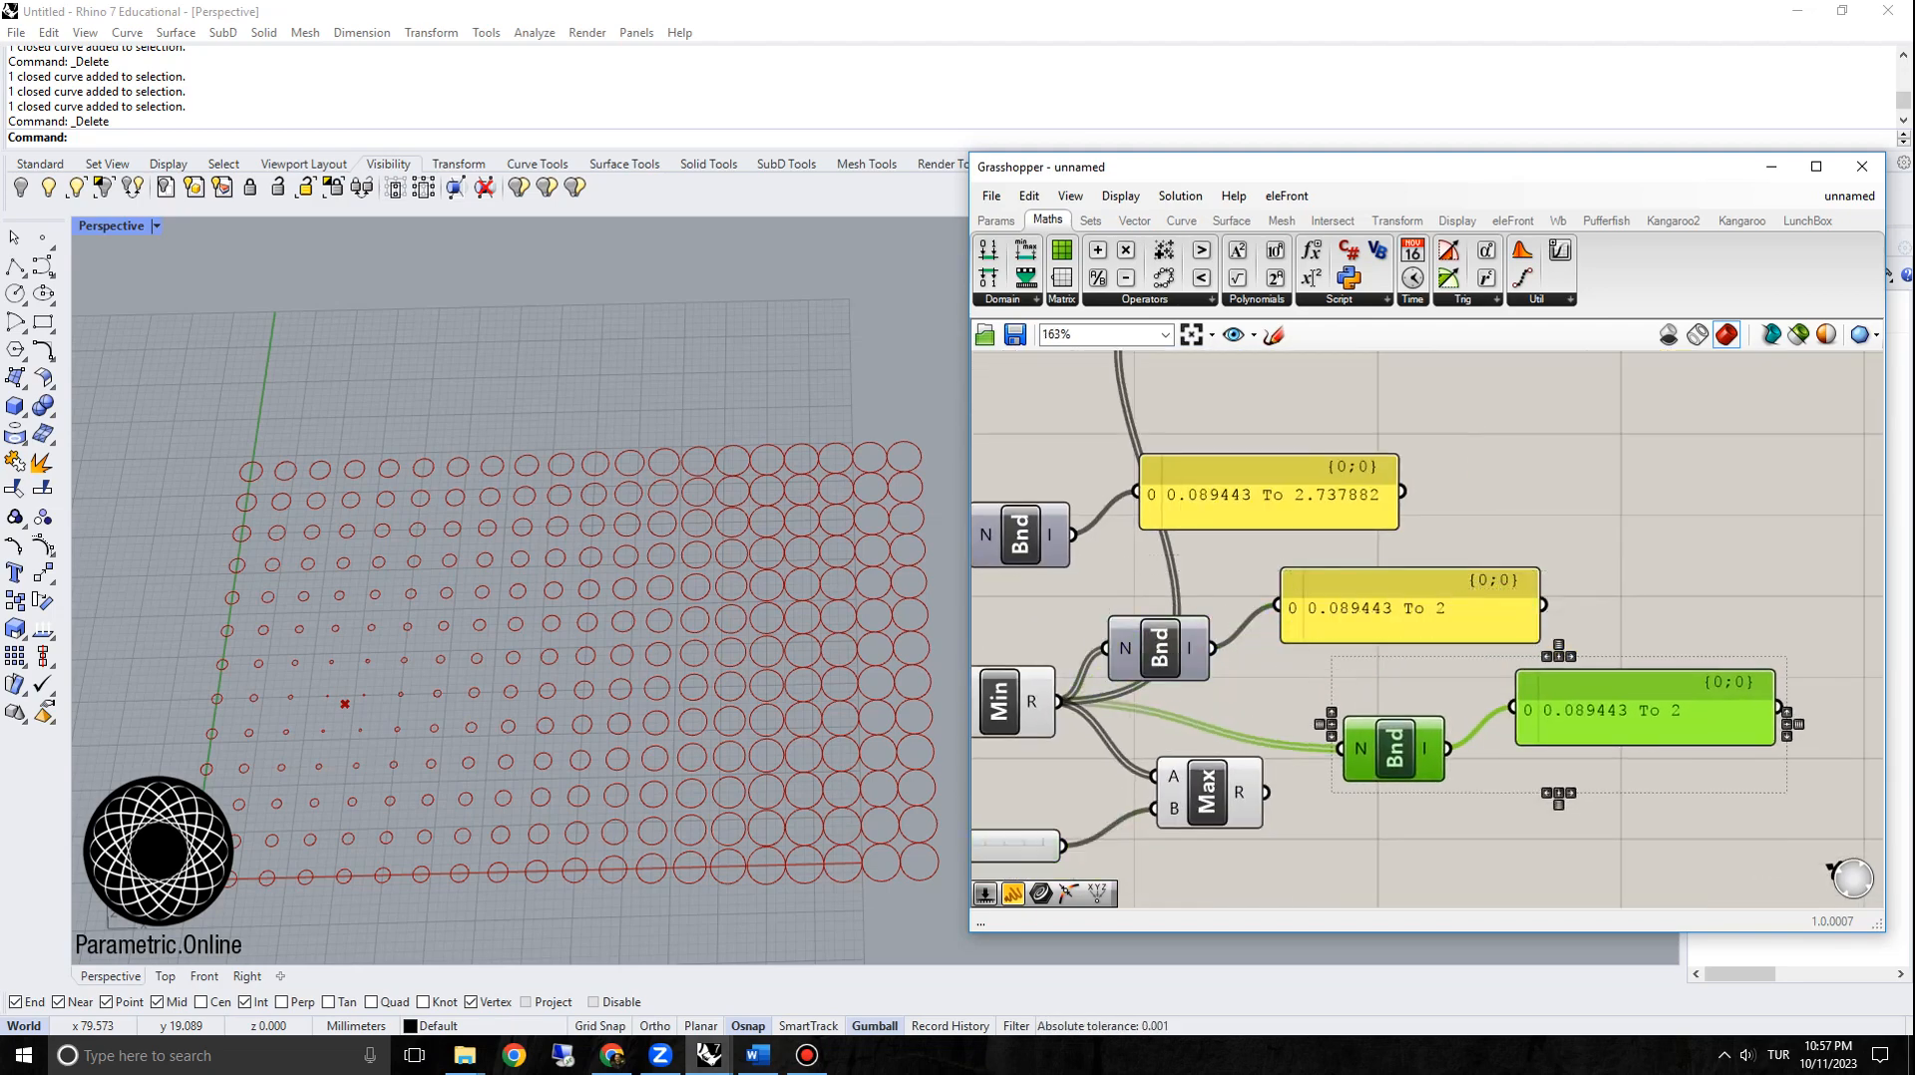
left_click_drag(1265, 793, 1341, 749)
scroll(1666, 711, "down", 1)
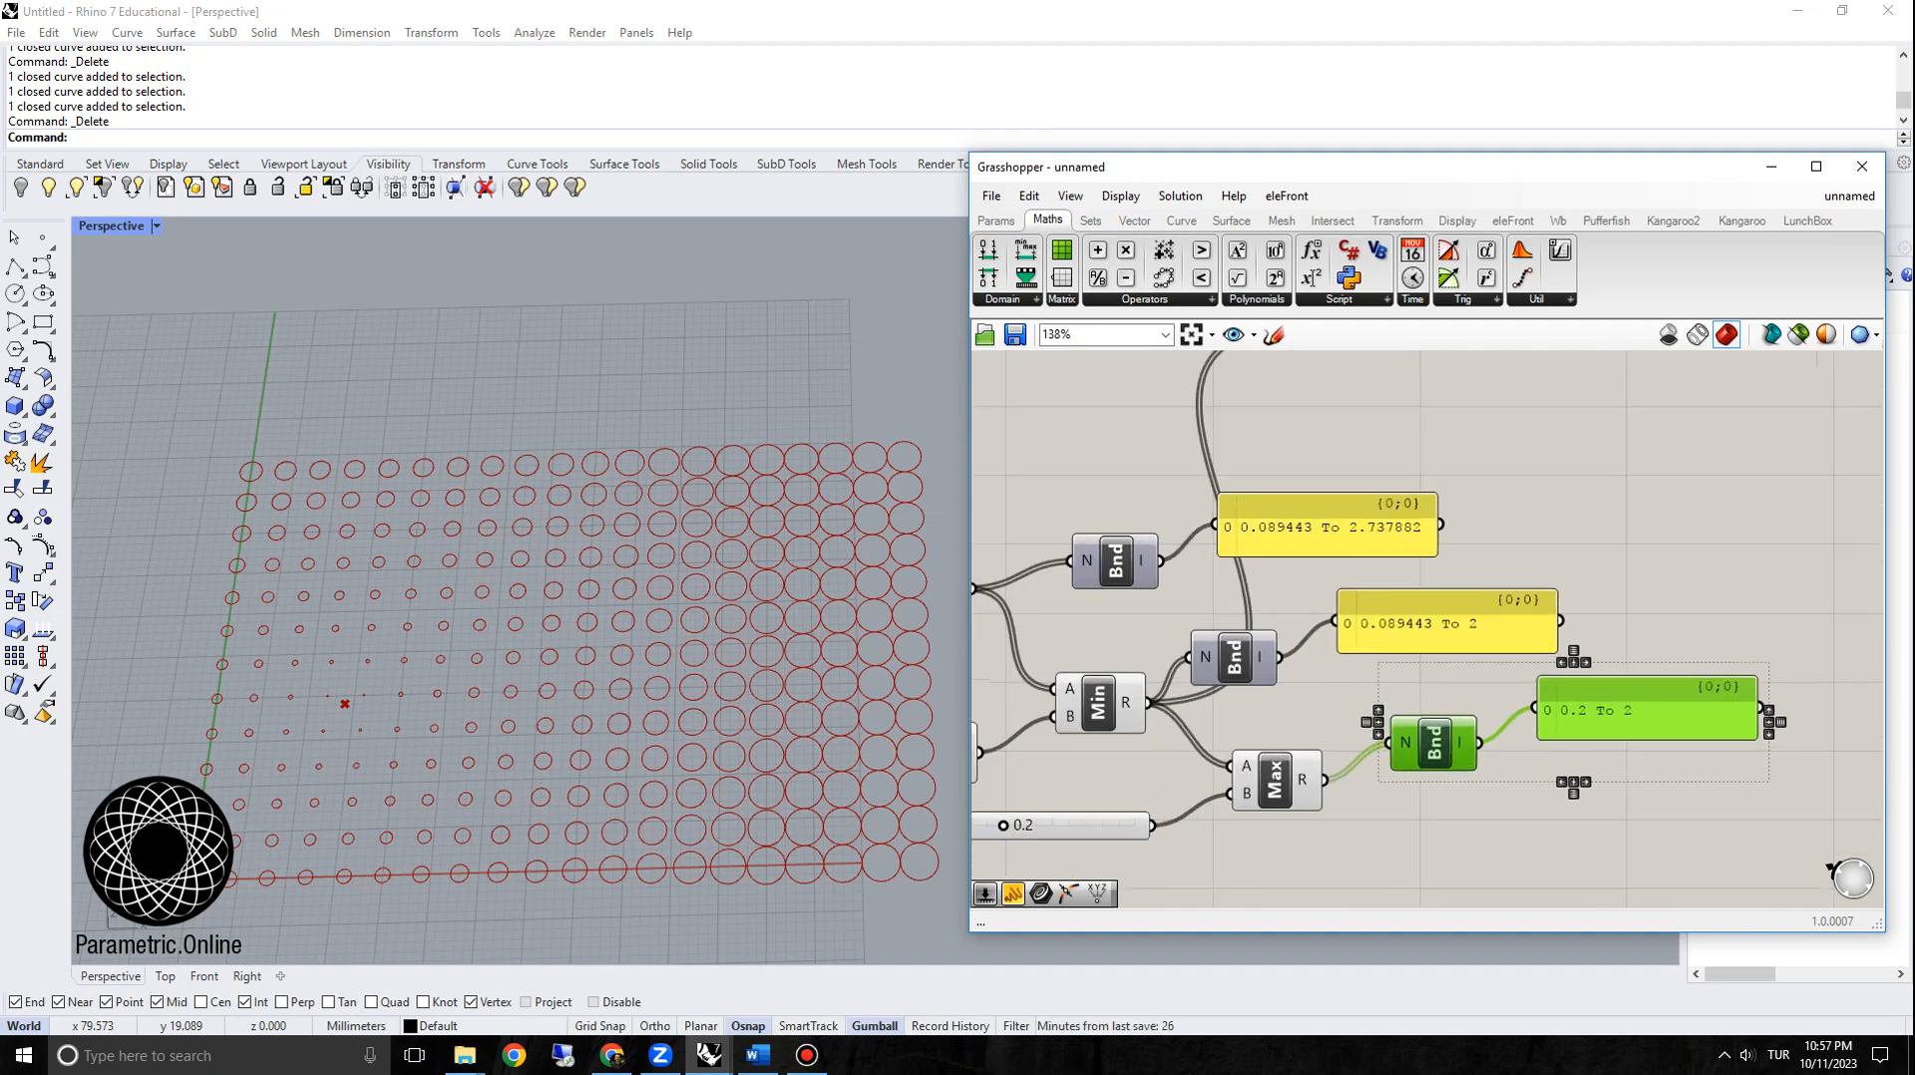
left_click(1661, 807)
Step: Replace the Circle's radius input with the Maximum result
scroll(1660, 808, "down", 2)
right_click_drag(1660, 808, 1719, 848)
left_click_drag(1477, 828, 1462, 502)
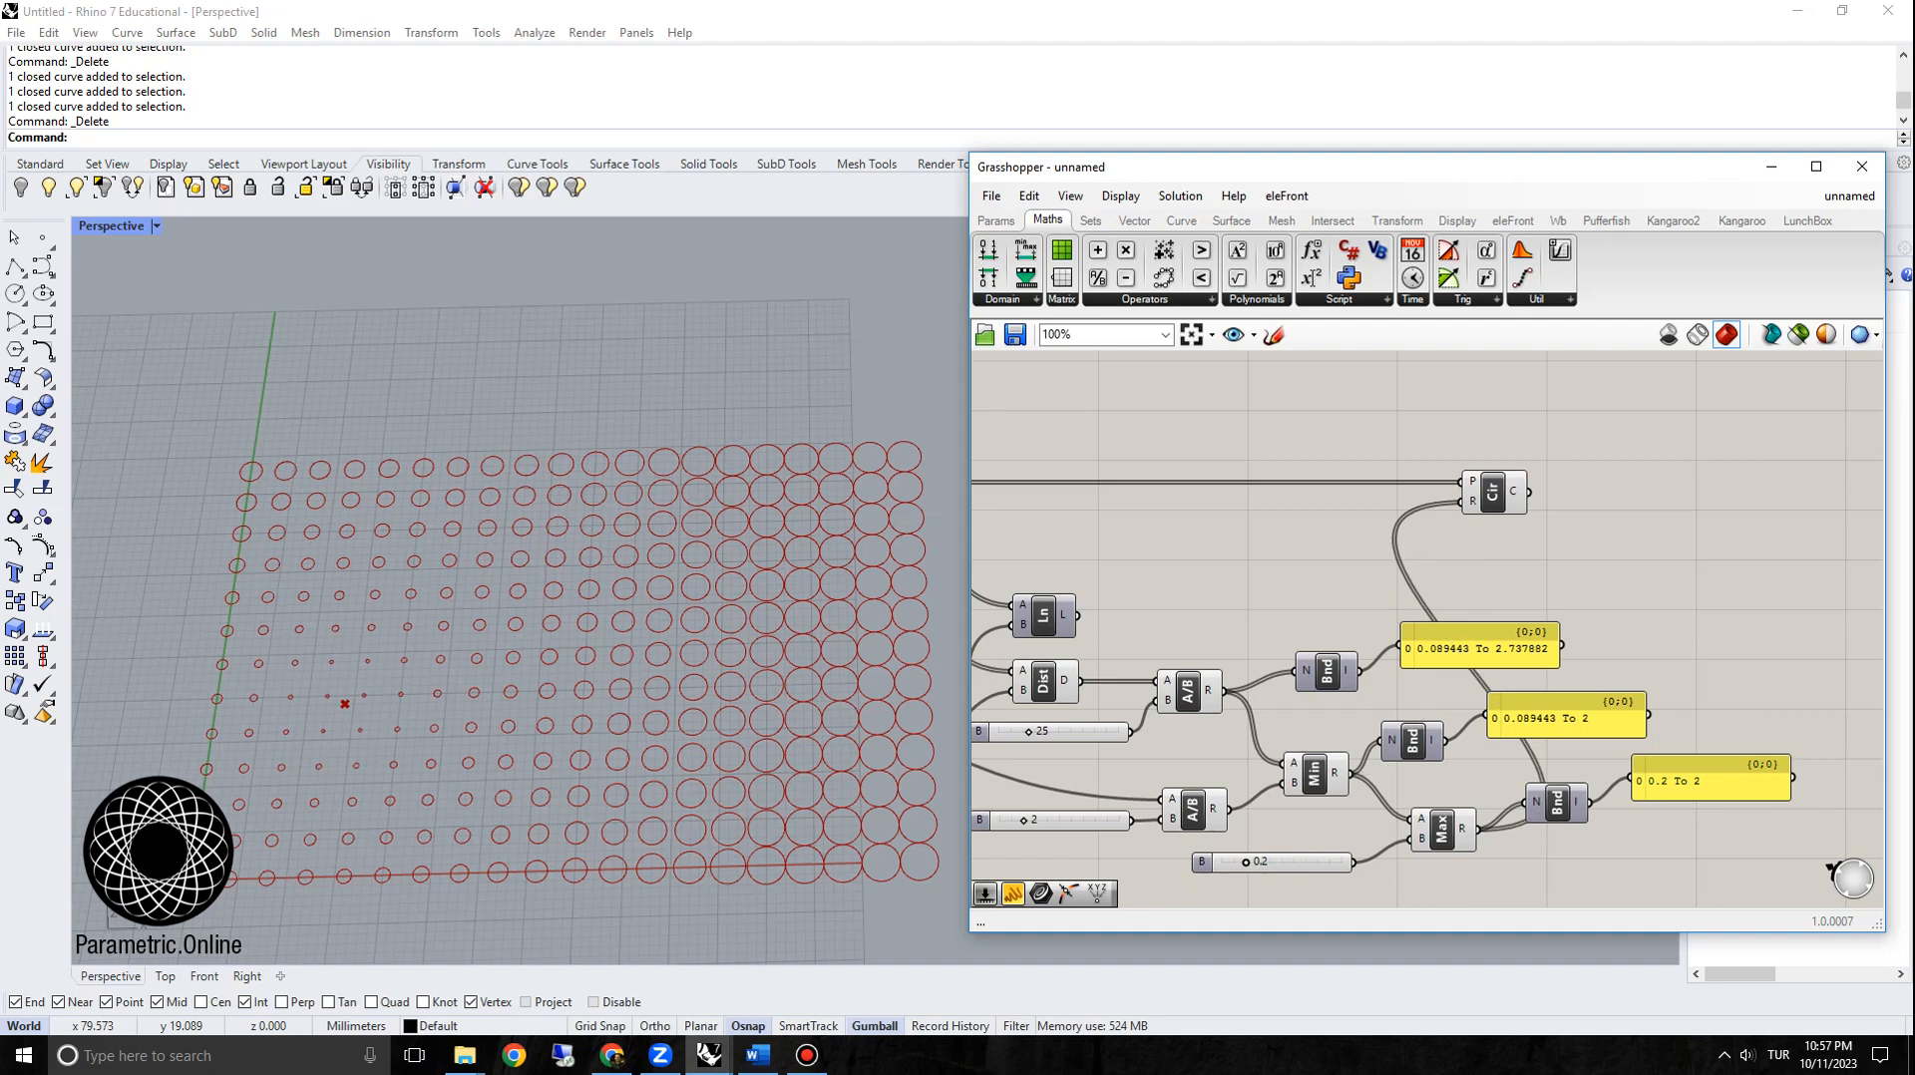
Step: Raise the lower radius limit by setting the Maximum component's slider to 0.4
scroll(1498, 537, "down", 2)
scroll(1364, 809, "up", 4)
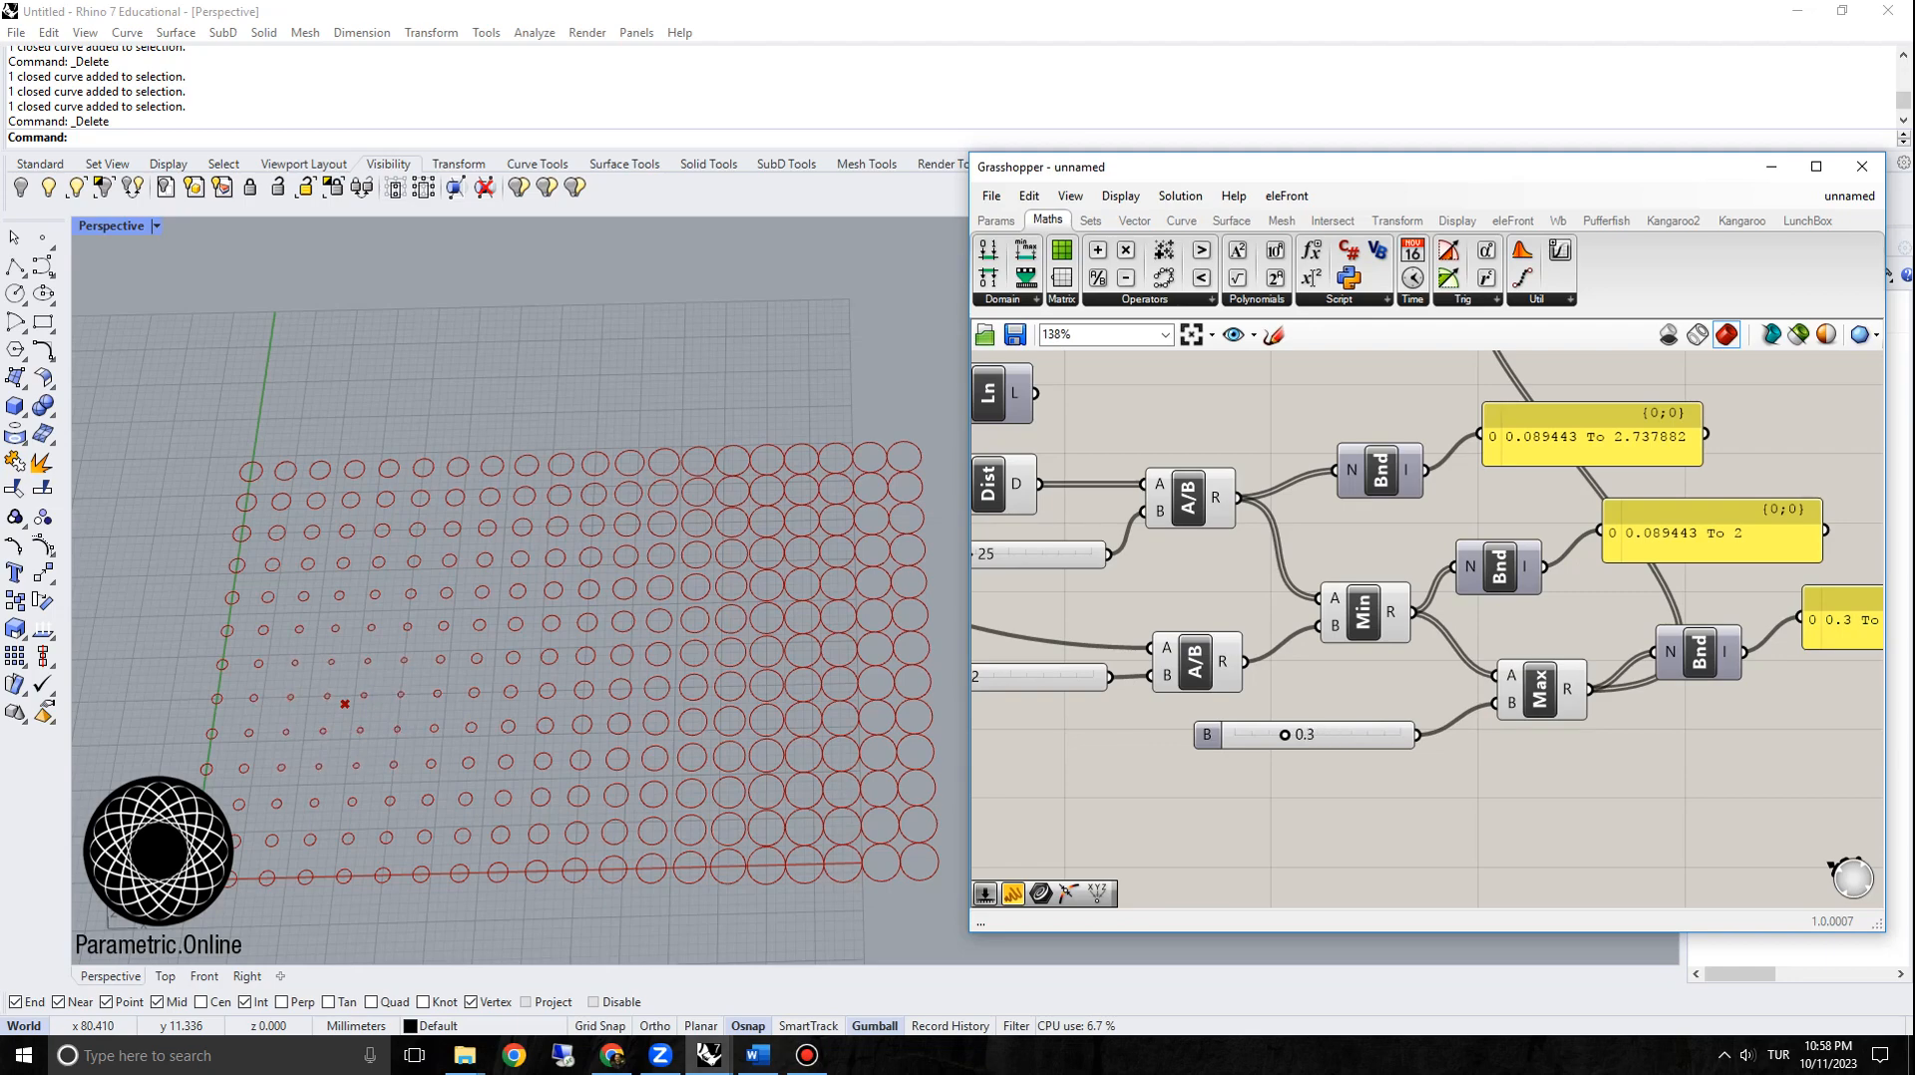
scroll(1236, 598, "down", 4)
scroll(1065, 536, "up", 5)
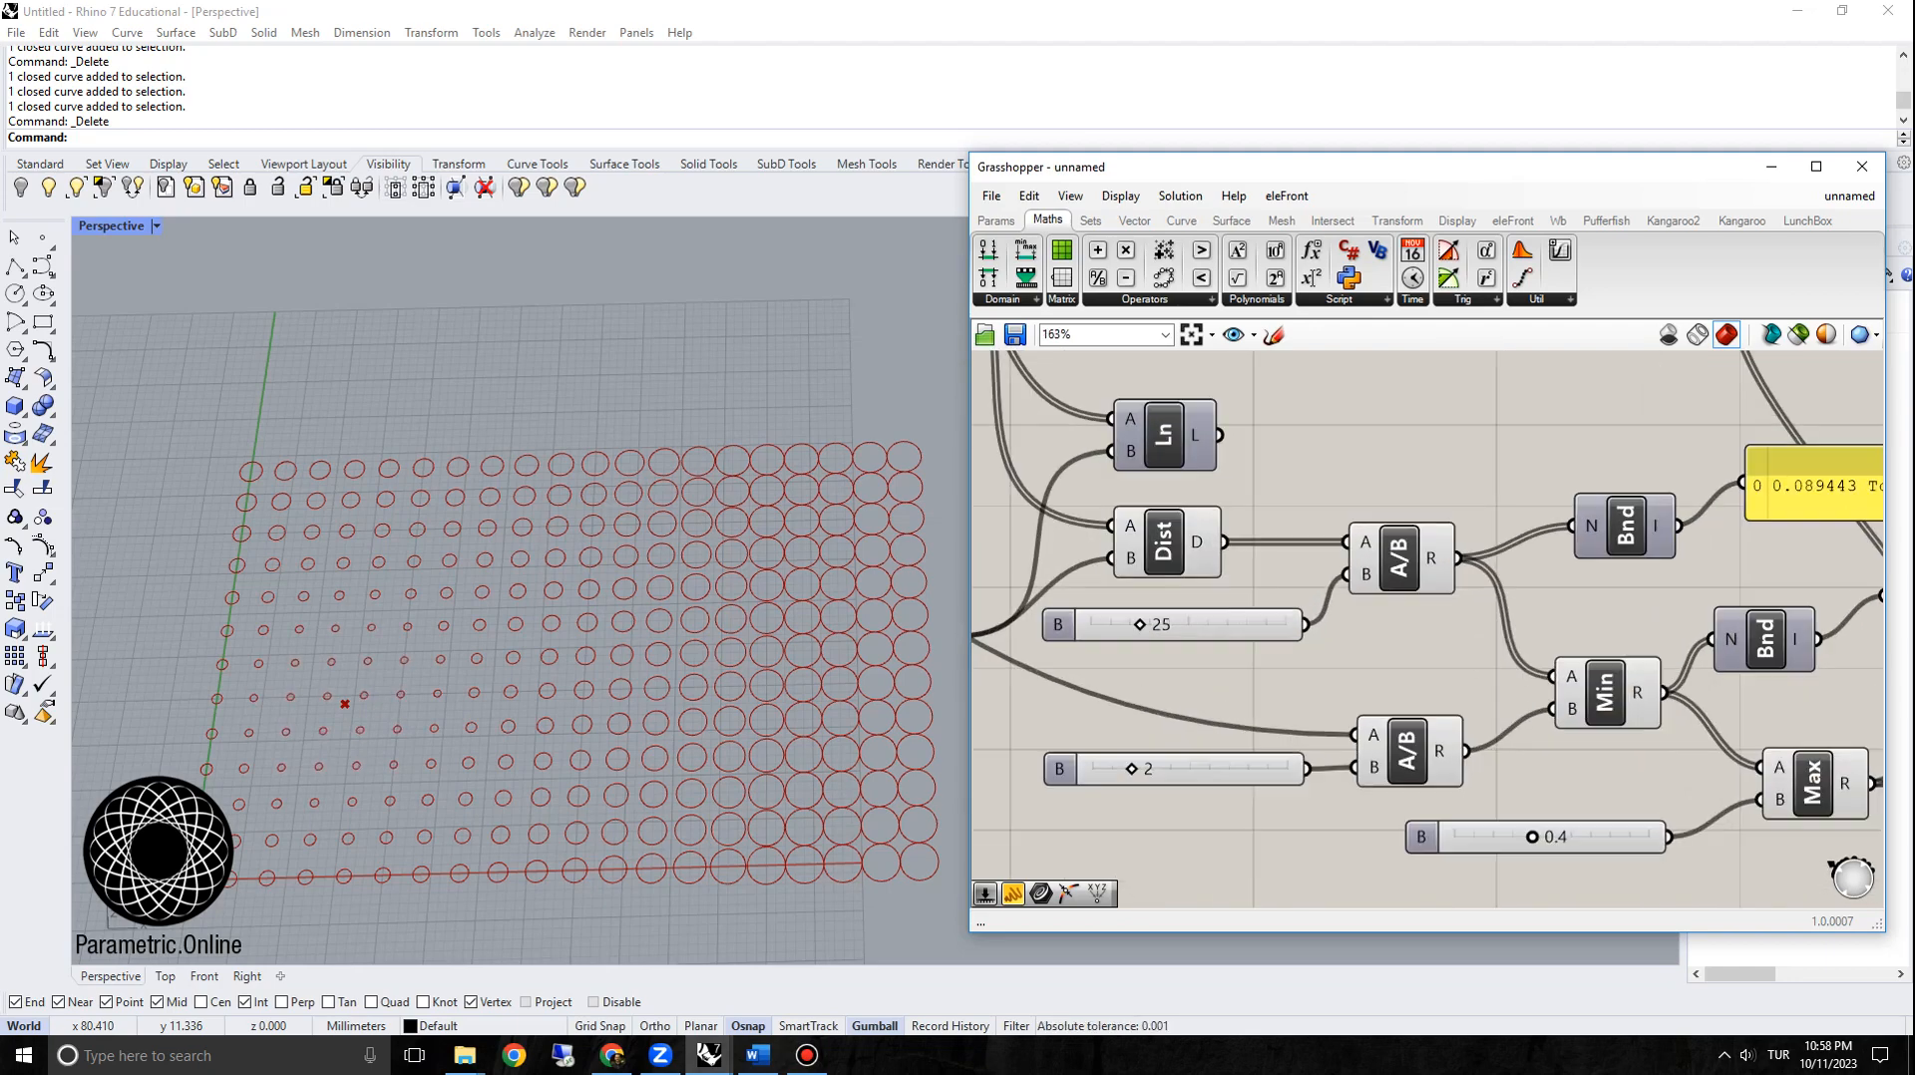
Step: Set the distance divisor slider to 29 and the attractor point's X coordinate to 59
mouse_move(1140, 624)
left_mouse_down()
mouse_move(1187, 625)
mouse_move(1148, 624)
left_mouse_up()
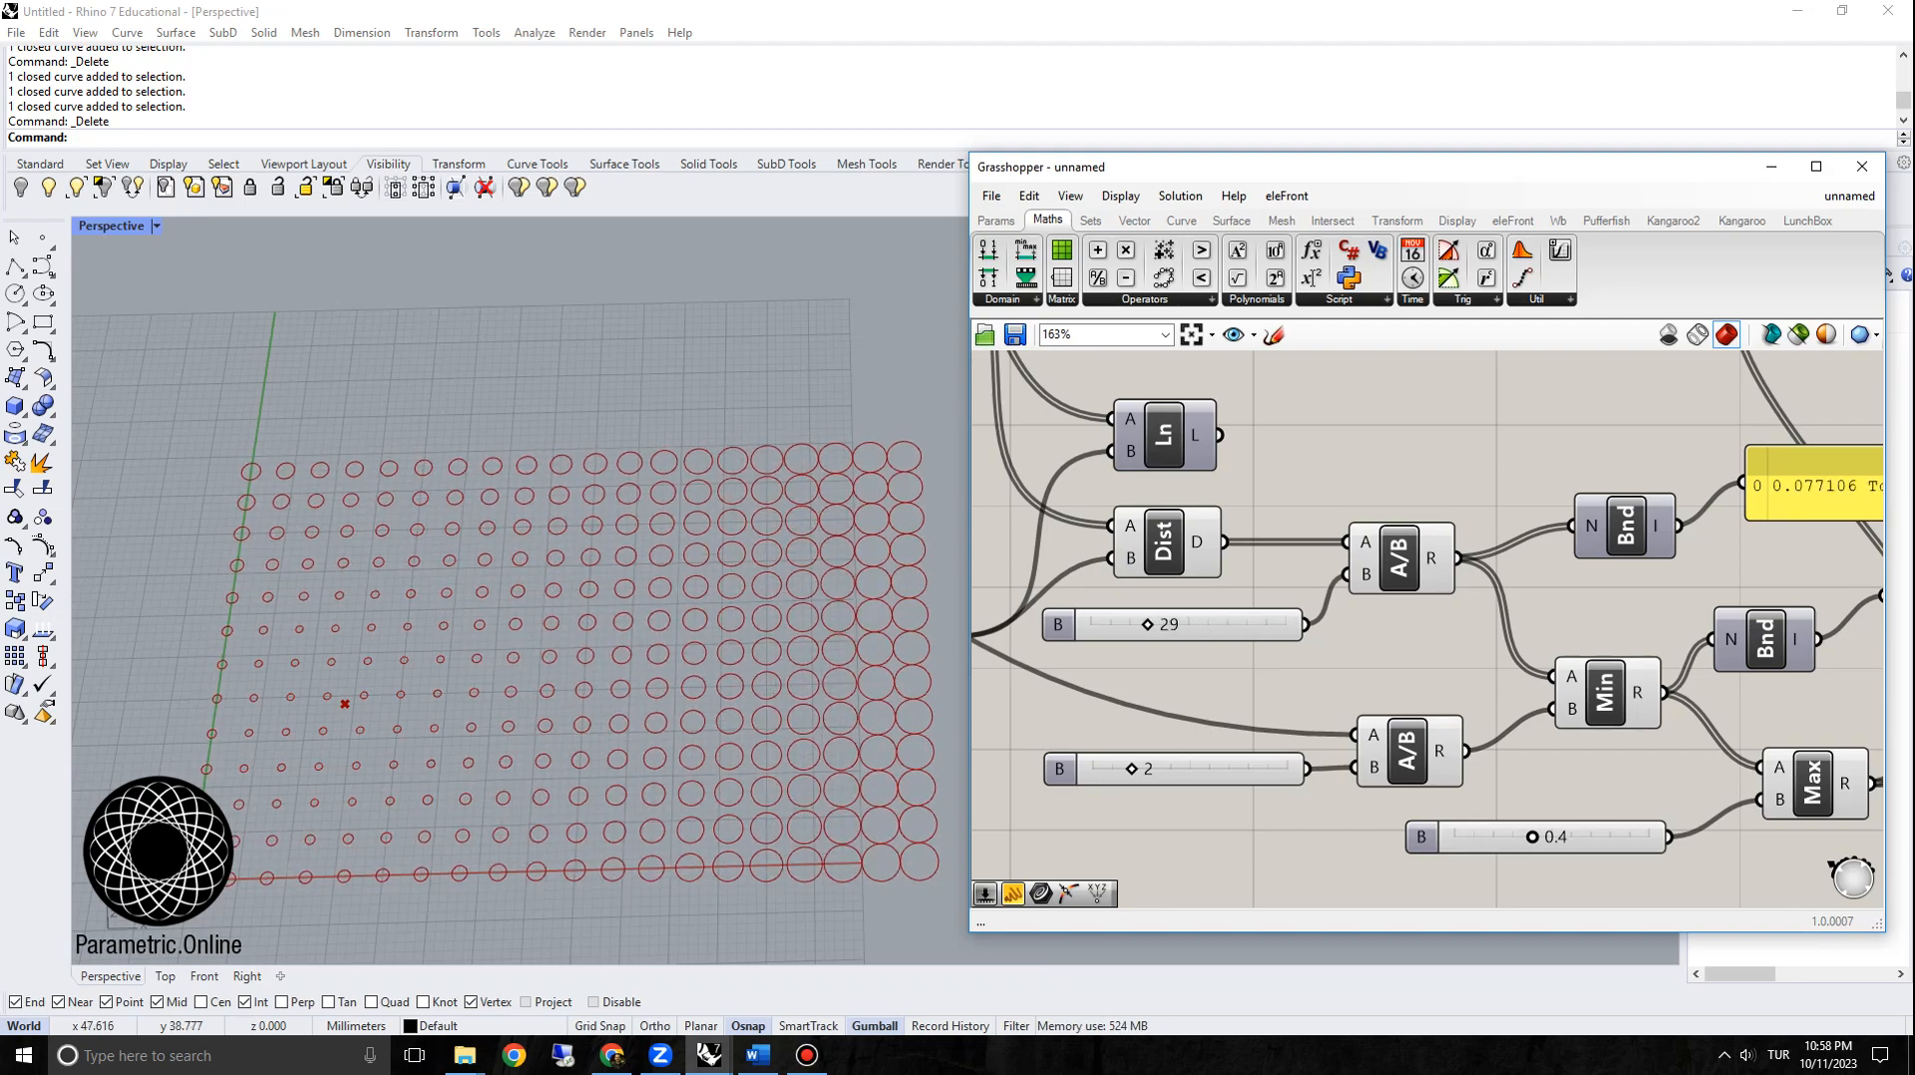
mouse_move(887, 573)
right_mouse_down()
mouse_move(828, 566)
mouse_move(866, 566)
right_mouse_up()
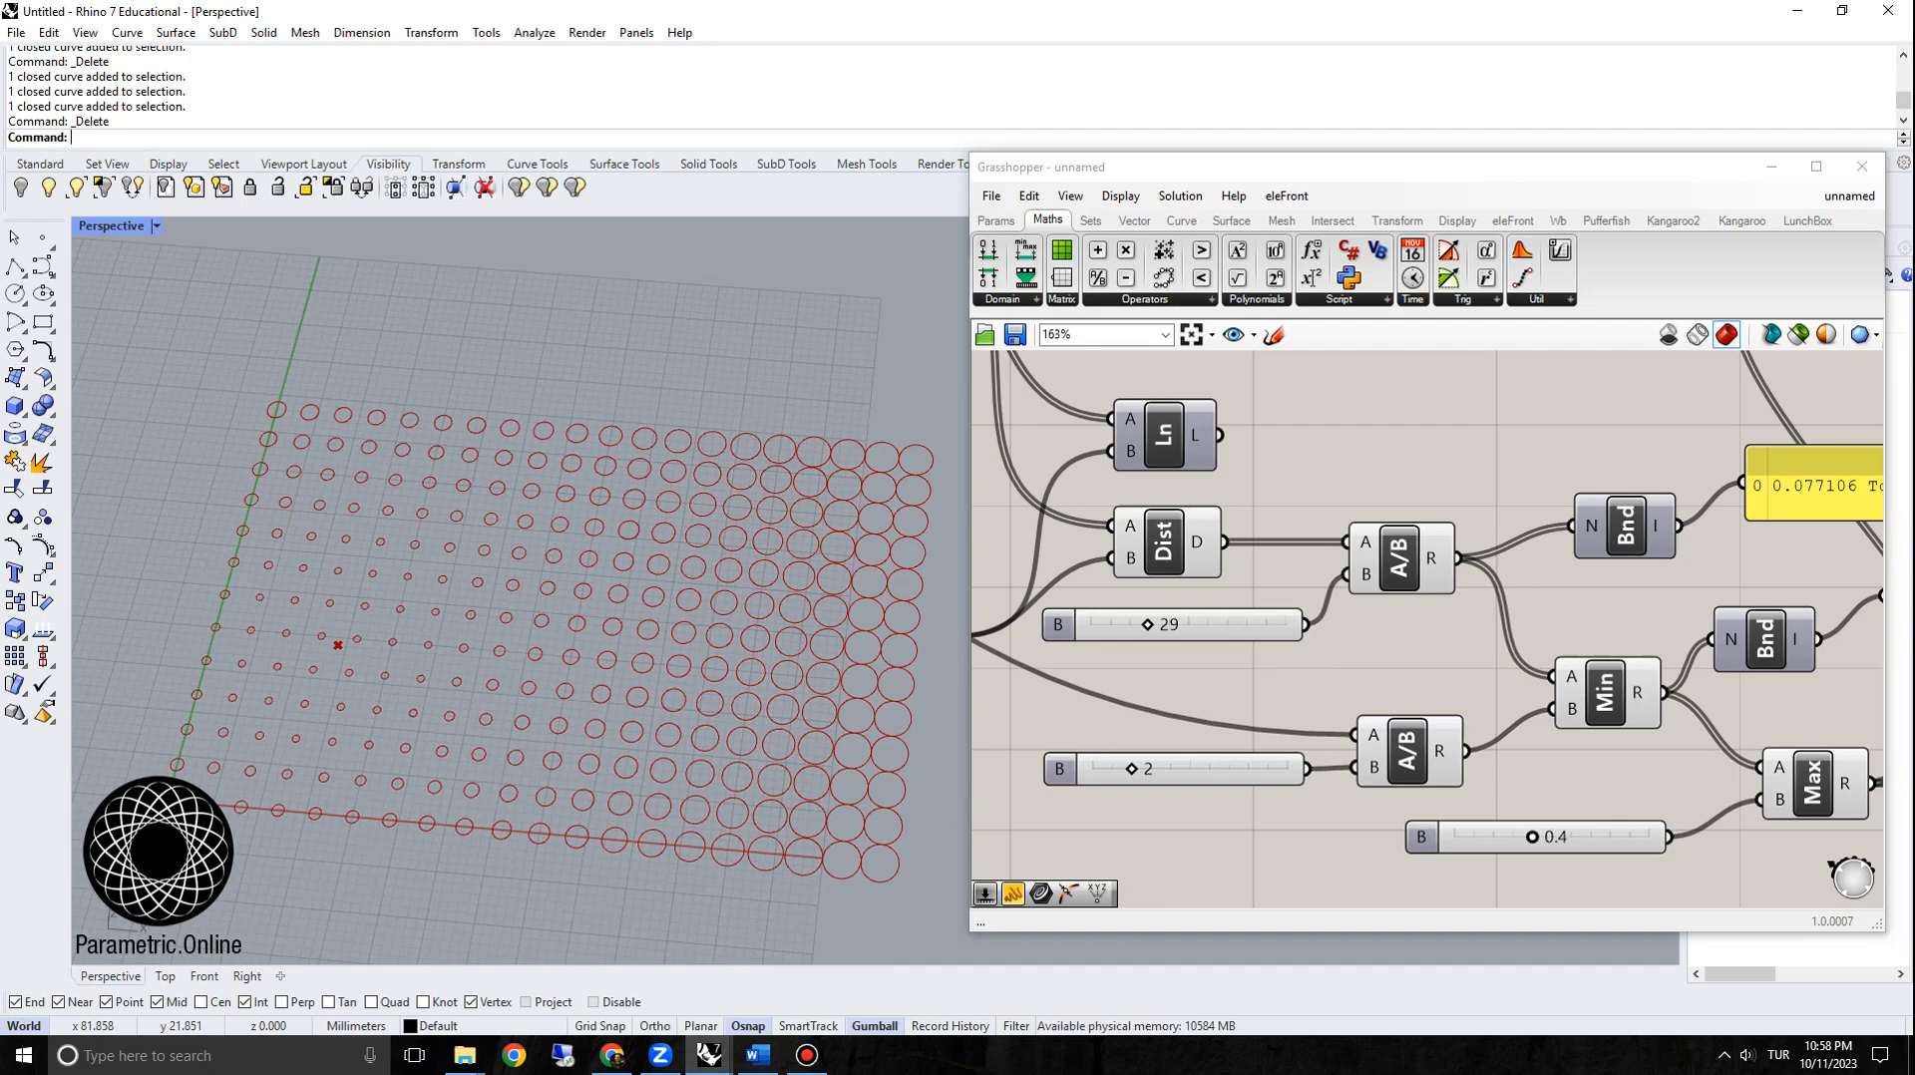
right_click_drag(1147, 693, 1726, 736)
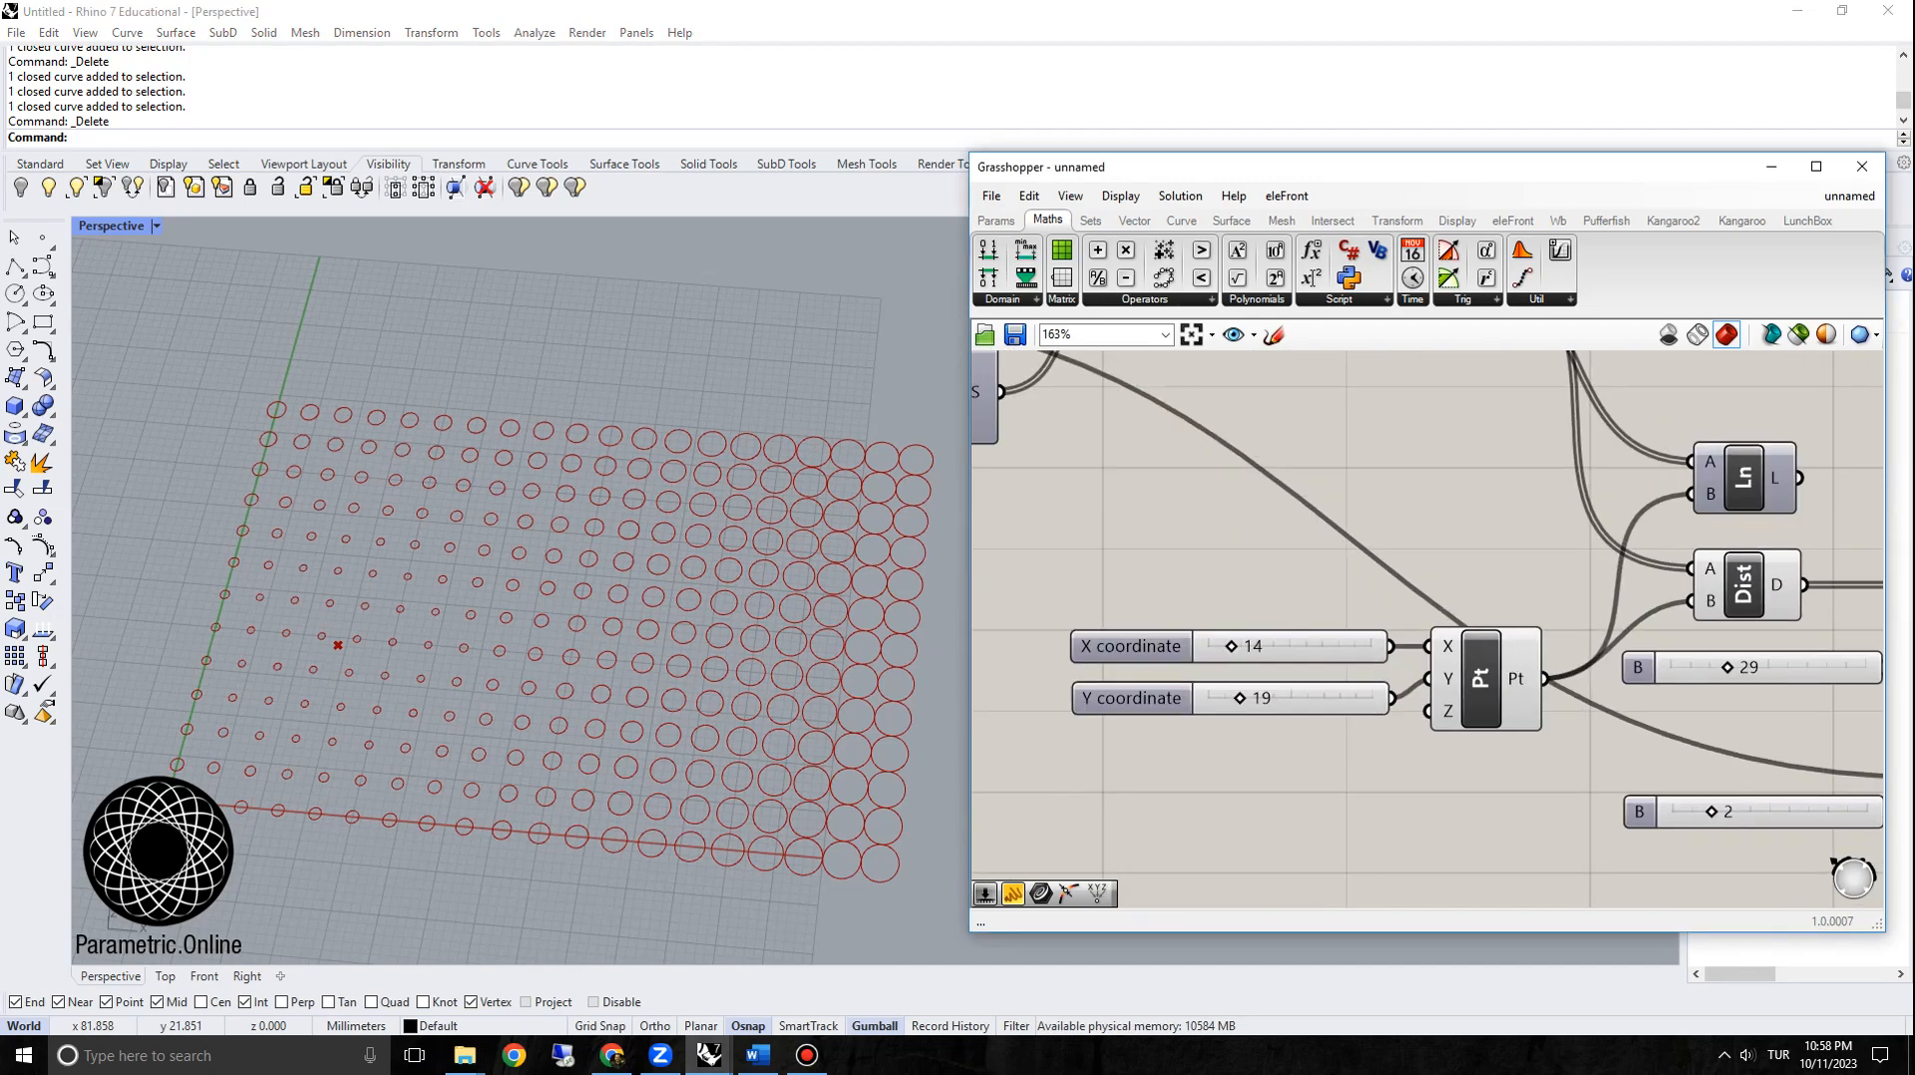
left_click_drag(1232, 646, 1304, 646)
Step: Set the first Series count to 30 and the shared grid step to 5
scroll(1268, 621, "down", 4)
right_click_drag(1268, 621, 1538, 688)
scroll(1295, 553, "up", 4)
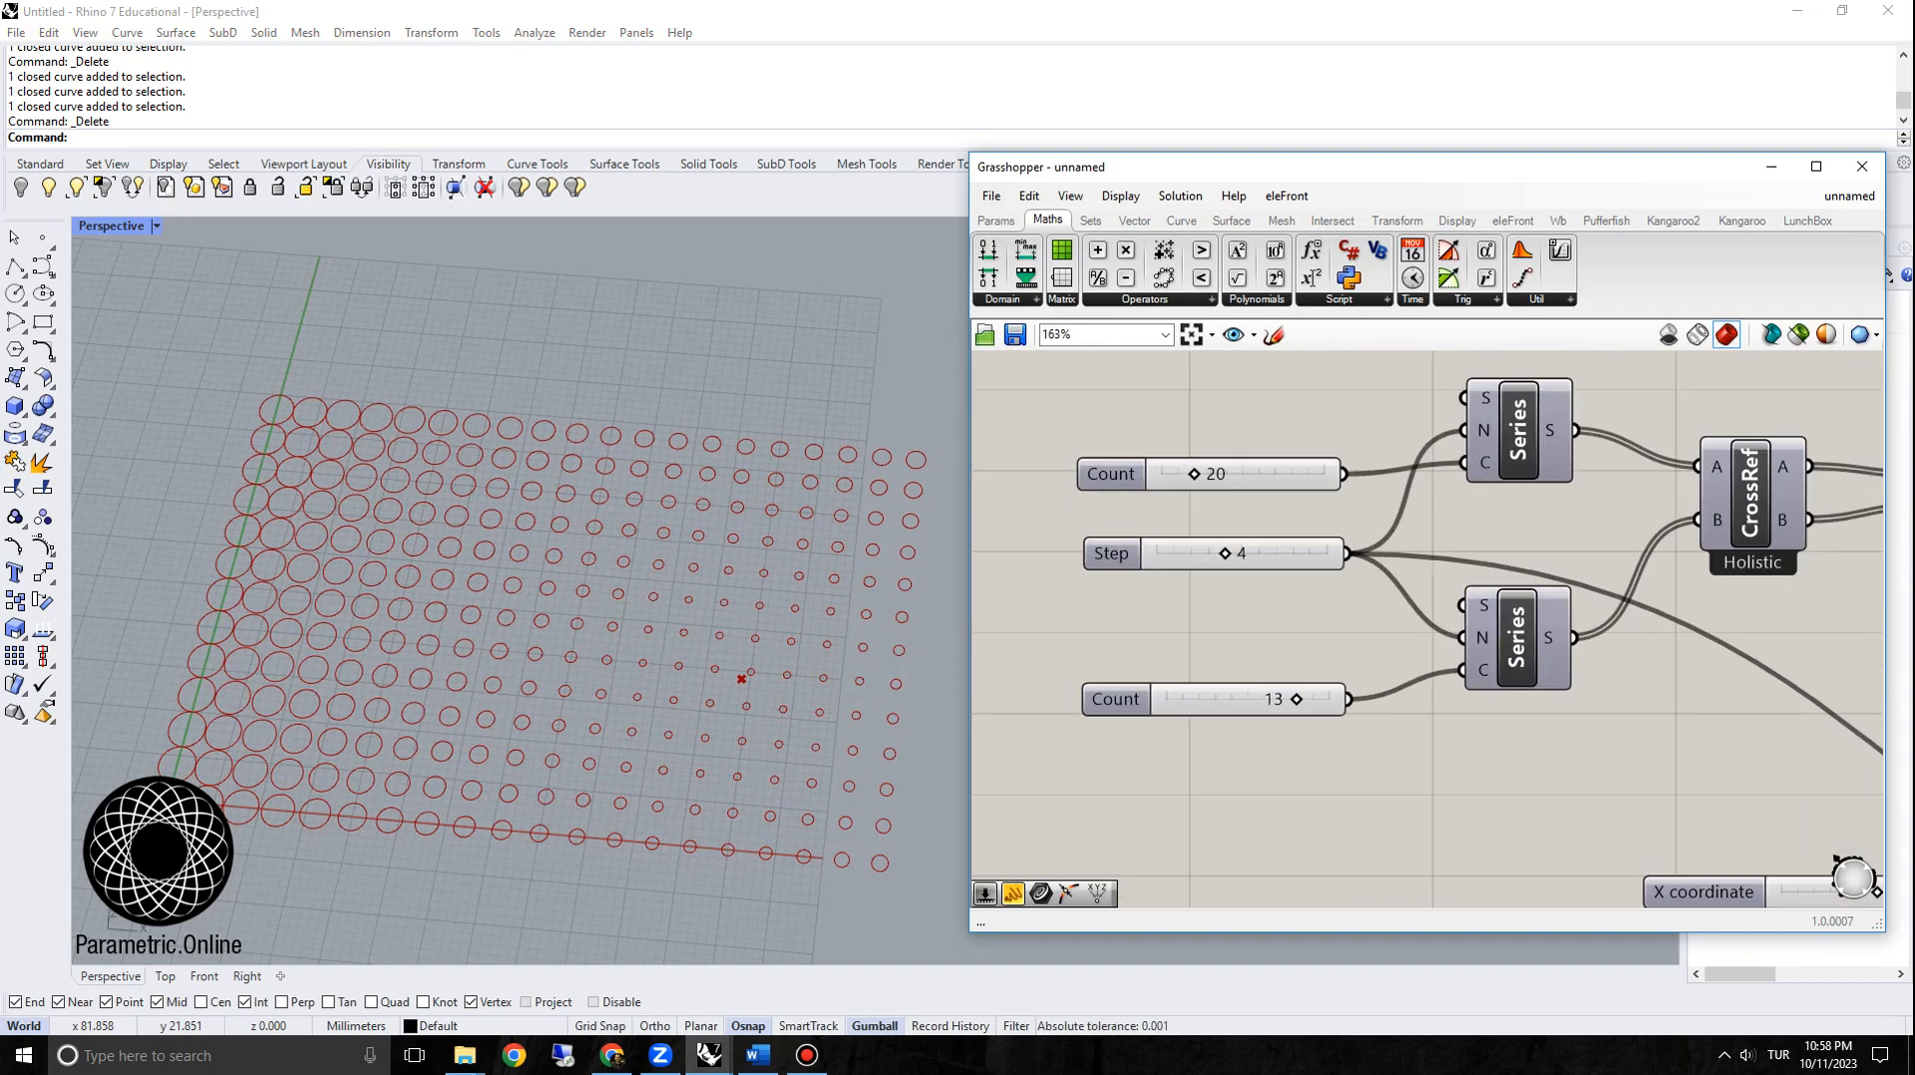
left_click_drag(1194, 473, 1210, 474)
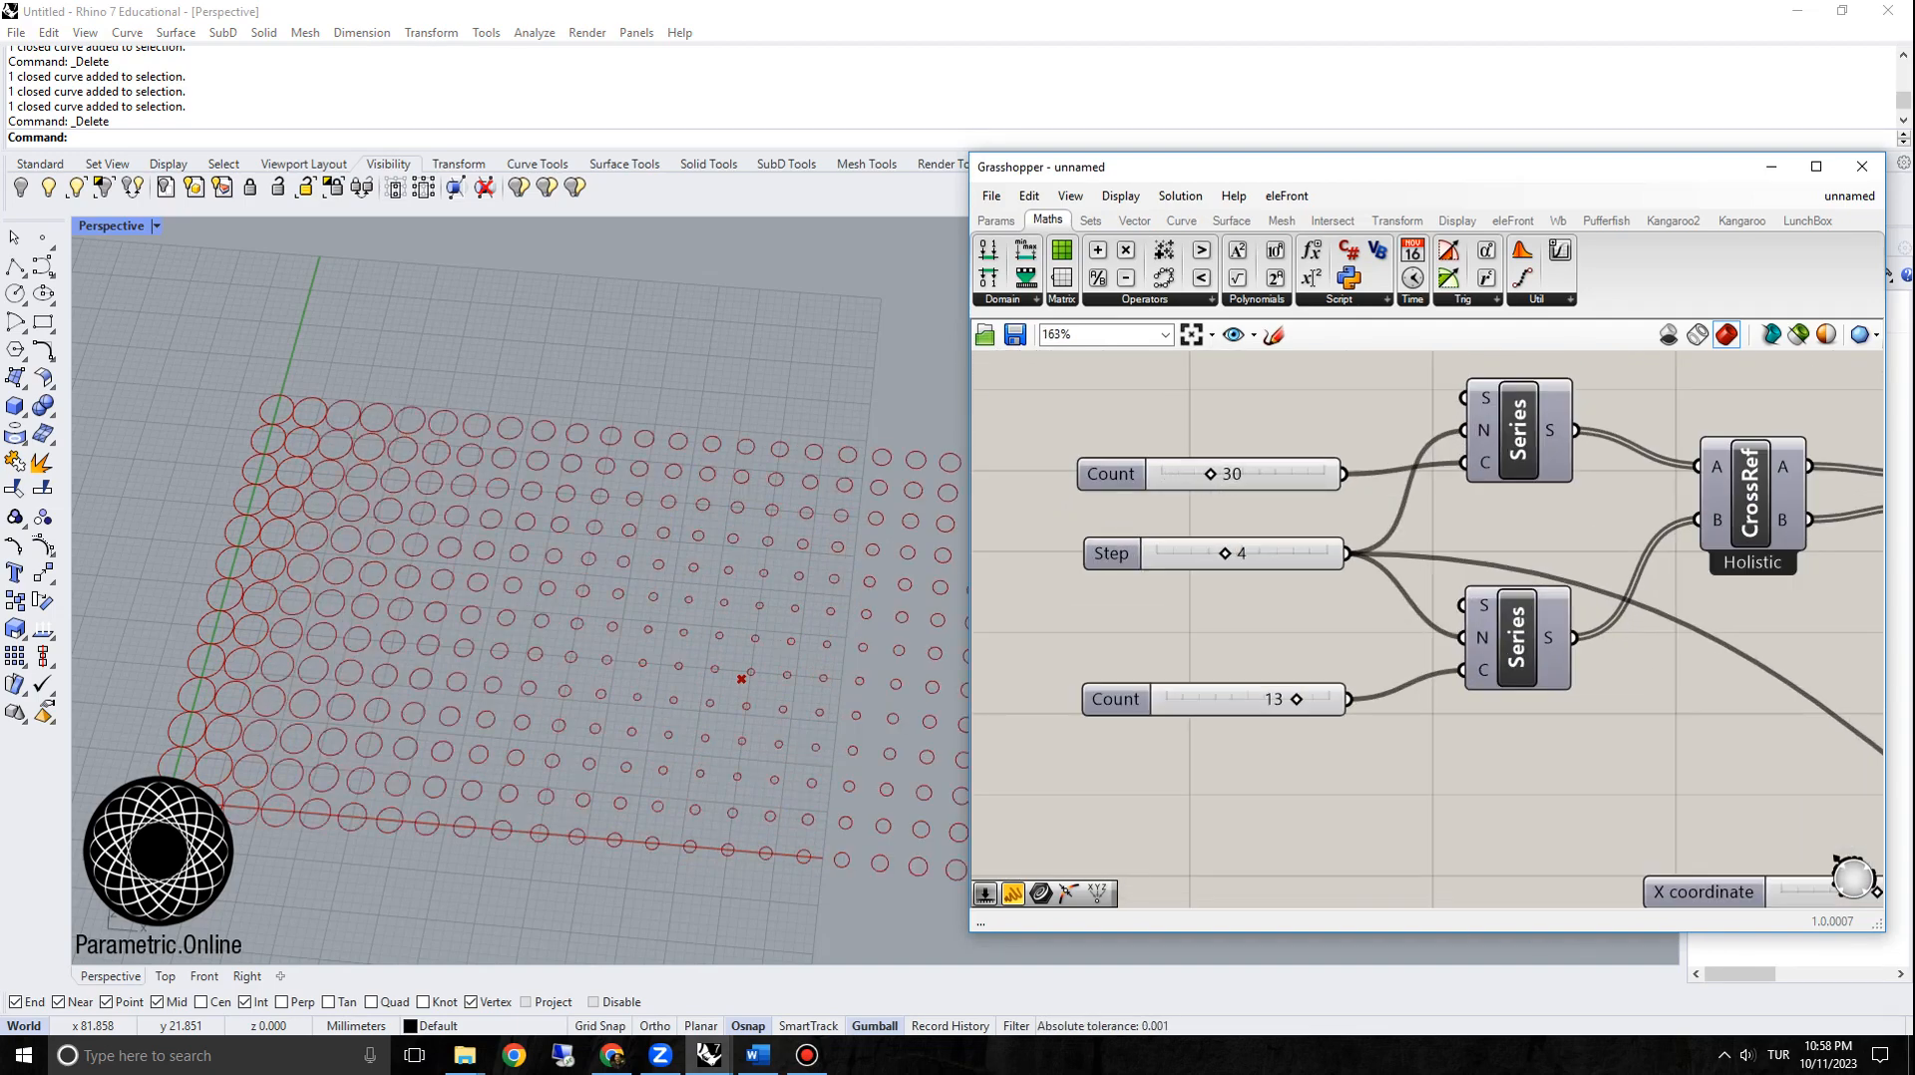
mouse_move(1225, 553)
left_mouse_down()
mouse_move(1241, 554)
mouse_move(1191, 554)
mouse_move(1240, 554)
left_mouse_up()
scroll(711, 619, "down", 9)
scroll(1235, 511, "up", 3)
scroll(598, 559, "down", 4)
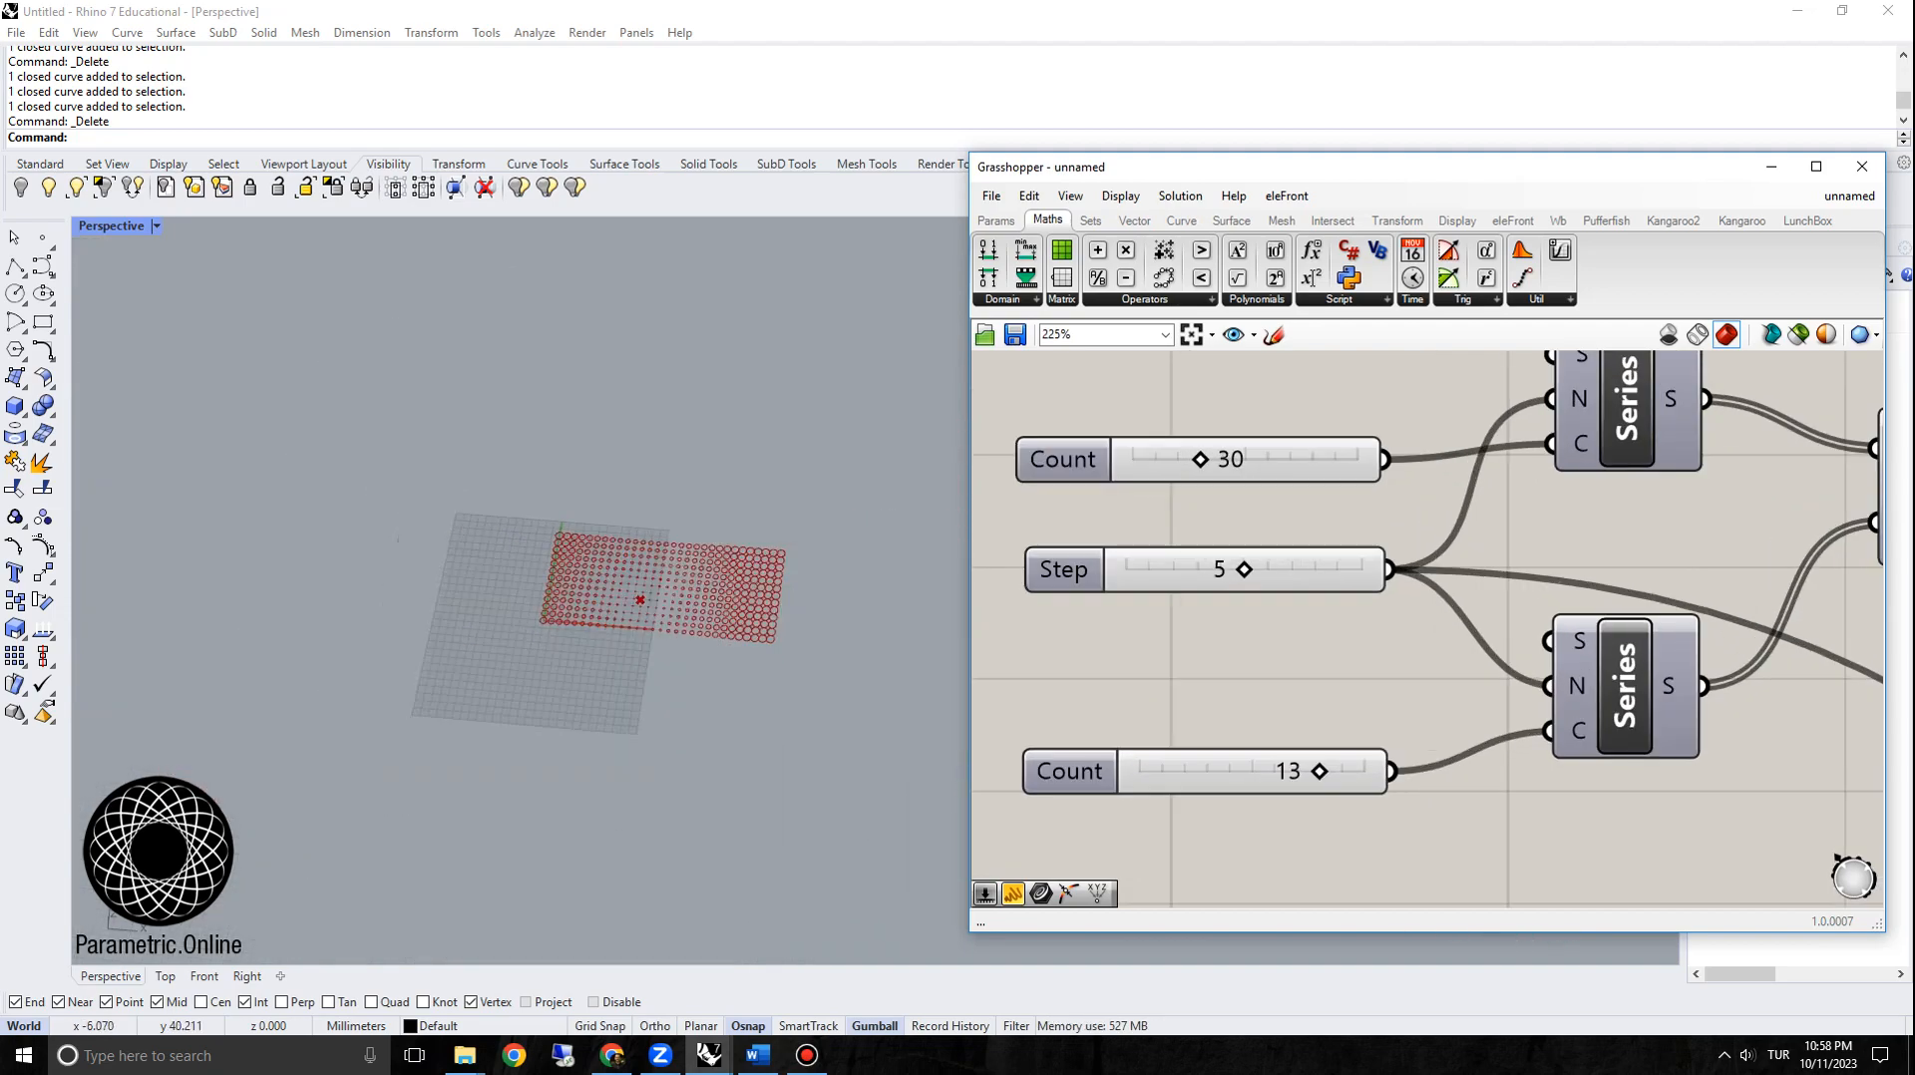
Step: Set the second Series count to 15
scroll(698, 549, "up", 5)
right_click_drag(615, 578, 674, 581)
mouse_move(1319, 771)
left_mouse_down()
mouse_move(1335, 771)
mouse_move(1302, 771)
mouse_move(1351, 771)
left_mouse_up()
Step: Reposition the attractor point at X coordinate 58 and Y coordinate 48 and inspect the circle pattern around it
scroll(1265, 586, "down", 8)
scroll(1795, 858, "up", 6)
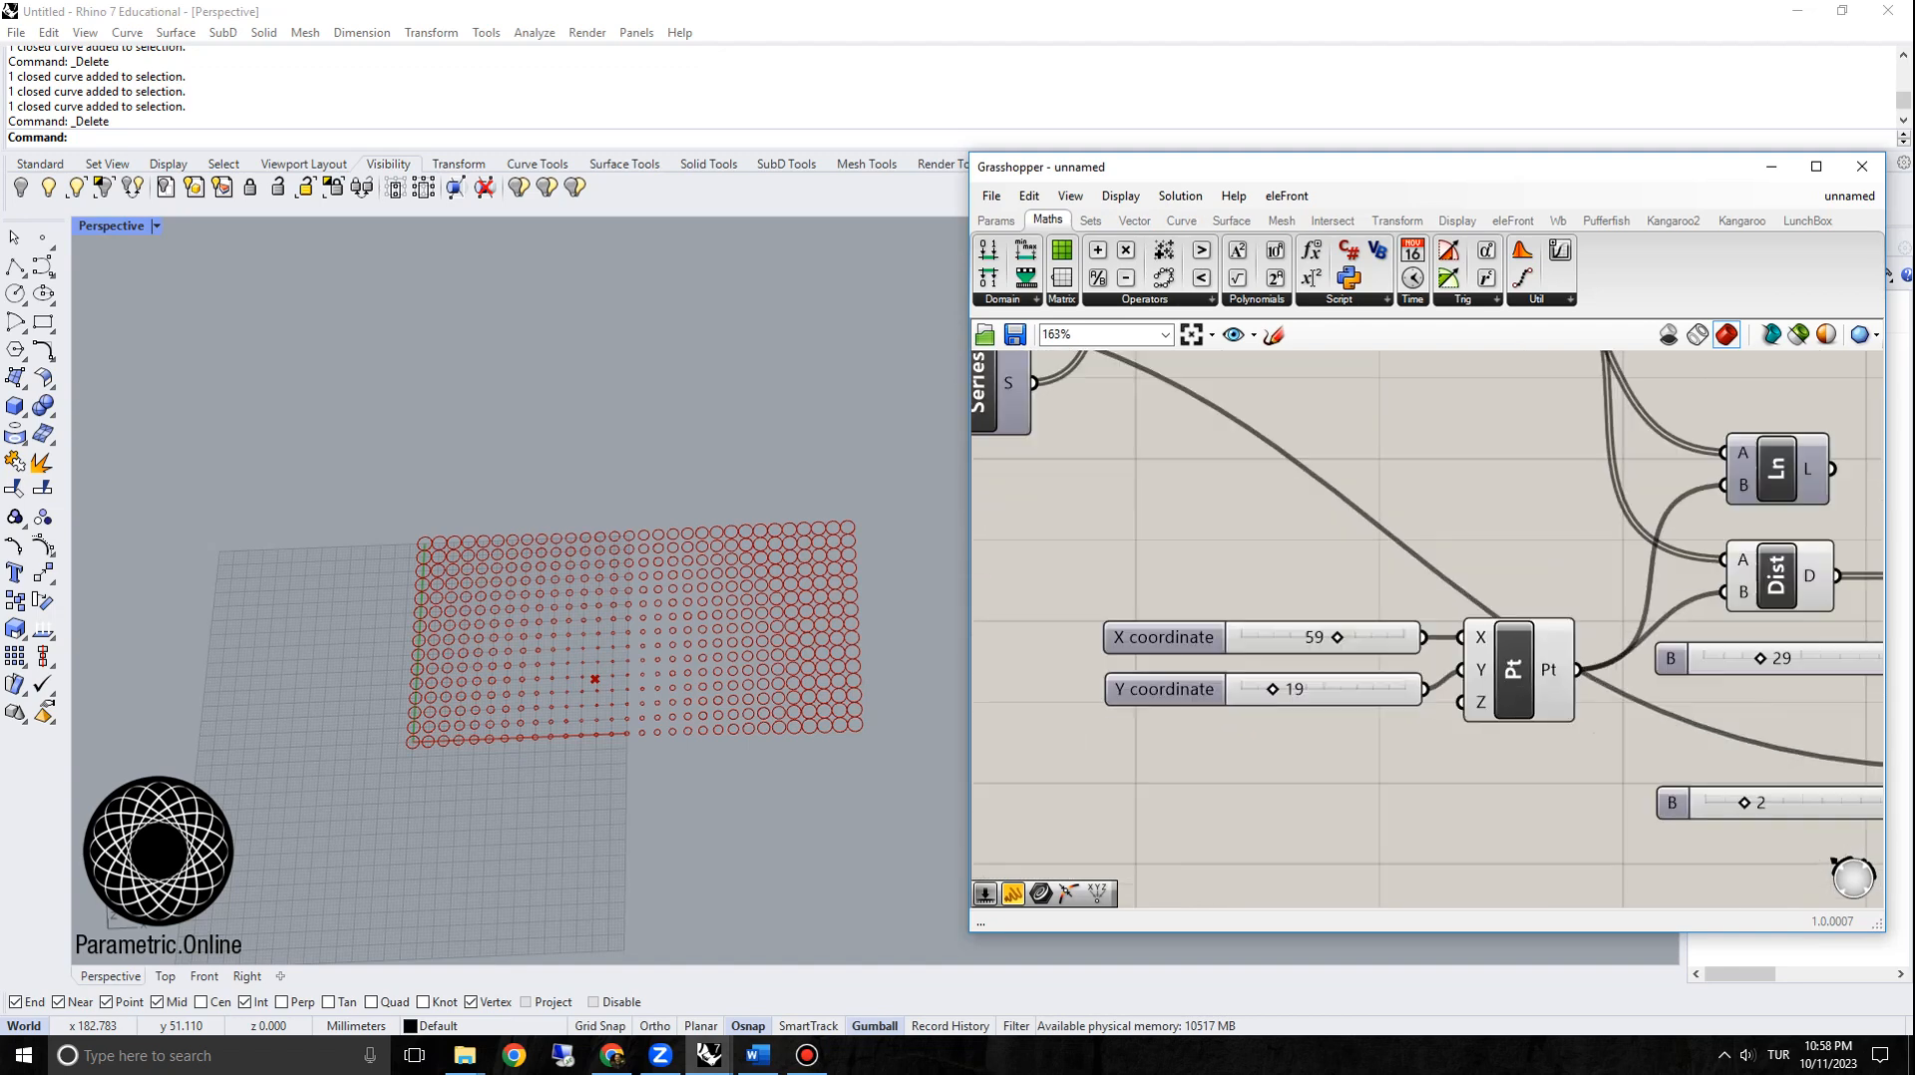
mouse_move(1327, 622)
left_mouse_down()
mouse_move(1263, 622)
mouse_move(1326, 623)
left_mouse_up()
left_click_drag(1252, 683, 1308, 683)
right_click_drag(893, 548, 848, 538)
scroll(834, 543, "up", 6)
scroll(835, 543, "down", 7)
scroll(808, 546, "up", 3)
scroll(810, 562, "up", 2)
scroll(715, 597, "down", 4)
scroll(918, 701, "up", 2)
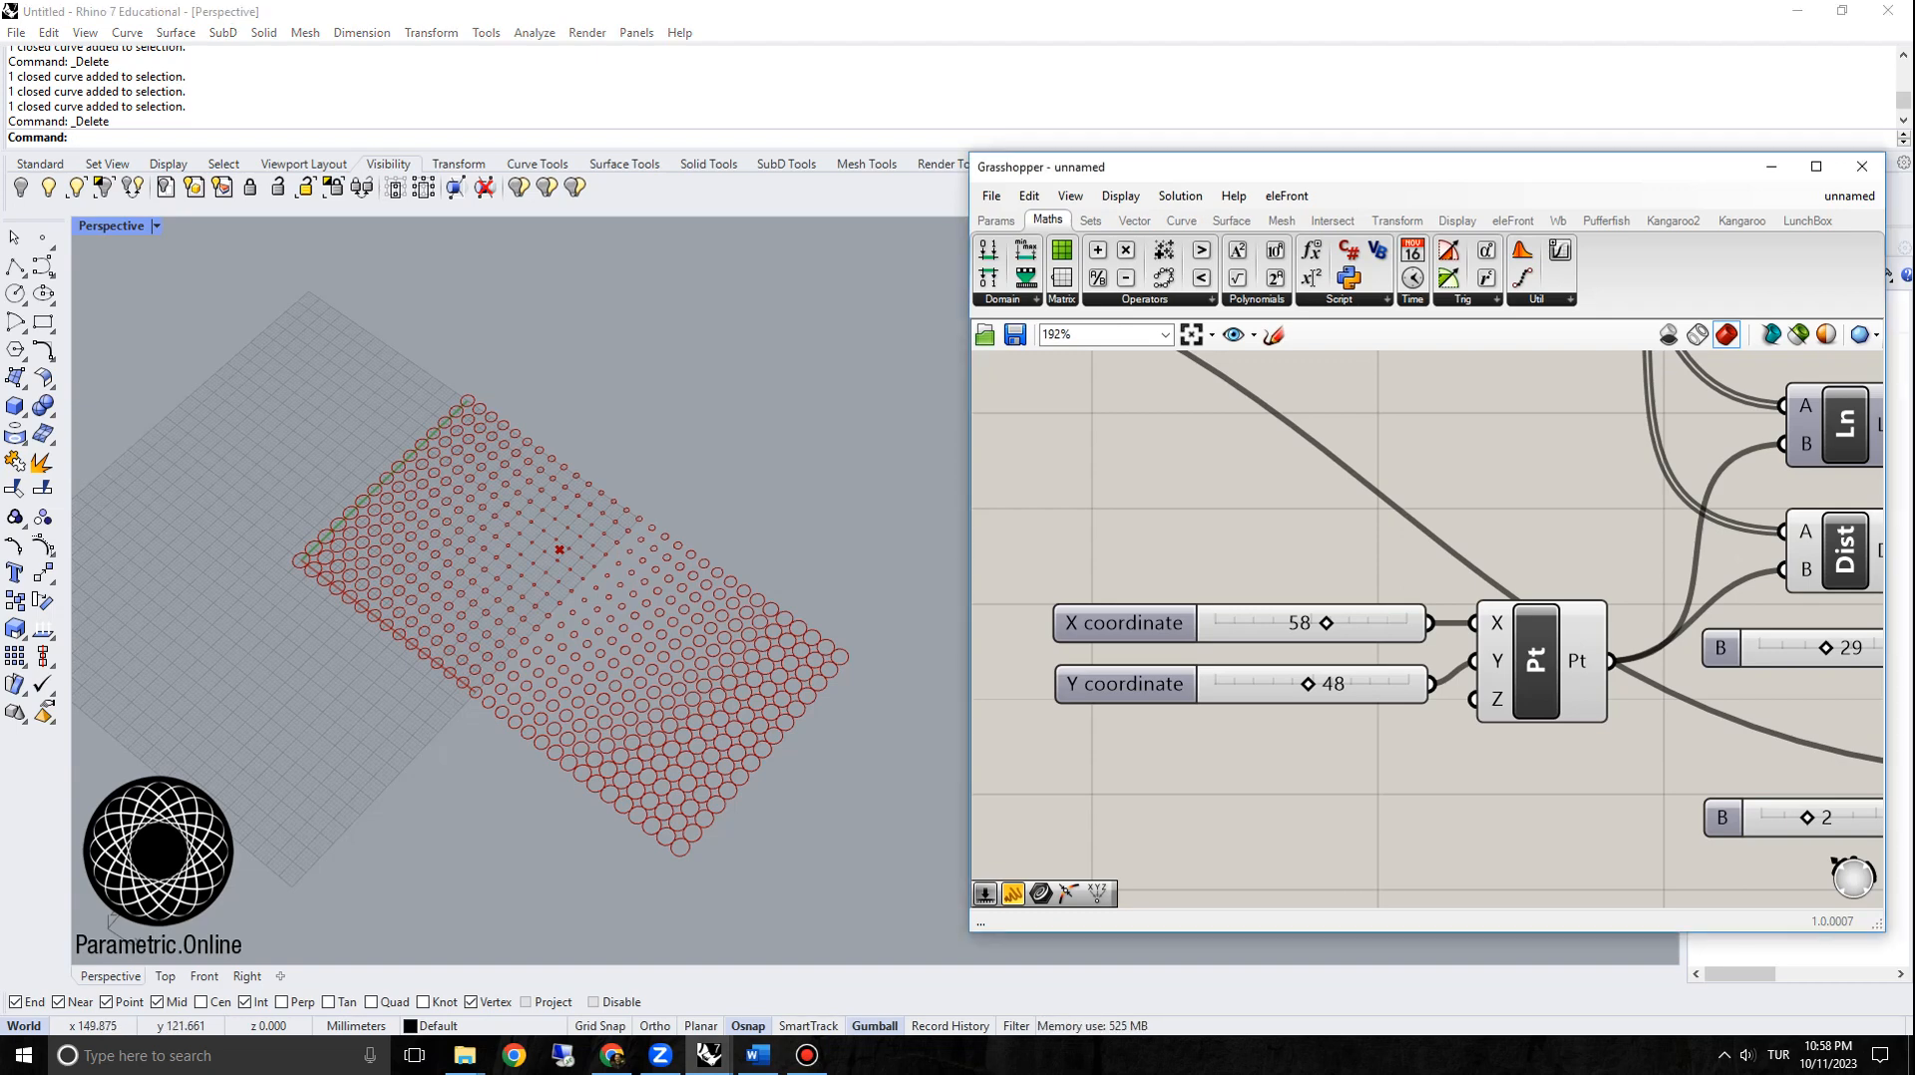
Step: Move the Circle component farther away from the rest of the definition to free space before it
scroll(1426, 629, "down", 6)
scroll(1693, 477, "up", 3)
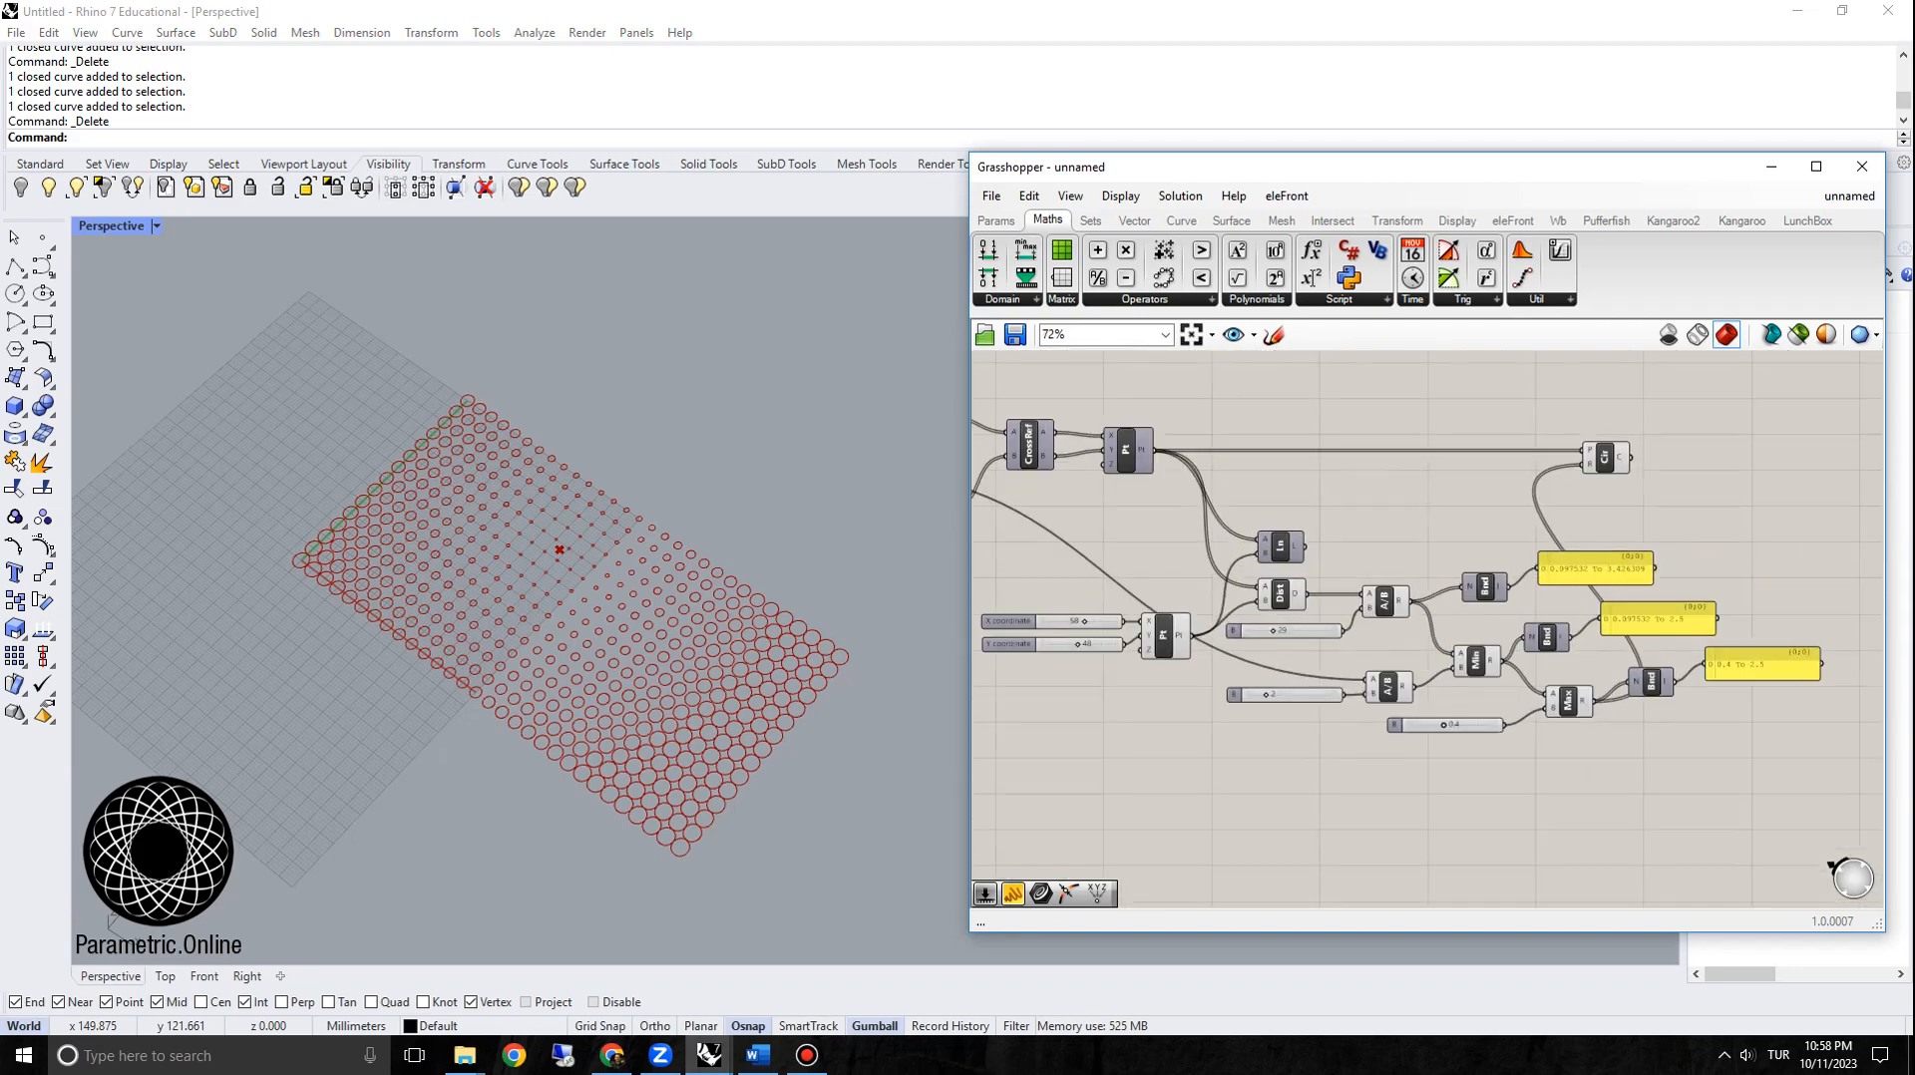
left_click_drag(1607, 458, 1803, 456)
Step: Disable the first Series component of the grid so the dependent circle definition stops computing
scroll(1655, 465, "down", 4)
scroll(1276, 439, "up", 5)
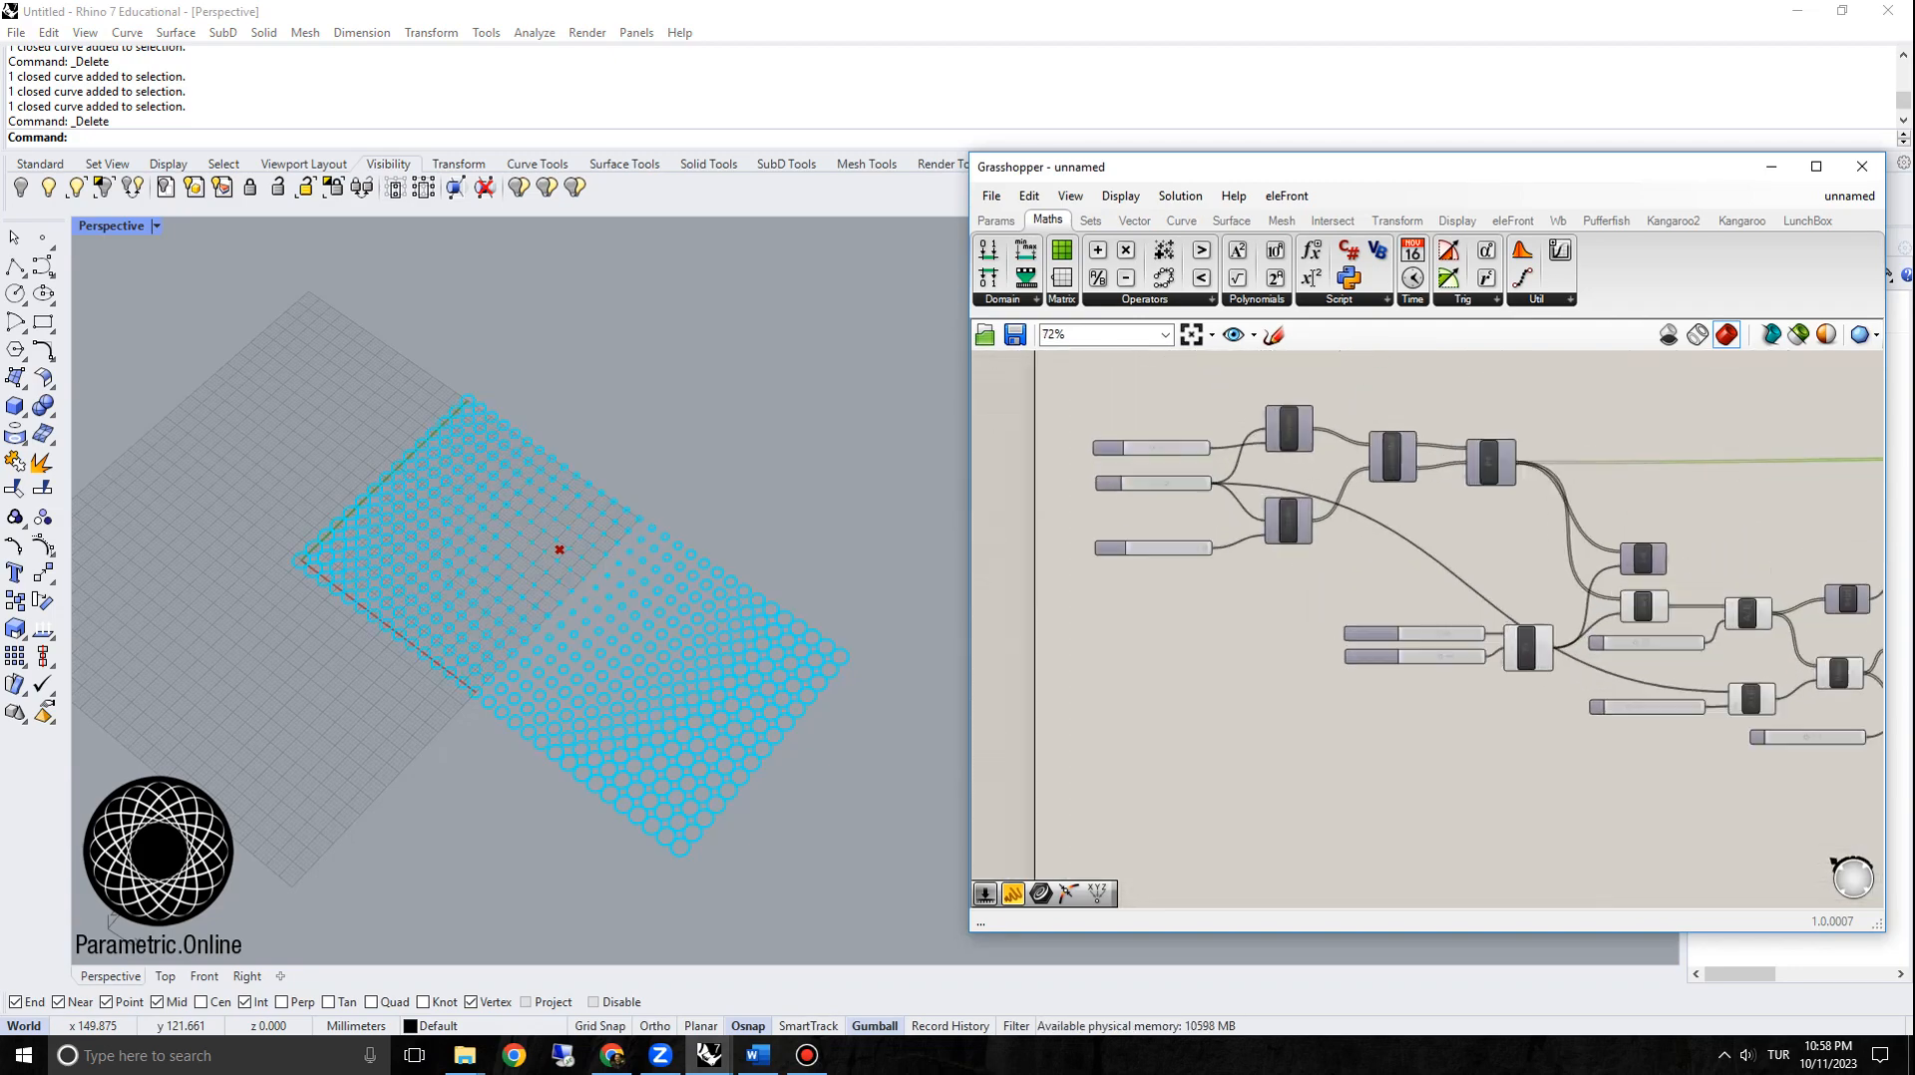
left_click(1261, 450)
right_click(1262, 459)
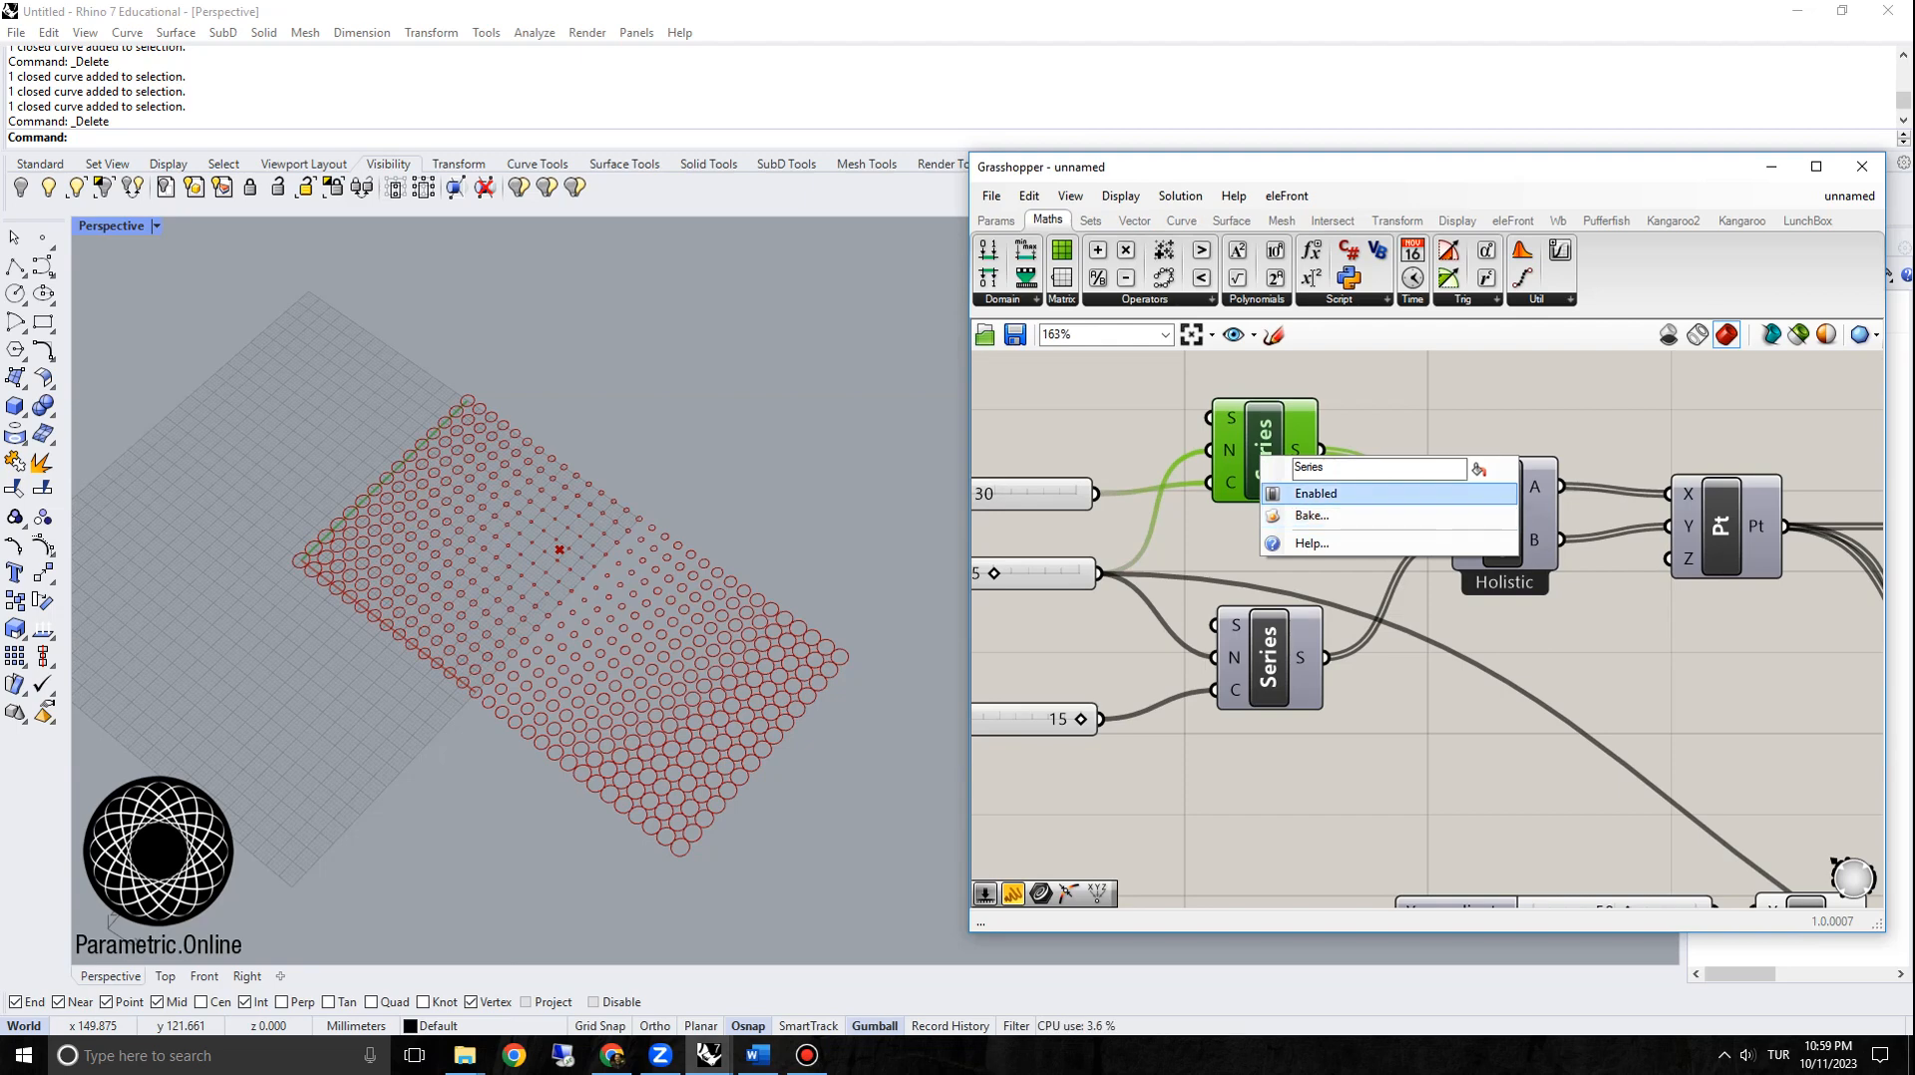
left_click(1298, 493)
scroll(1299, 486, "down", 4)
right_click_drag(1299, 487, 1113, 449)
scroll(1306, 518, "down", 2)
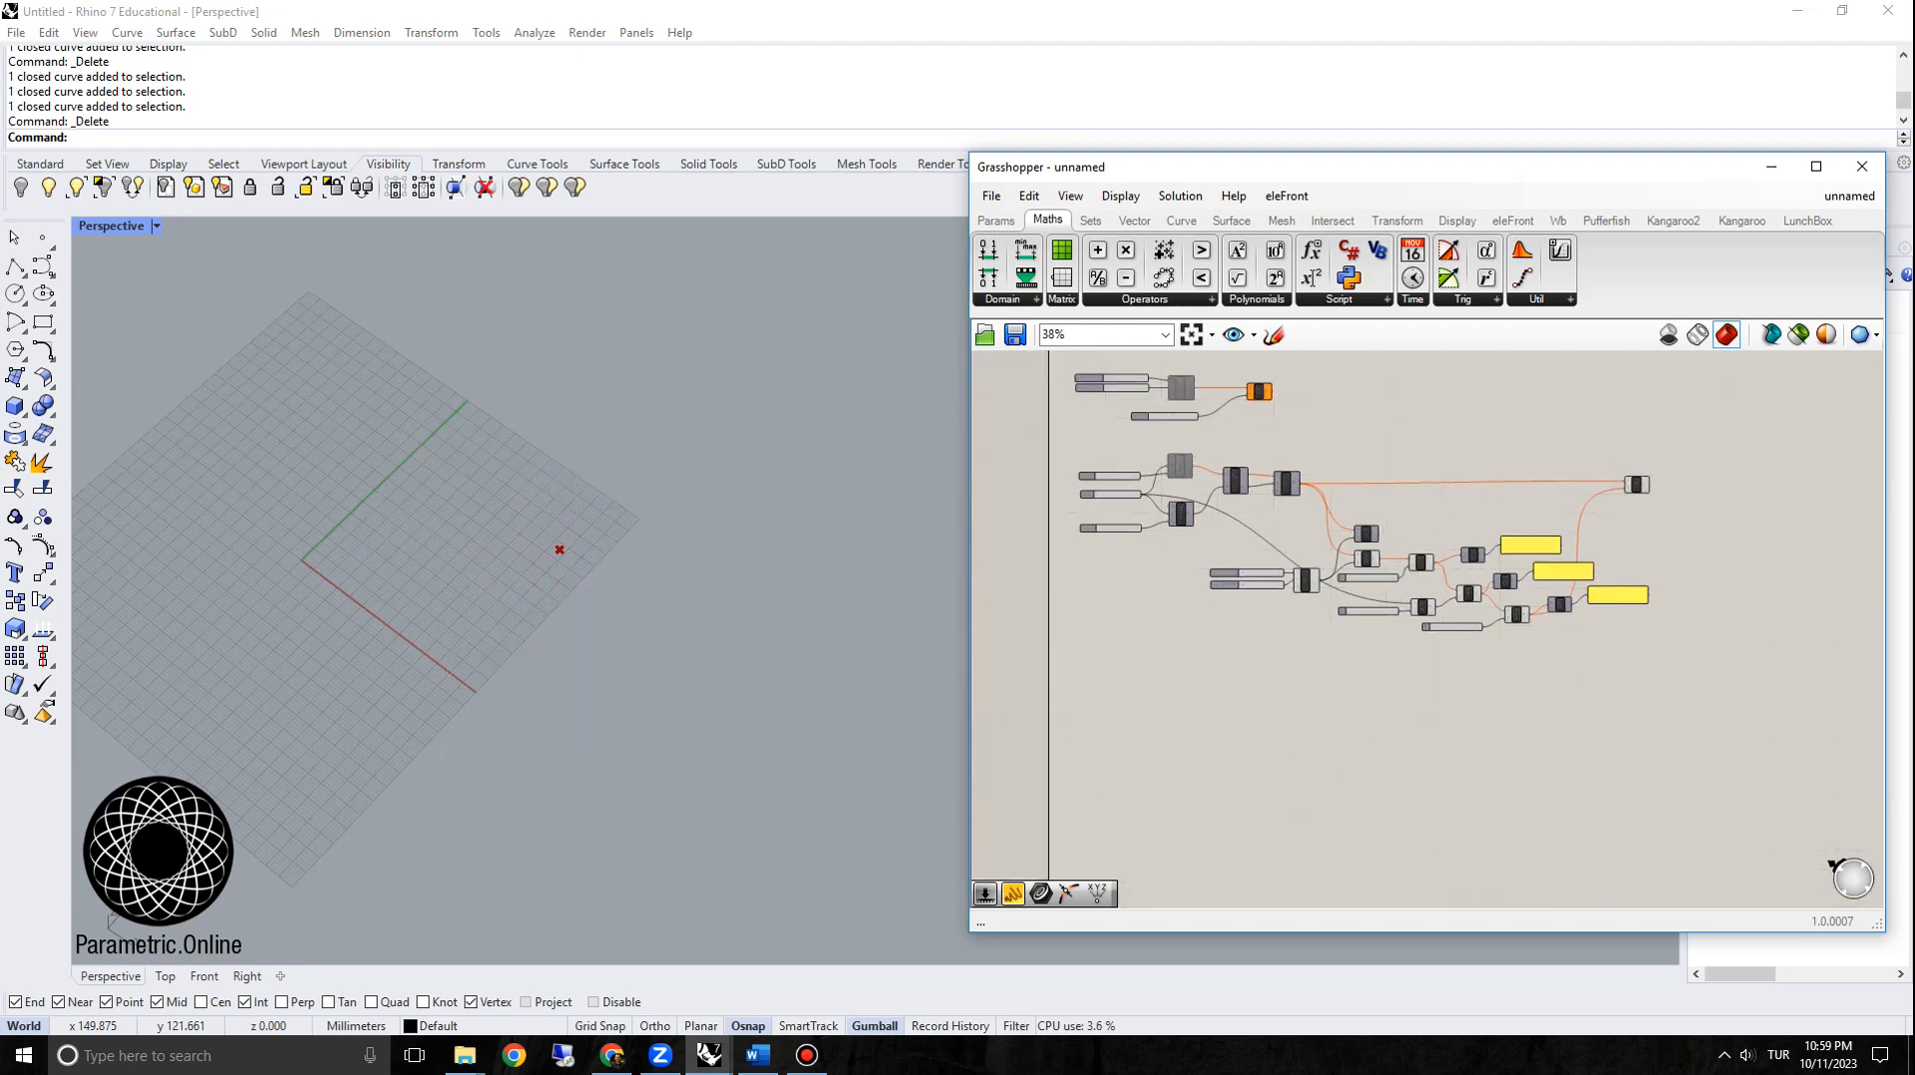
Step: Duplicate the grid's sliders, two Series, Cross Reference and Construct Point components together into the empty canvas area below the original definition
scroll(1205, 479, "up", 3)
left_click_drag(1148, 478, 1029, 426)
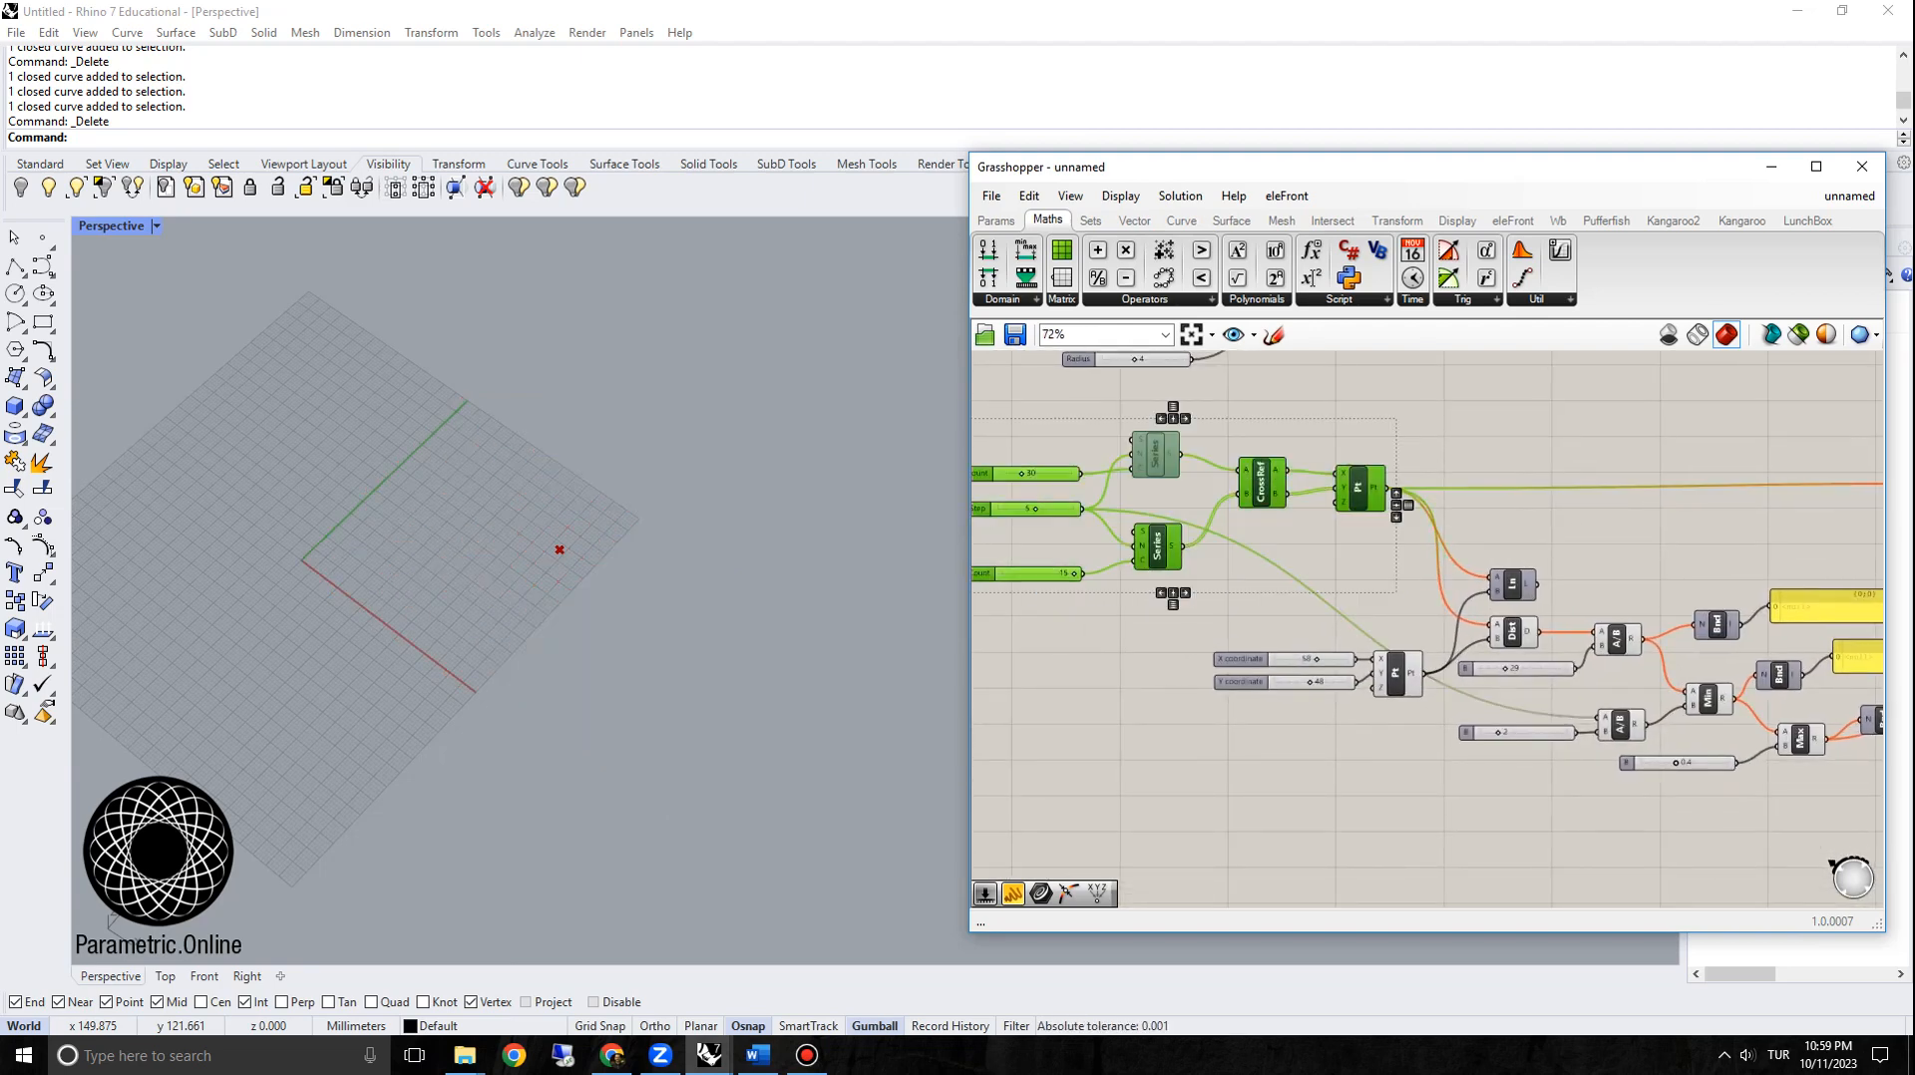
scroll(1162, 444, "down", 2)
left_click_drag(1155, 456, 1160, 777, "alt")
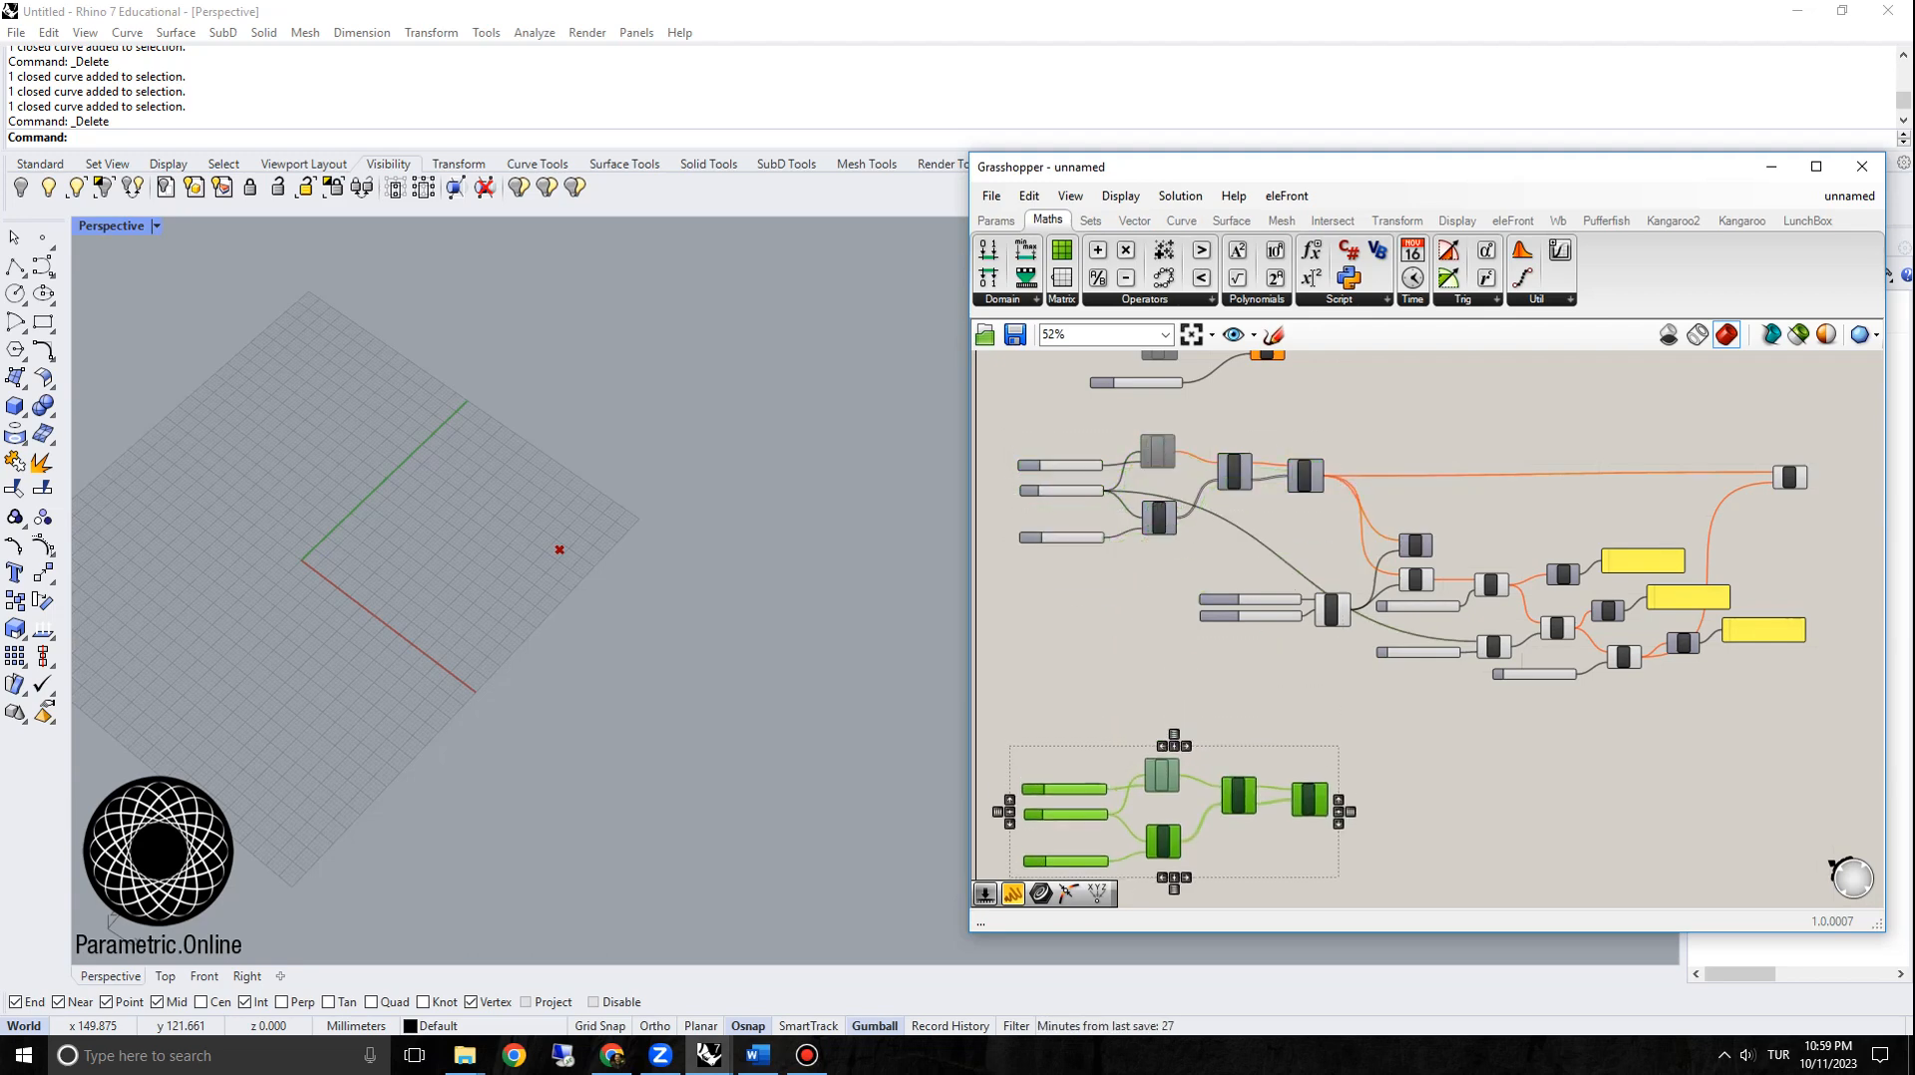
Step: Enable the disabled Series component in the copied grid and turn on the preview of the copied Construct Point component
left_click(1164, 804)
right_click_drag(1157, 783, 1163, 665)
scroll(1163, 663, "up", 5)
right_click(1173, 631)
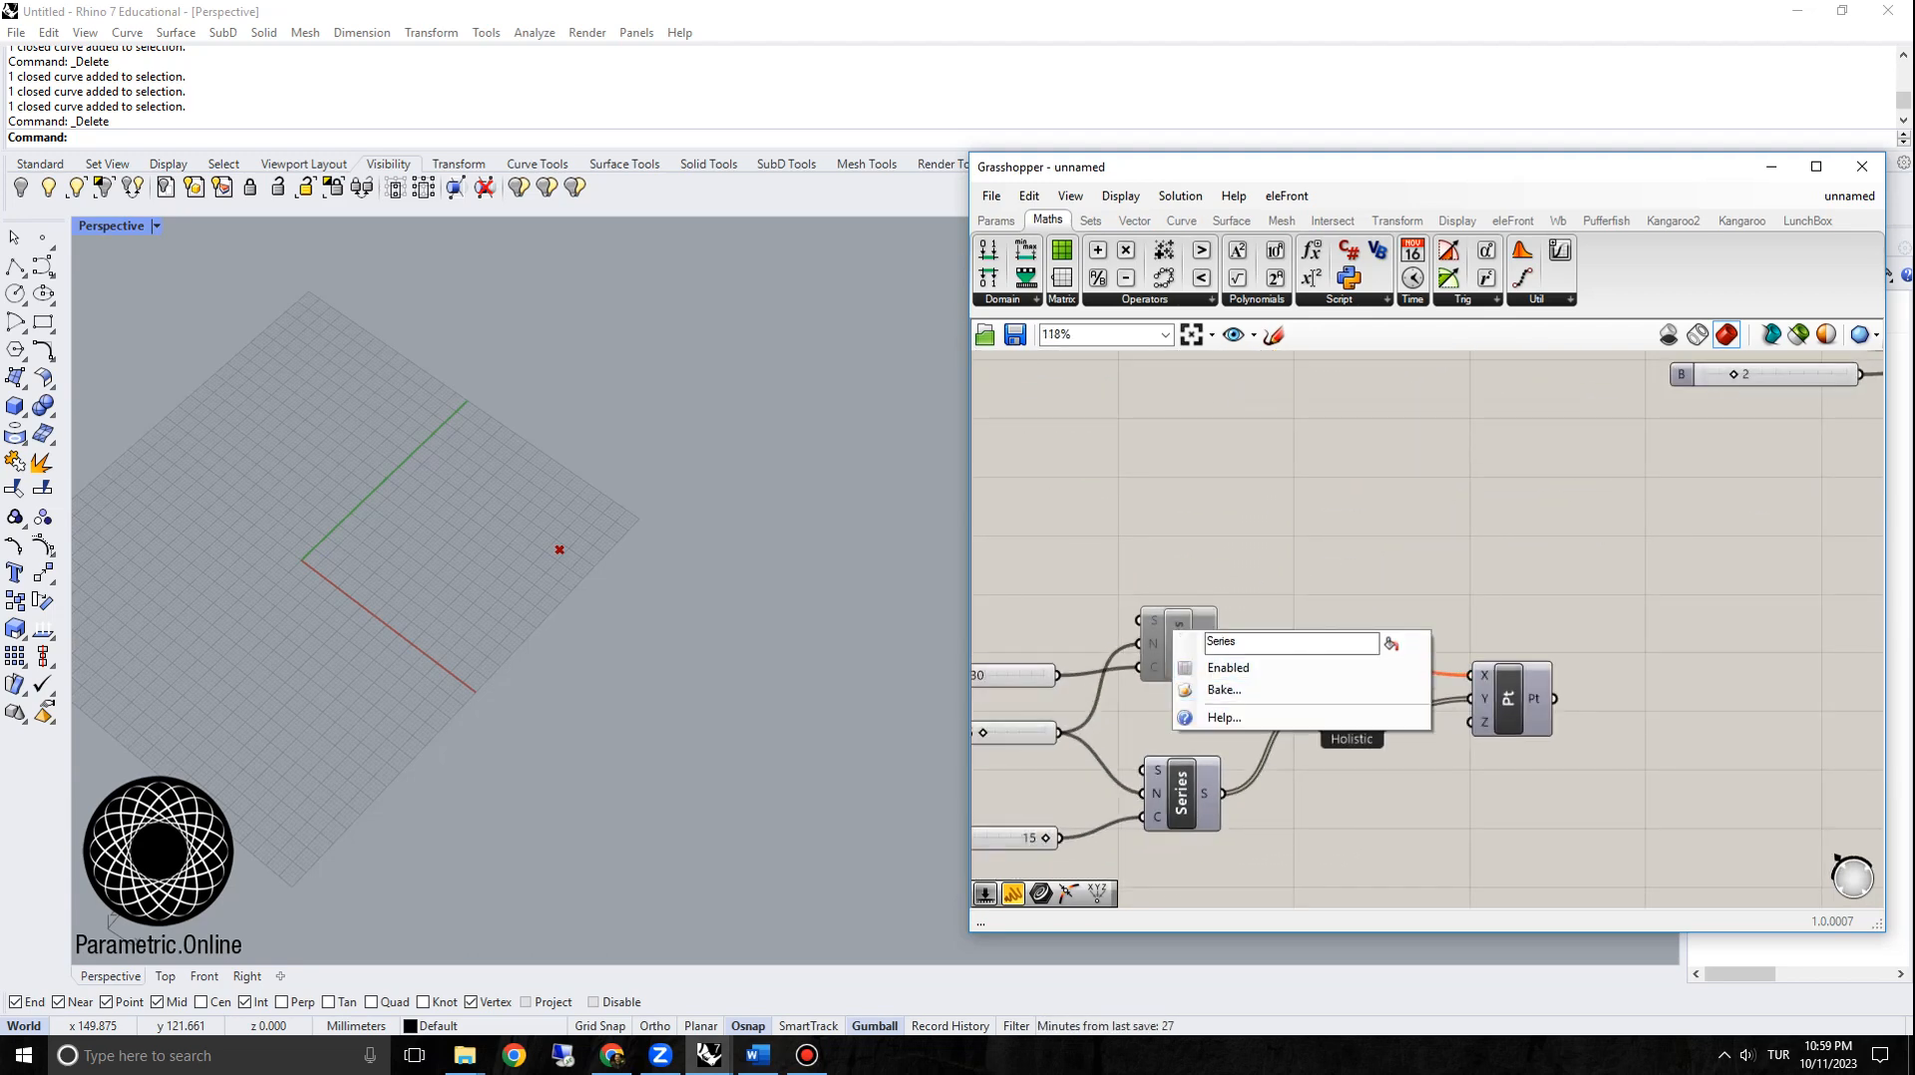
left_click(1237, 667)
right_click(1495, 698)
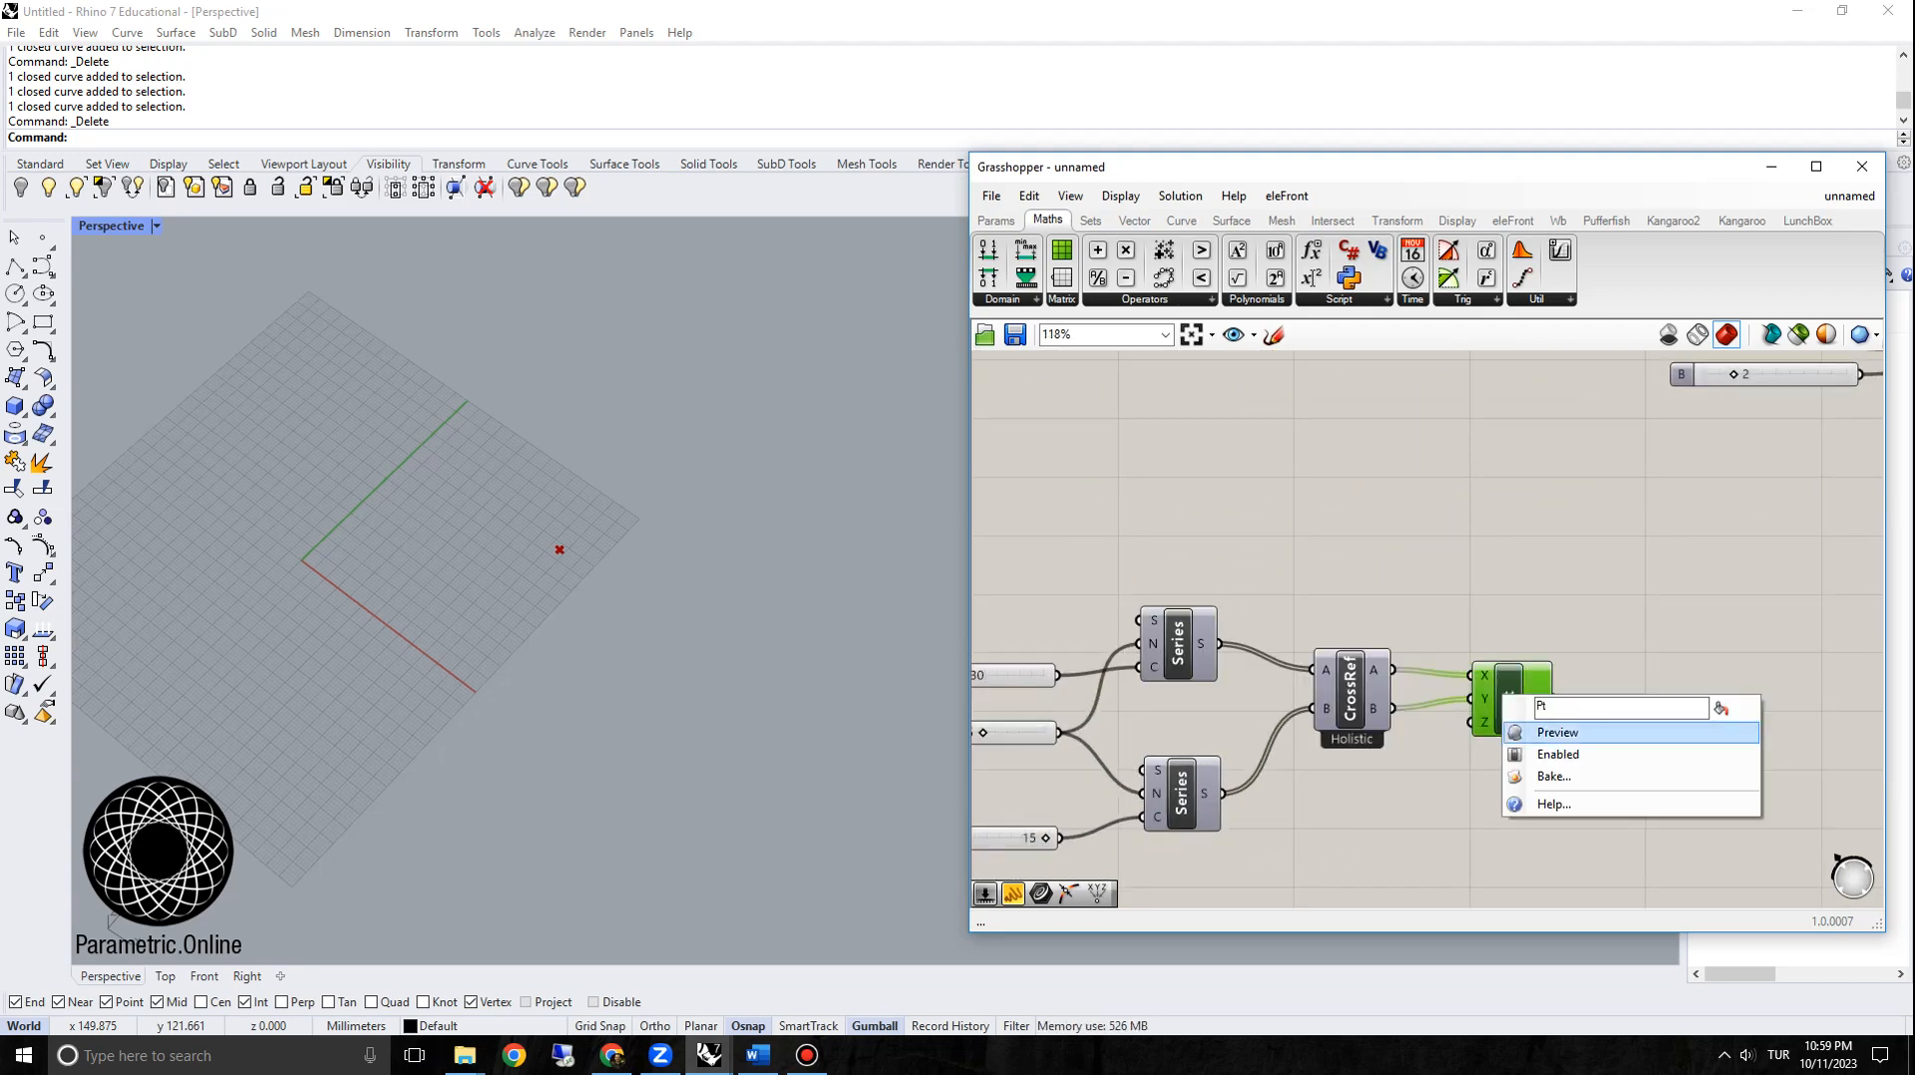
left_click(1559, 735)
left_click(1396, 564)
Step: Examine the copied point grid in the Perspective view, focusing on the points around the origin and their spacing
right_click_drag(653, 588, 642, 695)
scroll(643, 694, "up", 7)
scroll(658, 569, "down", 7)
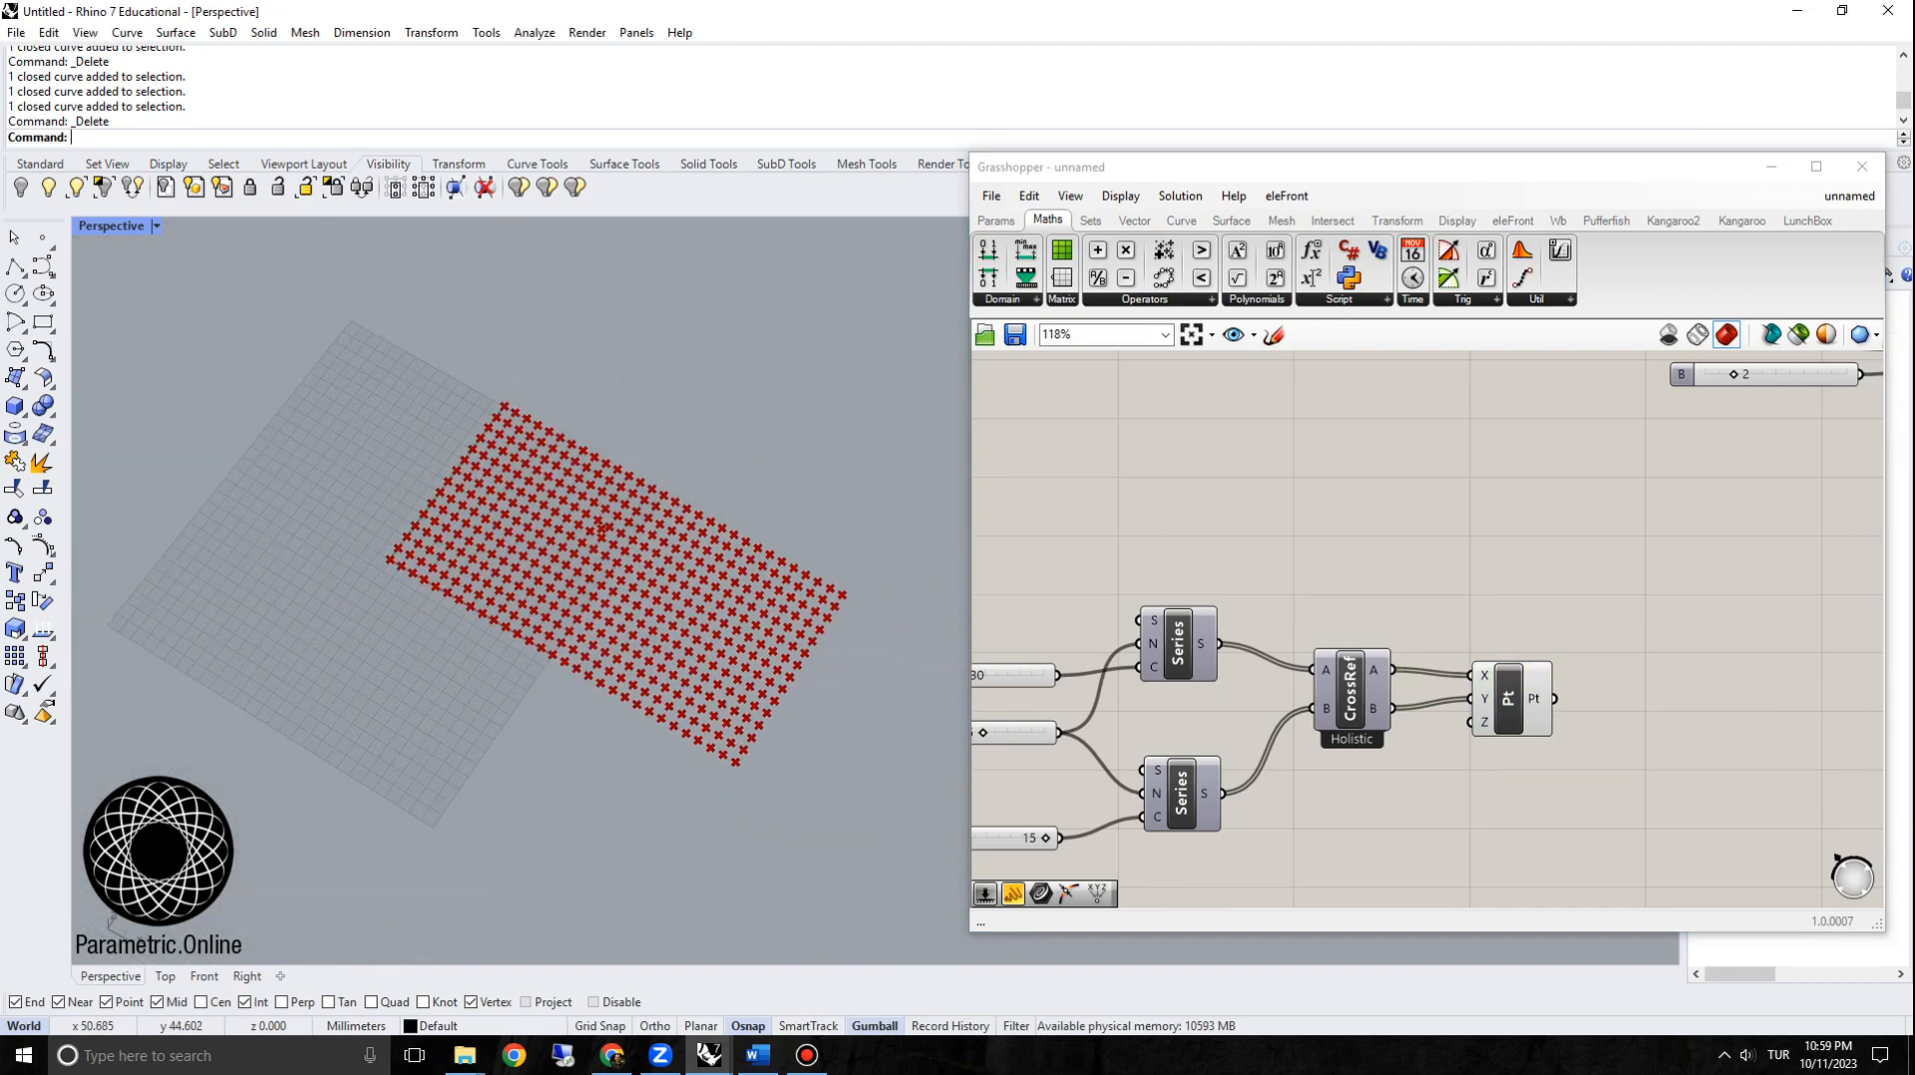
right_click_drag(558, 593, 608, 610)
scroll(607, 612, "up", 4)
scroll(291, 663, "up", 5)
scroll(289, 703, "up", 3)
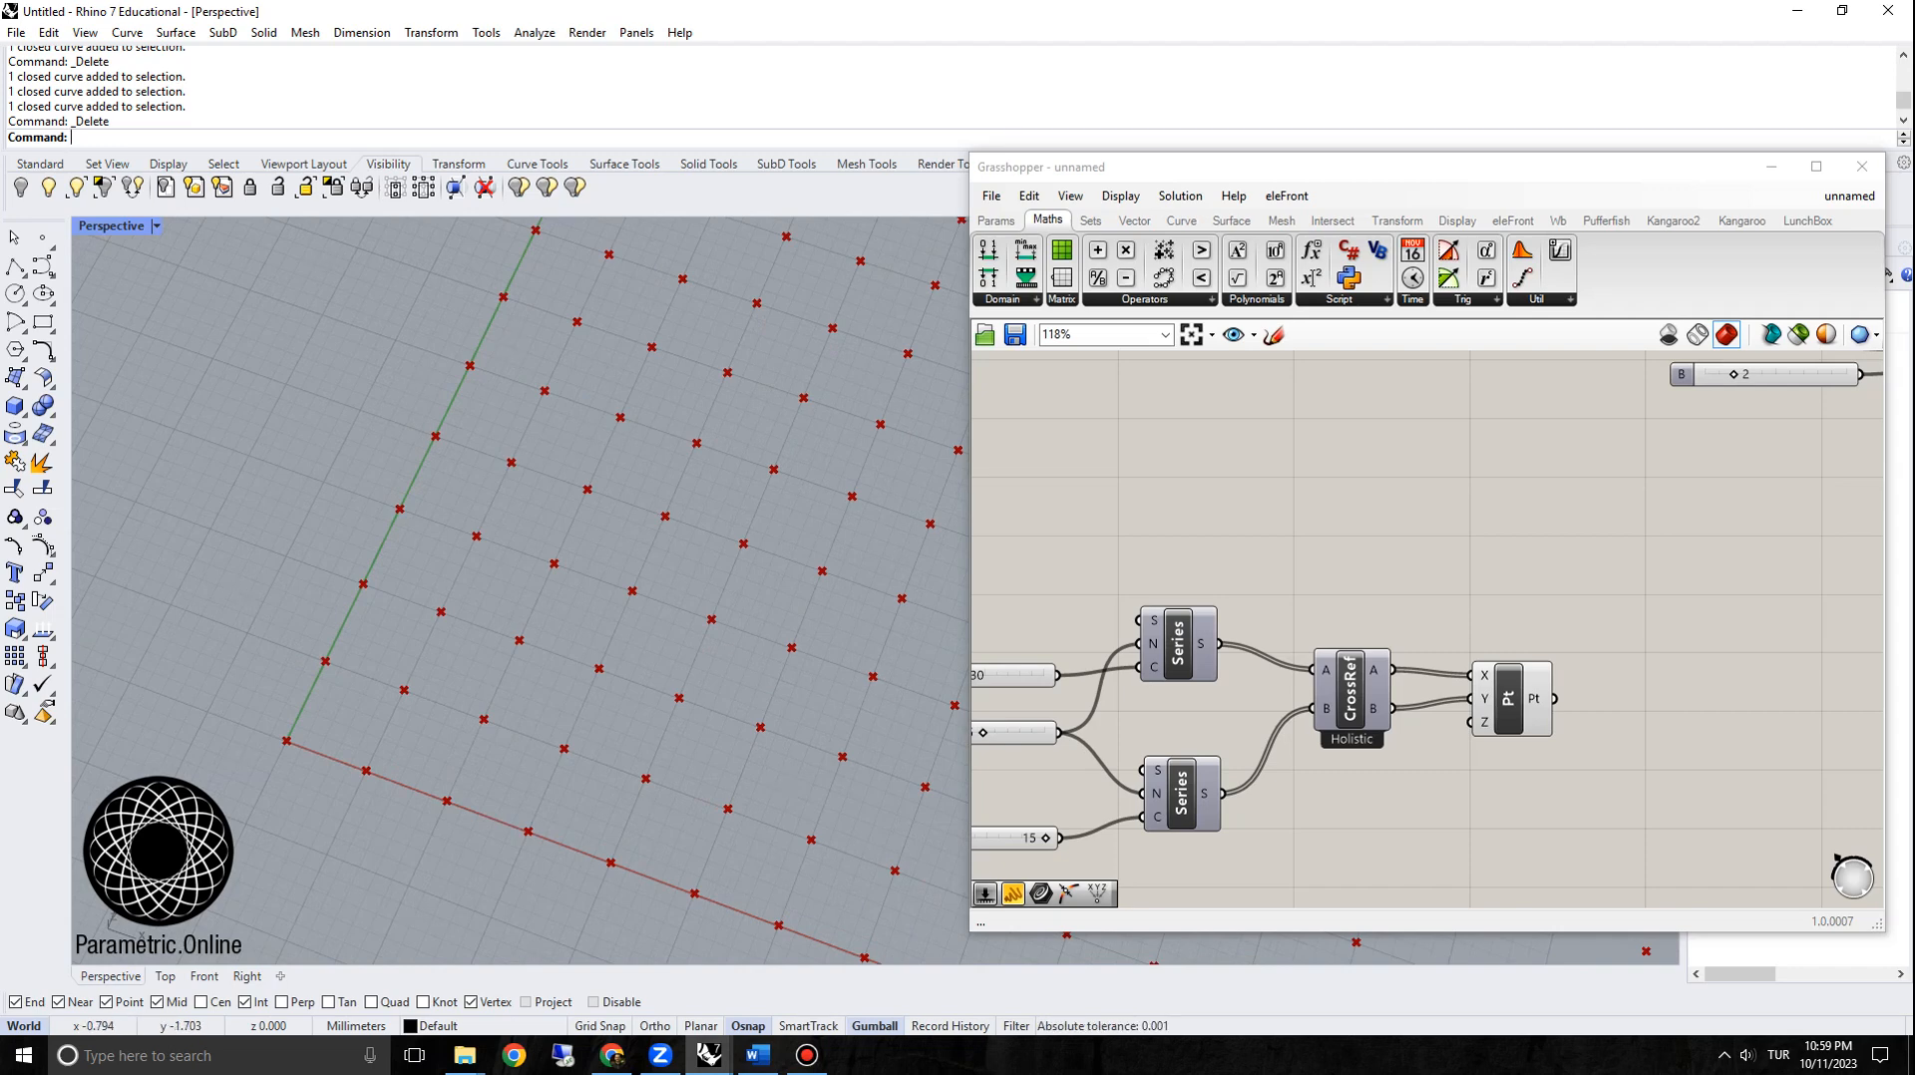
scroll(311, 718, "up", 7)
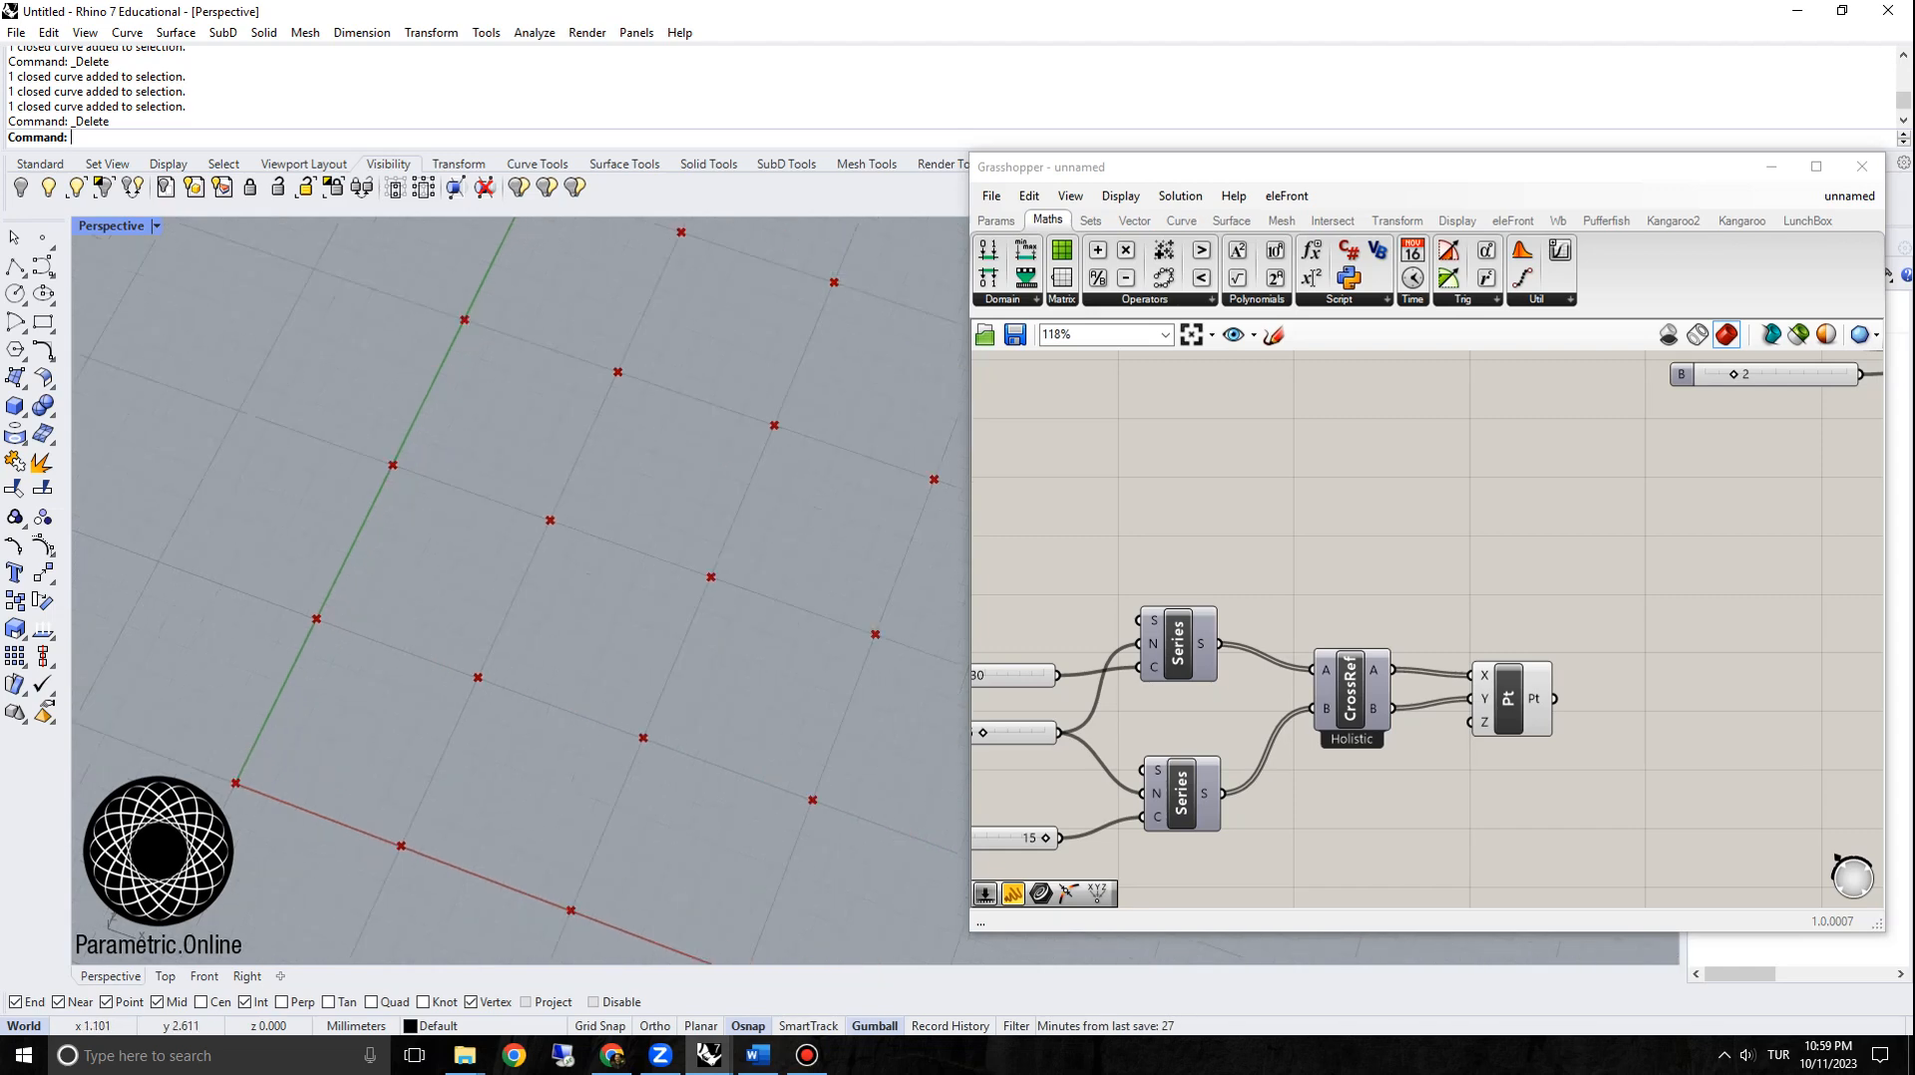
scroll(299, 703, "down", 5)
scroll(289, 698, "up", 4)
scroll(289, 688, "down", 5)
scroll(498, 674, "down", 2)
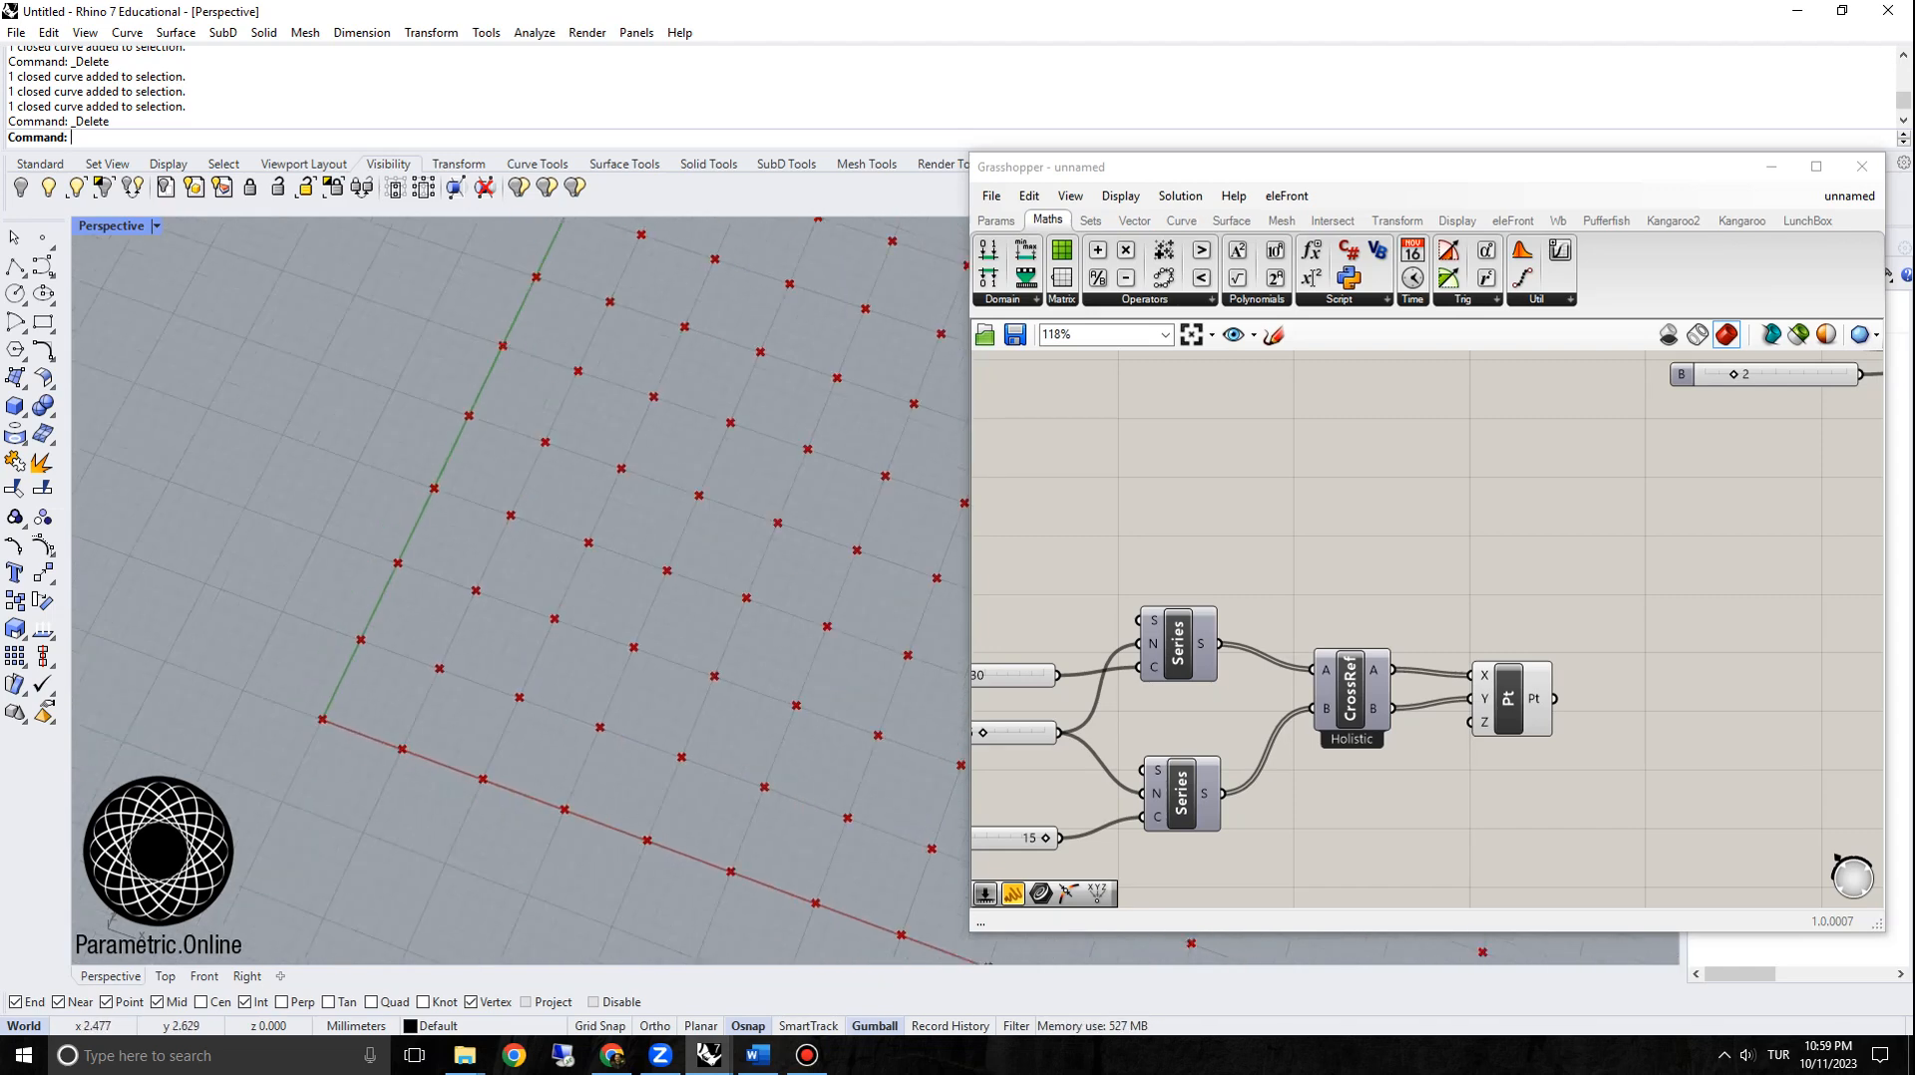
right_click_drag(1559, 775, 1274, 701)
scroll(1487, 751, "down", 1)
left_click(1235, 636)
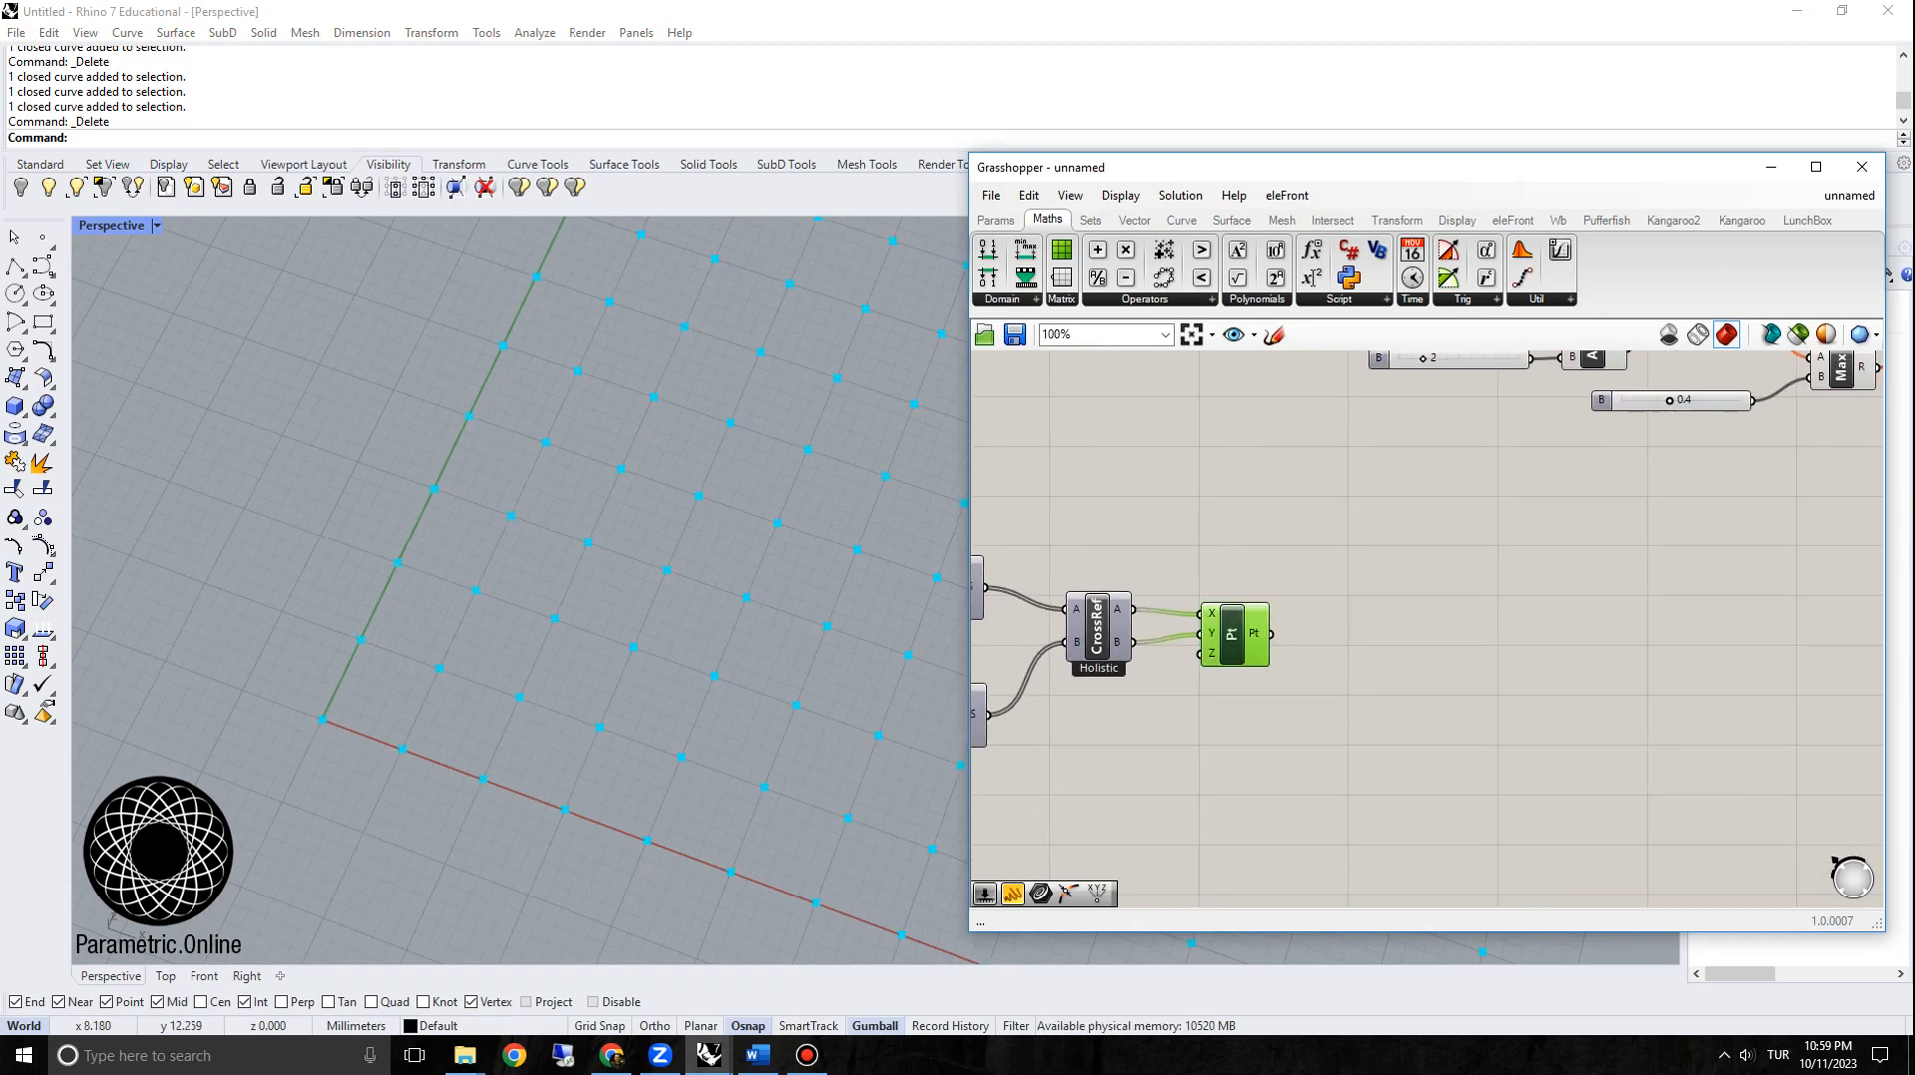
scroll(439, 698, "up", 3)
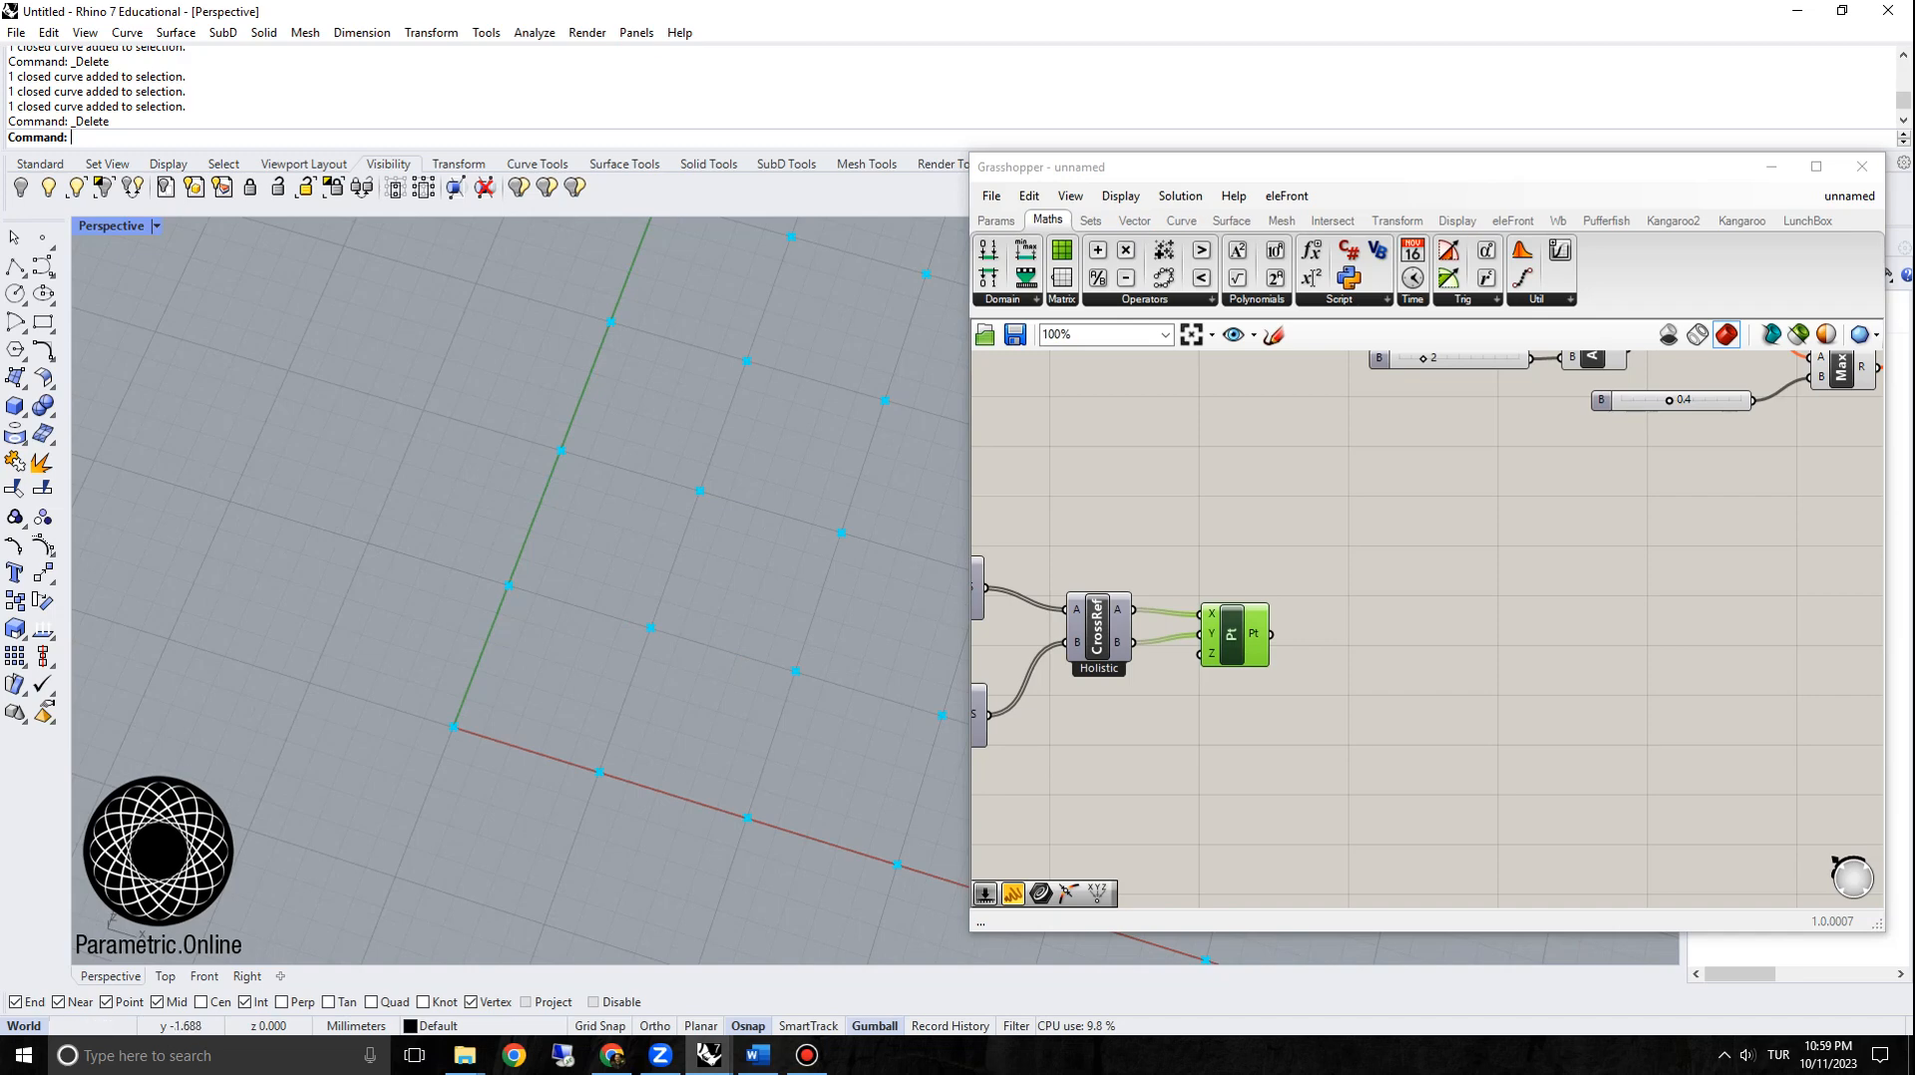
scroll(1253, 615, "up", 2)
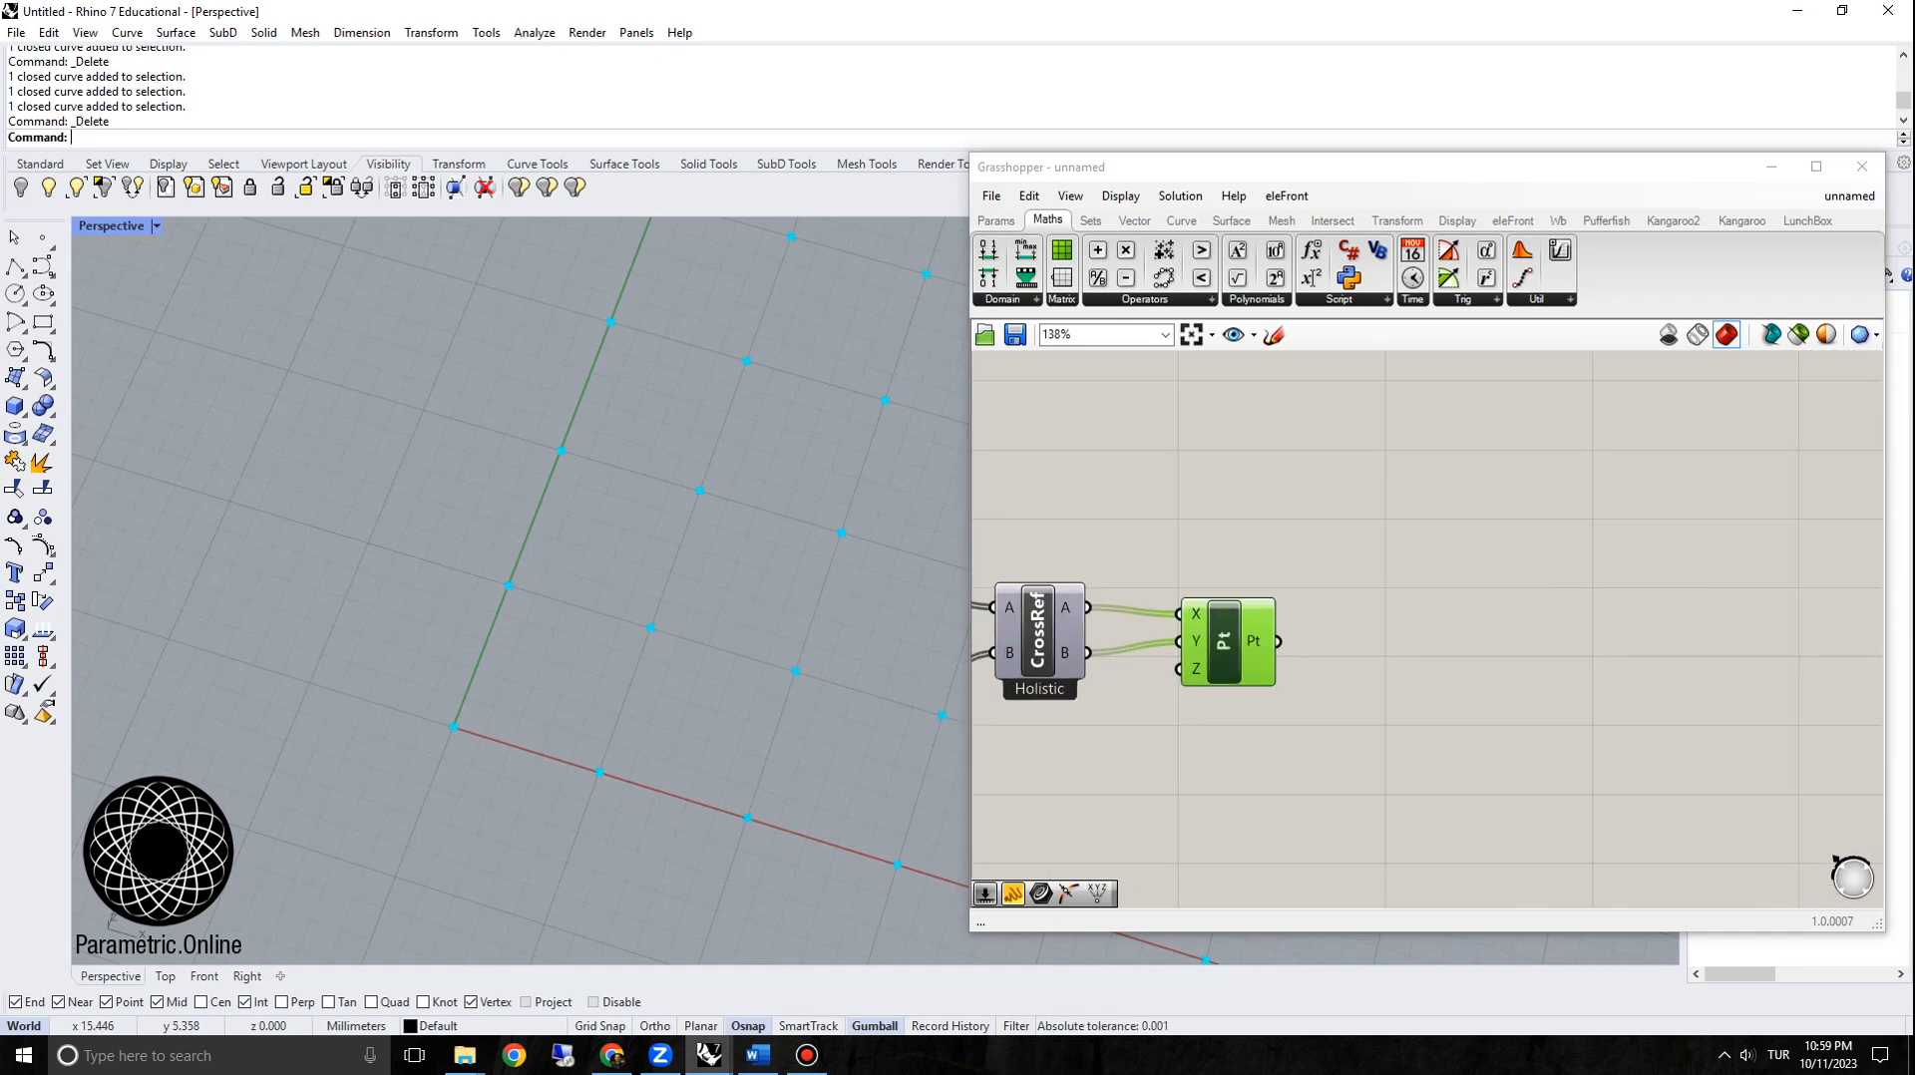
Step: Add a Rectangle component after the copied Construct Point component and feed the grid points into its plane input
mouse_move(1277, 641)
right_click_drag(1277, 641, 1229, 623)
double_click(1445, 648)
type("rectan")
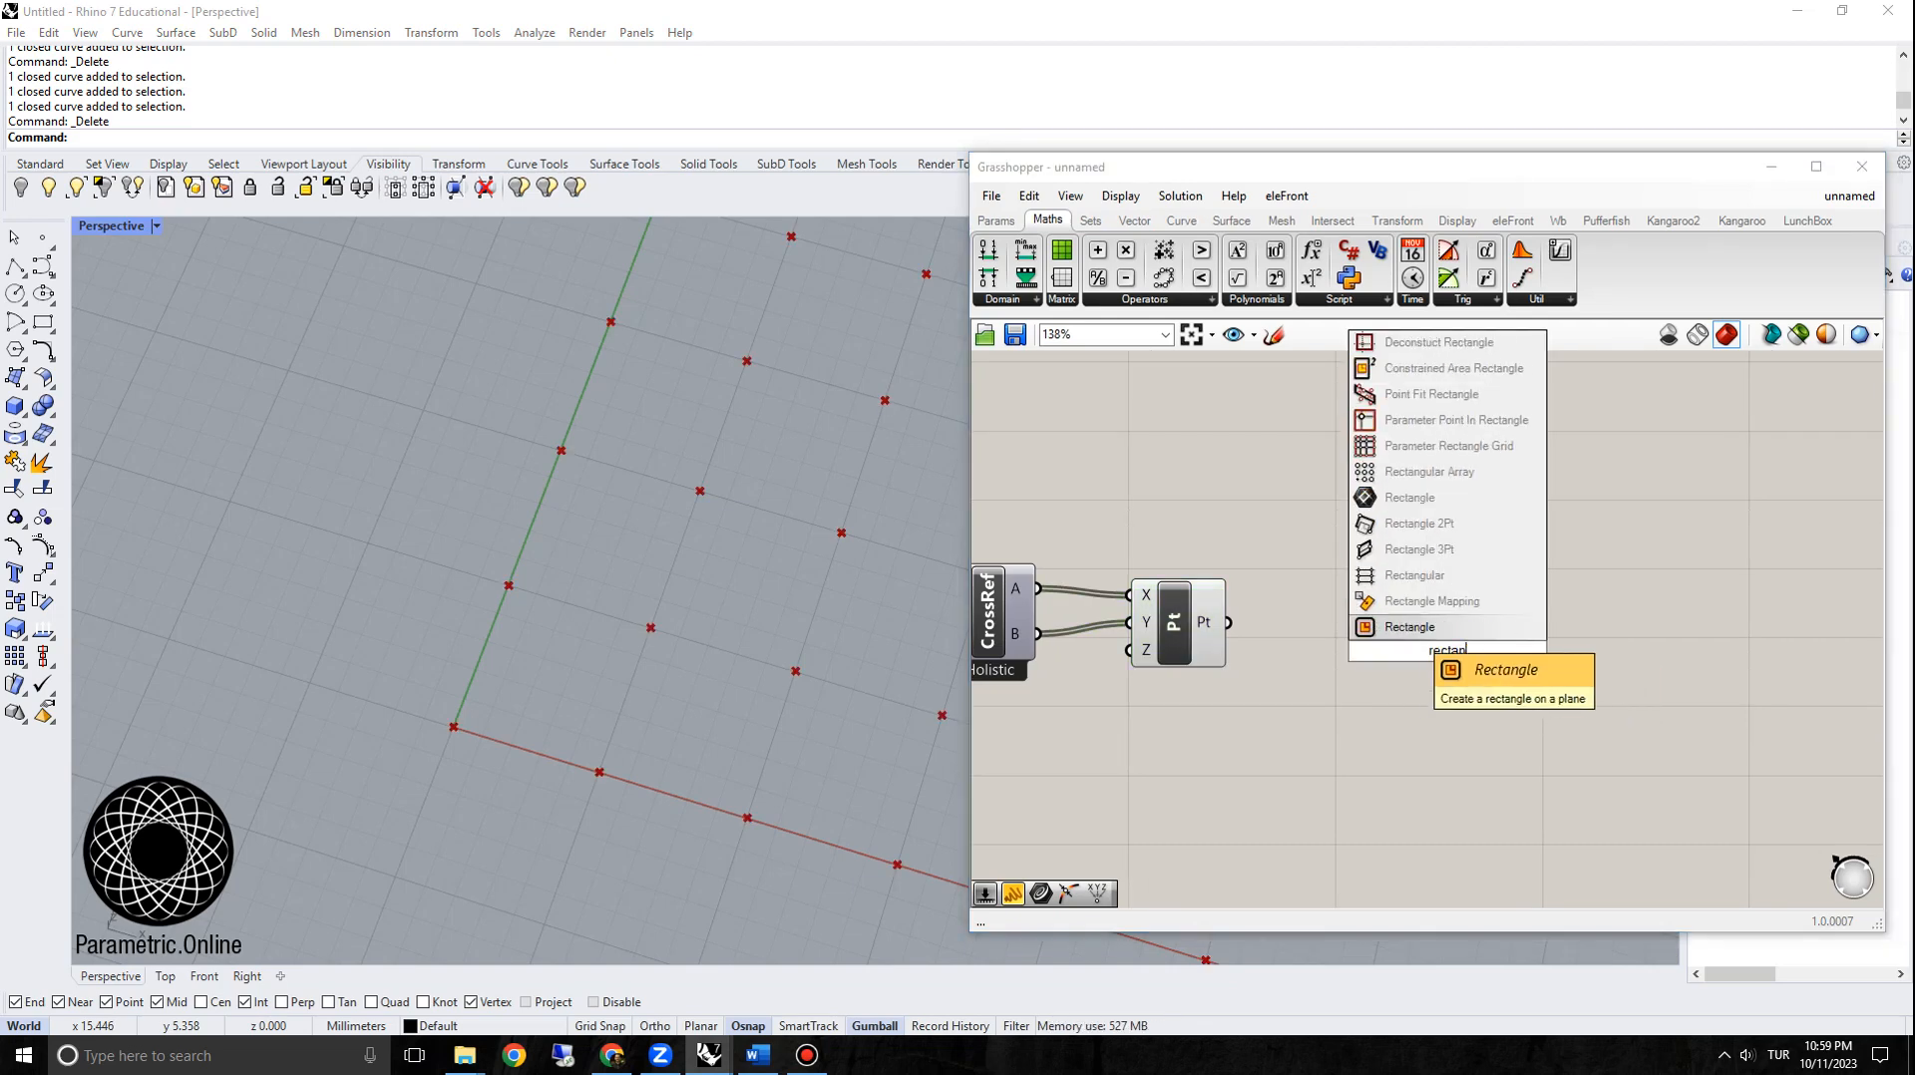
key("Return")
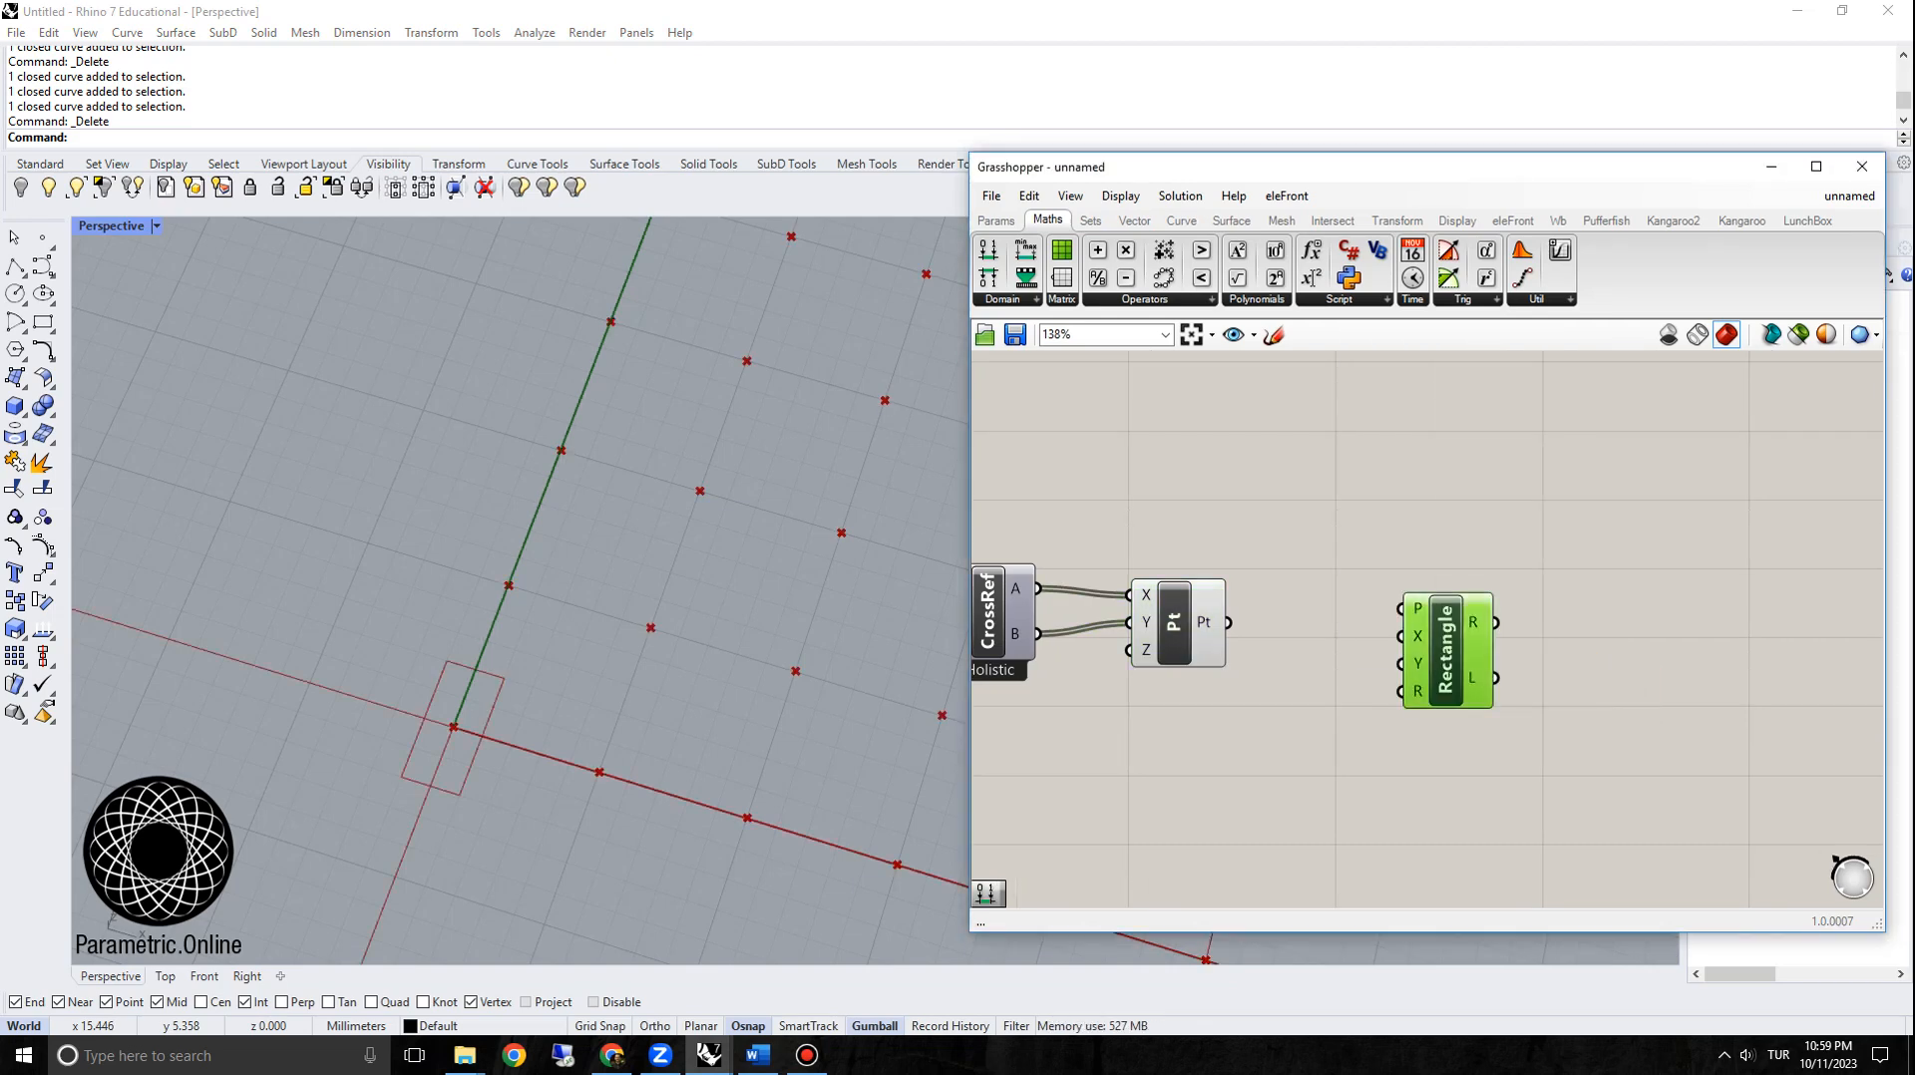
right_click_drag(1446, 648, 1408, 583)
scroll(648, 583, "down", 5)
right_click_drag(649, 583, 607, 586)
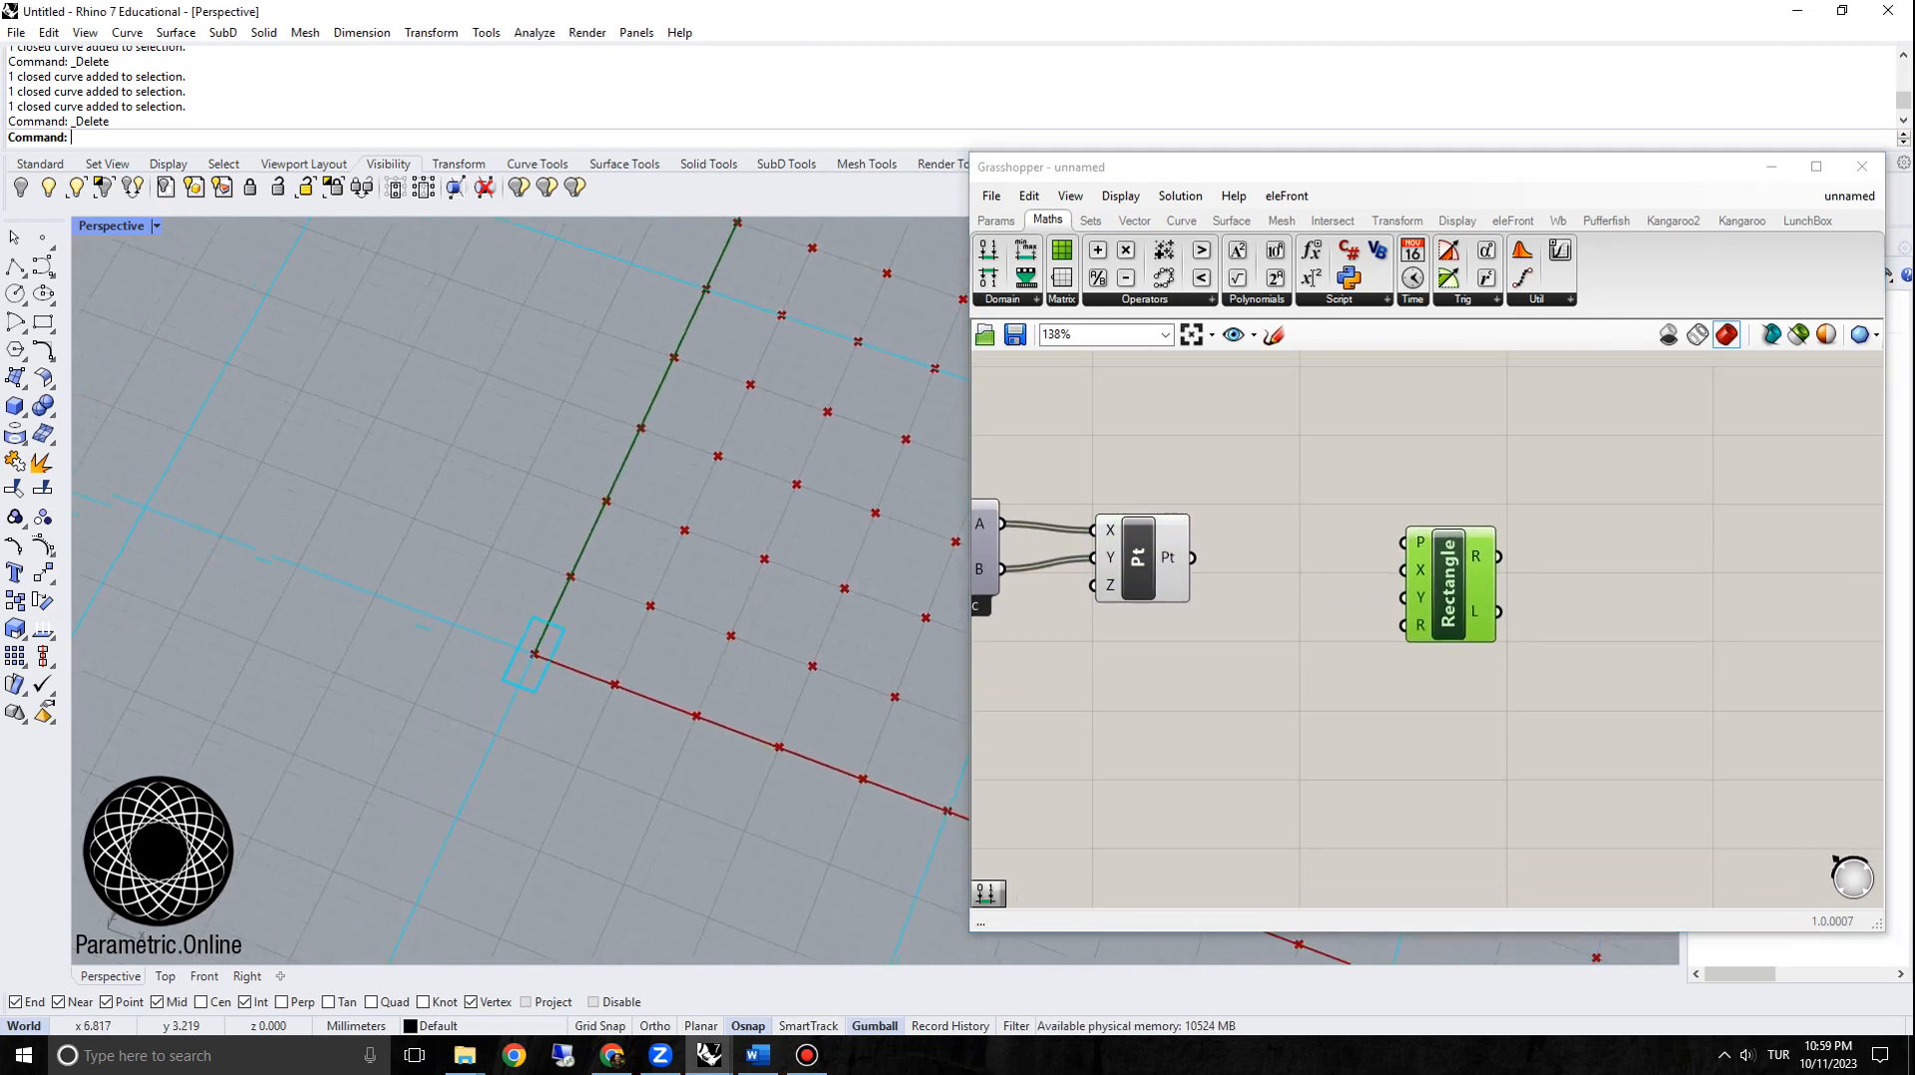
scroll(1372, 546, "up", 2)
left_click_drag(1120, 562, 1411, 541)
left_click_drag(1475, 599, 1512, 610)
Step: Examine the rectangles around the grid points near the origin and the X Size input of the Rectangle component
scroll(1187, 599, "down", 3)
scroll(533, 551, "down", 10)
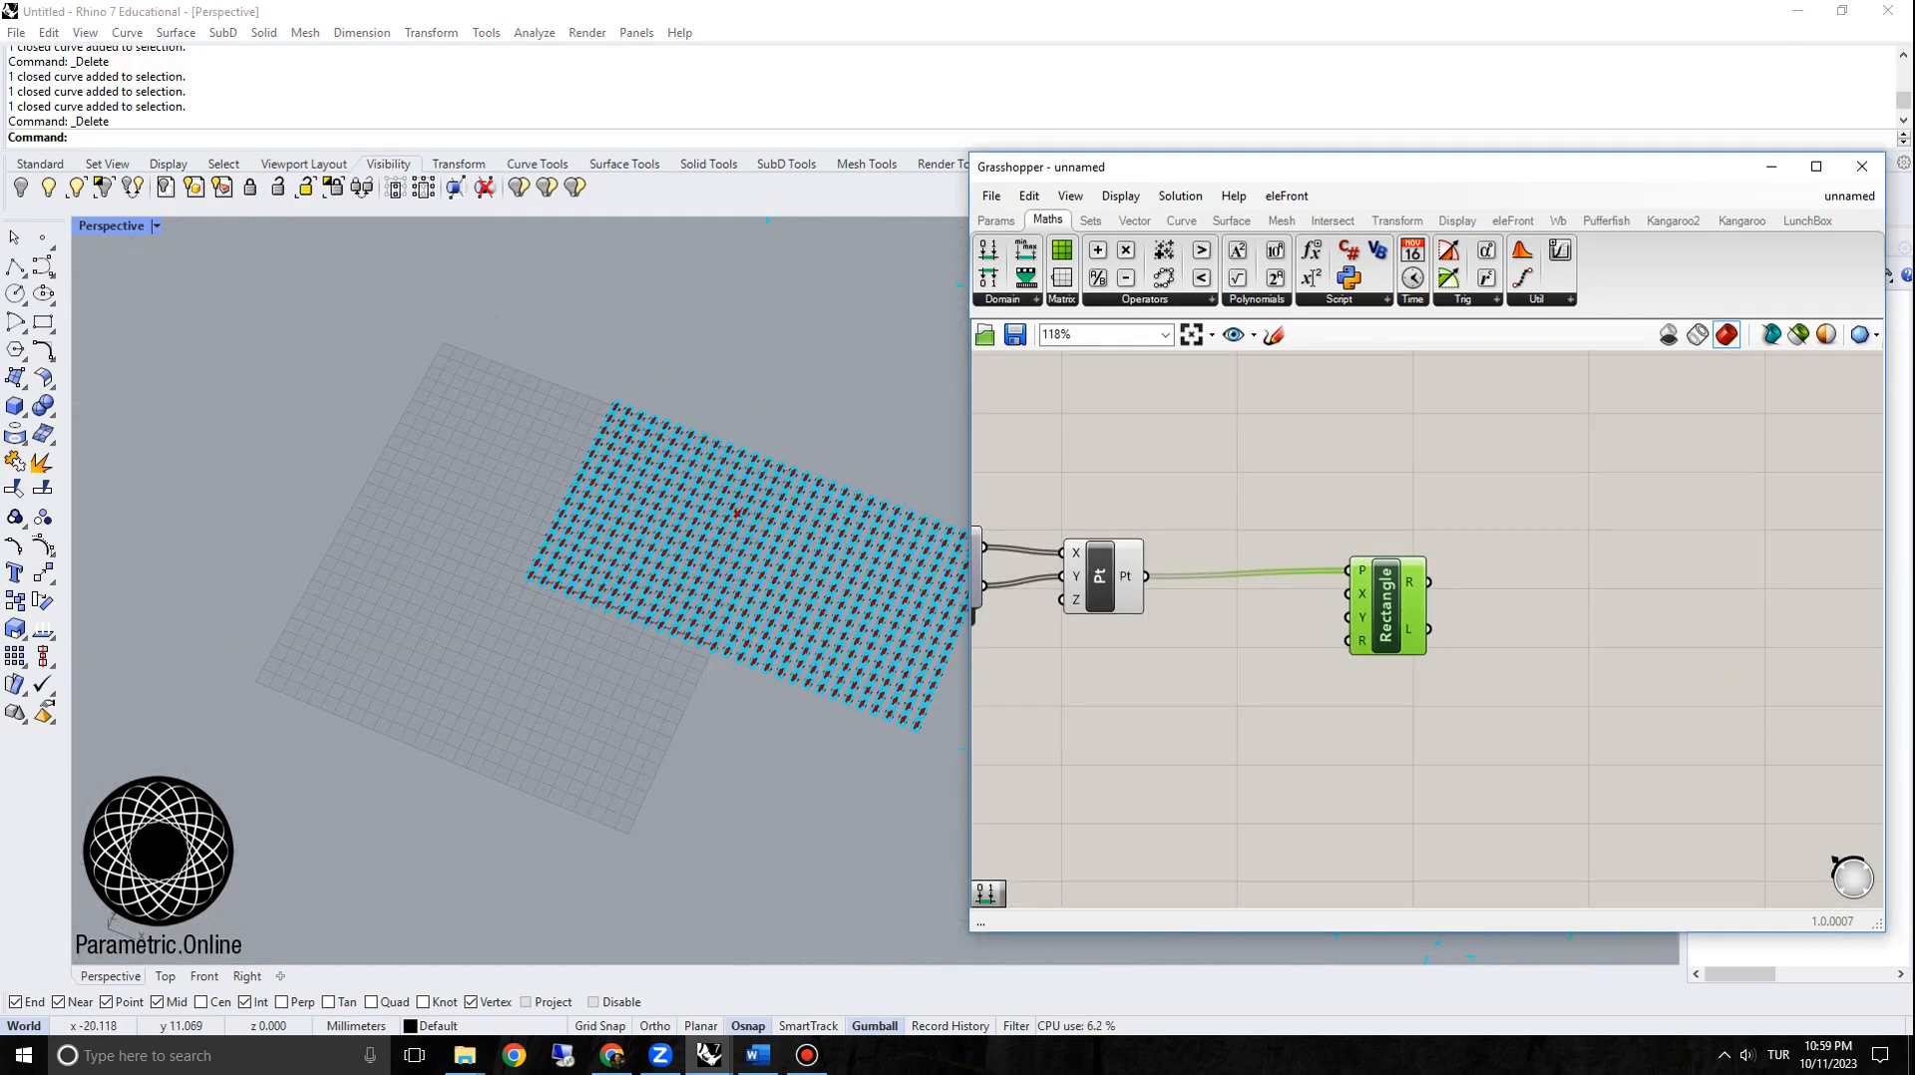
scroll(628, 529, "up", 5)
right_click_drag(449, 613, 489, 628)
scroll(459, 638, "up", 6)
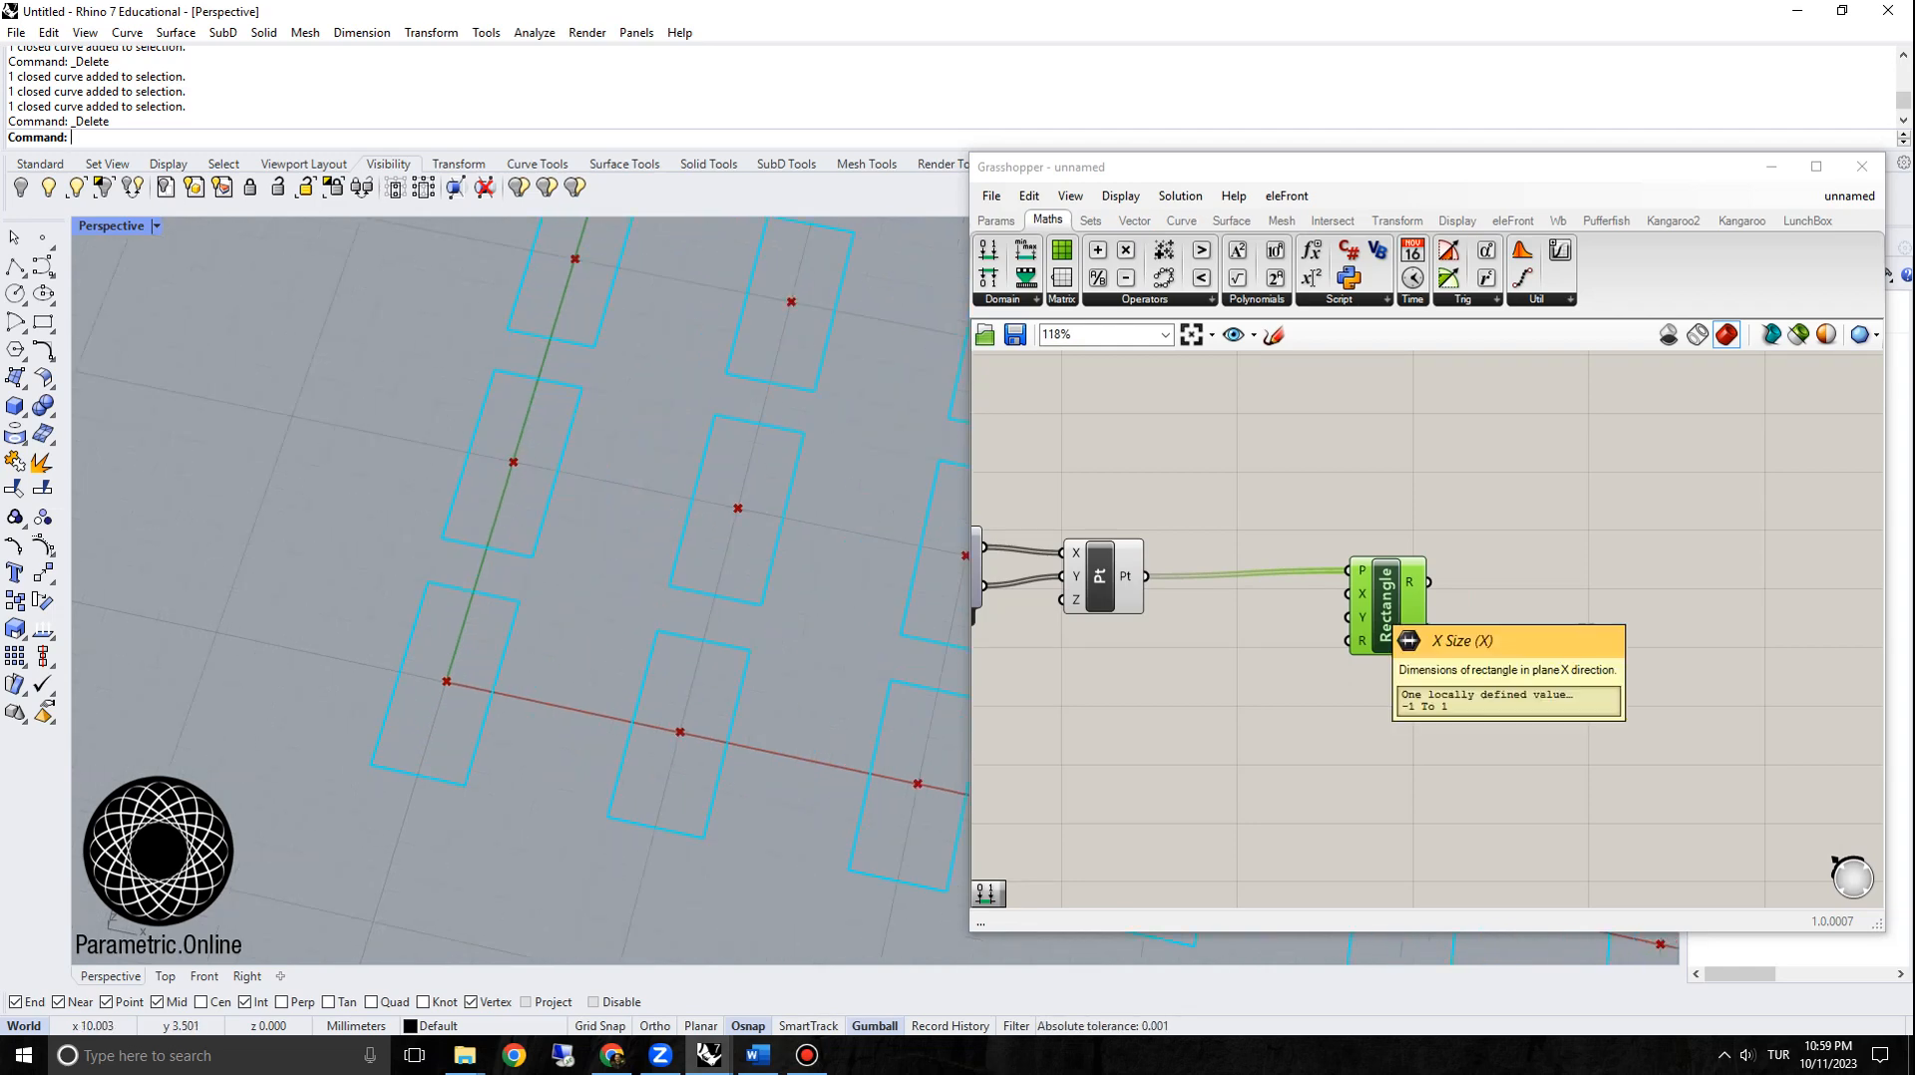
scroll(429, 660, "up", 3)
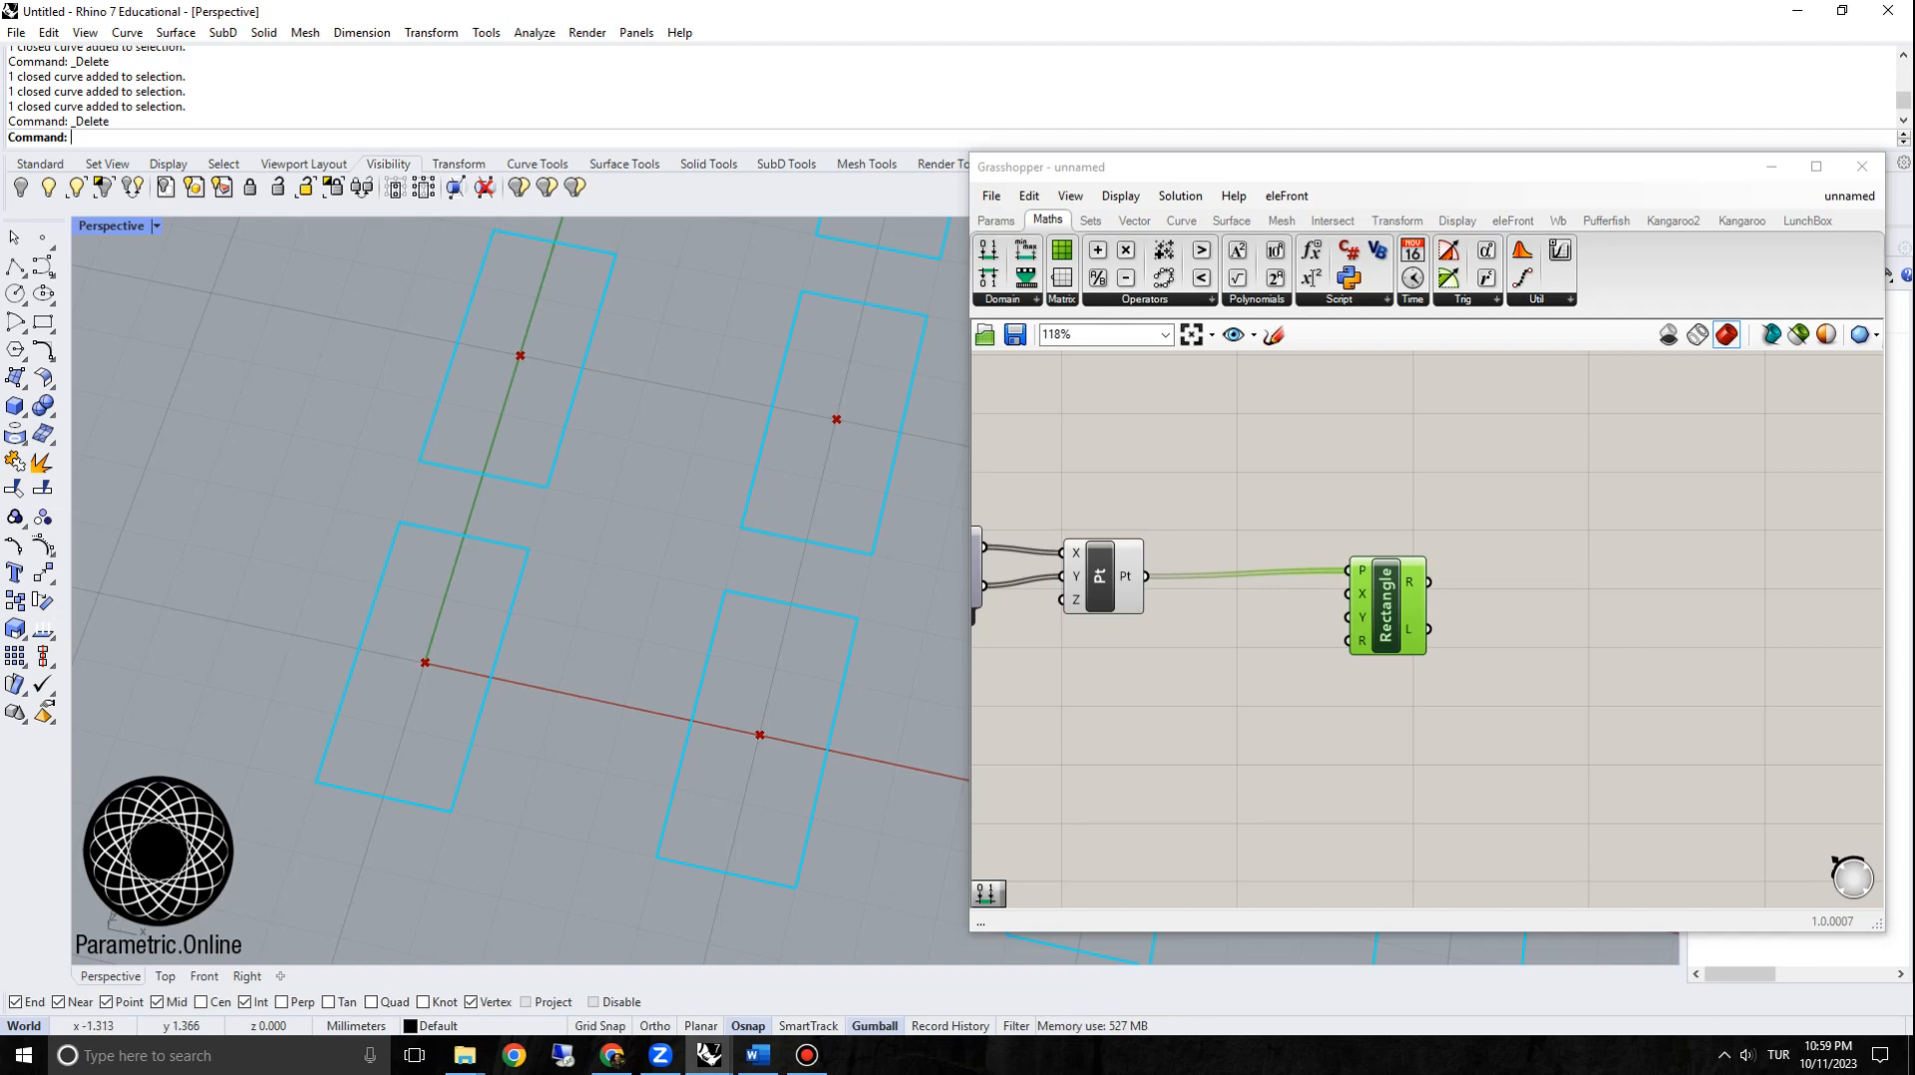
right_click_drag(598, 631, 568, 620)
scroll(568, 621, "down", 3)
Step: Move the Rectangle component farther from the grid points and add a Construct Domain component in the space before it
right_click_drag(1196, 663, 1264, 677)
left_click_drag(1453, 620, 1505, 626)
right_click_drag(1496, 698, 1635, 687)
left_click(1635, 687)
double_click(1411, 658)
type("cons")
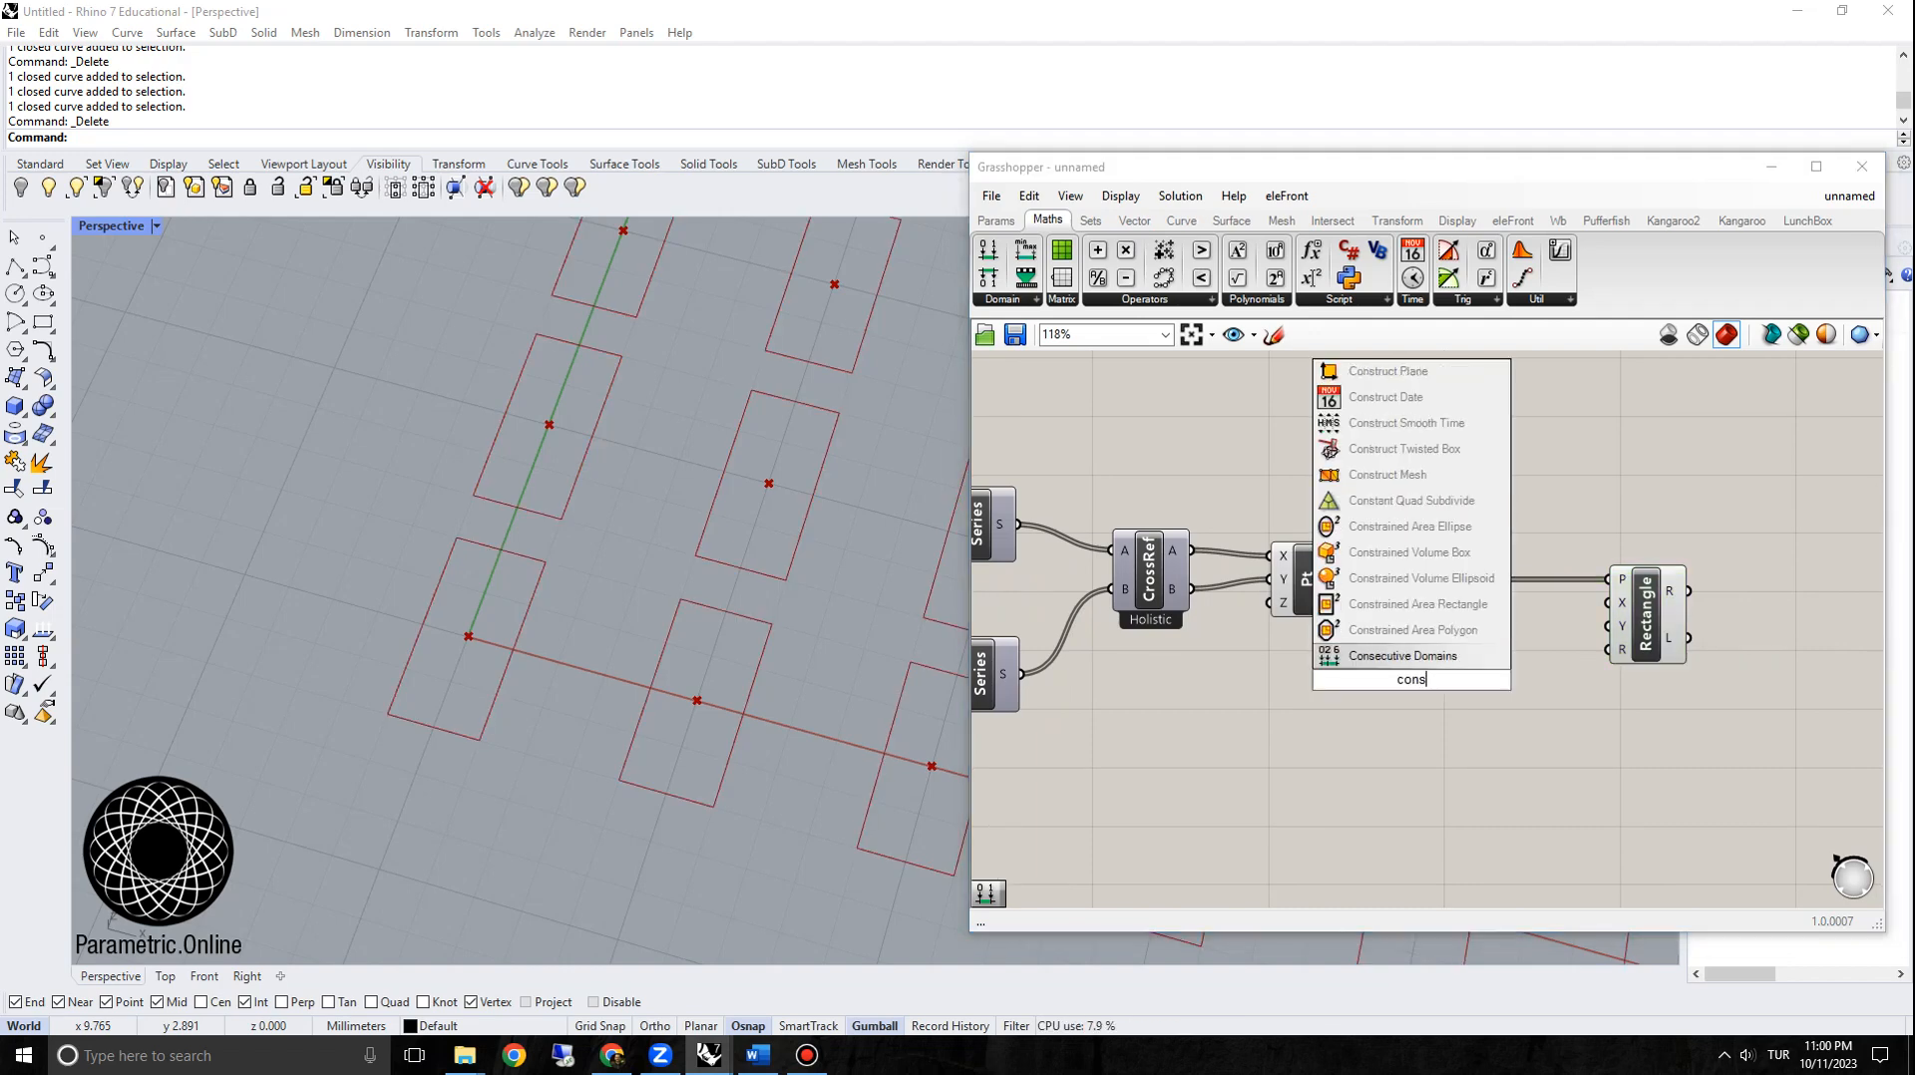
type("truct doma")
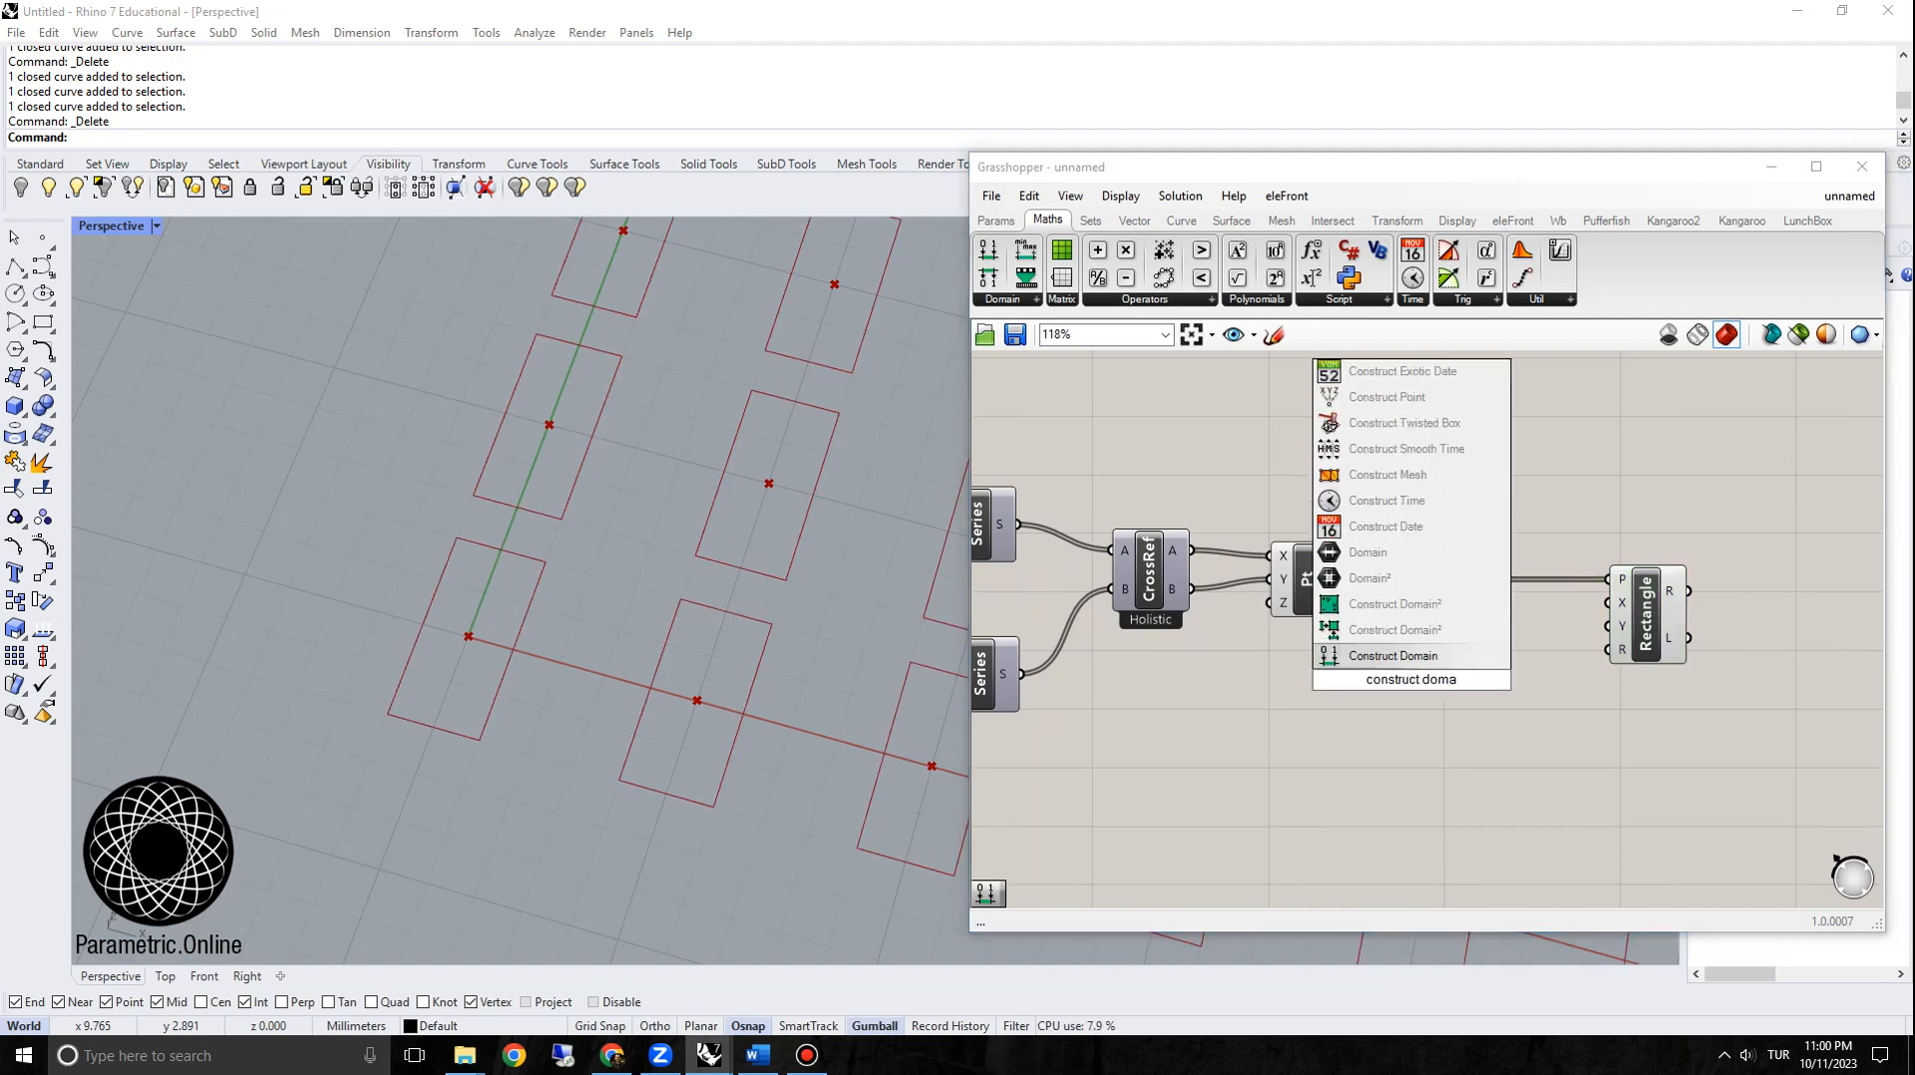
left_click(1424, 659)
left_click_drag(1418, 670, 1473, 687)
scroll(1293, 599, "down", 1)
right_click_drag(1289, 638, 1531, 622)
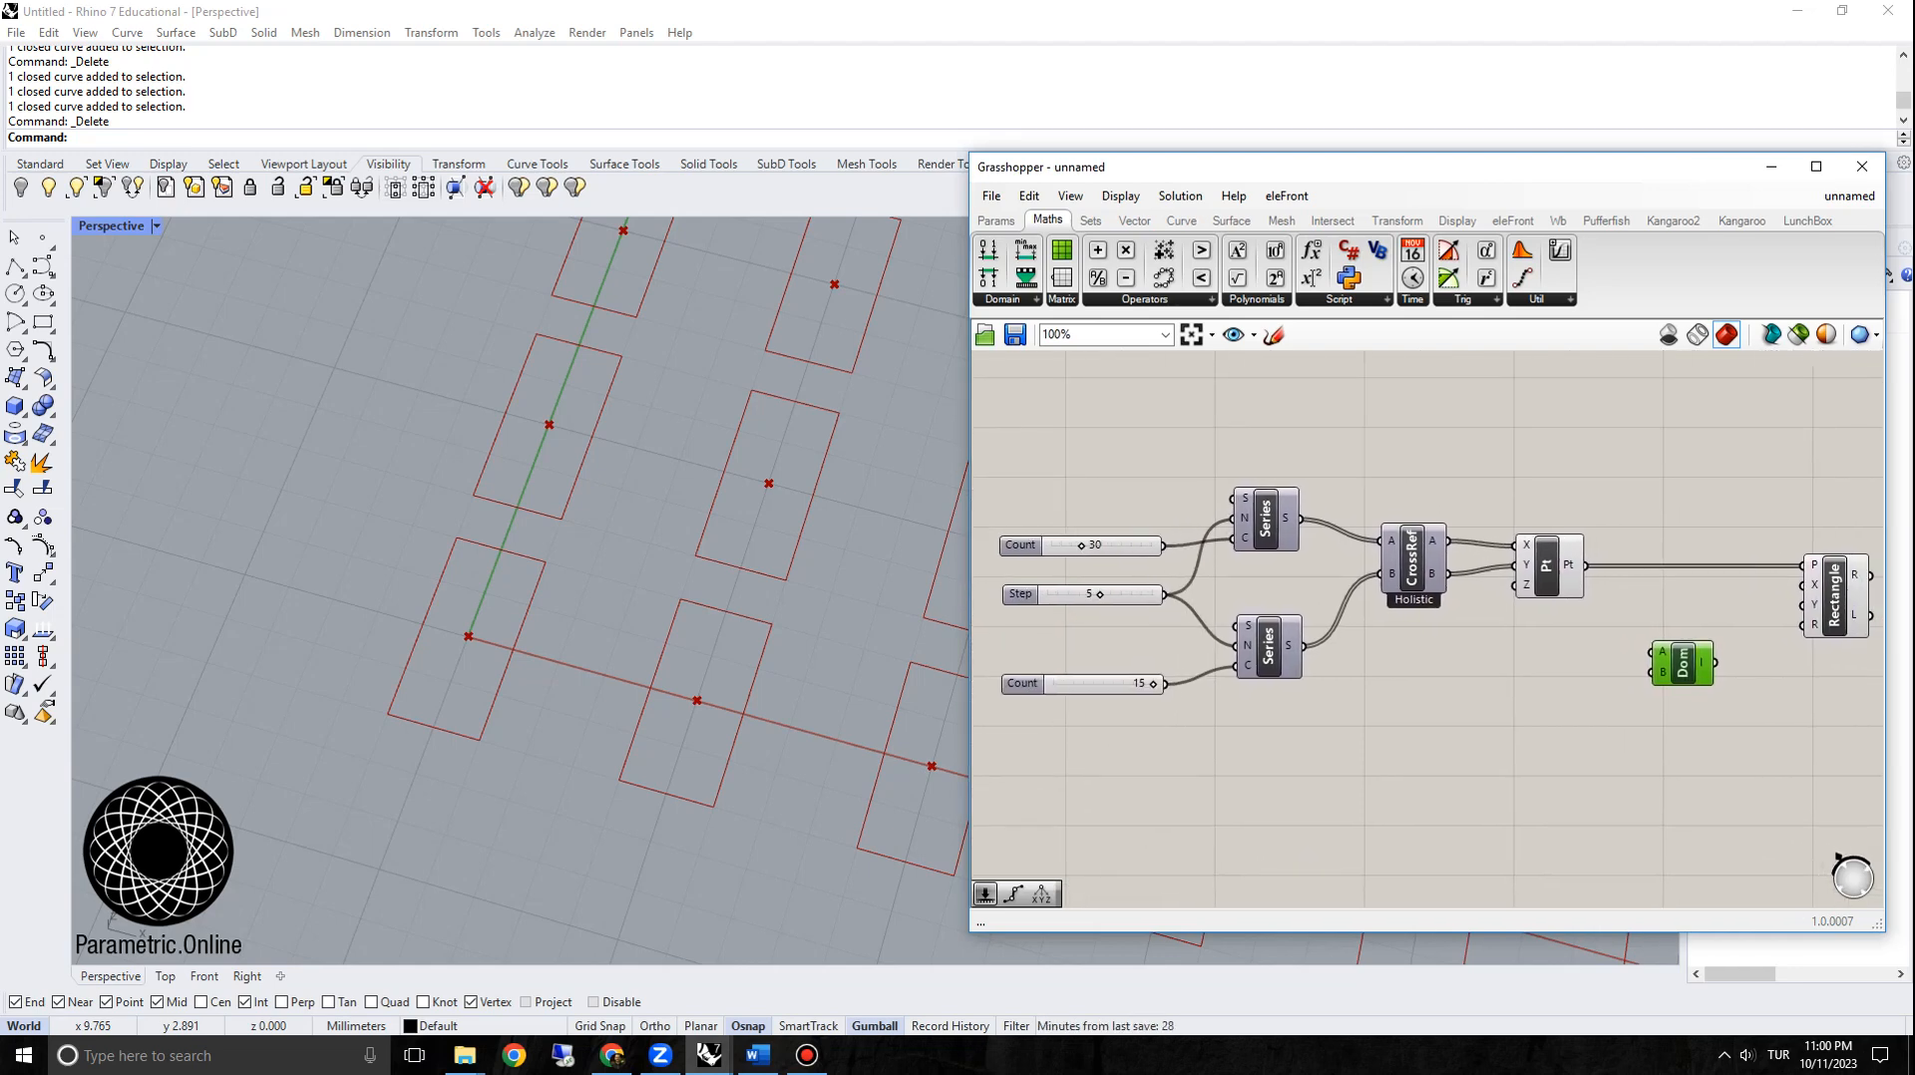
left_click(1020, 595)
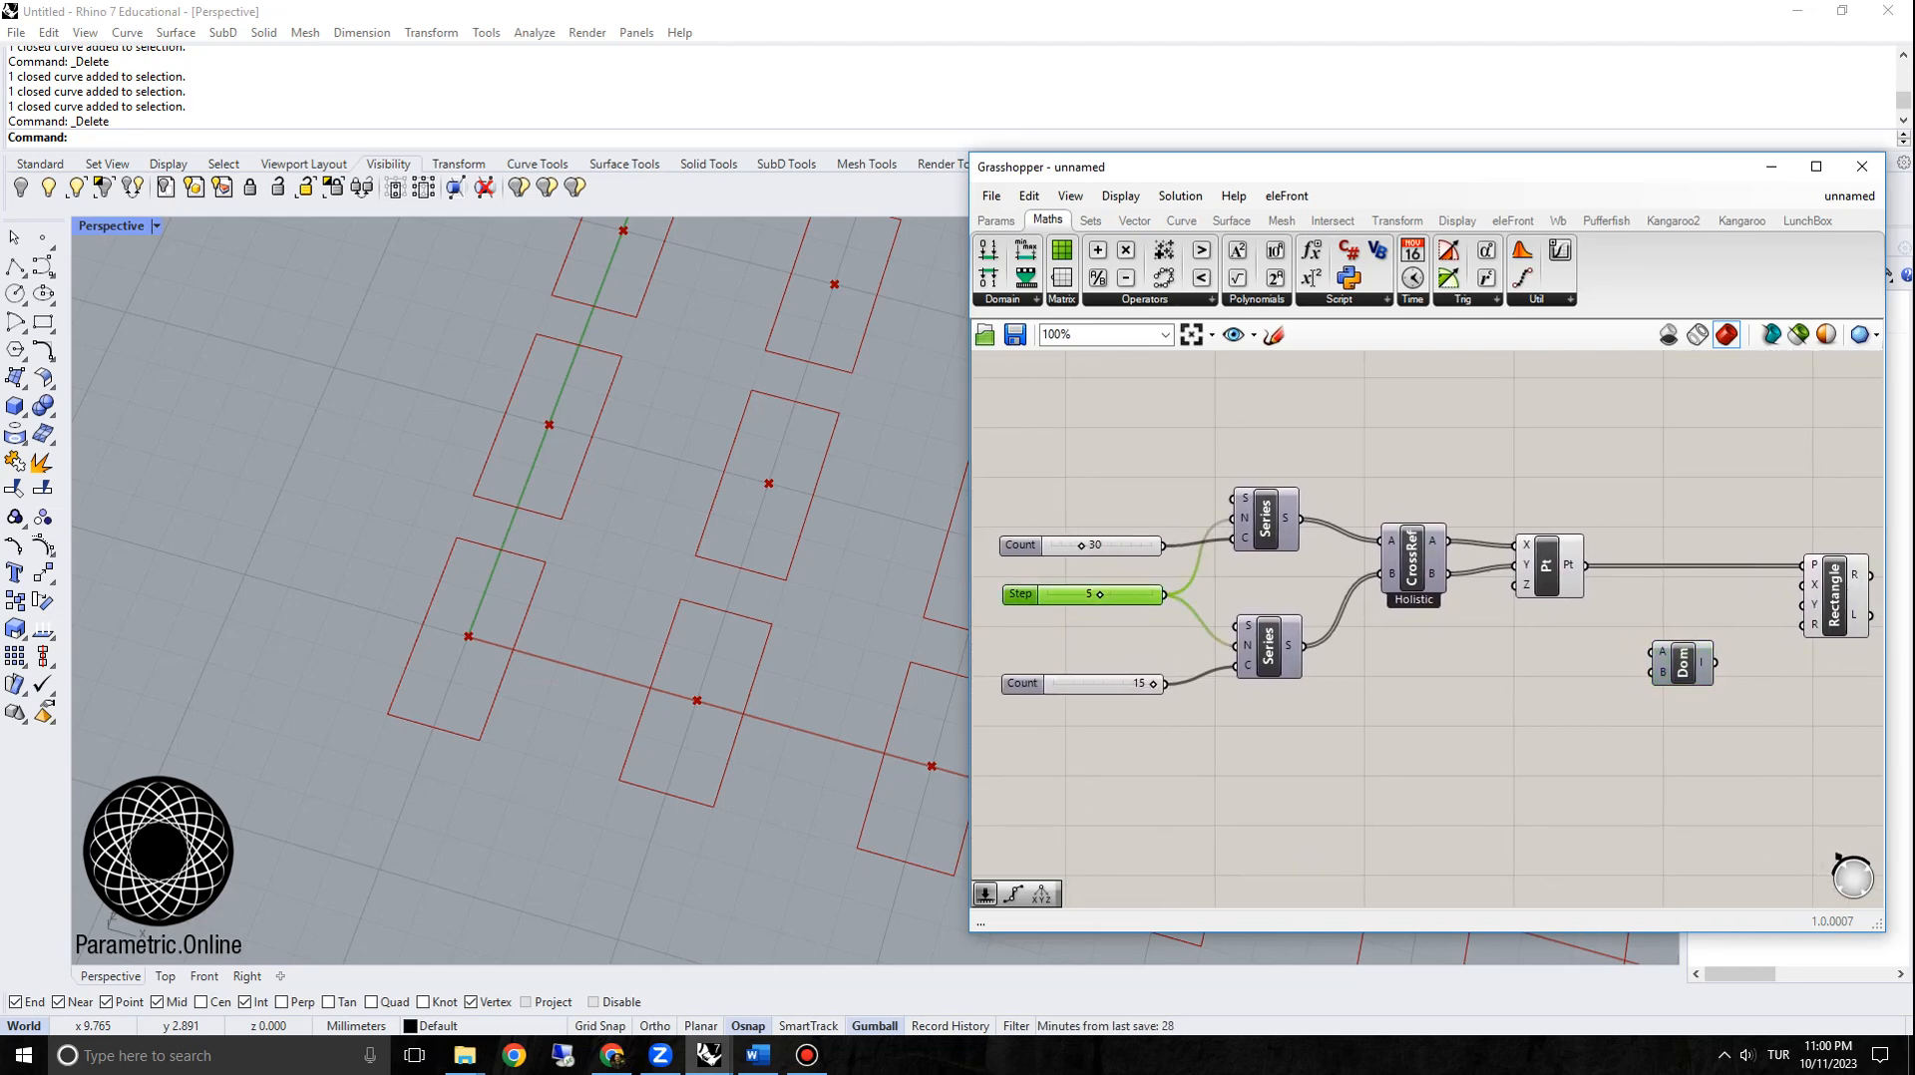
double_click(1391, 678)
key("Escape")
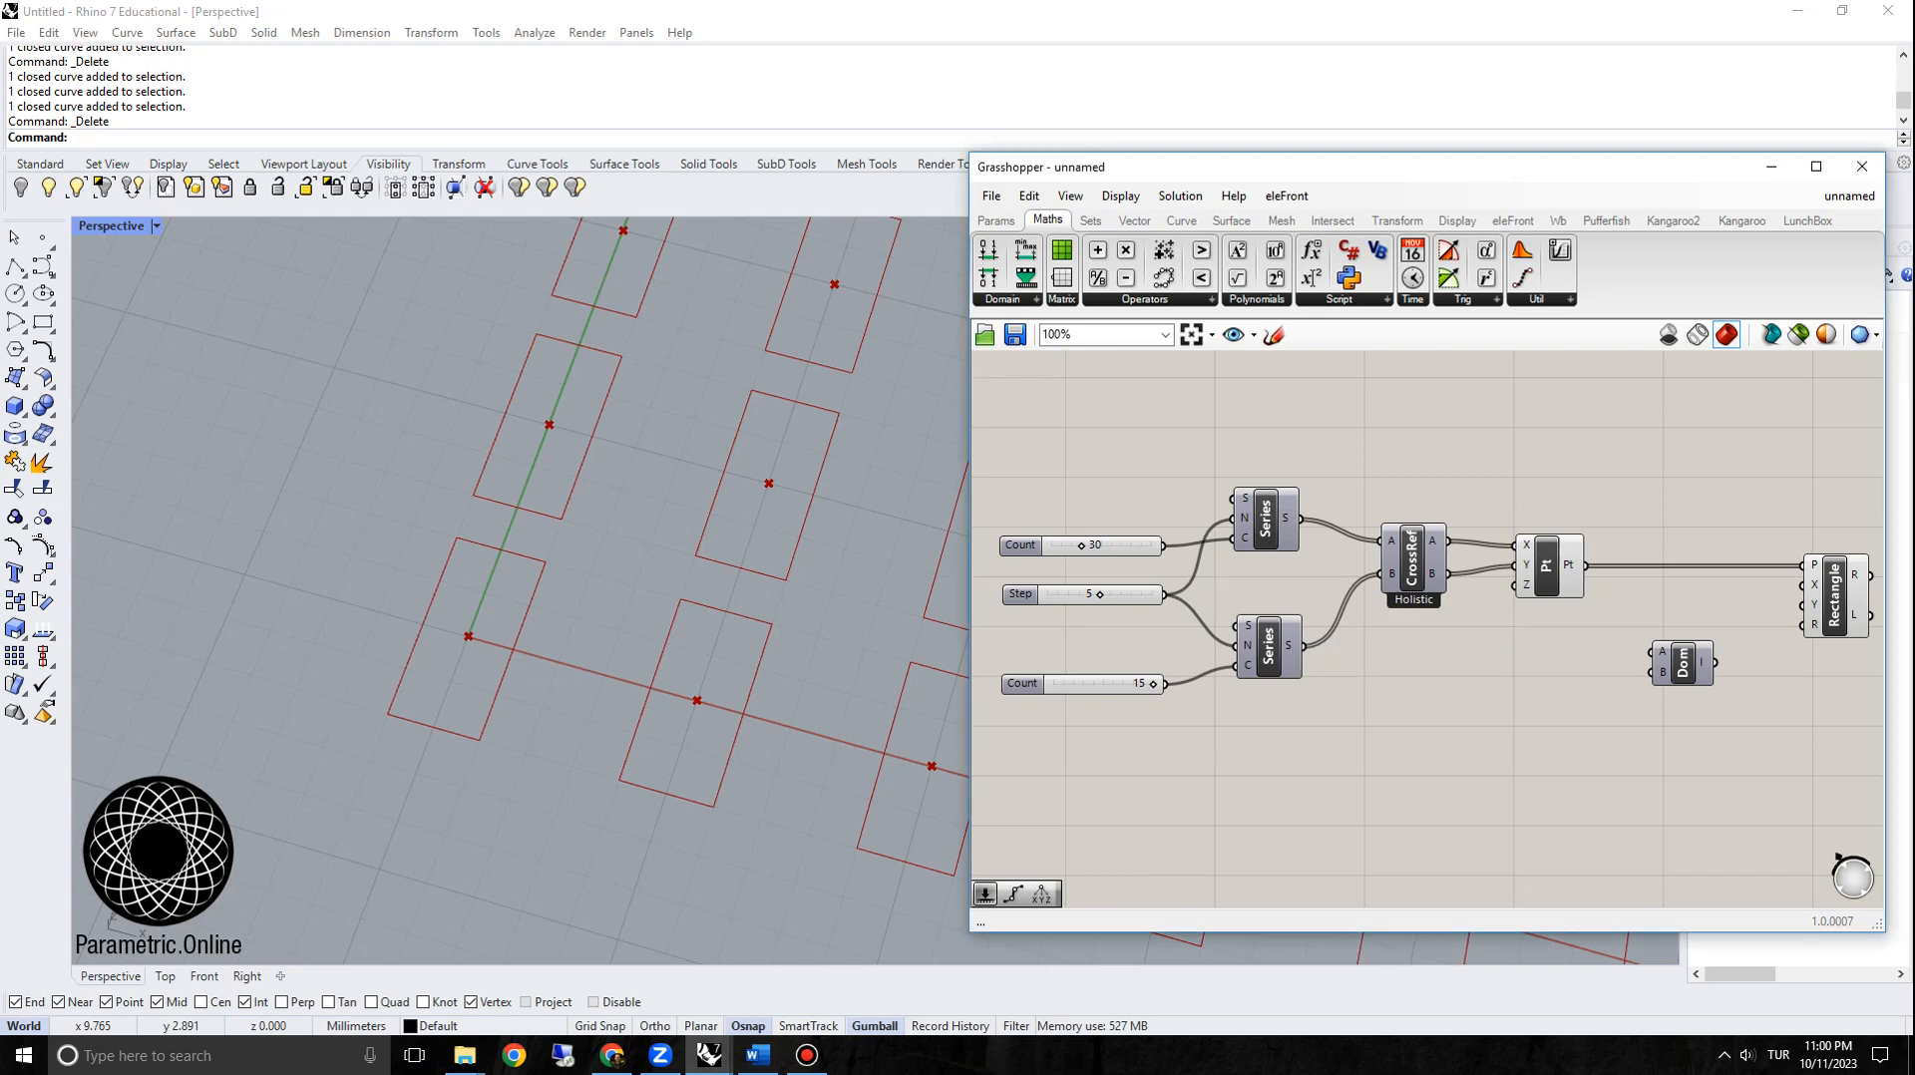
Step: Add a Division component that divides the copied grid's Step slider by a new slider set to 2, and place it before the domain
right_click_drag(1411, 693, 1349, 684)
double_click(1349, 684)
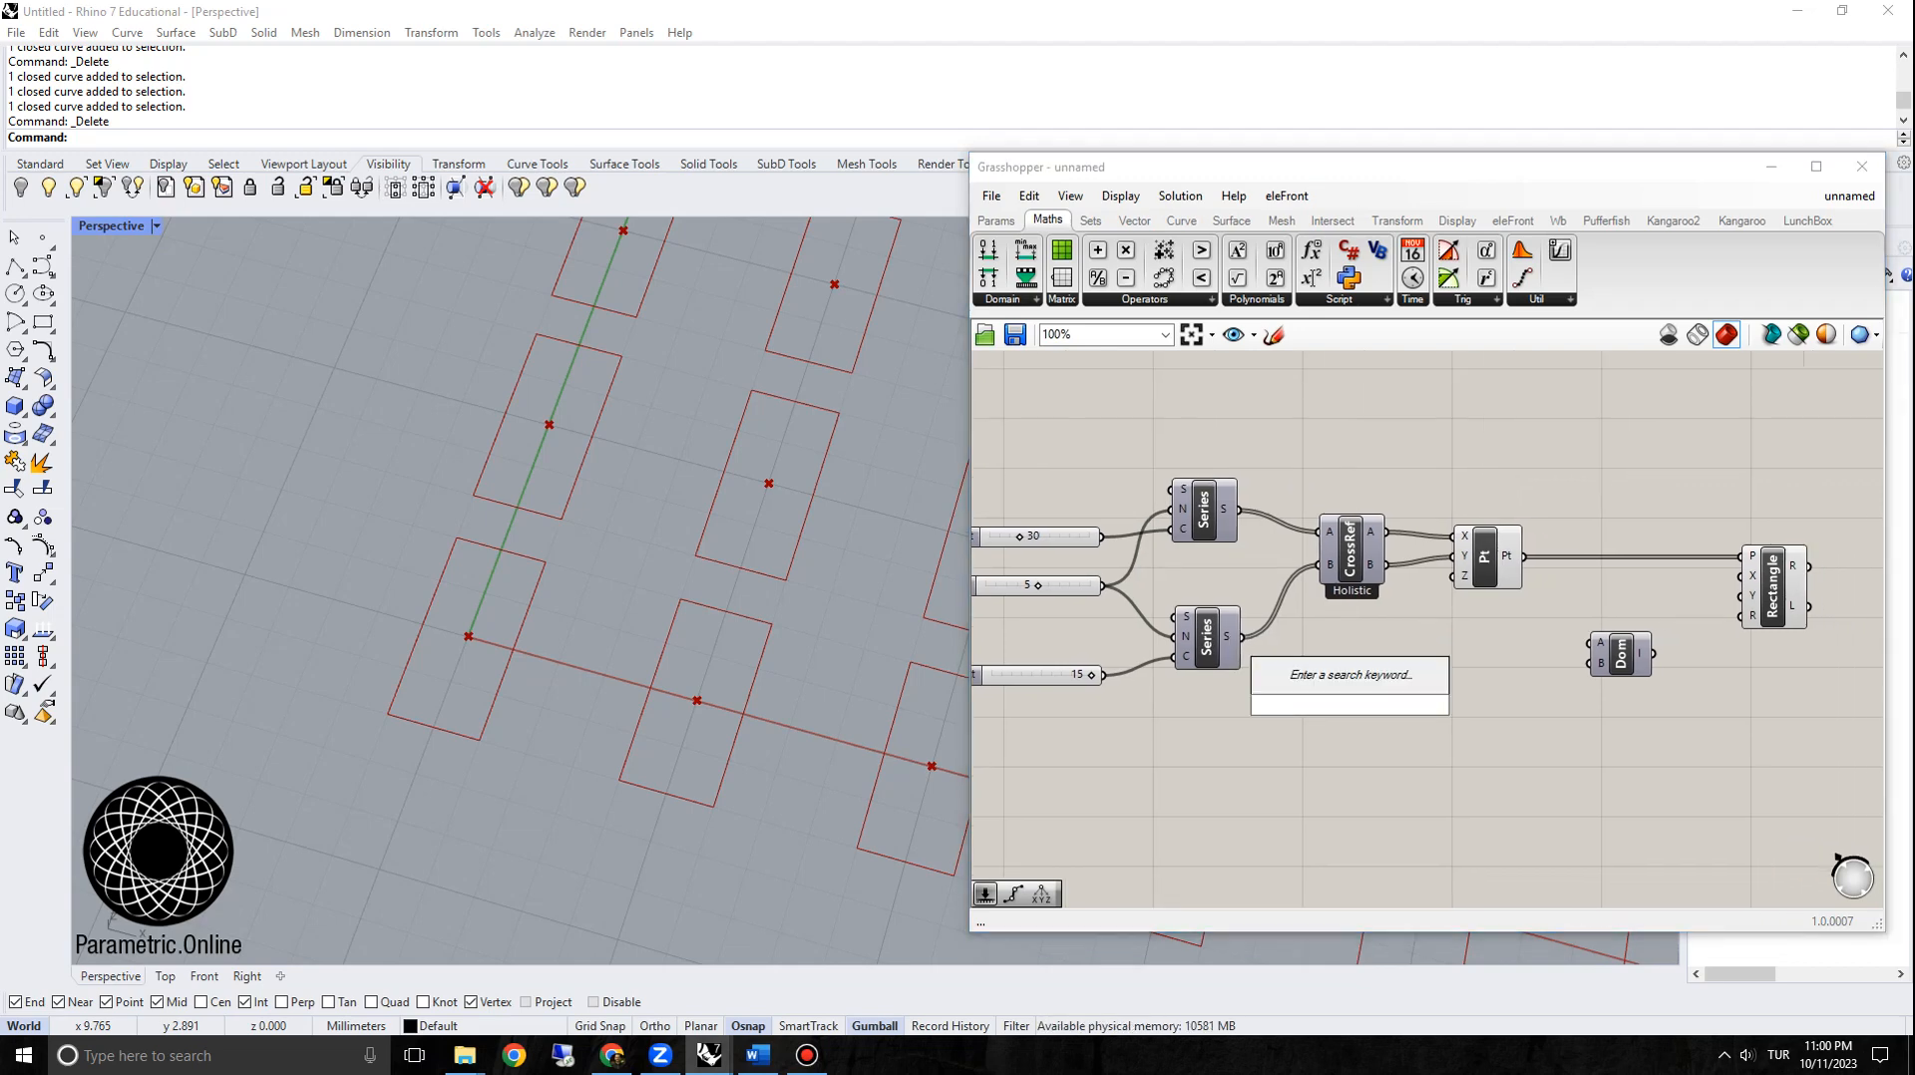
type("divis")
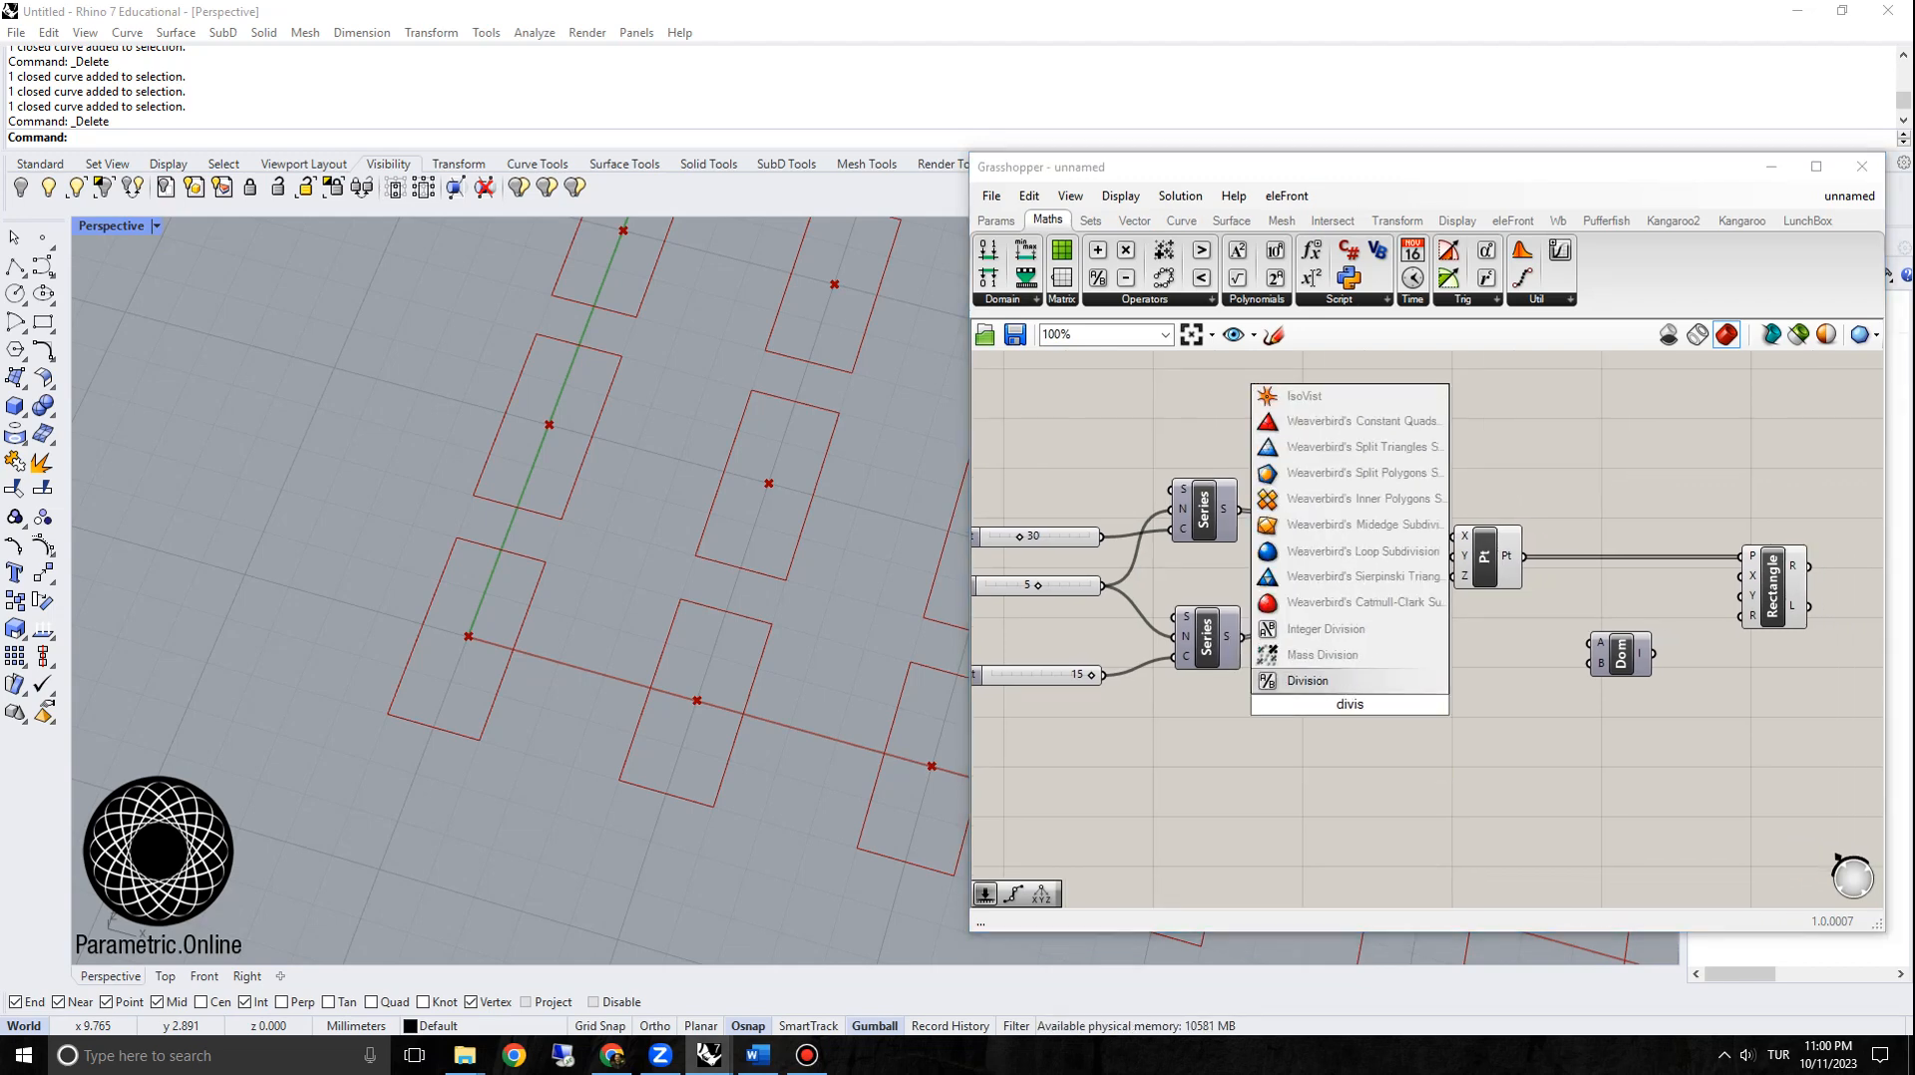
key("Return")
left_click_drag(1241, 636, 1316, 695)
double_click(1176, 728)
type("2")
key("Return")
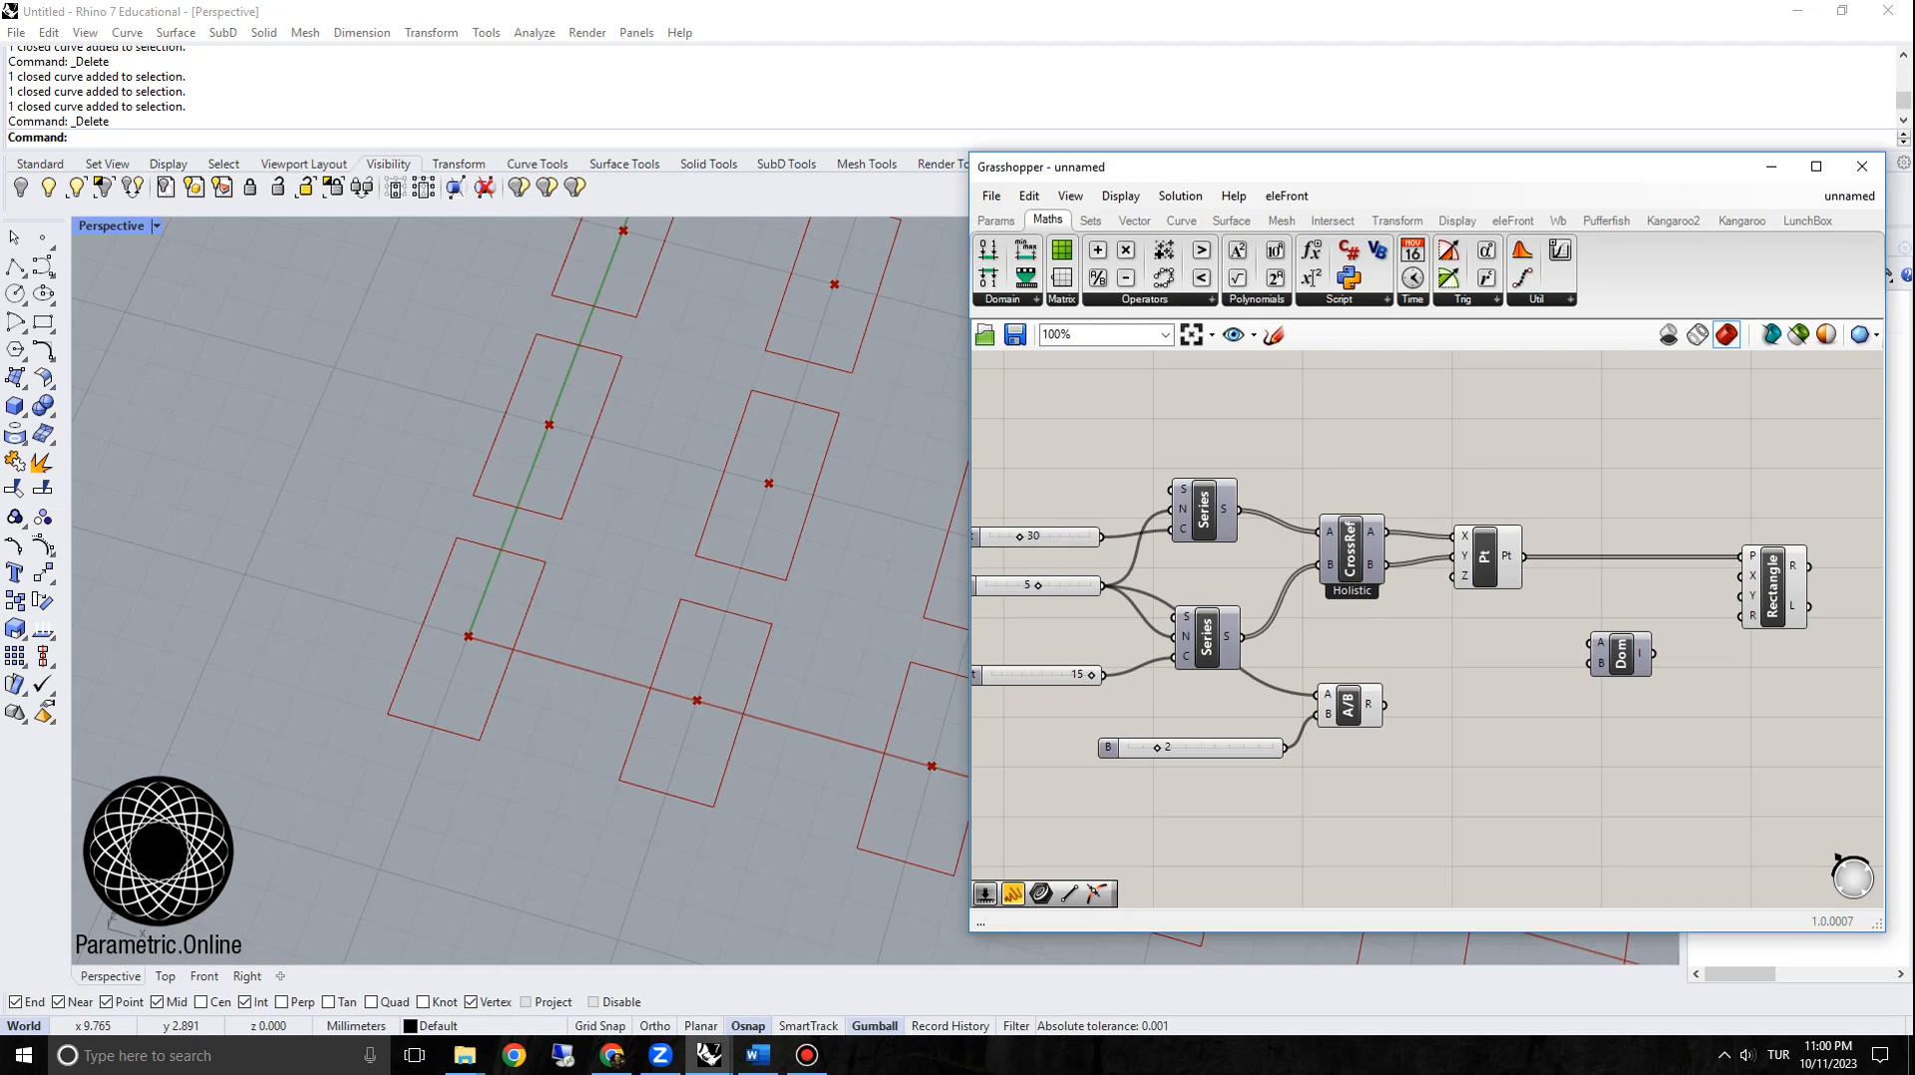
left_click_drag(1348, 705, 1476, 689)
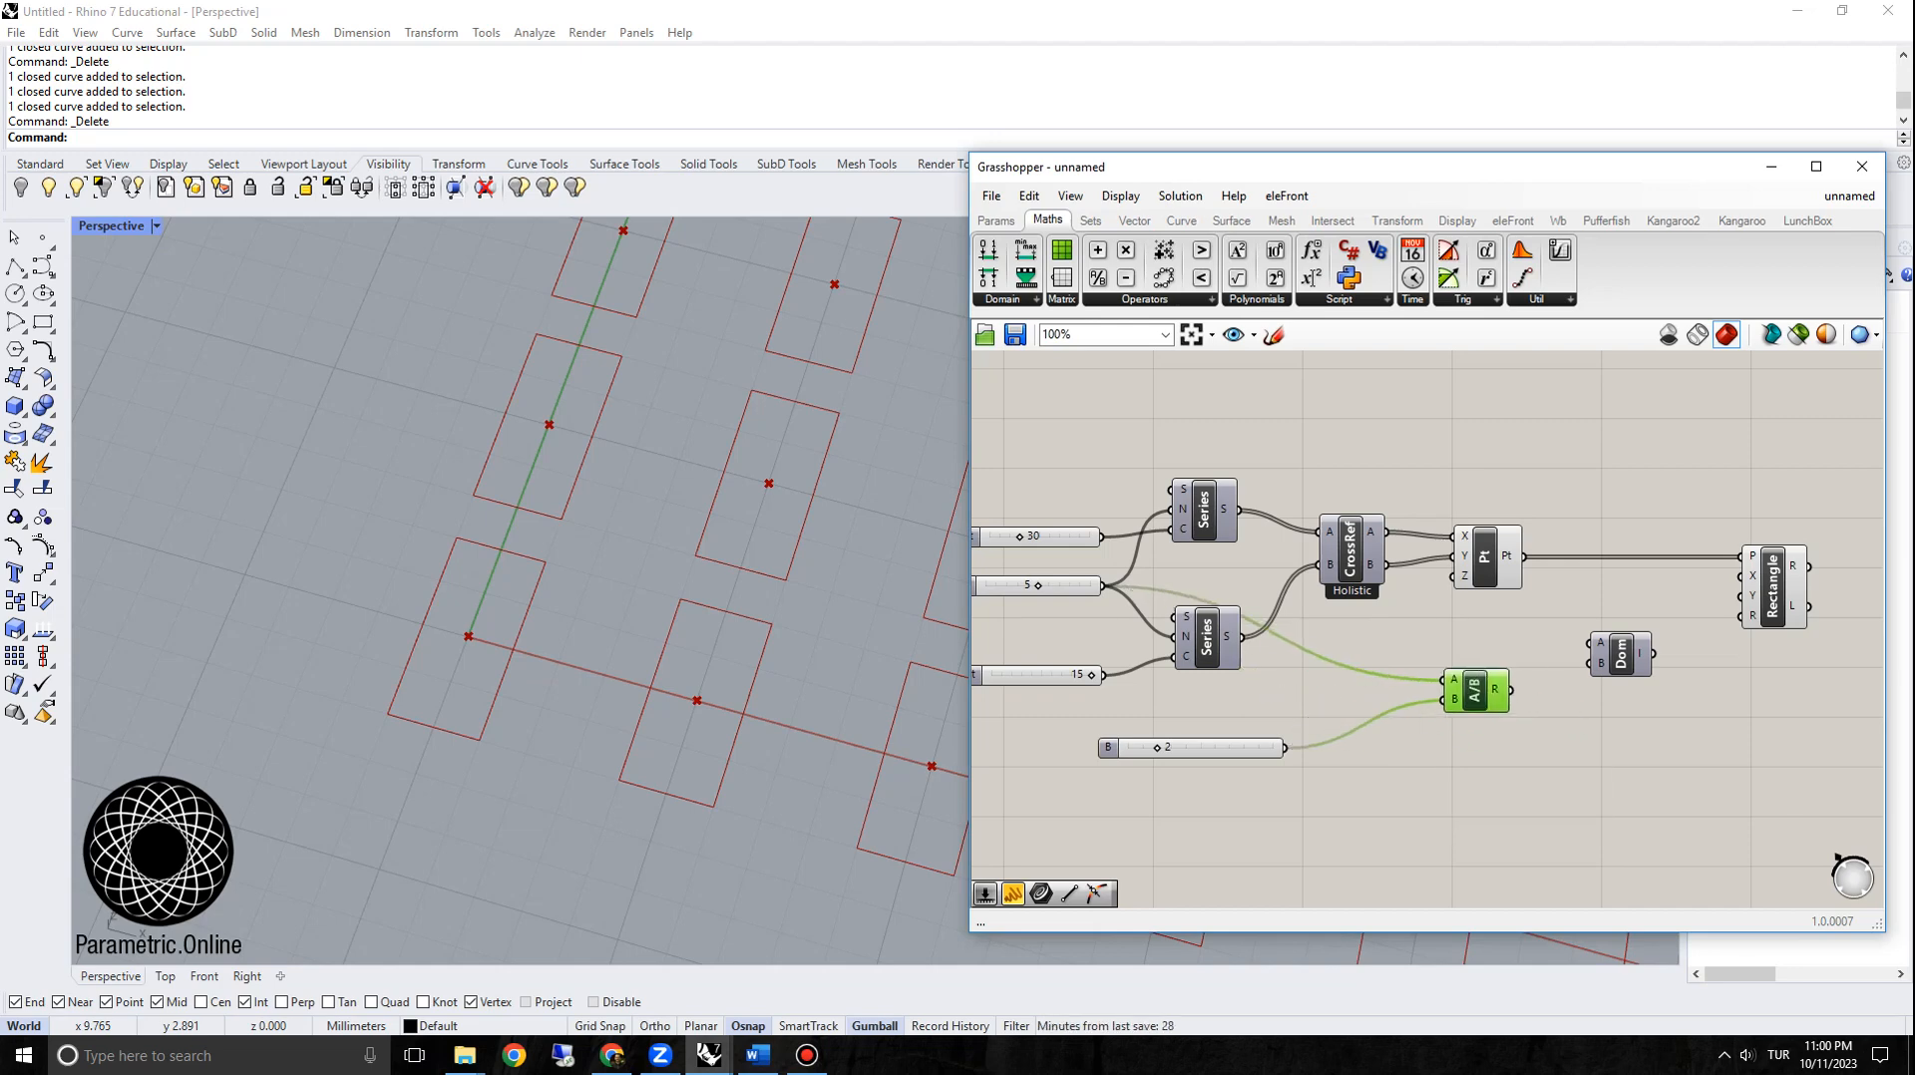
Step: Connect the Division result to both the start and end inputs of the Construct Domain component
scroll(1589, 667, "up", 3)
left_click_drag(1588, 658, 1439, 709)
left_click_drag(1650, 639, 1439, 709)
right_click_drag(1556, 768, 1381, 663)
scroll(1381, 663, "down", 2)
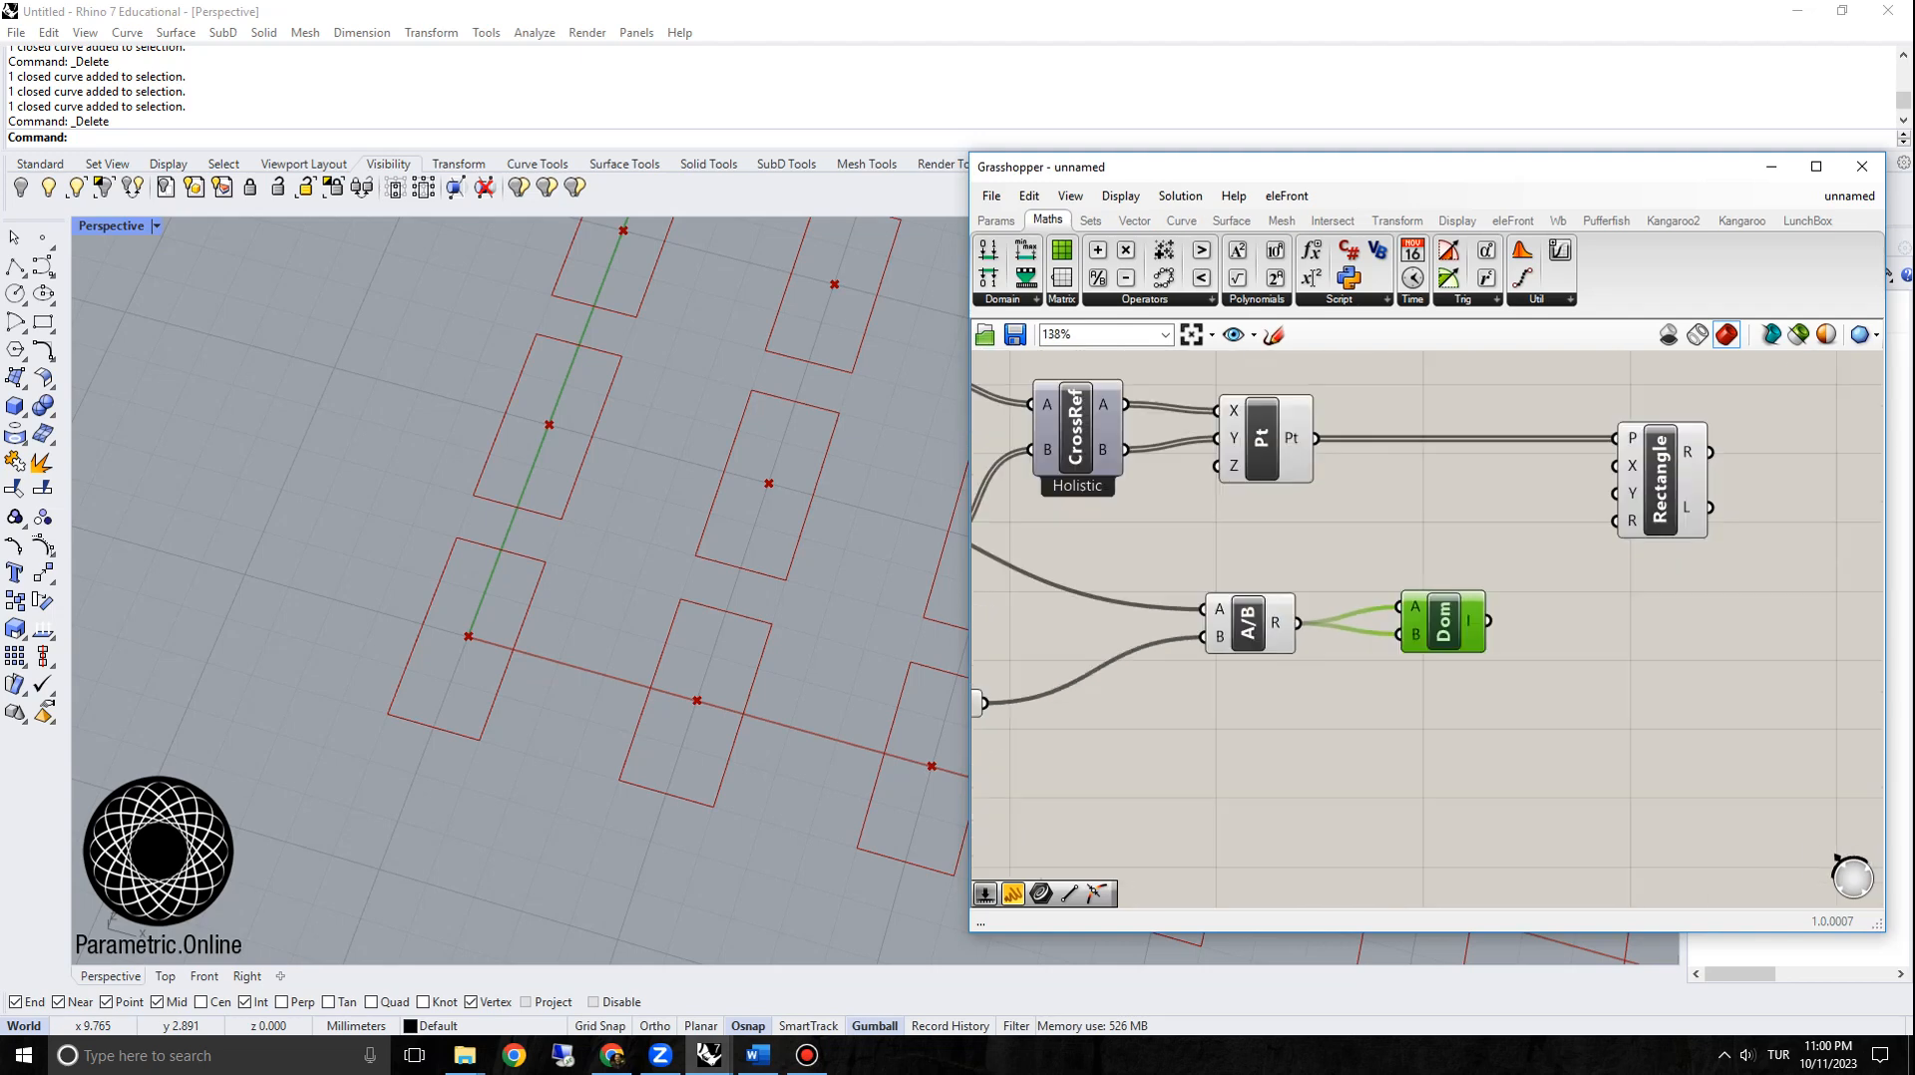
Step: Check the rectangle corners around the origin and apply the expression -x to the domain's start input A
scroll(1640, 481, "up", 1)
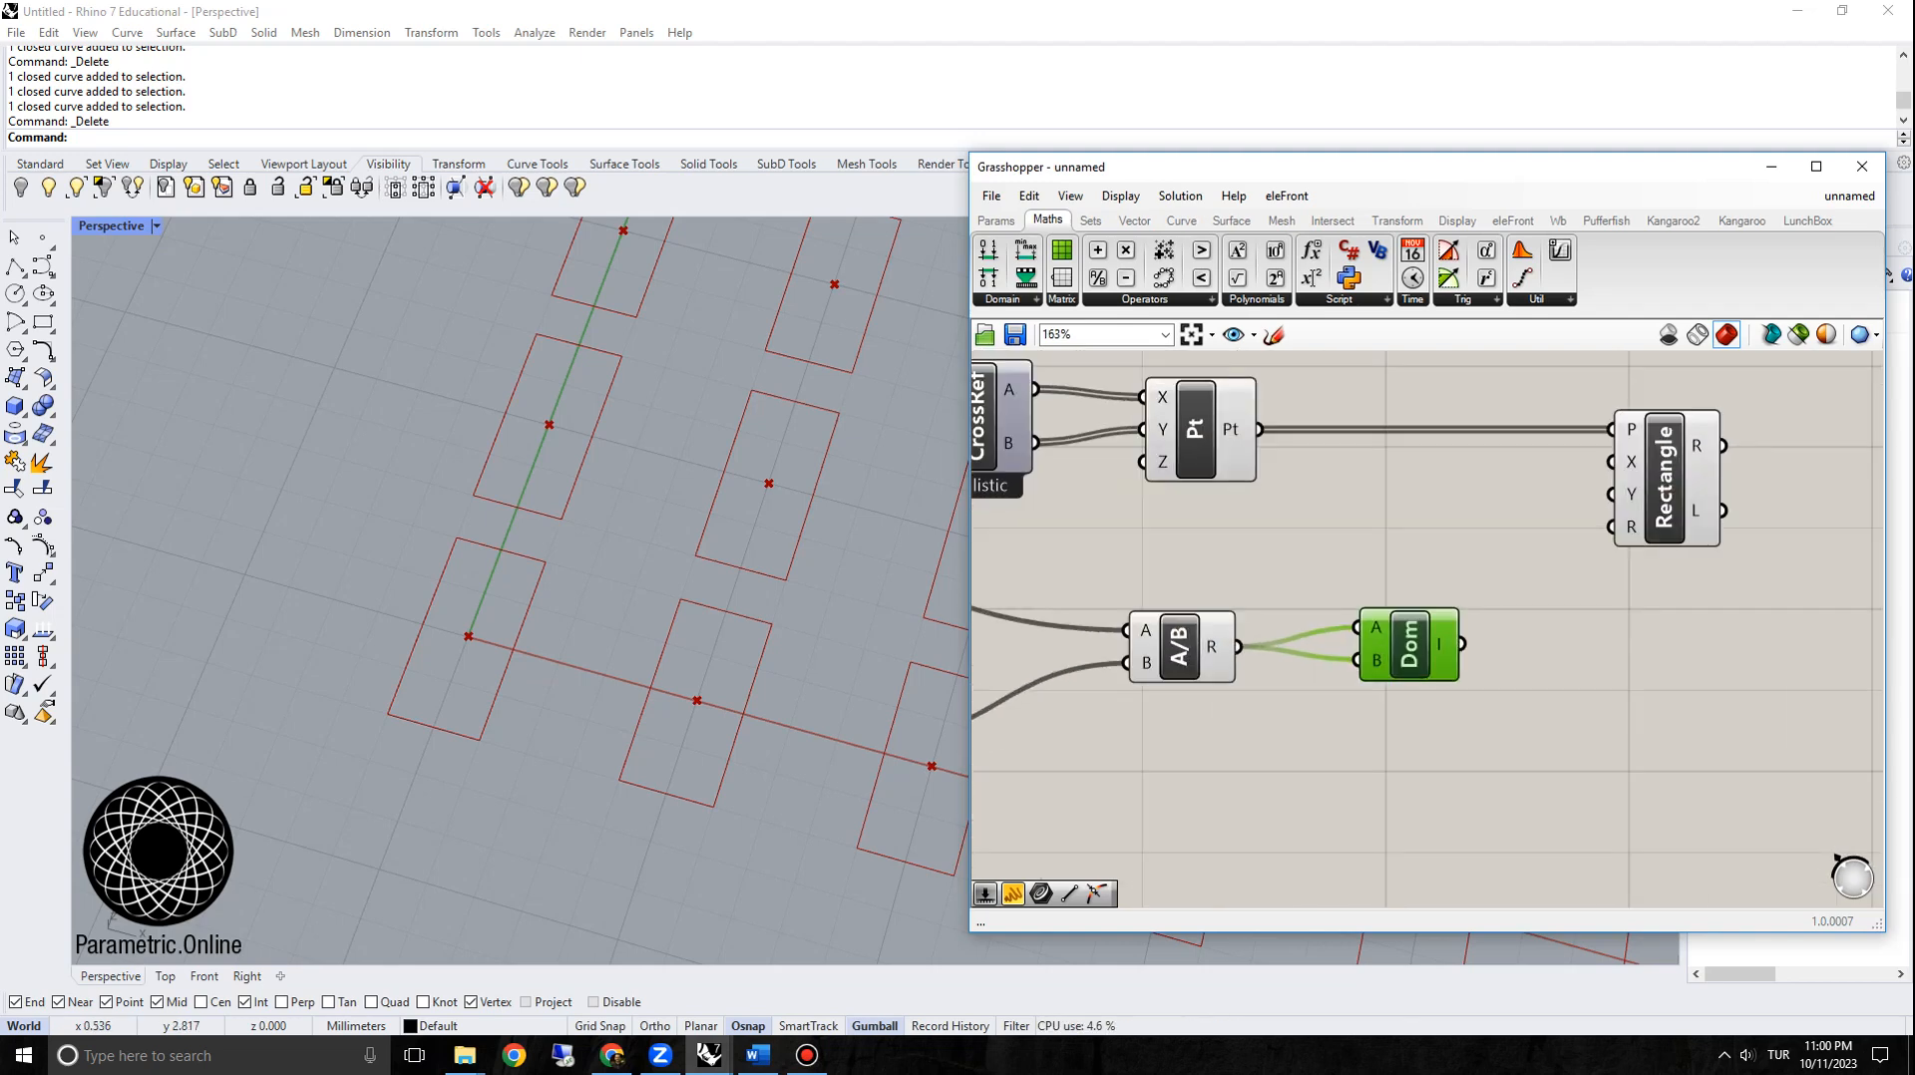
scroll(475, 605, "up", 5)
right_click_drag(469, 616, 511, 643)
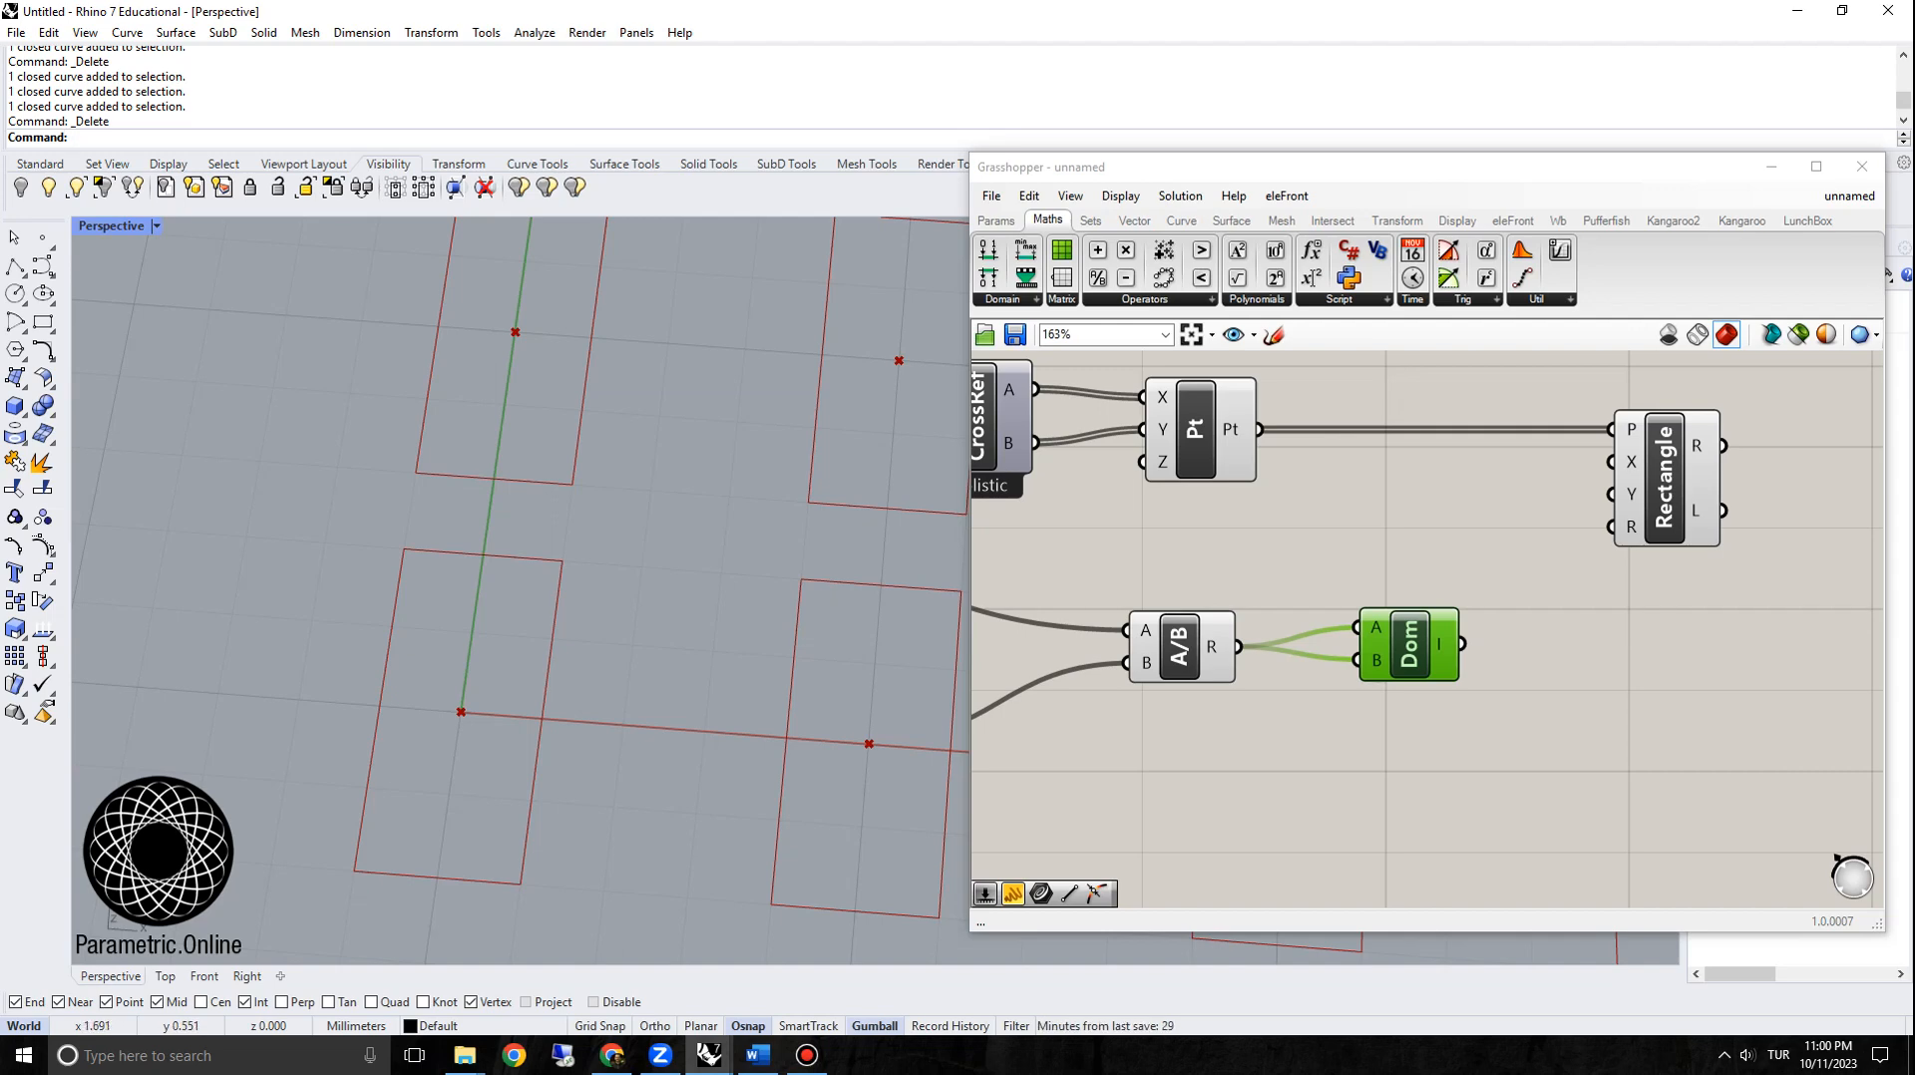
right_click_drag(551, 863, 473, 858)
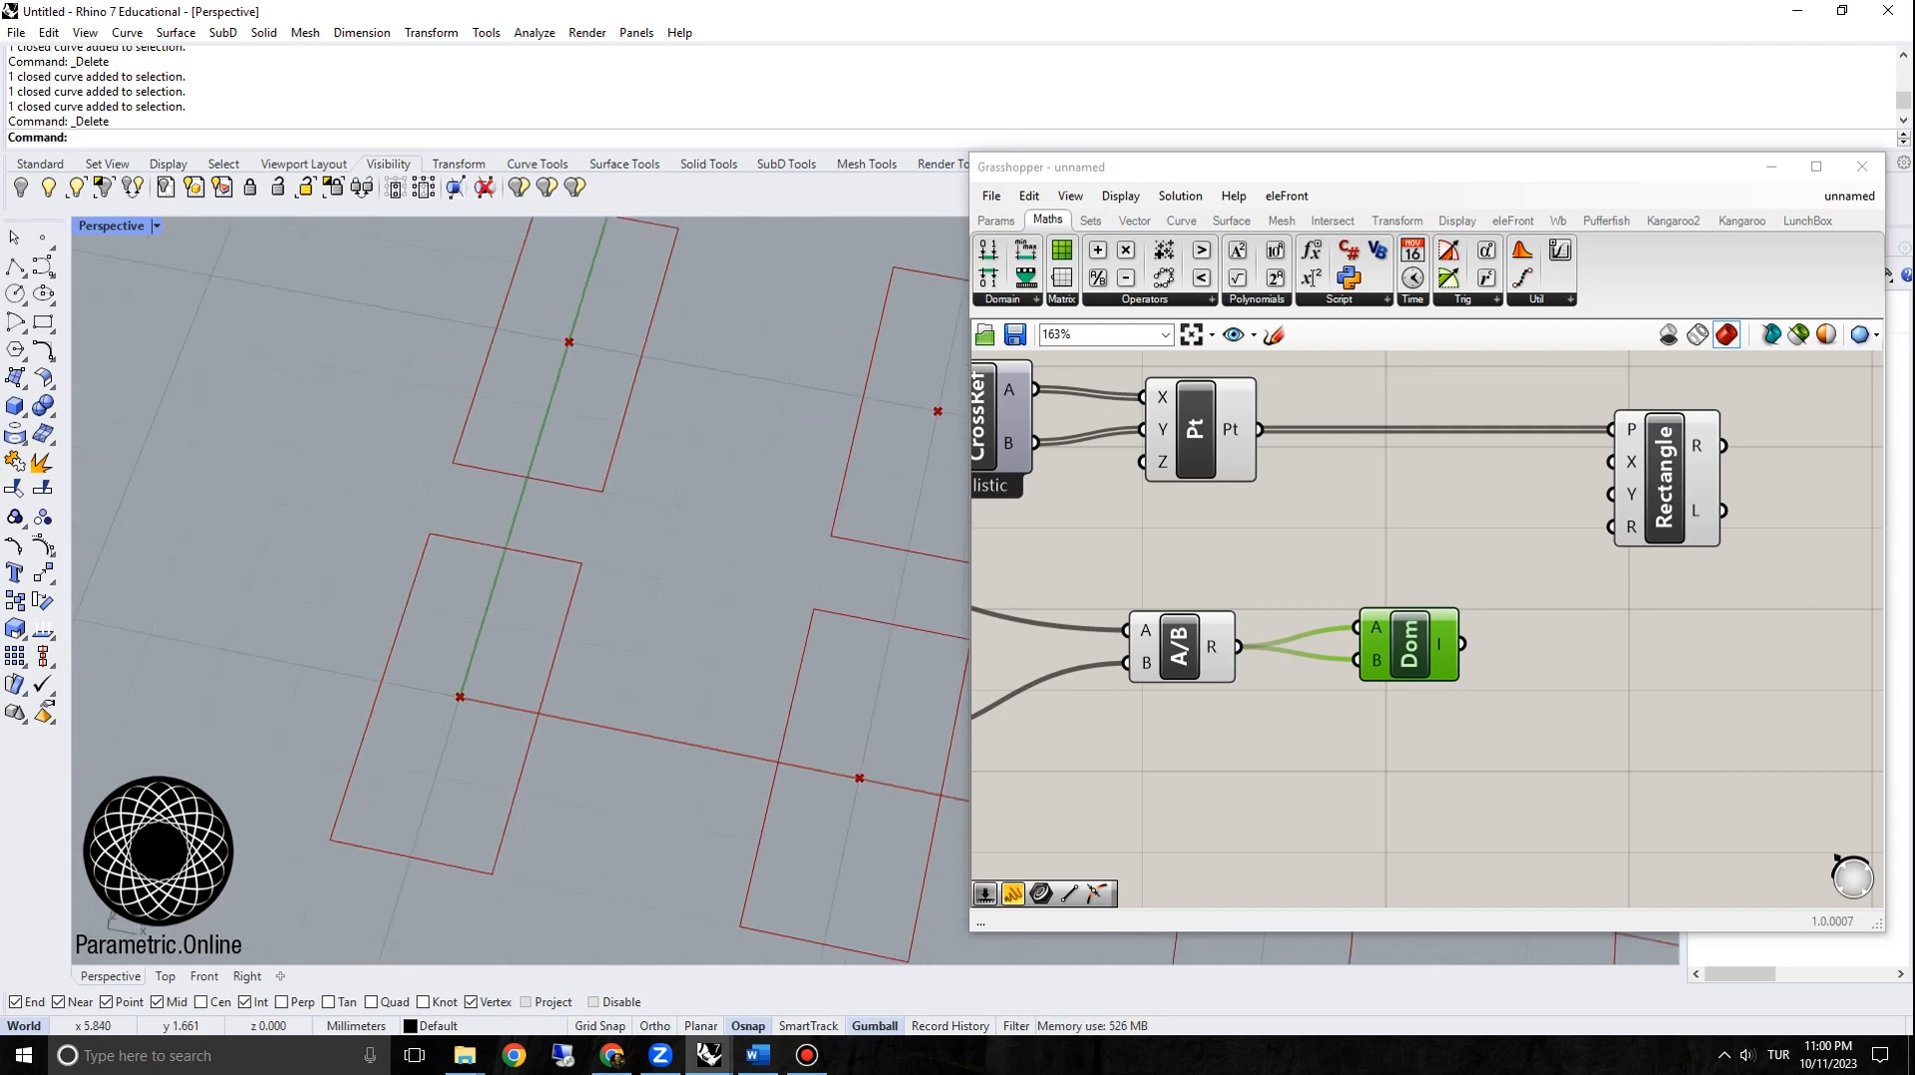
right_click_drag(1346, 763, 1443, 765)
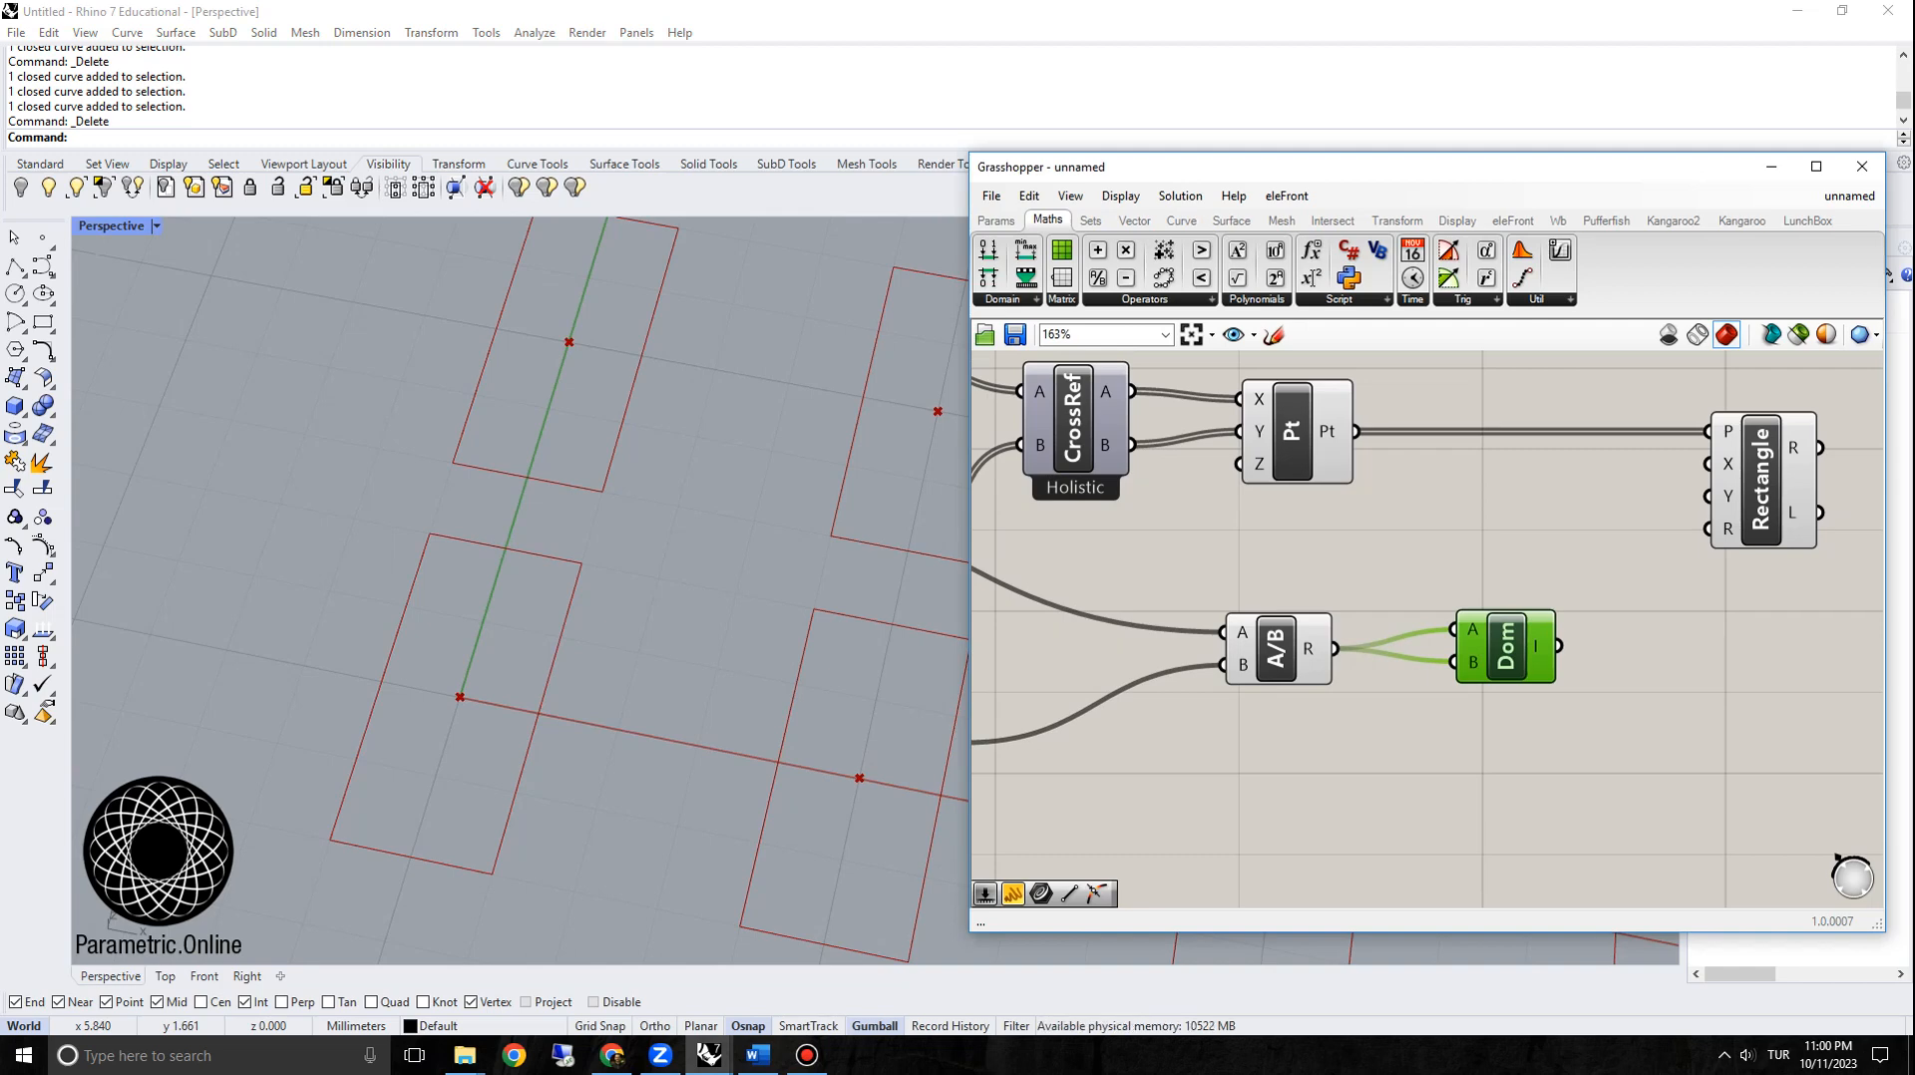
scroll(1433, 658, "up", 2)
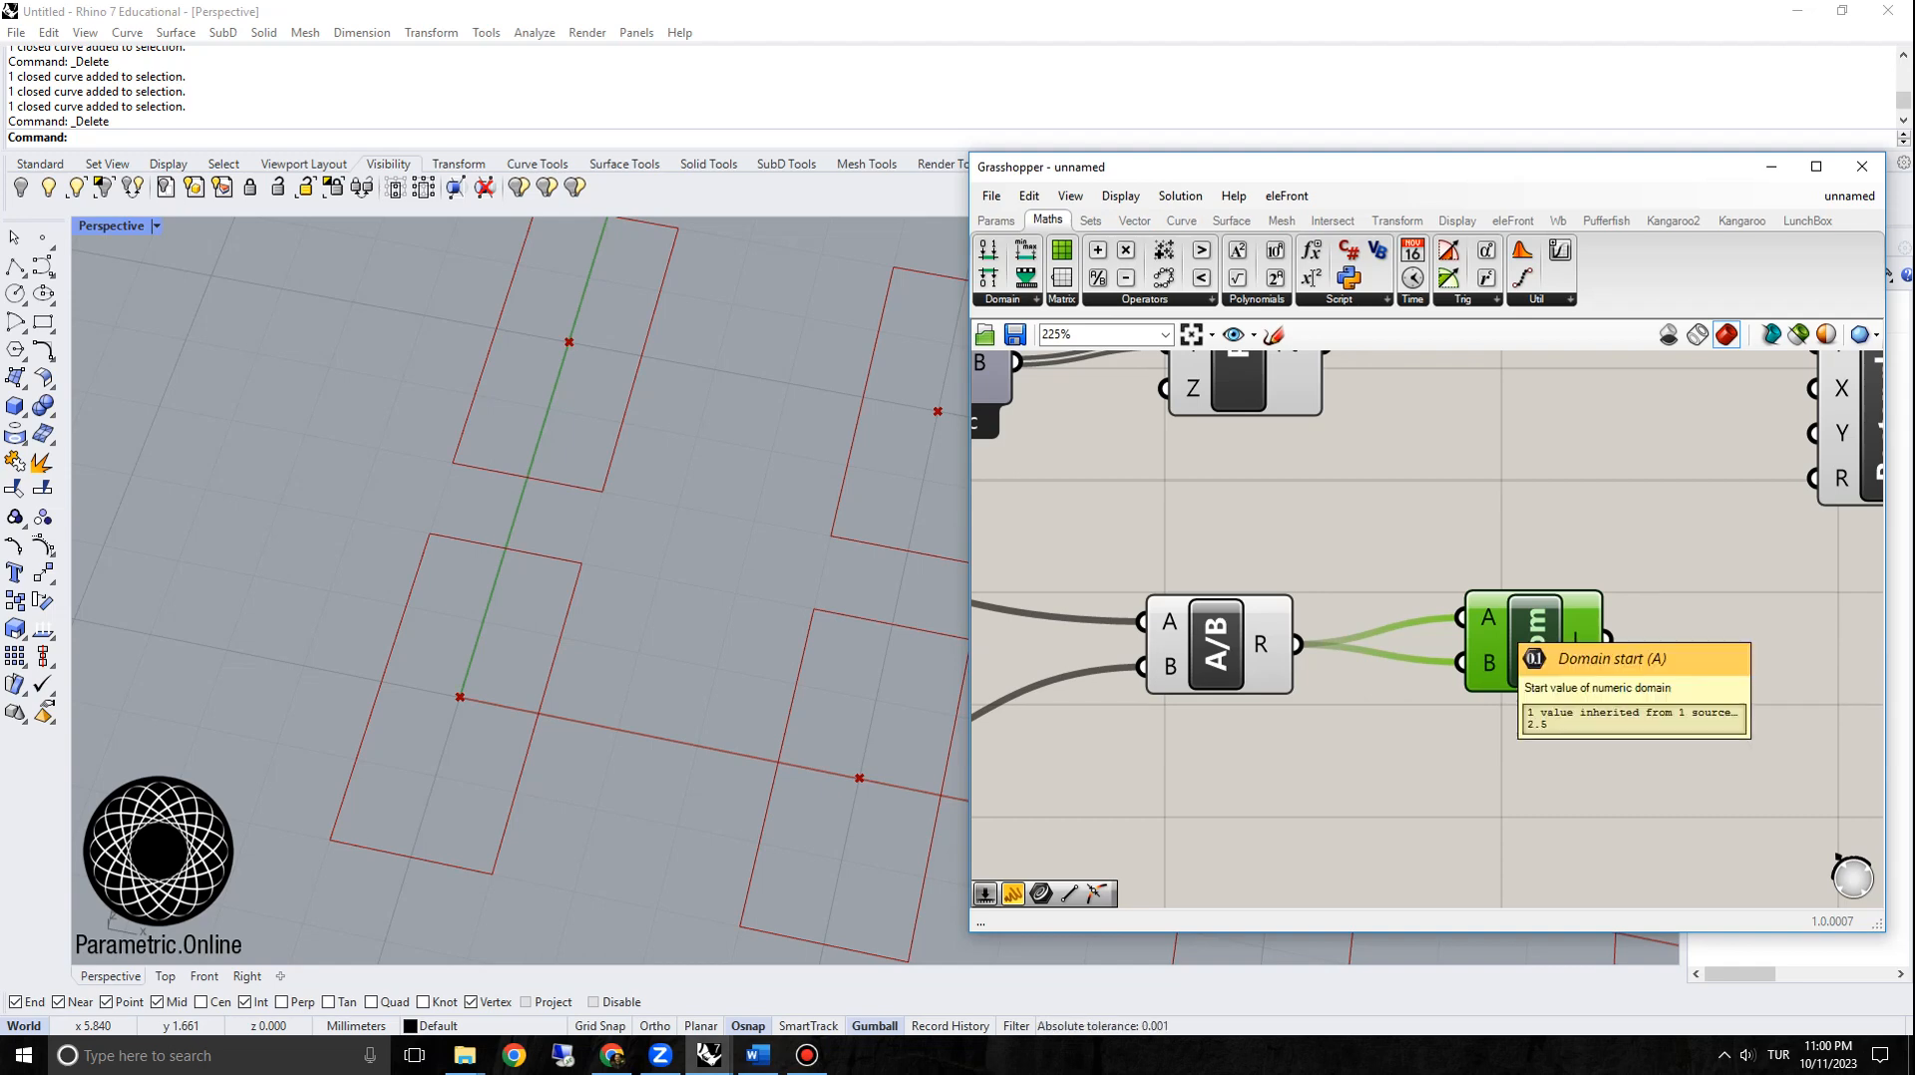
right_click(1485, 616)
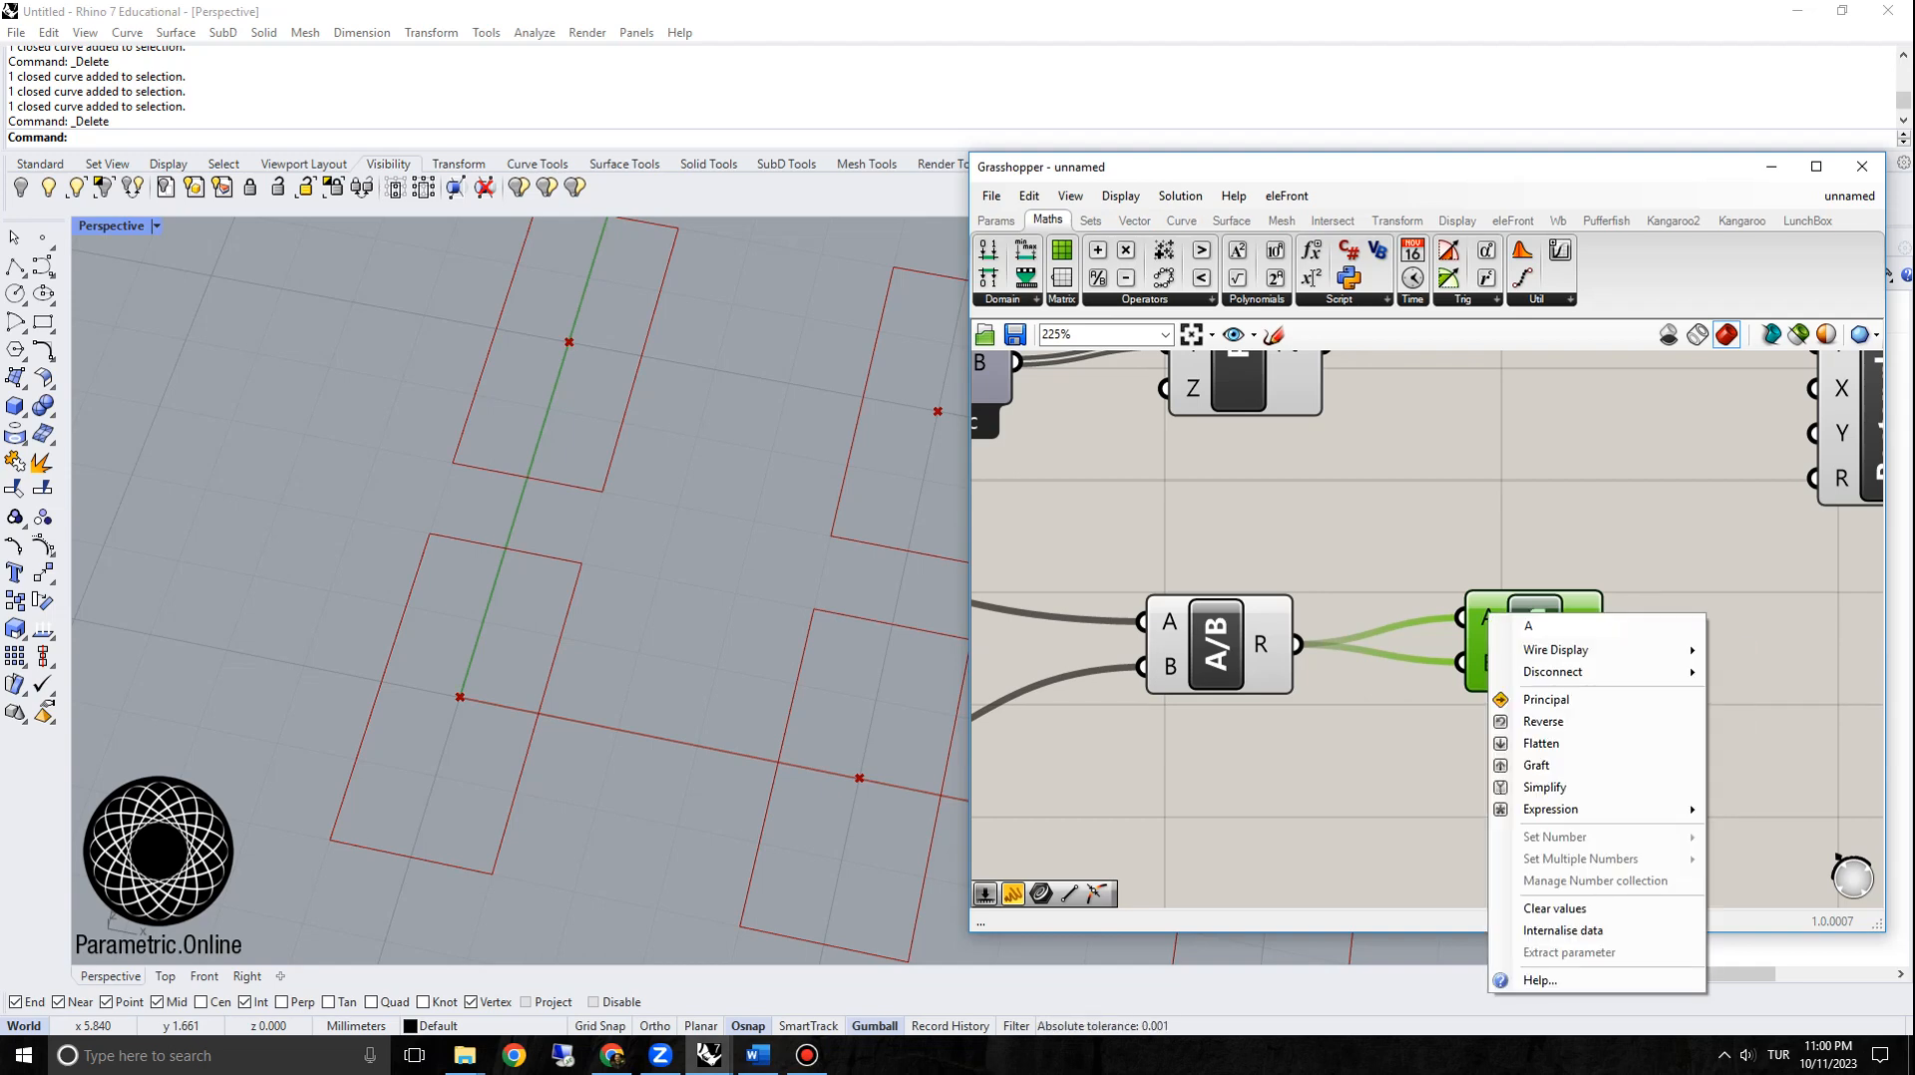
mouse_move(1551, 809)
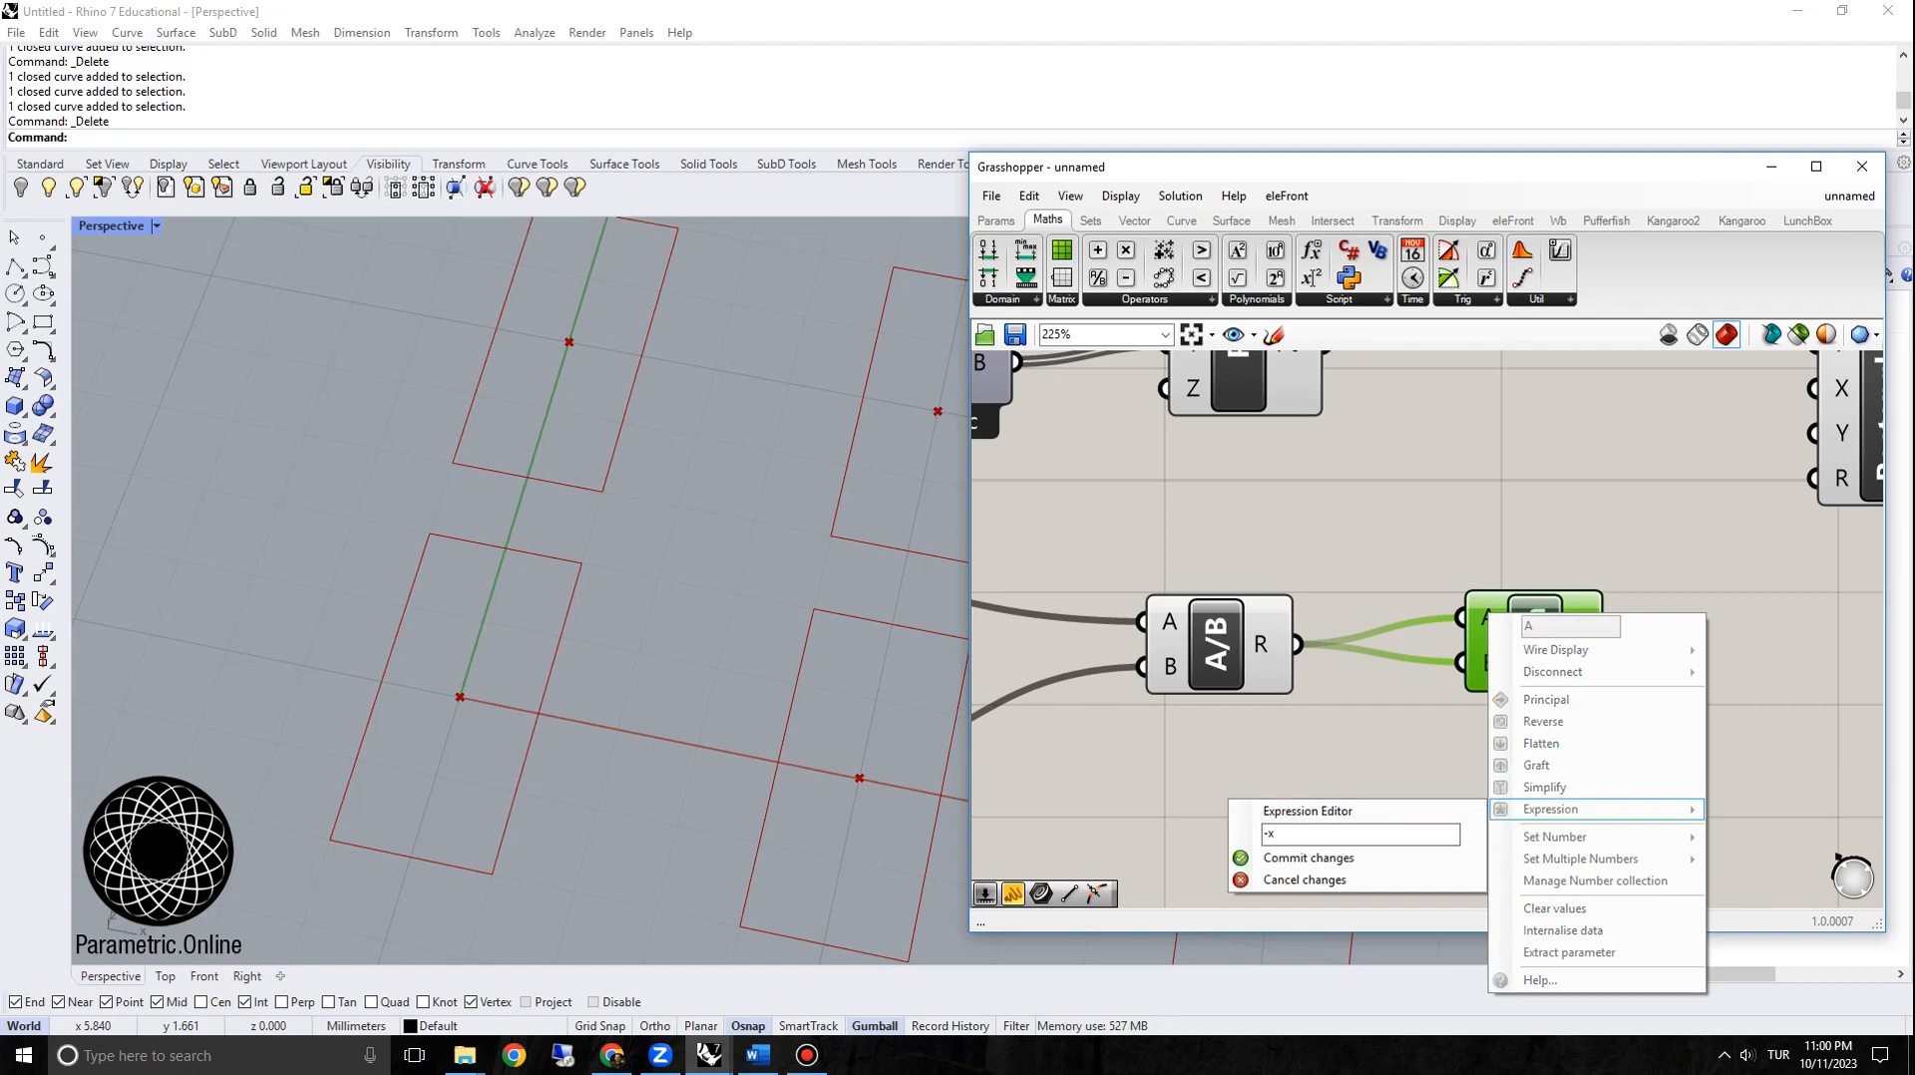
left_click(1302, 858)
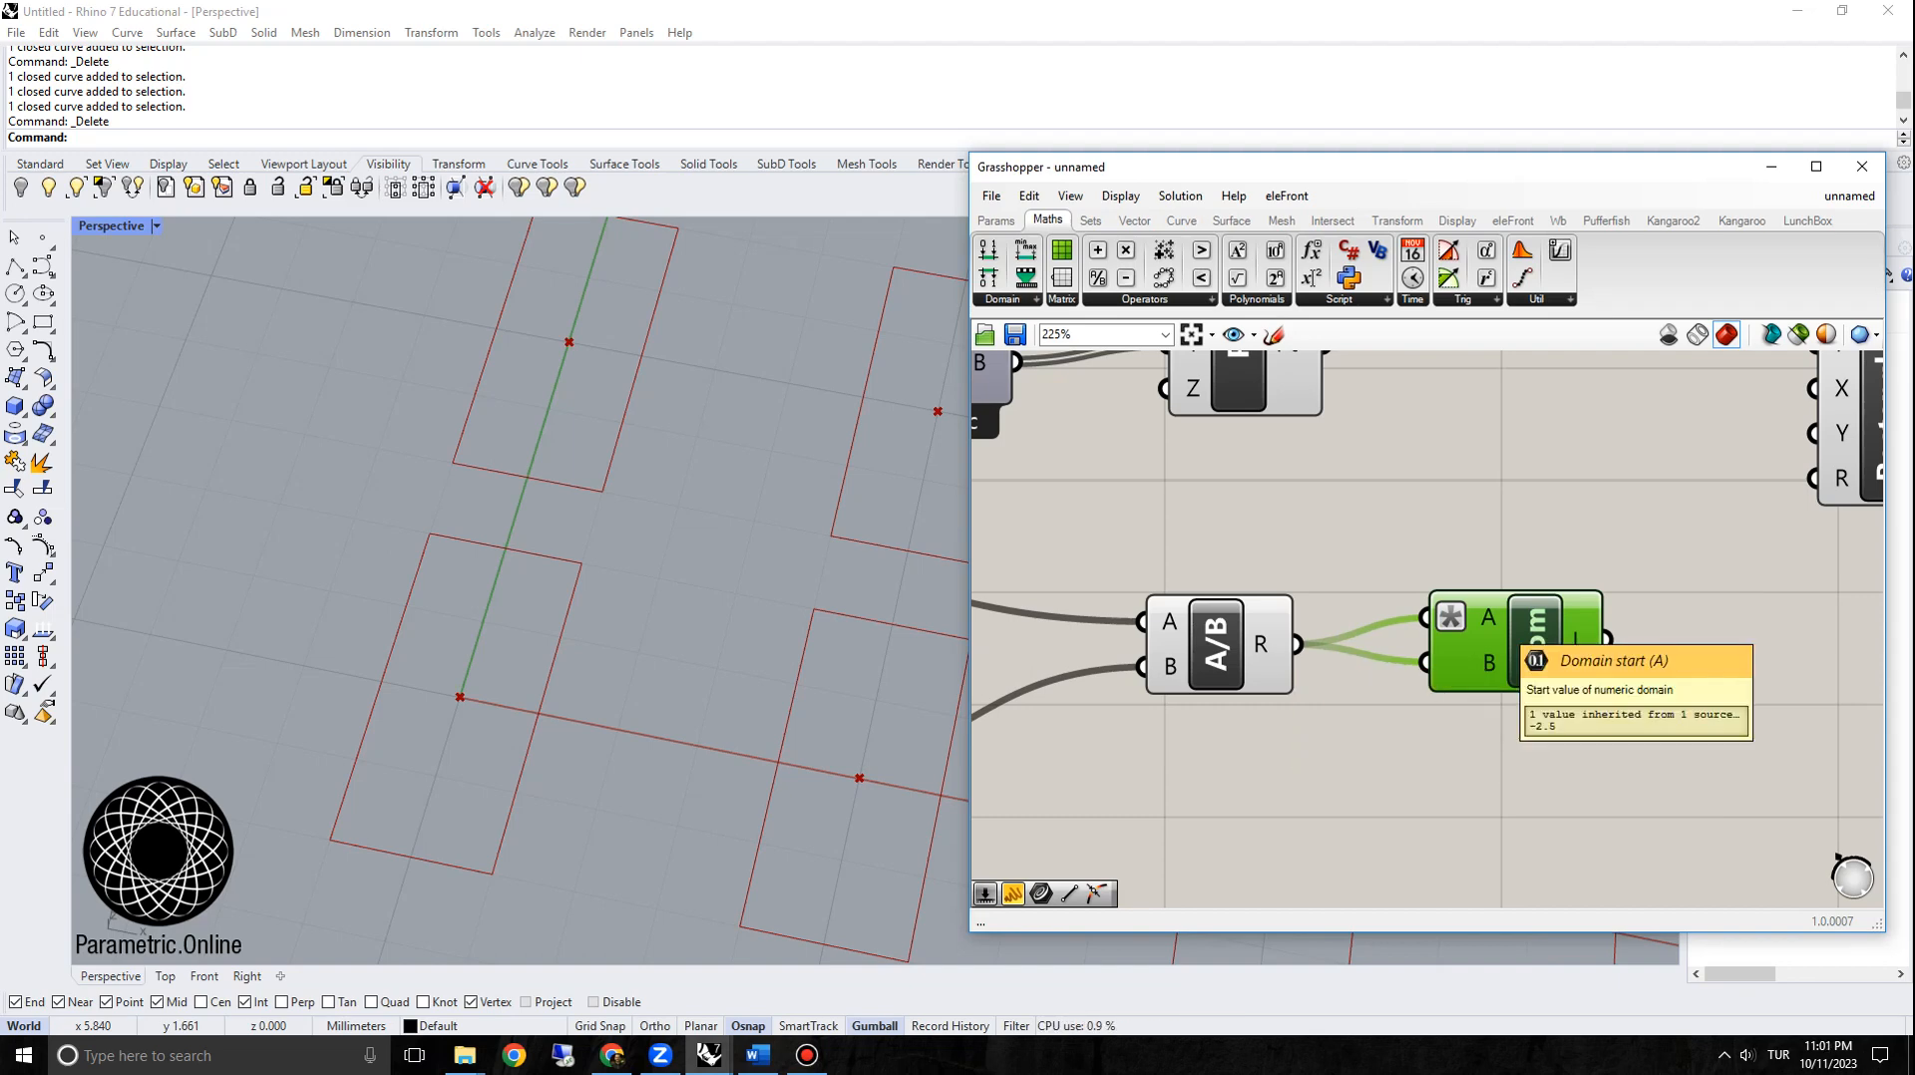
Step: Connect the Construct Domain output to both the X and Y size inputs of the Rectangle component
scroll(1500, 615, "down", 1)
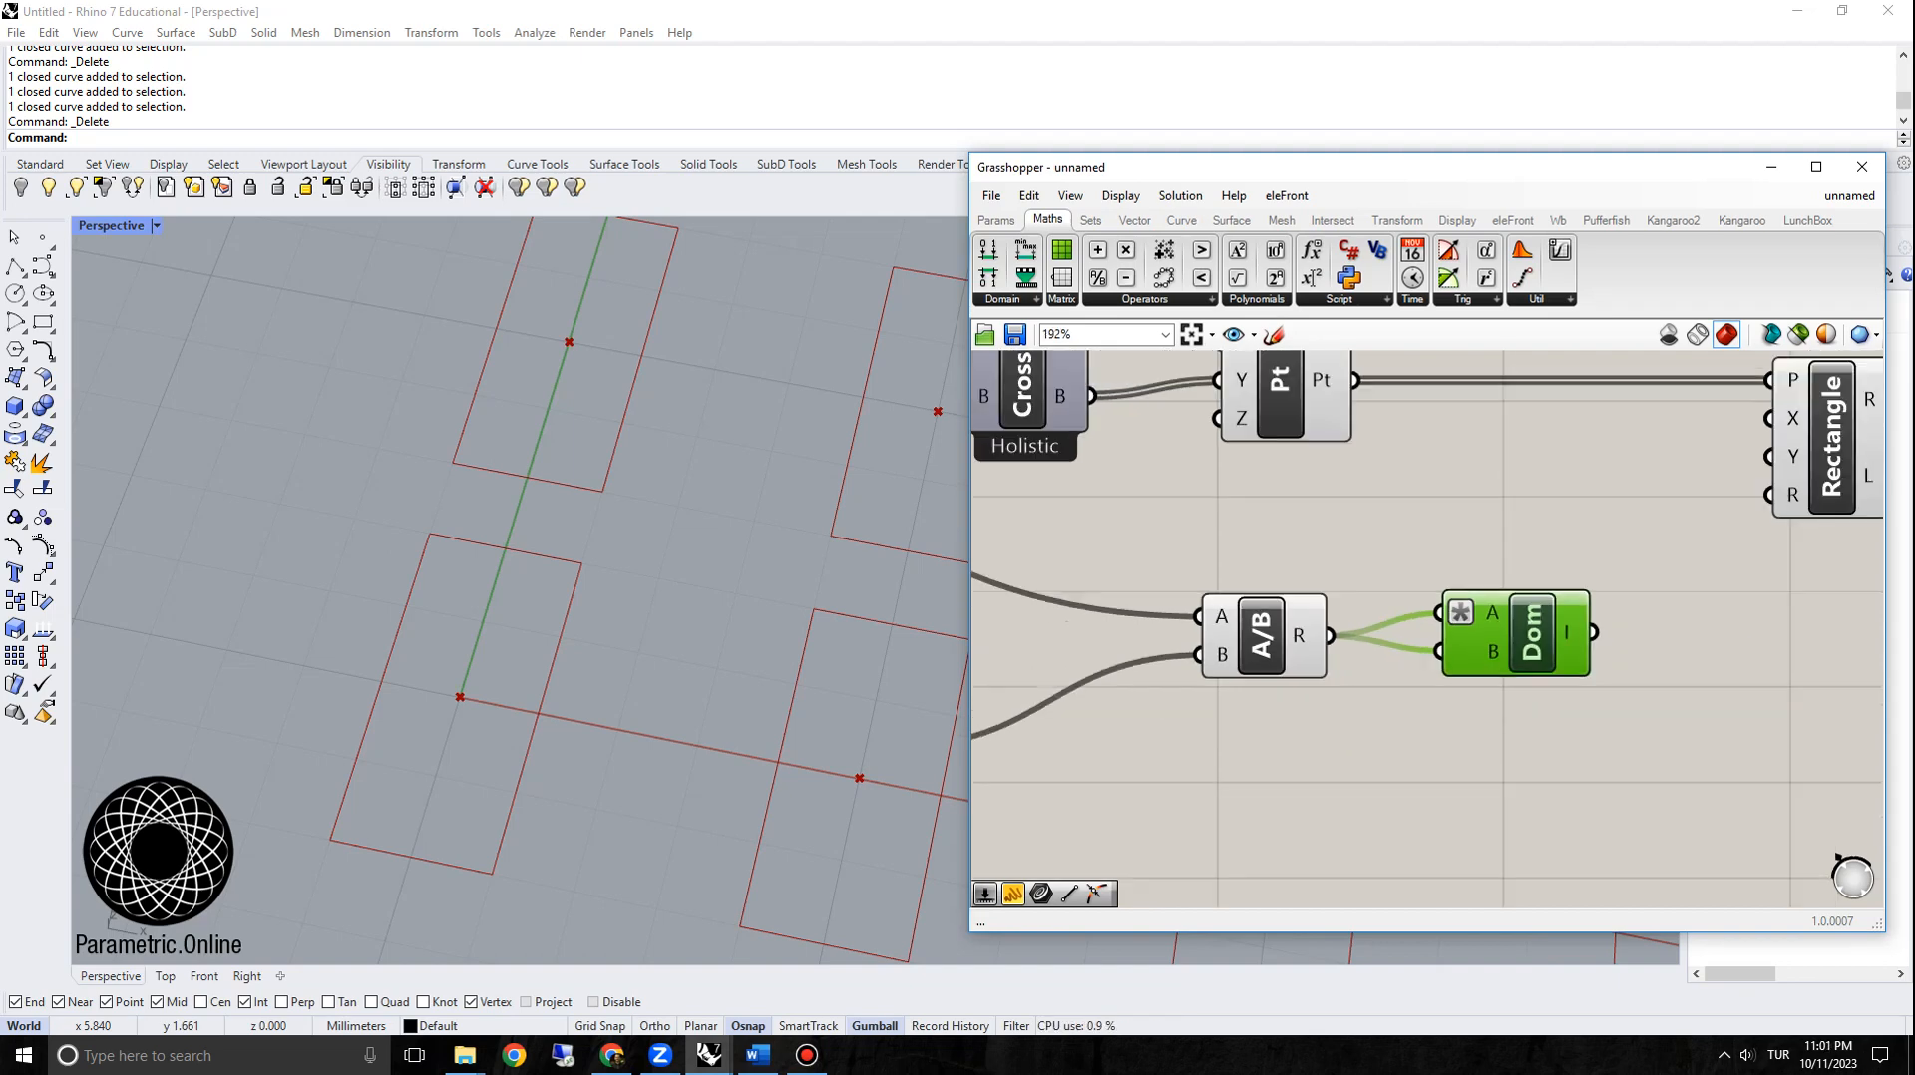
right_click_drag(1500, 615, 1287, 680)
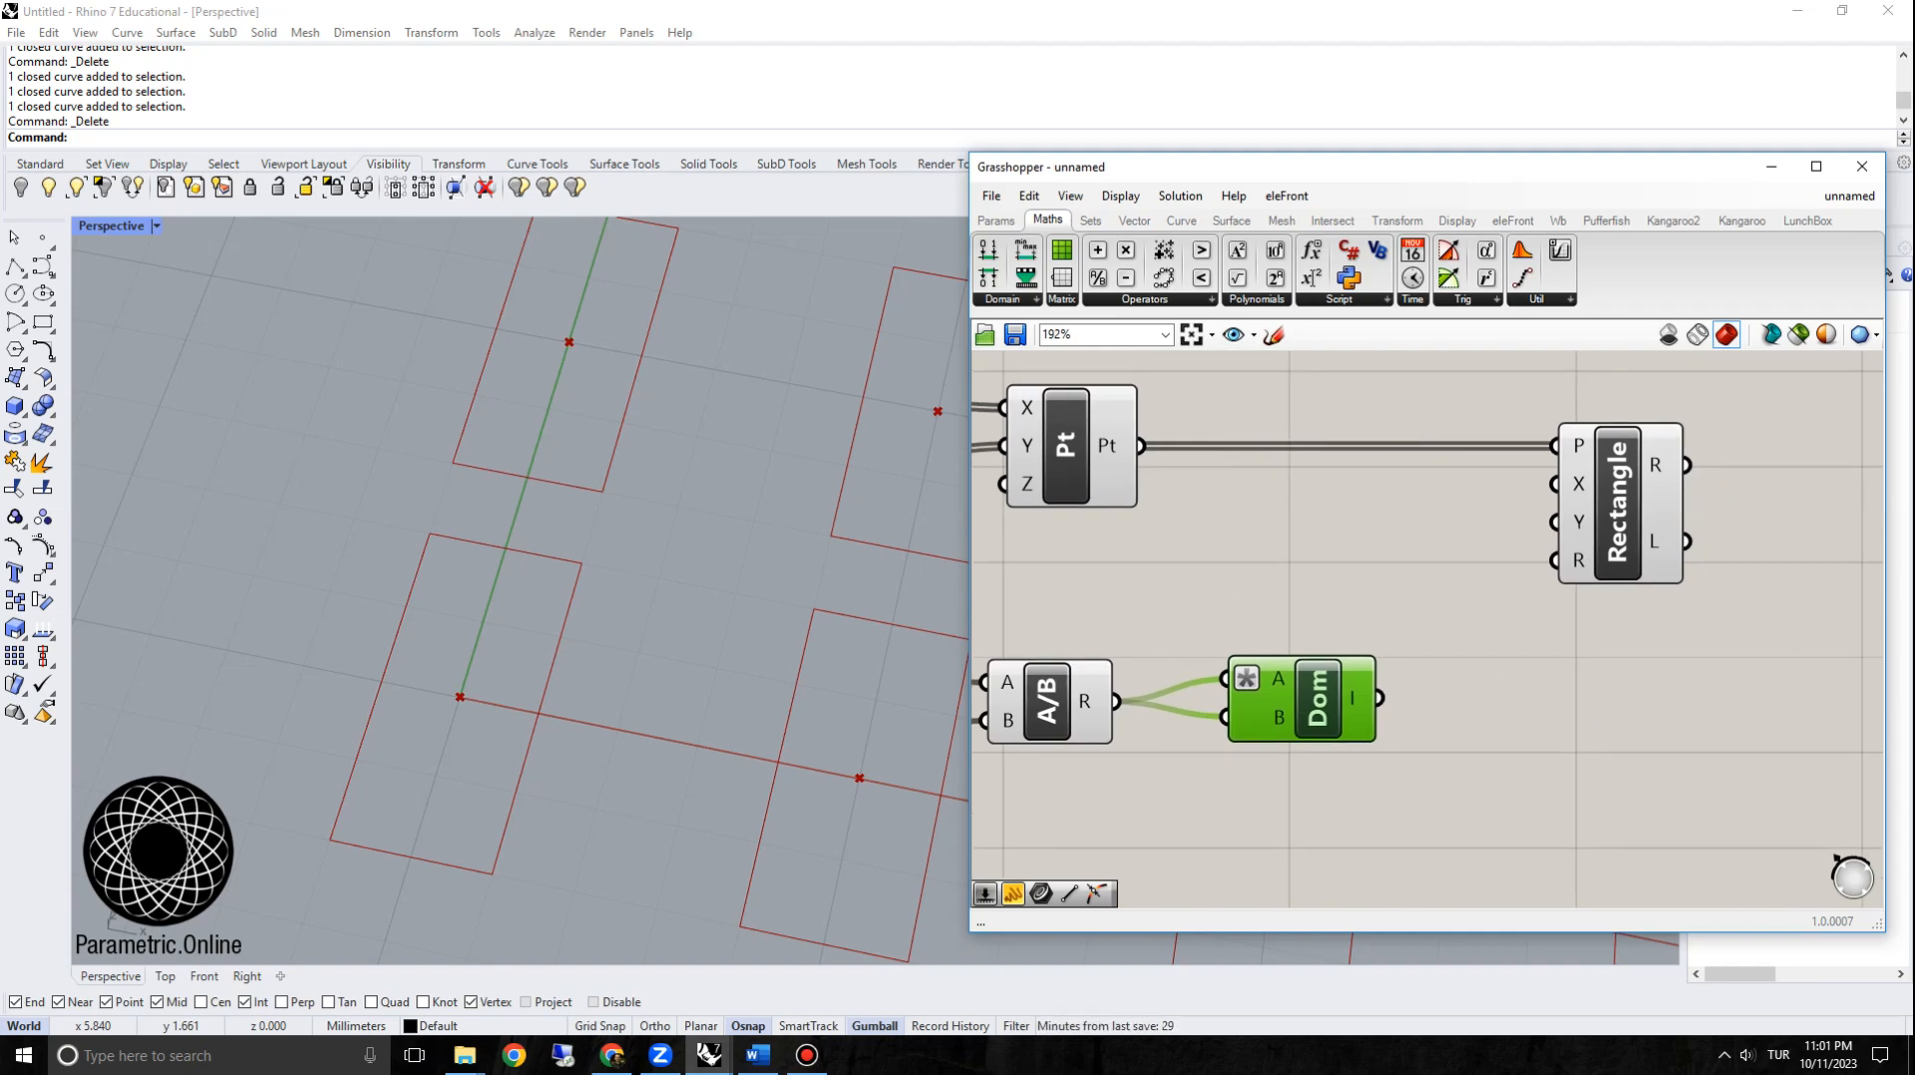
left_click_drag(1378, 698, 1555, 483)
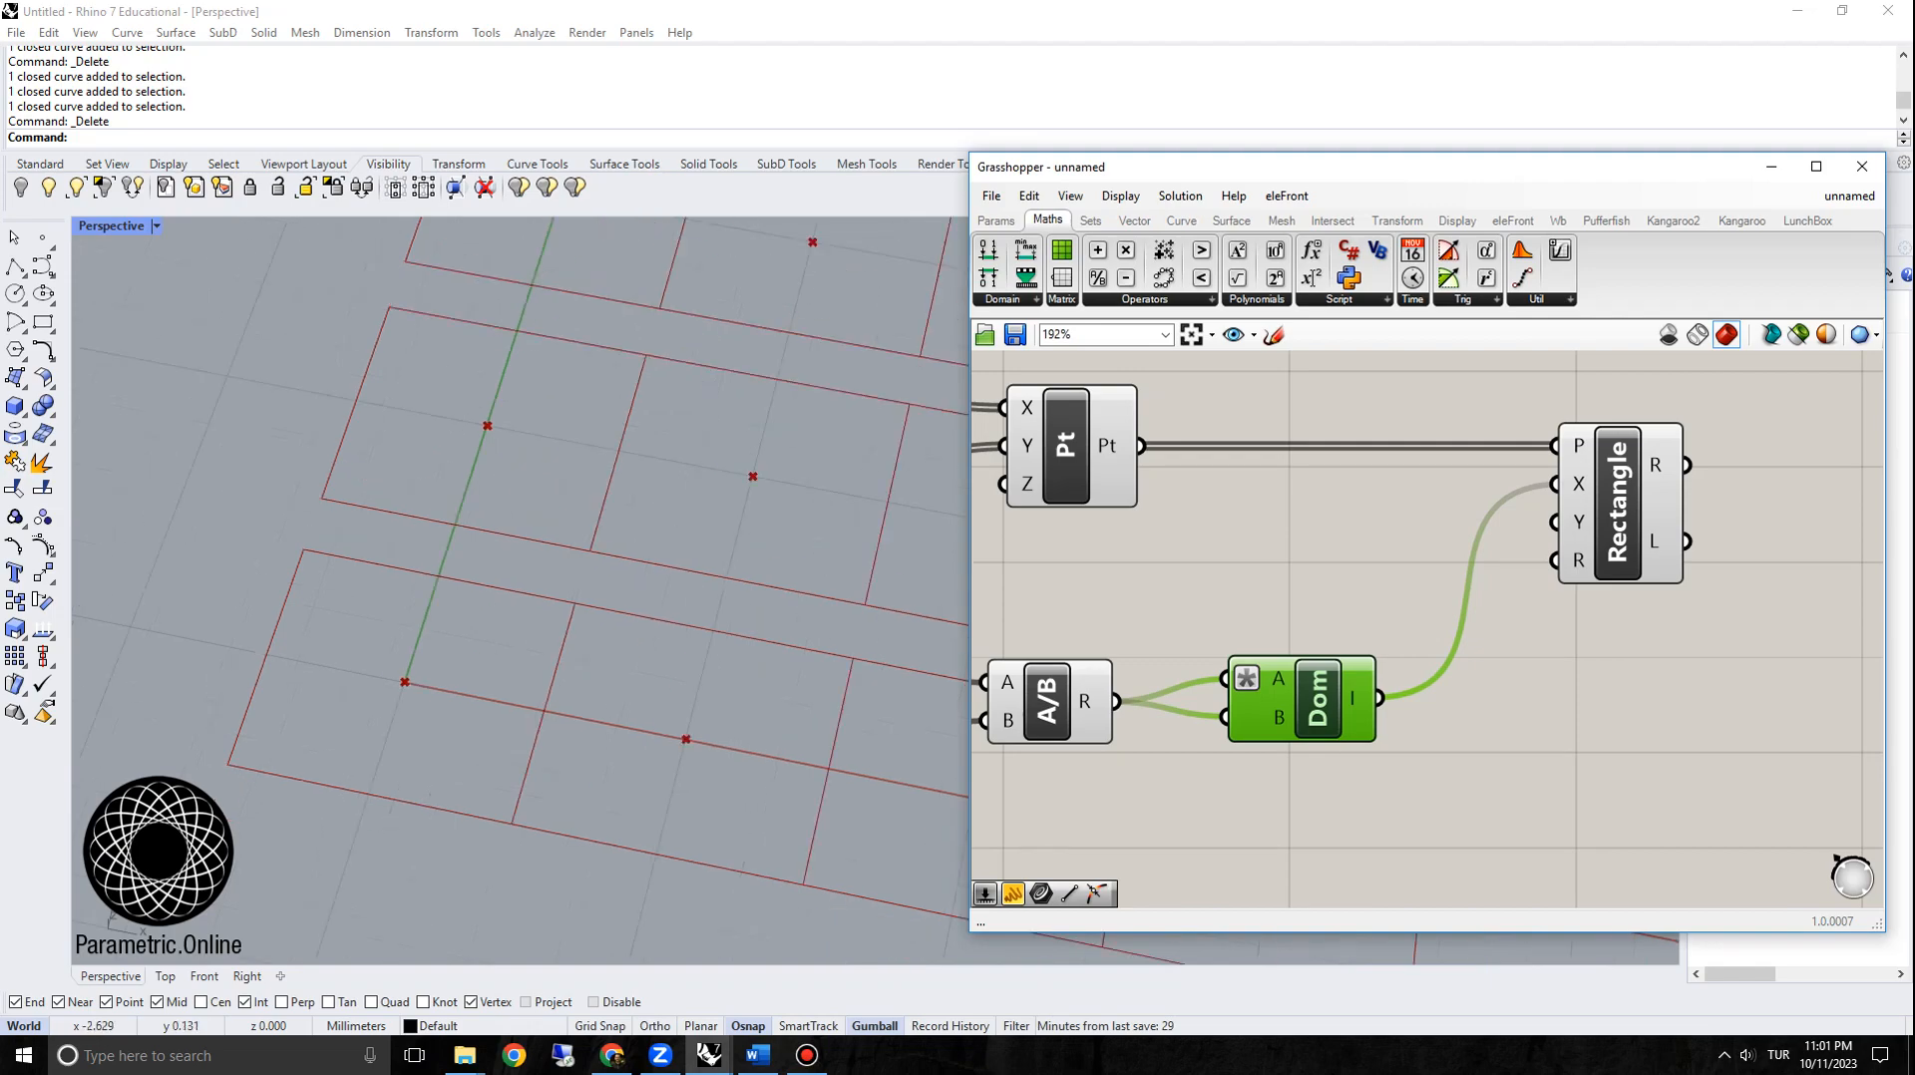
left_click_drag(1379, 698, 1637, 643)
scroll(291, 578, "down", 8)
mouse_move(698, 586)
right_mouse_down()
mouse_move(598, 628)
mouse_move(730, 600)
right_mouse_up()
scroll(608, 628, "down", 3)
left_click(1484, 600)
scroll(1486, 607, "down", 2)
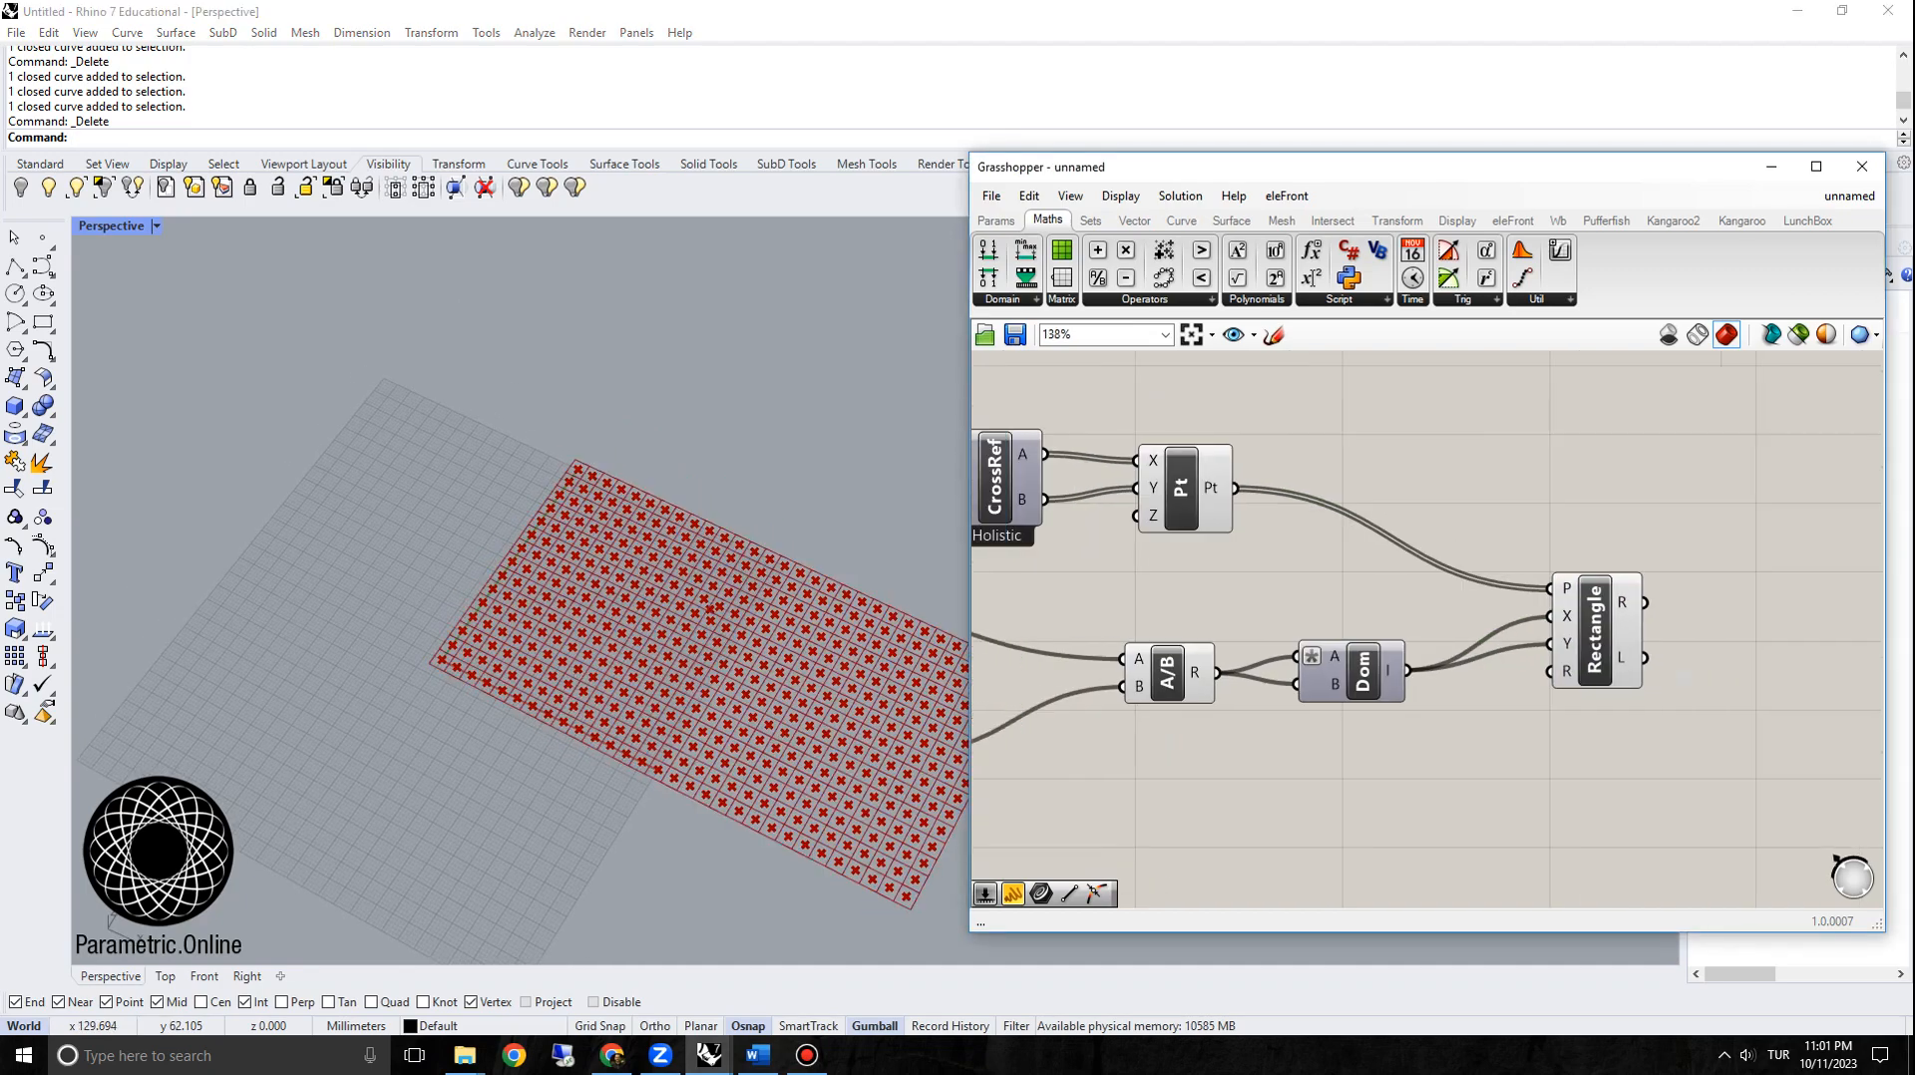
Step: Move the Rectangle component farther from the domain to leave more room between them
right_click_drag(1486, 606, 1577, 590)
left_click_drag(1684, 614, 1709, 576)
right_click_drag(743, 643, 806, 633)
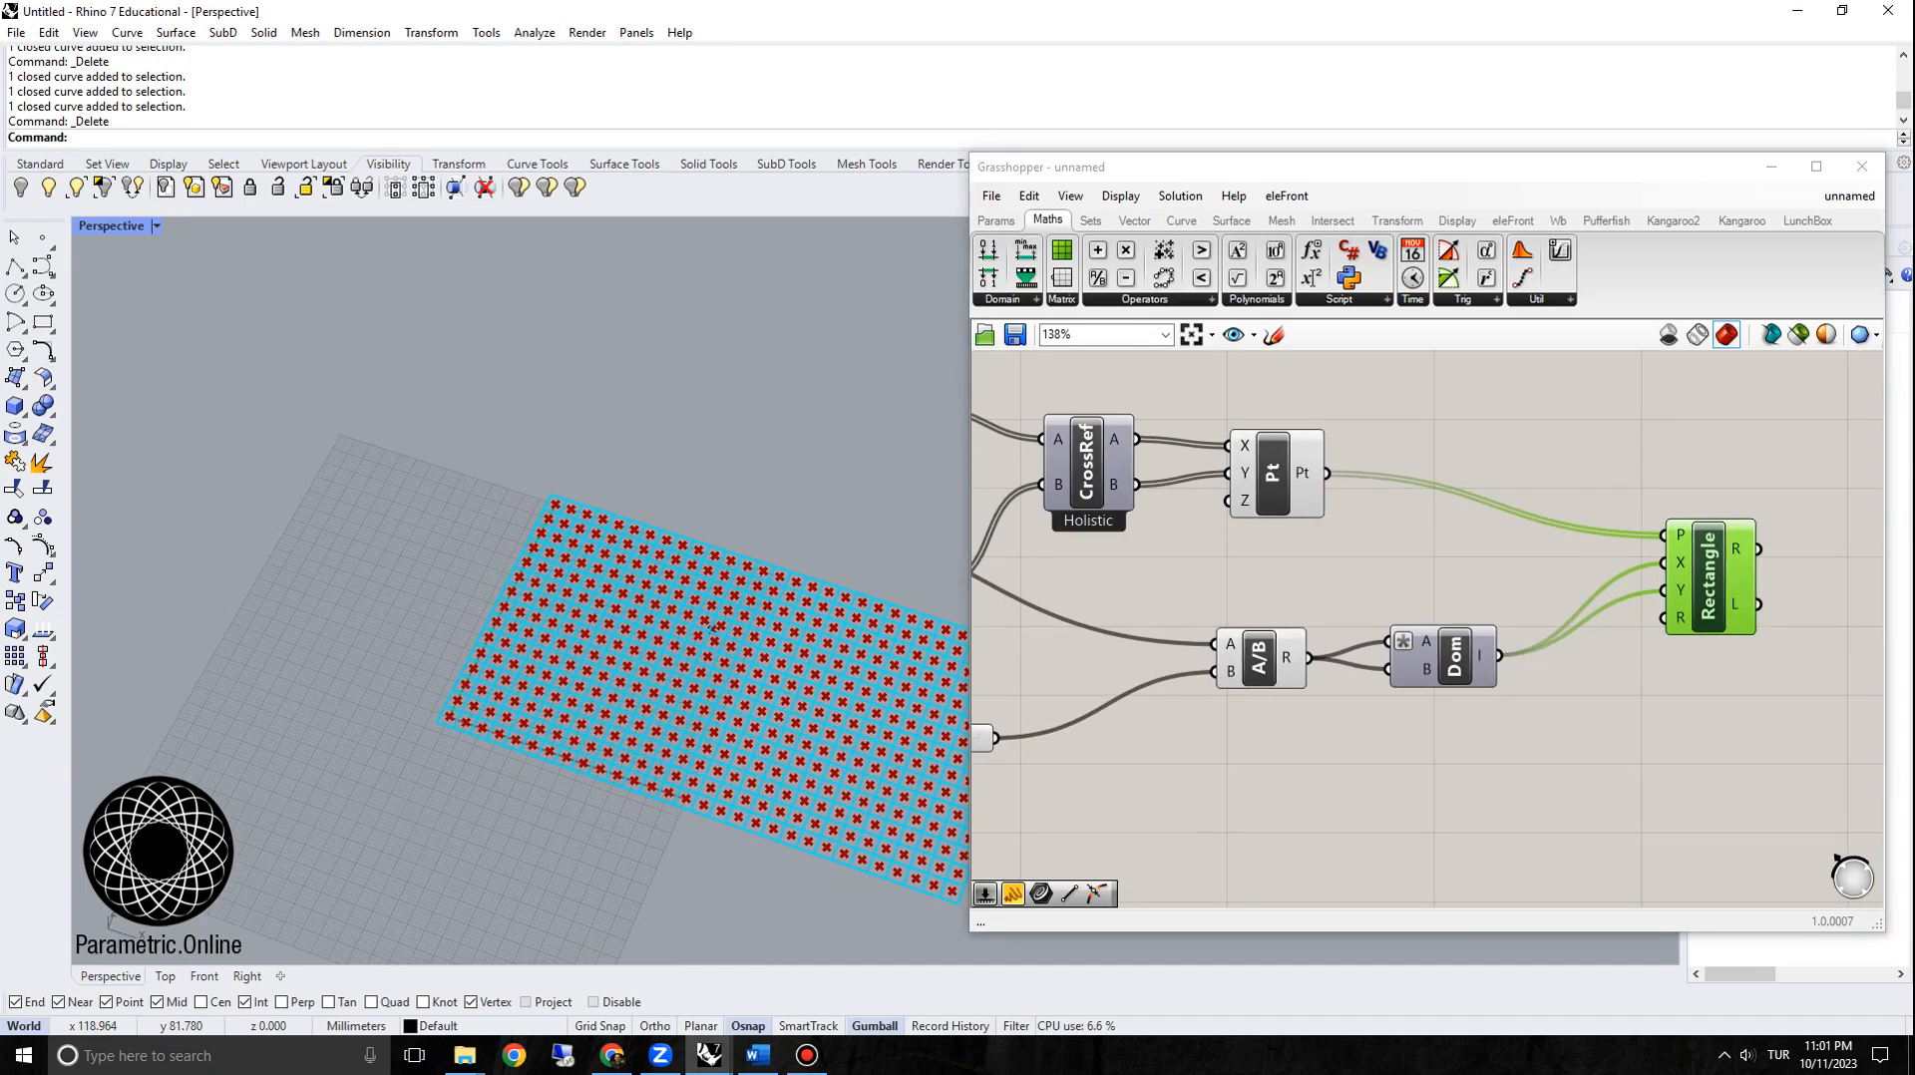
right_click_drag(1595, 639, 1339, 633)
left_click_drag(1452, 571, 1497, 524)
Step: Copy the attractor's Construct Point with its X and Y coordinate sliders and place the copy below the new grid's domain
scroll(1412, 526, "down", 5)
right_click_drag(1412, 526, 1433, 744)
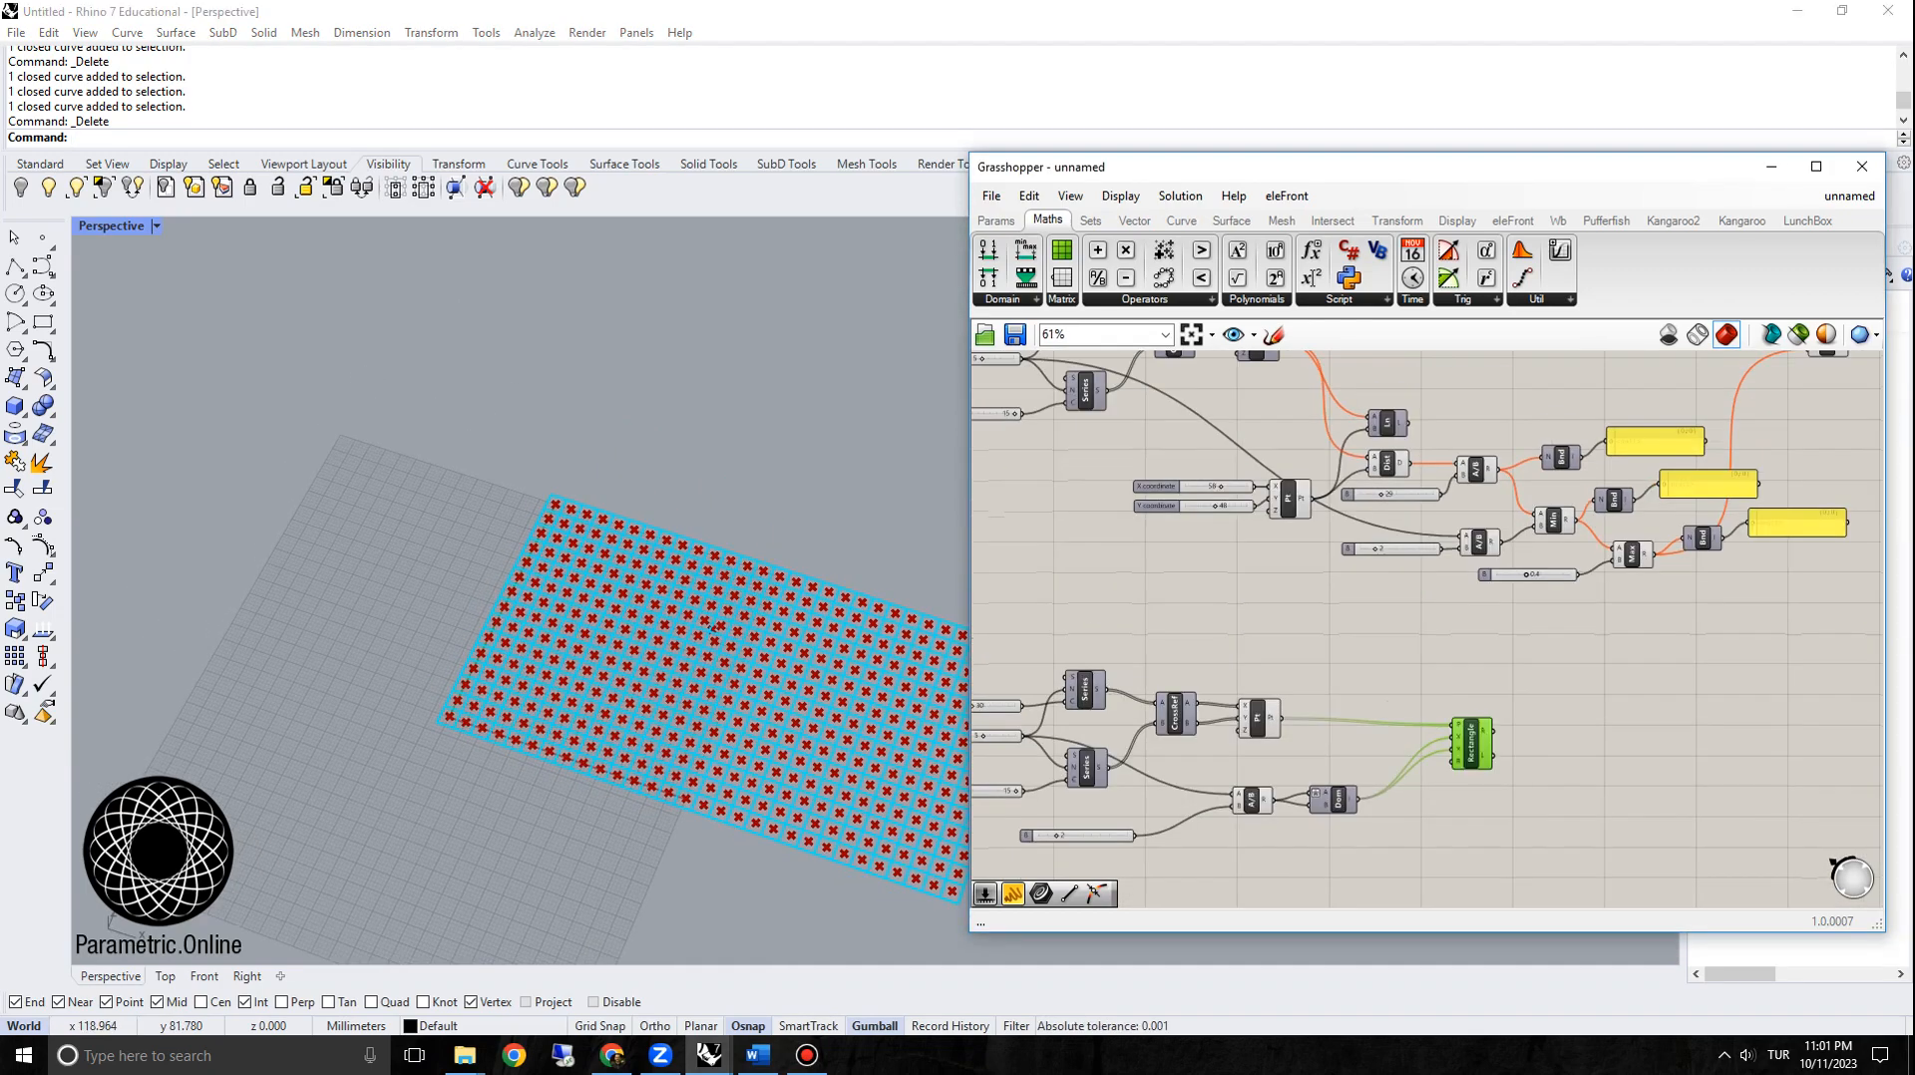
scroll(1526, 565, "up", 3)
right_click_drag(1526, 565, 1624, 636)
left_click_drag(1289, 602, 1106, 482)
scroll(1364, 421, "down", 3)
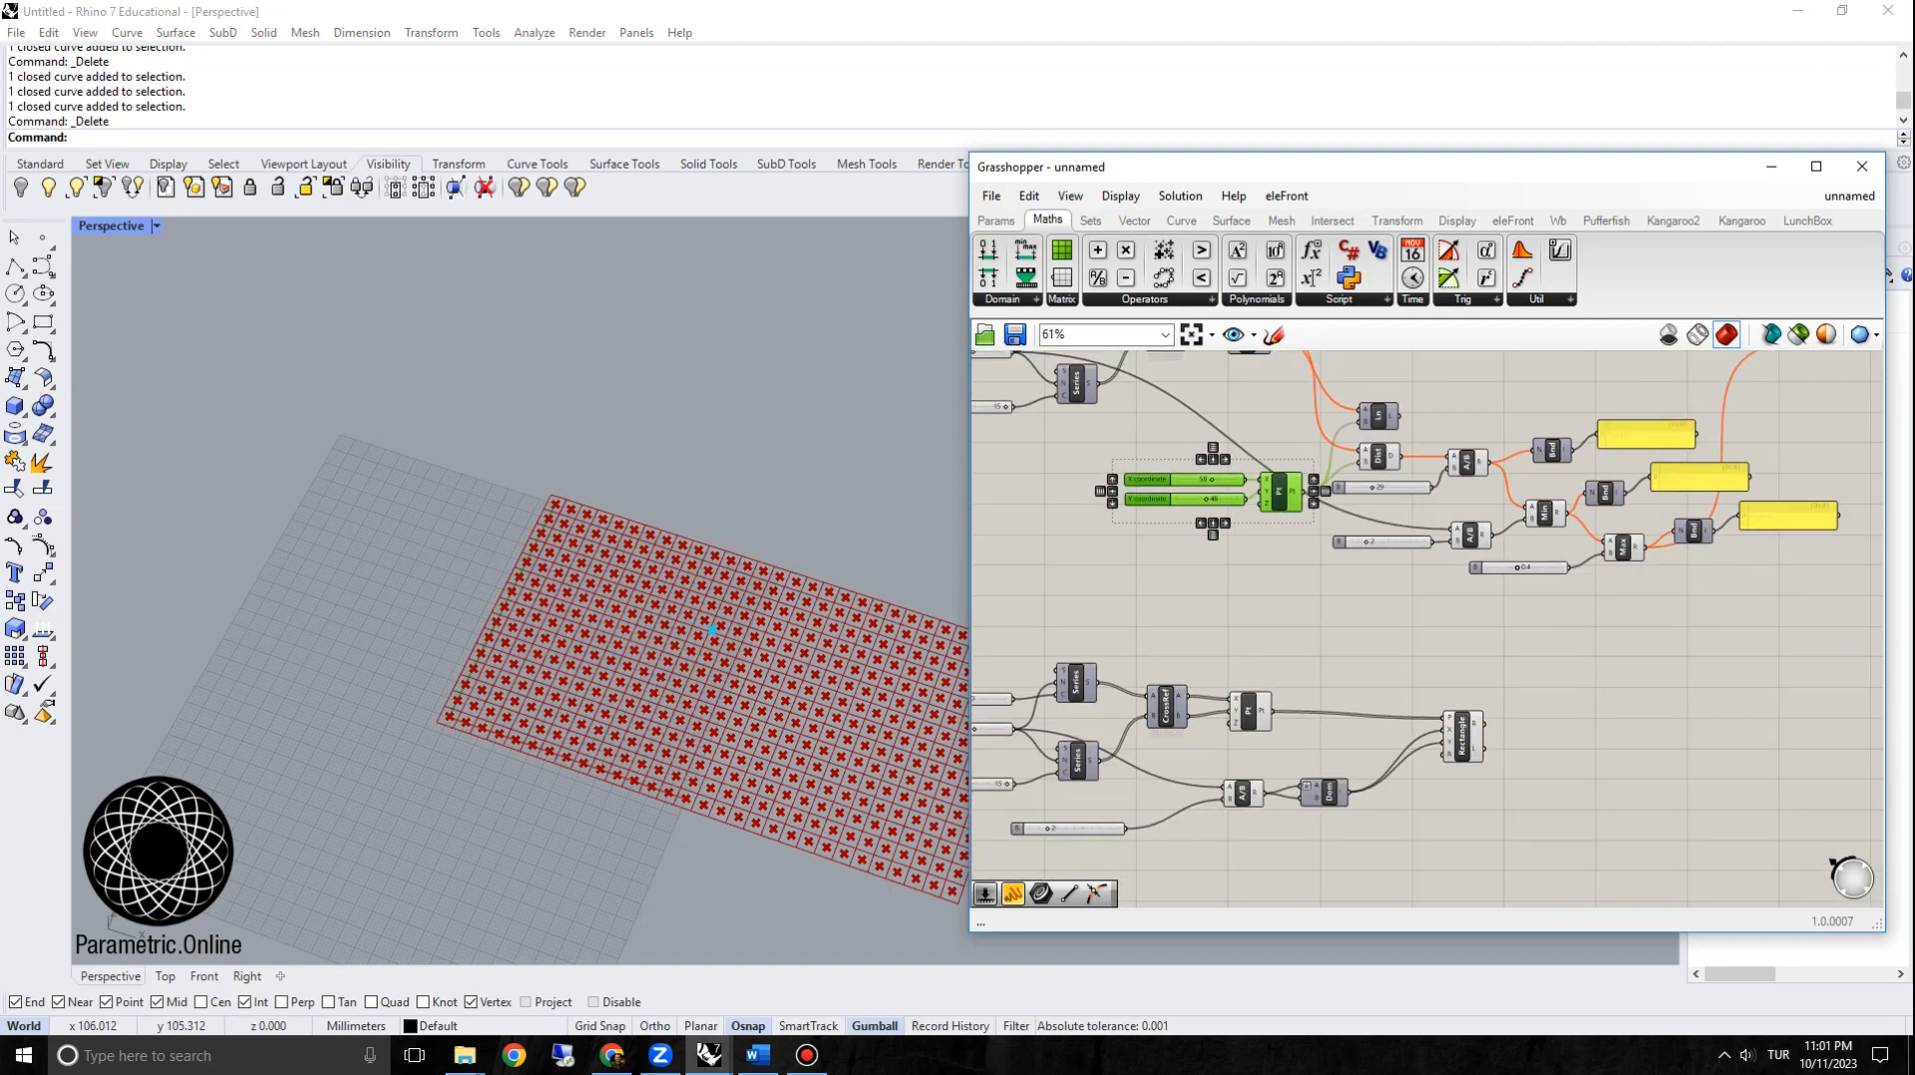
key("ctrl+c")
key("ctrl+v")
scroll(1300, 640, "down", 2)
left_click_drag(1326, 563, 1322, 803)
right_click_drag(1366, 802, 1276, 675)
Step: Tidy the Rectangle component's position and move the copied attractor point with its two sliders beneath it
scroll(1380, 640, "up", 3)
left_click(1388, 630)
scroll(1401, 614, "up", 1)
scroll(1326, 545, "up", 2)
left_click_drag(1377, 503, 1370, 492)
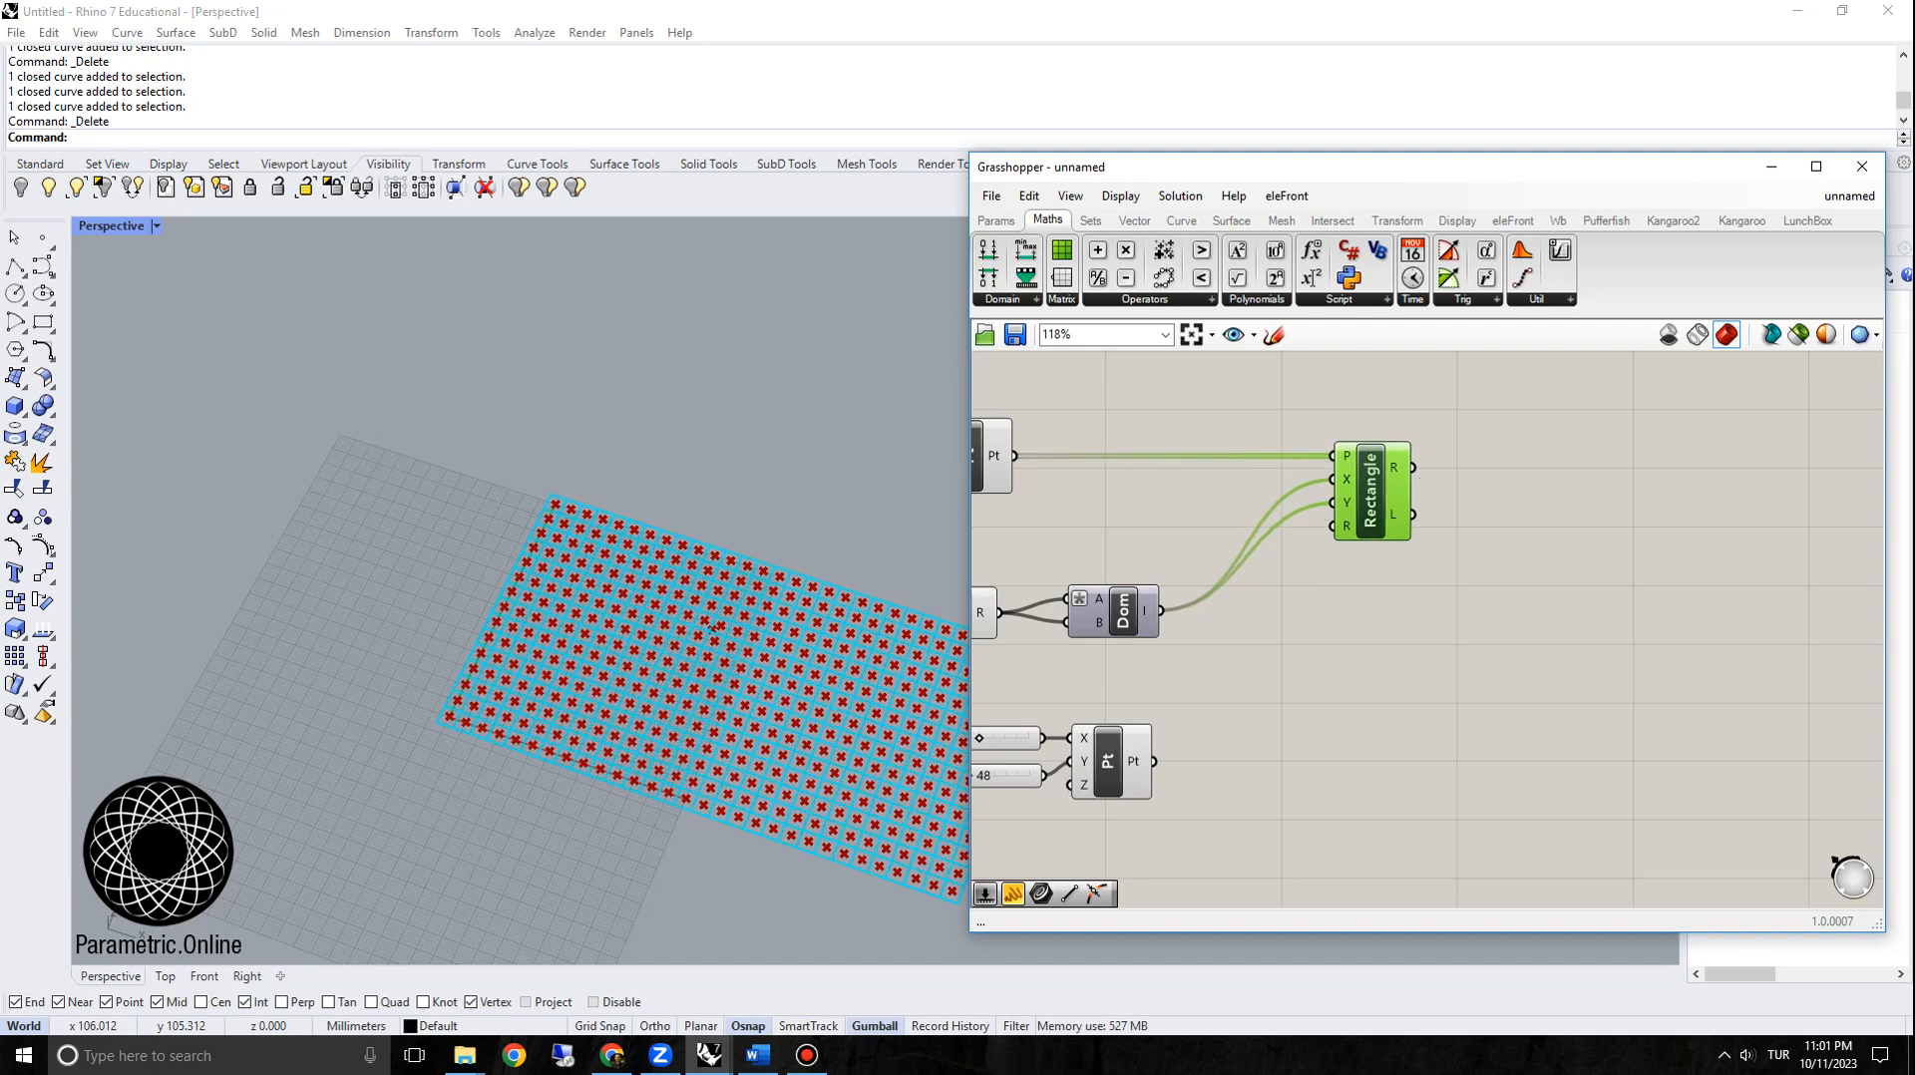
right_click_drag(714, 626, 634, 604, "shift")
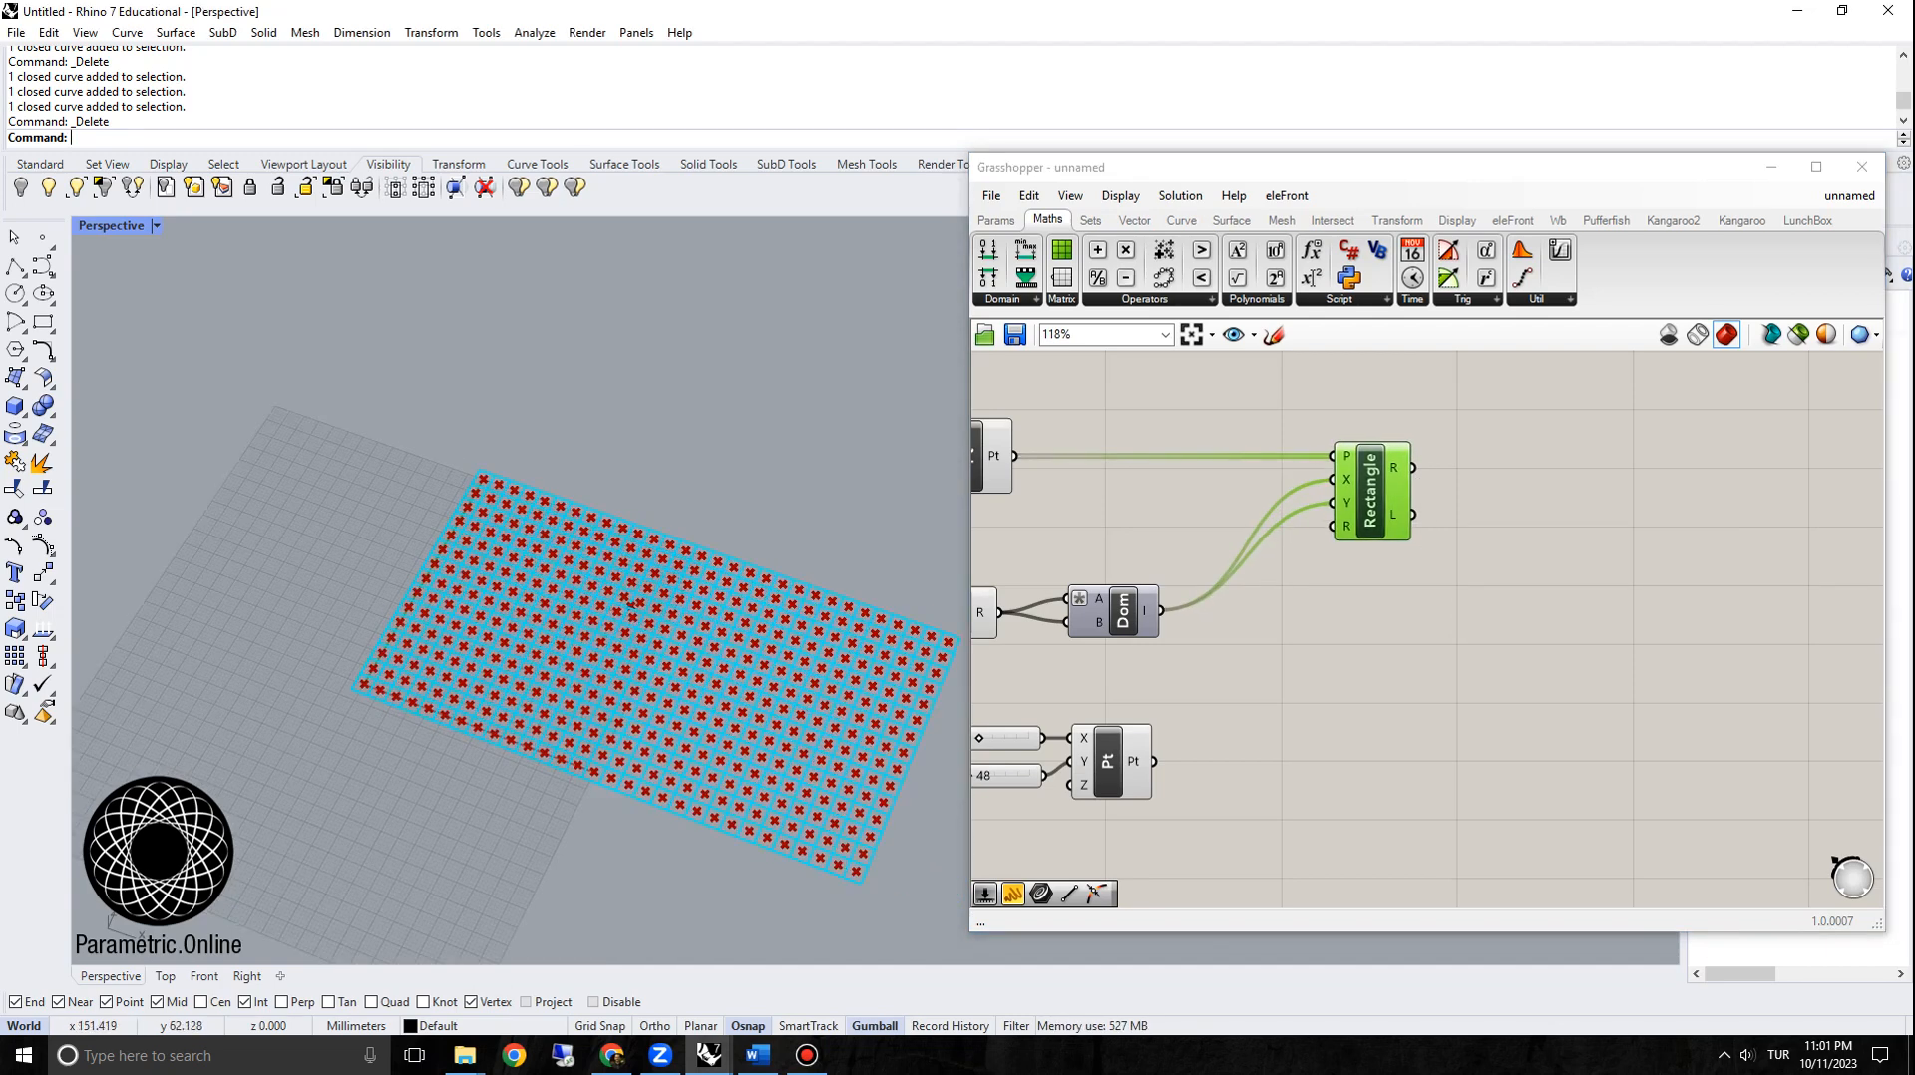
right_click_drag(1219, 694, 1254, 643)
left_click_drag(1242, 644, 1037, 773)
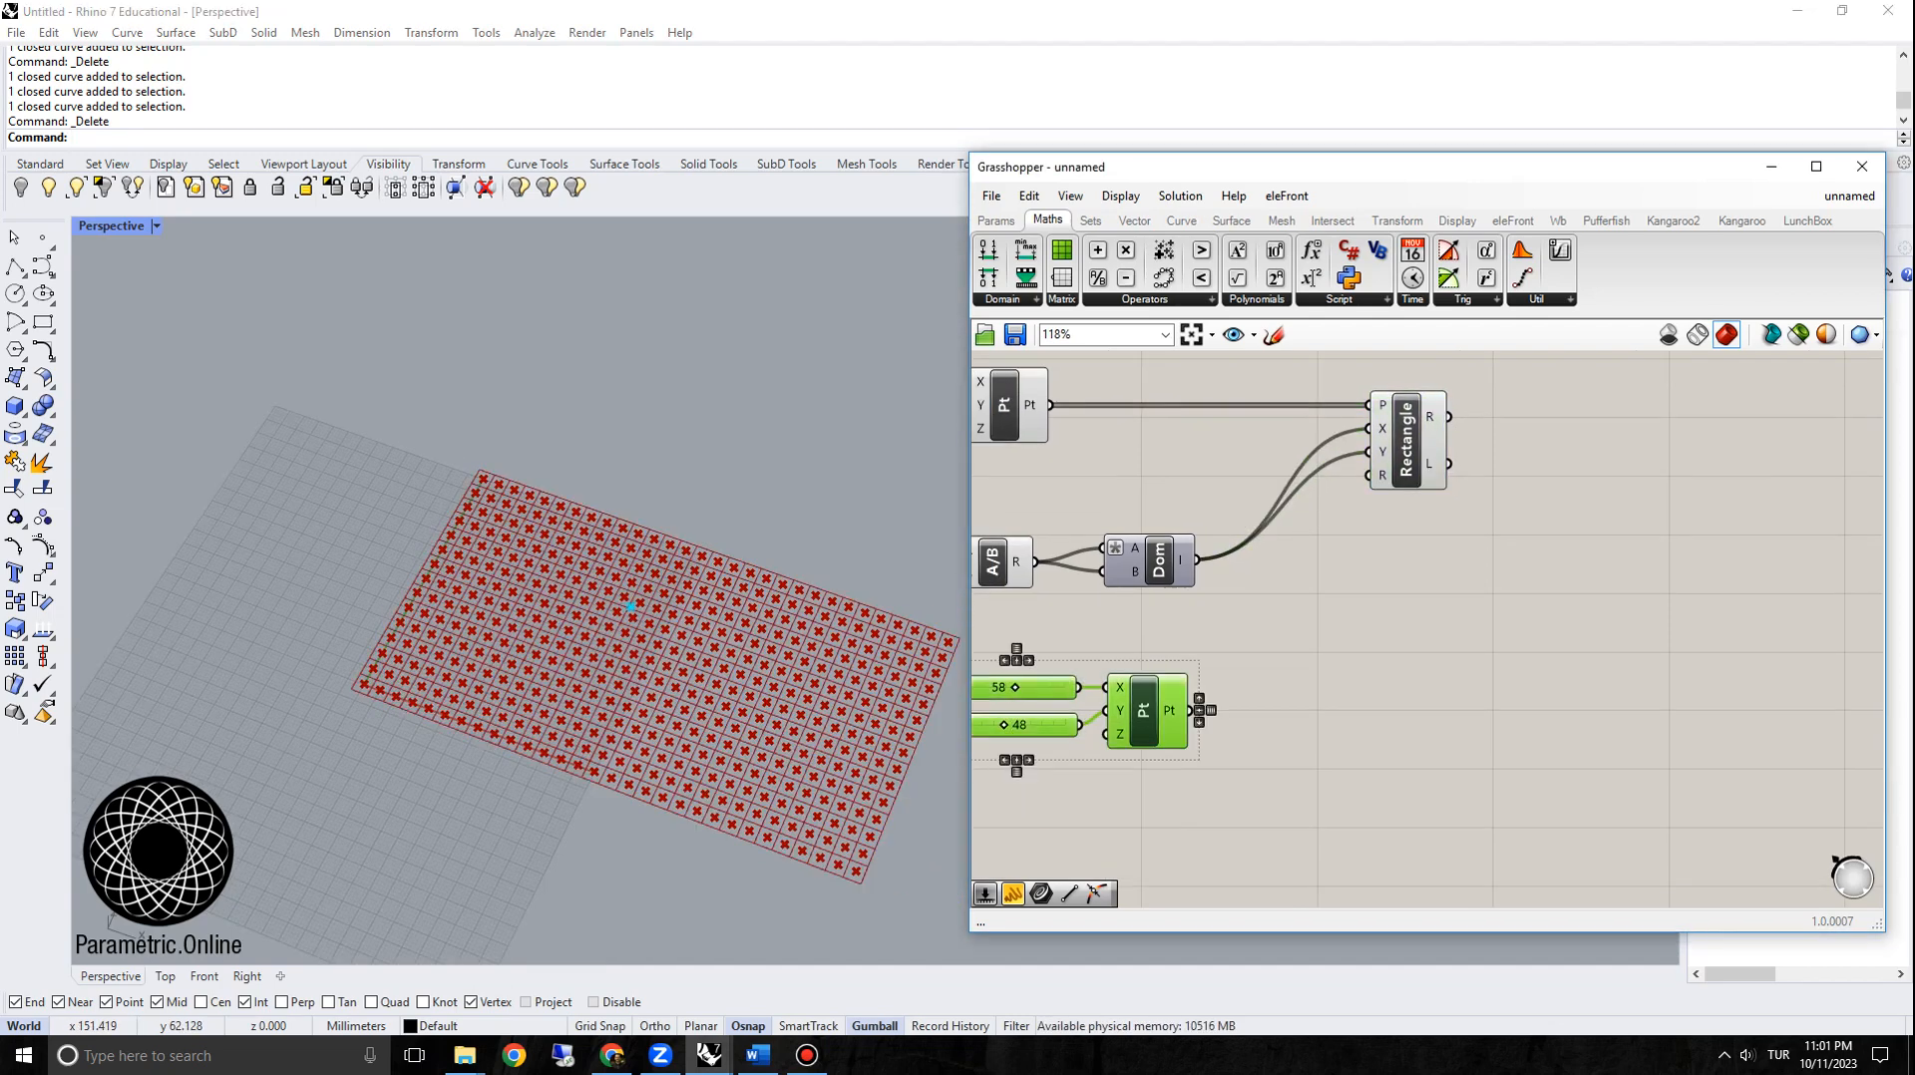
left_click(1407, 440)
left_click_drag(1252, 670, 1016, 811)
left_click_drag(1144, 710, 1419, 710)
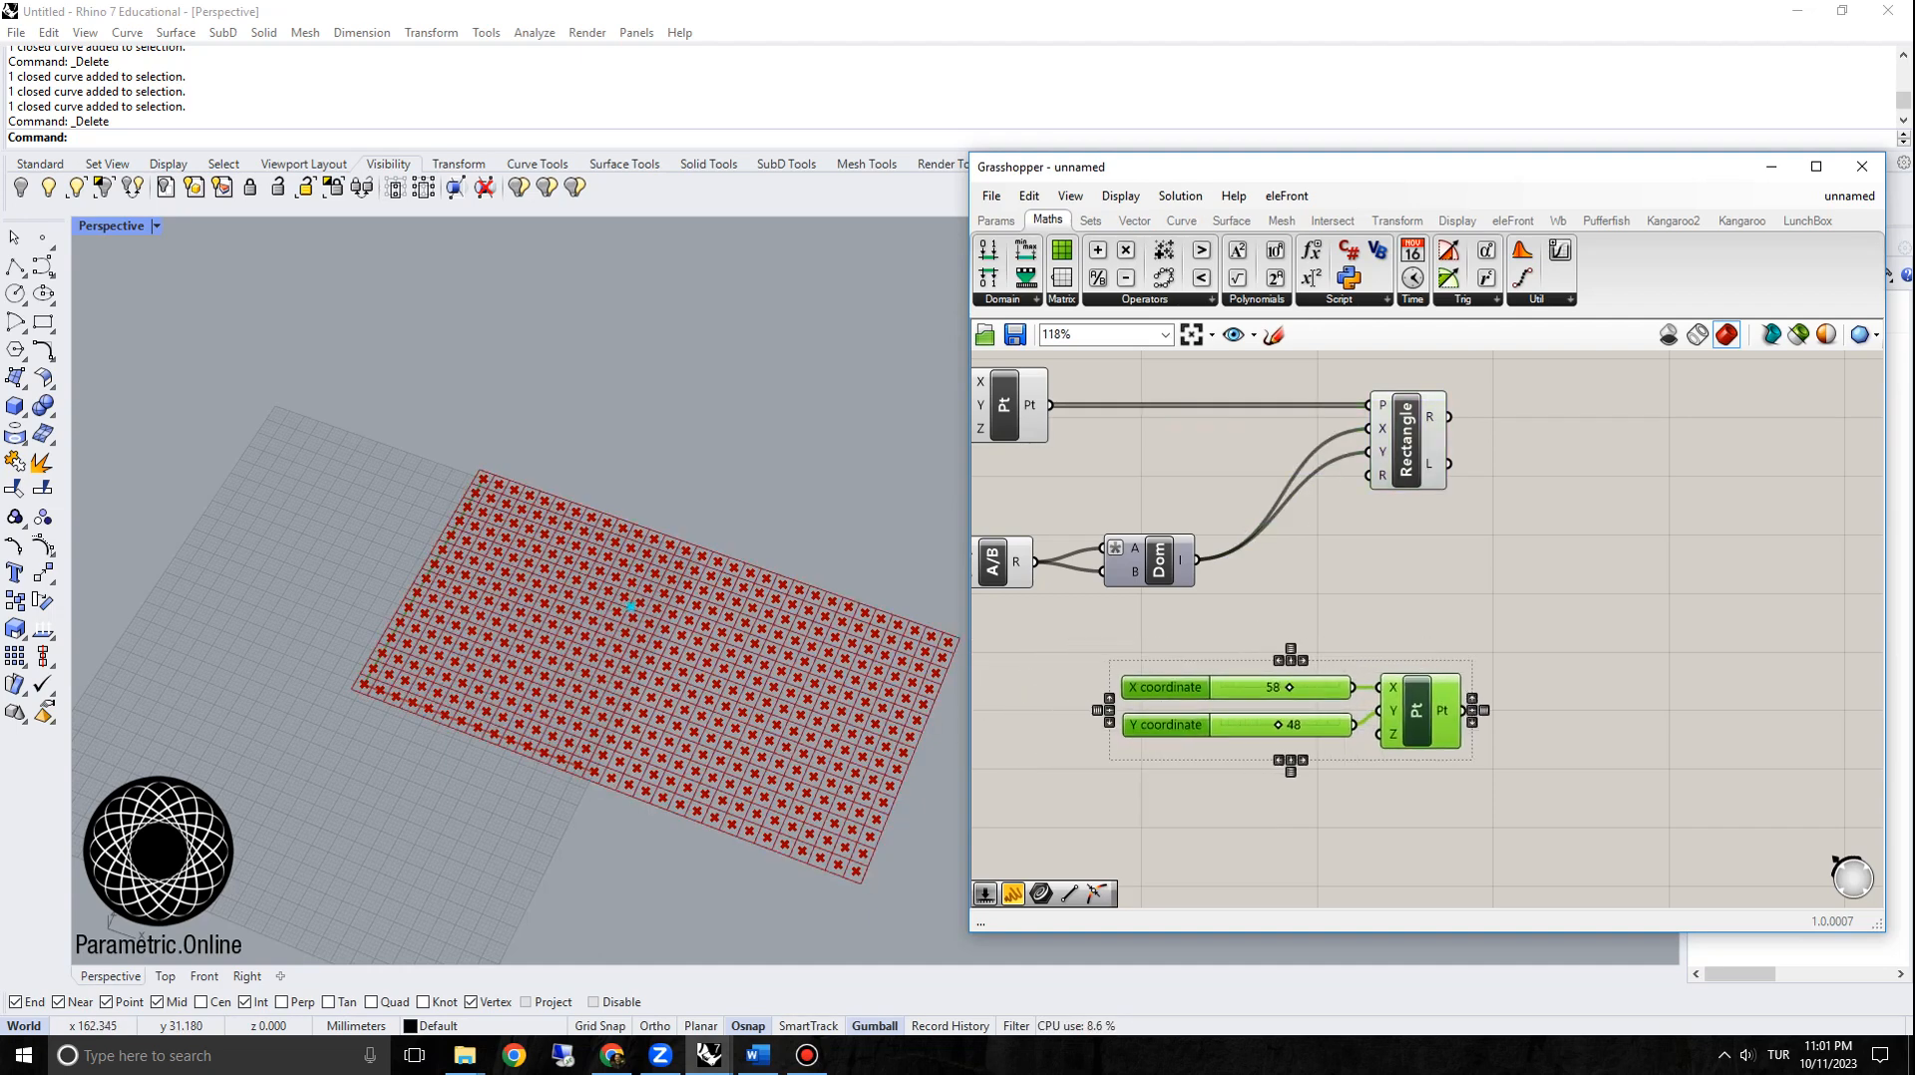
Step: Add a Distance component and connect the grid points to its A input and the copied attractor point to B
double_click(1535, 575)
type("distanc")
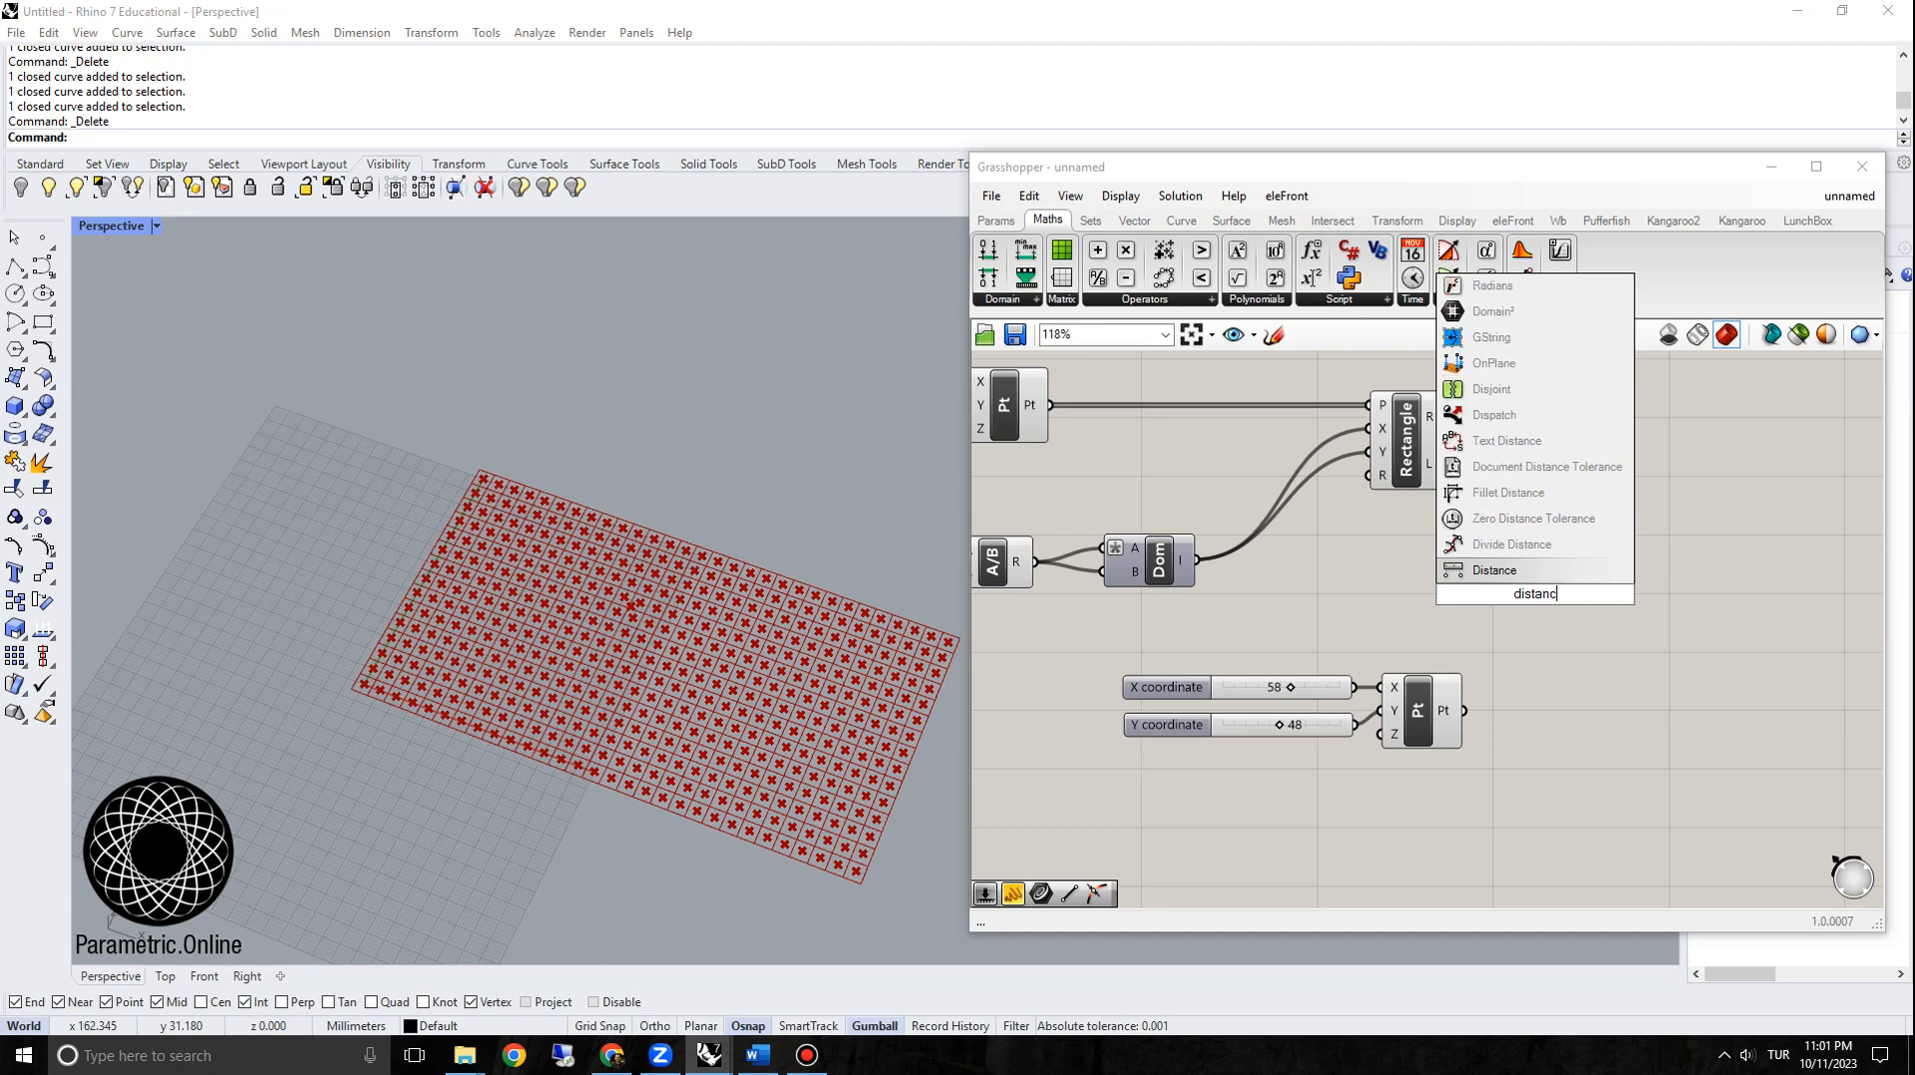
left_click(1494, 571)
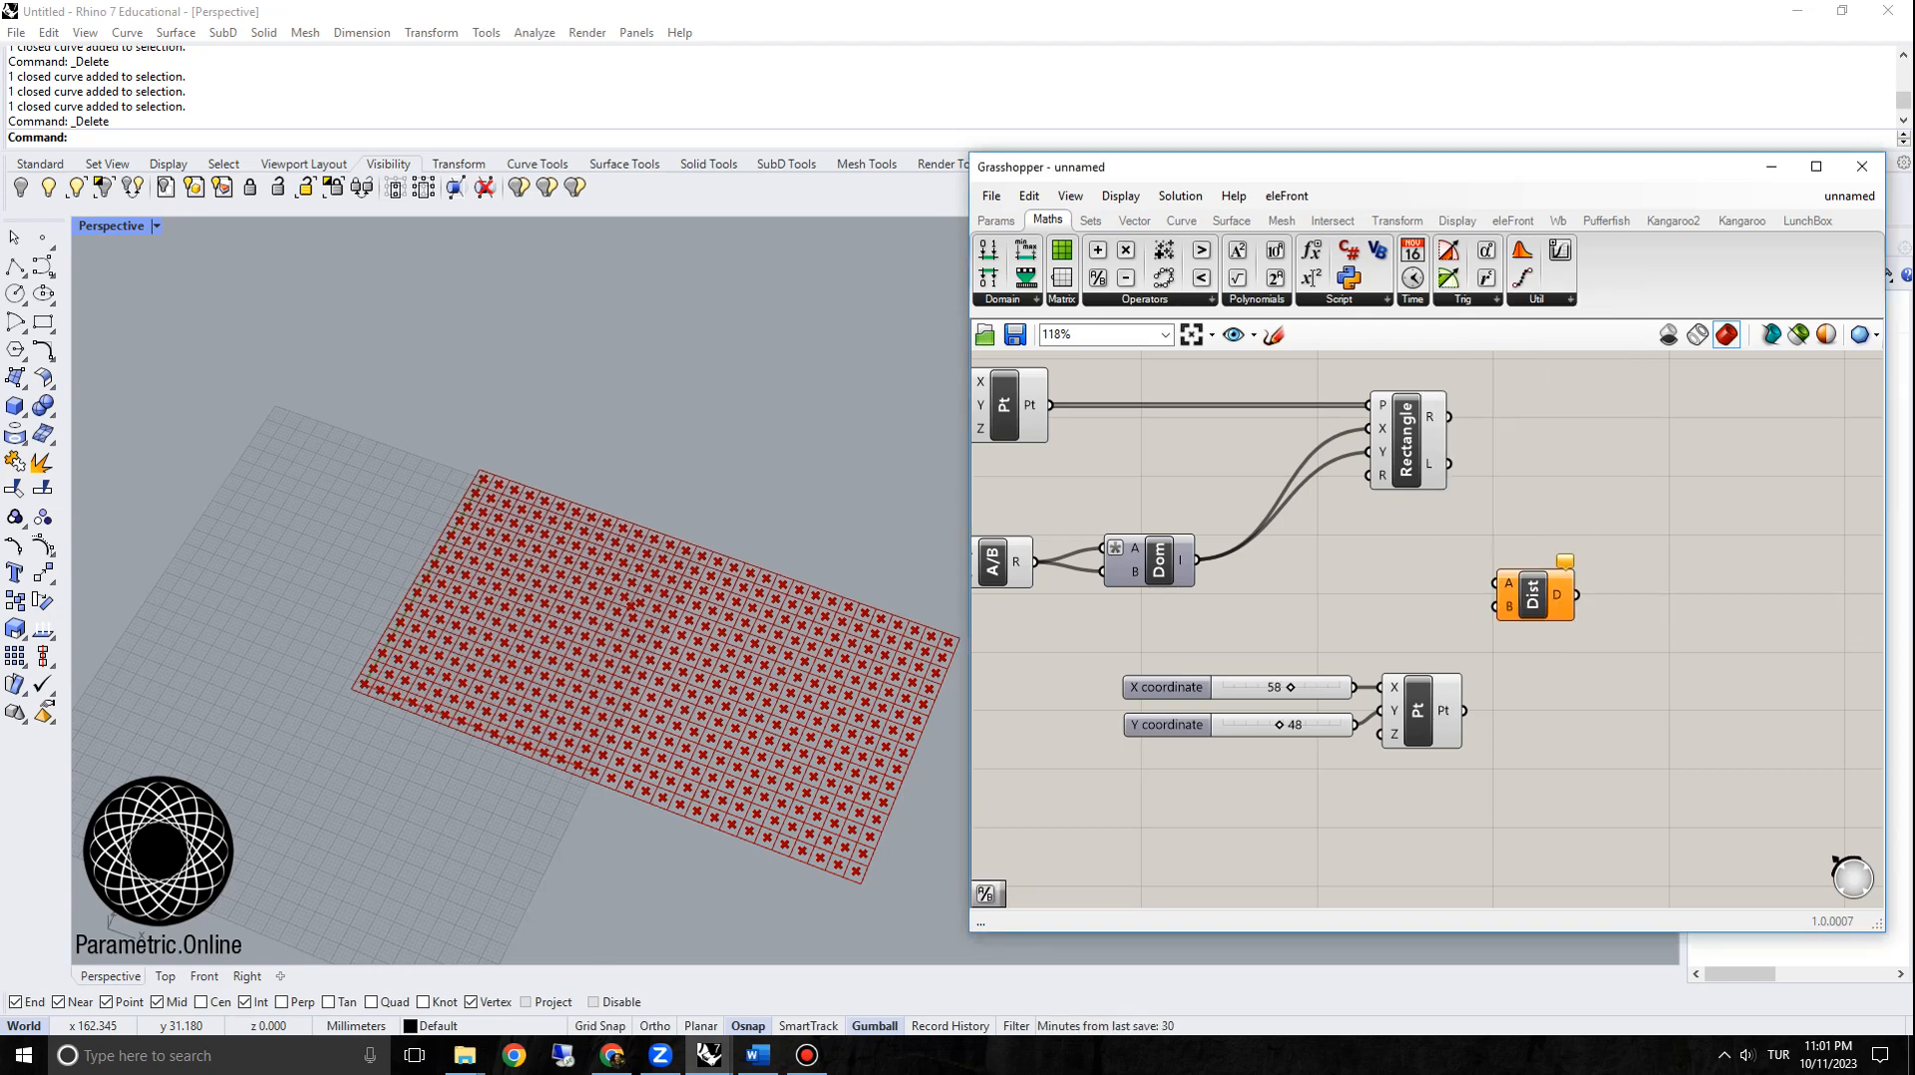
right_click_drag(1277, 499, 1349, 485)
left_click_drag(1122, 392, 1569, 570)
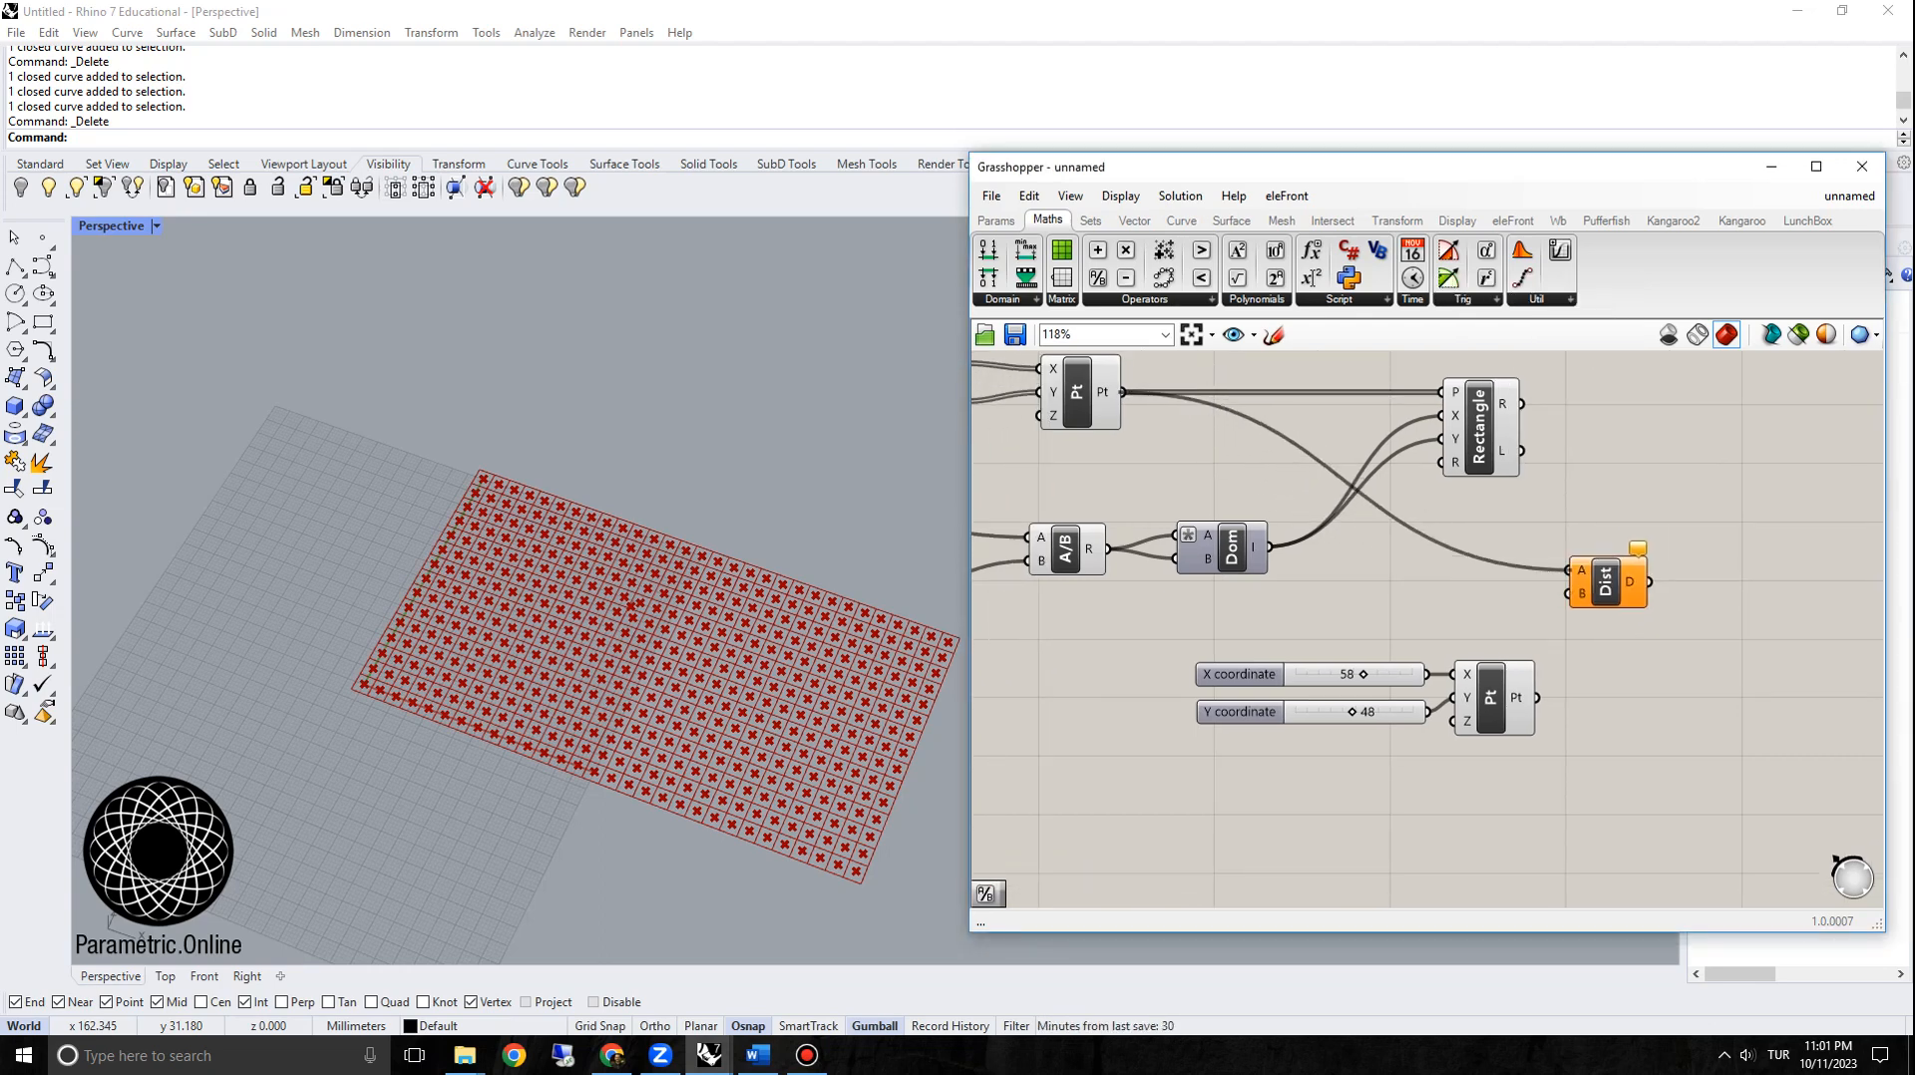
left_click_drag(1537, 698, 1570, 594)
Step: Shift the attractor point group closer to the domain and line up the Distance component beside its Construct Point
left_click_drag(1532, 775, 1177, 674)
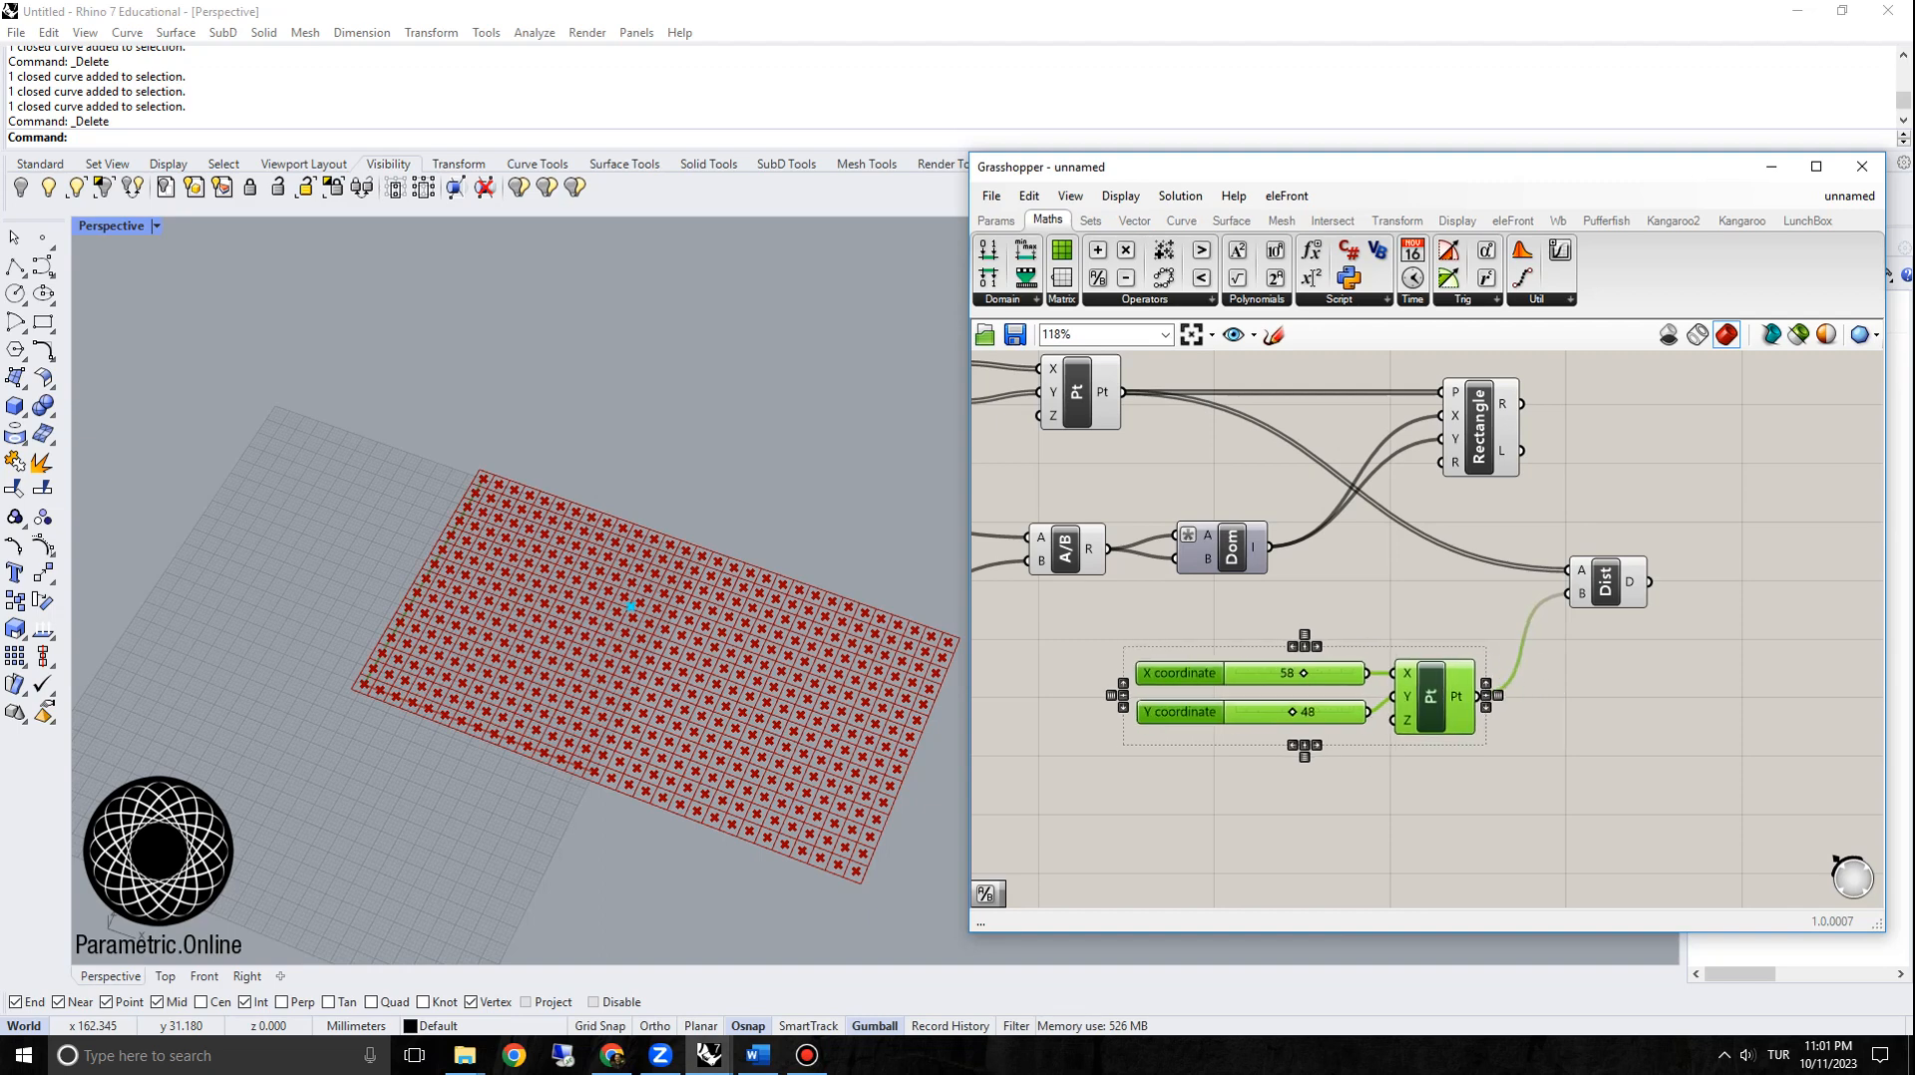
left_click(1416, 798)
left_click(1605, 581)
right_click_drag(1646, 668, 1439, 652)
left_click_drag(1396, 569, 1394, 645)
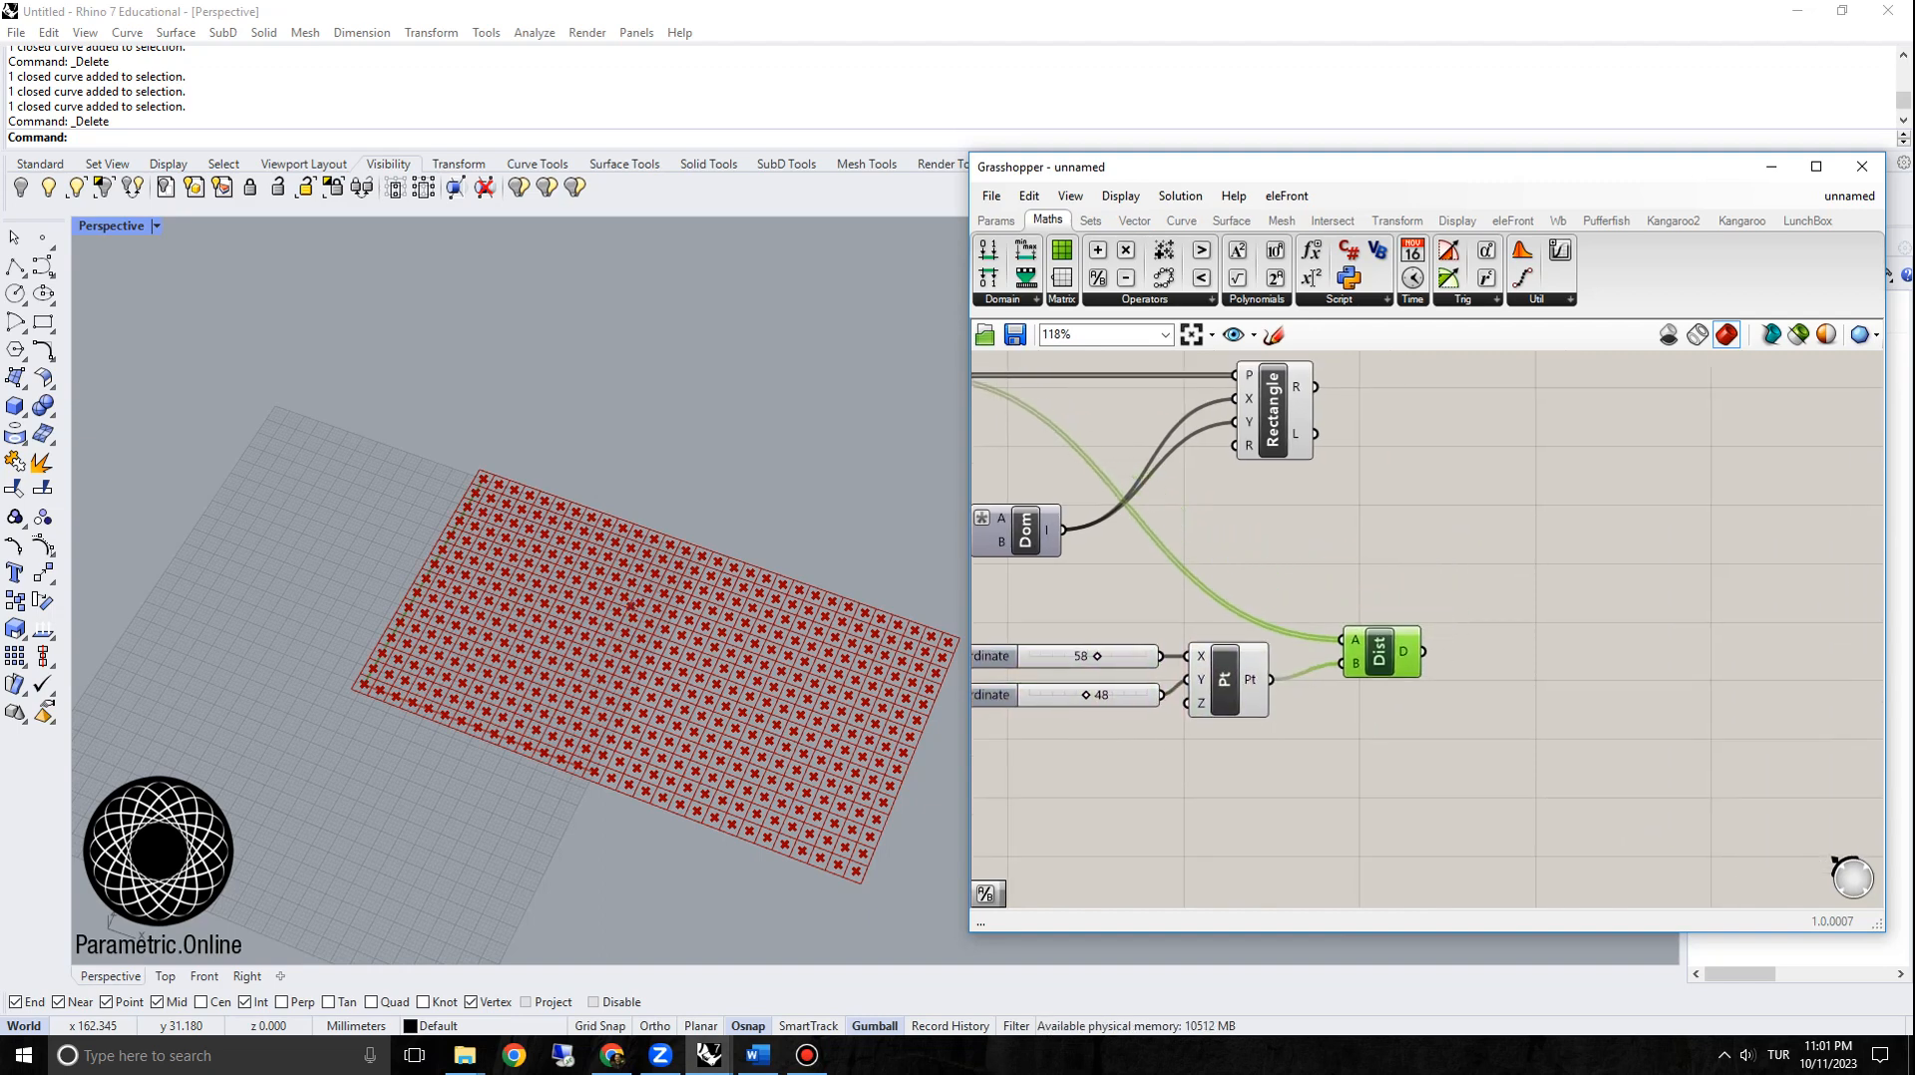
Step: Examine how the original attractor definition processes its distances and compare it with the new branch
scroll(1406, 646, "down", 4)
right_click_drag(1411, 549, 1226, 760)
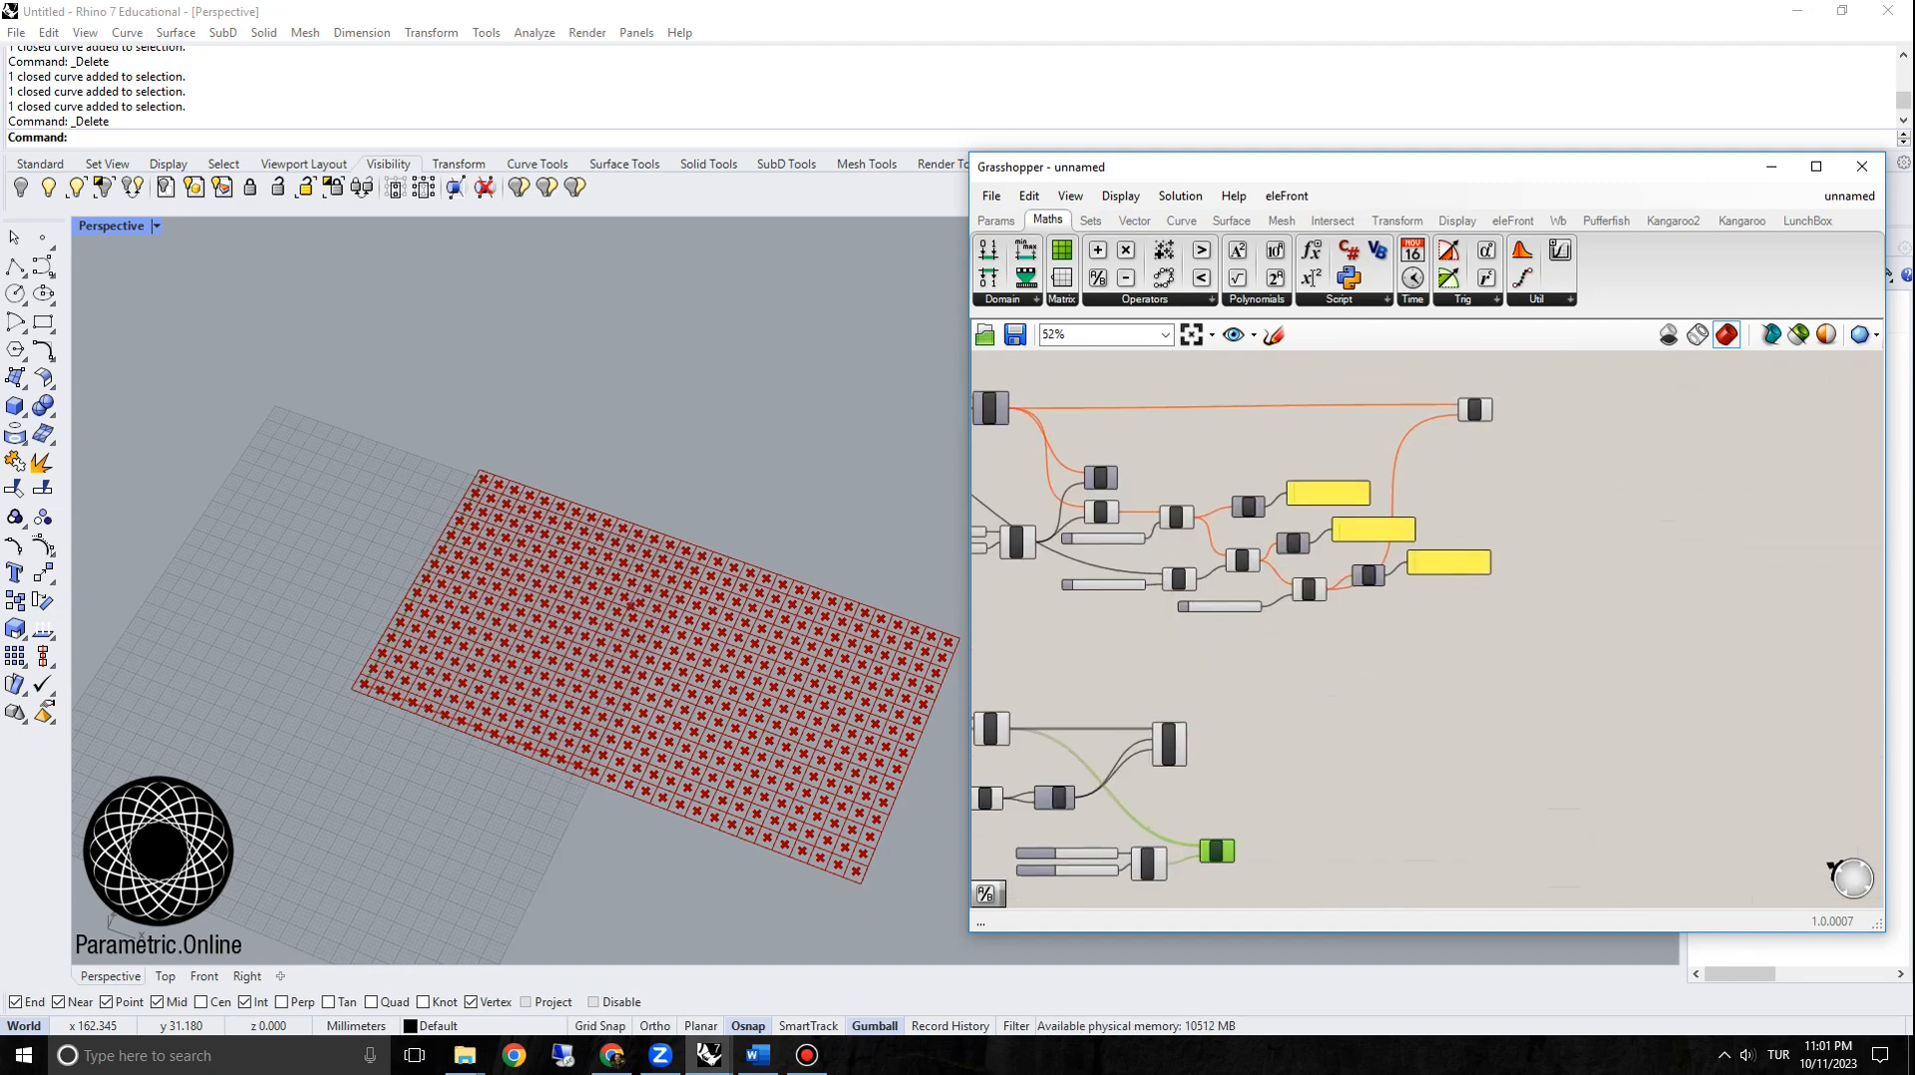
scroll(1092, 489, "up", 3)
scroll(1287, 399, "down", 5)
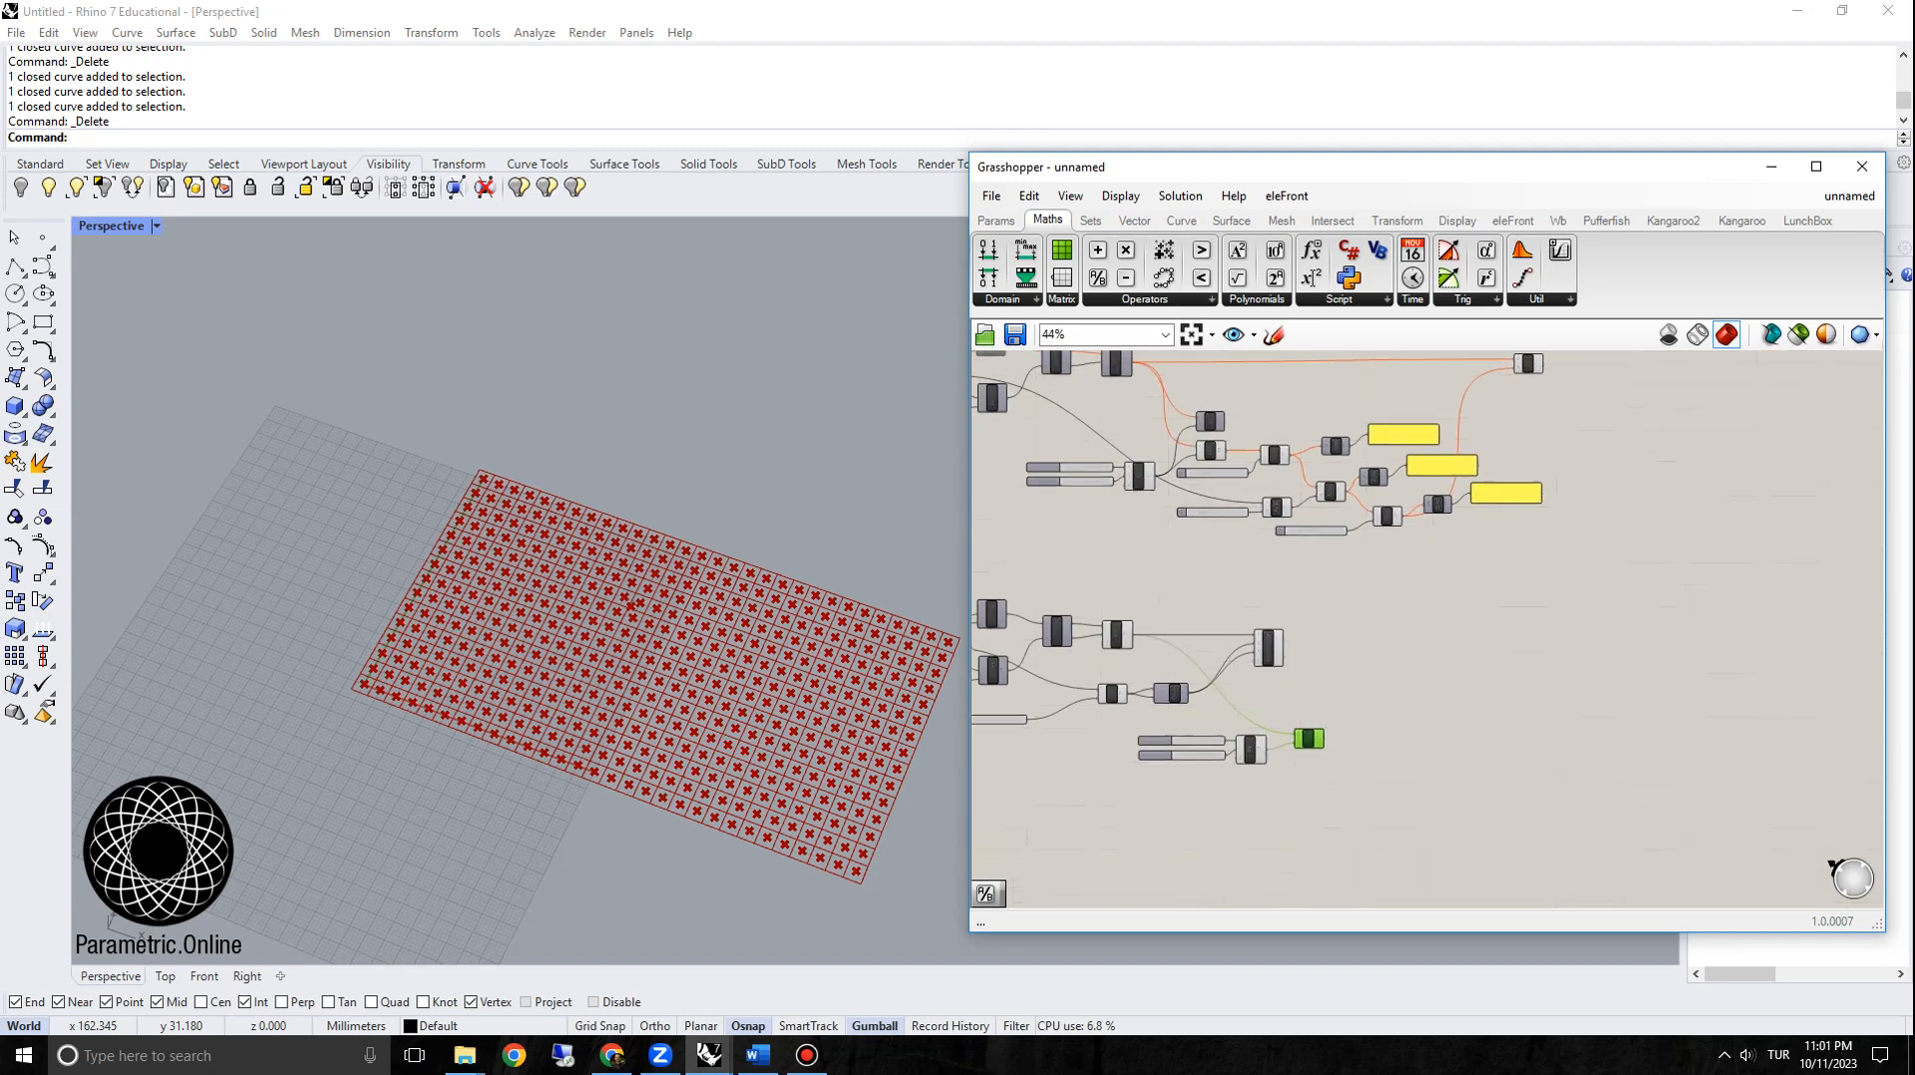
scroll(1276, 498, "up", 5)
right_click_drag(1327, 837, 1296, 429)
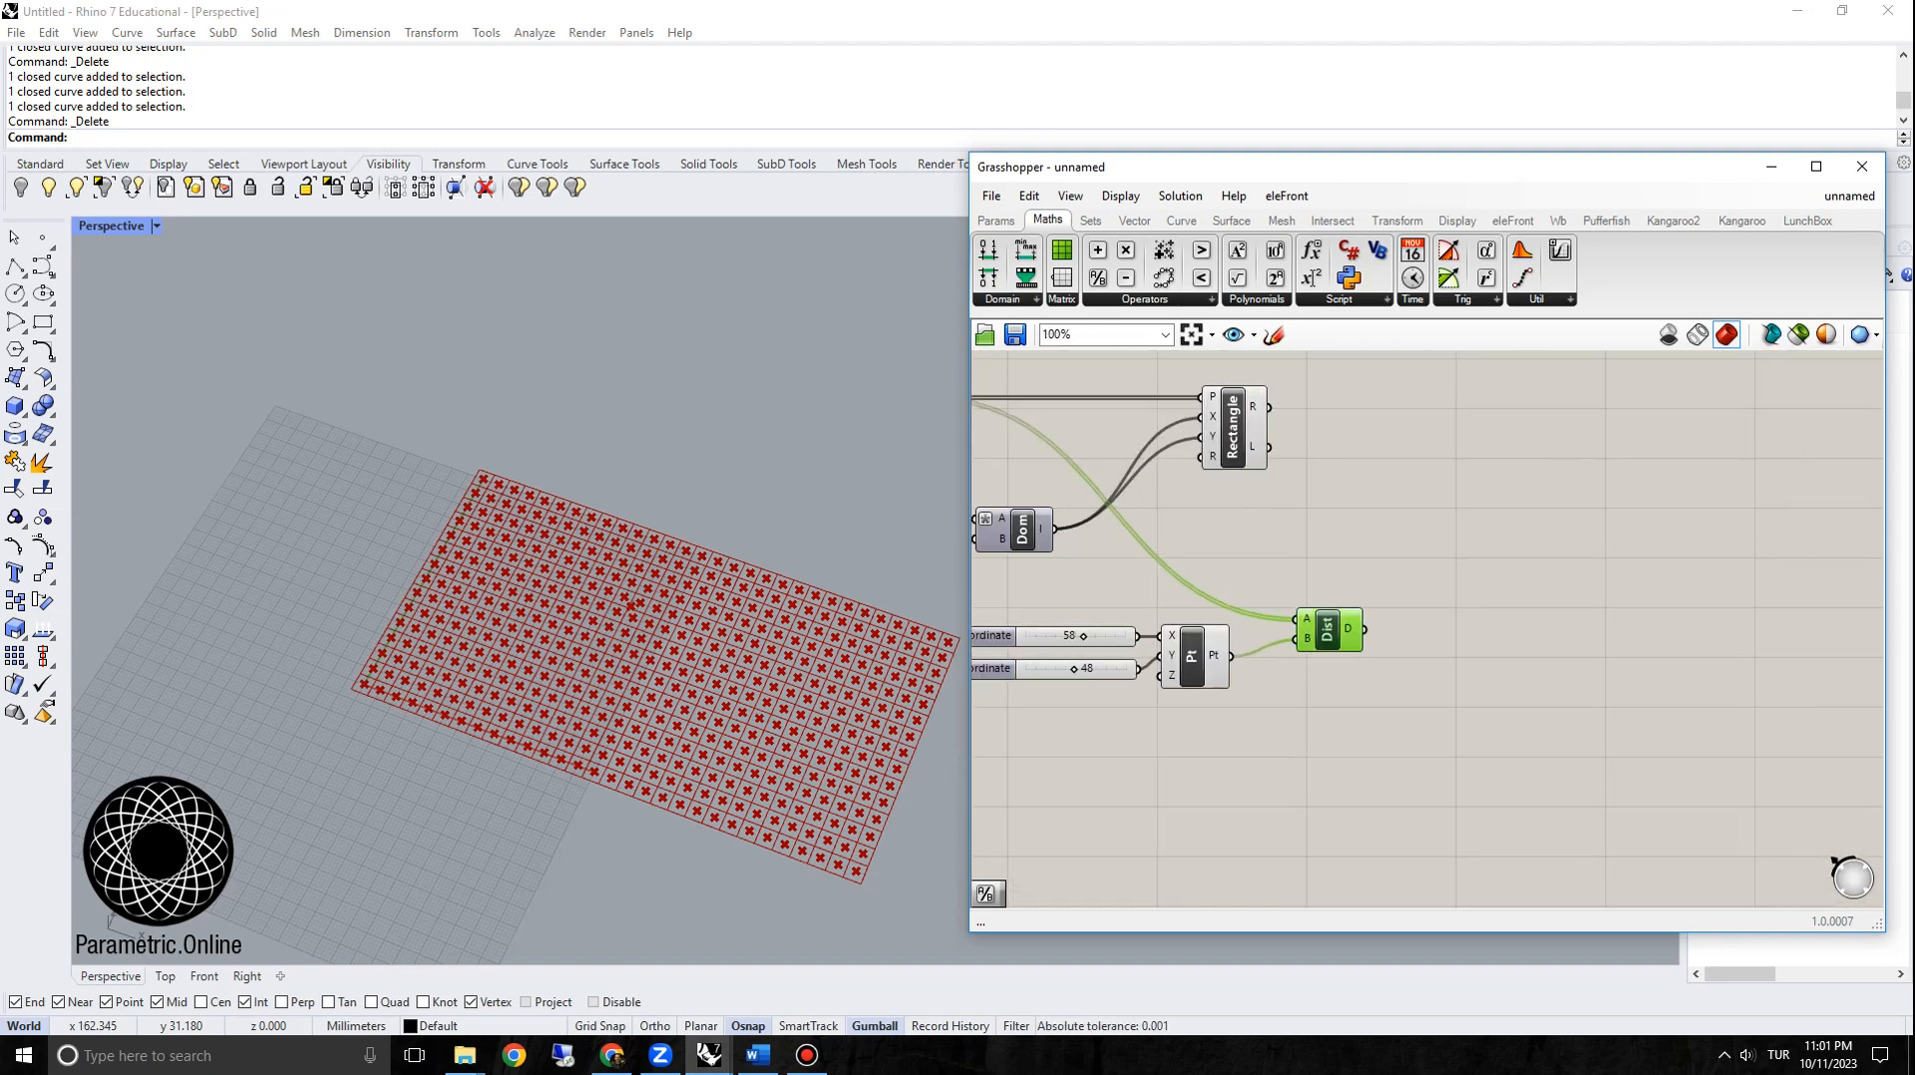
scroll(1346, 676, "down", 4)
scroll(1383, 624, "up", 4)
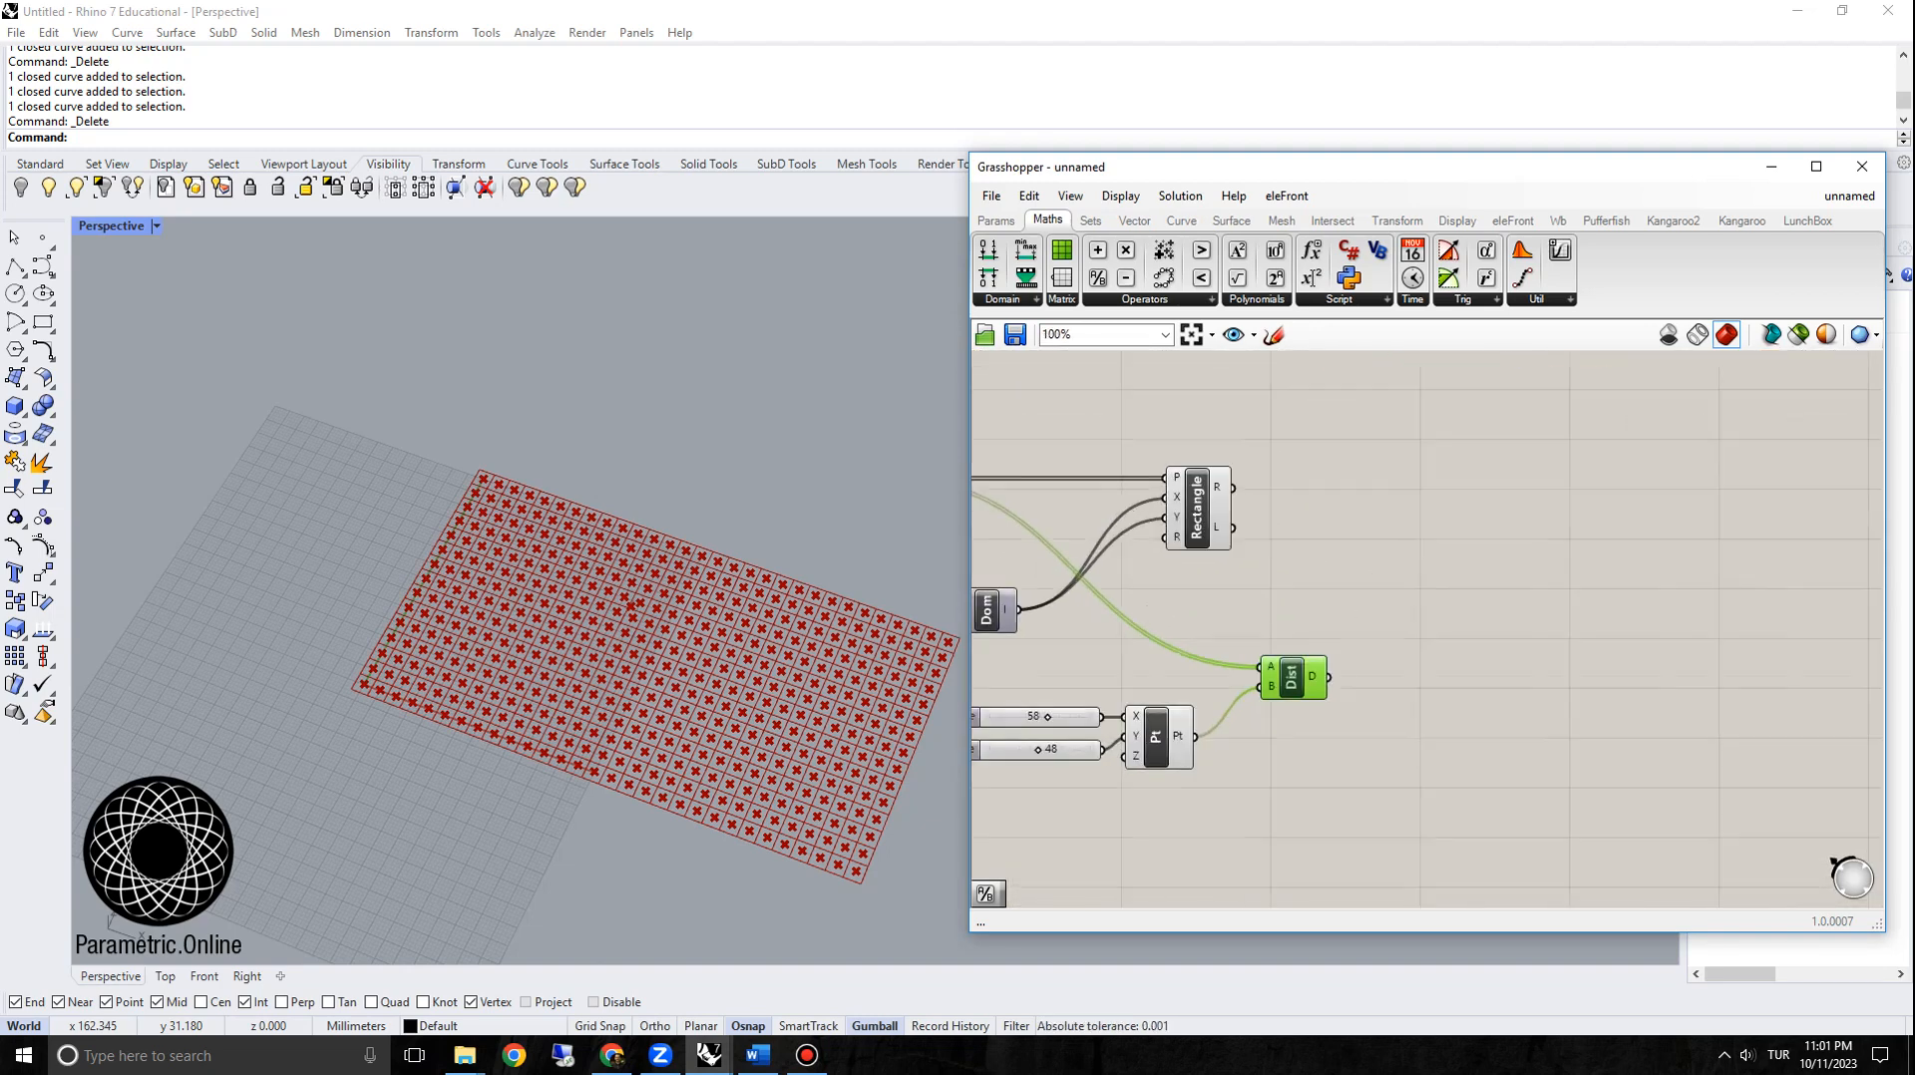
Step: Add a Remap Numbers component after the Distance component, leaving a gap between them
double_click(1386, 643)
type("rema")
left_click(1401, 659)
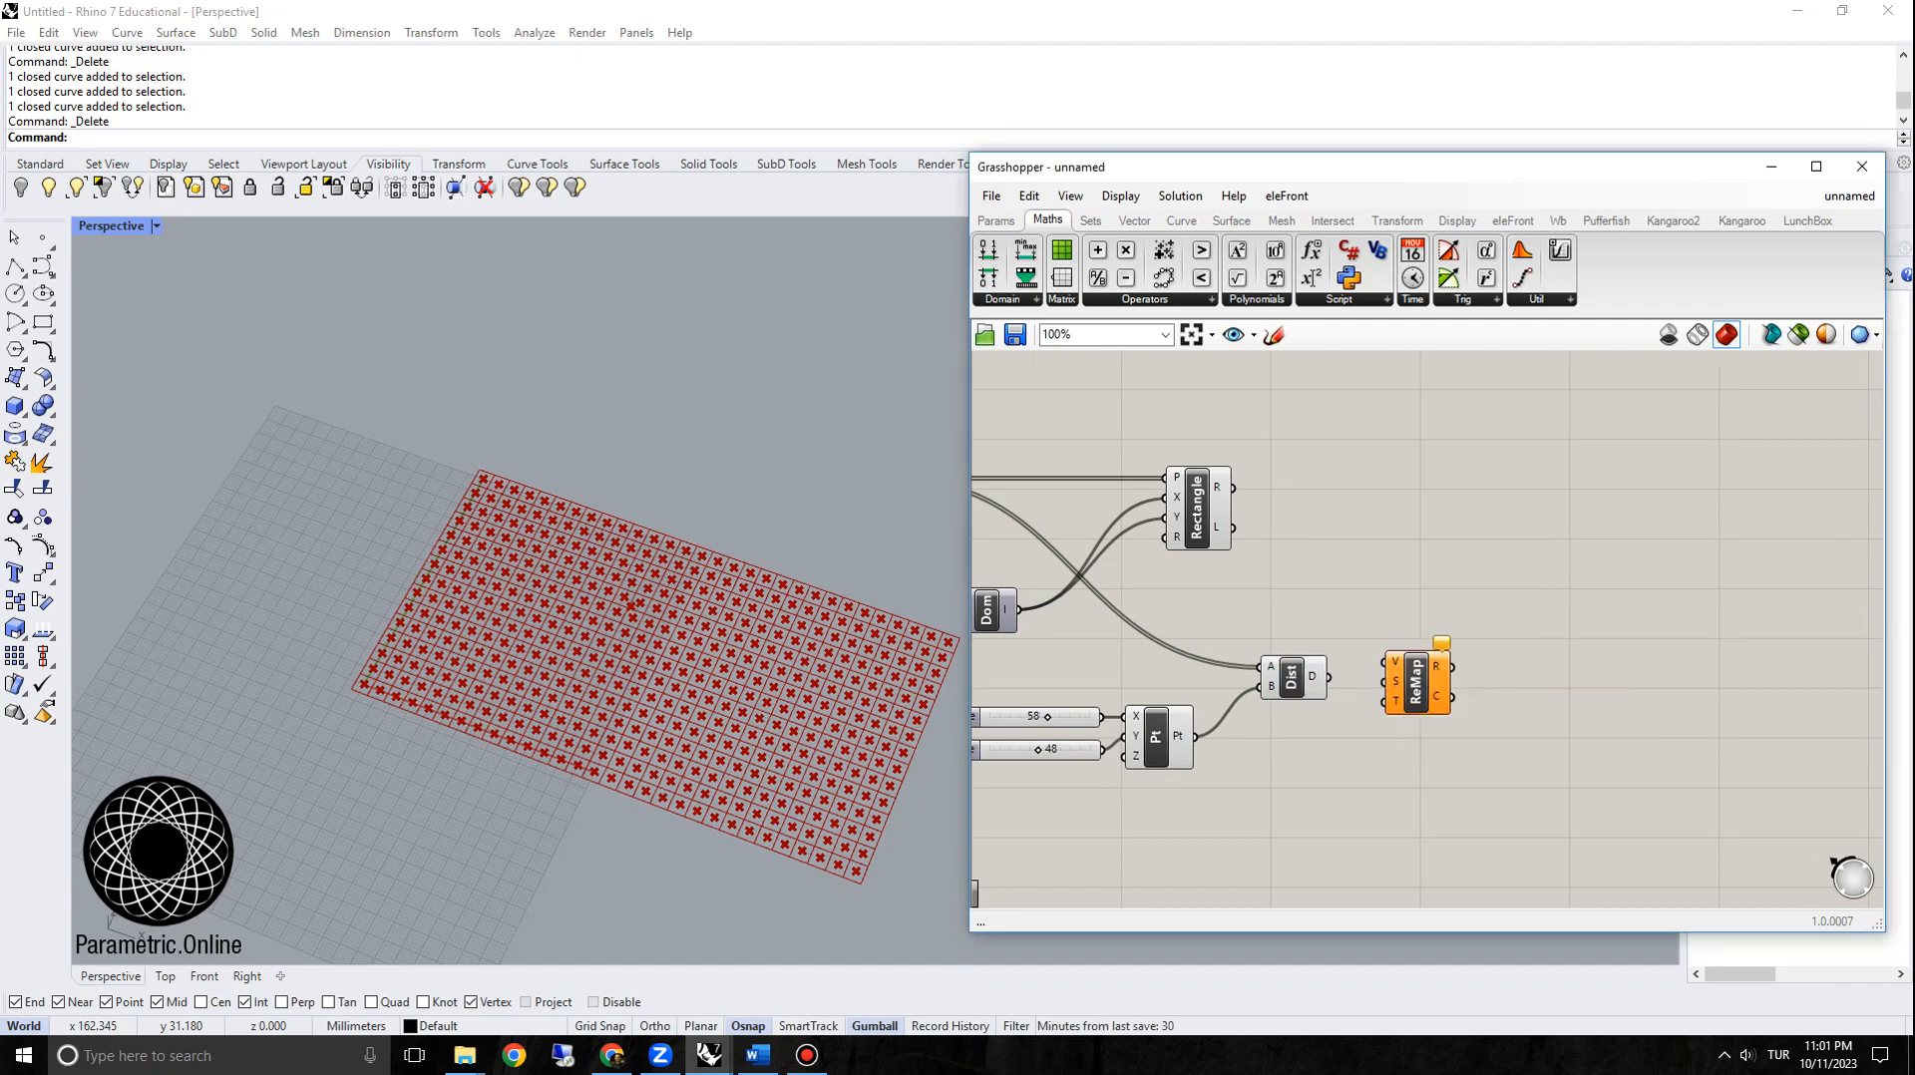
left_click_drag(1415, 686, 1444, 688)
right_click_drag(1446, 688, 1584, 695)
scroll(1473, 891, "up", 2)
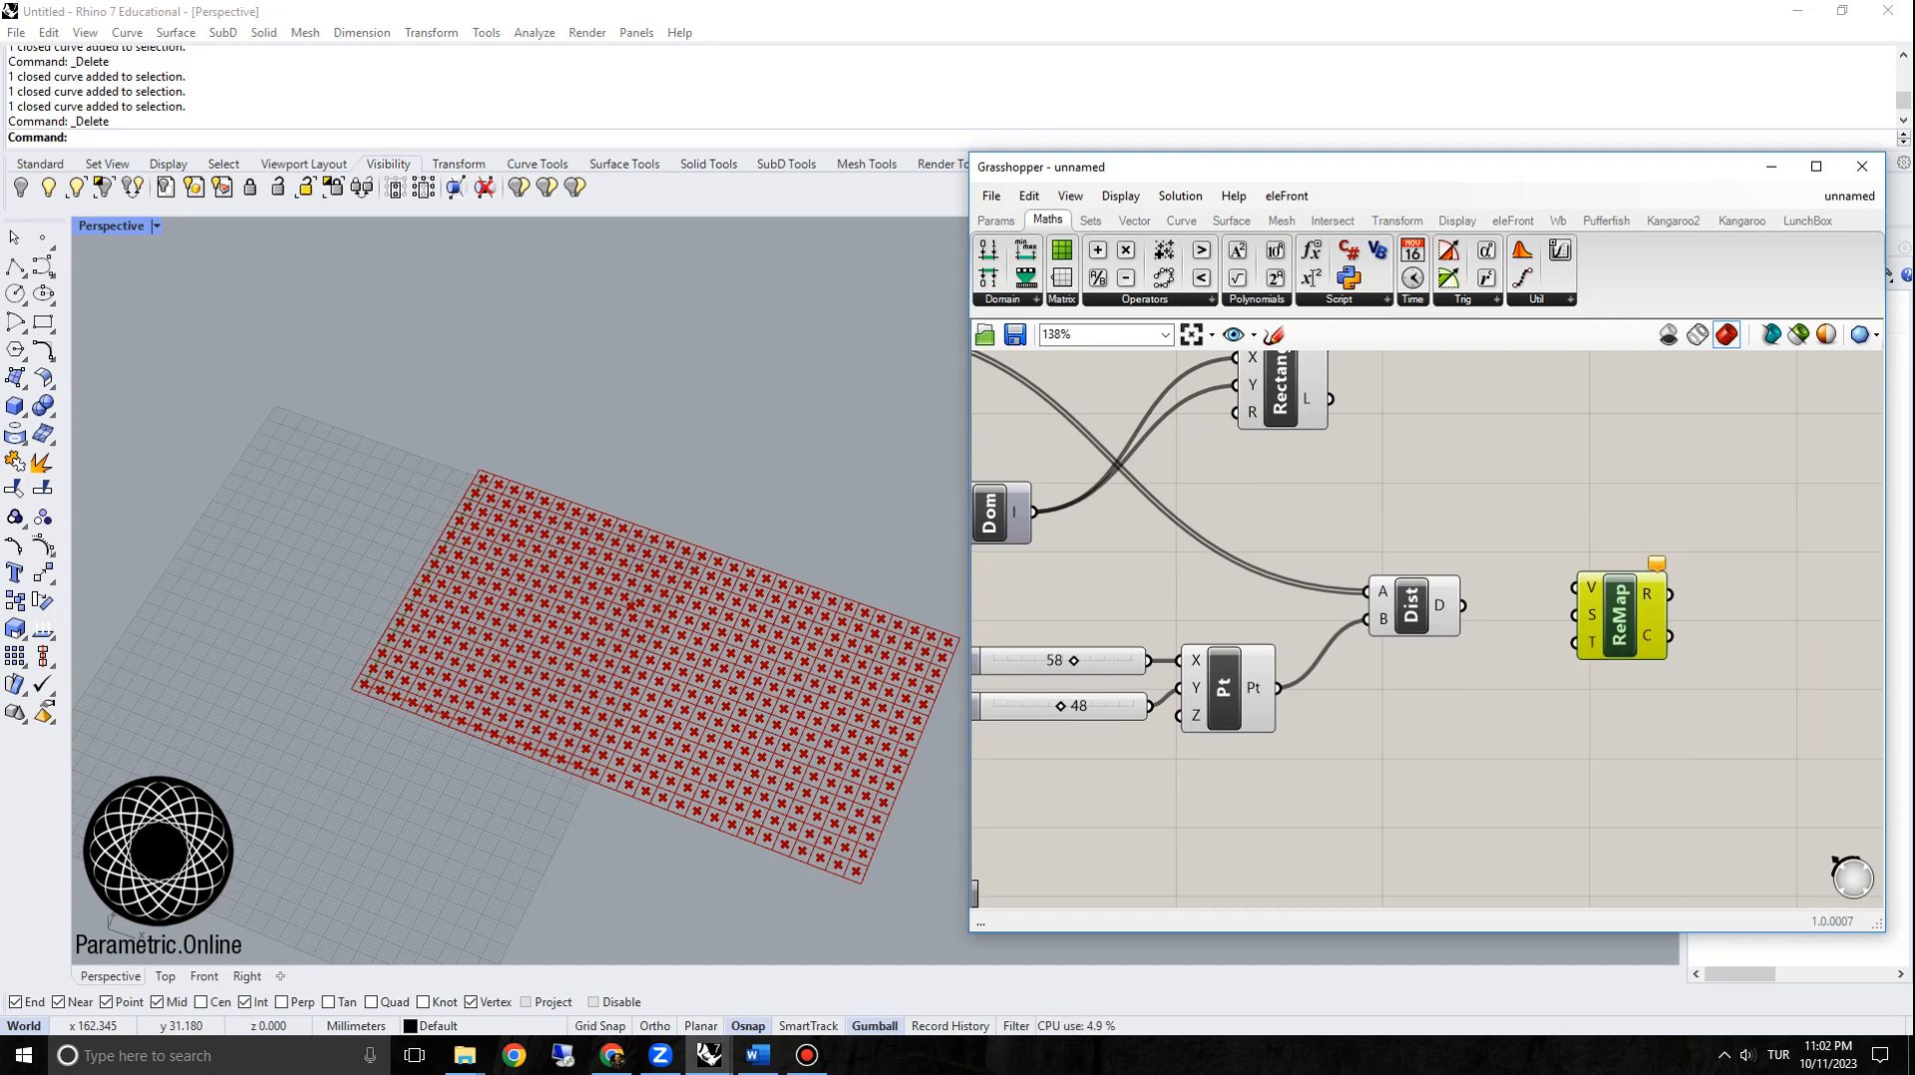
Step: Copy a Bounds component from the original definition to the new branch and feed it the Distance output
scroll(1266, 639, "down", 4)
right_click_drag(1267, 638, 1100, 884)
left_click(1217, 420)
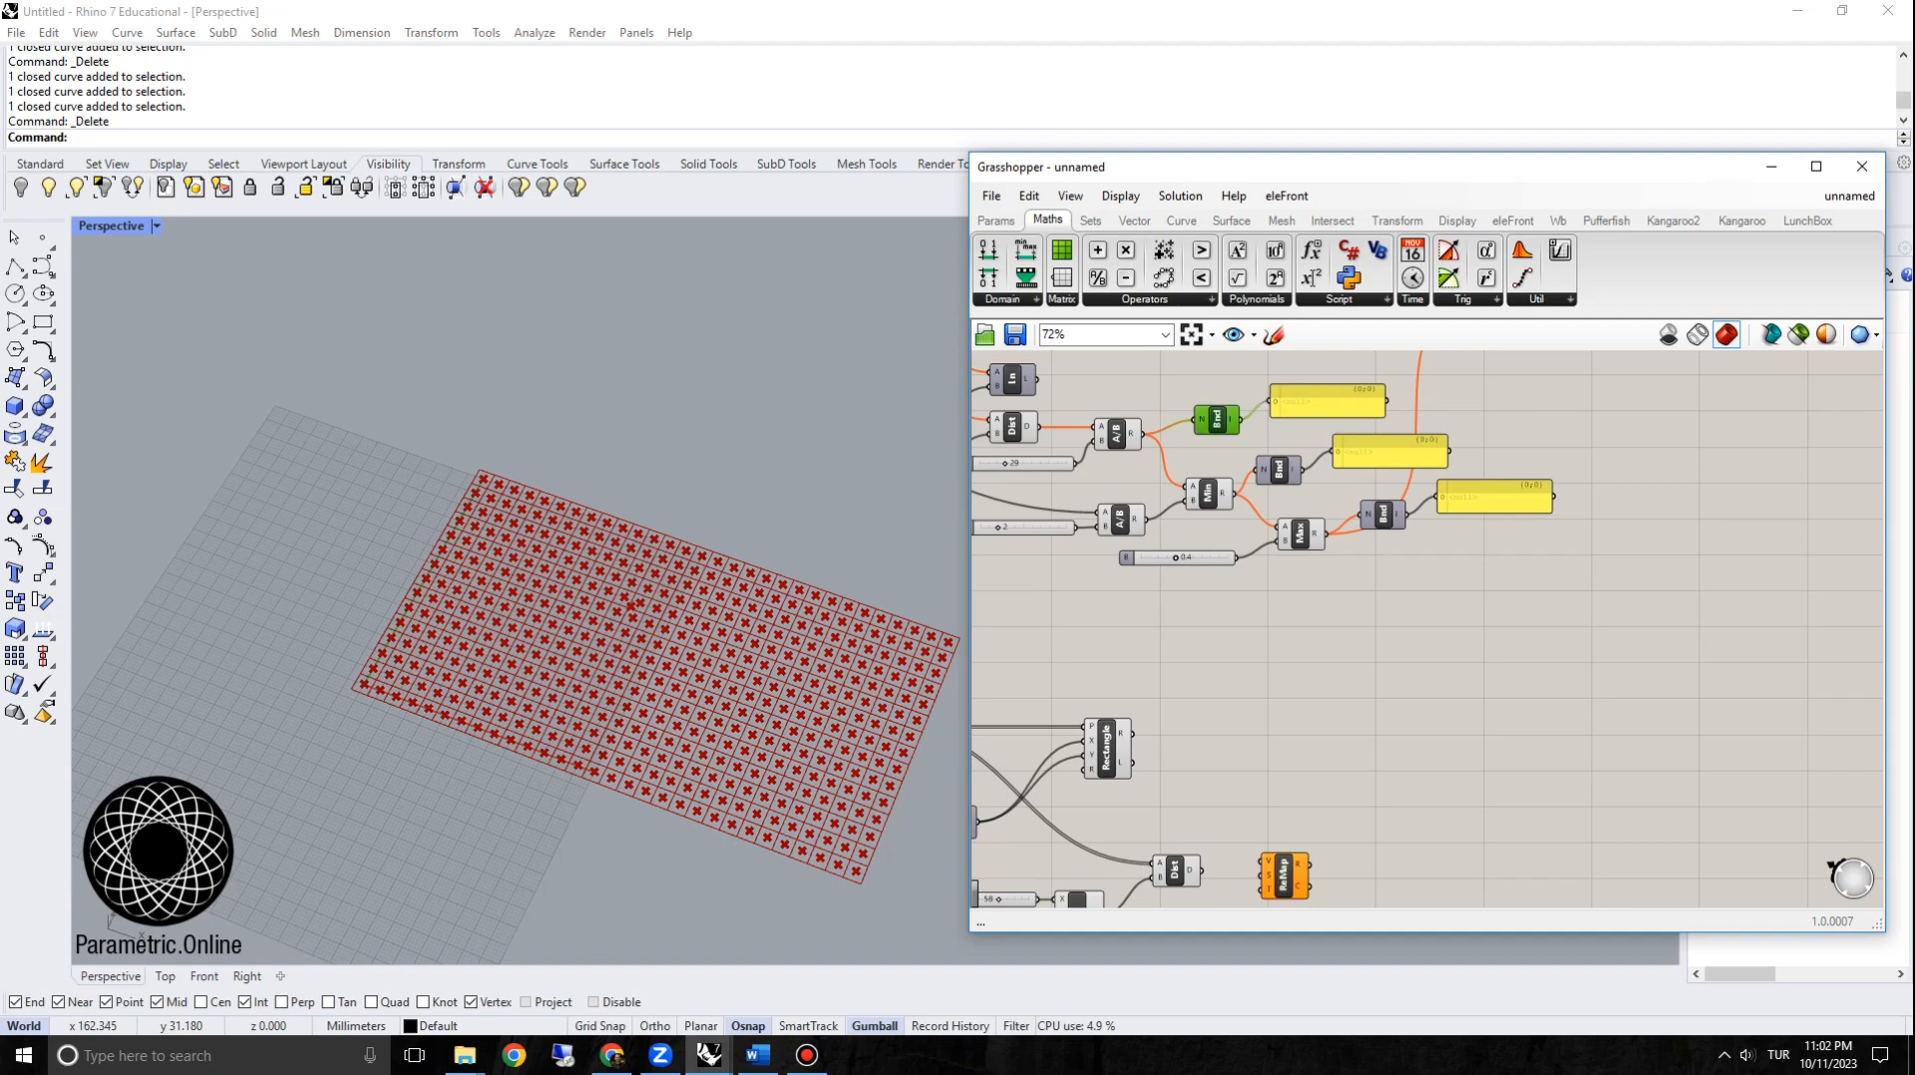
left_click_drag(1216, 420, 1226, 825)
scroll(1227, 828, "up", 3)
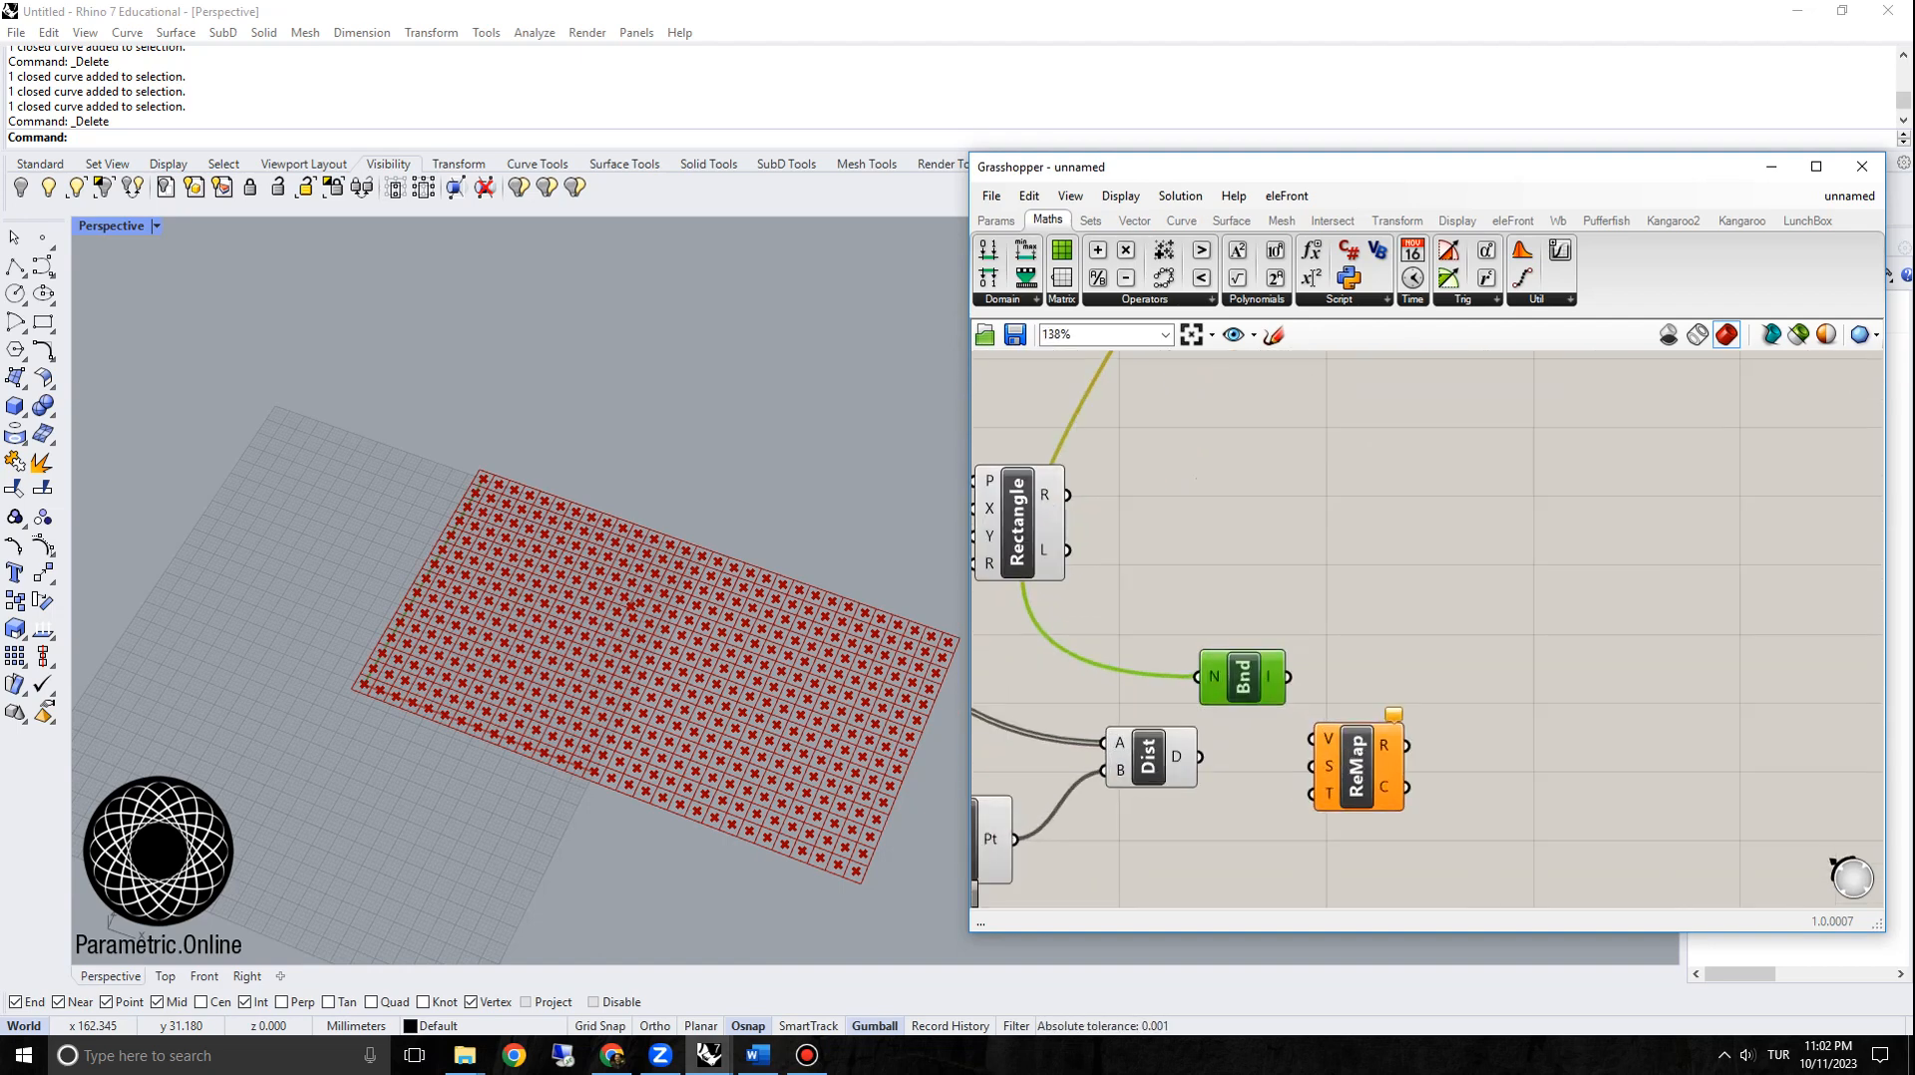
left_click_drag(1199, 757, 1197, 677)
left_click_drag(1243, 678, 1266, 663)
Step: Place Bounds between Distance and ReMap, connecting its output to the source input and the distances to the value input
left_click_drag(1446, 771, 1381, 768)
left_click_drag(1358, 768, 1421, 755)
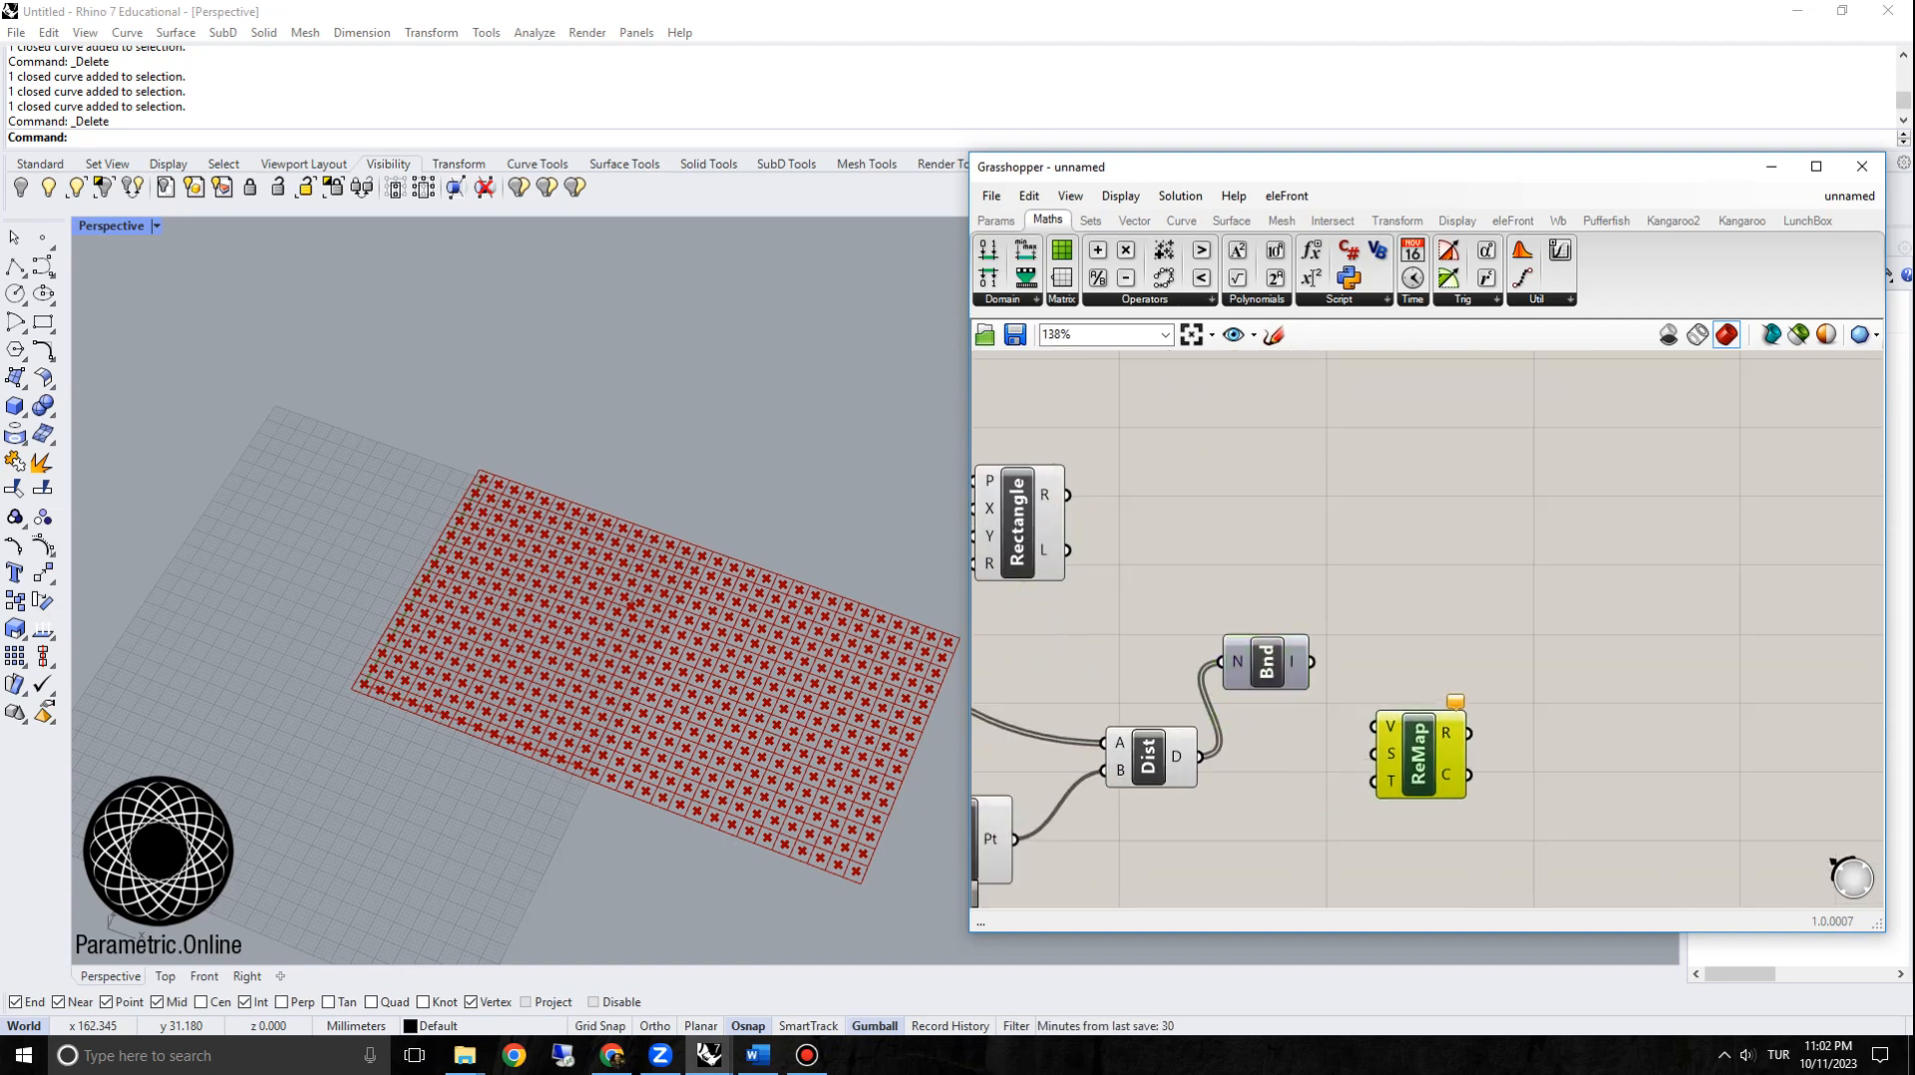
right_click_drag(1421, 755, 1491, 672)
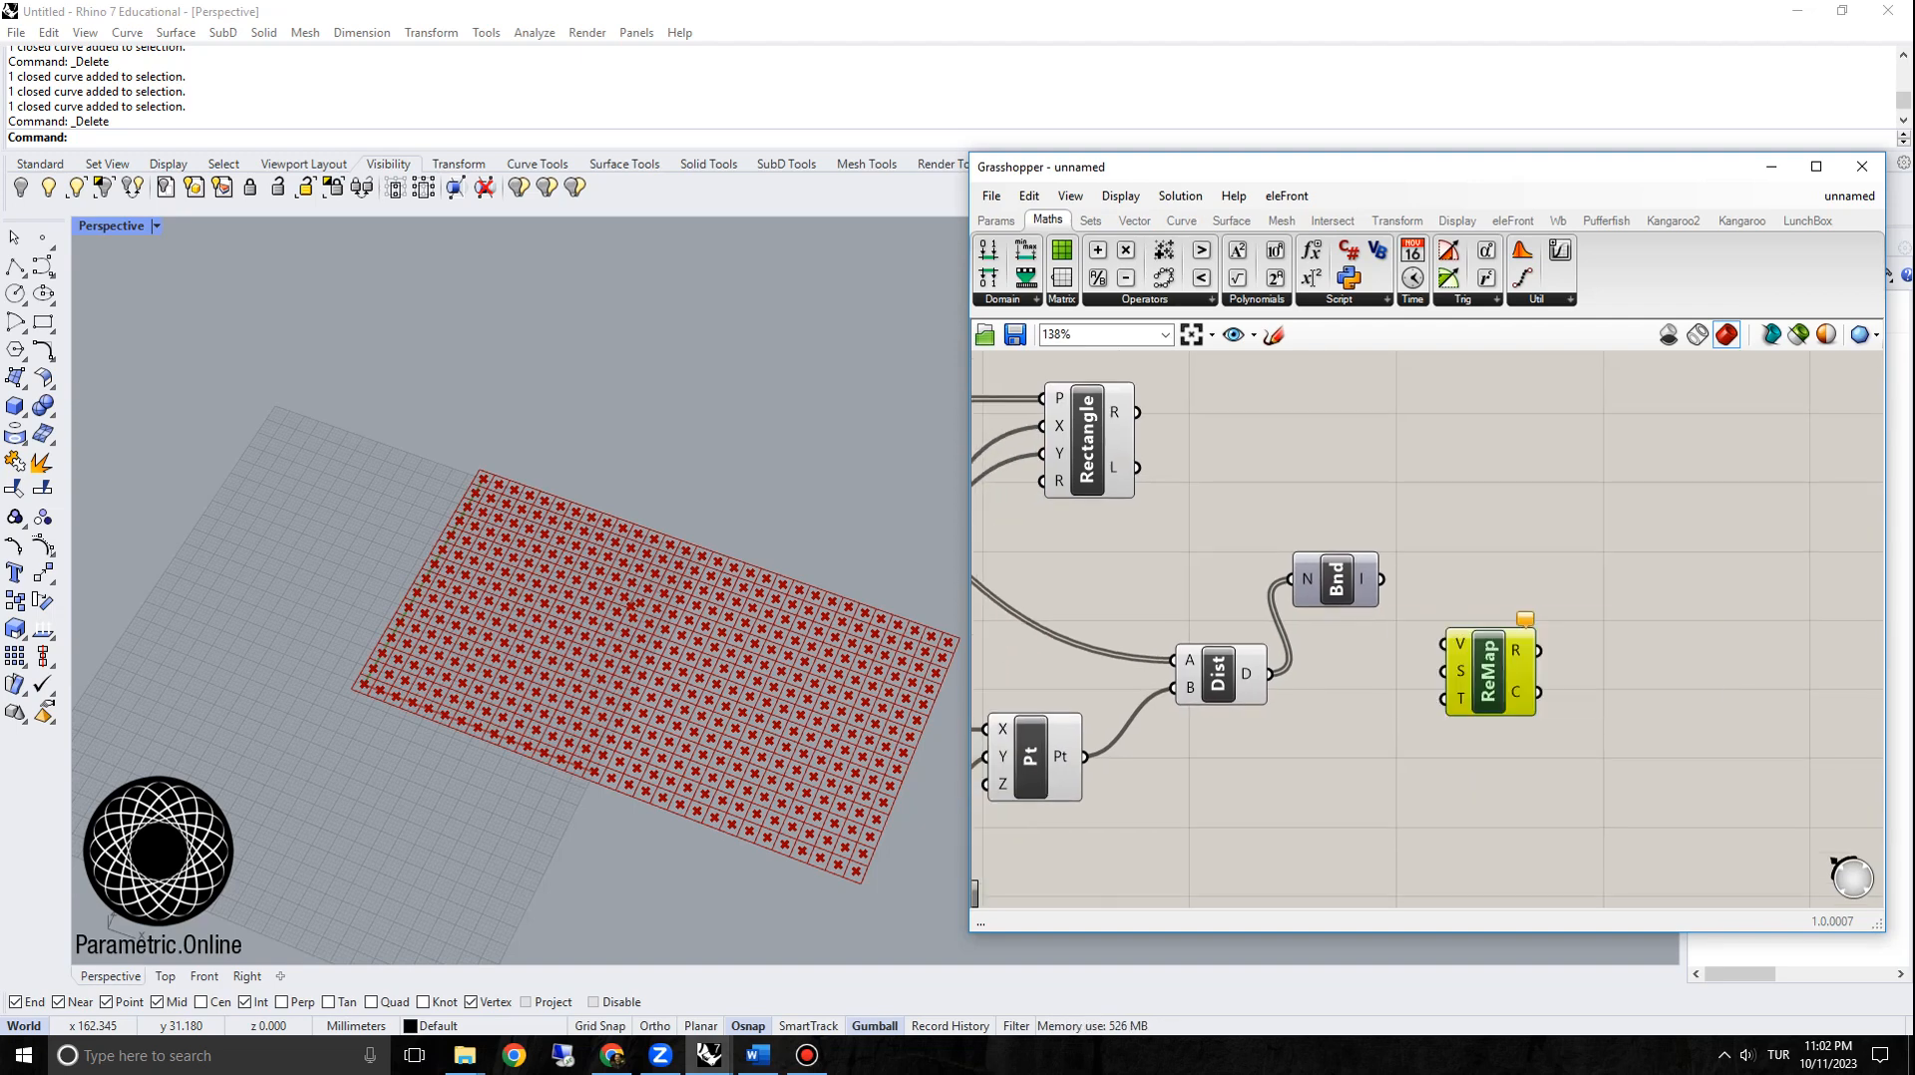
mouse_move(1374, 581)
left_click_drag(1383, 598, 1381, 581)
left_click_drag(1336, 579, 1361, 675)
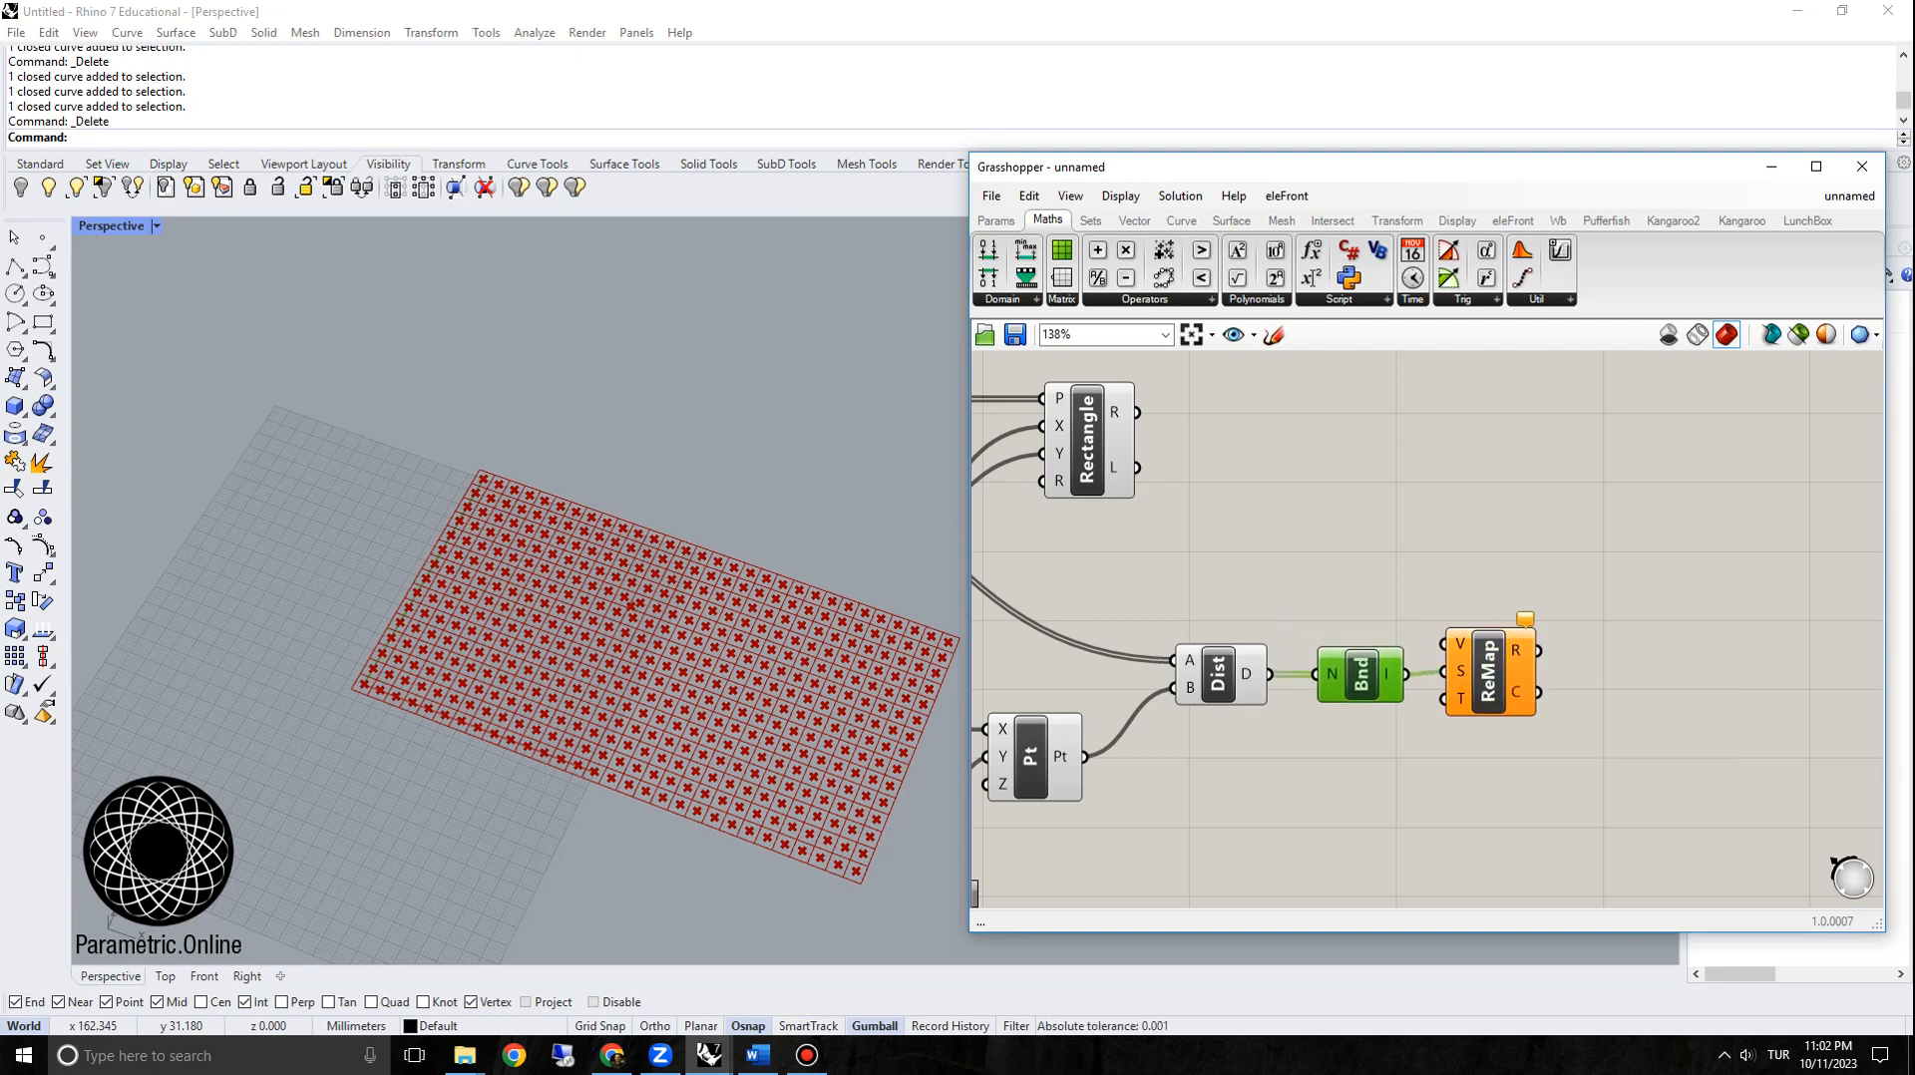
left_click_drag(1269, 674, 1544, 635)
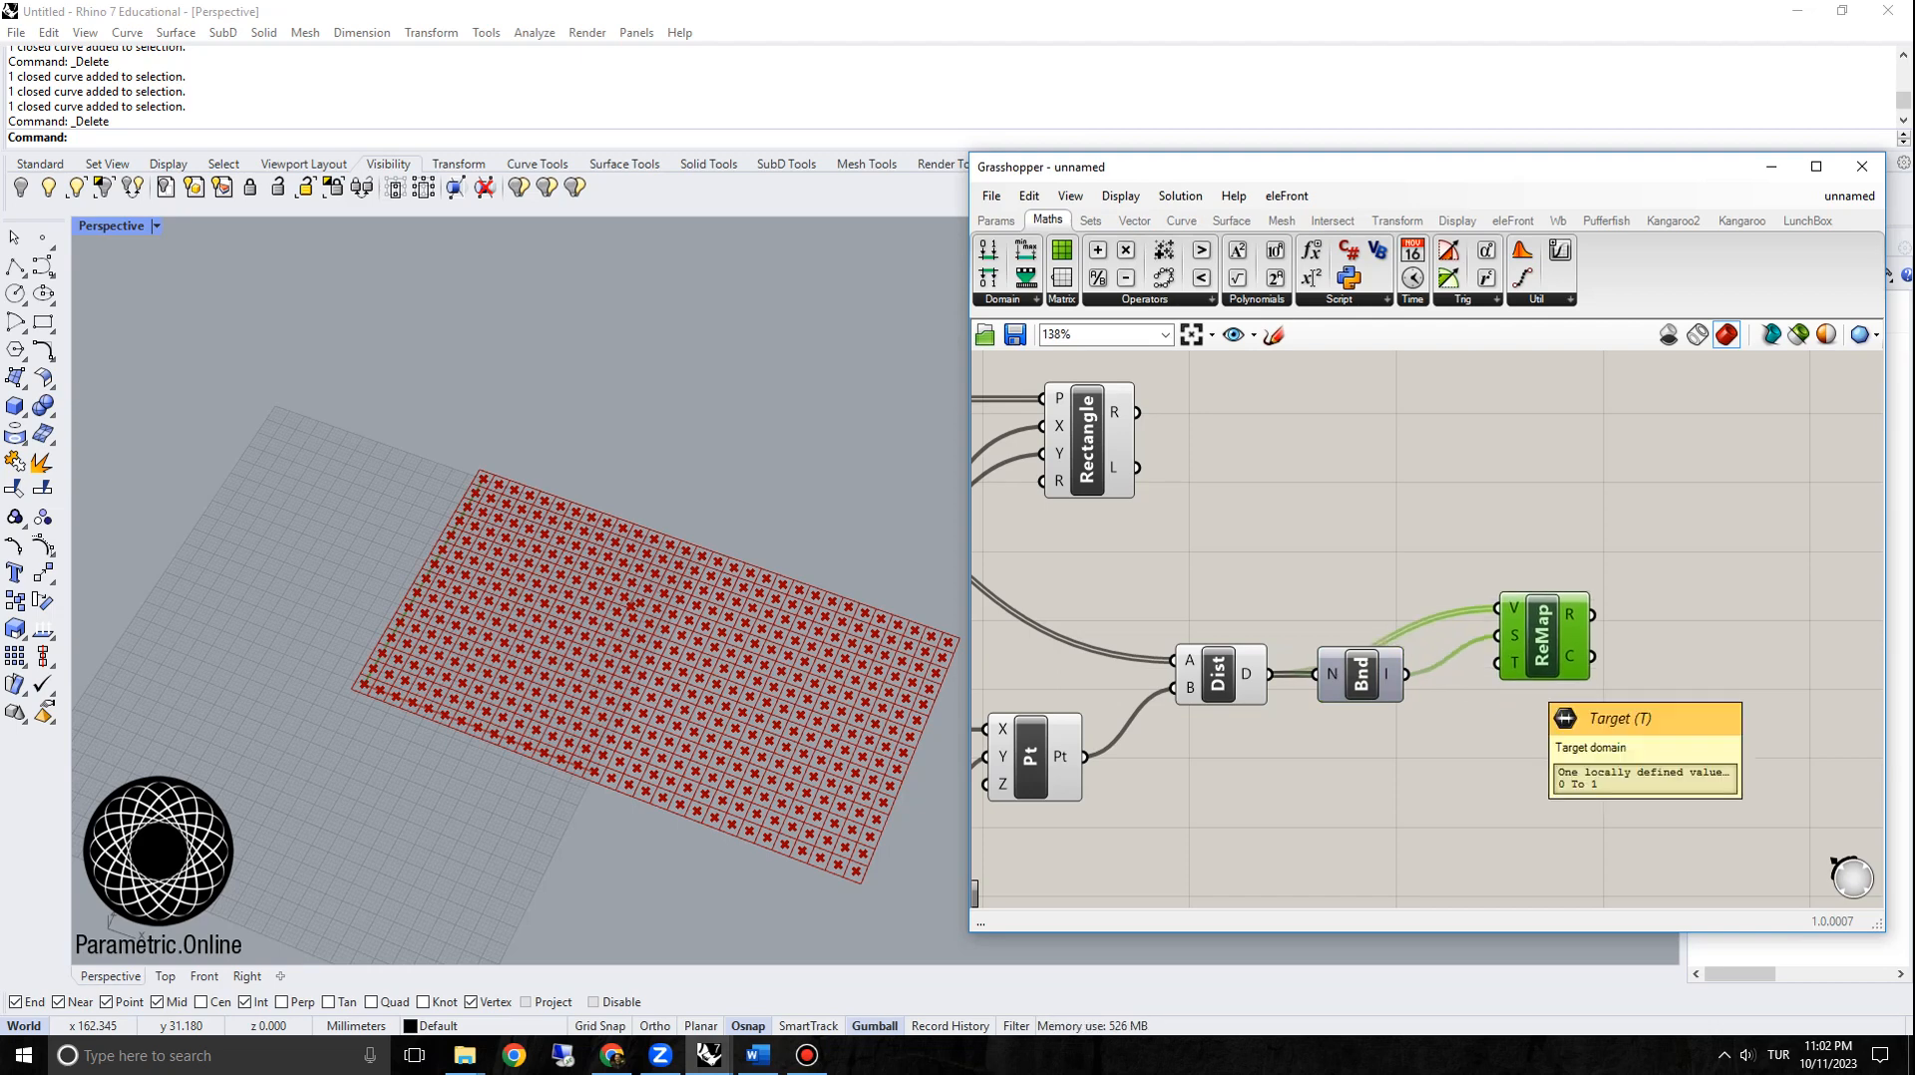
Step: Add a Construct Domain component below the ReMap component for its target range
scroll(1596, 608, "down", 1)
right_click_drag(1515, 663, 1481, 587)
scroll(1685, 596, "down", 1)
double_click(1402, 668)
type("c")
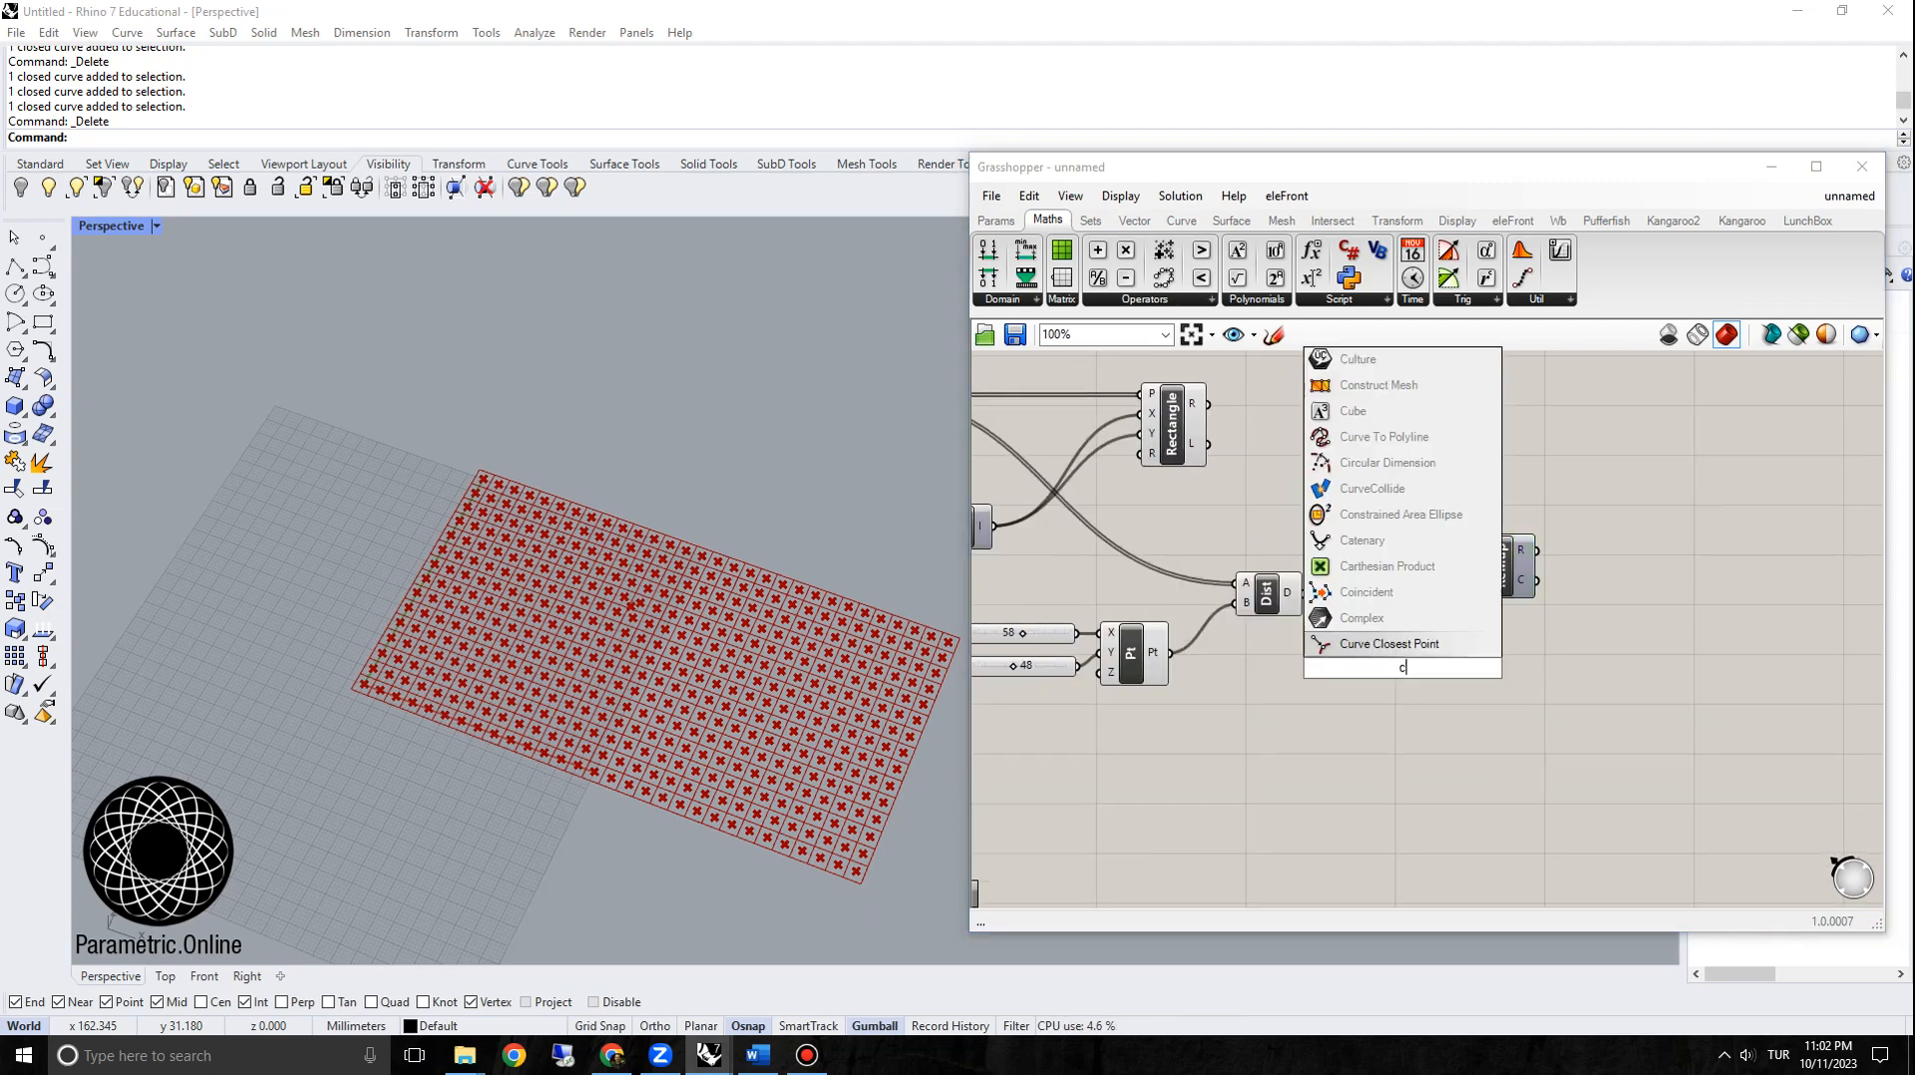
type("onstruc")
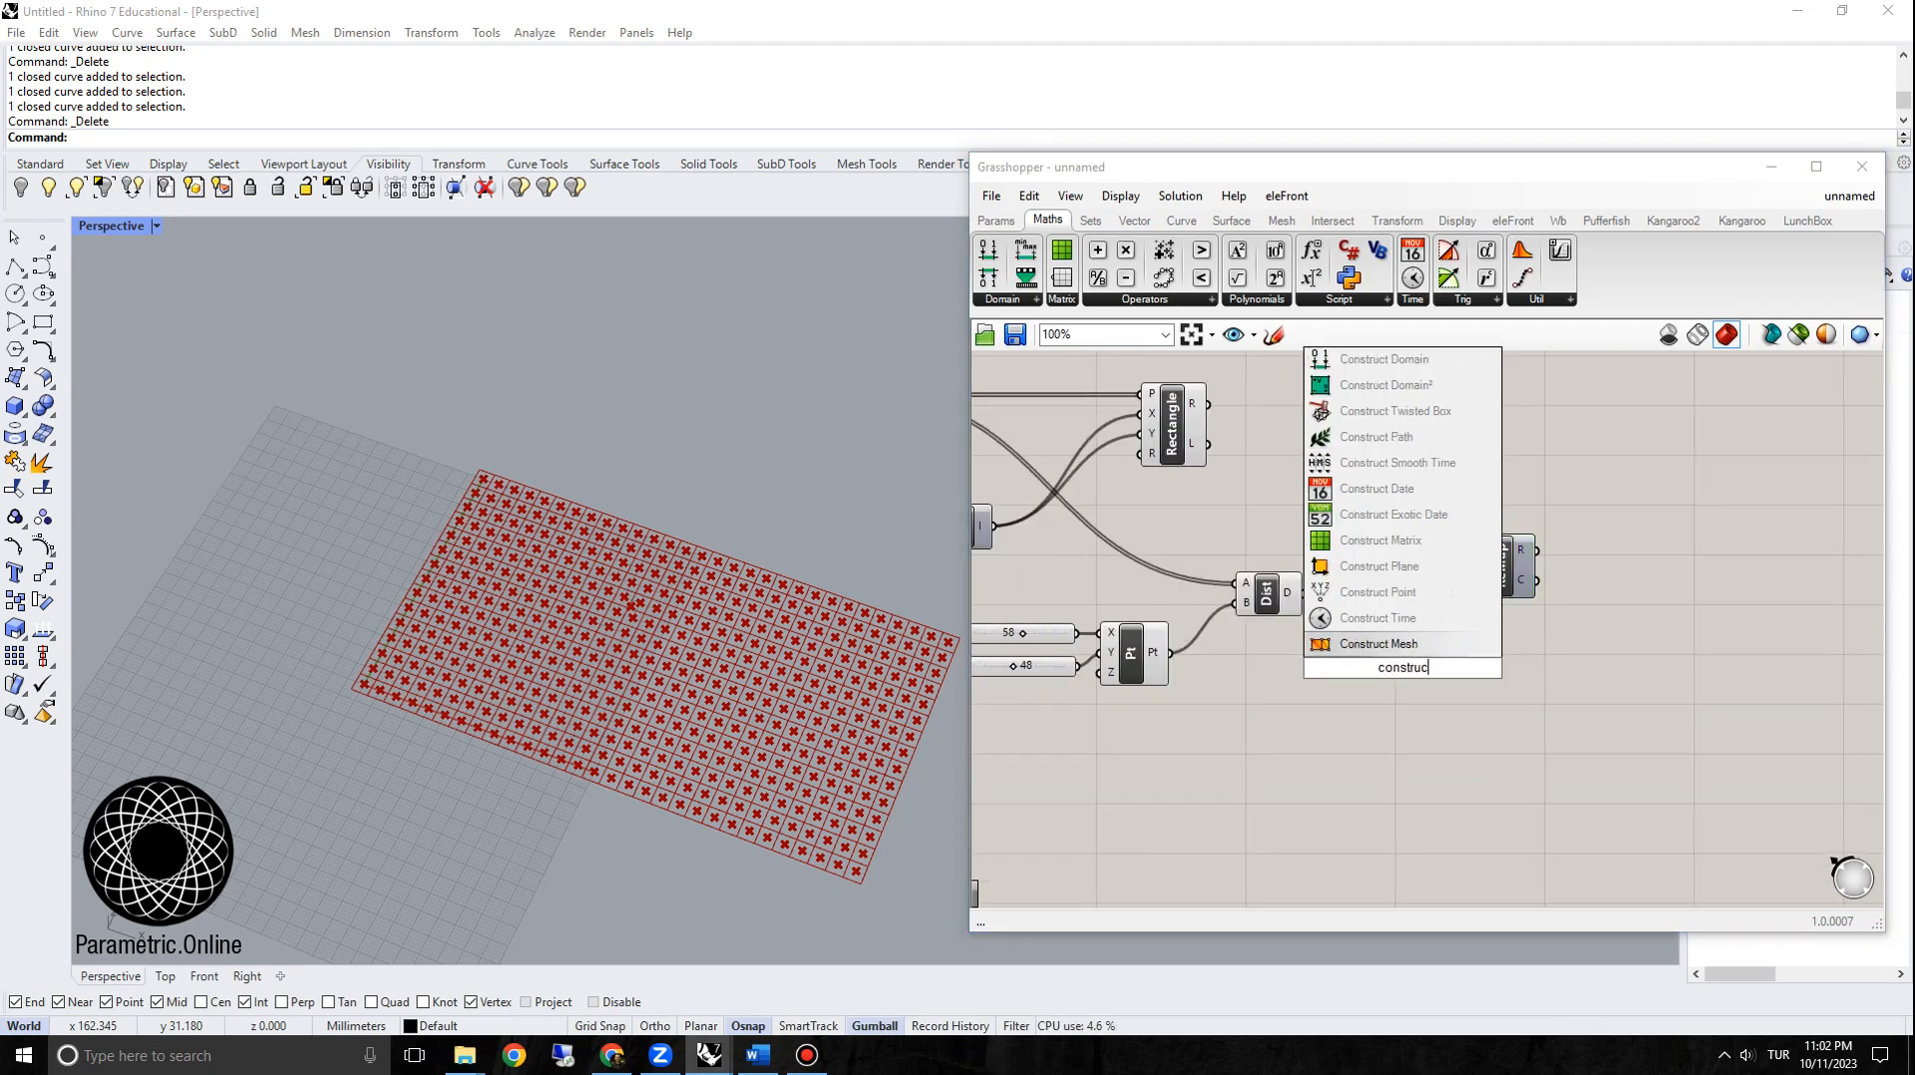
type("t doma")
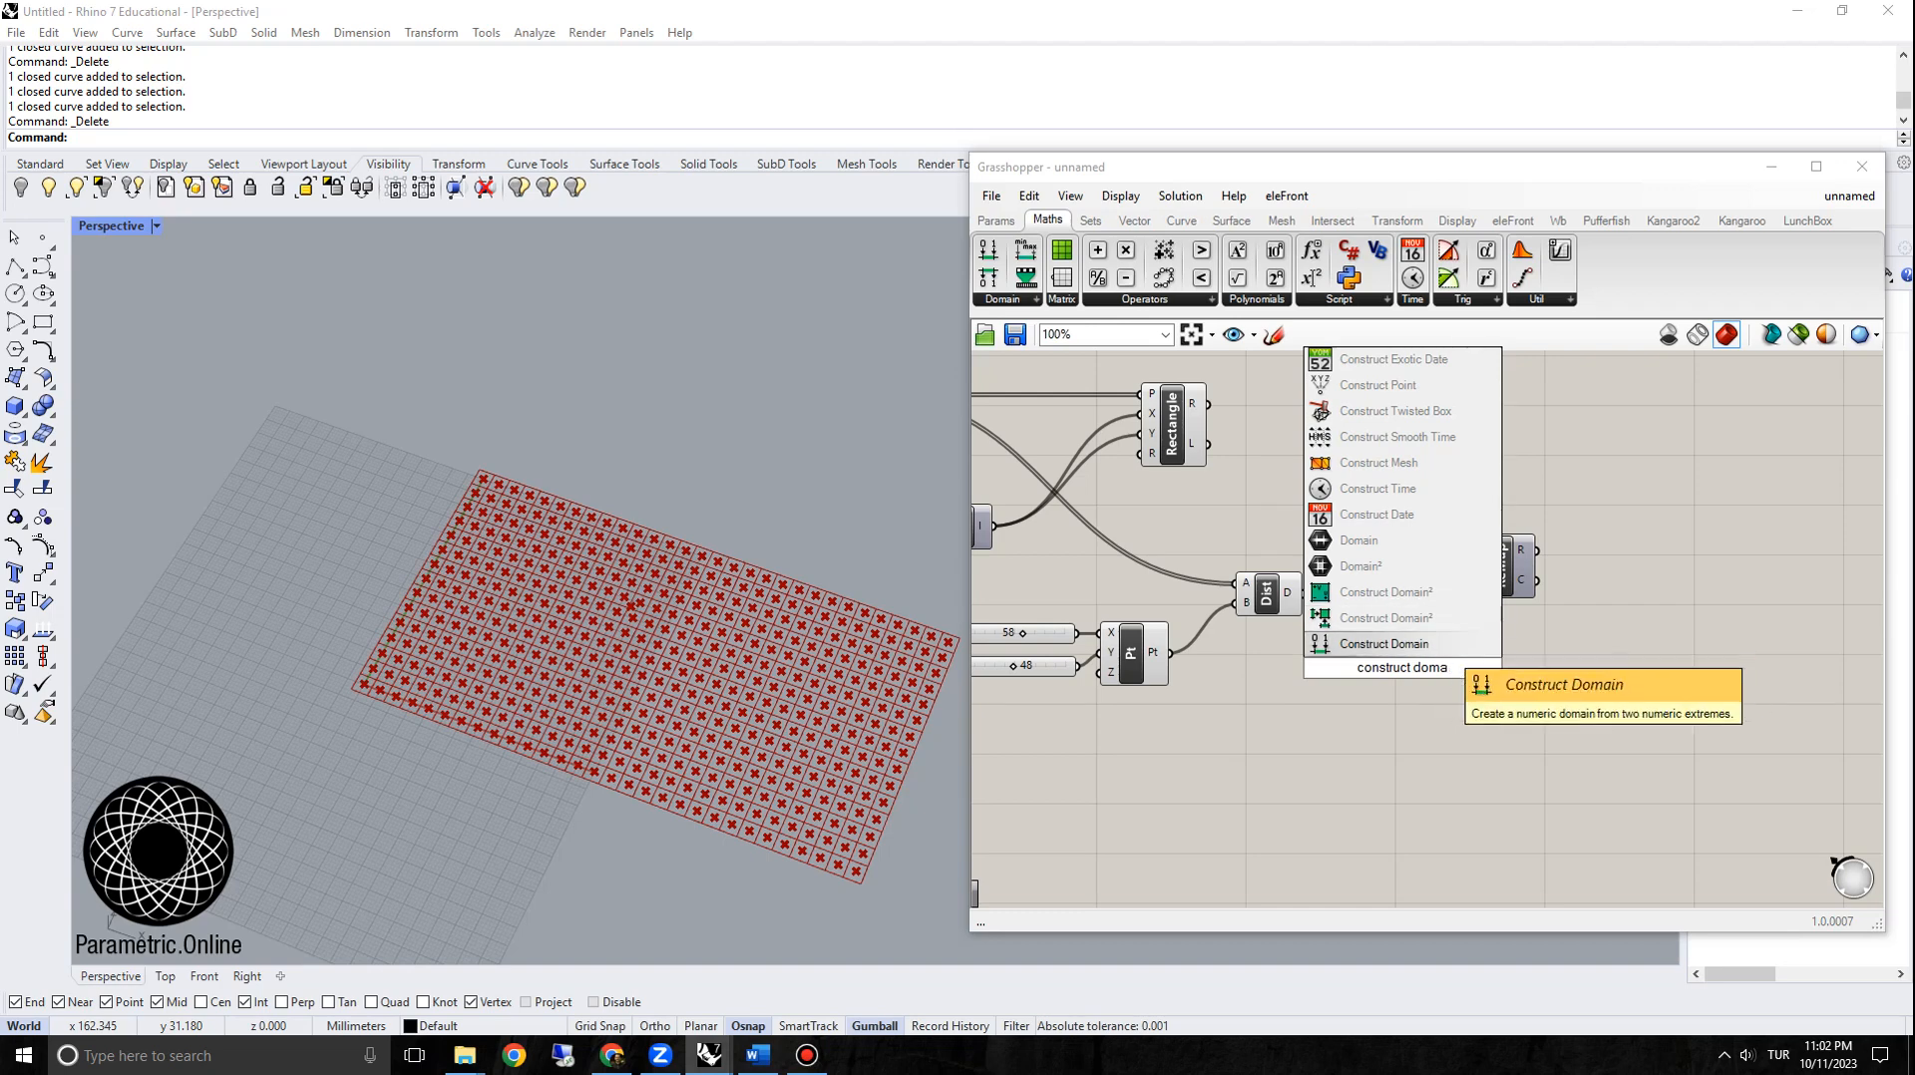
key("Return")
scroll(1411, 683, "up", 3)
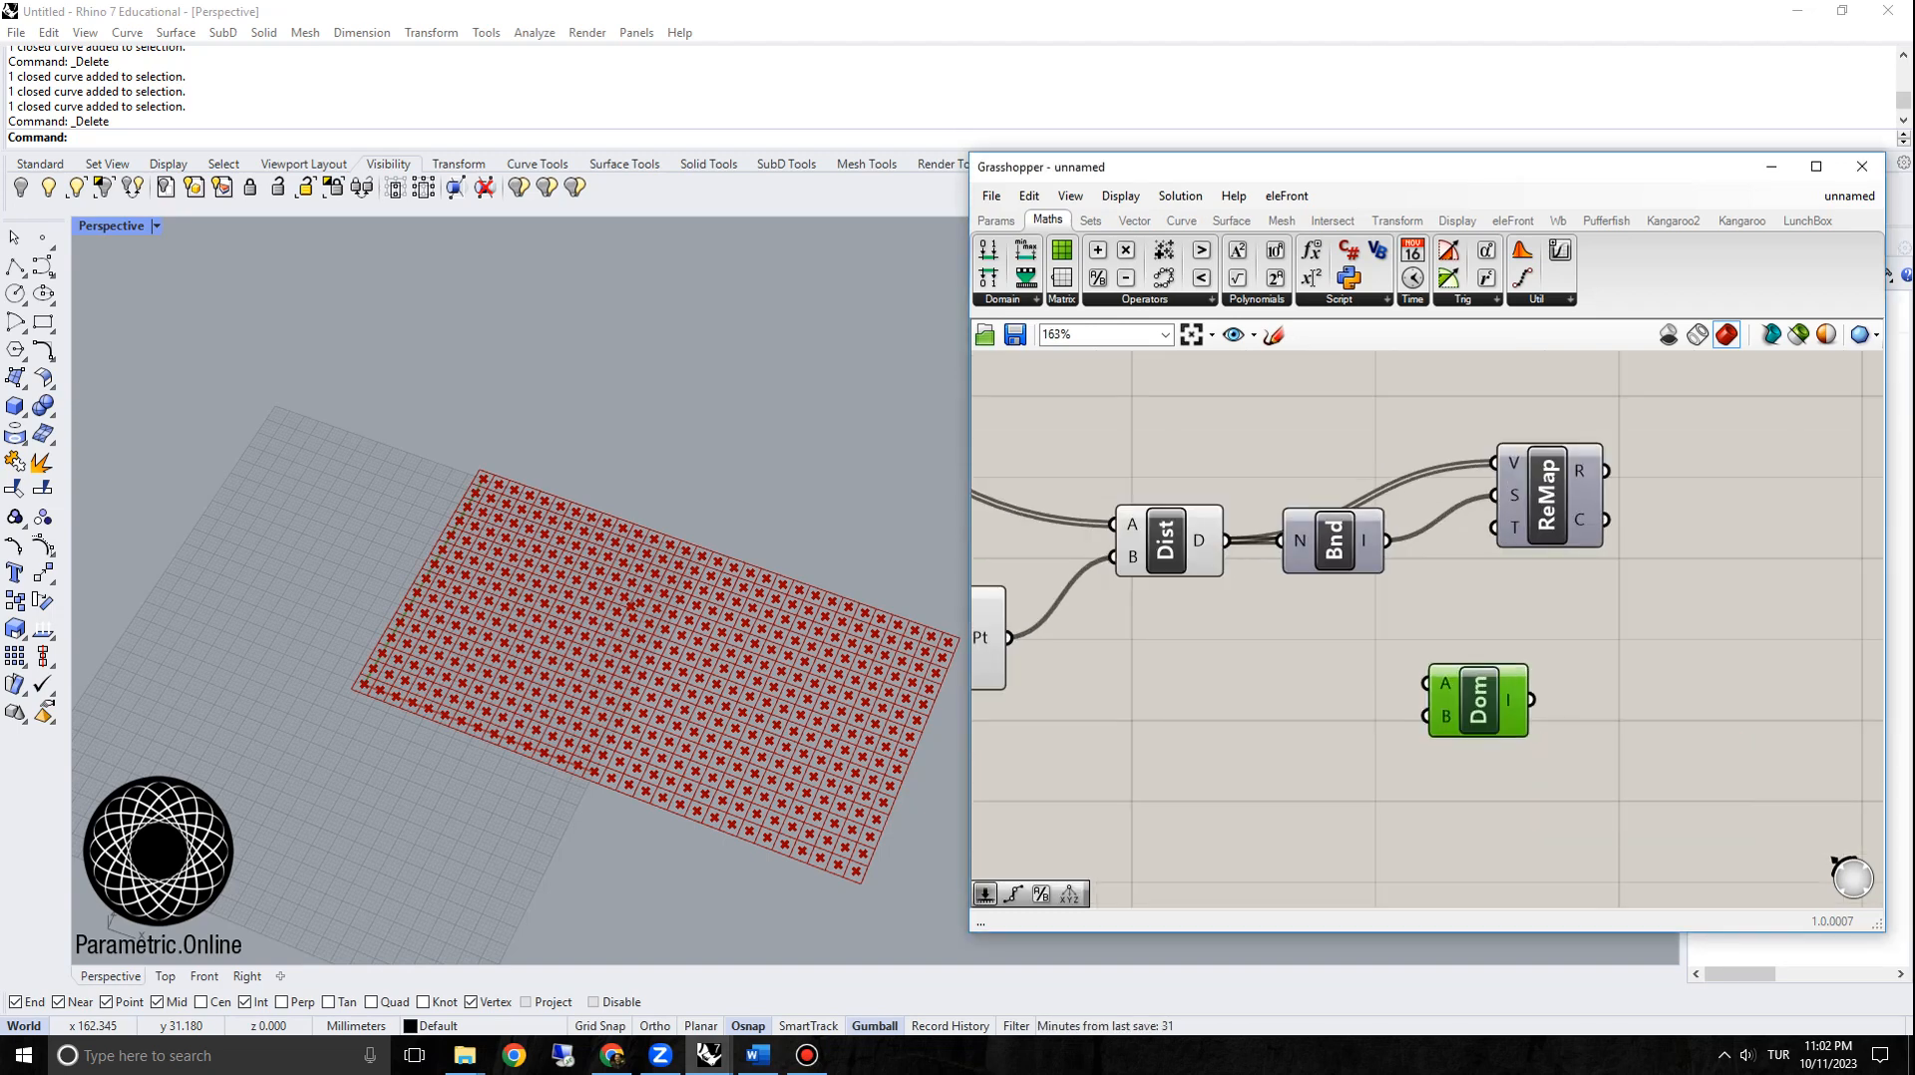
Step: Add number sliders of 0.2 and 0.8 and connect them to the start and end inputs of the Construct Domain component
double_click(1217, 660)
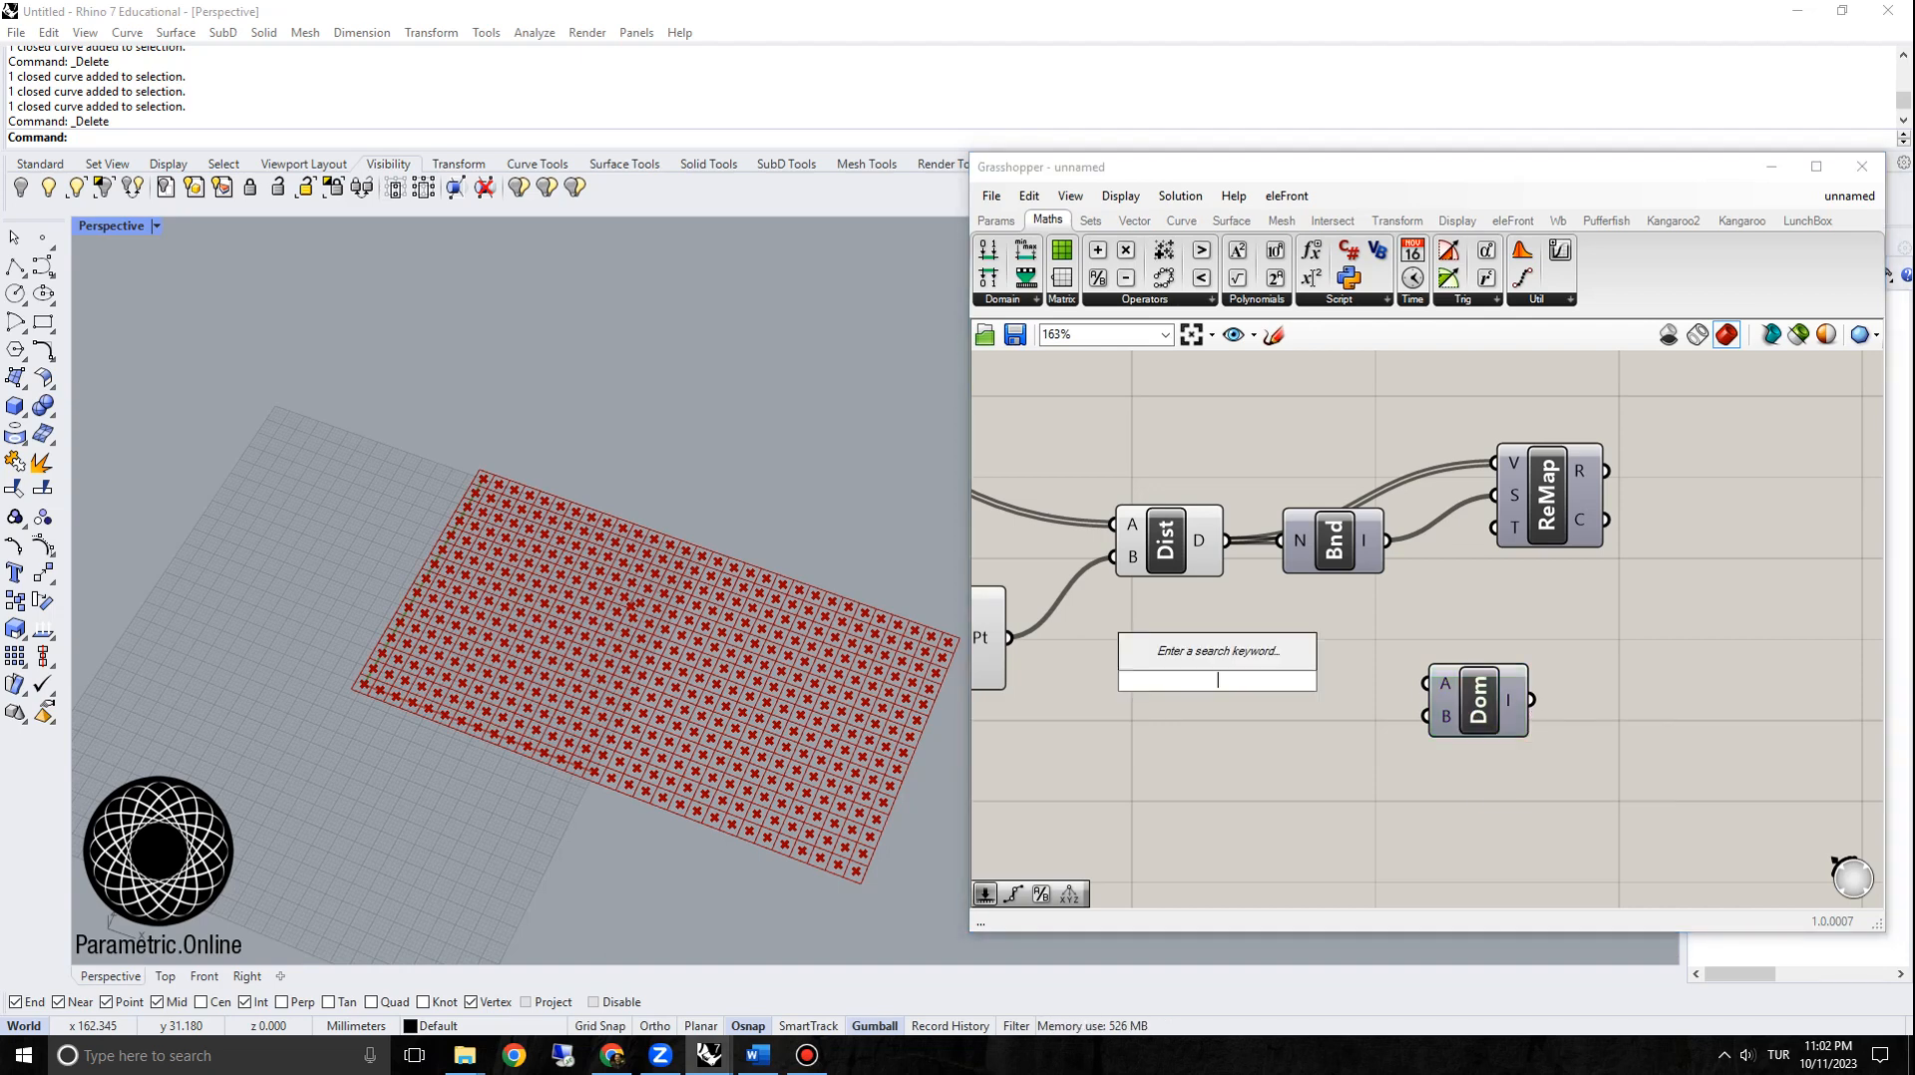
type("slider")
key("Return")
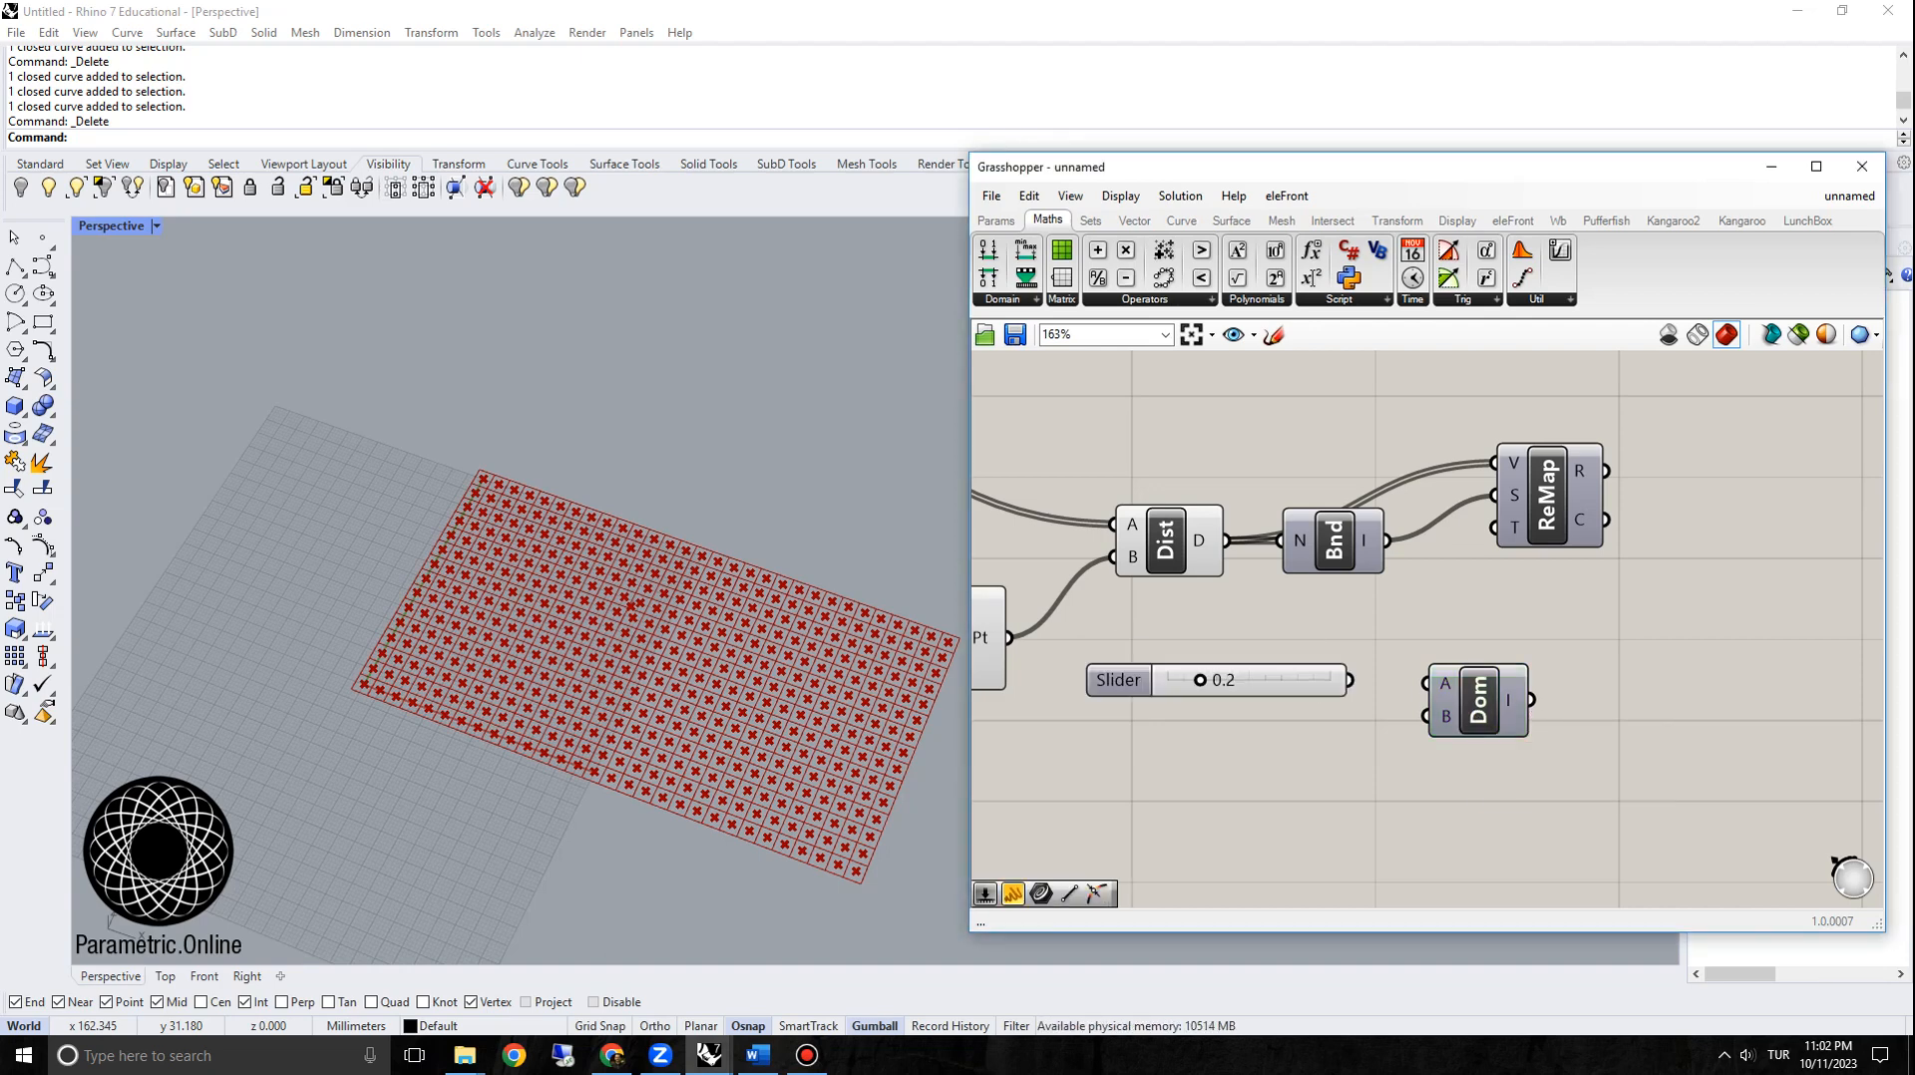
double_click(1202, 728)
type("0.8")
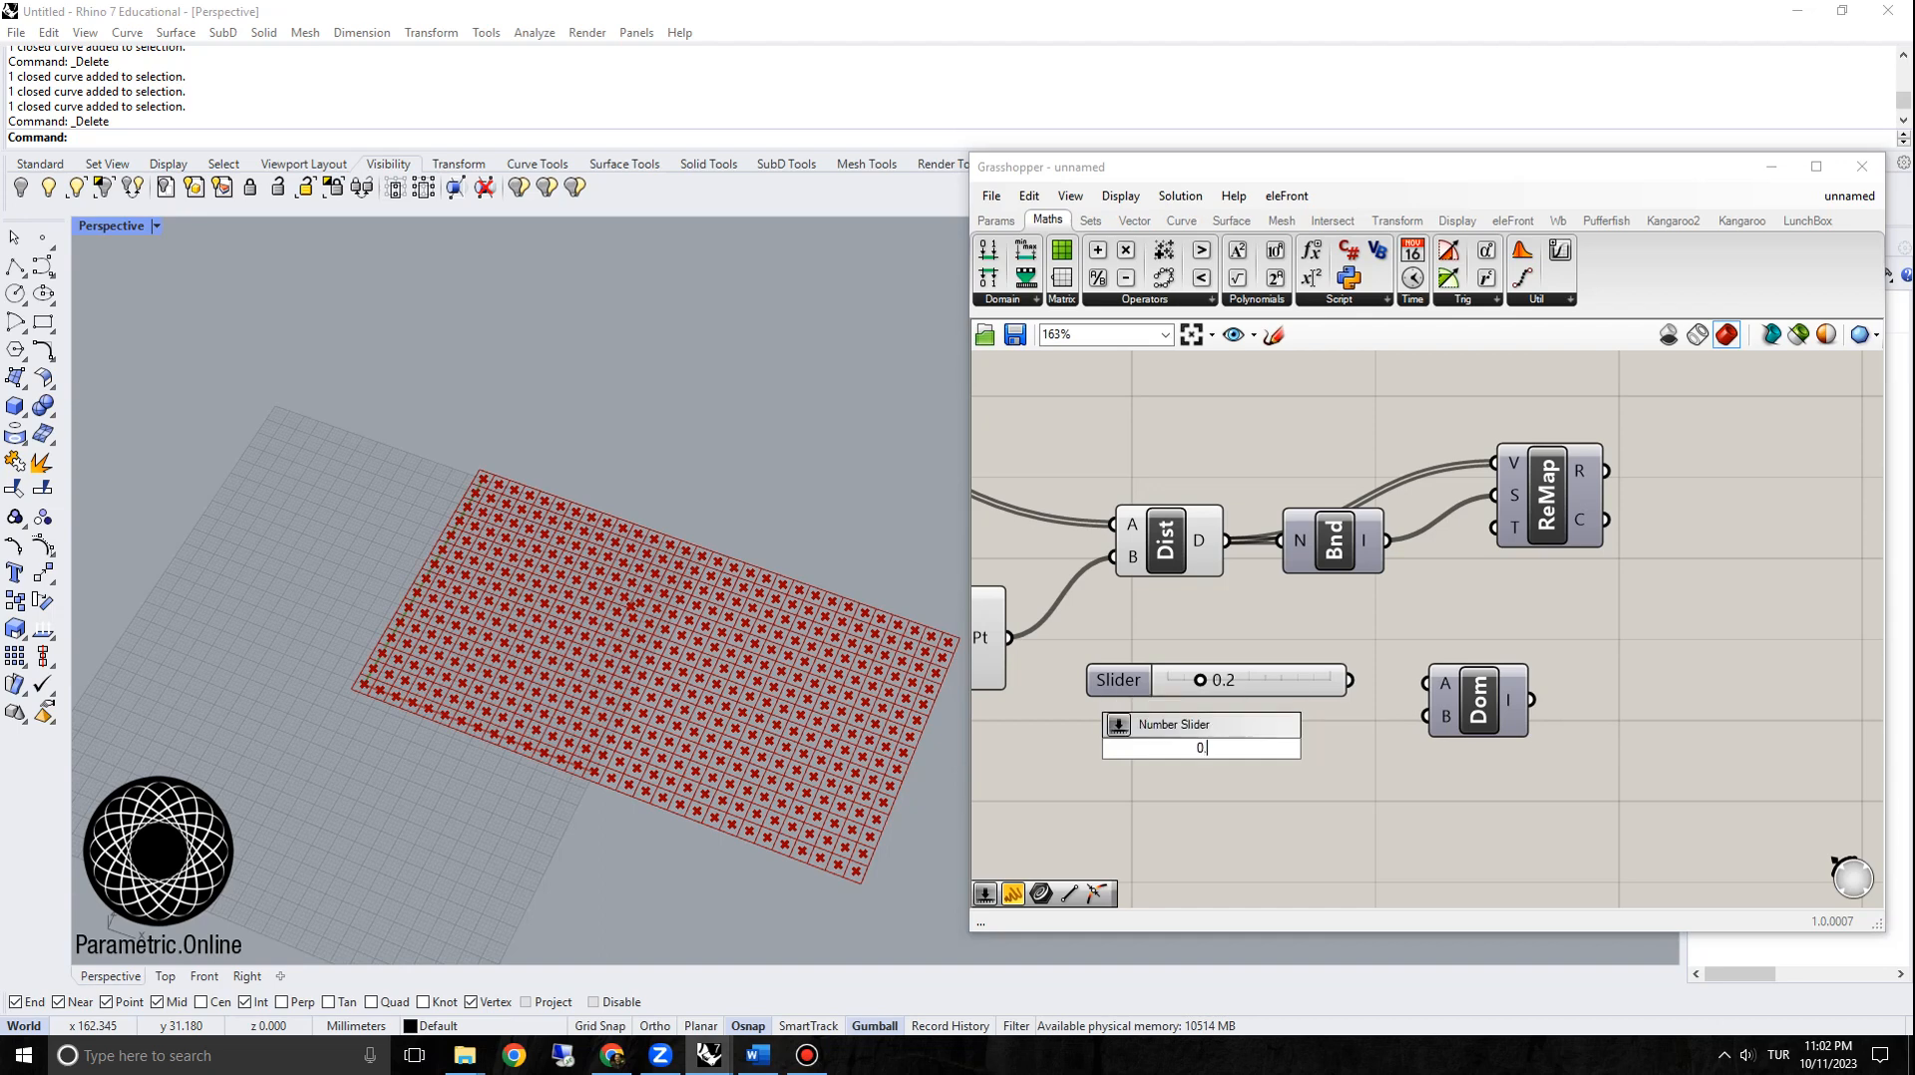
key("Return")
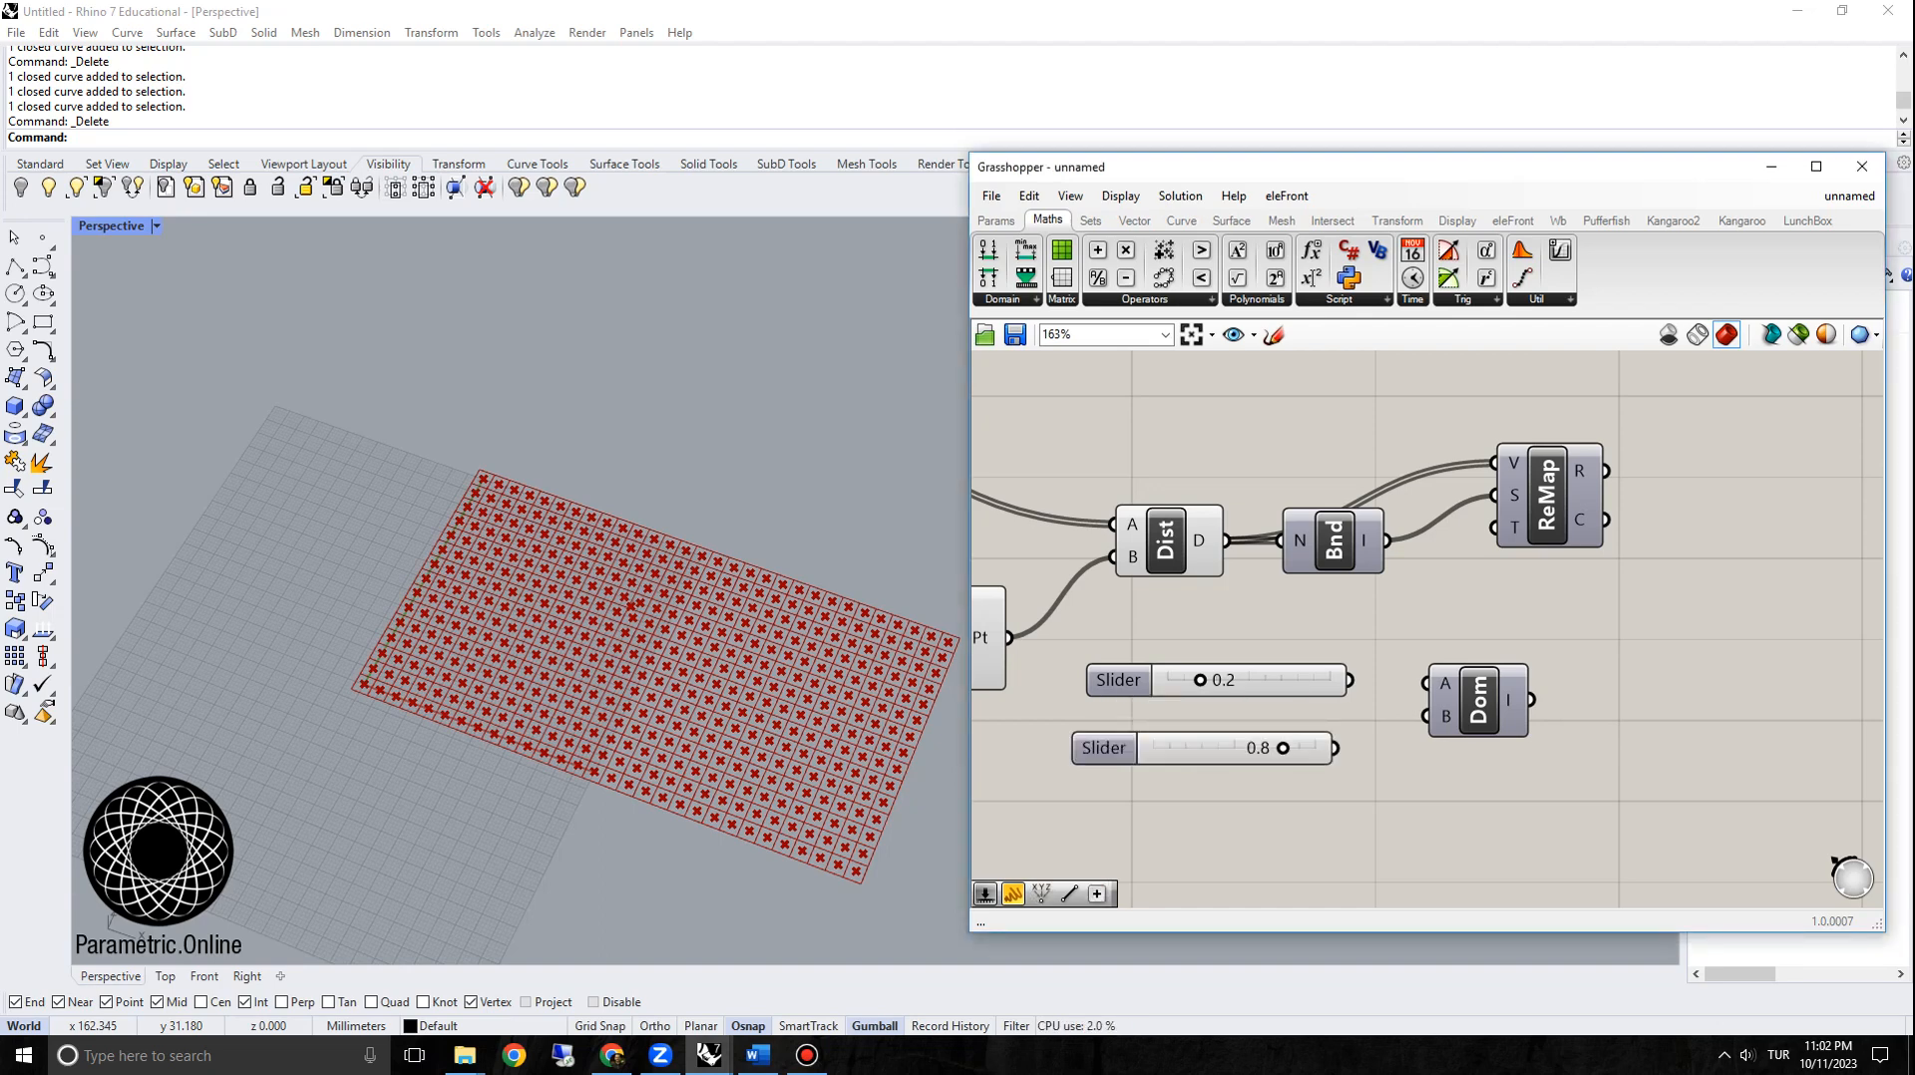
left_click_drag(1349, 680, 1427, 684)
left_click_drag(1335, 748, 1503, 703)
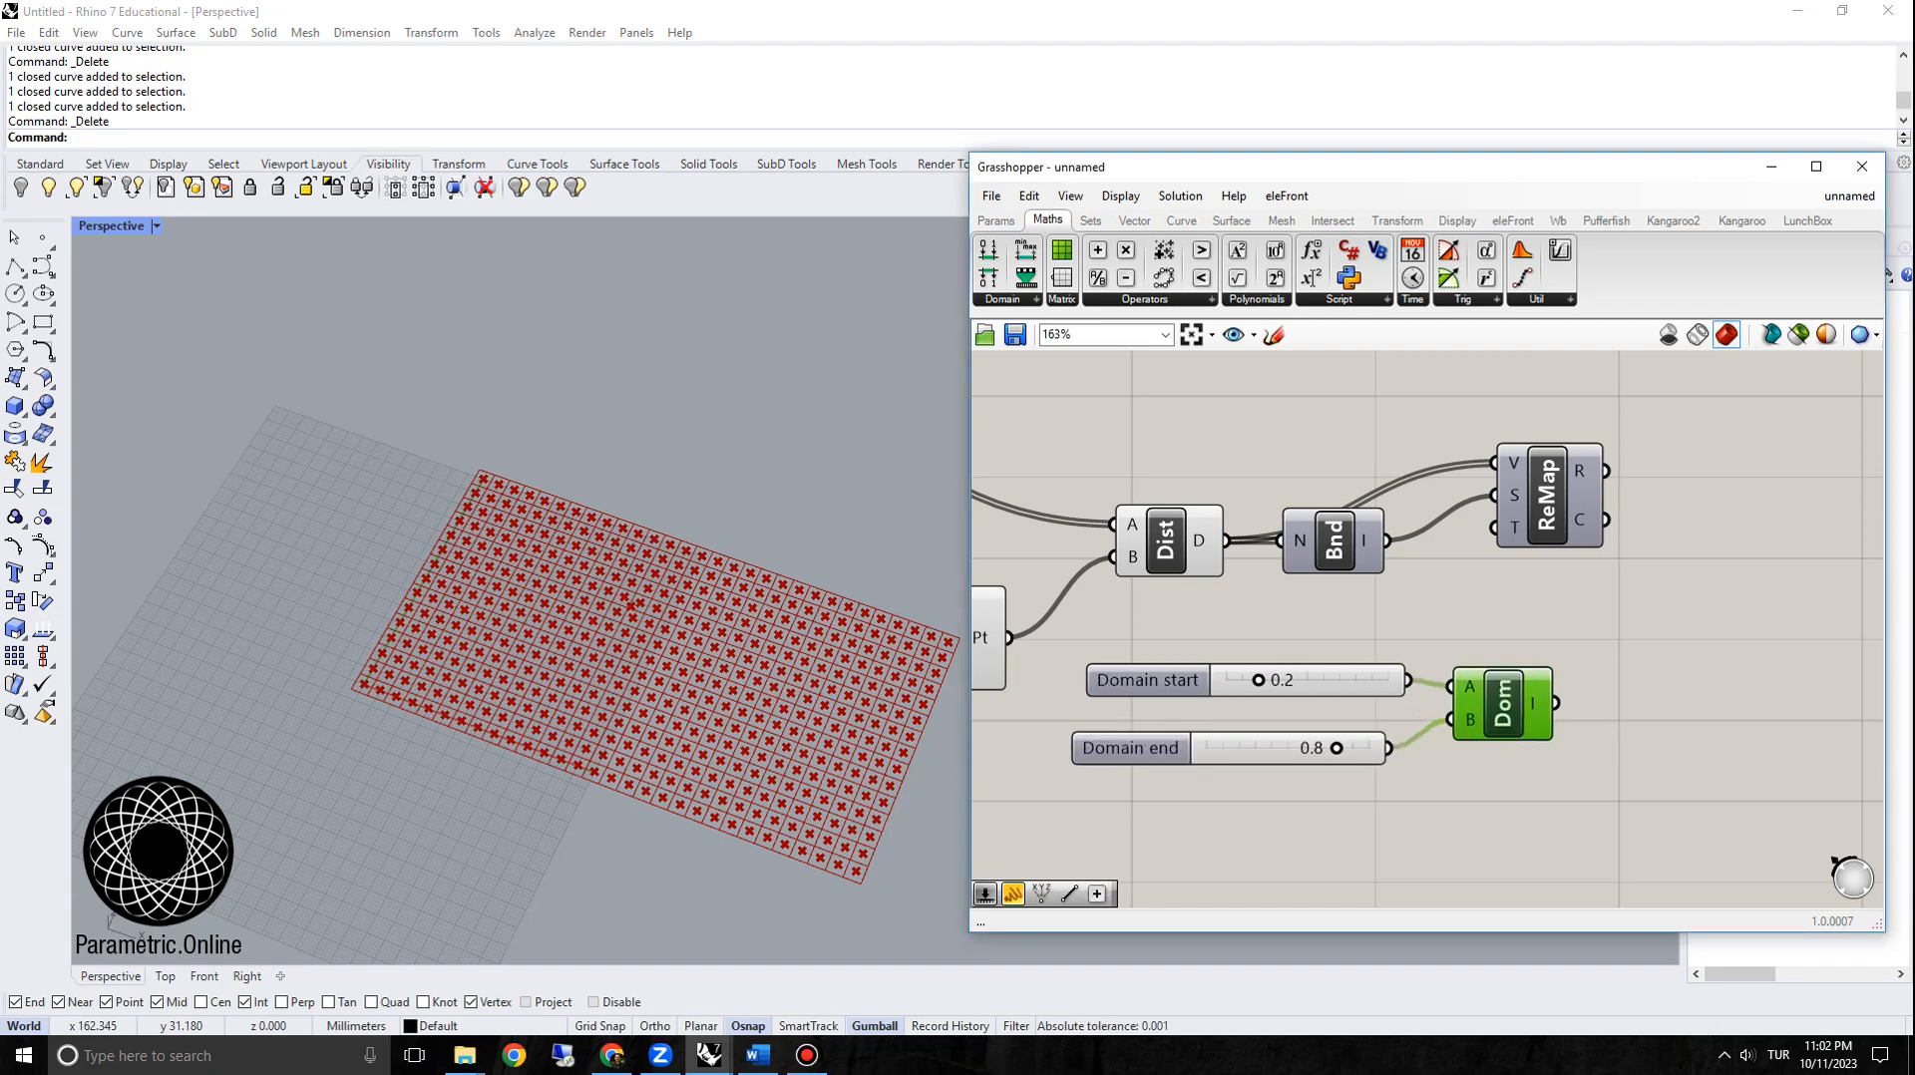
left_click_drag(1125, 748, 1141, 718)
Step: Space the ReMap component farther from Bounds and connect the constructed domain to ReMap's target input
scroll(1287, 618, "down", 5)
right_click_drag(1287, 618, 1278, 836)
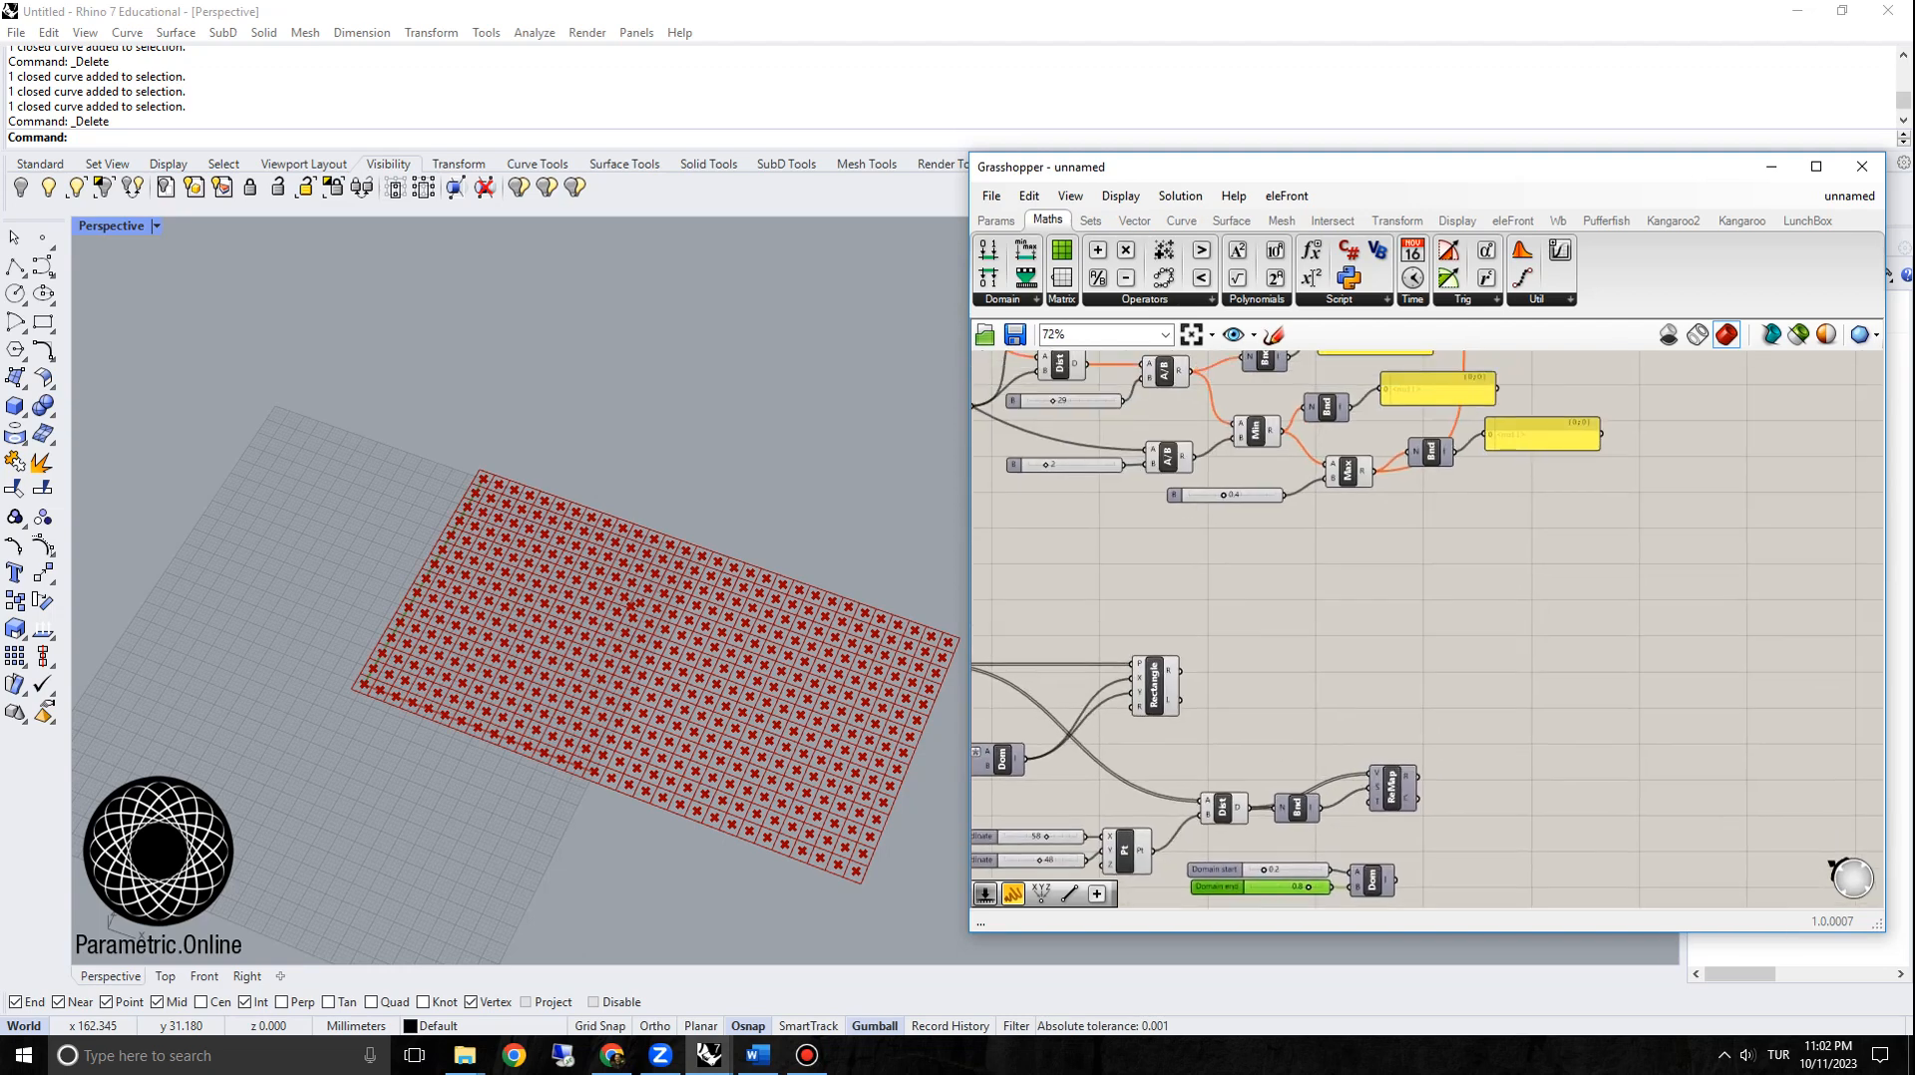
right_click_drag(1182, 419, 1176, 483)
scroll(1177, 484, "up", 3)
scroll(1339, 489, "down", 2)
right_click_drag(1339, 498, 1350, 379)
scroll(1446, 437, "down", 2)
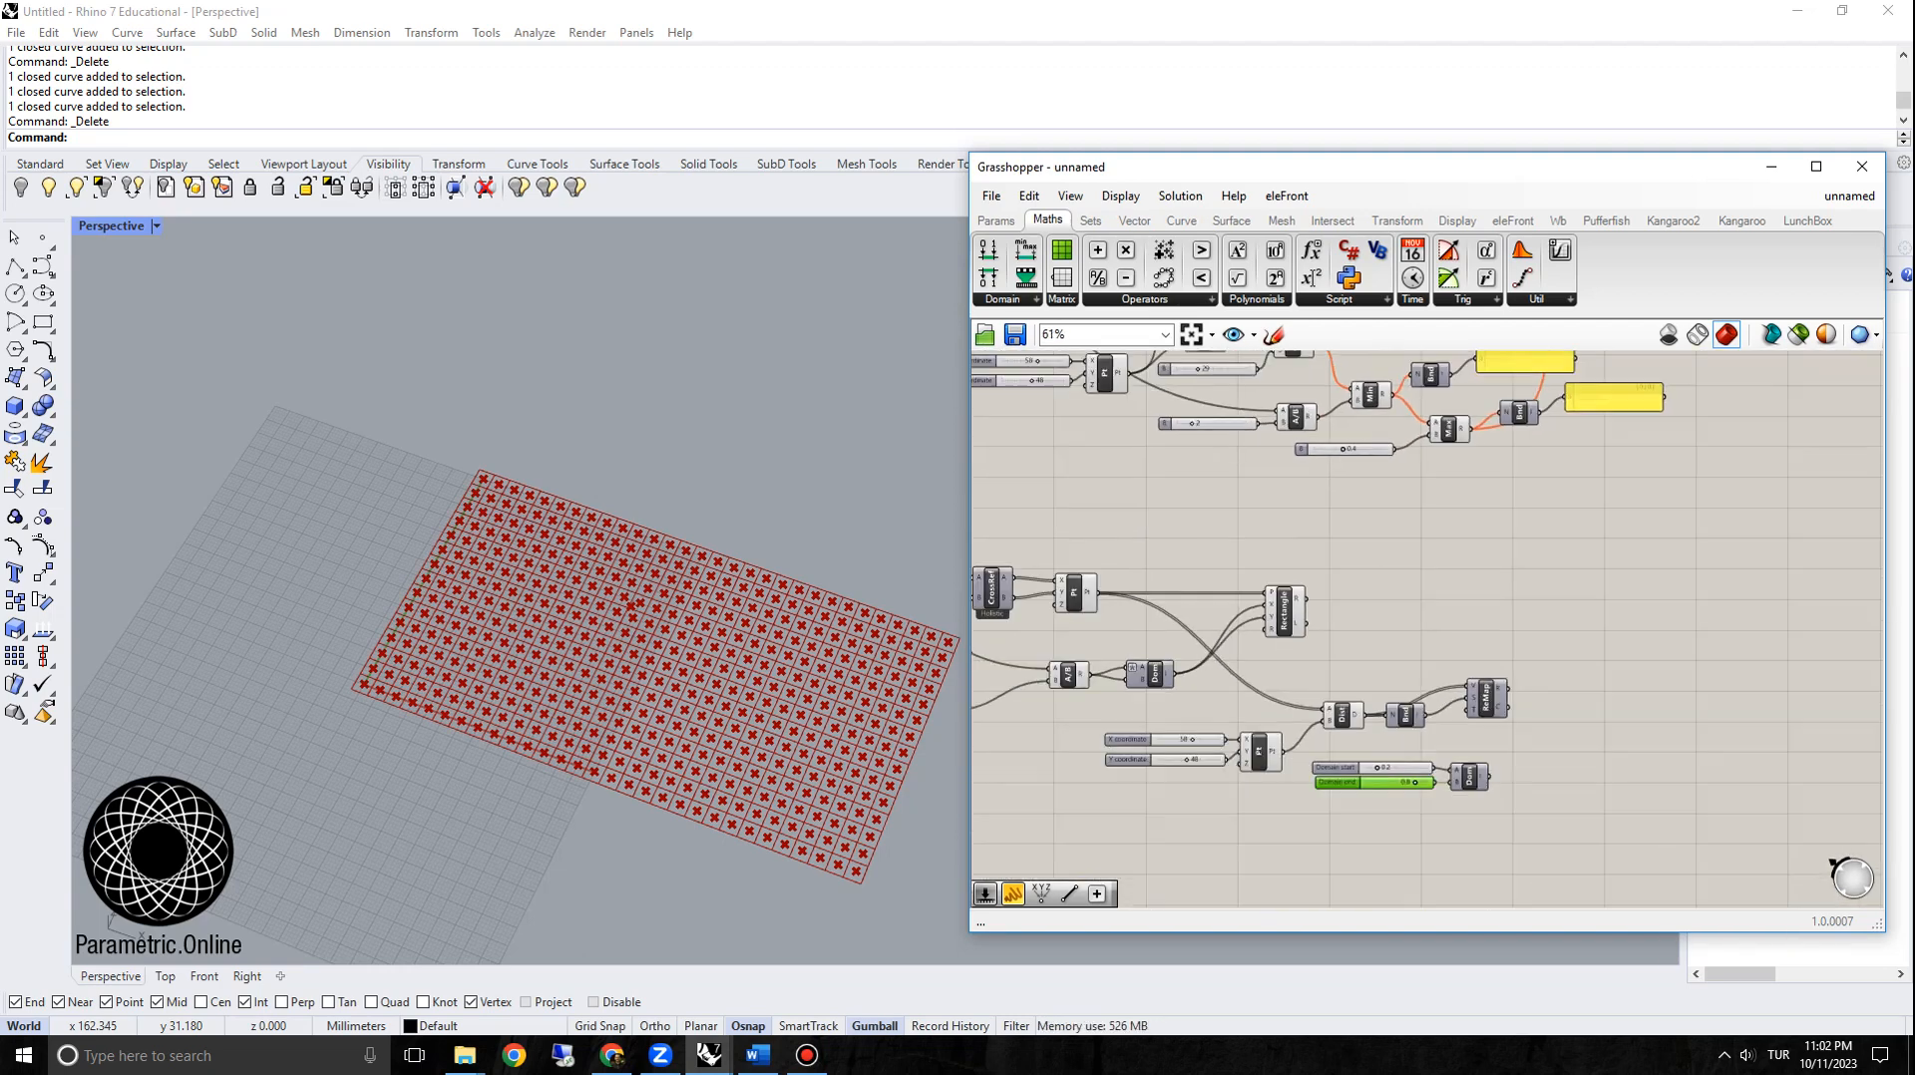
right_click_drag(1466, 785, 1451, 726)
scroll(1451, 726, "up", 4)
left_click(1451, 708)
left_click_drag(1480, 554, 1486, 699)
key("ctrl+z")
left_click_drag(1568, 552, 1571, 556)
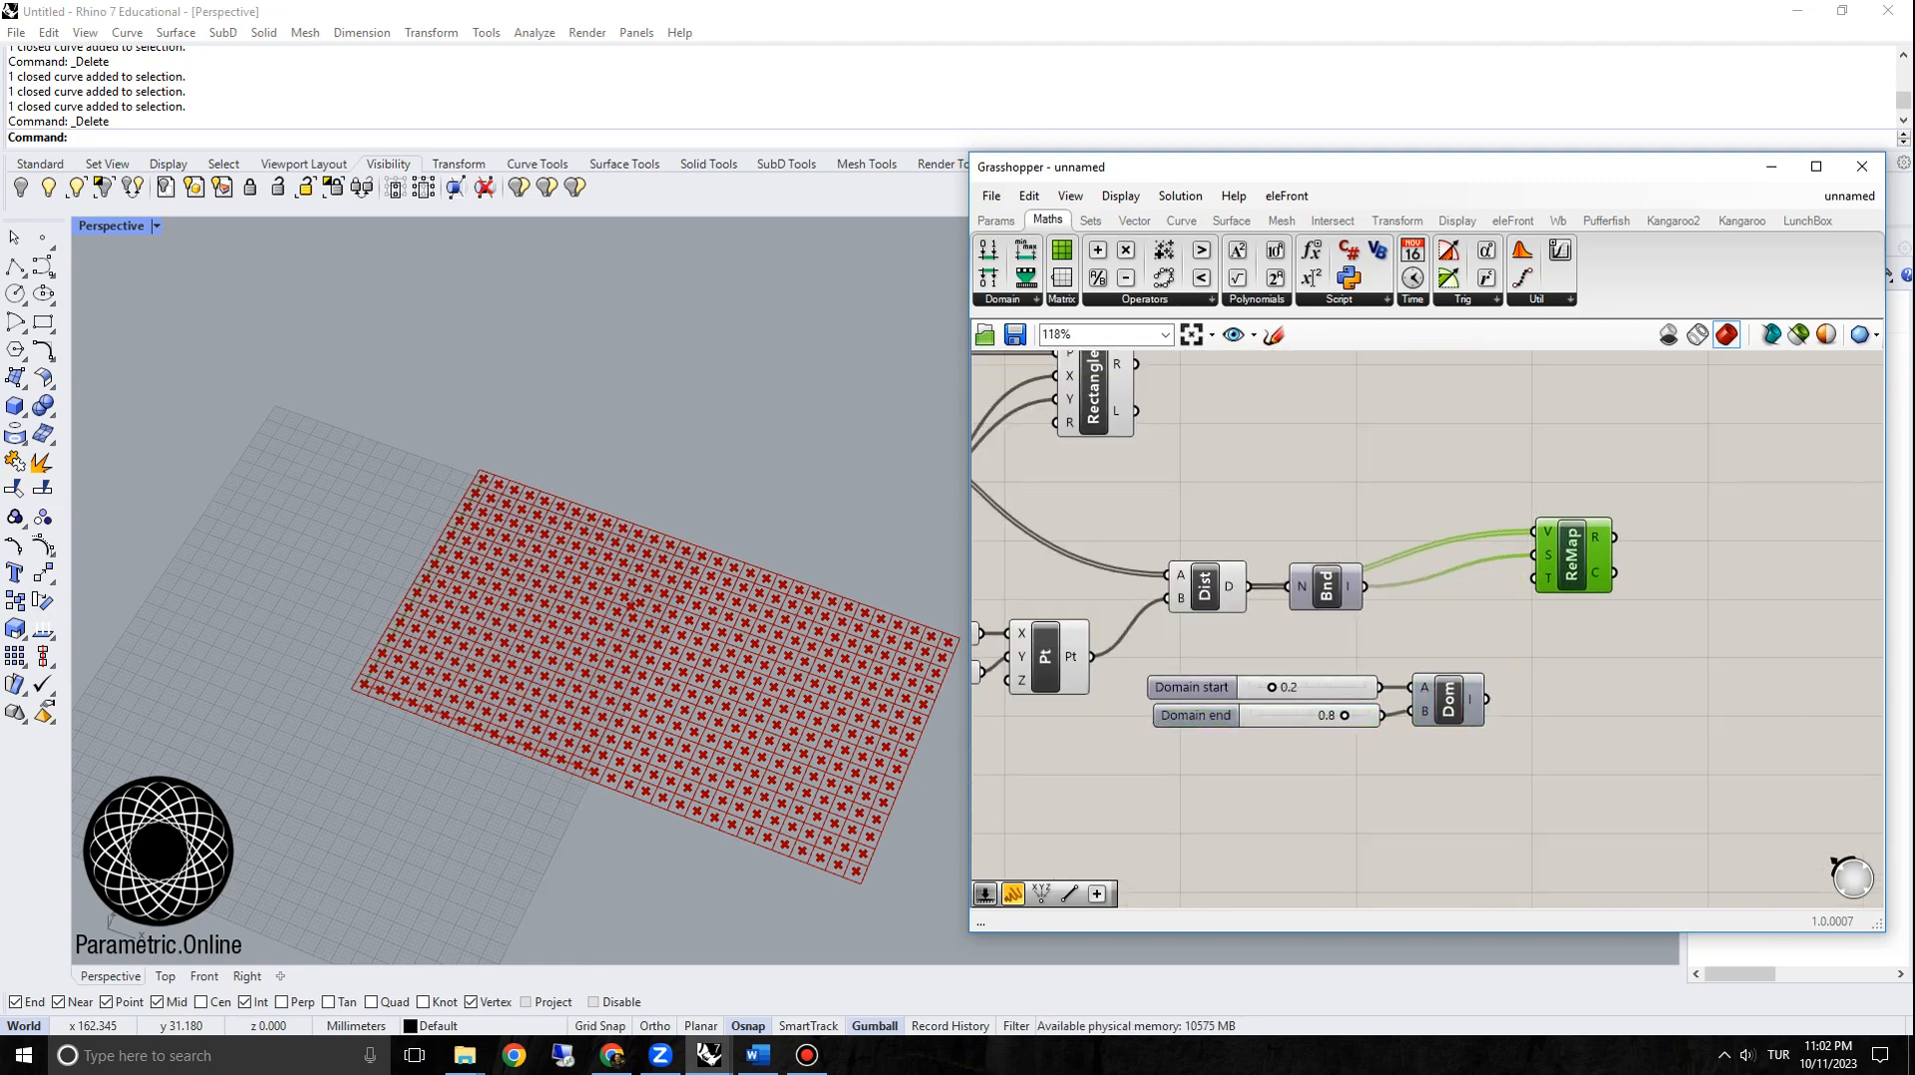
left_click_drag(1486, 699, 1534, 578)
mouse_move(1613, 539)
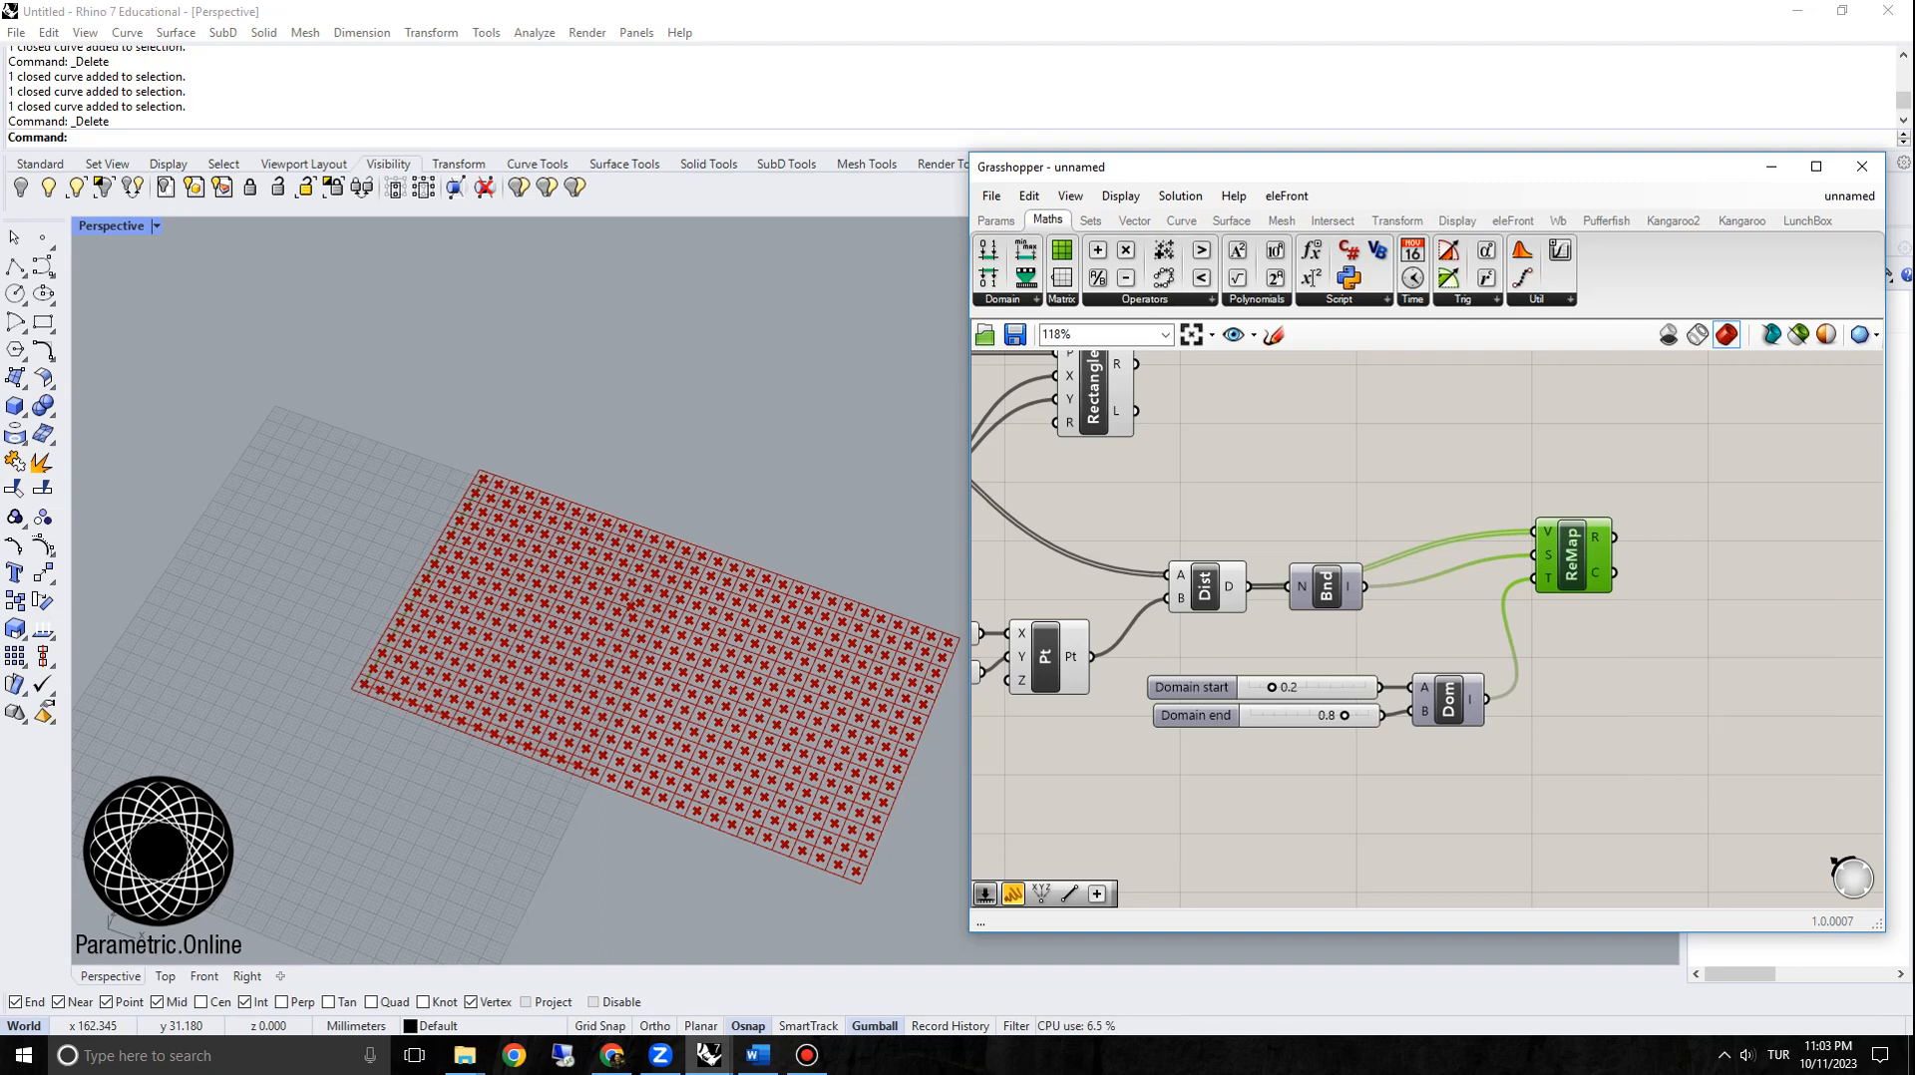
Step: Place the Rectangle component above ReMap and add a Scale component after the two
scroll(1261, 780, "down", 3)
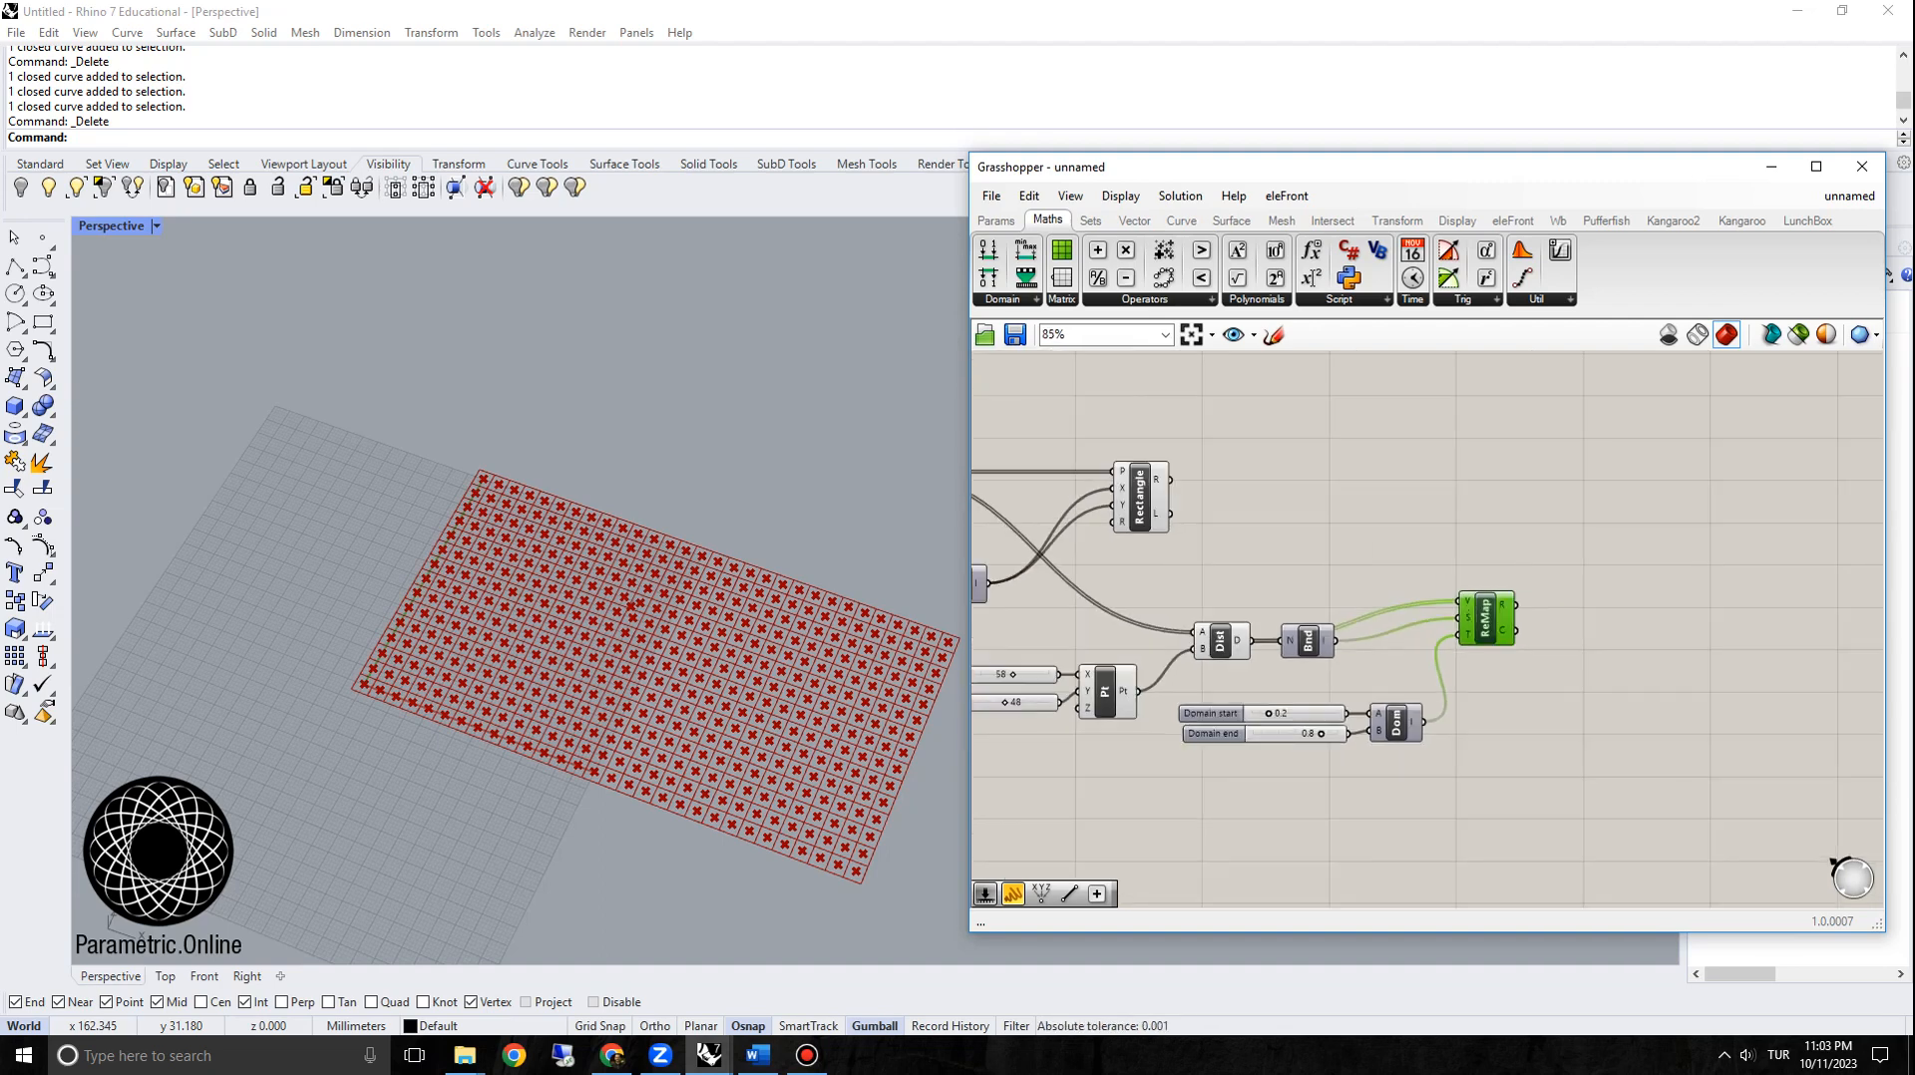
left_click_drag(1140, 497, 1487, 511)
right_click_drag(1596, 559, 1425, 566)
scroll(1436, 551, "up", 3)
left_click(1436, 551)
double_click(1443, 546)
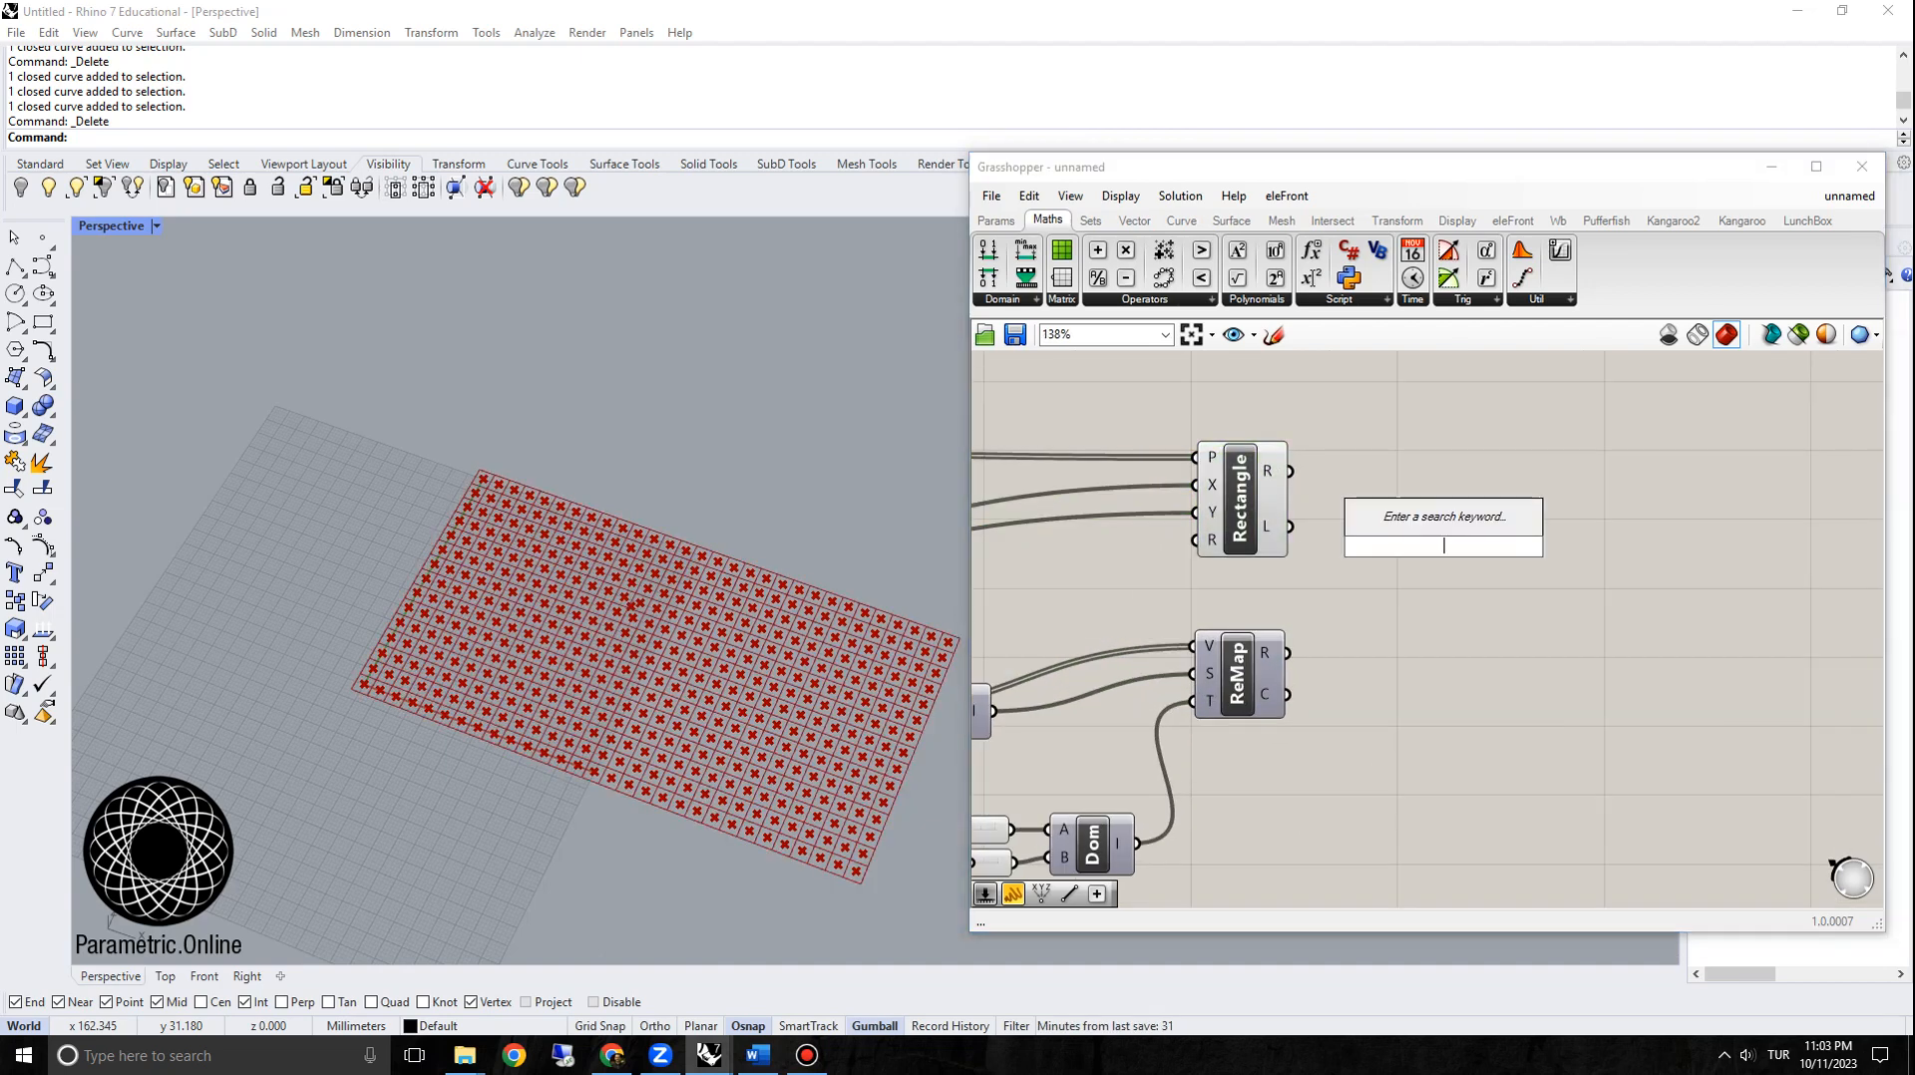
type("sca")
key("Up")
key("Up")
key("Return")
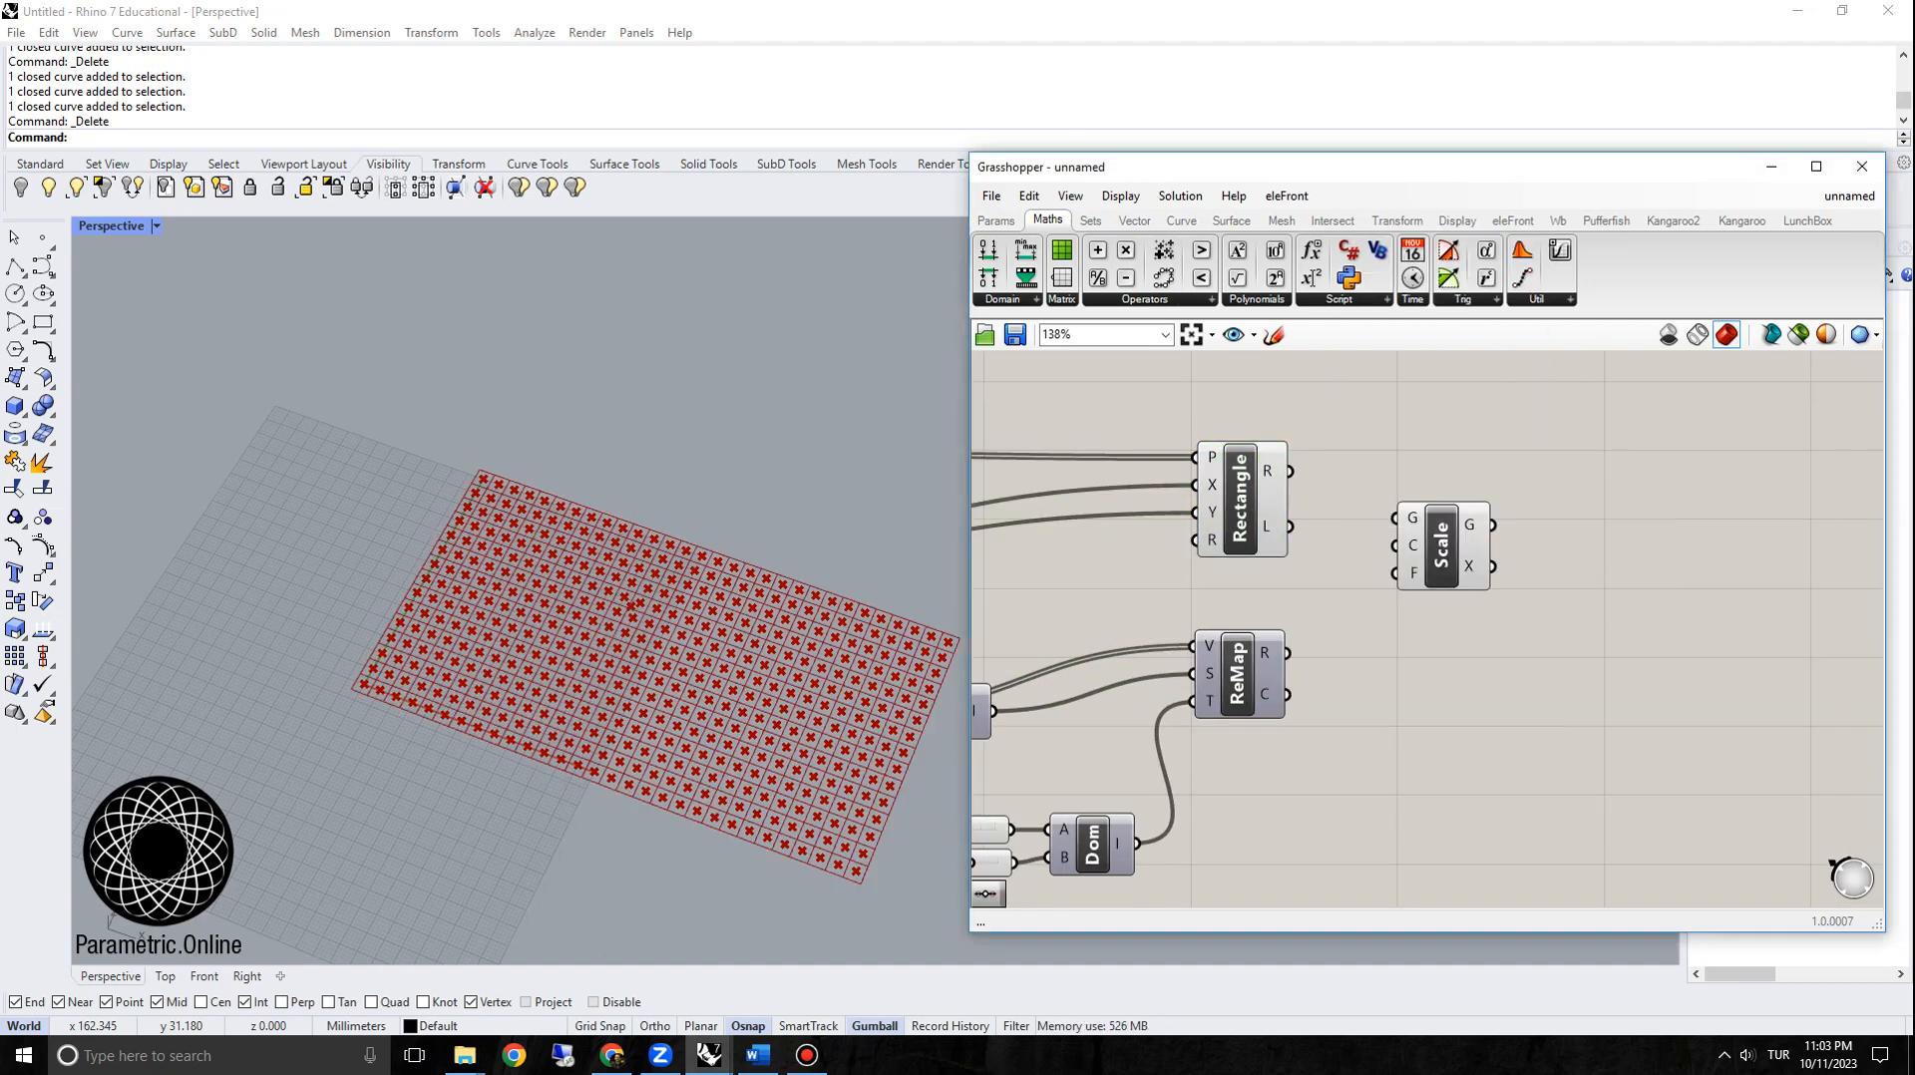
Step: Feed Scale with the rectangles as geometry, the grid points as centers and the remapped values as factor
left_click(1239, 499)
left_click_drag(1379, 501, 1394, 518)
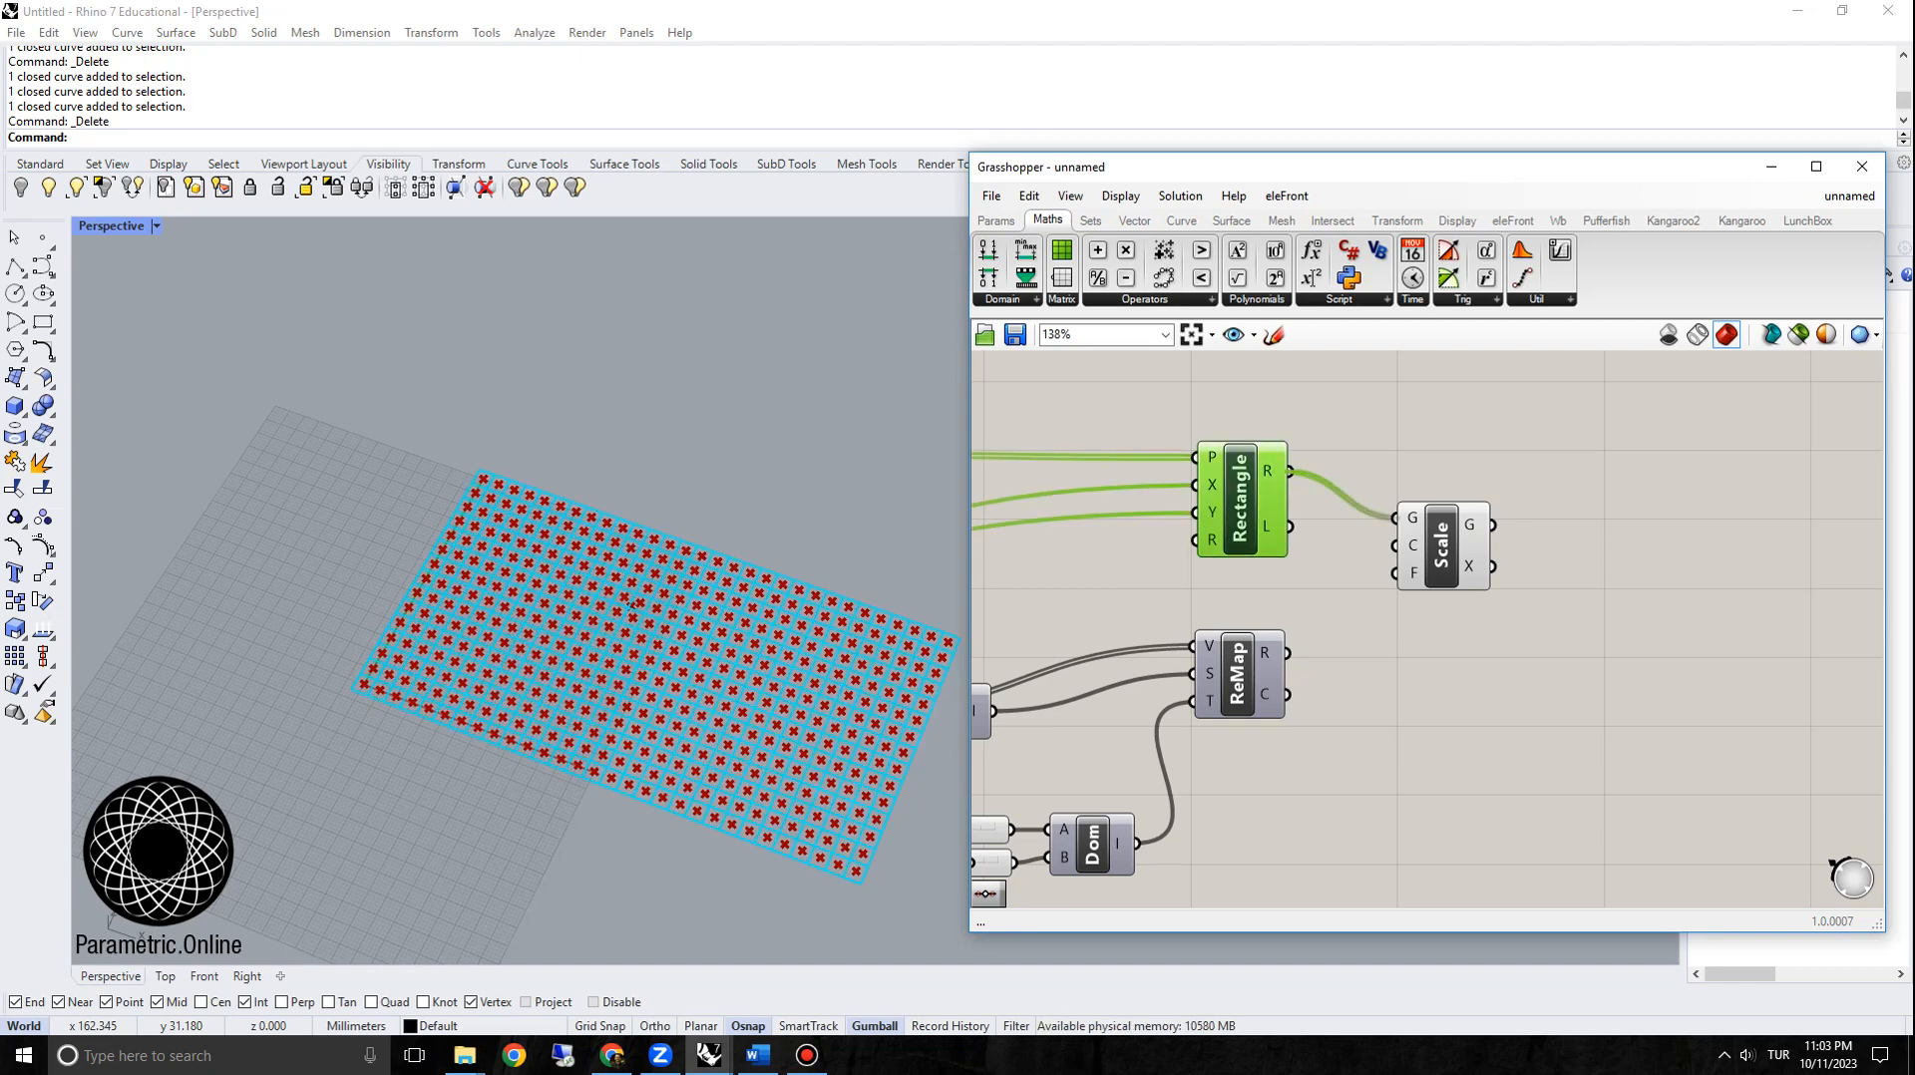
scroll(1770, 538, "down", 2)
right_click_drag(1478, 535, 1720, 528)
scroll(1720, 529, "down", 1)
left_click_drag(1041, 471, 1743, 554)
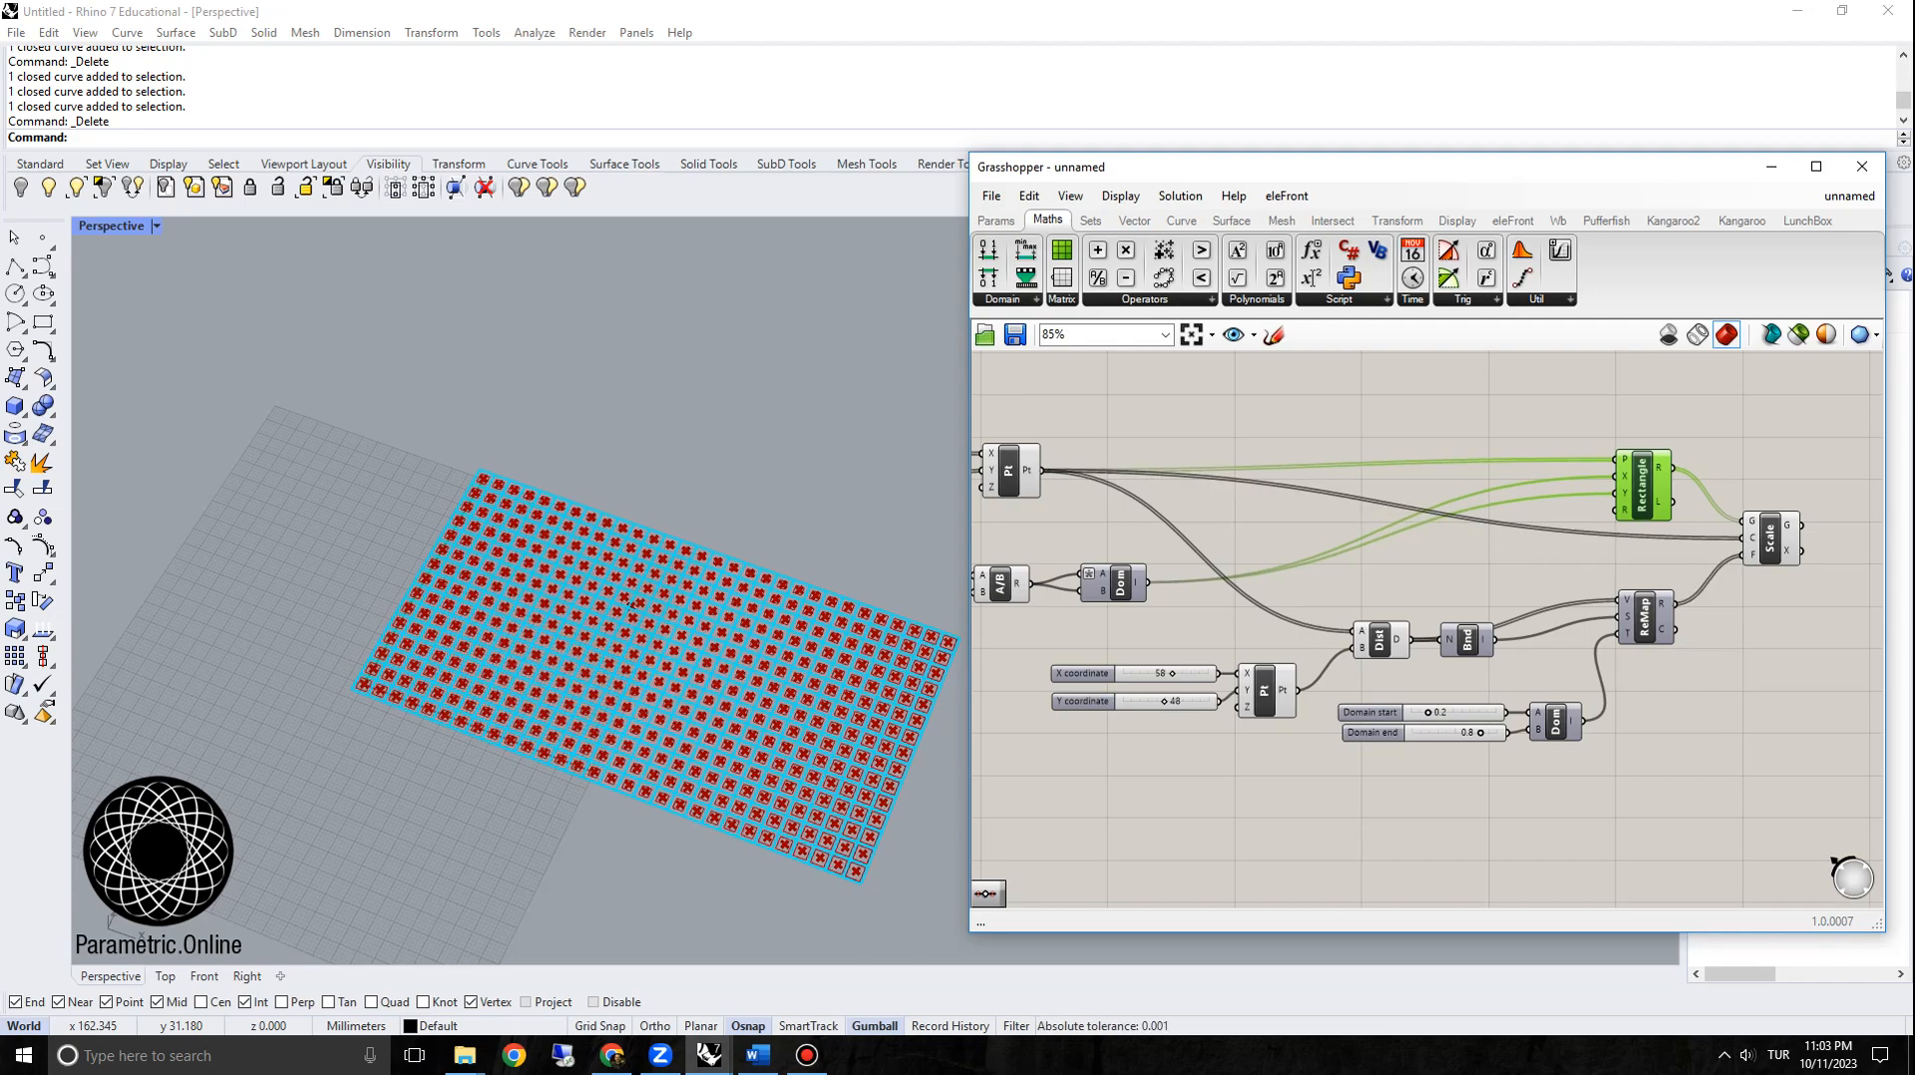
Step: Examine the scaled rectangles around the attractor point in the viewport
scroll(629, 628, "down", 3)
scroll(598, 638, "up", 3)
right_click_drag(558, 638, 698, 733)
scroll(698, 738, "up", 2)
scroll(598, 715, "up", 2)
scroll(578, 736, "down", 8)
scroll(649, 728, "up", 4)
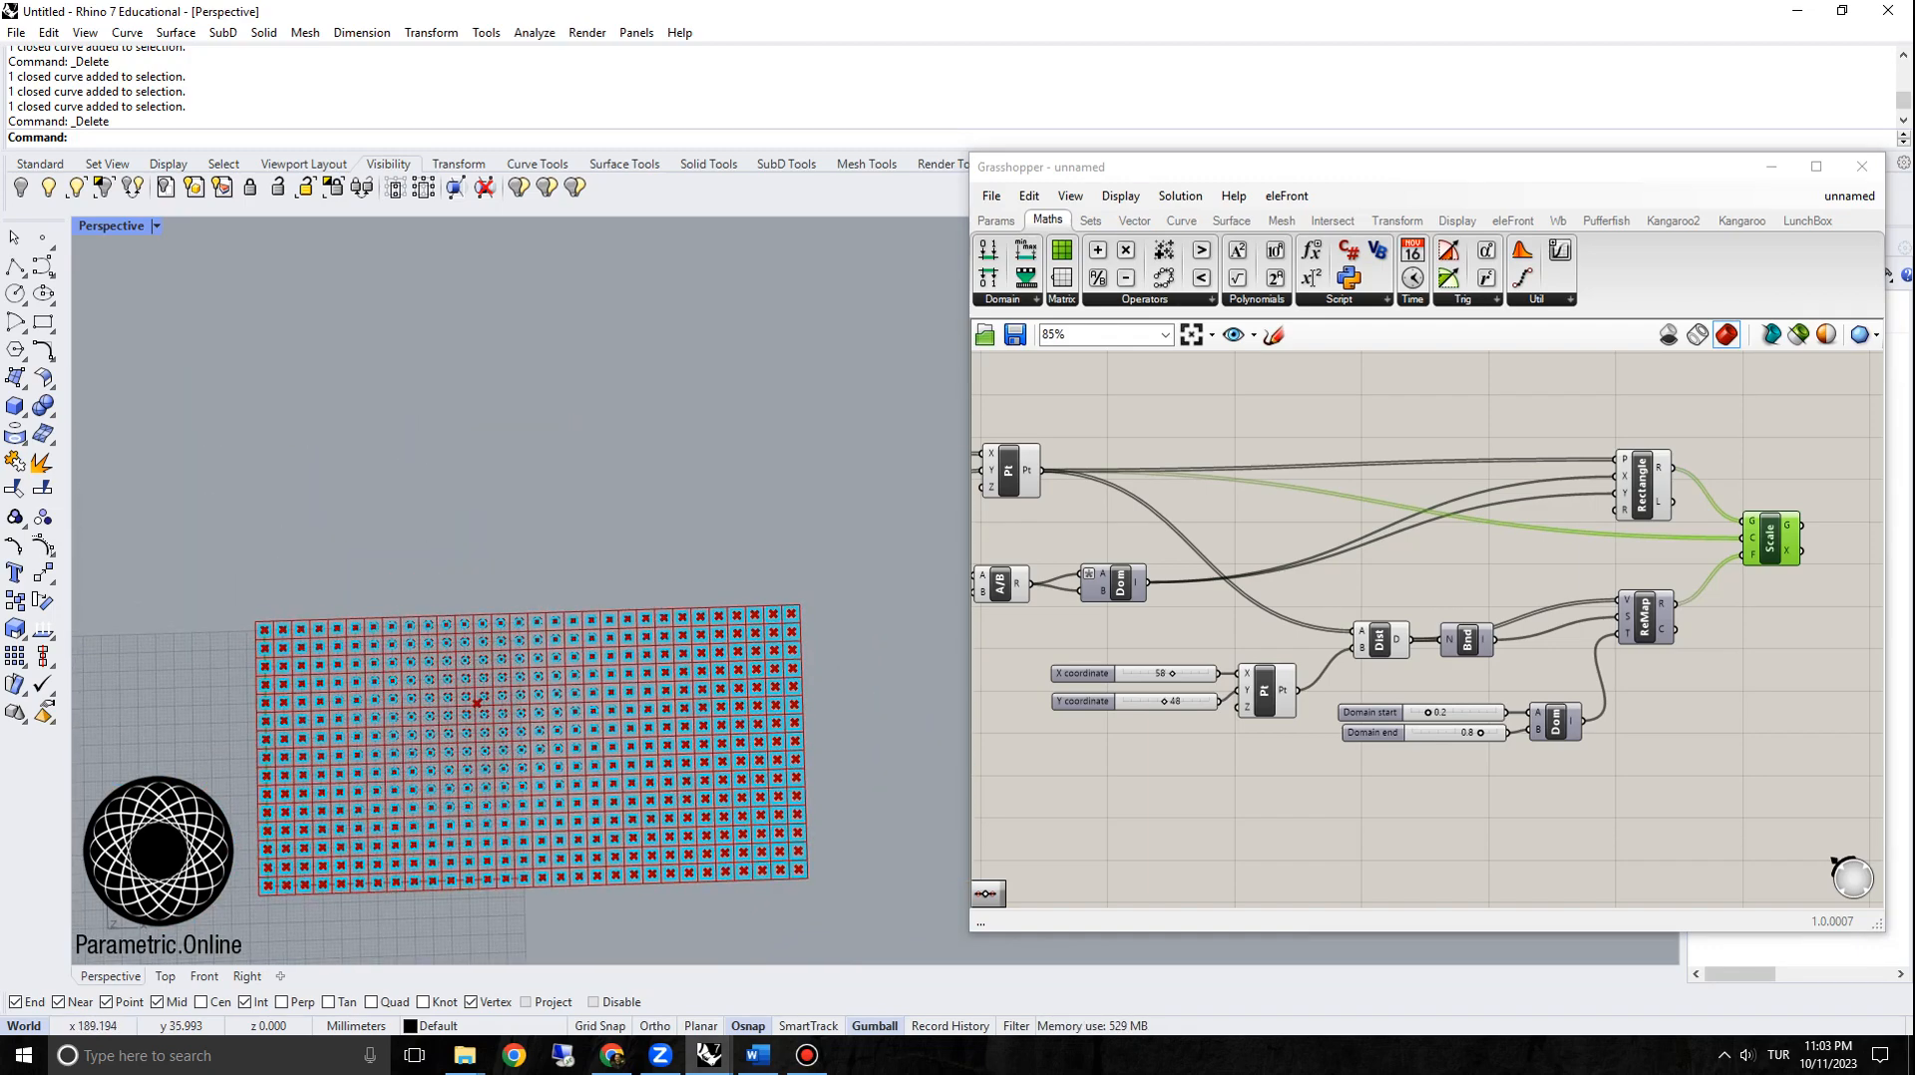
Step: Turn off the preview of the Construct Point component that generates the grid points
scroll(1456, 504, "down", 1)
left_click(1451, 518)
right_click_drag(1451, 519, 1533, 520)
left_click(1157, 479)
right_click(1157, 479)
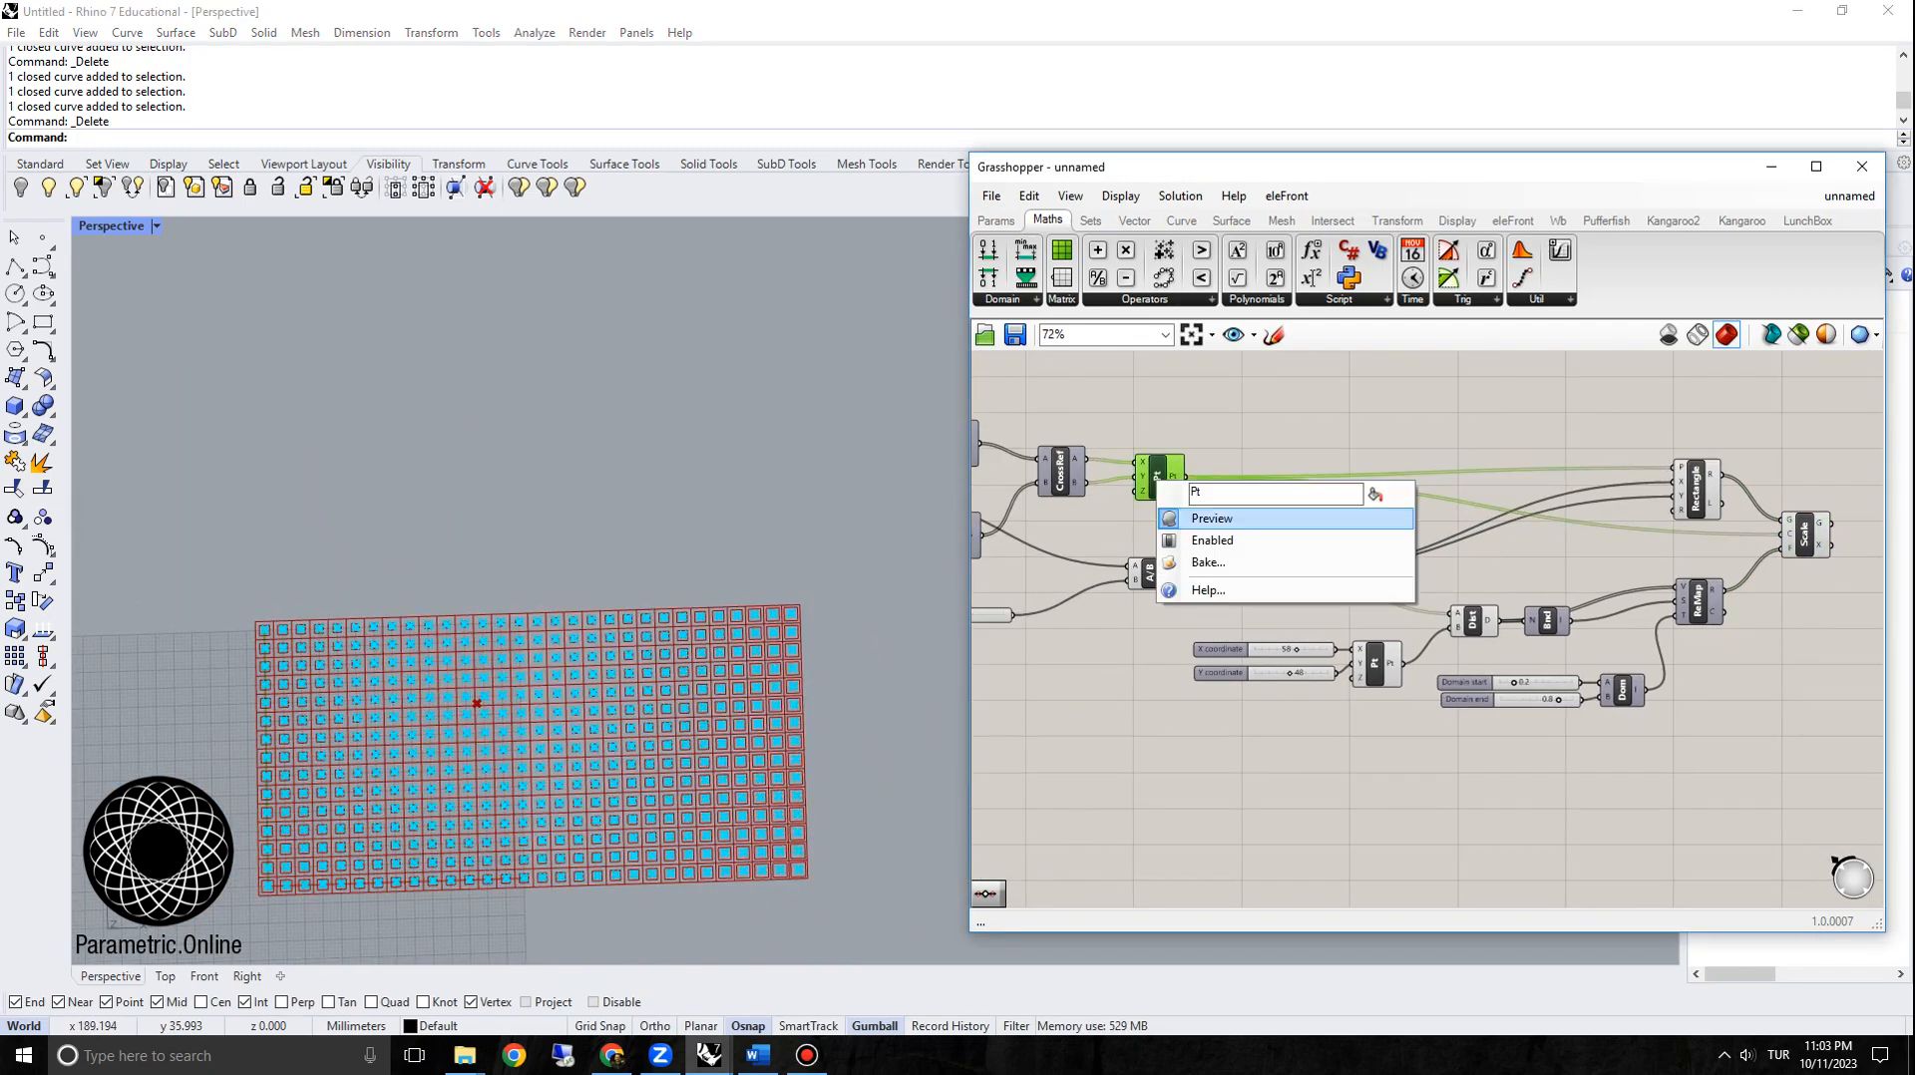
left_click(1205, 518)
Step: Try the attractor point at an X coordinate of 100 to test how the rectangle scaling responds
right_click_drag(639, 703, 555, 669)
scroll(593, 695, "up", 2)
scroll(545, 658, "down", 2)
scroll(263, 608, "up", 2)
scroll(1158, 665, "up", 3)
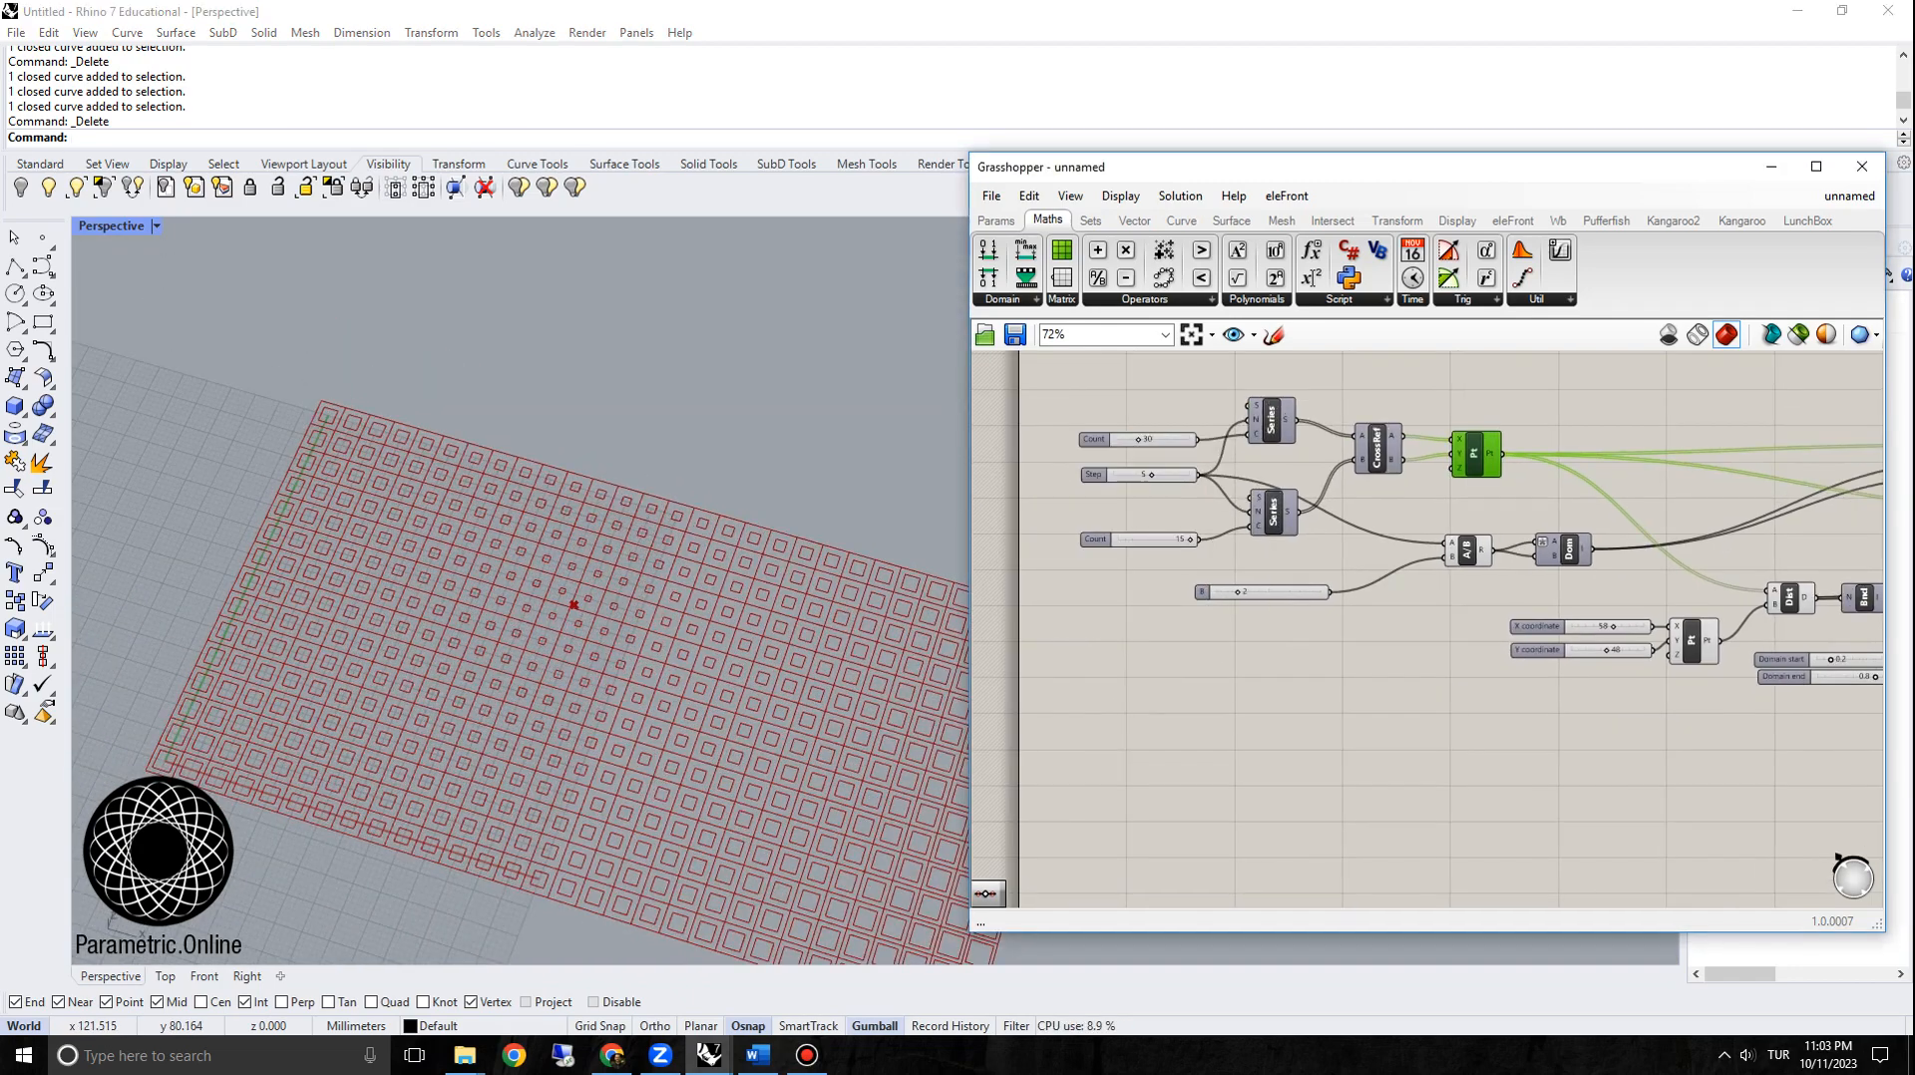
left_click_drag(1383, 639, 1433, 639)
Step: Turn off the preview of the attractor's Construct Point component in the original definition
scroll(1406, 653, "down", 5)
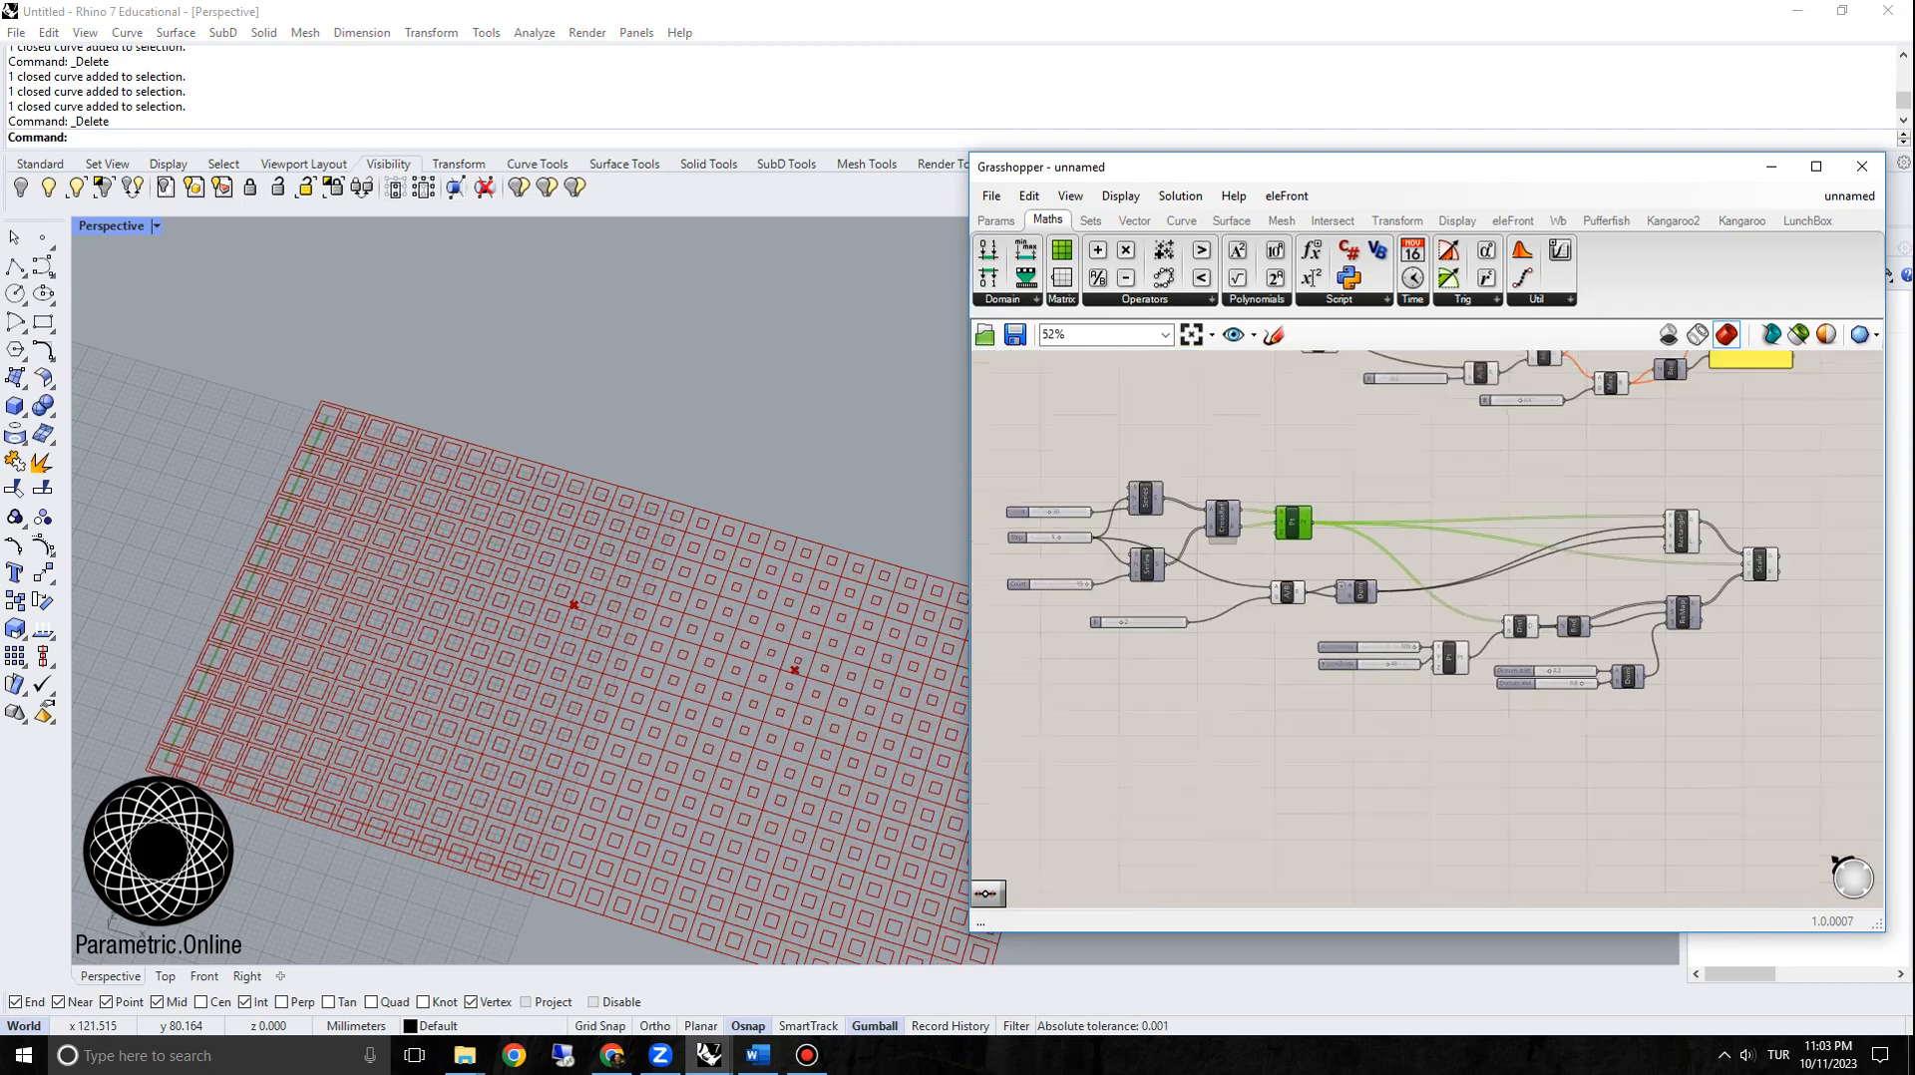
right_click_drag(1421, 374, 1419, 549)
scroll(1419, 498, "up", 4)
right_click(1224, 562)
left_click(1279, 600)
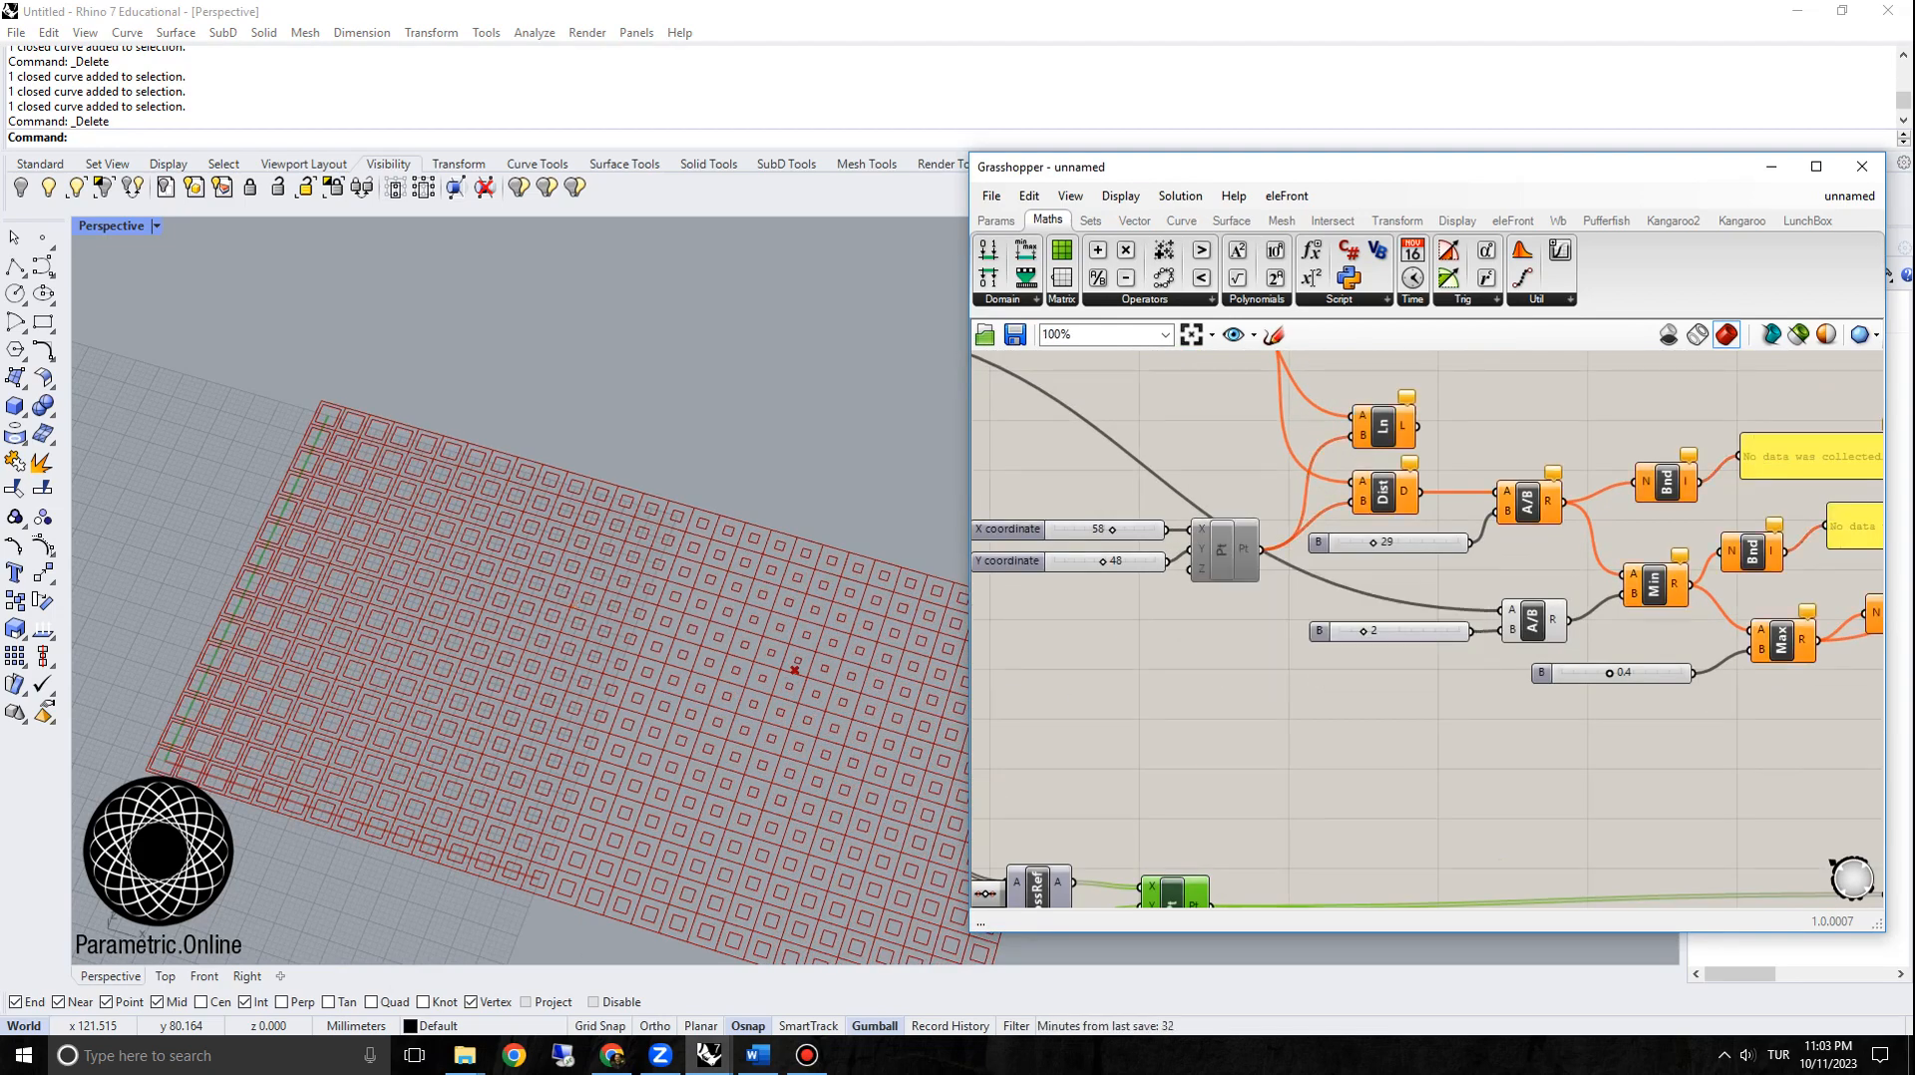
Step: Try the new branch's attractor point at X coordinate 41 and Y coordinate 0
scroll(1296, 638, "down", 2)
right_click_drag(1316, 778, 1304, 544)
scroll(1341, 778, "up", 4)
right_click_drag(1342, 778, 1301, 709)
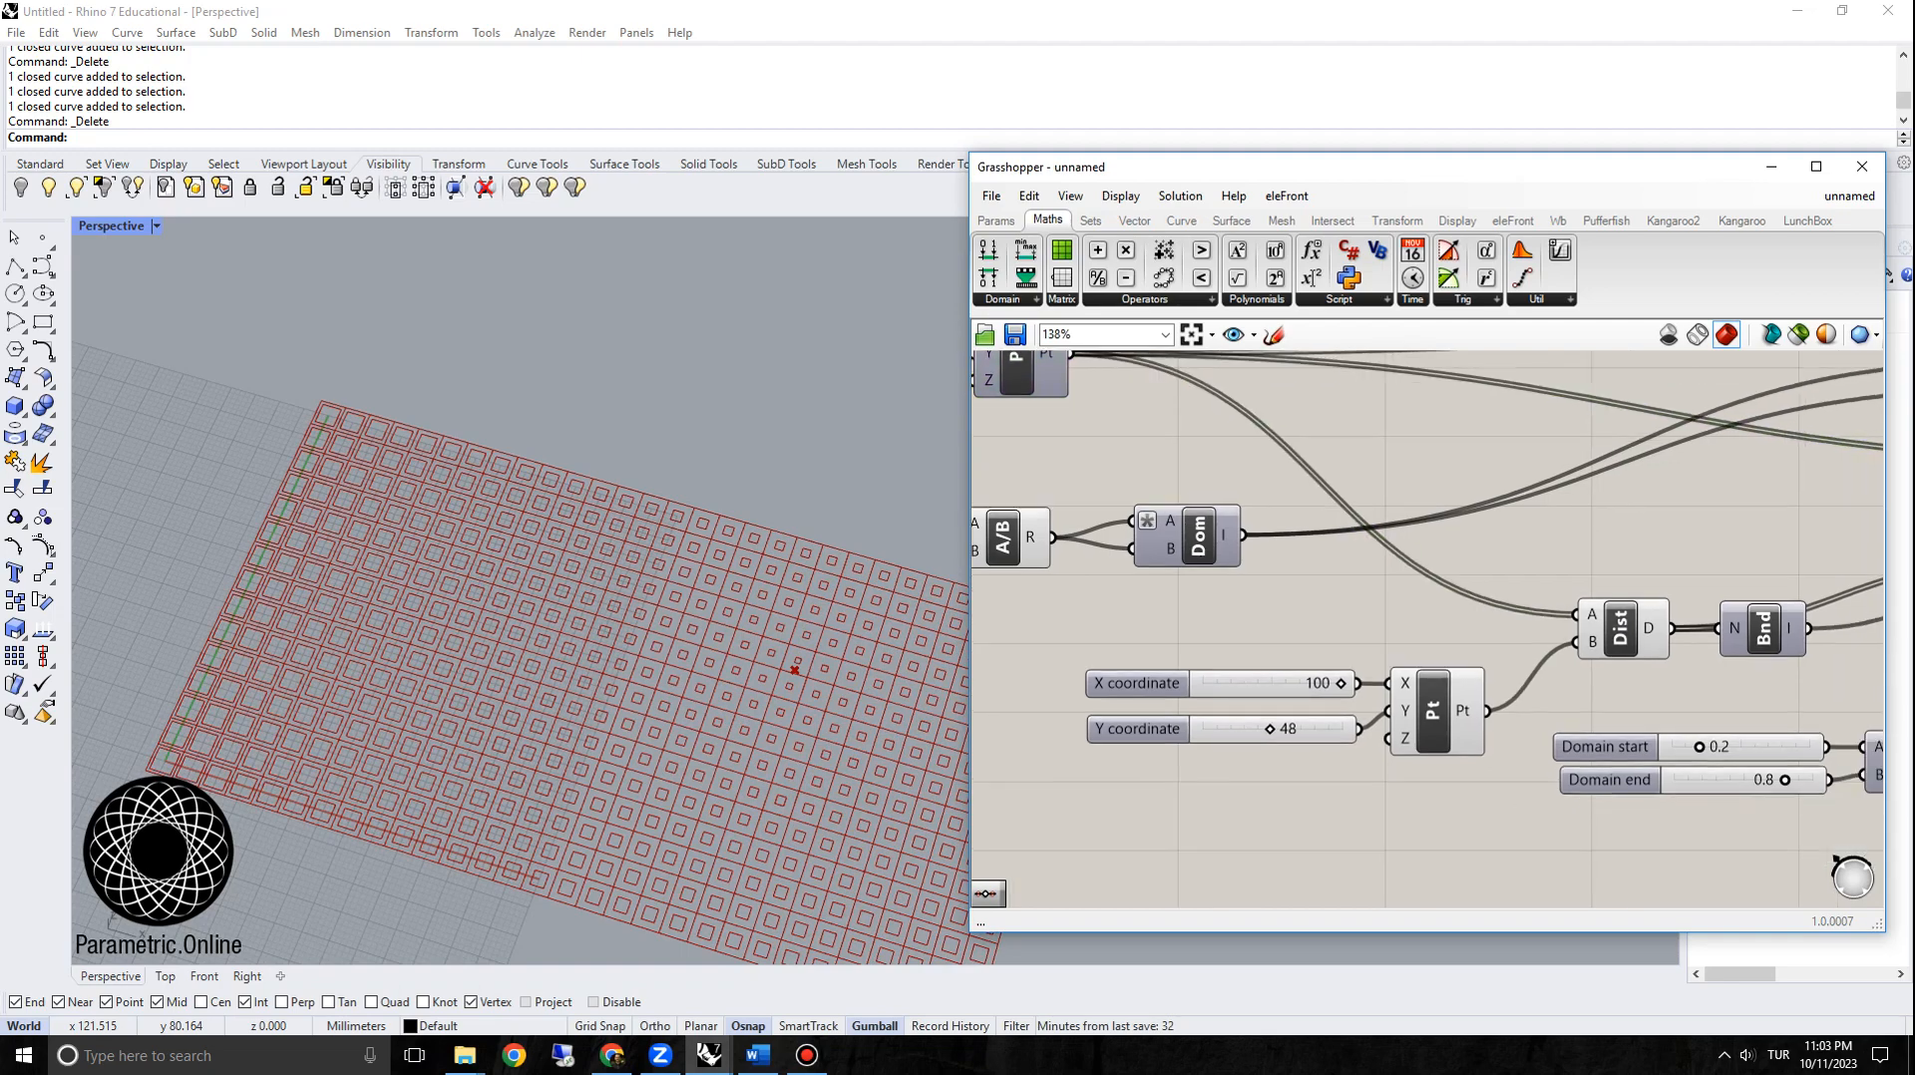
left_click_drag(1303, 683, 1260, 683)
scroll(698, 700, "down", 7)
right_click_drag(690, 700, 639, 666)
scroll(738, 664, "up", 4)
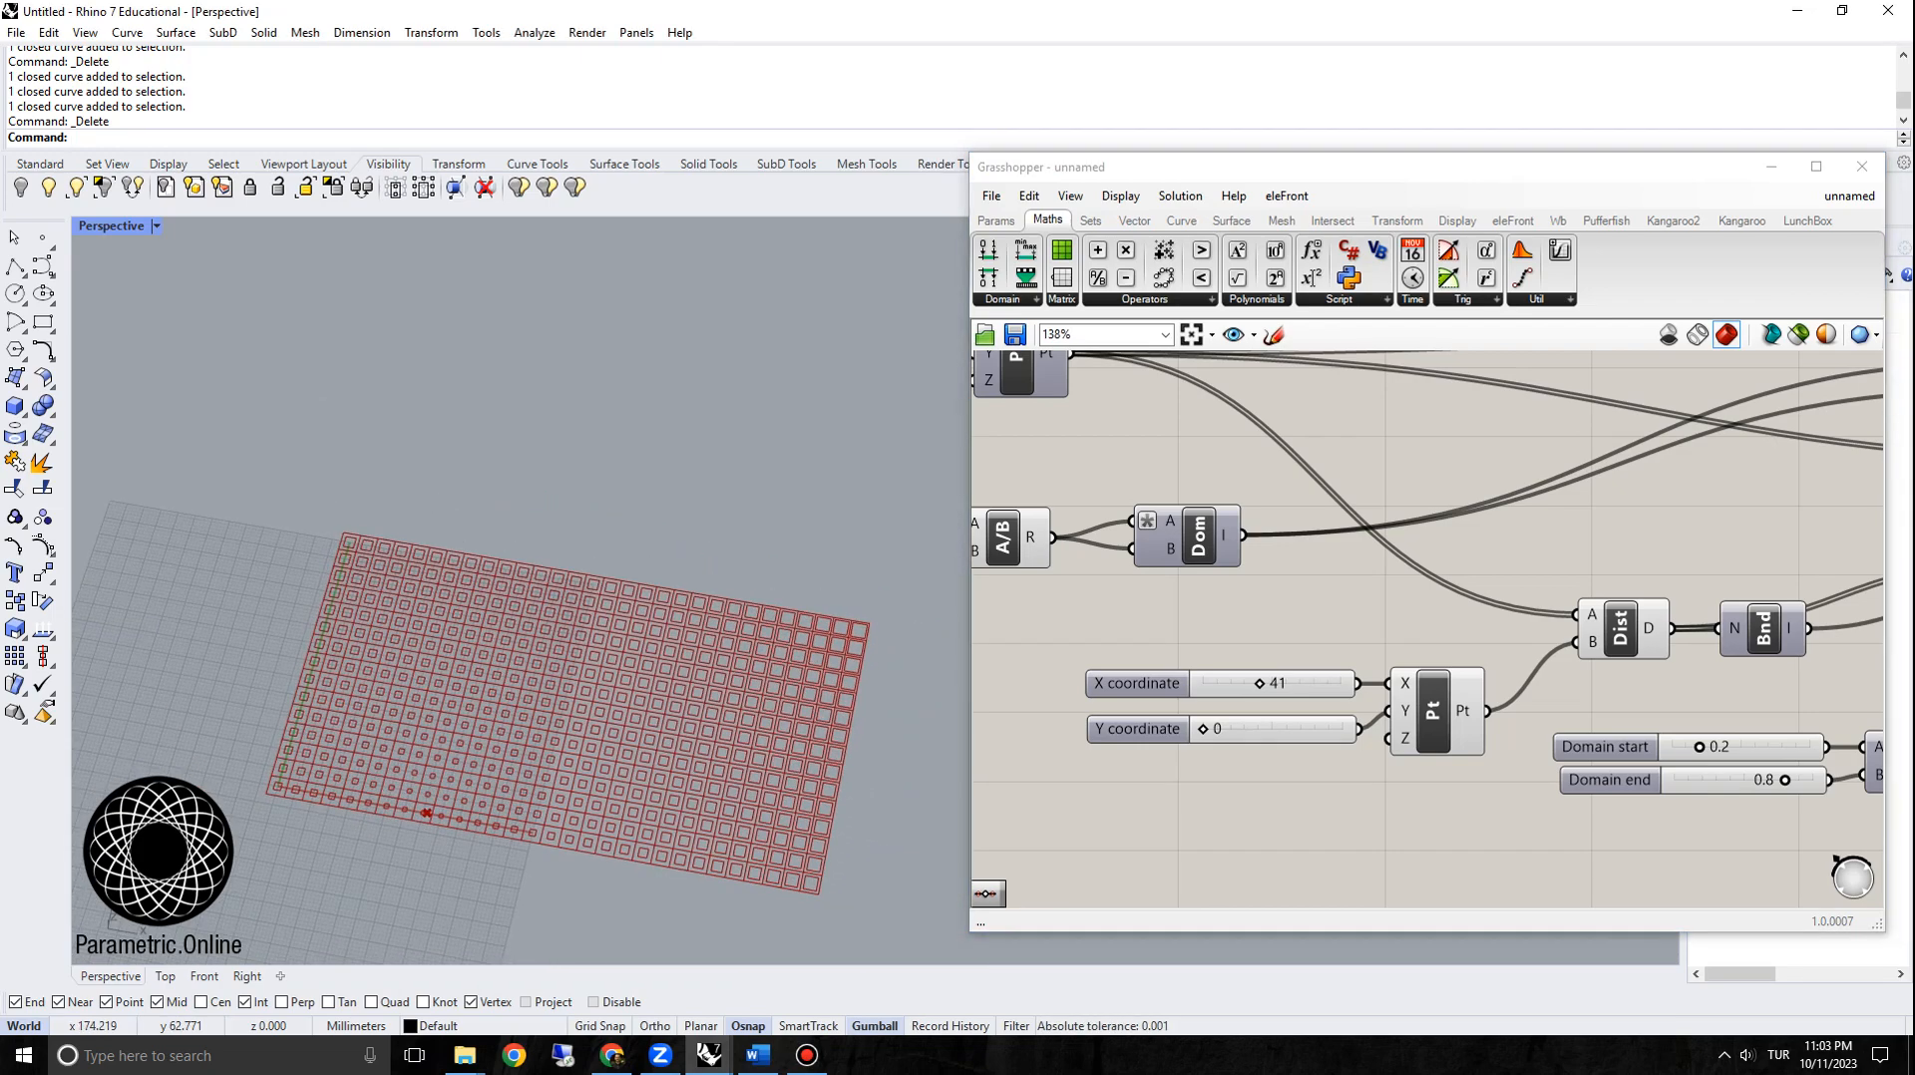
Step: Set the attractor point's Y coordinate to 31 and its X coordinate to 73
left_click_drag(1202, 729, 1248, 729)
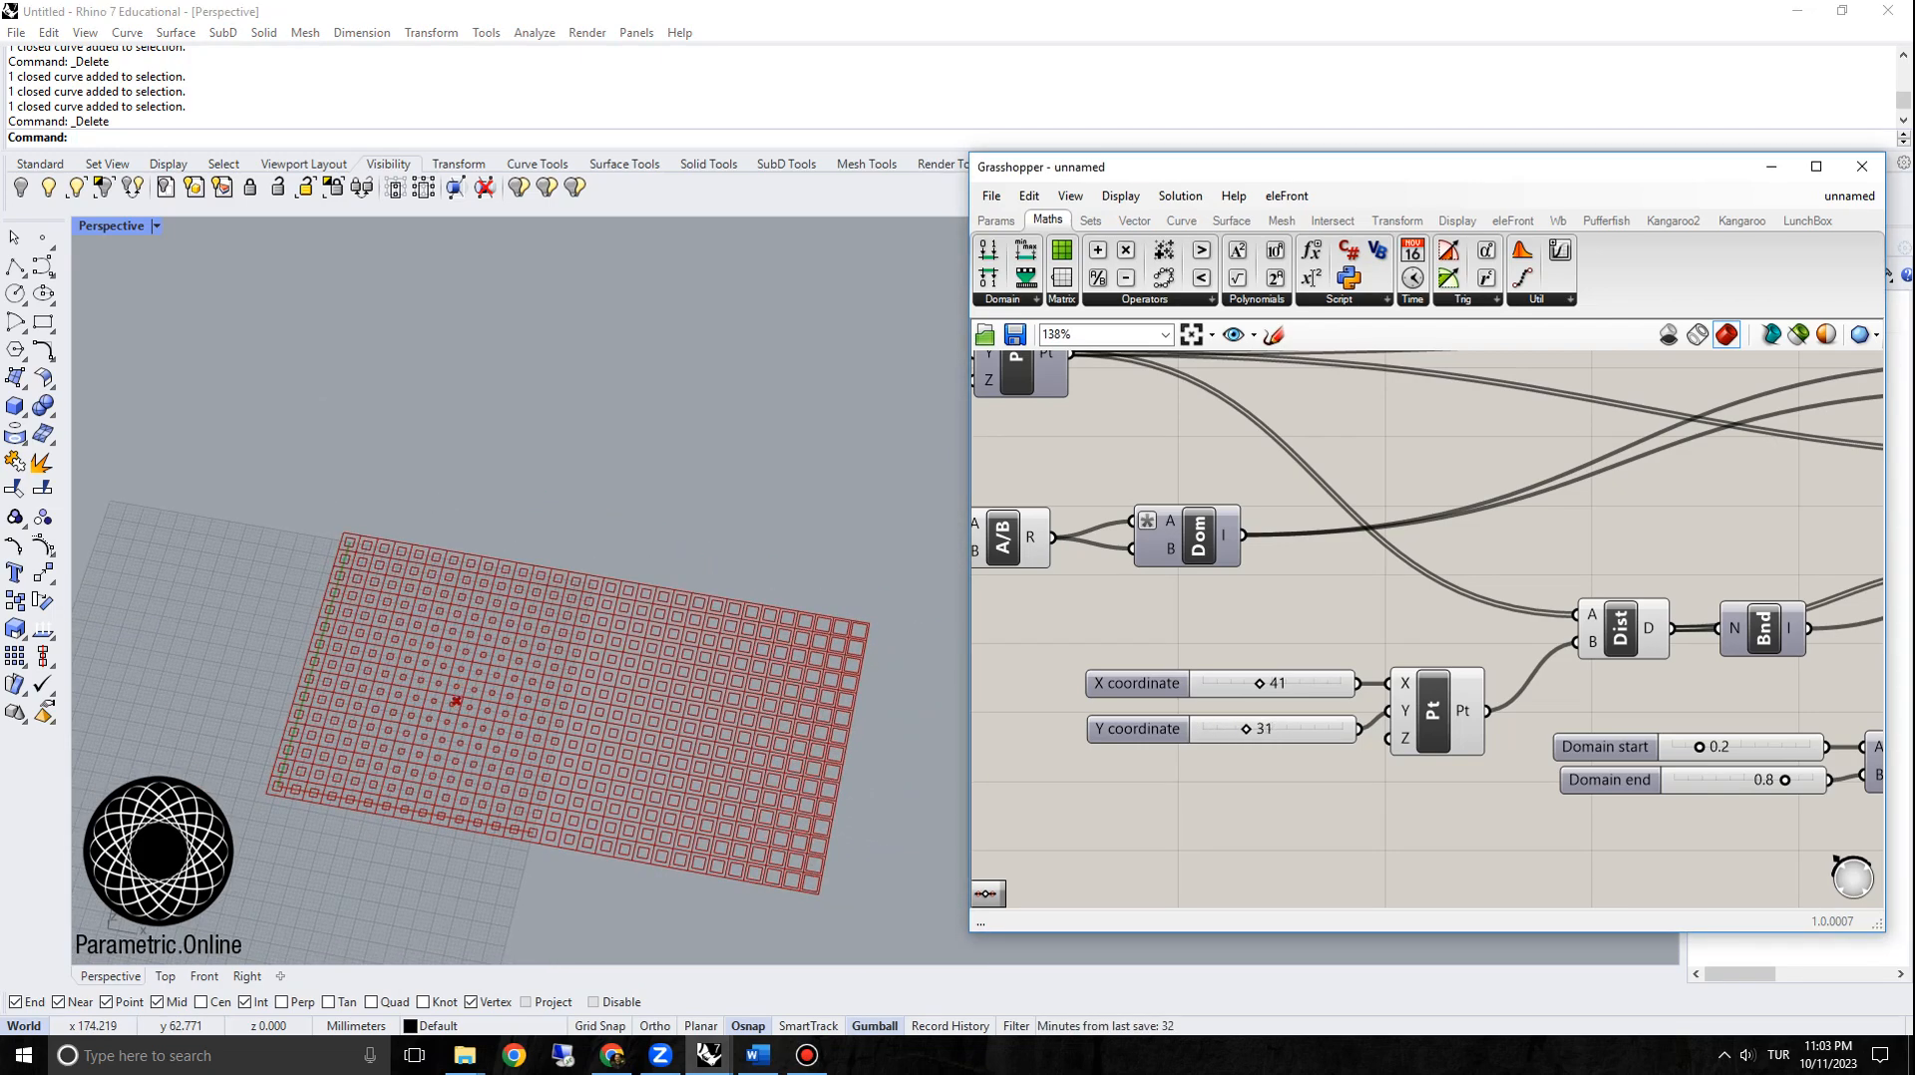
left_click_drag(1238, 683, 1307, 683)
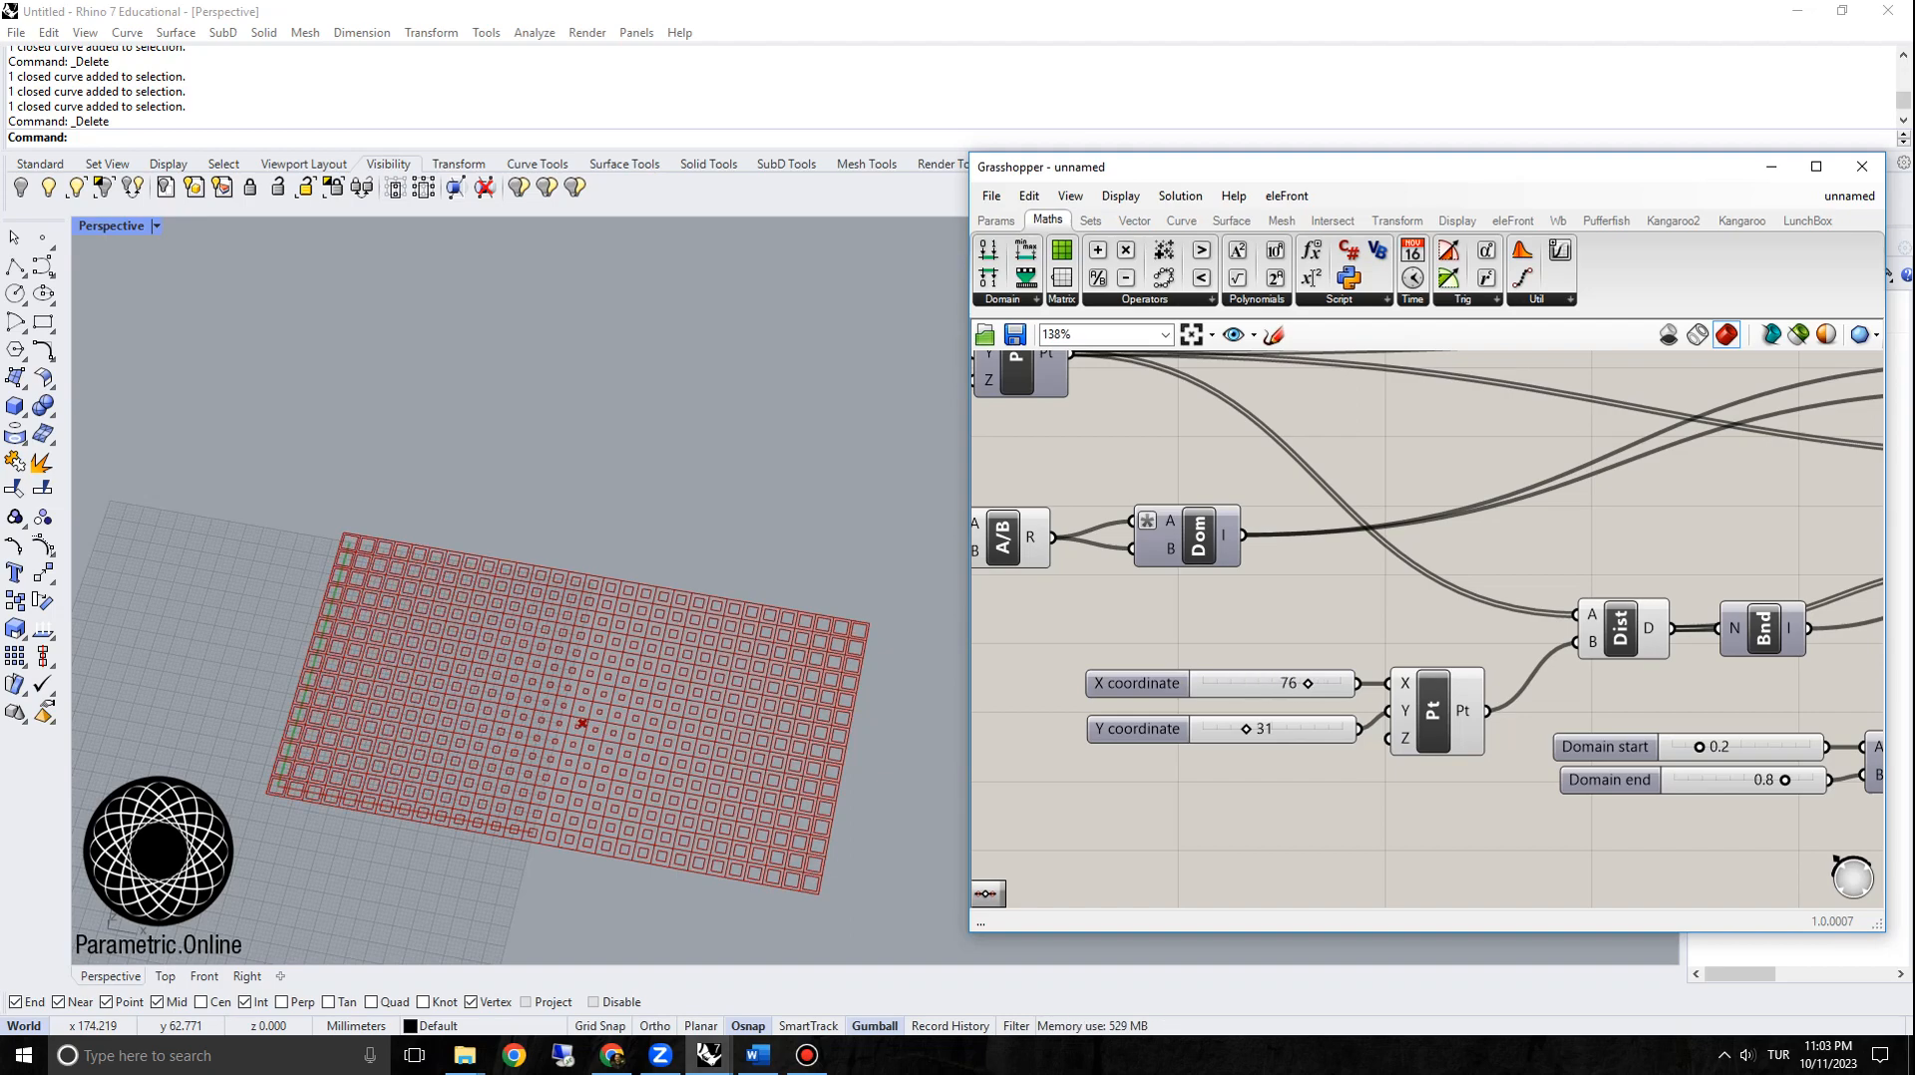
scroll(793, 556, "down", 3)
scroll(648, 598, "up", 4)
right_click_drag(598, 649, 454, 648)
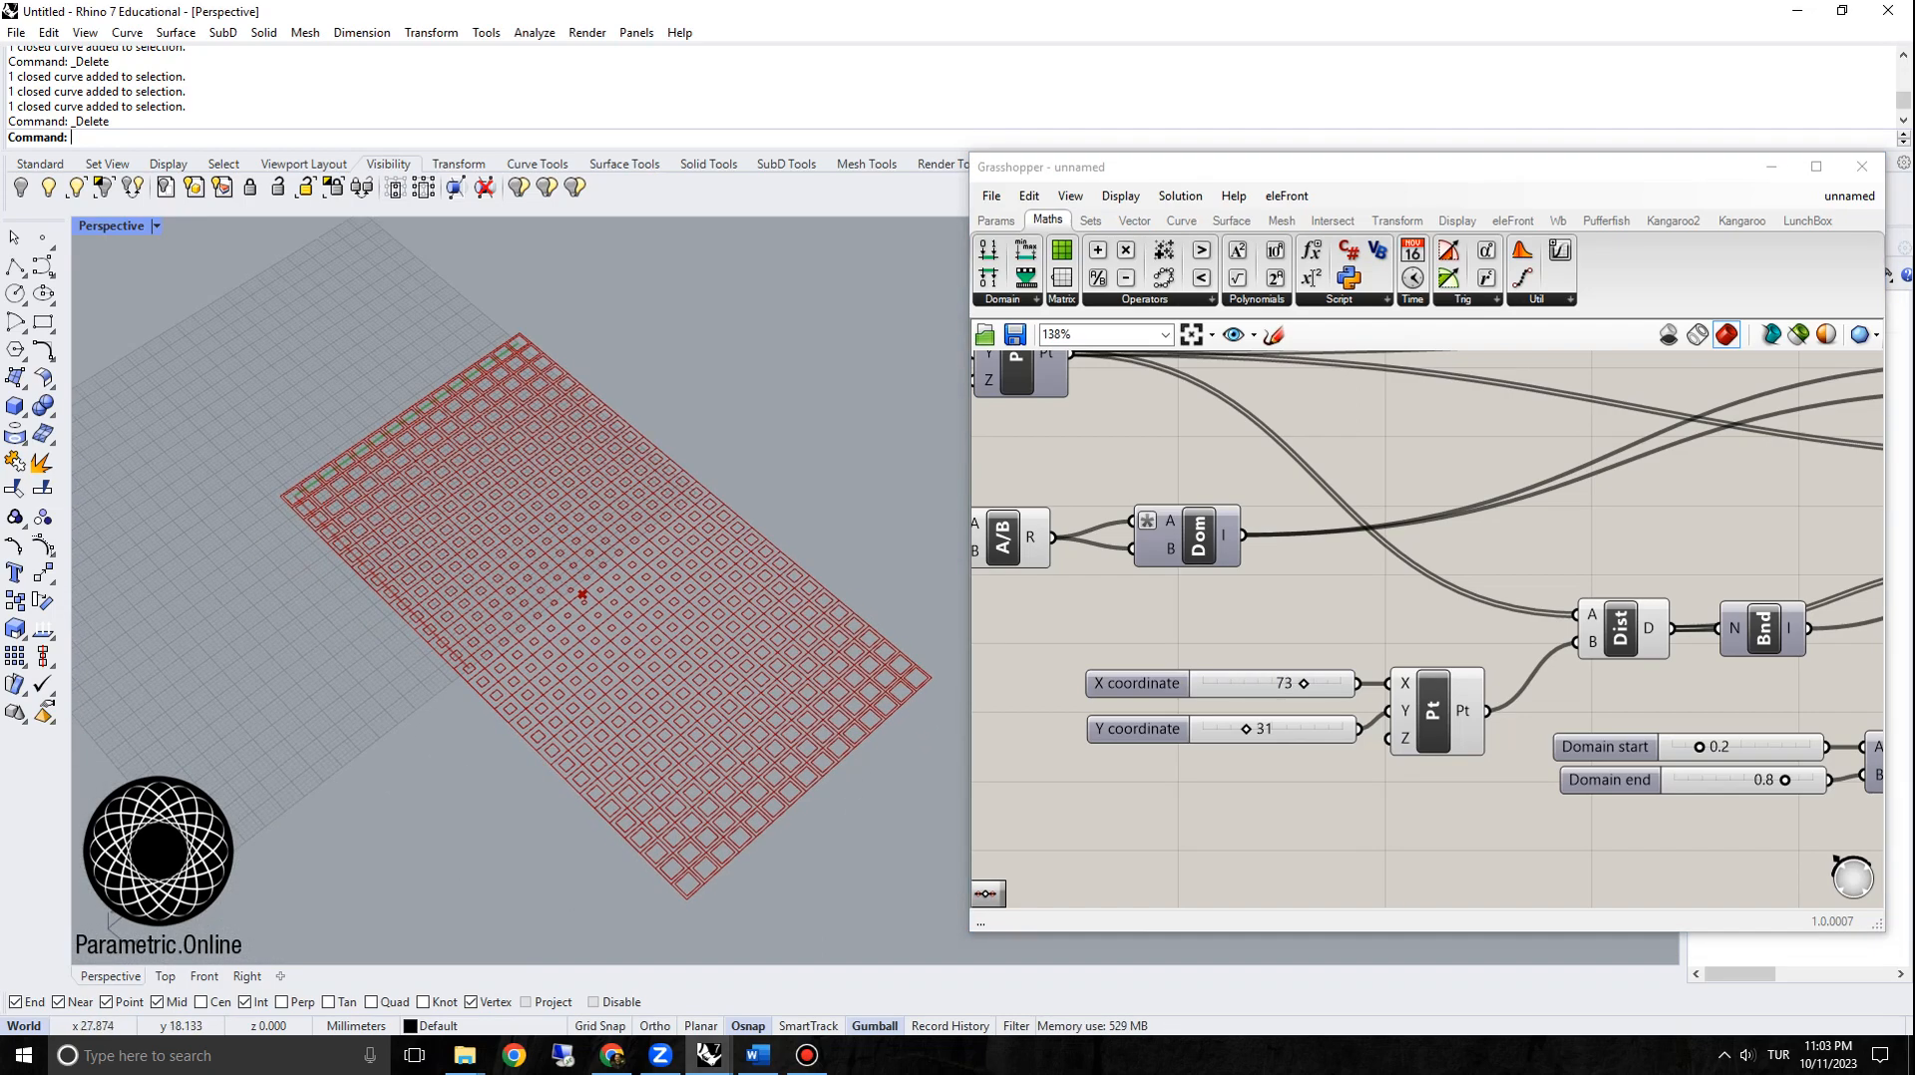
Step: Widen the remap target domain to a start of 0.1 and an end of 0.9
scroll(1695, 698, "down", 3)
right_click_drag(1695, 698, 1272, 664)
scroll(1271, 665, "up", 6)
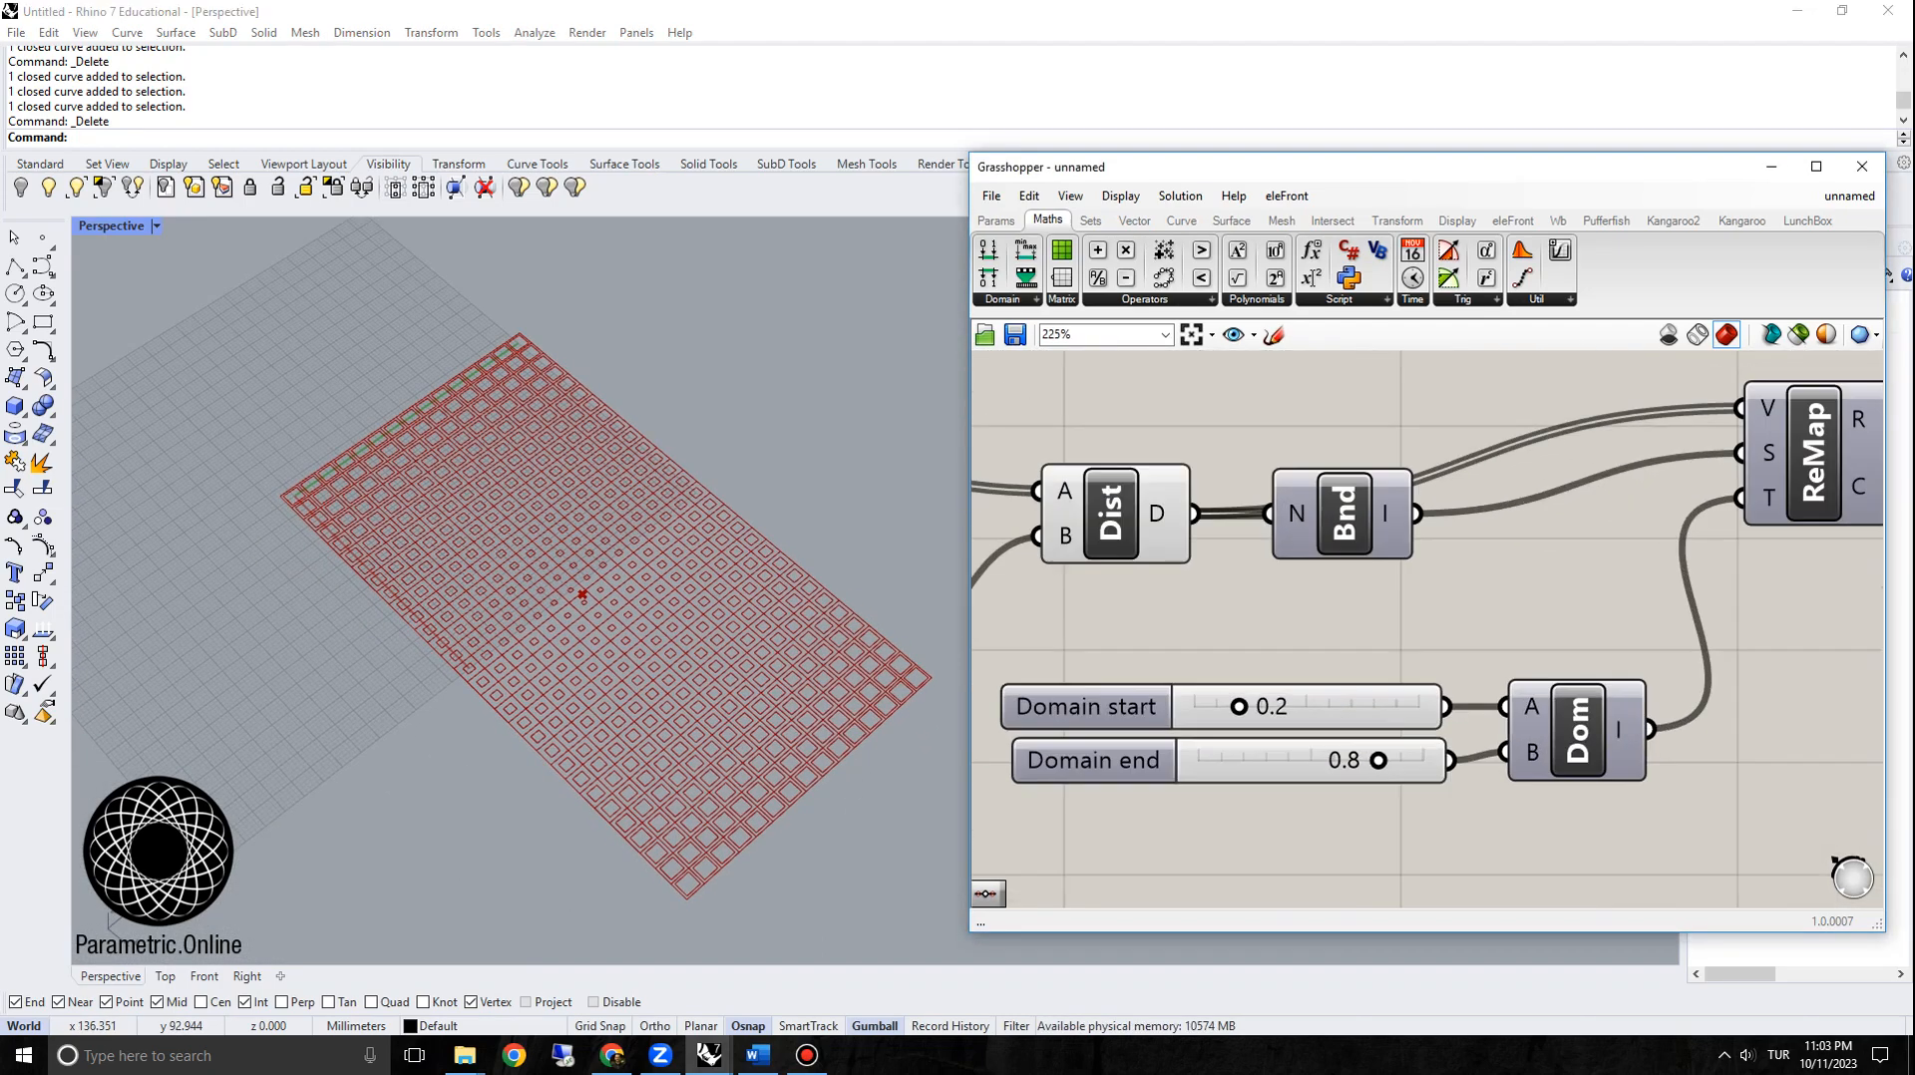
mouse_move(1239, 706)
left_mouse_down()
mouse_move(1194, 707)
mouse_move(1328, 706)
mouse_move(1215, 706)
left_mouse_up()
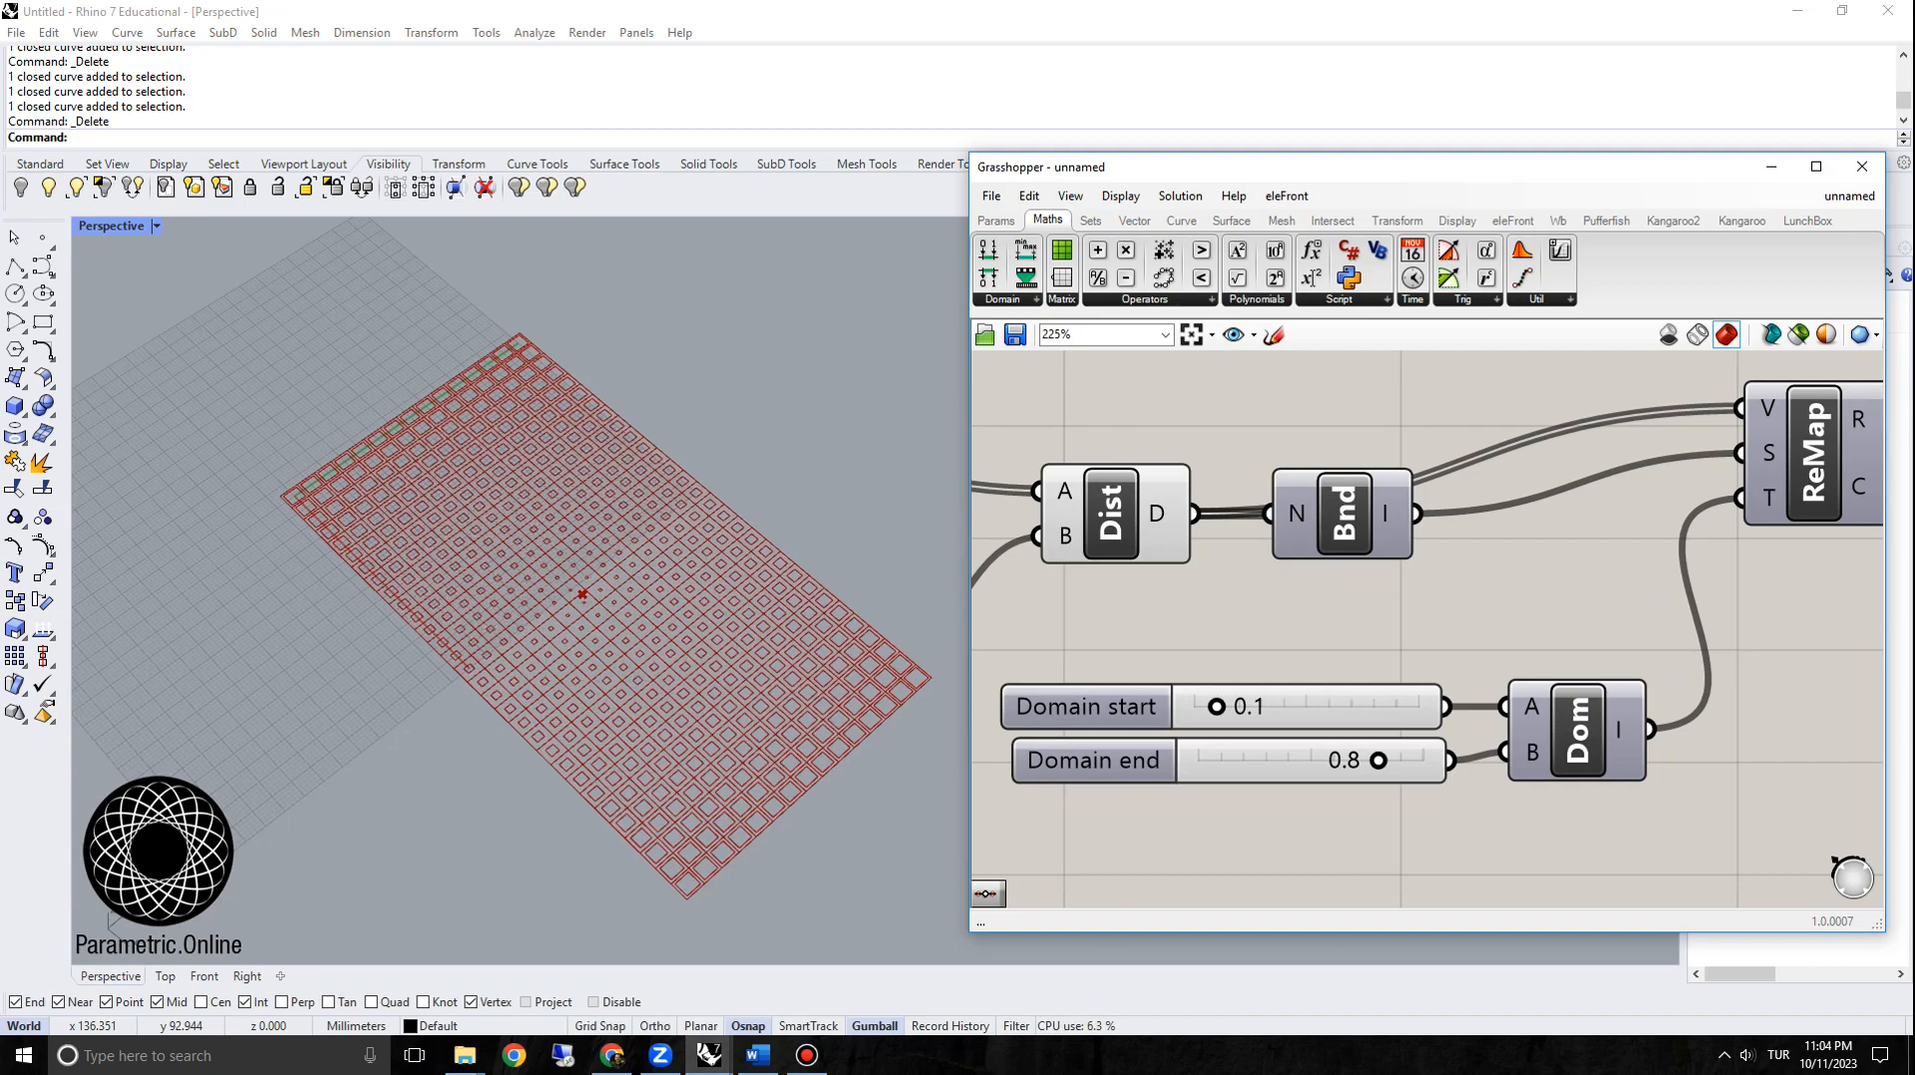
mouse_move(1378, 760)
left_mouse_down()
mouse_move(1308, 760)
mouse_move(1401, 760)
left_mouse_up()
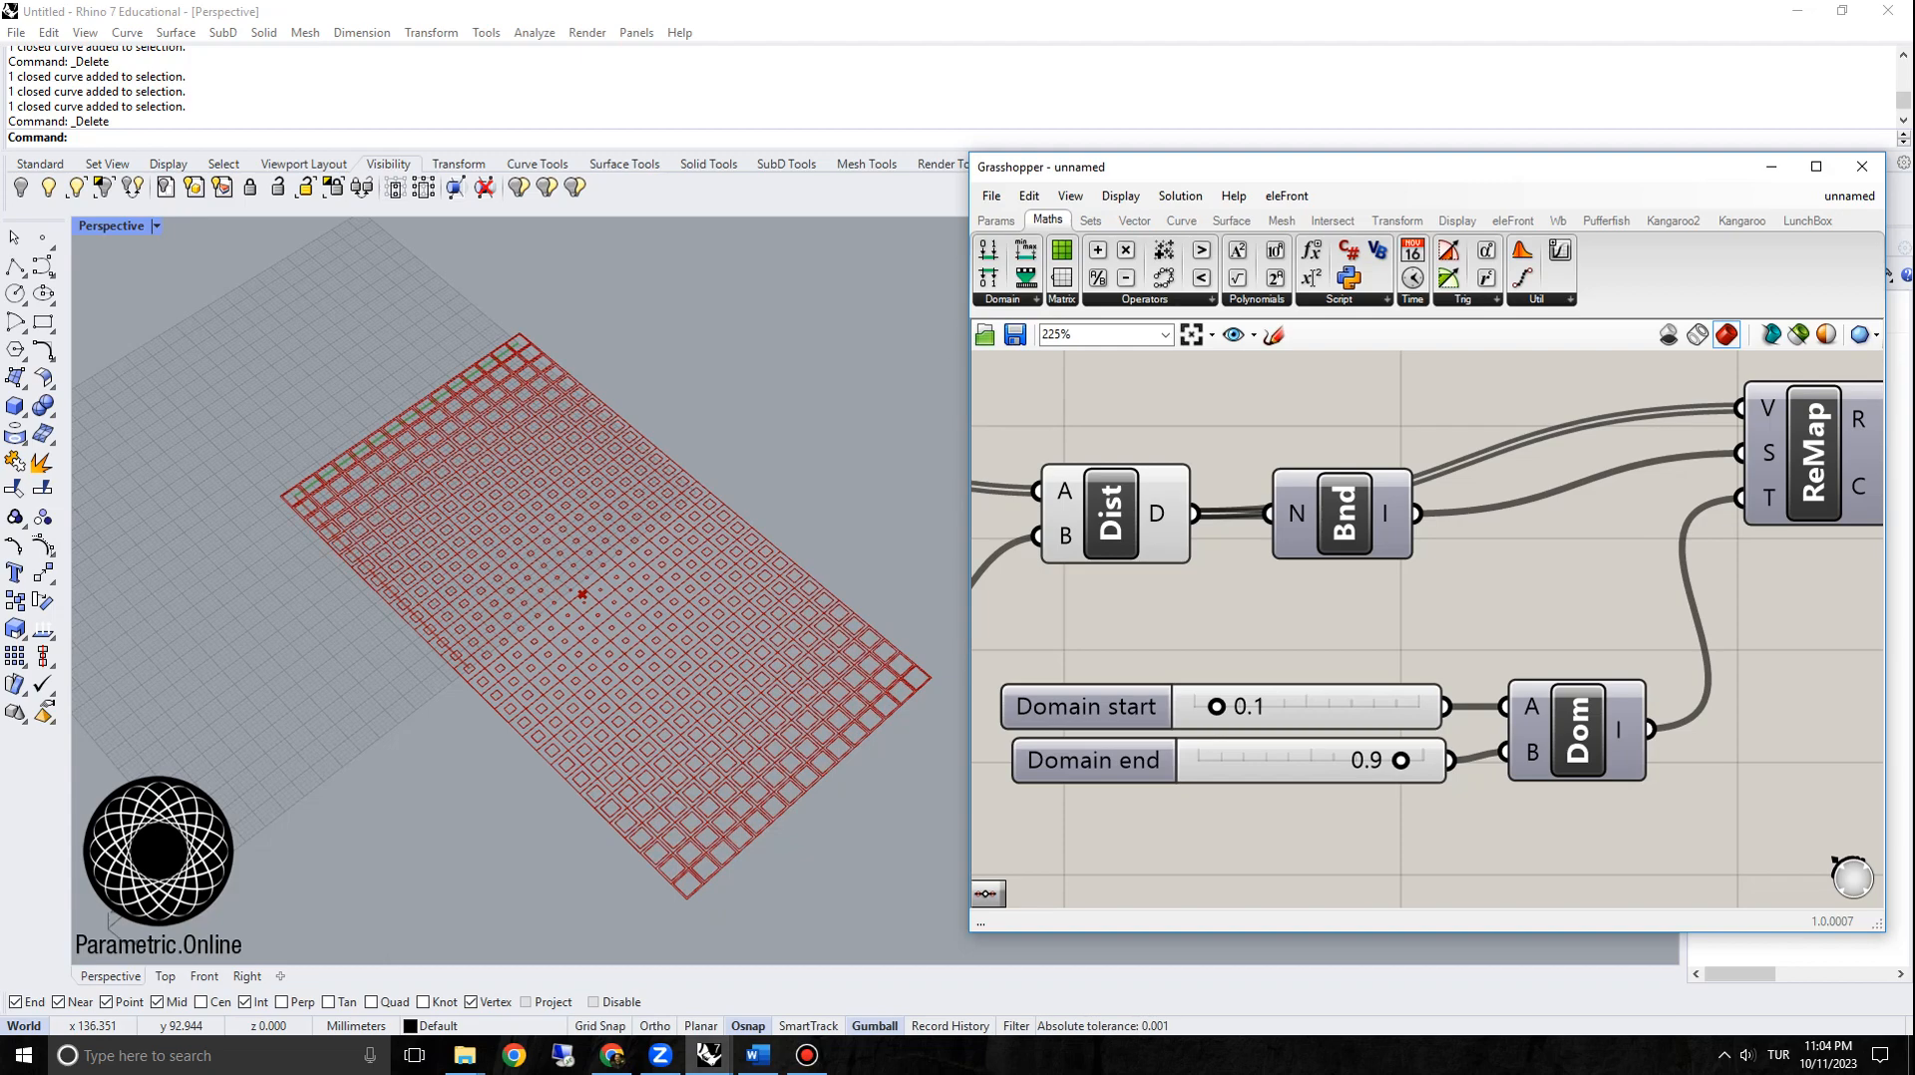
Step: Inspect the rectangle pattern from several angles with the widened scale range
right_click_drag(498, 539, 583, 523)
scroll(688, 694, "down", 4)
scroll(648, 599, "up", 3)
scroll(638, 509, "down", 4)
right_click_drag(738, 489, 684, 455)
scroll(684, 456, "up", 3)
right_click_drag(598, 399, 666, 440)
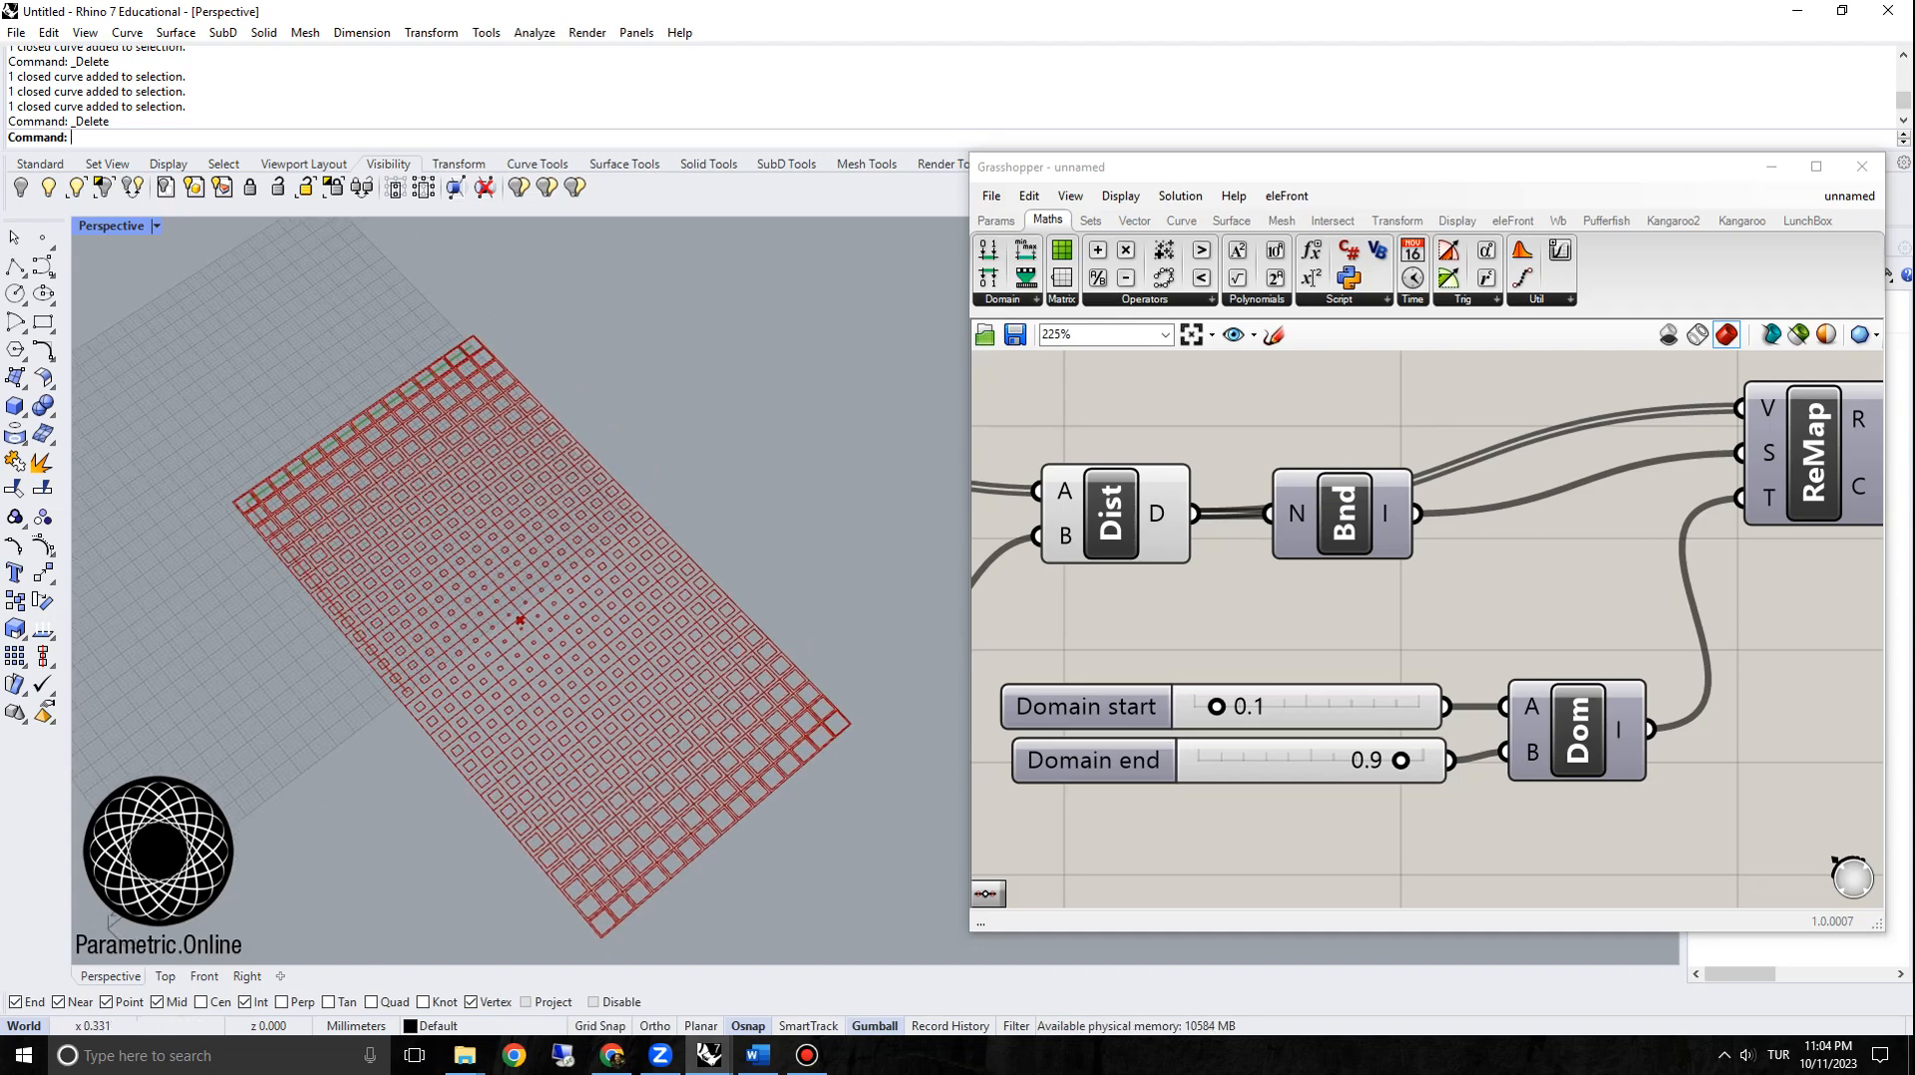
right_click_drag(557, 653, 598, 595)
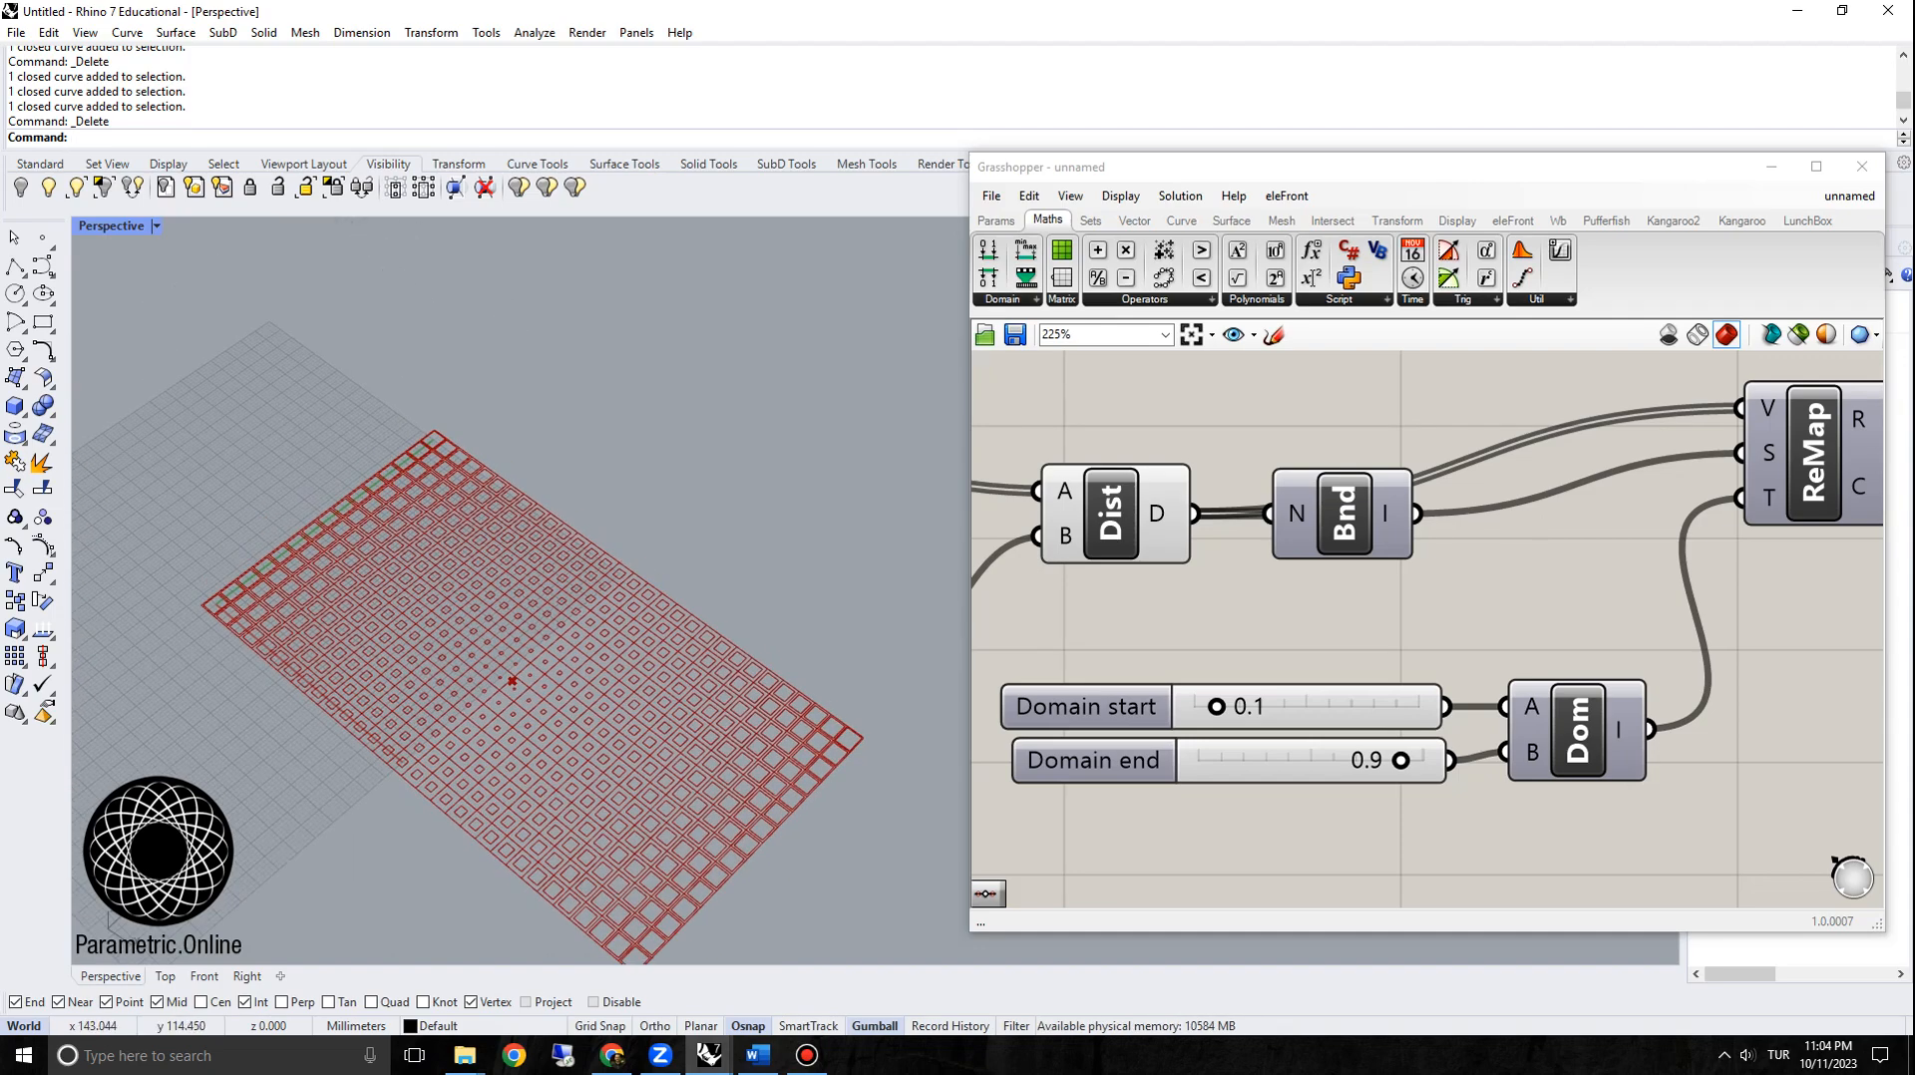
Step: Spread the Rectangle and Scale components apart and add a Merge component beyond them
scroll(1366, 539, "down", 3)
right_click_drag(1675, 459, 1078, 744)
left_click_drag(1257, 644, 1295, 681)
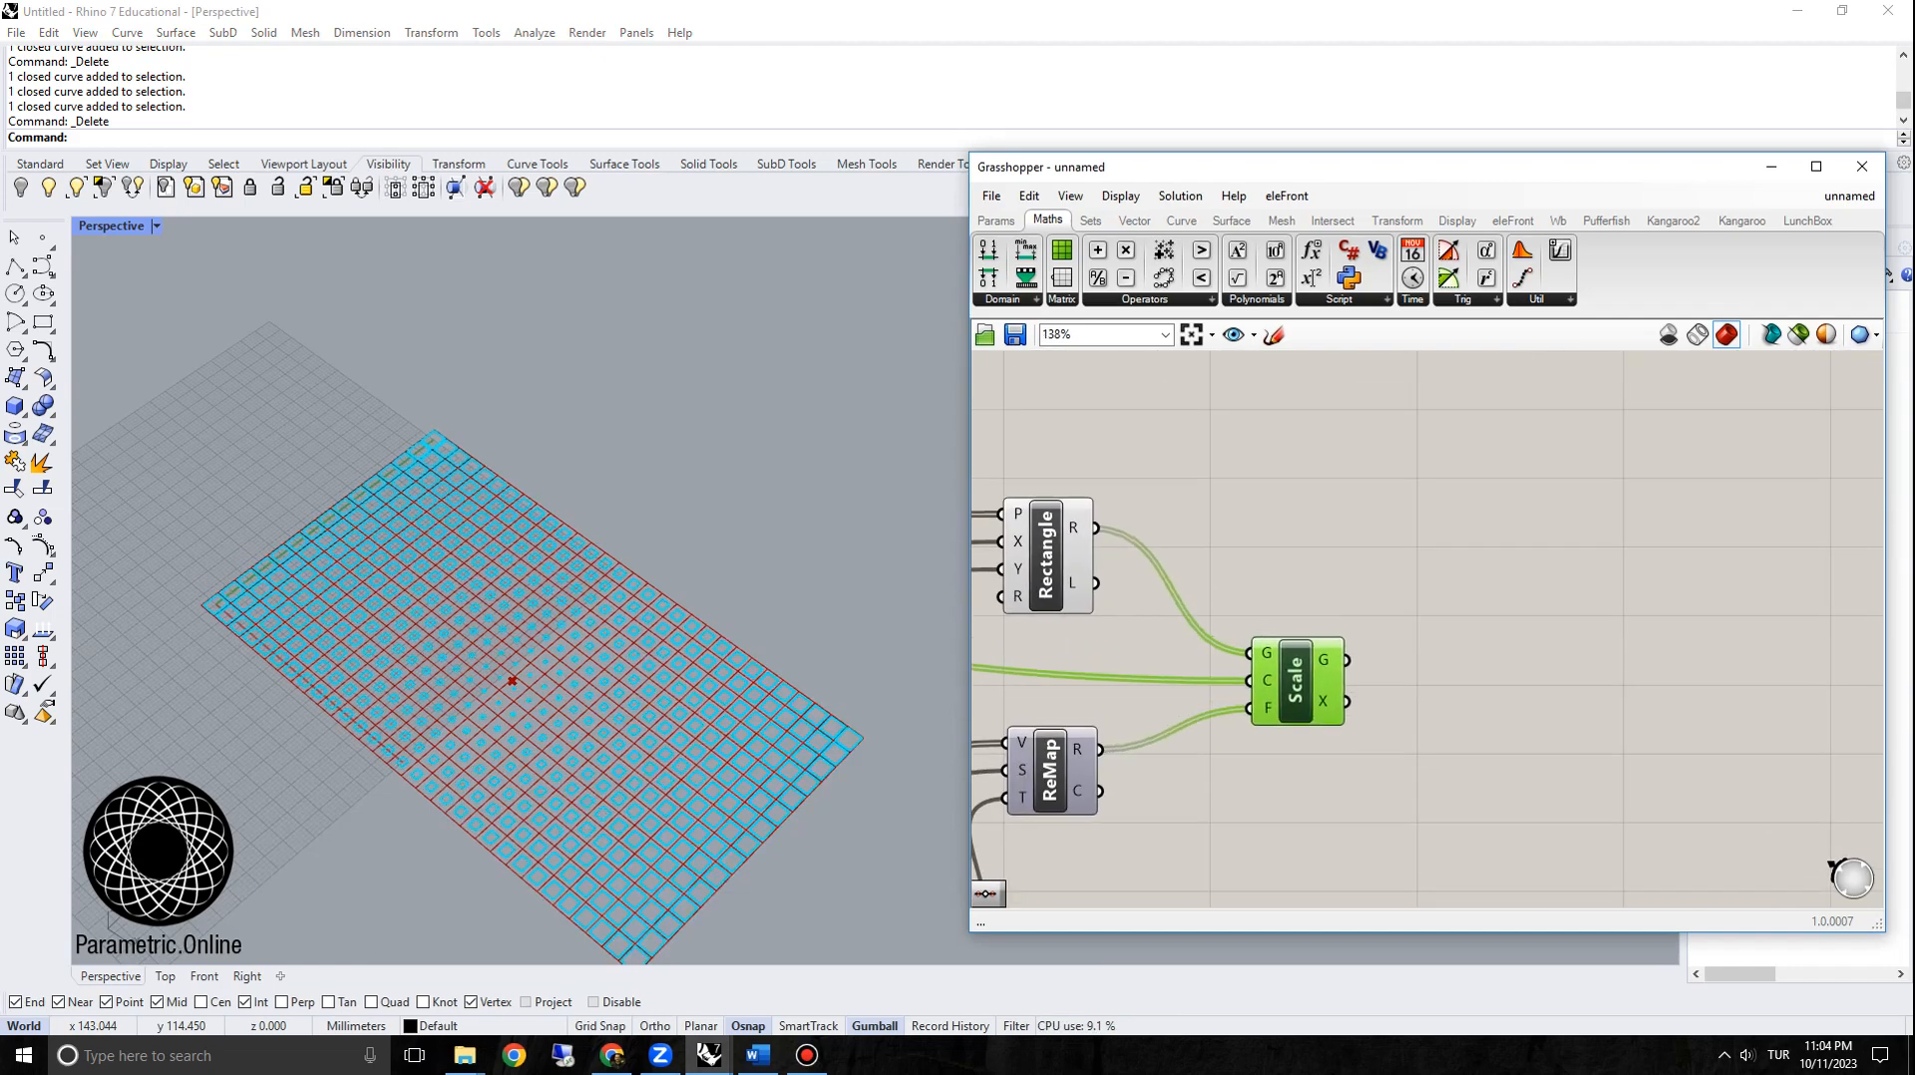
left_click_drag(1045, 559, 1054, 520)
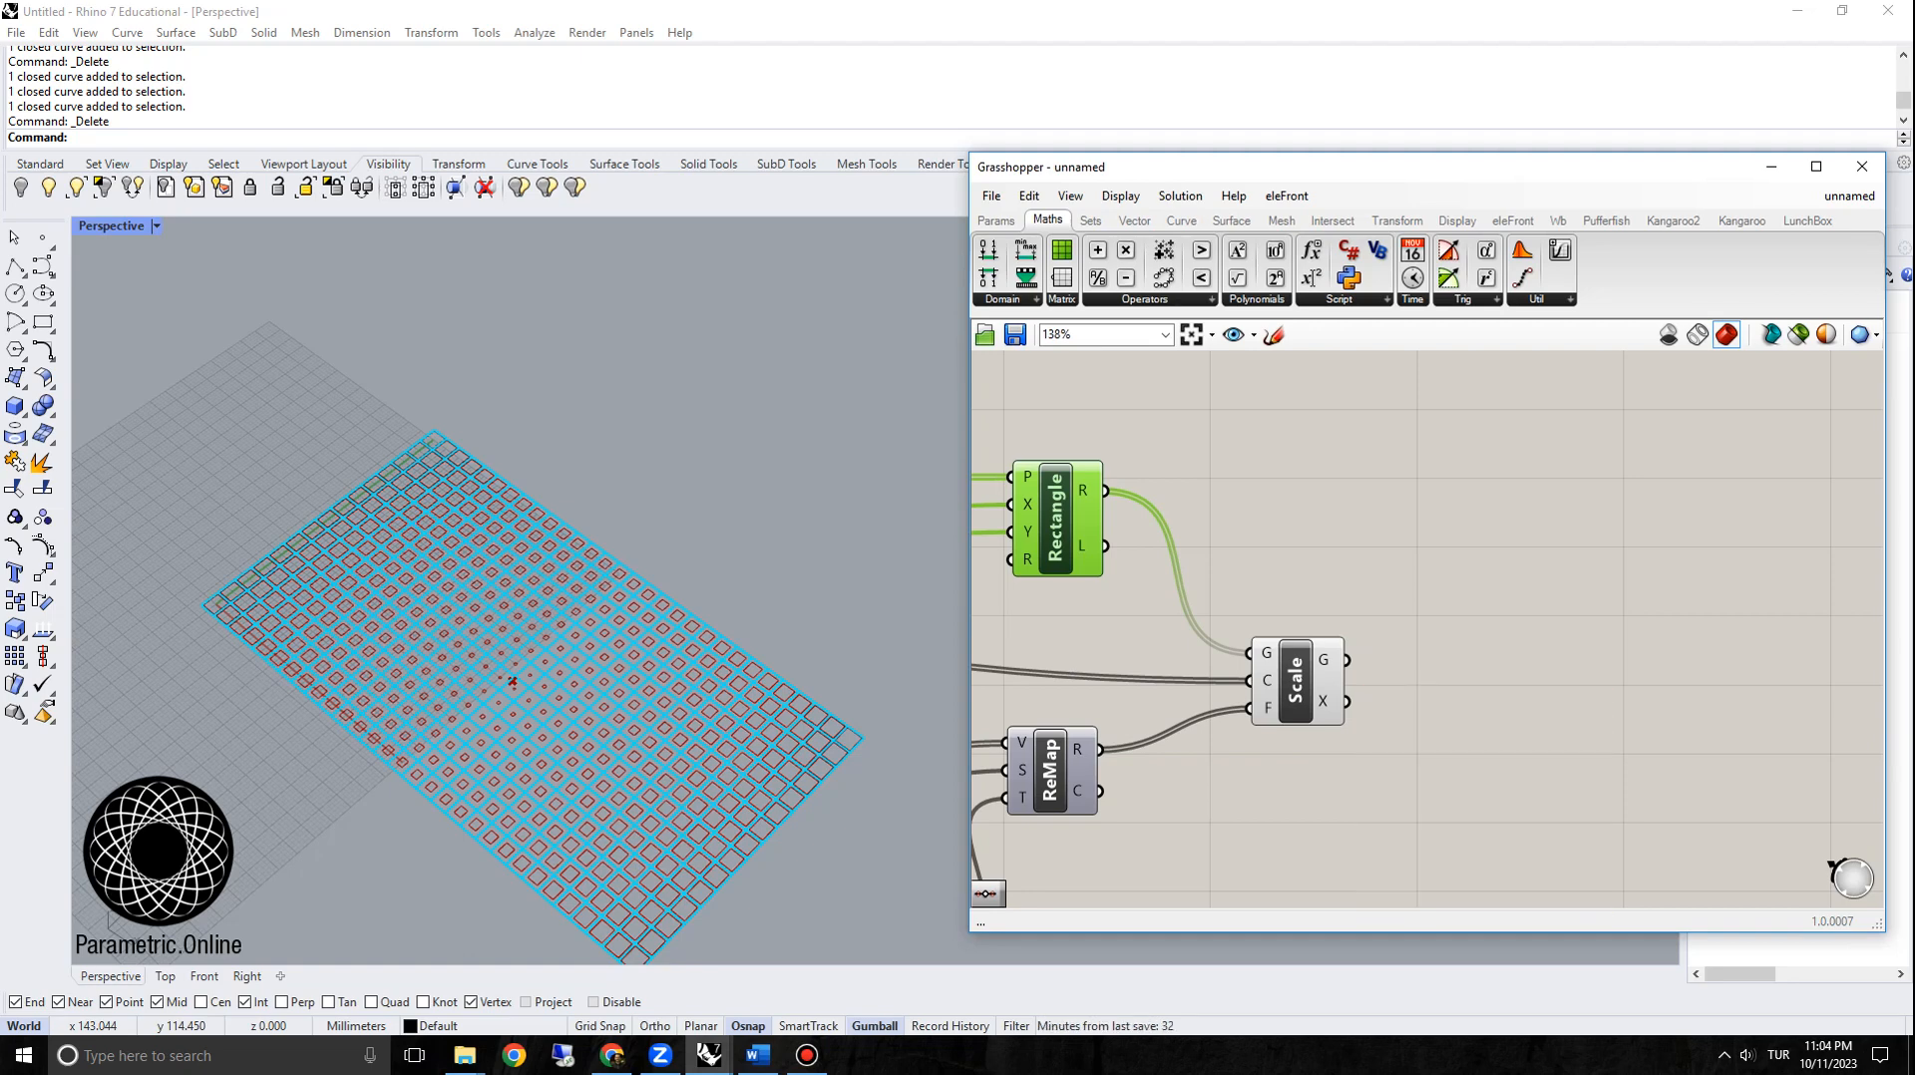
double_click(1445, 591)
type("merge")
left_click(1436, 566)
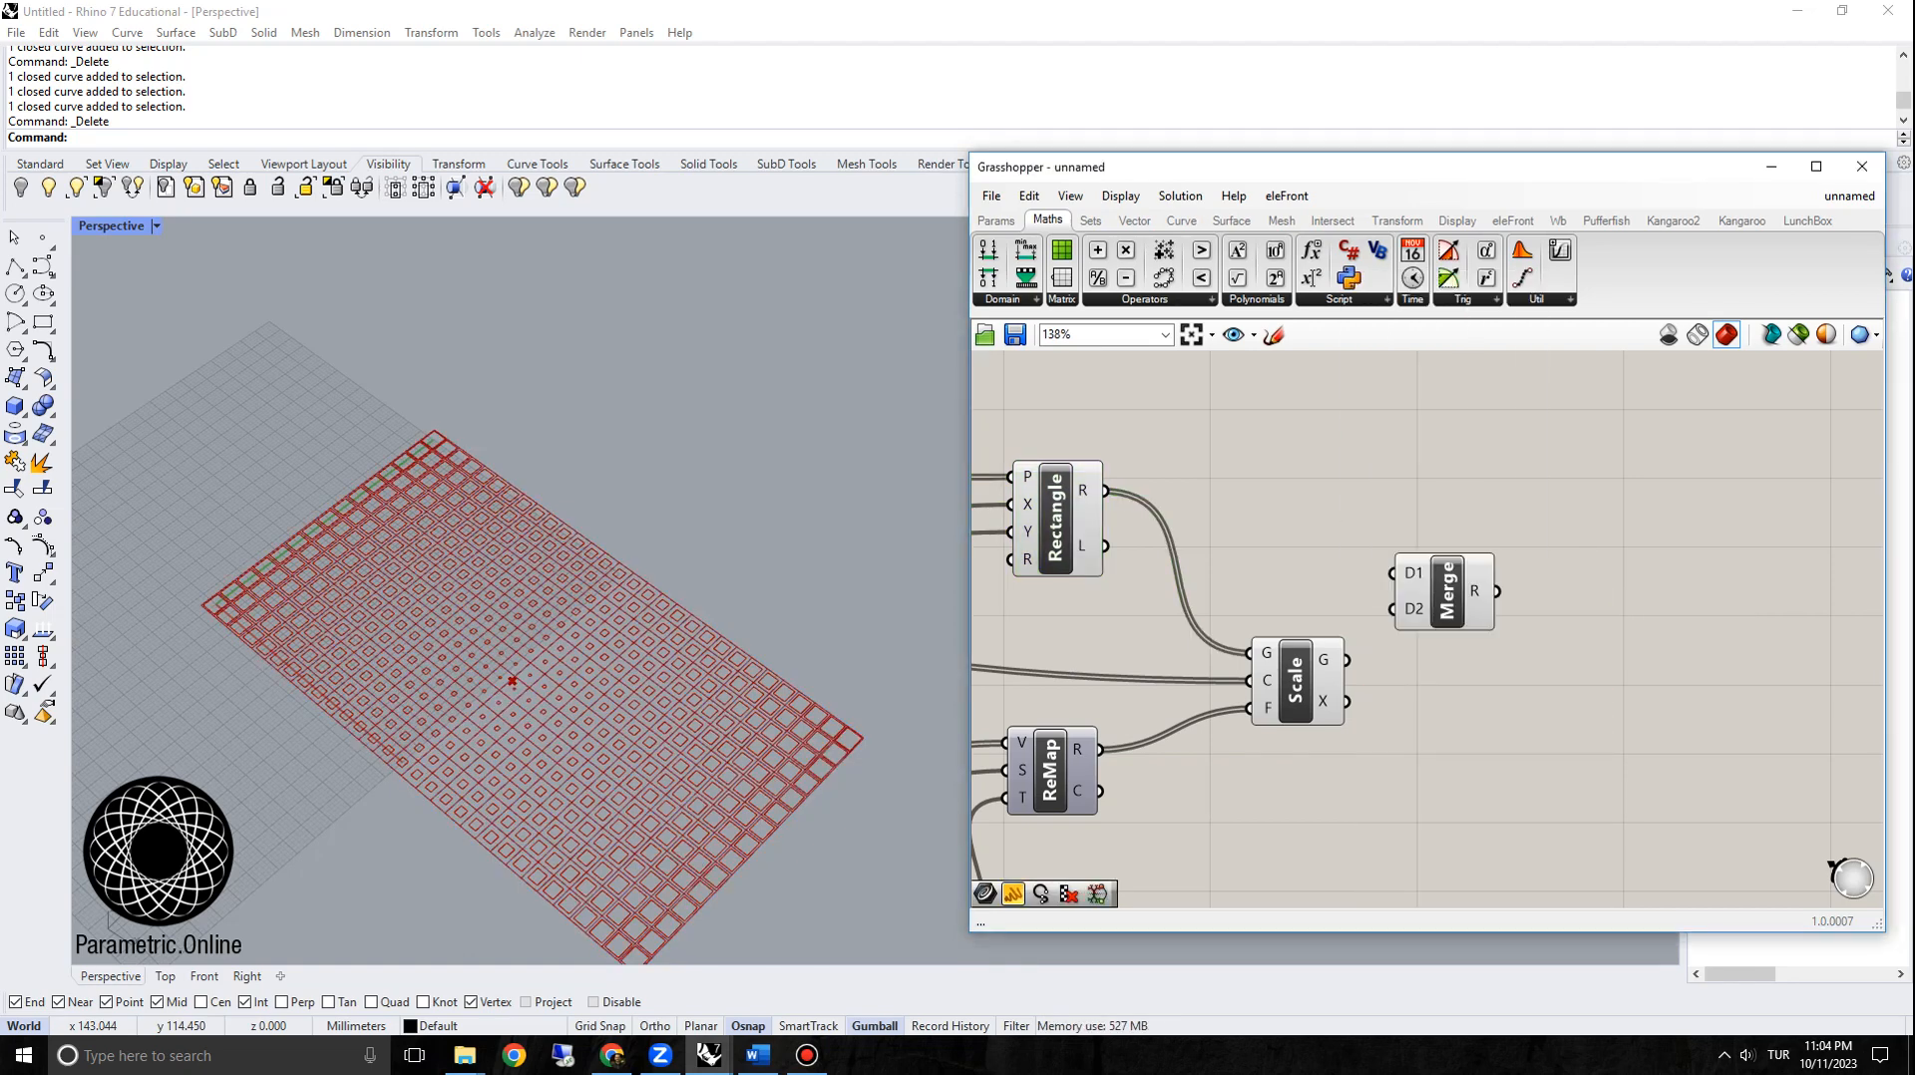
Step: Position the Merge component and connect the original rectangles to D1 and the scaled rectangles to D2
scroll(1439, 585, "up", 1)
left_click_drag(1439, 586, 1500, 548)
left_click_drag(1375, 566, 1445, 534)
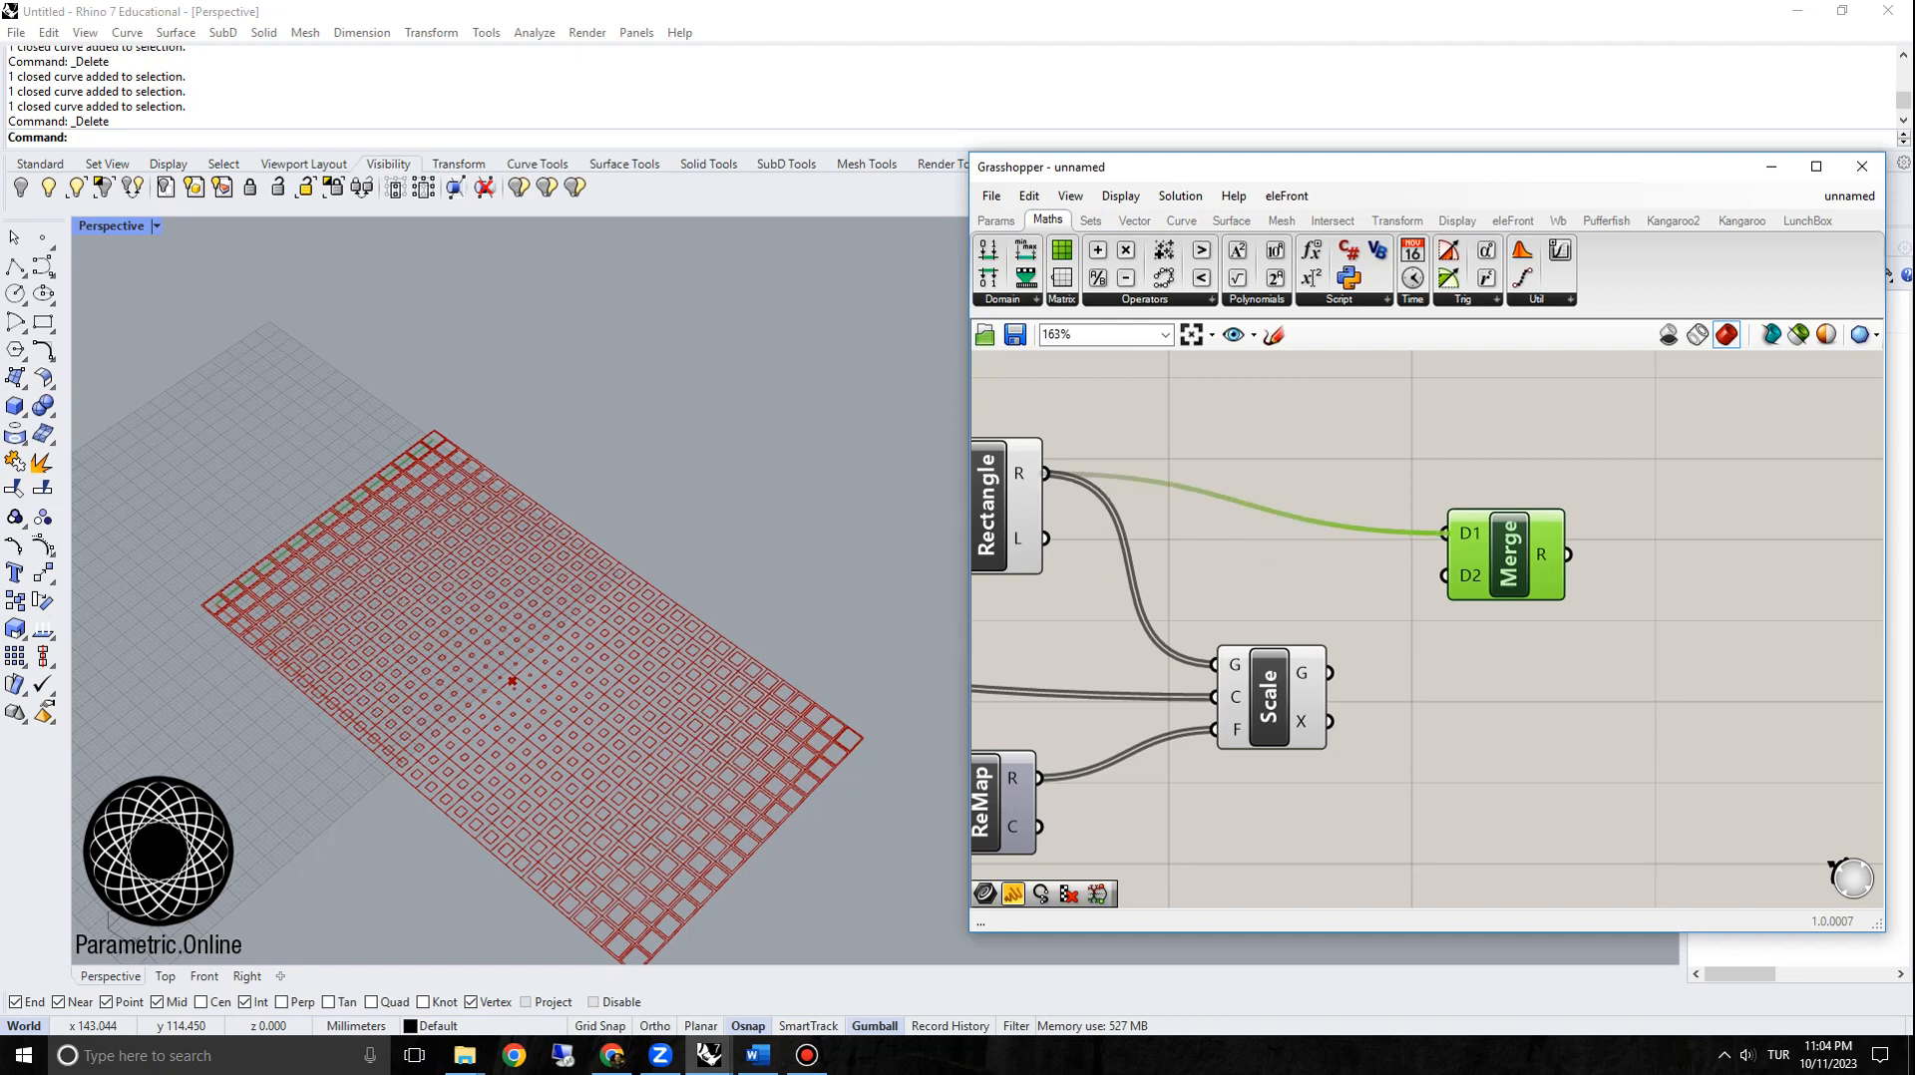
left_click_drag(1421, 598, 1445, 575)
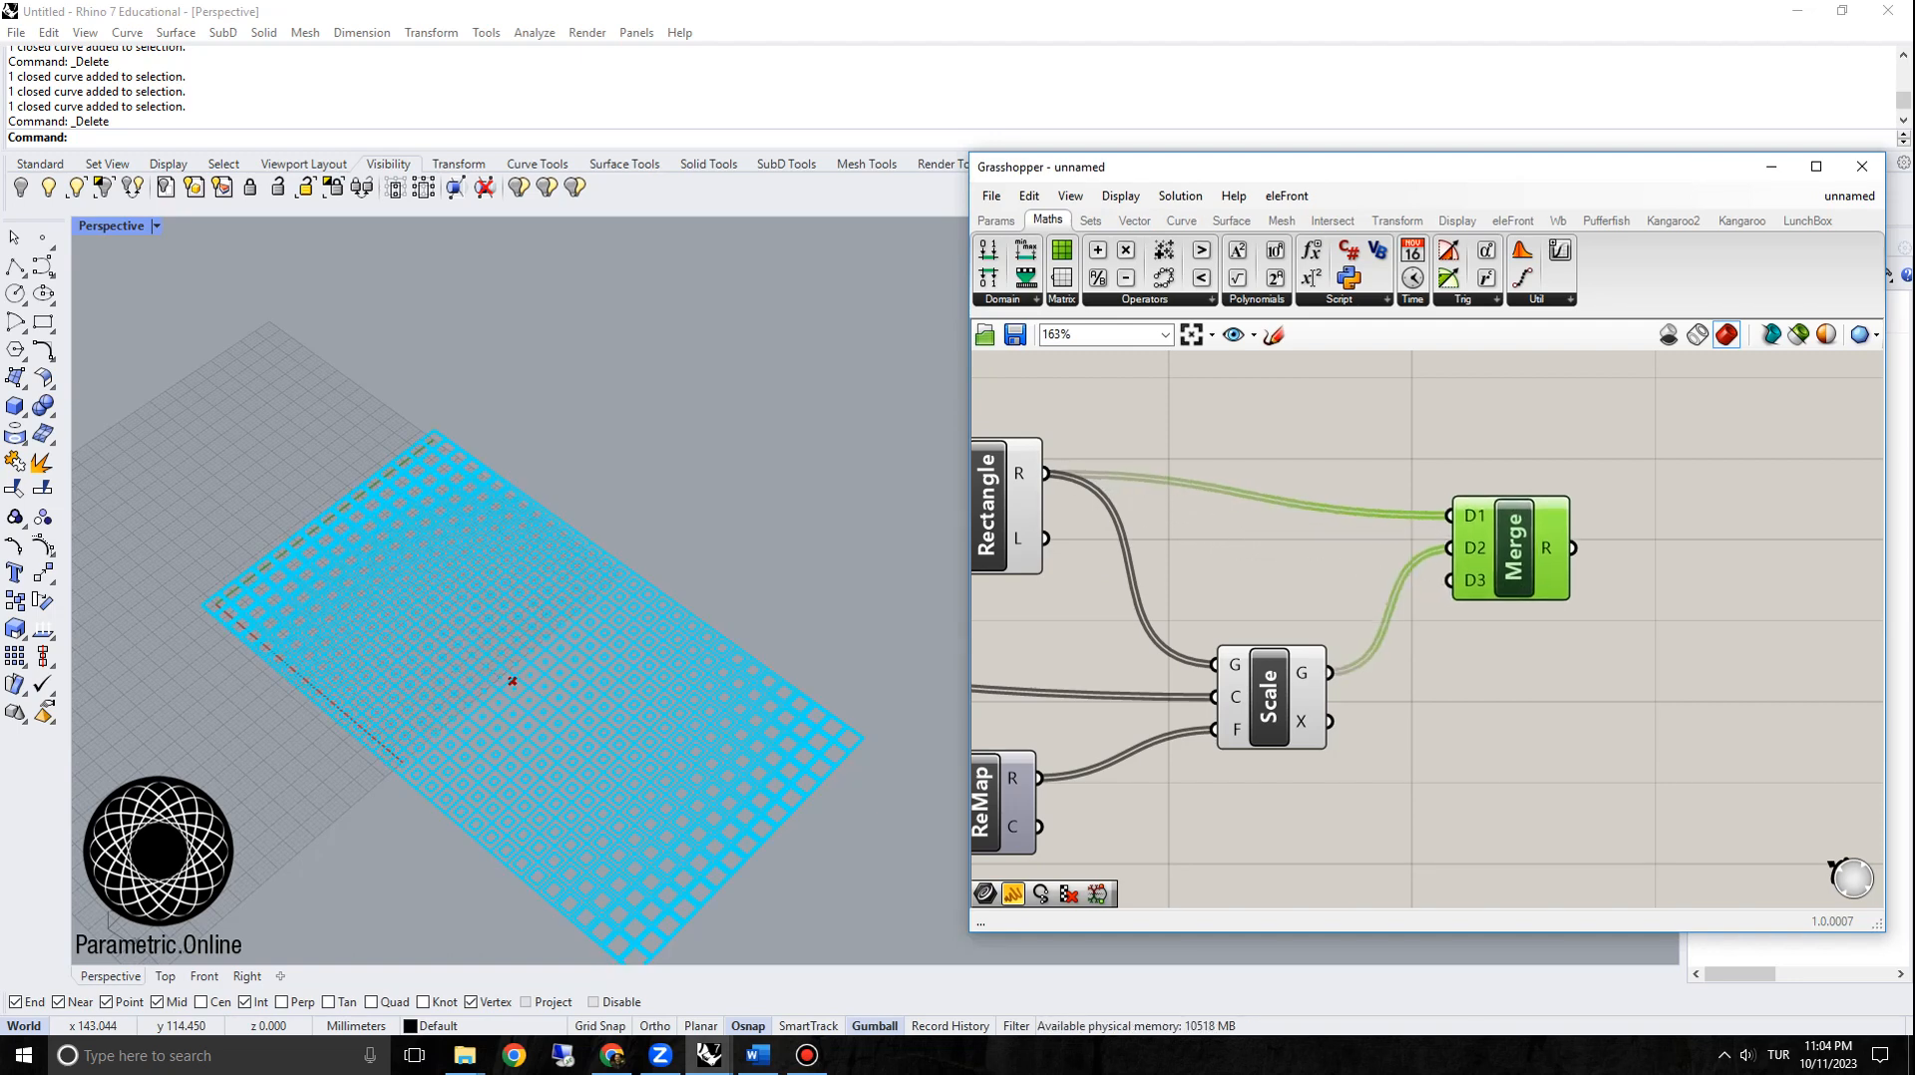
mouse_move(1577, 533)
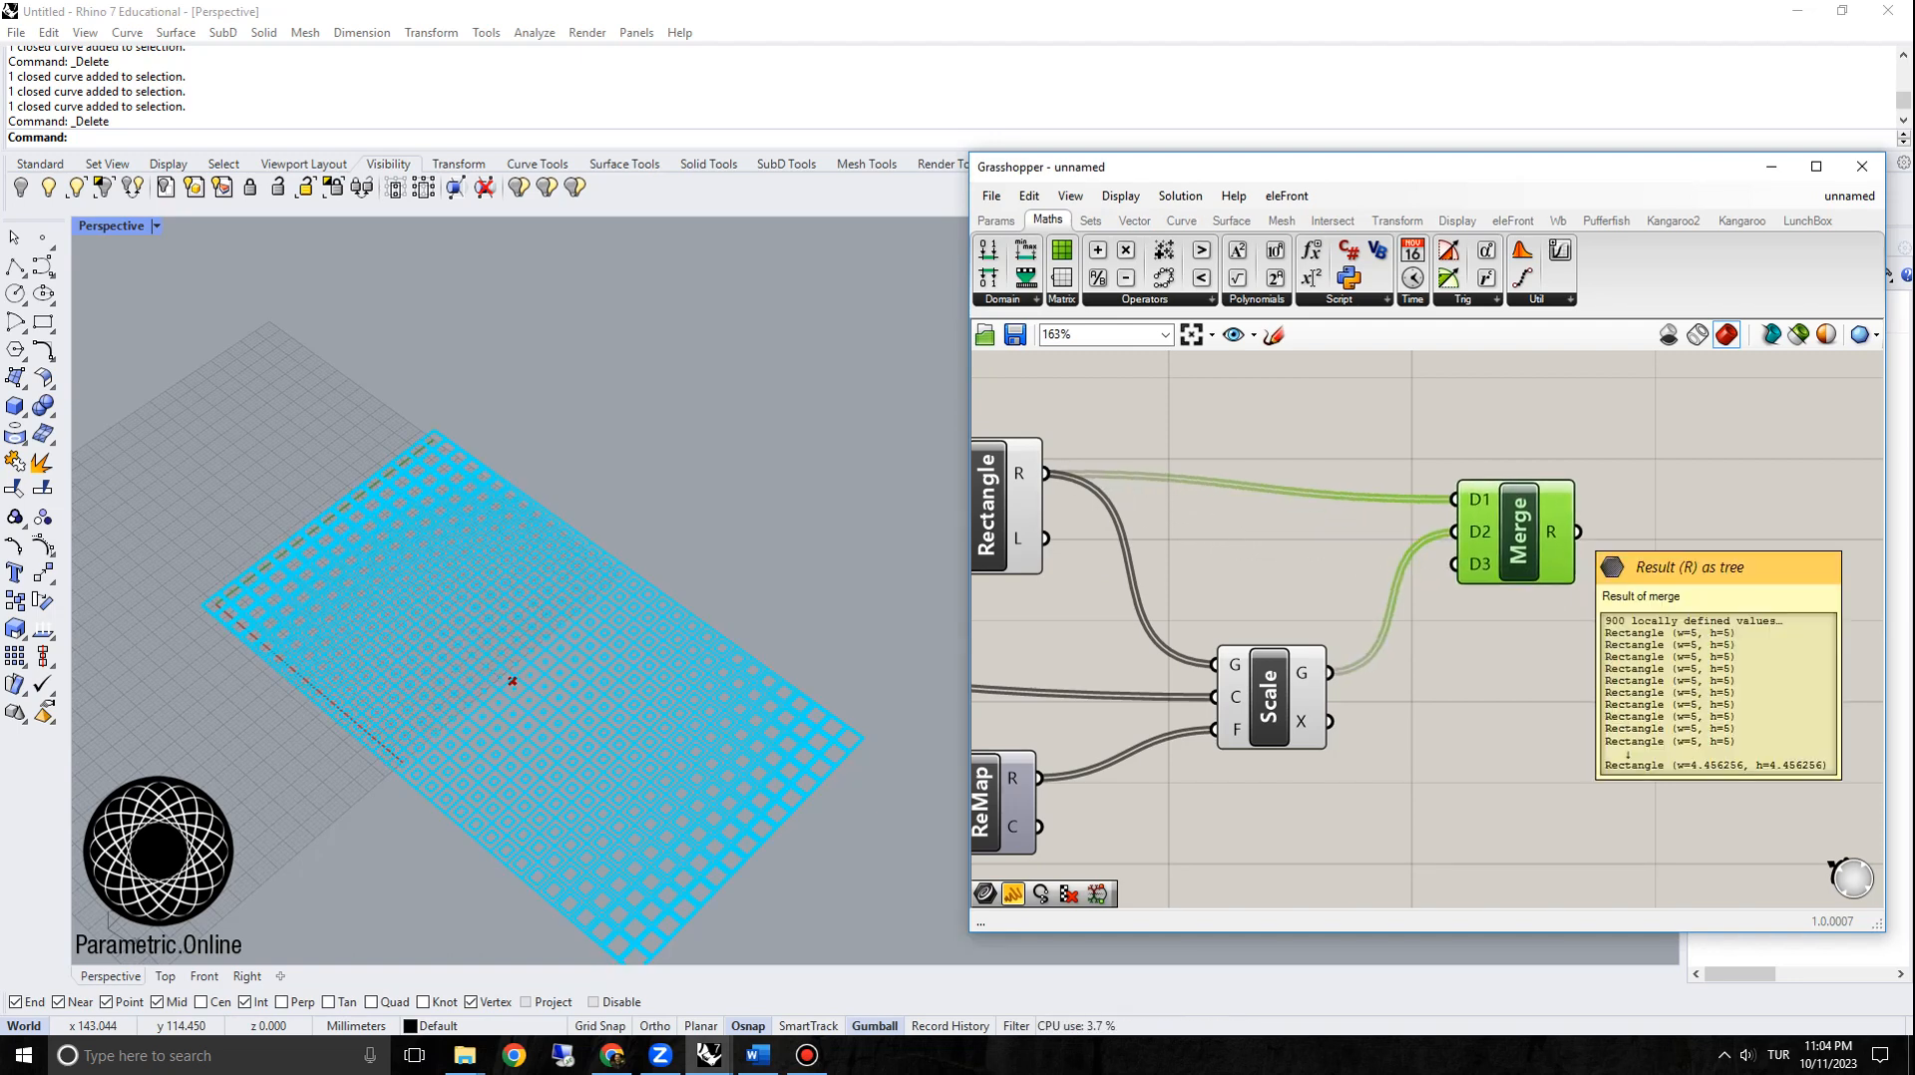
Step: Graft the D1 and D2 inputs of the Merge component
scroll(1476, 518, "down", 1)
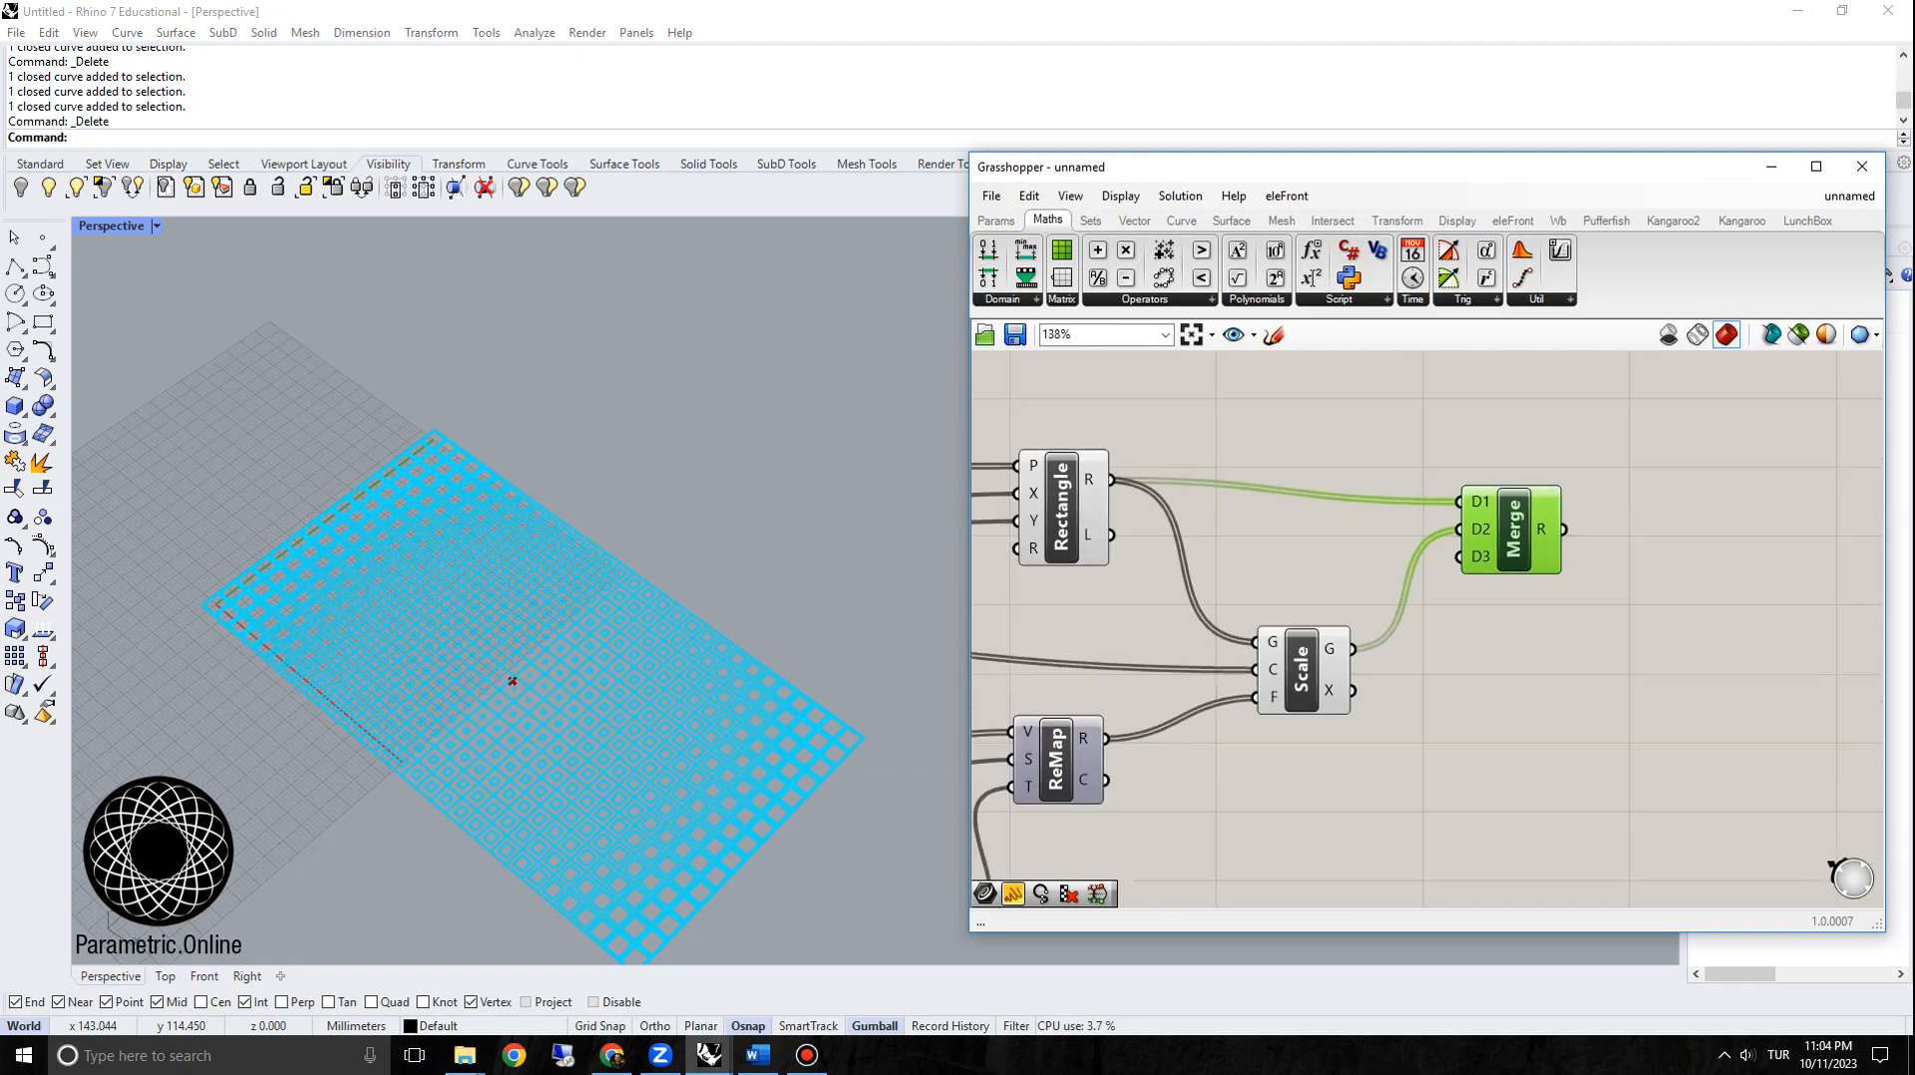
right_click_drag(1476, 517, 1526, 529)
scroll(1549, 500, "up", 2)
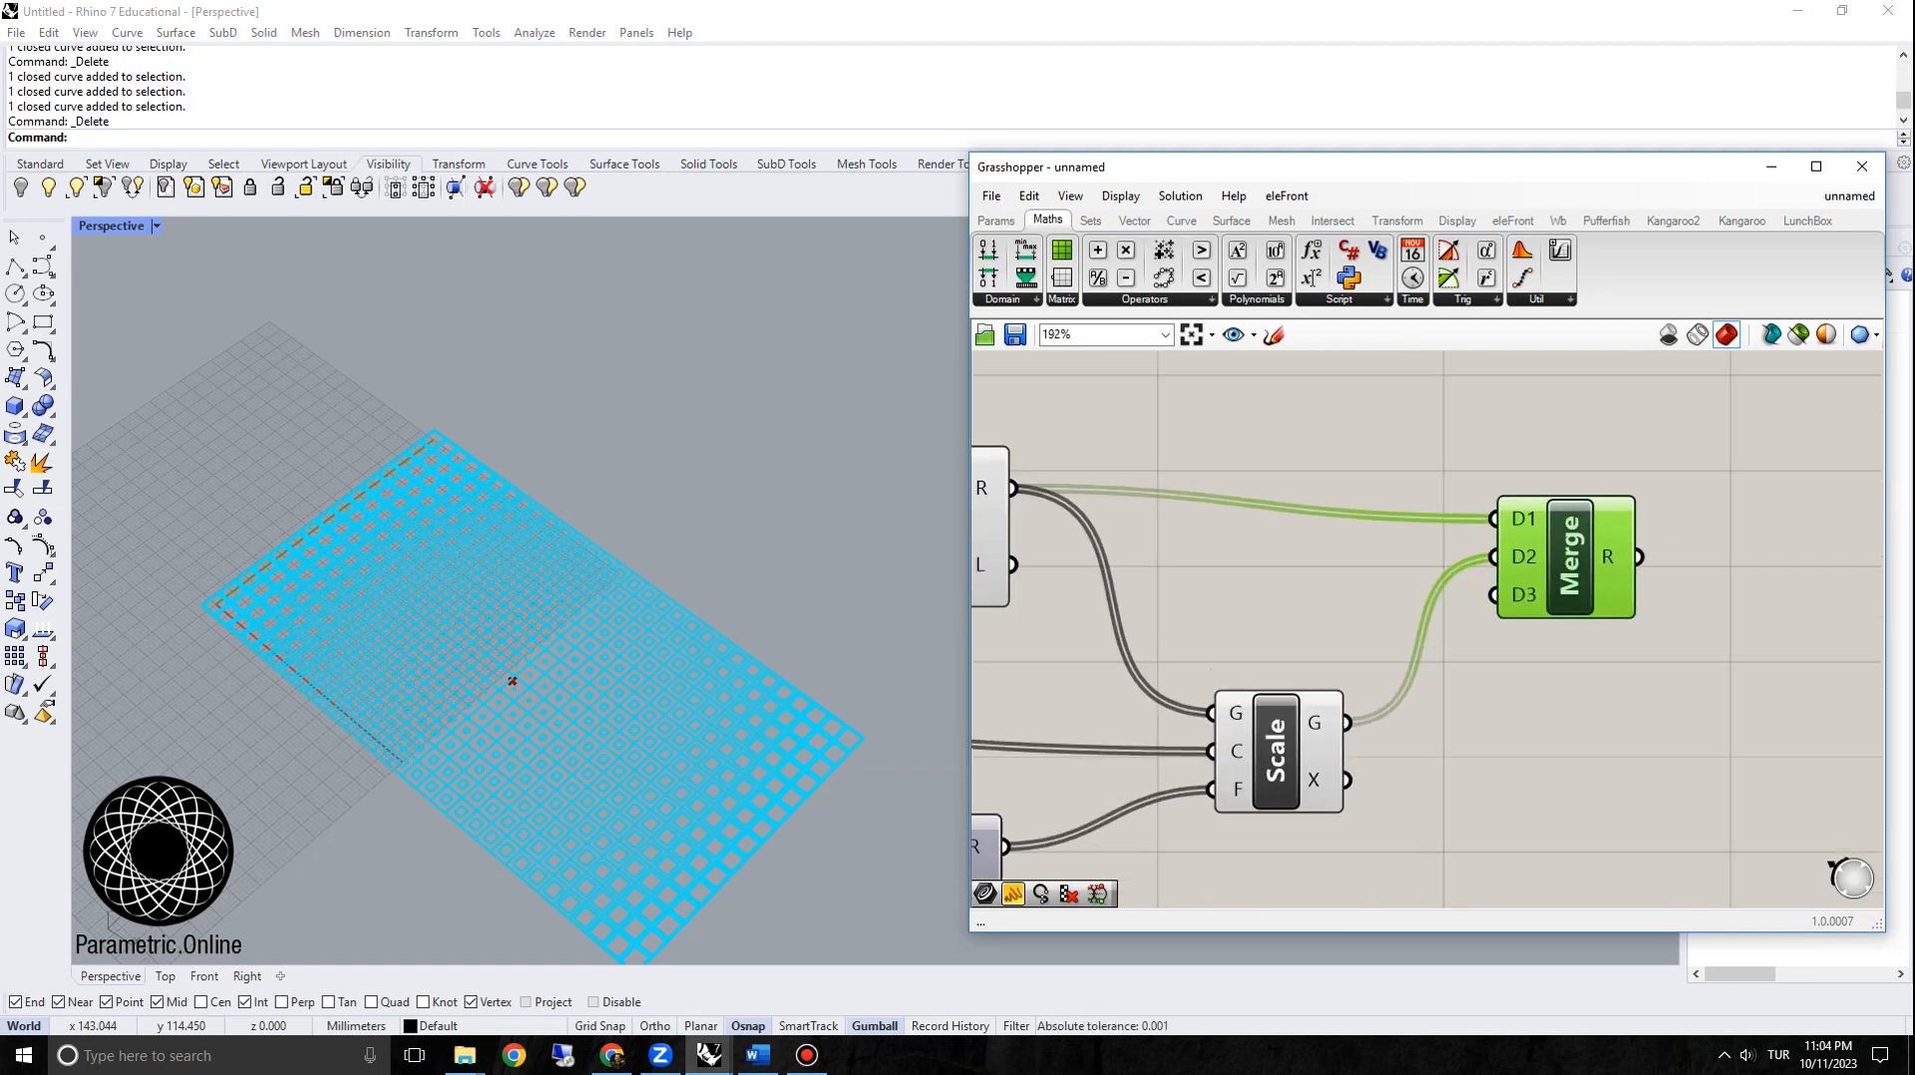
scroll(1441, 638, "up", 1)
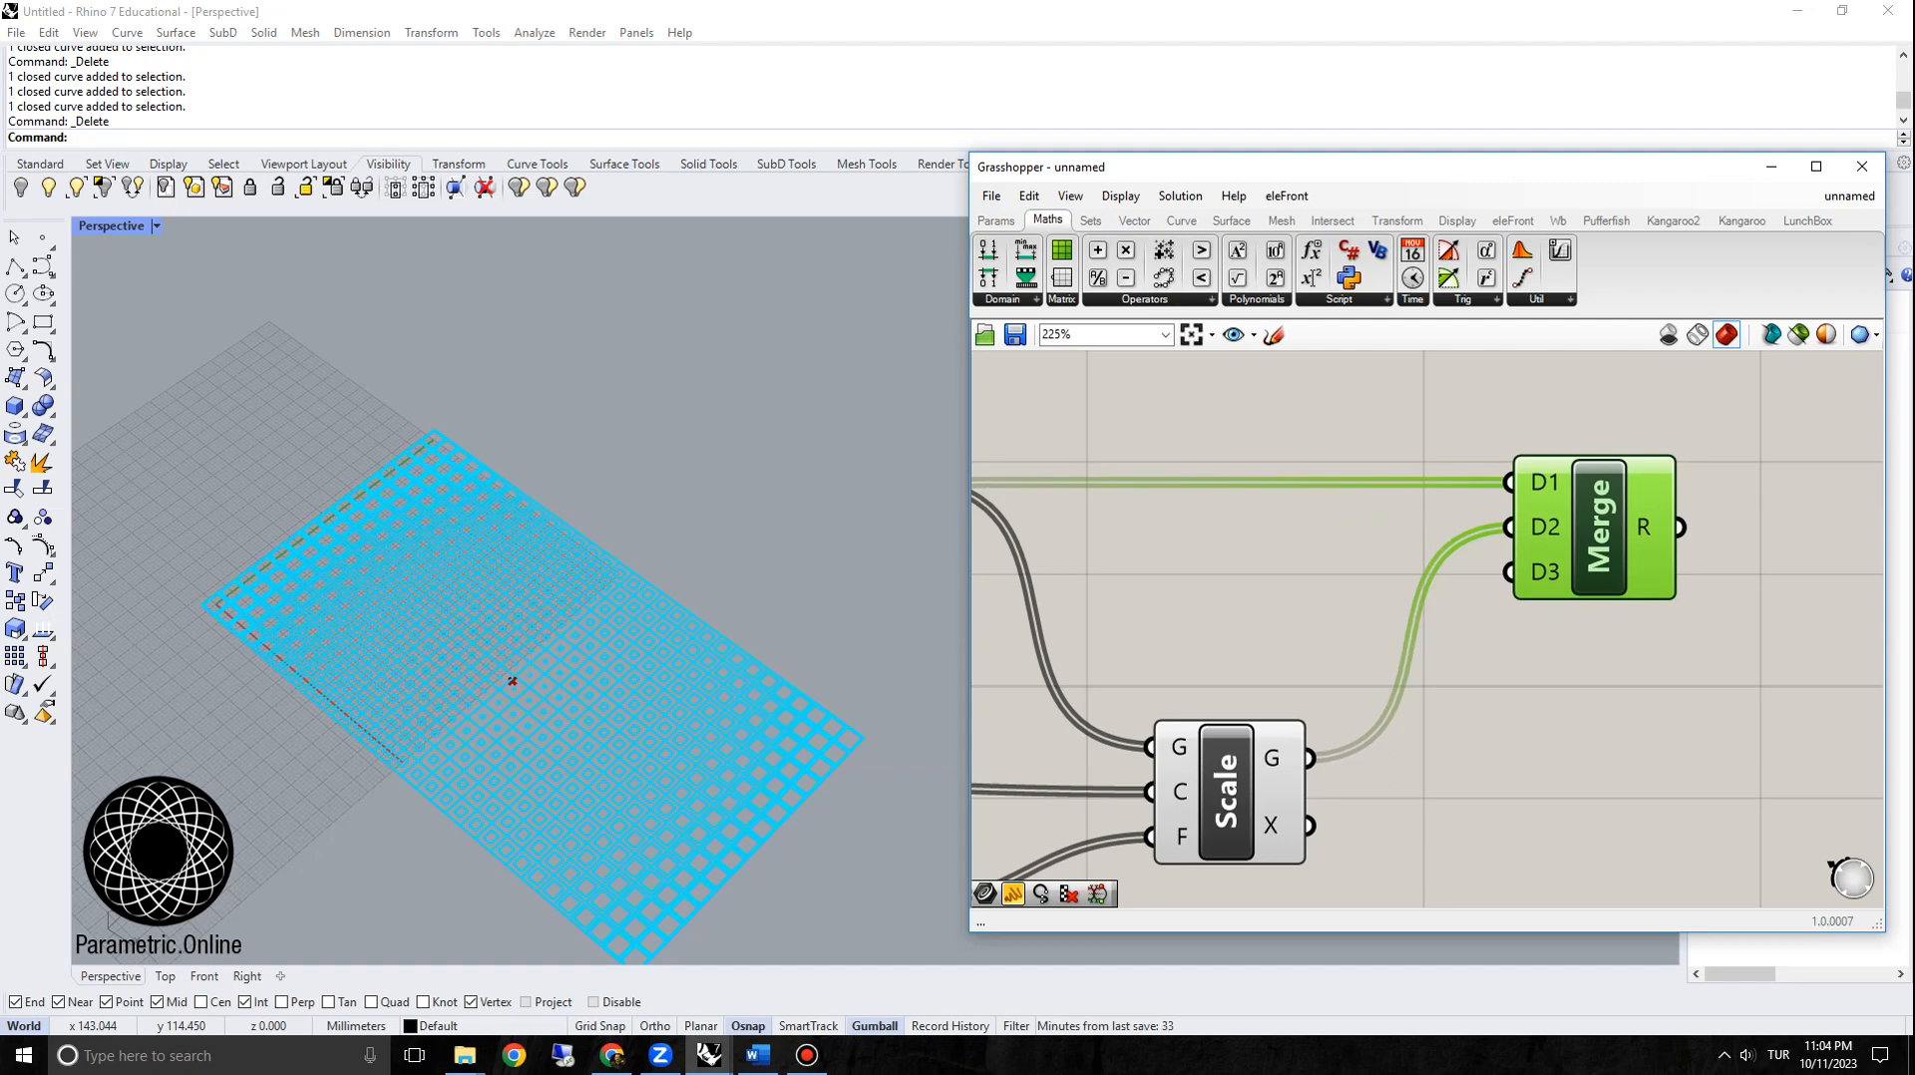
right_click(1529, 479)
left_click(1590, 649)
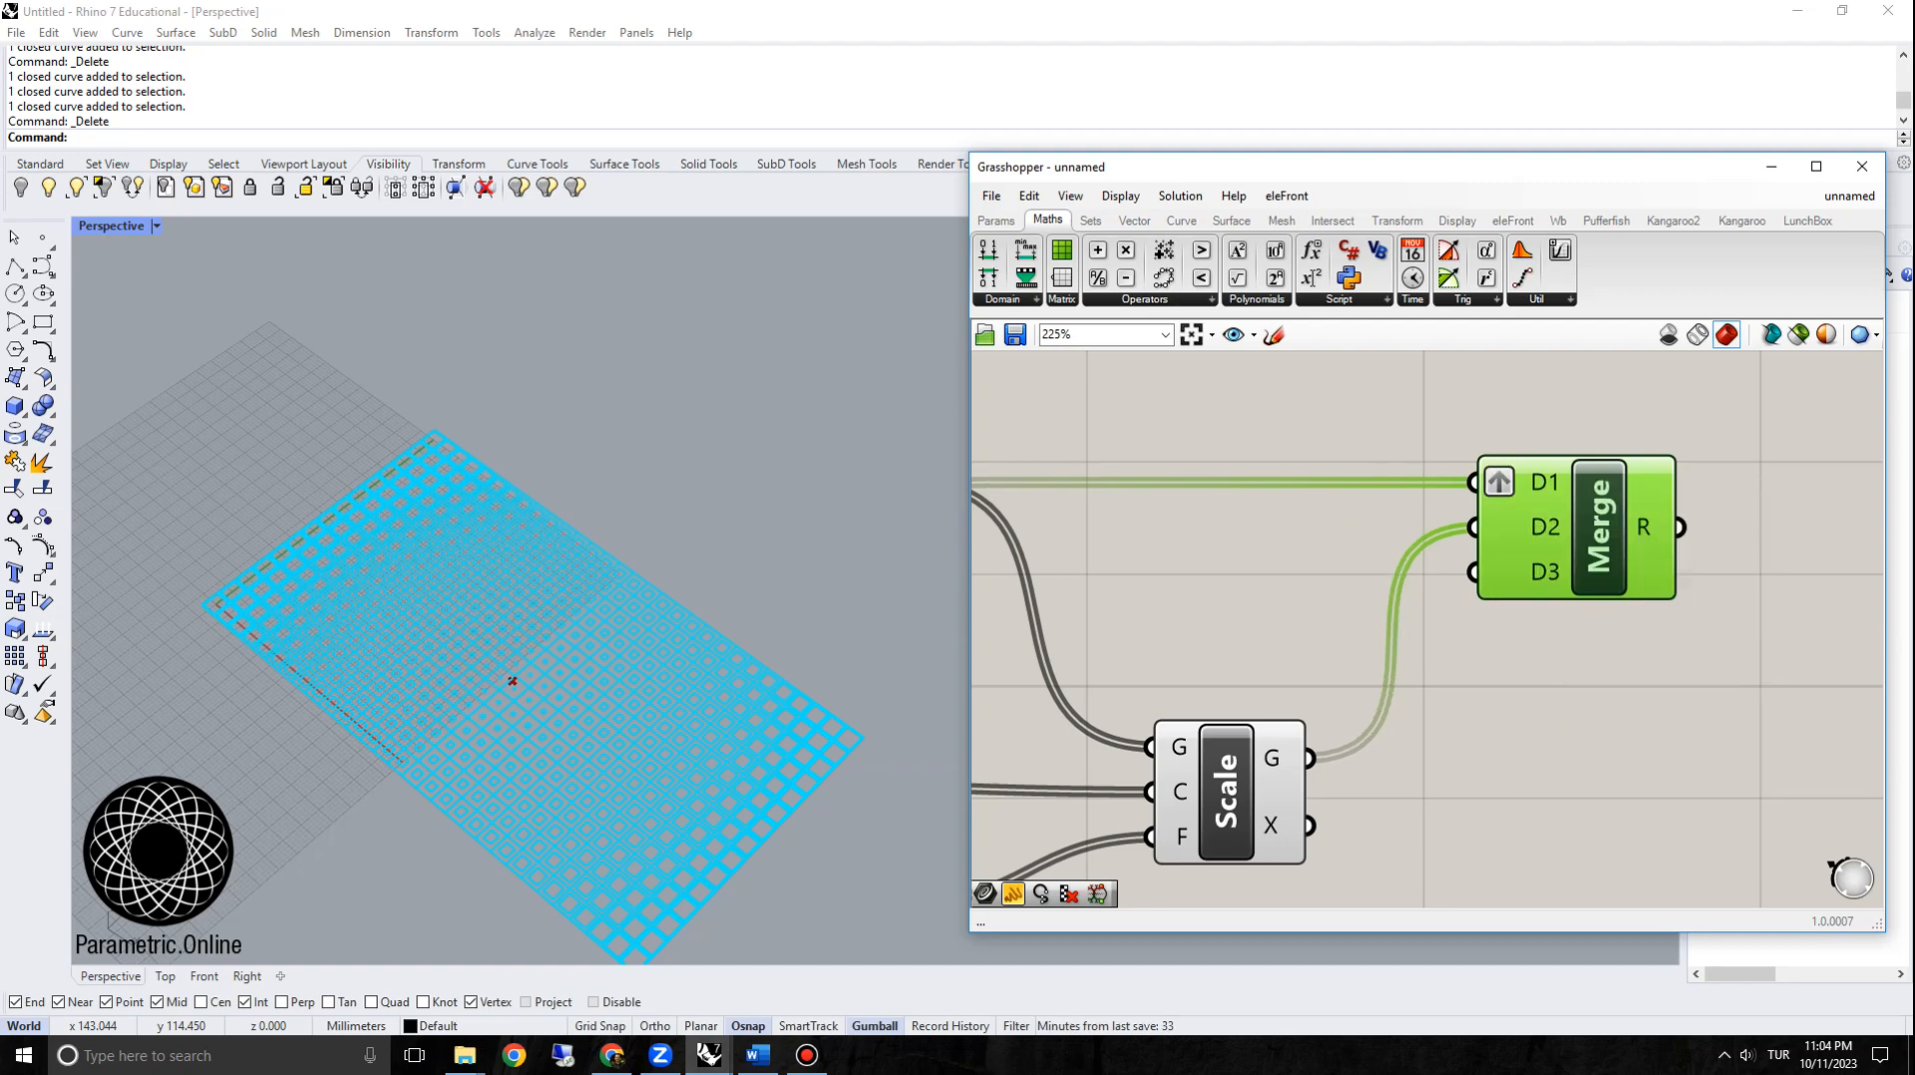
right_click(1532, 527)
left_click(1591, 704)
Step: Add a Loft component beyond Merge and connect the merged result to its curves input
mouse_move(1679, 527)
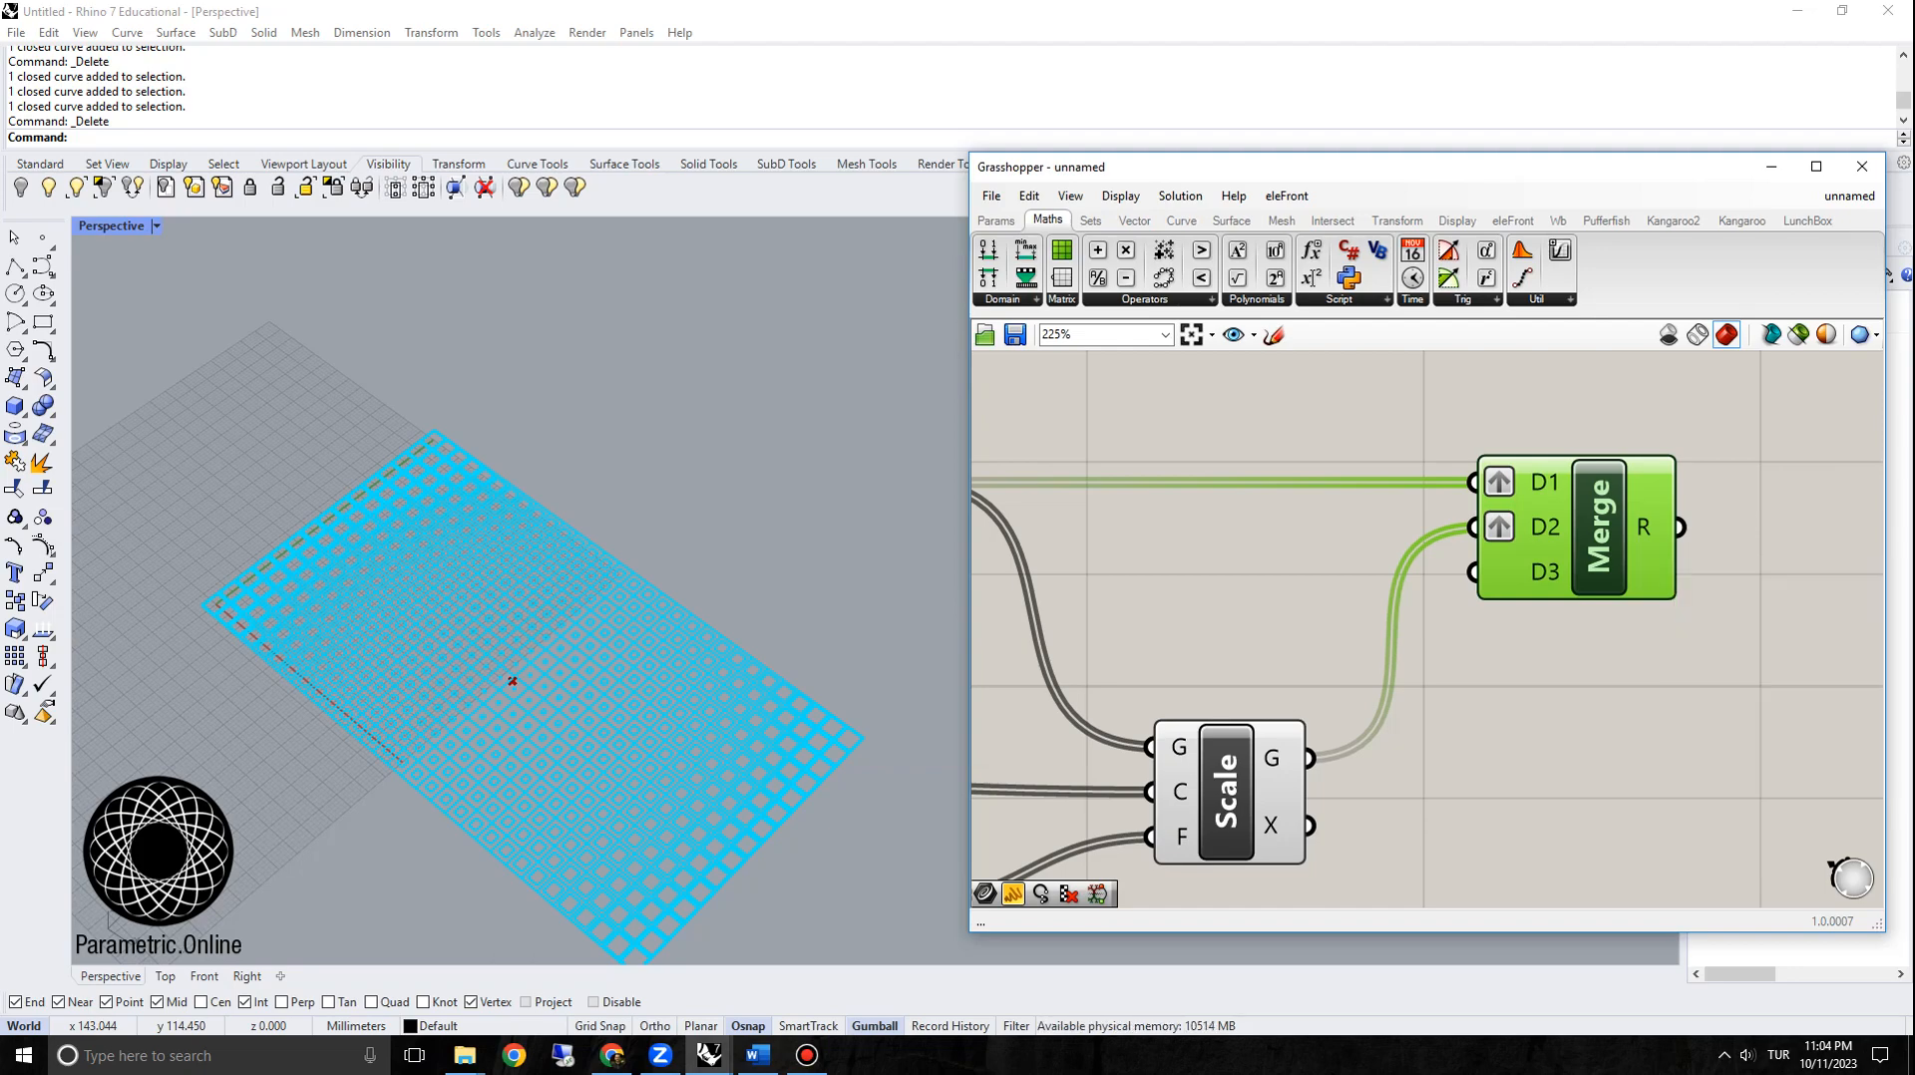
scroll(512, 676, "up", 6)
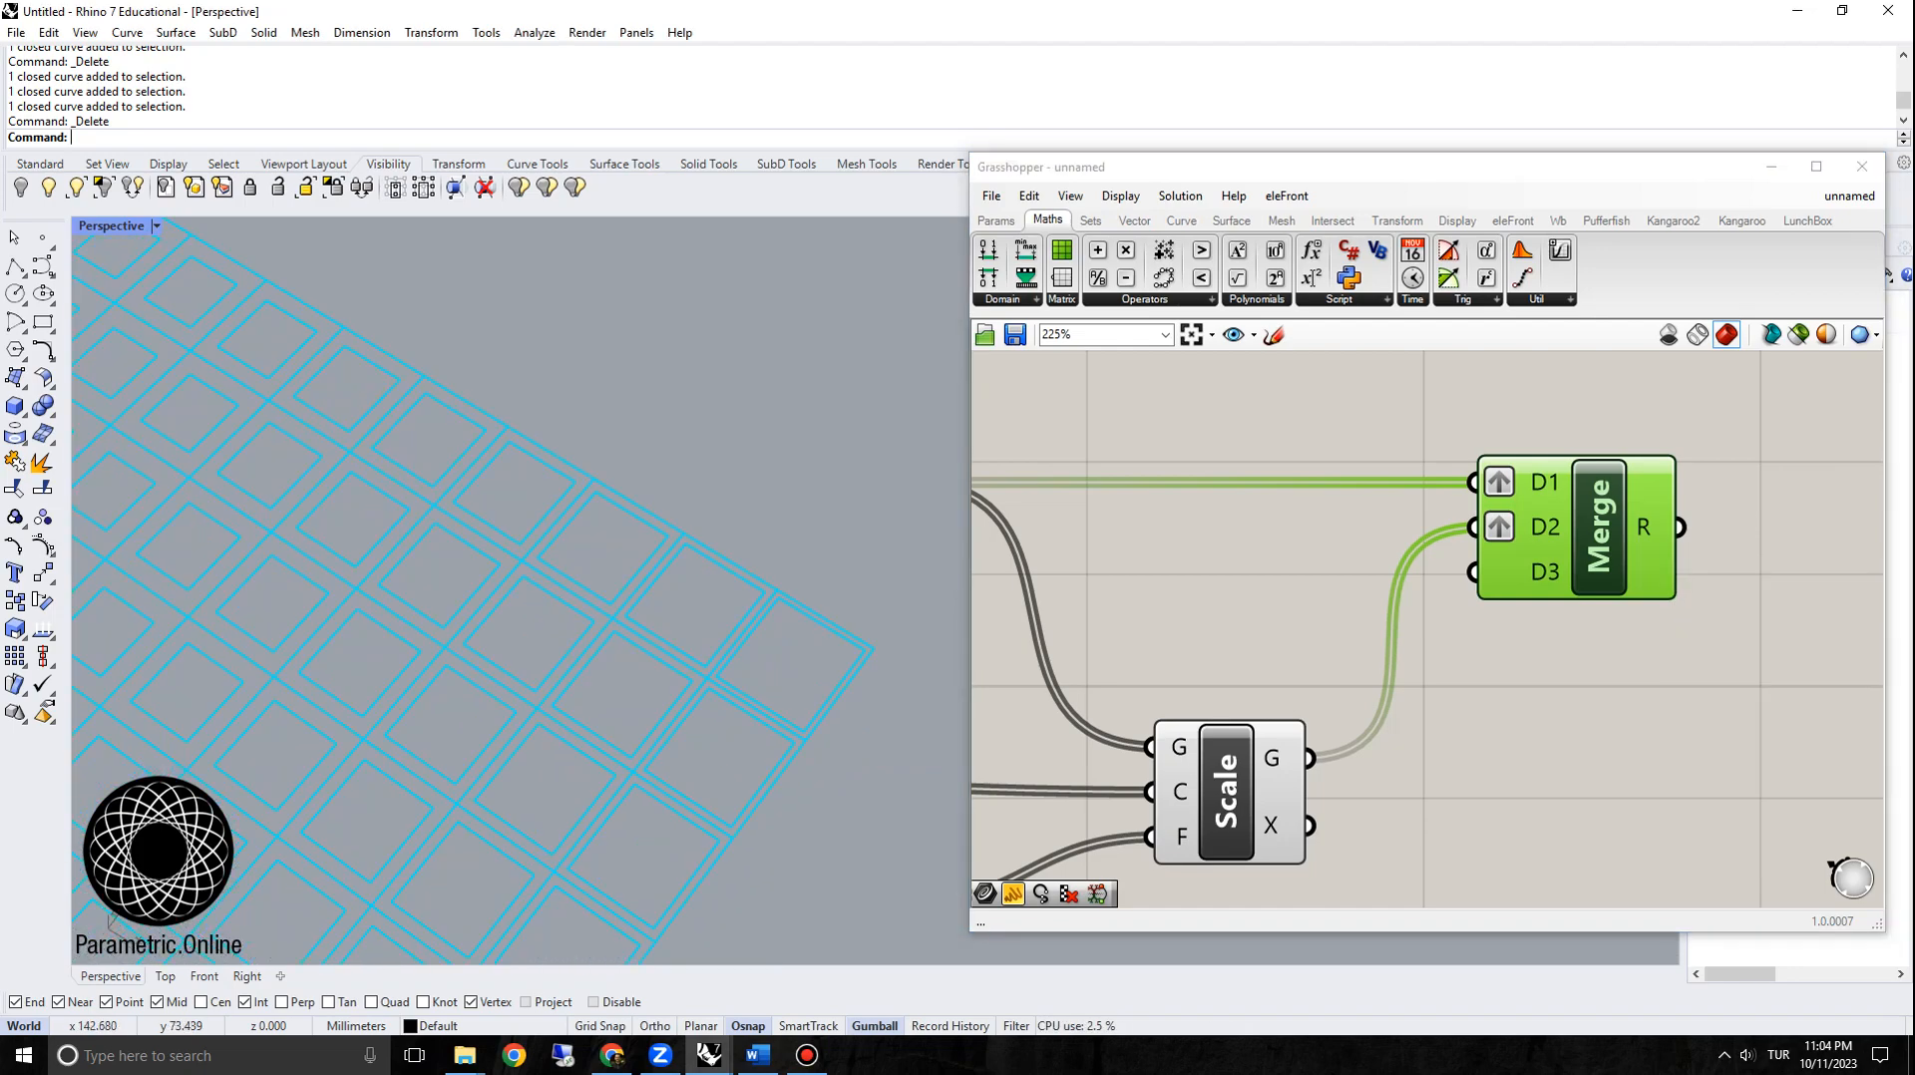
scroll(793, 615, "down", 5)
scroll(658, 602, "up", 3)
mouse_move(658, 602)
right_mouse_down()
mouse_move(608, 599)
mouse_move(678, 589)
right_mouse_up()
scroll(744, 576, "down", 2)
right_click_drag(1546, 679, 1234, 668)
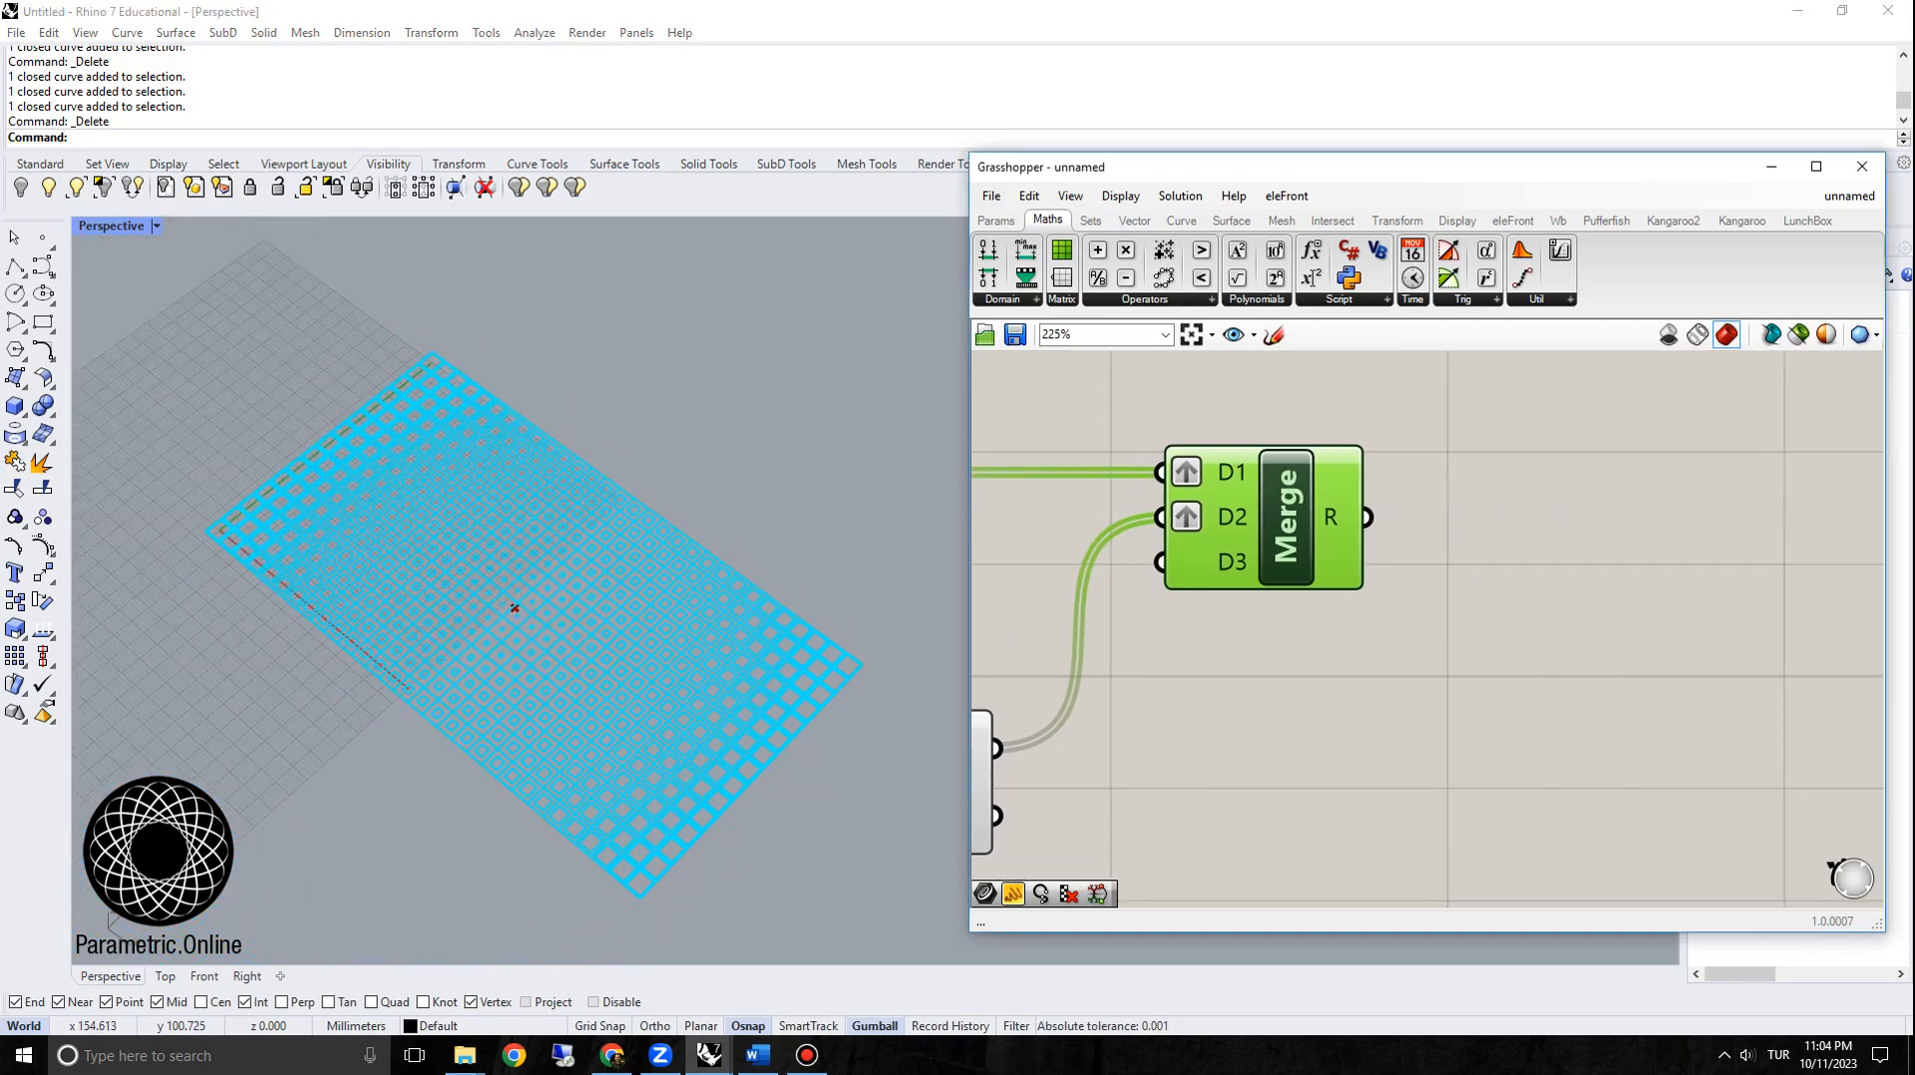
double_click(1551, 523)
type("loft")
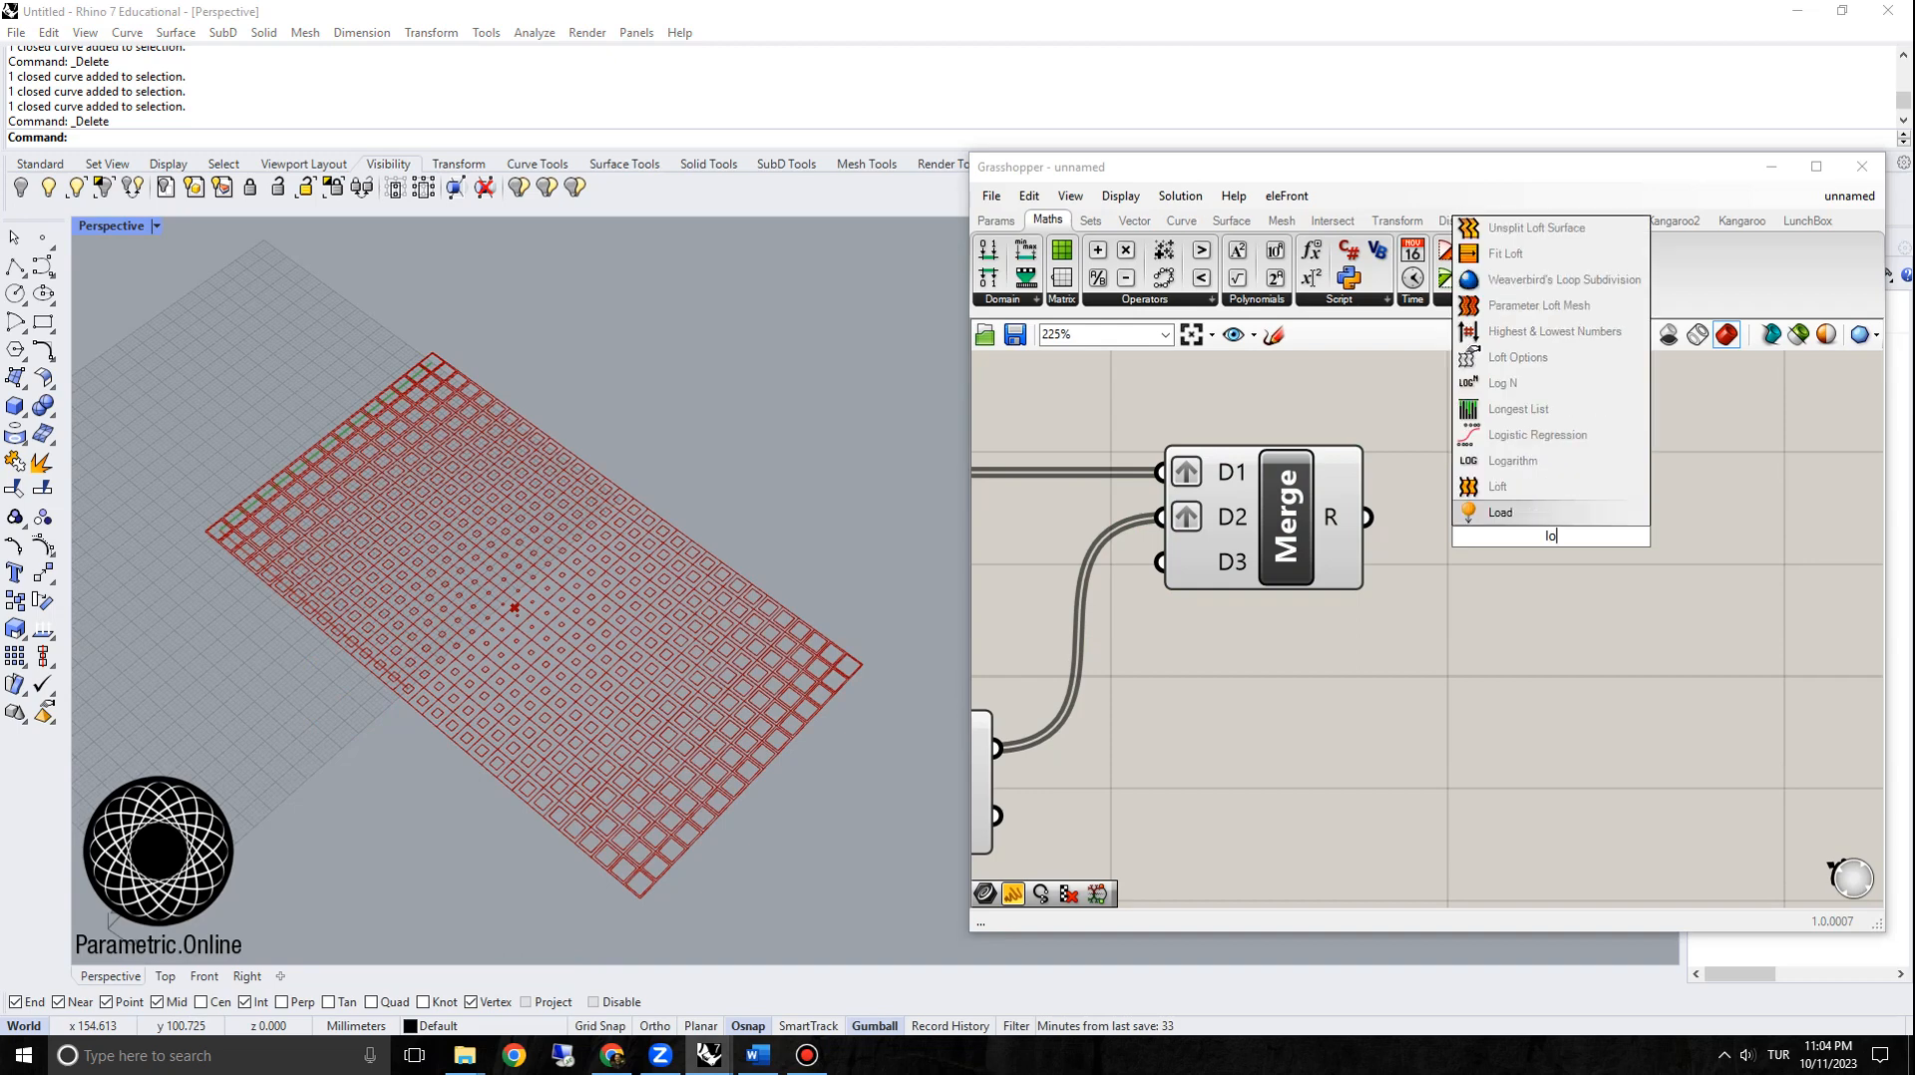
left_click(1542, 513)
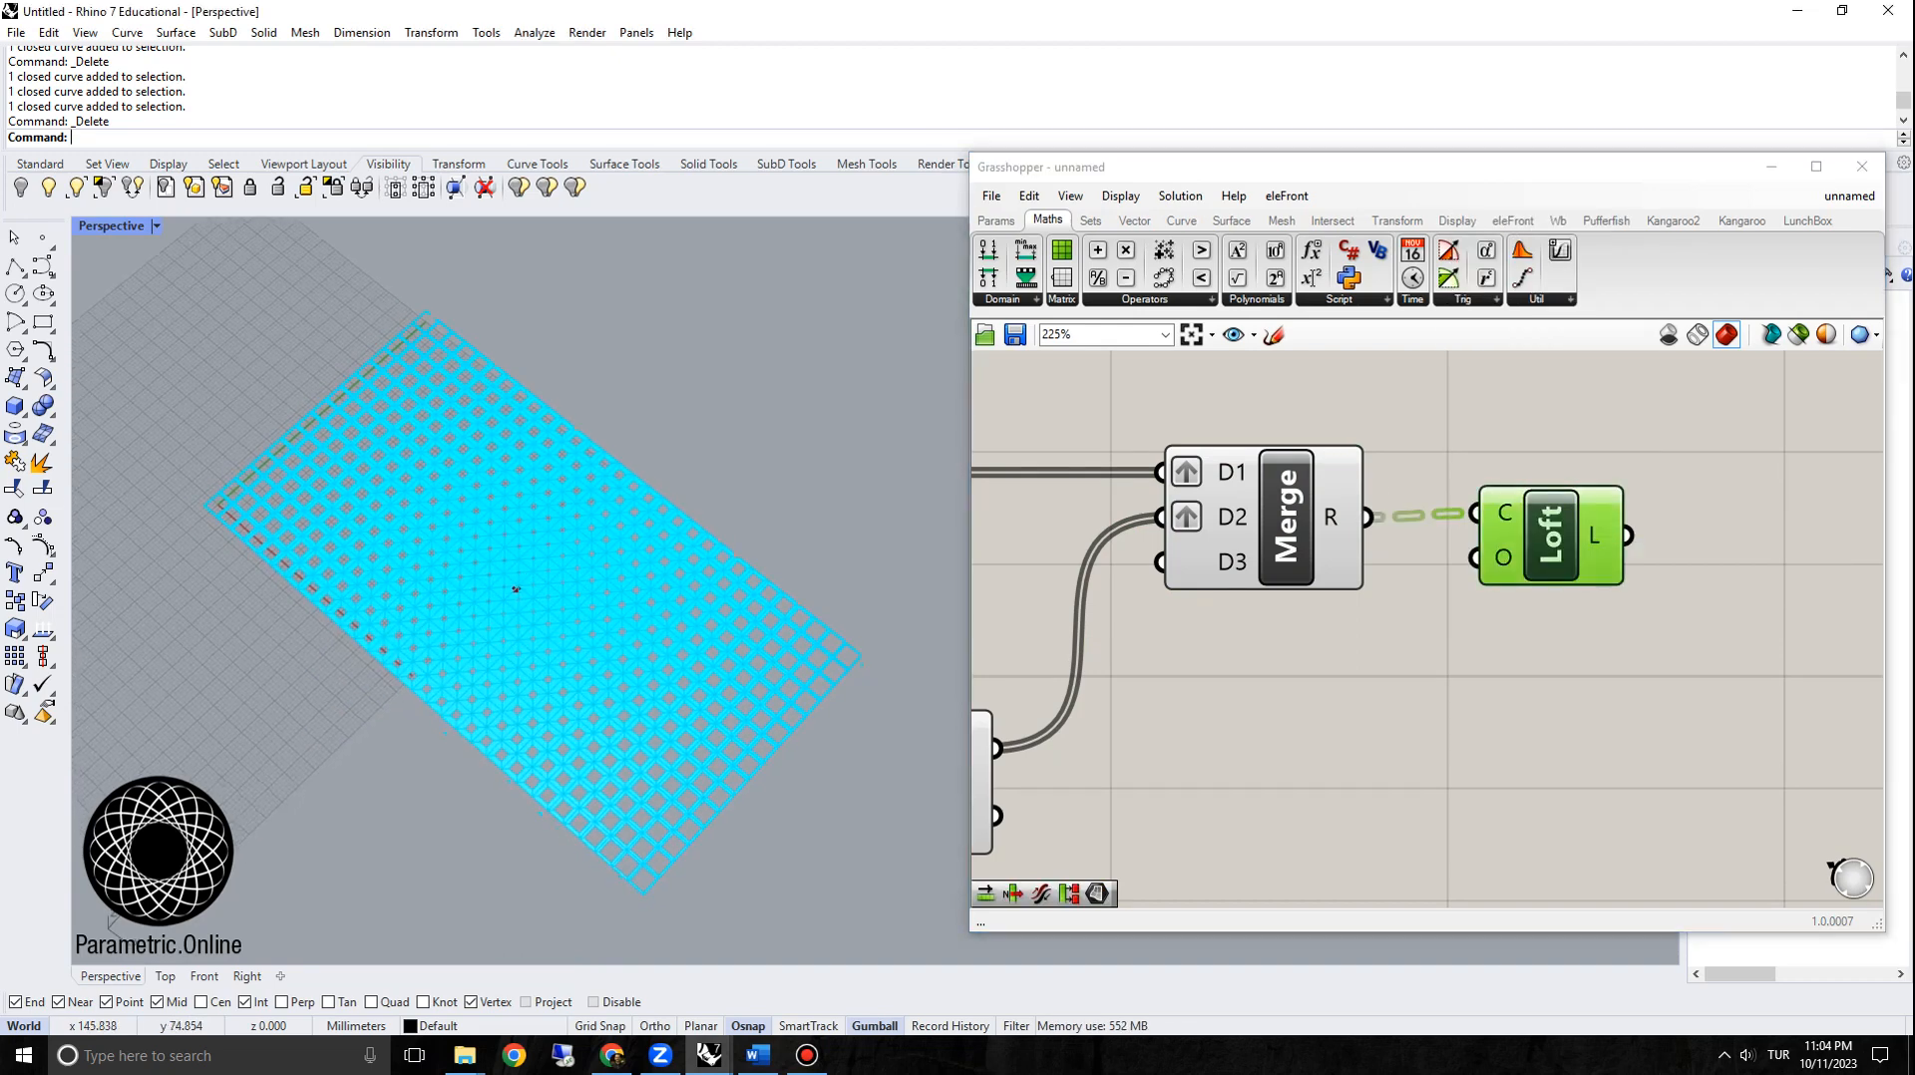
Step: Examine the lofted rectangle frames in the viewport and review the component chain that drives them
right_click_drag(673, 663, 638, 642)
scroll(634, 642, "up", 2)
left_click(1236, 668)
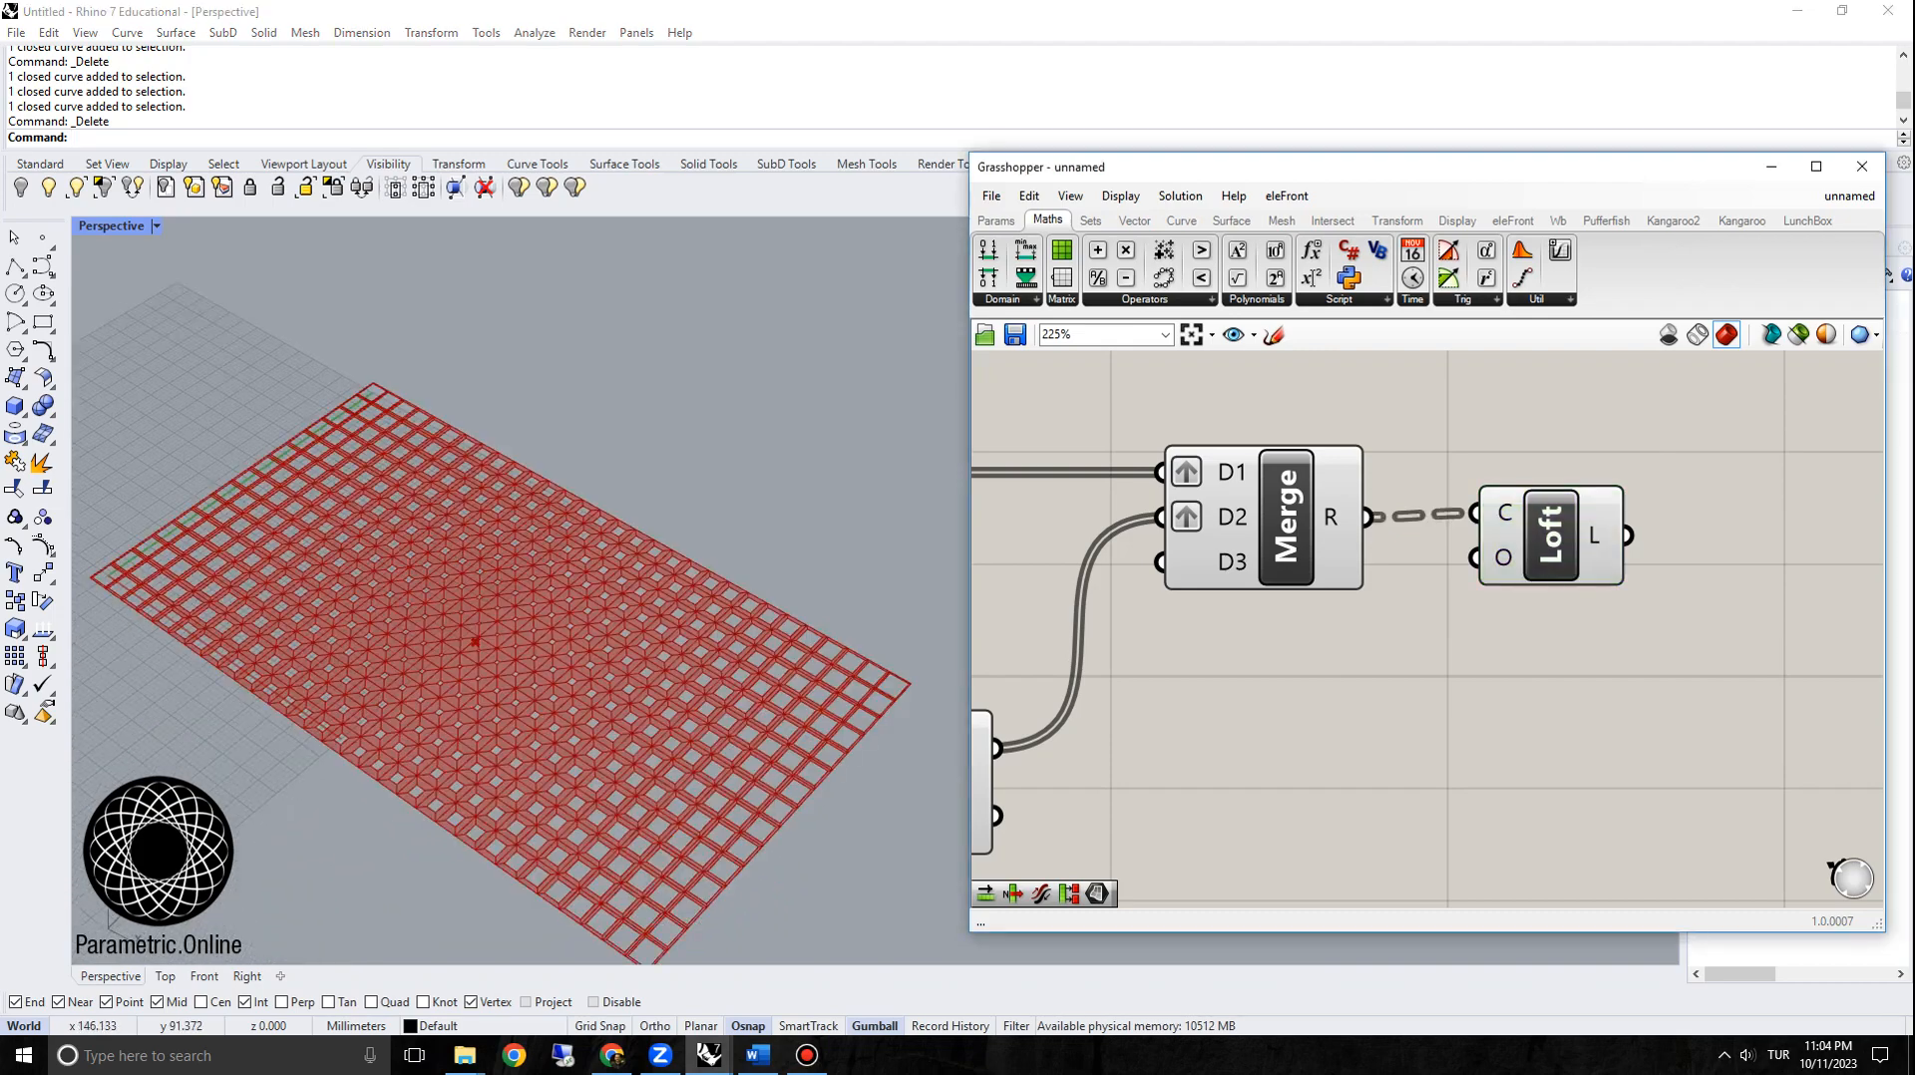
scroll(1018, 553, "down", 1)
right_click_drag(798, 598, 678, 624)
mouse_move(1012, 625)
right_mouse_down()
mouse_move(1481, 556)
mouse_move(1846, 384)
right_mouse_up()
scroll(1480, 555, "down", 3)
right_click_drag(1201, 394, 1565, 408)
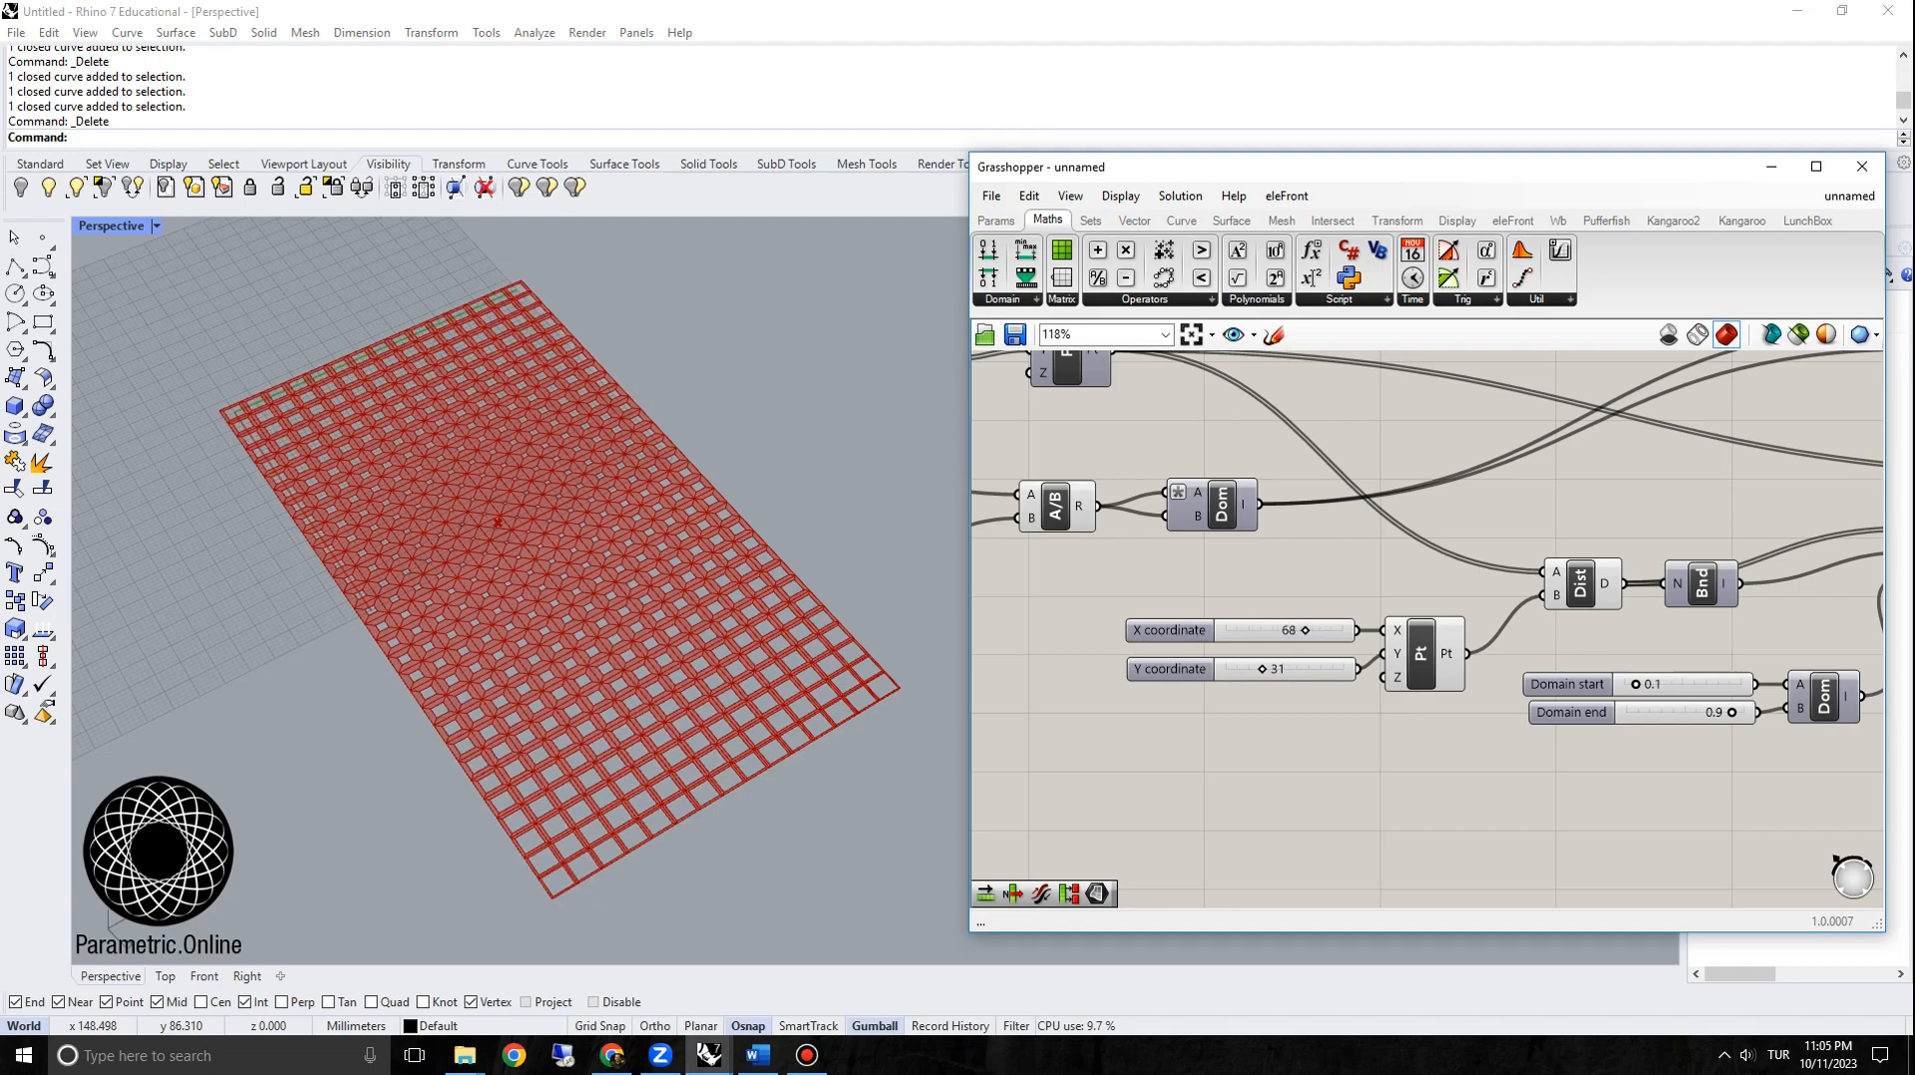
scroll(1306, 516, "down", 3)
right_click_drag(1306, 515, 983, 518)
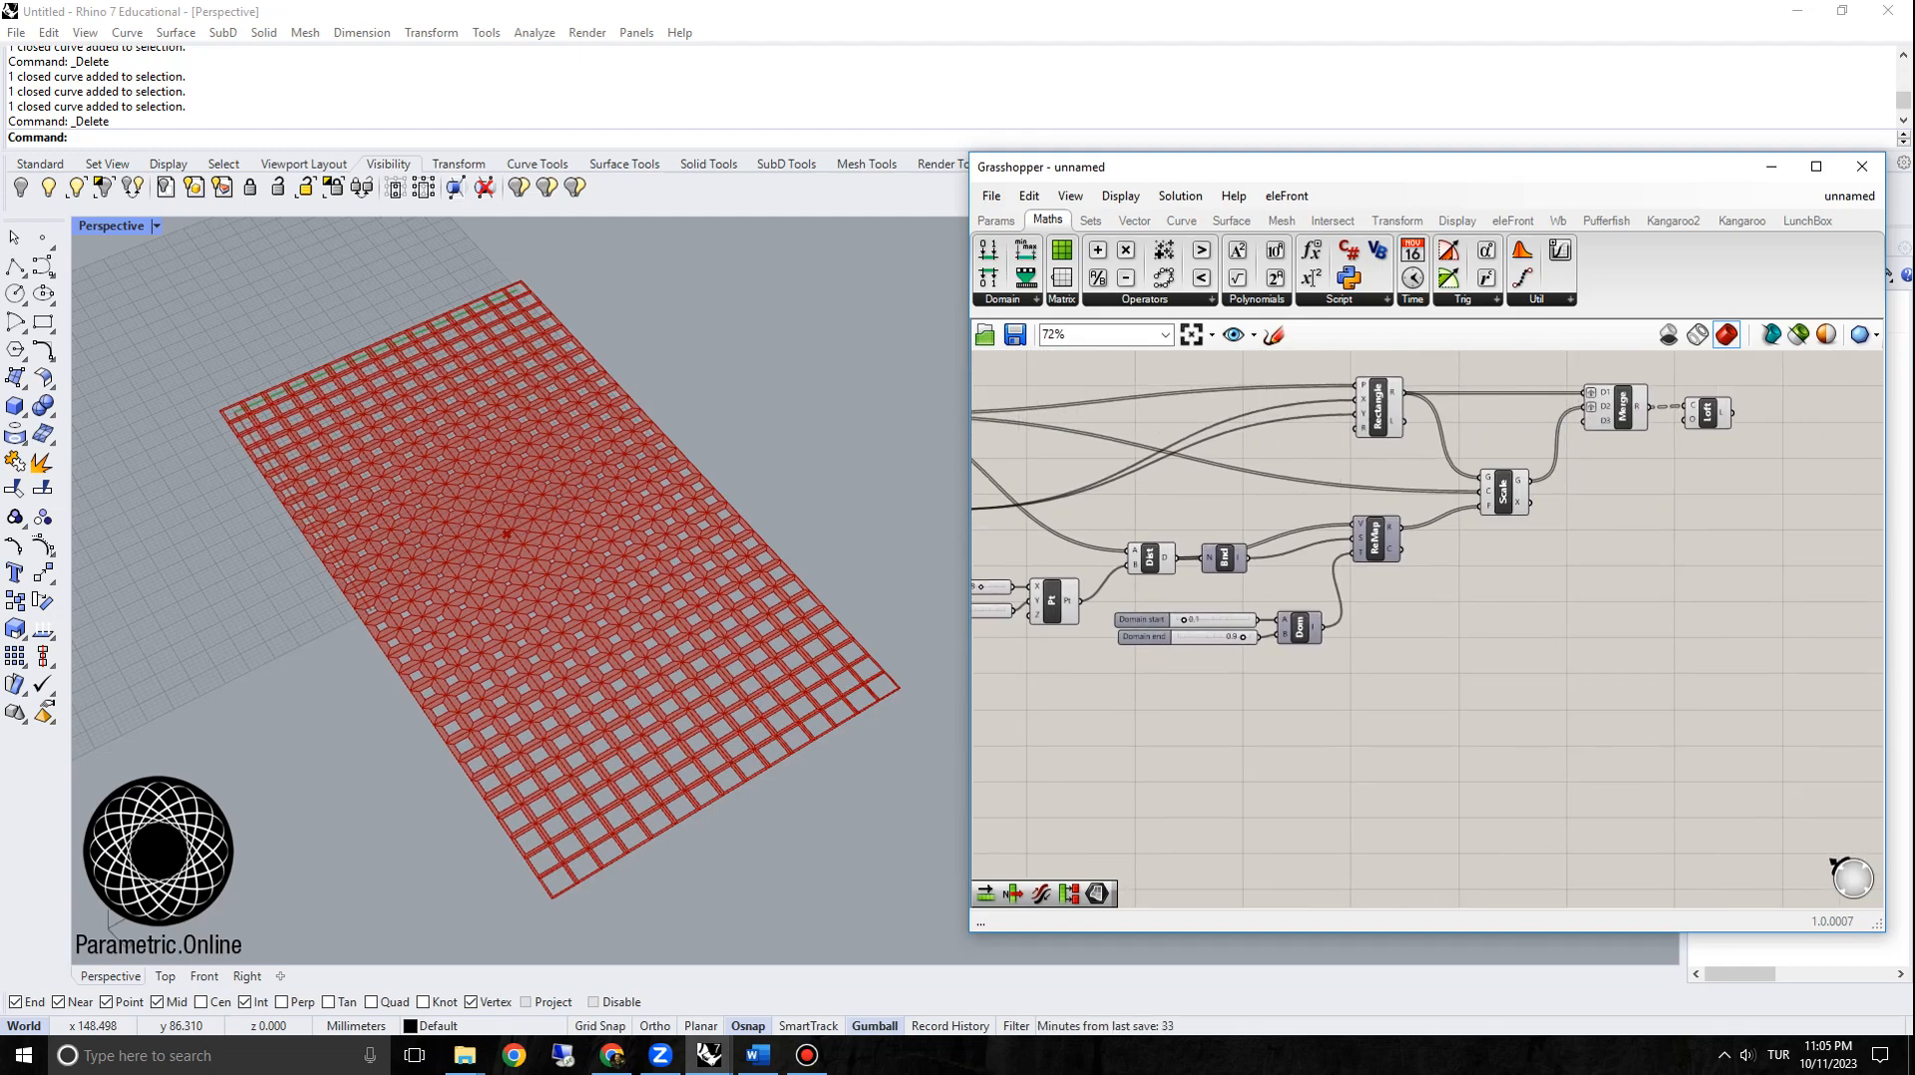
Step: Shift the Merge and Loft components further from Scale and disable Merge
scroll(1495, 478, "up", 1)
right_click_drag(1495, 479, 1327, 598)
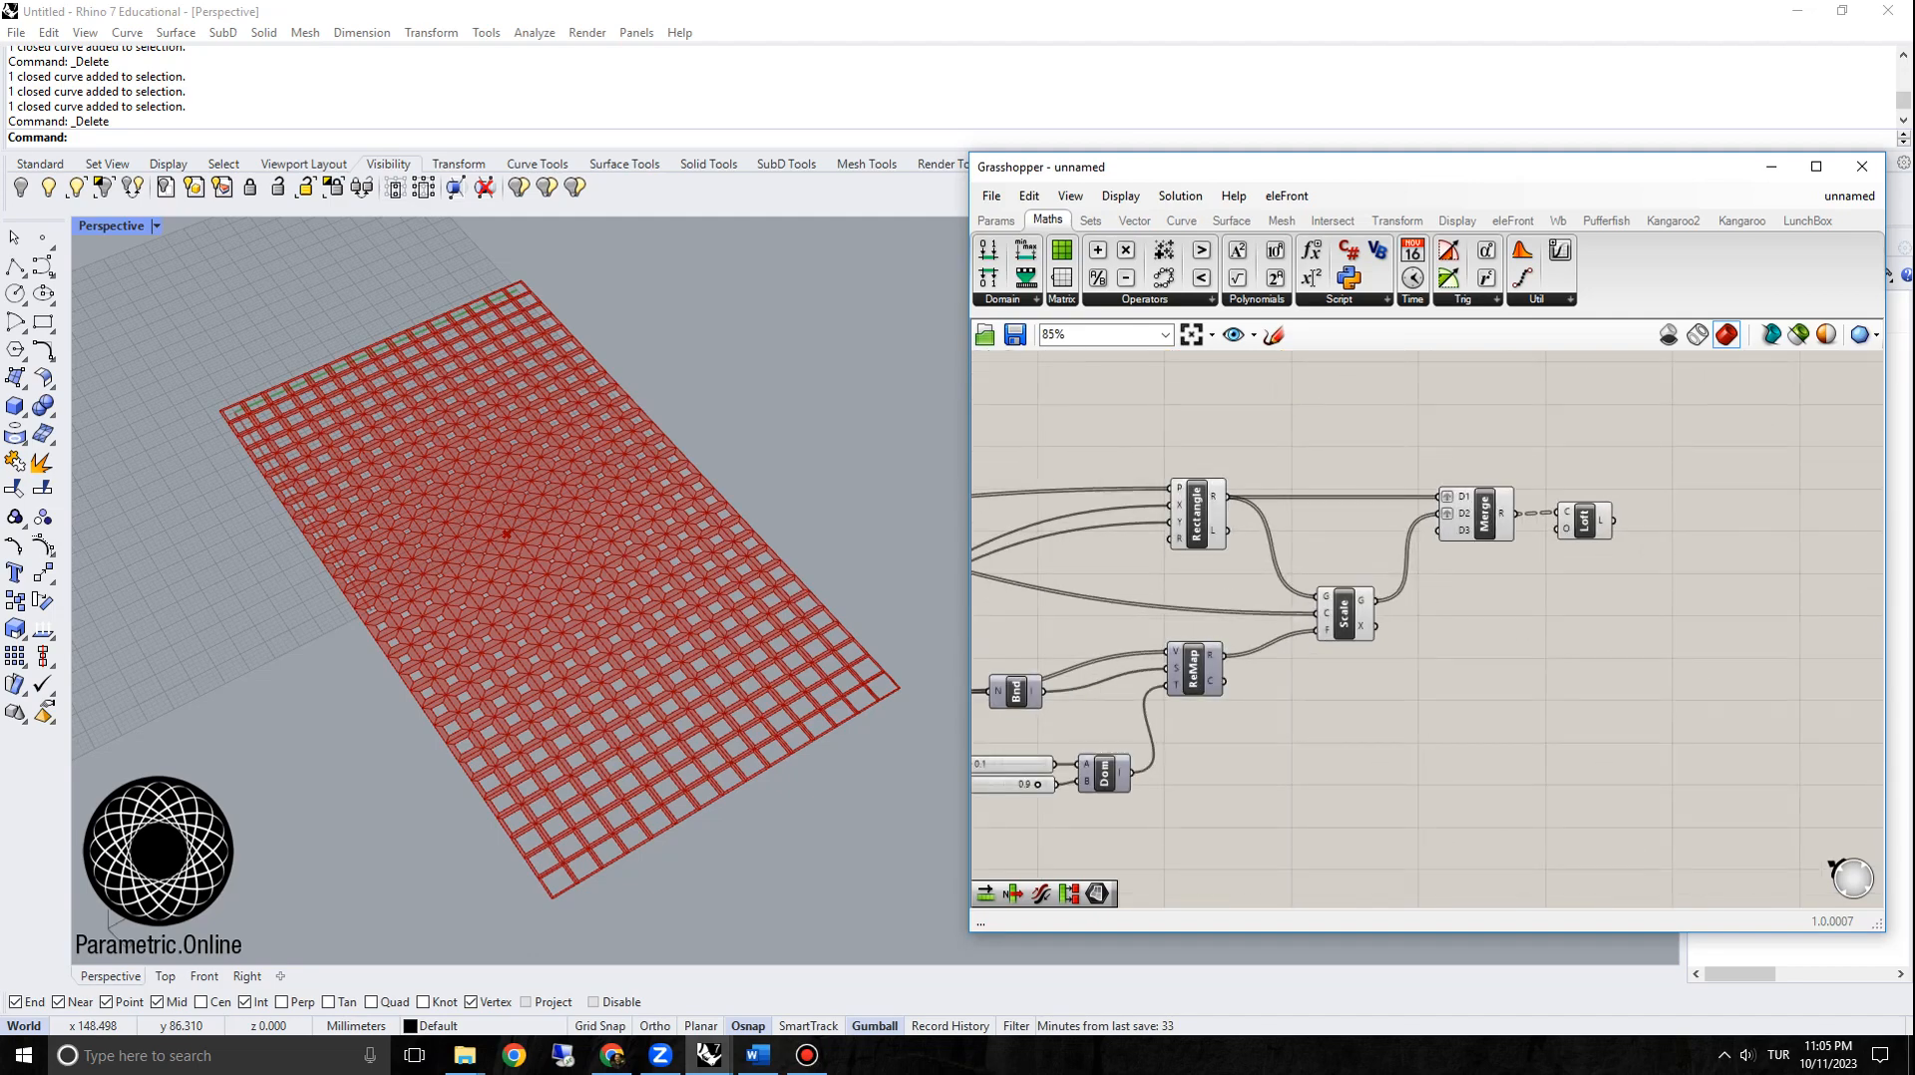
left_click_drag(1736, 453, 1407, 591)
left_click_drag(1484, 515, 1535, 510)
left_click(1345, 614)
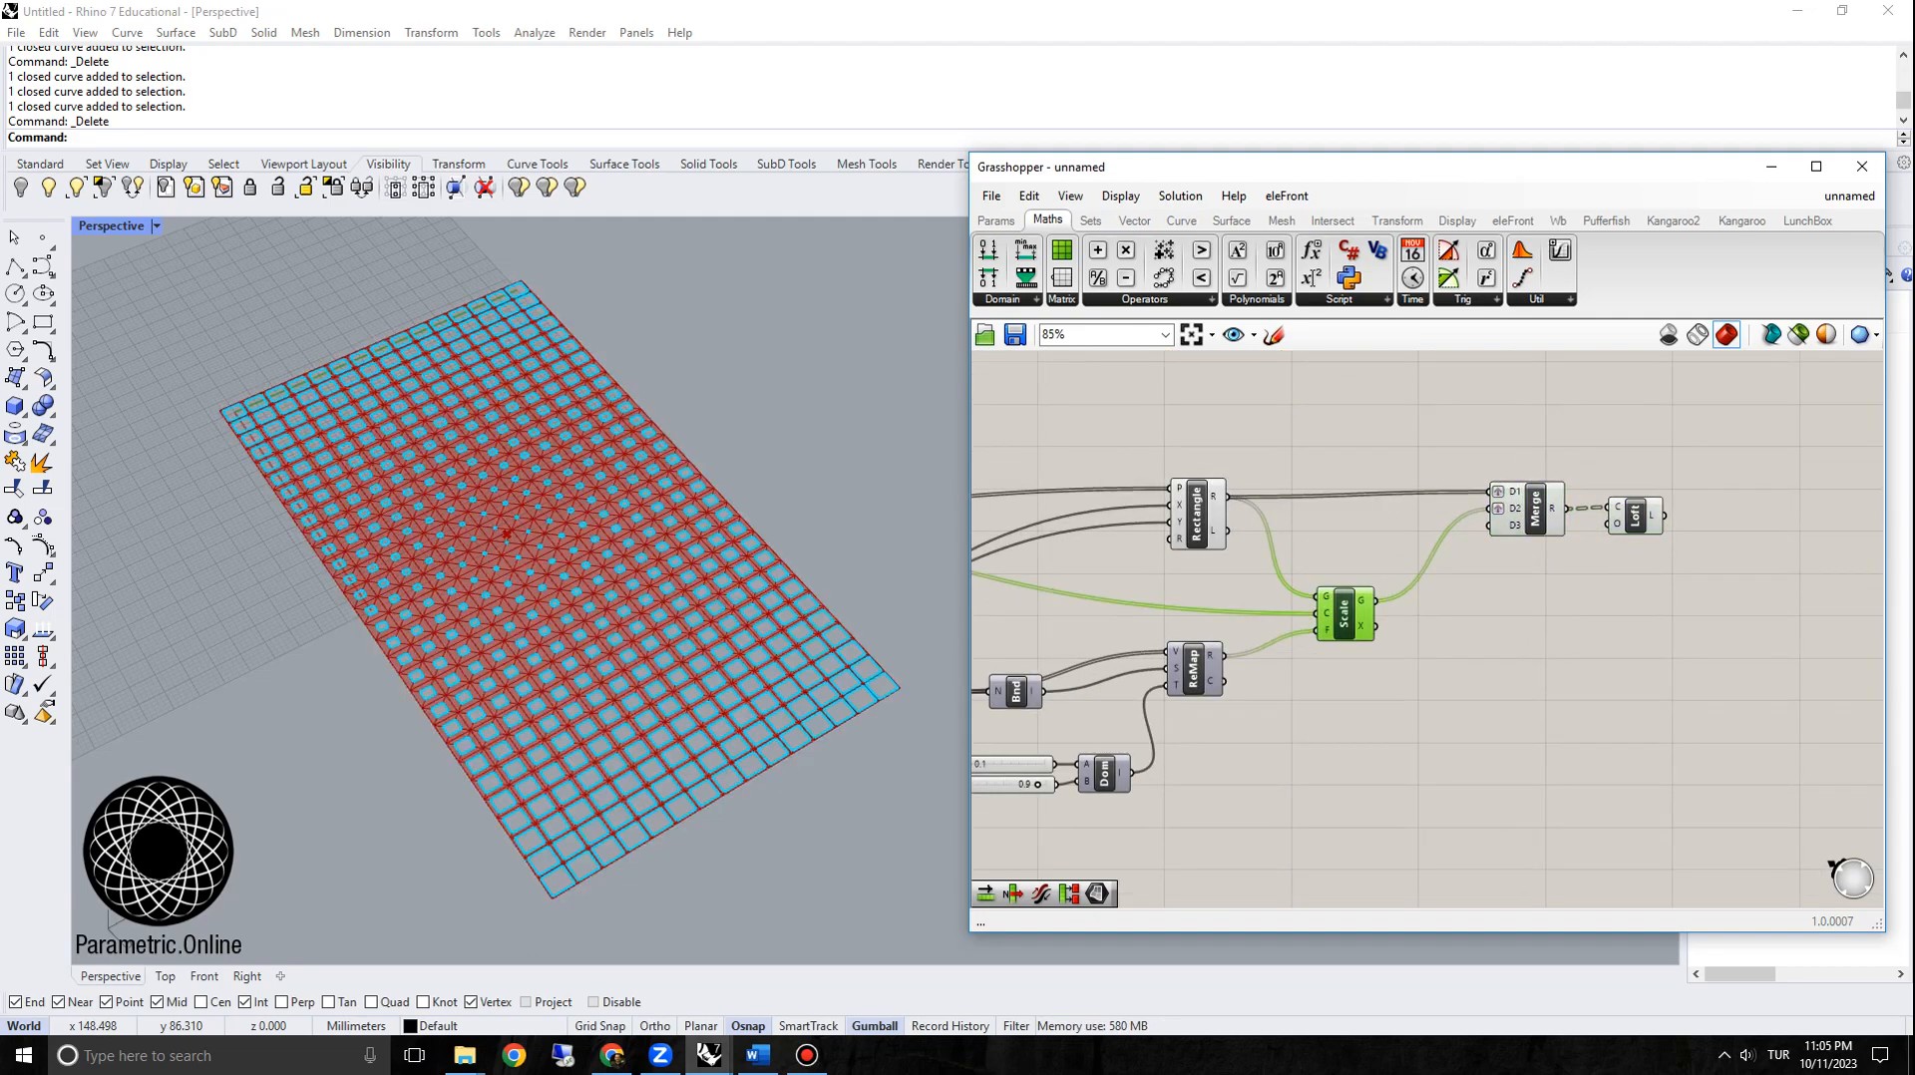
right_click_drag(1486, 638, 1358, 623)
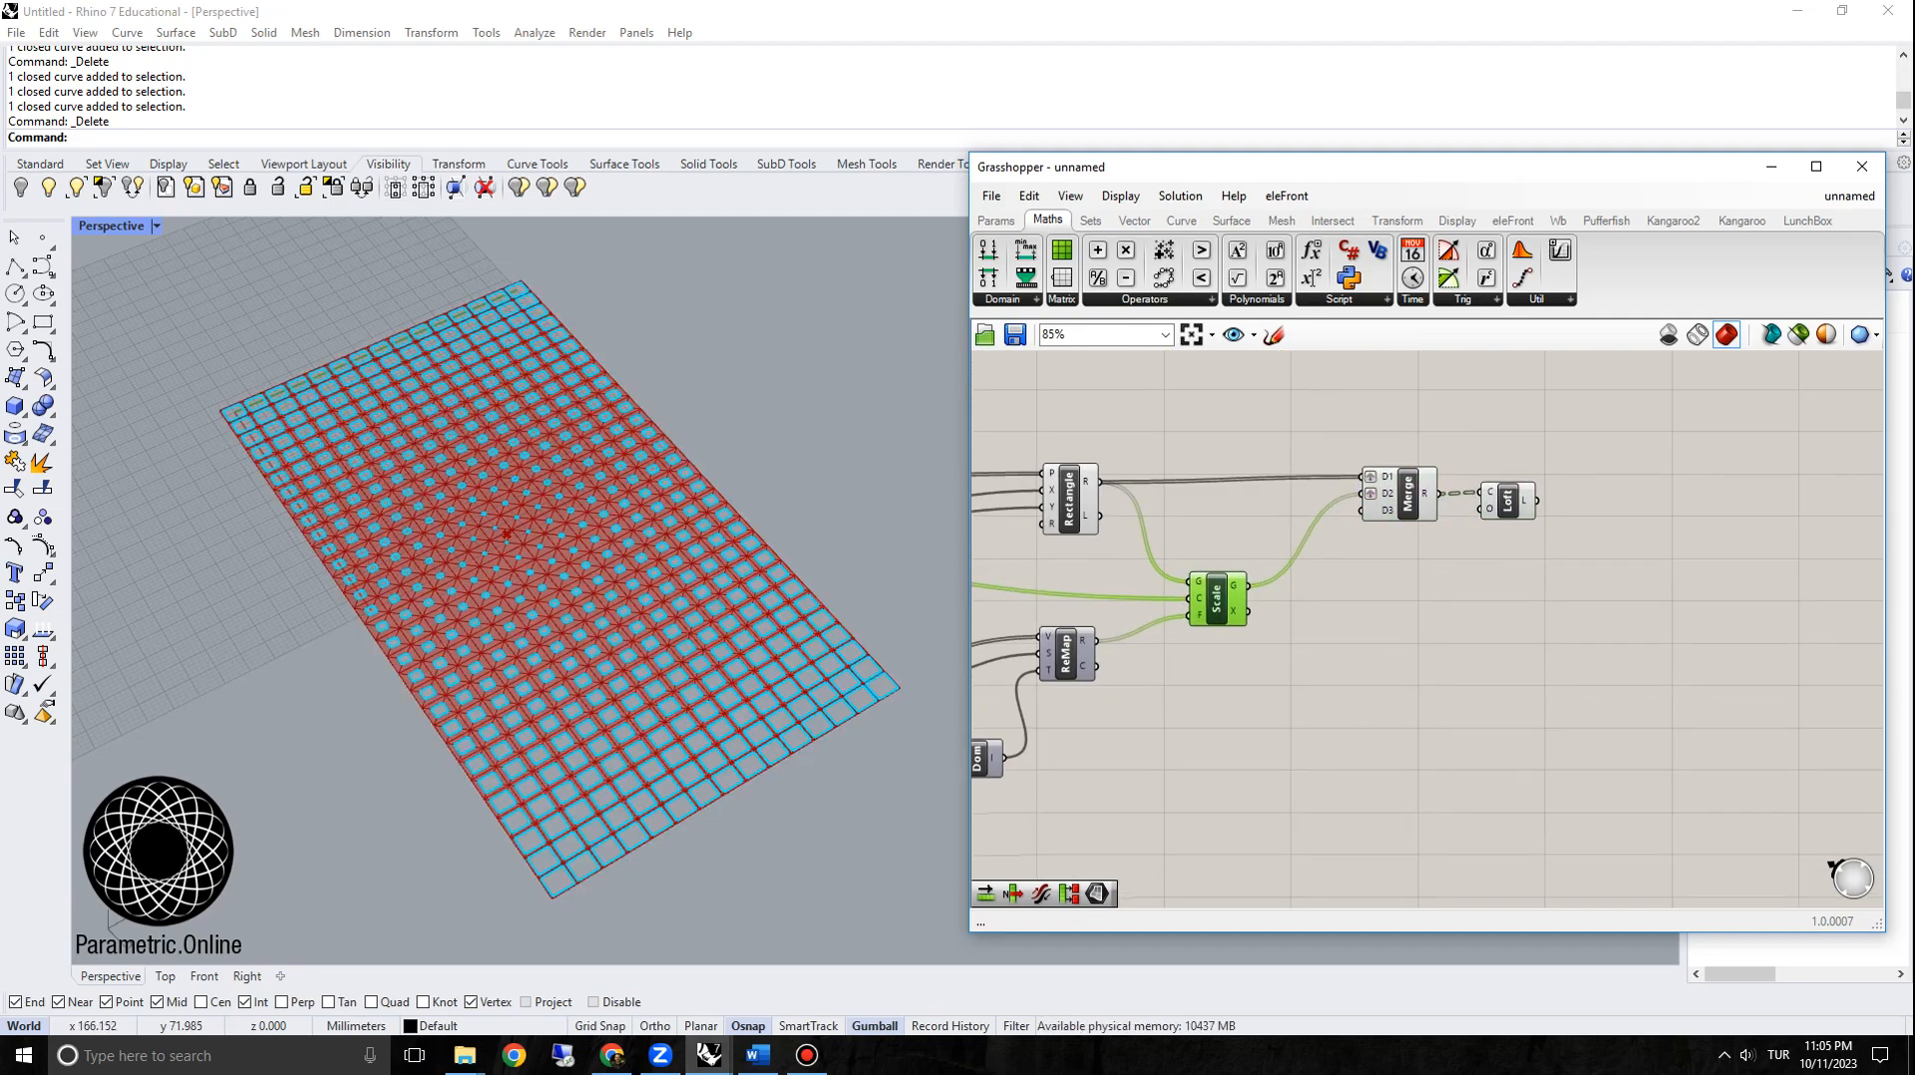
right_click(1408, 496)
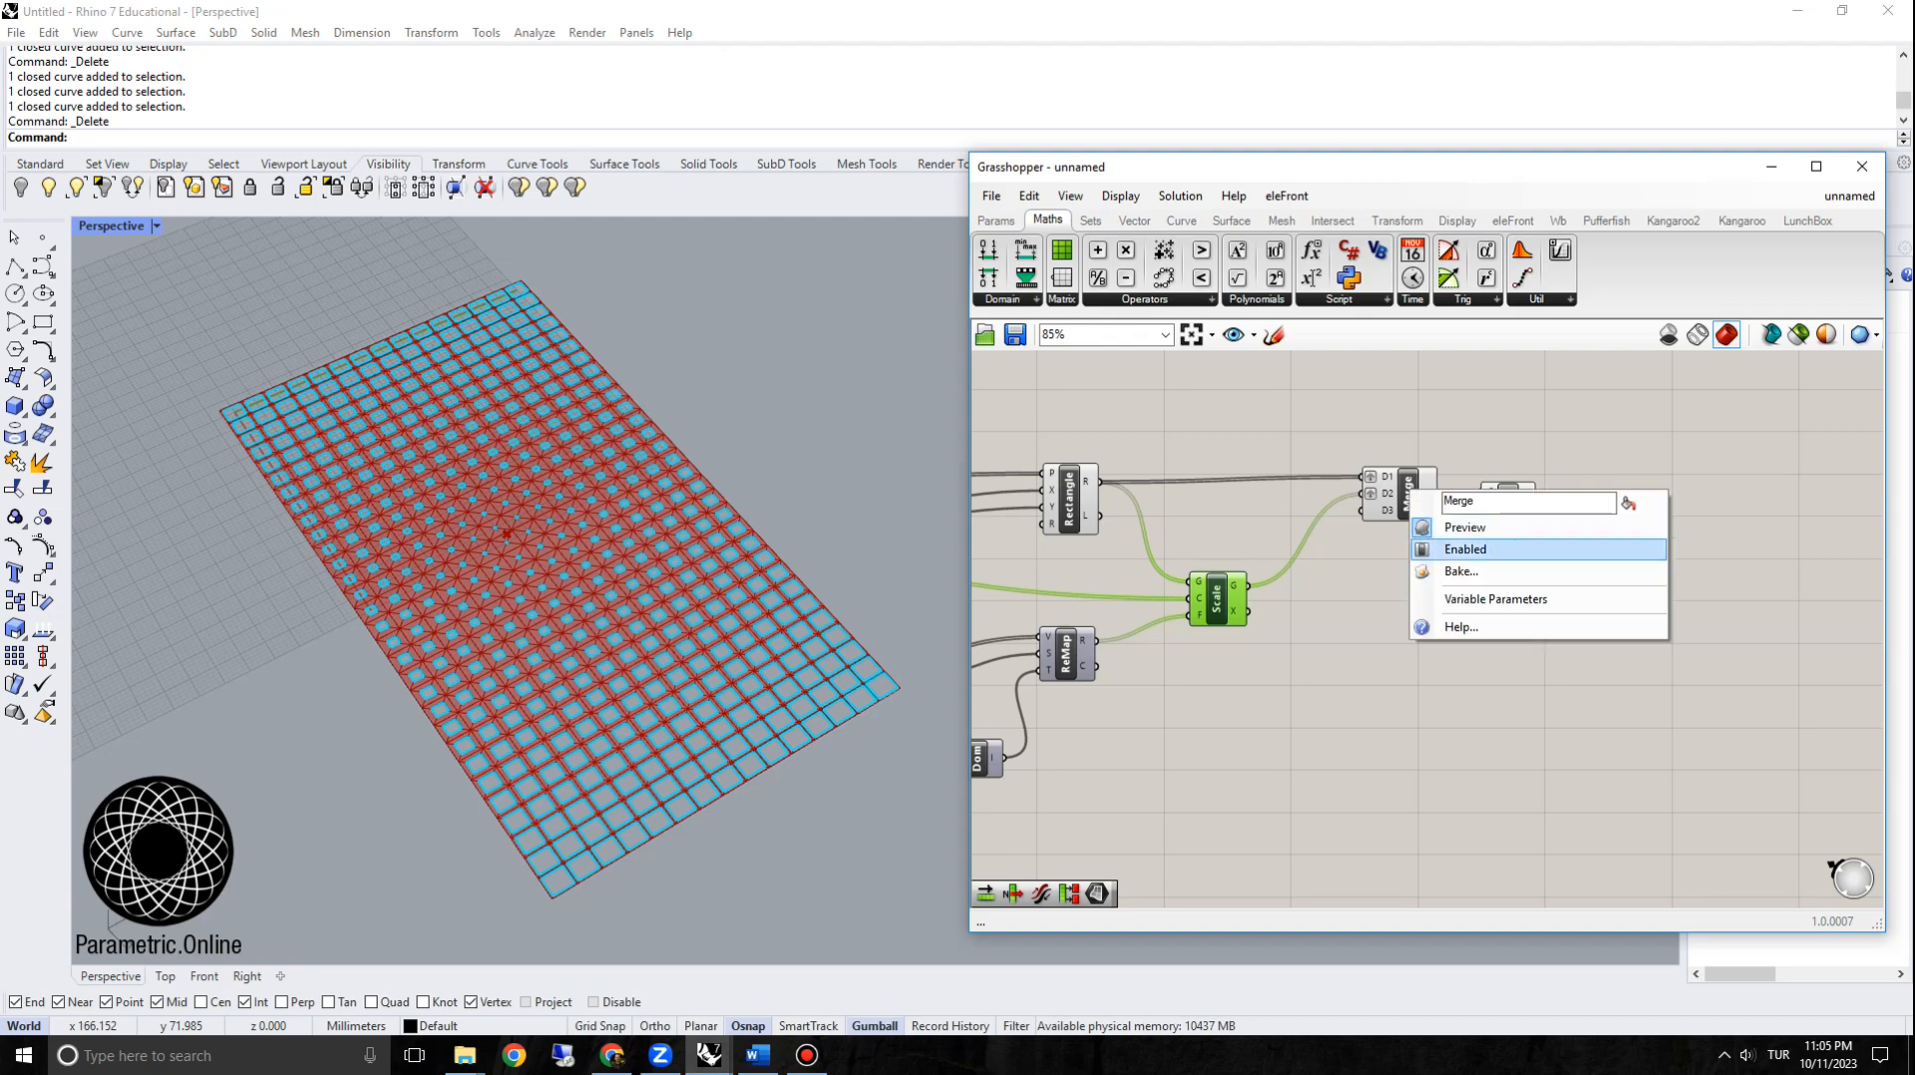
left_click(1462, 548)
mouse_move(1408, 496)
left_mouse_down()
mouse_move(1464, 496)
mouse_move(1421, 495)
left_mouse_up()
right_click_drag(1396, 599, 1566, 559)
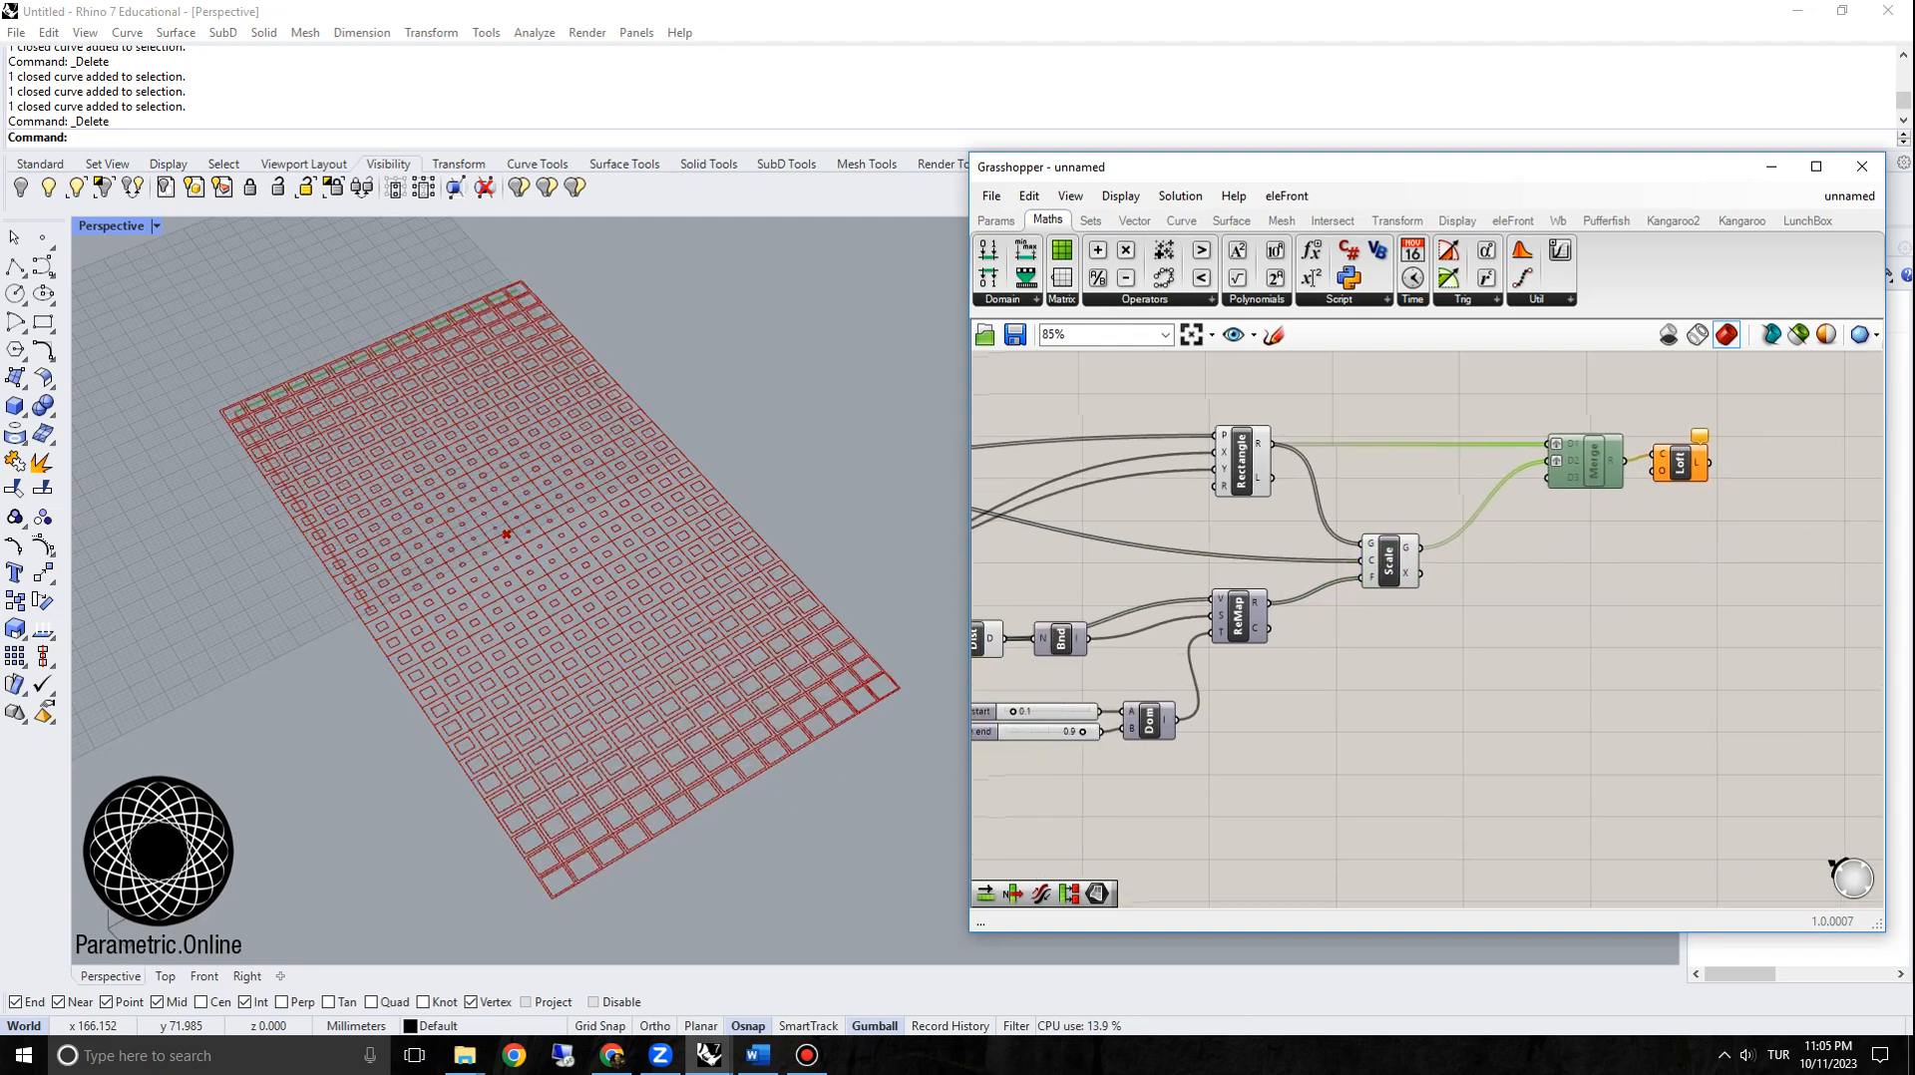
Step: Add a Move component beyond Scale and connect the scaled rectangles to its geometry input
left_click(1389, 561)
scroll(1458, 544, "up", 1)
right_click_drag(1491, 635, 1488, 601)
double_click(1488, 601)
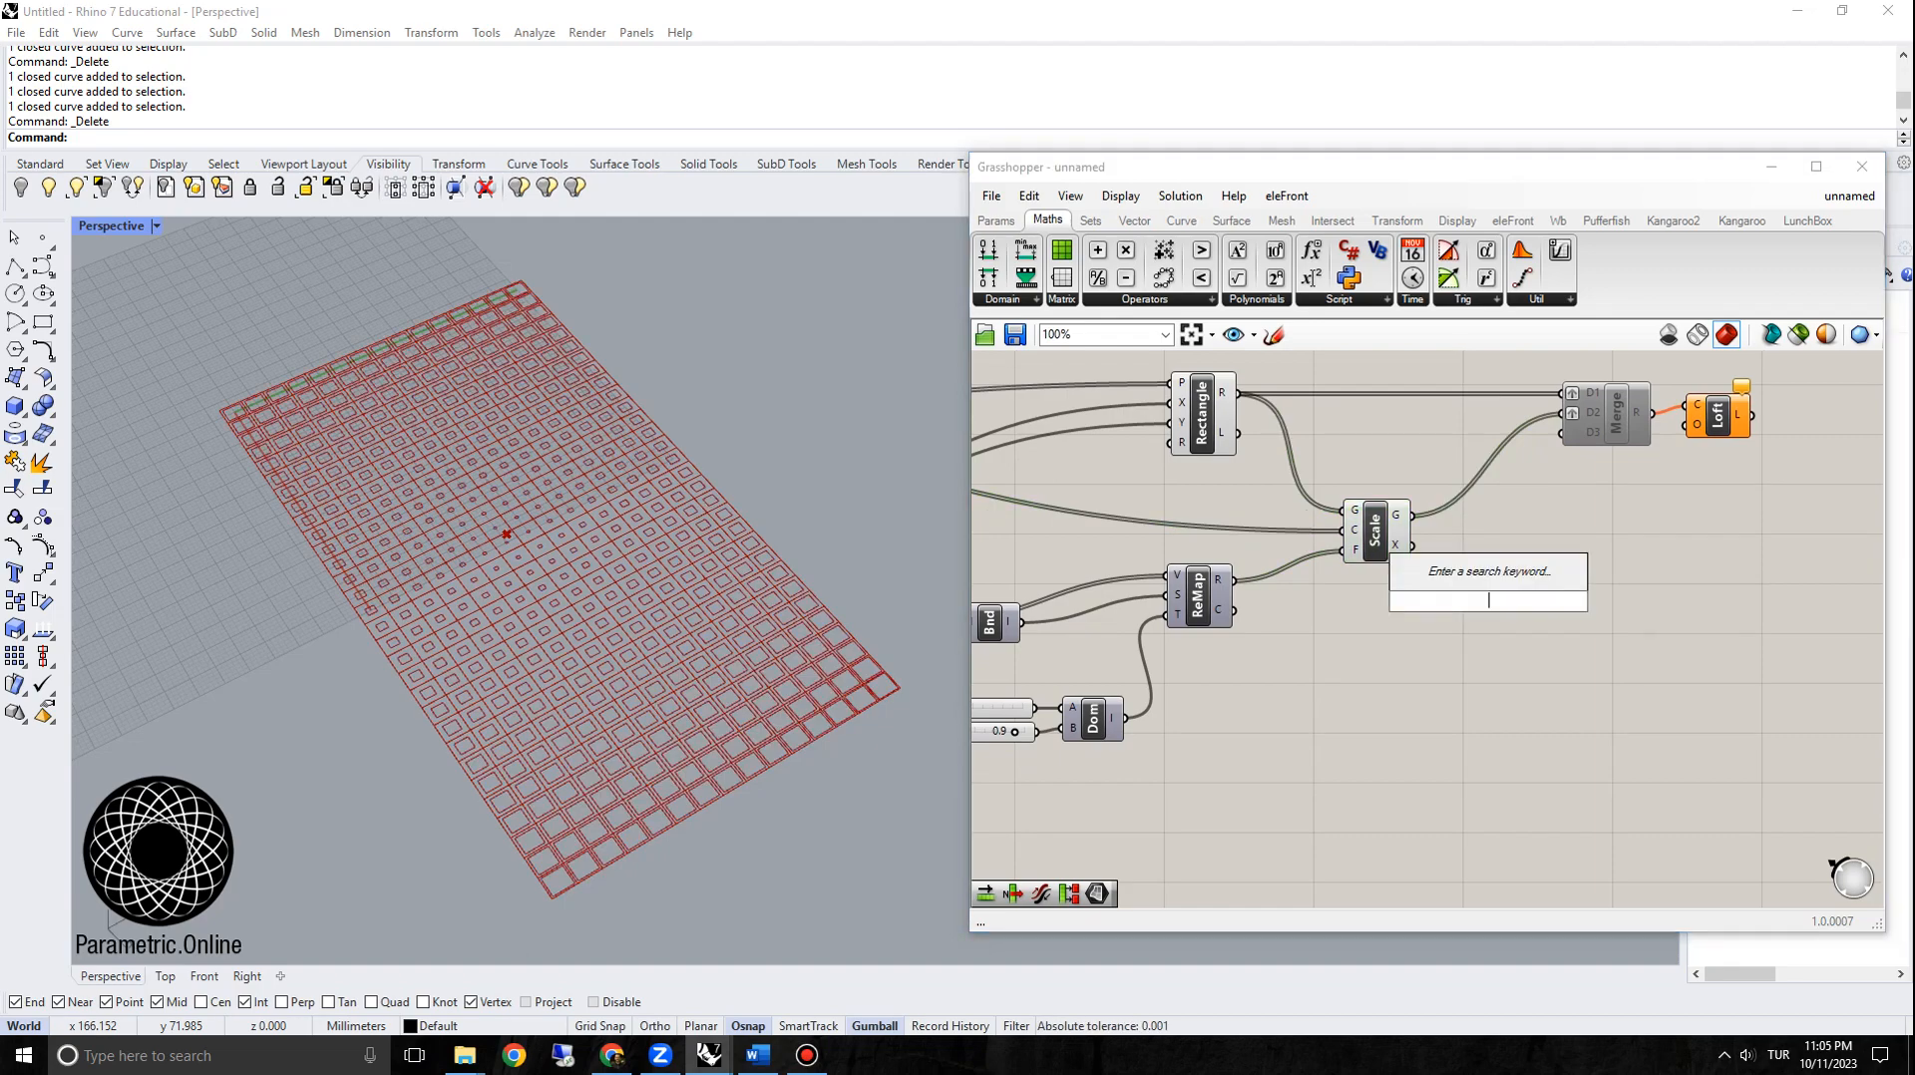
type("move")
left_click(1439, 578)
left_click_drag(1476, 596, 1539, 575)
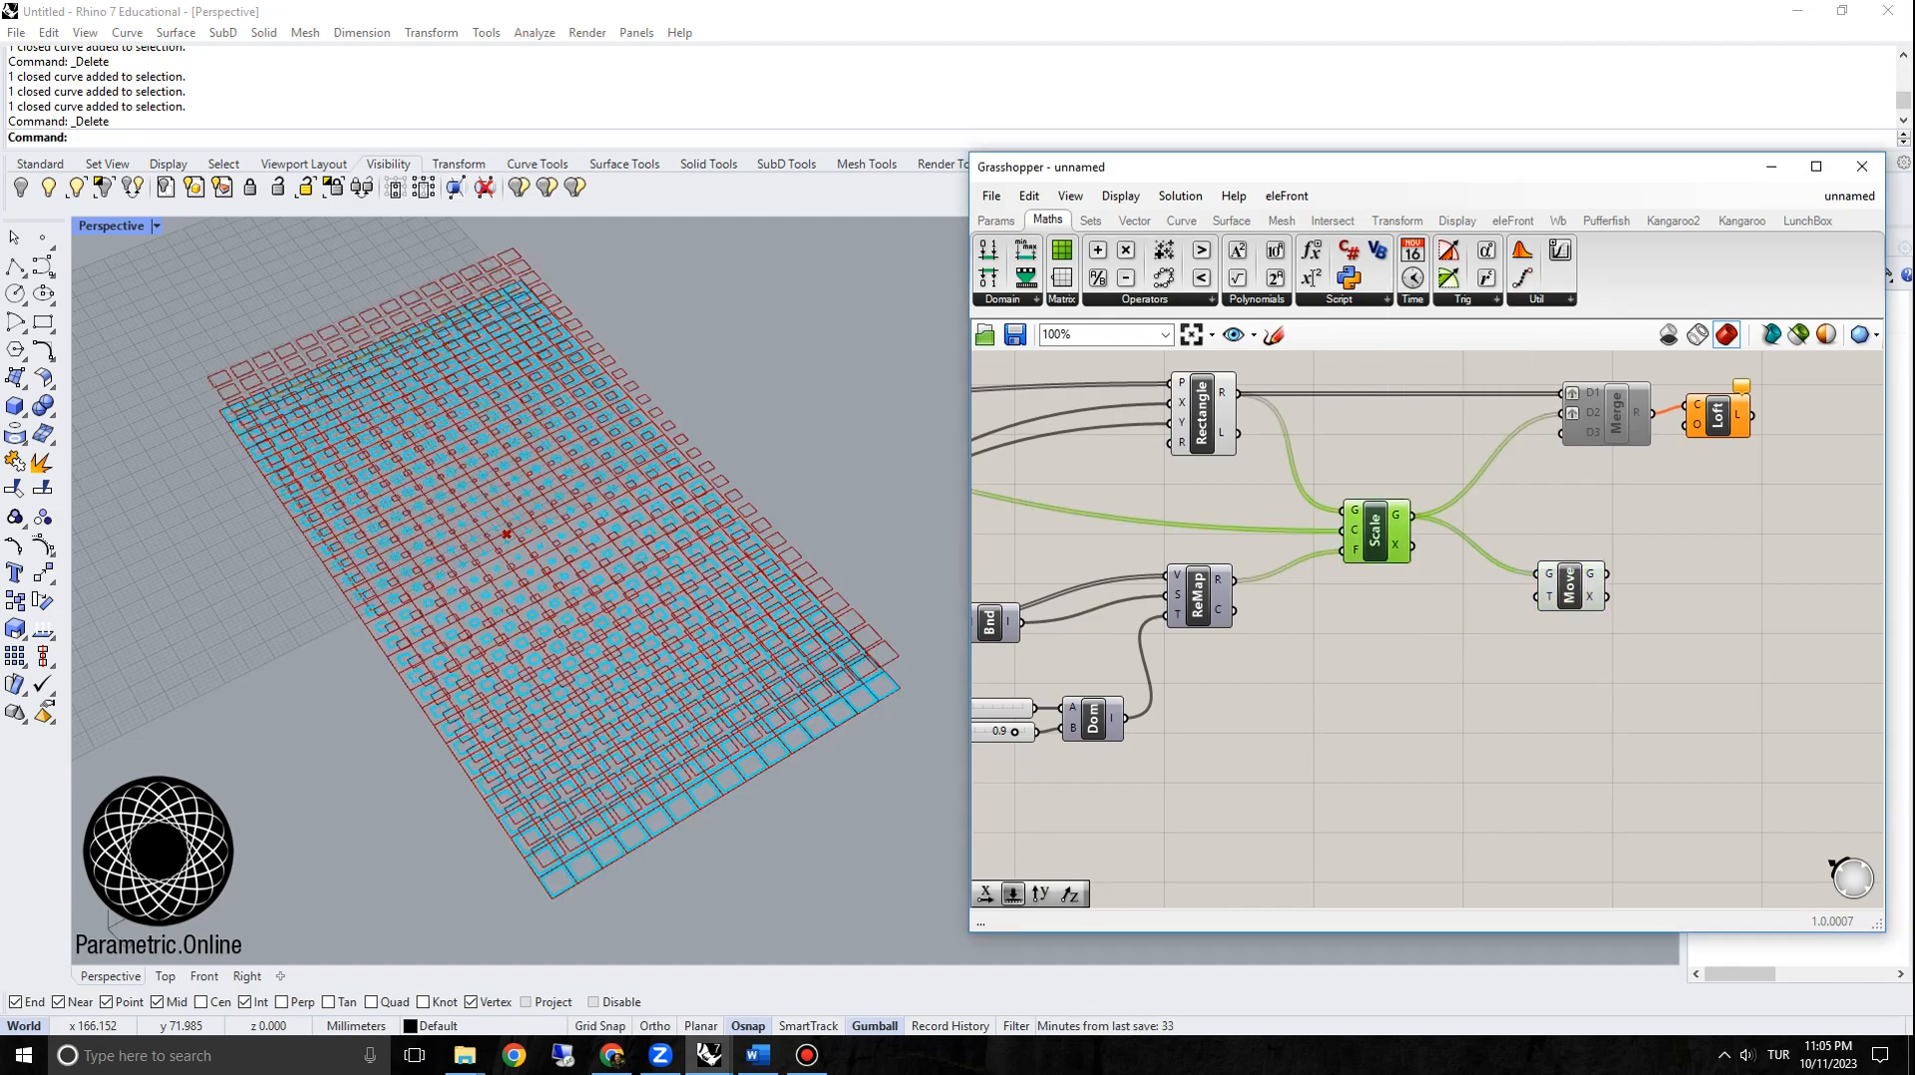
Step: Add a Unit Z vector and connect it to the Move component's T input
double_click(1424, 627)
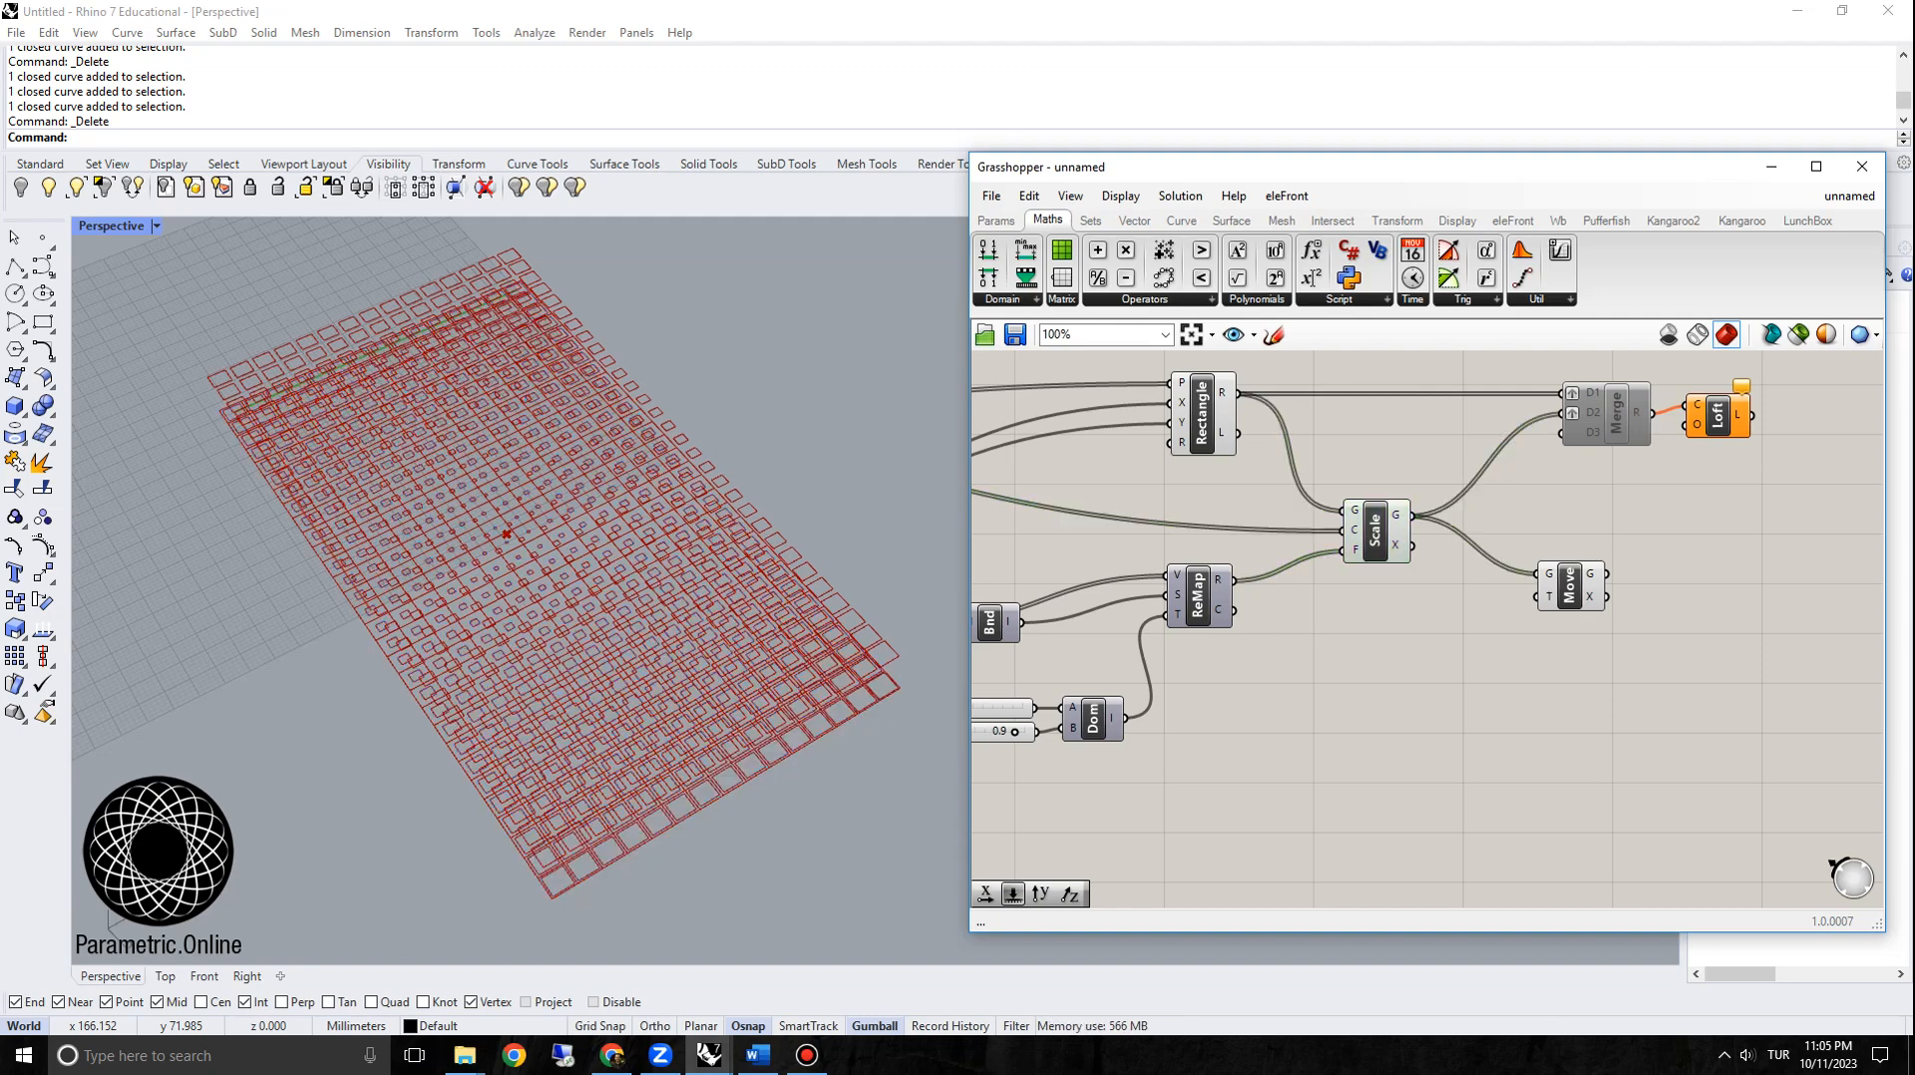
type("z")
left_click(1426, 604)
left_click_drag(1426, 627, 1537, 596)
right_click_drag(1458, 693, 1599, 635)
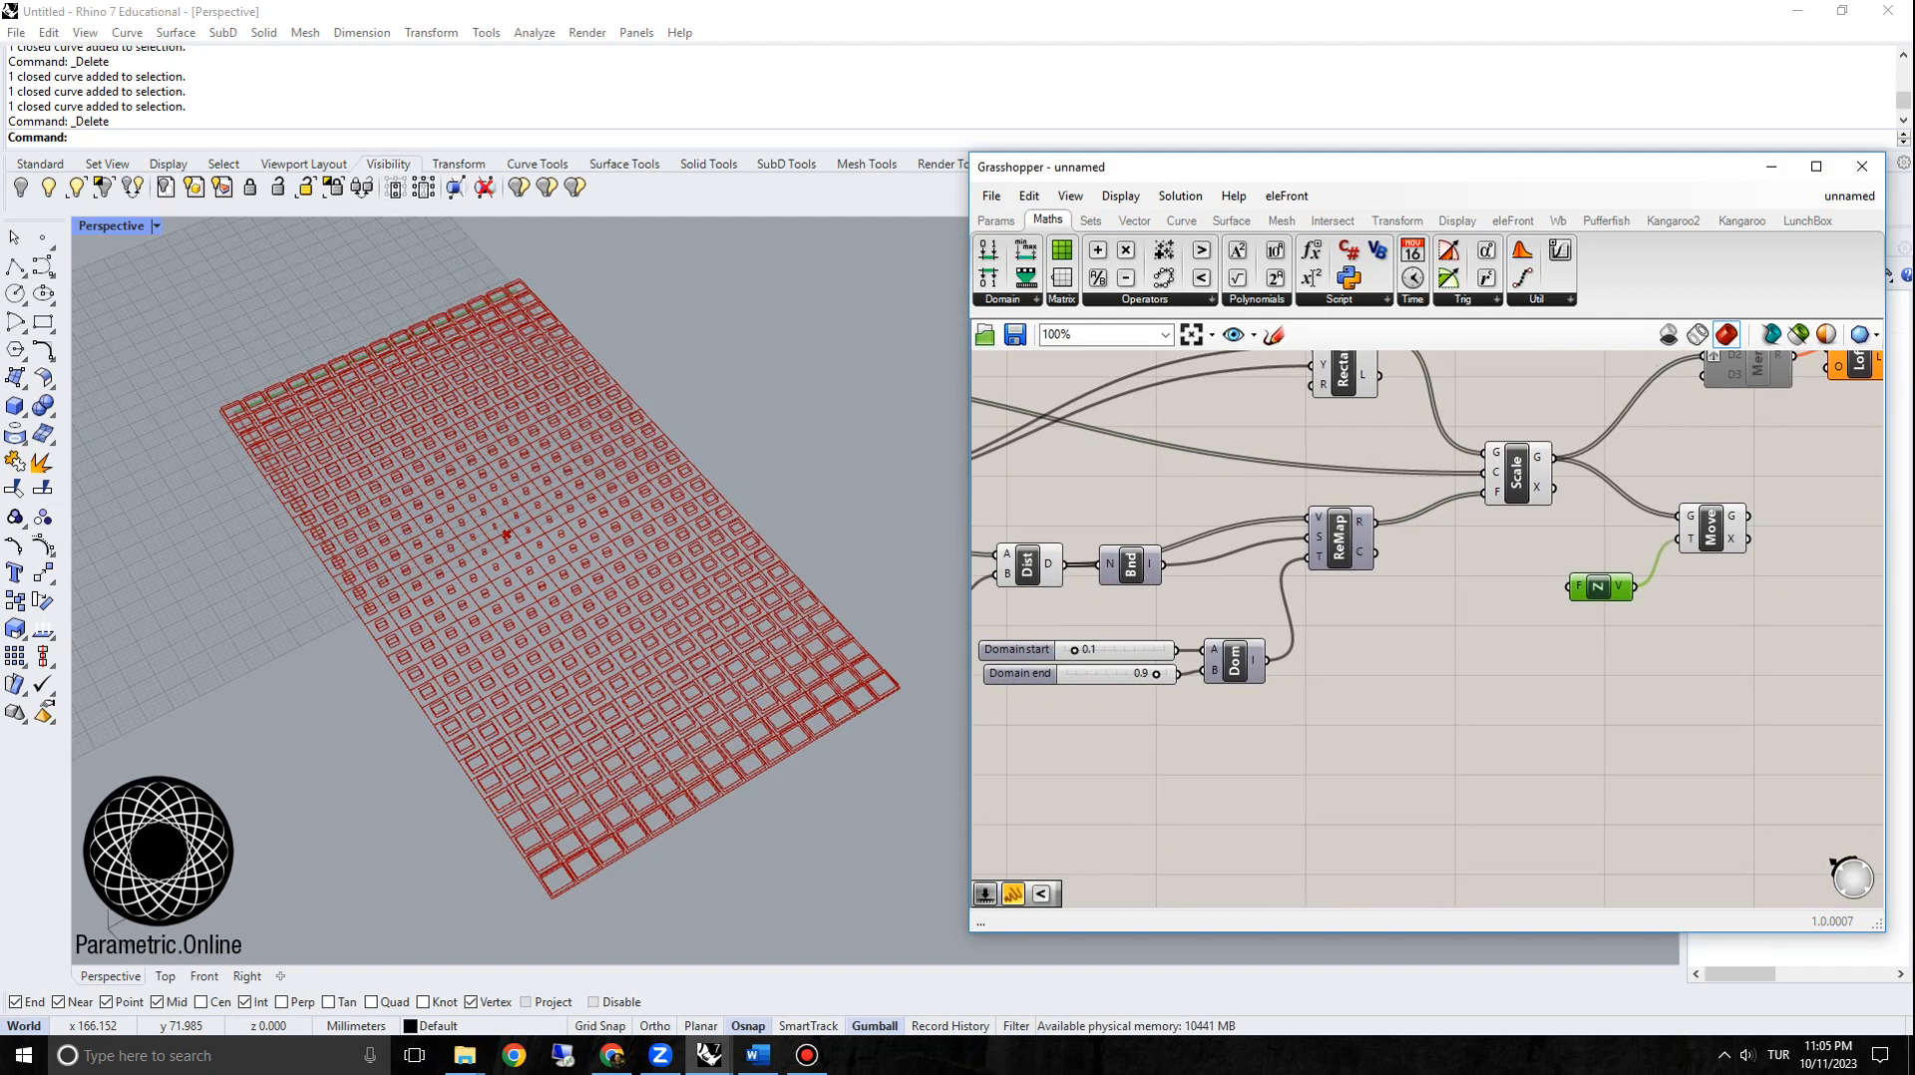
Step: Duplicate the ReMap component below the original and add a Construct Domain component for the copy
left_click_drag(1339, 539, 1406, 704)
double_click(1224, 752)
type("dom")
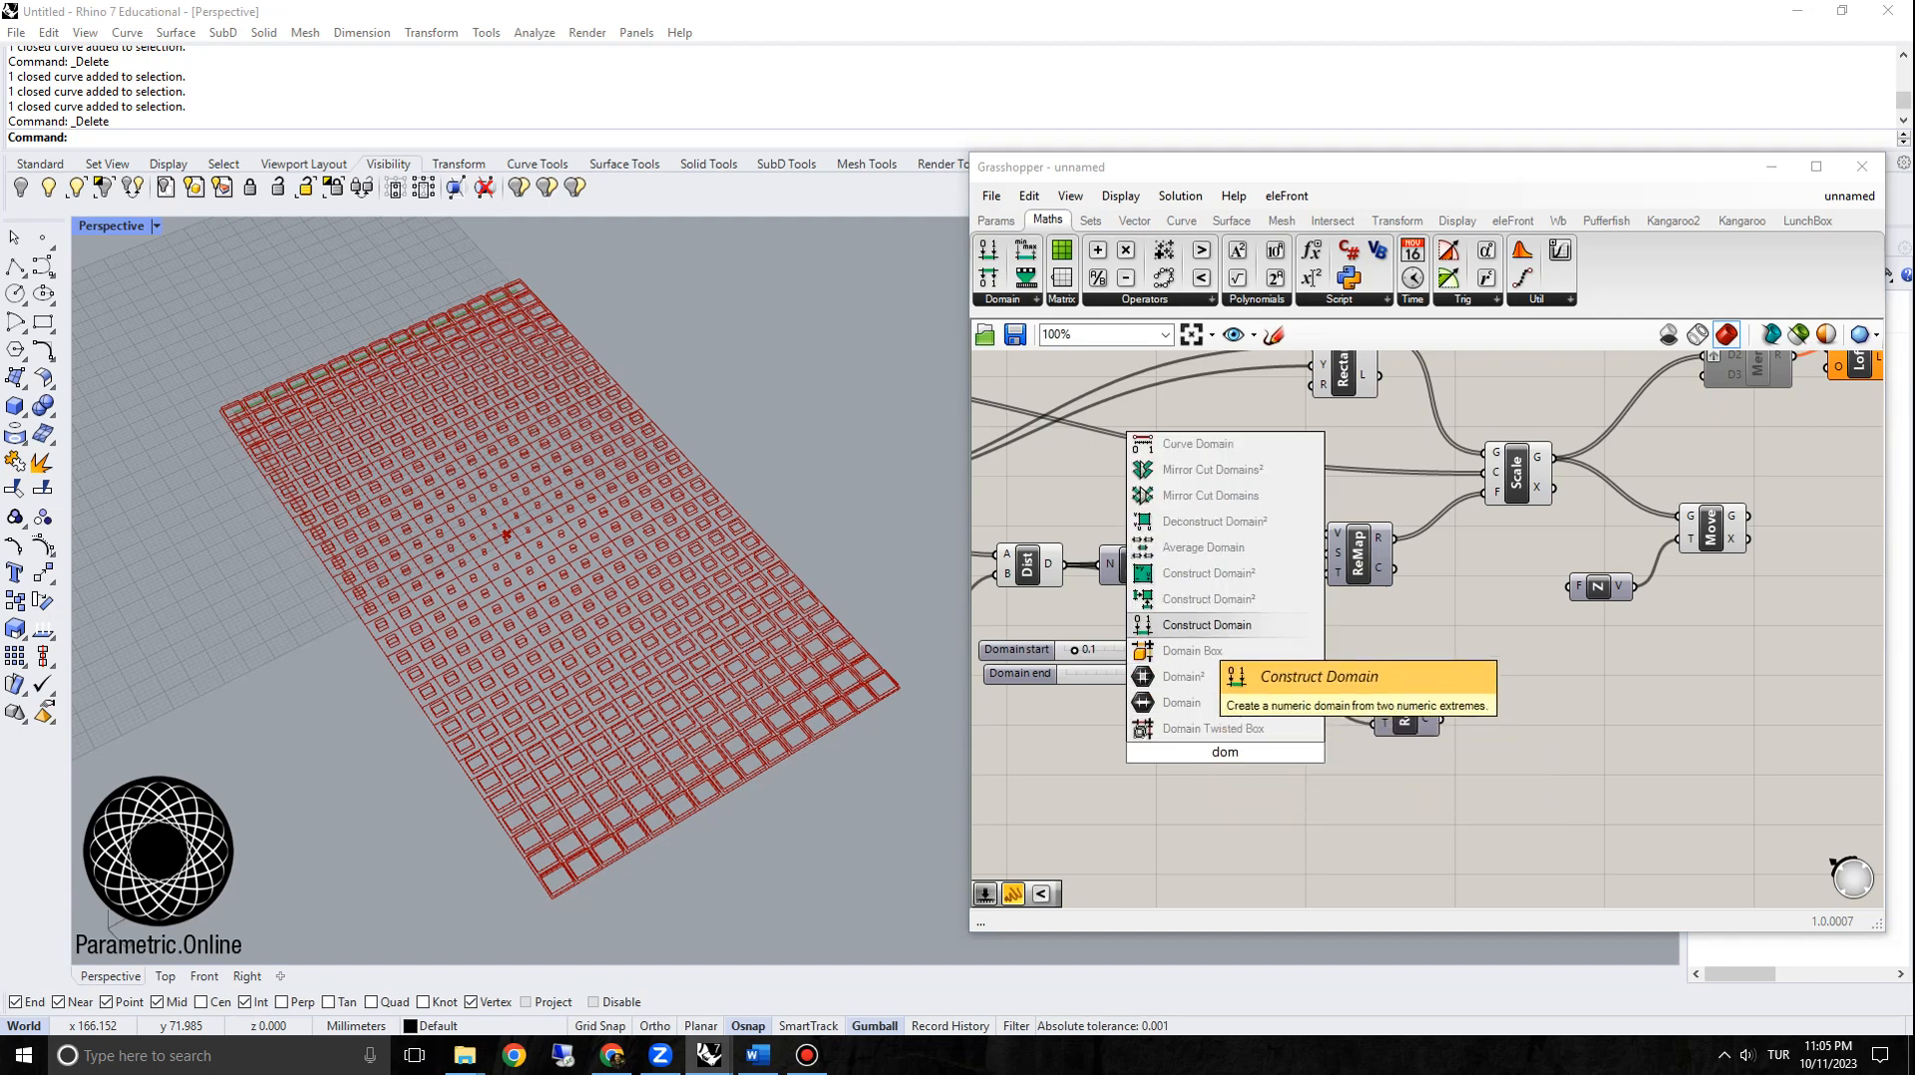
left_click(1209, 627)
Step: Feed the new domain with number sliders of 1 and 4 and connect it to the copied ReMap's target
double_click(1065, 766)
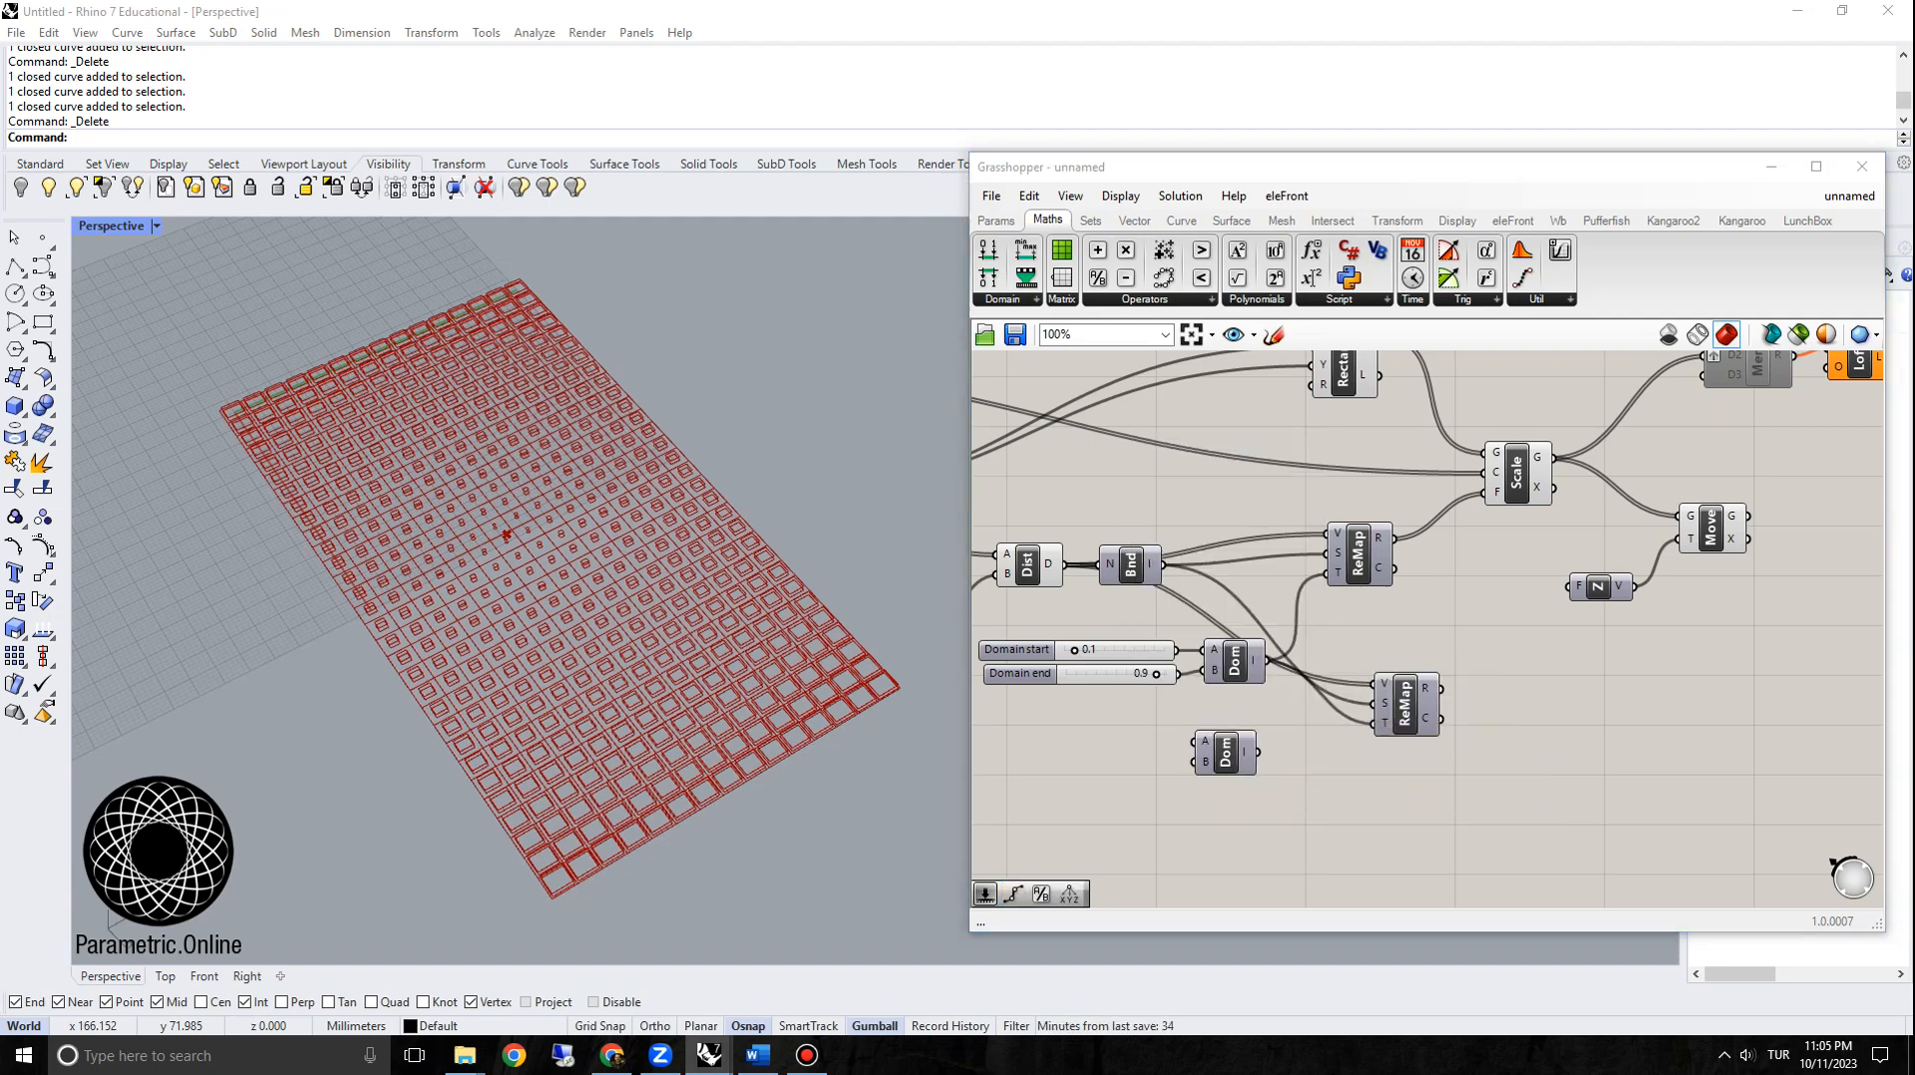
type("1")
key("Return")
double_click(1083, 796)
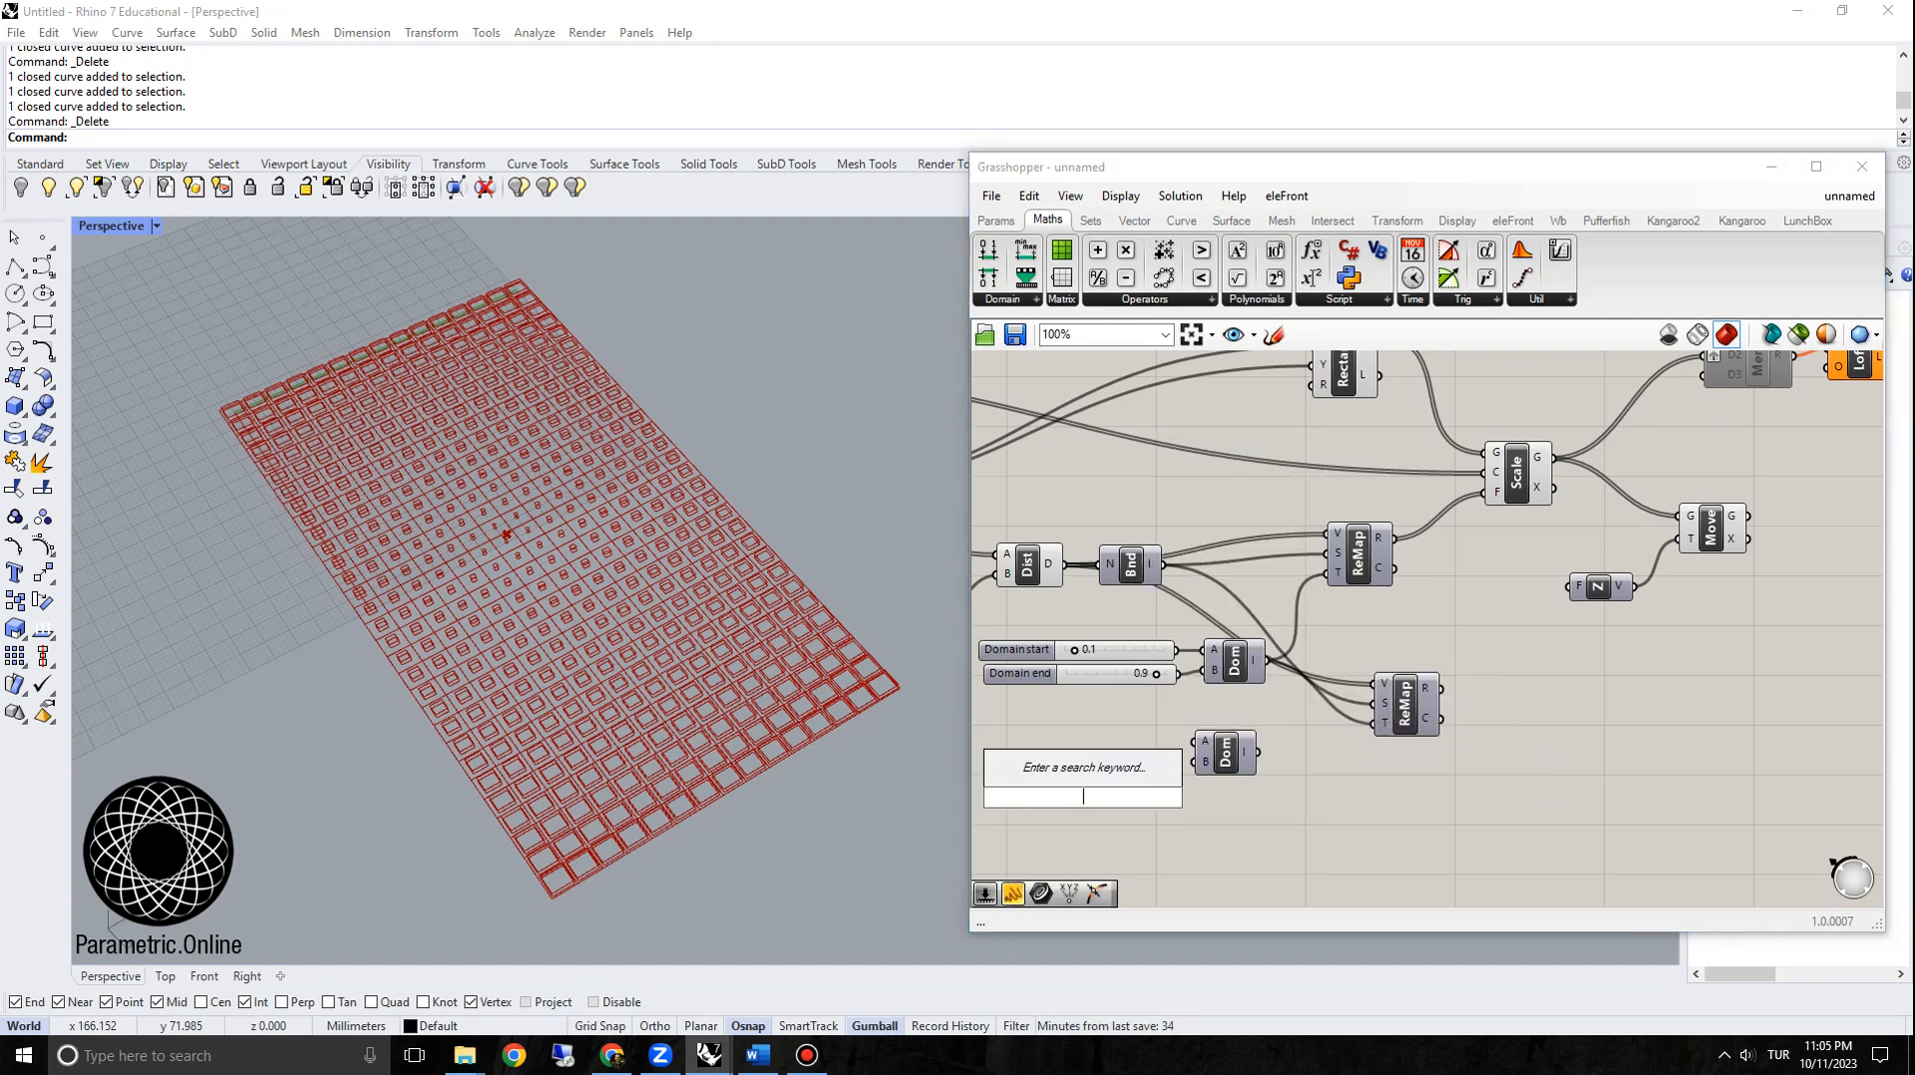
type("4")
key("Return")
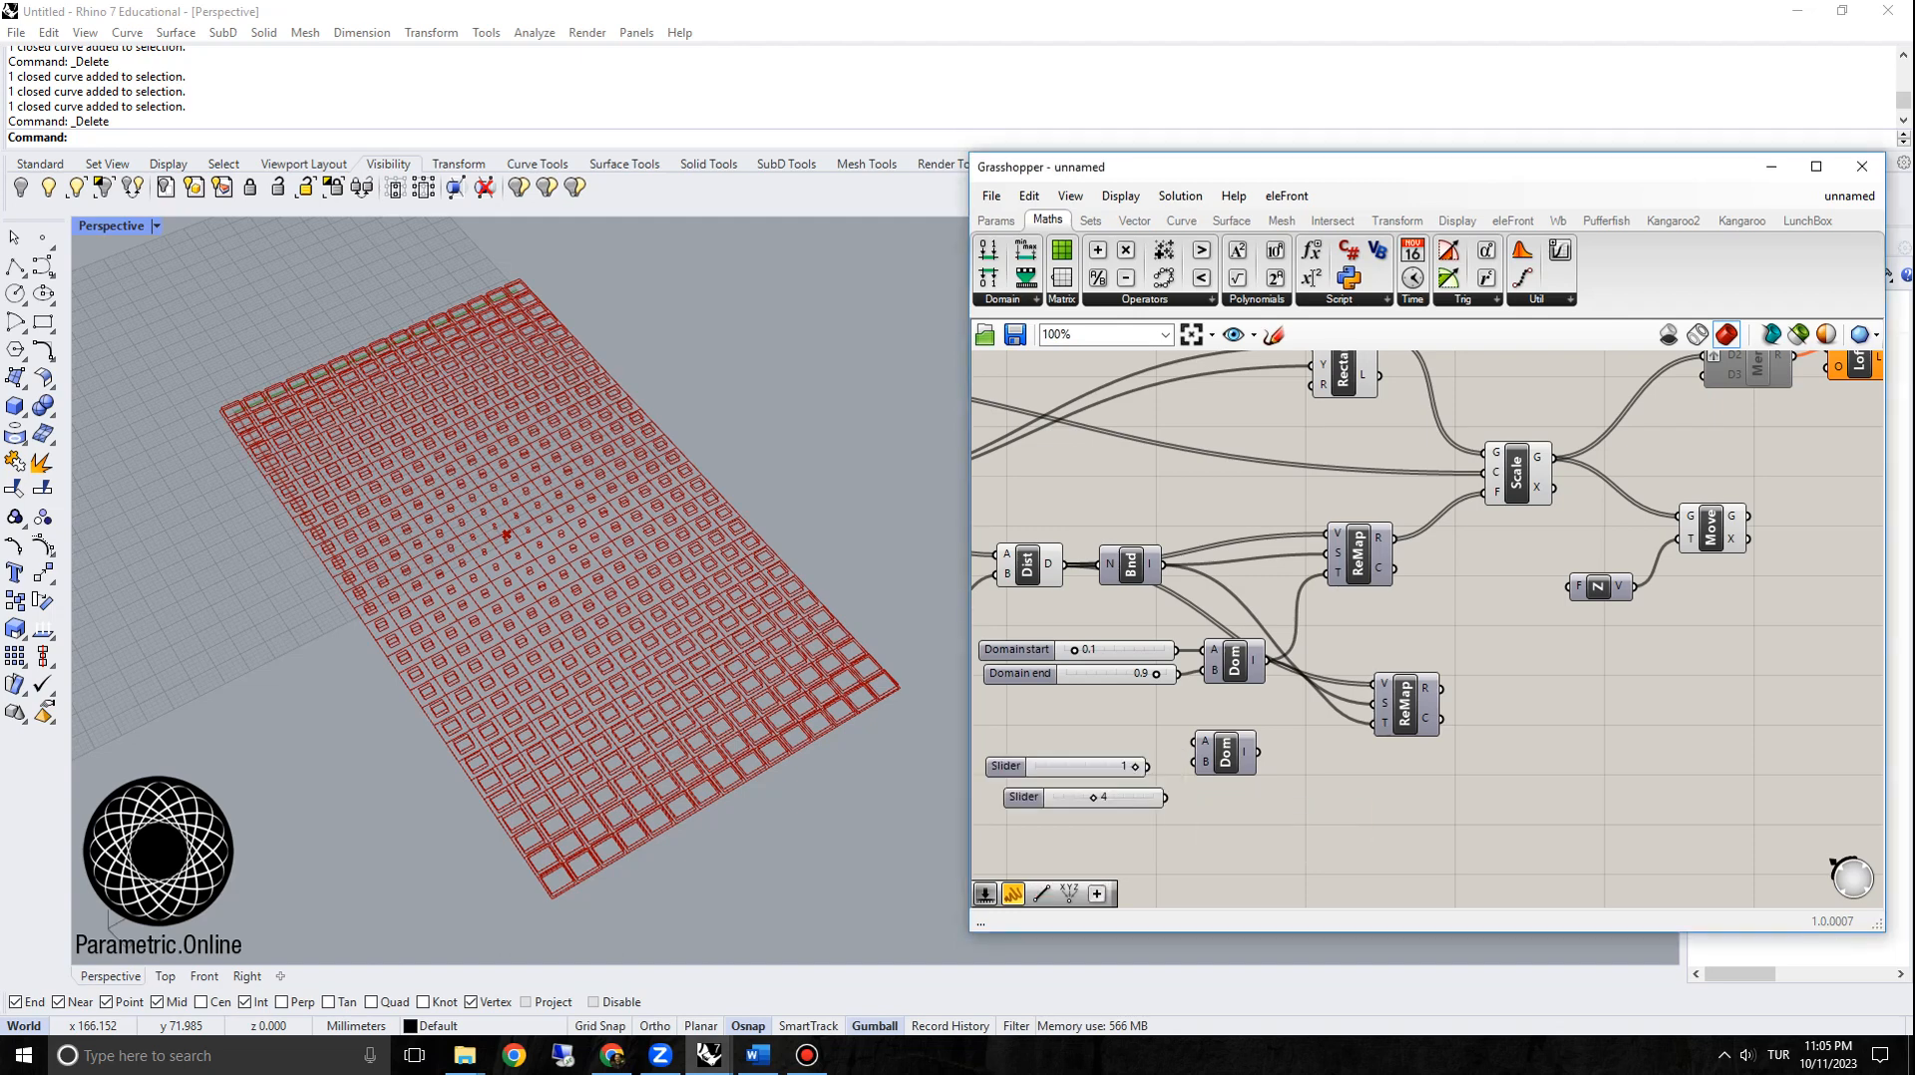
left_click_drag(1219, 753, 1373, 723)
left_click_drag(1405, 704, 1382, 718)
Step: Connect the copied ReMap's result to the Unit Z factor input
right_click_drag(1516, 639, 1424, 650)
left_click(1425, 484)
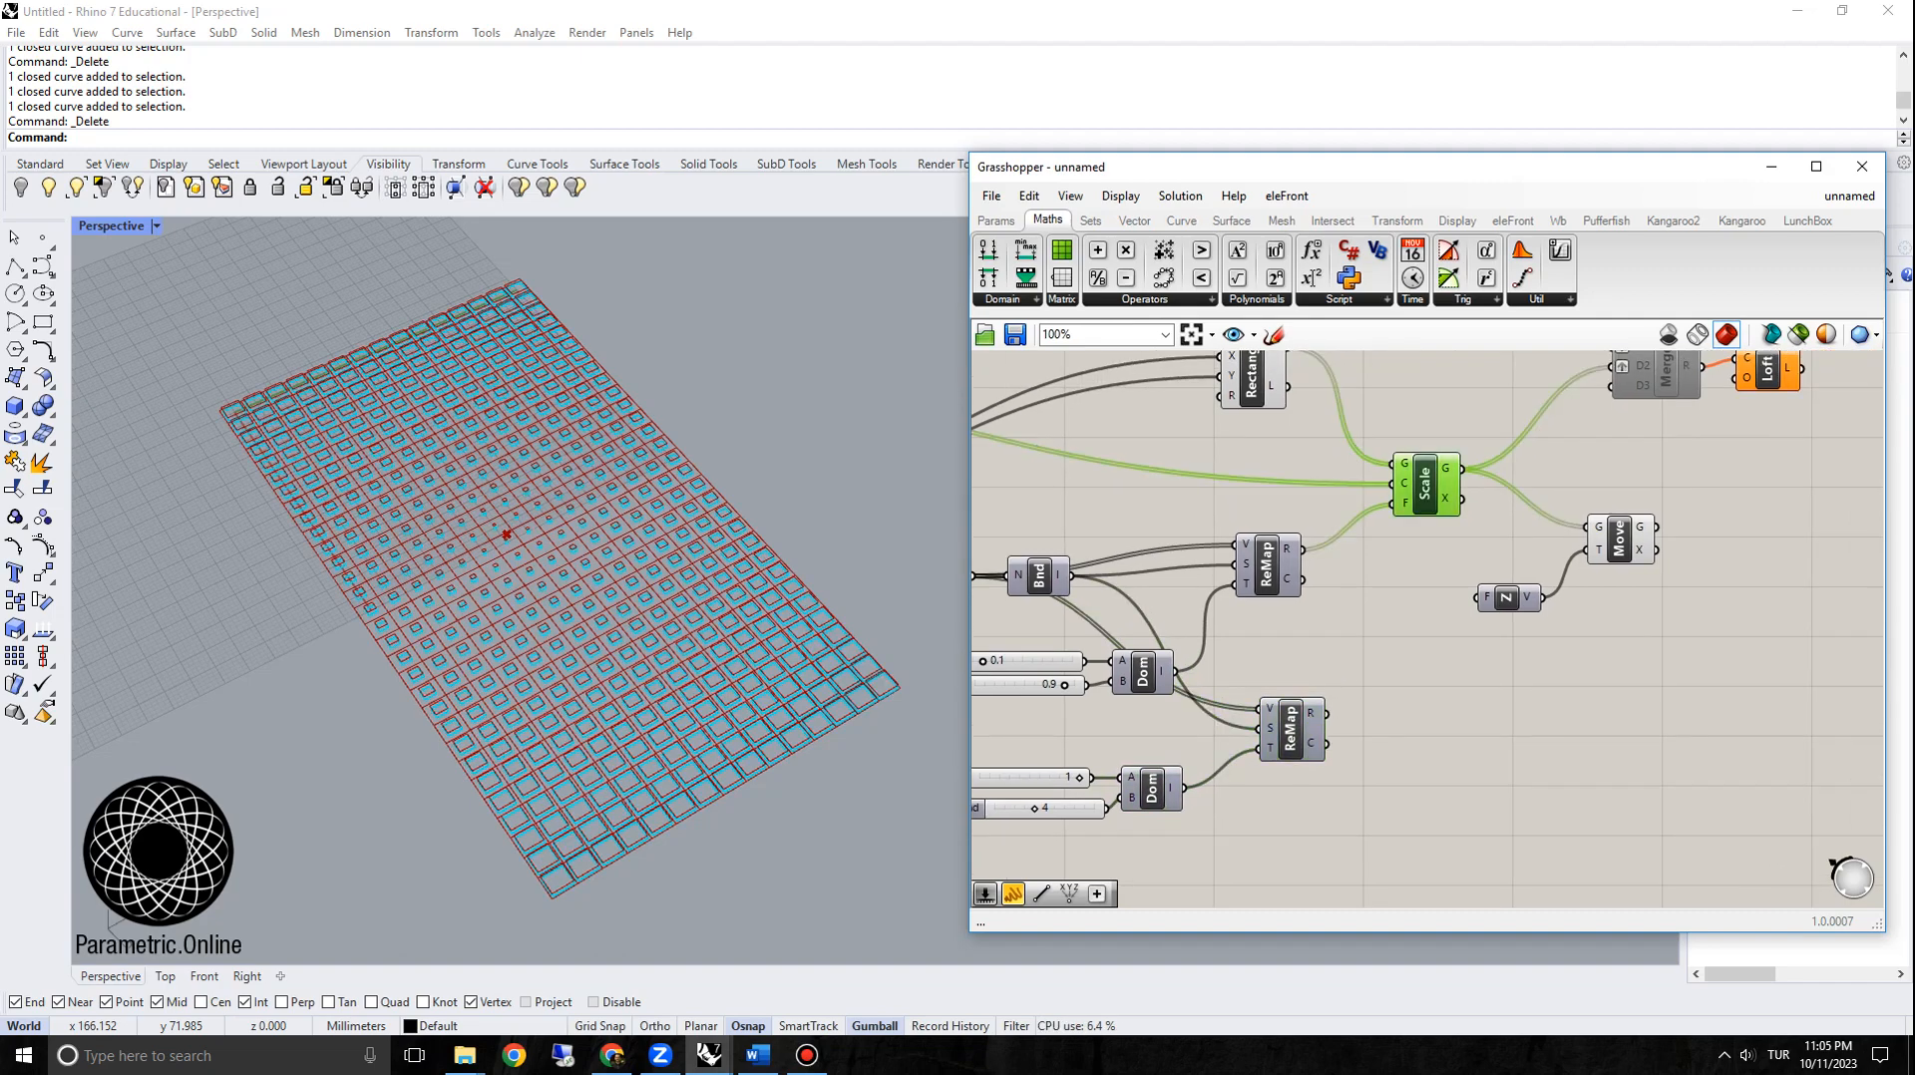
right_click_drag(558, 698, 528, 638)
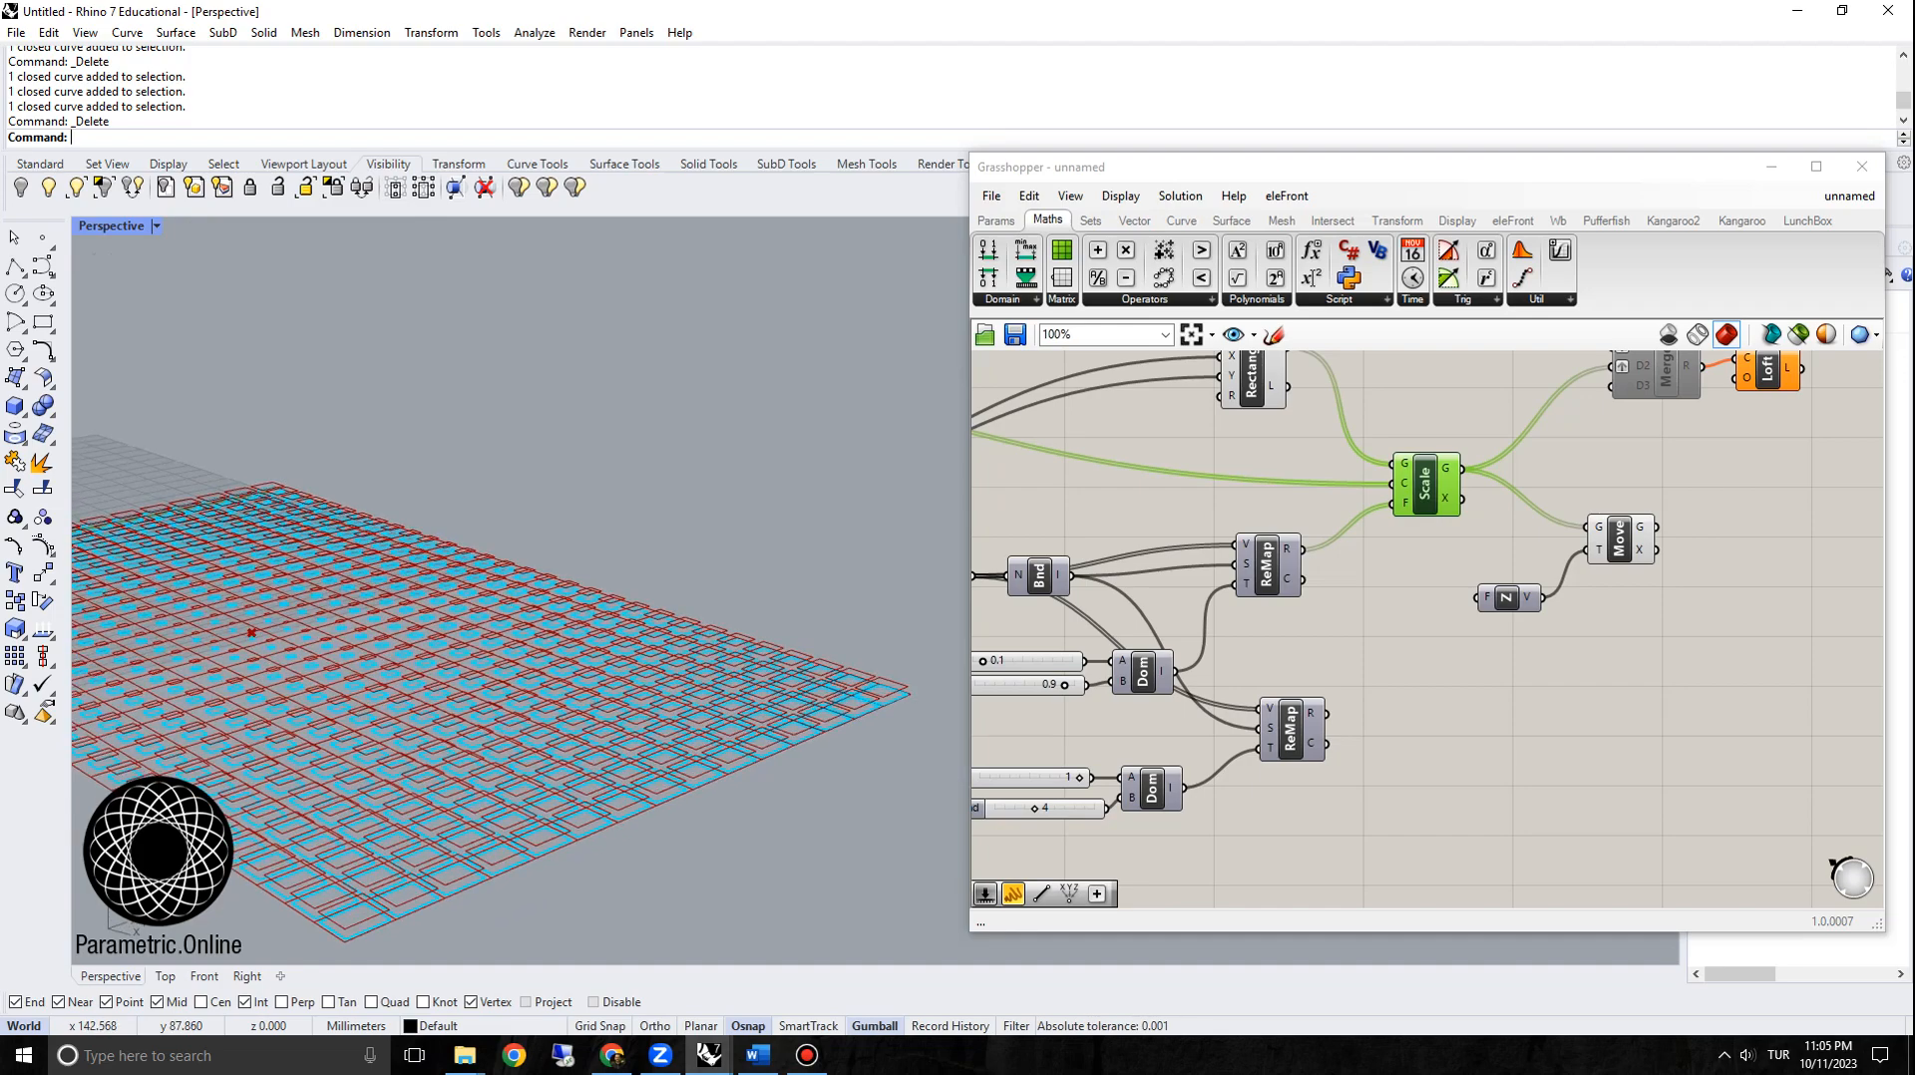
left_click_drag(1327, 712, 1382, 697)
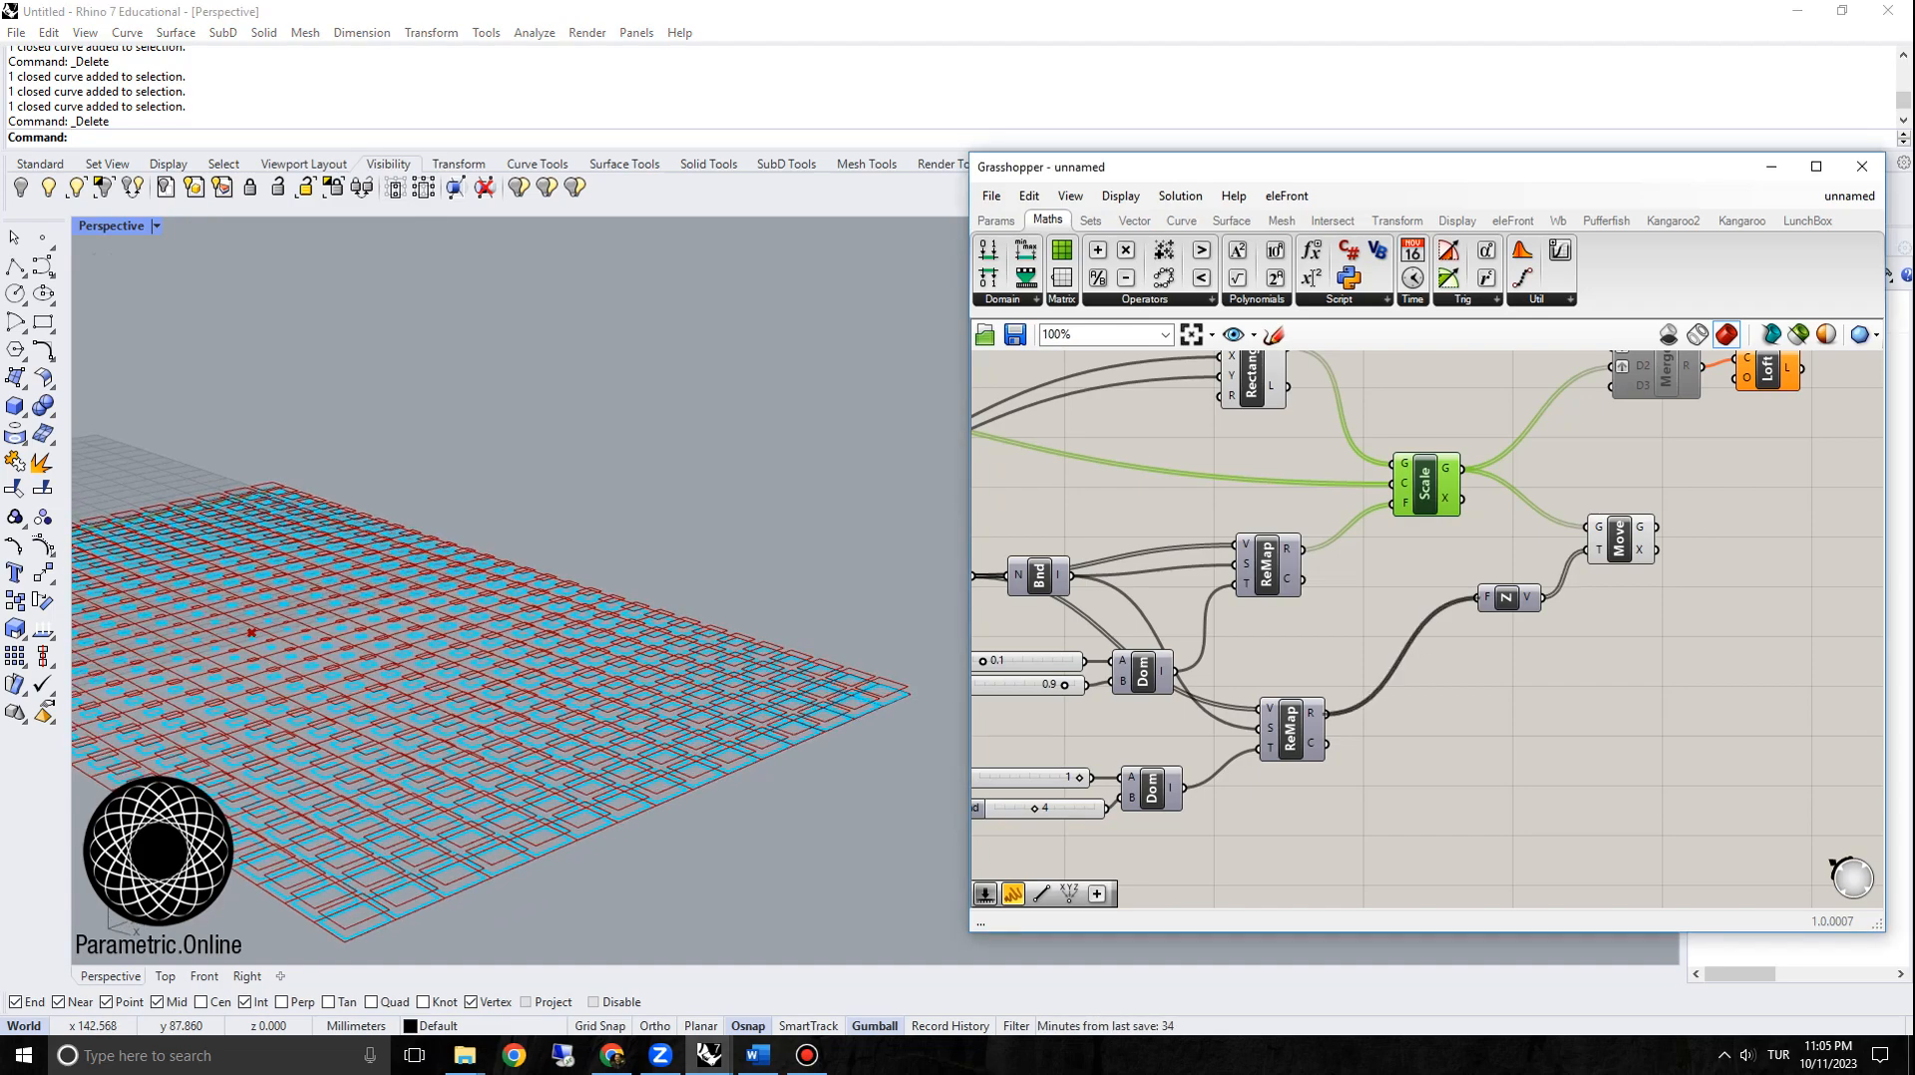
left_click_drag(1477, 597, 1479, 598)
Step: Inspect the raised rectangles in perspective and increase the height domain's end slider to 9
left_click(1620, 539)
mouse_move(558, 688)
right_mouse_down()
mouse_move(628, 568)
mouse_move(654, 563)
mouse_move(624, 633)
mouse_move(669, 578)
mouse_move(588, 648)
mouse_move(598, 578)
mouse_move(559, 663)
right_mouse_up()
scroll(554, 688, "up", 5)
right_click_drag(396, 760, 483, 673)
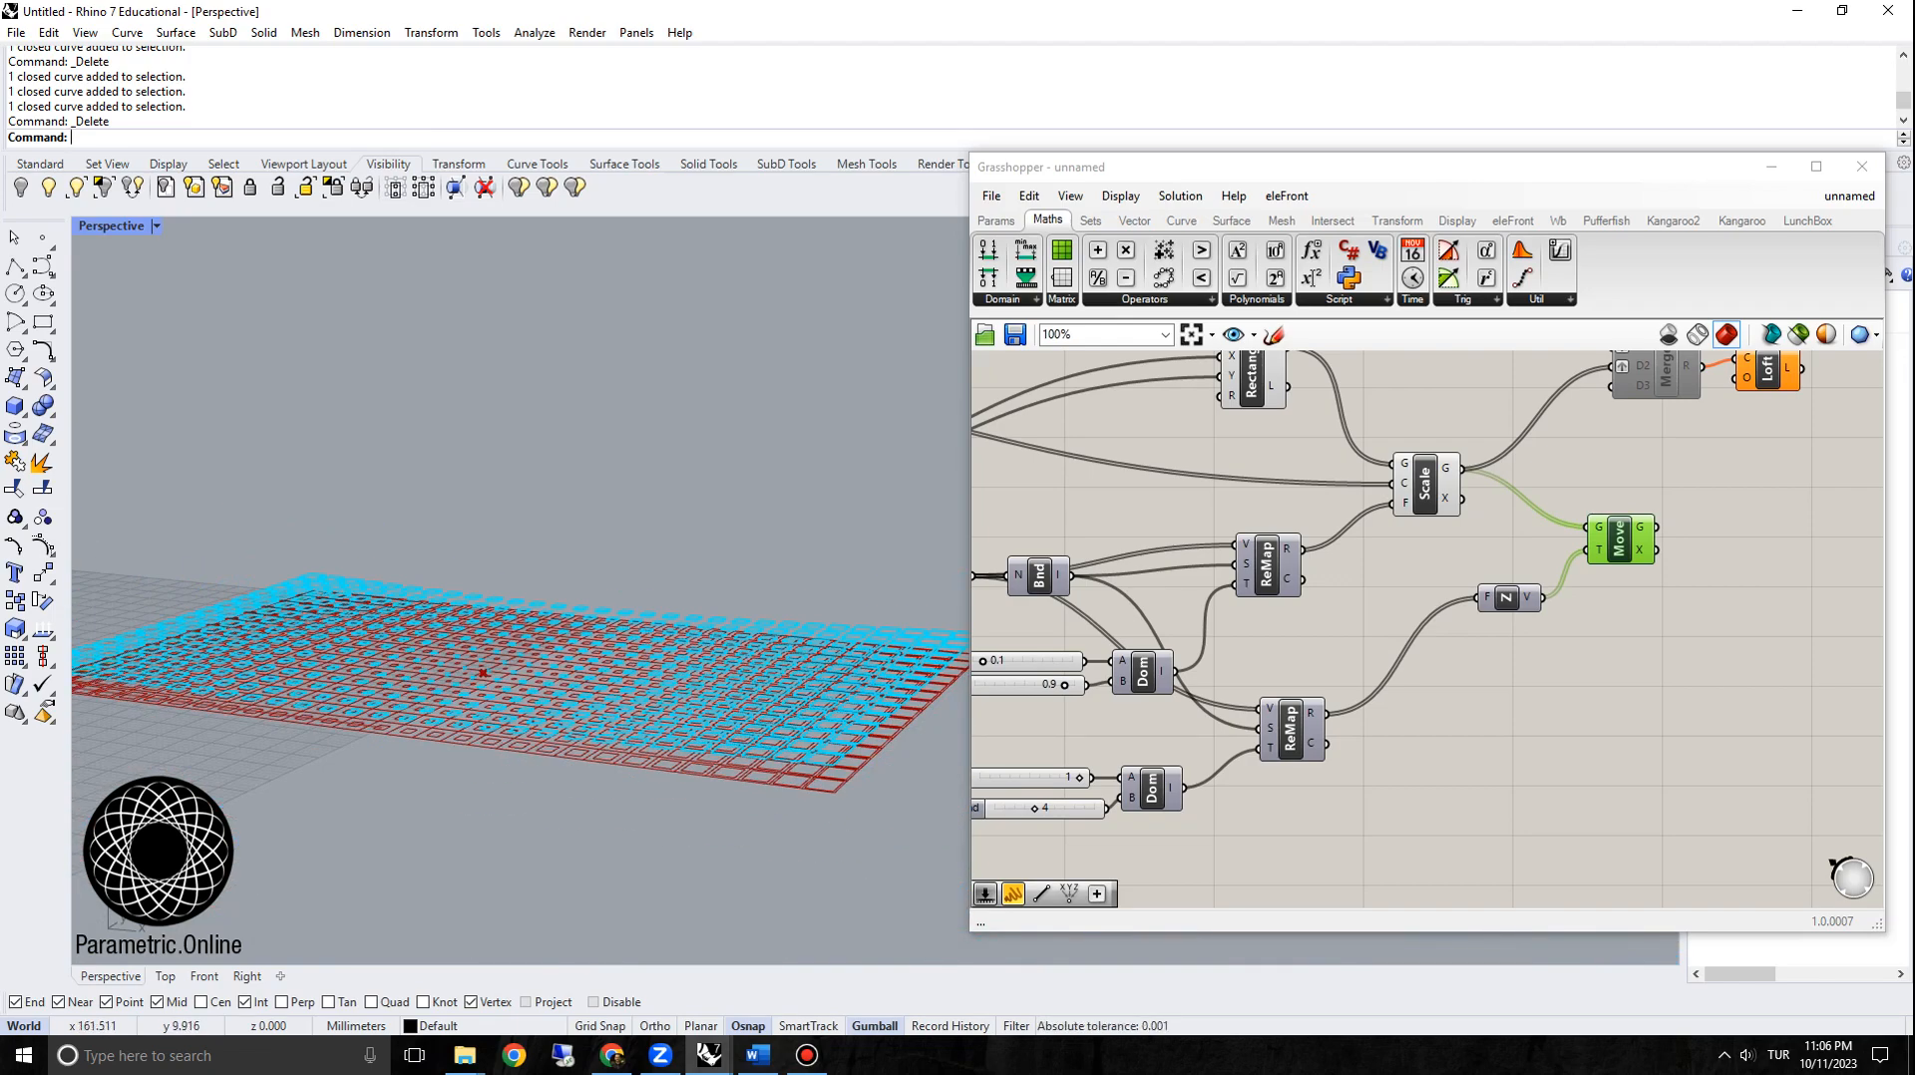
left_click_drag(1034, 809, 1084, 809)
right_click_drag(478, 743, 638, 688)
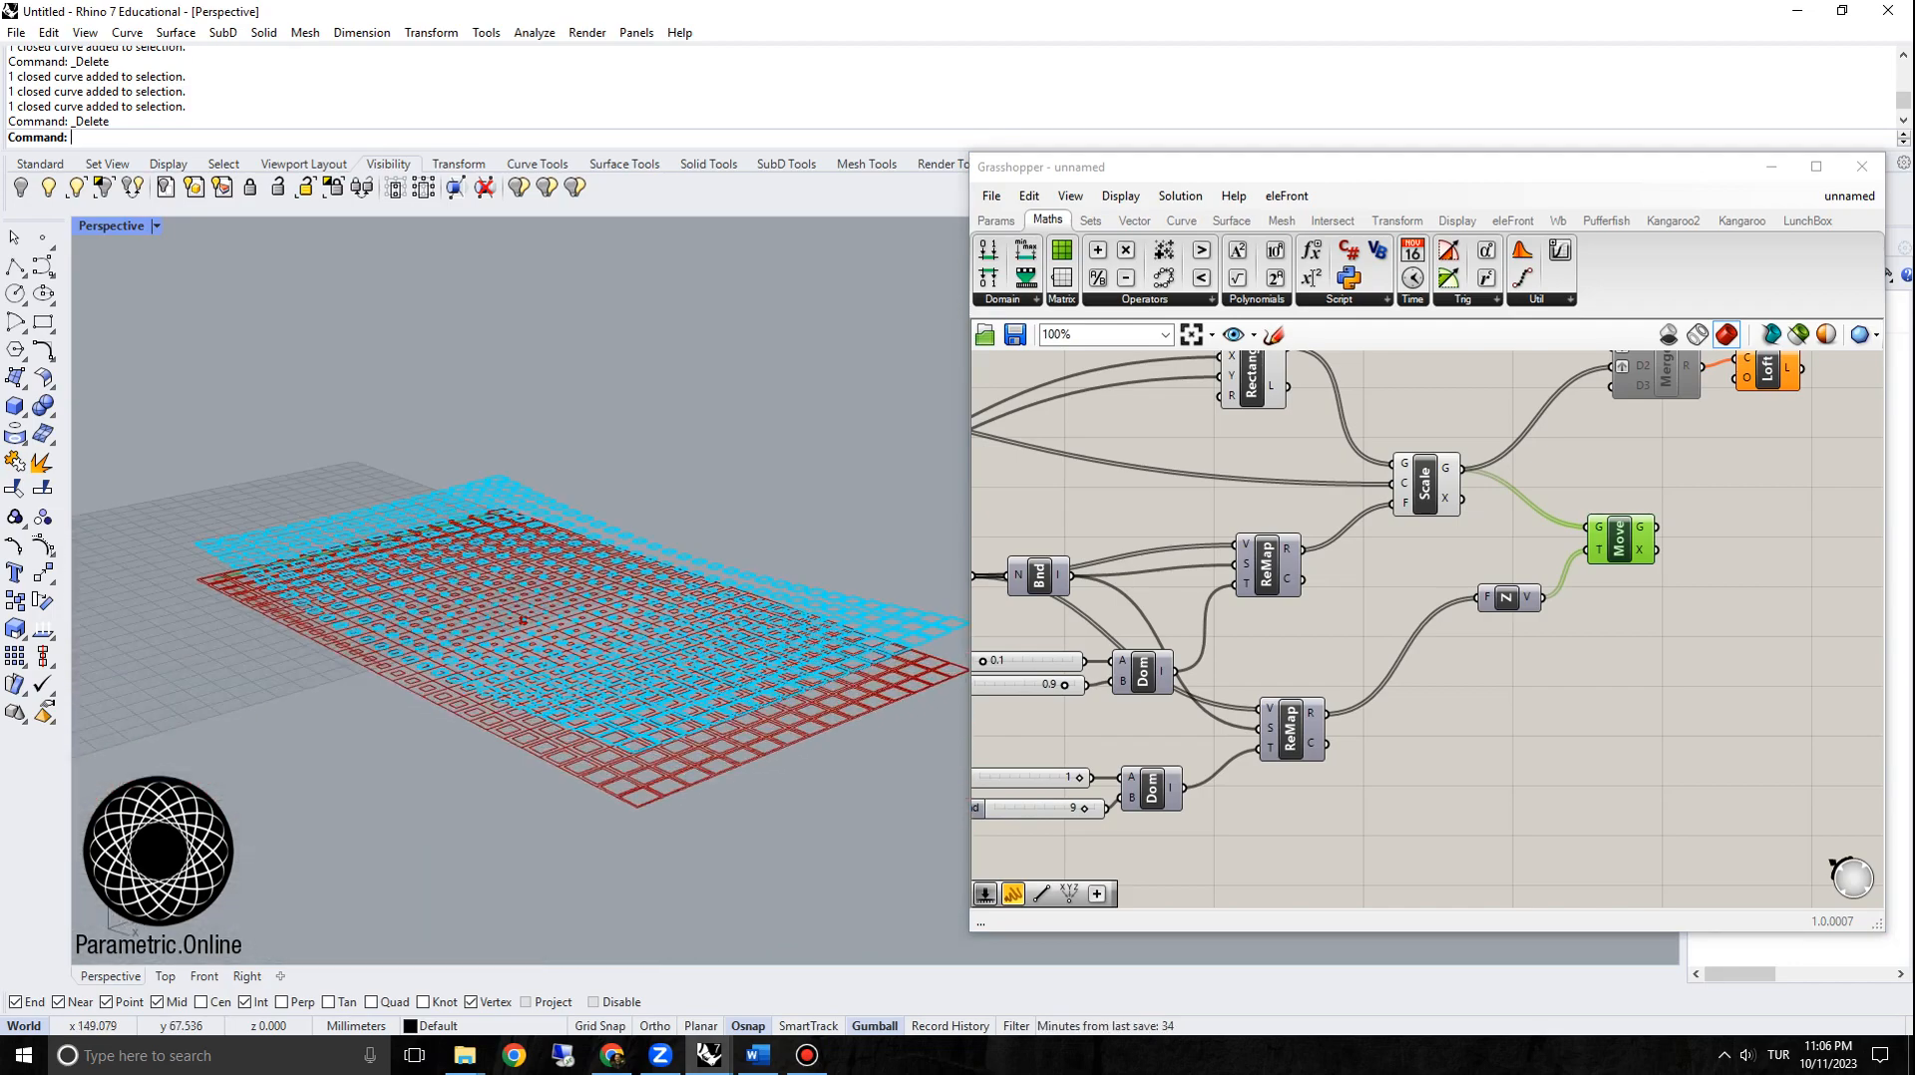
Step: Turn off the preview of the Scale component
right_click_drag(1585, 648, 1276, 840)
left_click(1116, 677)
left_click(1208, 726)
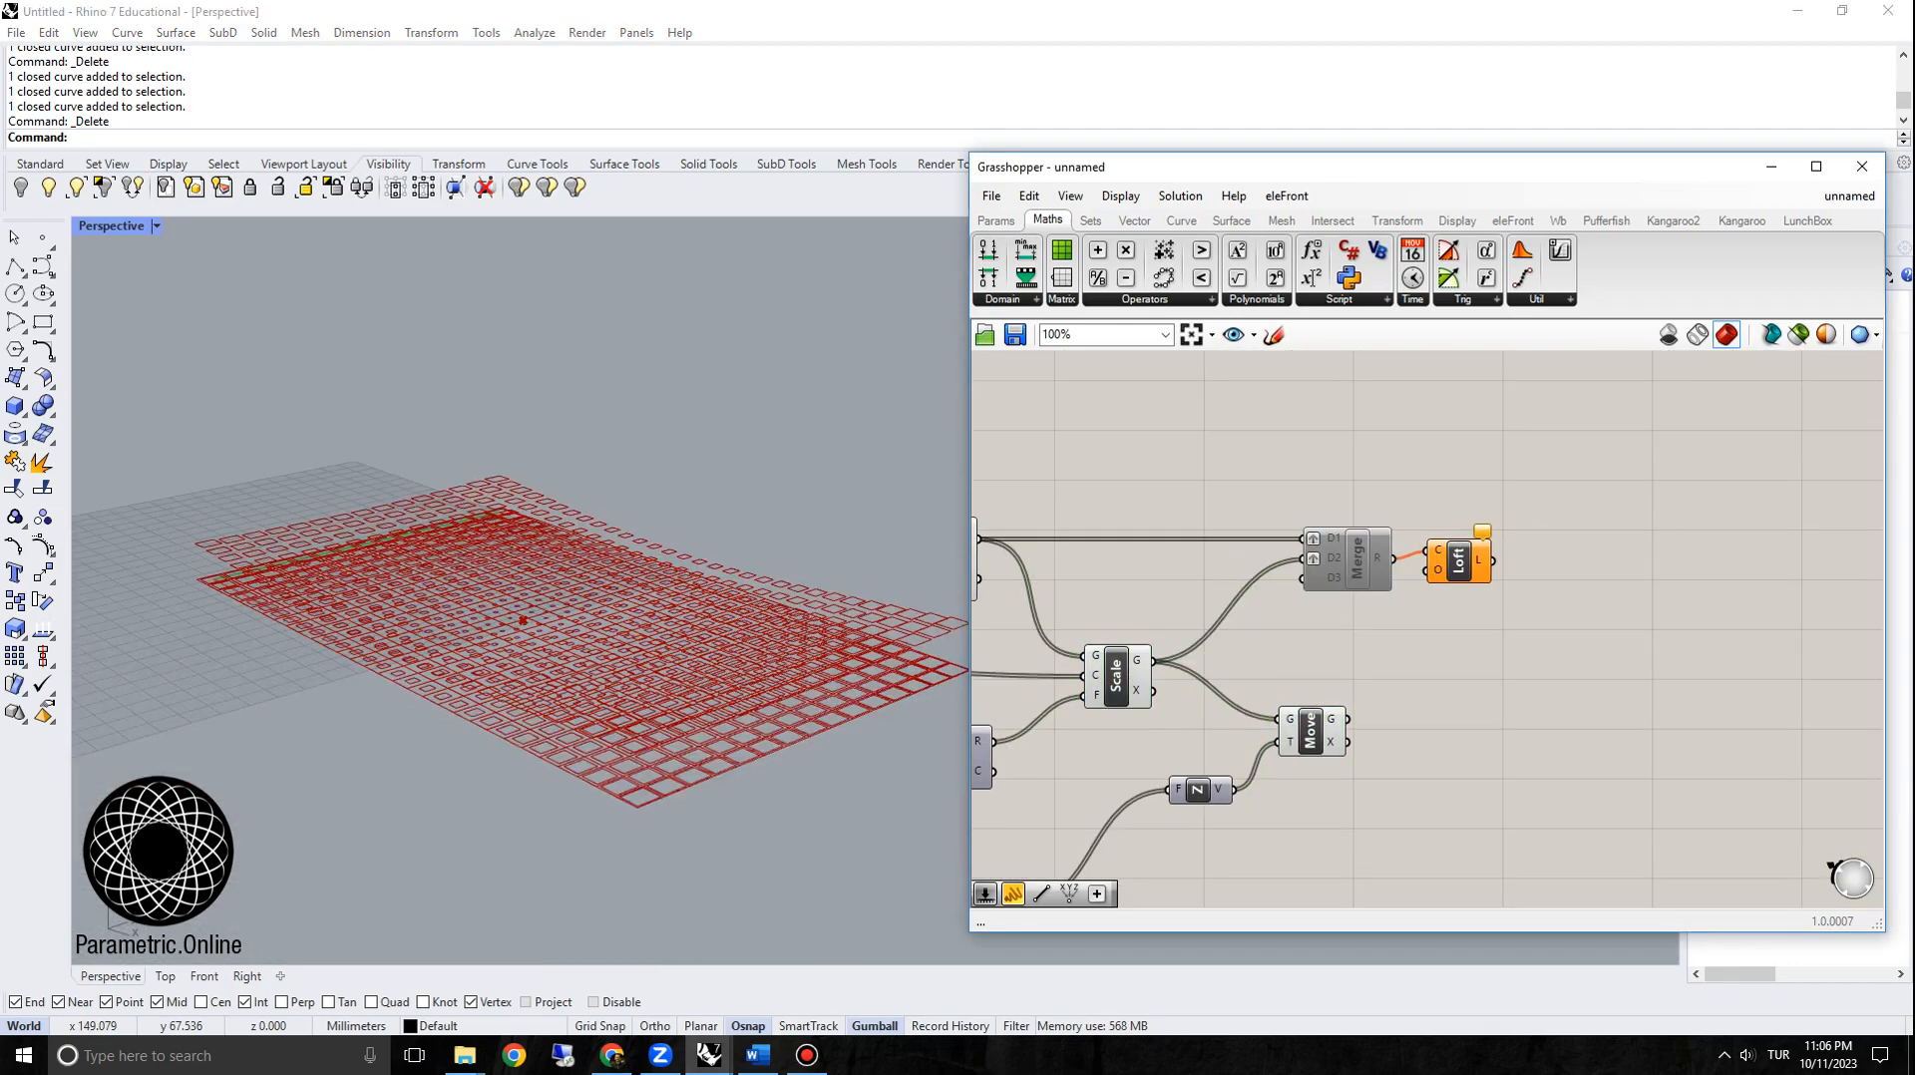
left_click(1310, 732)
left_click(1115, 677)
right_click(1115, 677)
left_click(1171, 714)
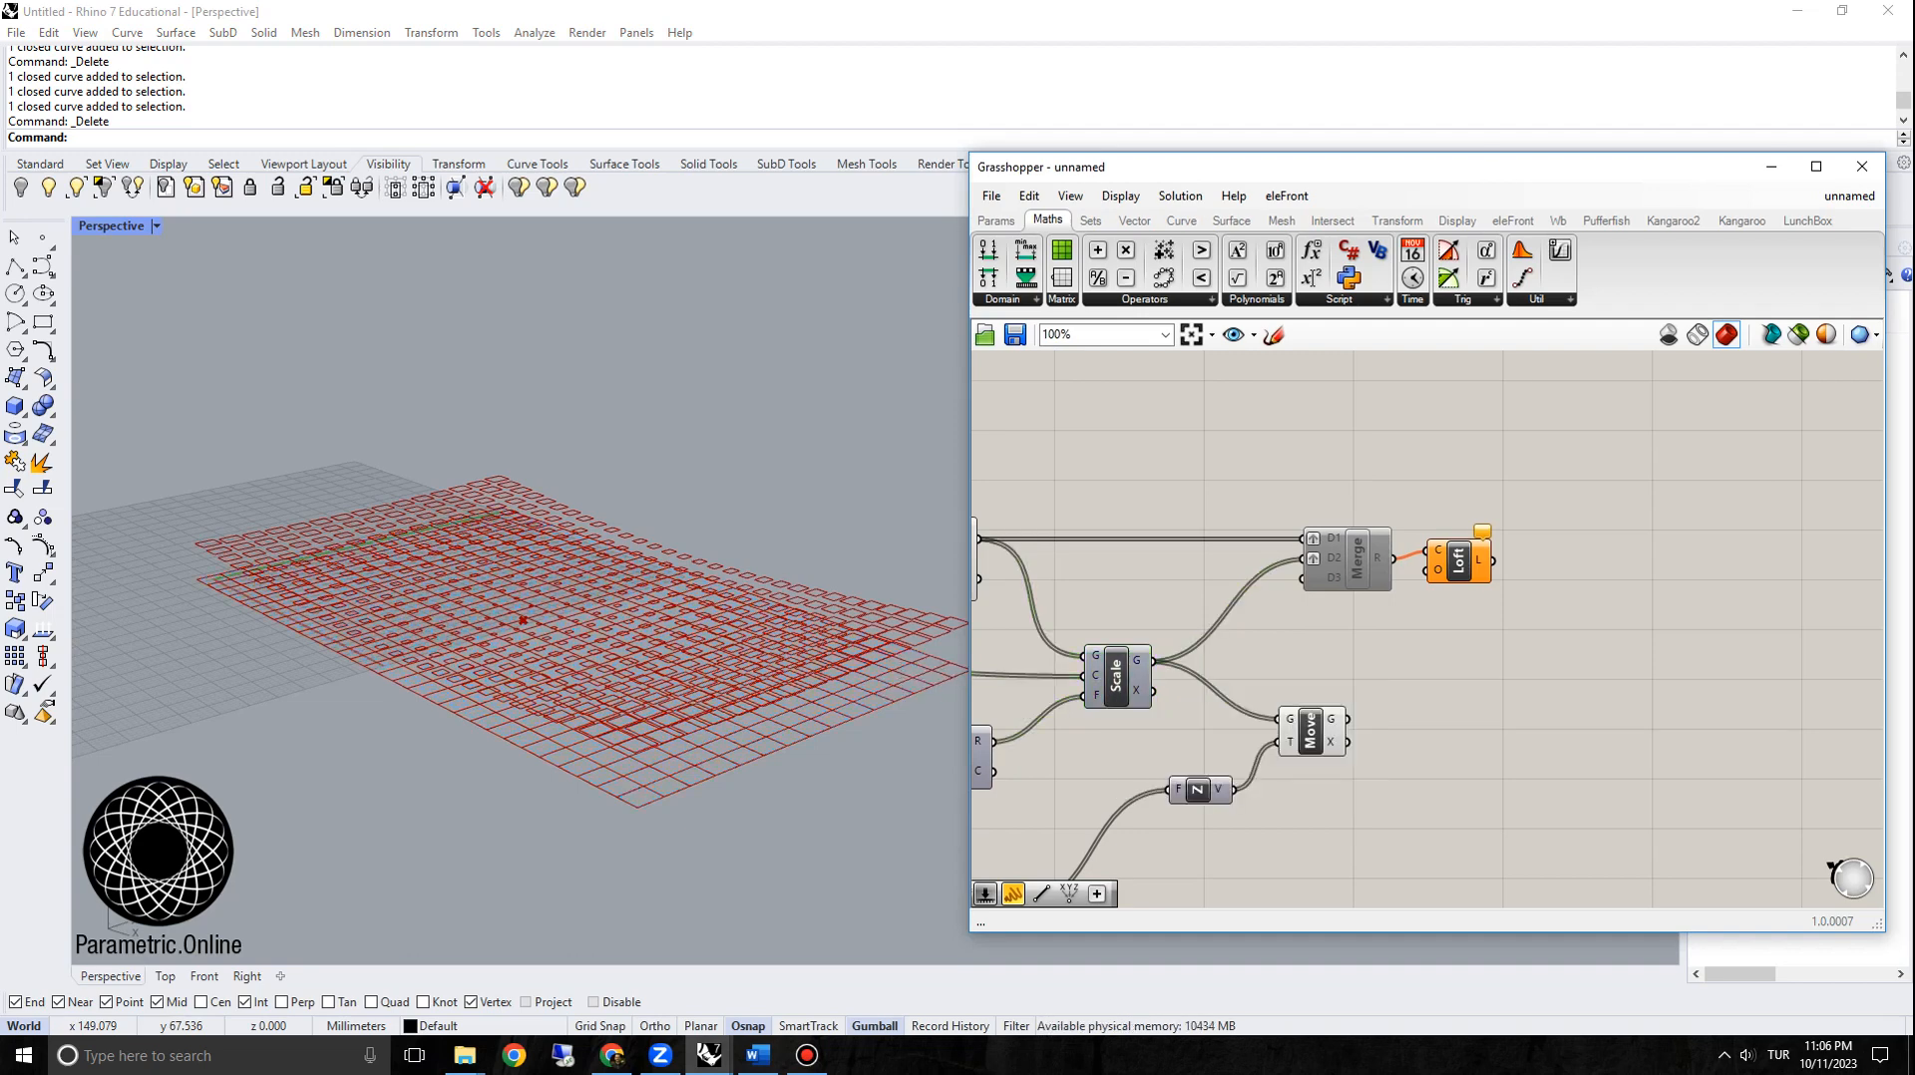
Step: Shift Merge and Loft outward, replace Merge's D2 source with the moved rectangles, and enable Merge again
left_click_drag(1483, 595, 1326, 538)
left_click_drag(1354, 560, 1546, 560)
left_click(1555, 638)
right_click(1548, 543)
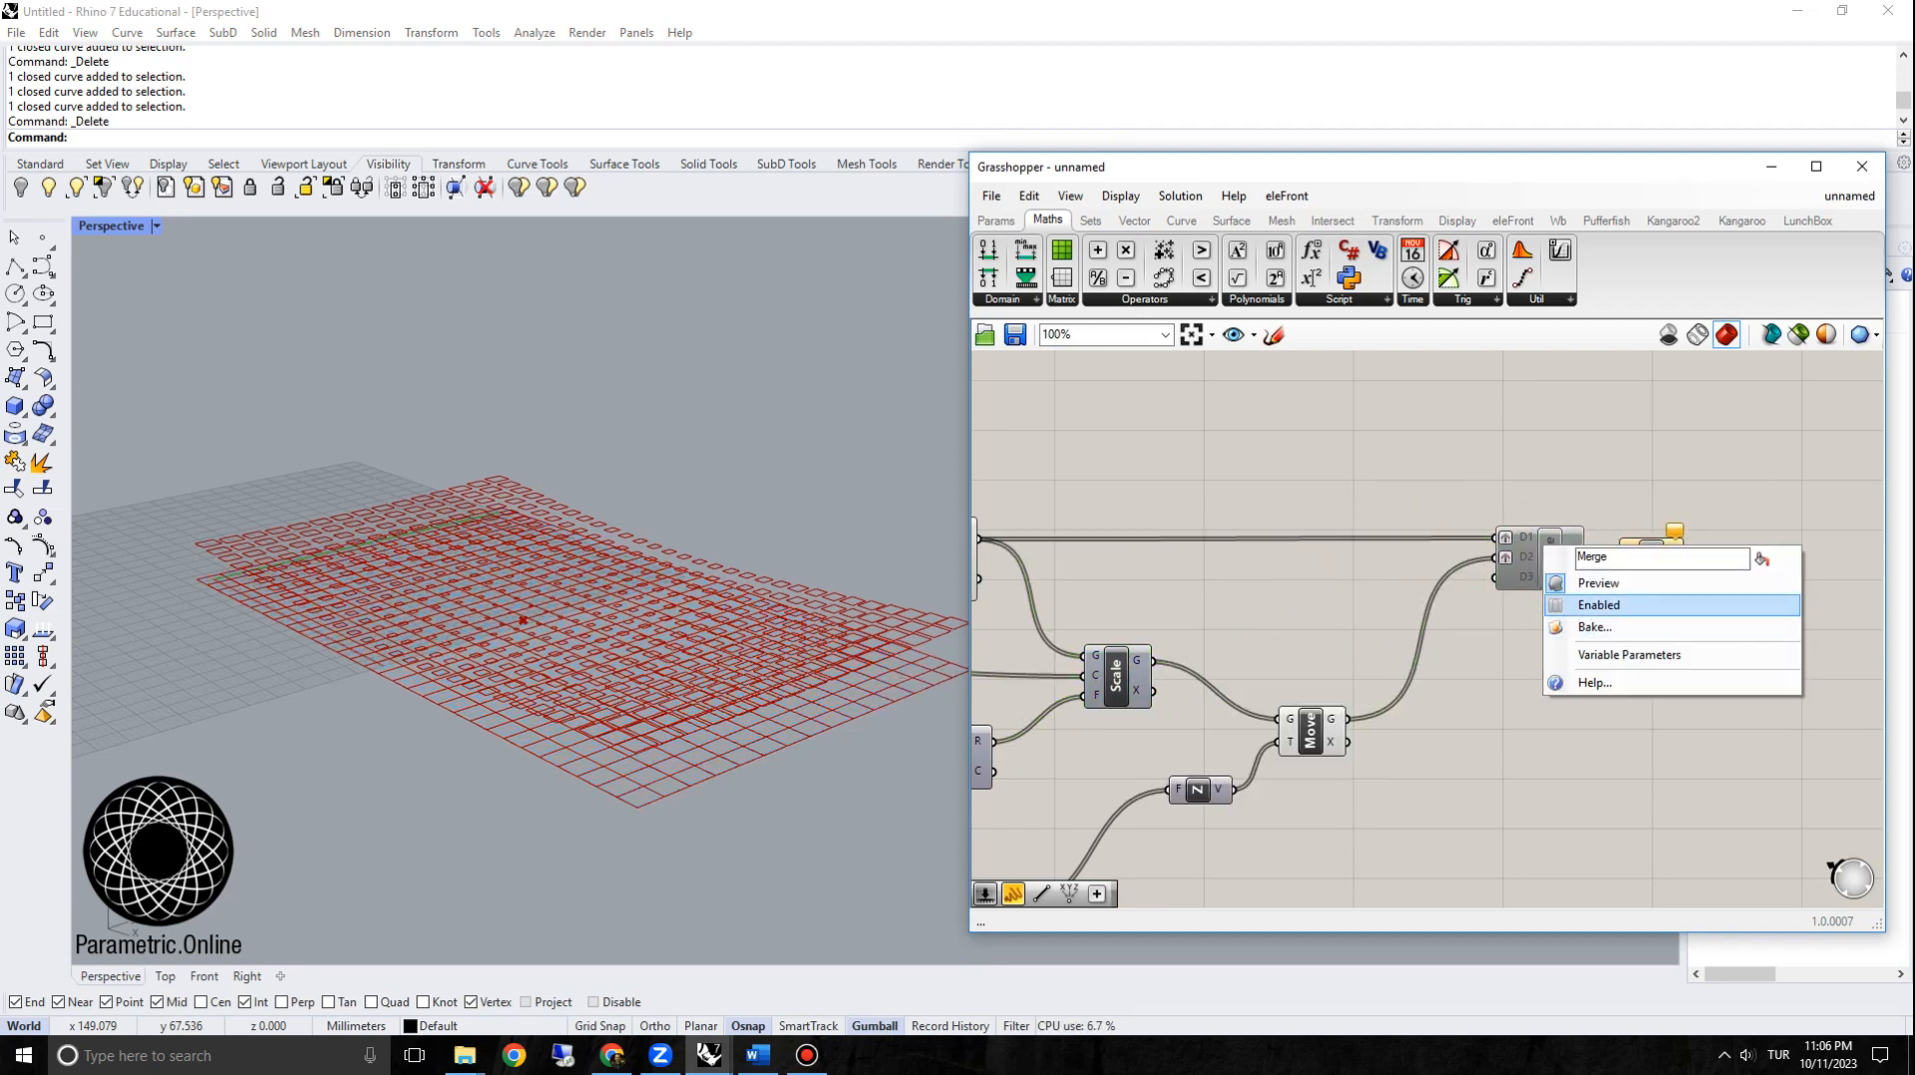
left_click(1598, 604)
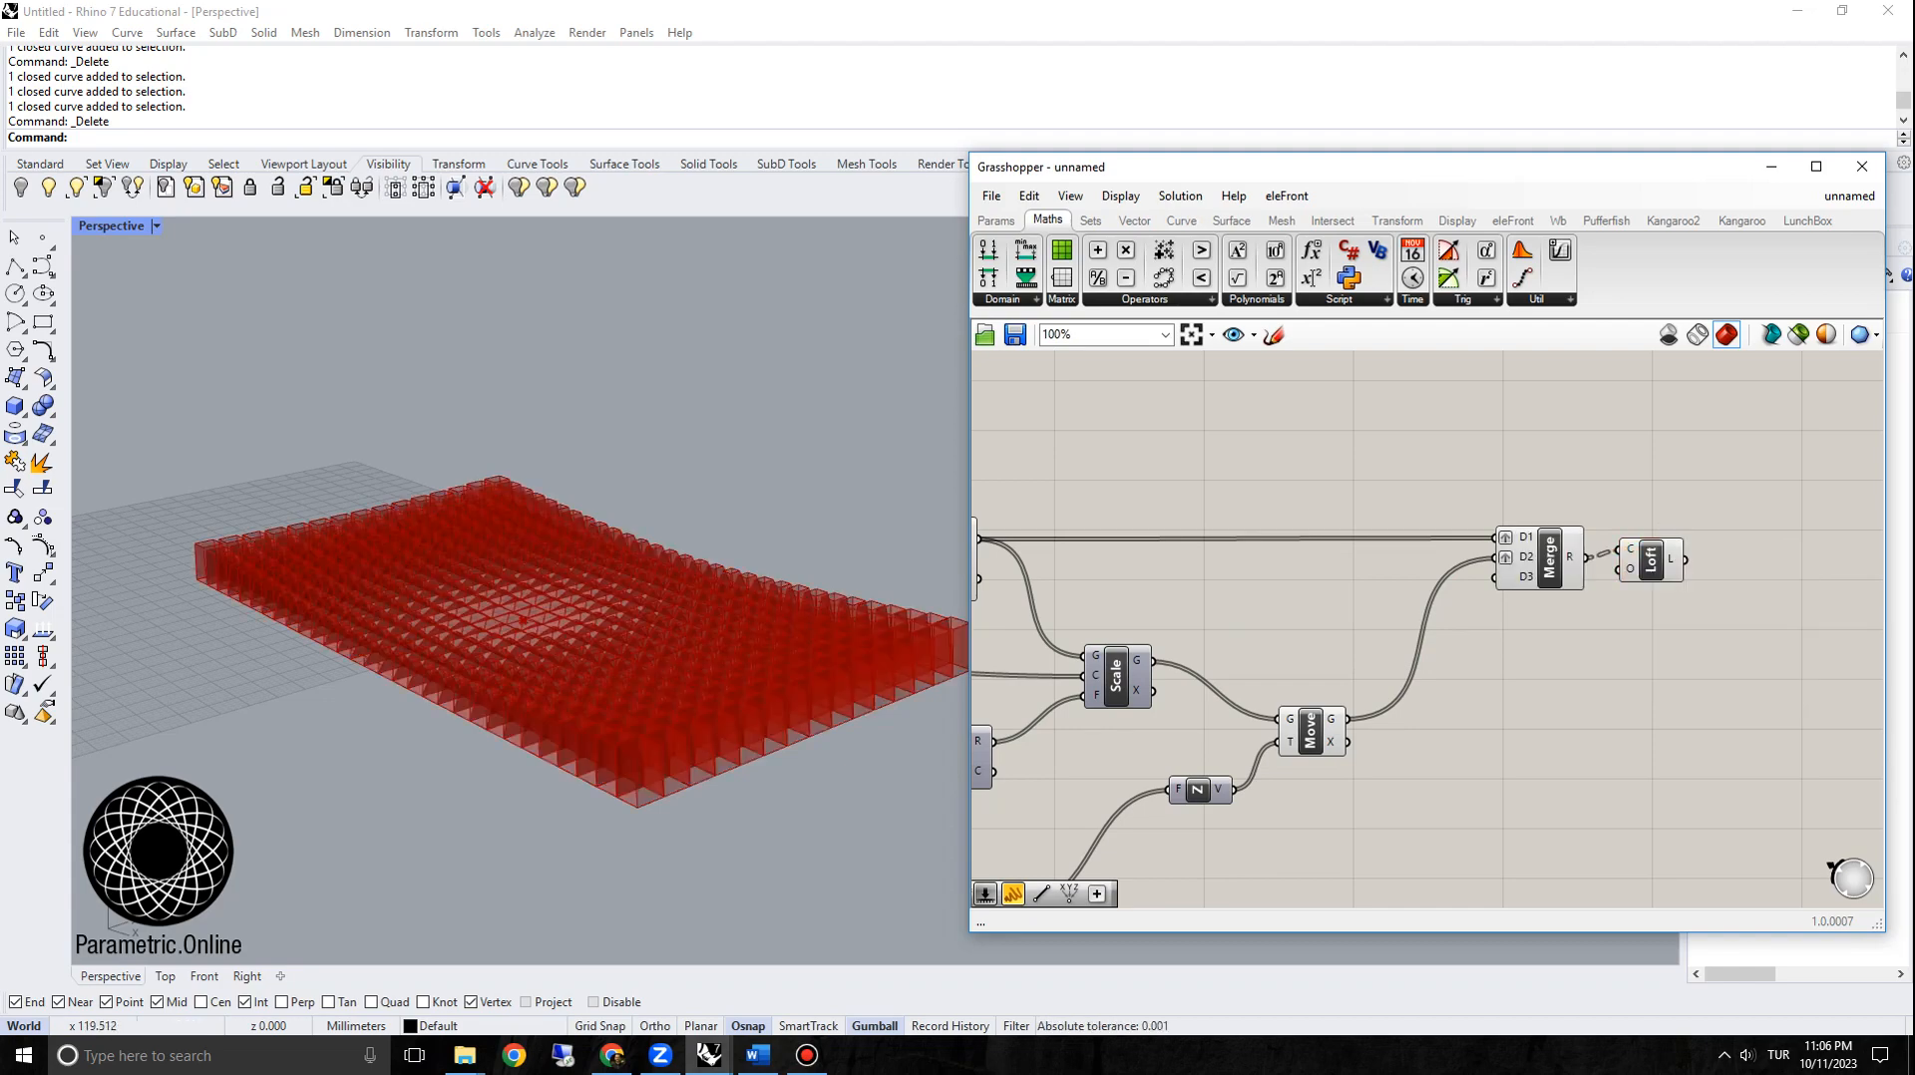
Step: Bake the Loft component's cells into the Rhino model
right_click_drag(827, 519, 828, 577)
scroll(853, 491, "down", 9)
scroll(801, 467, "up", 6)
scroll(817, 556, "down", 5)
left_click(1652, 561)
right_click(1652, 562)
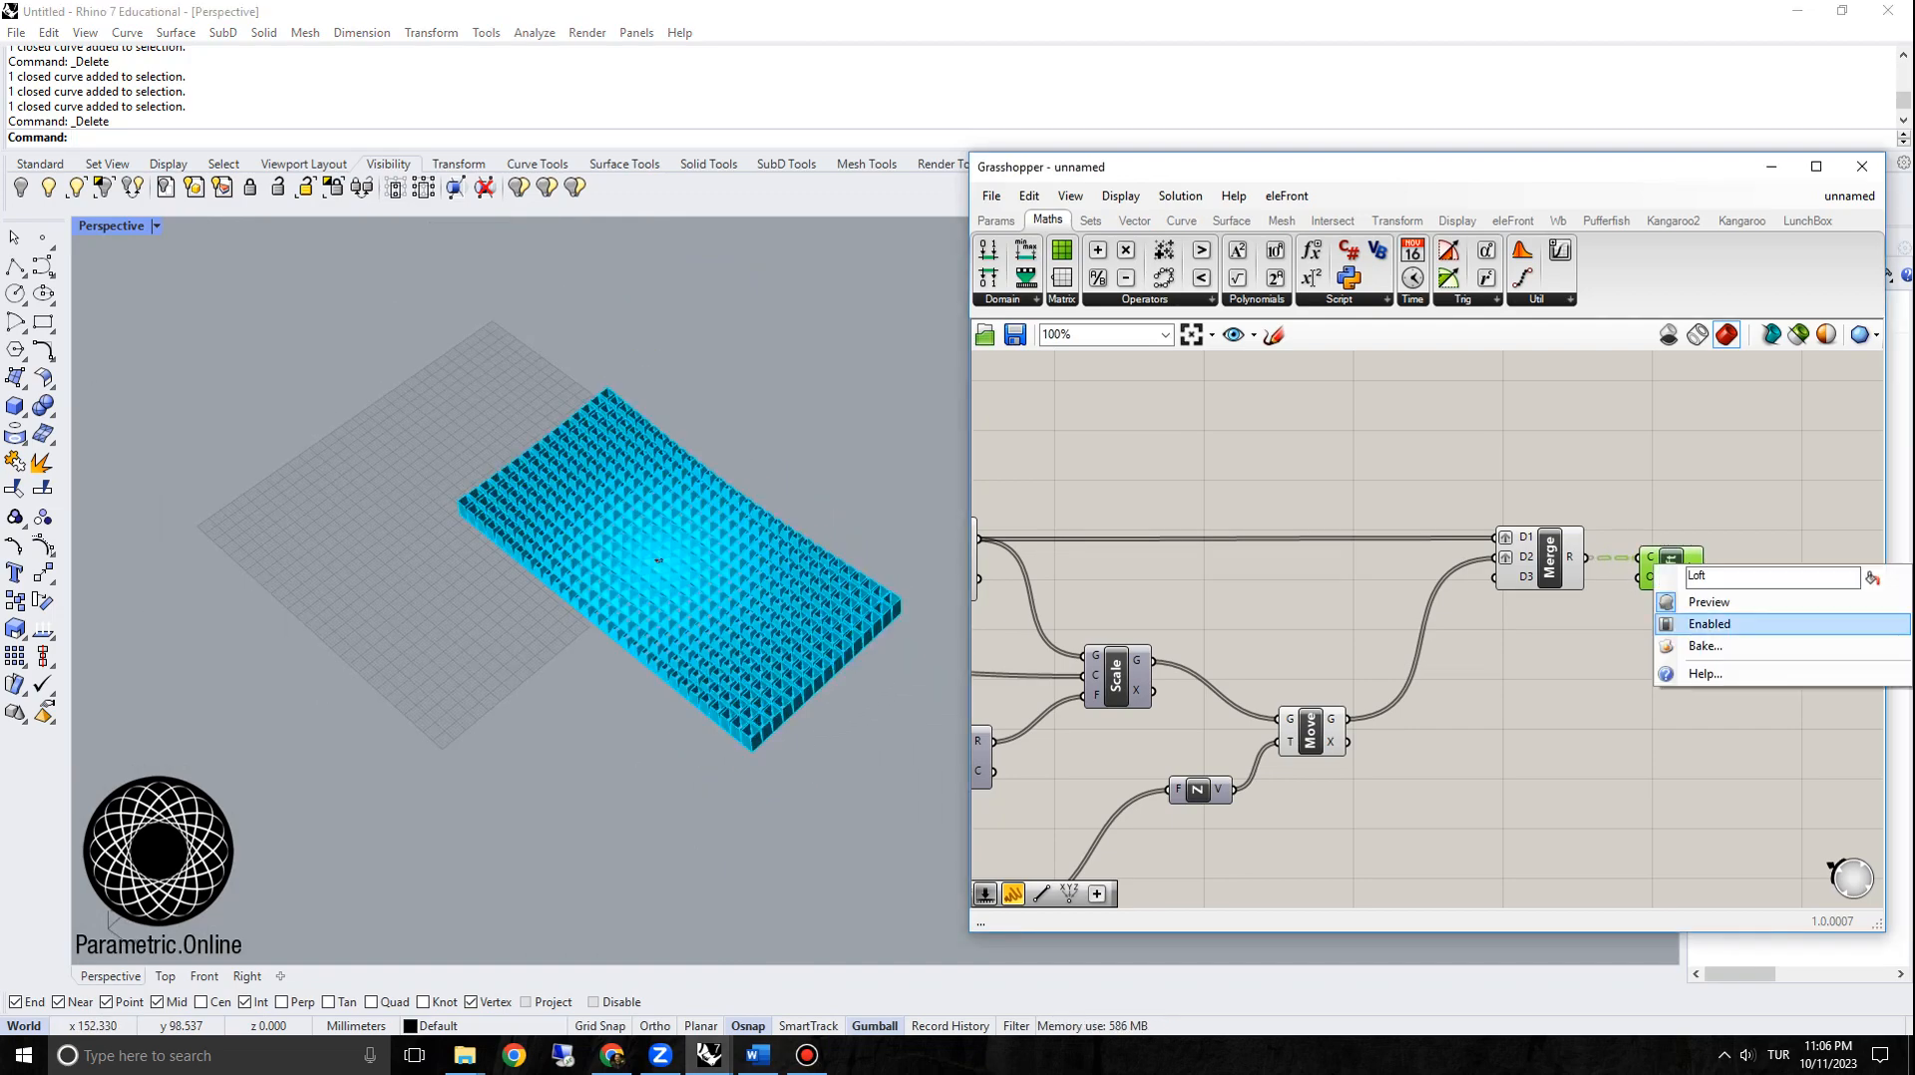
left_click(1700, 646)
left_click(1738, 842)
Step: Select all baked cells, move them clear of the Grasshopper preview, and rotate them 90 degrees so the panel stands upright
scroll(714, 528, "down", 4)
left_click_drag(963, 743, 458, 282)
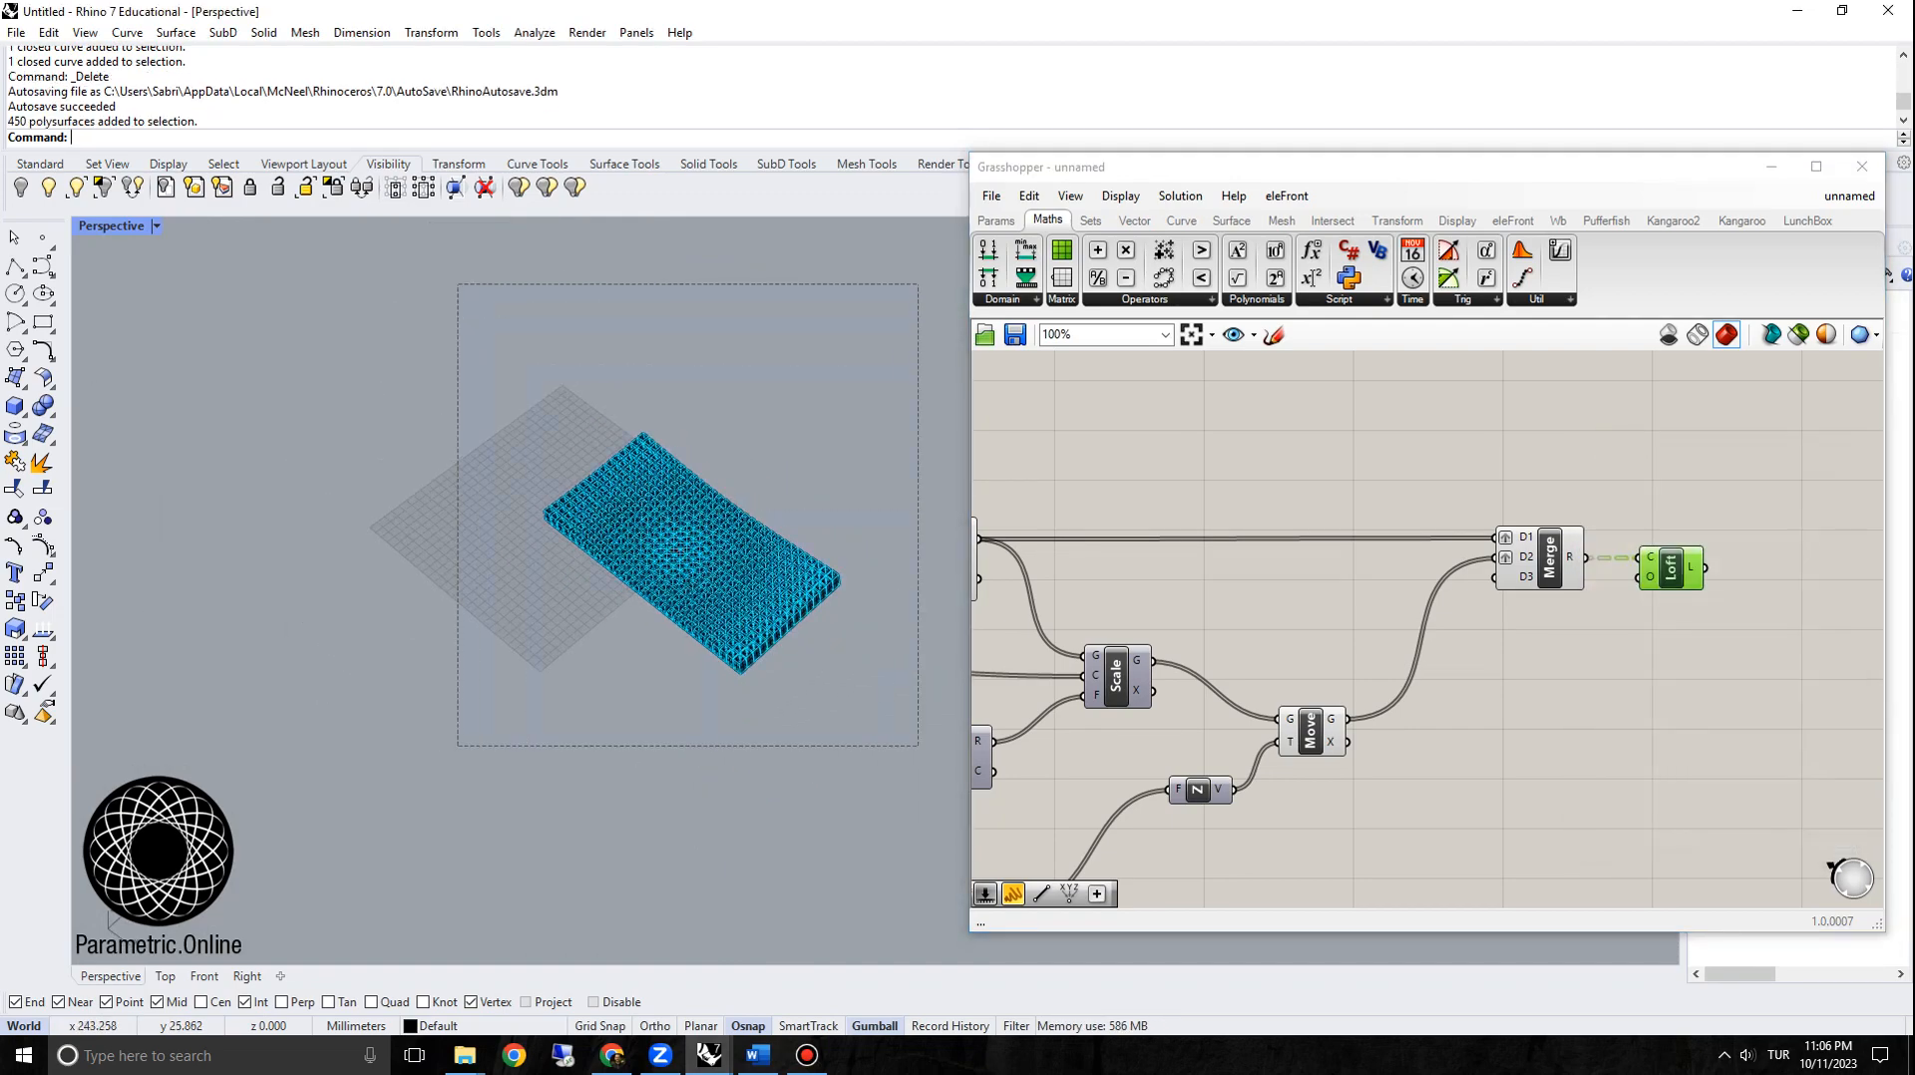
left_click_drag(743, 503, 606, 625)
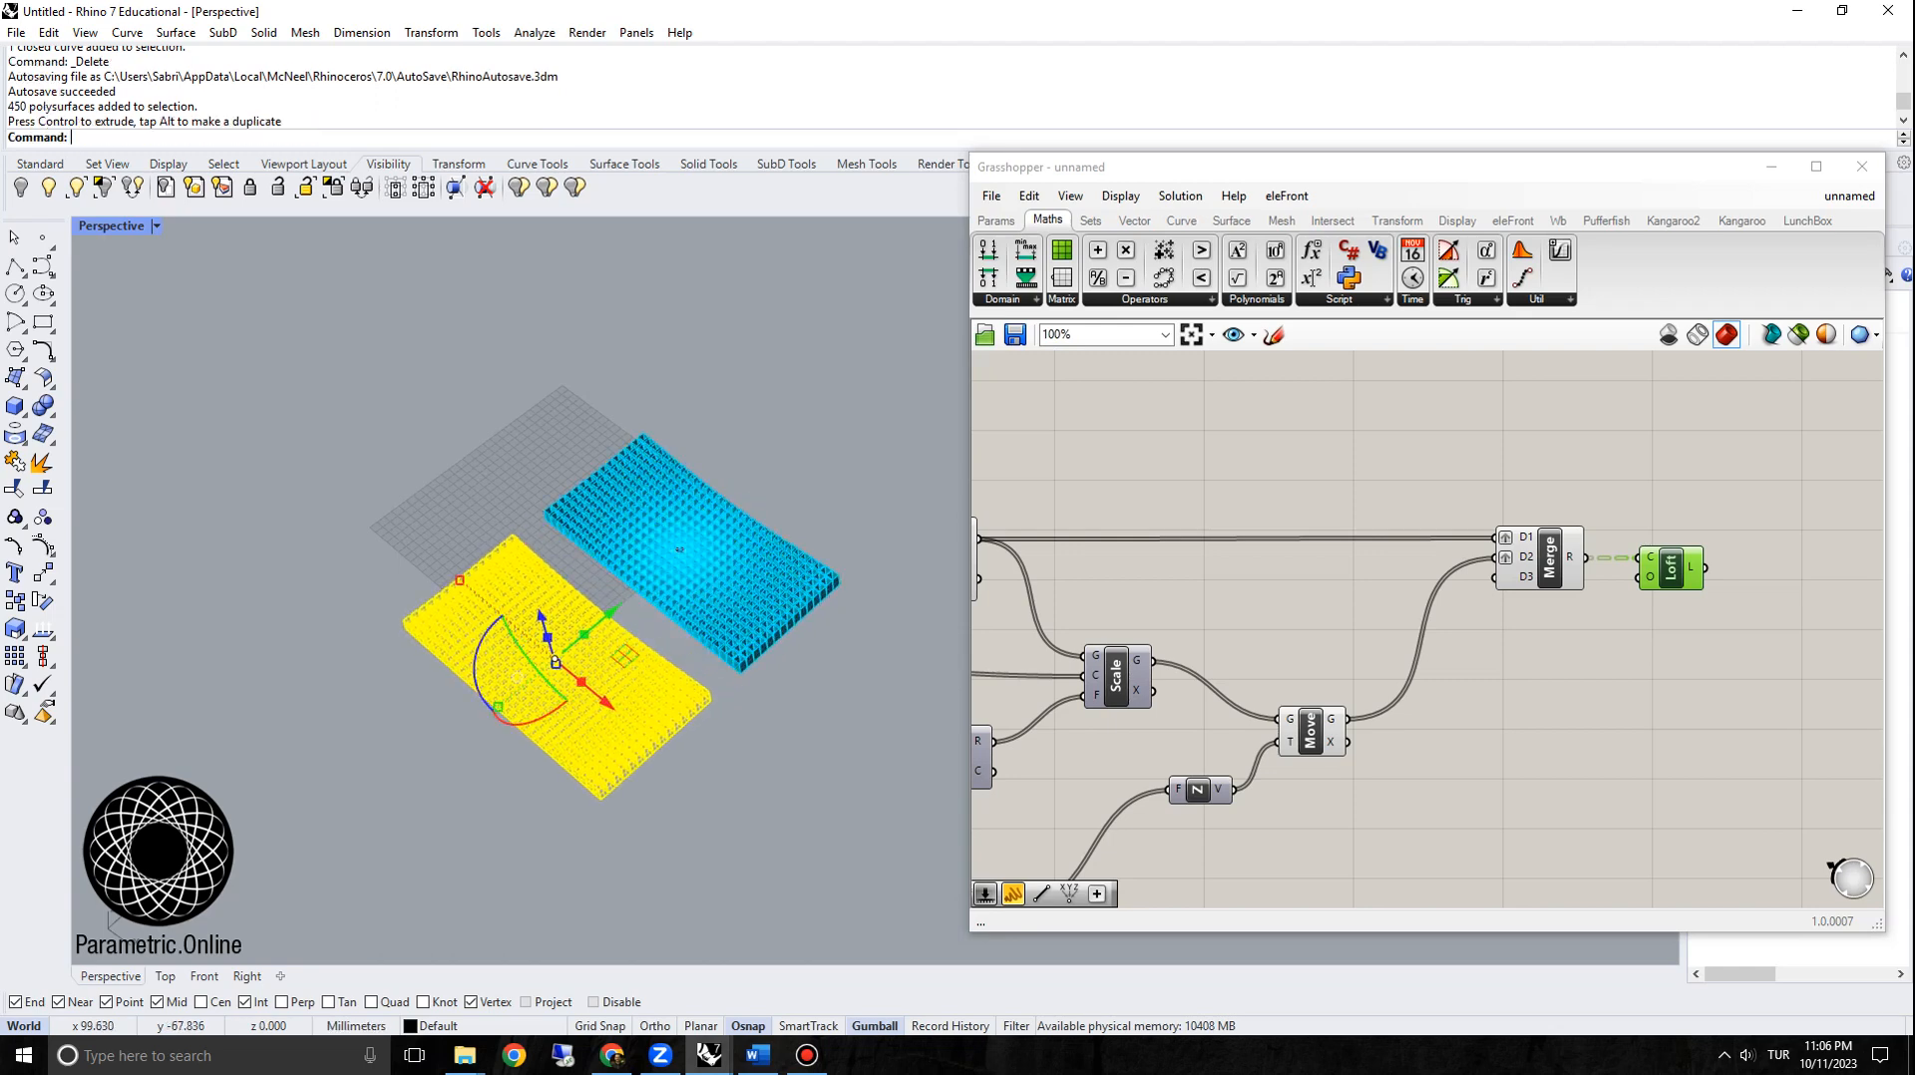
right_click_drag(515, 697, 457, 608)
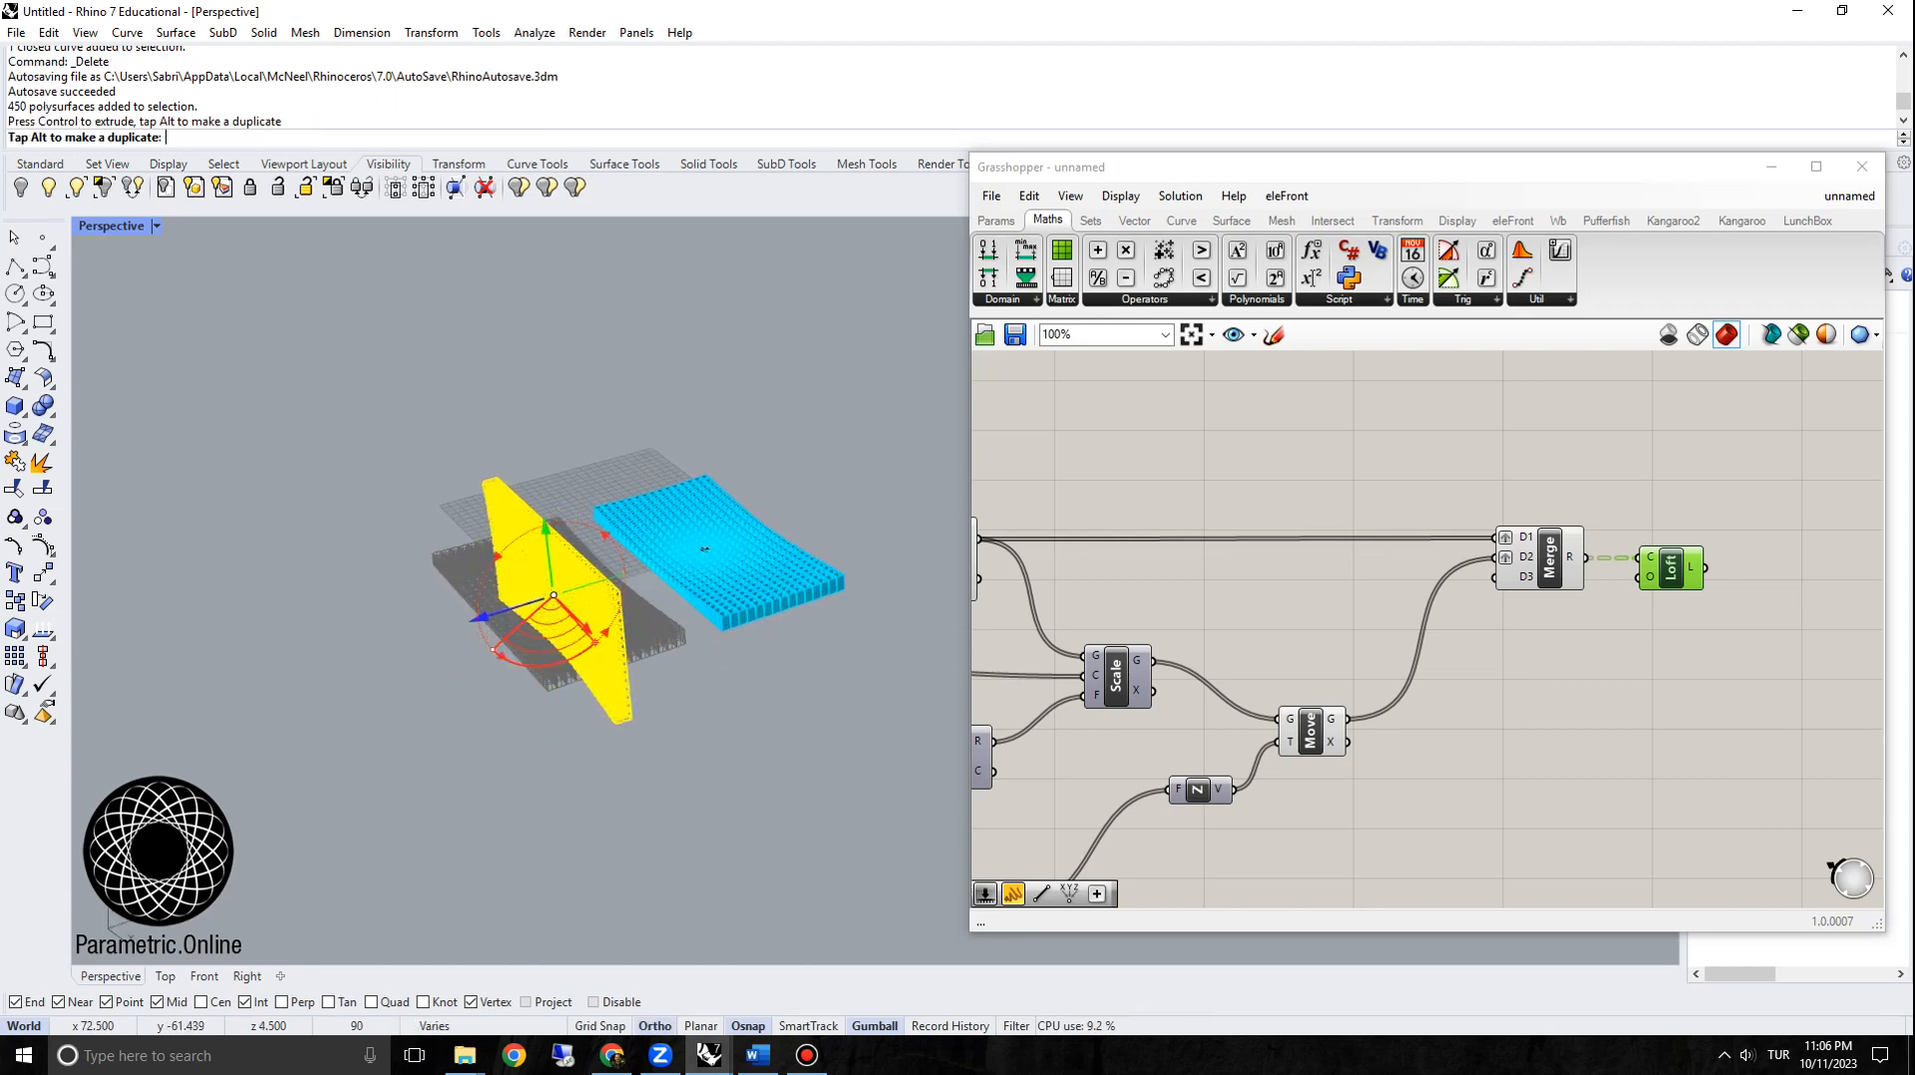
Step: Zoom to the upright baked panel, deselect it, and set the perspective viewport to Shaded display
type("ZS")
key("Return")
key("Escape")
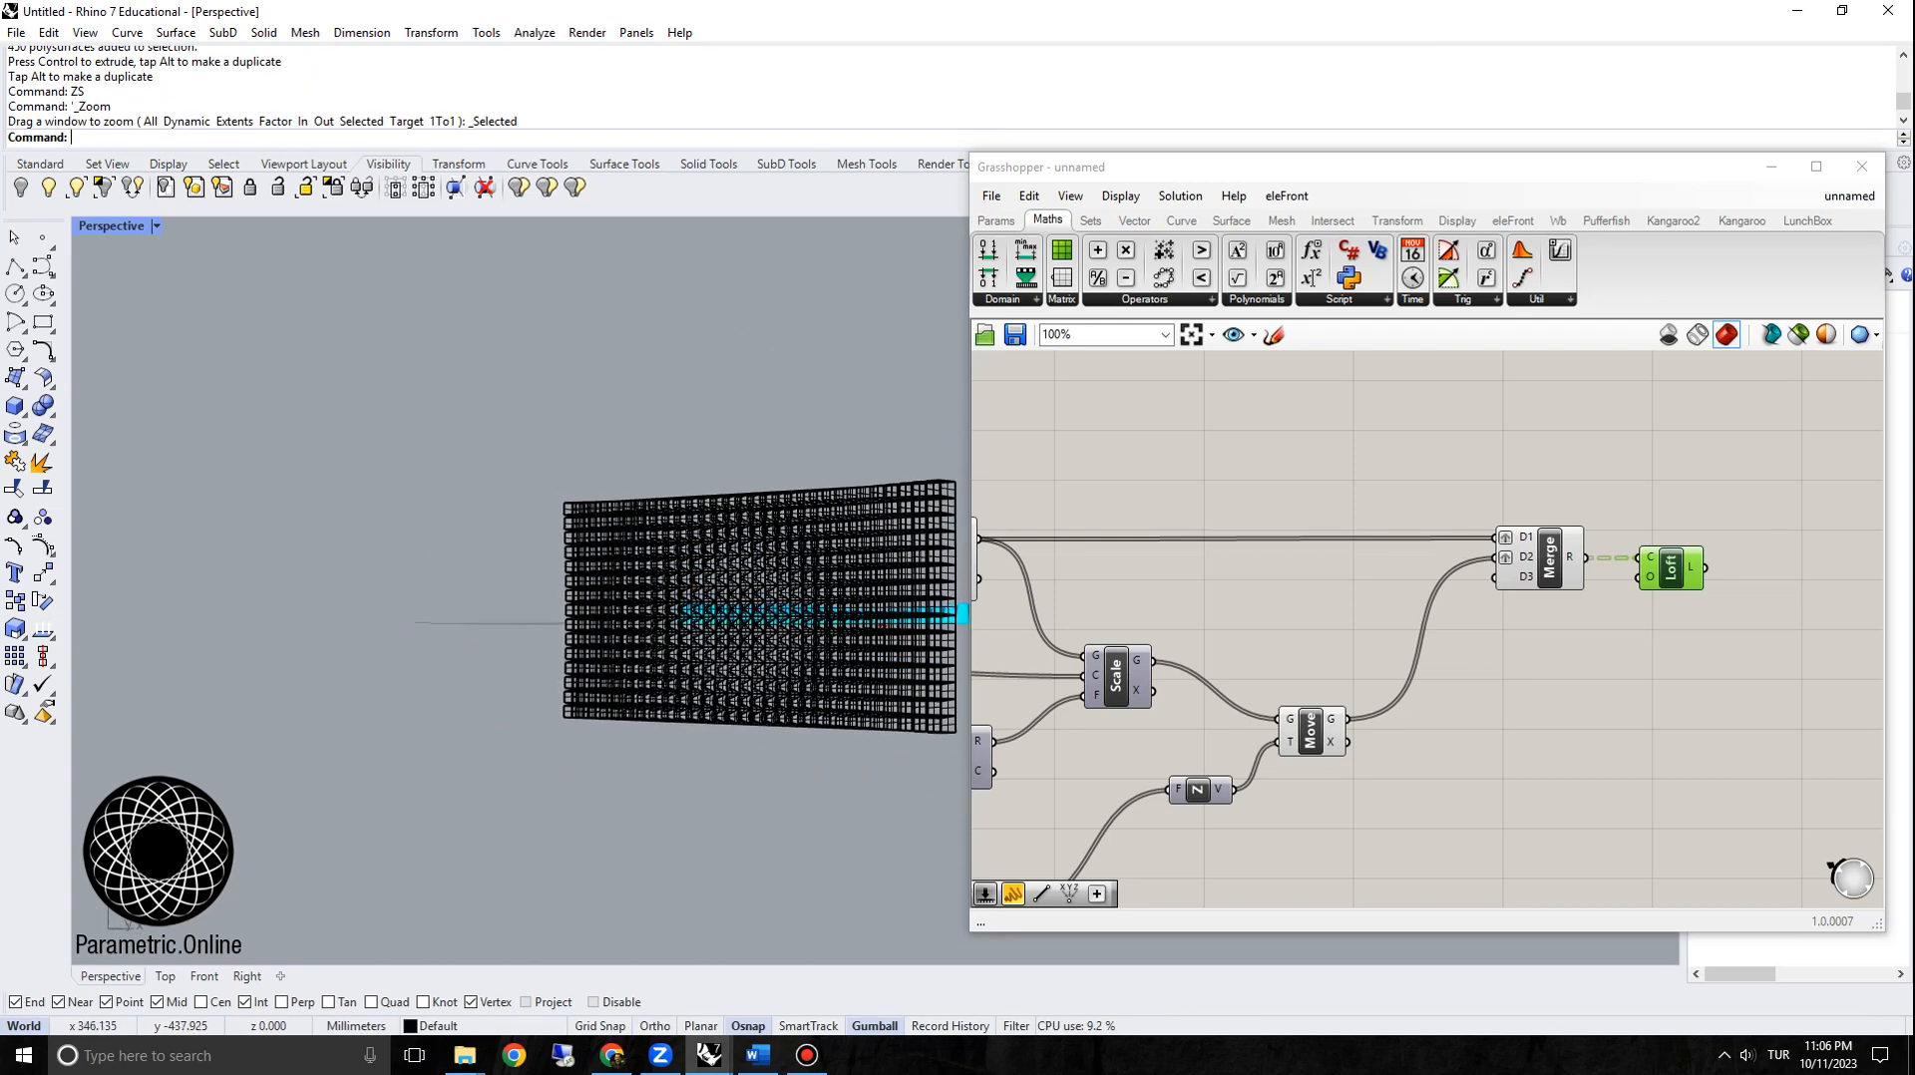
right_click_drag(698, 638, 574, 628, "shift")
left_click(157, 226)
left_click(127, 321)
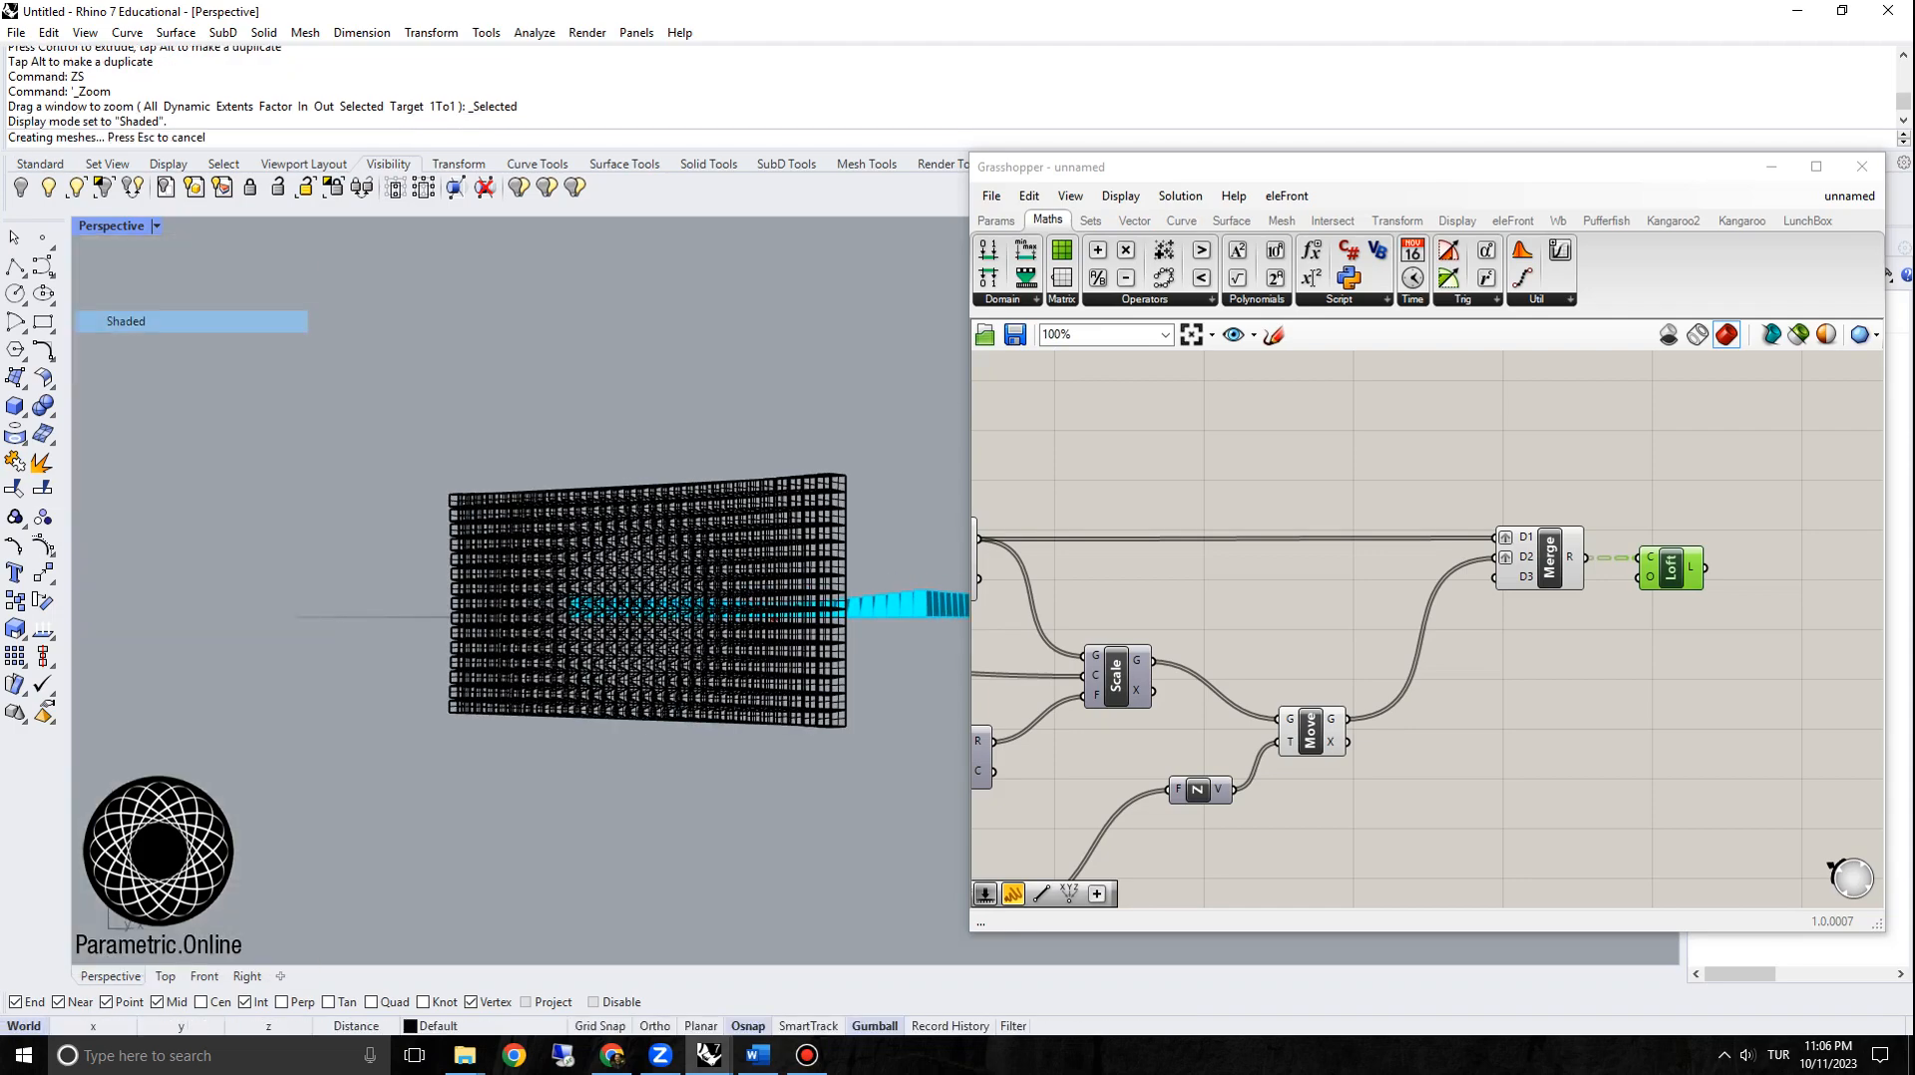
scroll(830, 620, "up", 6)
right_click_drag(916, 626, 852, 631)
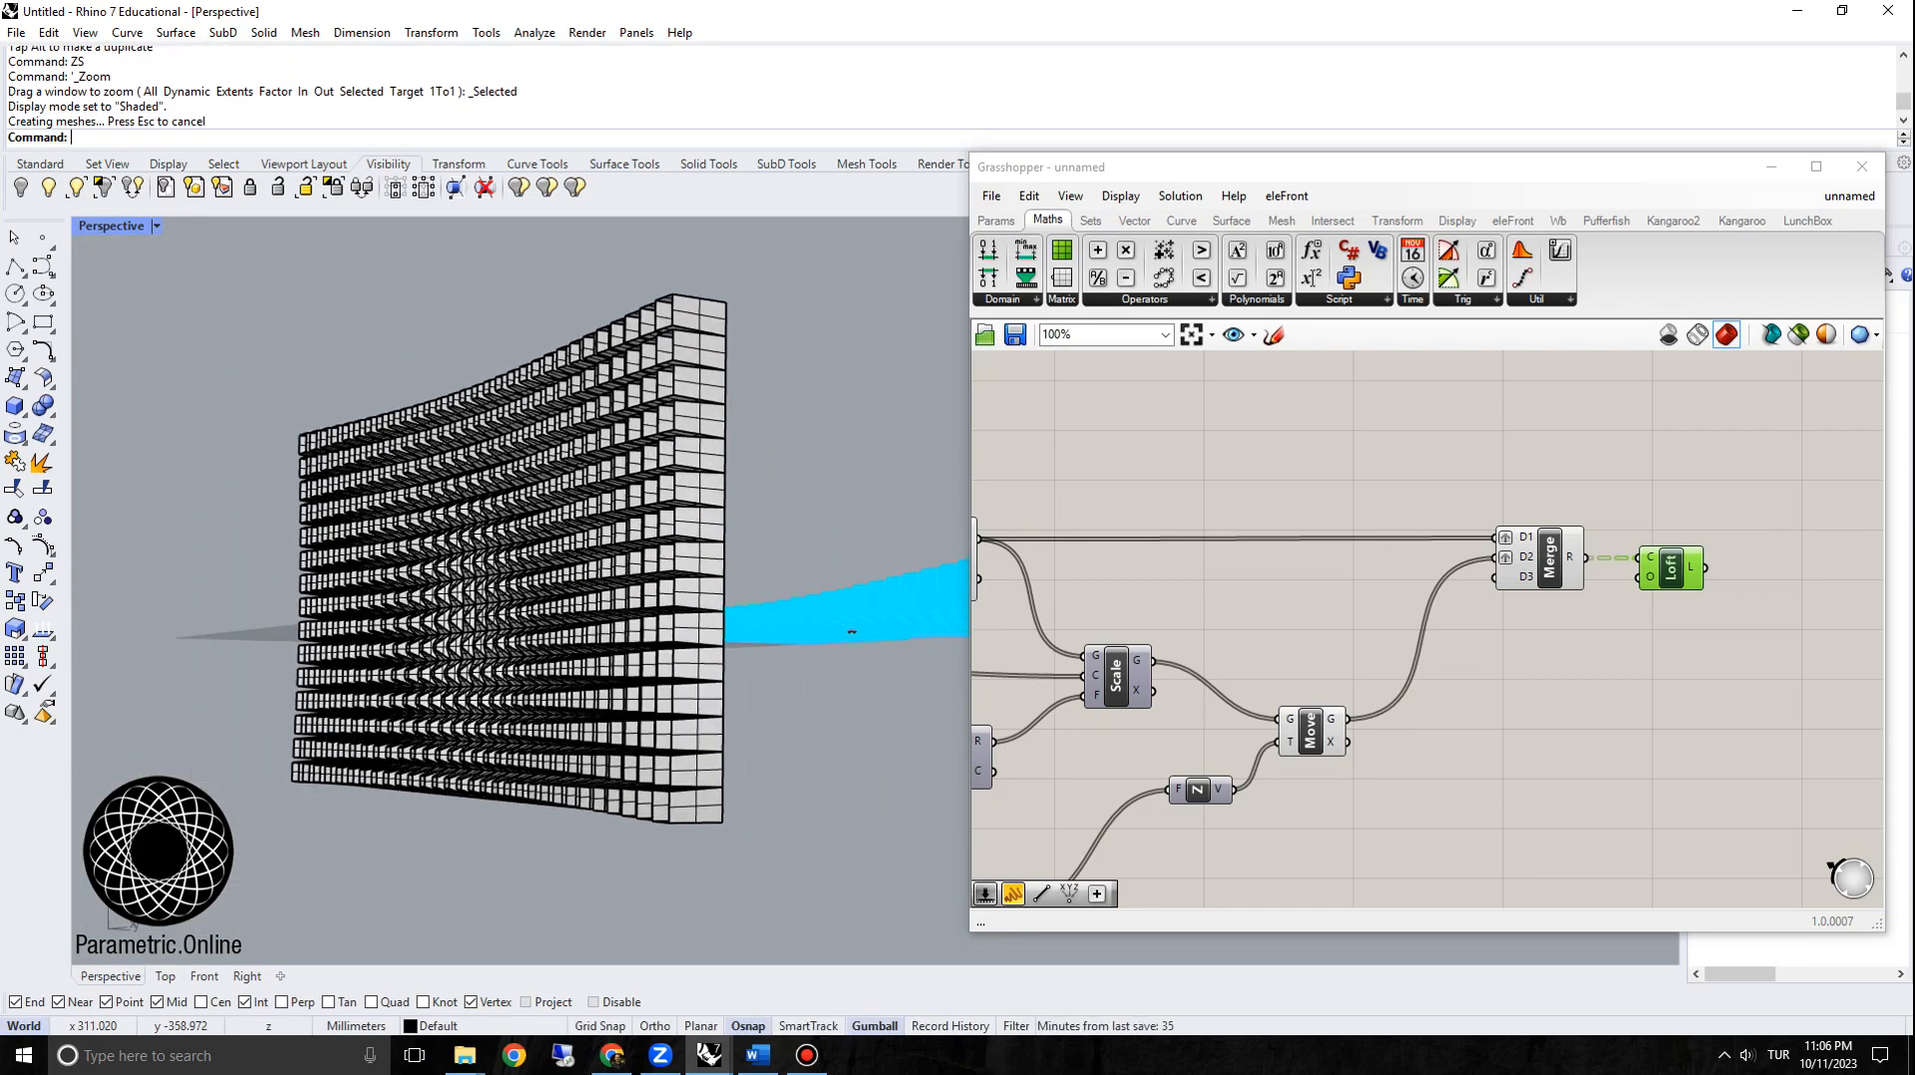
Step: Set the perspective viewport to Rendered display and inspect the upright panel with the Grasshopper window minimized
left_click(156, 226)
left_click(126, 337)
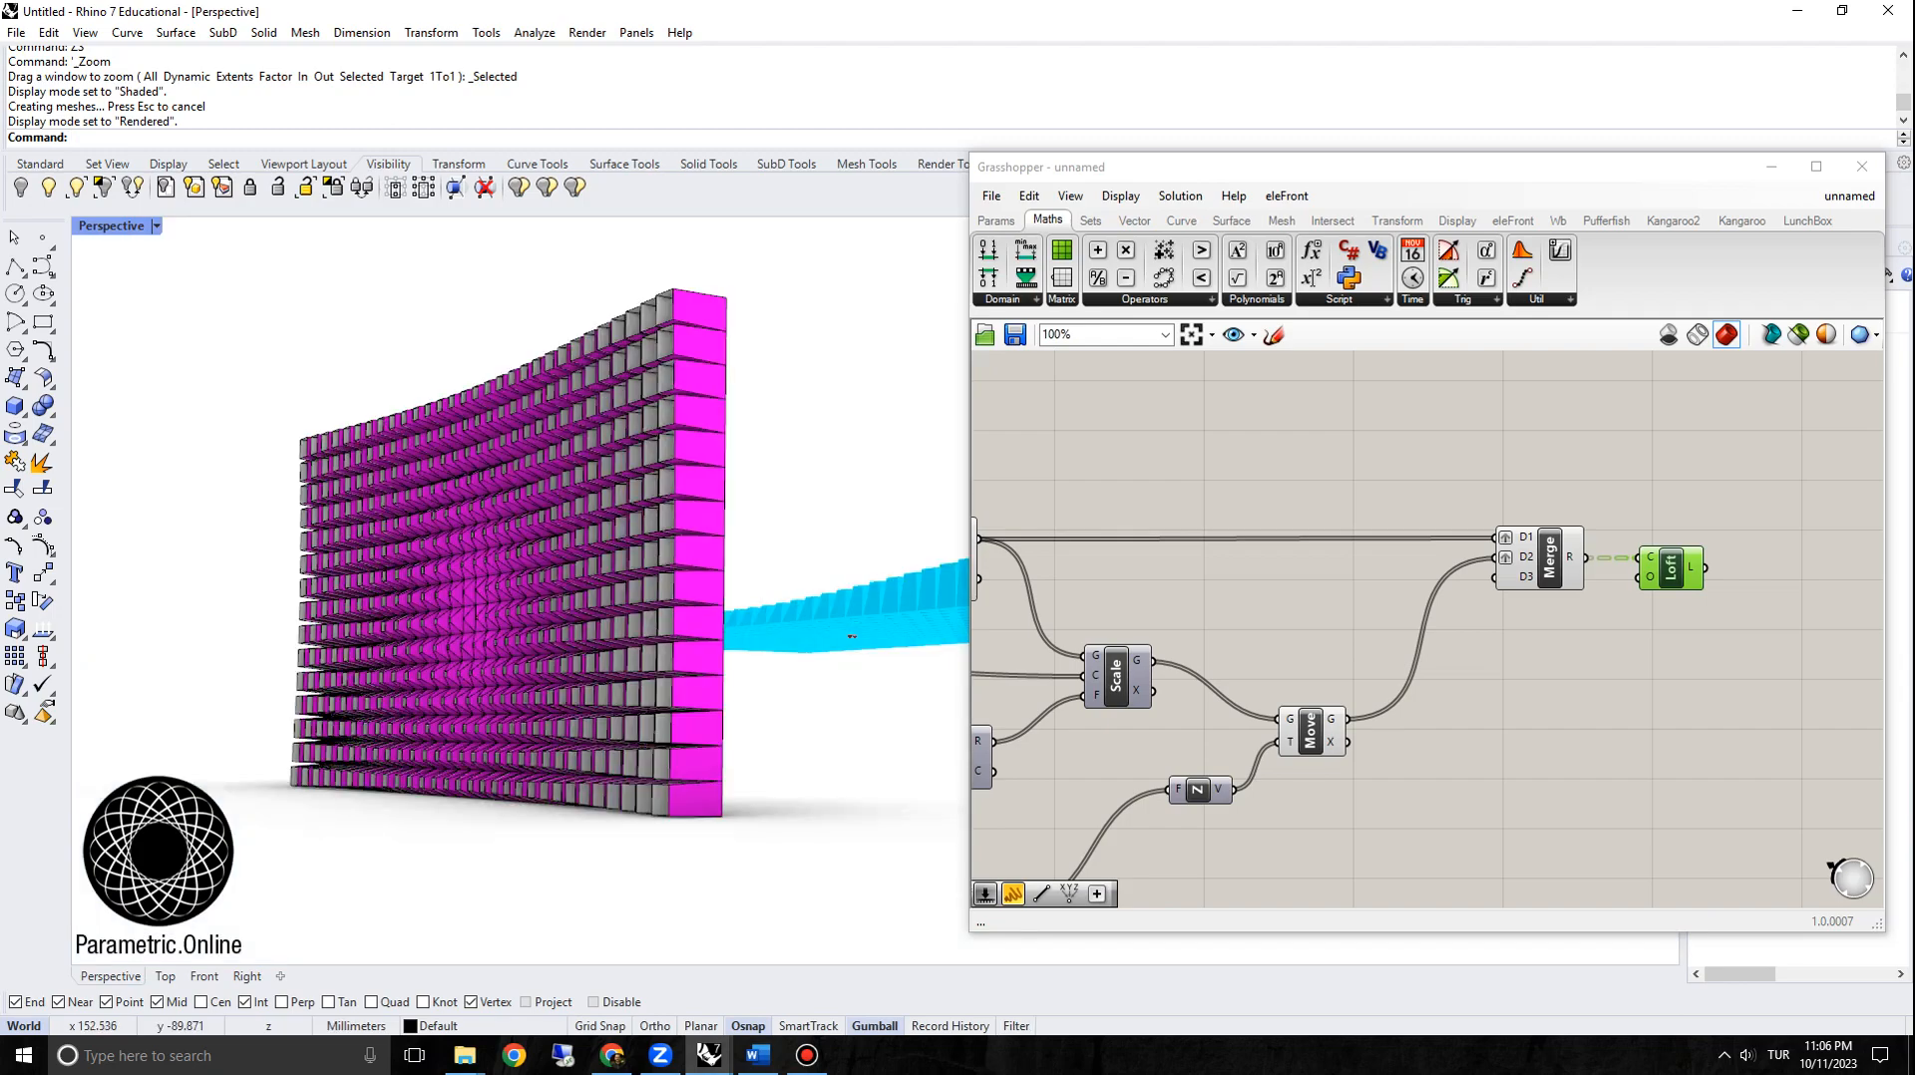
right_click_drag(439, 529, 409, 609)
scroll(616, 630, "down", 4)
left_click(1771, 168)
scroll(599, 619, "up", 6)
right_click_drag(439, 688, 529, 655)
scroll(398, 549, "down", 5)
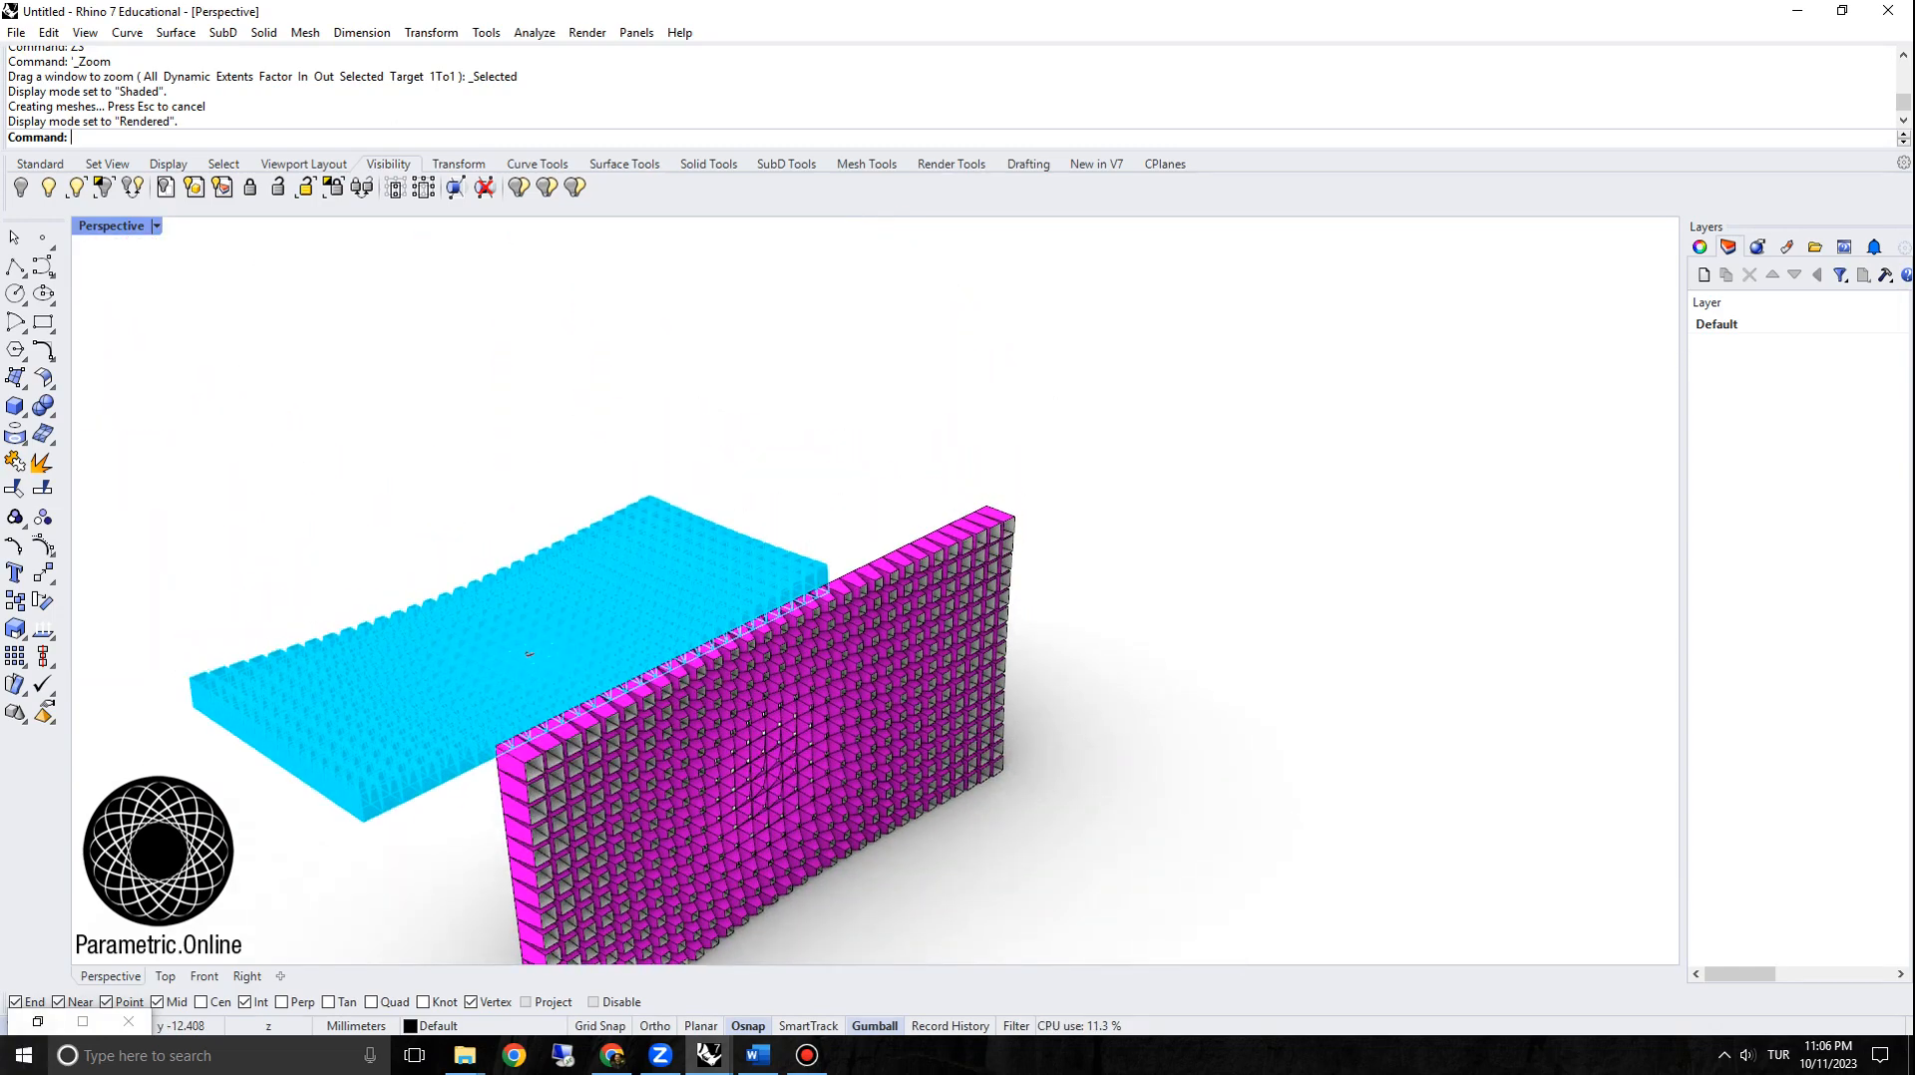
Step: Restore the Grasshopper window and disable the Series component fed by the Count 30 slider, clearing the preview geometry
left_click(38, 1022)
scroll(1295, 419, "down", 4)
right_click_drag(1286, 424, 1715, 483)
right_click_drag(1298, 586, 1767, 587)
scroll(1767, 588, "up", 3)
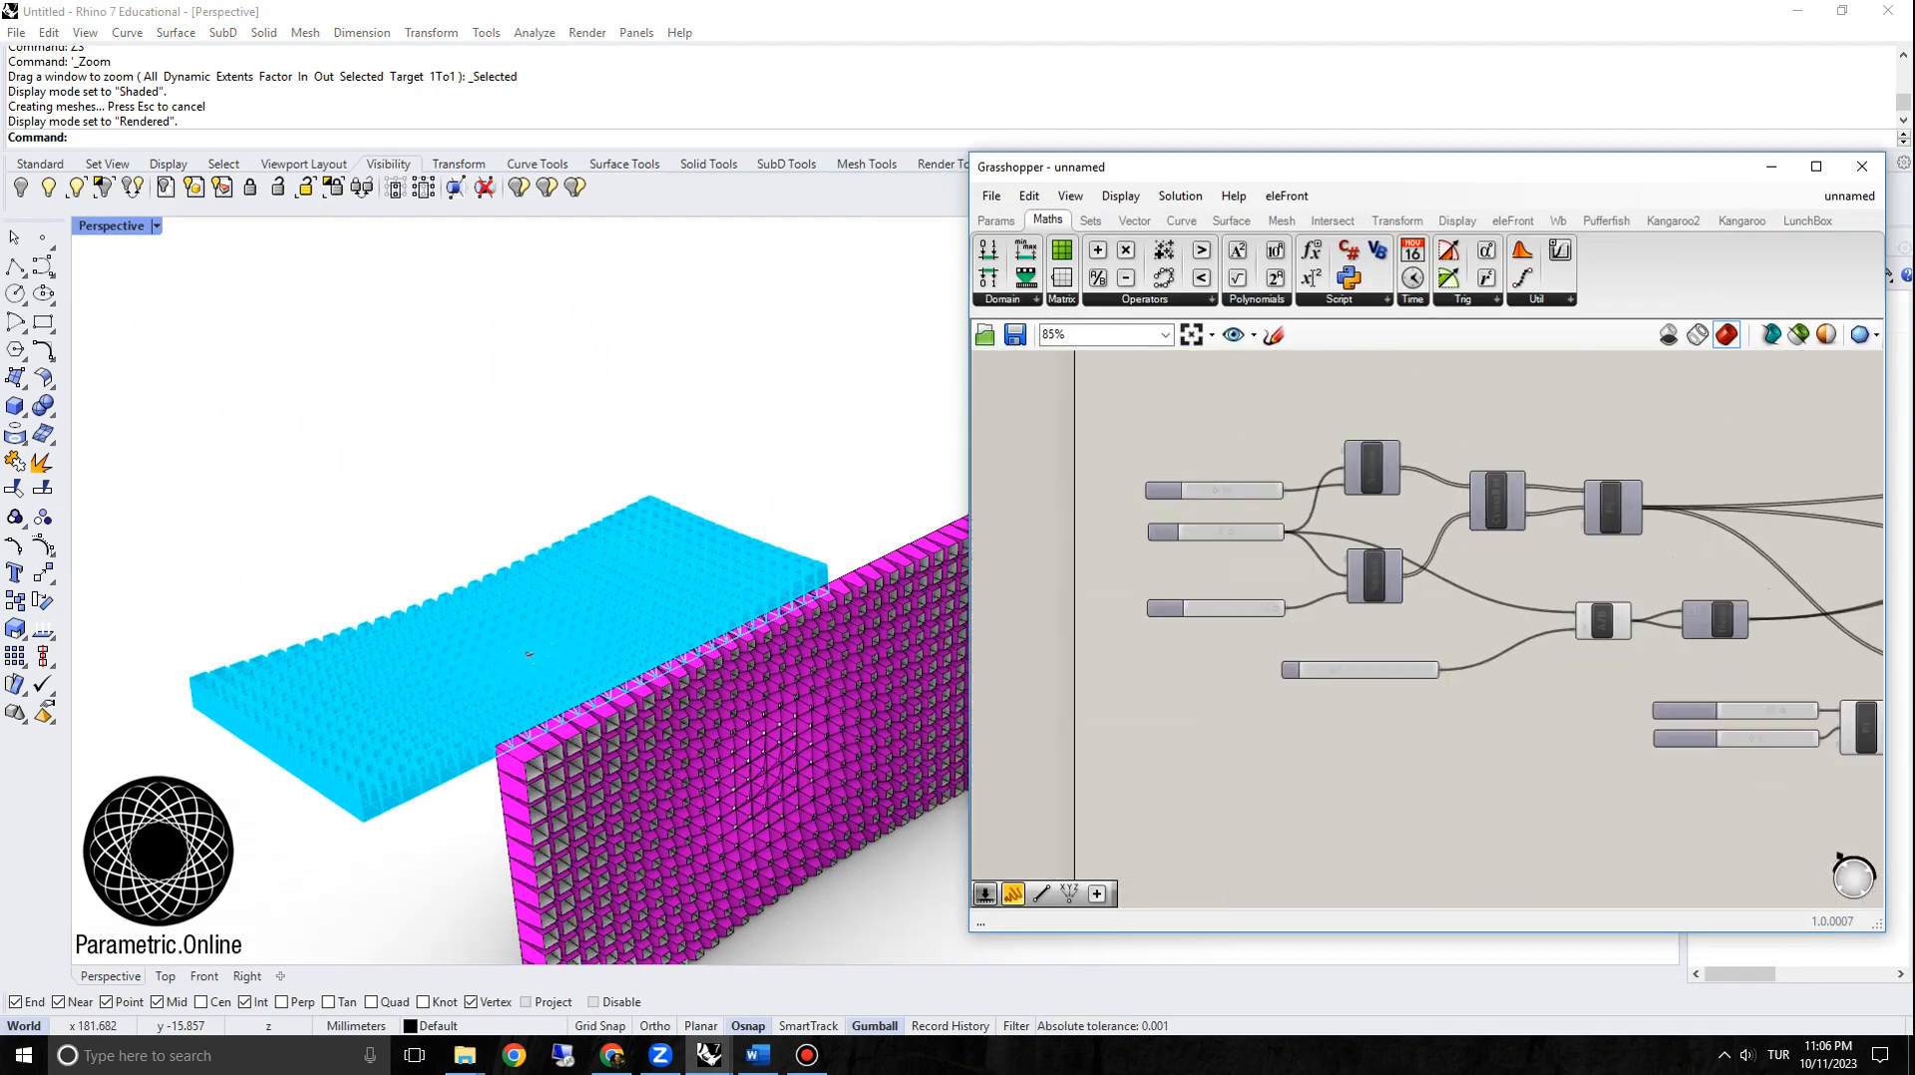
scroll(1381, 454, "up", 1)
right_click(1381, 455)
left_click(1422, 491)
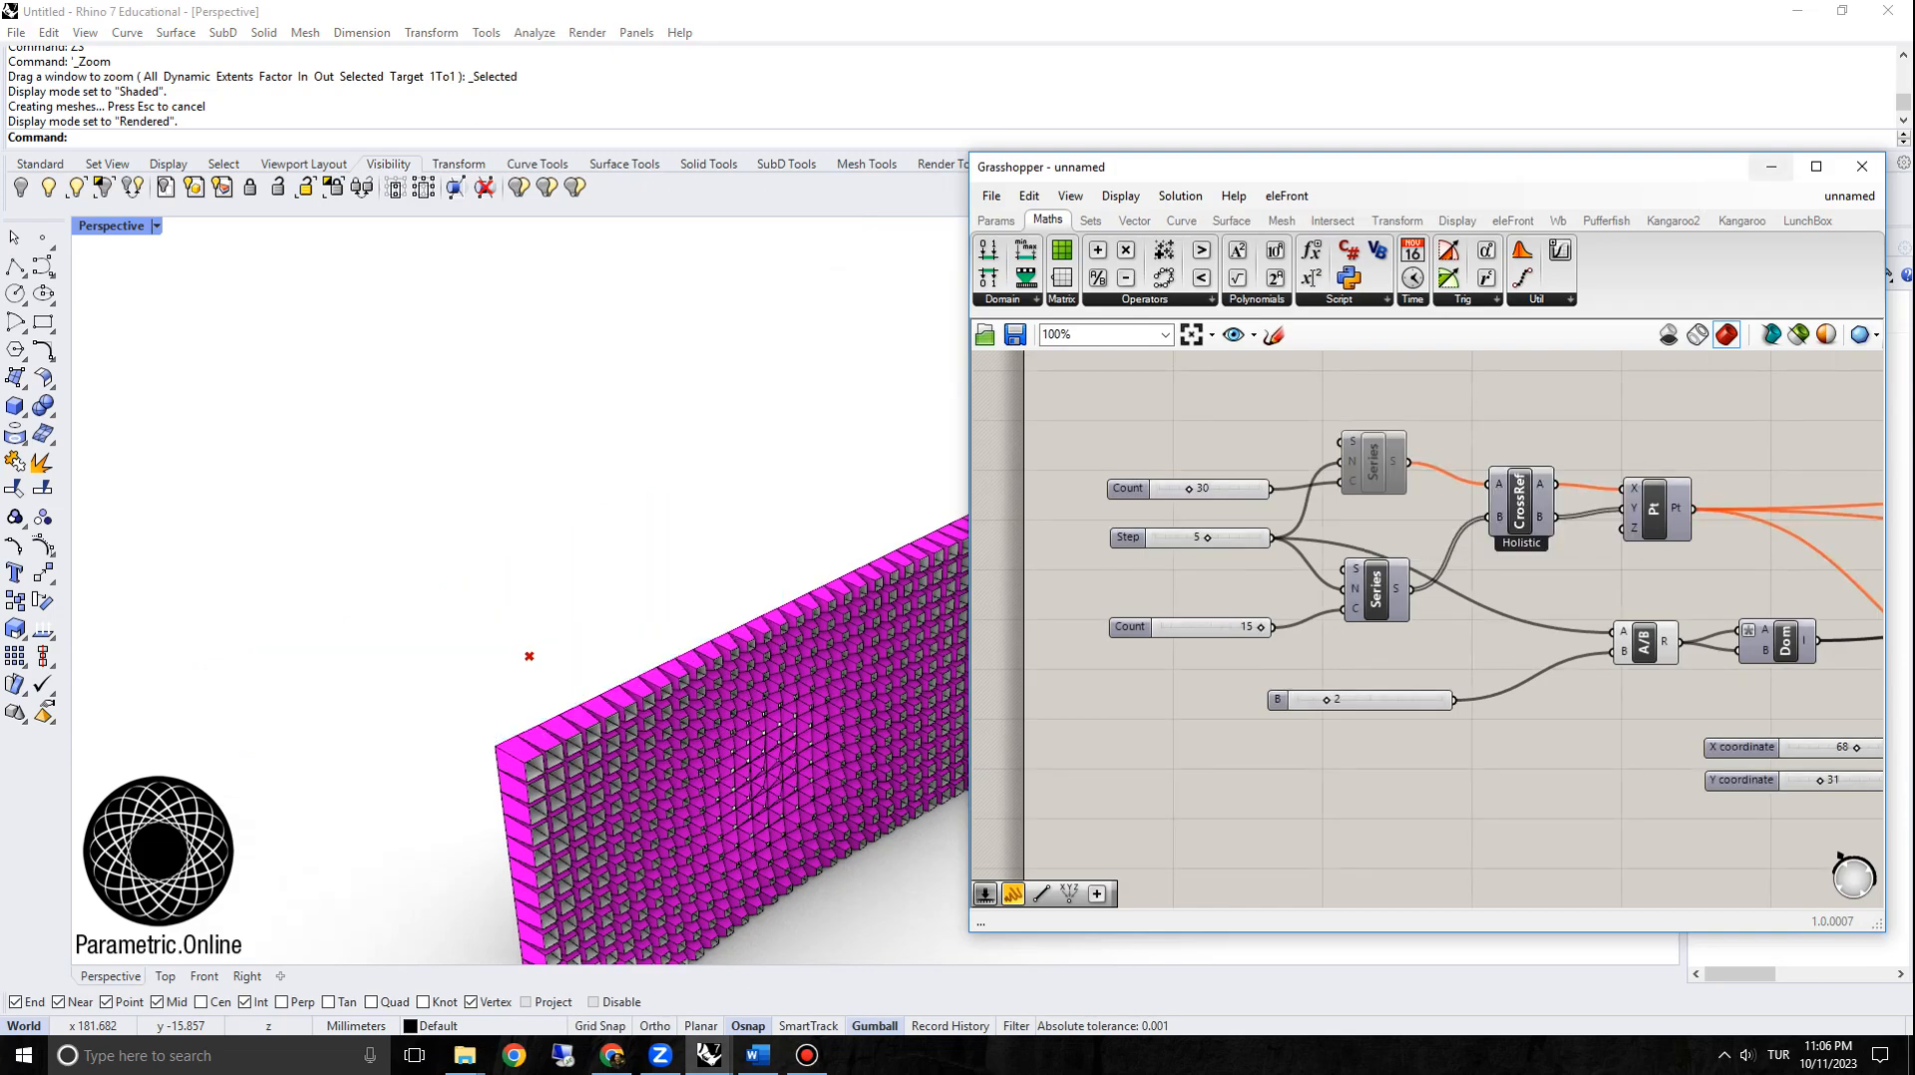
Step: Minimize Grasshopper and examine the rendered panel's cell openings and depth from several angles
left_click(1771, 166)
right_click_drag(957, 599, 658, 523)
scroll(658, 568, "up", 4)
right_click_drag(658, 589, 818, 573)
scroll(658, 568, "down", 4)
scroll(718, 569, "up", 4)
right_click_drag(797, 598, 844, 565)
scroll(818, 567, "up", 2)
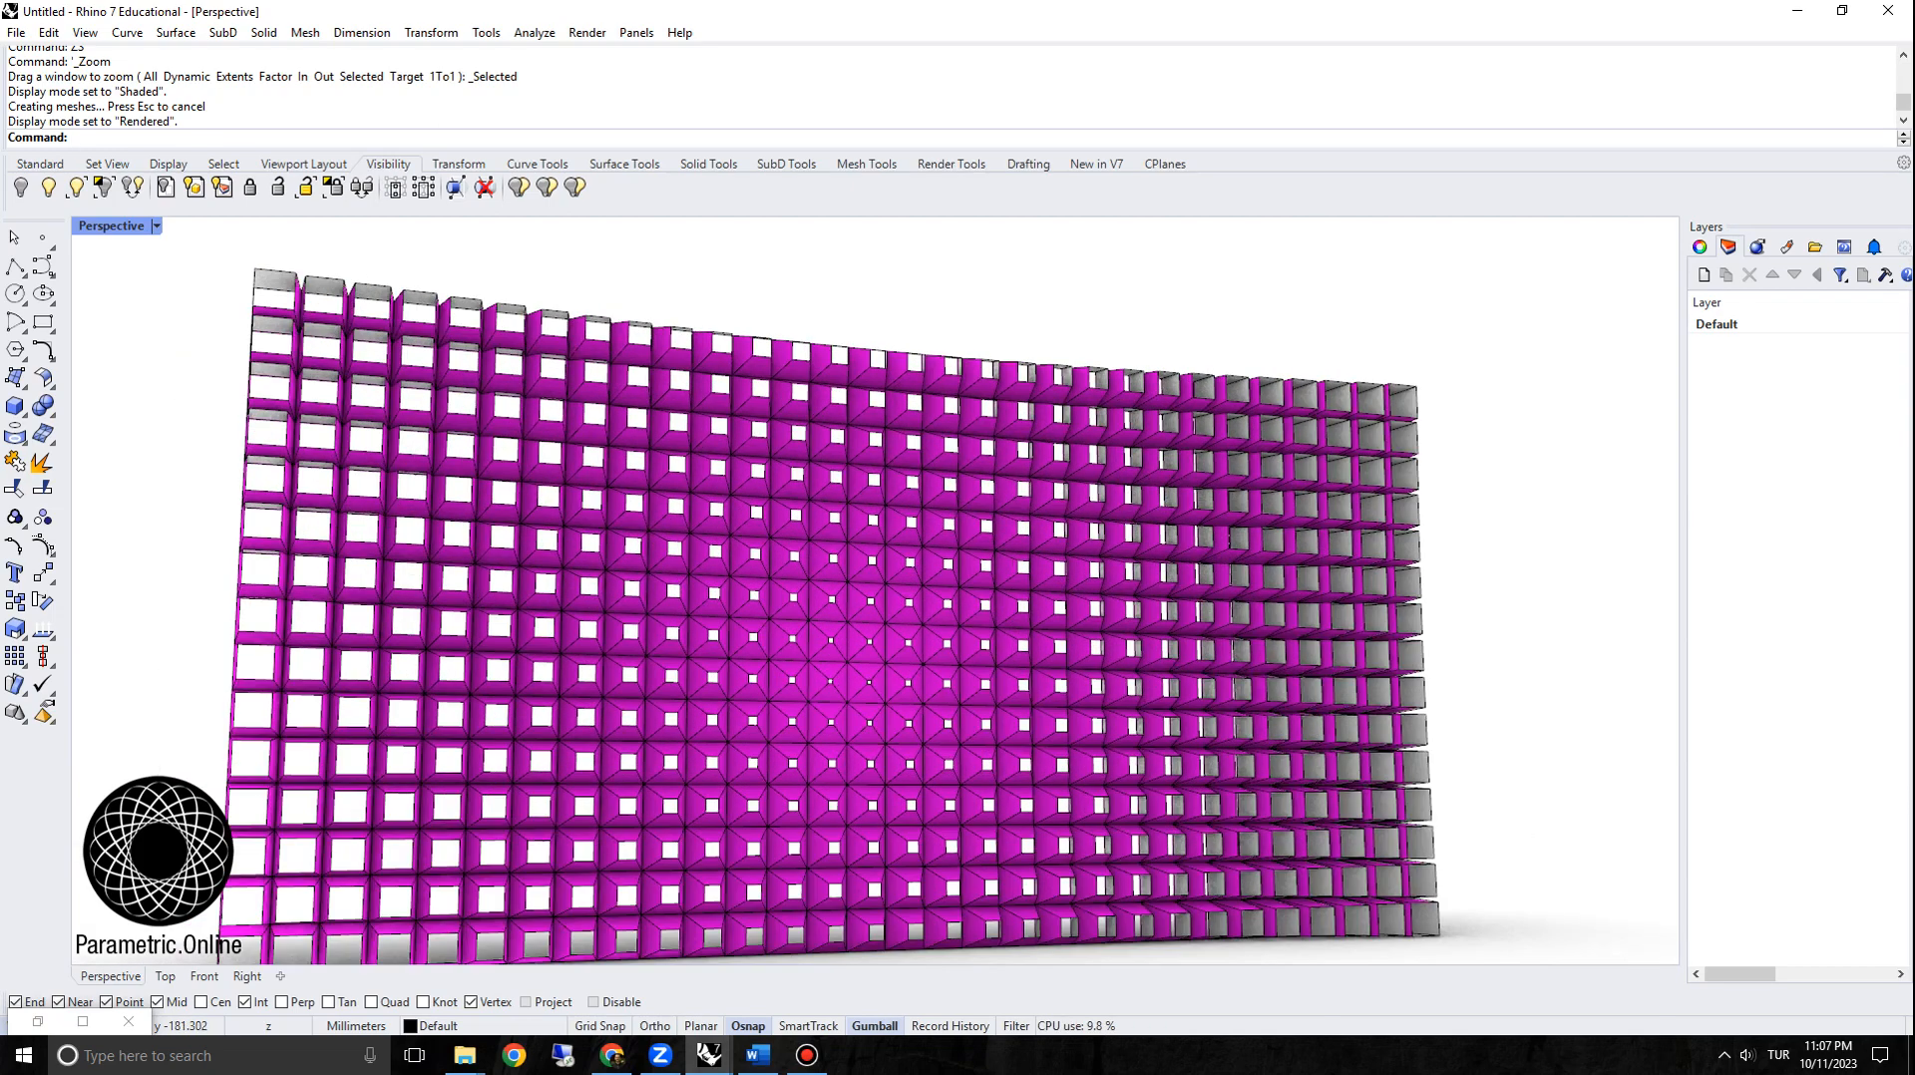
scroll(887, 559, "down", 2)
scroll(1047, 623, "up", 1)
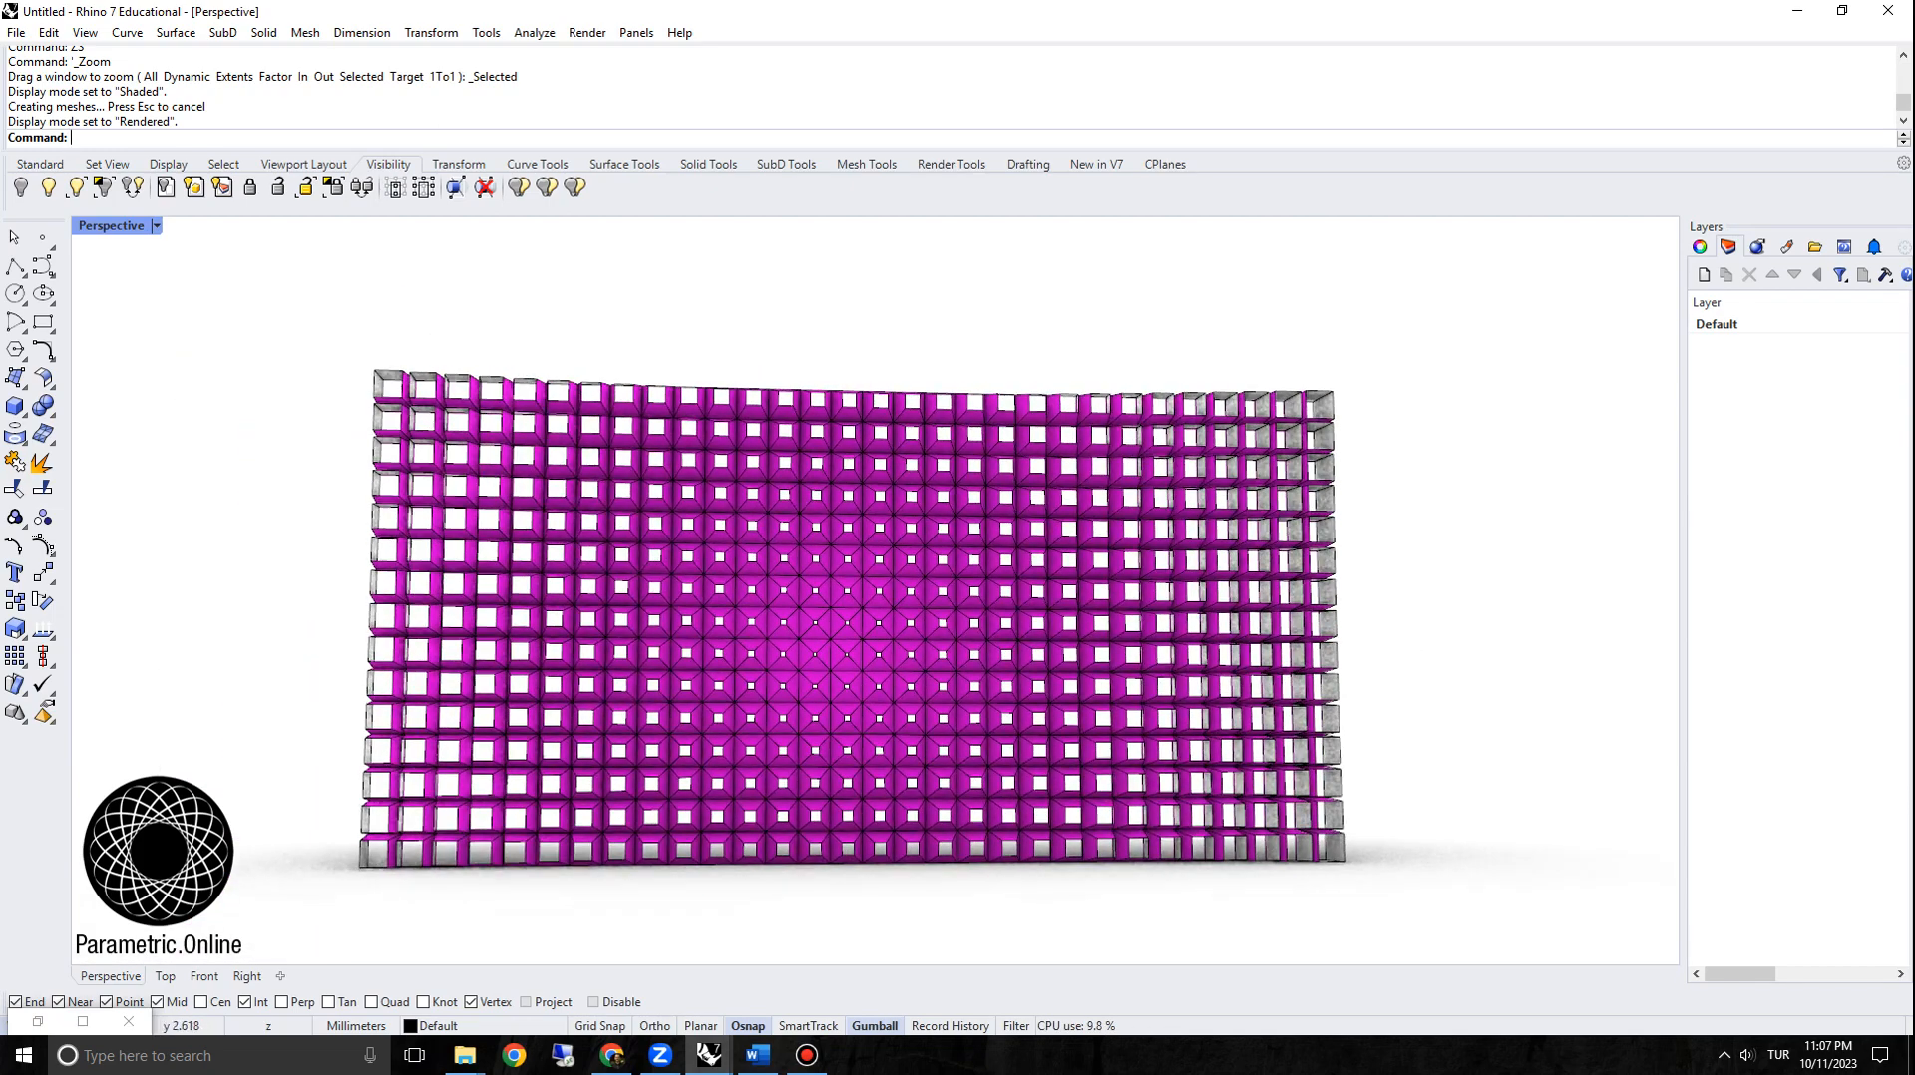